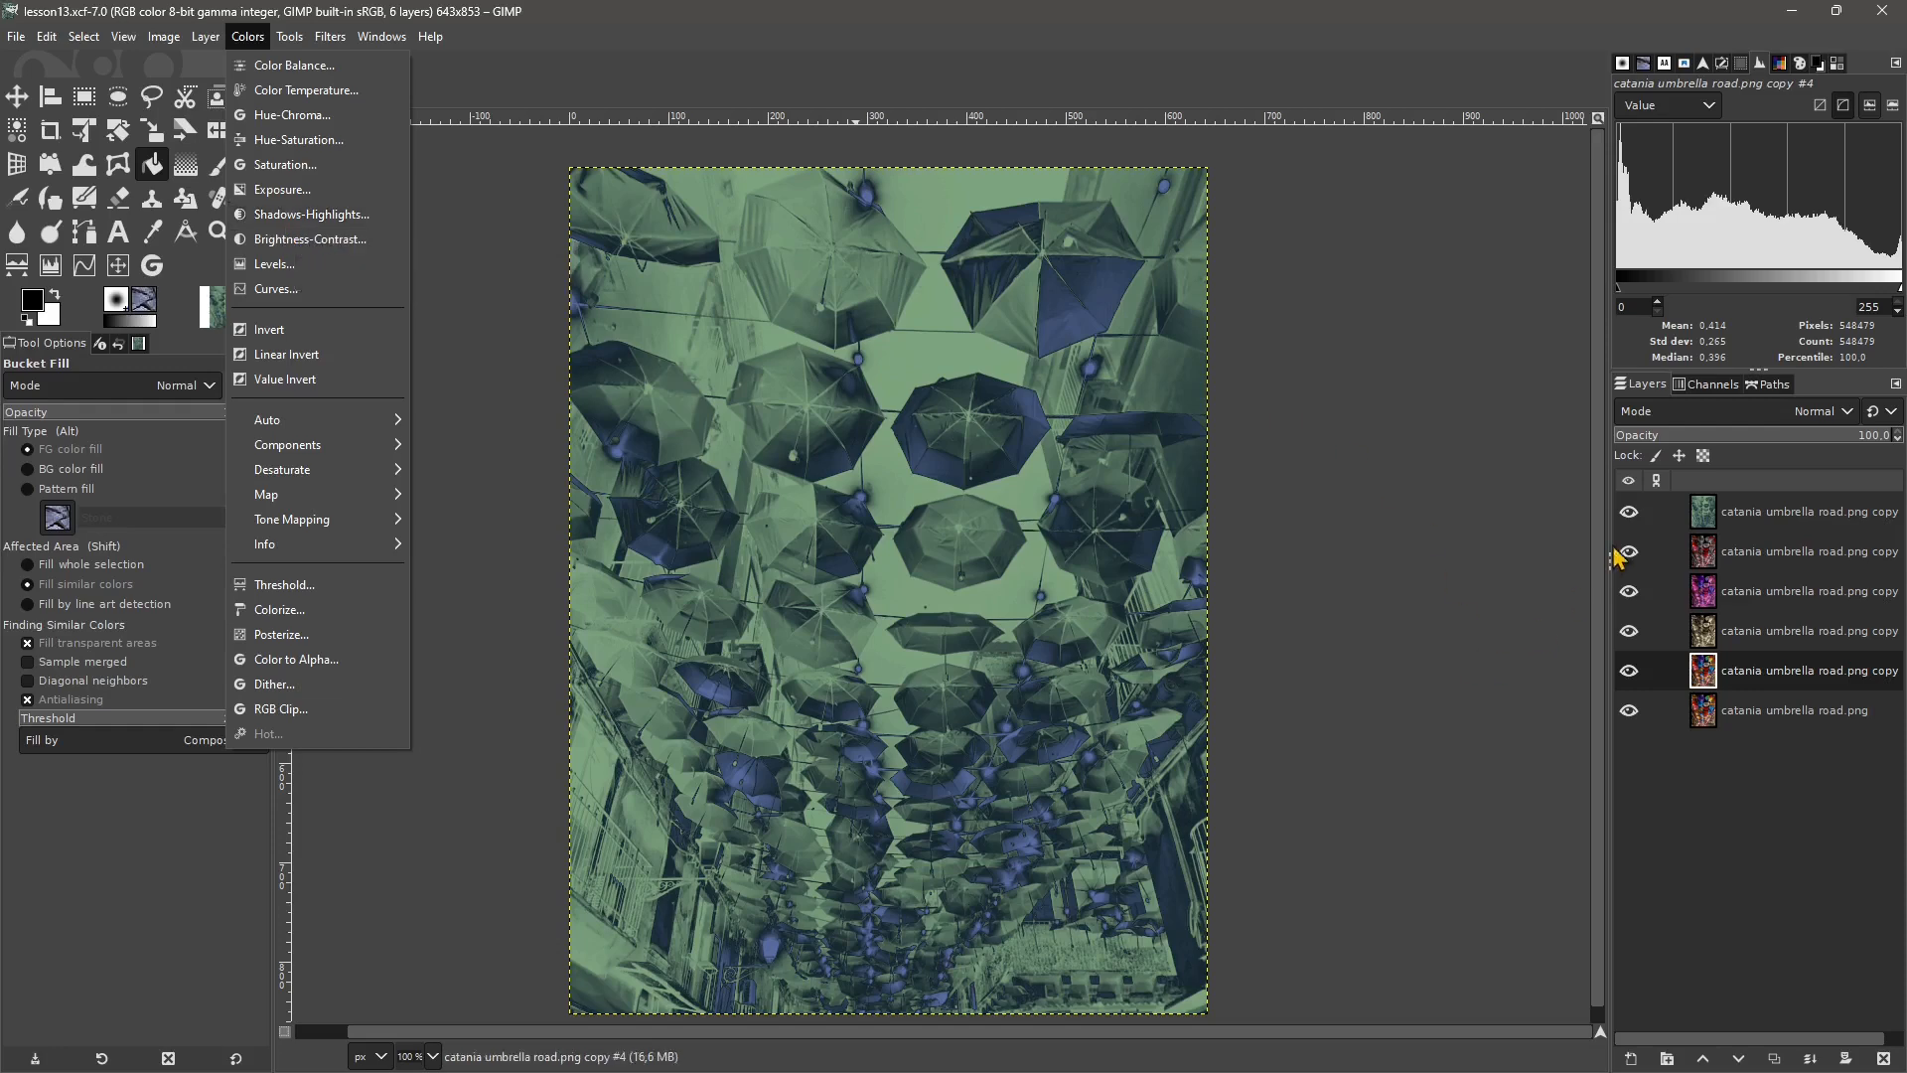
Compare the five recoloured umbrella photo copies by hiding them one by one from the top, then showing them all again.
{"action": "left_click", "coordinate": [1630, 510]}
{"action": "left_click", "coordinate": [1629, 551]}
{"action": "left_click", "coordinate": [1629, 512]}
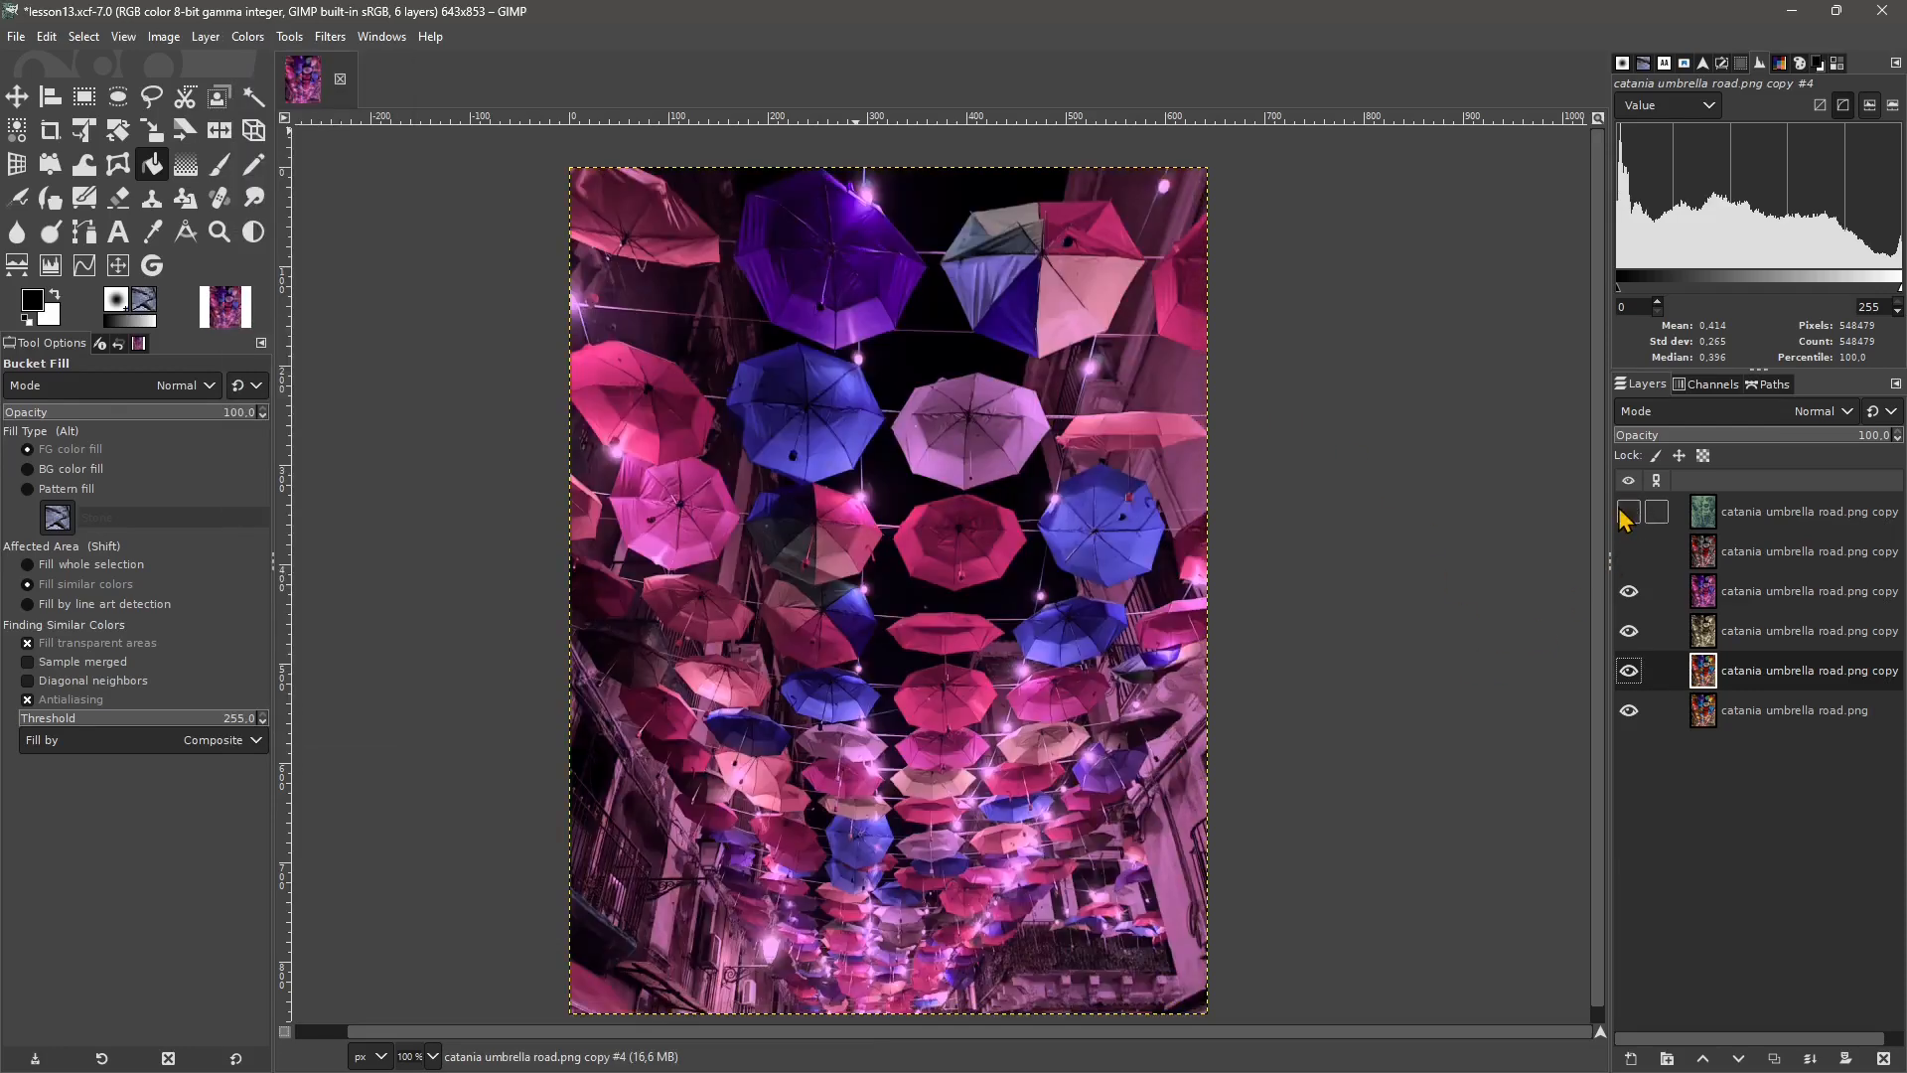
{"action": "left_click", "coordinate": [1630, 591]}
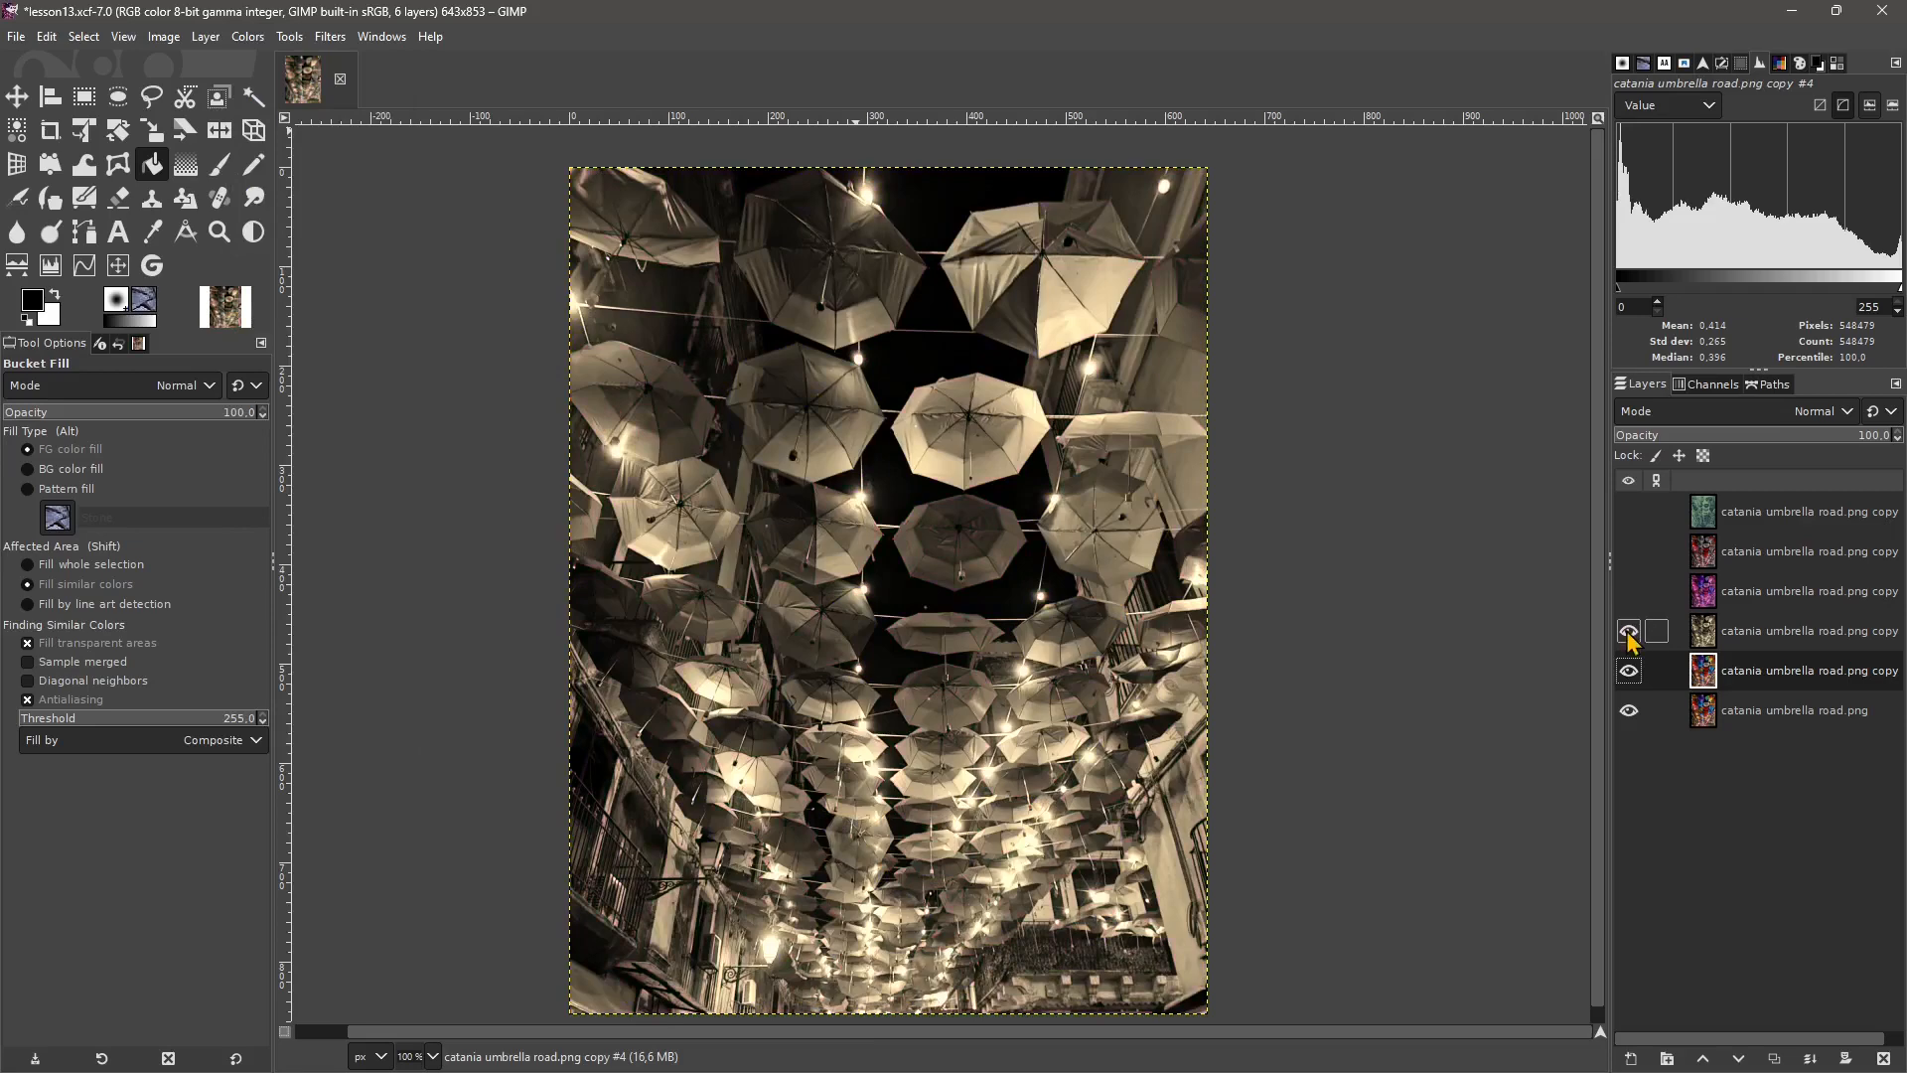
{"action": "left_click", "coordinate": [1630, 631]}
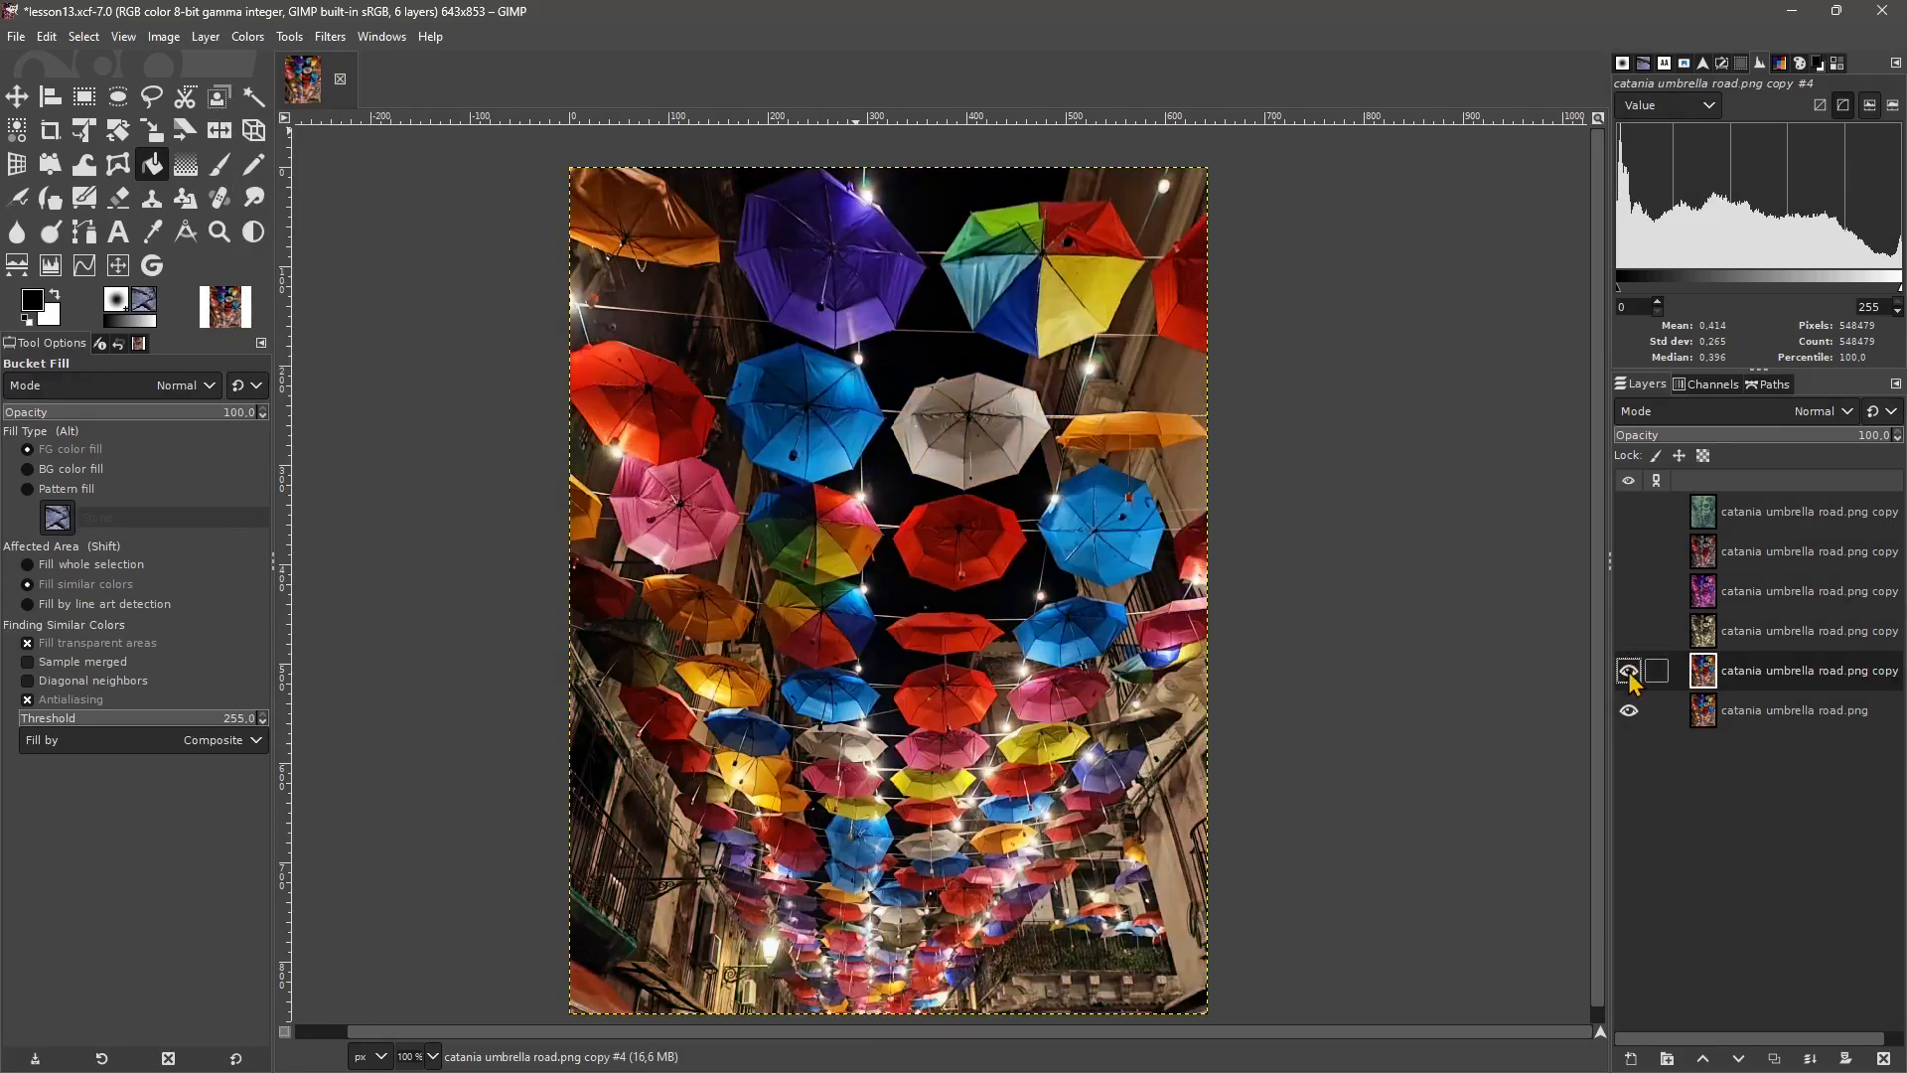
{"action": "left_click", "coordinate": [1629, 672]}
{"action": "left_click", "coordinate": [1629, 672]}
{"action": "left_click", "coordinate": [1629, 631]}
{"action": "left_click", "coordinate": [1629, 591]}
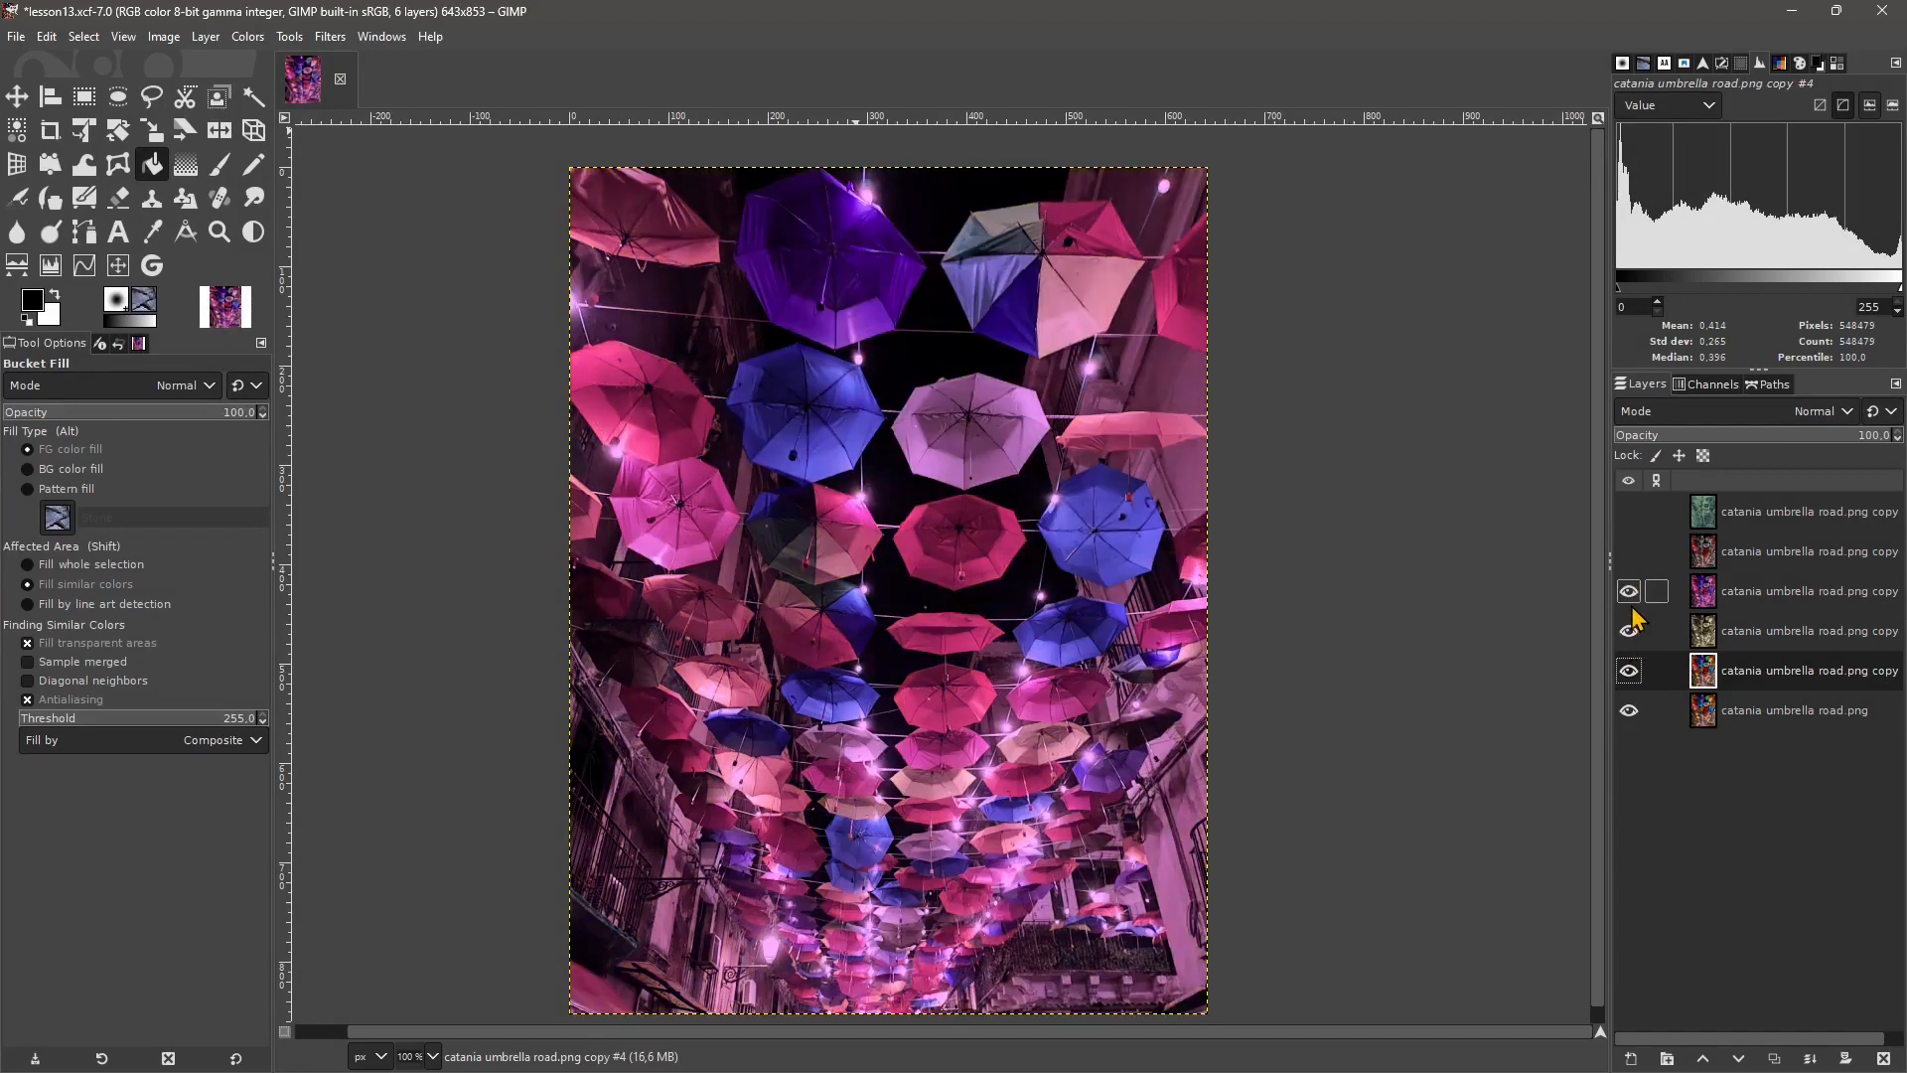
{"action": "left_click", "coordinate": [1629, 552]}
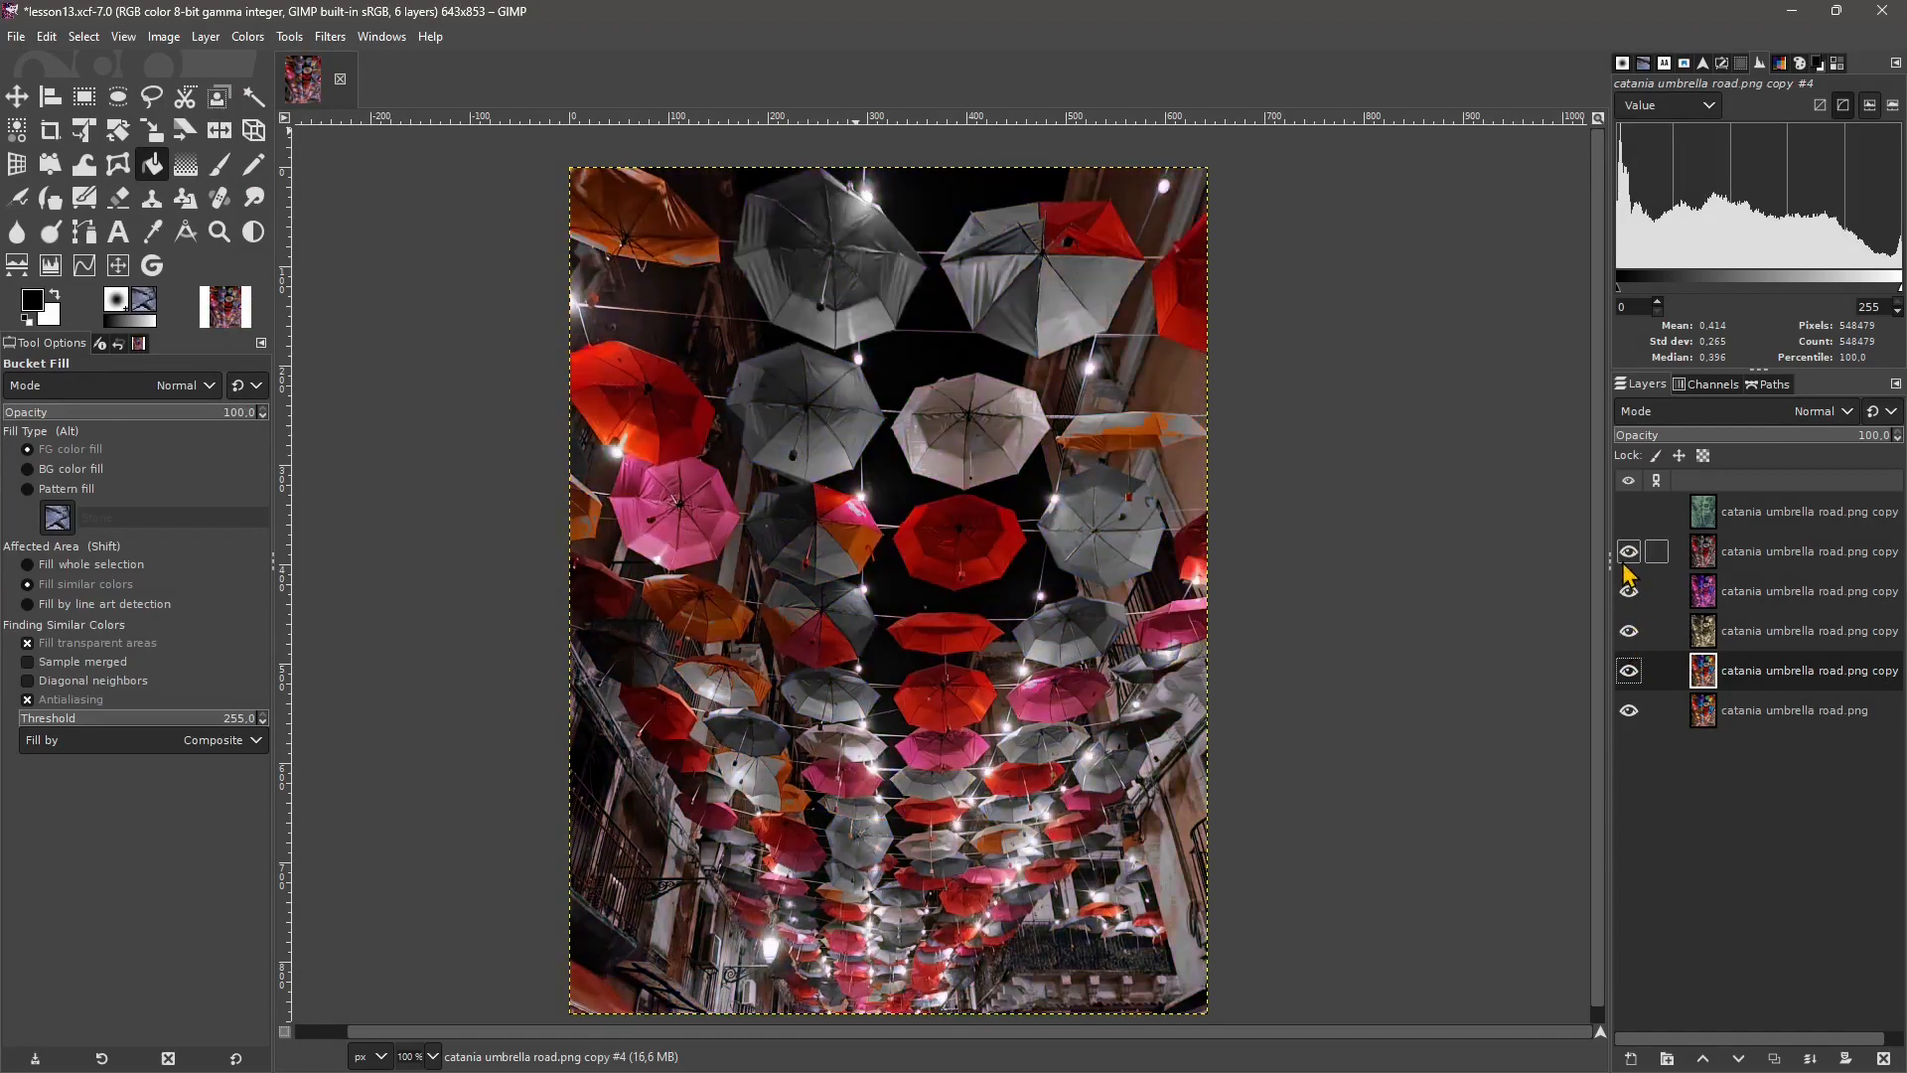
{"action": "left_click", "coordinate": [1630, 512]}
Hide all five layer copies and select the original layer catania umbrella road.png.
{"action": "left_click", "coordinate": [1629, 512]}
{"action": "left_click", "coordinate": [1630, 552]}
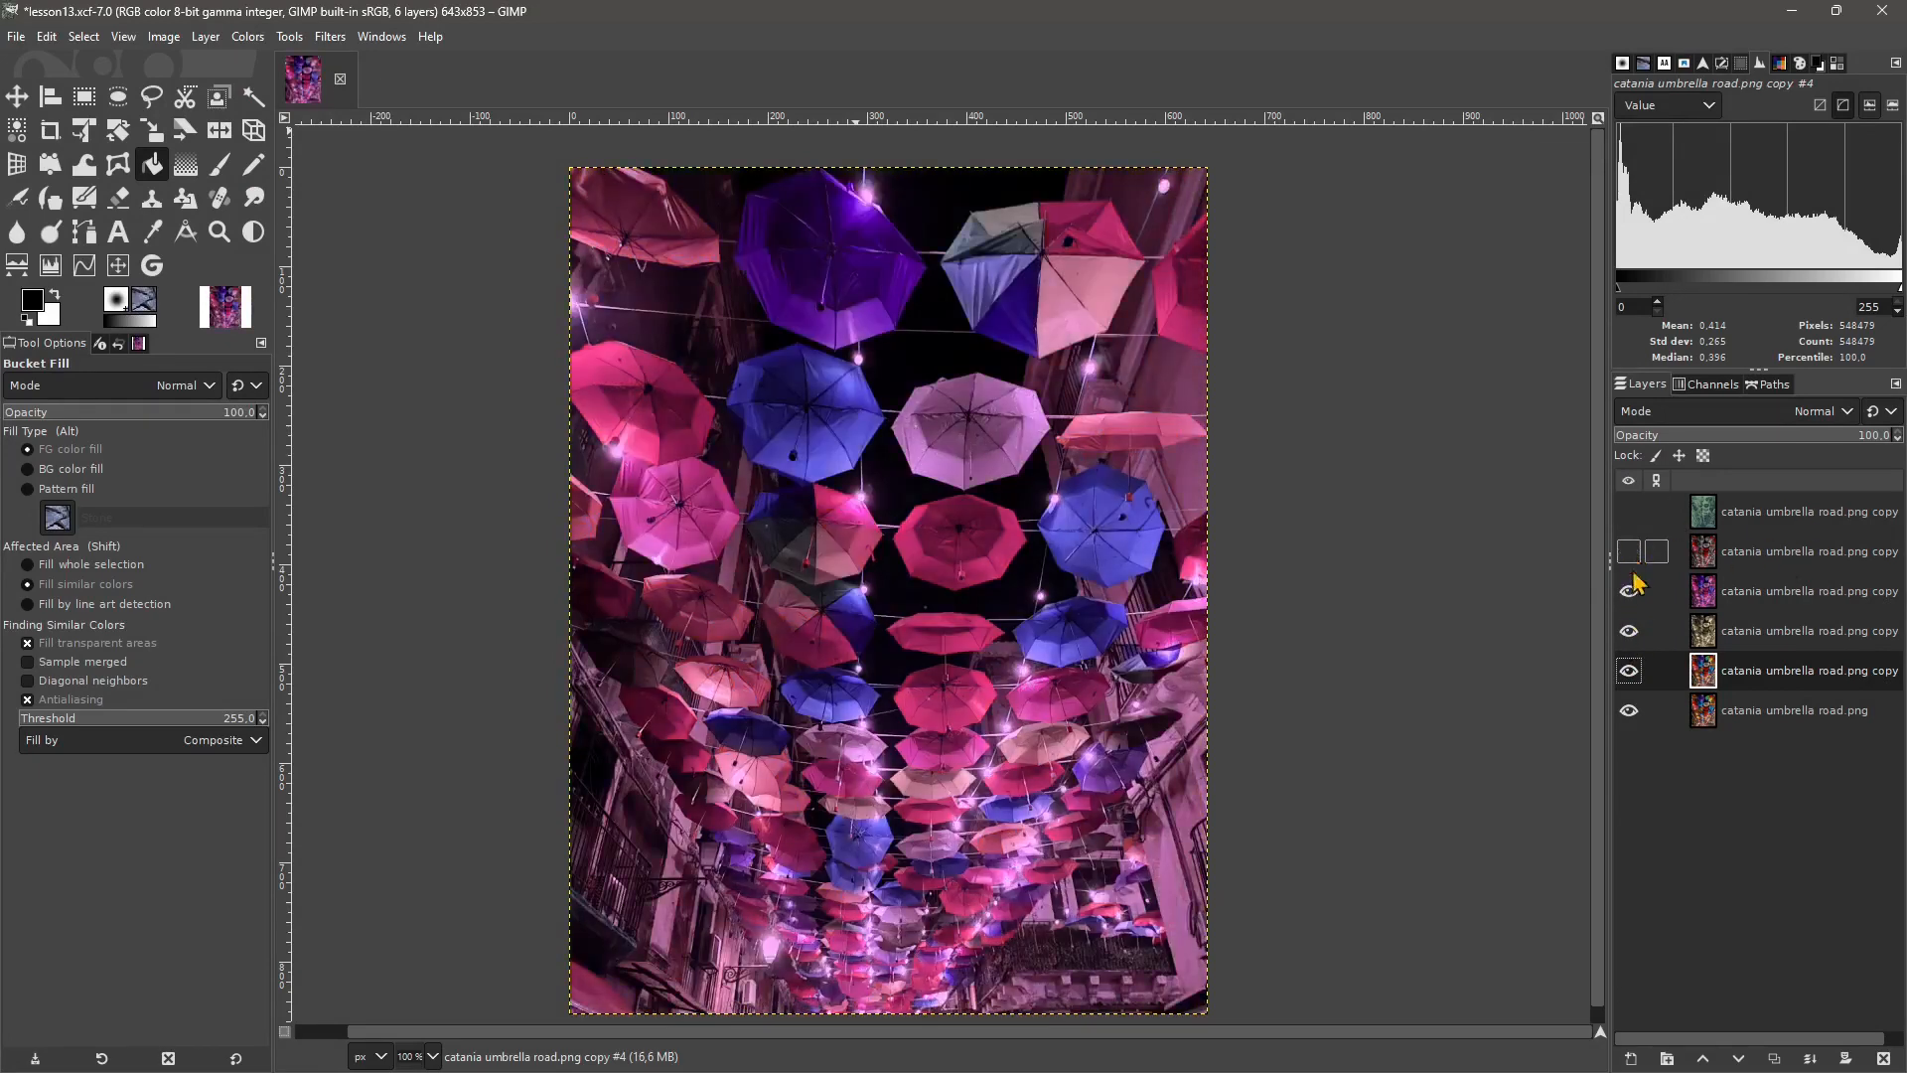
{"action": "left_click", "coordinate": [1629, 591]}
{"action": "left_click", "coordinate": [1629, 631]}
{"action": "left_click", "coordinate": [1629, 670]}
{"action": "left_click", "coordinate": [1771, 720]}
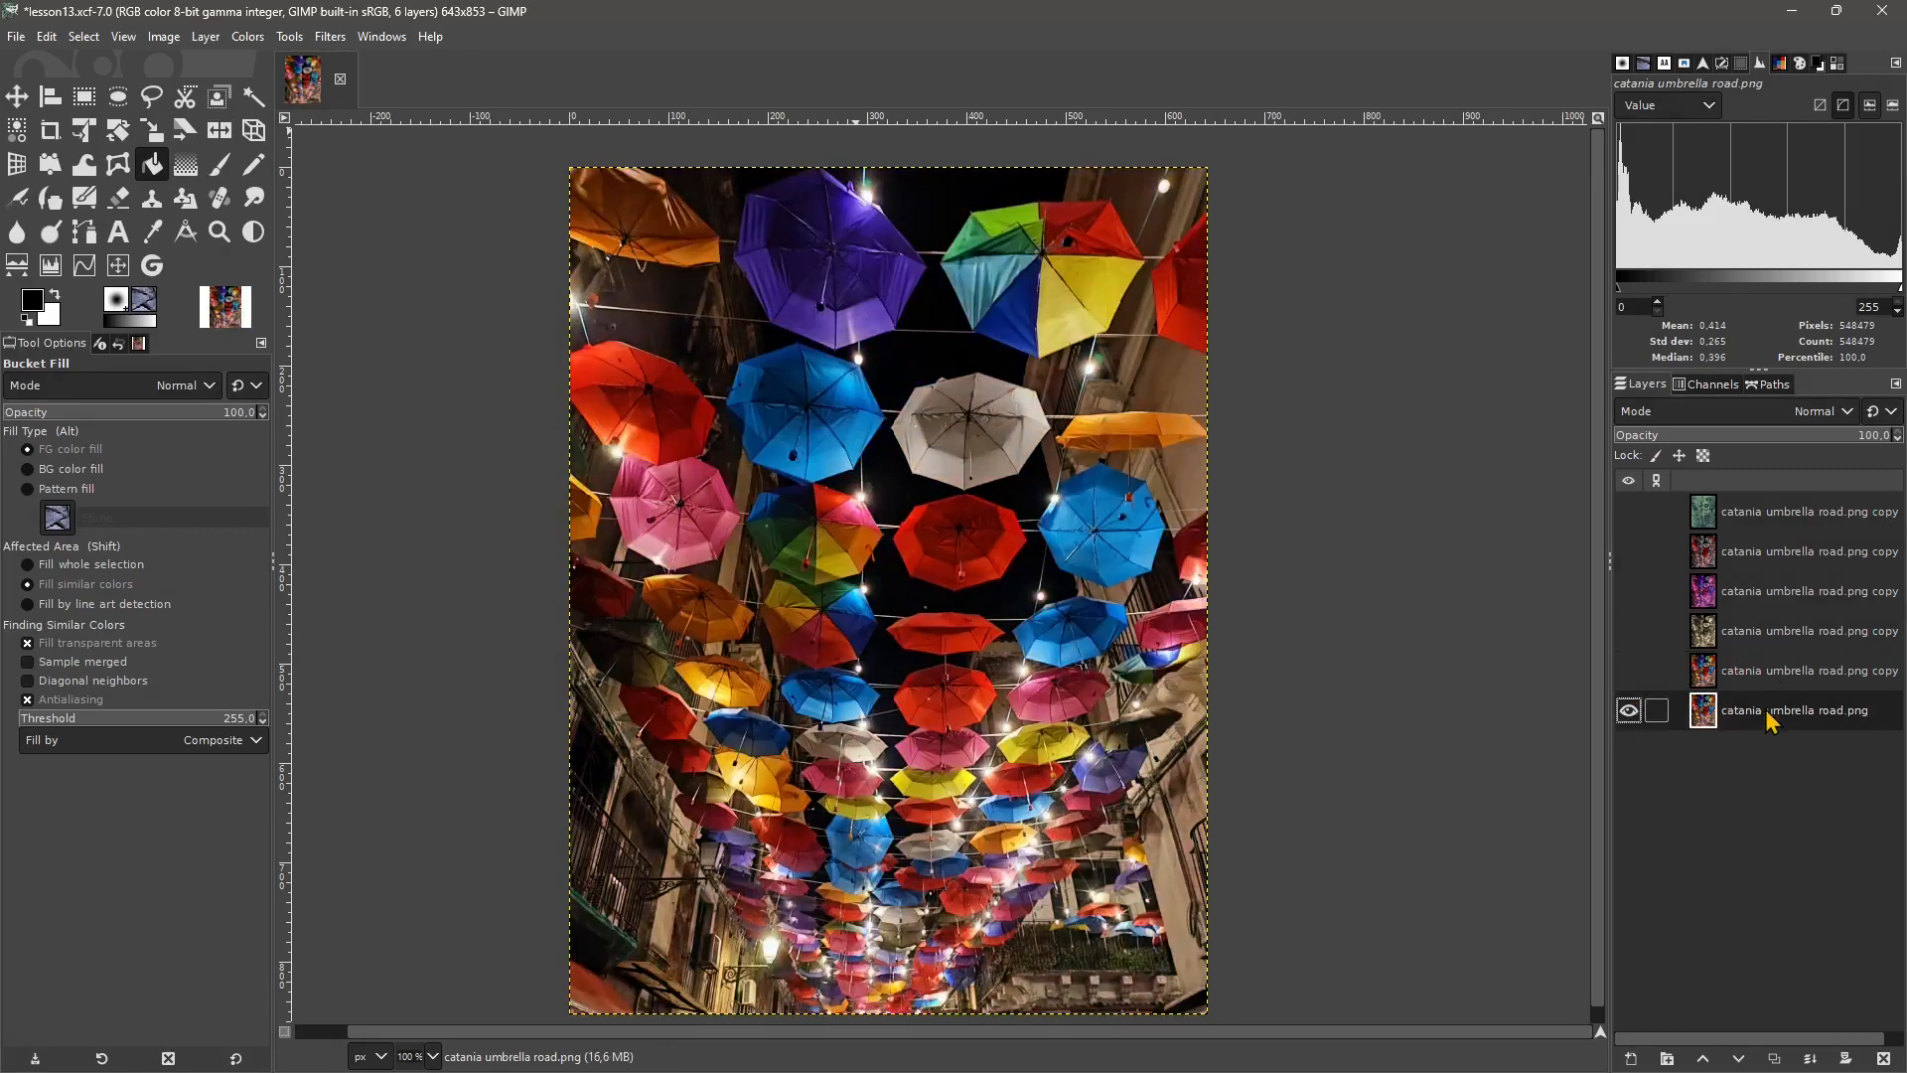
{"action": "left_click", "coordinate": [247, 36]}
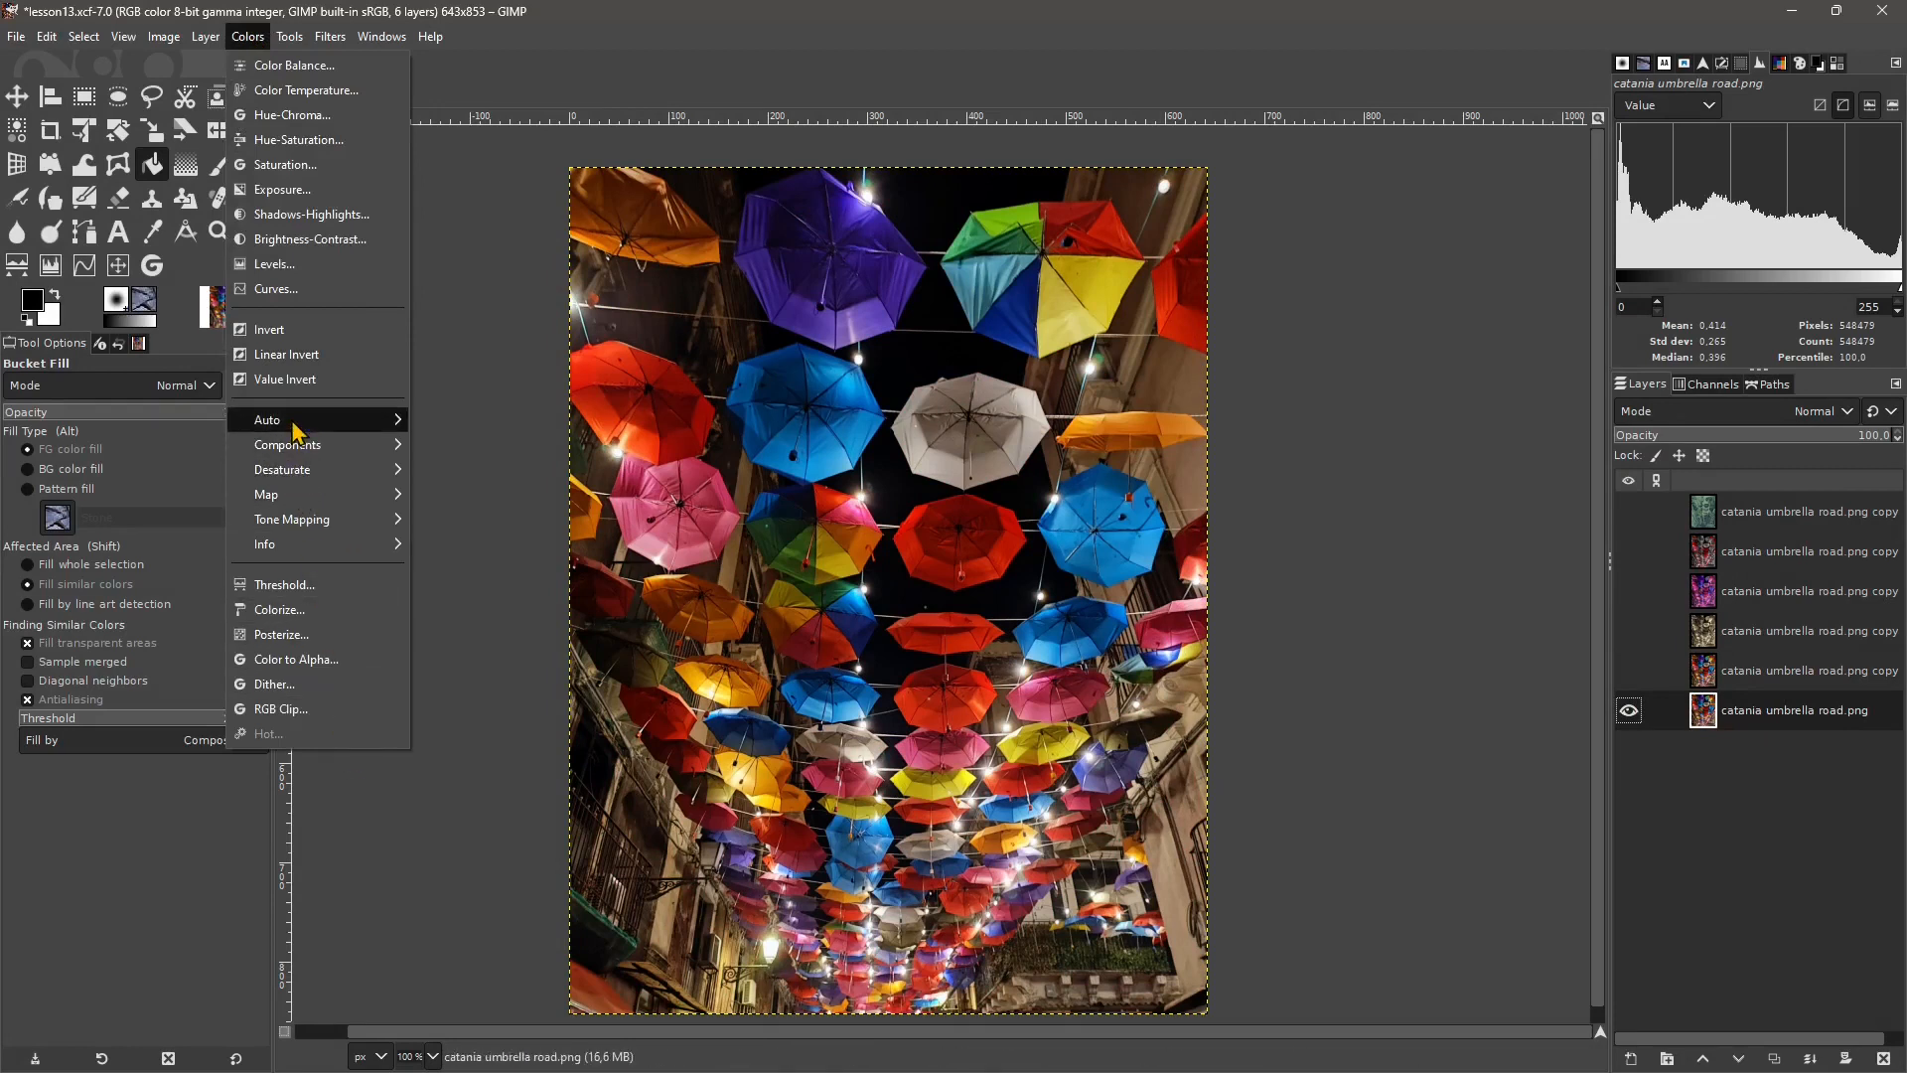
{"action": "mouse_move", "coordinate": [297, 432]}
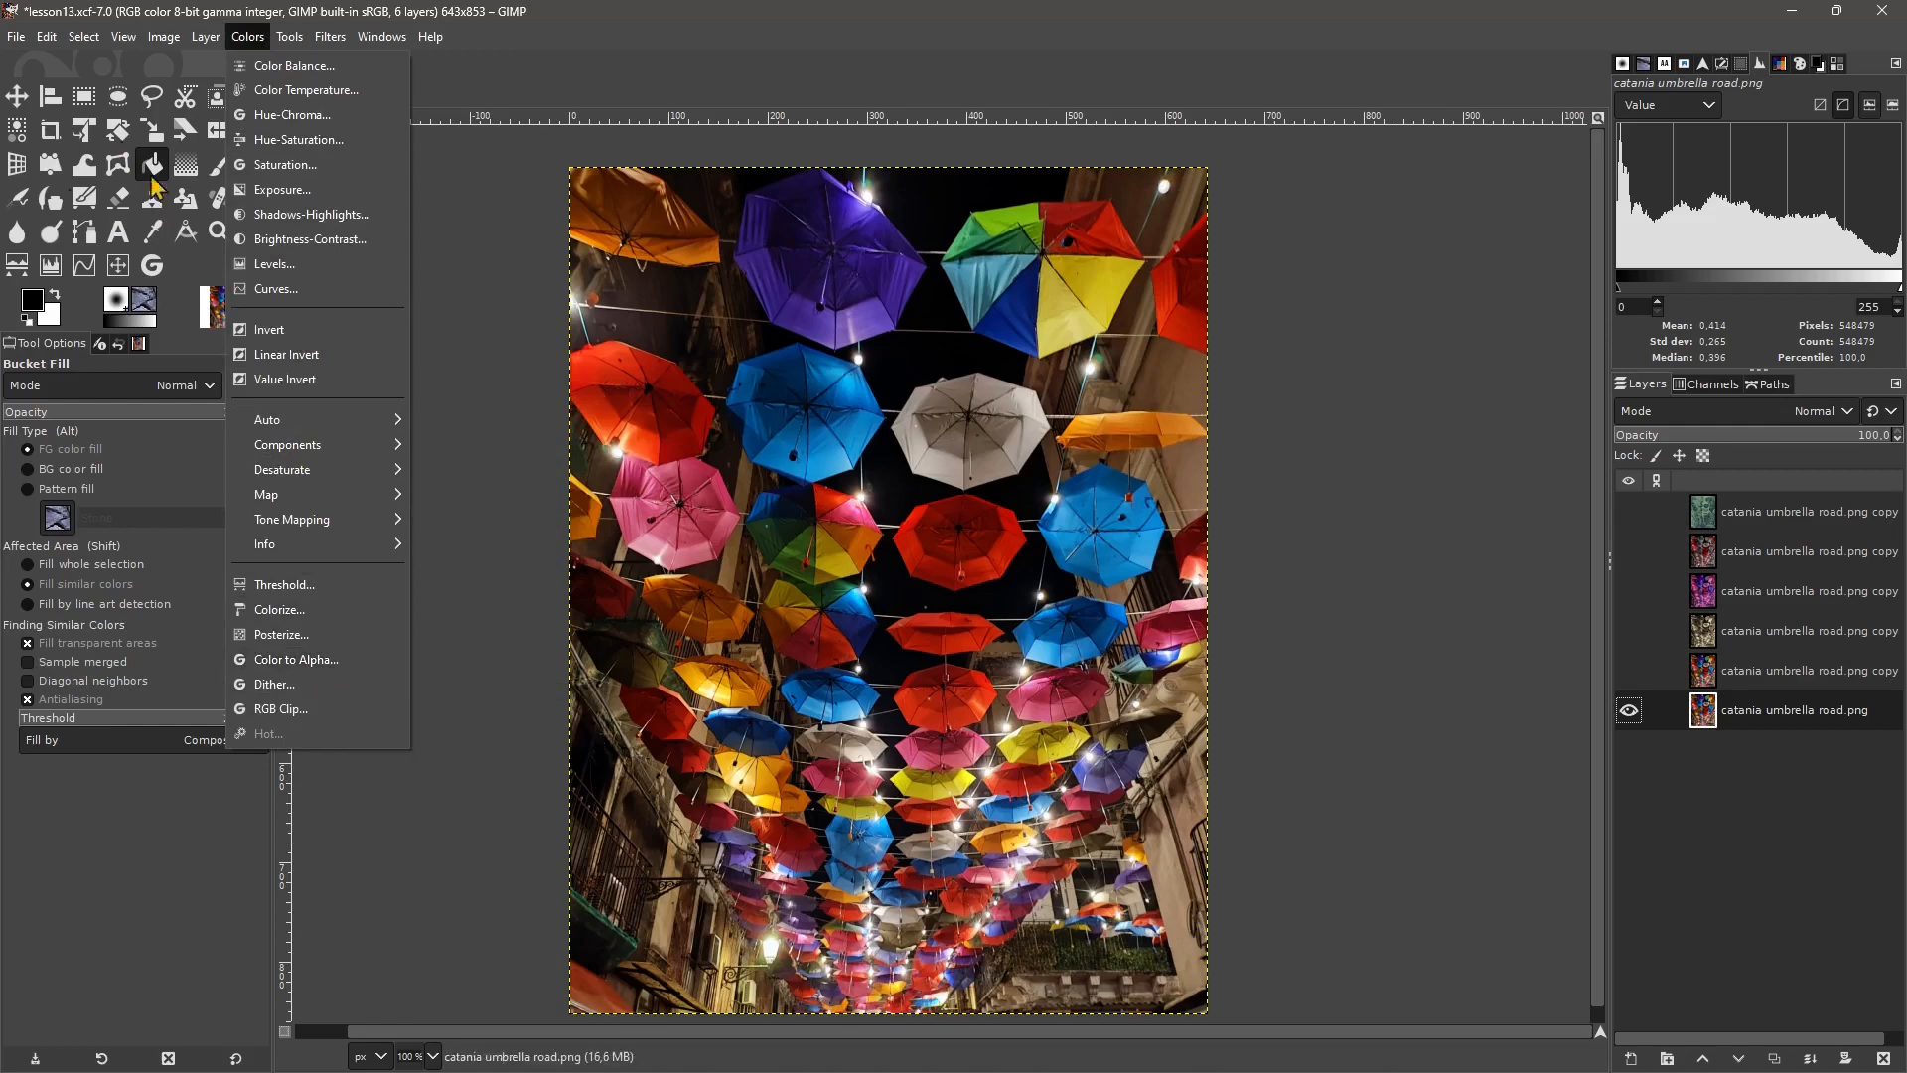
{"action": "left_click", "coordinate": [184, 266]}
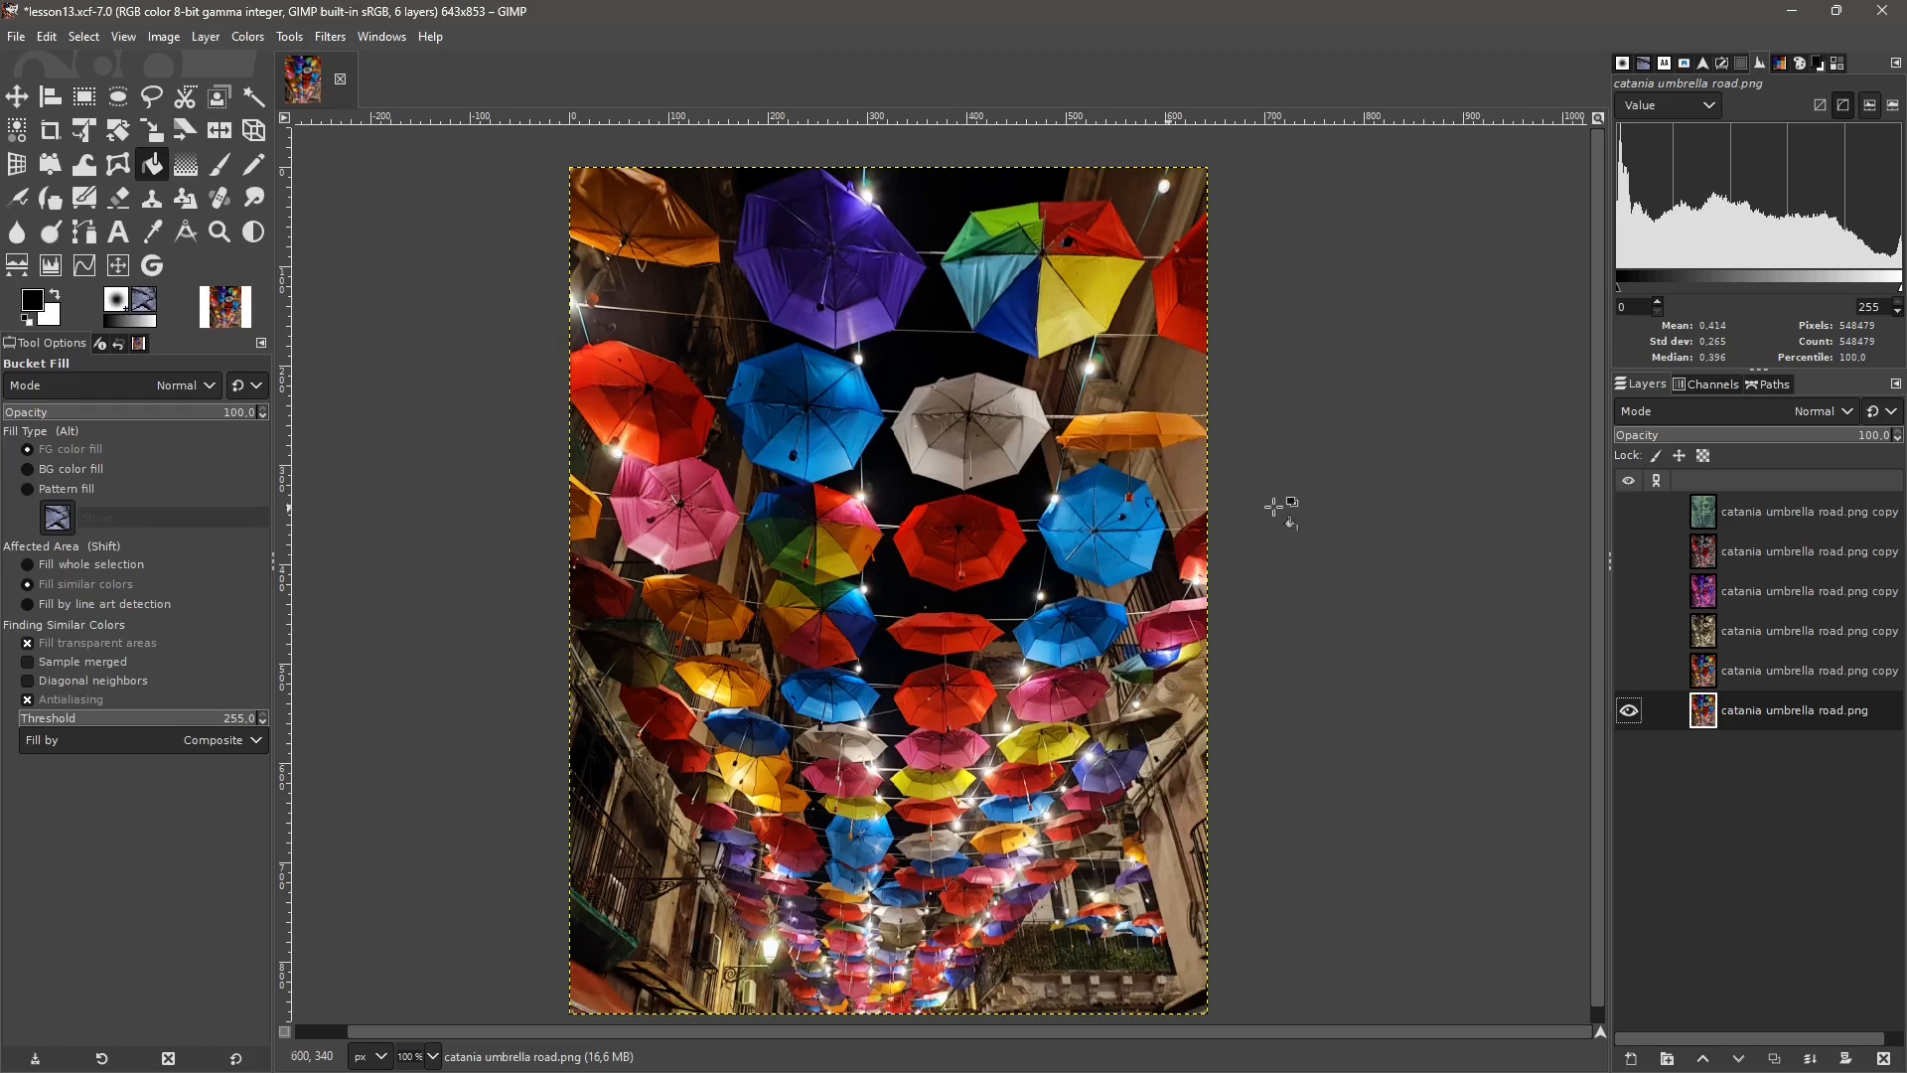
Preview the green-tinted topmost layer copy by showing it briefly and hiding it again.
{"action": "left_click", "coordinate": [1630, 512]}
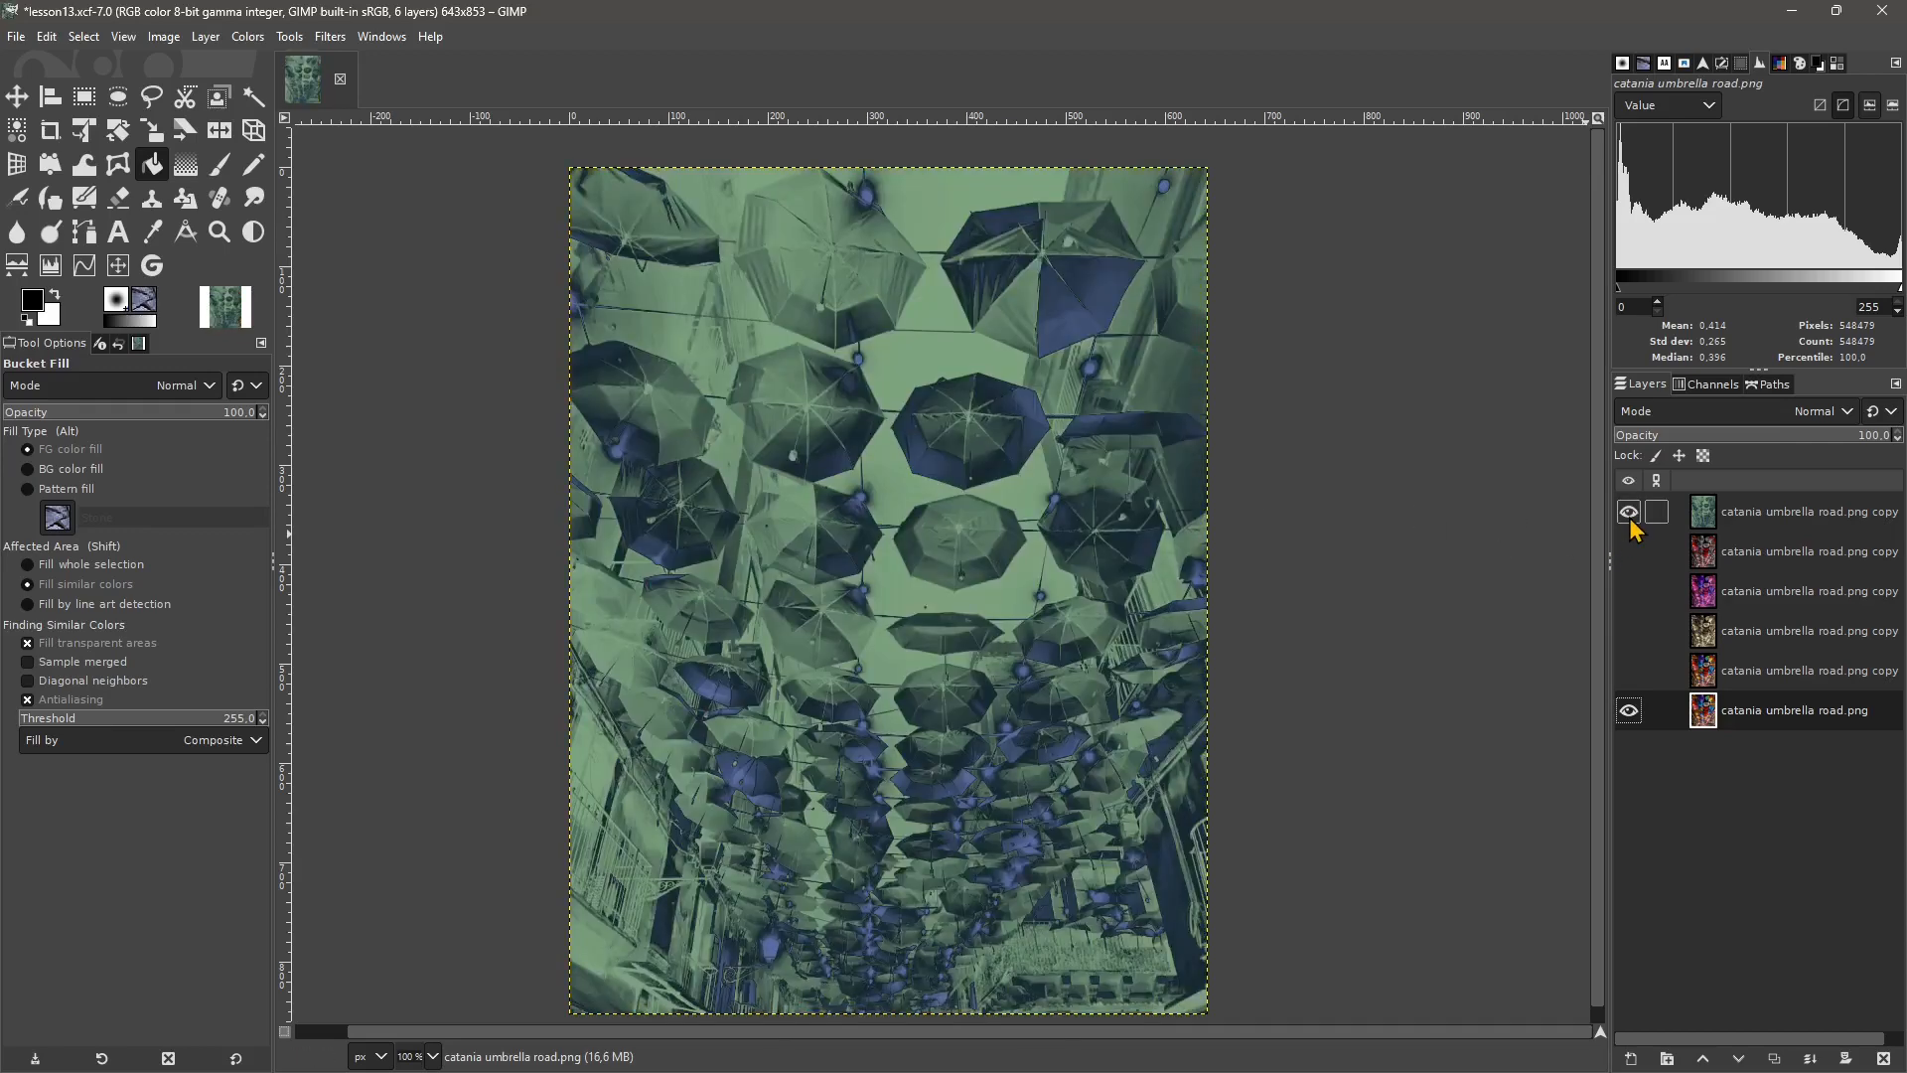
{"action": "left_click", "coordinate": [1630, 517]}
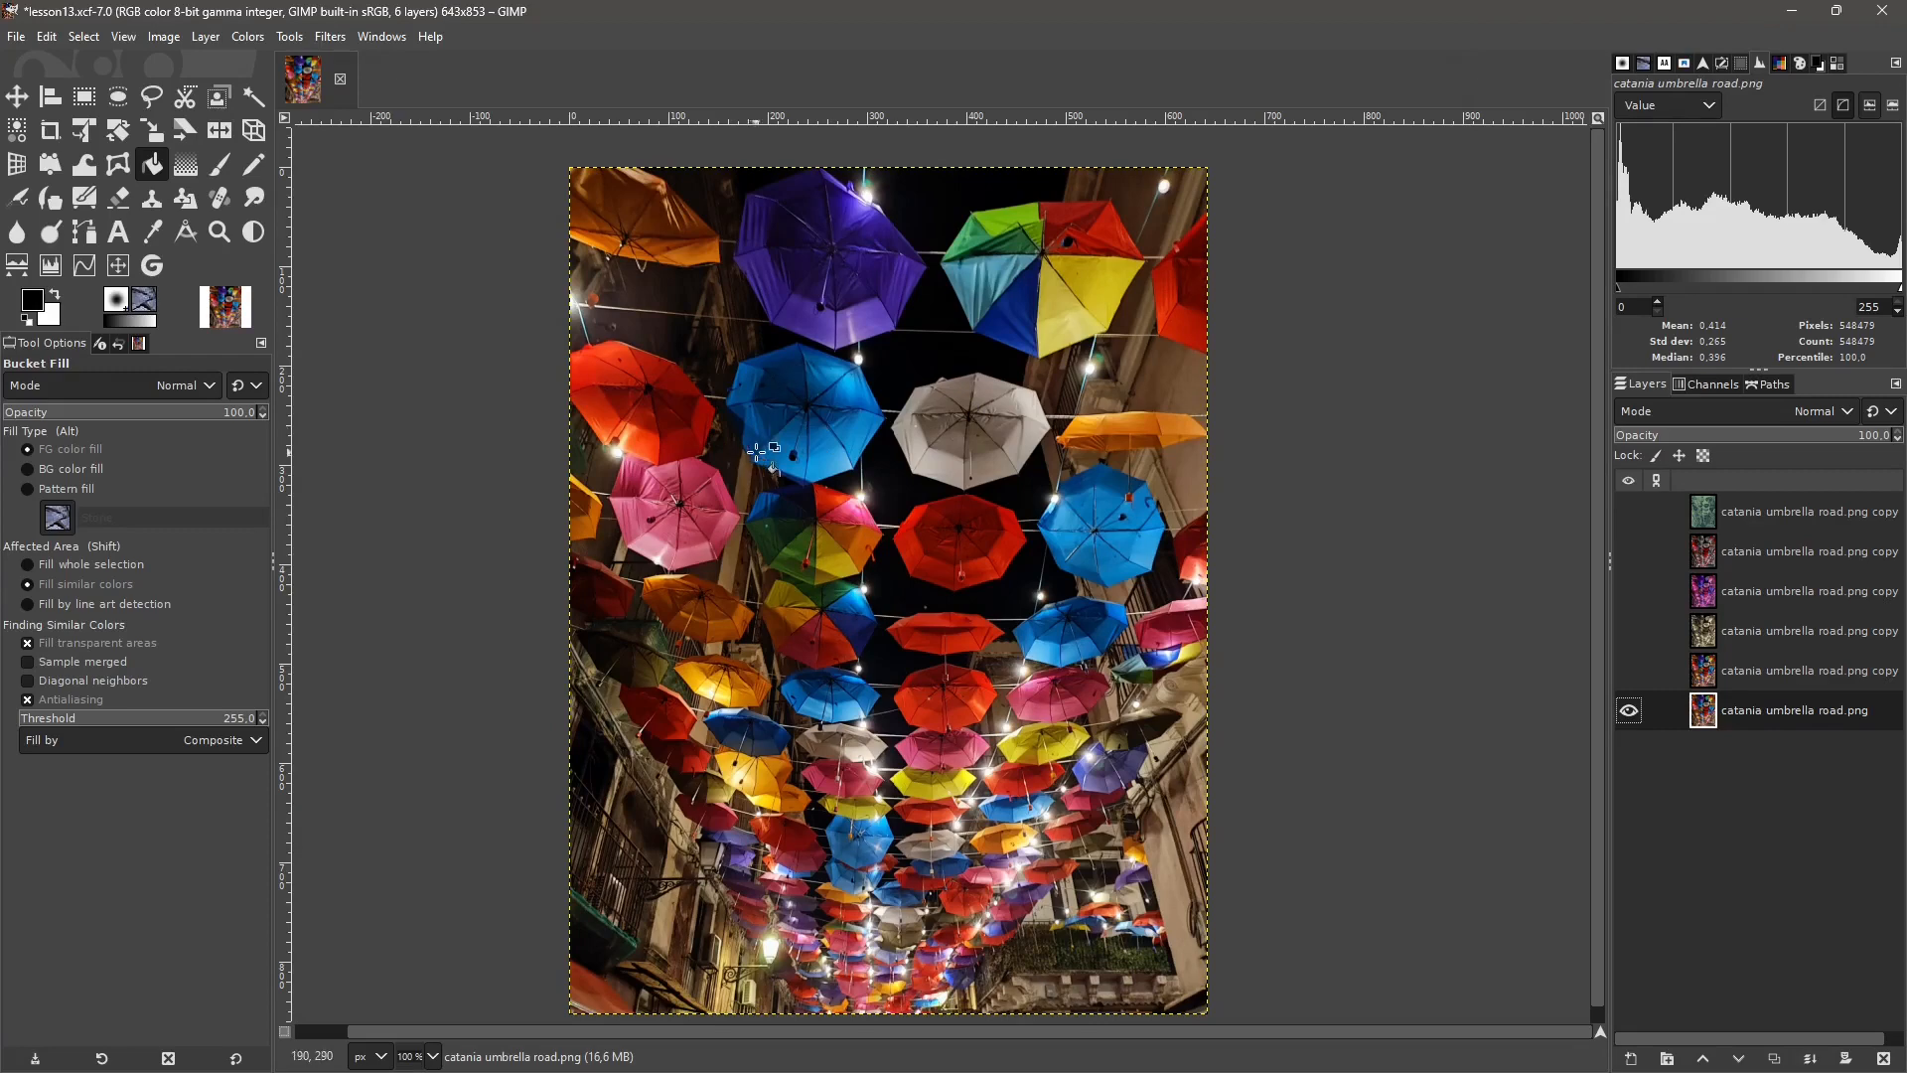
{"action": "left_click", "coordinate": [331, 36]}
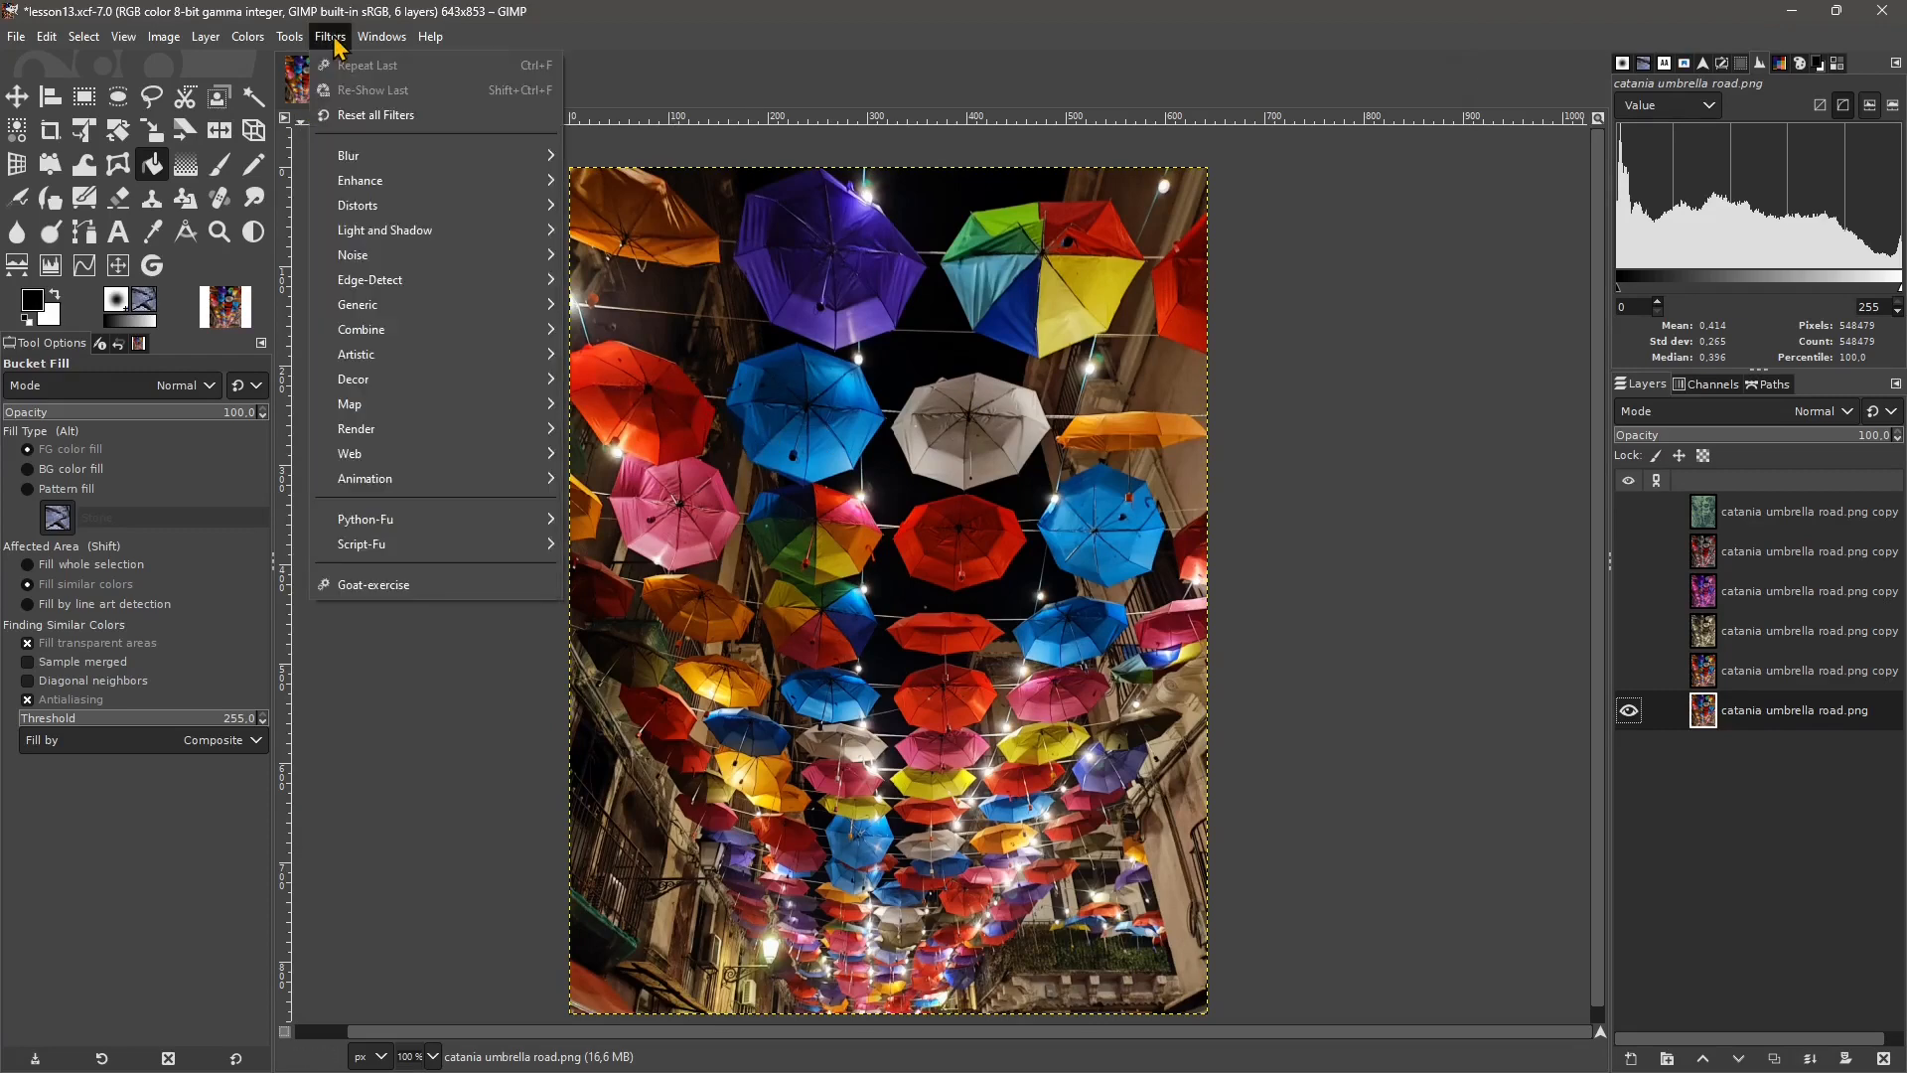
{"action": "mouse_move", "coordinate": [398, 159]}
{"action": "left_click", "coordinate": [602, 79]}
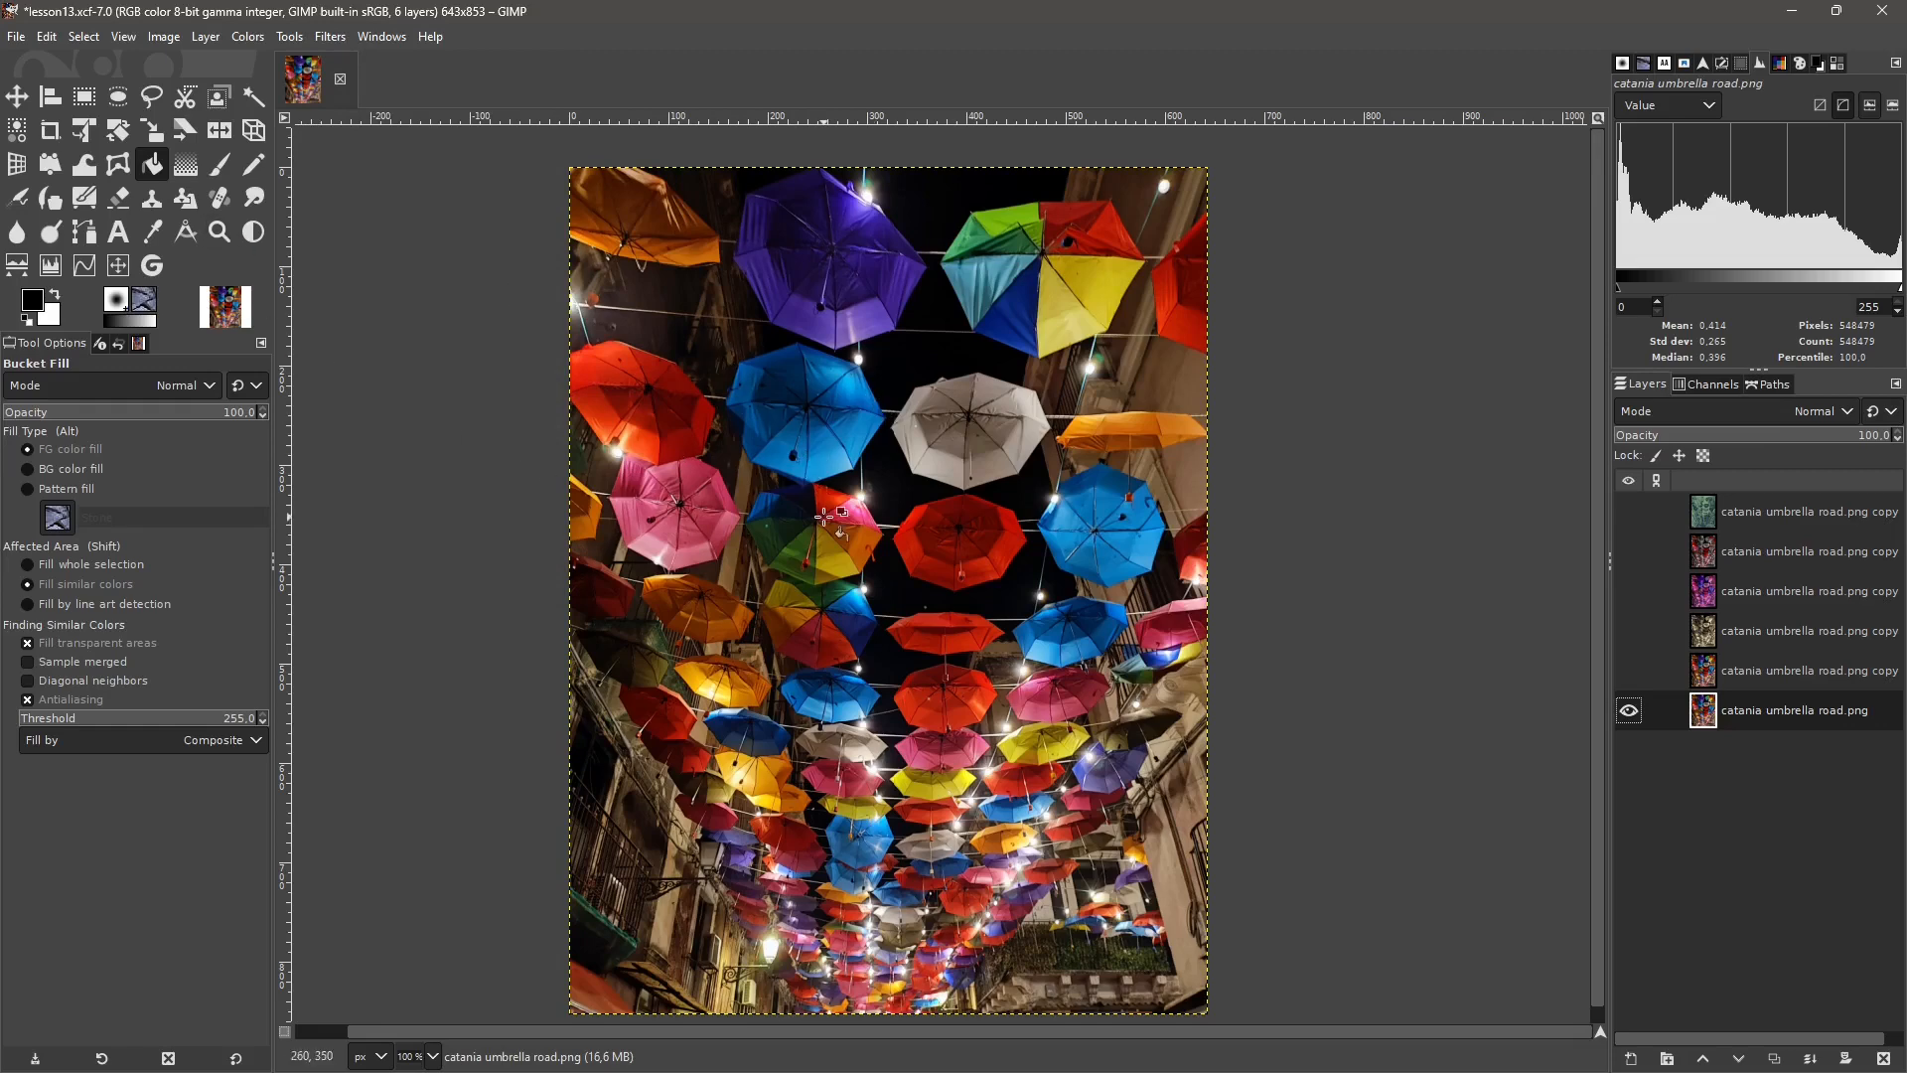
{"action": "scroll", "coordinate": [825, 514], "scroll_direction": "up", "scroll_amount": 1}
{"action": "scroll", "coordinate": [790, 504], "scroll_direction": "down", "scroll_amount": 1}
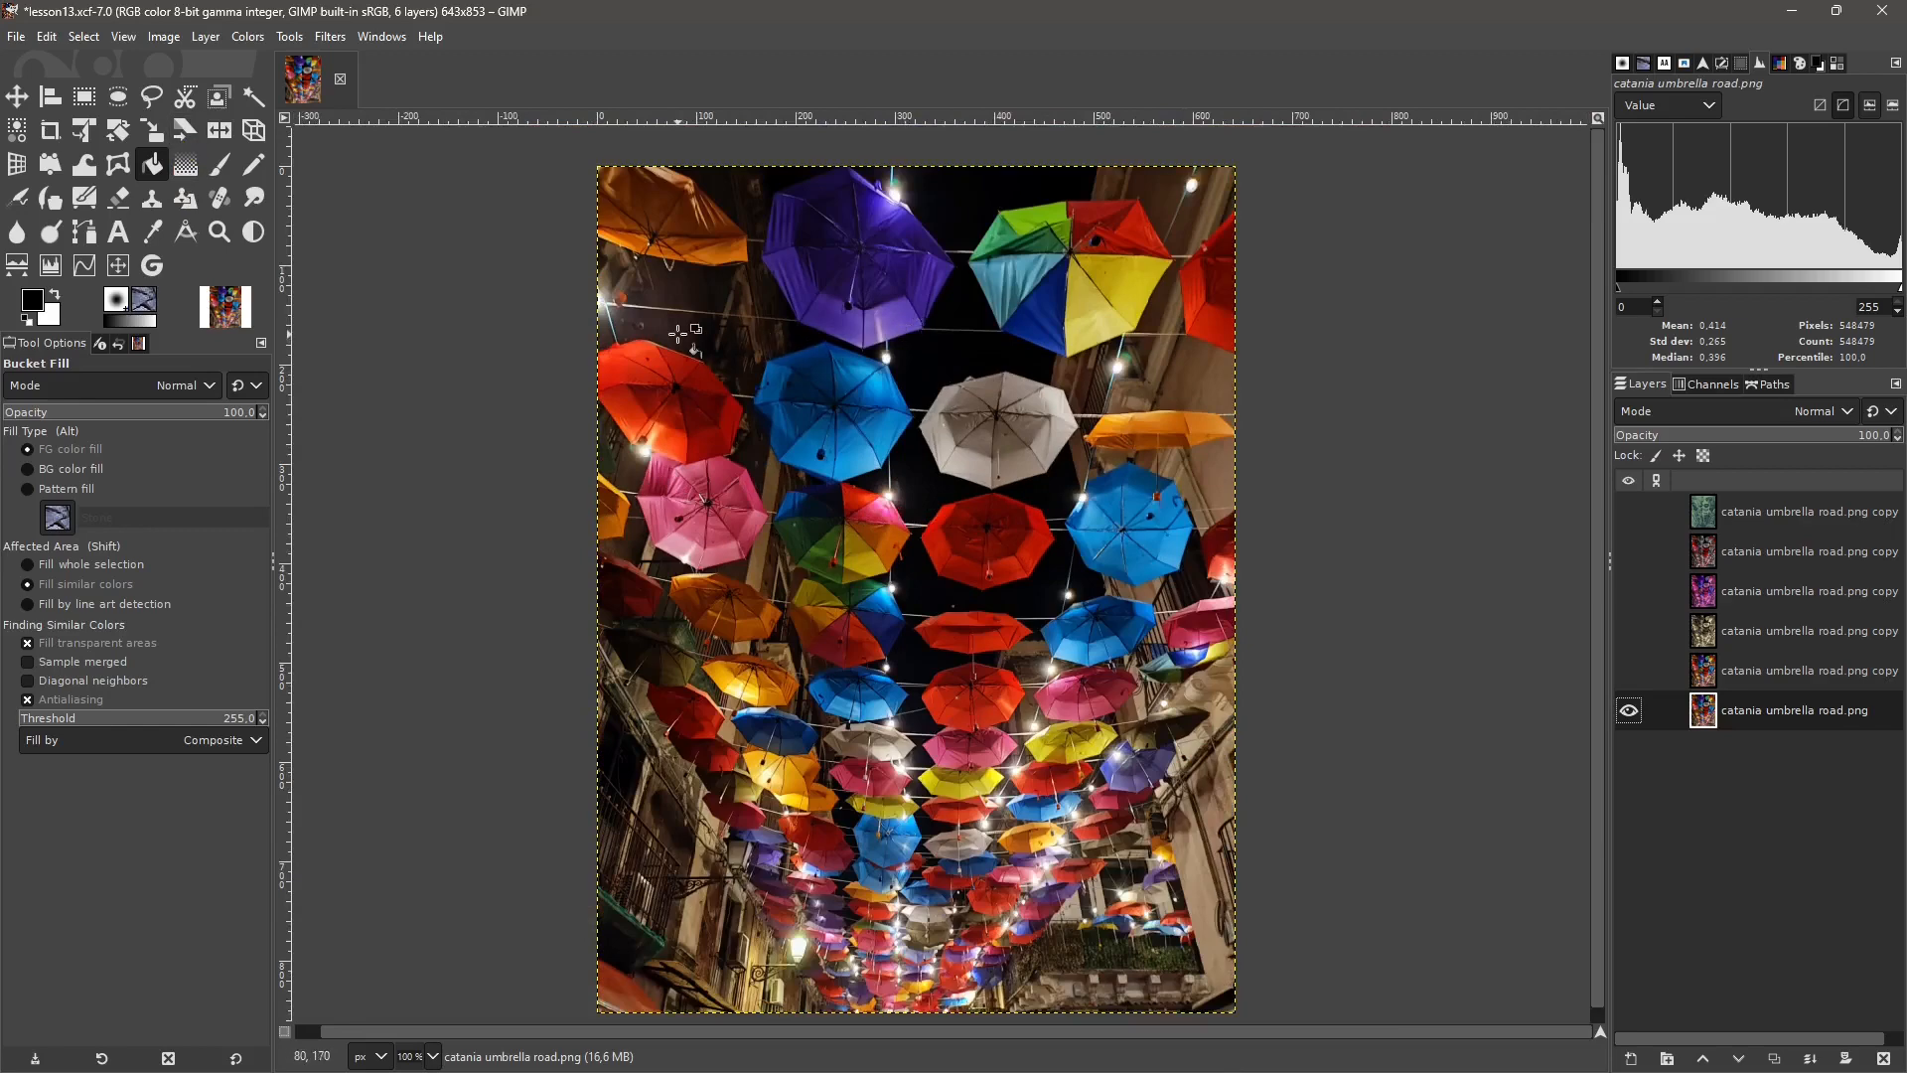
{"action": "left_click", "coordinate": [247, 37]}
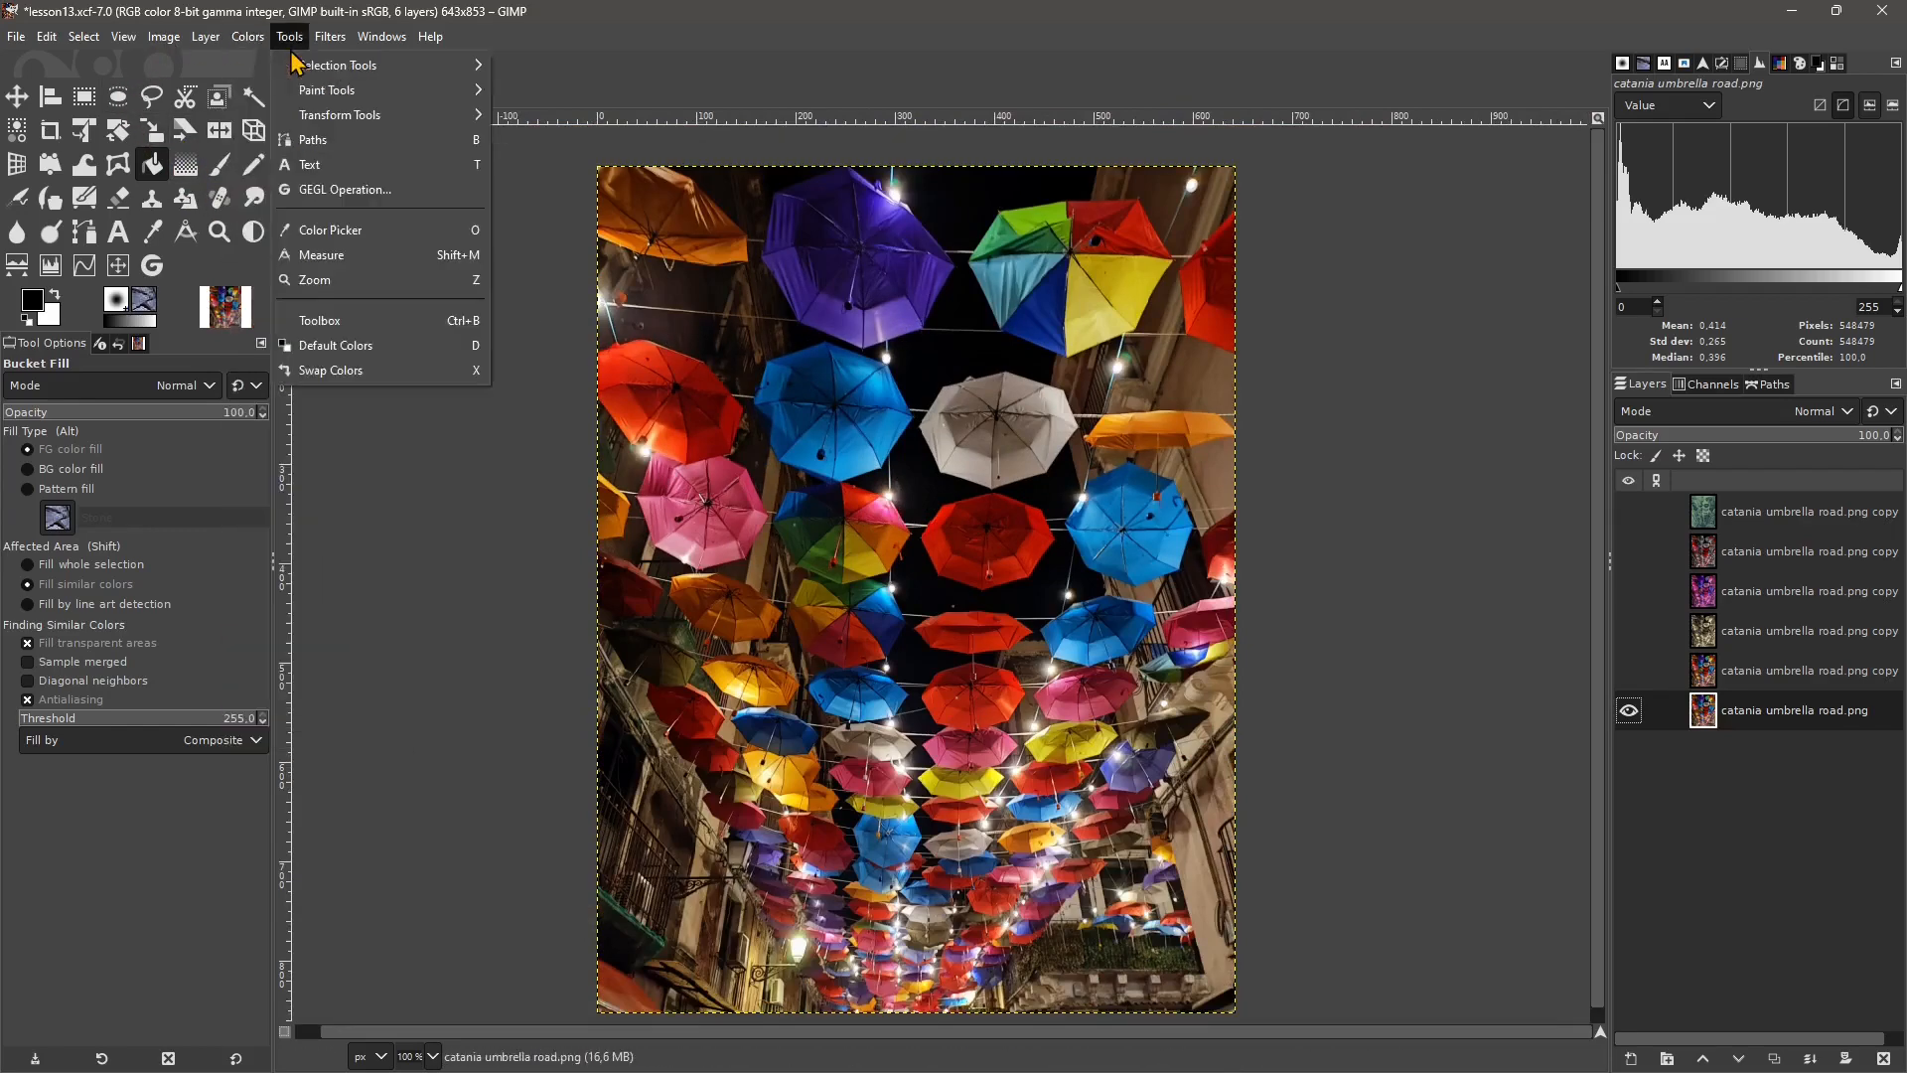
{"action": "mouse_move", "coordinate": [323, 42]}
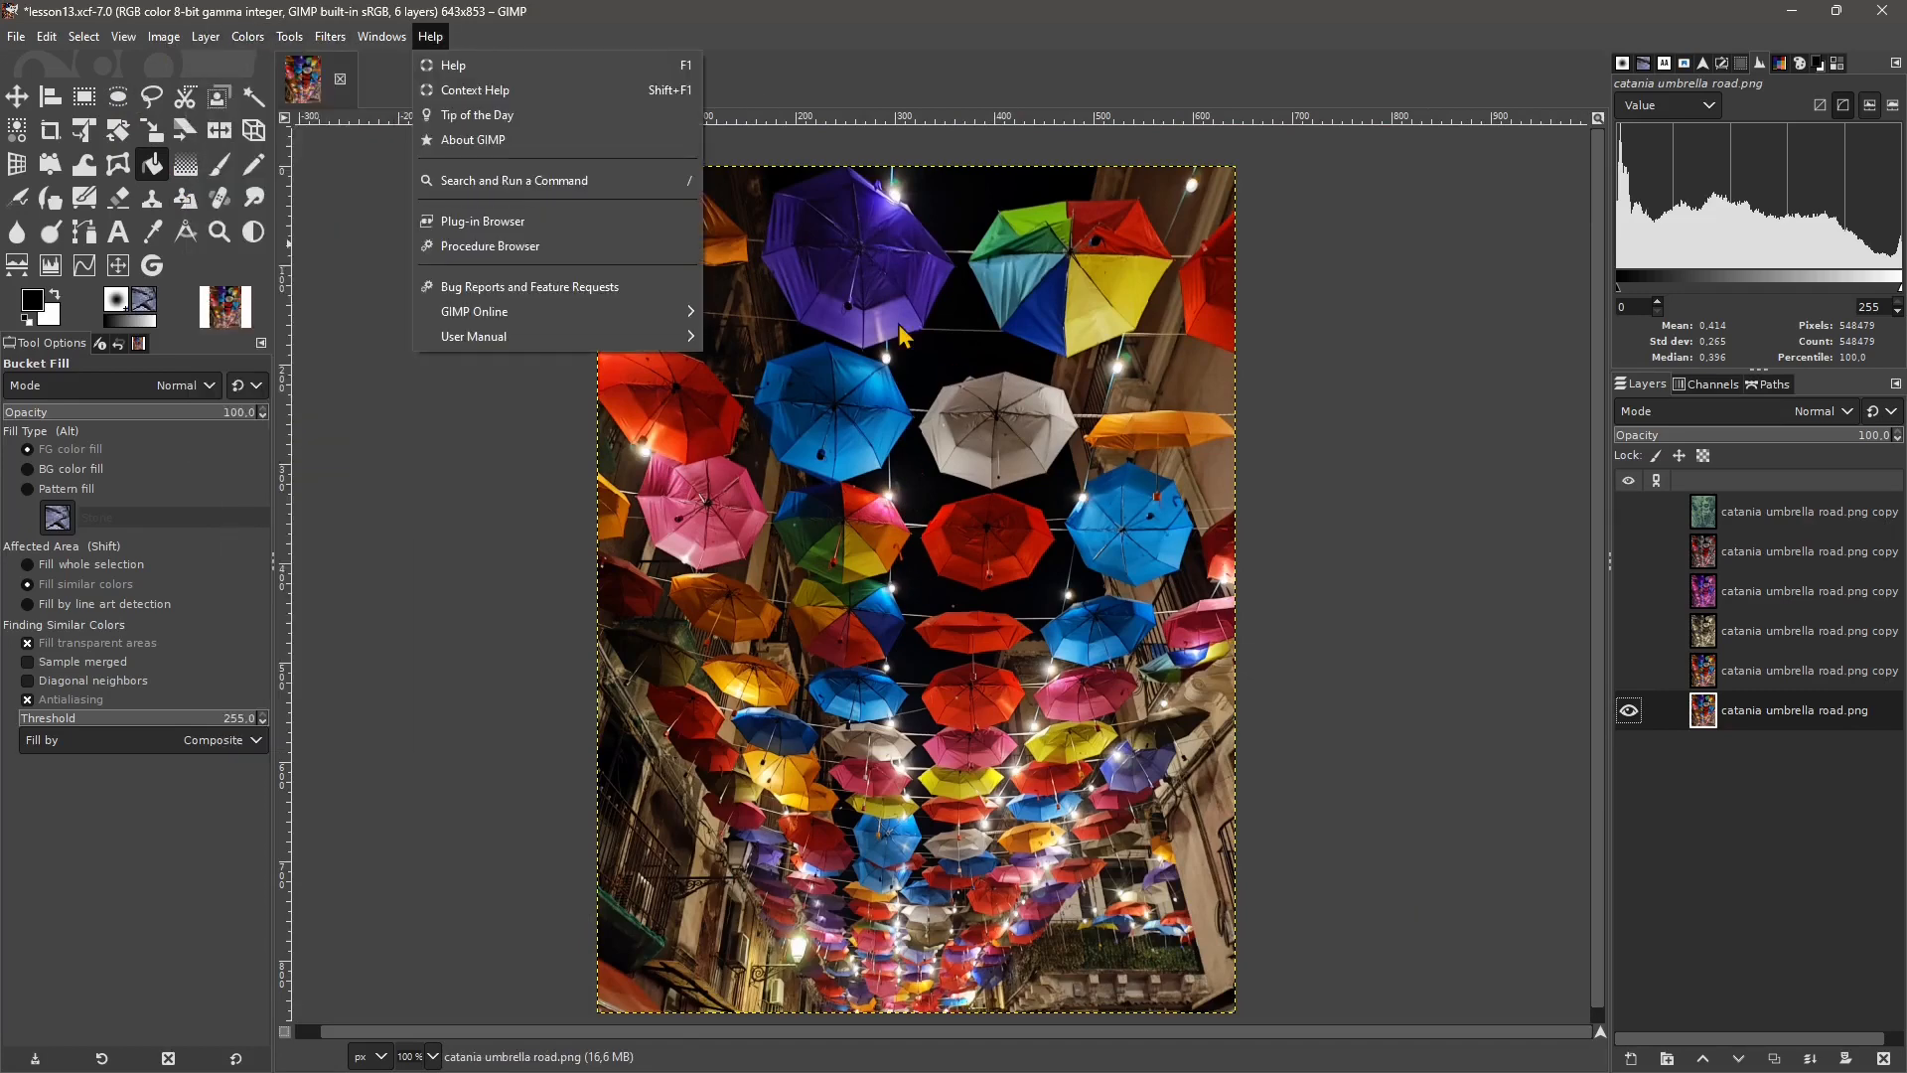
{"action": "left_click", "coordinate": [835, 351]}
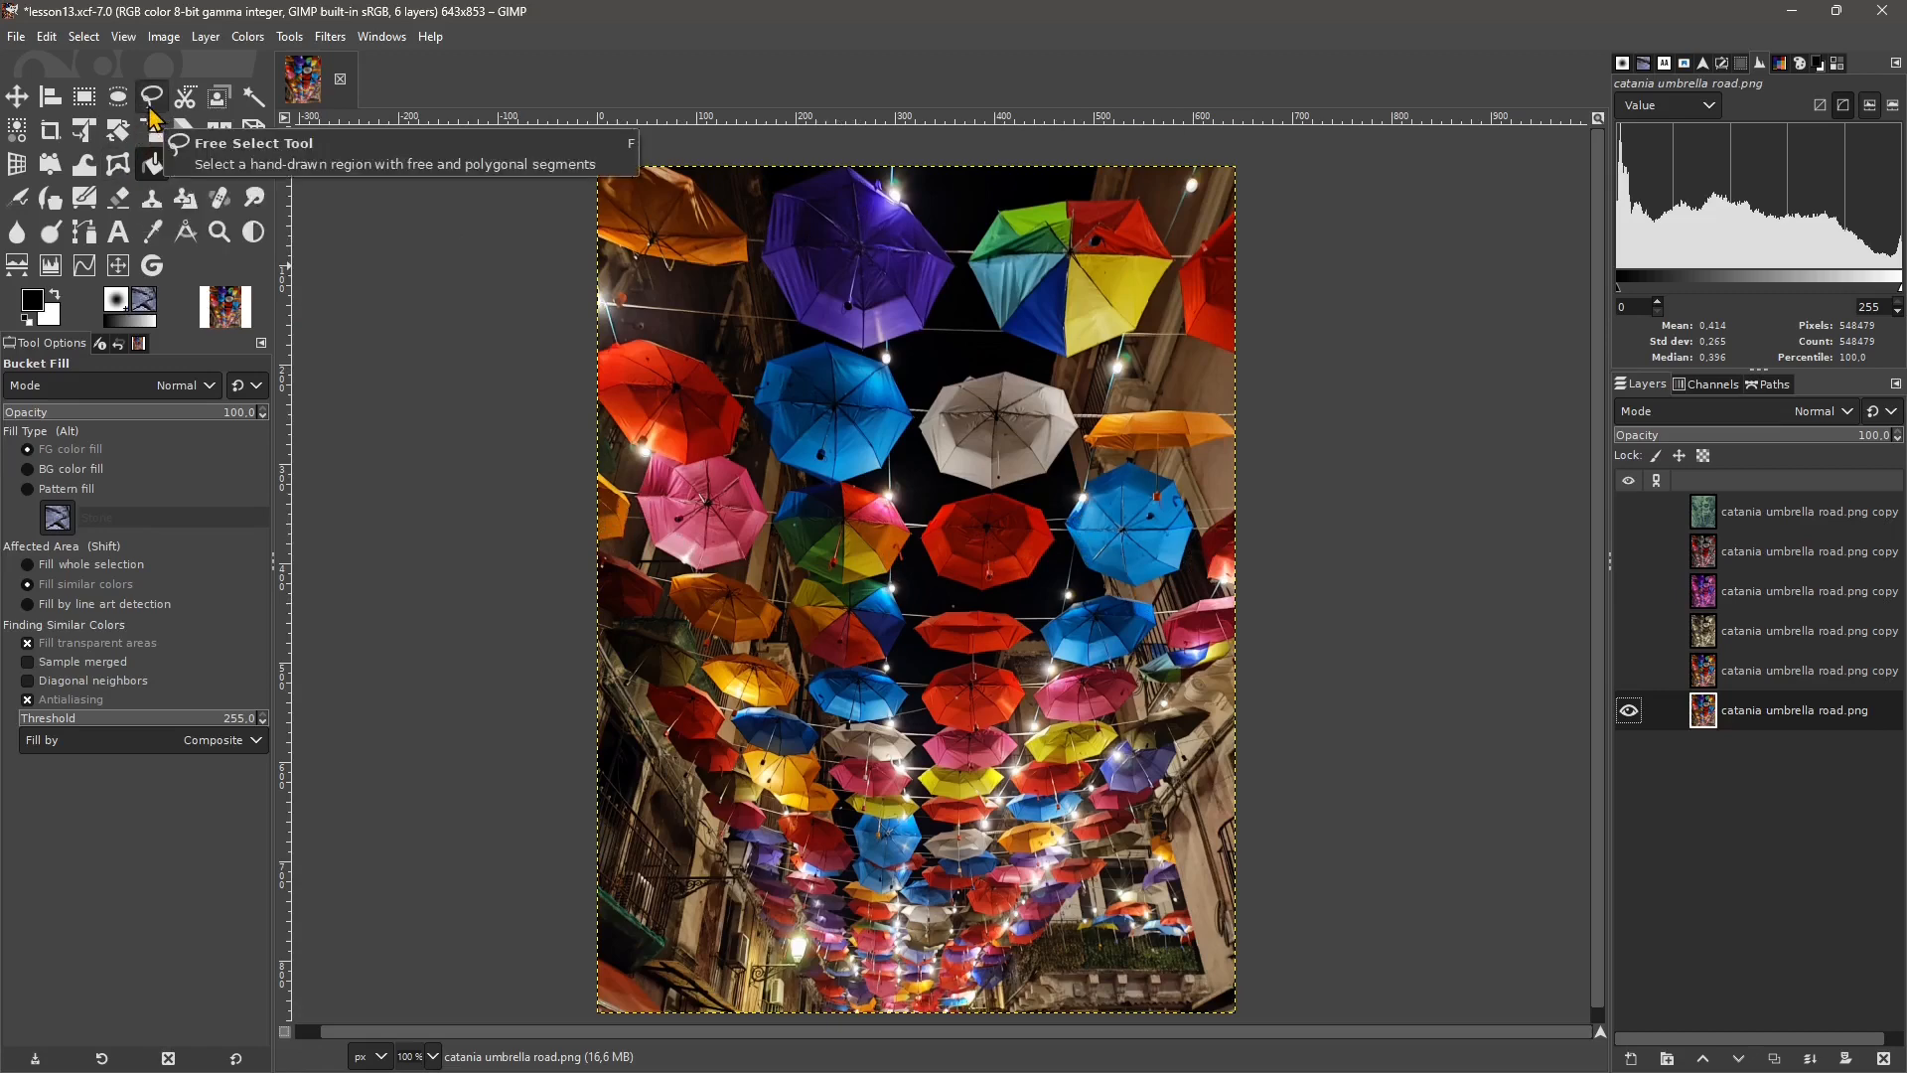
Activate the Free Select tool and zoom to 400% on the red umbrella in the middle of the photo.
{"action": "left_click", "coordinate": [153, 97]}
{"action": "key", "text": "3"}
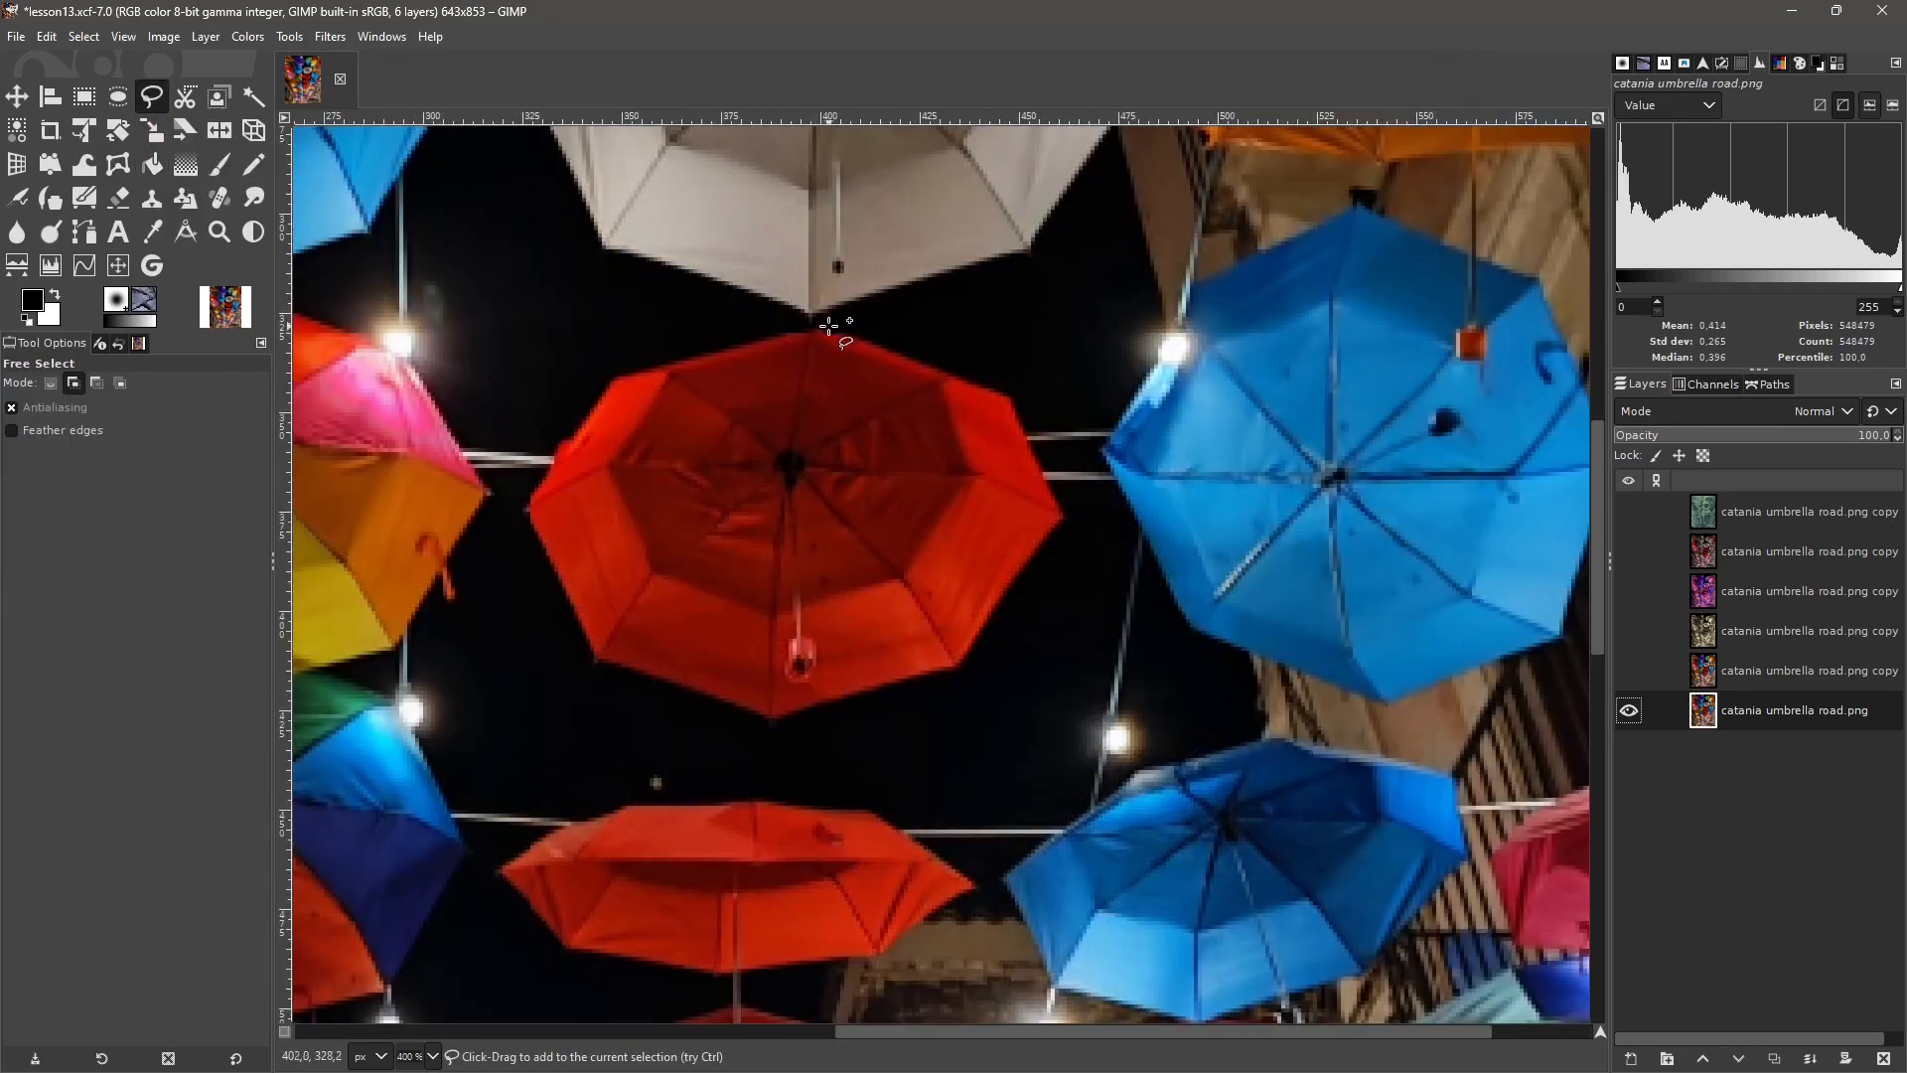
{"action": "left_click", "coordinate": [823, 332]}
{"action": "left_click", "coordinate": [1011, 398]}
{"action": "key", "text": "Escape"}
Select the central red umbrella with a closed Free Select polygon following its outer edge.
{"action": "left_click", "coordinate": [812, 326]}
{"action": "left_click", "coordinate": [849, 333]}
{"action": "left_click", "coordinate": [1013, 394]}
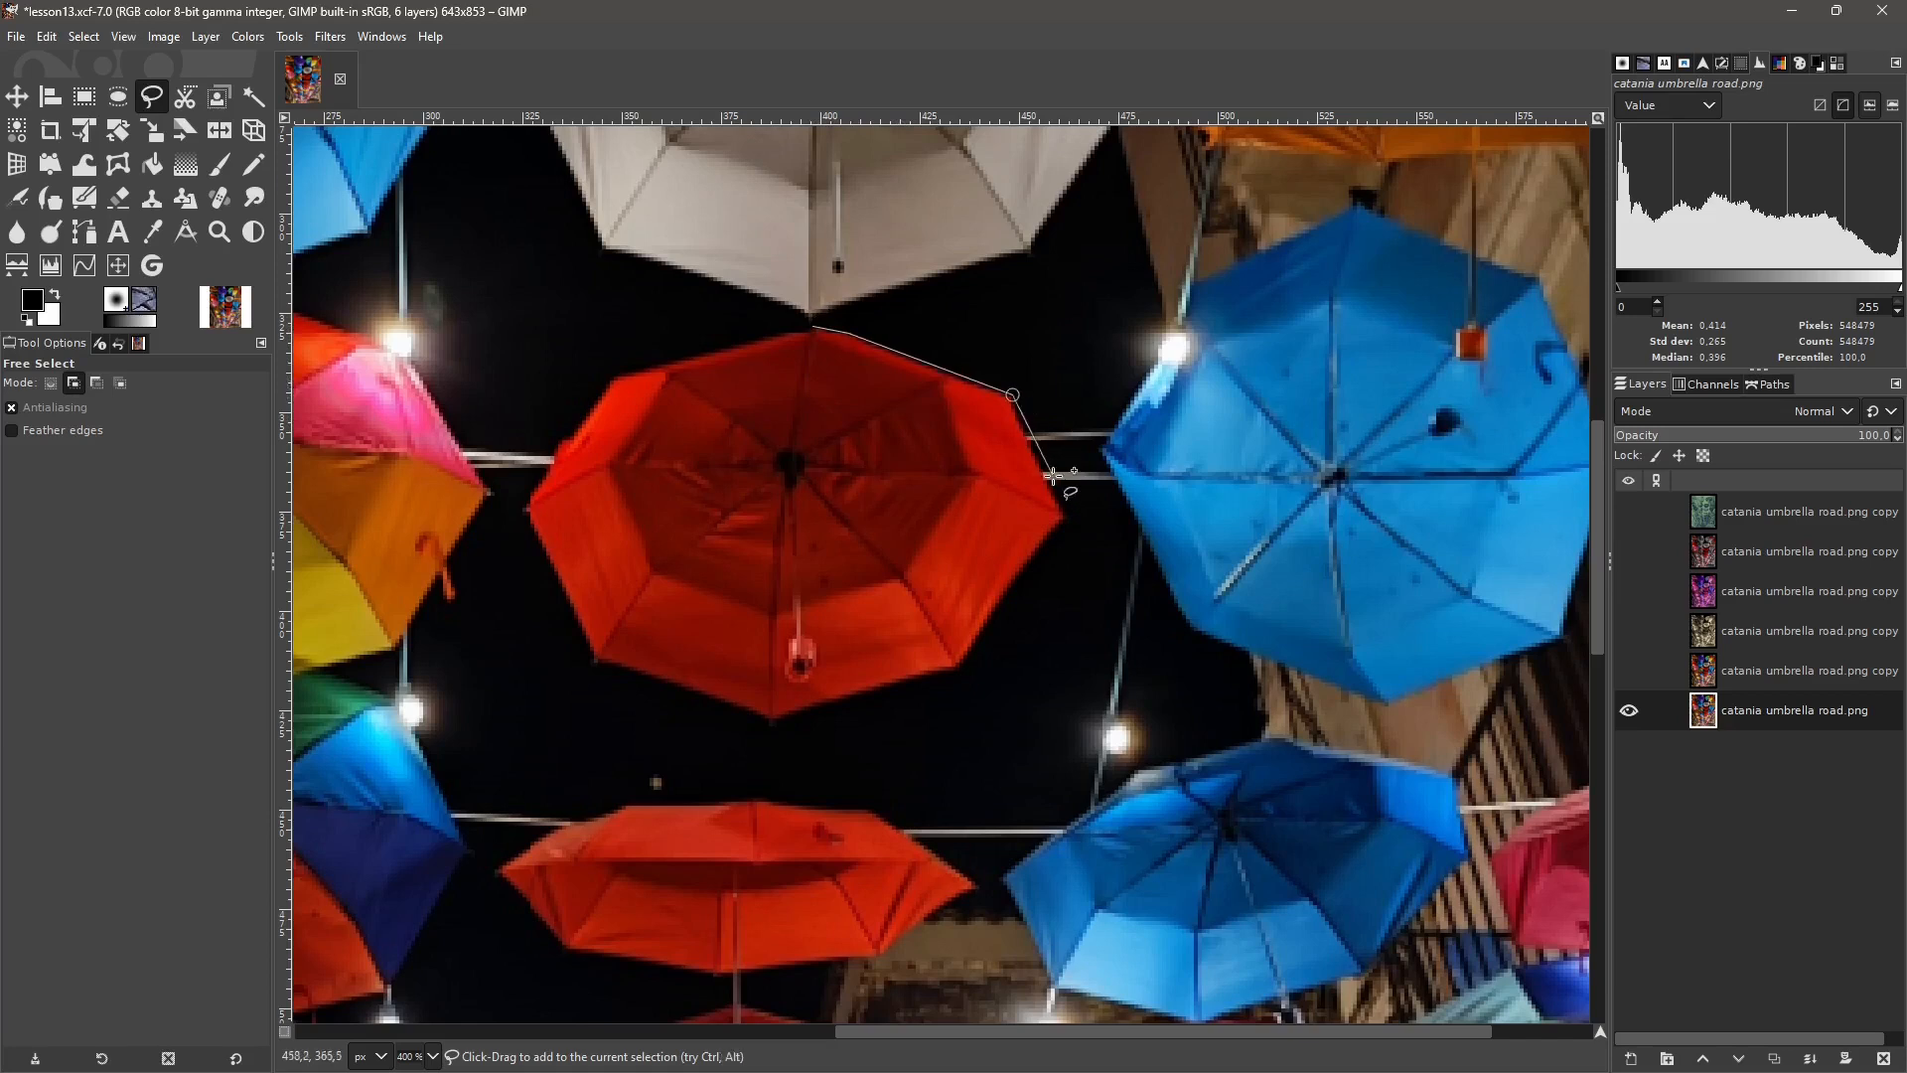
{"action": "left_click", "coordinate": [1068, 514]}
{"action": "left_click", "coordinate": [963, 670]}
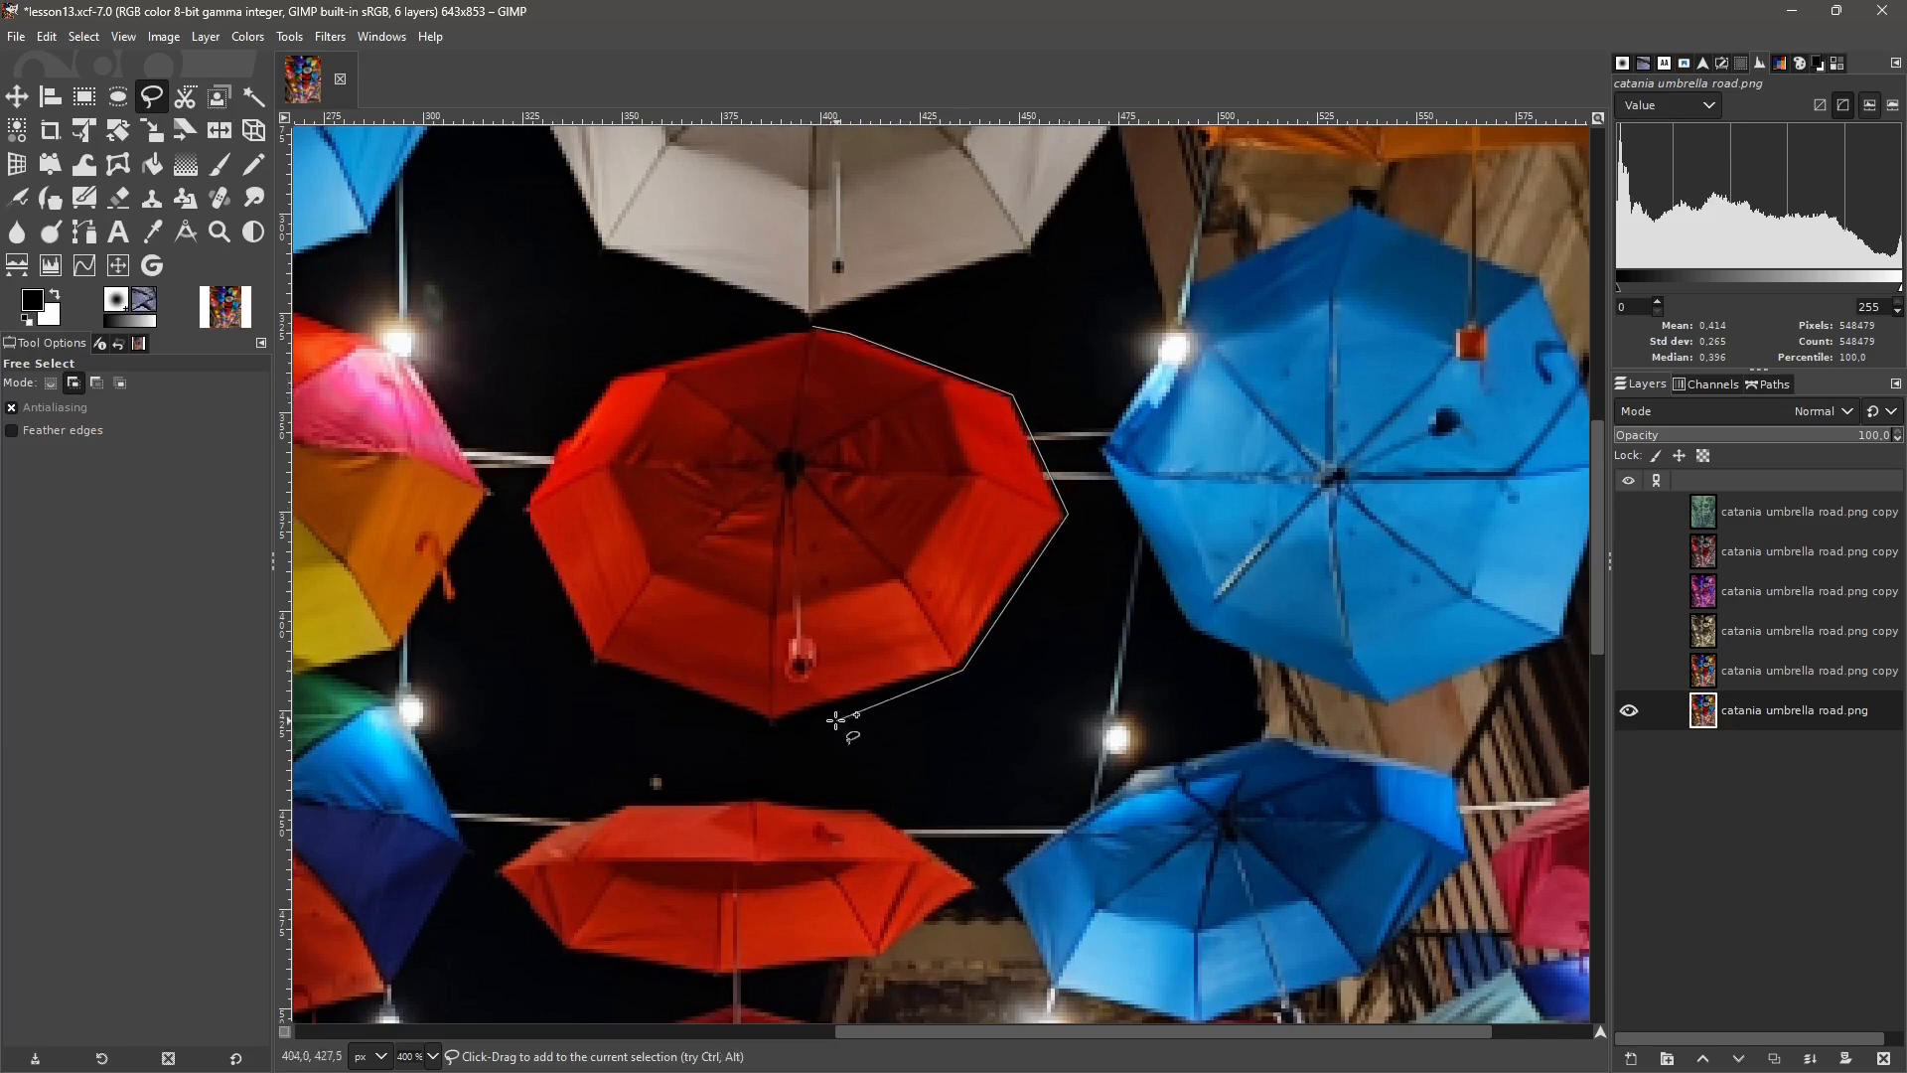
{"action": "left_click", "coordinate": [767, 723]}
{"action": "left_click", "coordinate": [581, 666]}
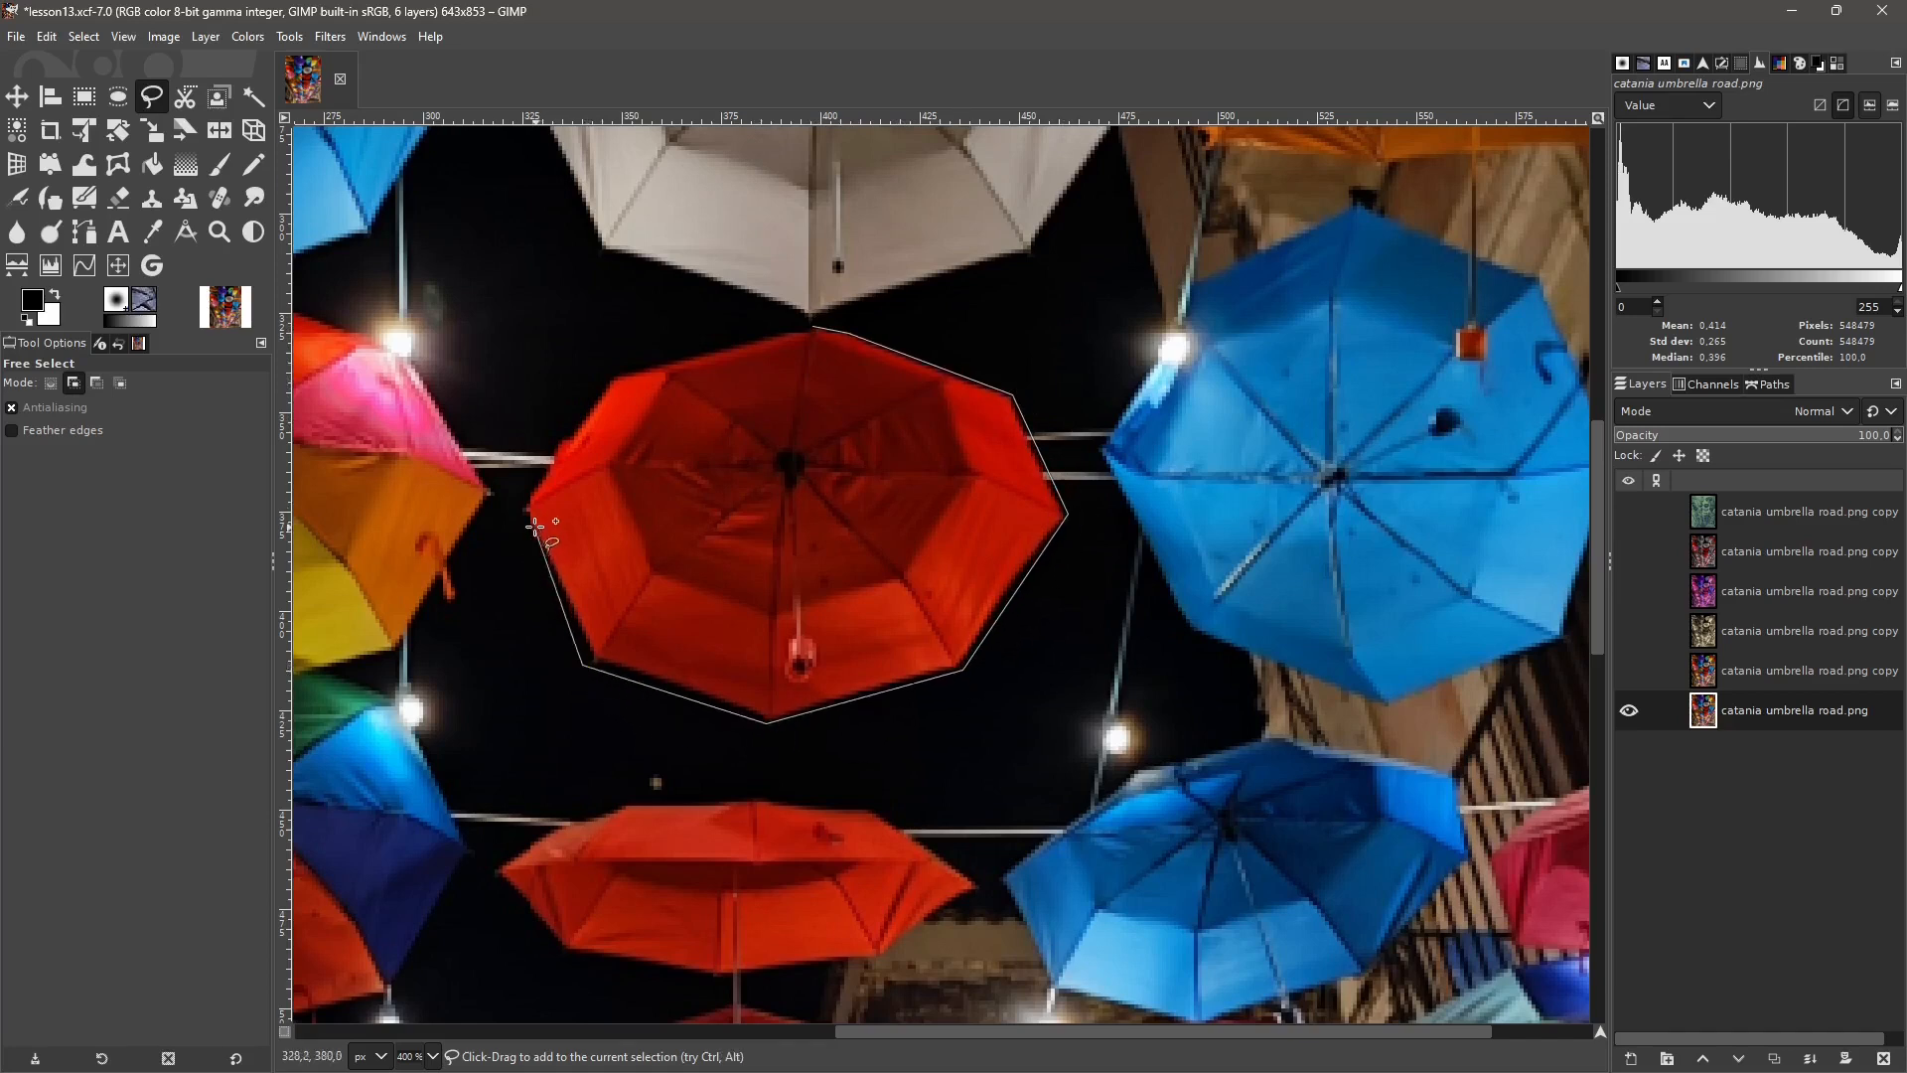
{"action": "left_click", "coordinate": [519, 512]}
{"action": "left_click", "coordinate": [554, 439]}
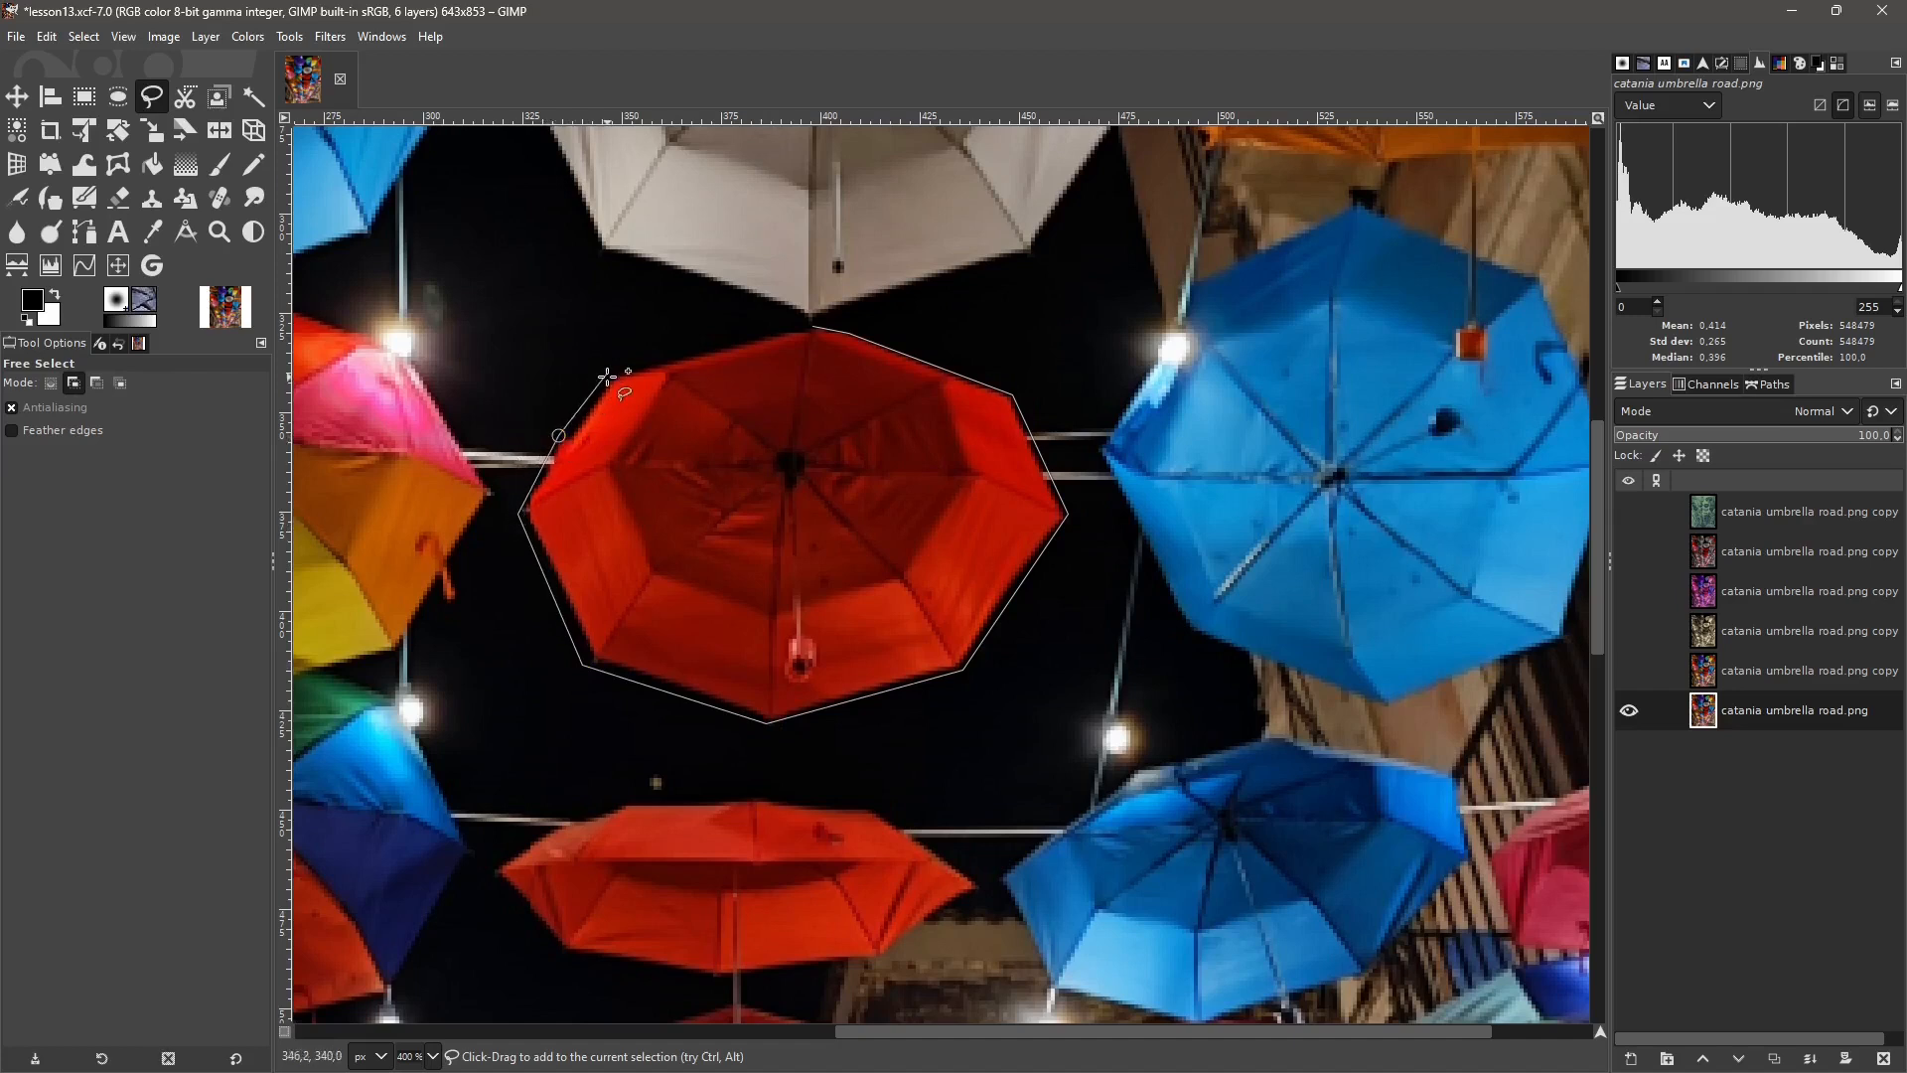
{"action": "left_click", "coordinate": [608, 374]}
{"action": "left_click", "coordinate": [811, 326]}
{"action": "double_click", "coordinate": [818, 533]}
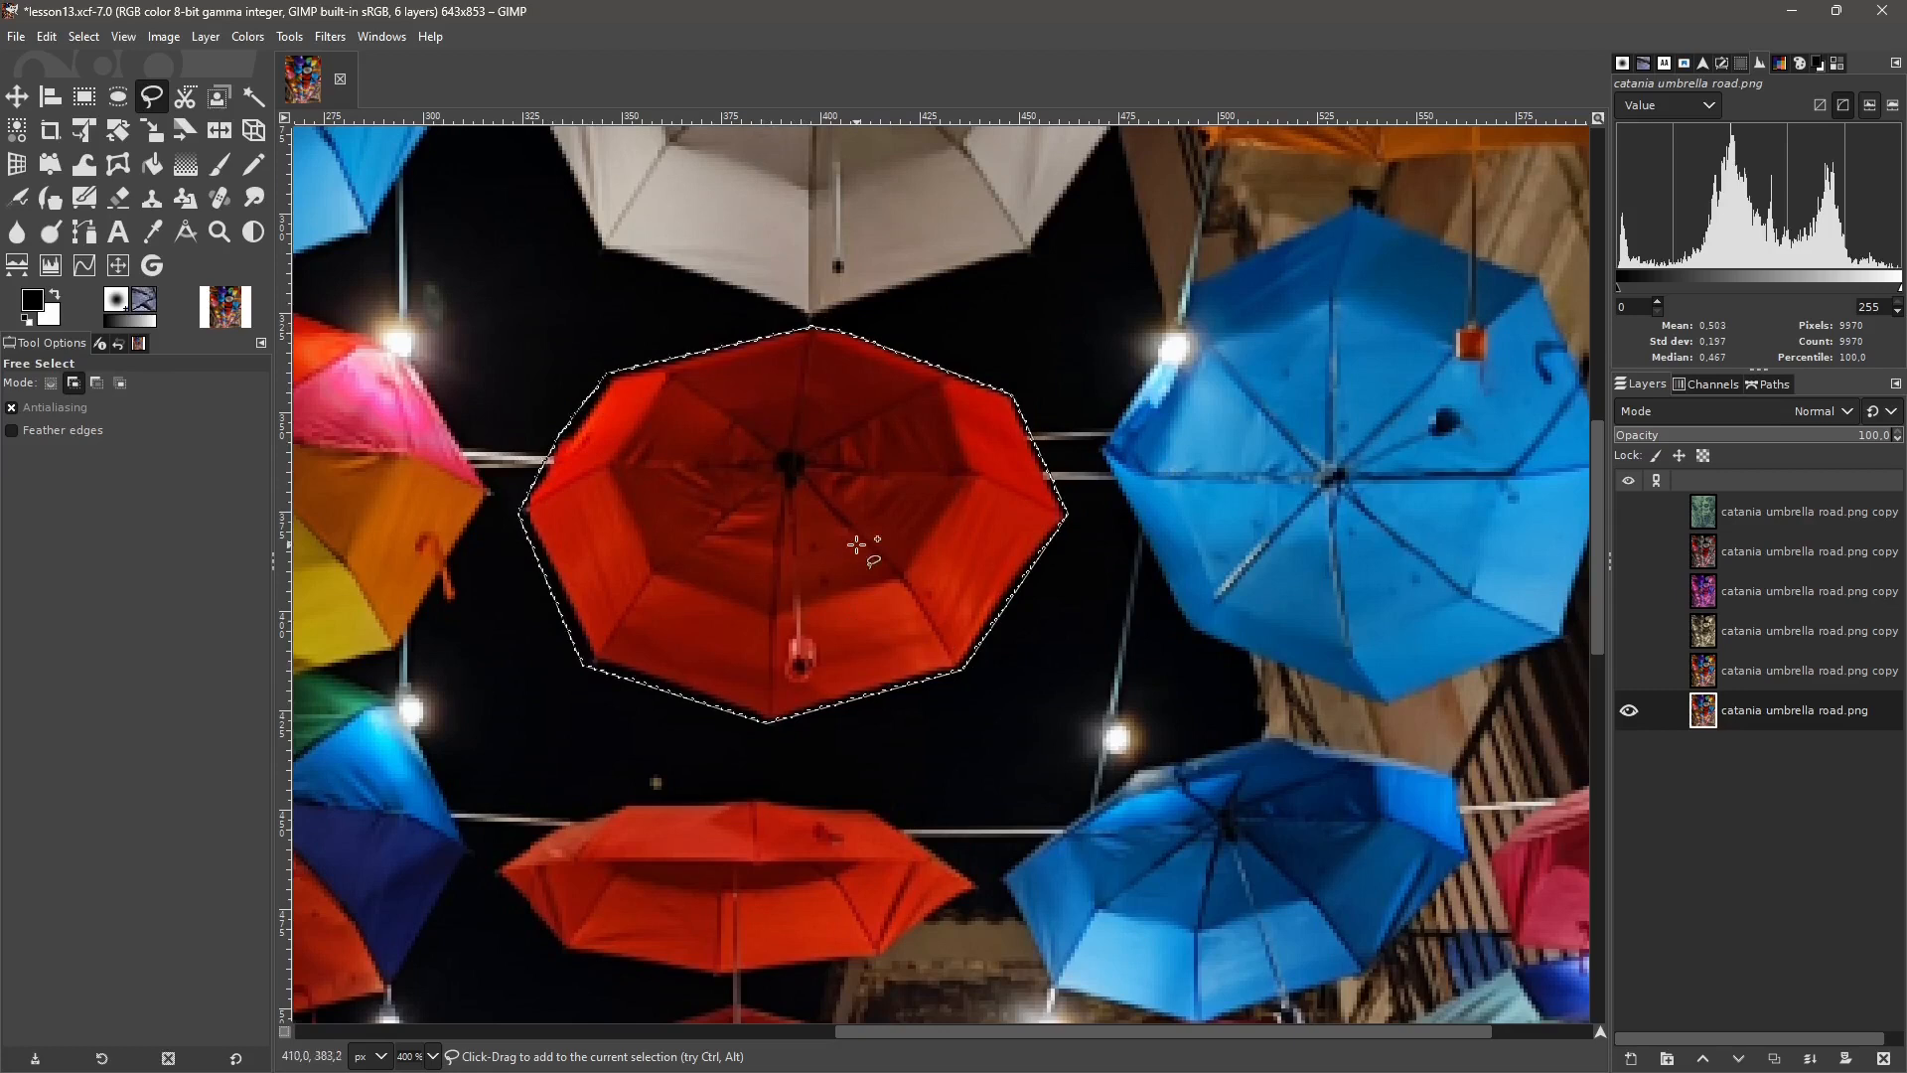
Invert the umbrella selection so that everything around the red umbrella is selected instead.
{"action": "right_click", "coordinate": [831, 424]}
{"action": "mouse_move", "coordinate": [890, 465]}
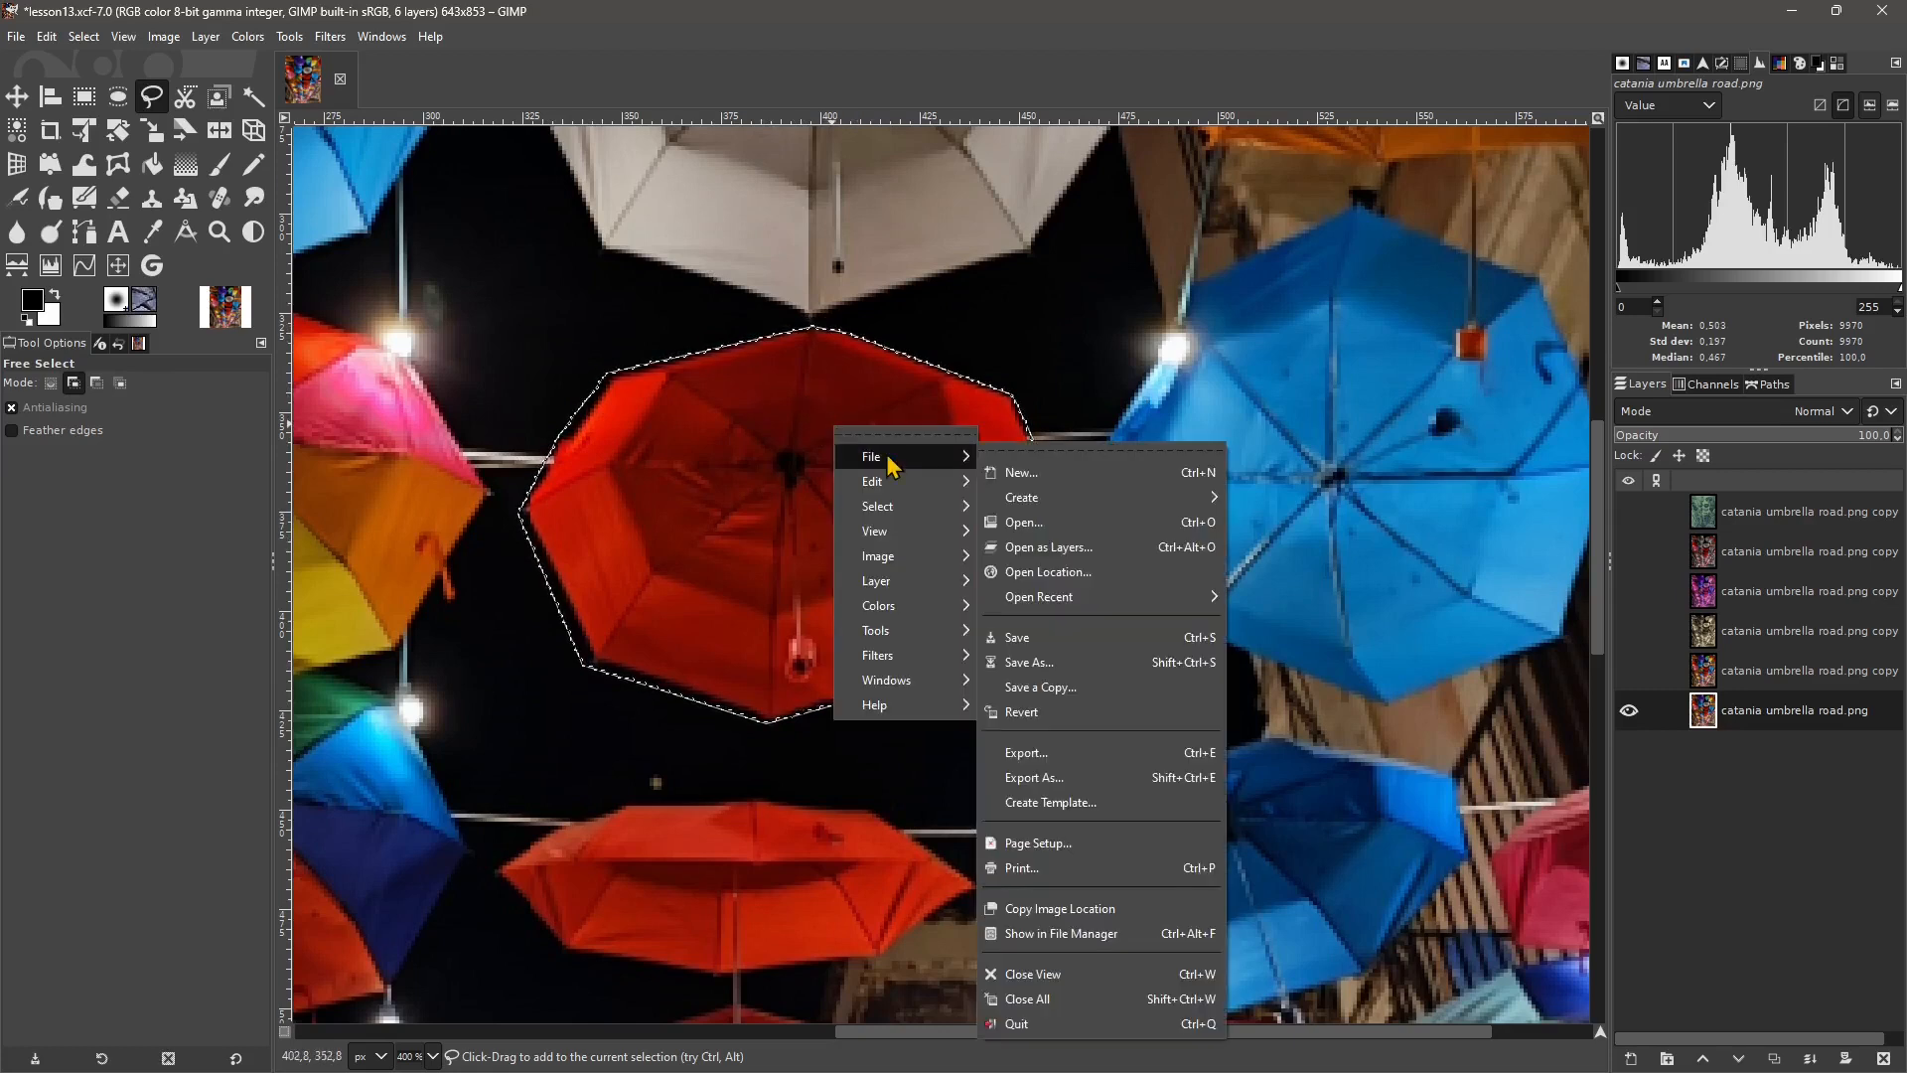
{"action": "mouse_move", "coordinate": [901, 510]}
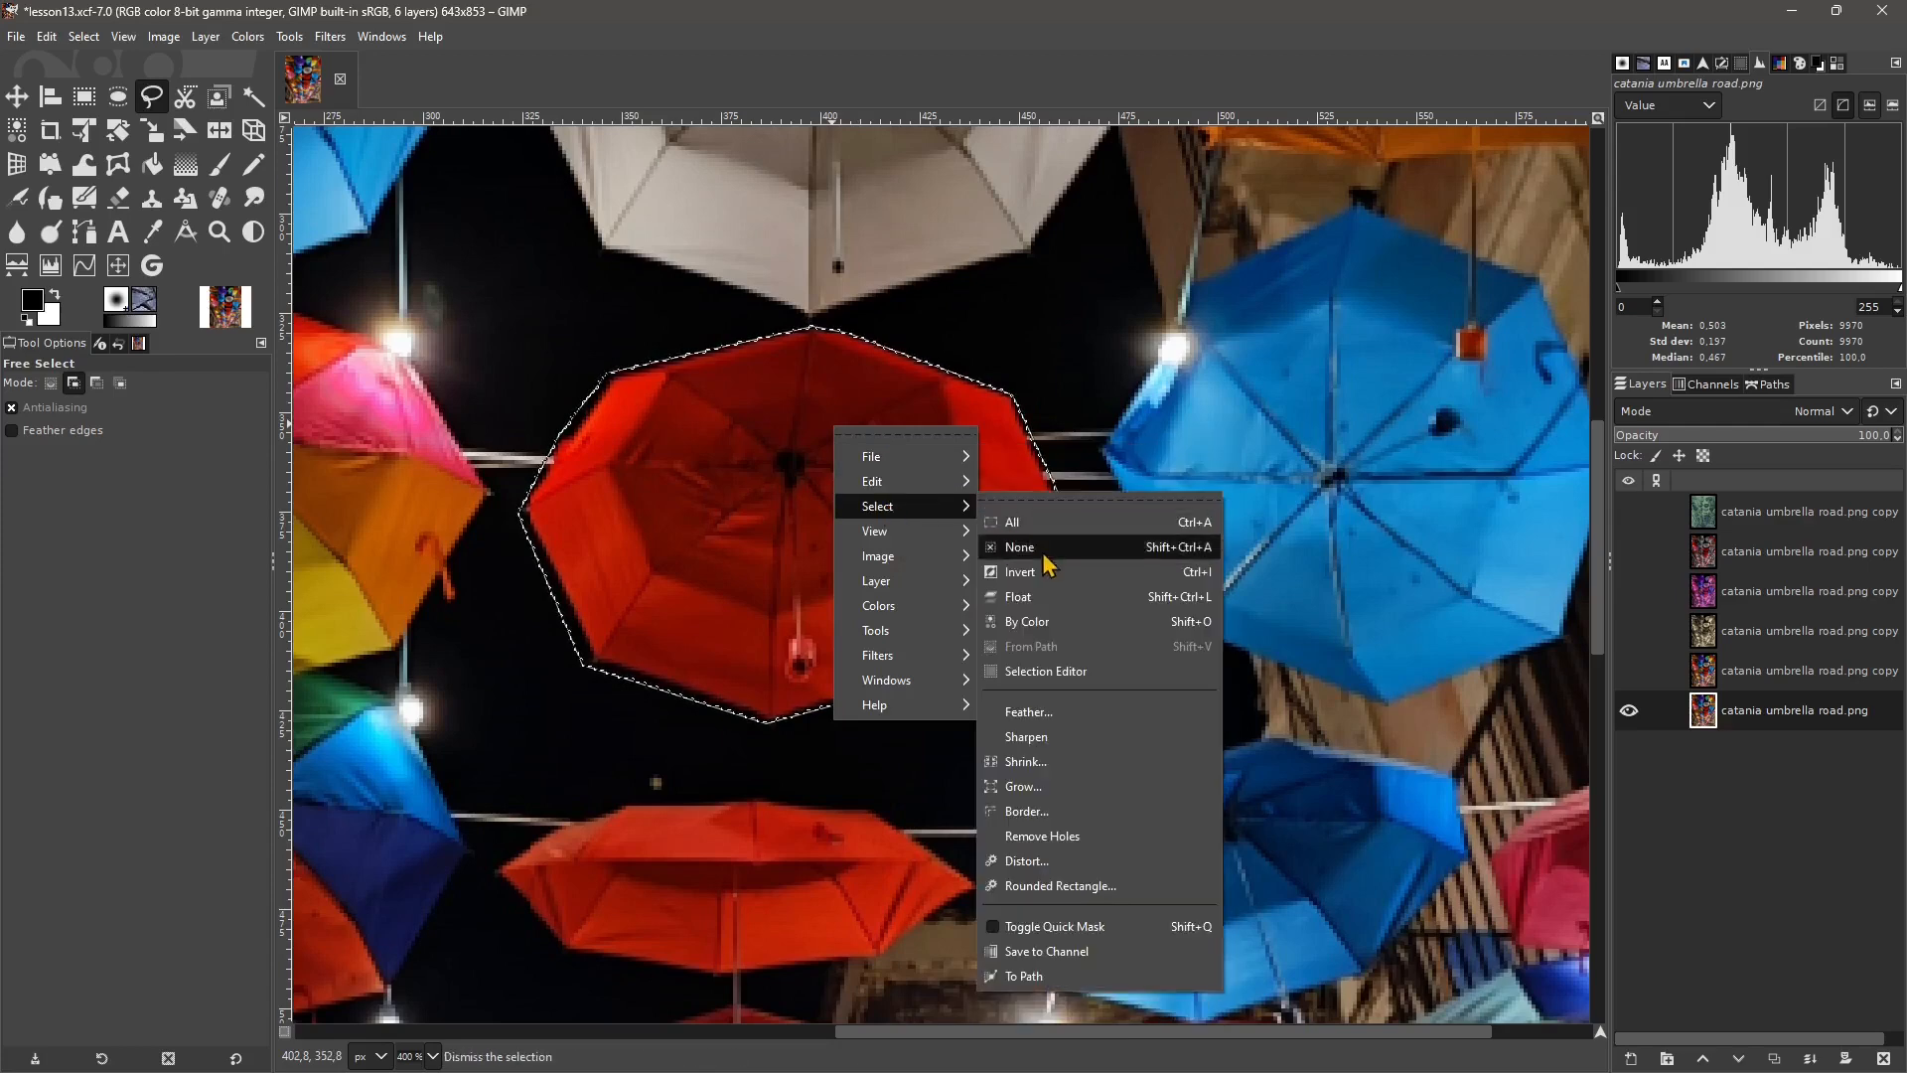
{"action": "left_click", "coordinate": [1040, 572]}
Feather the inverted selection by 3 px.
{"action": "right_click", "coordinate": [799, 397]}
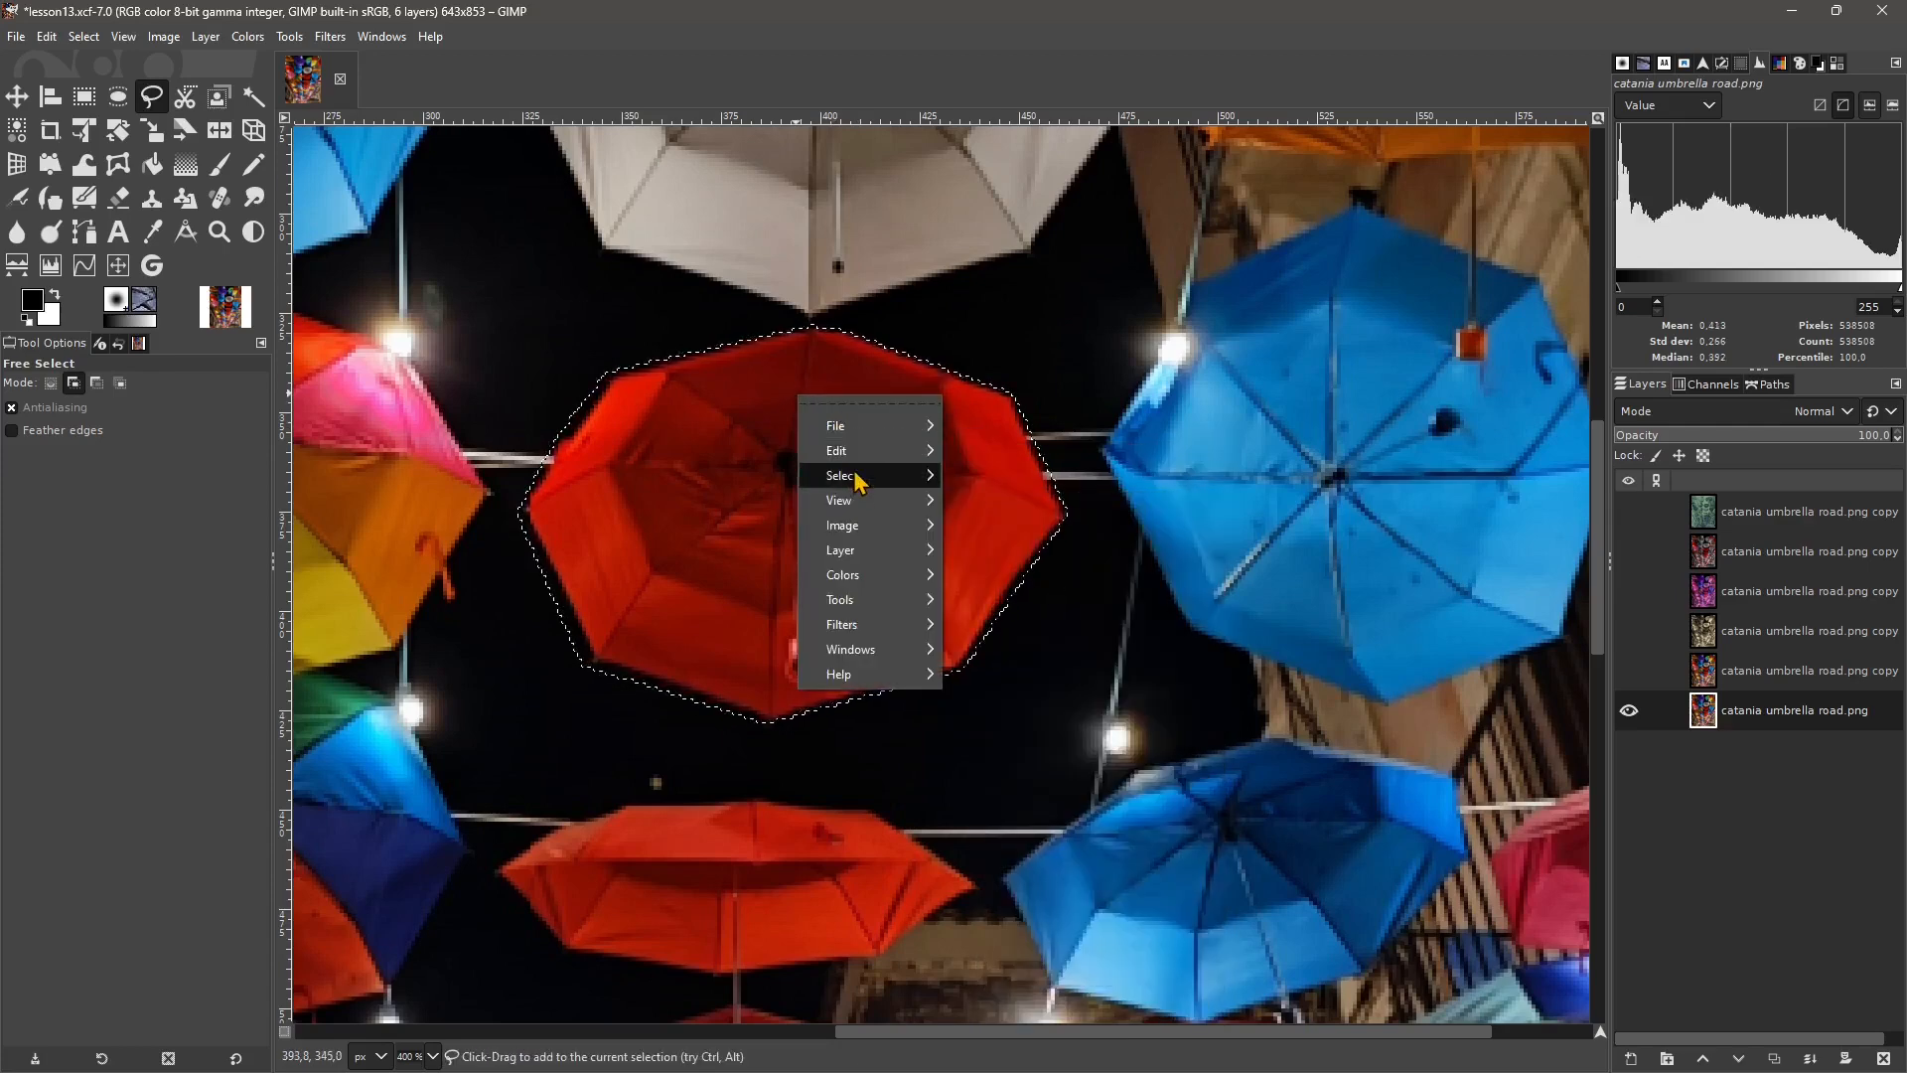
{"action": "mouse_move", "coordinate": [854, 479]}
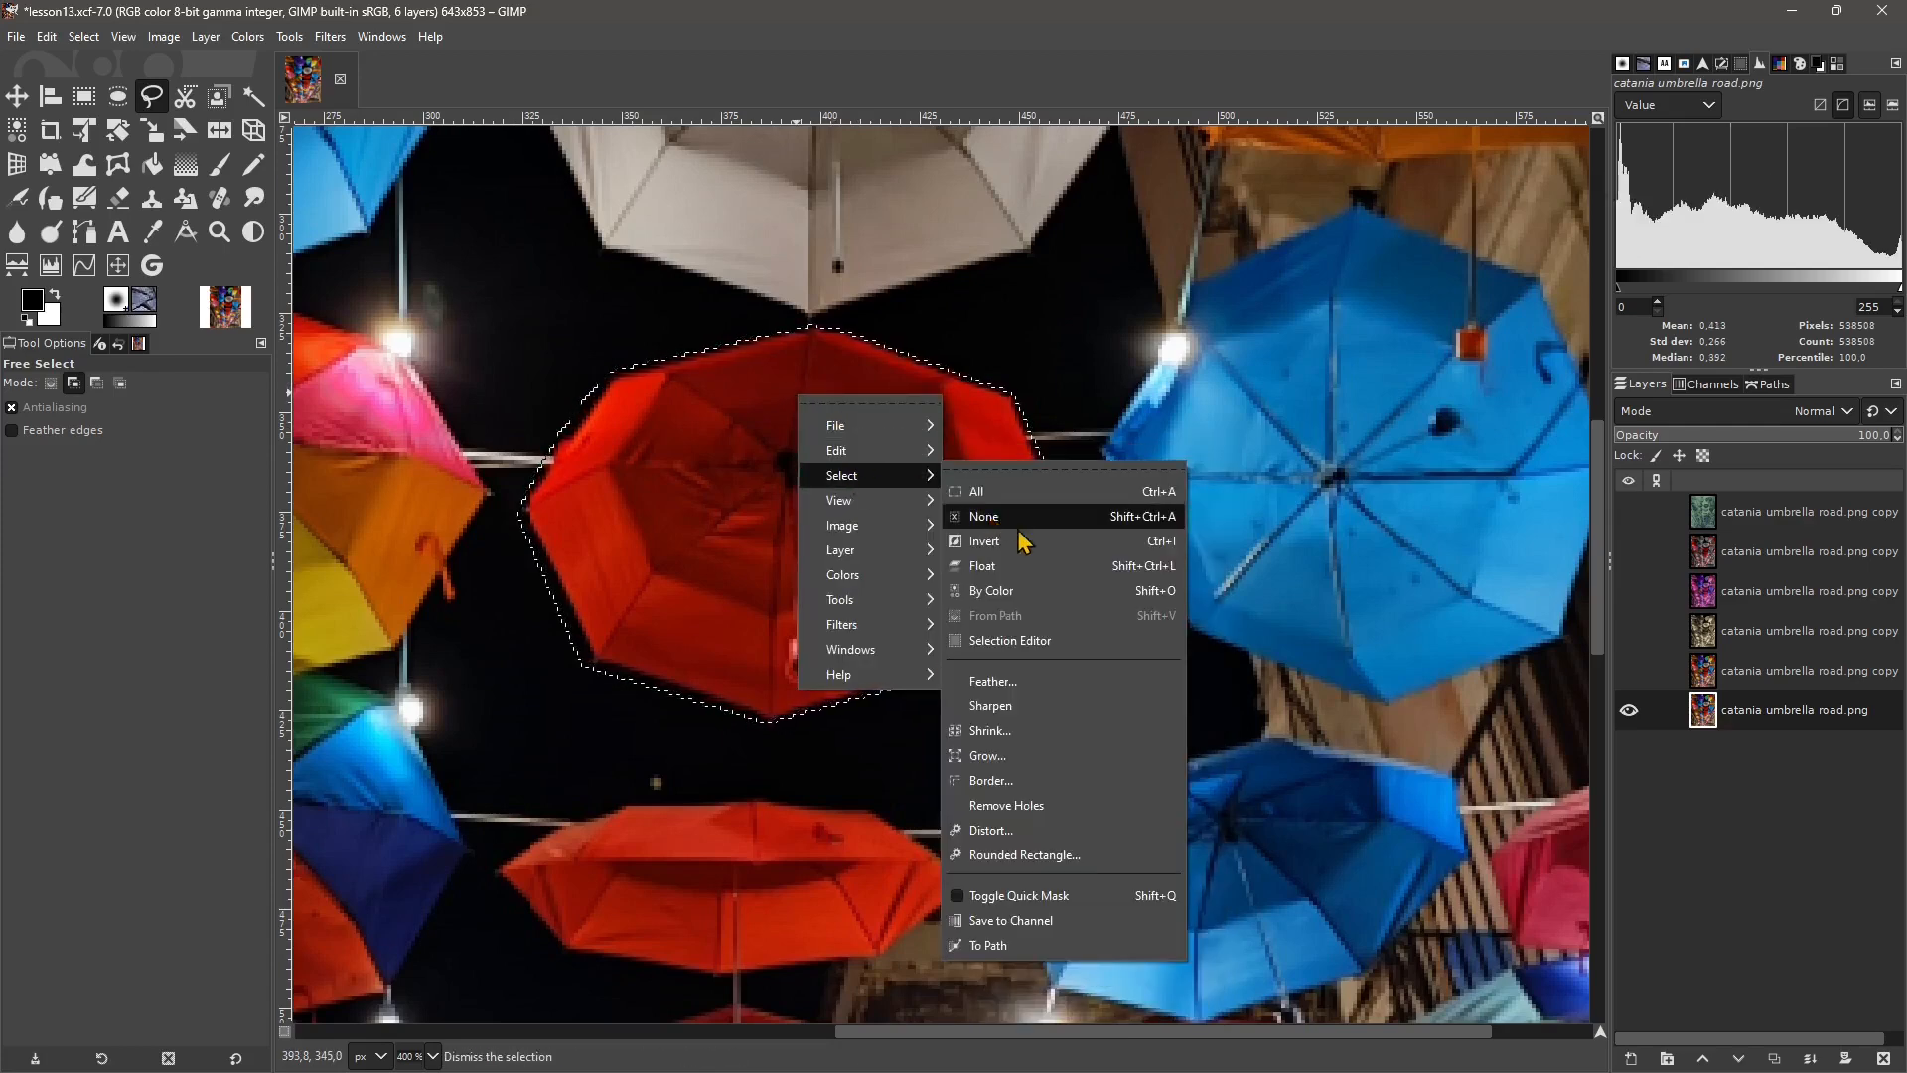
{"action": "left_click", "coordinate": [1008, 682]}
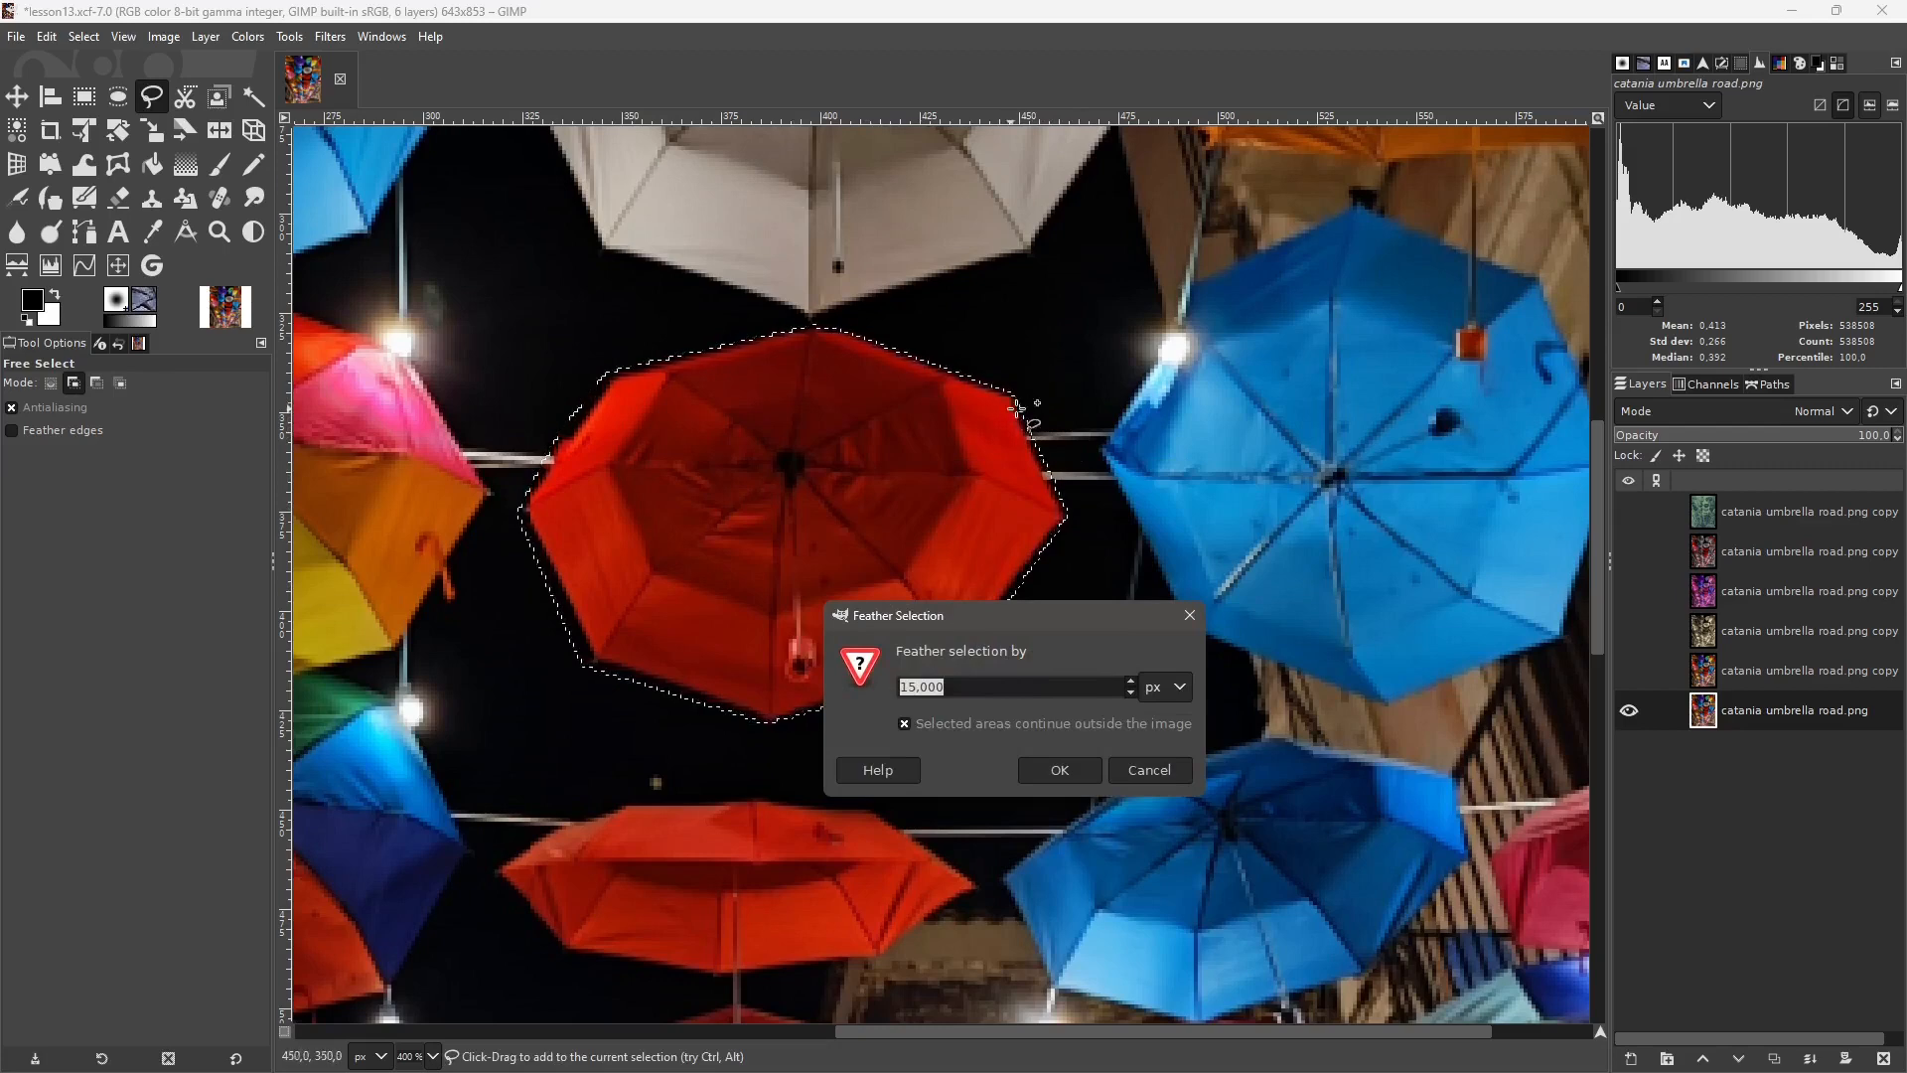
{"action": "scroll", "coordinate": [1018, 407], "scroll_direction": "up", "scroll_amount": 4}
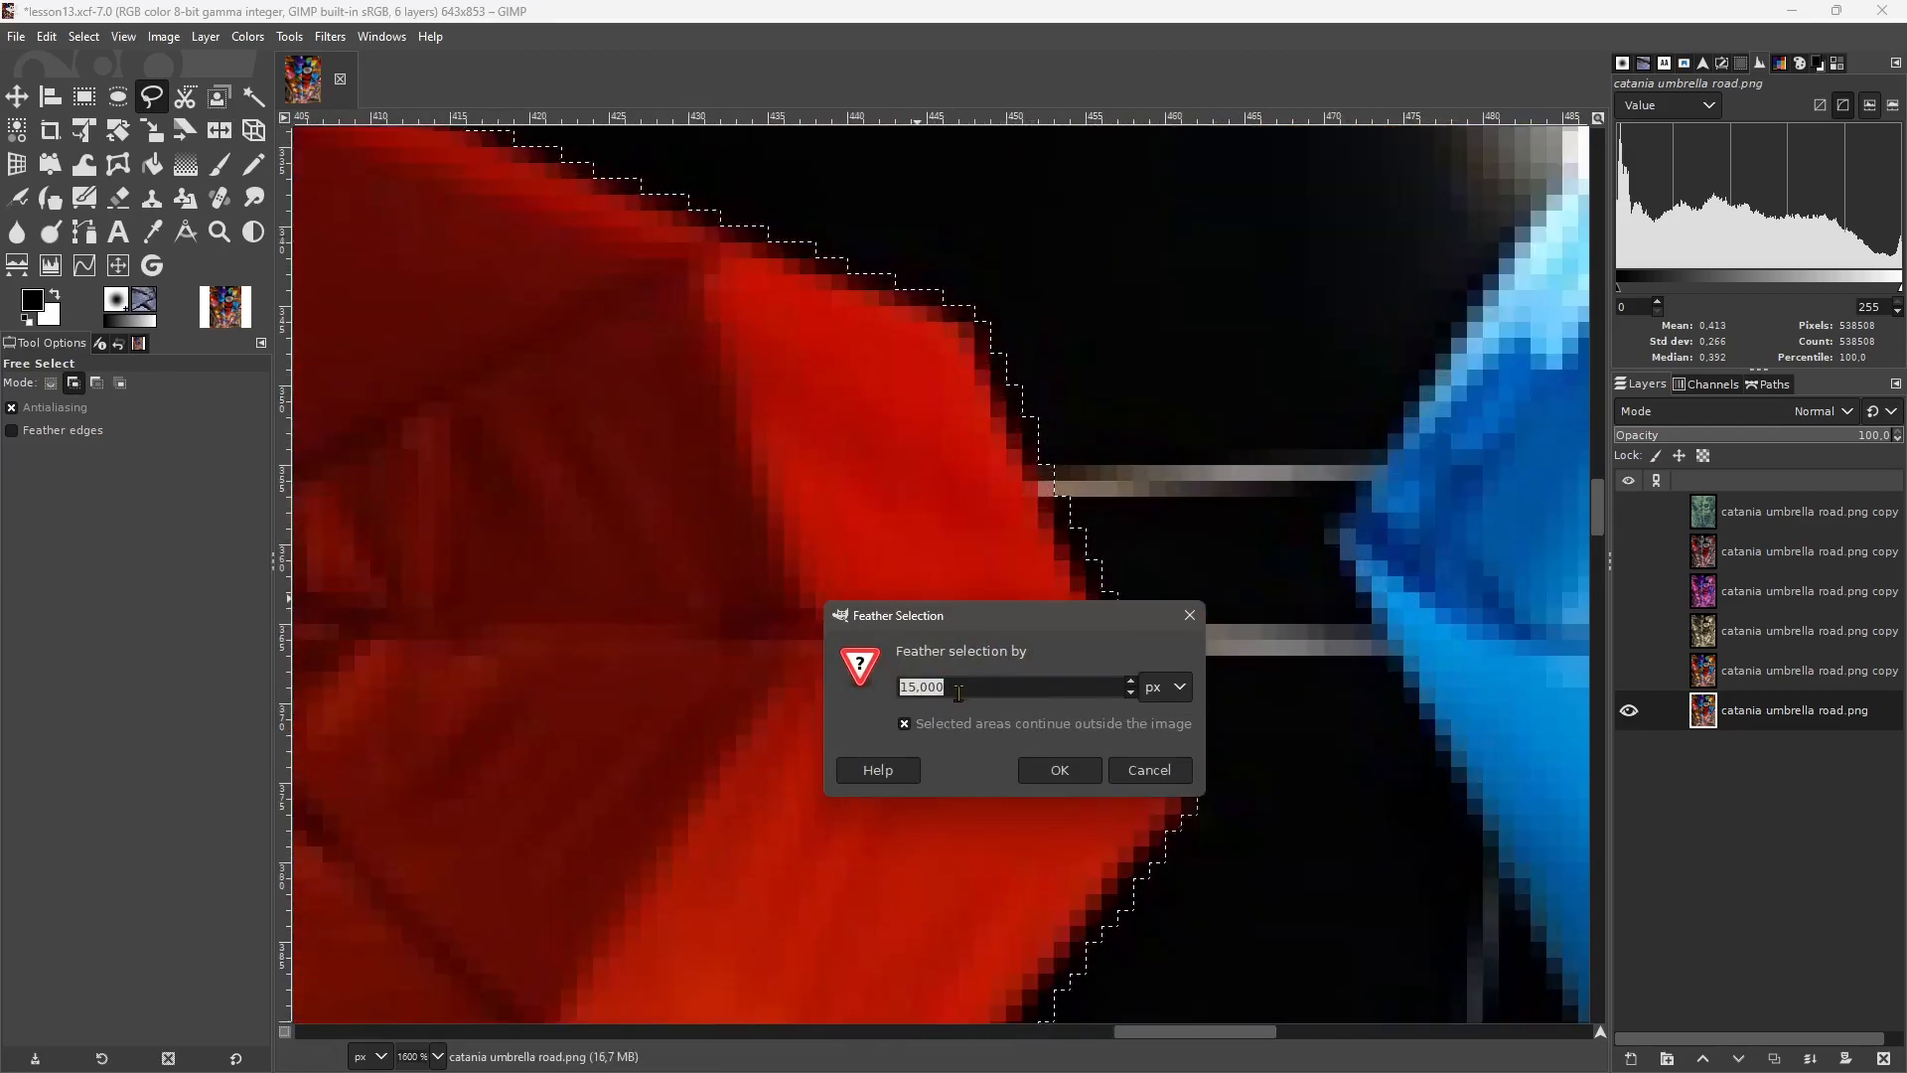
{"action": "type", "text": "3"}
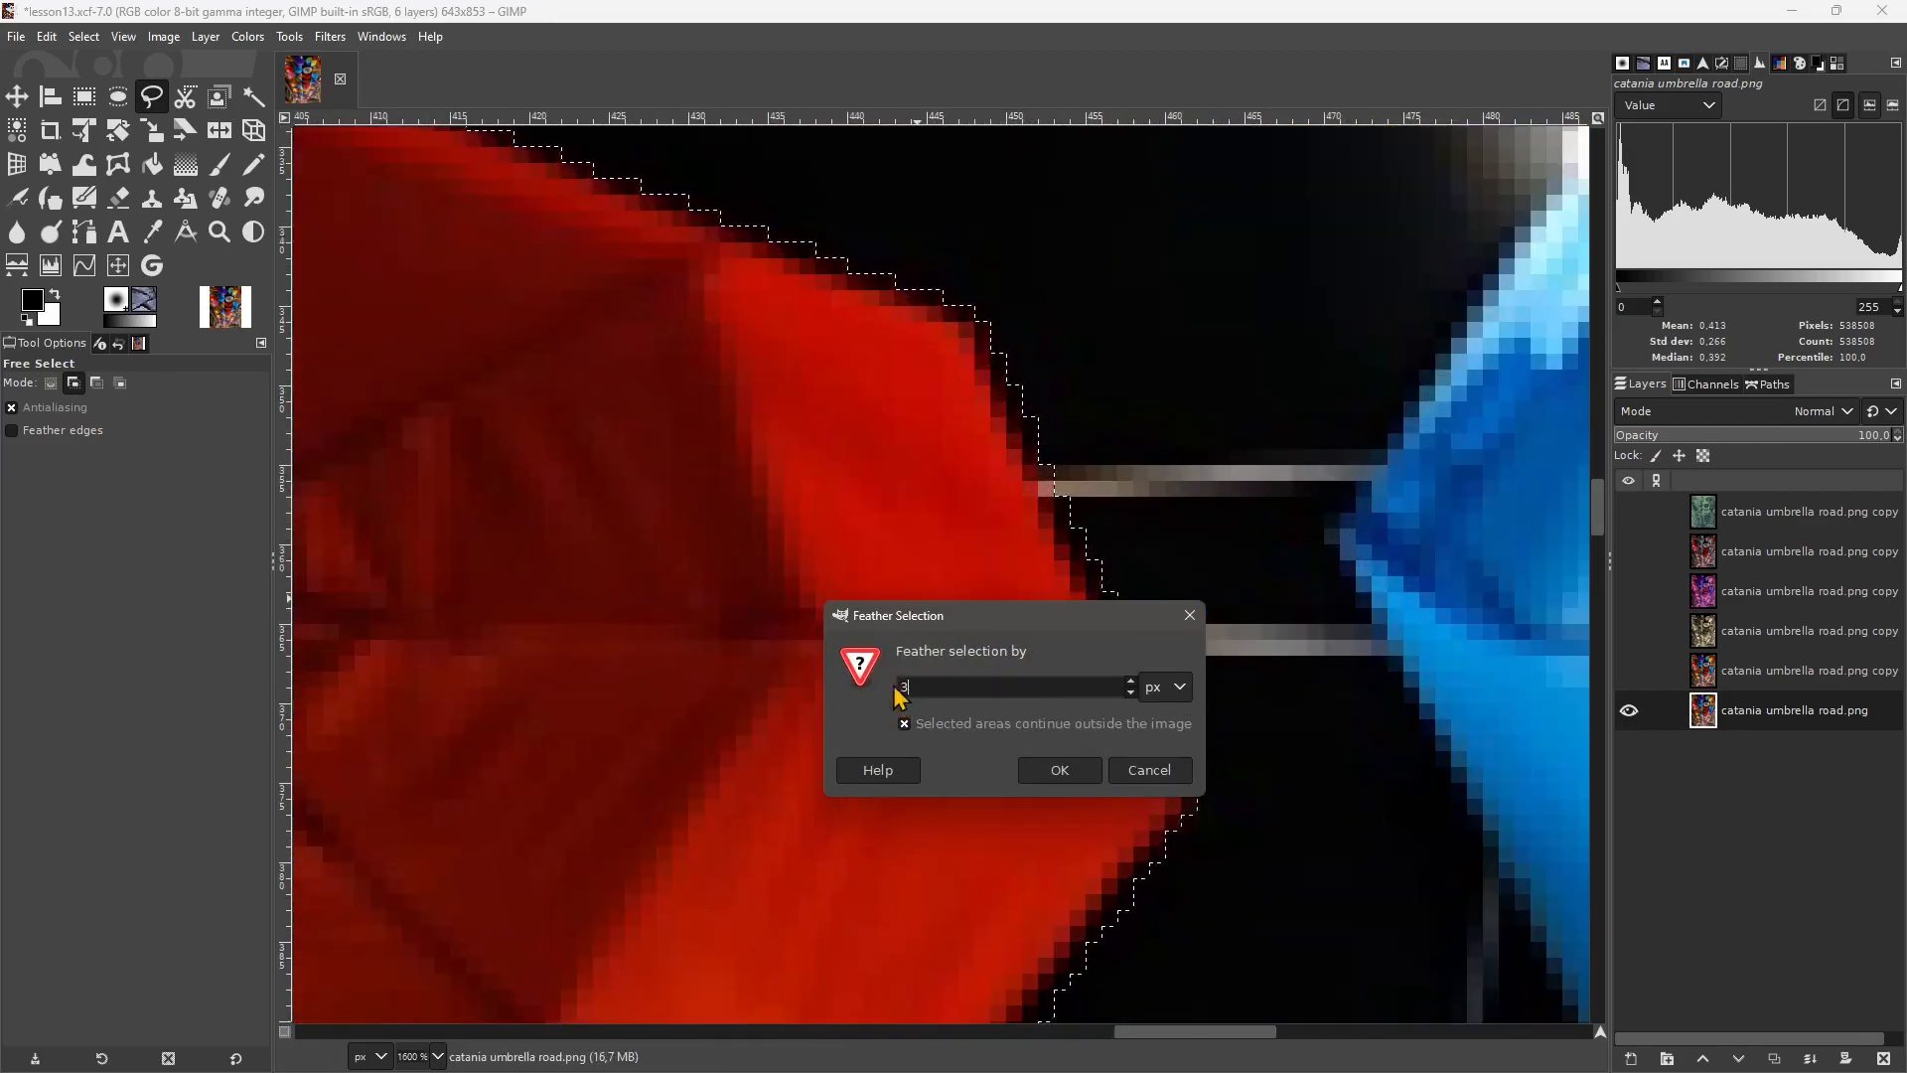
{"action": "left_click", "coordinate": [1062, 773]}
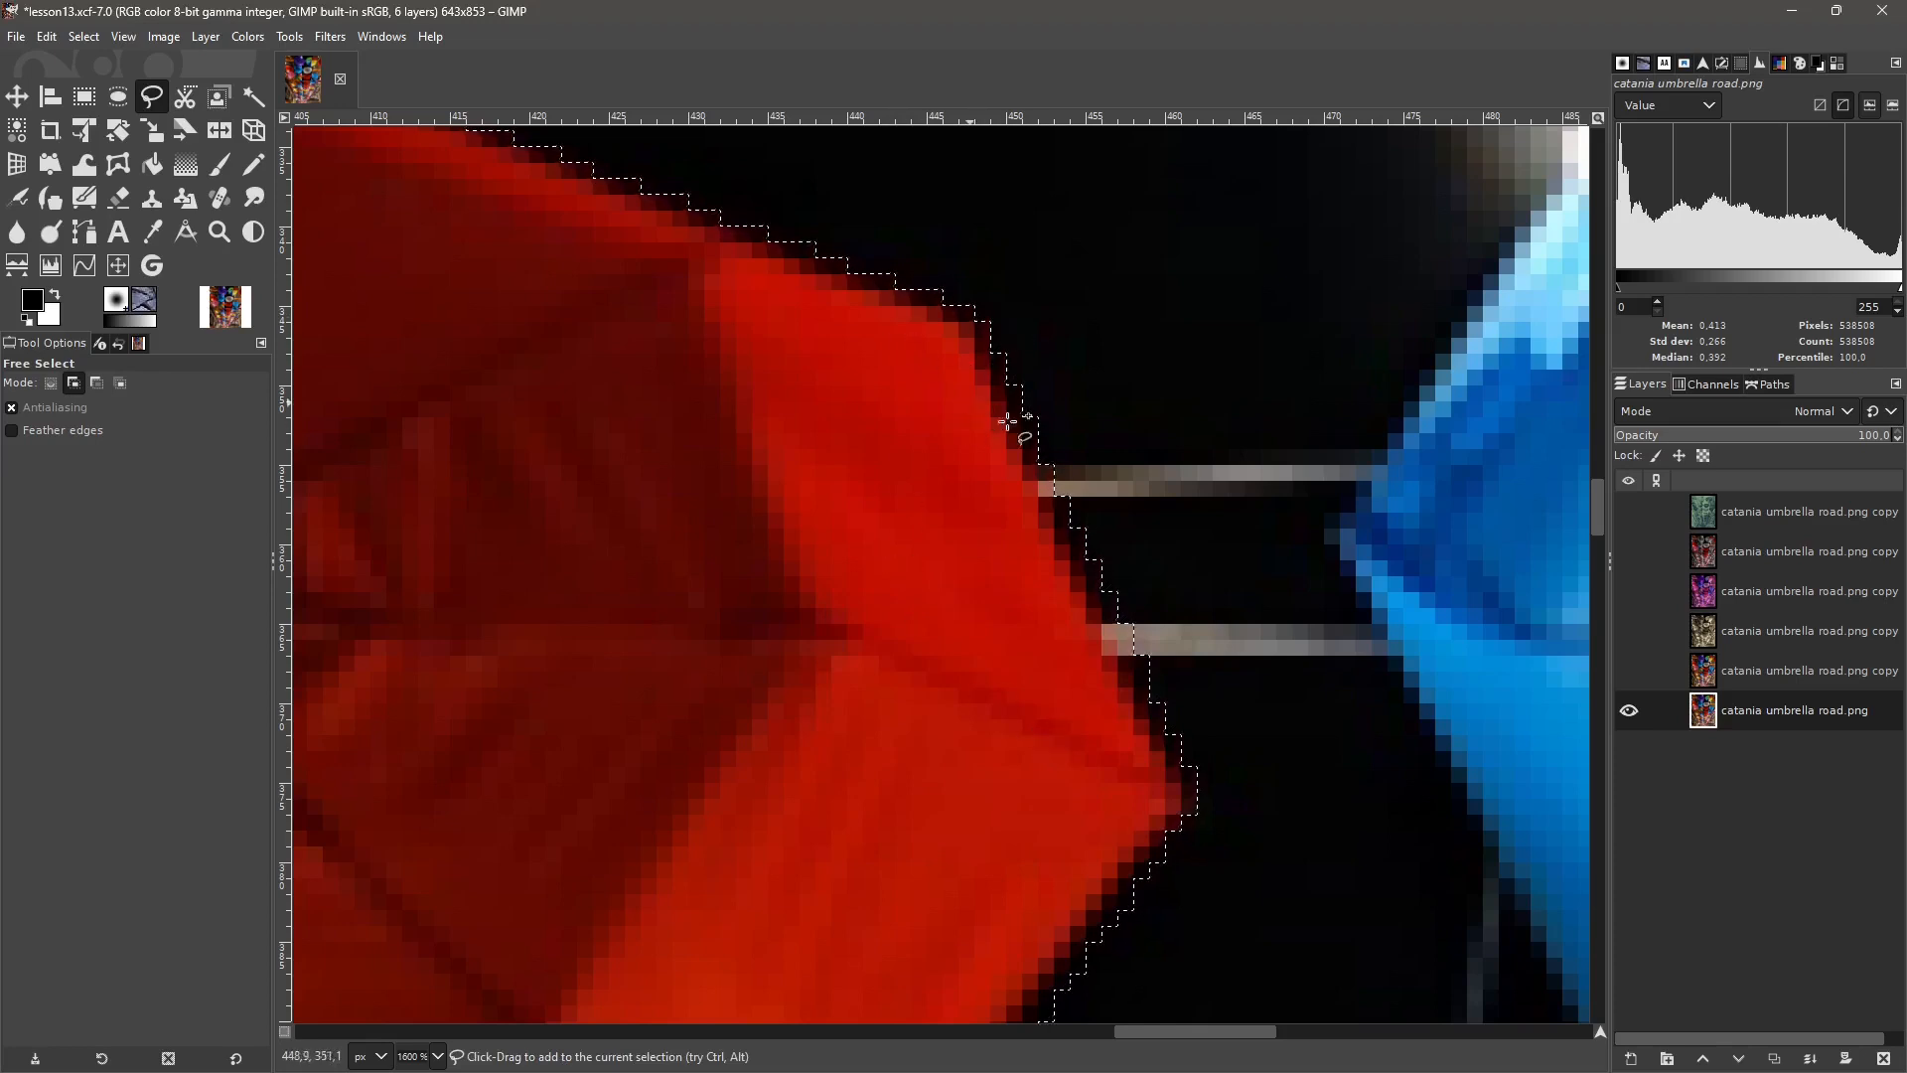
{"action": "scroll", "coordinate": [1009, 423], "scroll_direction": "down", "scroll_amount": 4}
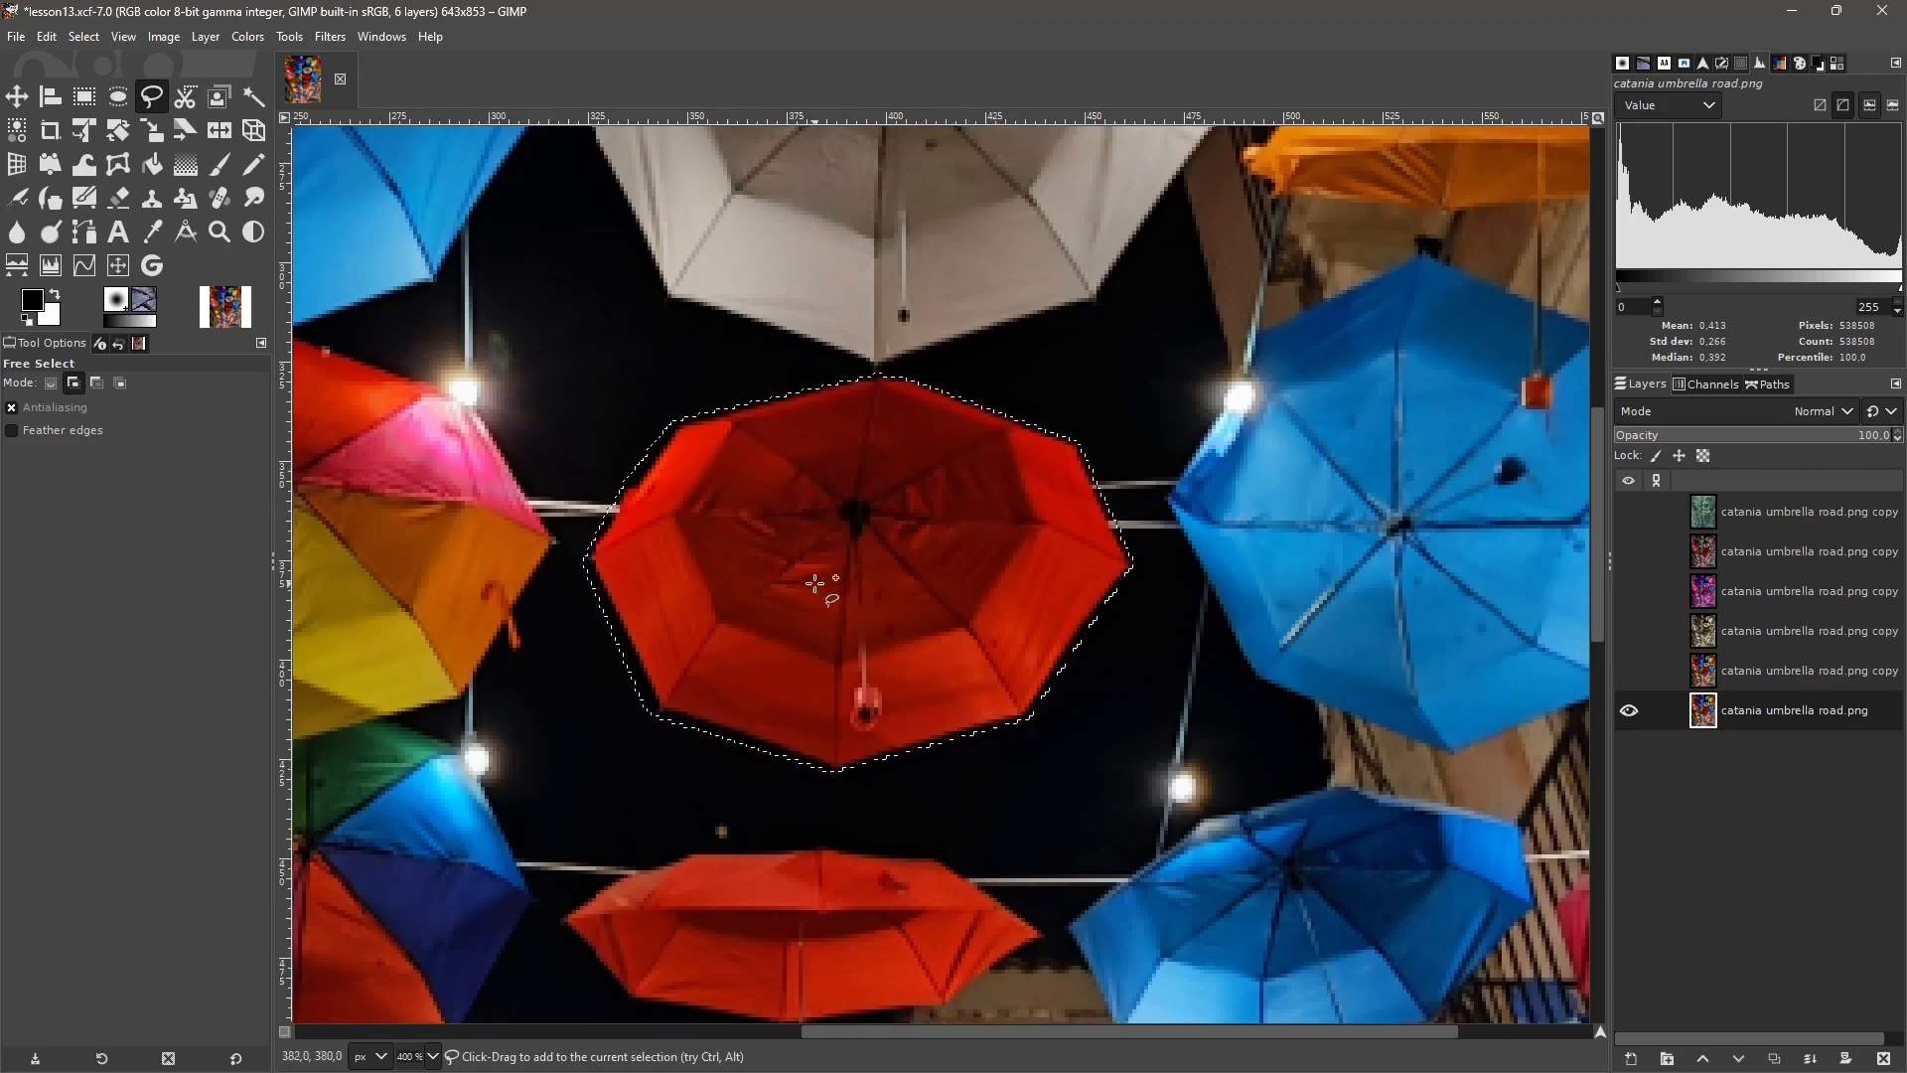
{"action": "scroll", "coordinate": [815, 584], "scroll_direction": "down", "scroll_amount": 5}
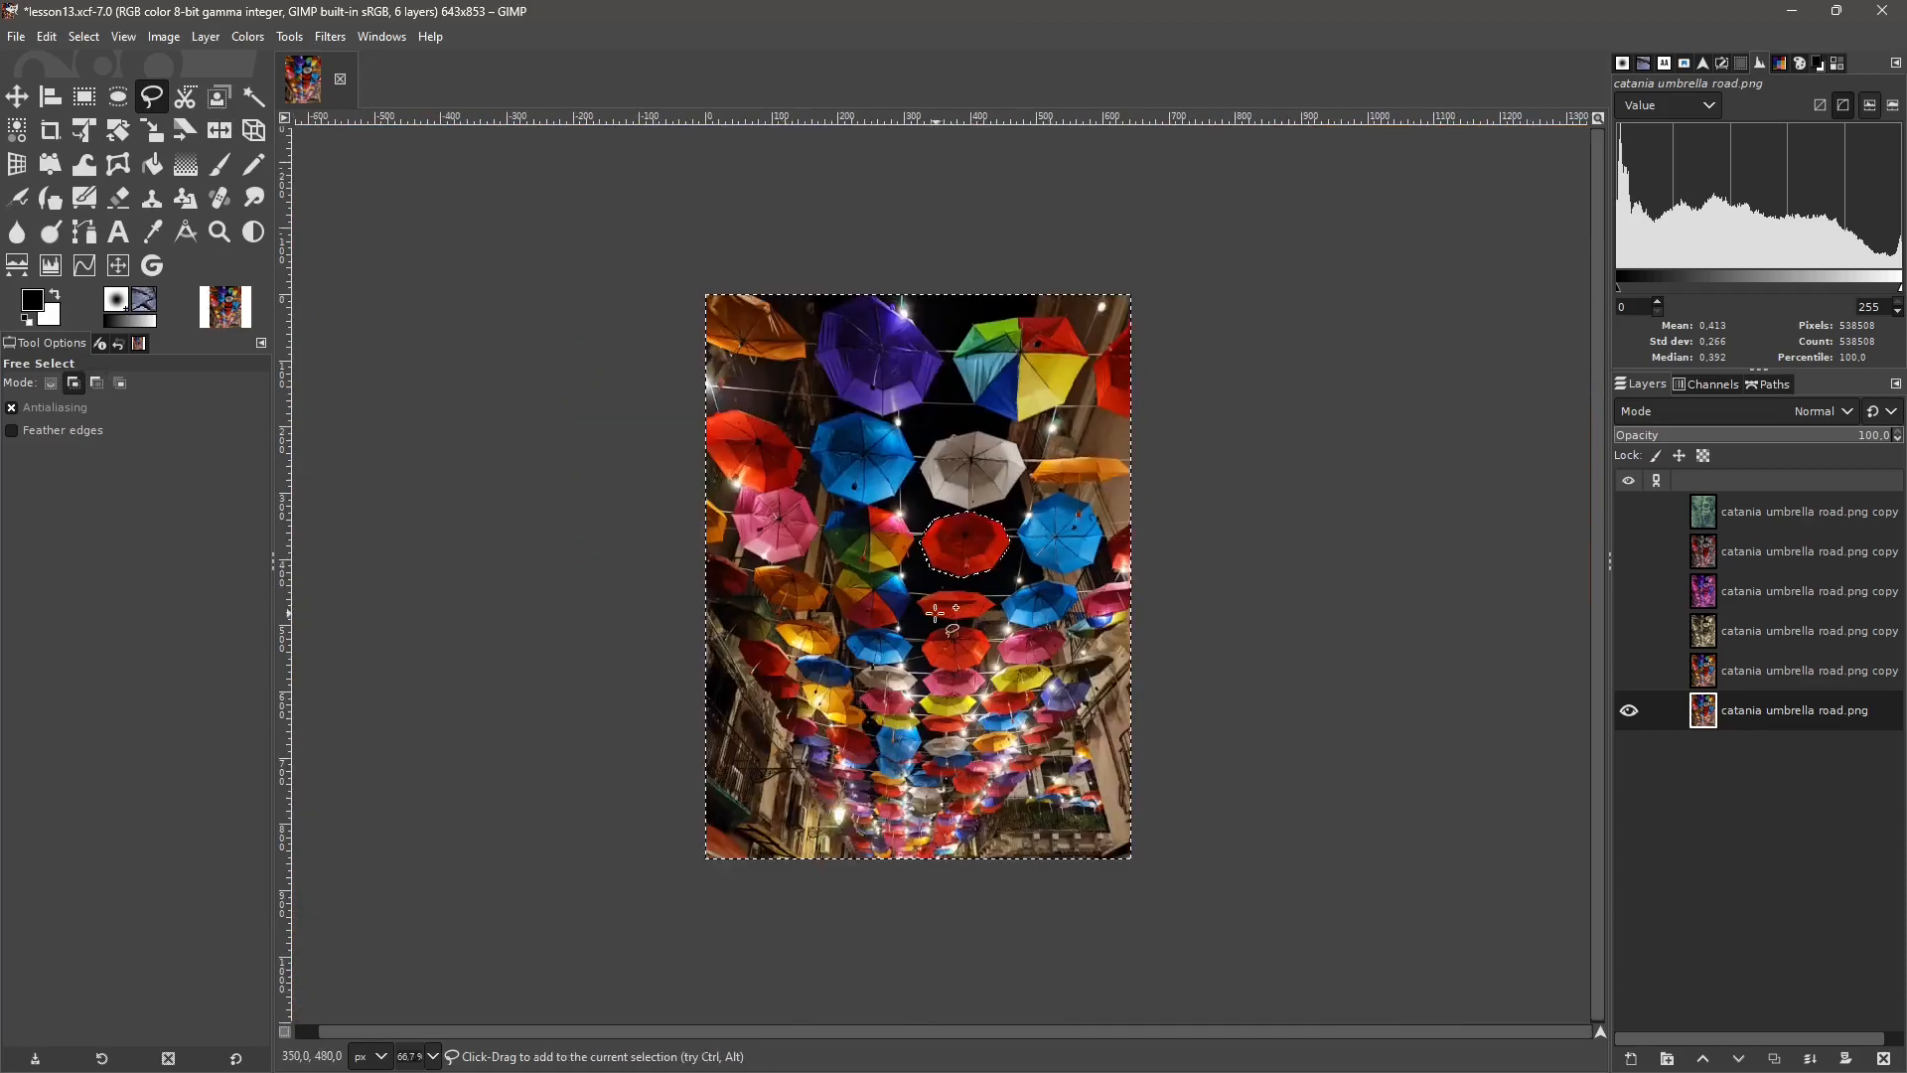
{"action": "scroll", "coordinate": [1008, 546], "scroll_direction": "up", "scroll_amount": 1}
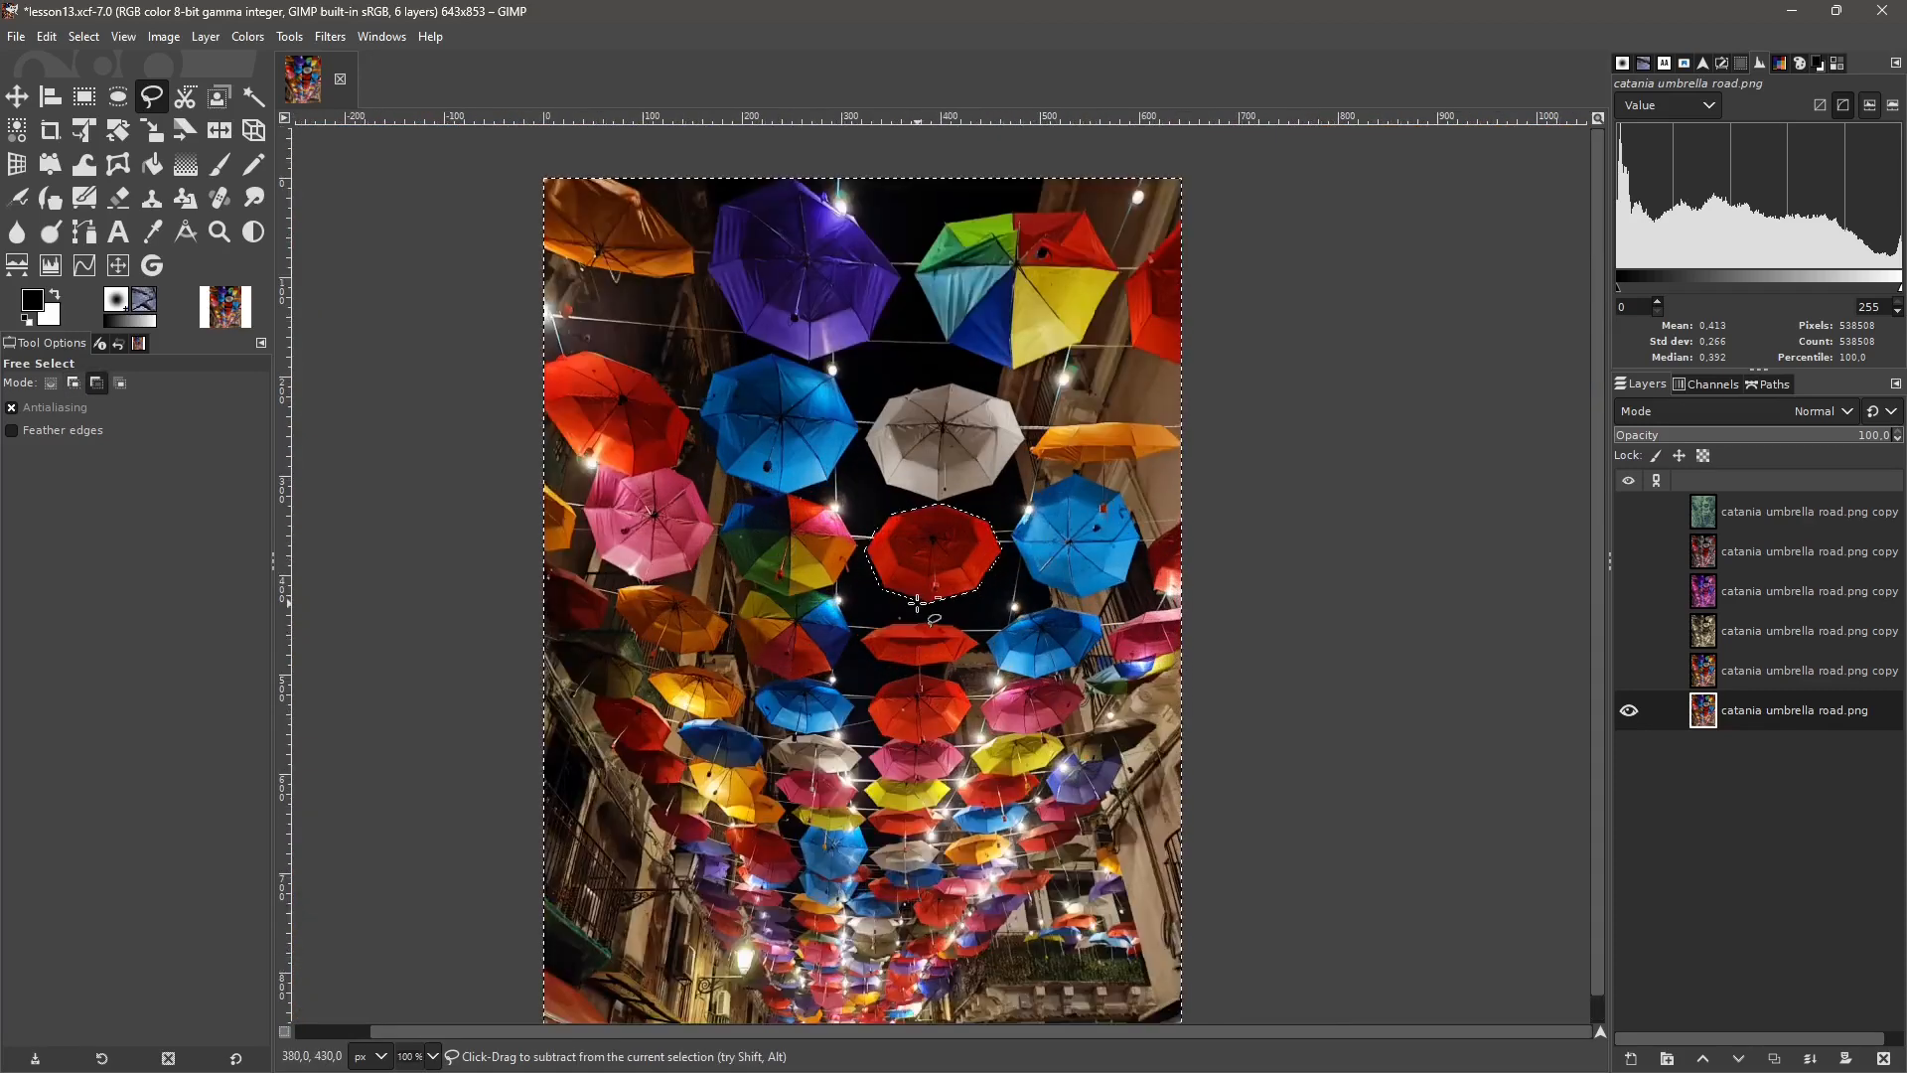
Turn everything around the red umbrella grayscale with Color to Gray, using radius 89, 10 samples and 19 iterations.
{"action": "scroll", "coordinate": [924, 587], "scroll_direction": "down", "scroll_amount": 1}
{"action": "scroll", "coordinate": [944, 556], "scroll_direction": "up", "scroll_amount": 1}
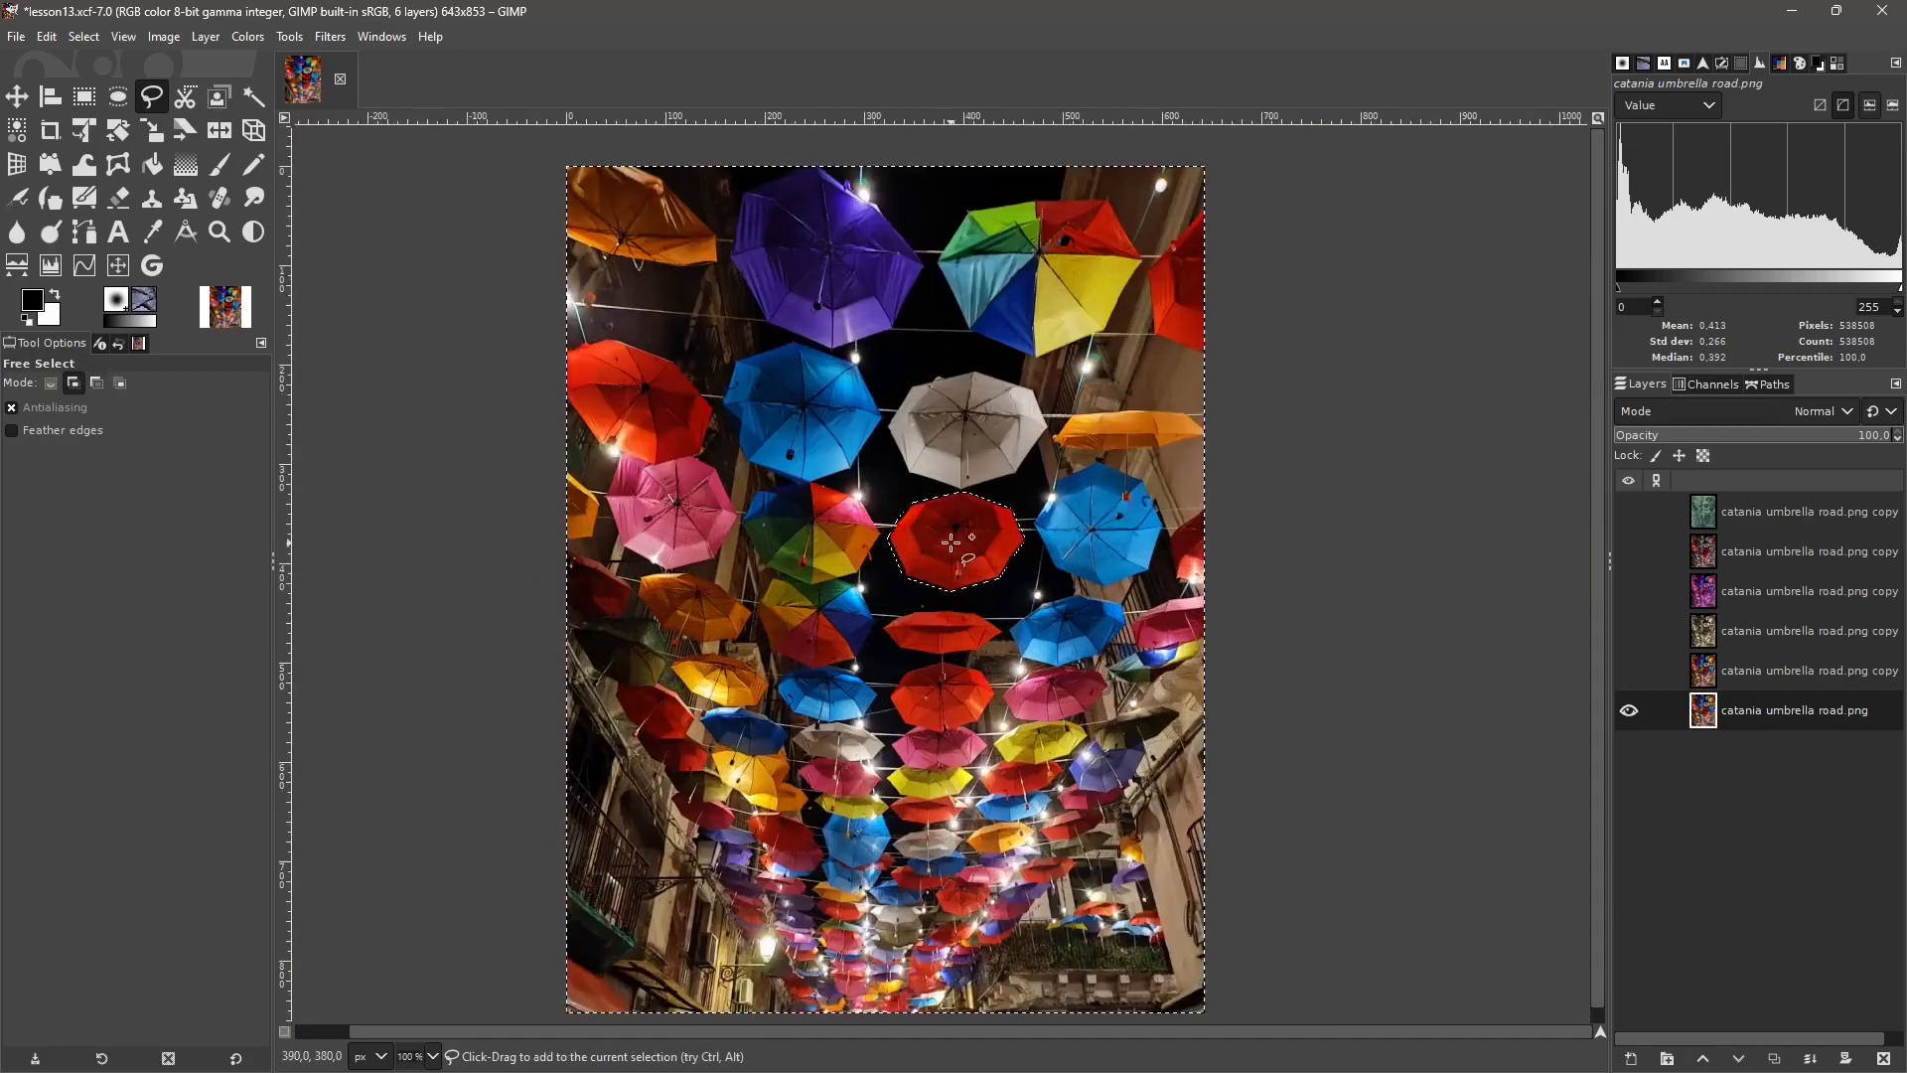
{"action": "left_click", "coordinate": [247, 36]}
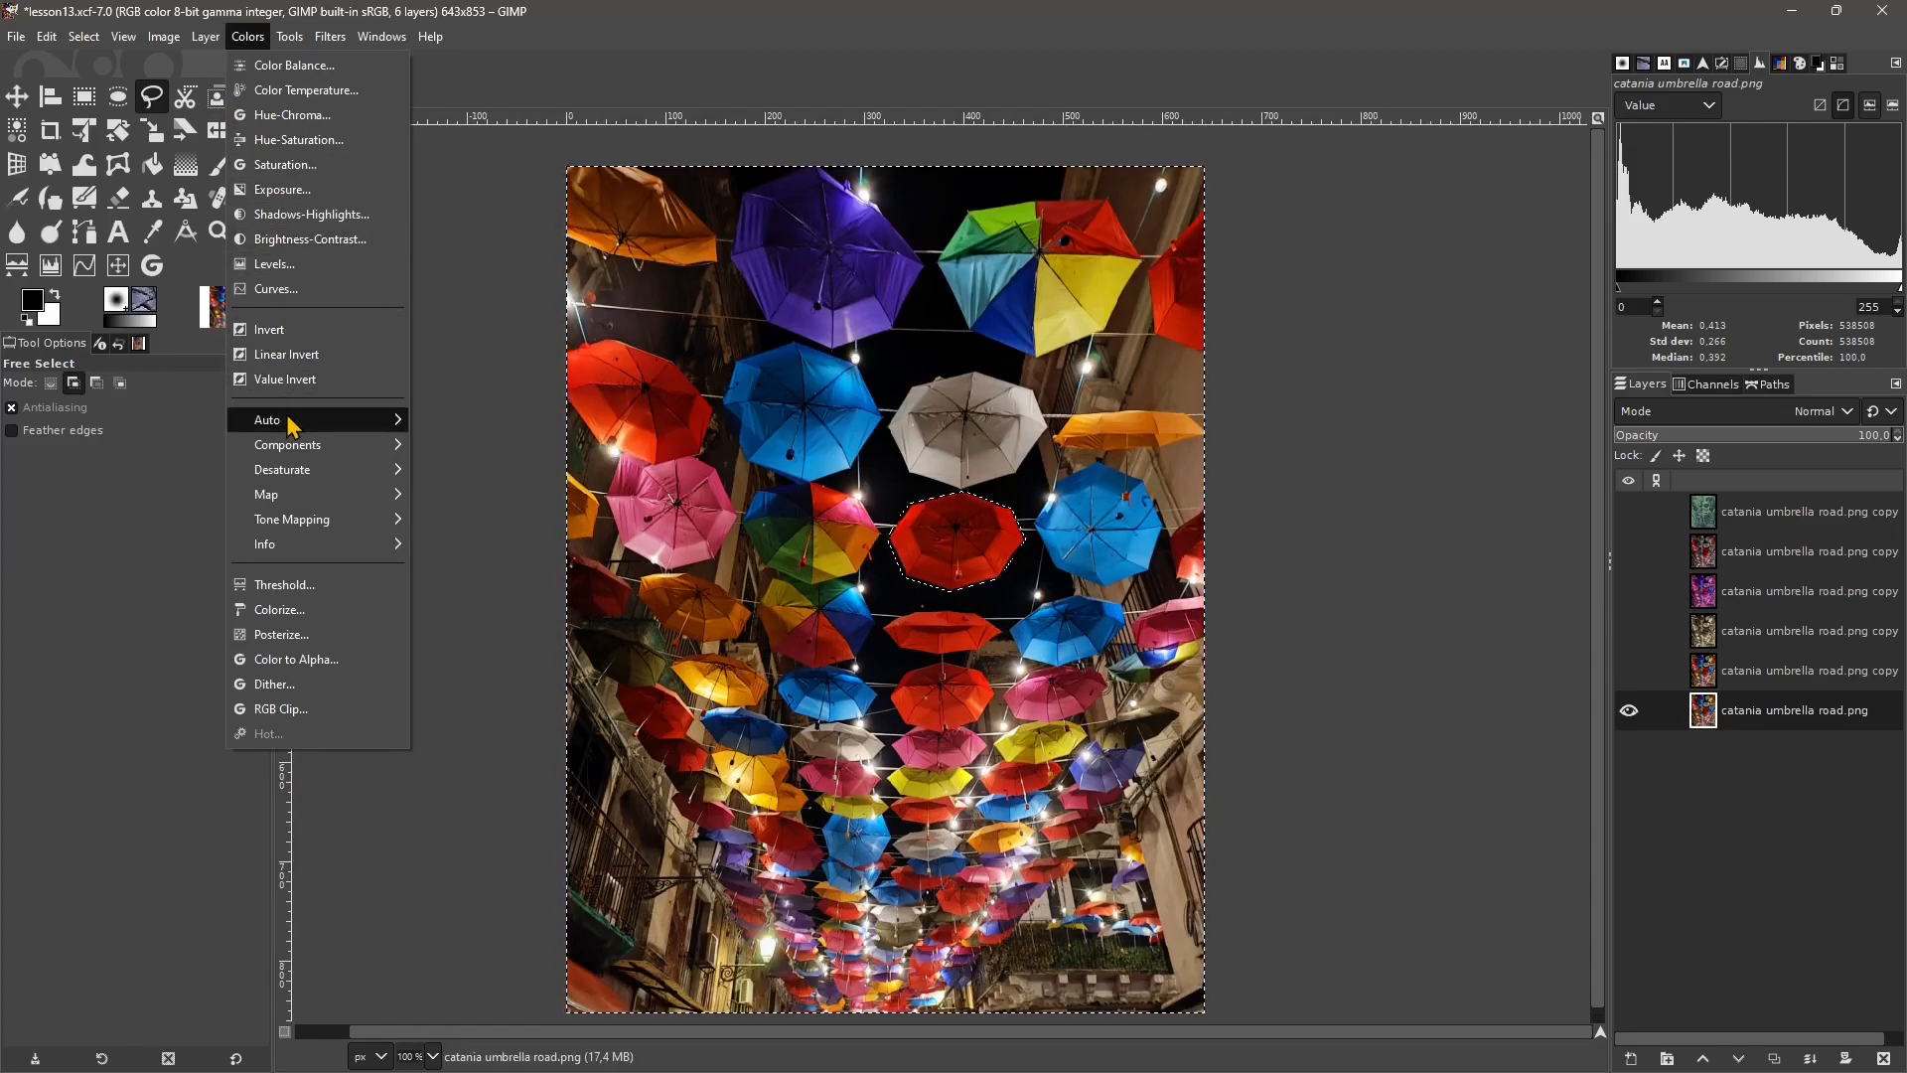
{"action": "mouse_move", "coordinate": [293, 425]}
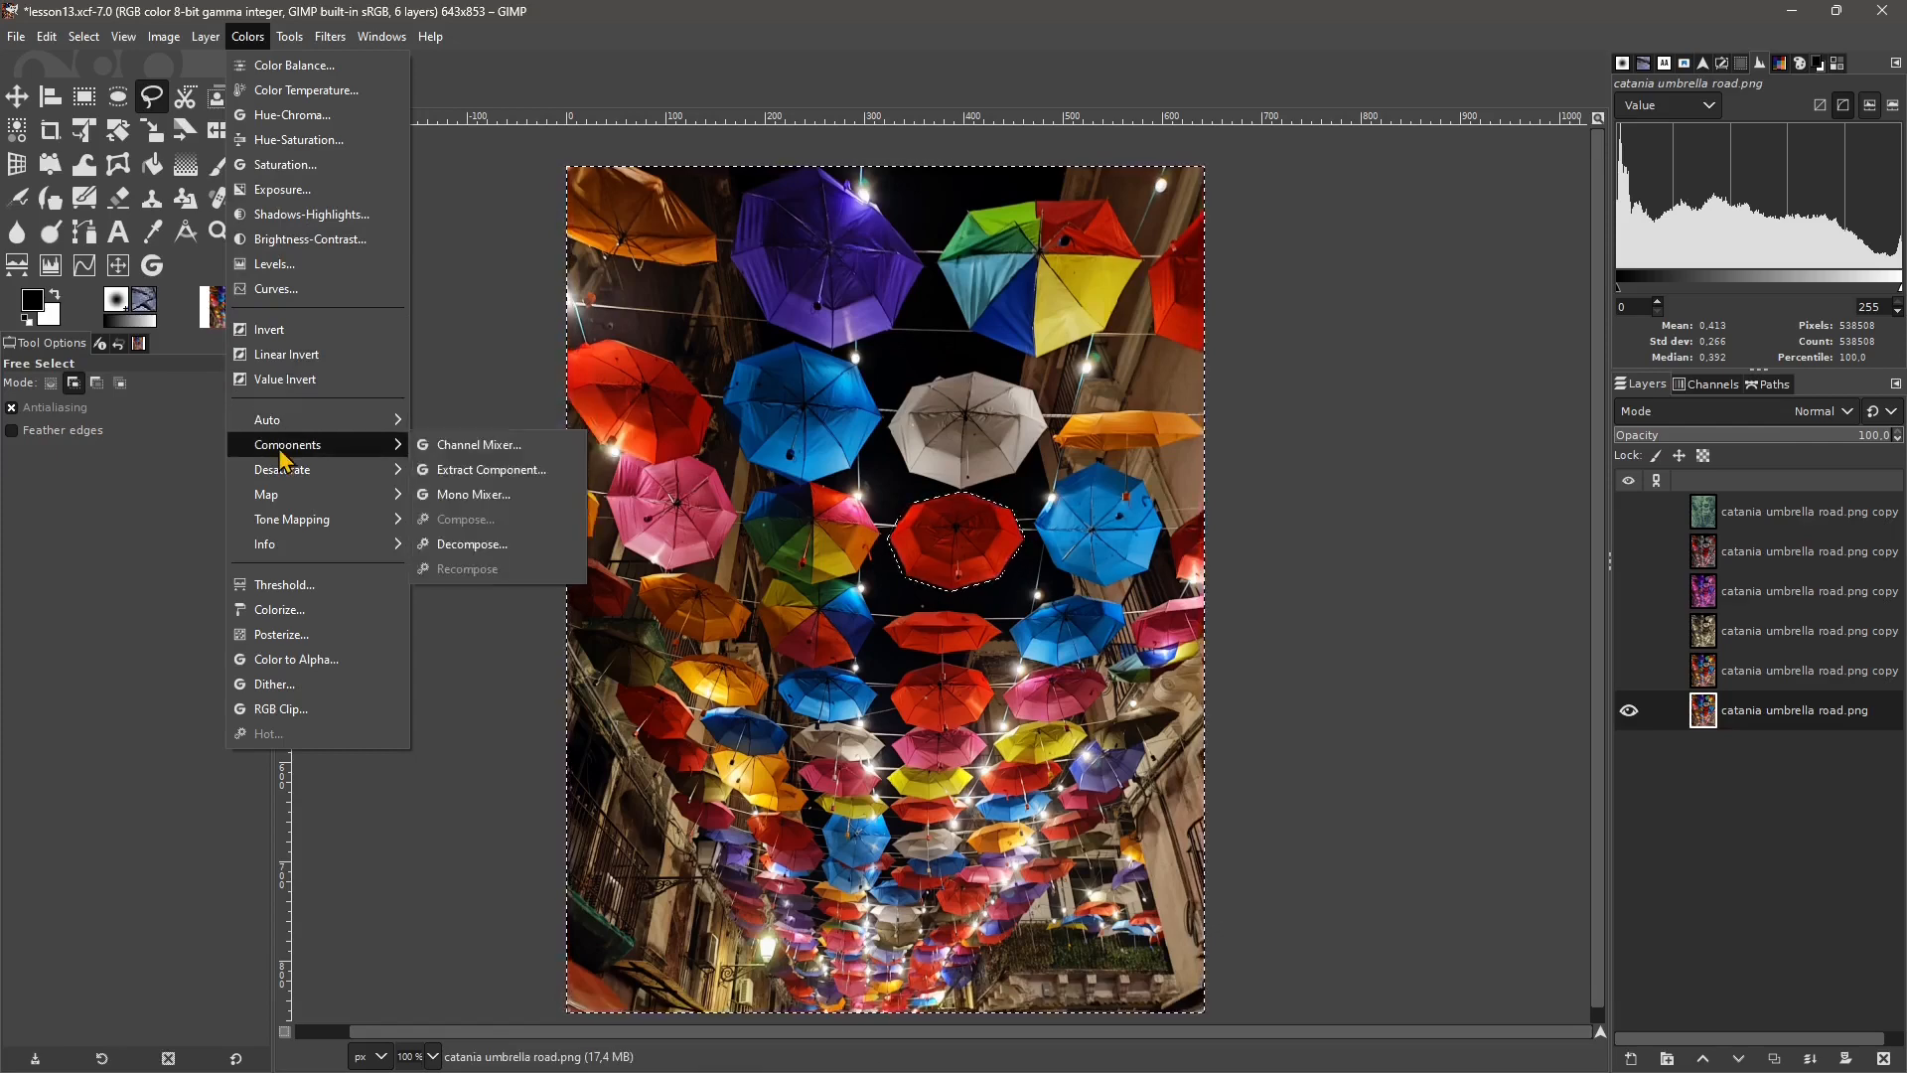
{"action": "mouse_move", "coordinate": [283, 475]}
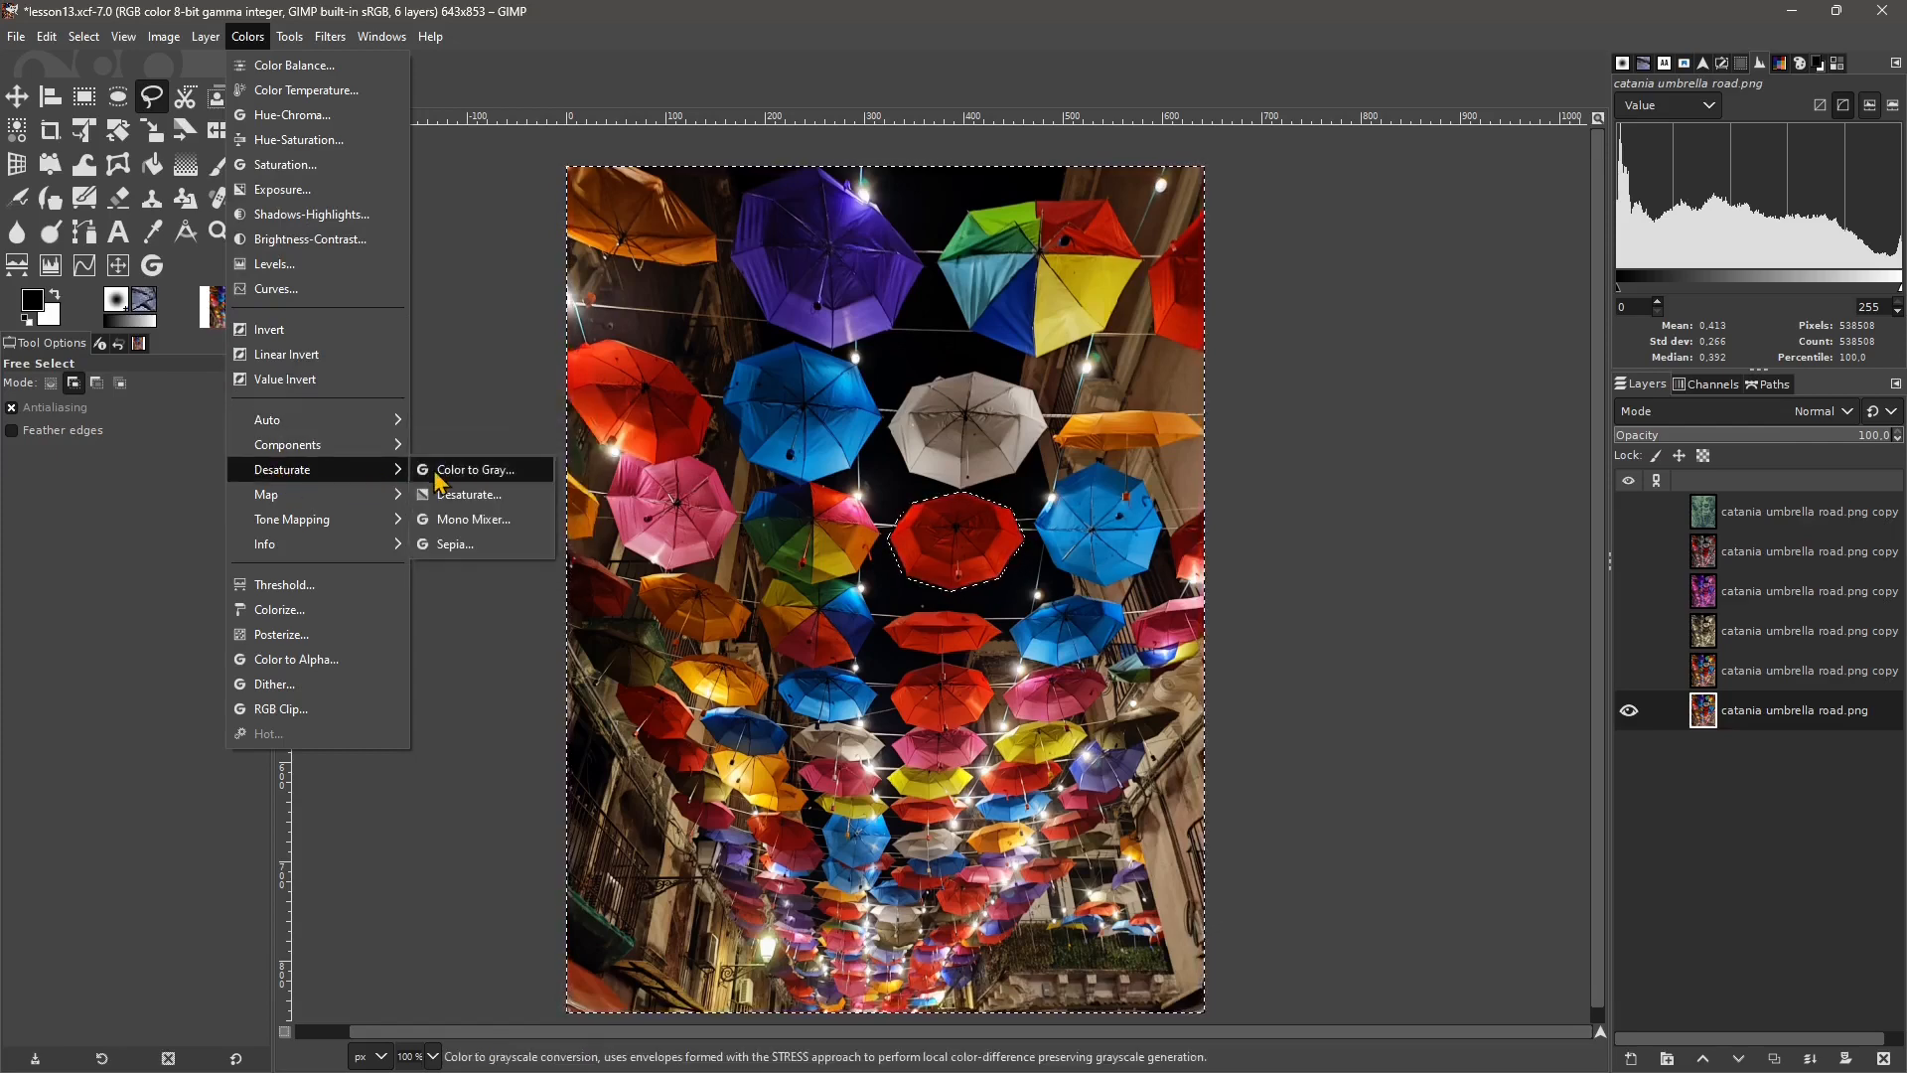
{"action": "left_click", "coordinate": [476, 470]}
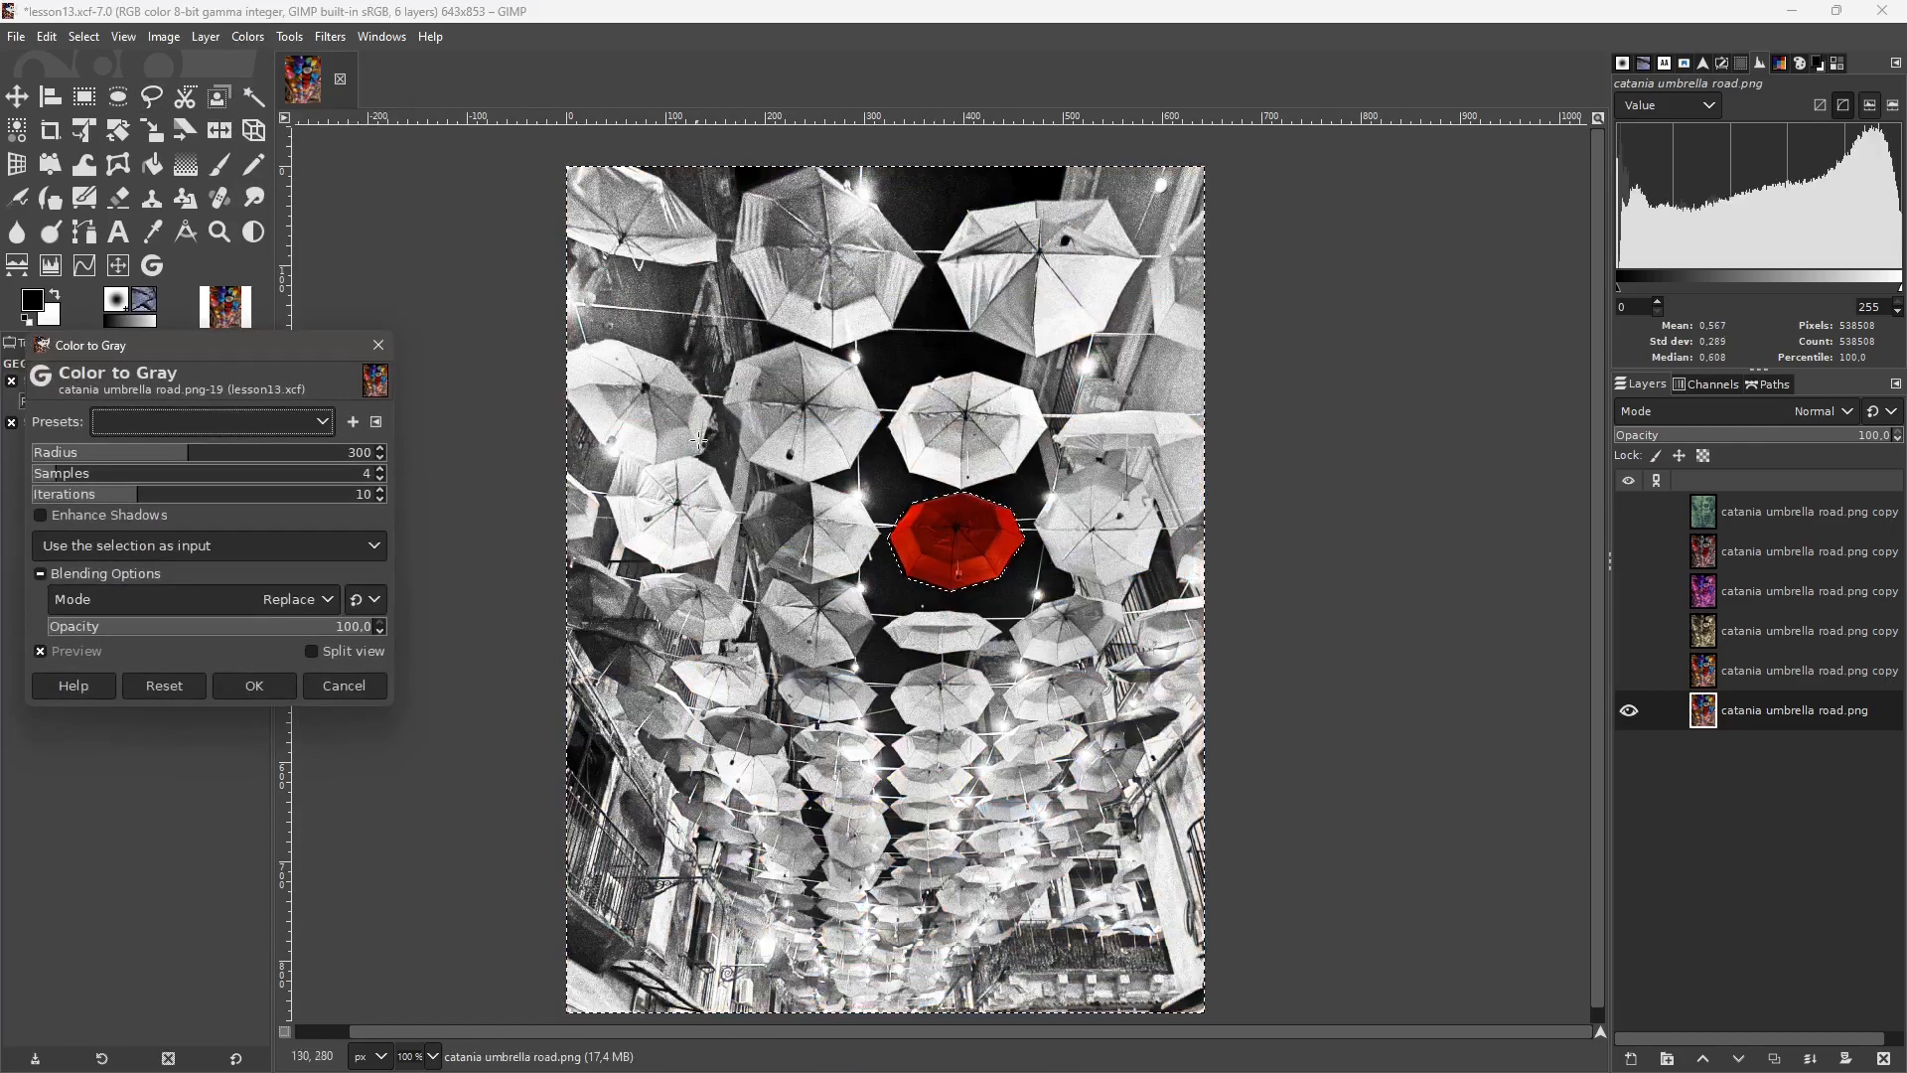
{"action": "left_click_drag", "start_coordinate": [151, 459], "coordinate": [79, 501]}
{"action": "left_click", "coordinate": [87, 473]}
{"action": "left_click", "coordinate": [121, 501]}
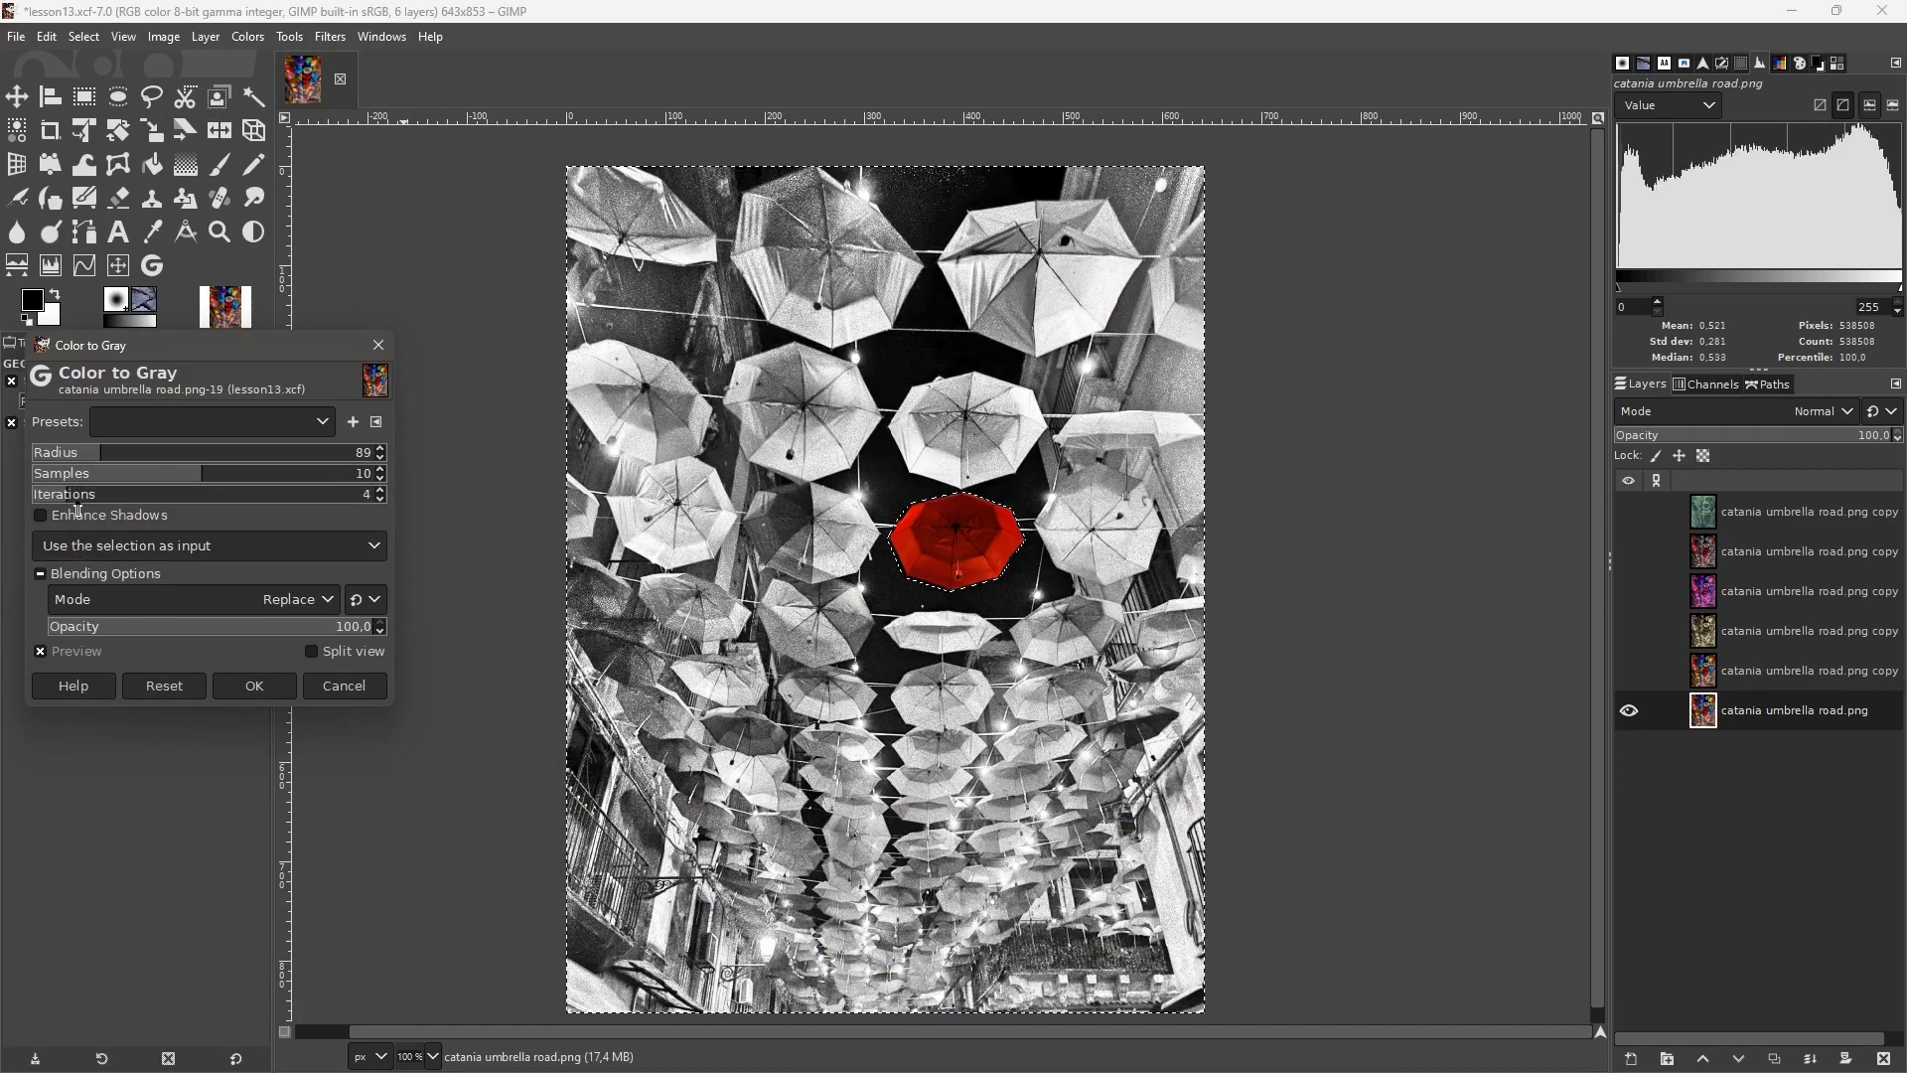
{"action": "left_click_drag", "start_coordinate": [61, 500], "coordinate": [206, 505]}
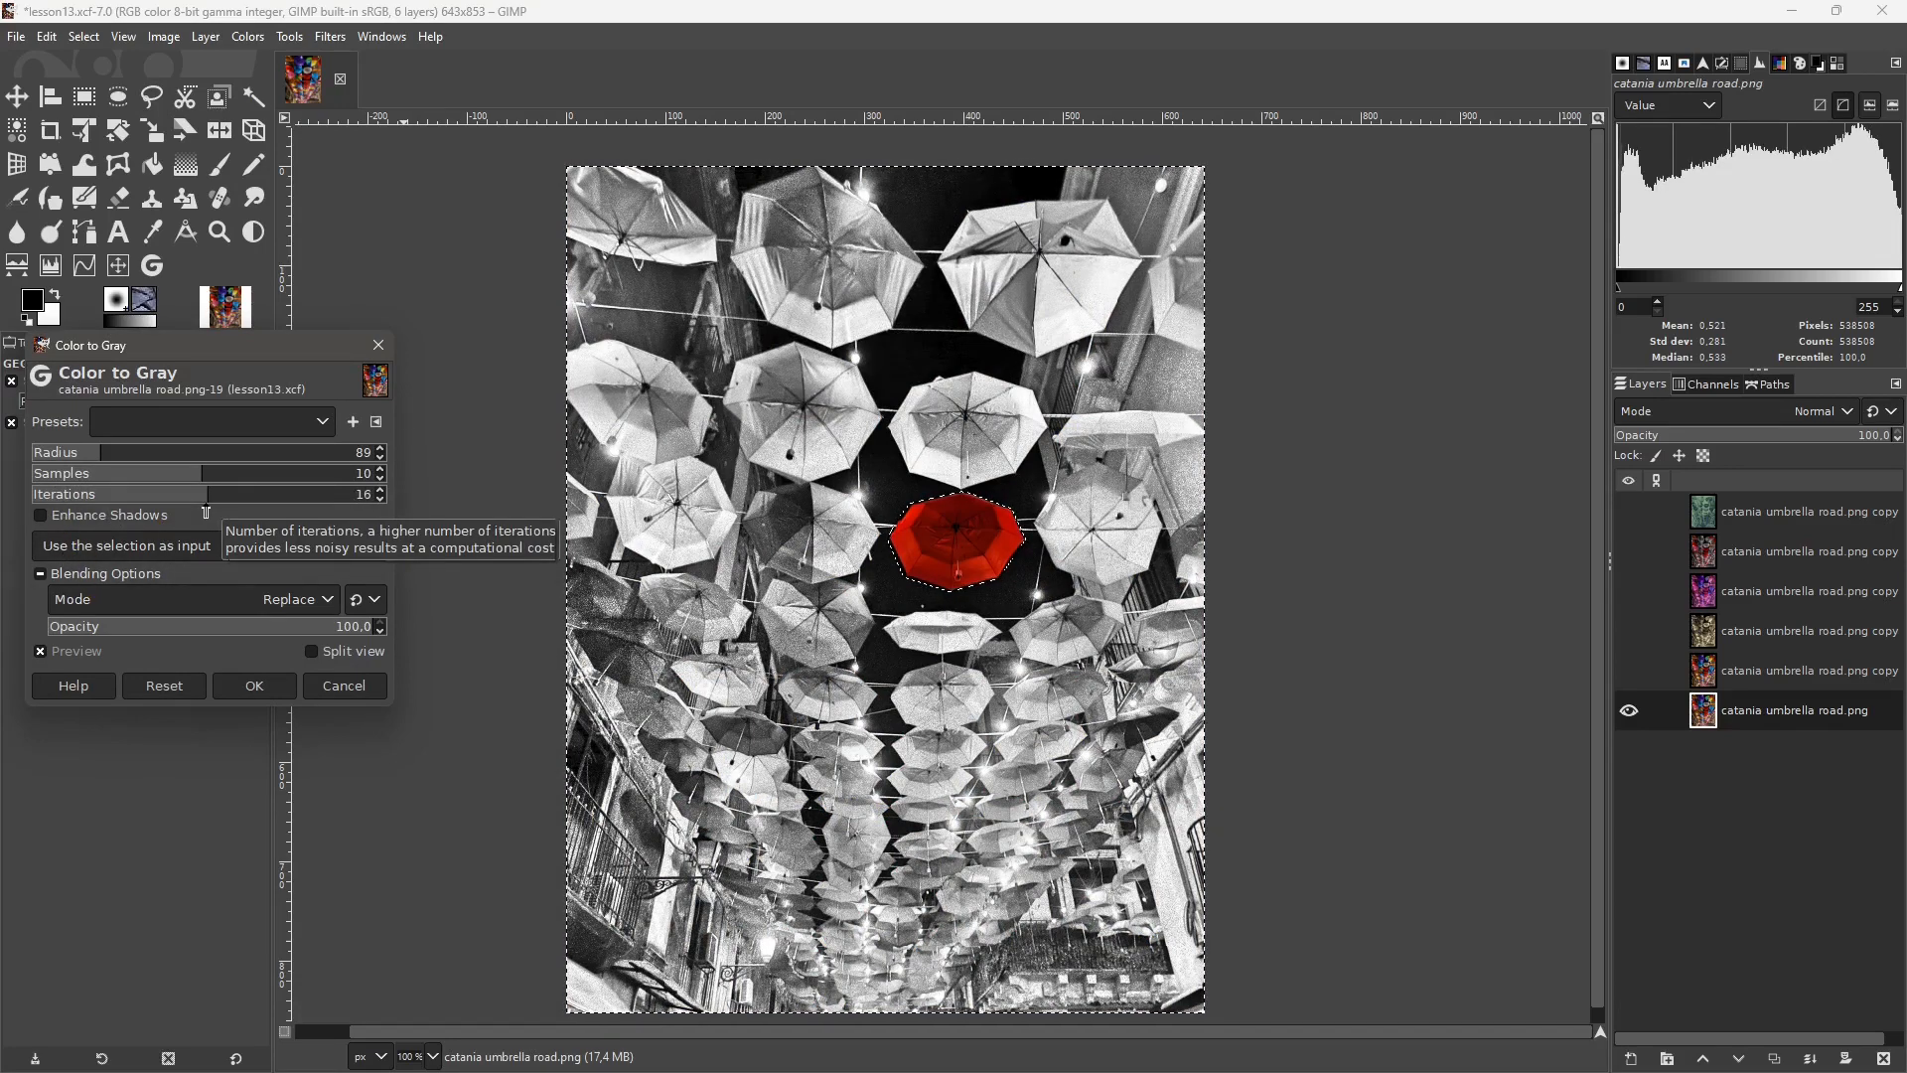
{"action": "left_click_drag", "start_coordinate": [208, 513], "coordinate": [246, 510]}
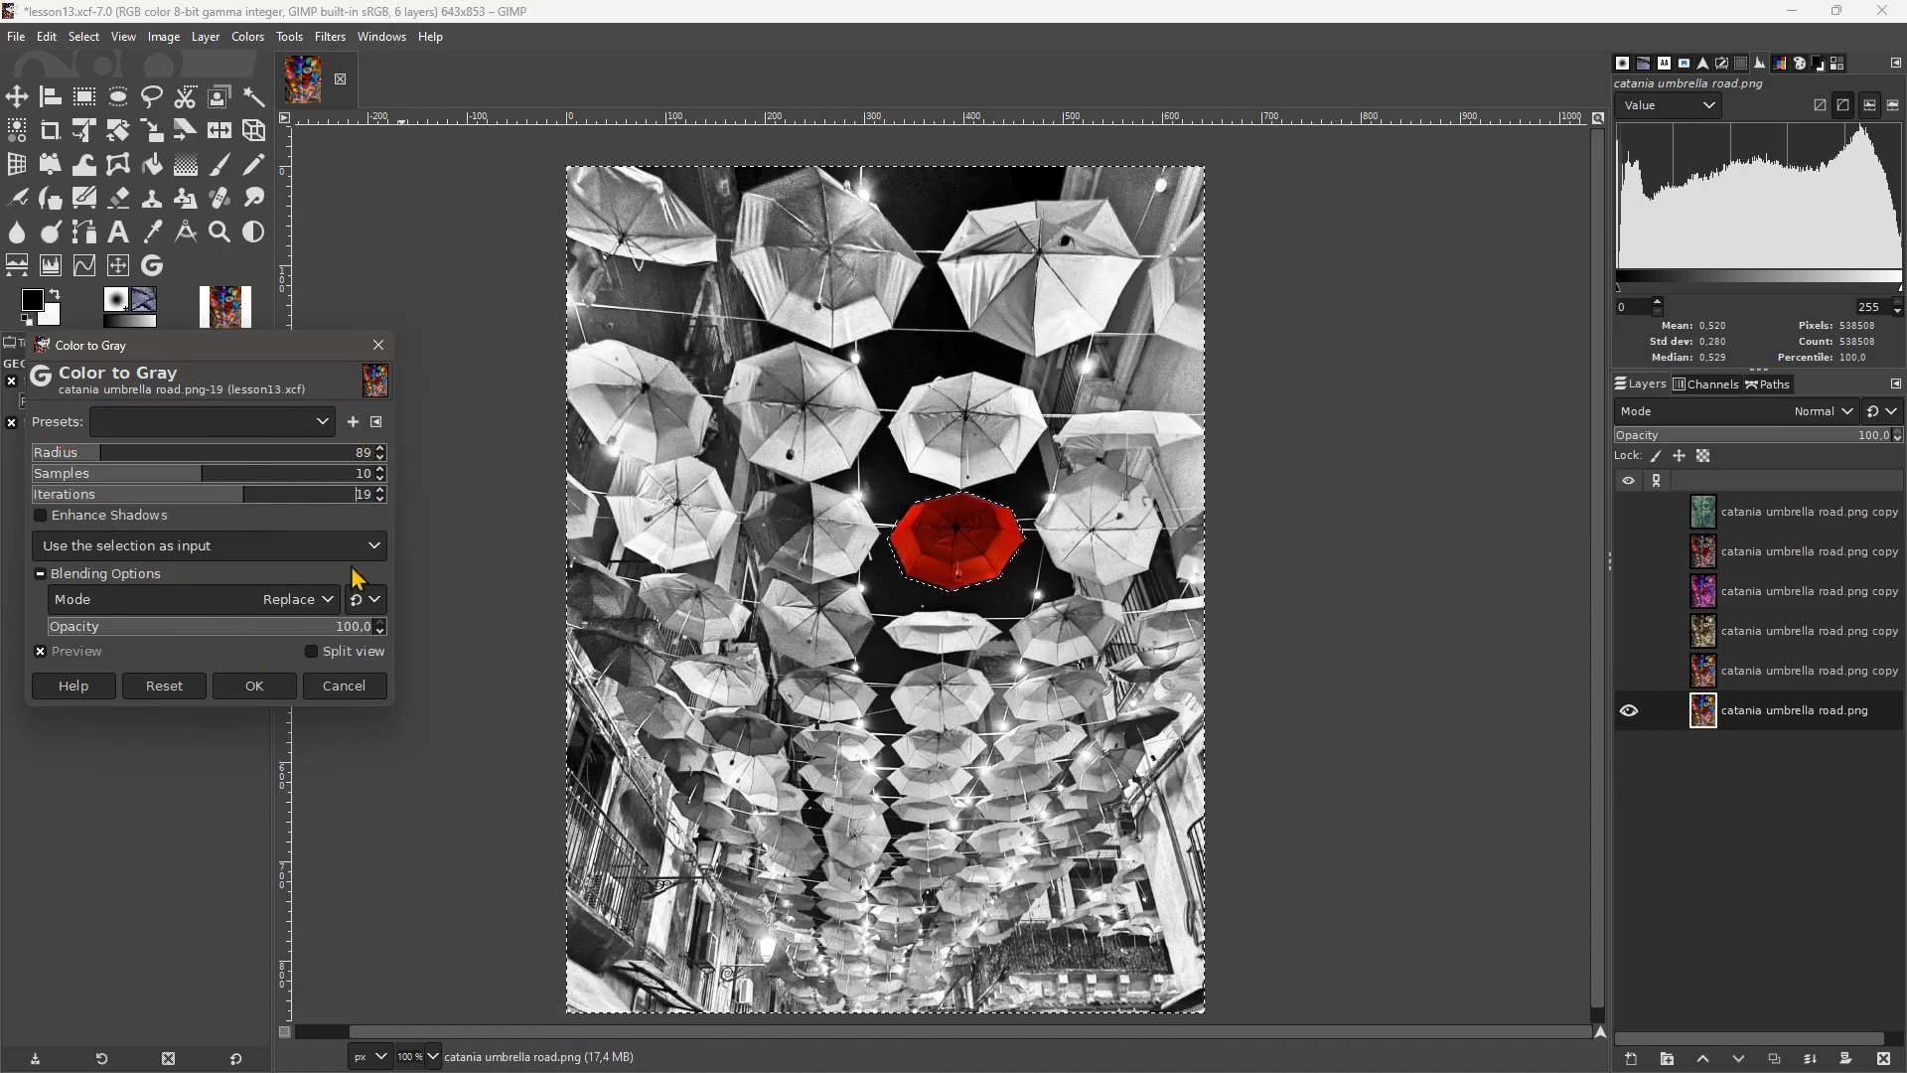
{"action": "left_click", "coordinate": [254, 685]}
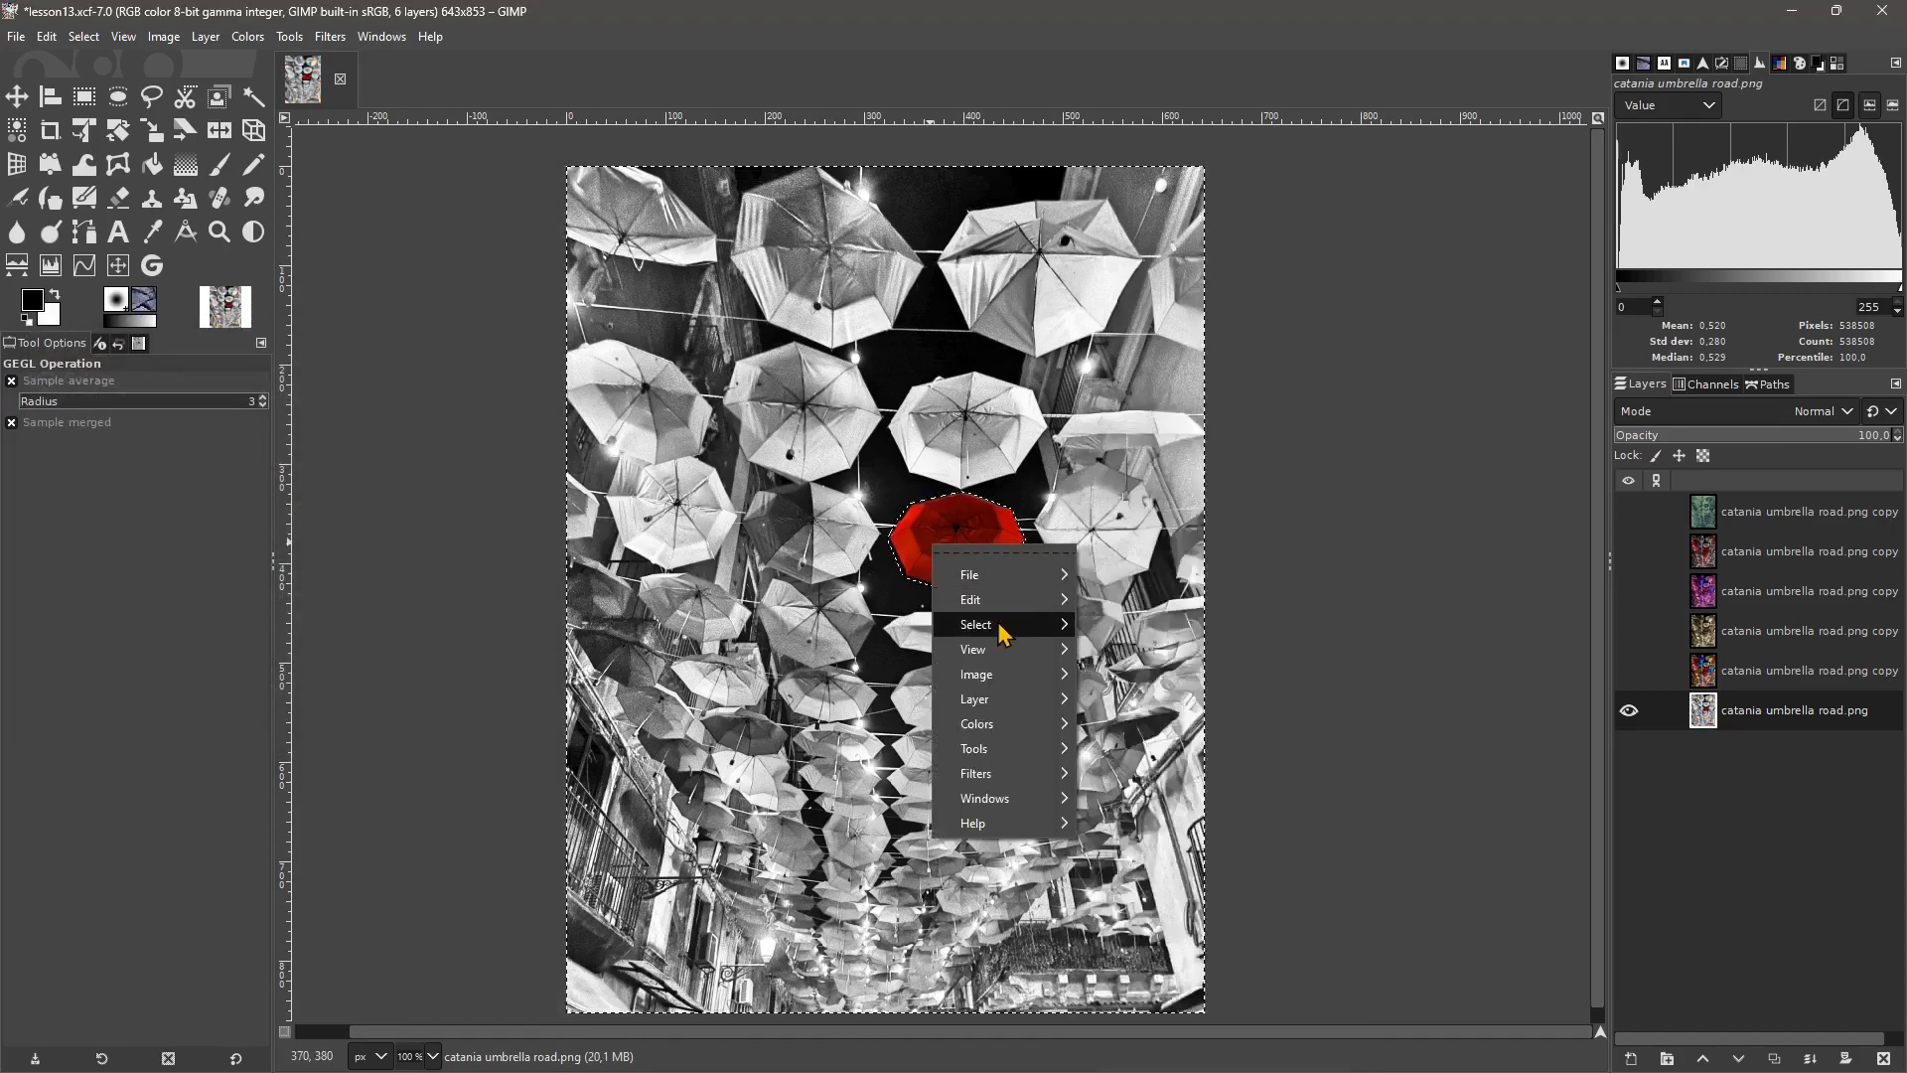
Clear the selection, and undo both the deselection and the grayscale conversion.
{"action": "mouse_move", "coordinate": [1002, 624]}
{"action": "left_click", "coordinate": [1110, 630]}
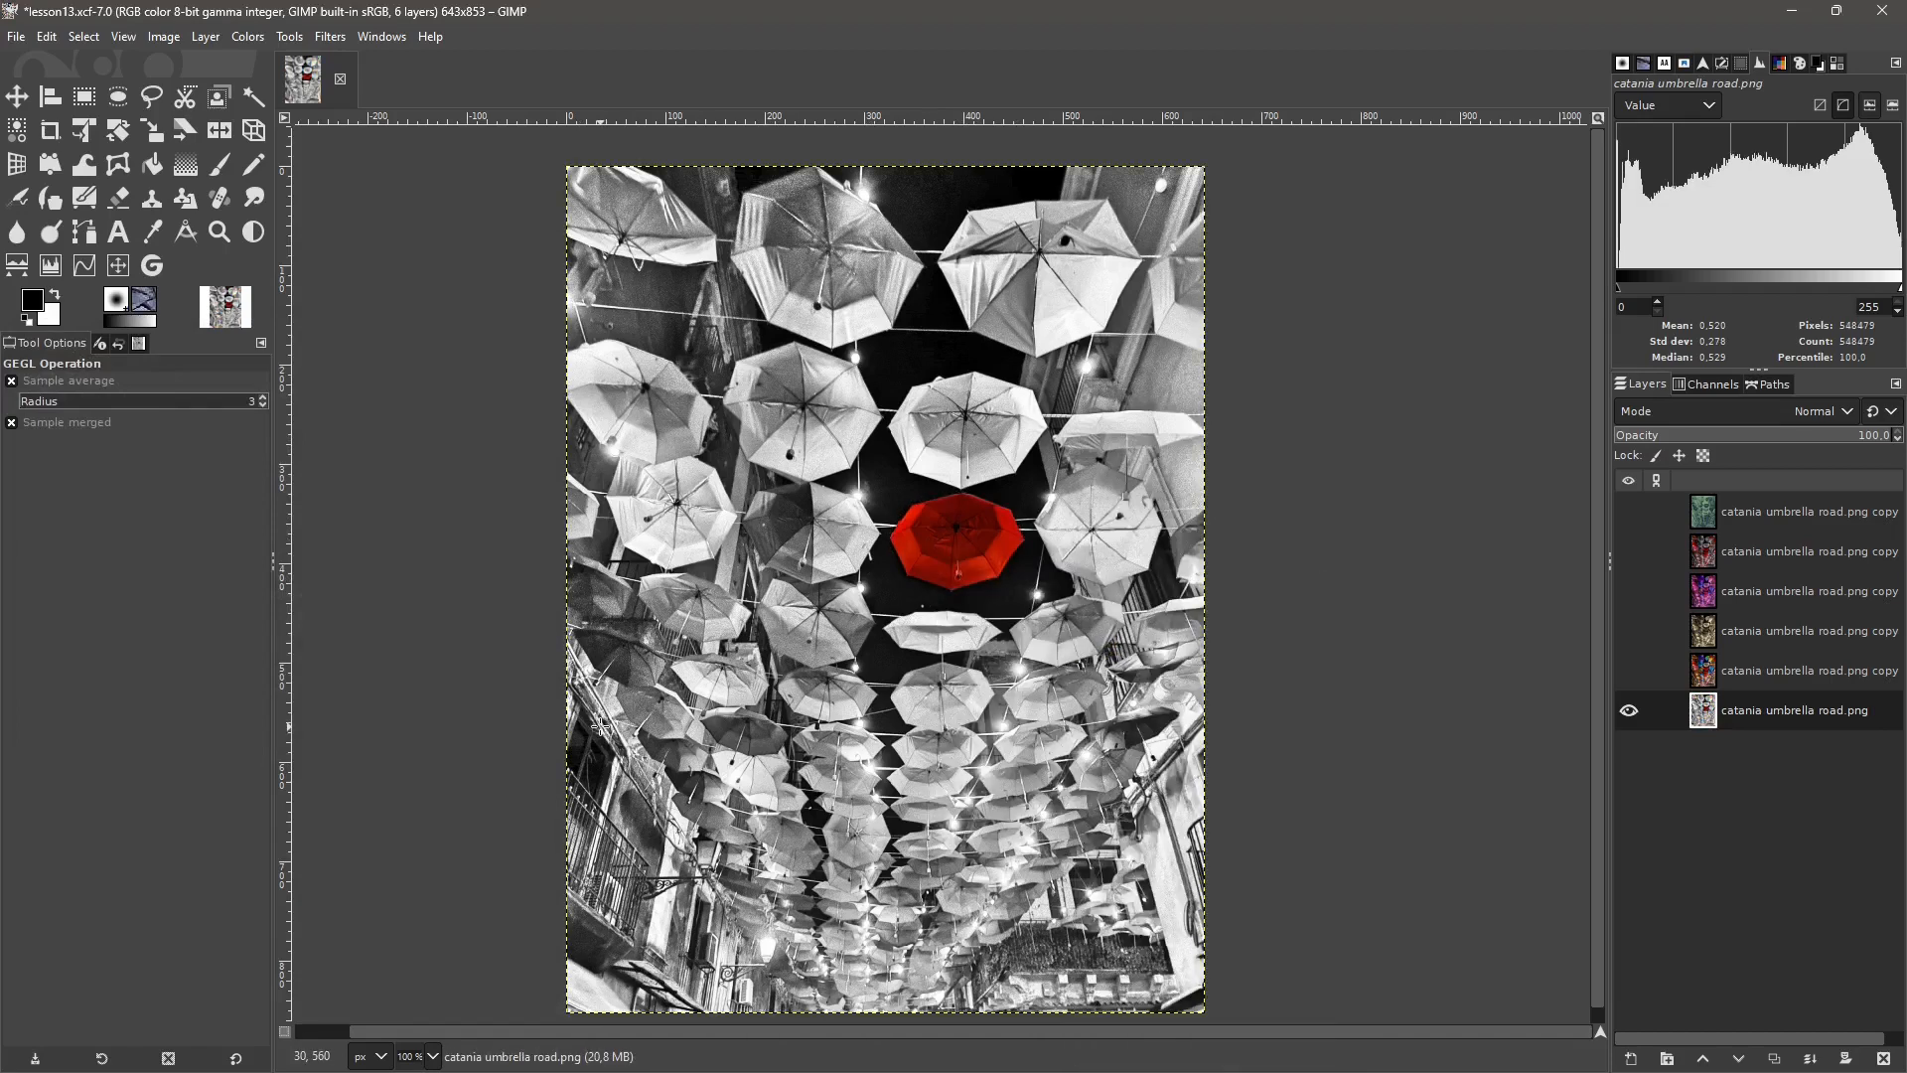
{"action": "key", "text": "ctrl+z"}
{"action": "key", "text": "ctrl+z"}
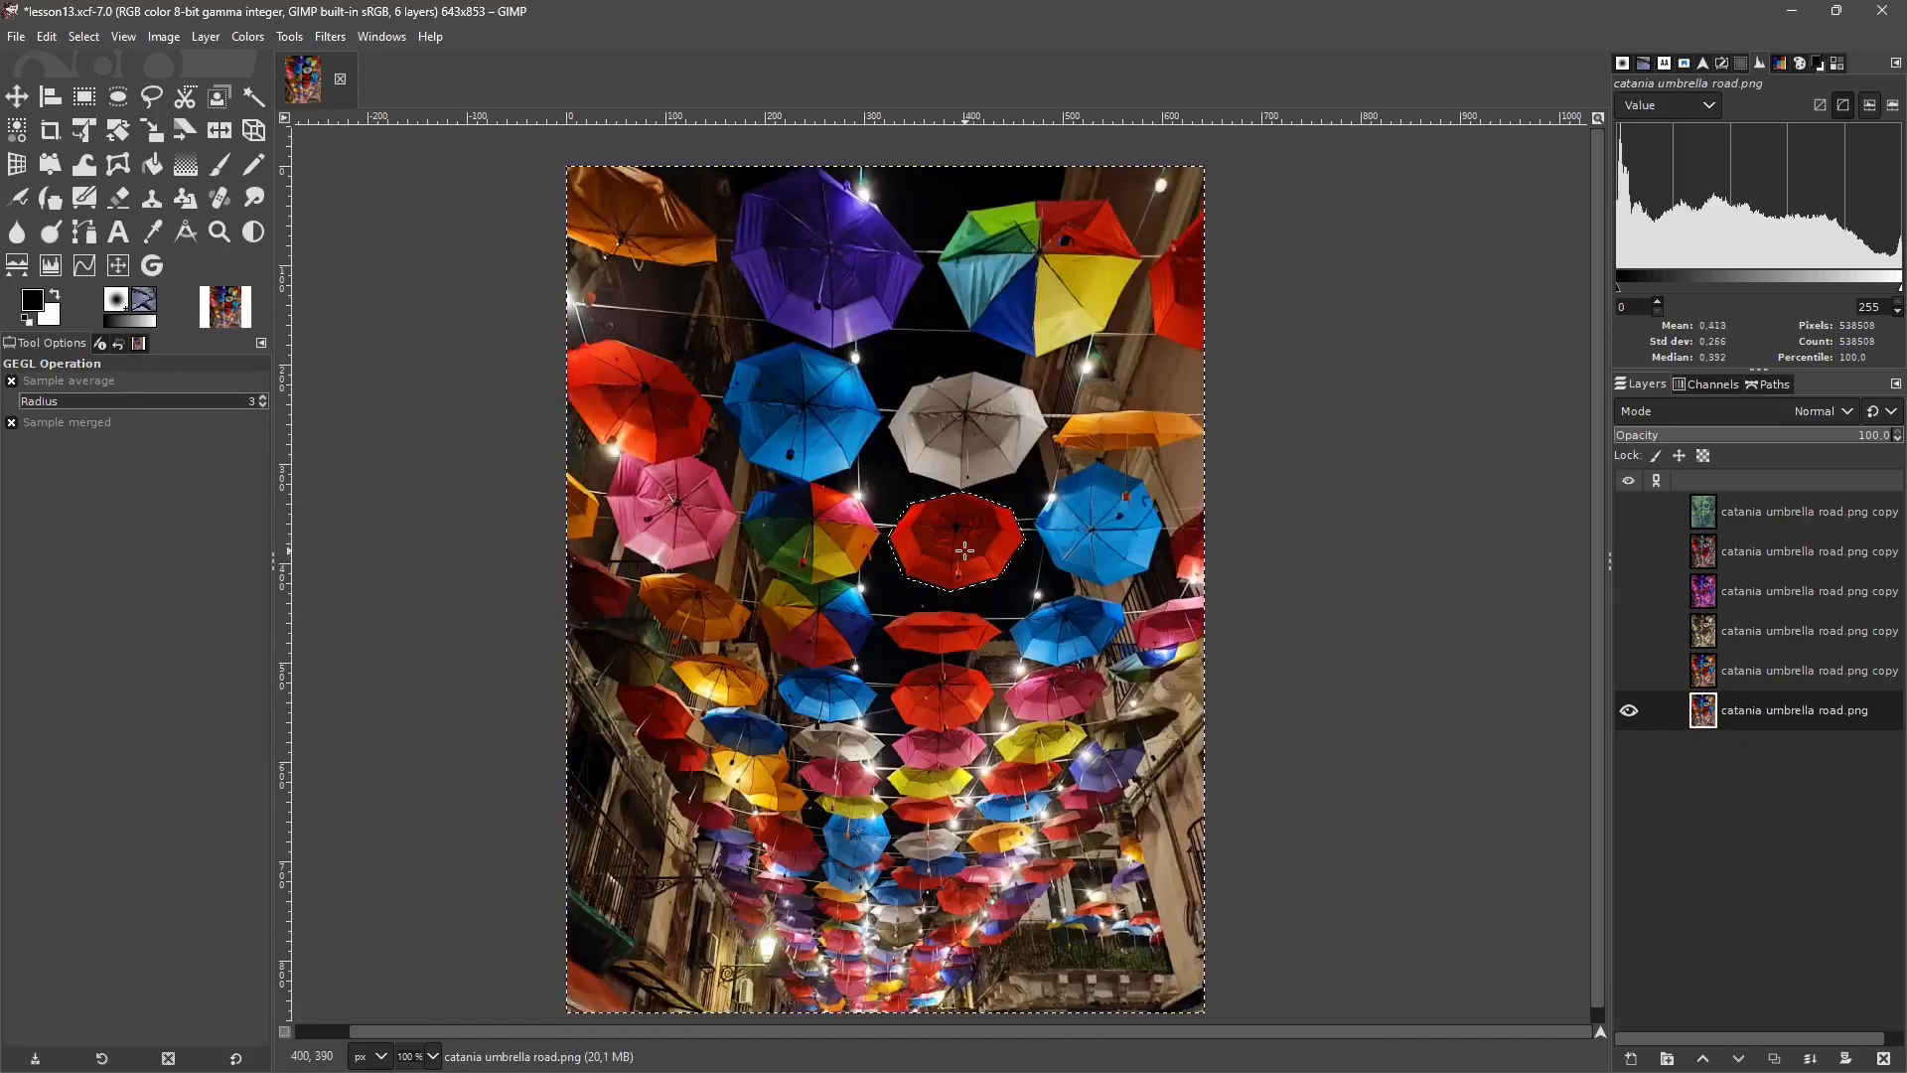
Close lesson13.xcf and discard its unsaved changes.
{"action": "left_click", "coordinate": [341, 78]}
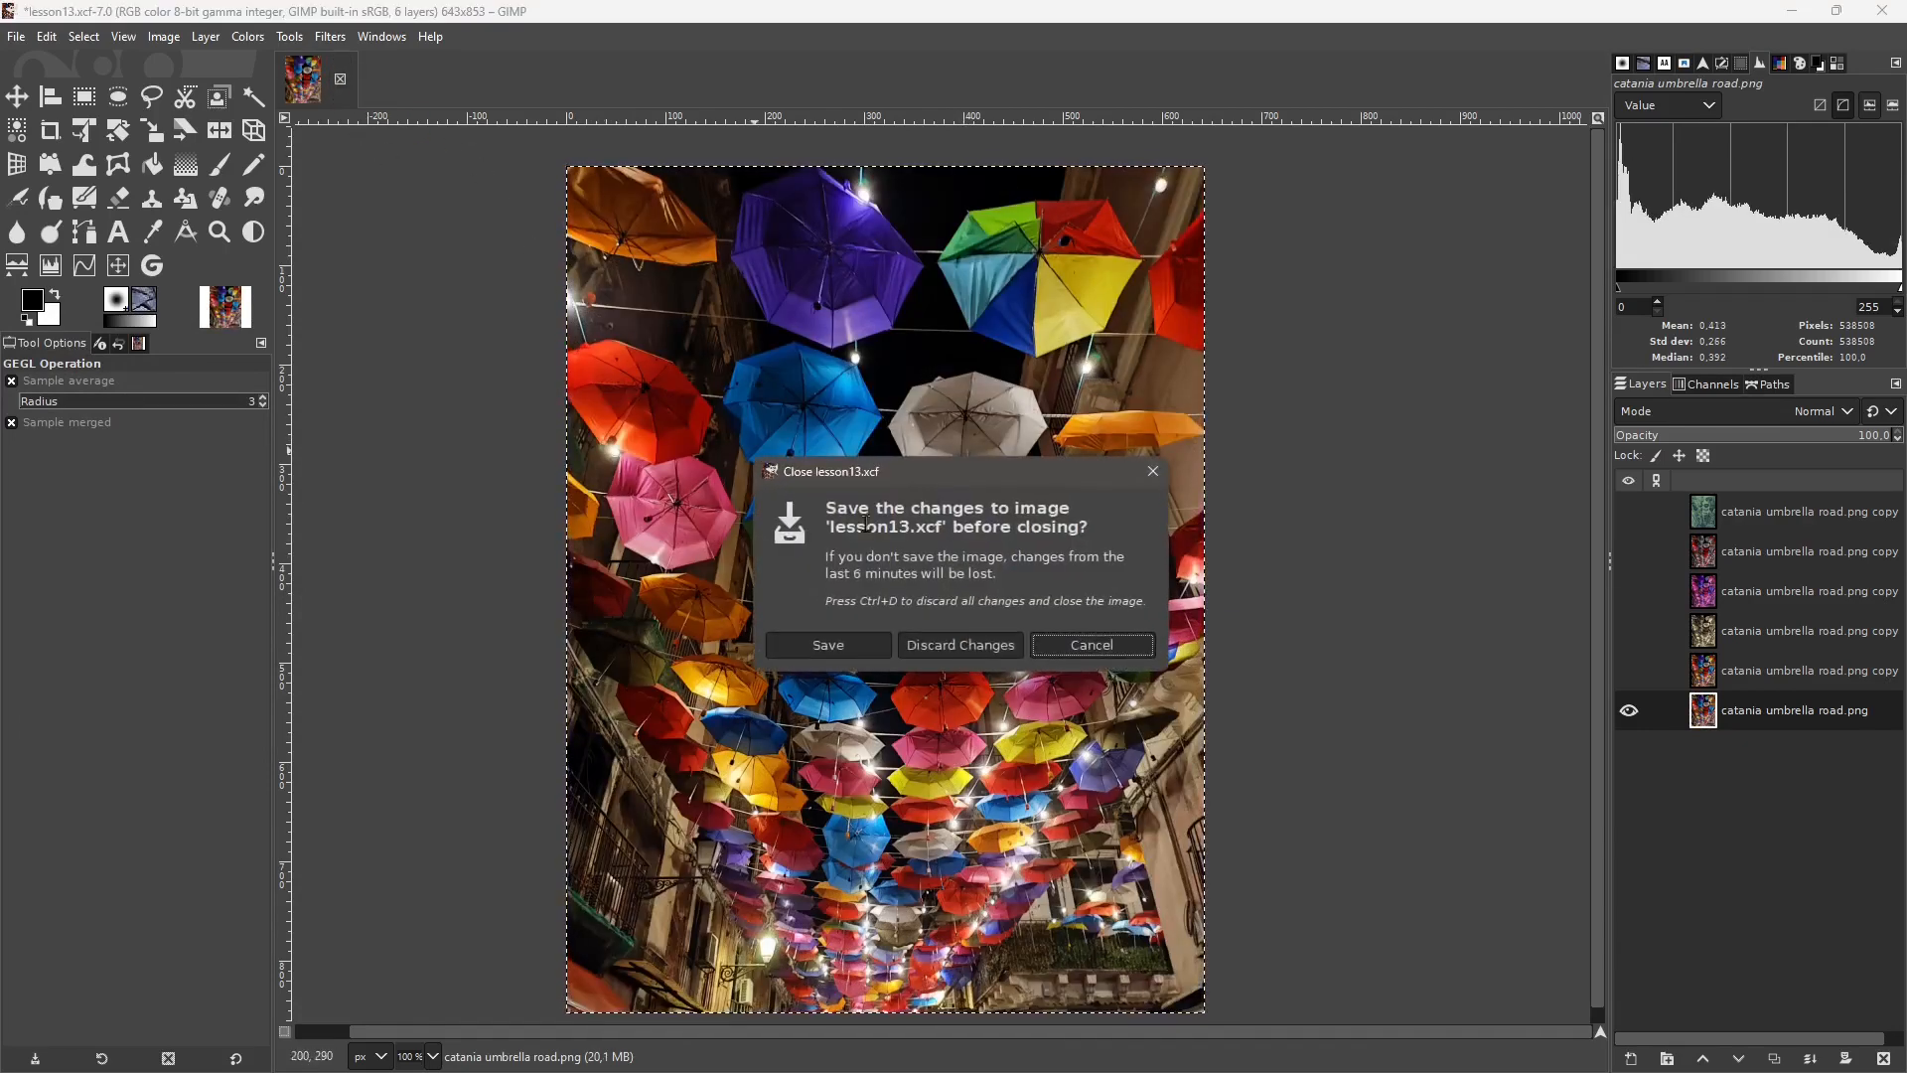
{"action": "left_click", "coordinate": [962, 646]}
Open Teen_in_white_pants_and_crop_top,_rear_view.jpg from the Assets folder.
{"action": "left_click", "coordinate": [16, 37]}
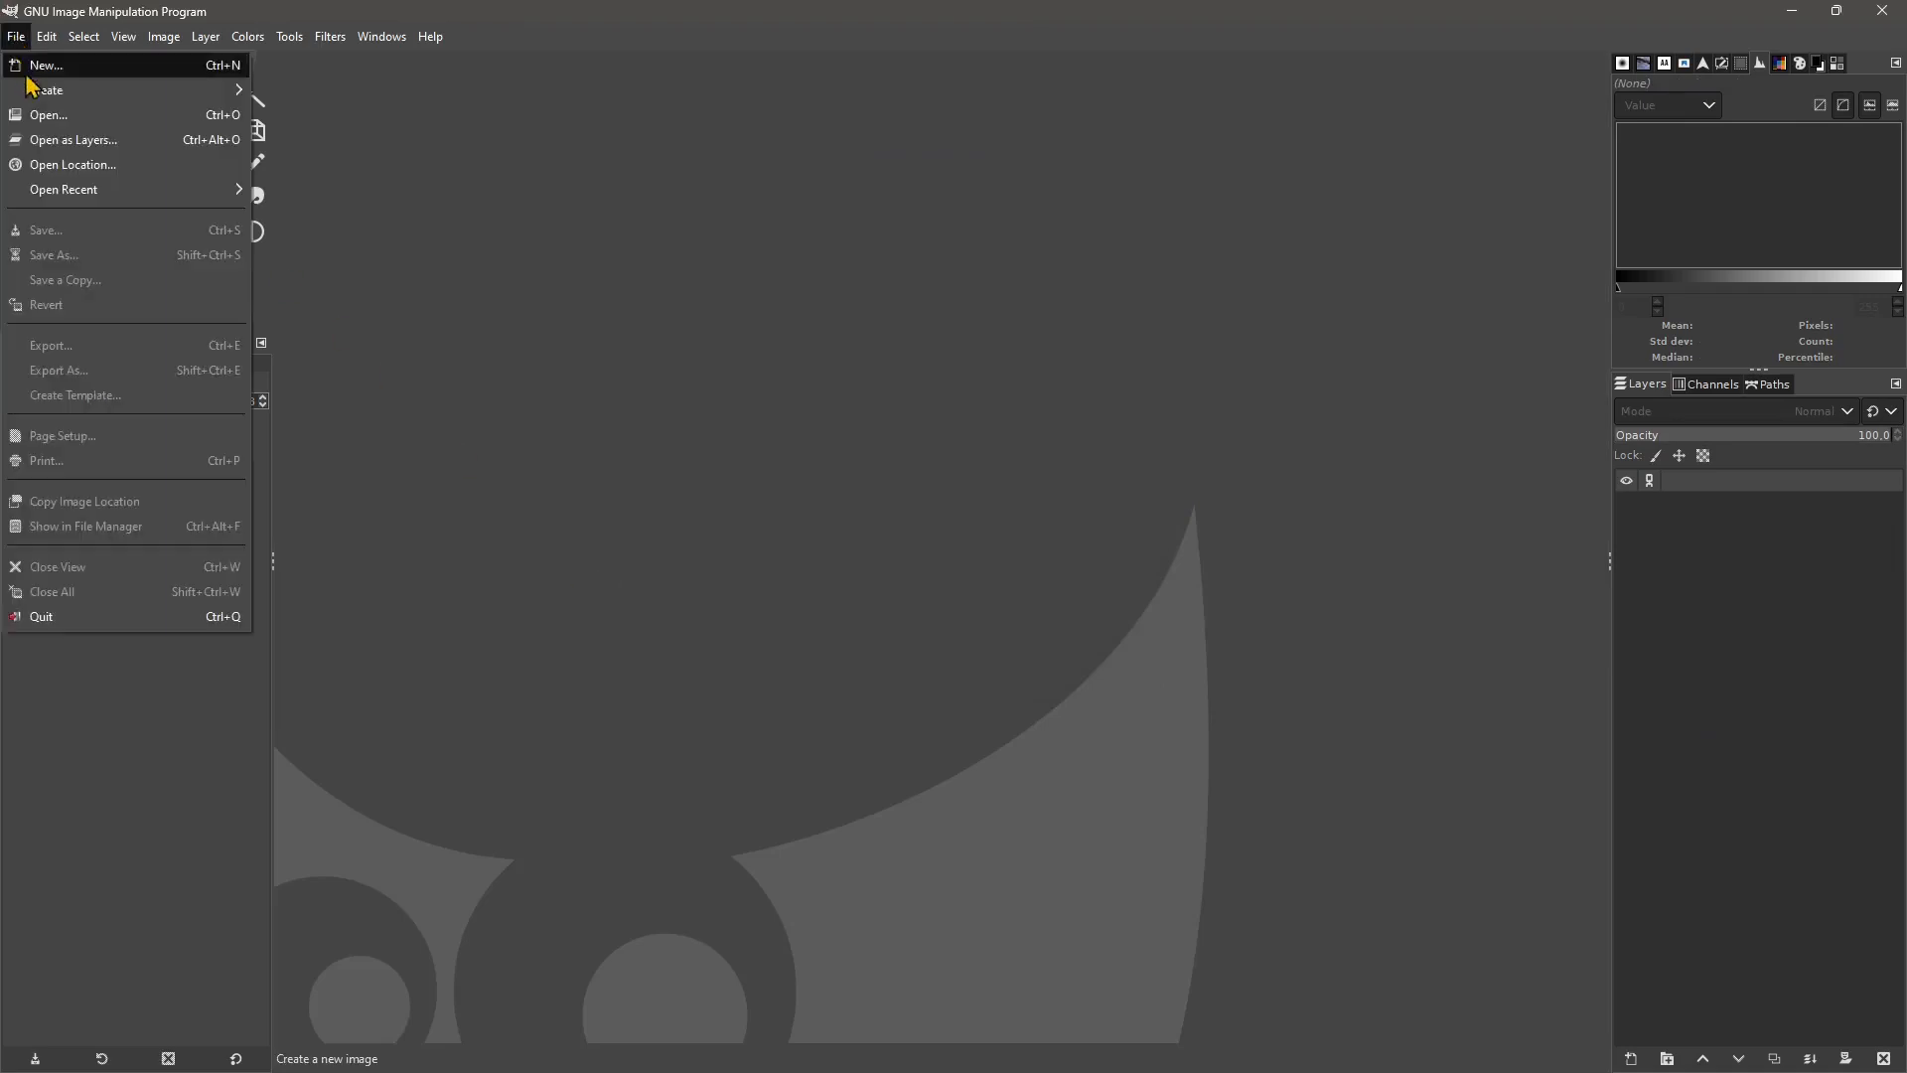
{"action": "left_click", "coordinate": [41, 116]}
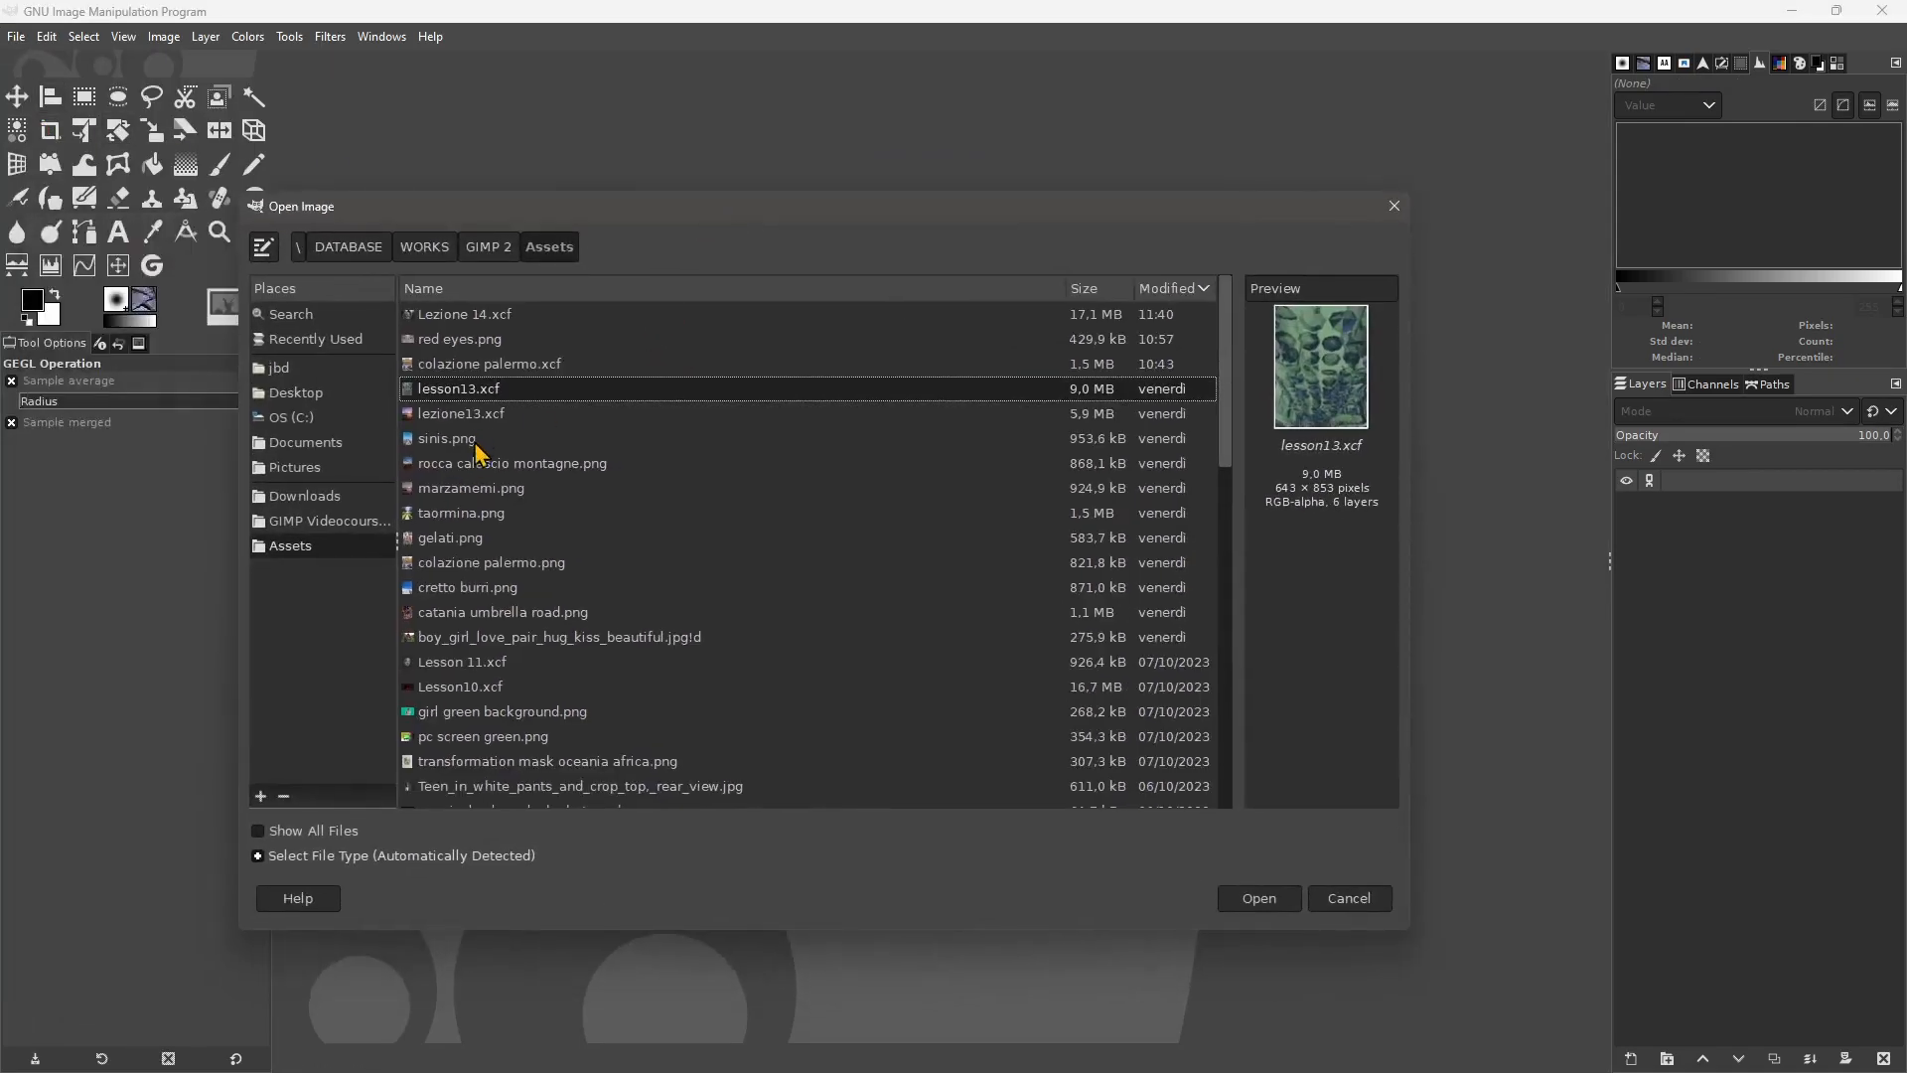
{"action": "left_click", "coordinate": [457, 640]}
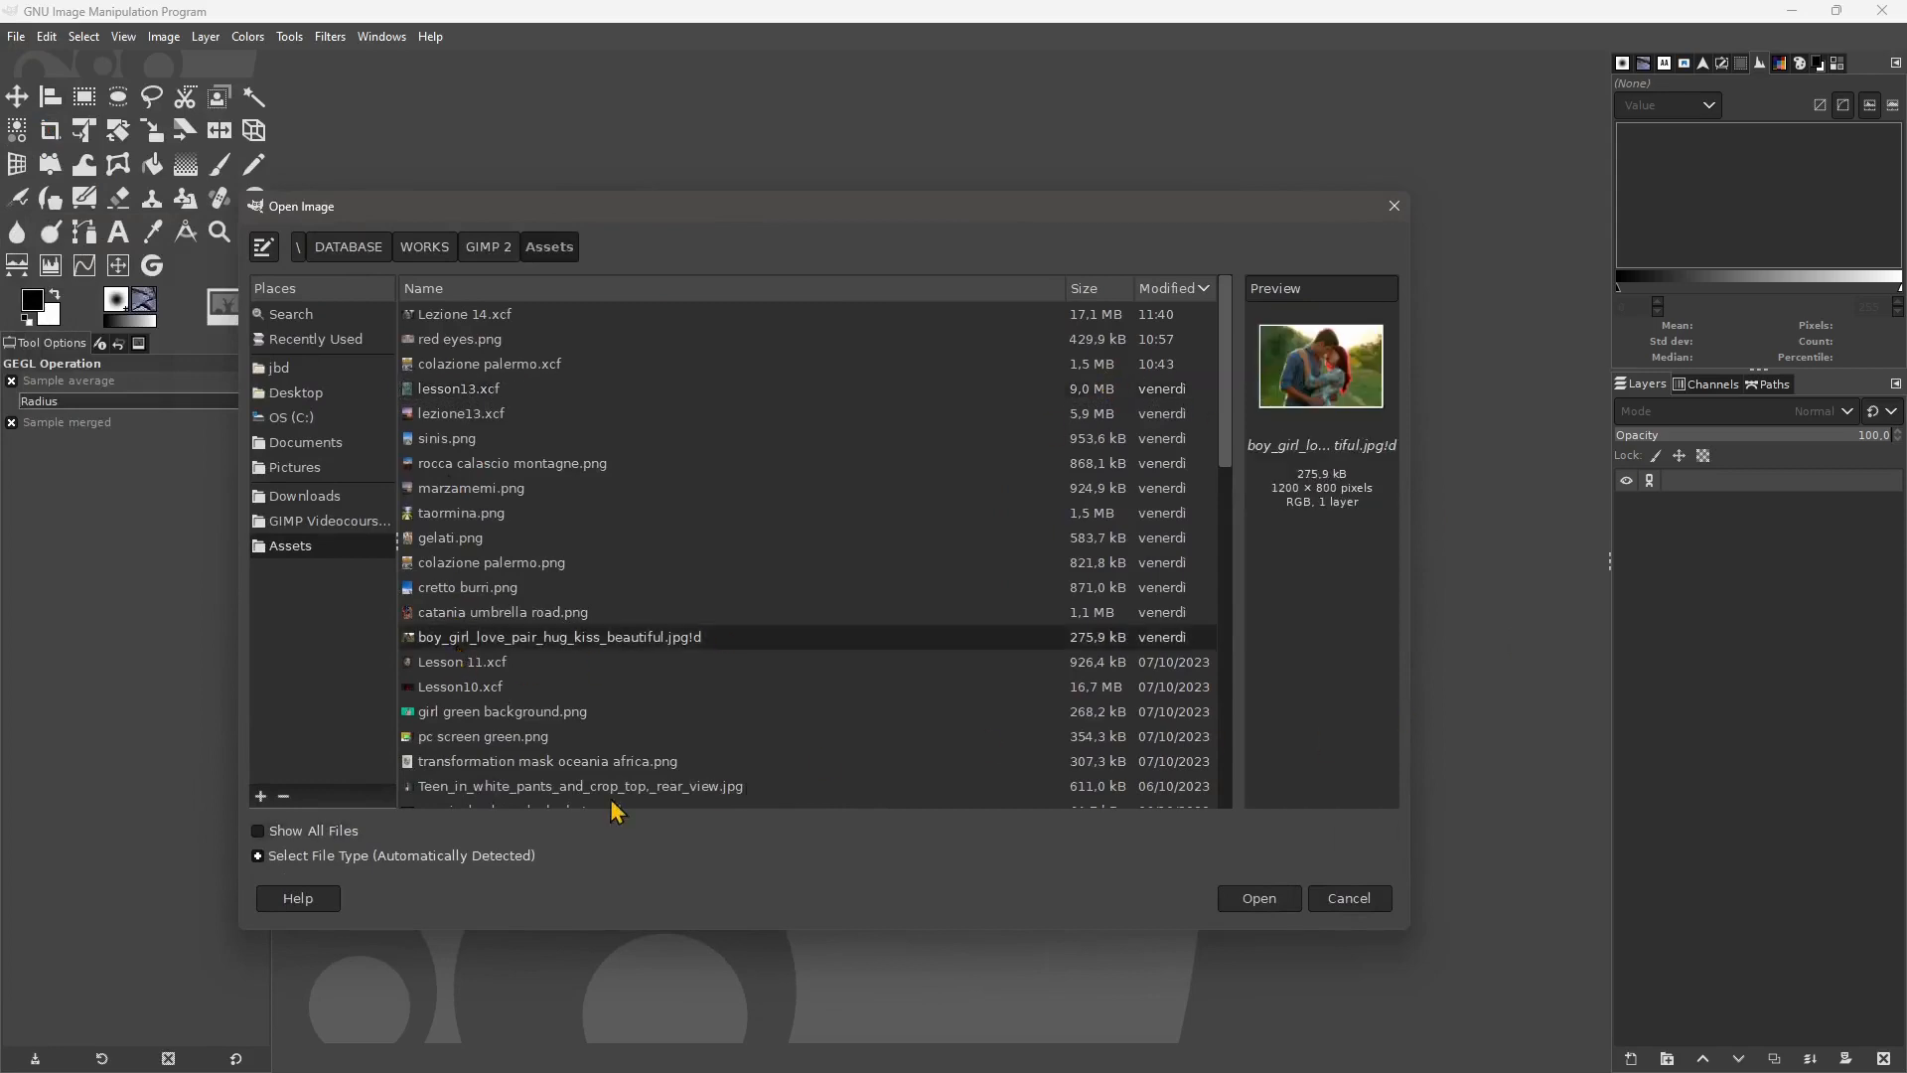
{"action": "left_click", "coordinate": [452, 713]}
{"action": "scroll", "coordinate": [487, 730], "scroll_direction": "down", "scroll_amount": 1}
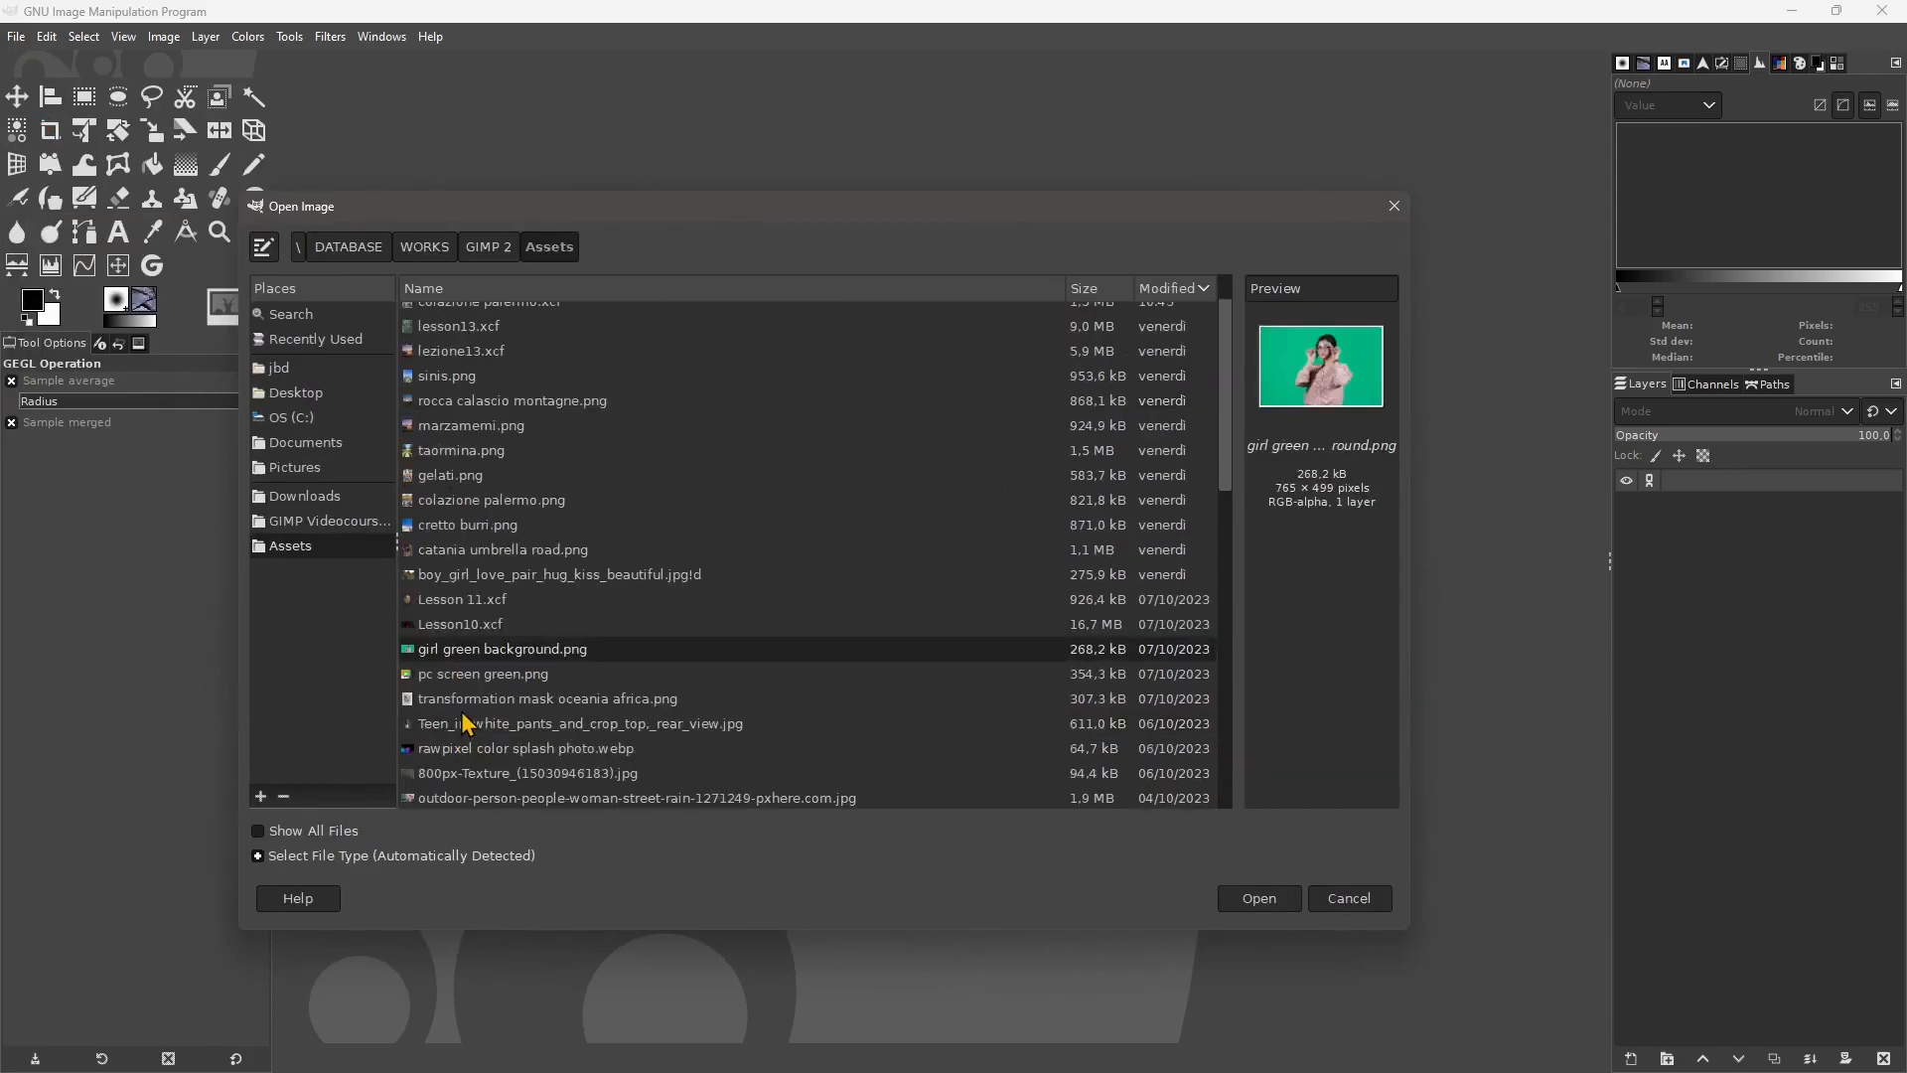
{"action": "left_click", "coordinate": [475, 698]}
{"action": "left_click", "coordinate": [475, 681]}
{"action": "key", "text": "Down"}
{"action": "key", "text": "Down"}
{"action": "key", "text": "Down"}
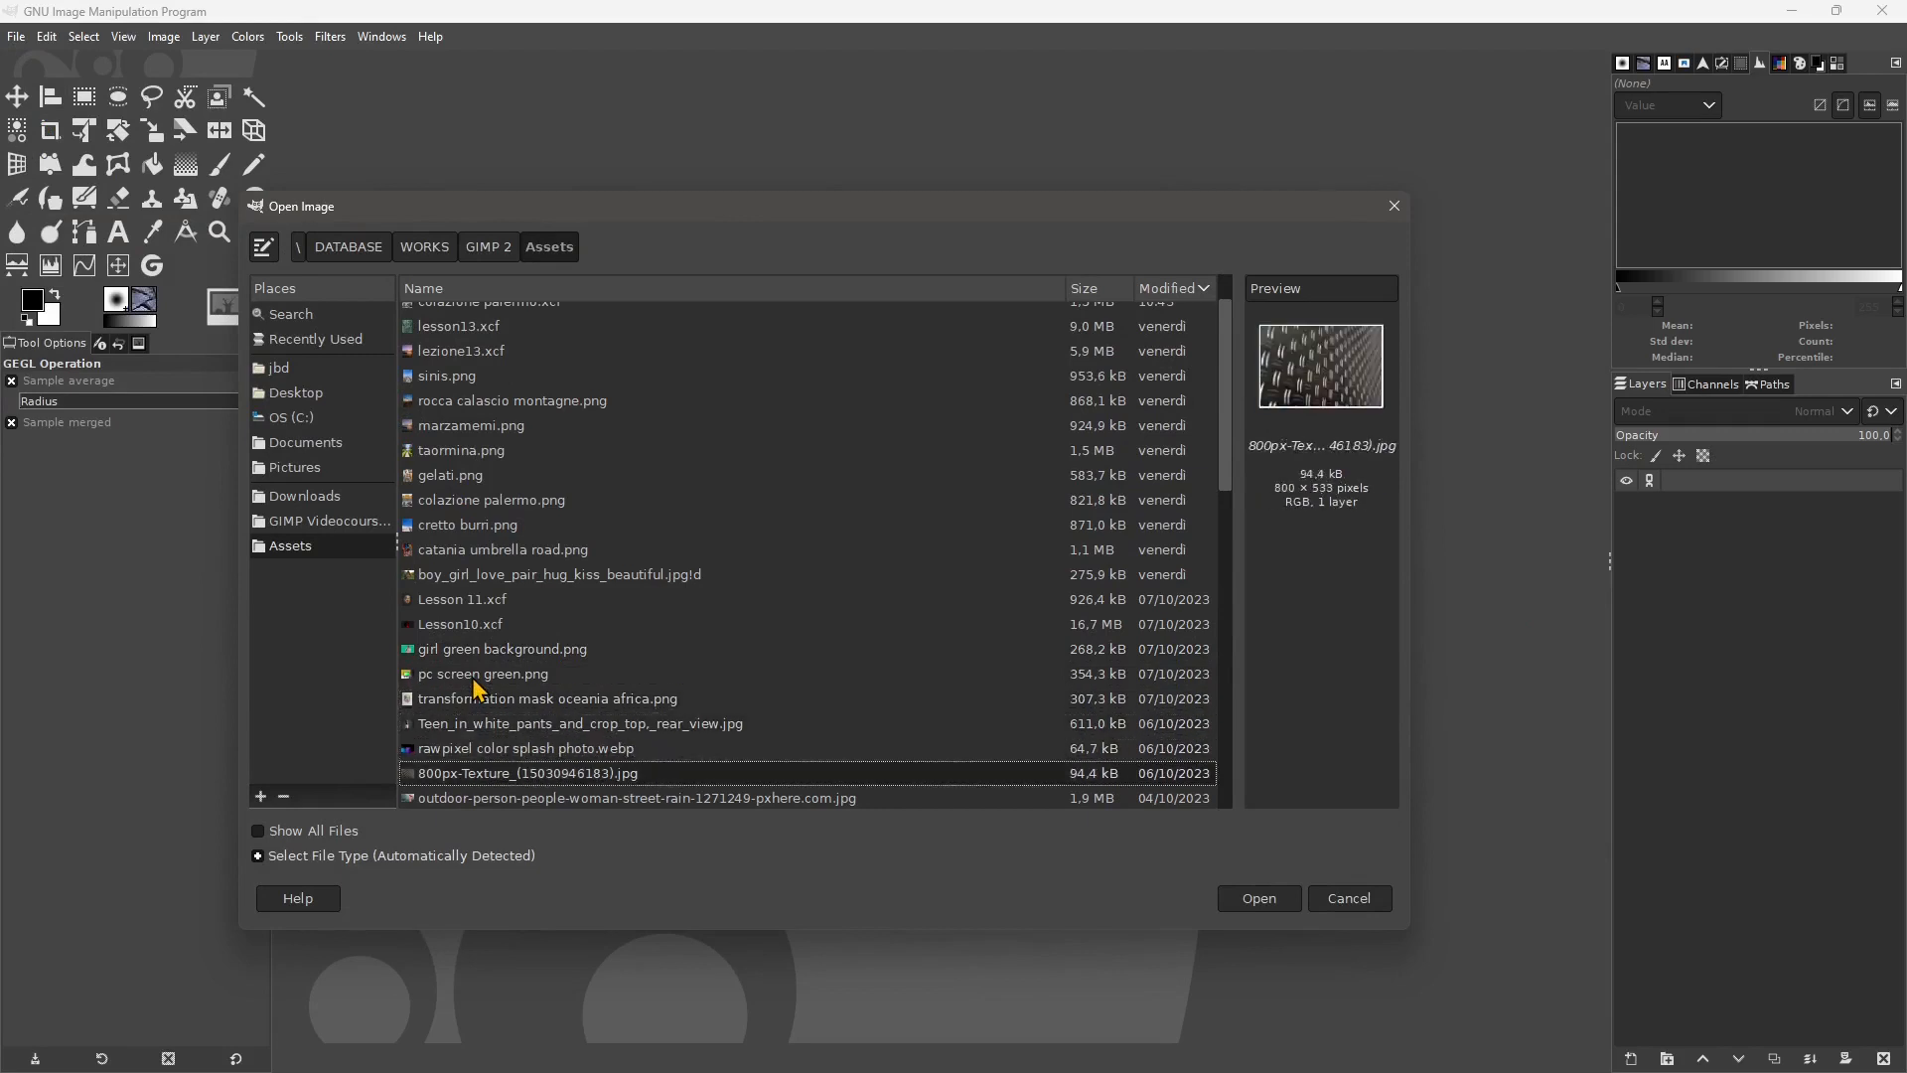
{"action": "key", "text": "Up"}
{"action": "key", "text": "Up"}
{"action": "left_click", "coordinate": [1242, 901]}
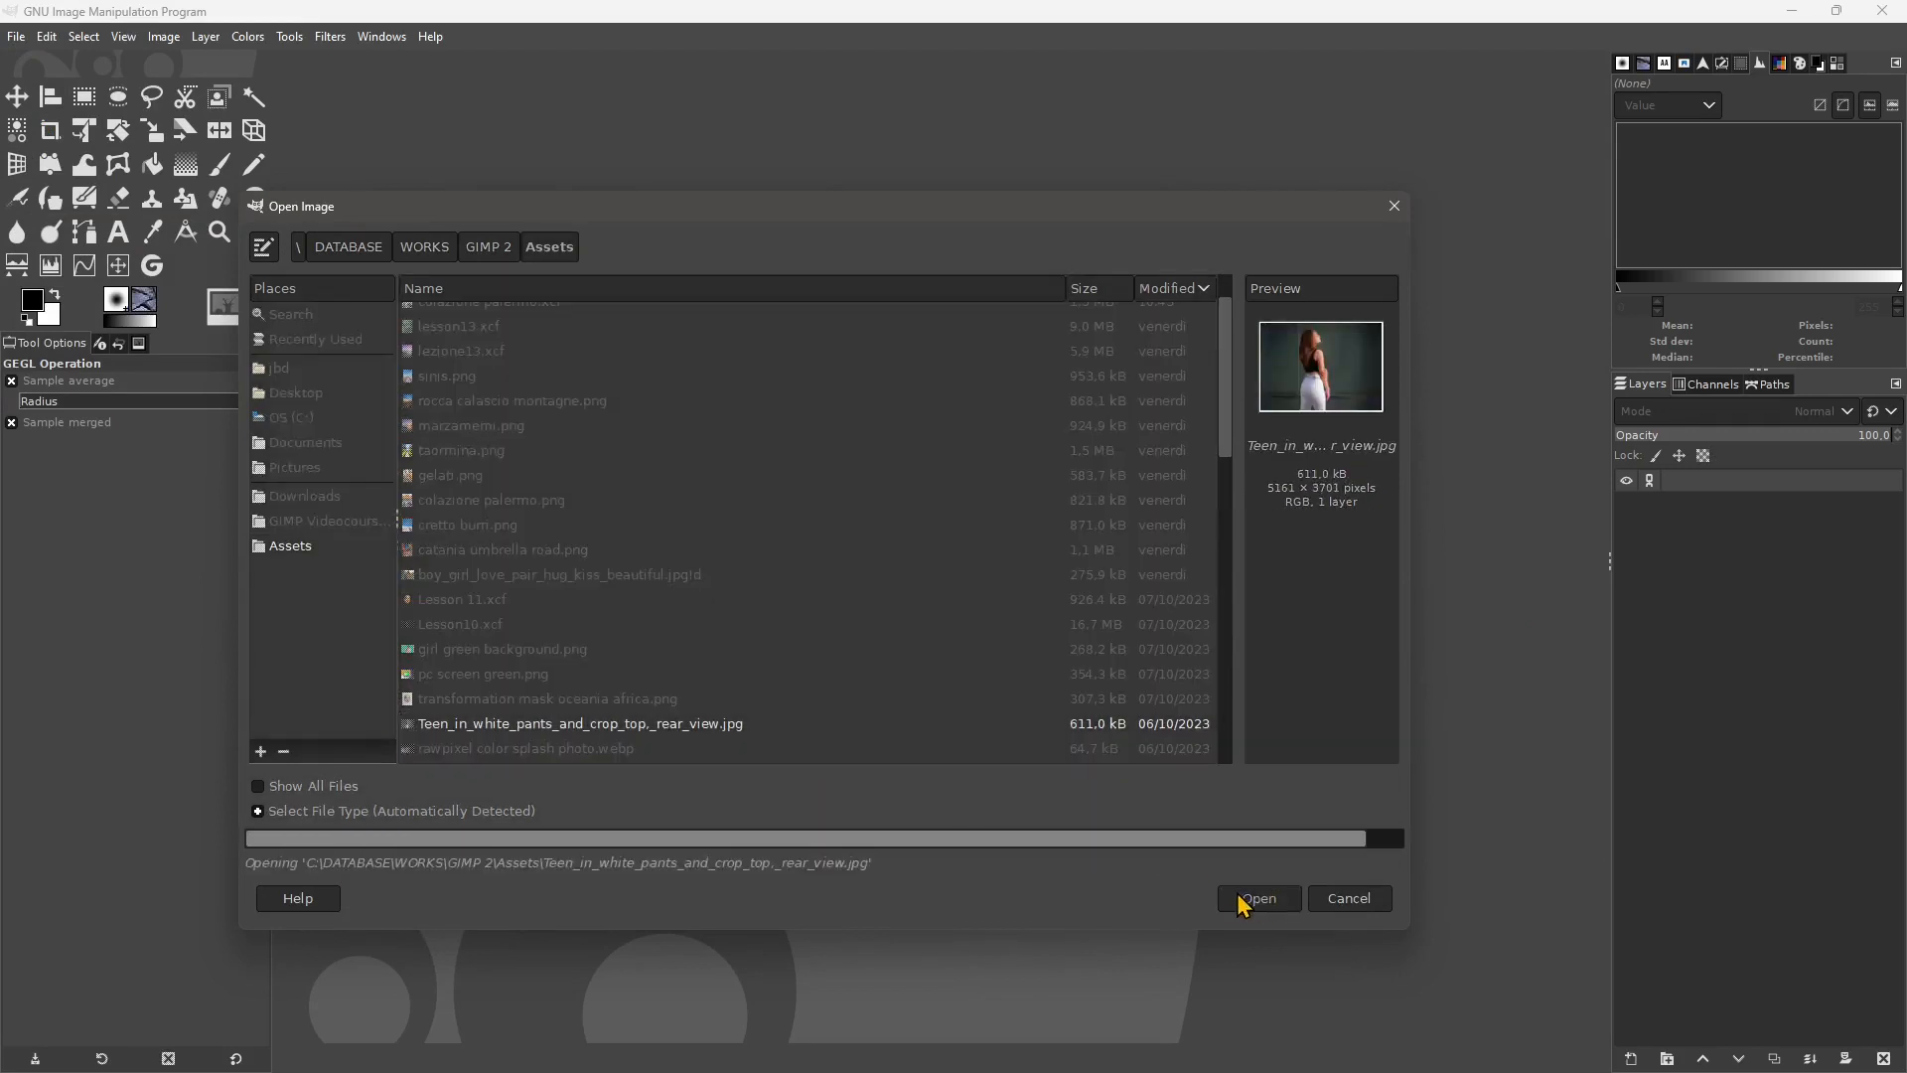
{"action": "left_click", "coordinate": [762, 491]}
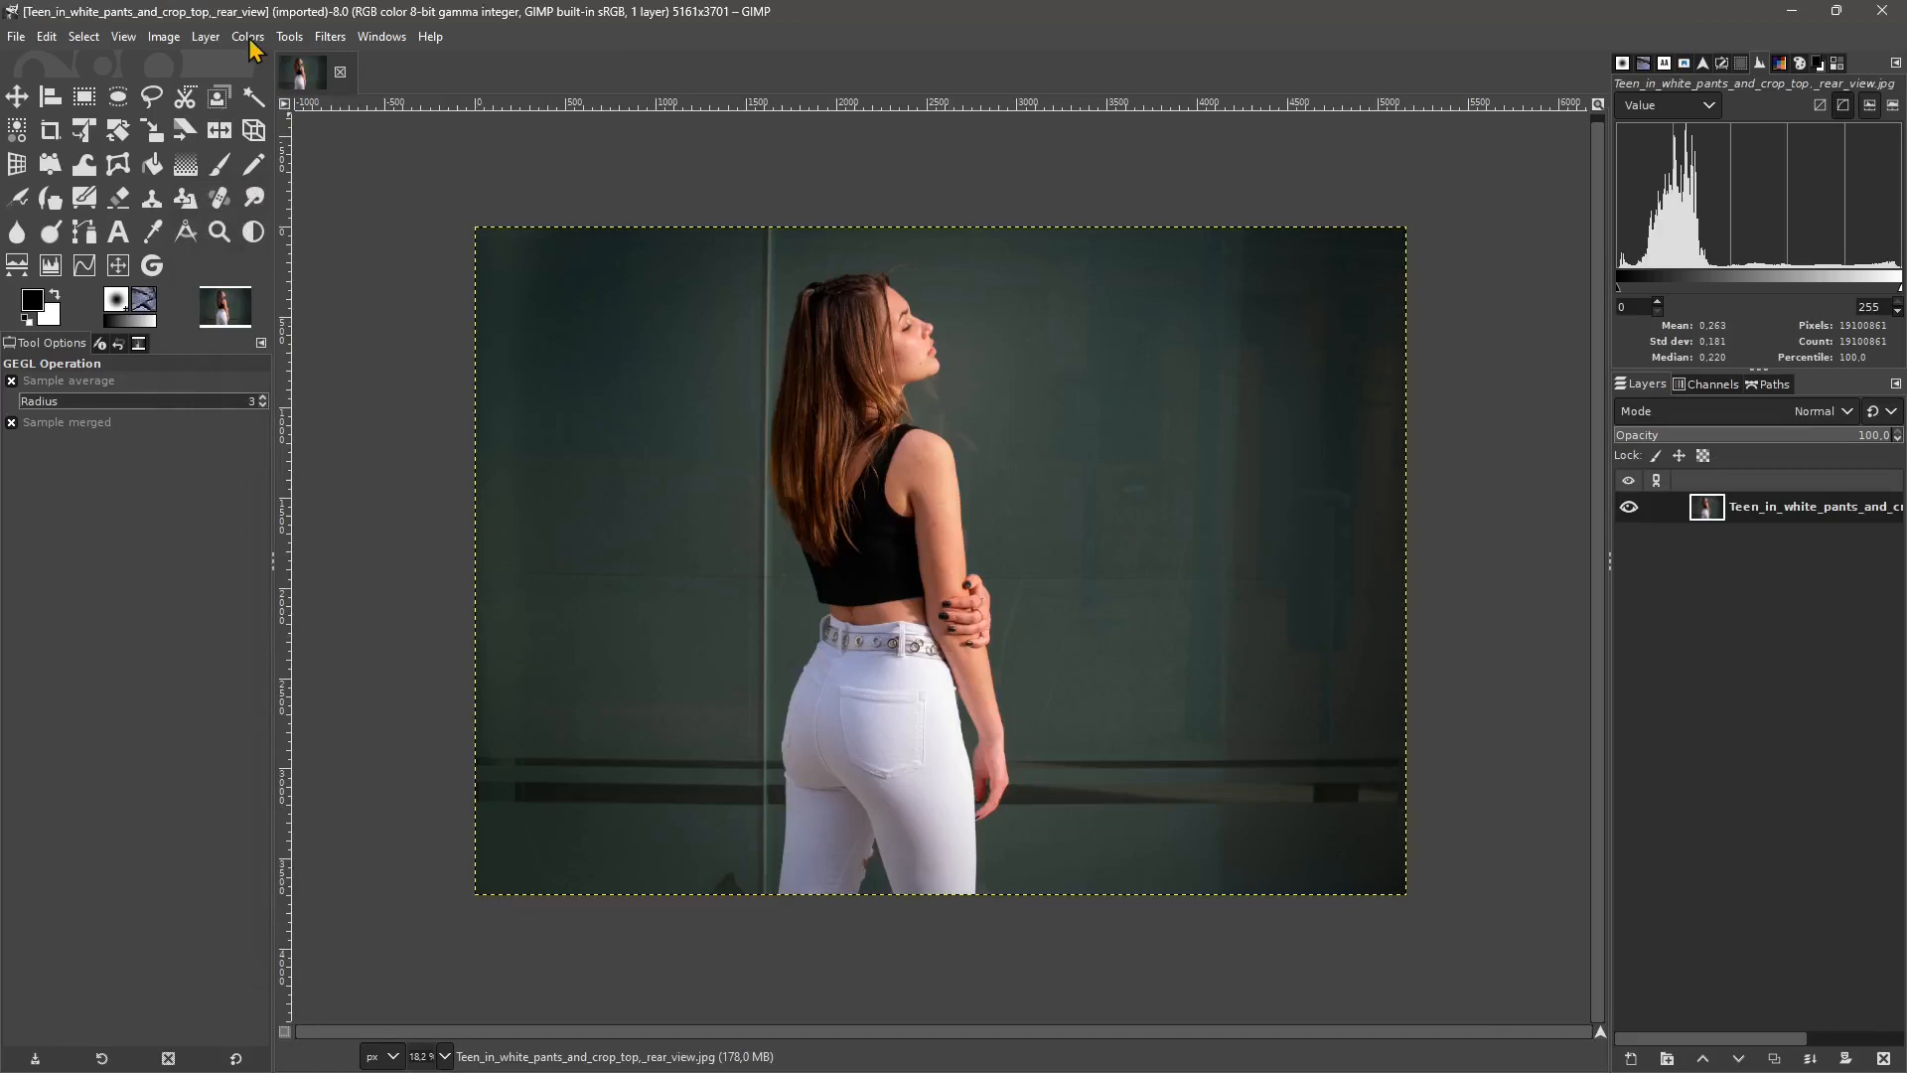
Look through the list of operations offered by the GEGL Operation tool and close it without applying any.
{"action": "left_click", "coordinate": [247, 37]}
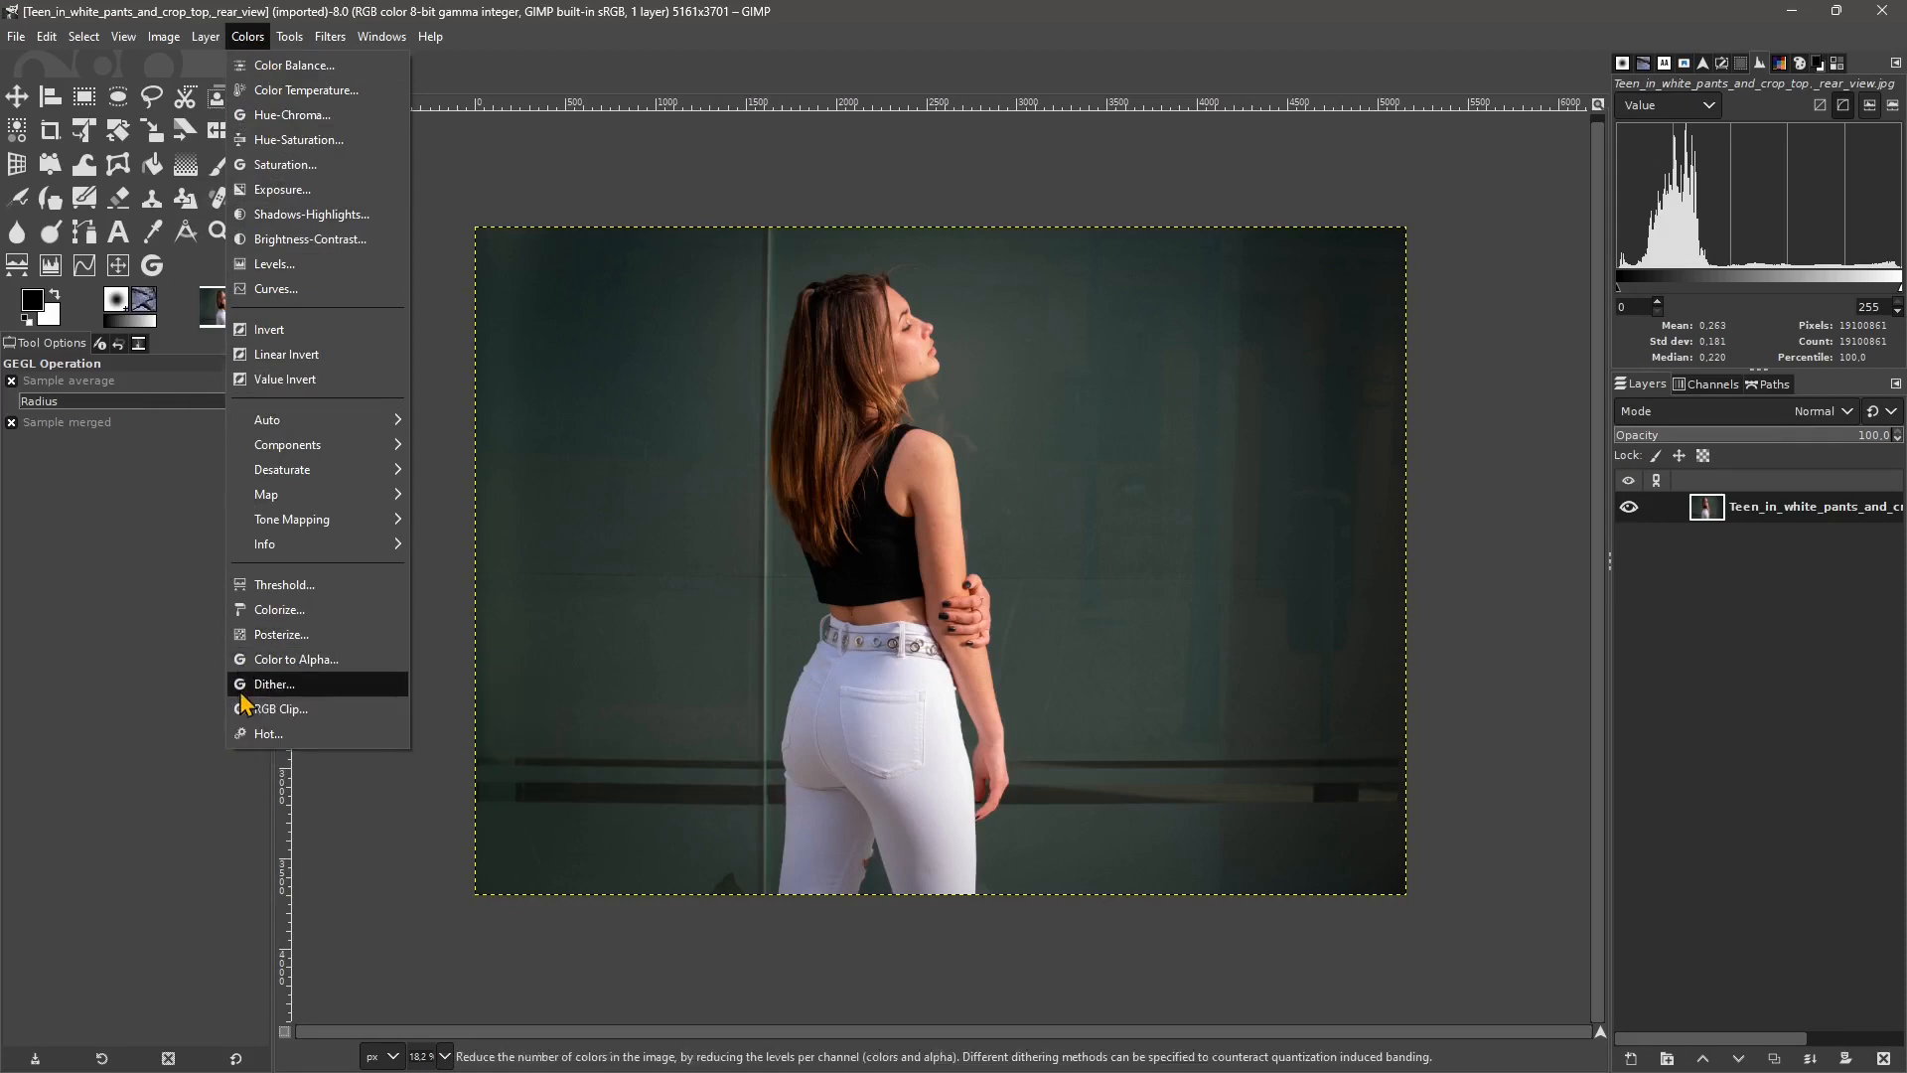
{"action": "mouse_move", "coordinate": [280, 422]}
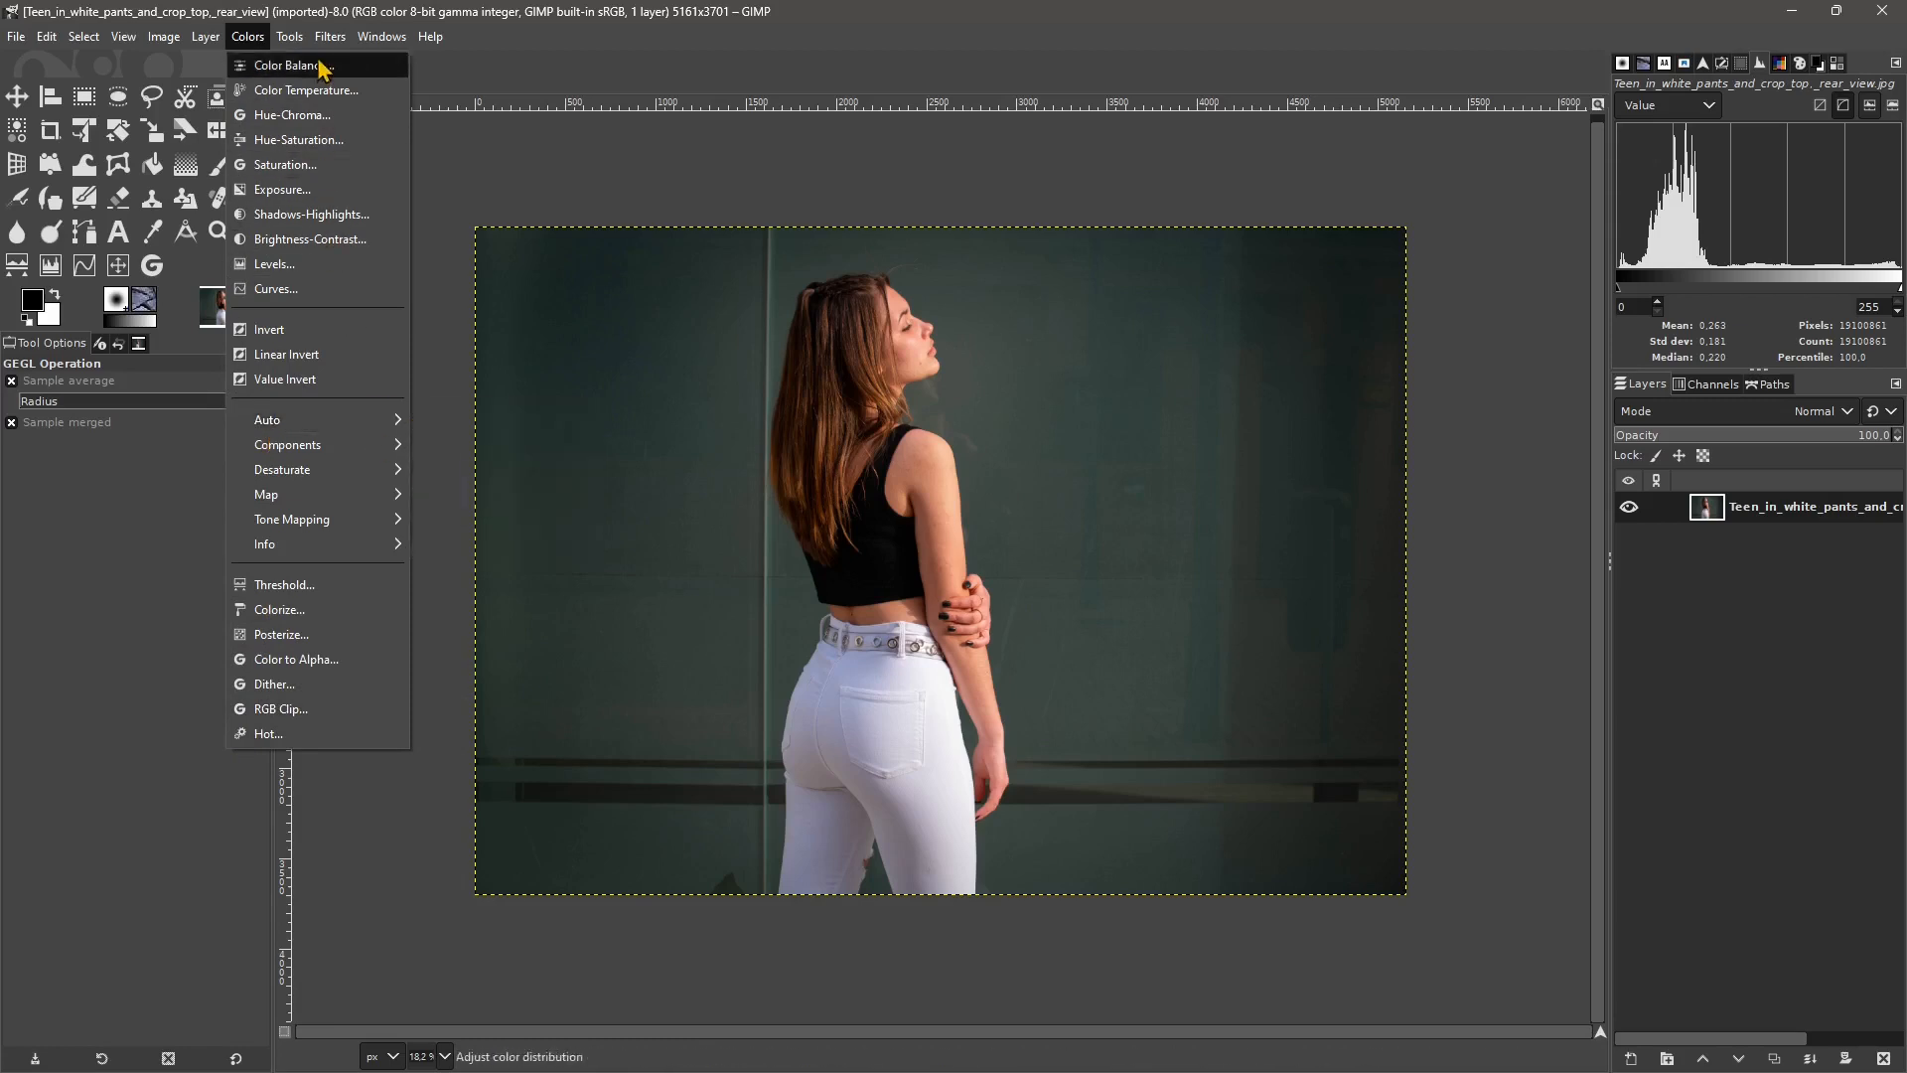
{"action": "mouse_move", "coordinate": [293, 47]}
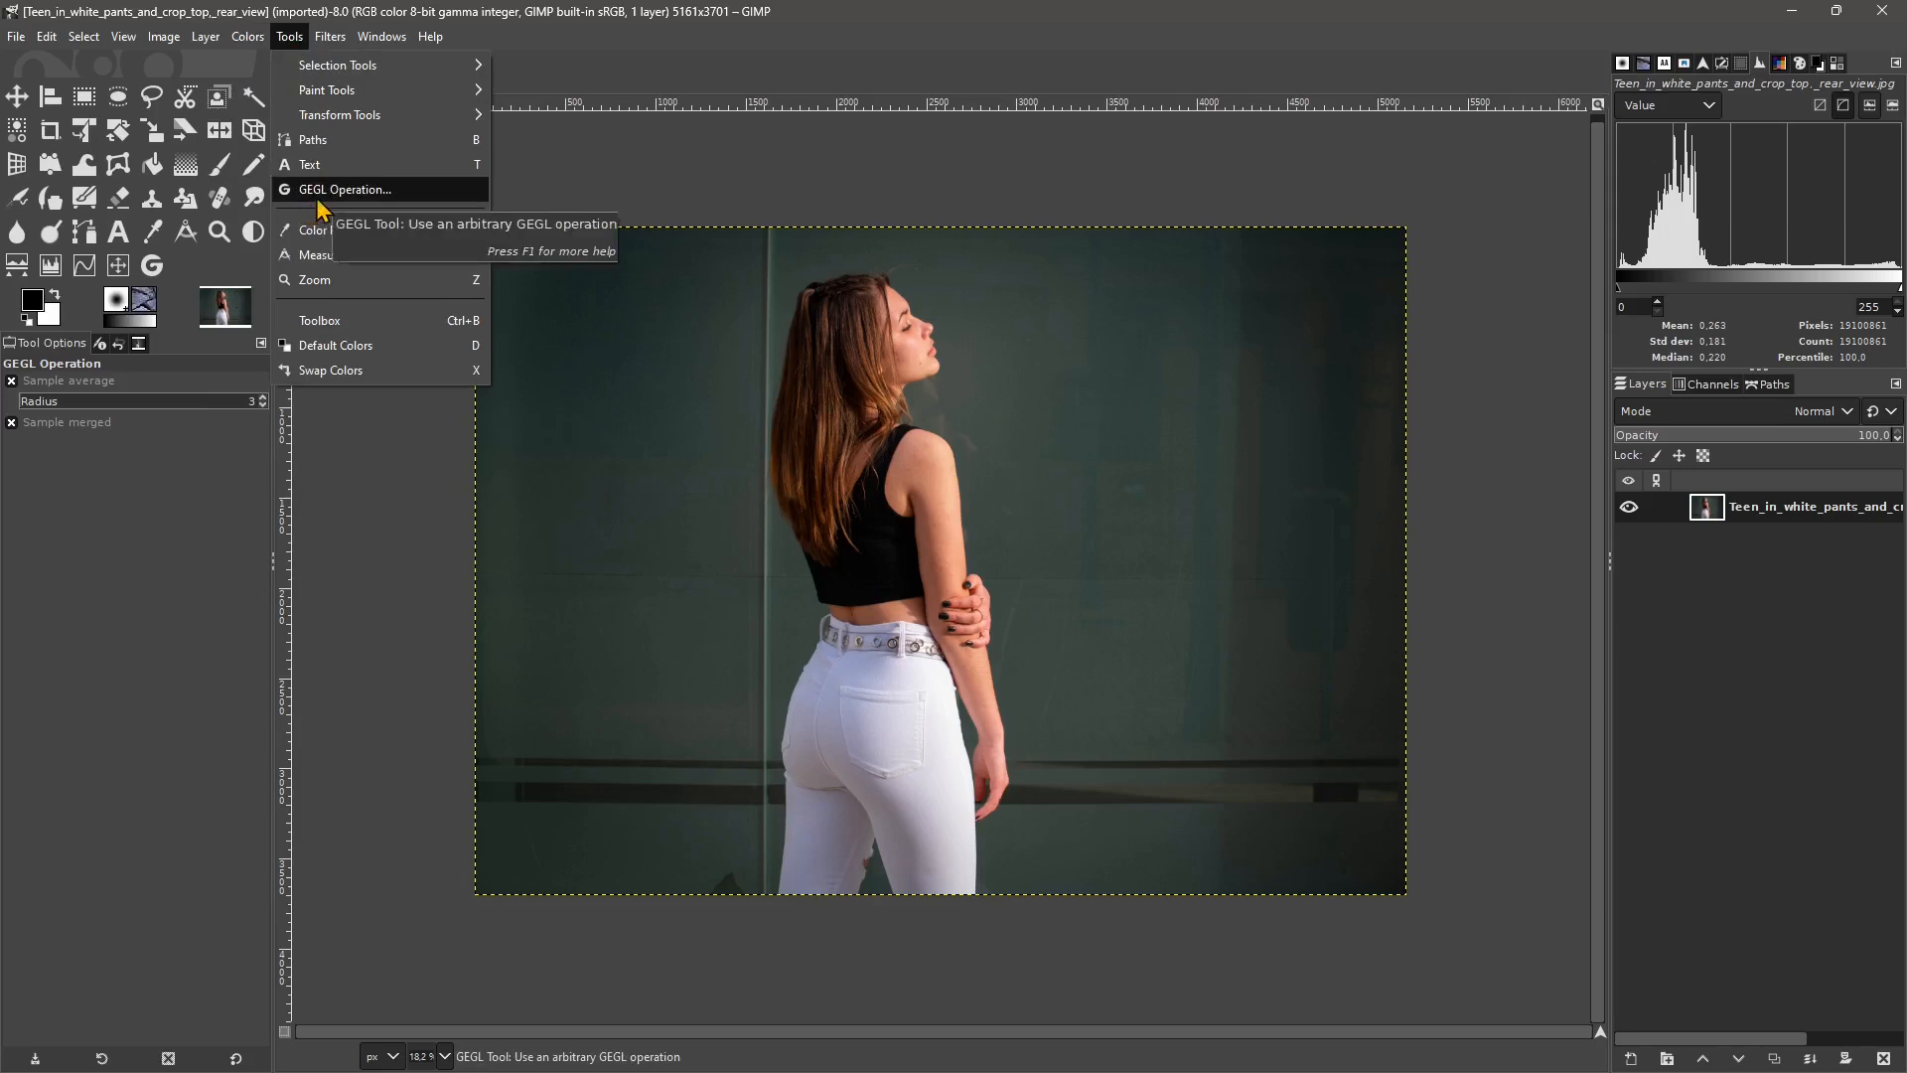
{"action": "left_click", "coordinate": [318, 196]}
{"action": "left_click_drag", "start_coordinate": [462, 410], "coordinate": [250, 252]}
{"action": "left_click", "coordinate": [123, 323]}
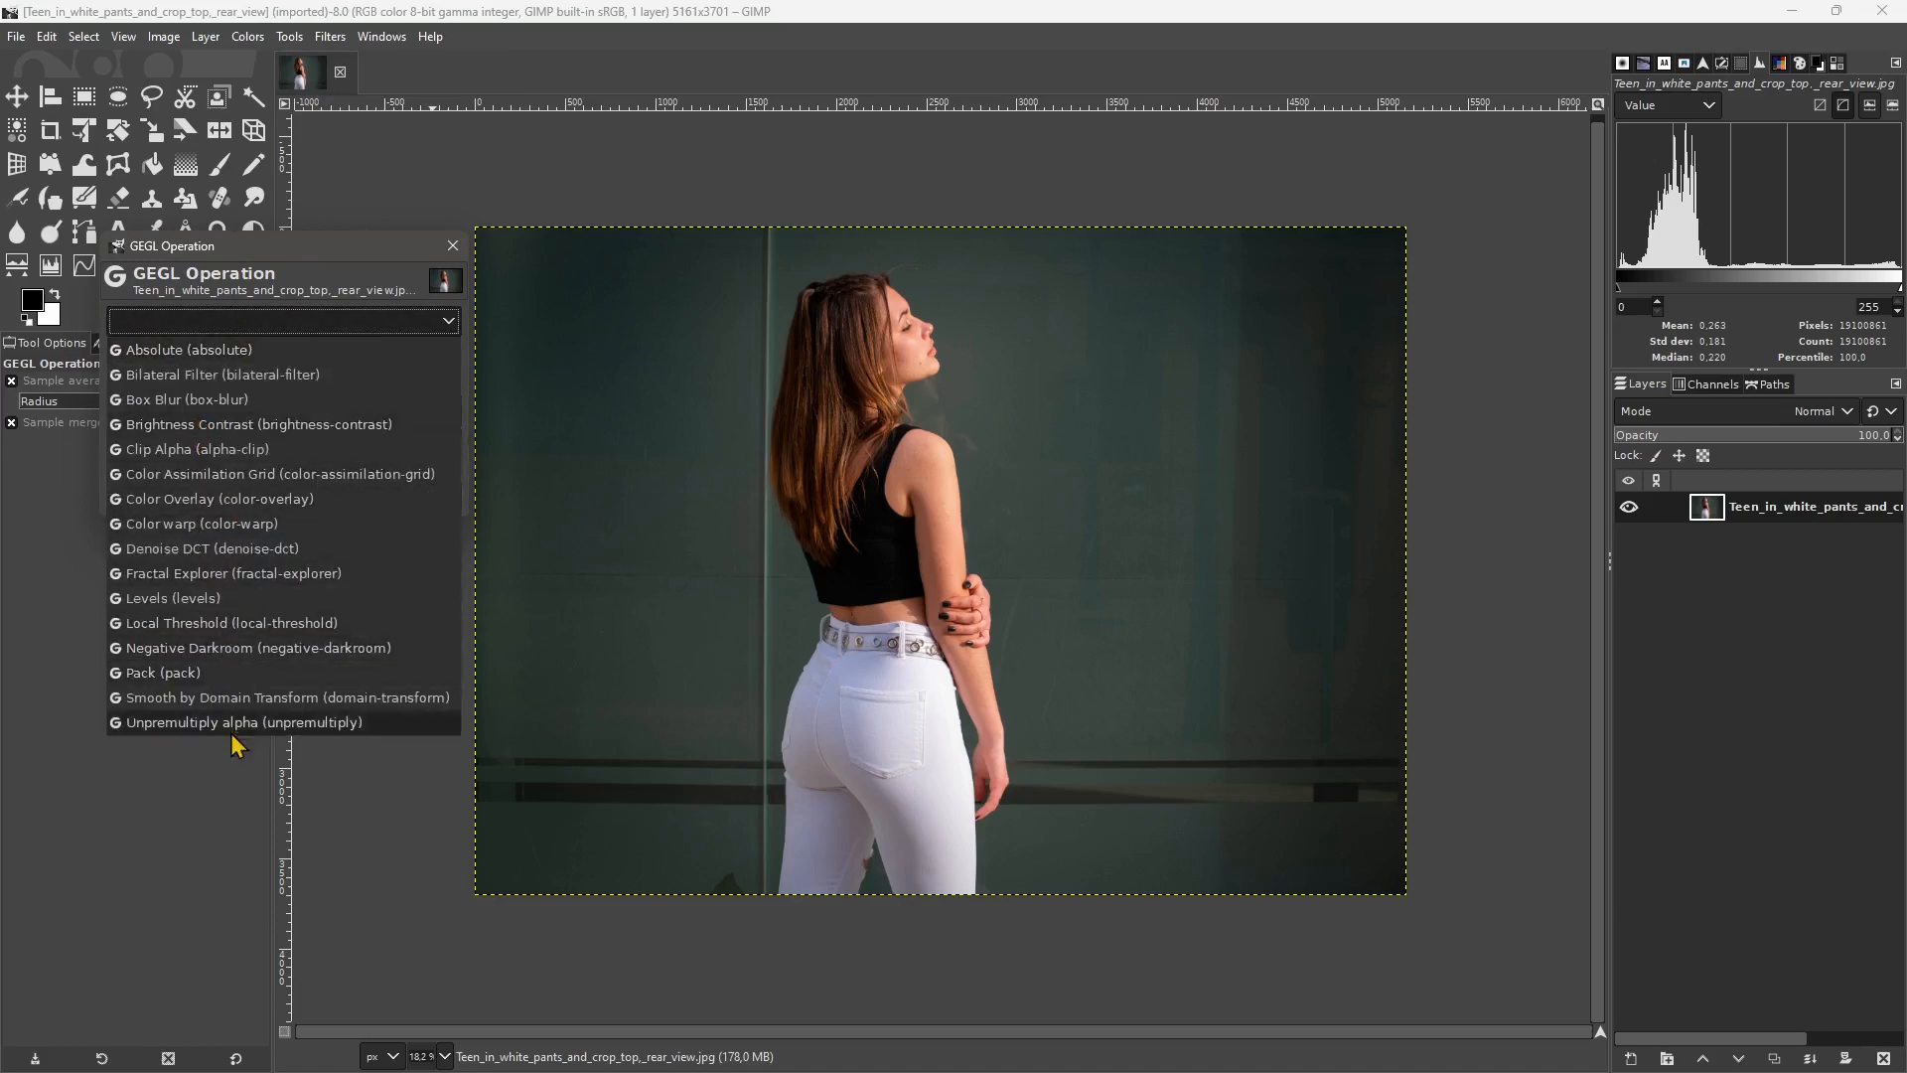
{"action": "key", "text": "Escape"}
Try an Alien Map on the photo with red frequency 1.686, green 3.140 and blue 2.500, and cancel it.
{"action": "left_click", "coordinate": [247, 35]}
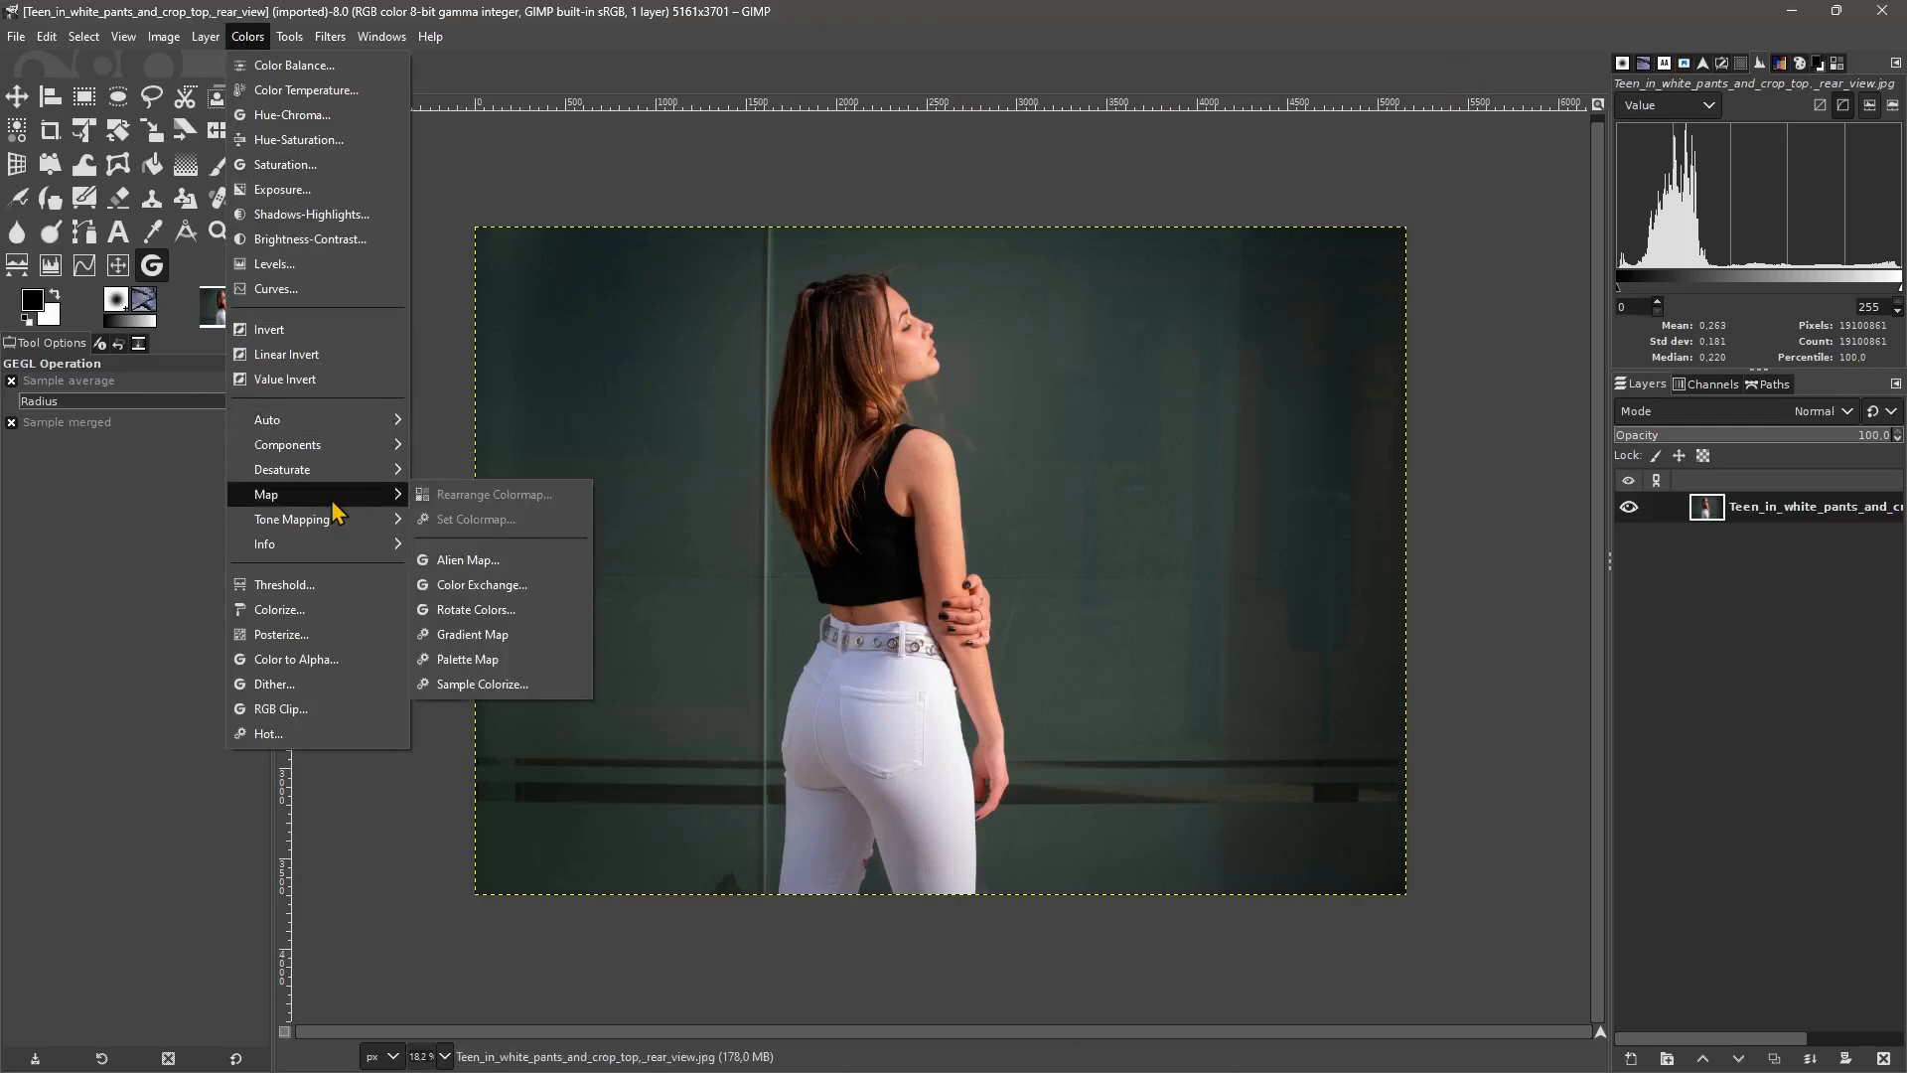
{"action": "mouse_move", "coordinate": [334, 477]}
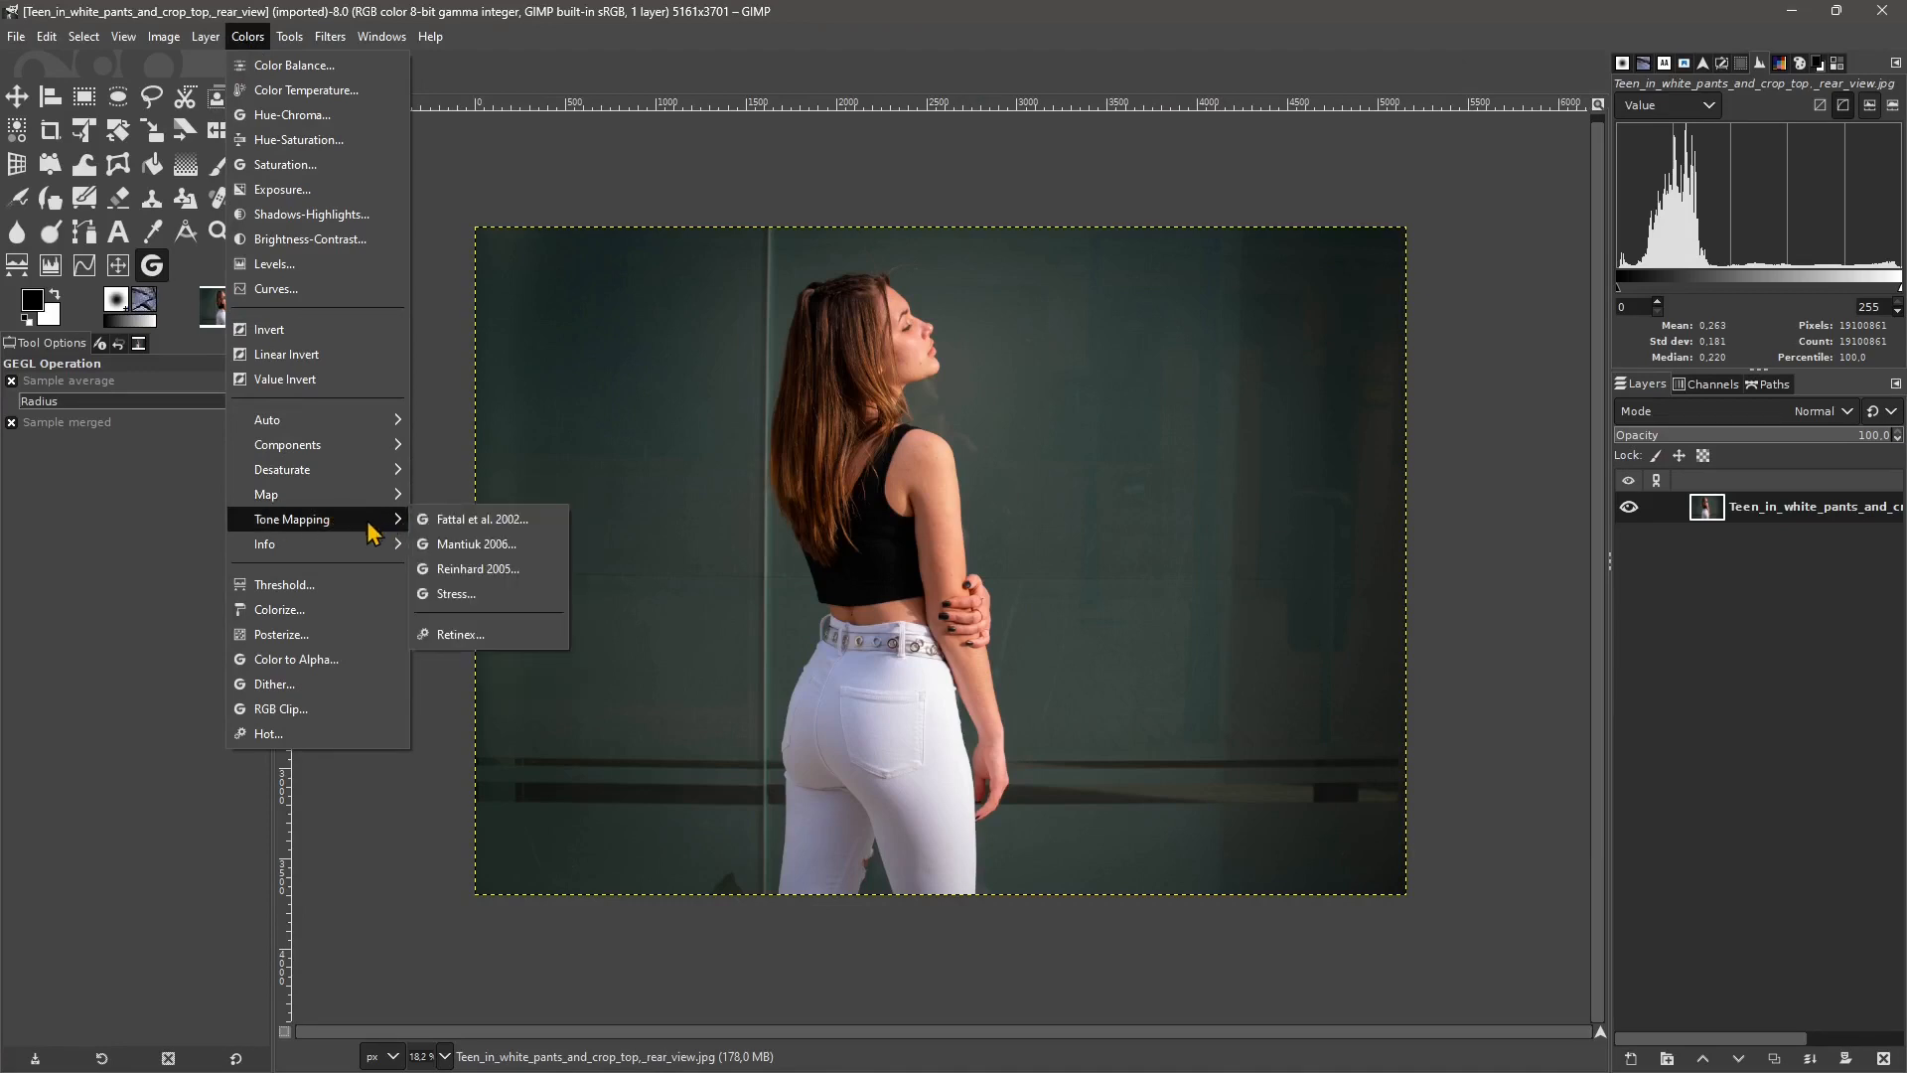
{"action": "left_click", "coordinate": [442, 554]}
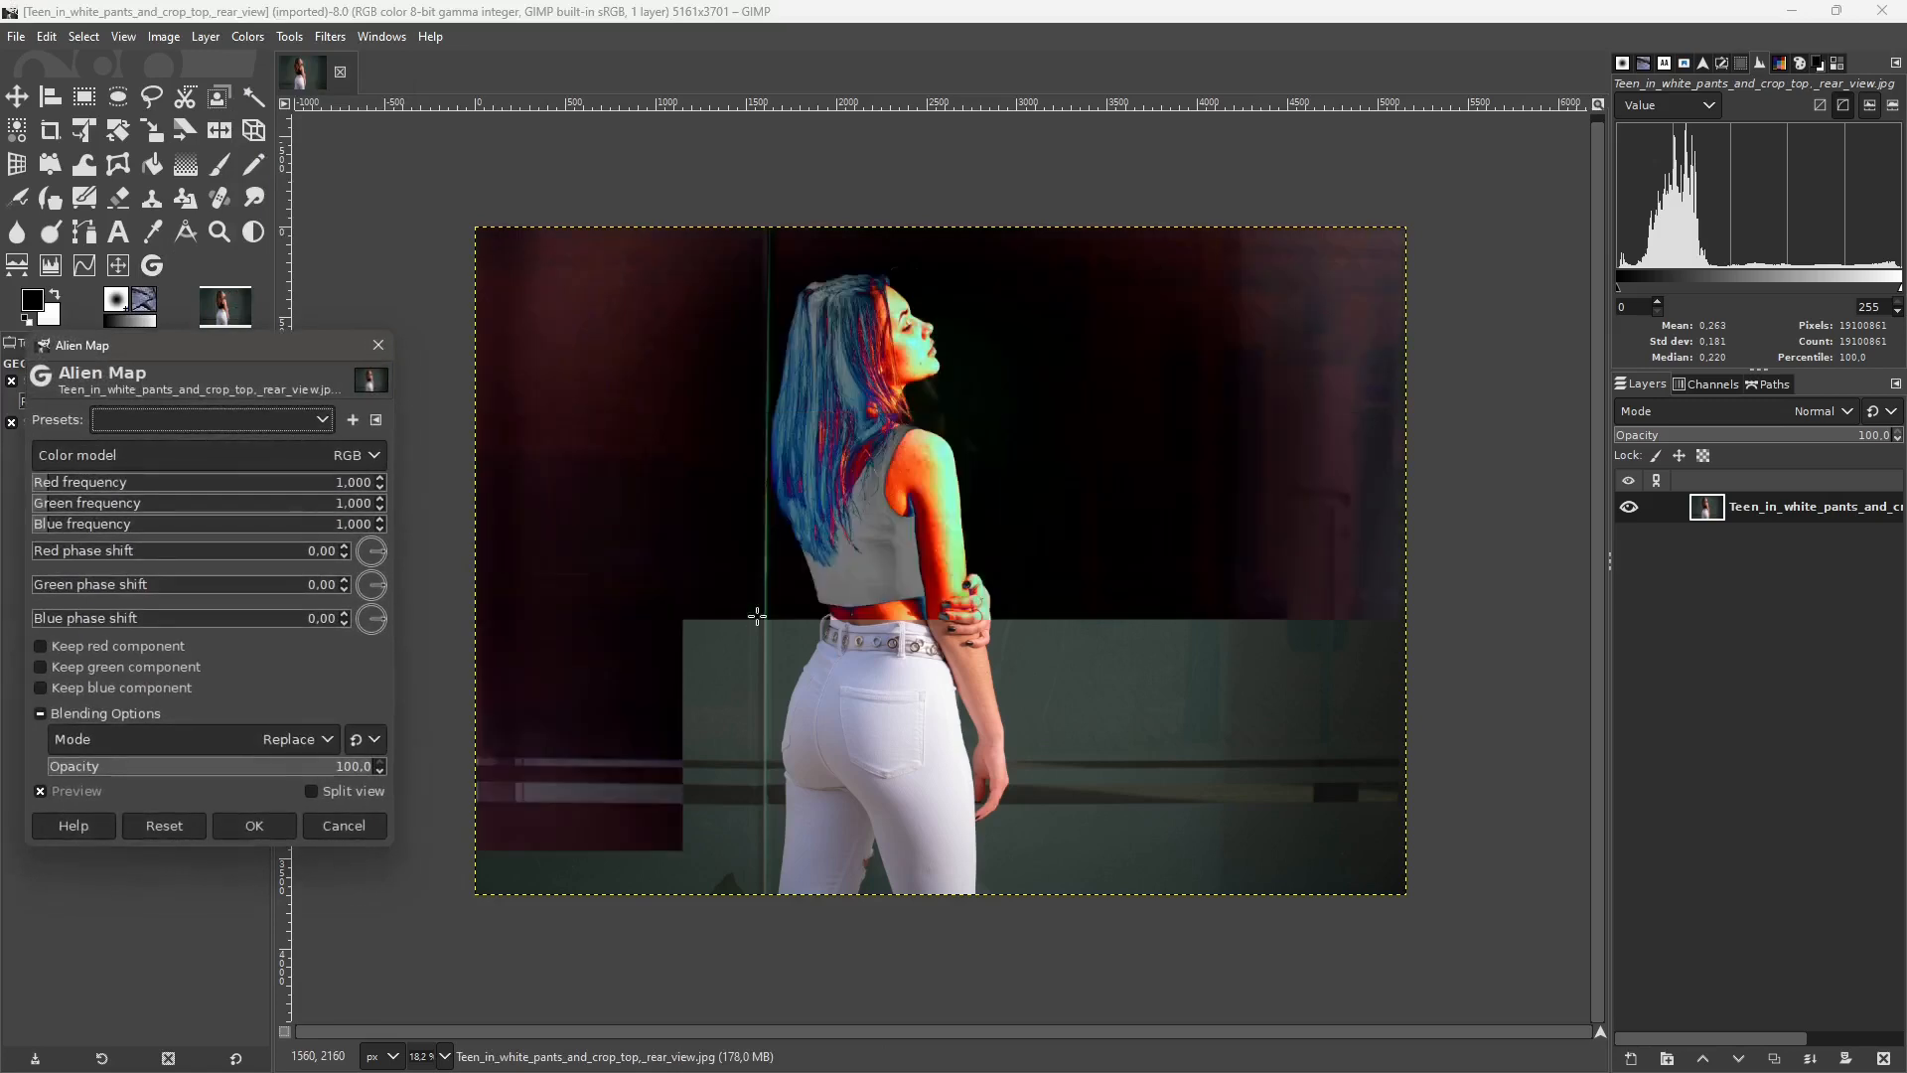
{"action": "left_click", "coordinate": [153, 485]}
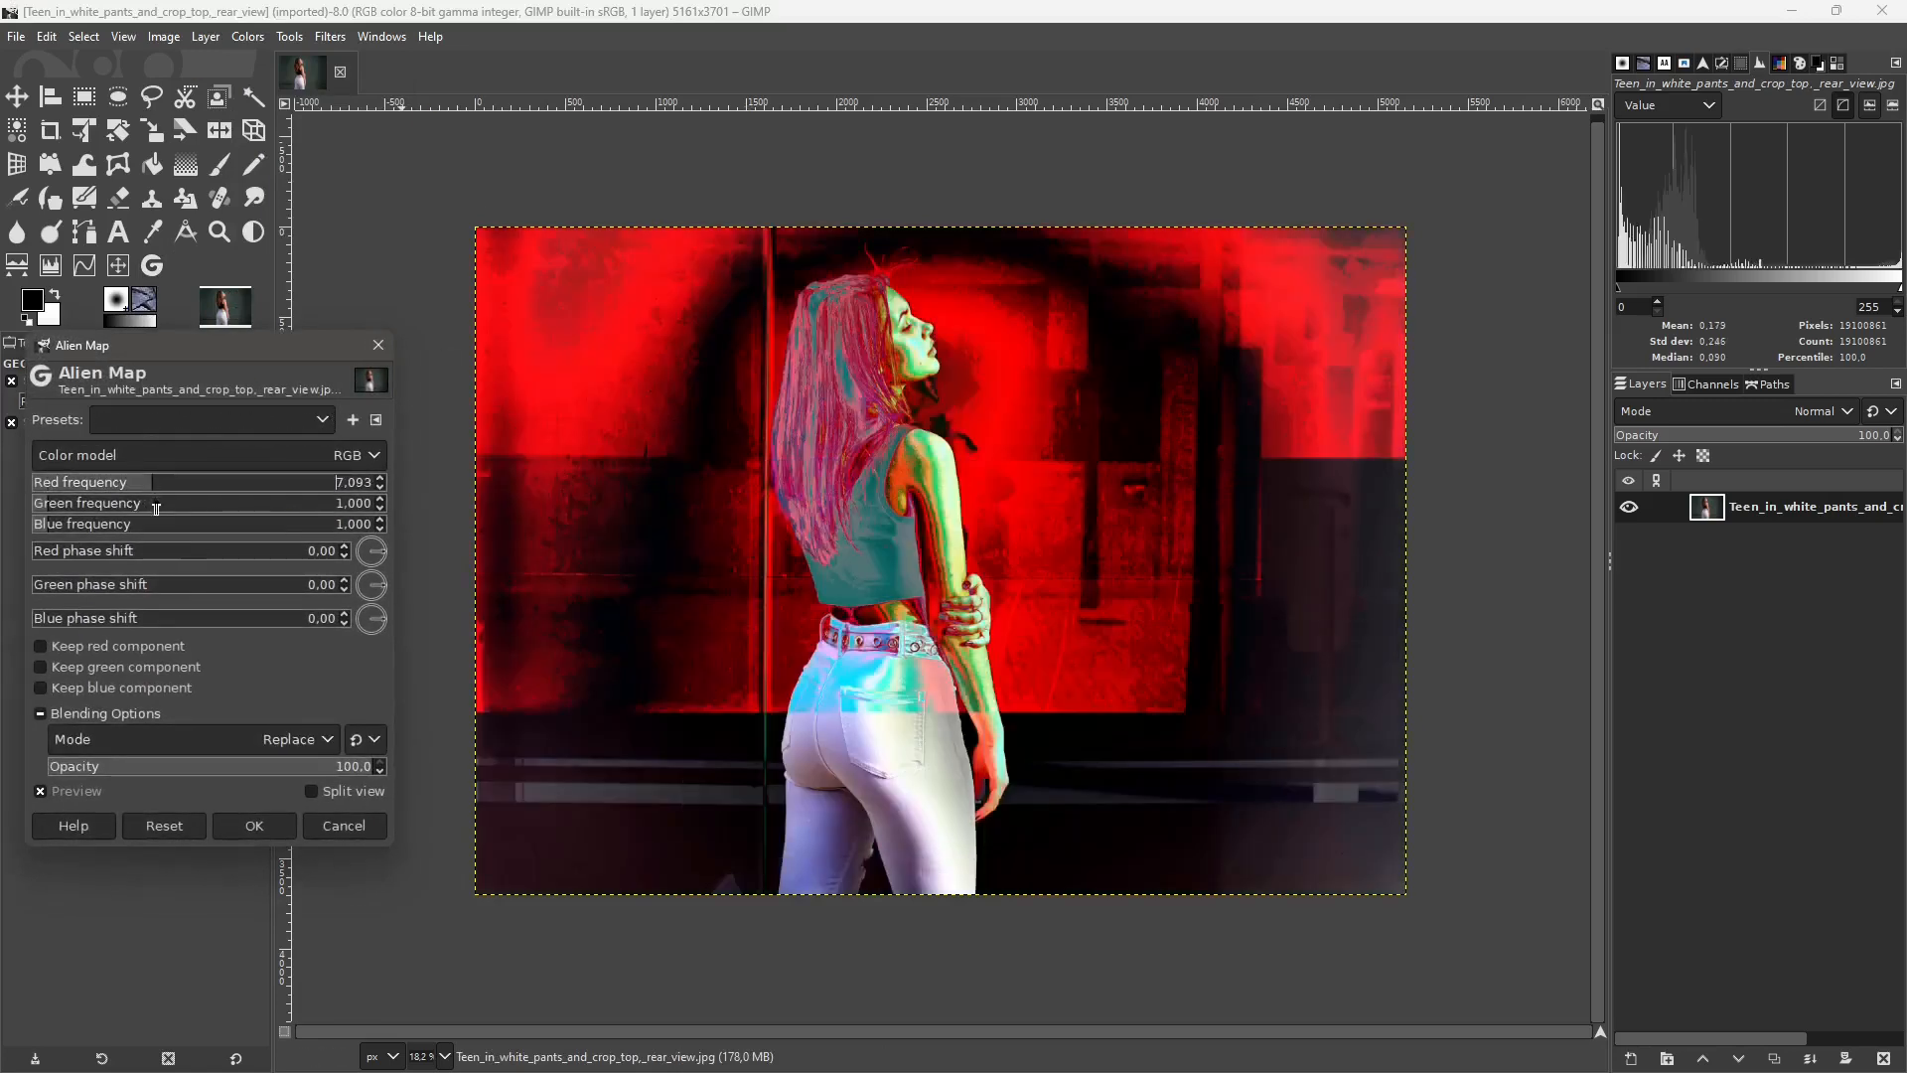
{"action": "left_click", "coordinate": [159, 503]}
{"action": "left_click", "coordinate": [82, 524]}
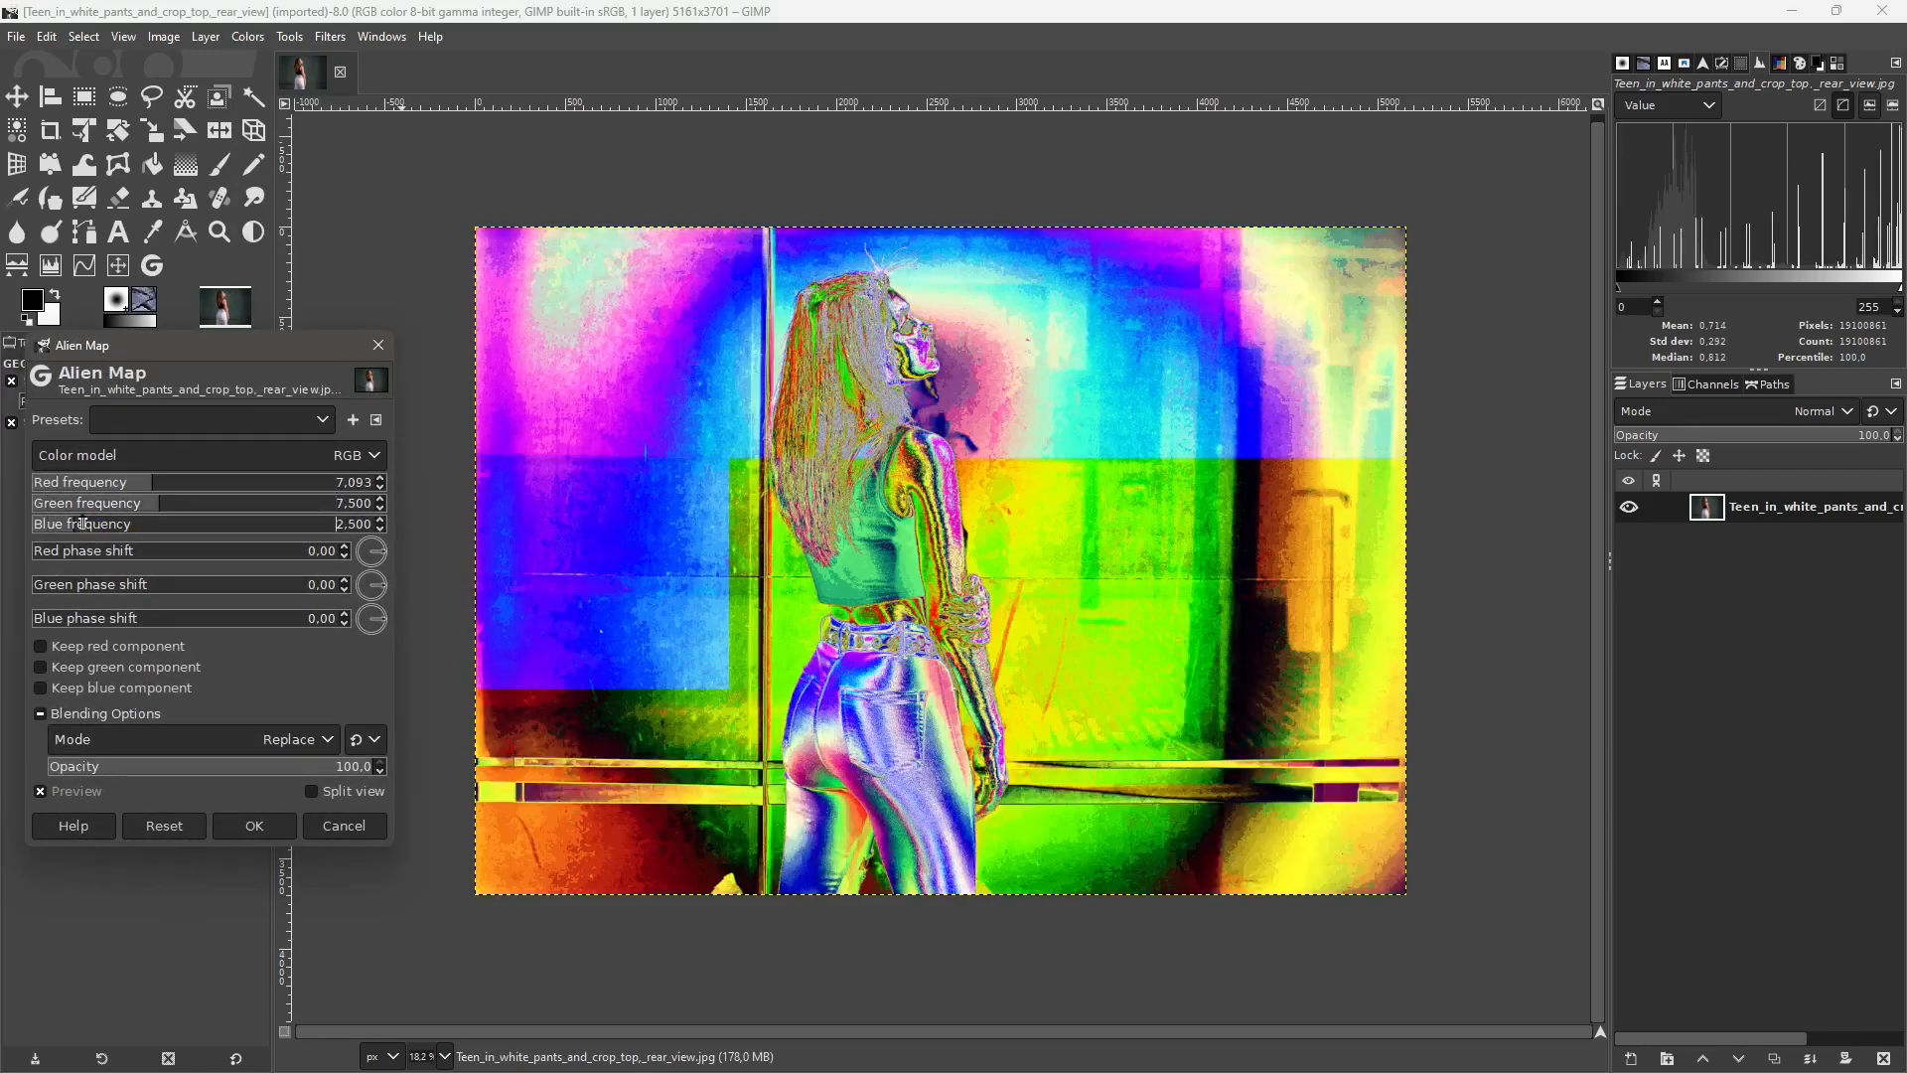
{"action": "left_click", "coordinate": [86, 505]}
{"action": "left_click", "coordinate": [61, 484]}
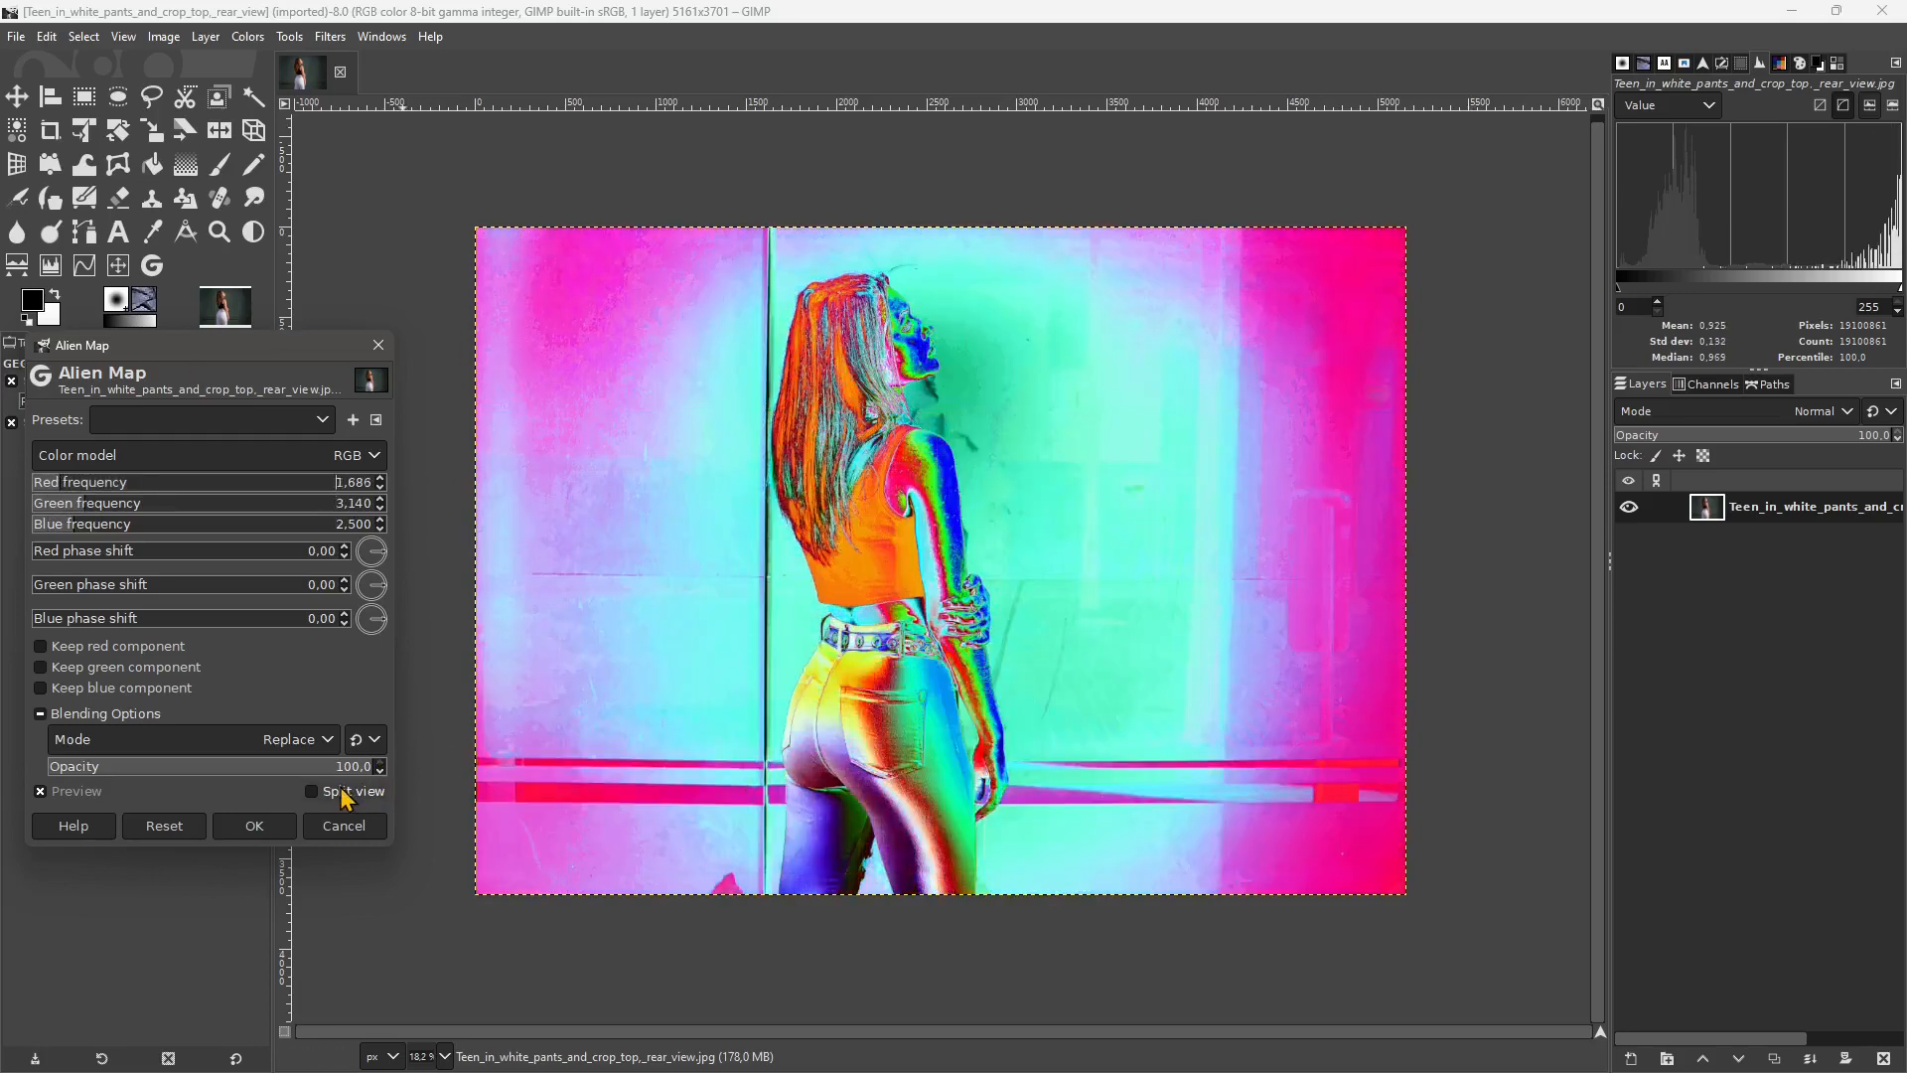
{"action": "left_click", "coordinate": [331, 832]}
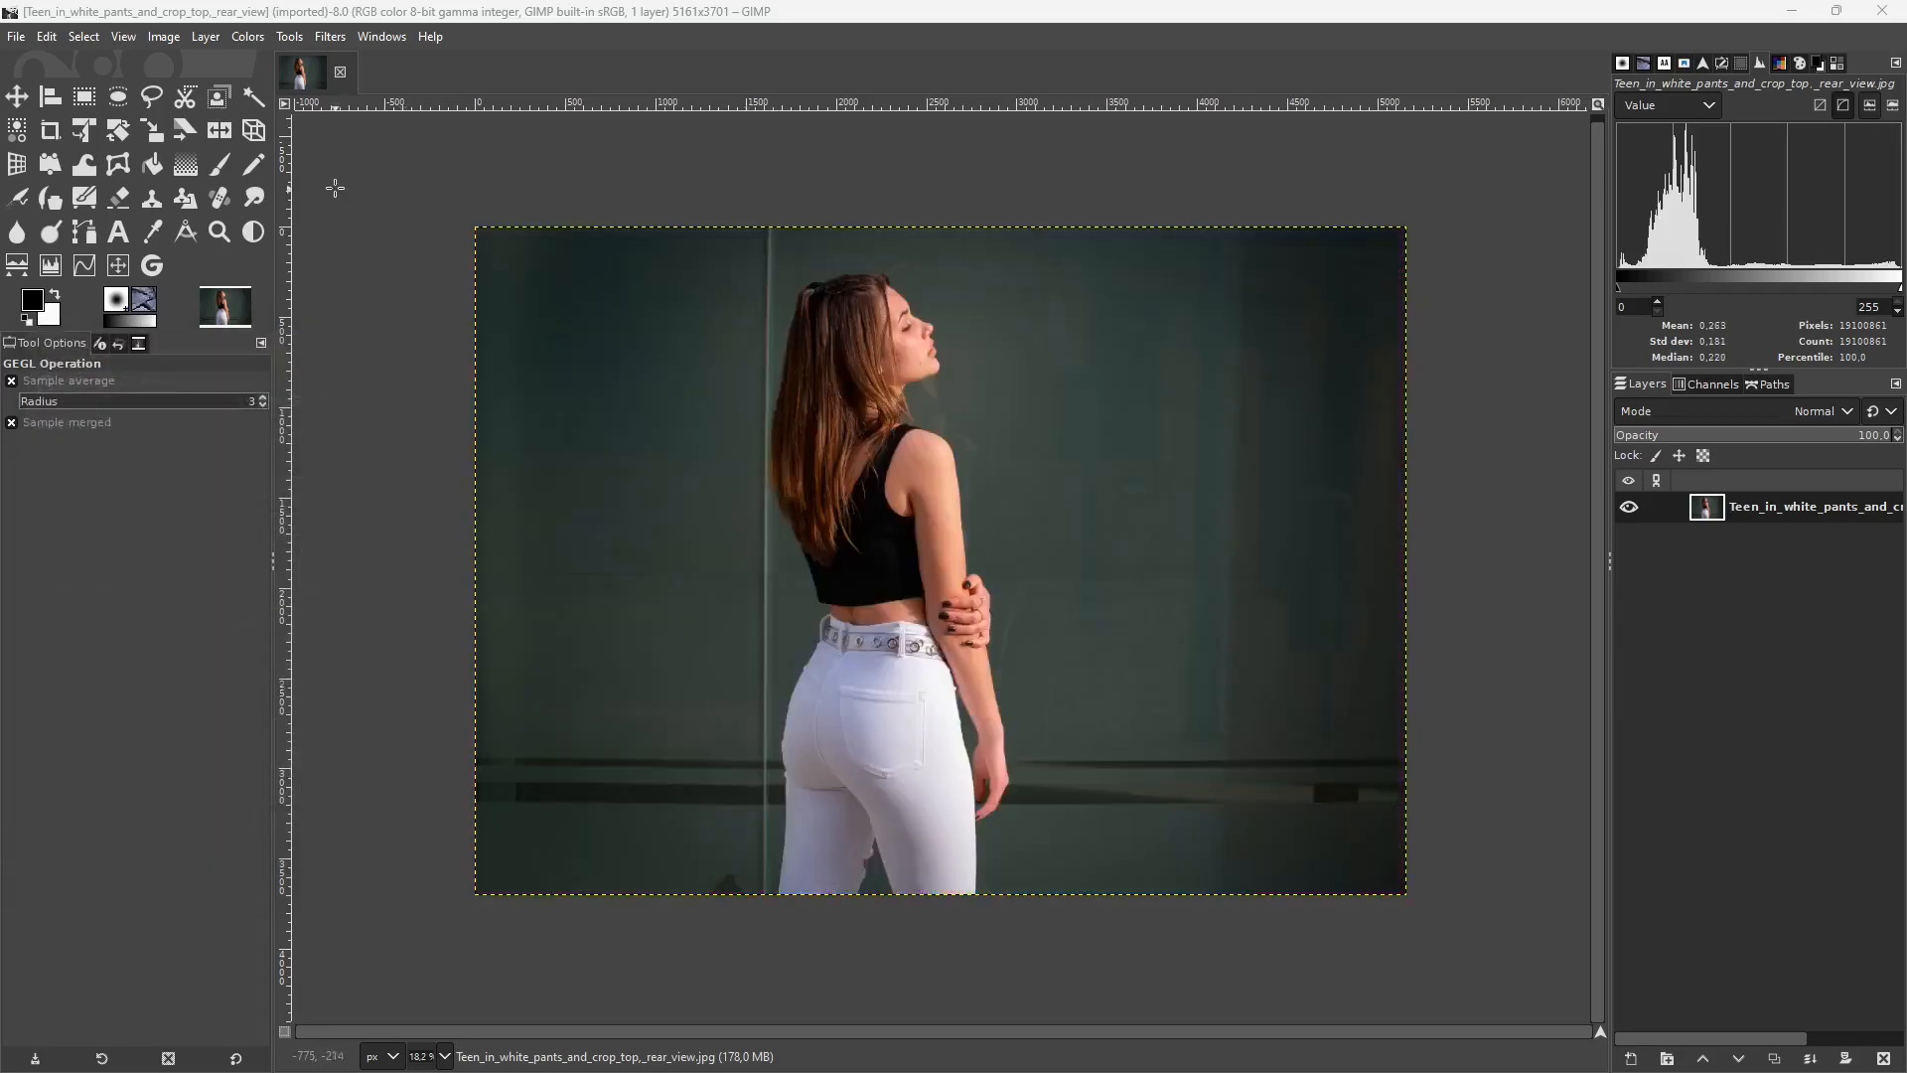
Try a GEGL Box Blur with a radius of 115 on the full-size photo and cancel it.
{"action": "left_click", "coordinate": [288, 38]}
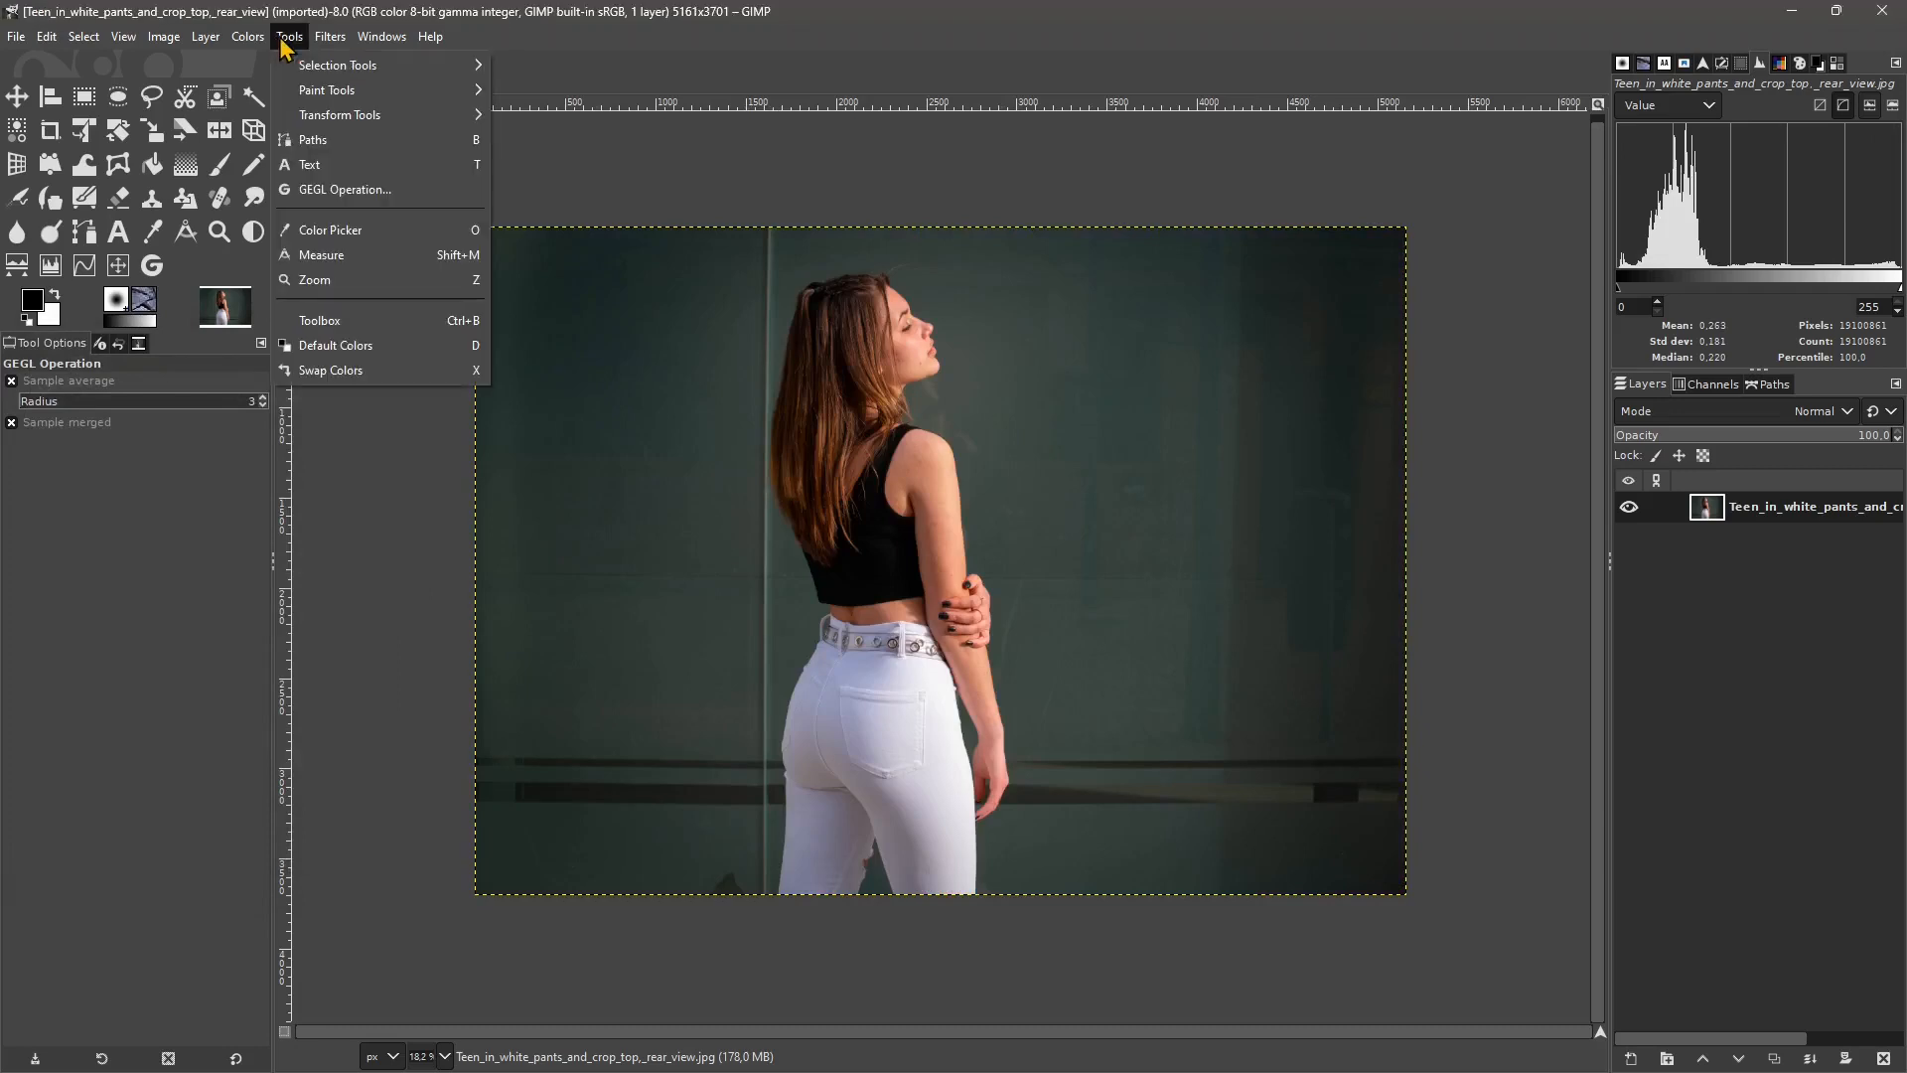
{"action": "mouse_move", "coordinate": [256, 43]}
{"action": "mouse_move", "coordinate": [333, 68]}
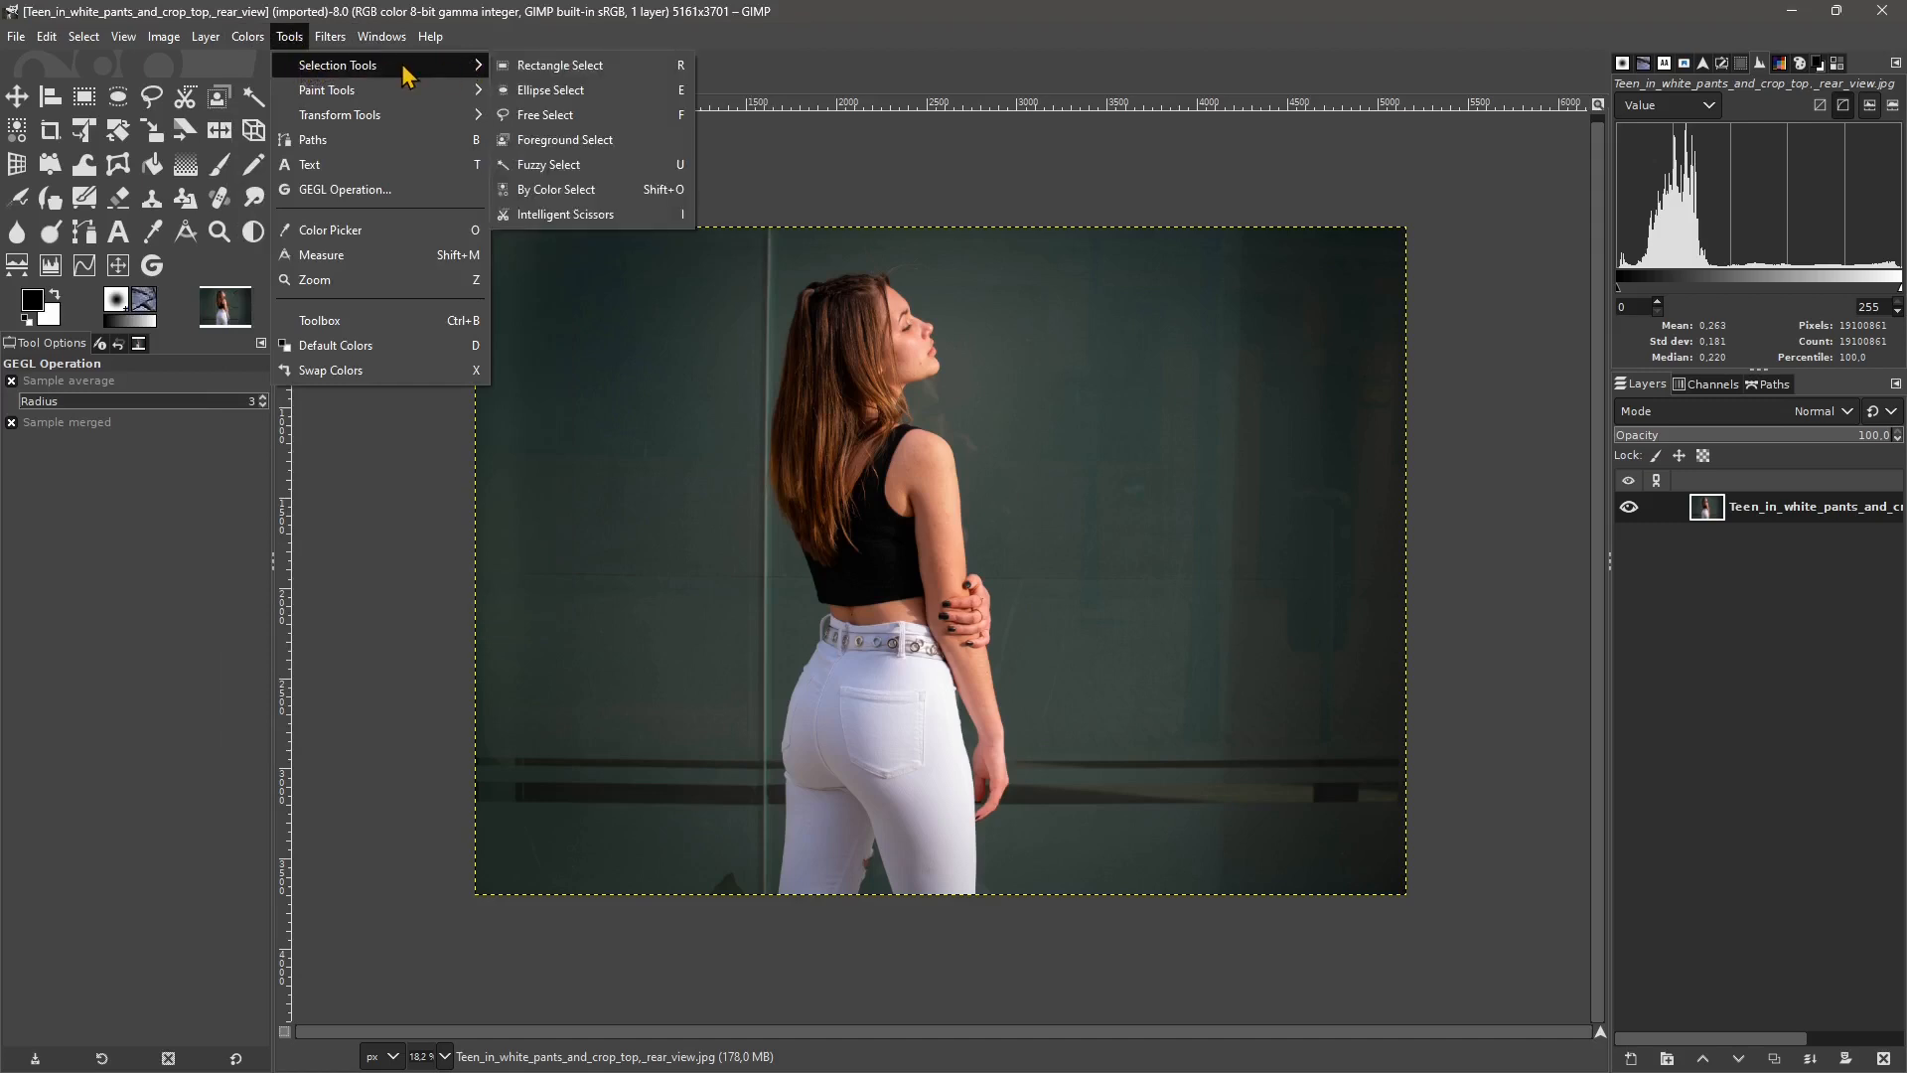
{"action": "mouse_move", "coordinate": [403, 127]}
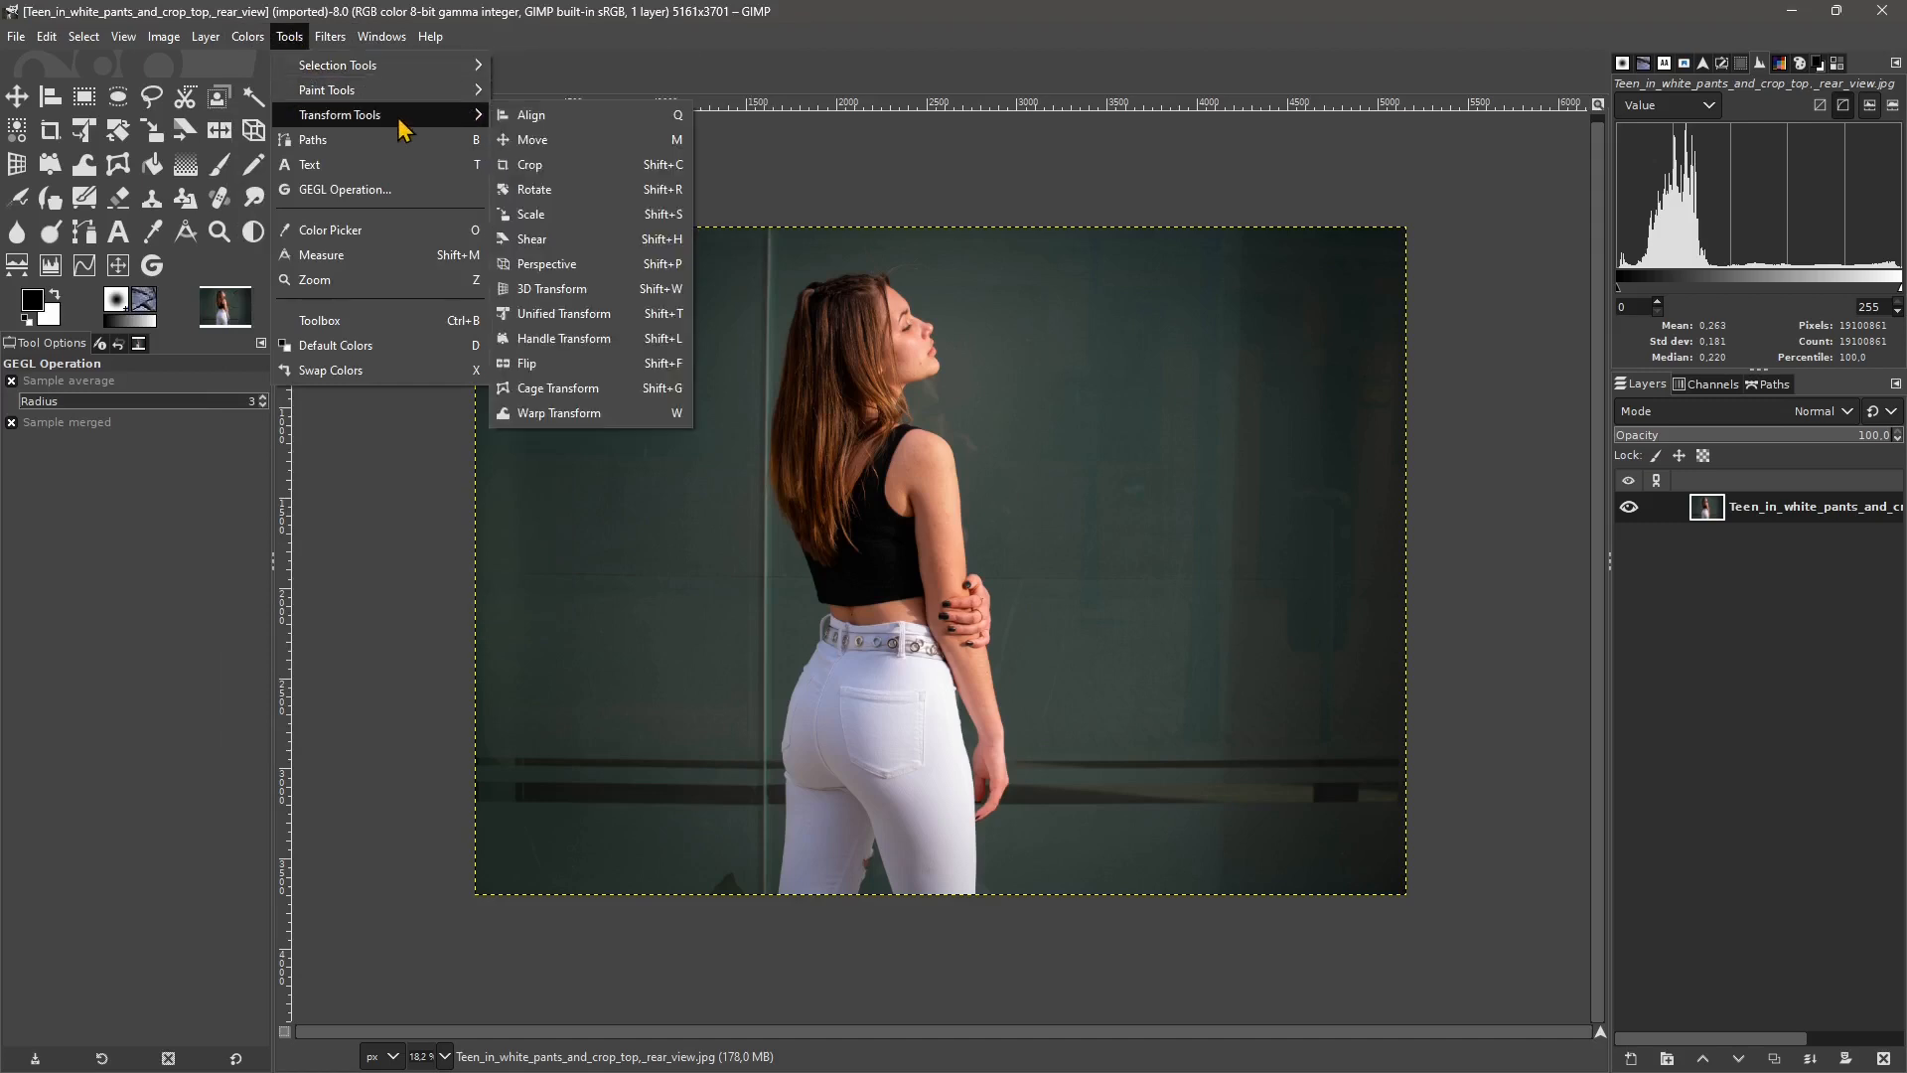
{"action": "mouse_move", "coordinate": [342, 99]}
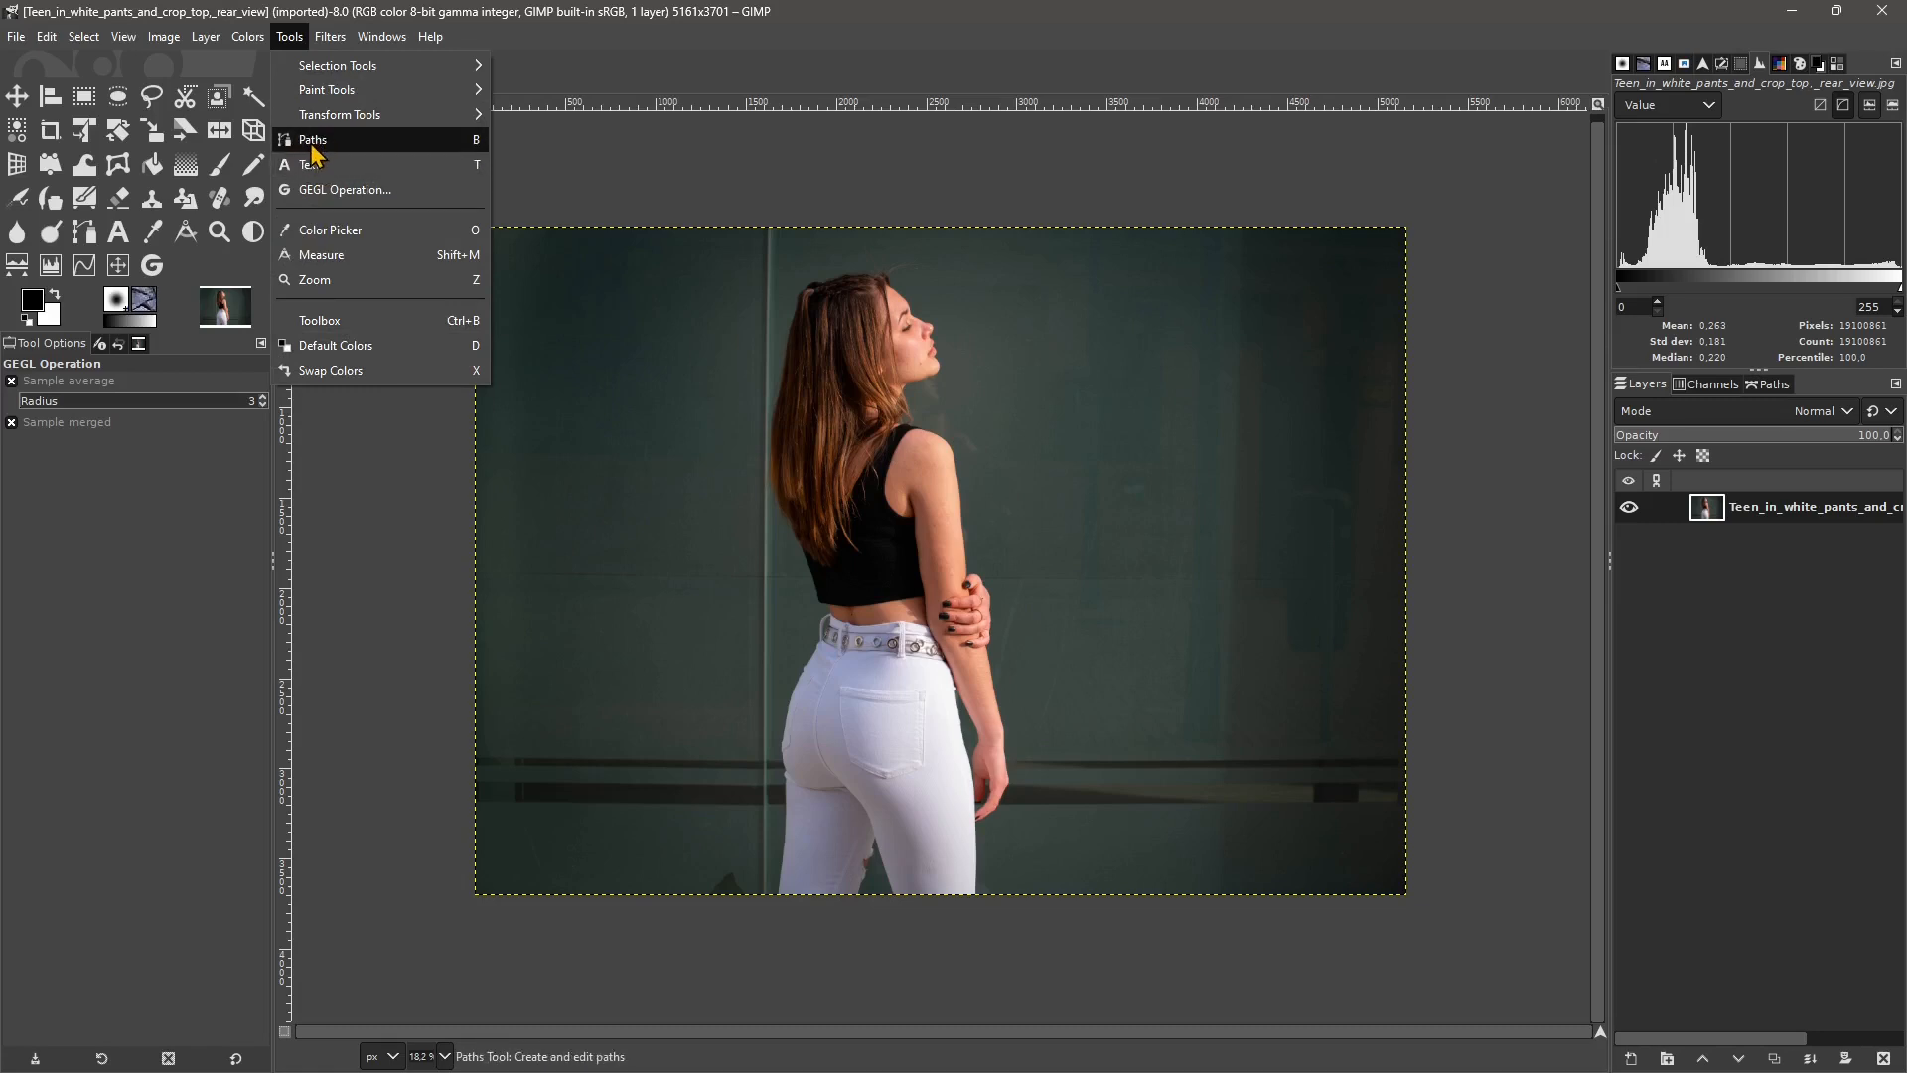
{"action": "left_click", "coordinate": [320, 199]}
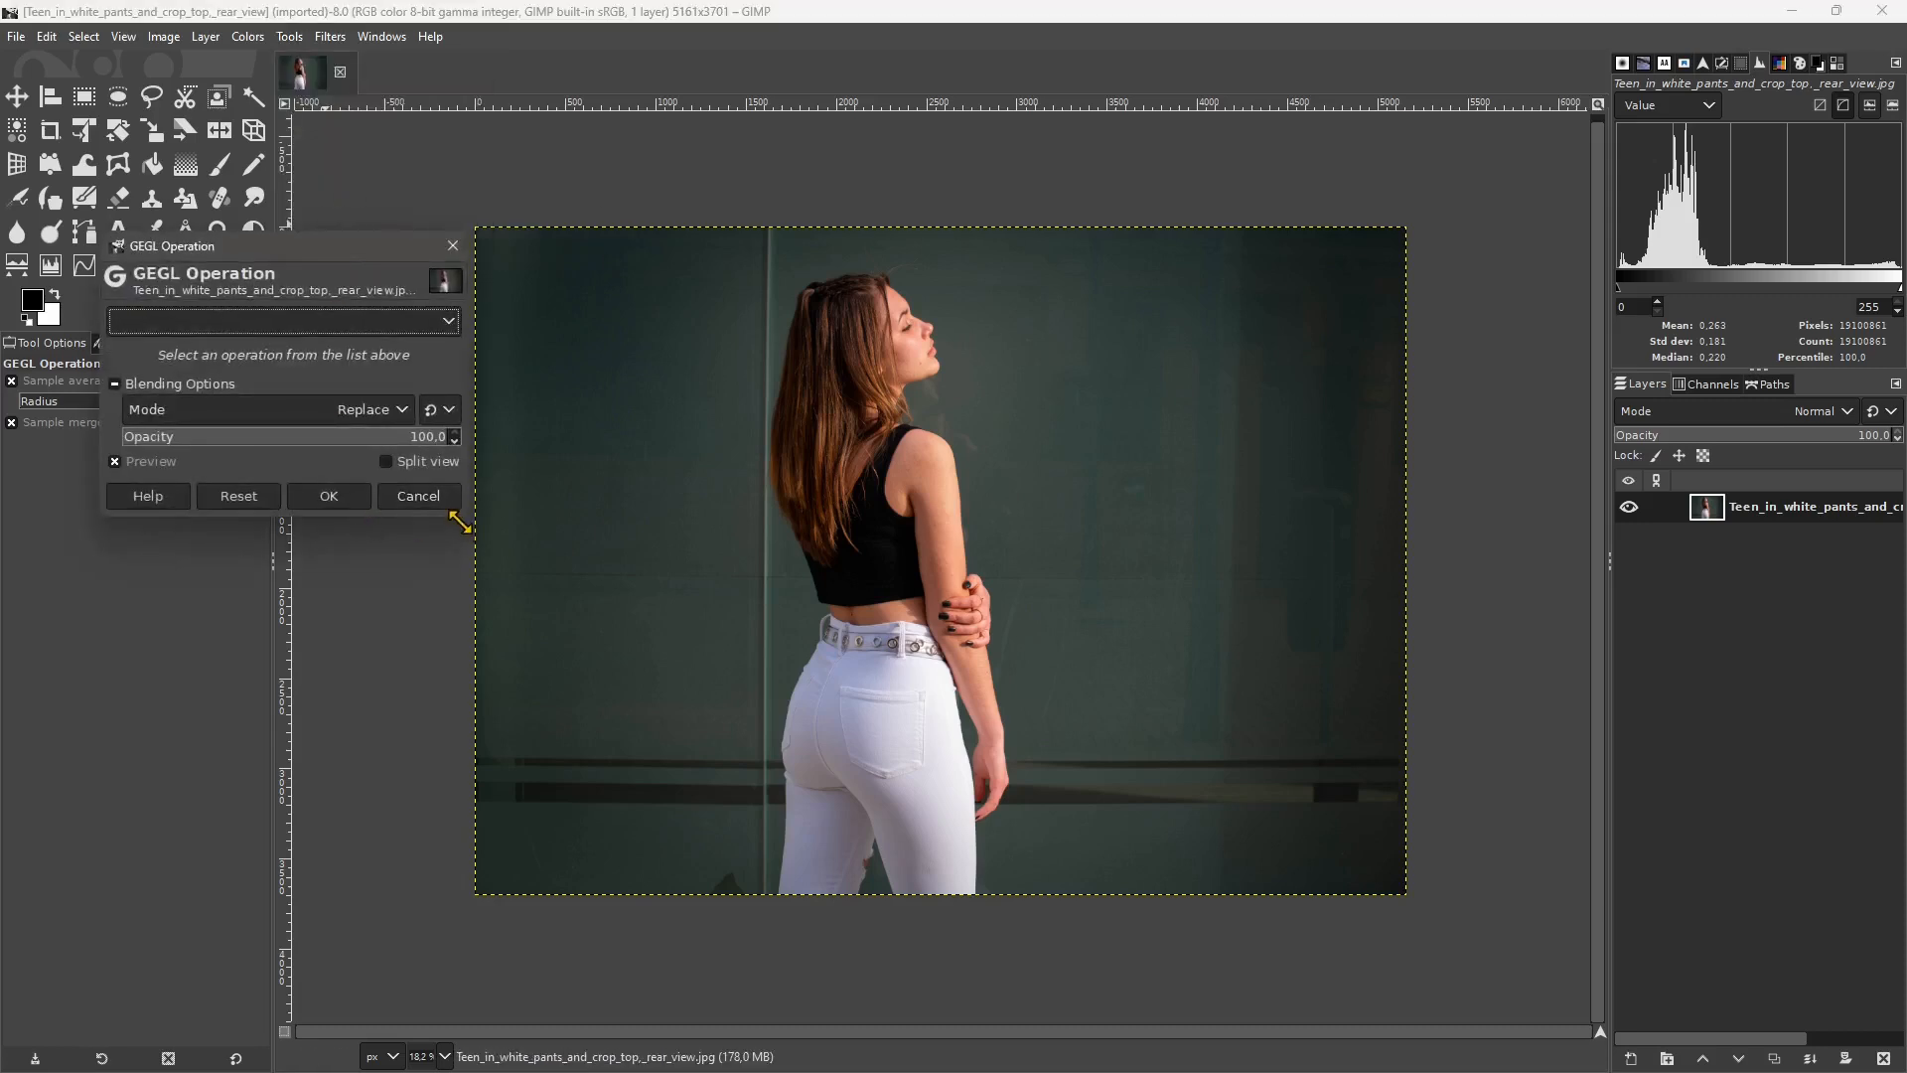
{"action": "left_click_drag", "start_coordinate": [460, 523], "coordinate": [464, 645]}
{"action": "left_click", "coordinate": [444, 329]}
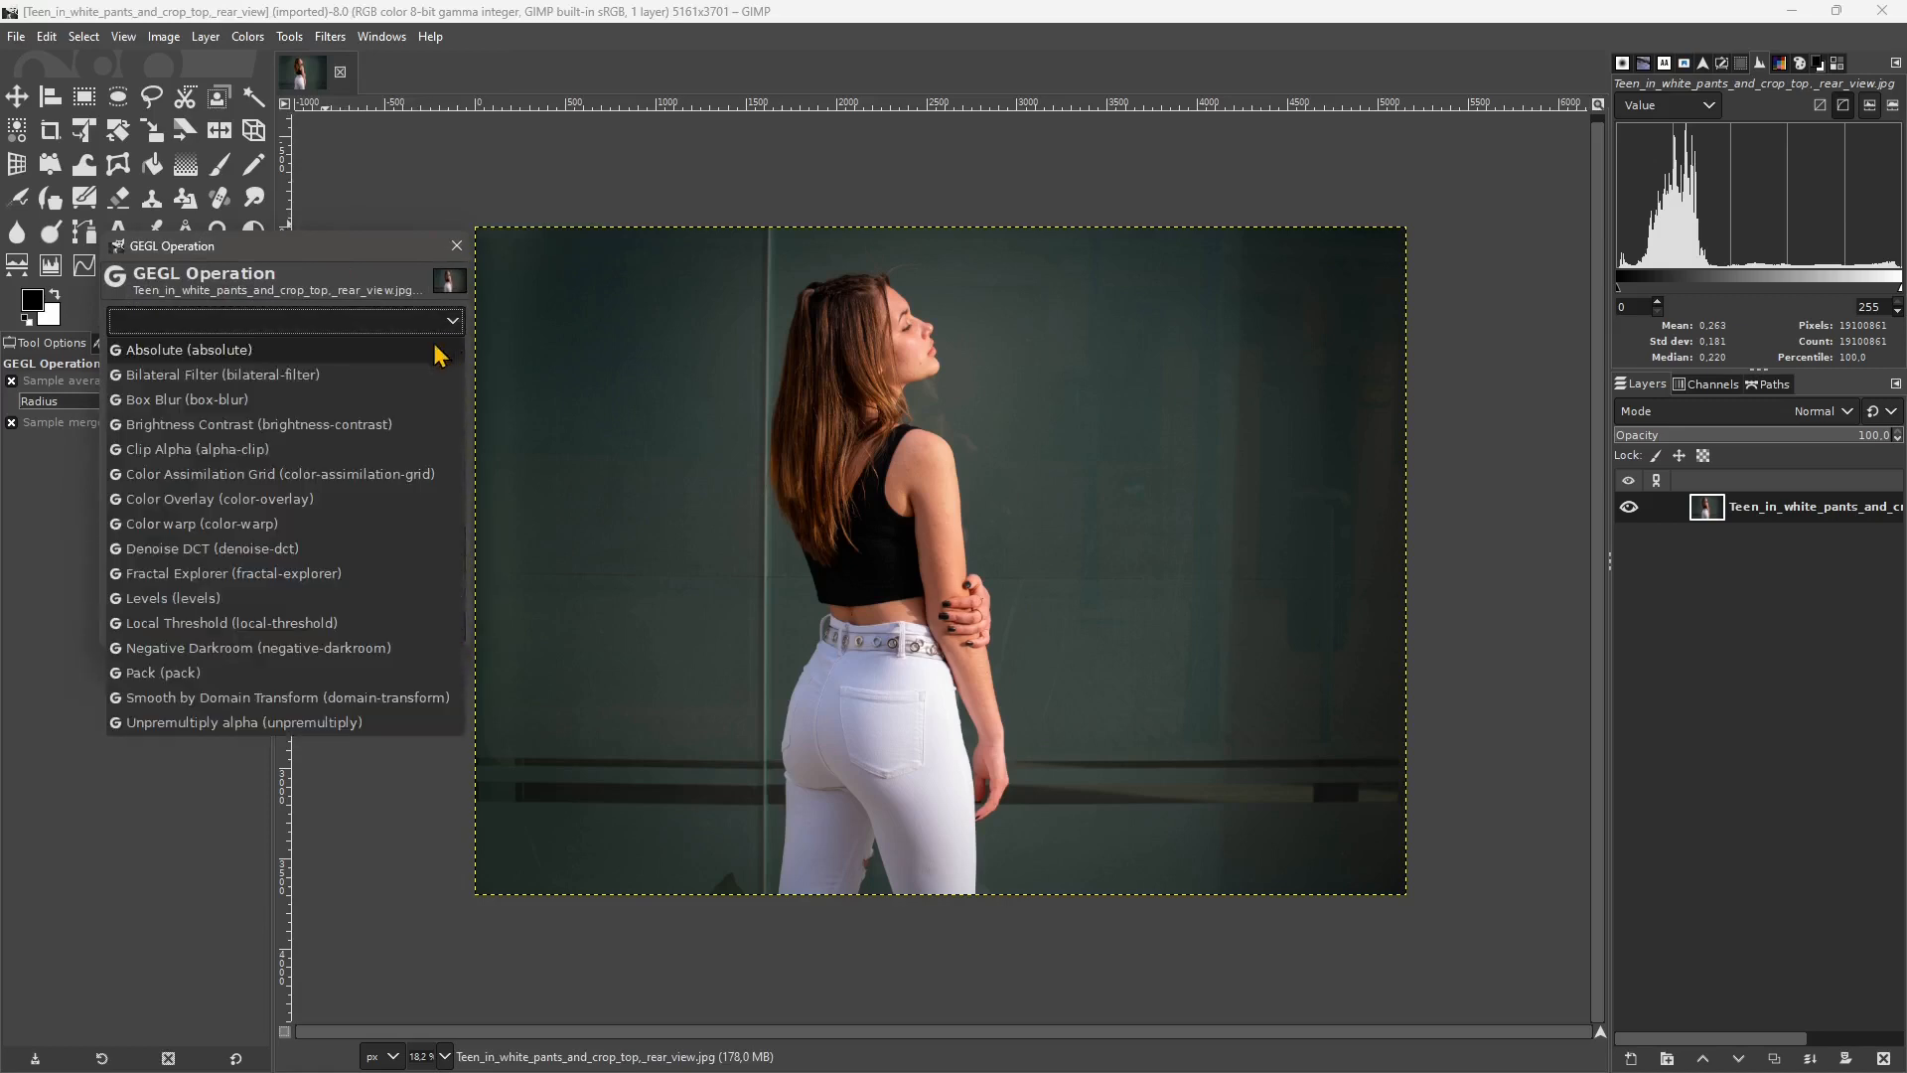
{"action": "left_click", "coordinate": [184, 402]}
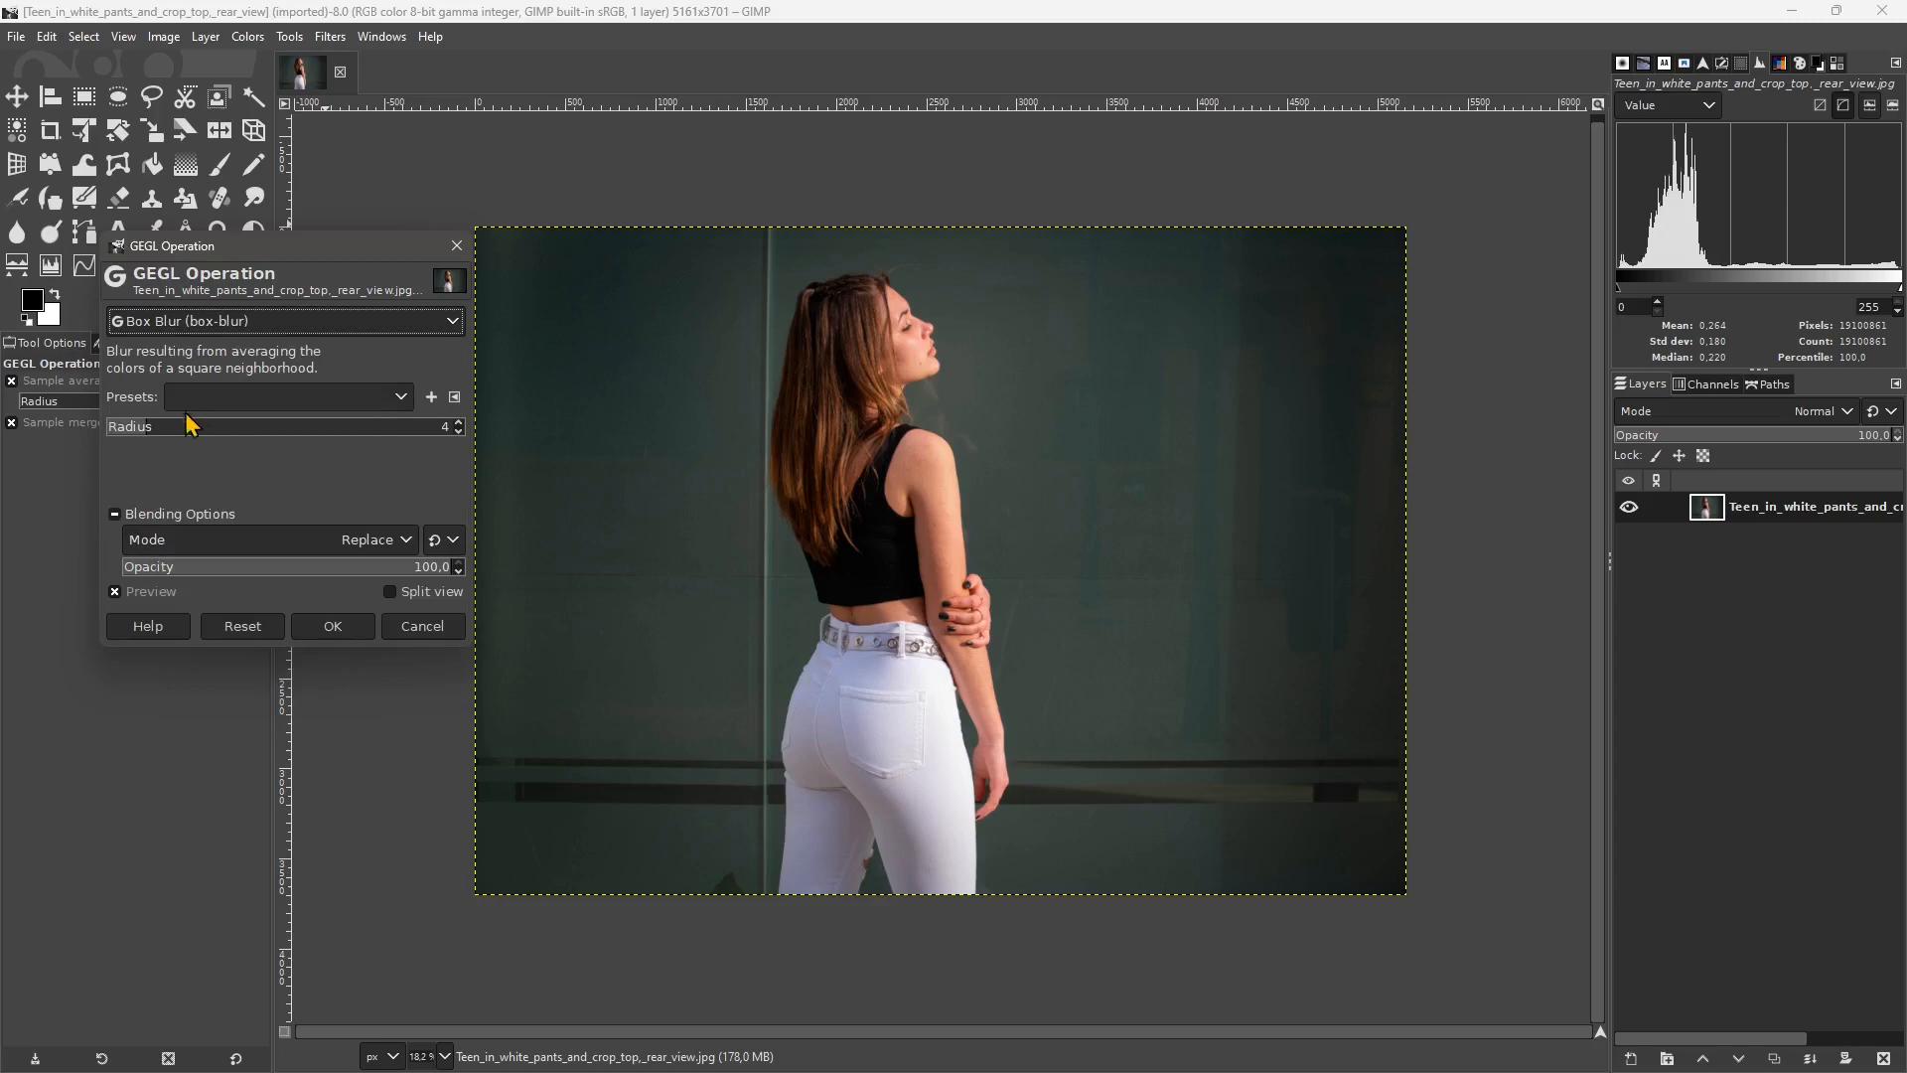
{"action": "left_click_drag", "start_coordinate": [154, 434], "coordinate": [422, 467]}
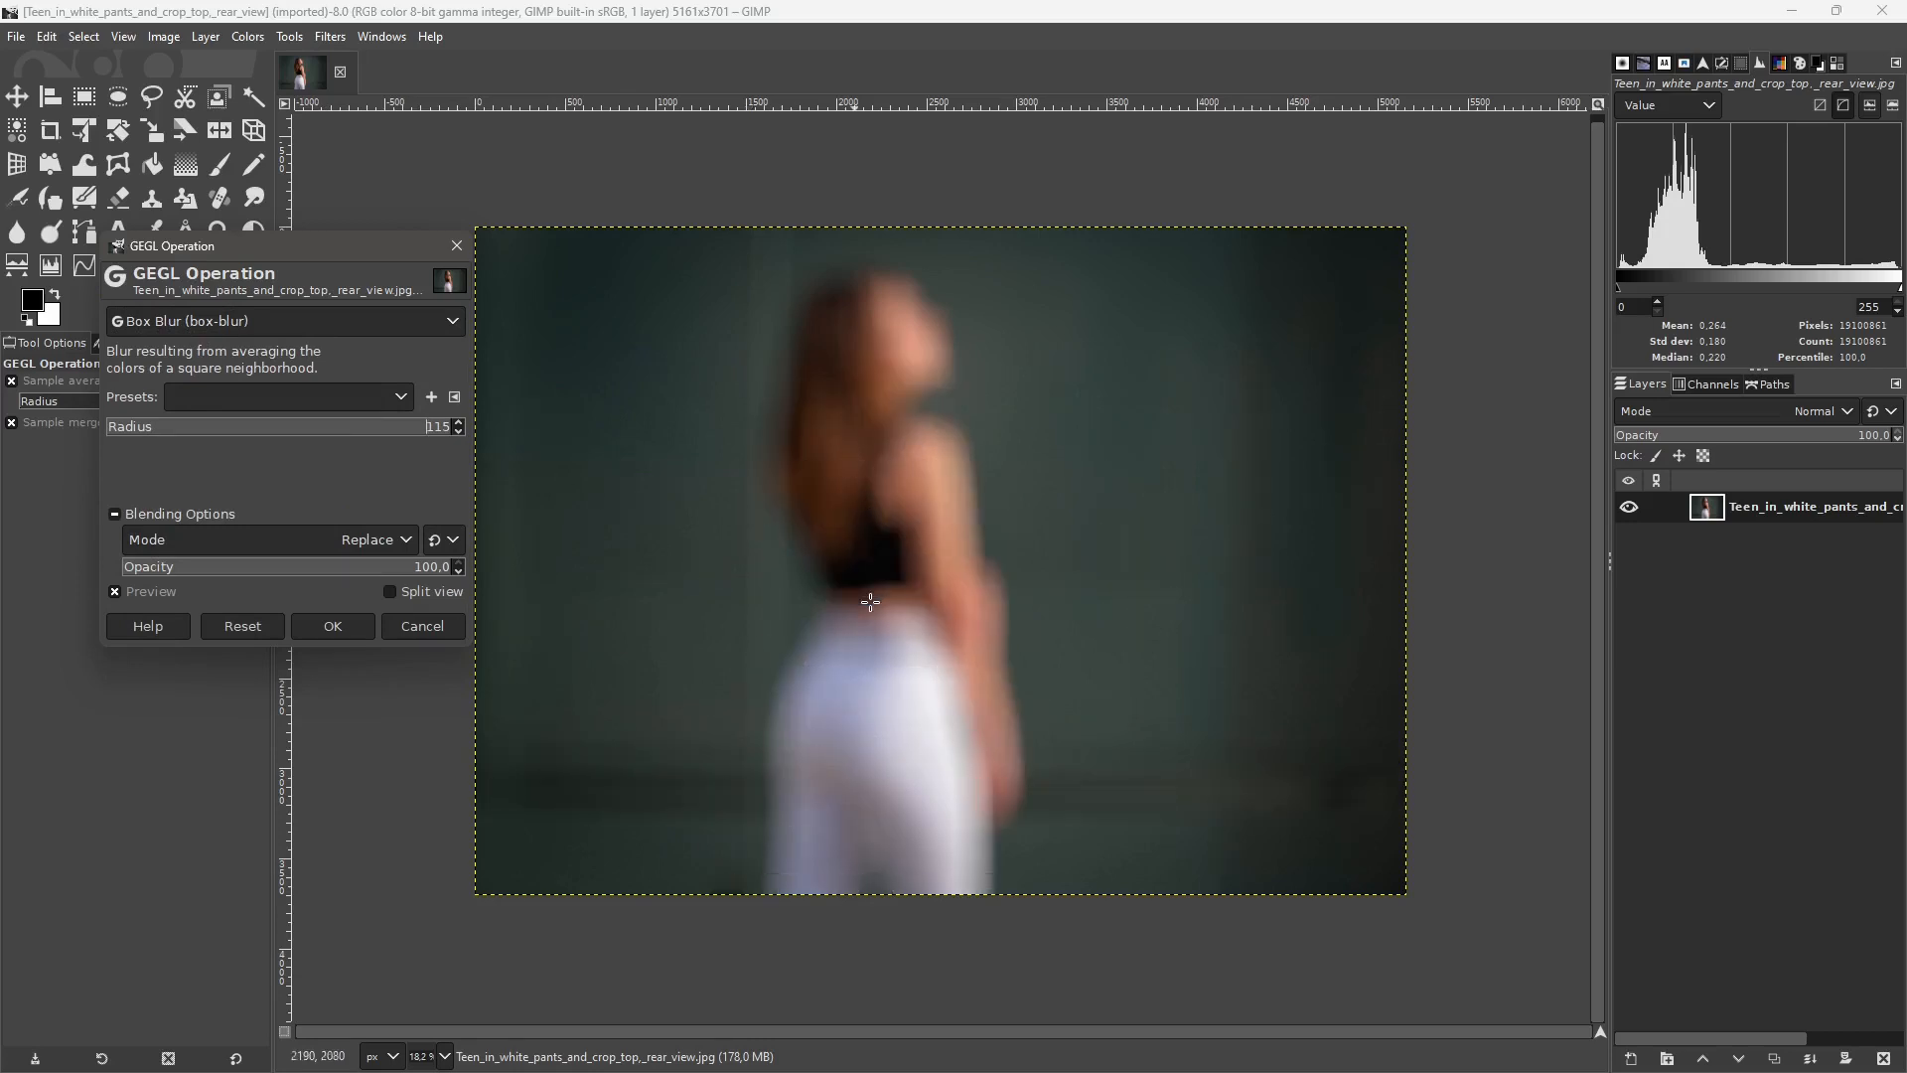
{"action": "left_click", "coordinate": [456, 245]}
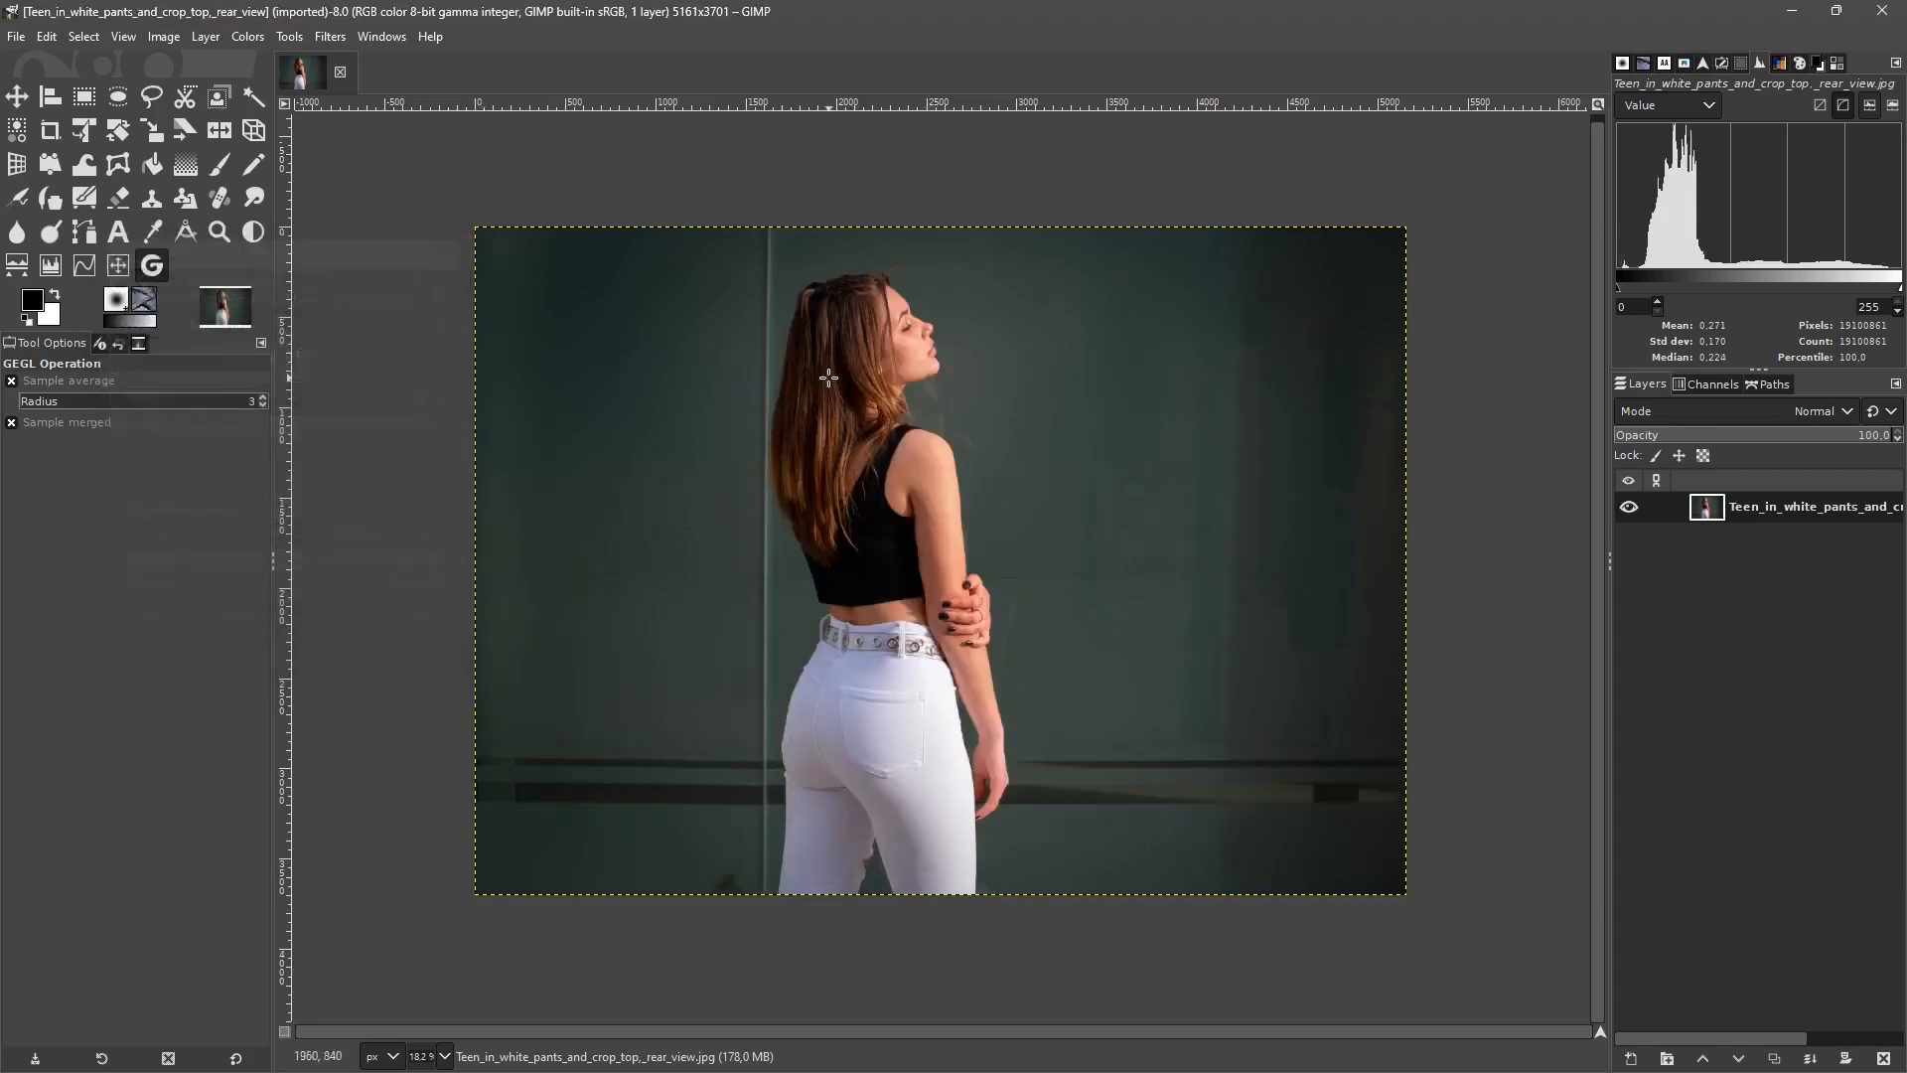
Scale the image to 1280 × 918 pixels.
{"action": "left_click", "coordinate": [164, 37]}
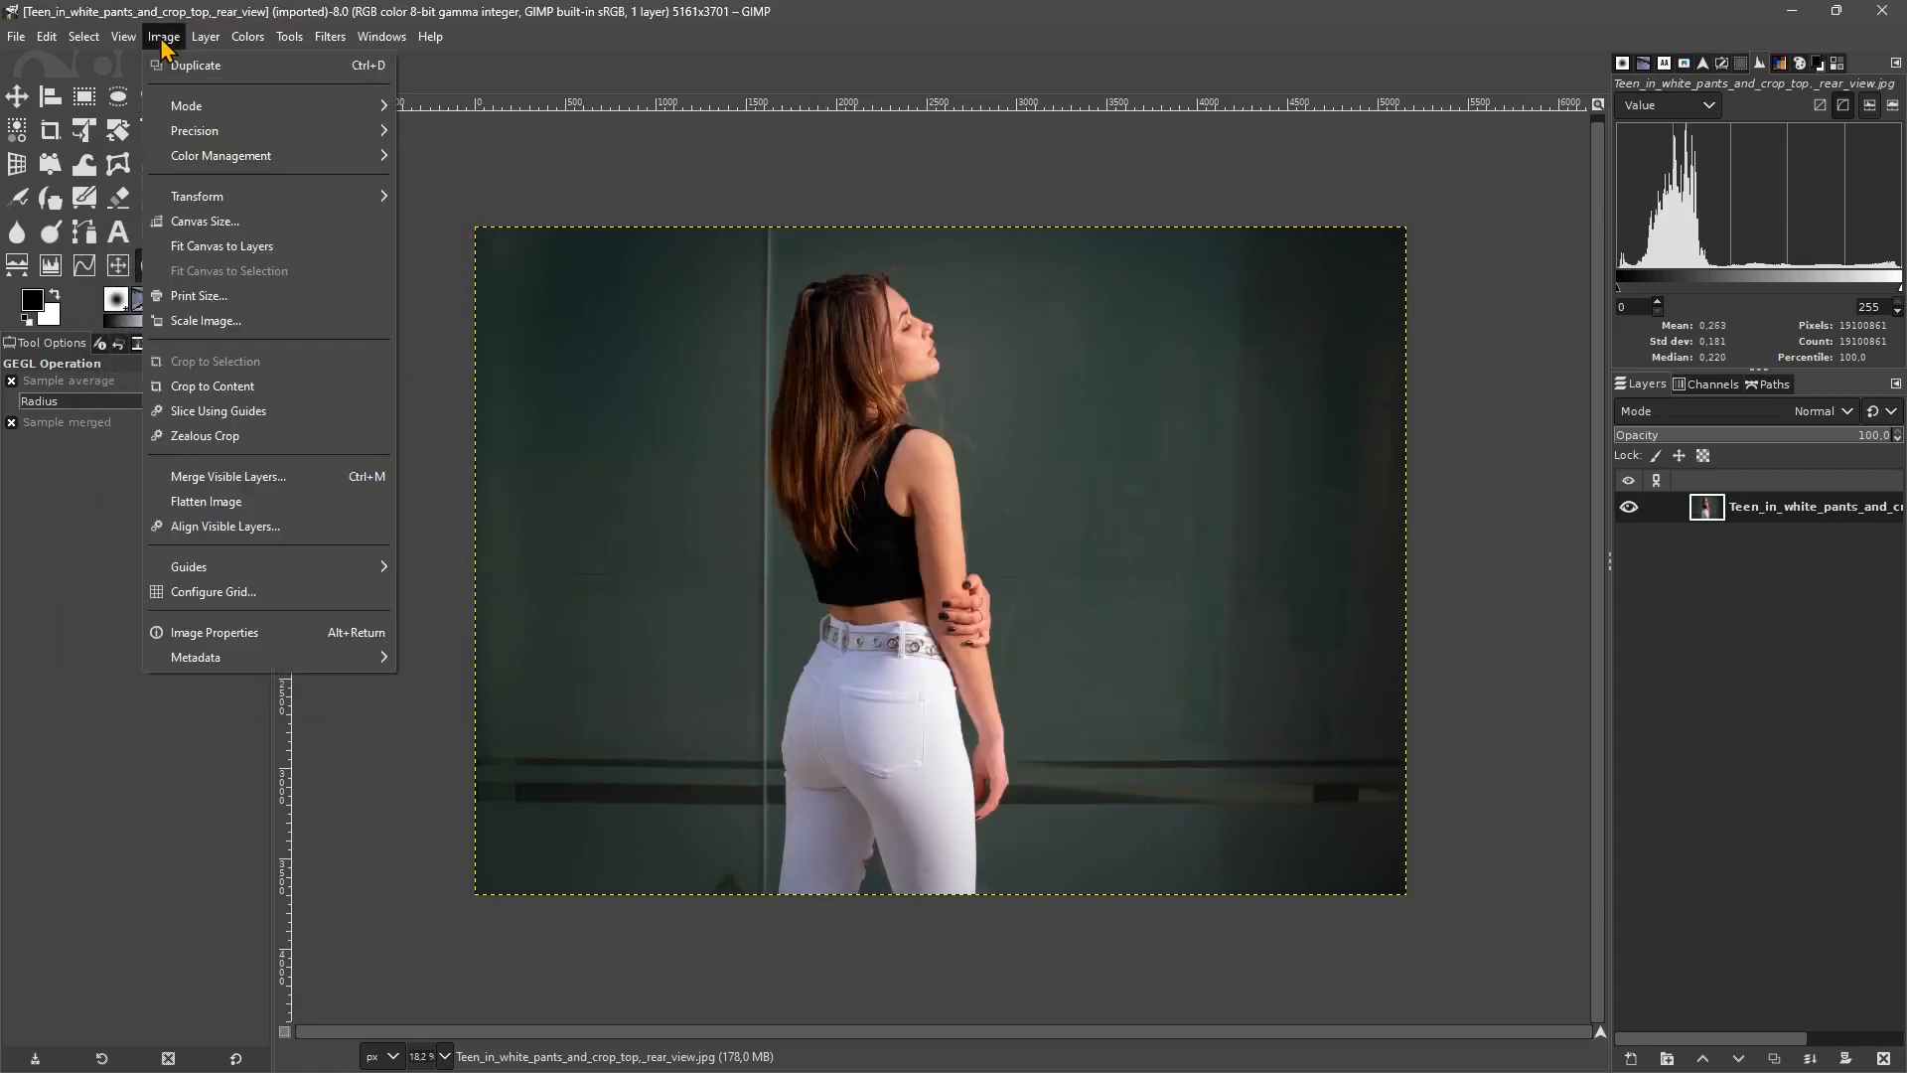
{"action": "left_click", "coordinate": [221, 320]}
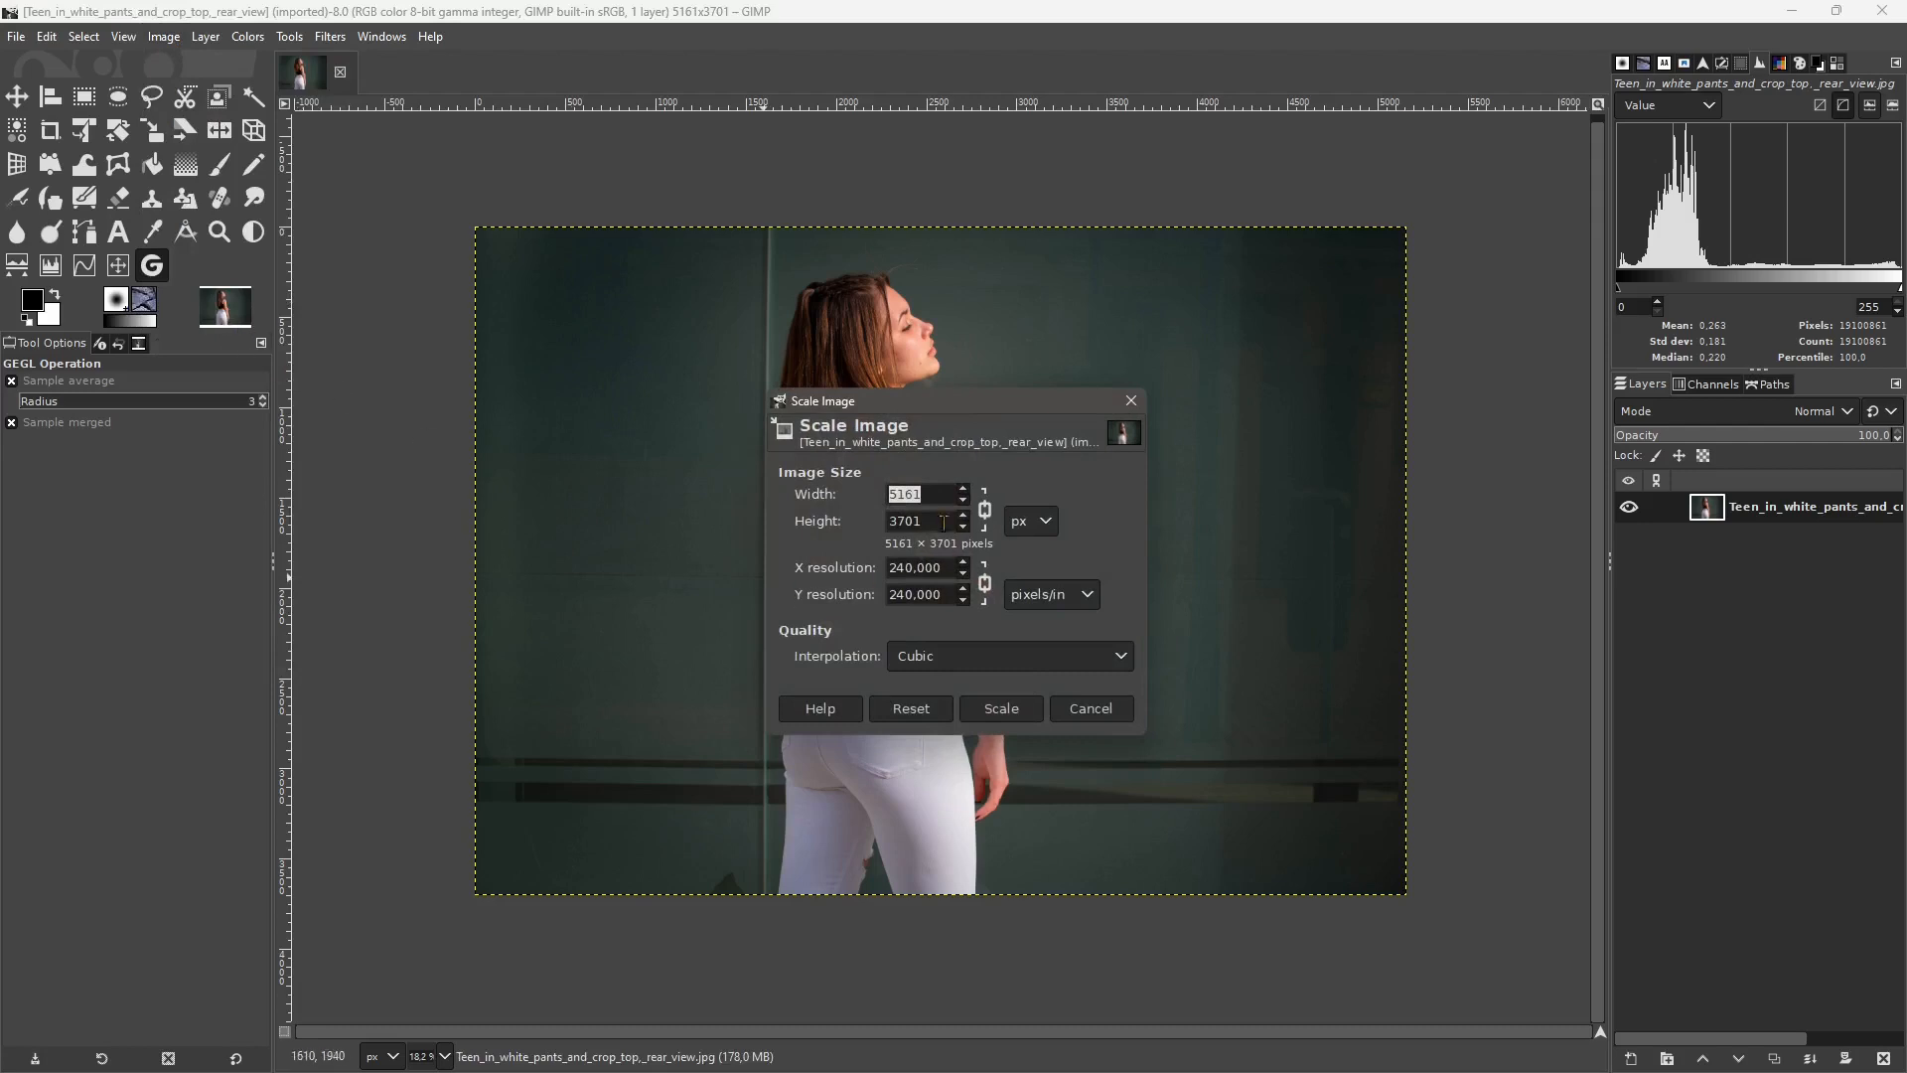
{"action": "left_click_drag", "start_coordinate": [923, 493], "coordinate": [734, 496]}
{"action": "left_click", "coordinate": [982, 711]}
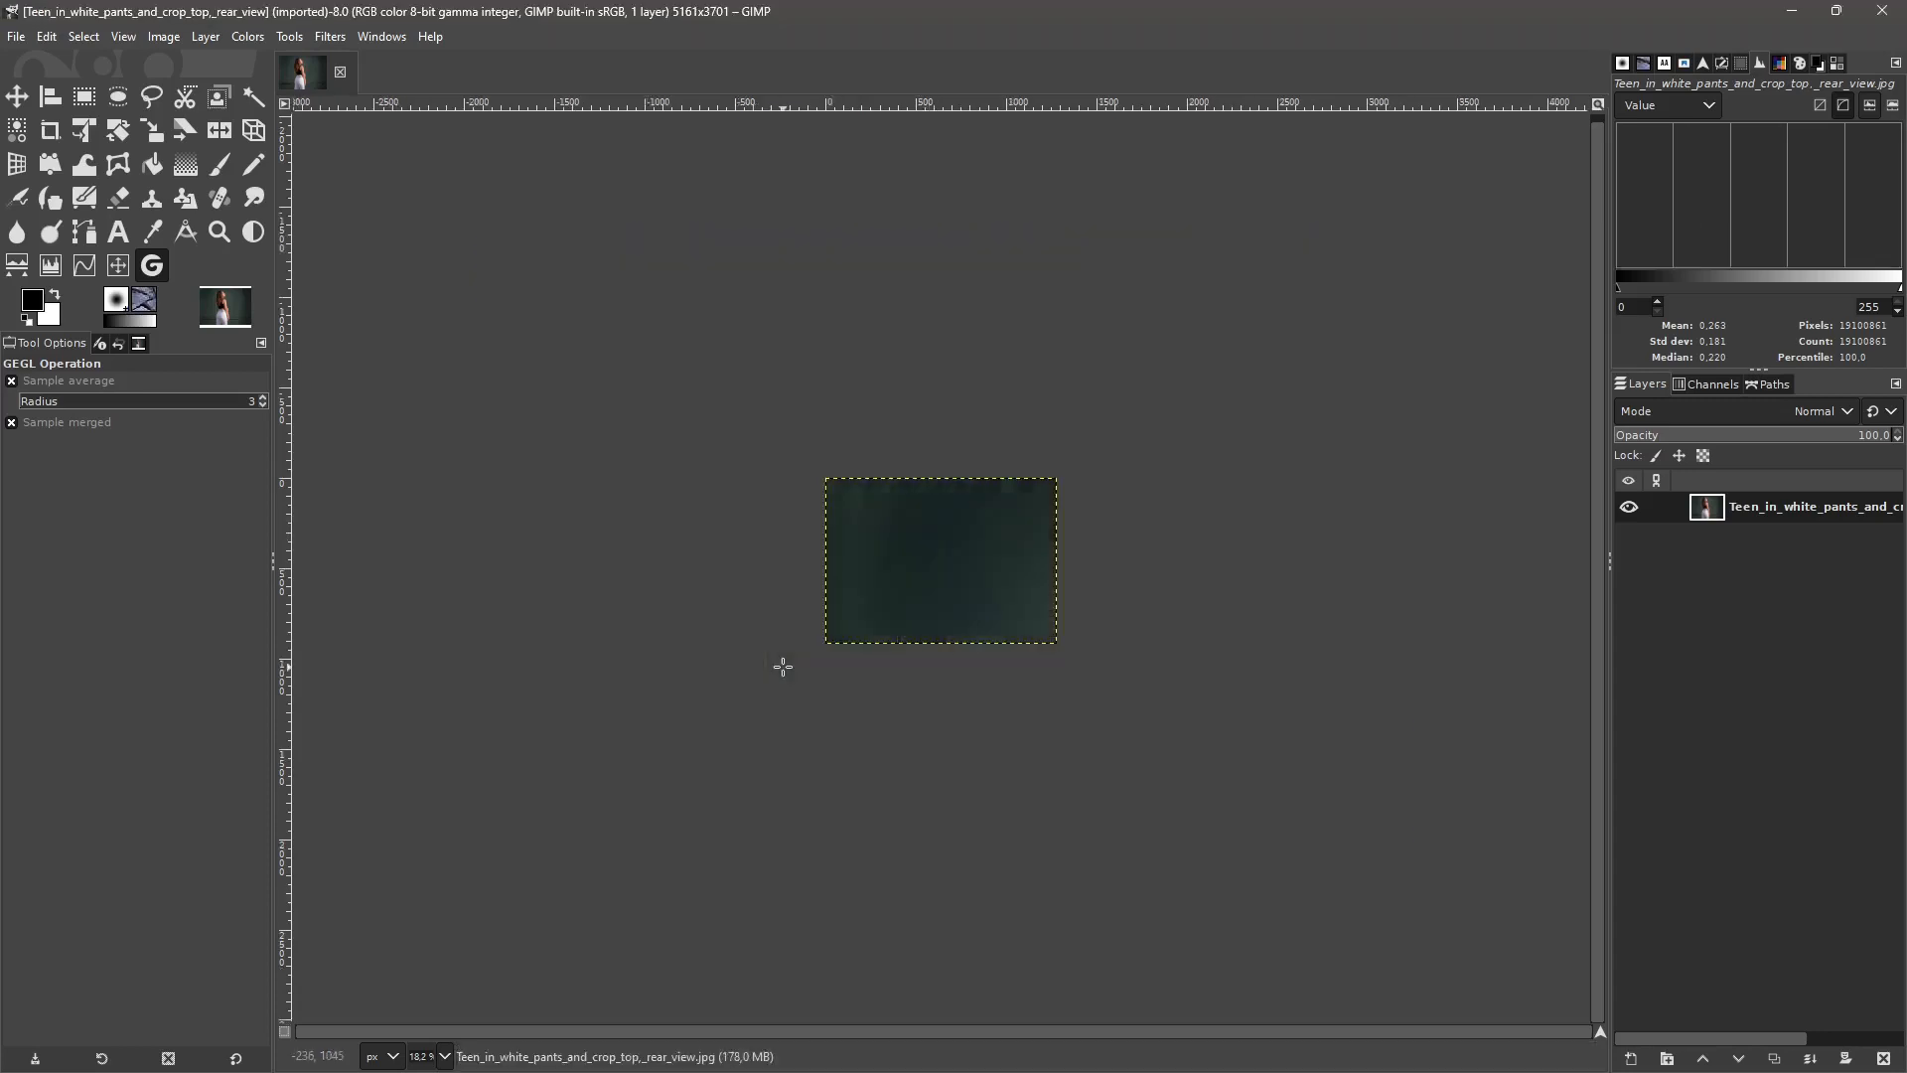
{"action": "scroll", "coordinate": [944, 495], "scroll_direction": "up", "scroll_amount": 10, "text": "ctrl"}
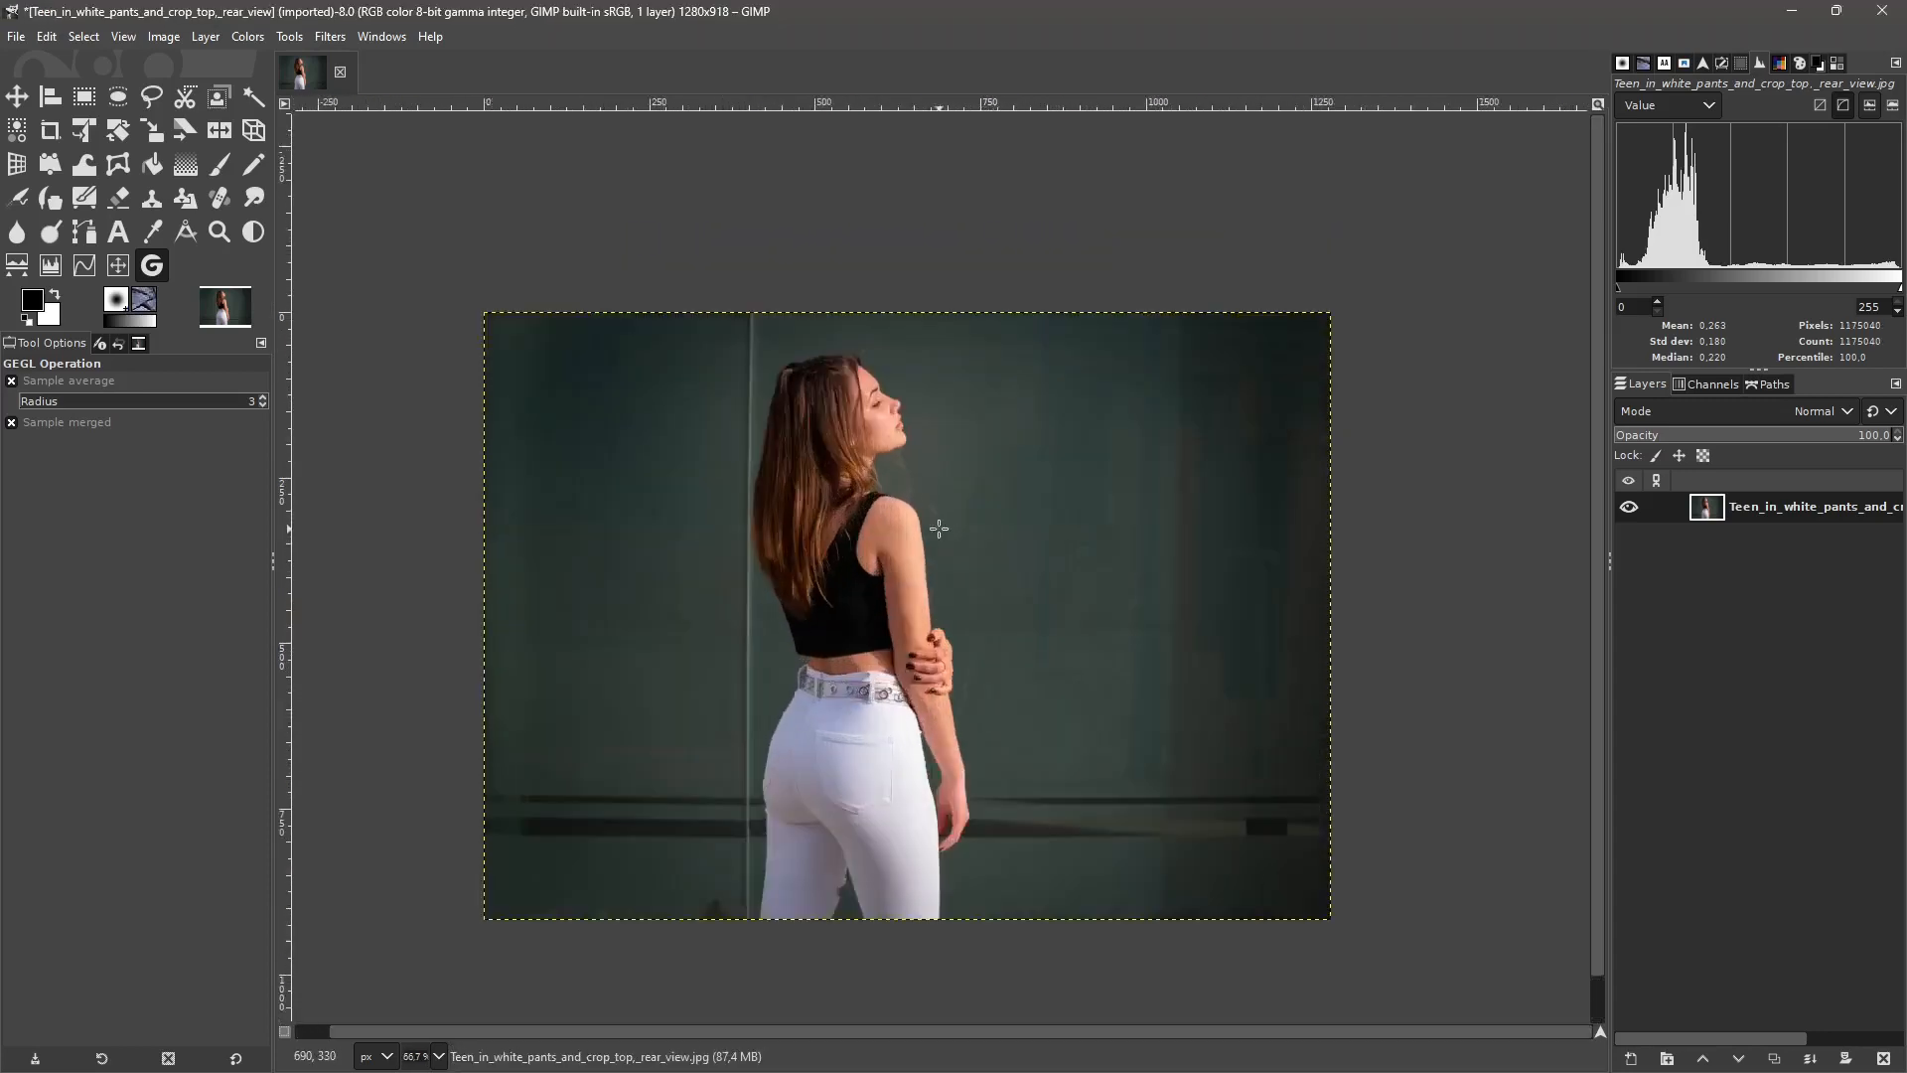
{"action": "scroll", "coordinate": [919, 656], "scroll_direction": "down", "scroll_amount": 7, "text": "ctrl"}
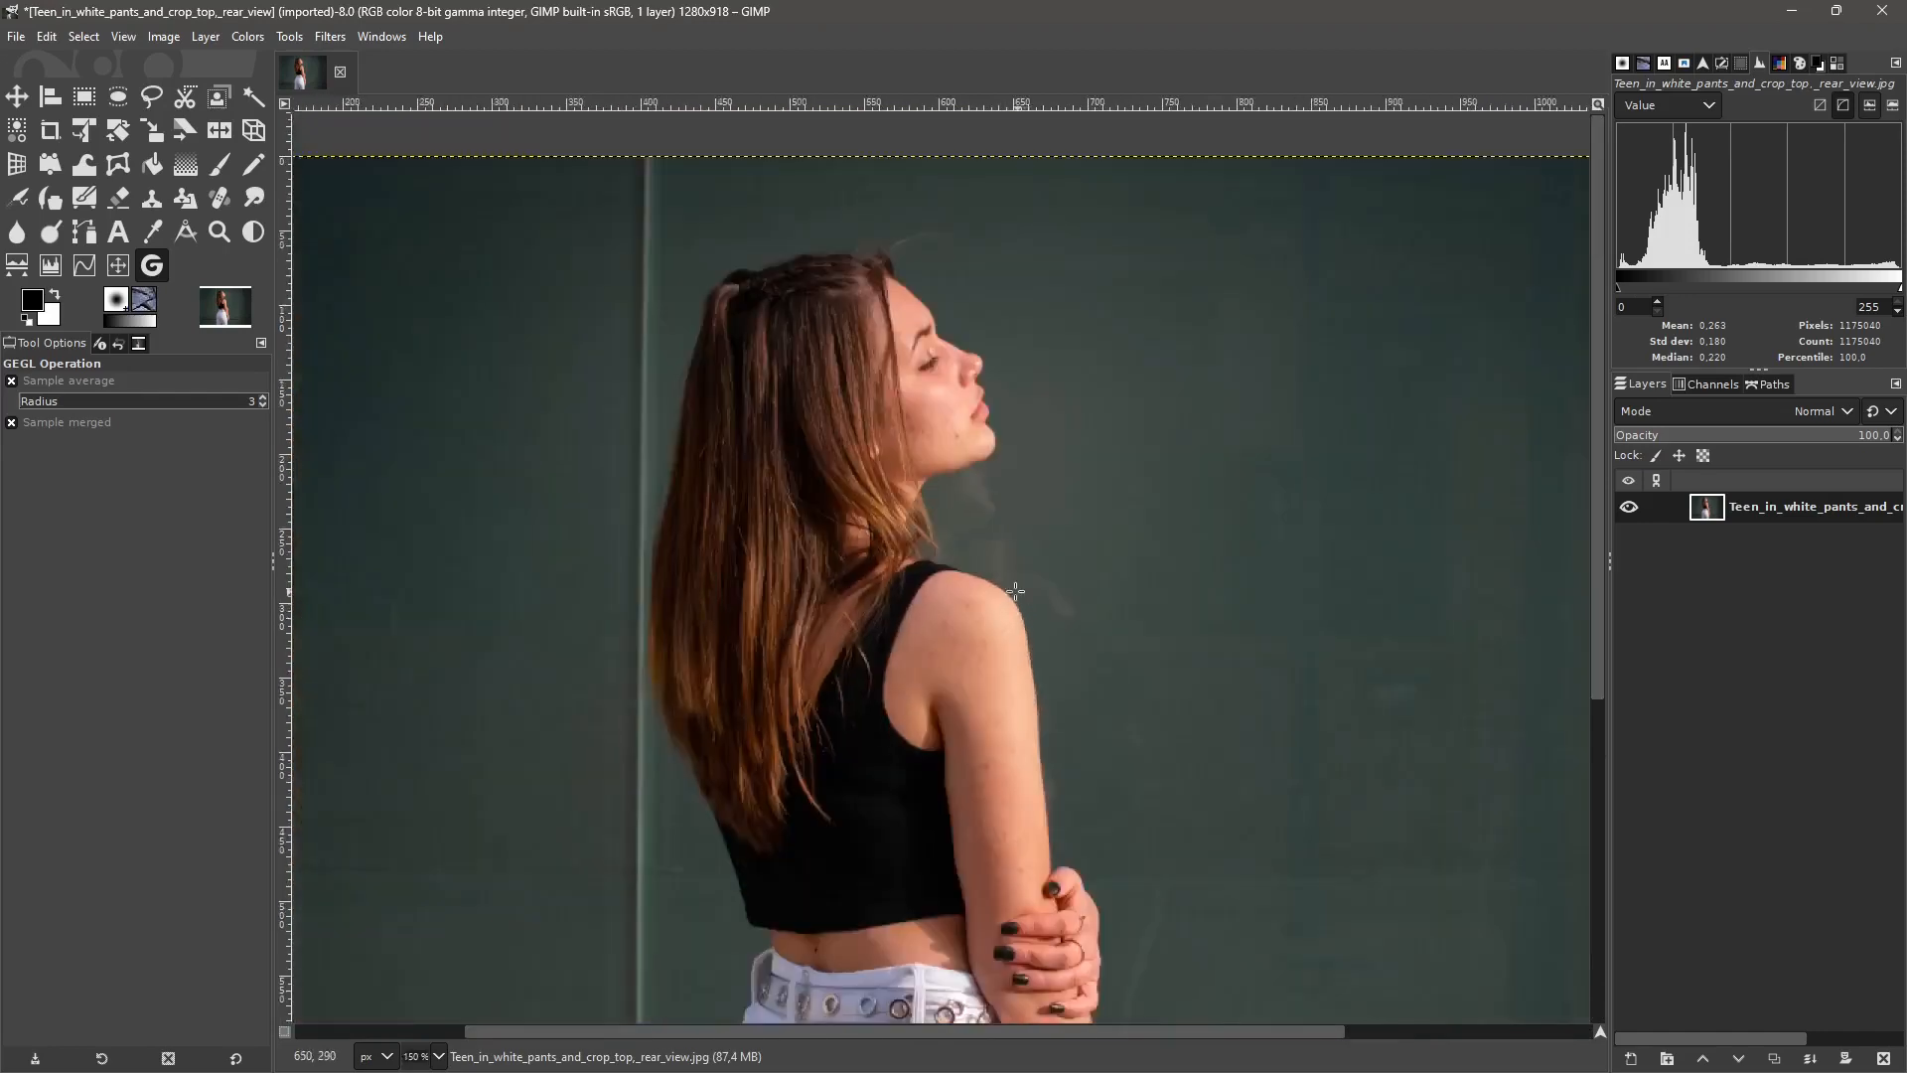
{"action": "scroll", "coordinate": [1153, 860], "scroll_direction": "up", "scroll_amount": 4, "text": "ctrl"}
{"action": "scroll", "coordinate": [1028, 833], "scroll_direction": "down", "scroll_amount": 3, "text": "ctrl"}
{"action": "scroll", "coordinate": [1028, 833], "scroll_direction": "up", "scroll_amount": 1, "text": "ctrl"}
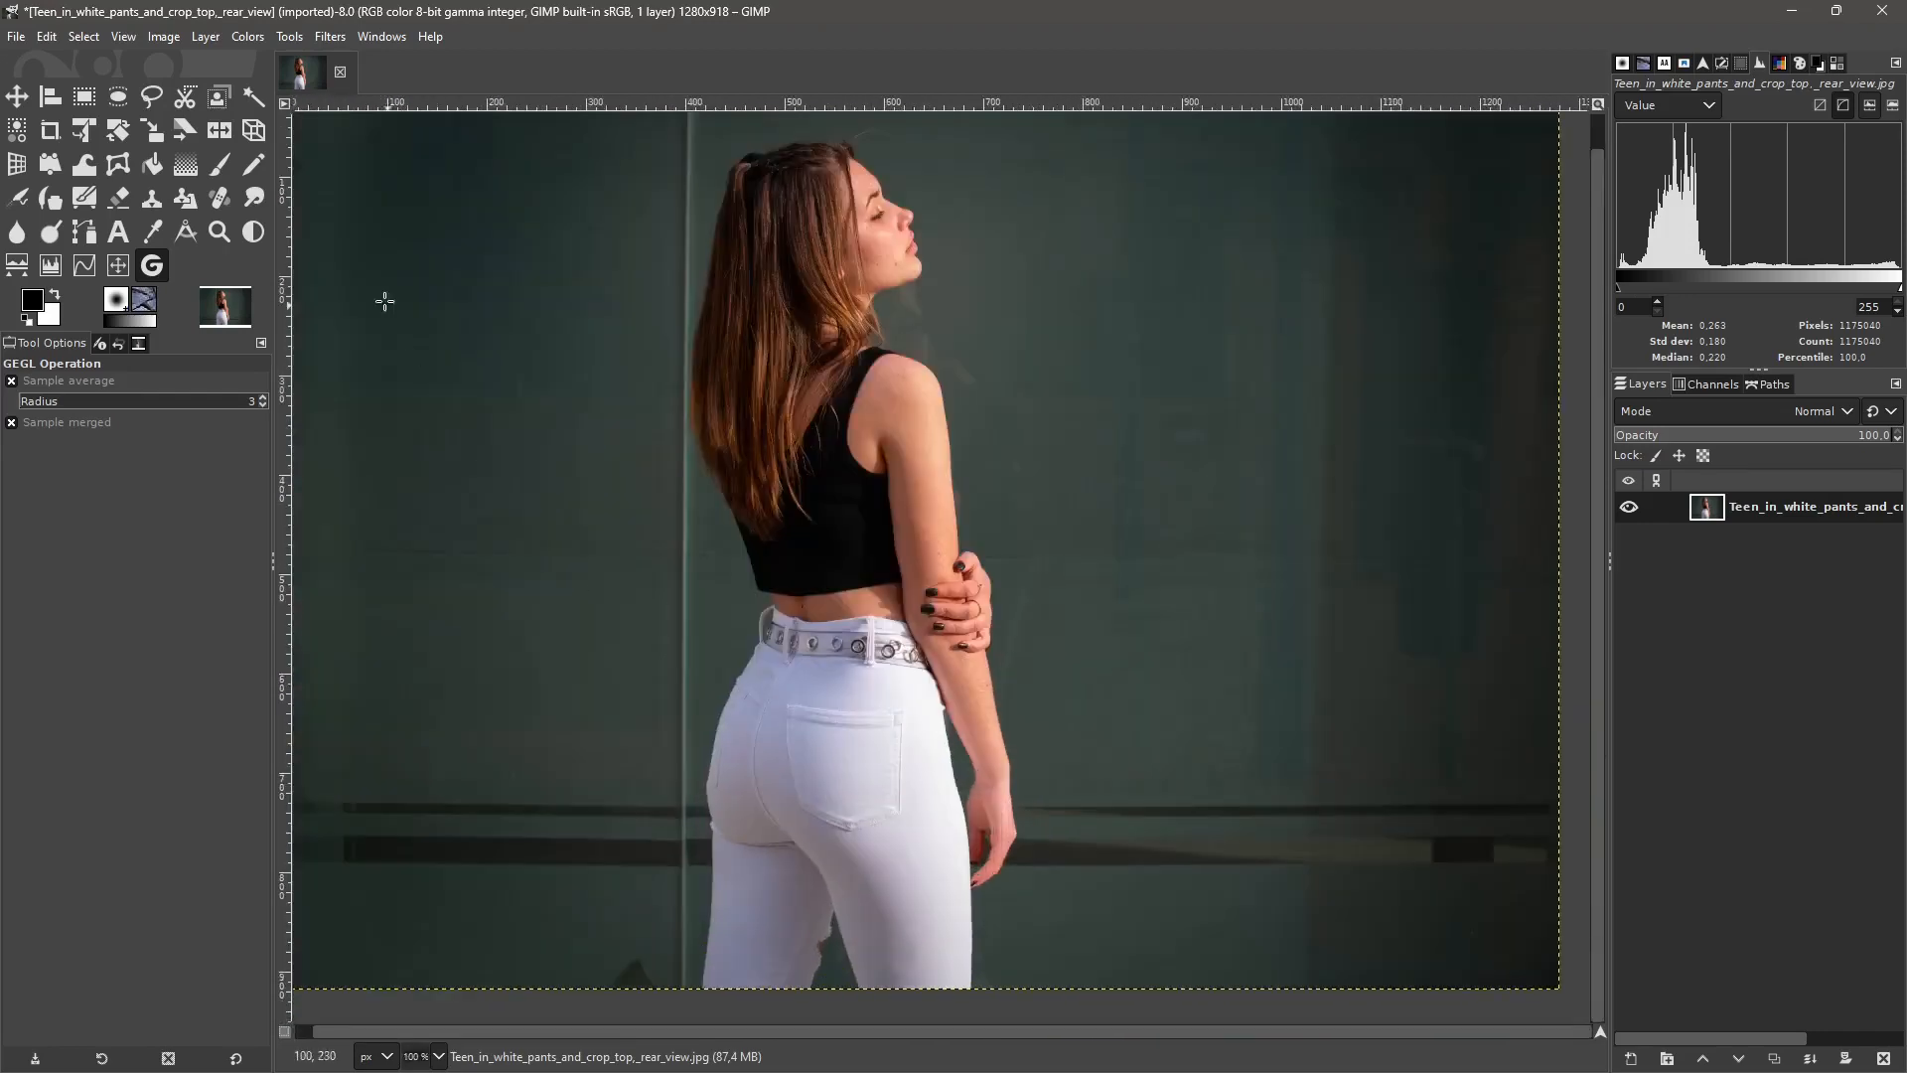
Try a GEGL Box Blur on the scaled photo, adjust its radius, and cancel it.
{"action": "left_click", "coordinate": [256, 37]}
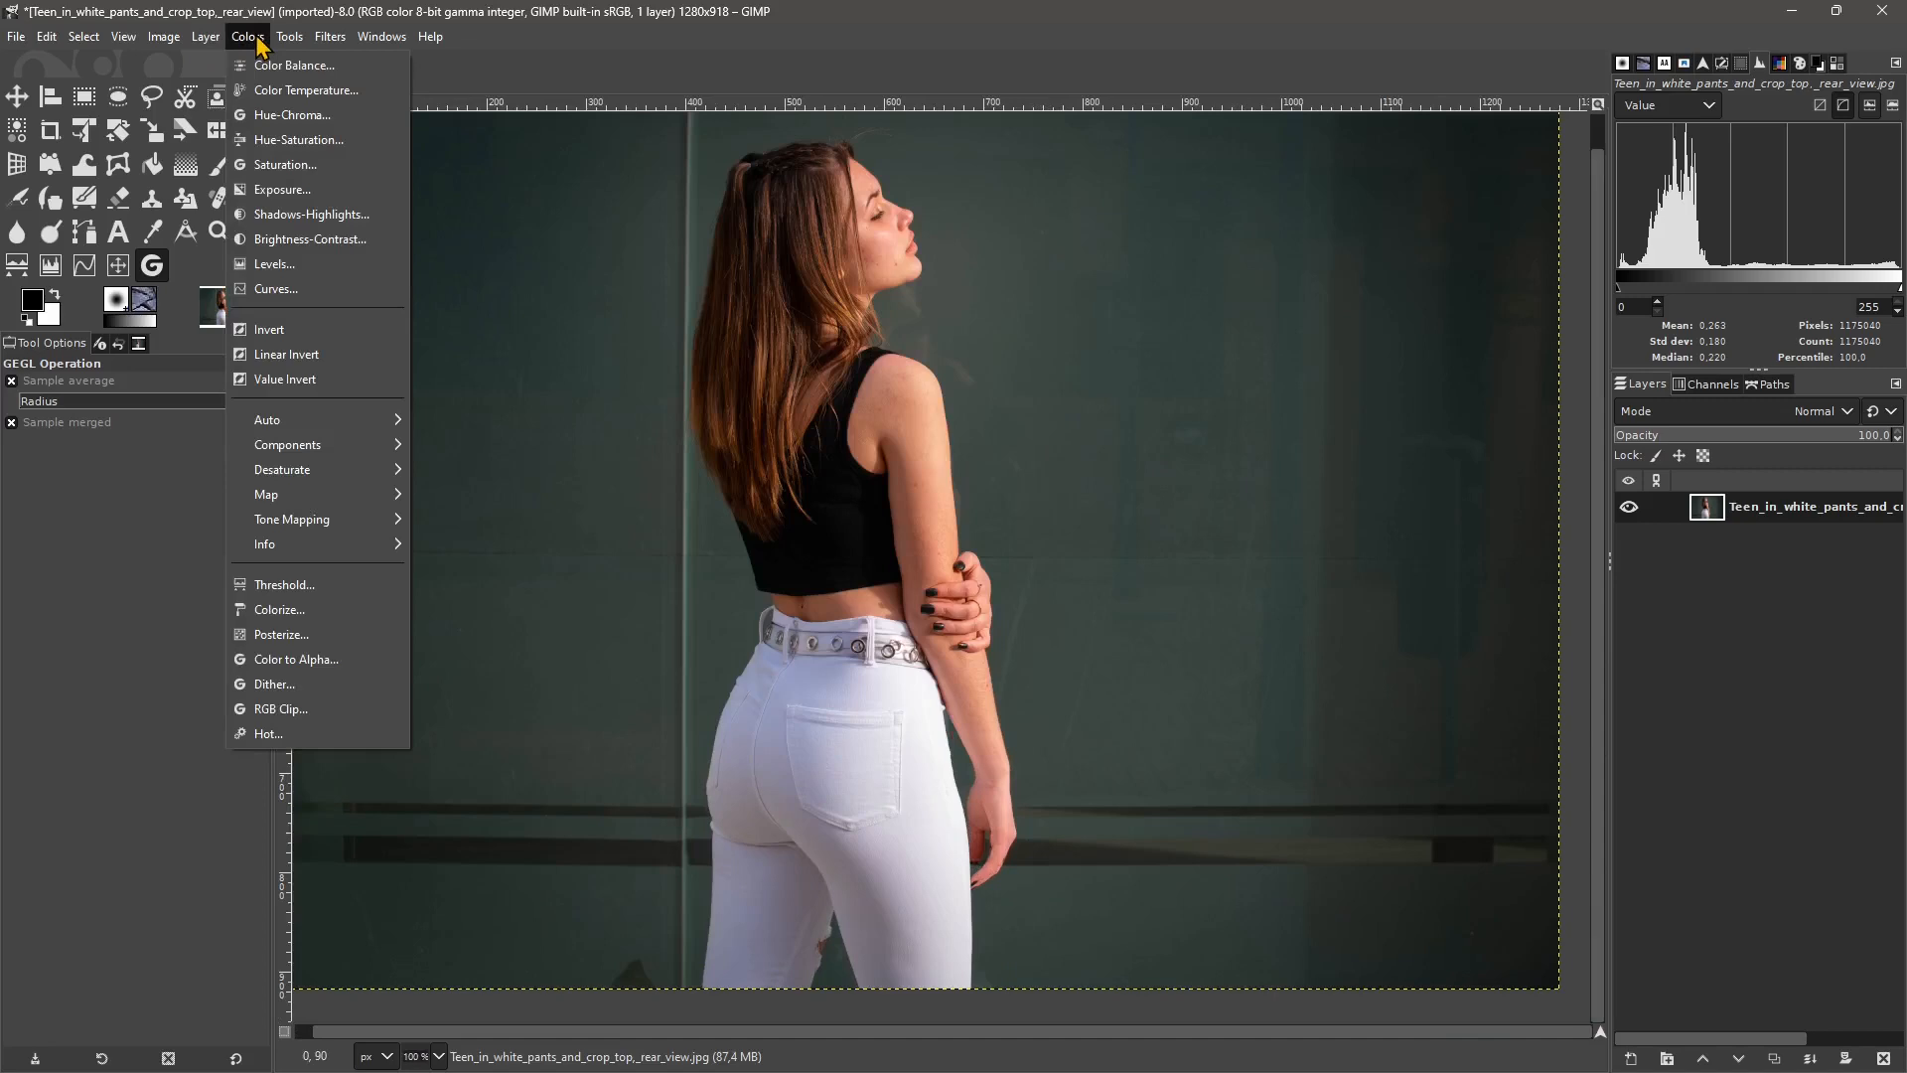
{"action": "mouse_move", "coordinate": [331, 43]}
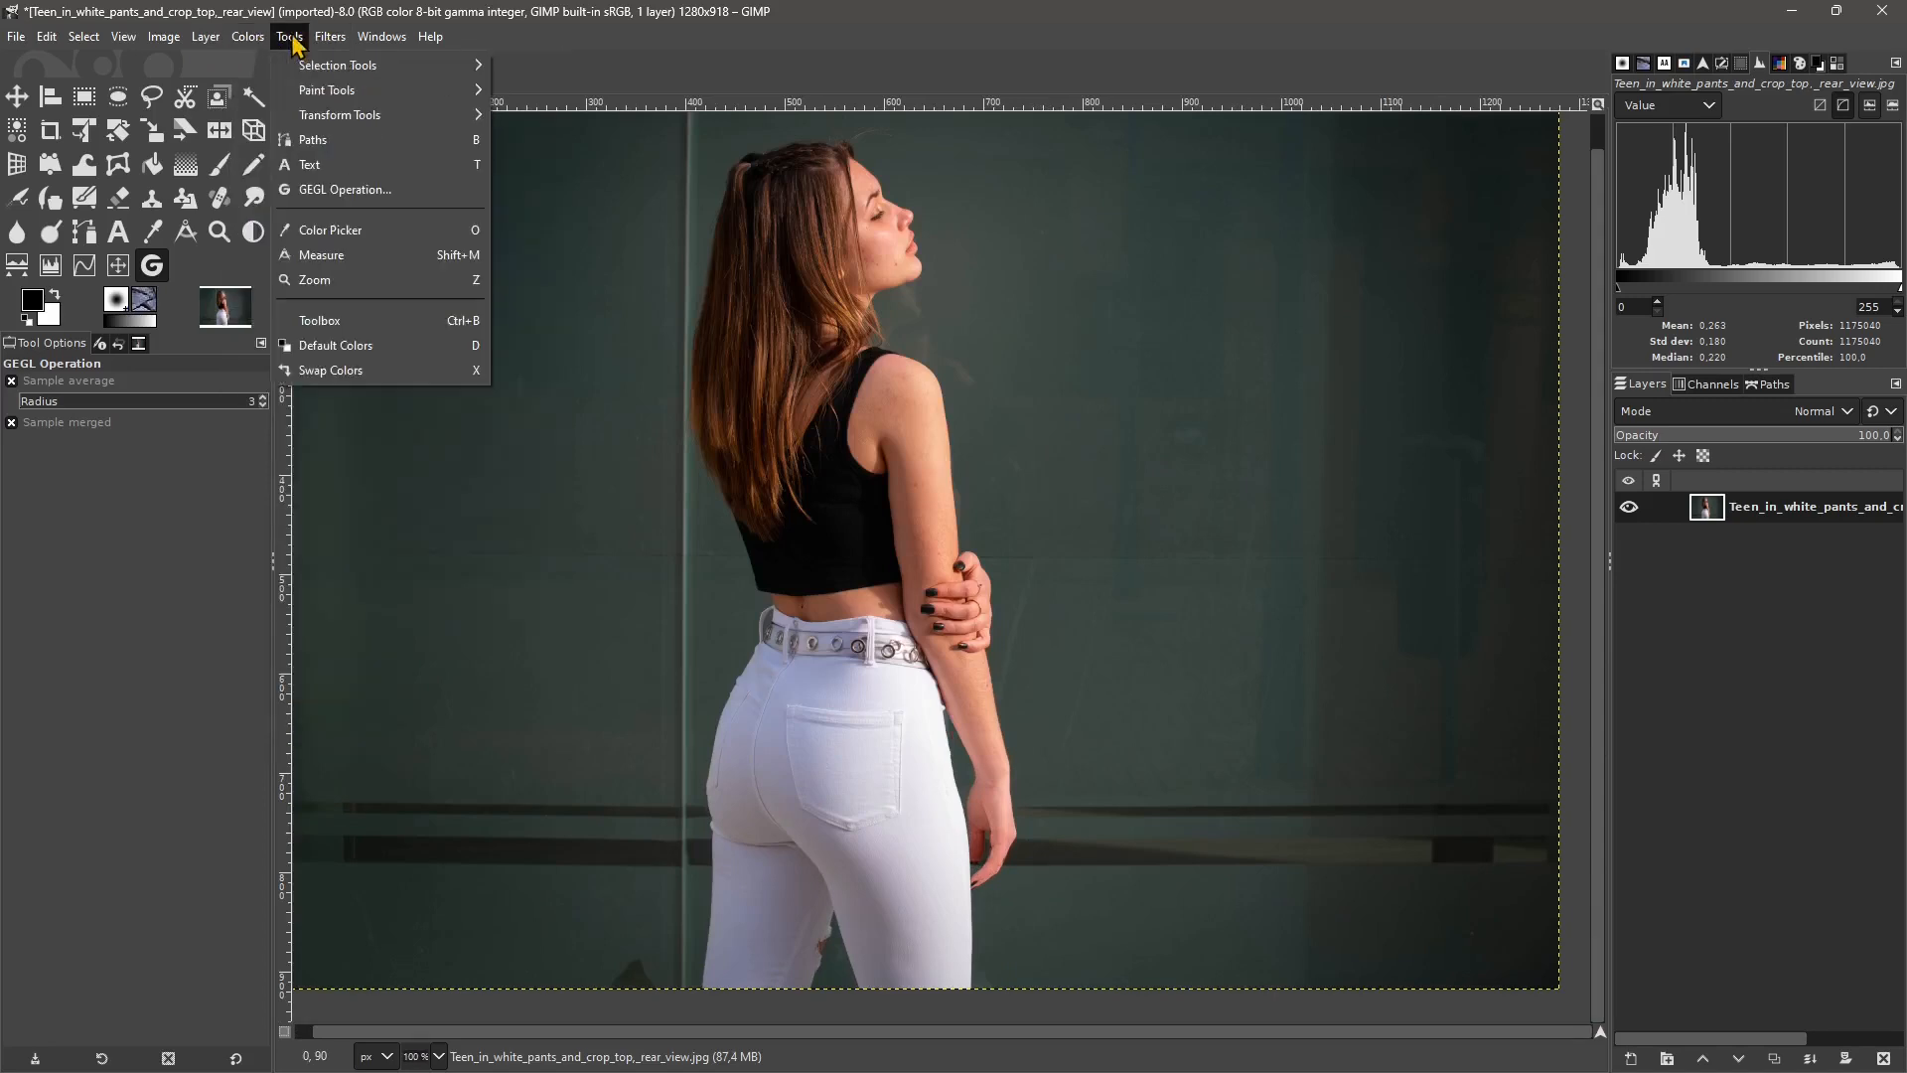
{"action": "left_click", "coordinate": [323, 185]}
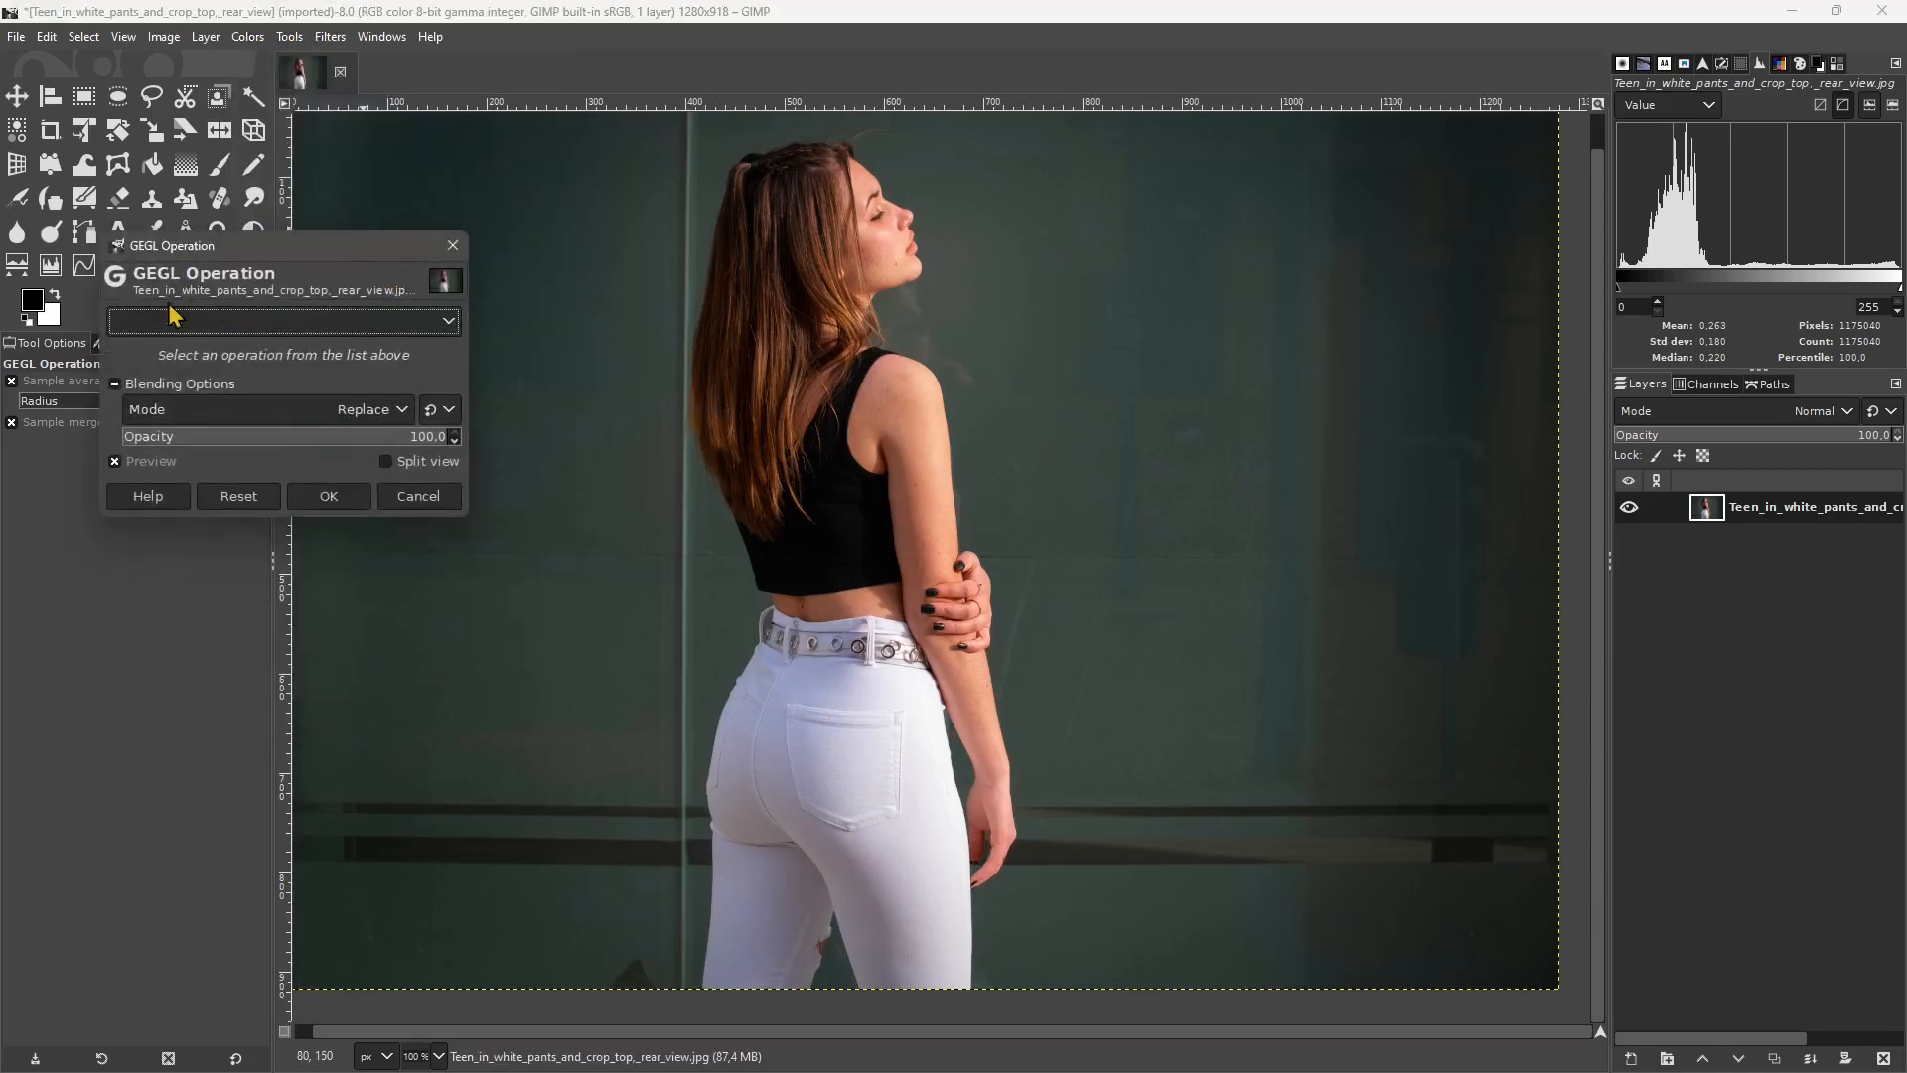
{"action": "left_click", "coordinate": [171, 316]}
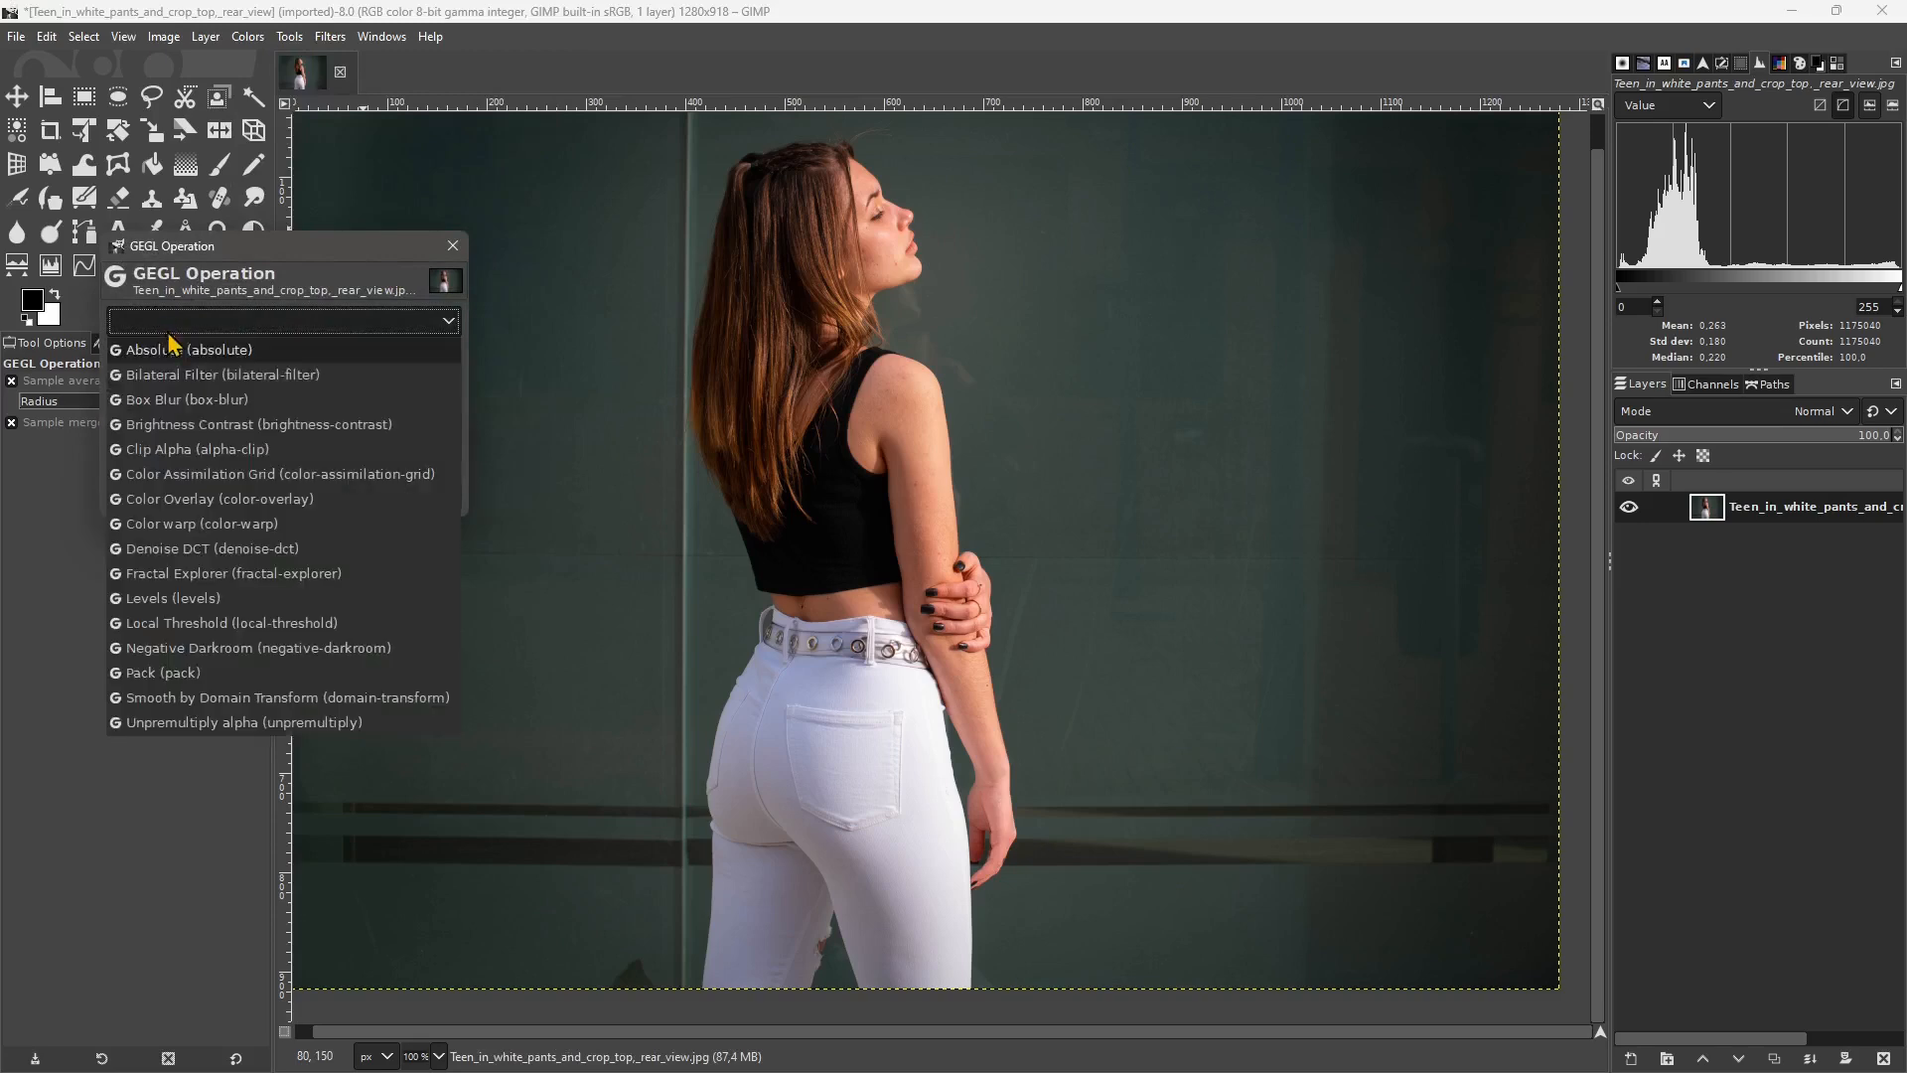
{"action": "left_click", "coordinate": [189, 399]}
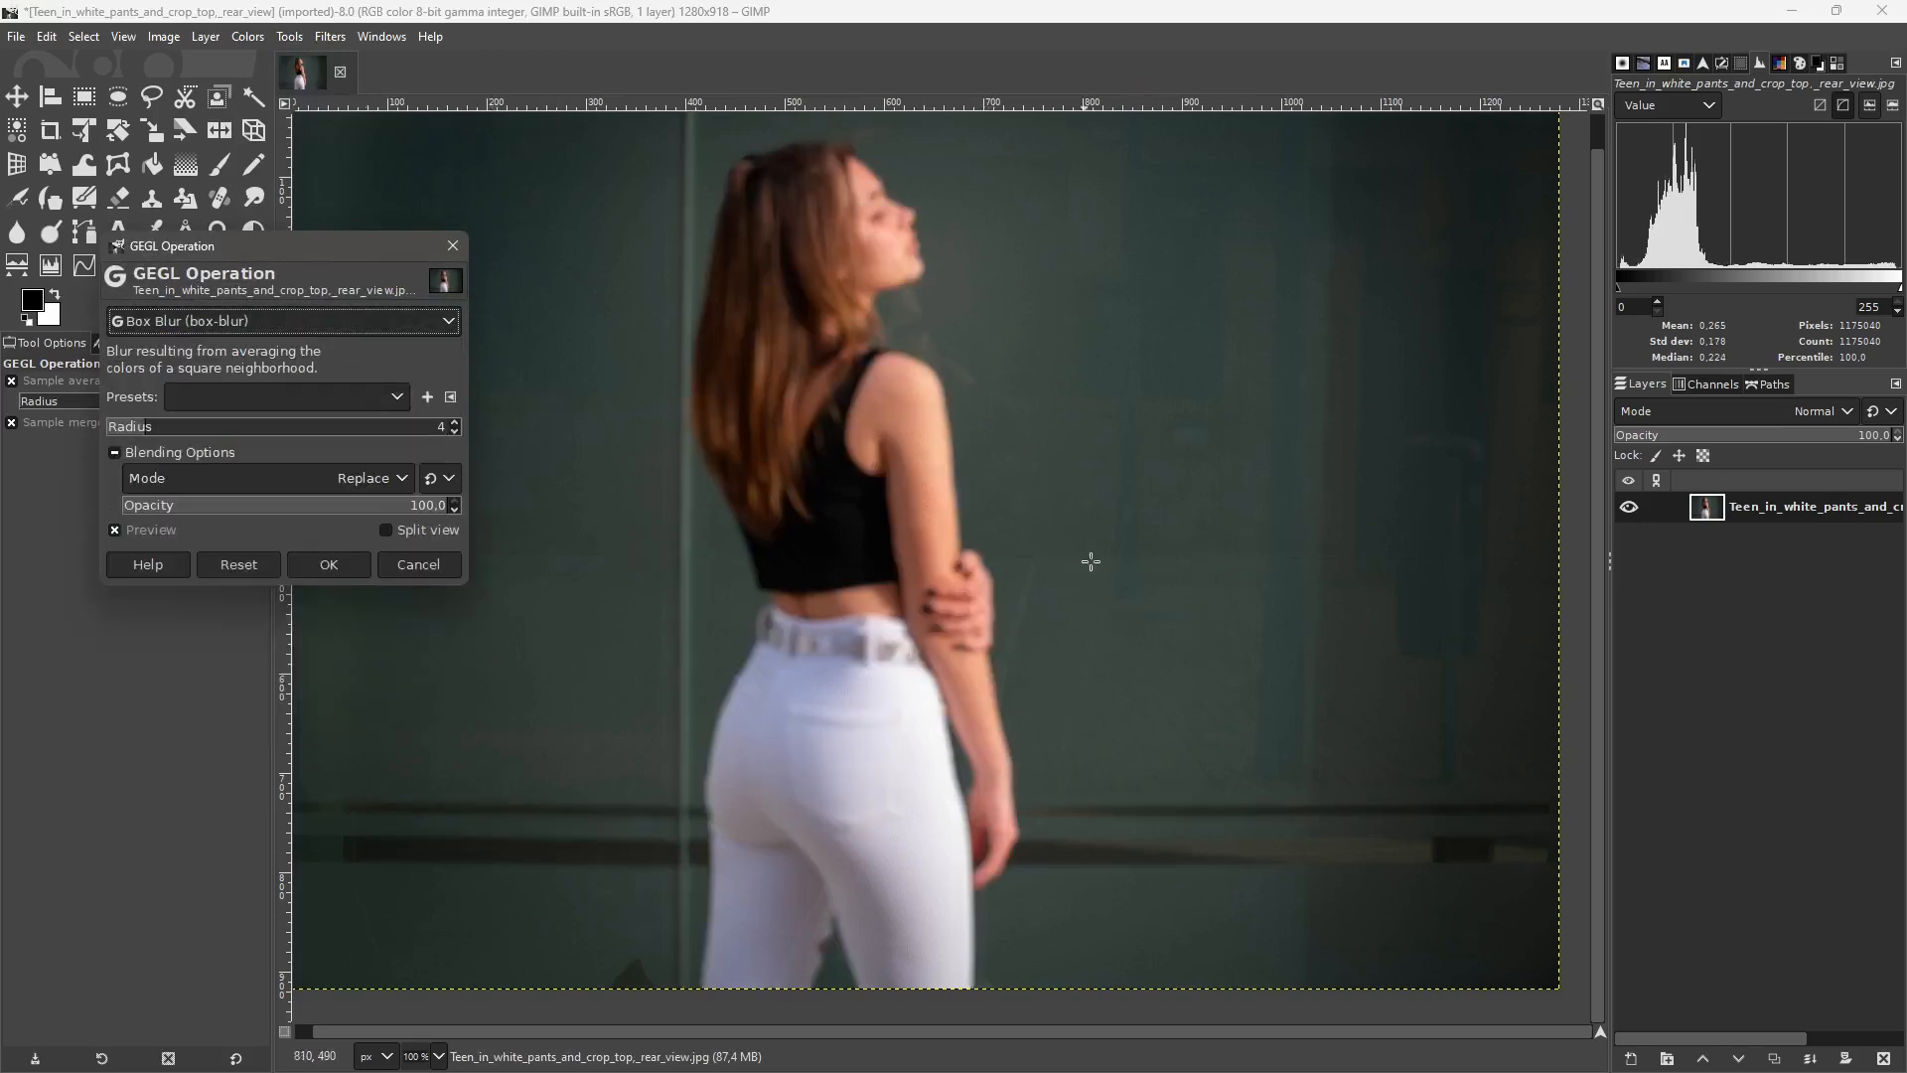
{"action": "scroll", "coordinate": [1213, 660], "scroll_direction": "down", "scroll_amount": 1}
{"action": "scroll", "coordinate": [1329, 674], "scroll_direction": "up", "scroll_amount": 1}
{"action": "scroll", "coordinate": [1447, 681], "scroll_direction": "down", "scroll_amount": 1}
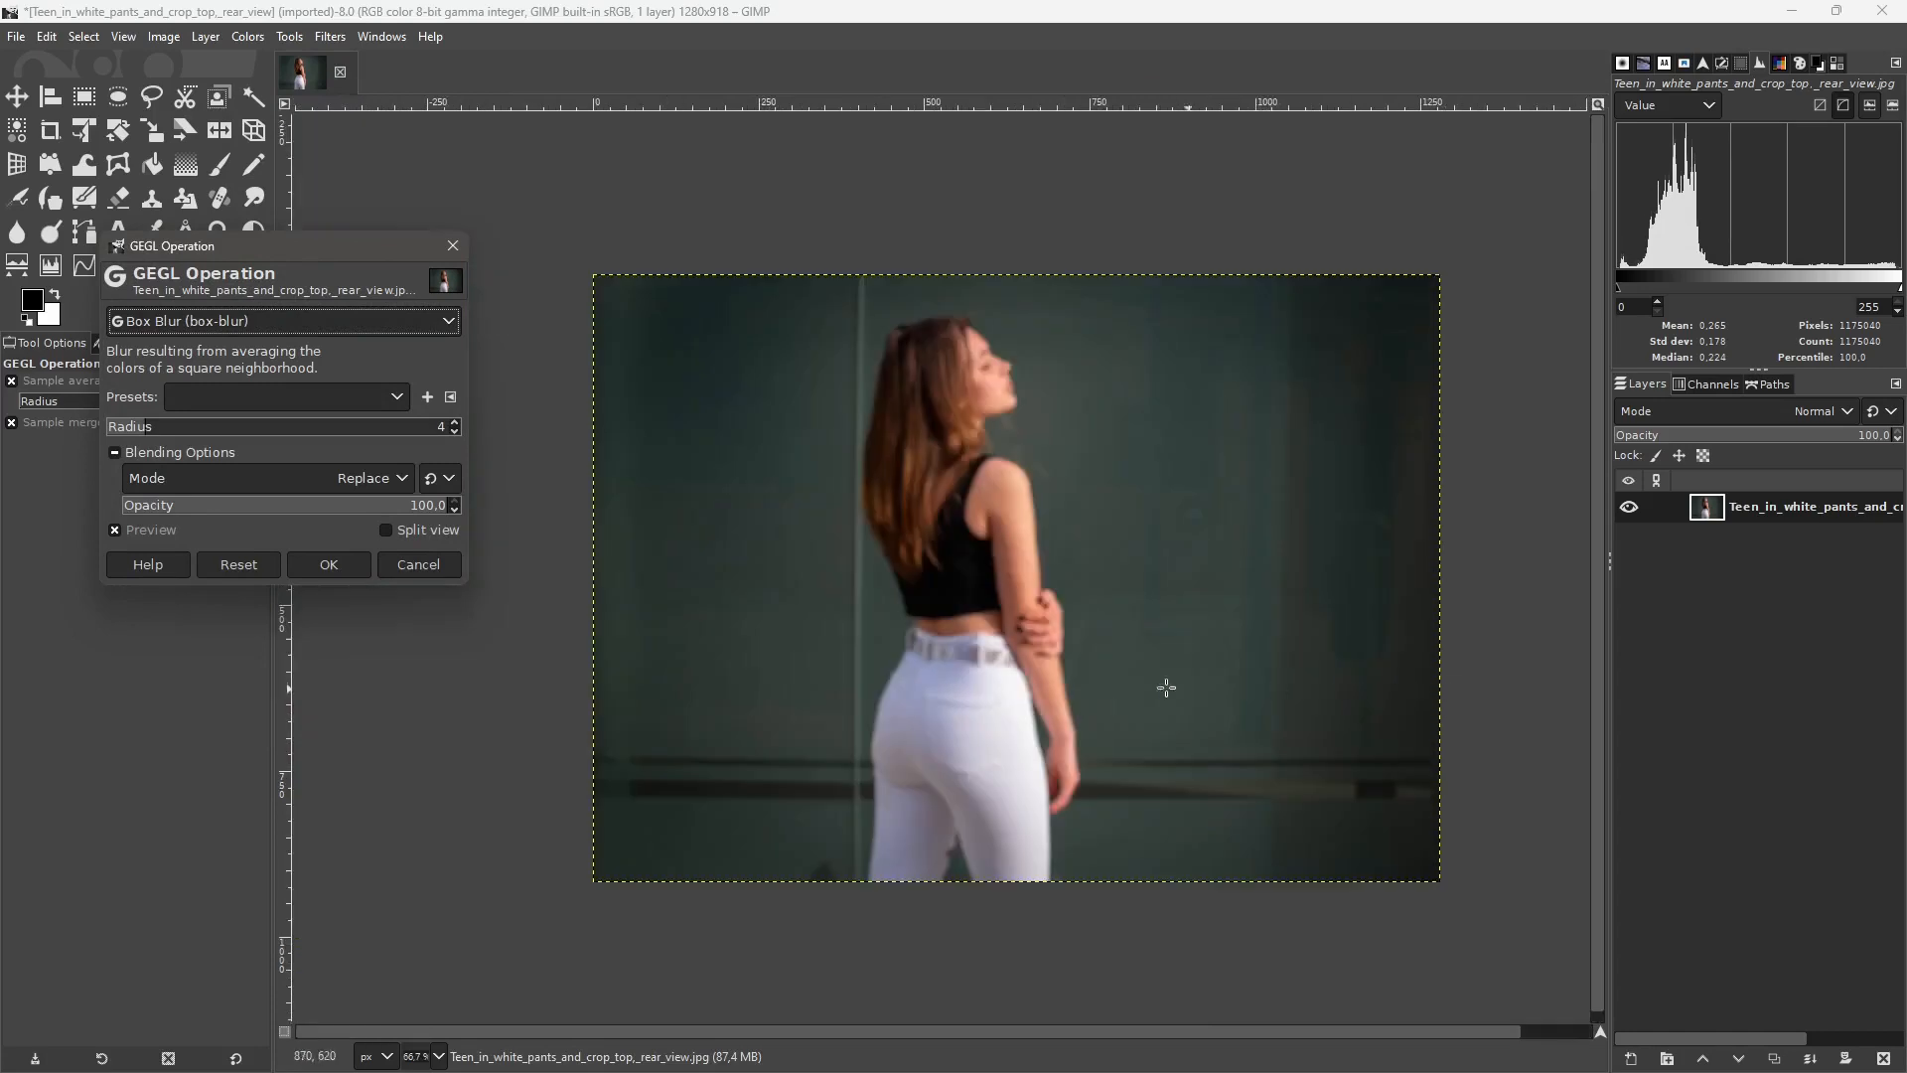
{"action": "left_click", "coordinate": [210, 431]}
{"action": "left_click_drag", "start_coordinate": [211, 439], "coordinate": [189, 473]}
{"action": "left_click", "coordinate": [418, 565]}
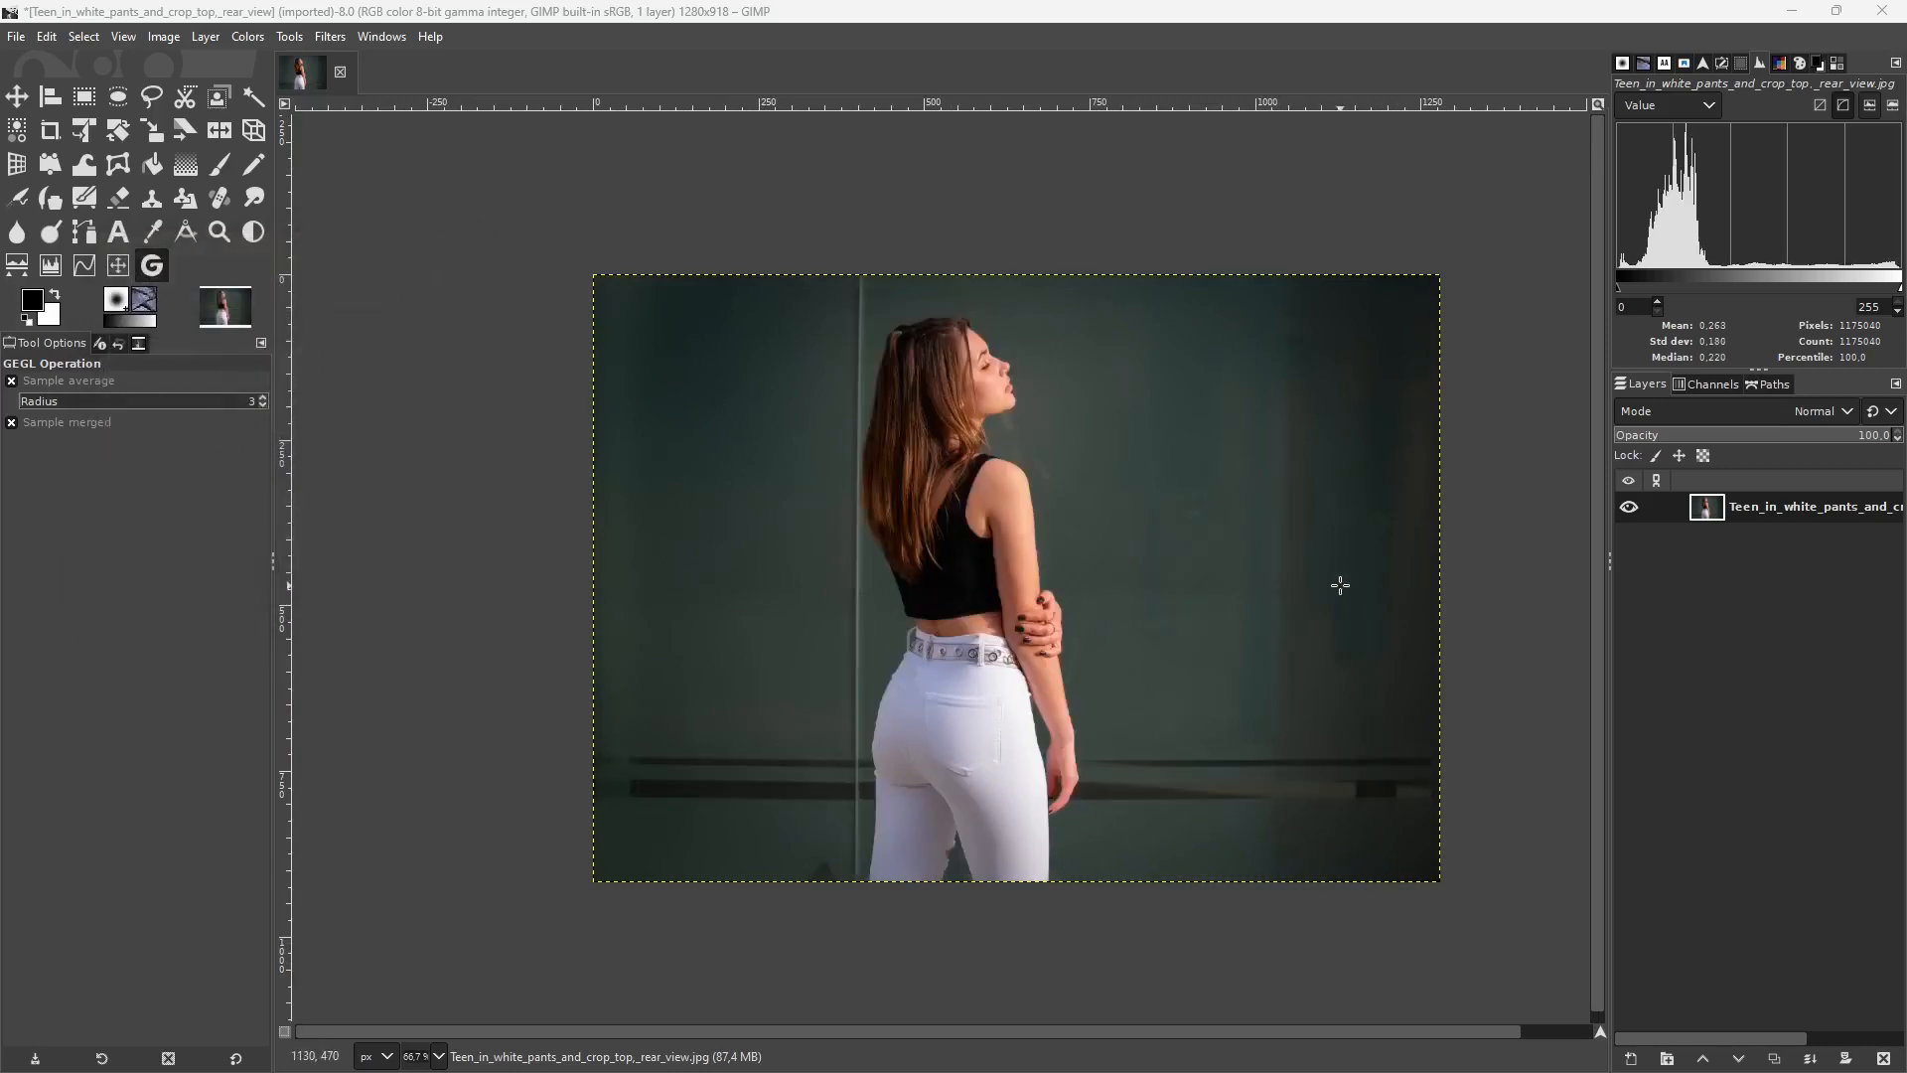
Outline the woman loosely with a closed Free Select selection, from her head around her body and past the photo's lower edge.
{"action": "scroll", "coordinate": [1371, 596], "scroll_direction": "up", "scroll_amount": 1}
{"action": "scroll", "coordinate": [1254, 605], "scroll_direction": "down", "scroll_amount": 1}
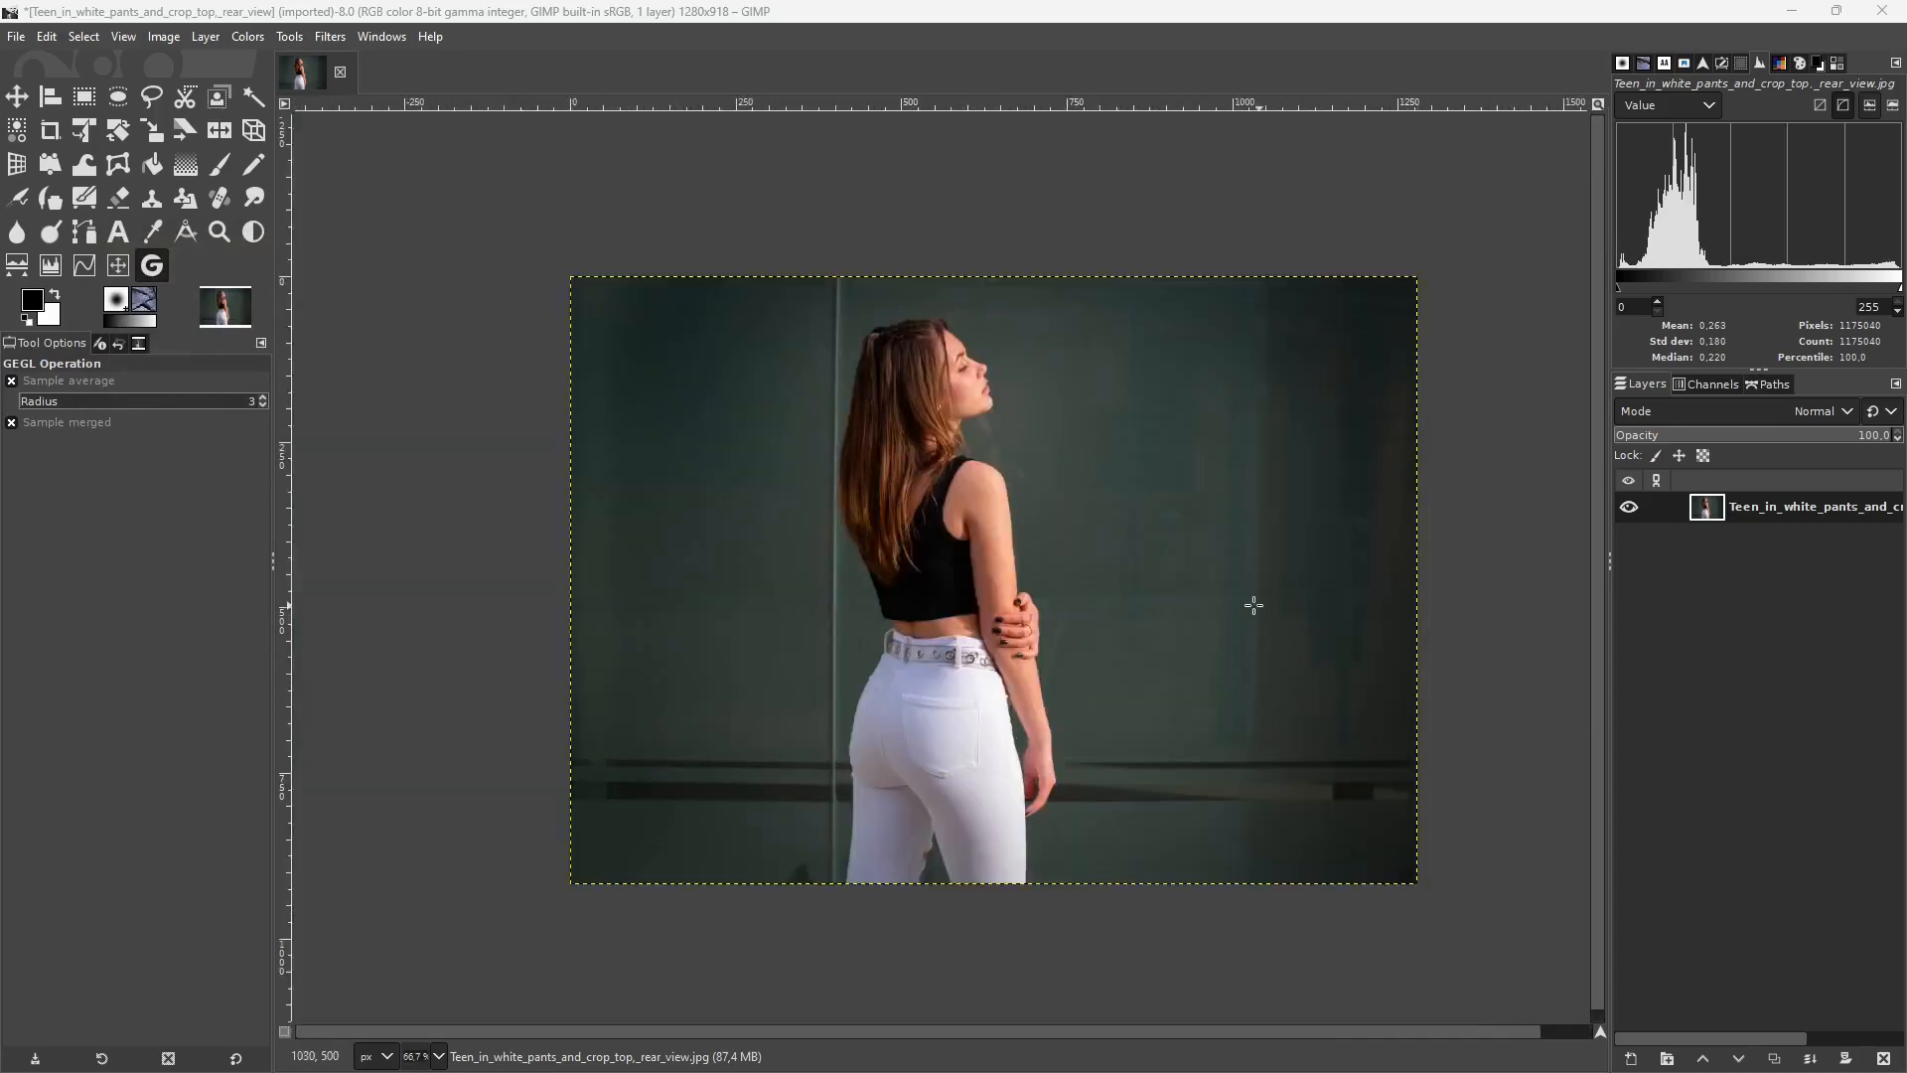
{"action": "left_click", "coordinate": [152, 97]}
{"action": "left_click", "coordinate": [947, 316]}
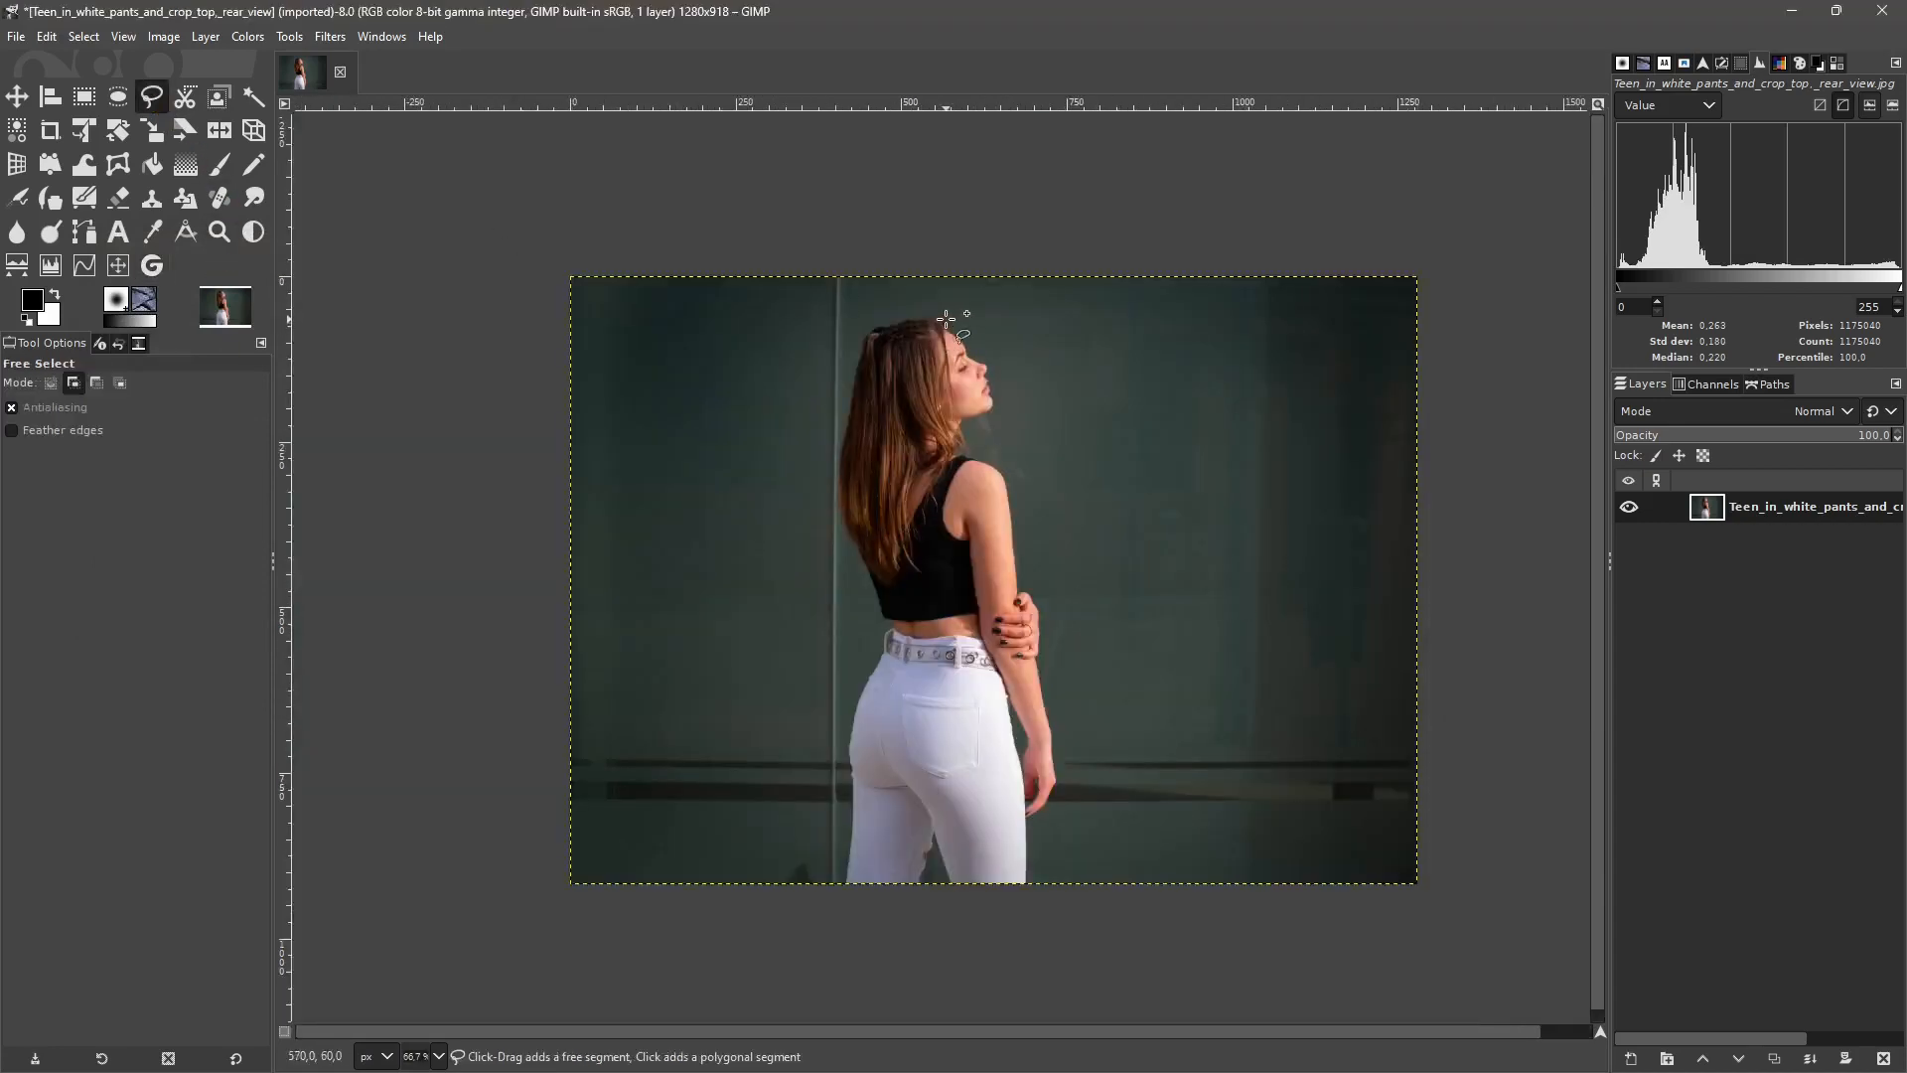
{"action": "left_click", "coordinate": [994, 370]}
{"action": "left_click", "coordinate": [1000, 402]}
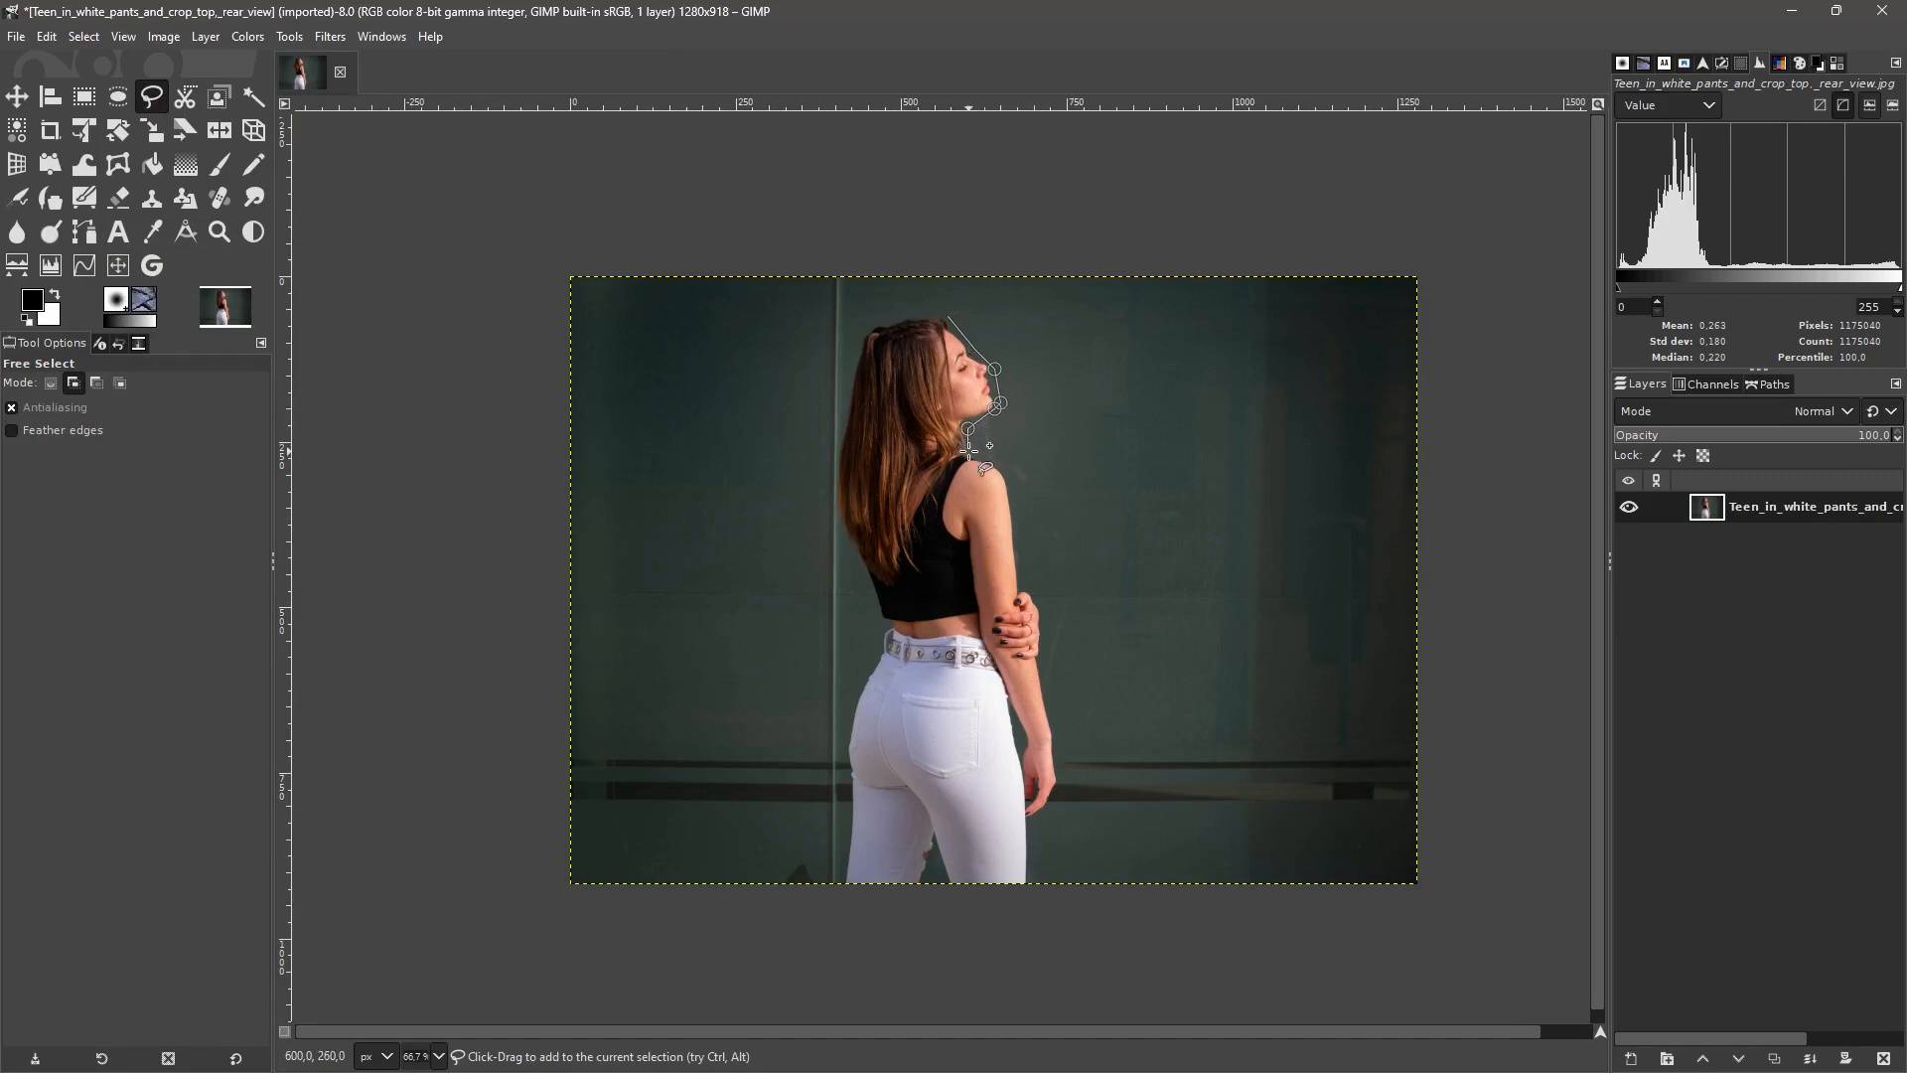
{"action": "left_click", "coordinate": [968, 451]}
{"action": "left_click", "coordinate": [1005, 467]}
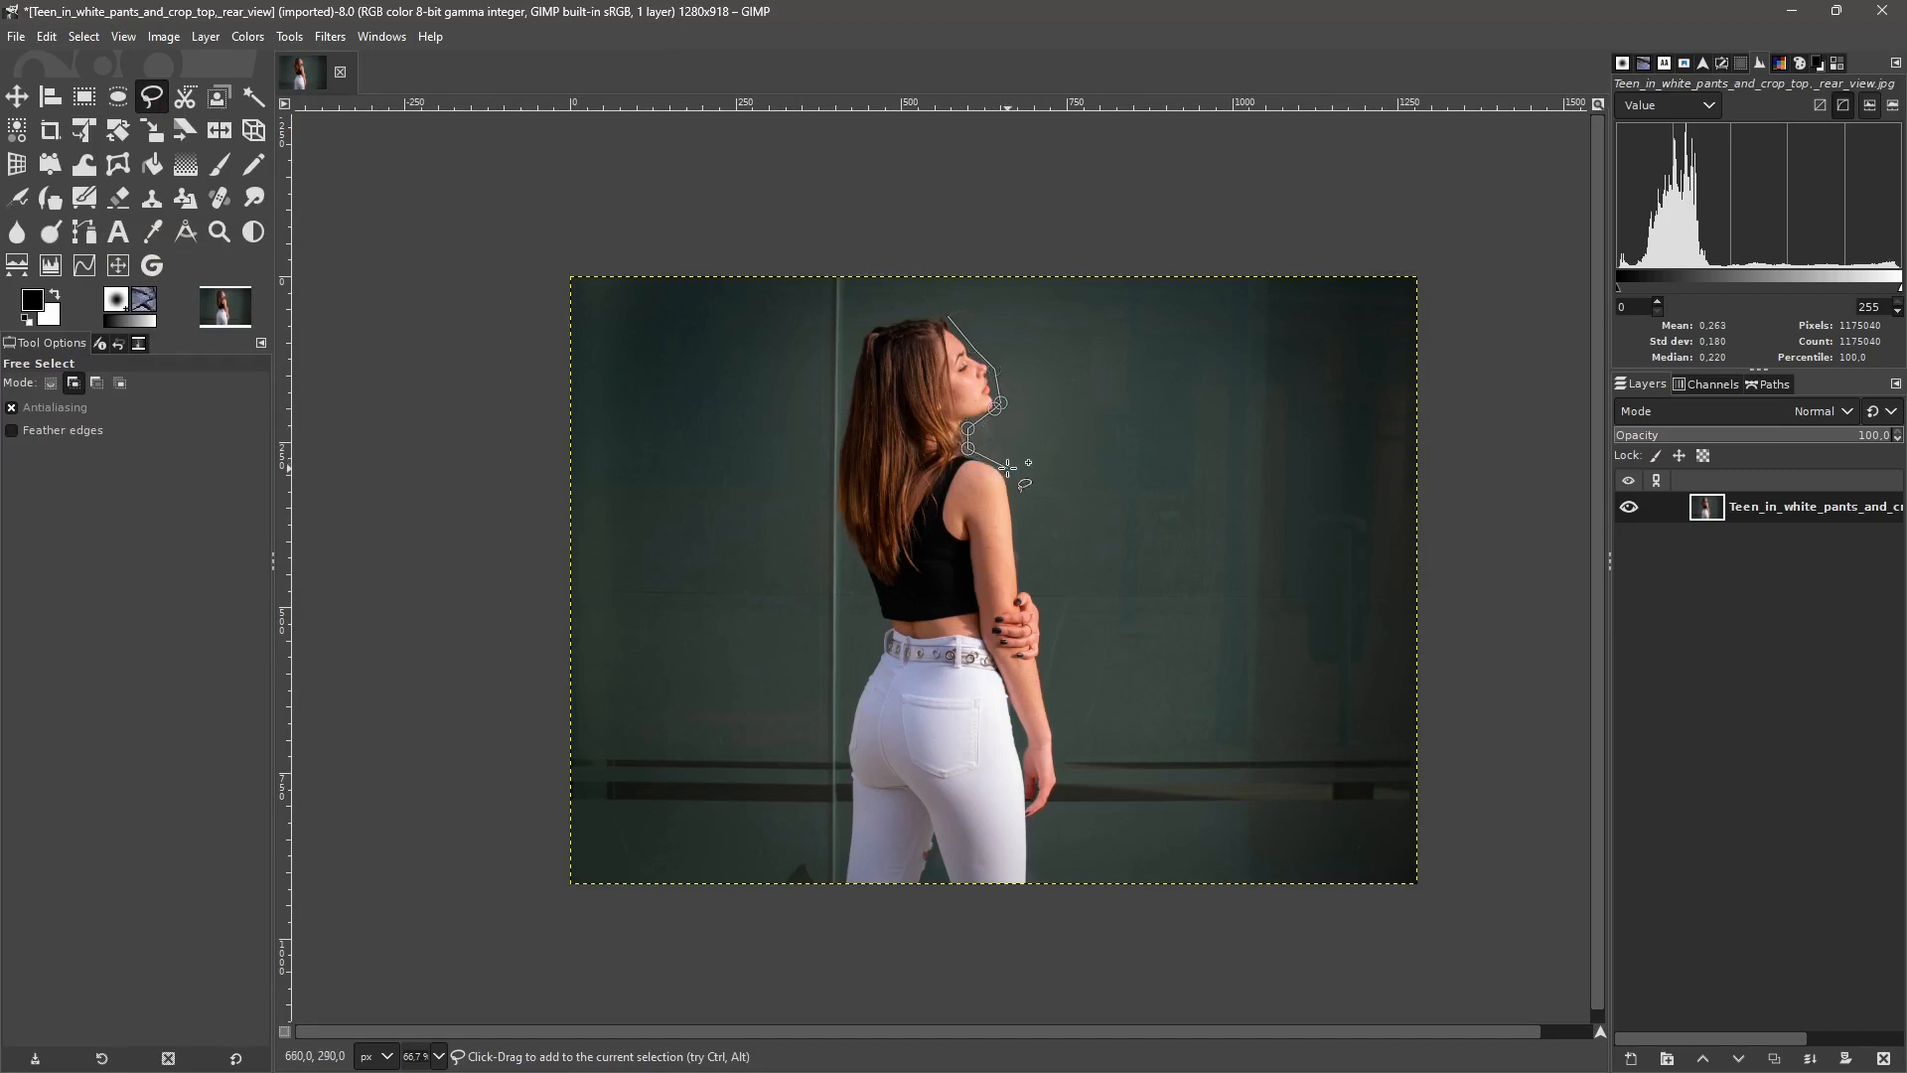
{"action": "left_click", "coordinate": [1047, 605]}
{"action": "left_click", "coordinate": [1040, 667]}
{"action": "left_click", "coordinate": [1054, 806]}
{"action": "left_click", "coordinate": [1028, 826]}
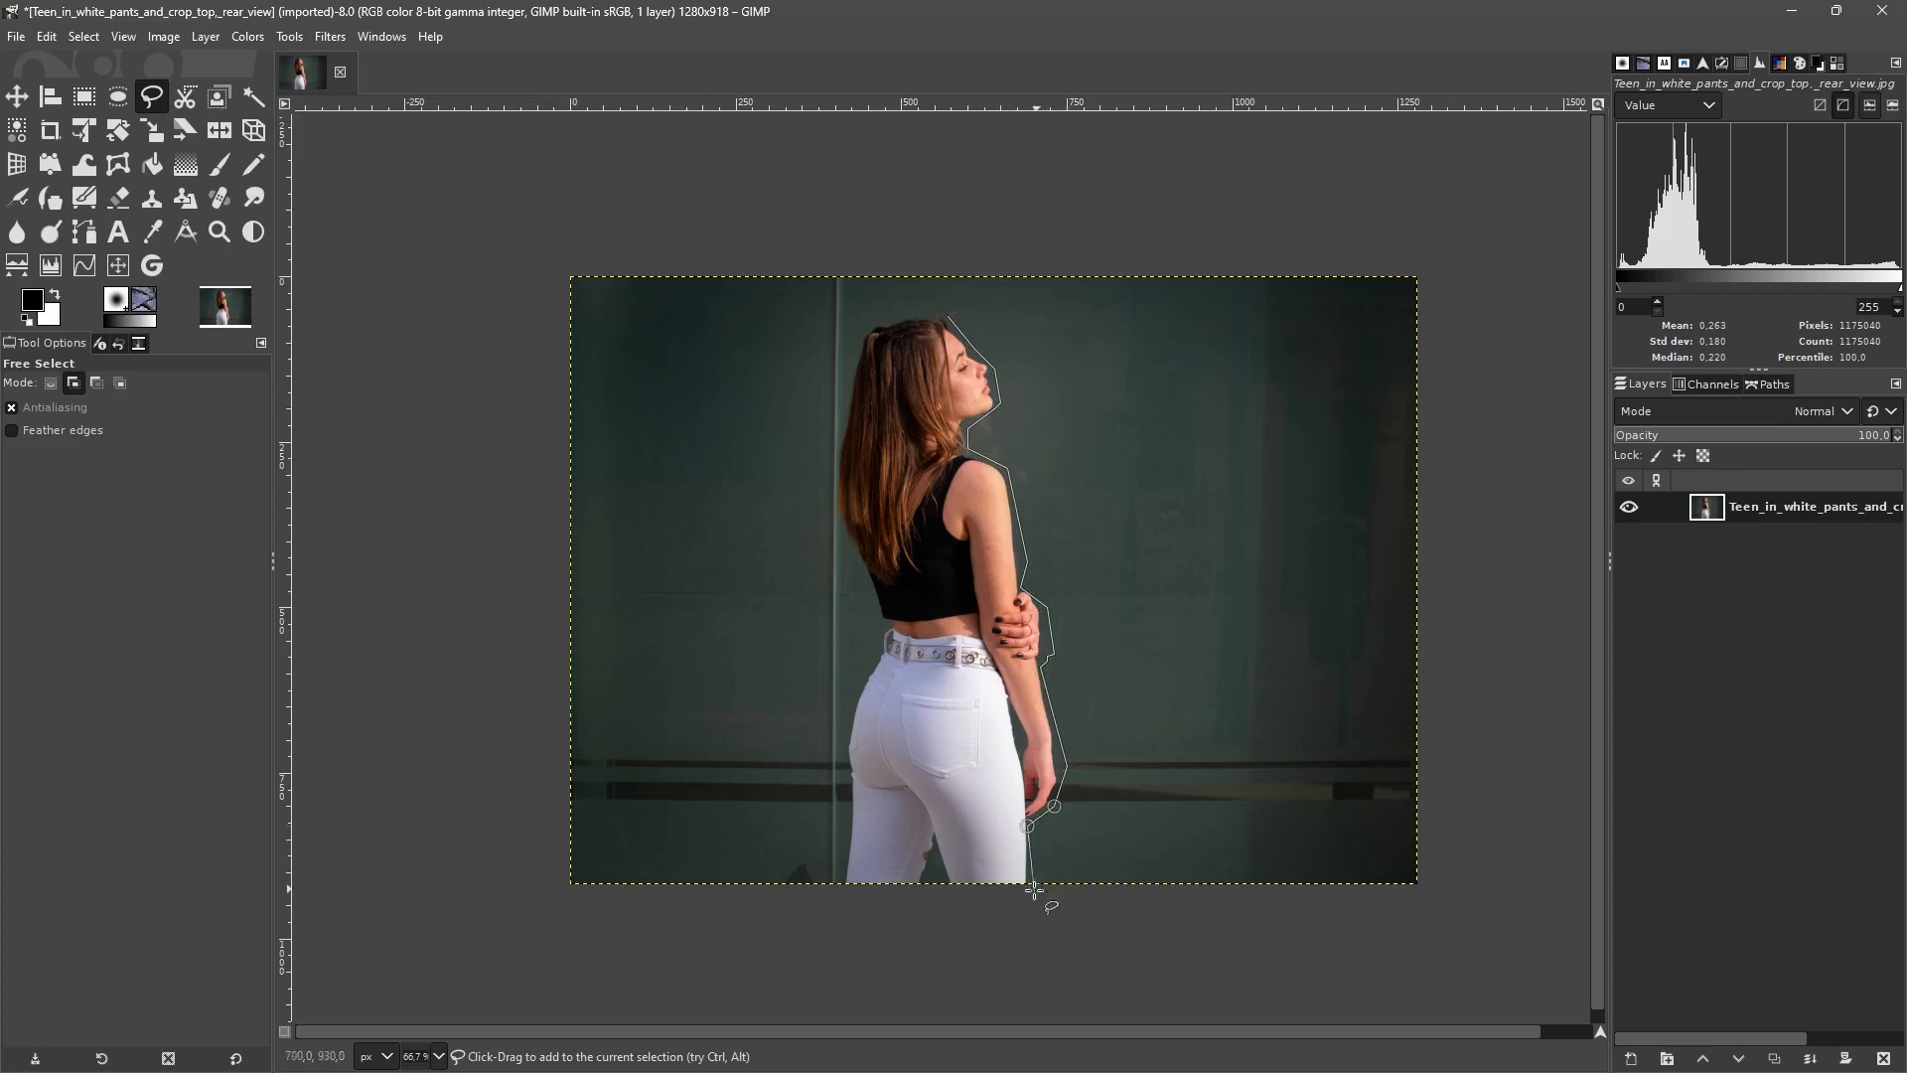
{"action": "left_click", "coordinate": [1033, 894]}
{"action": "left_click_drag", "start_coordinate": [915, 929], "coordinate": [870, 932]}
{"action": "left_click", "coordinate": [814, 897]}
{"action": "left_click", "coordinate": [835, 865]}
{"action": "left_click", "coordinate": [849, 756]}
{"action": "left_click", "coordinate": [861, 666]}
{"action": "left_click", "coordinate": [883, 631]}
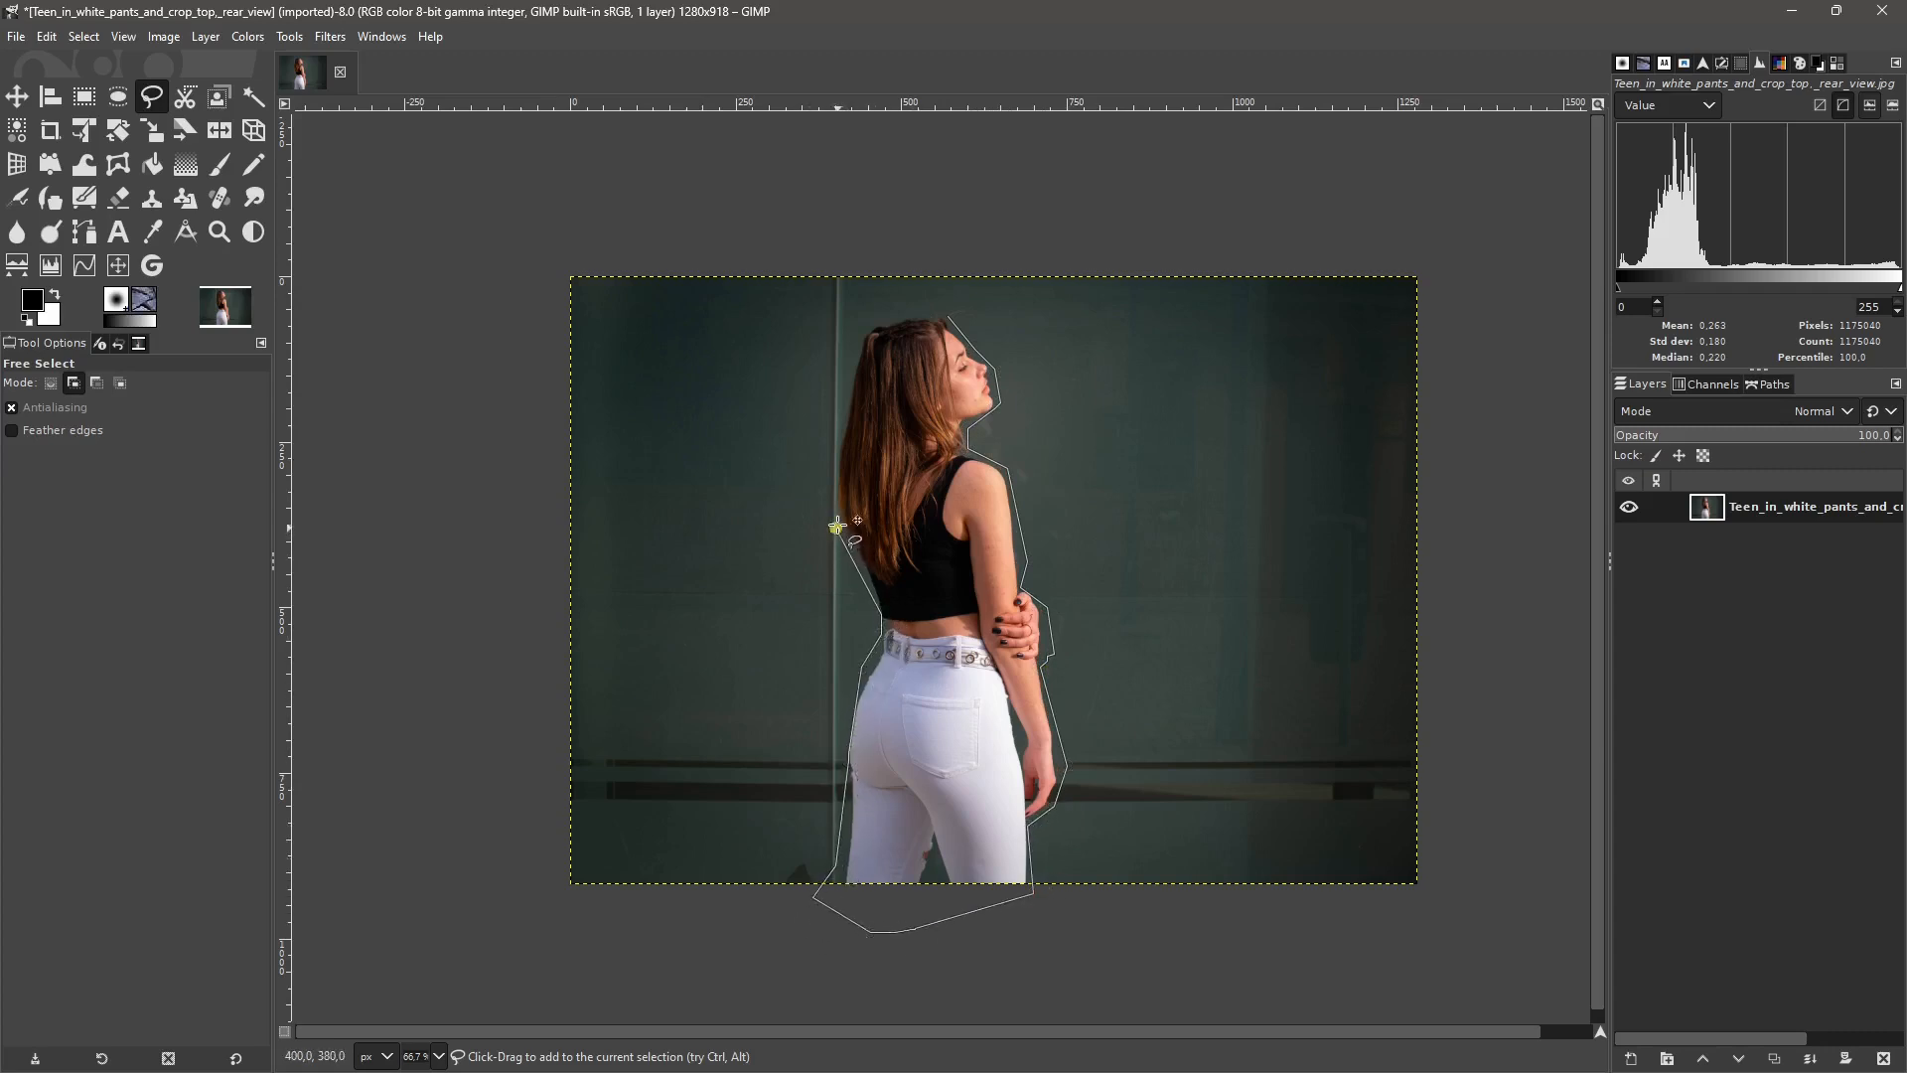
{"action": "left_click", "coordinate": [830, 484]}
{"action": "left_click", "coordinate": [841, 376]}
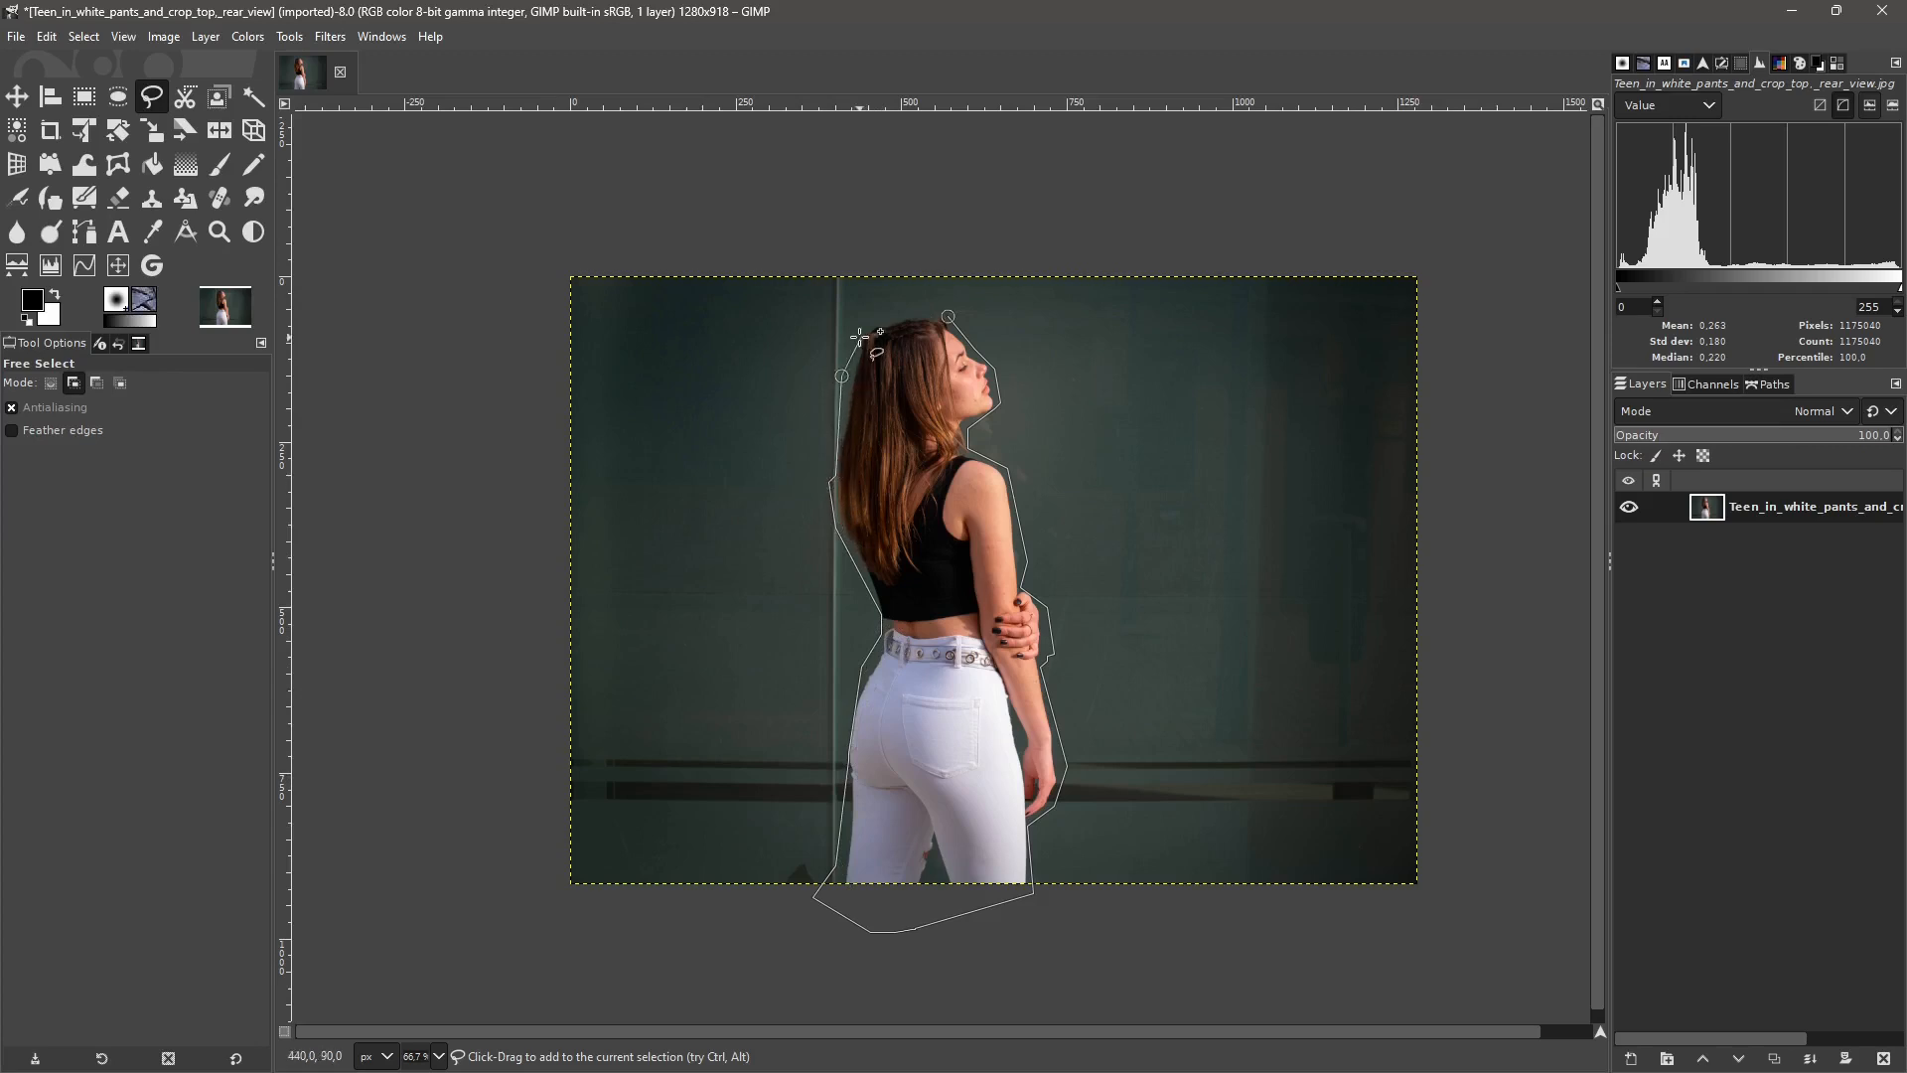
{"action": "left_click", "coordinate": [949, 314]}
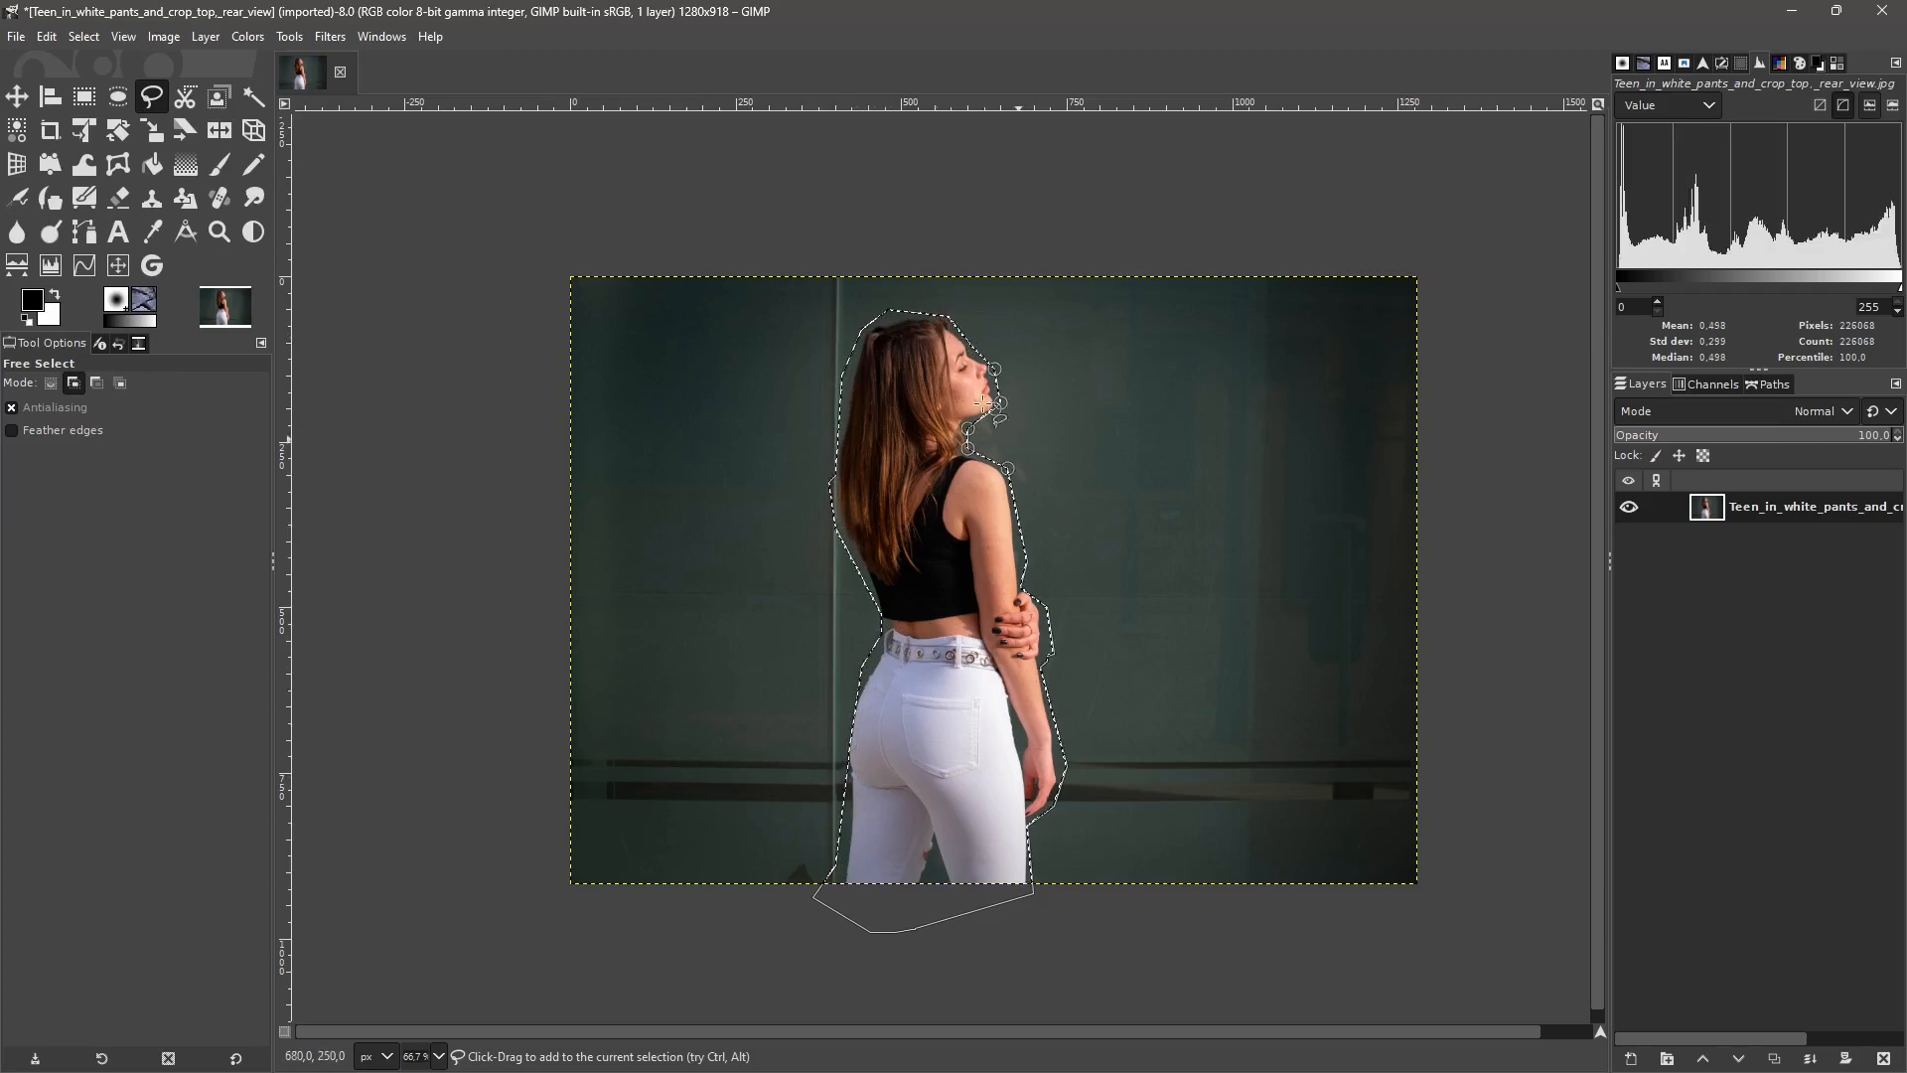
Feather the selection around the woman by 3 px and invert it to select the background.
{"action": "right_click", "coordinate": [921, 500]}
{"action": "mouse_move", "coordinate": [1021, 533]}
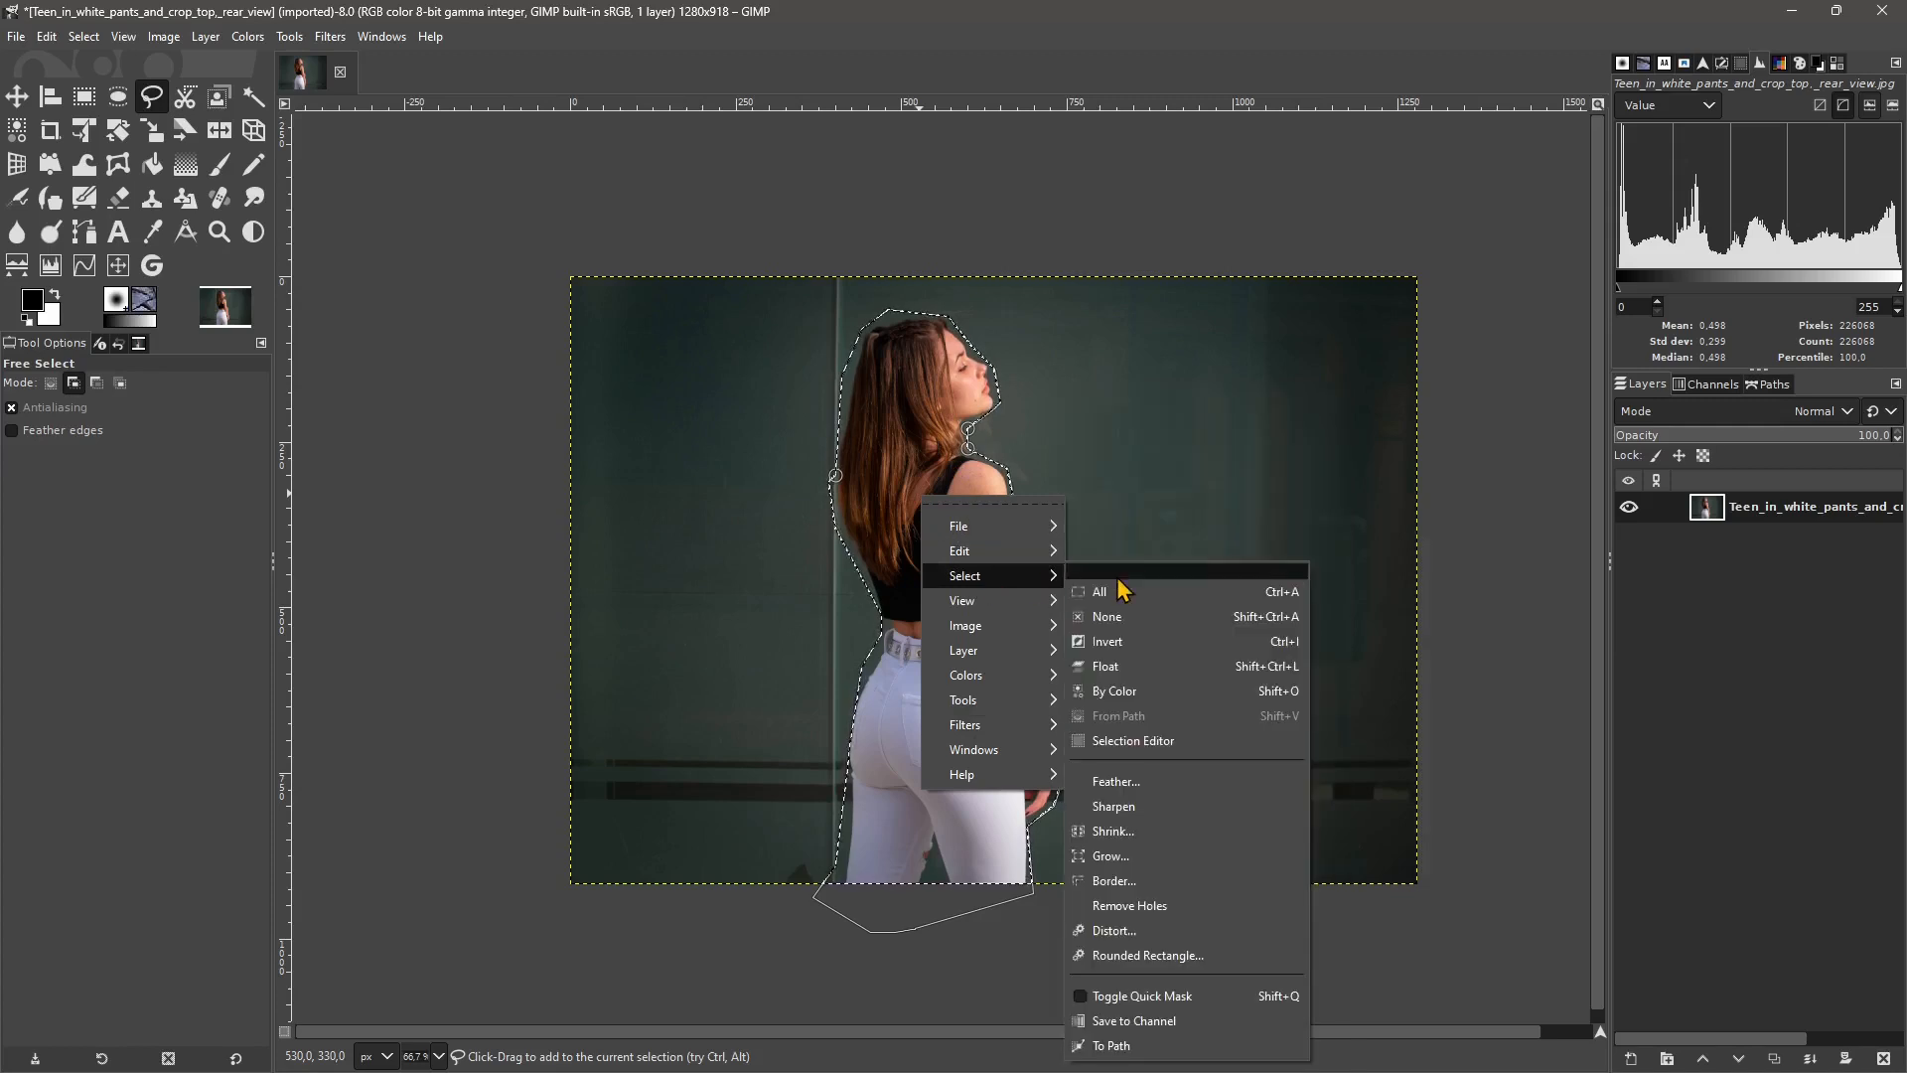
{"action": "left_click", "coordinate": [1144, 792]}
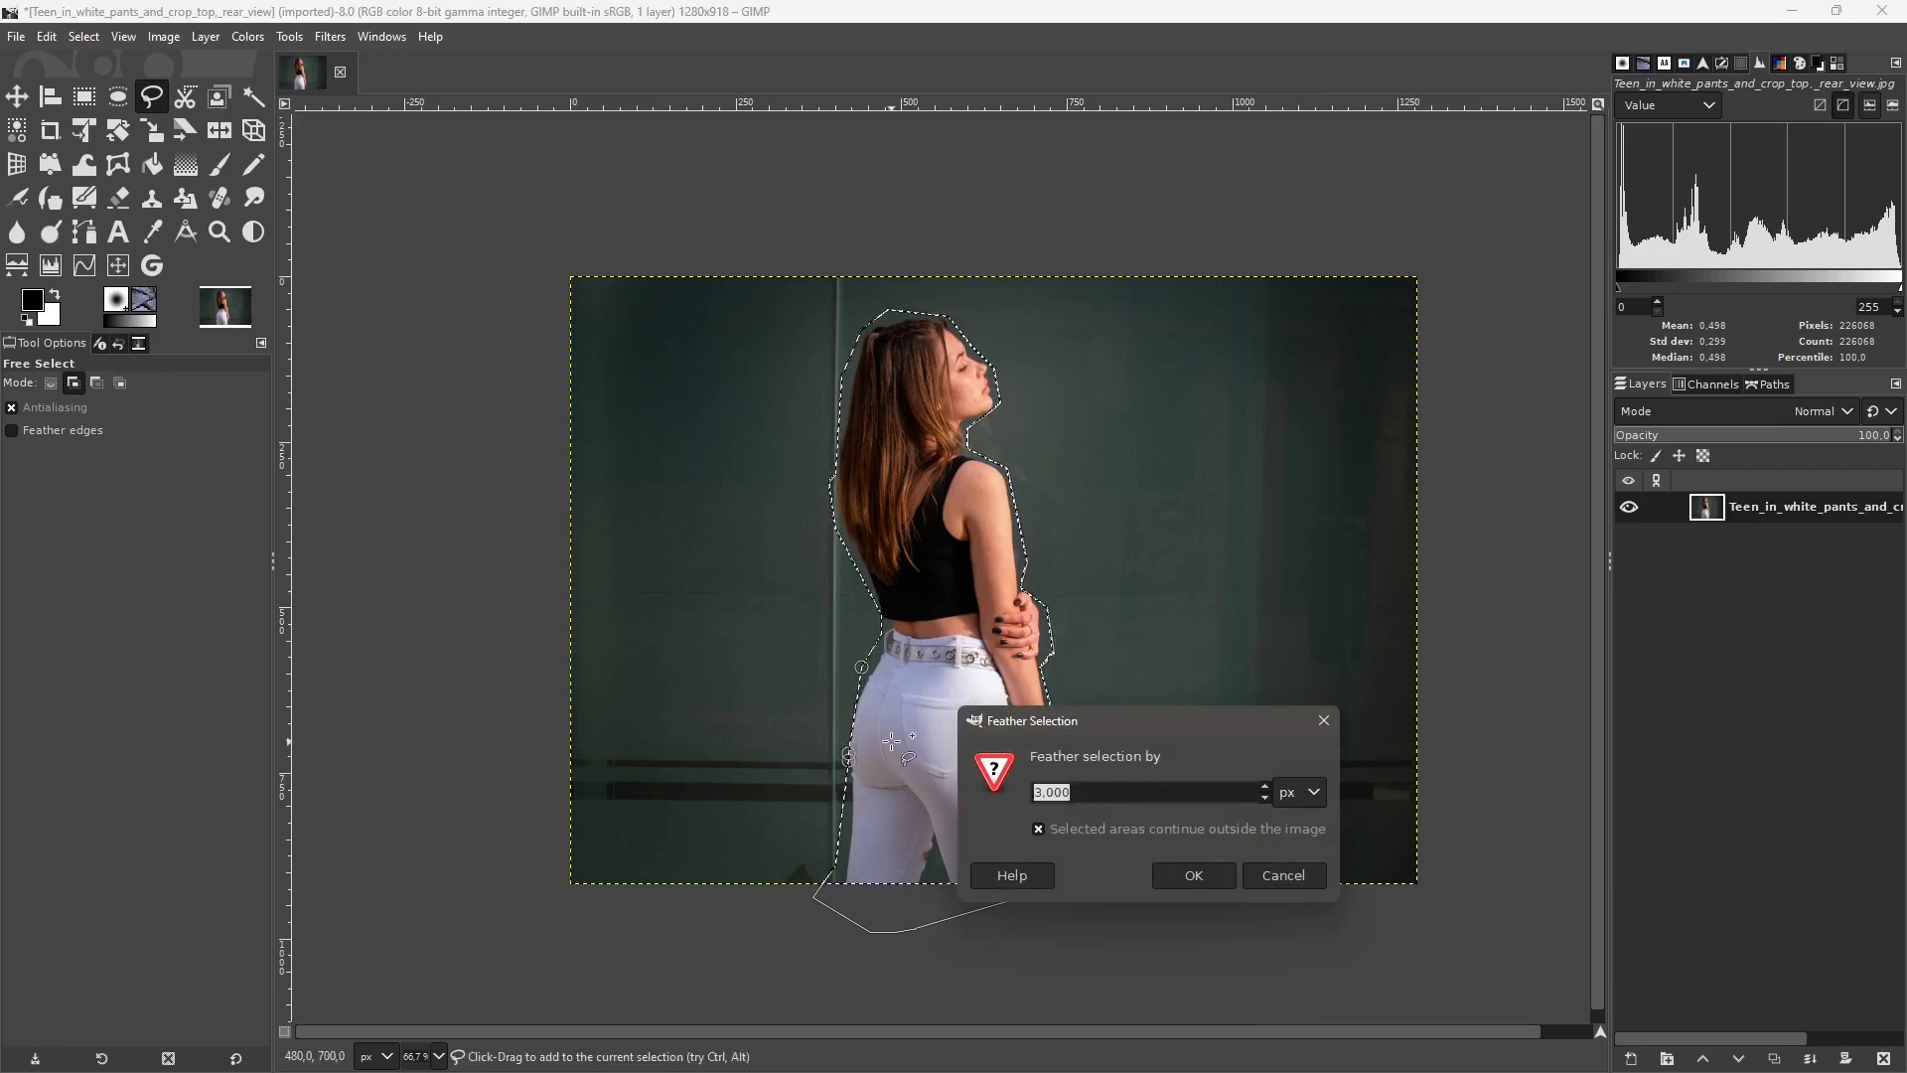
{"action": "left_click", "coordinate": [1194, 877]}
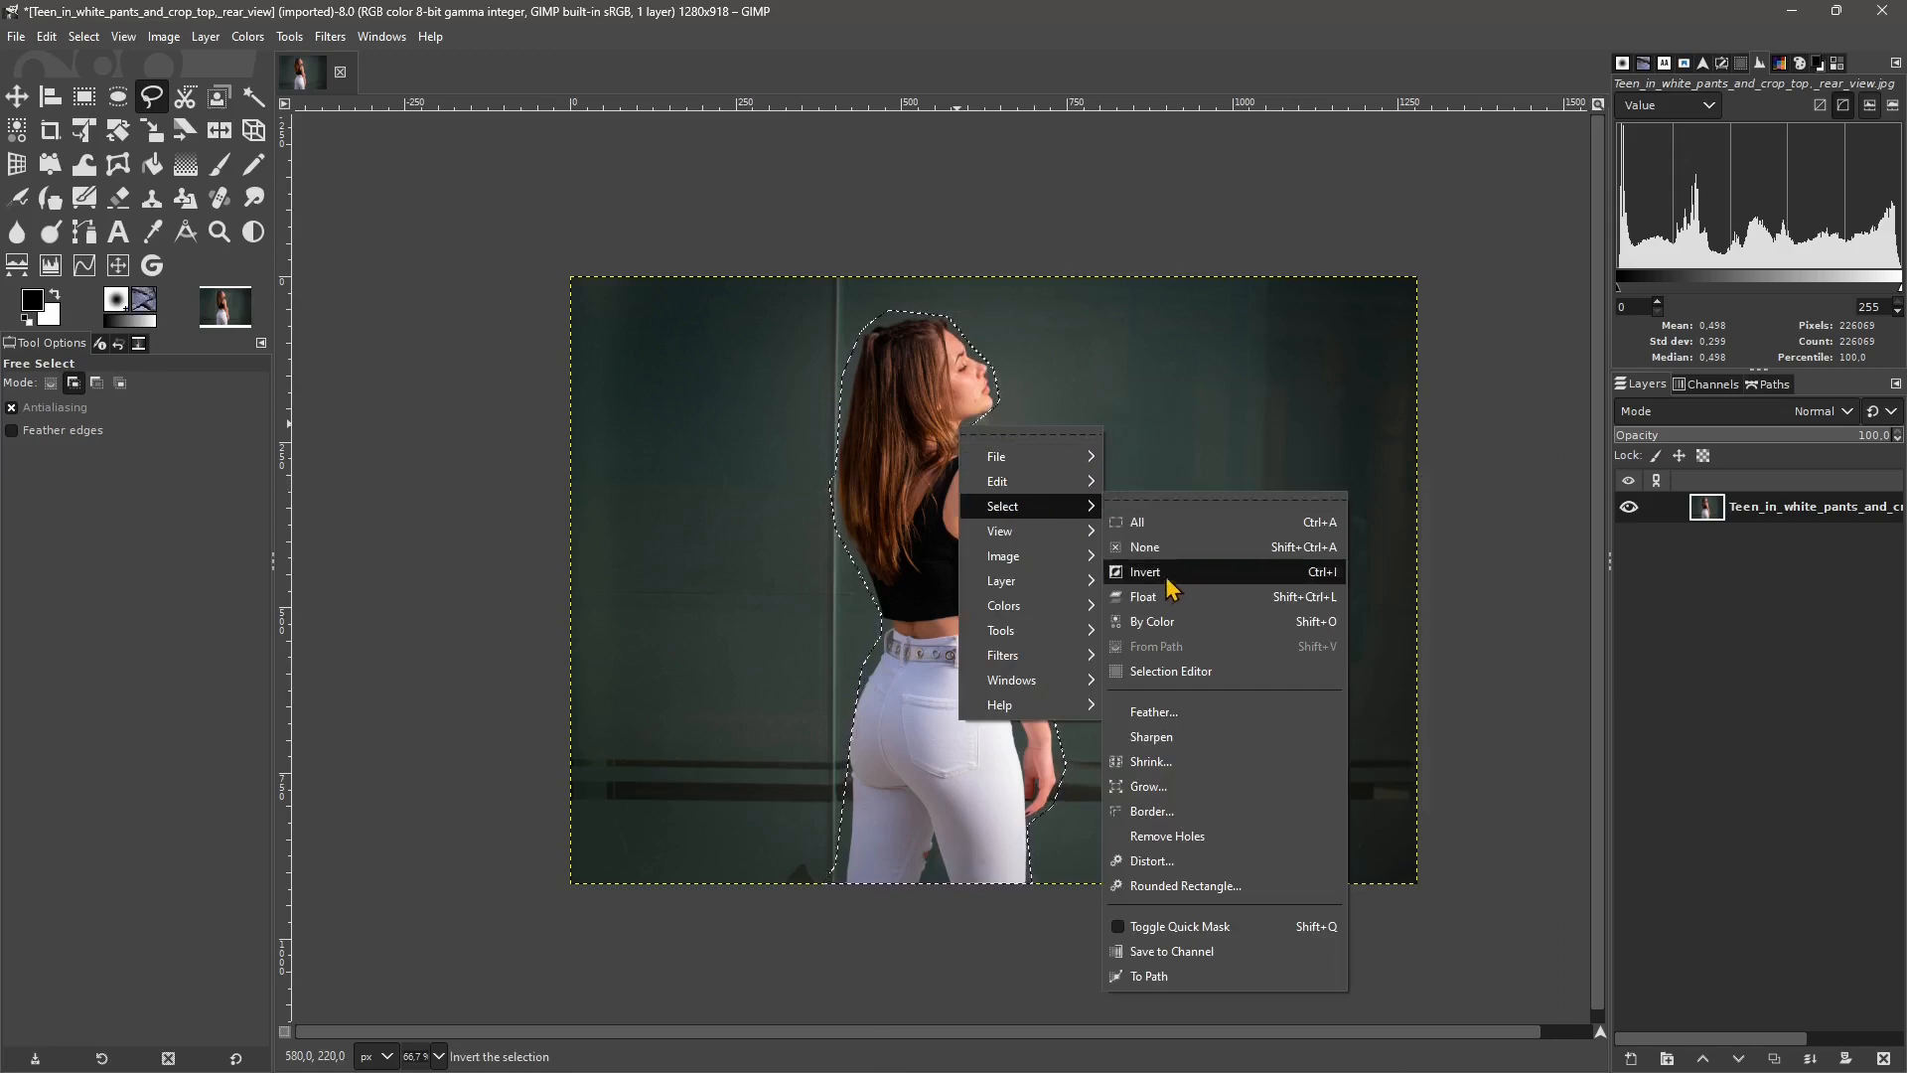
{"action": "left_click", "coordinate": [1152, 572]}
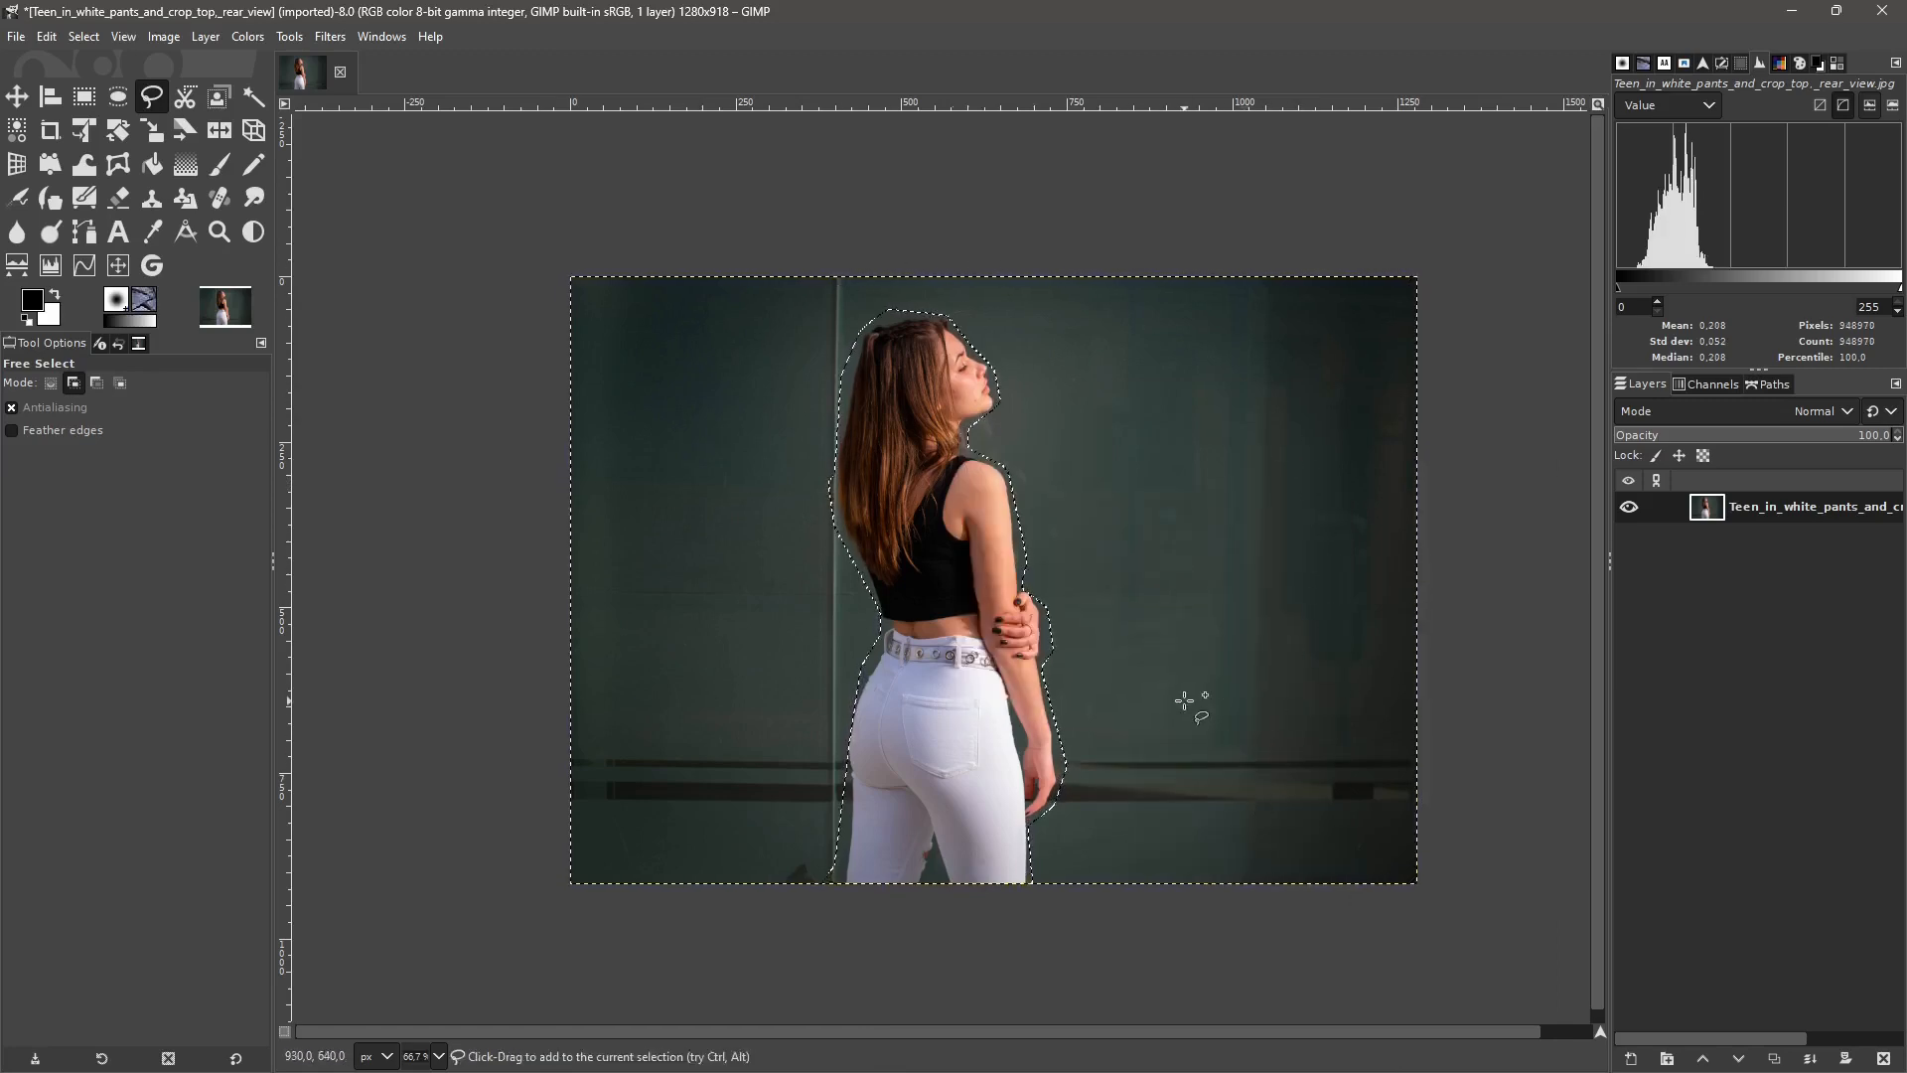
Try a GEGL blur operation on the selected background around the woman and undo it.
{"action": "left_click", "coordinate": [290, 36]}
{"action": "left_click", "coordinate": [303, 188]}
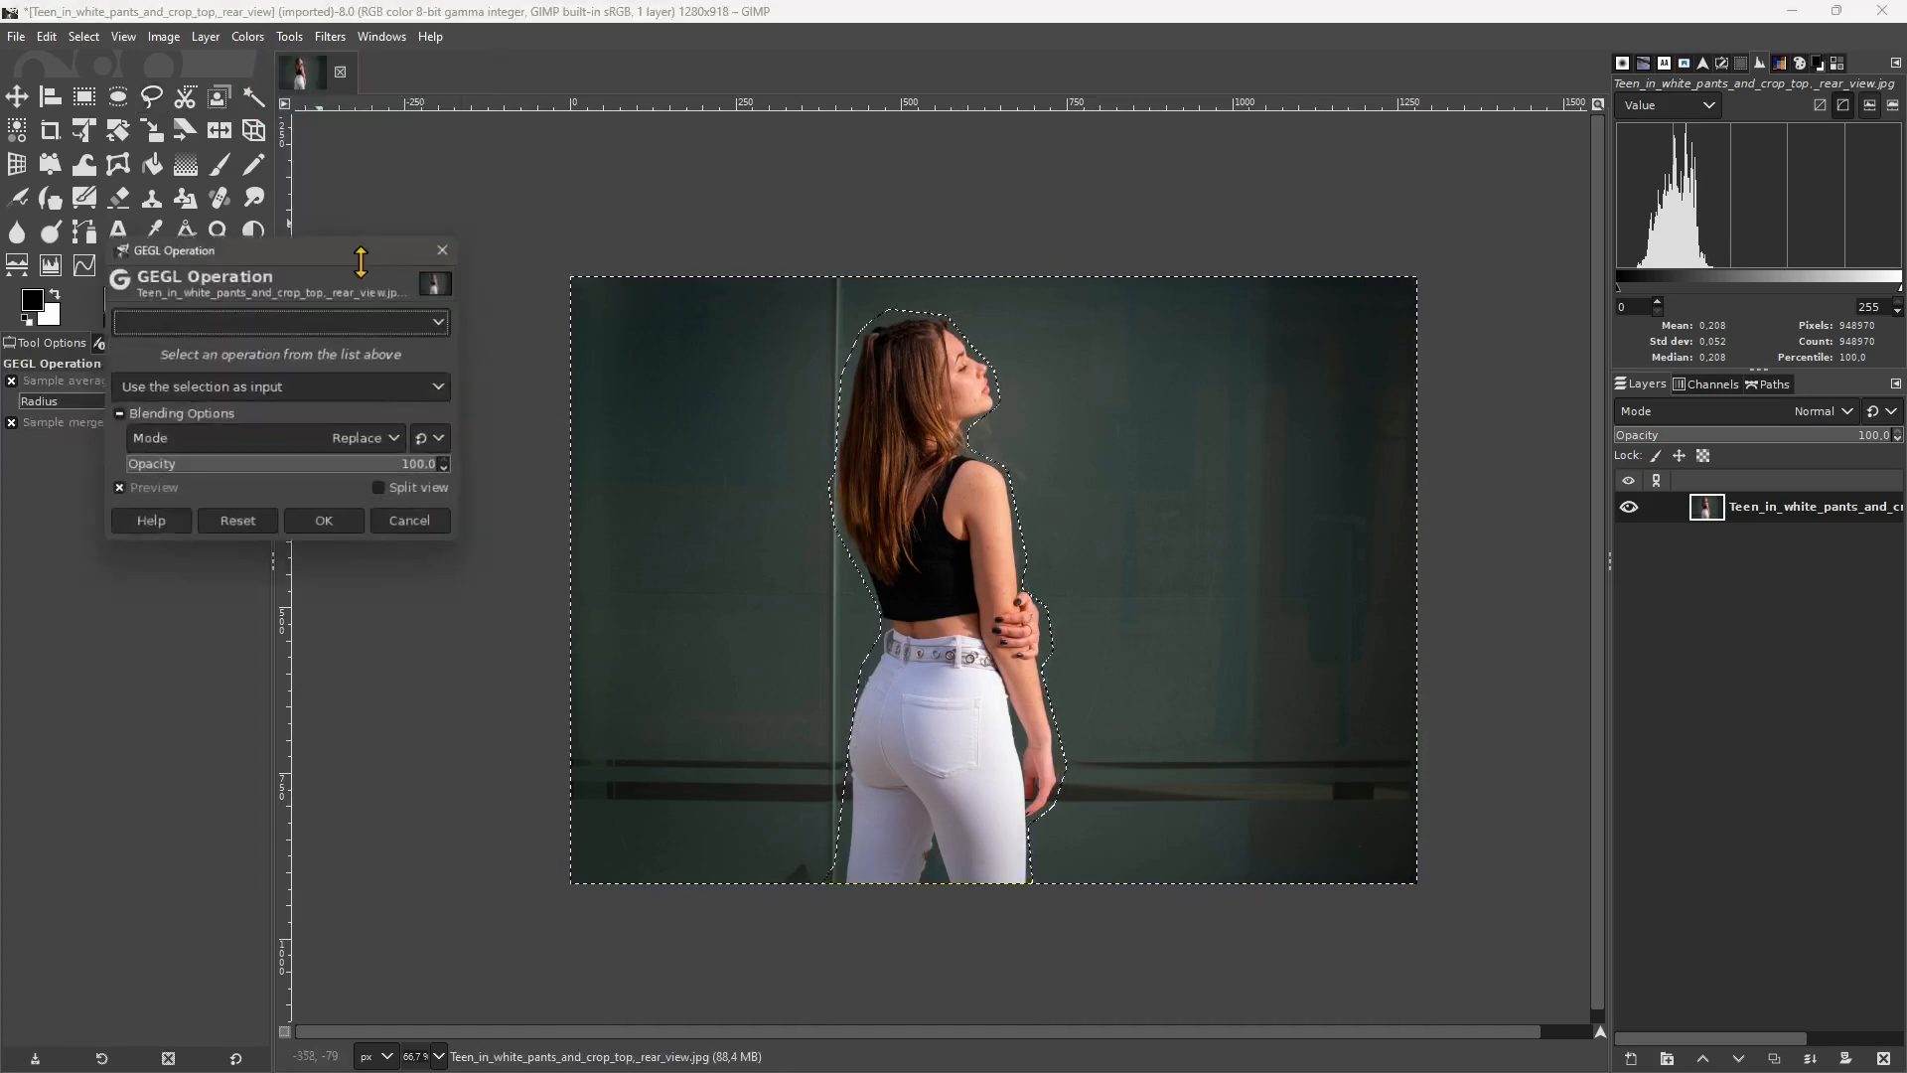
{"action": "left_click_drag", "start_coordinate": [352, 256], "coordinate": [474, 286]}
{"action": "left_click", "coordinate": [328, 355]}
{"action": "left_click", "coordinate": [316, 434]}
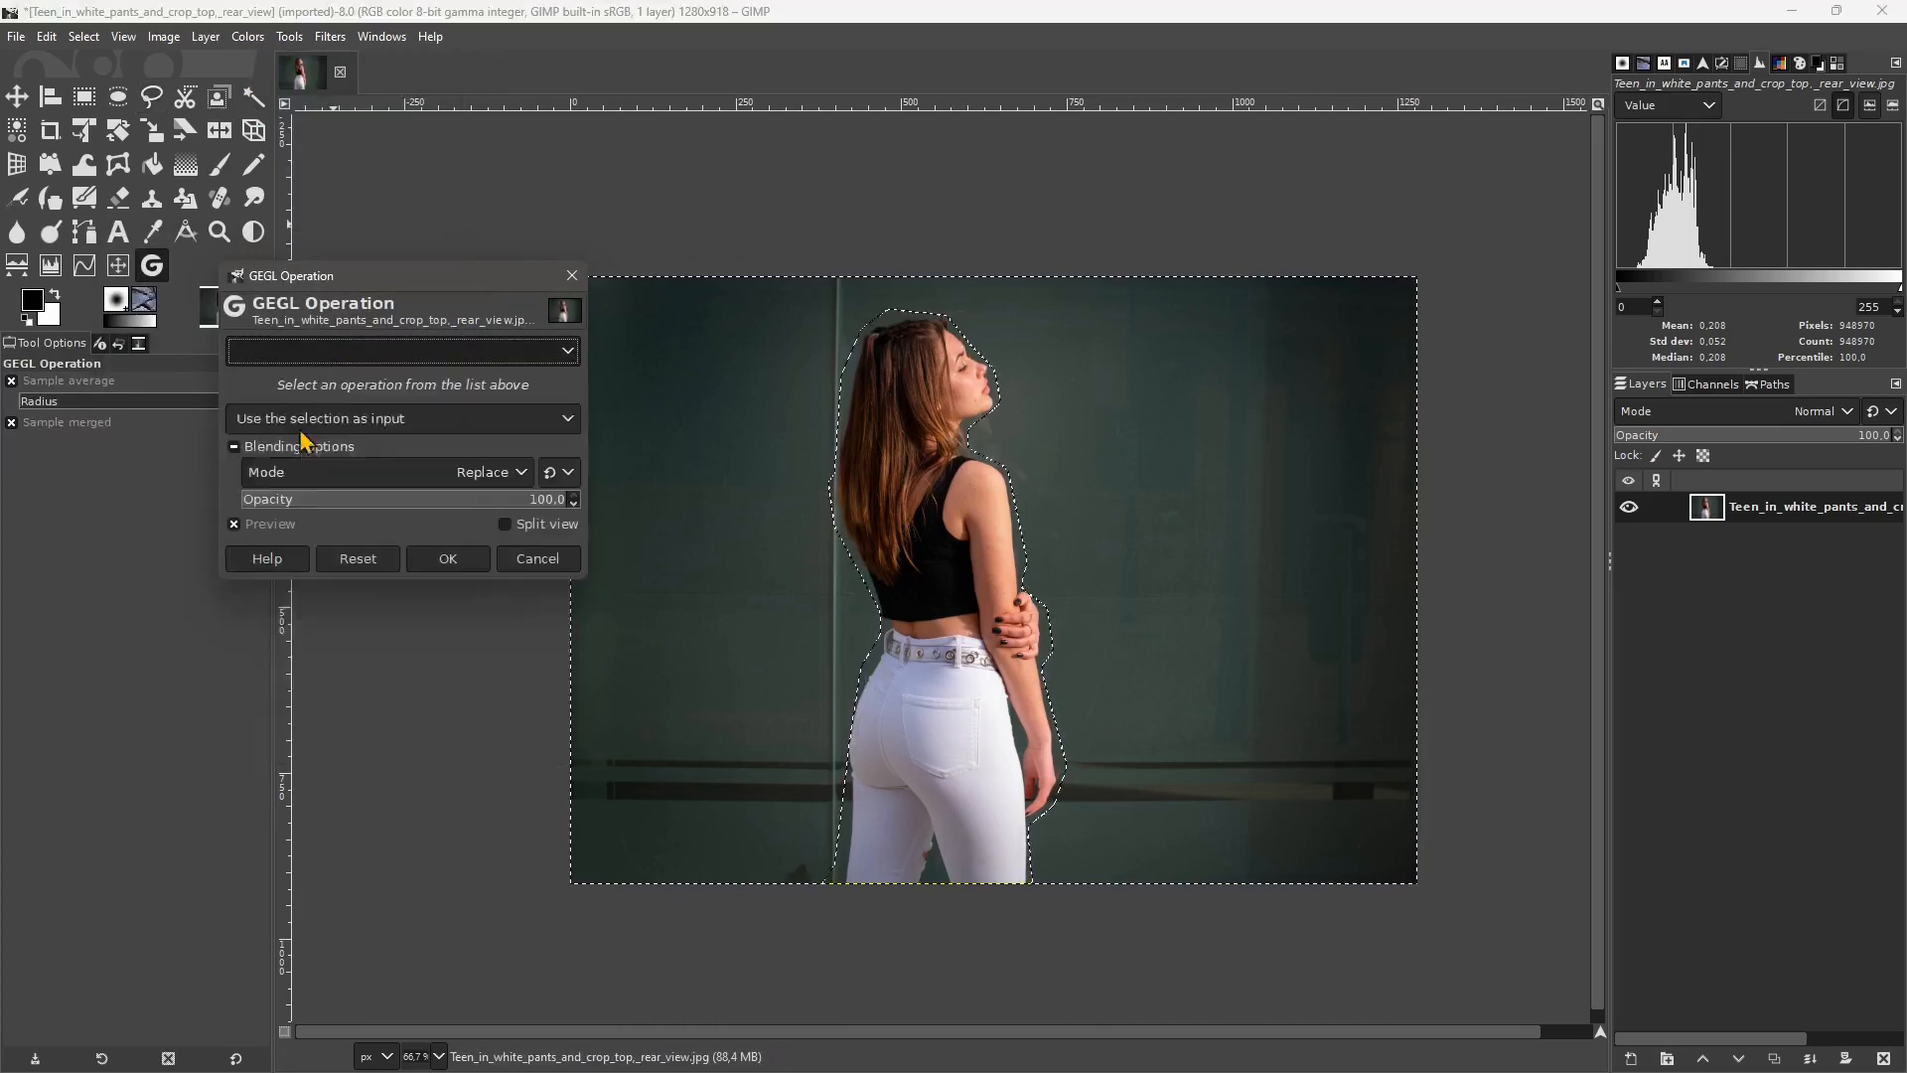
{"action": "left_click_drag", "start_coordinate": [277, 462], "coordinate": [333, 539]}
{"action": "left_click", "coordinate": [448, 629]}
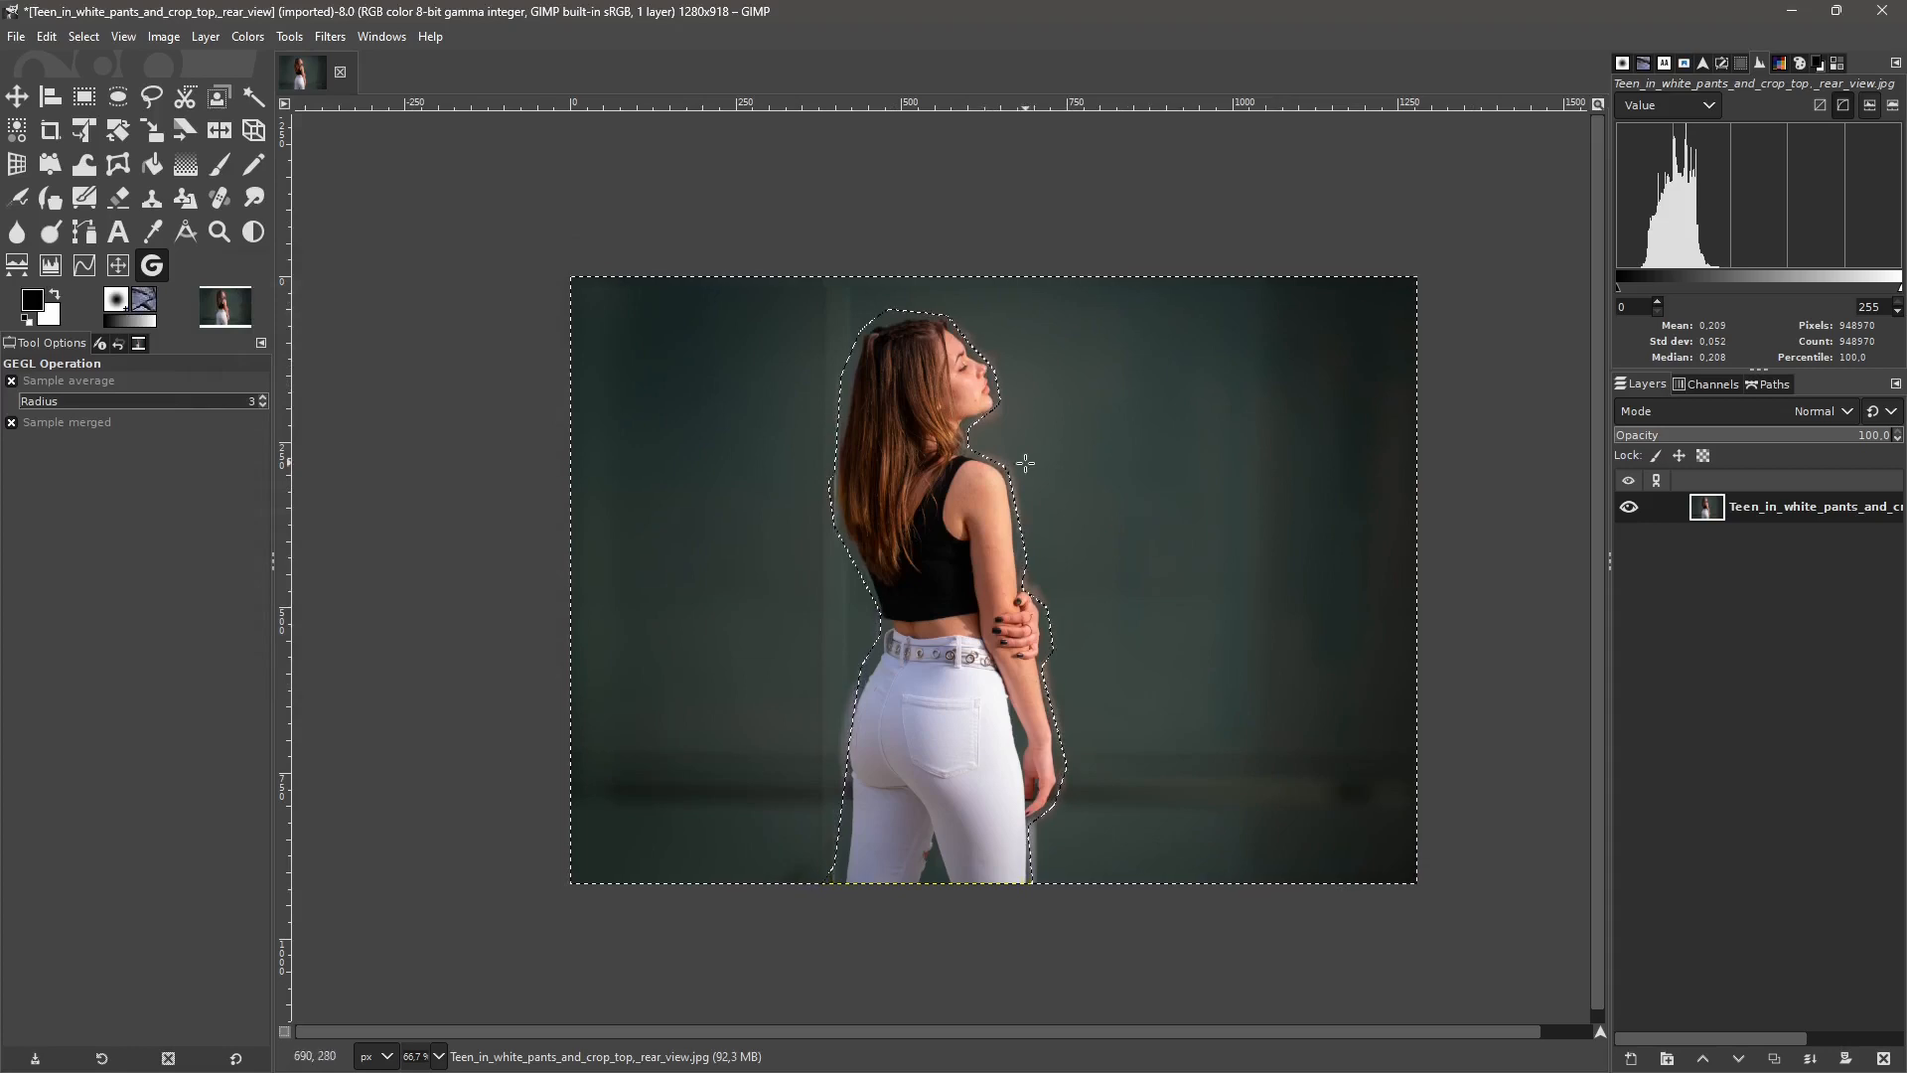
{"action": "key", "text": "ctrl+z"}
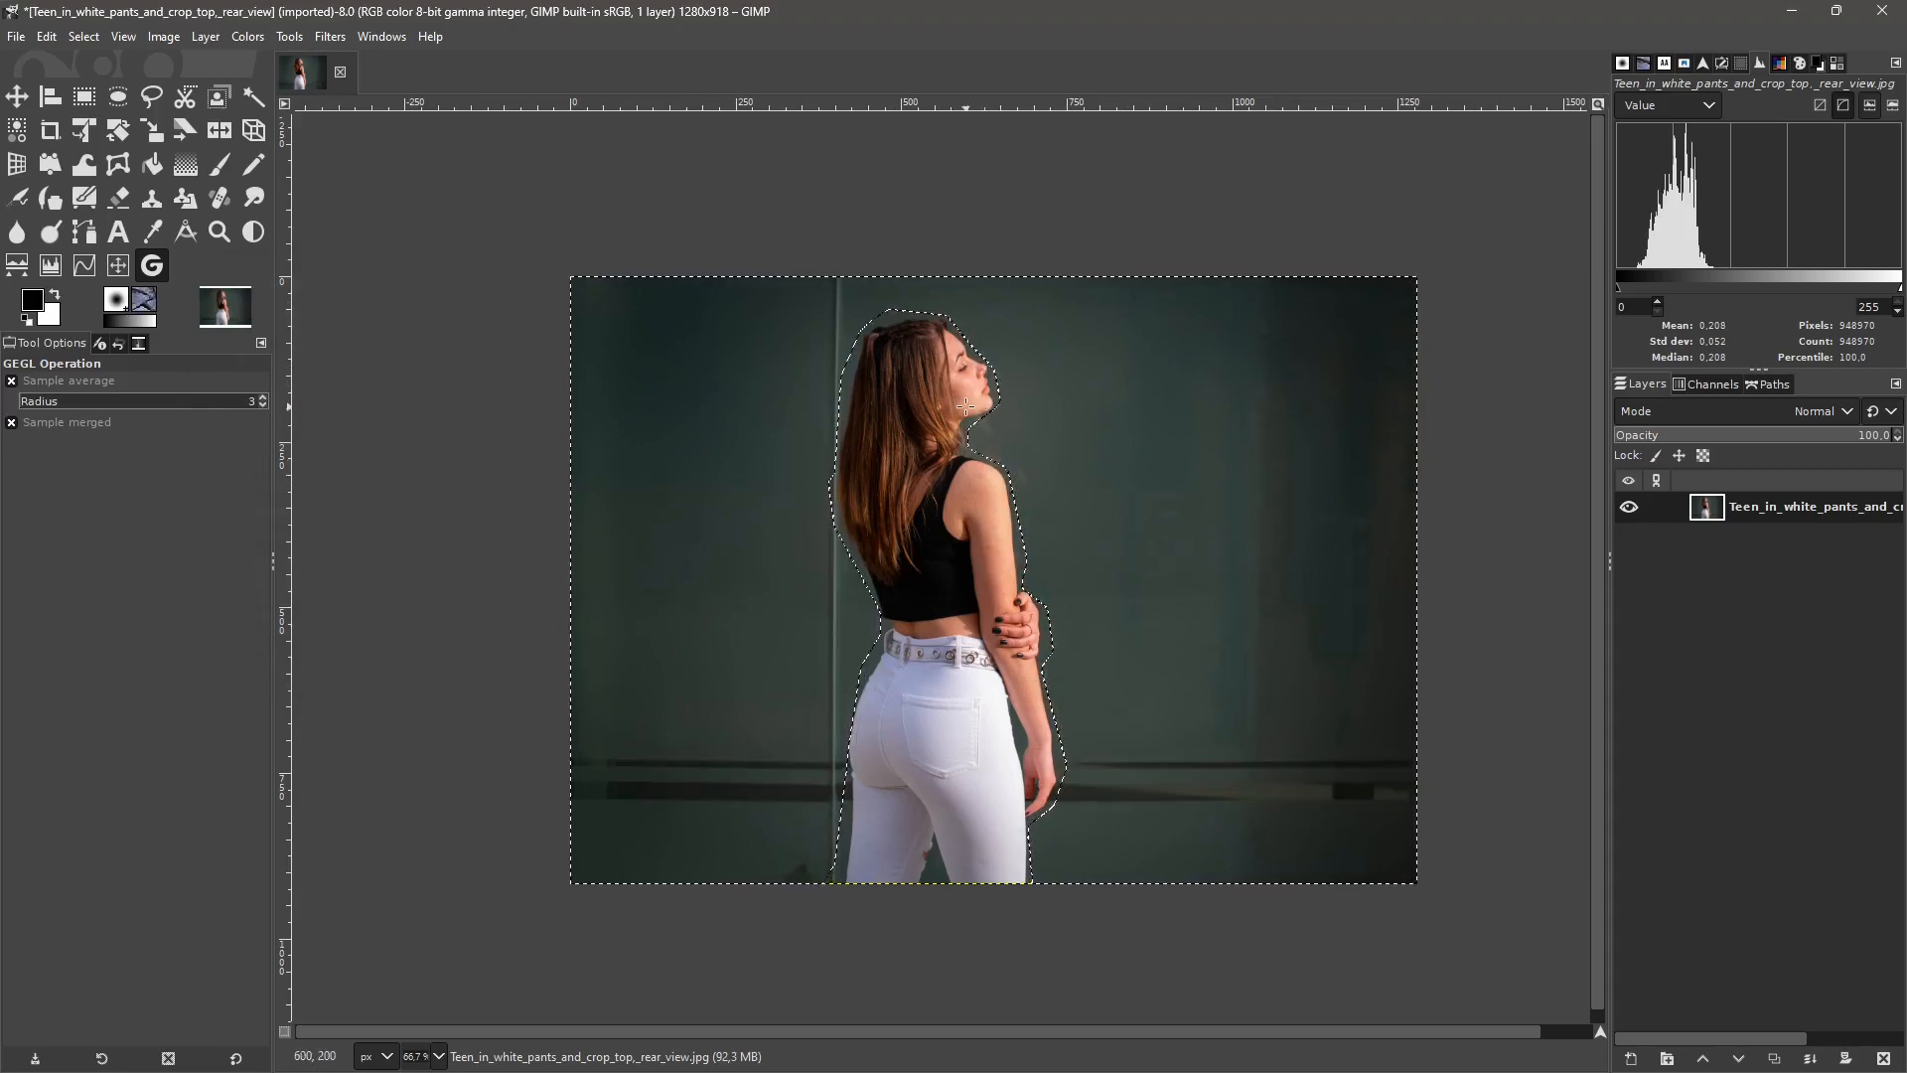
Remove the selection from the portrait photo.
{"action": "key", "text": "ctrl+i"}
{"action": "key", "text": "ctrl+shift+a"}
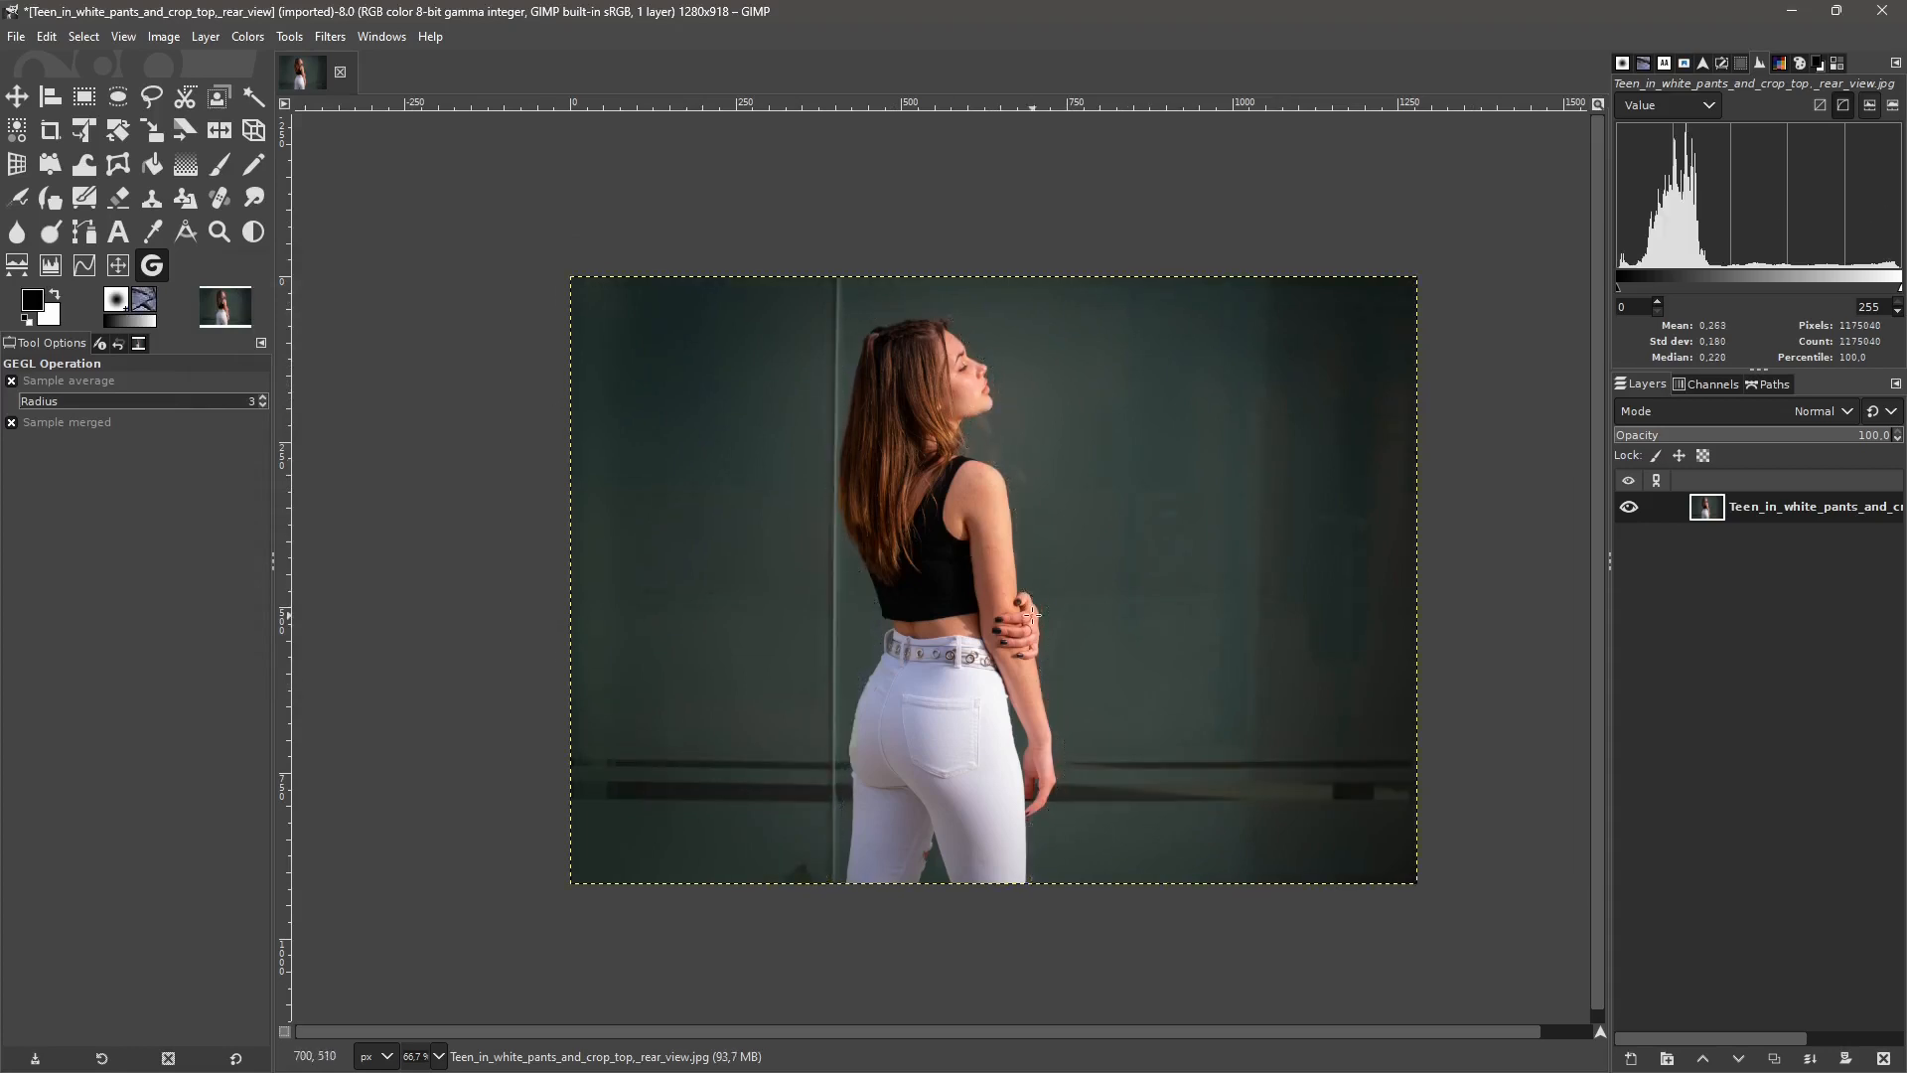
{"action": "key", "text": "1"}
{"action": "key", "text": "minus"}
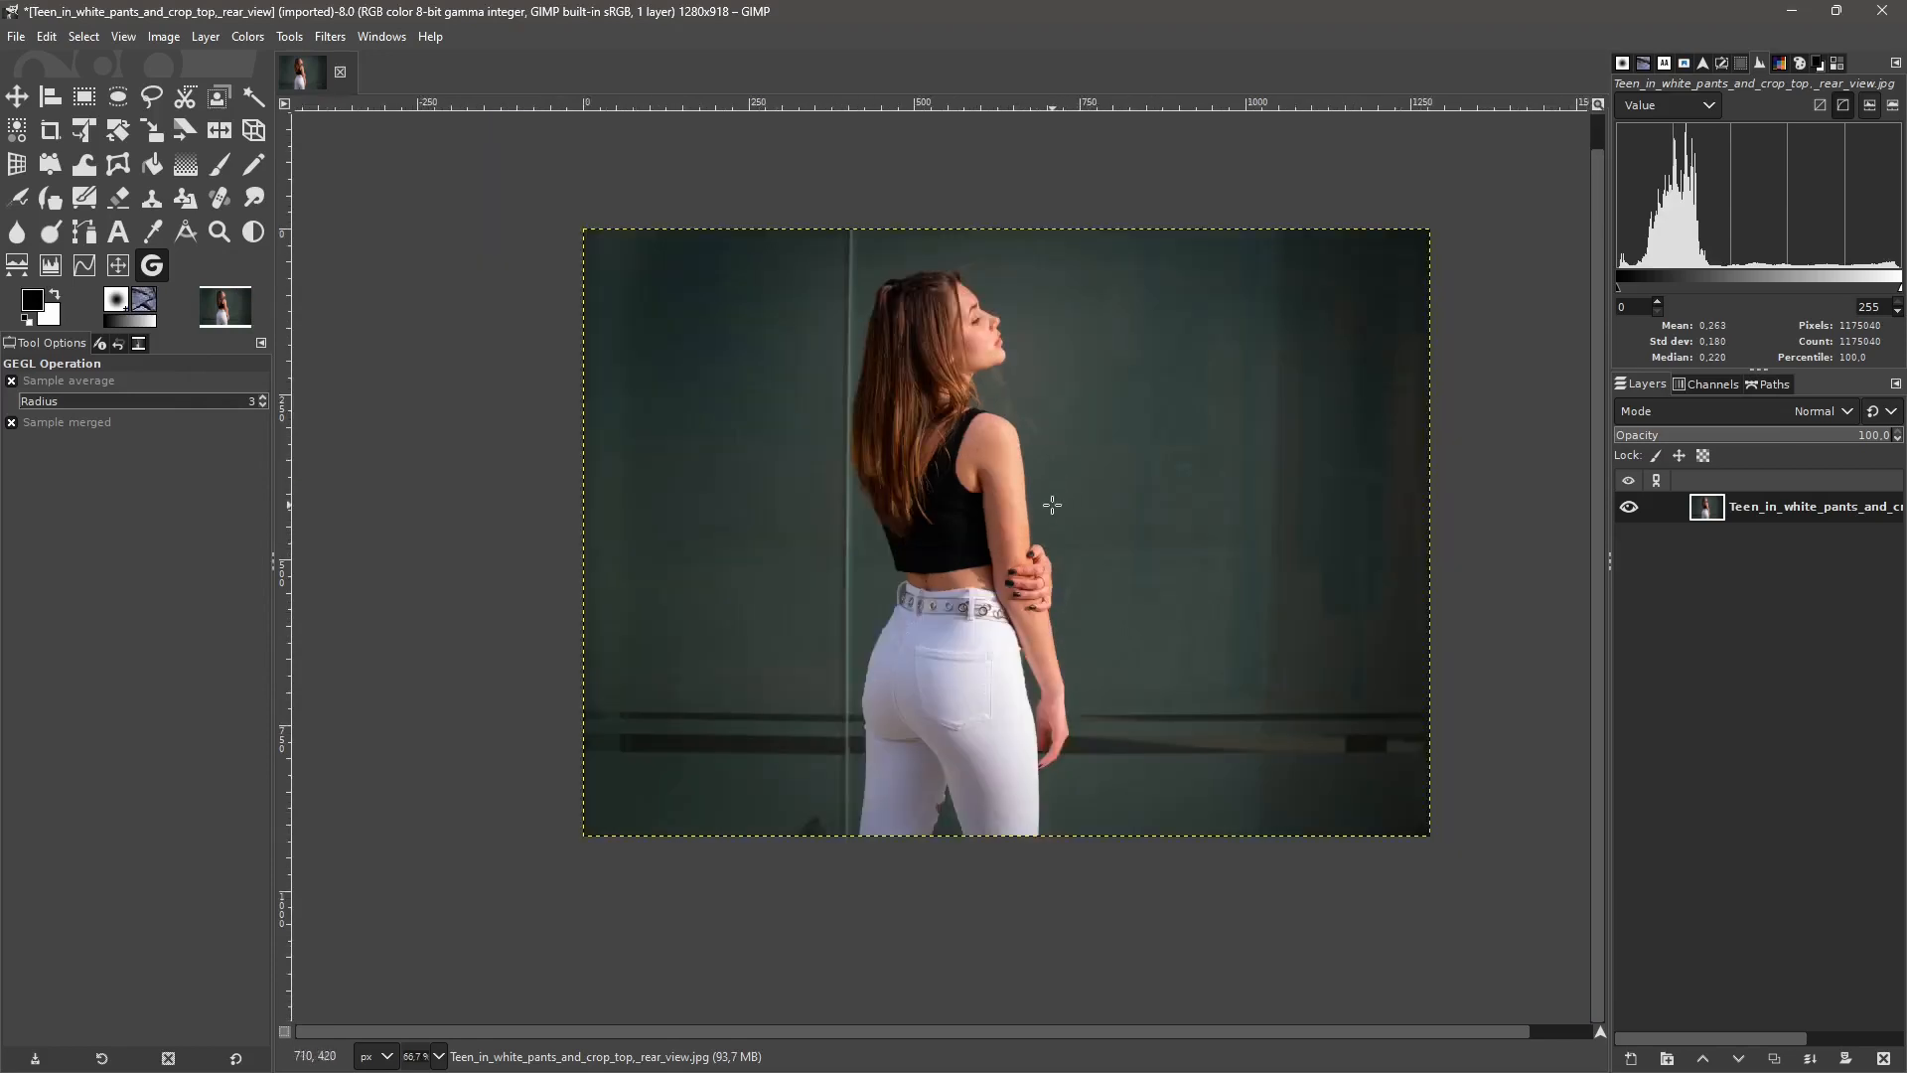
Activate the Blur/Sharpen tool, try brush size 246 with aspect ratio -3 and angle 7, and reset the tool options to their defaults.
{"action": "left_click", "coordinate": [15, 239]}
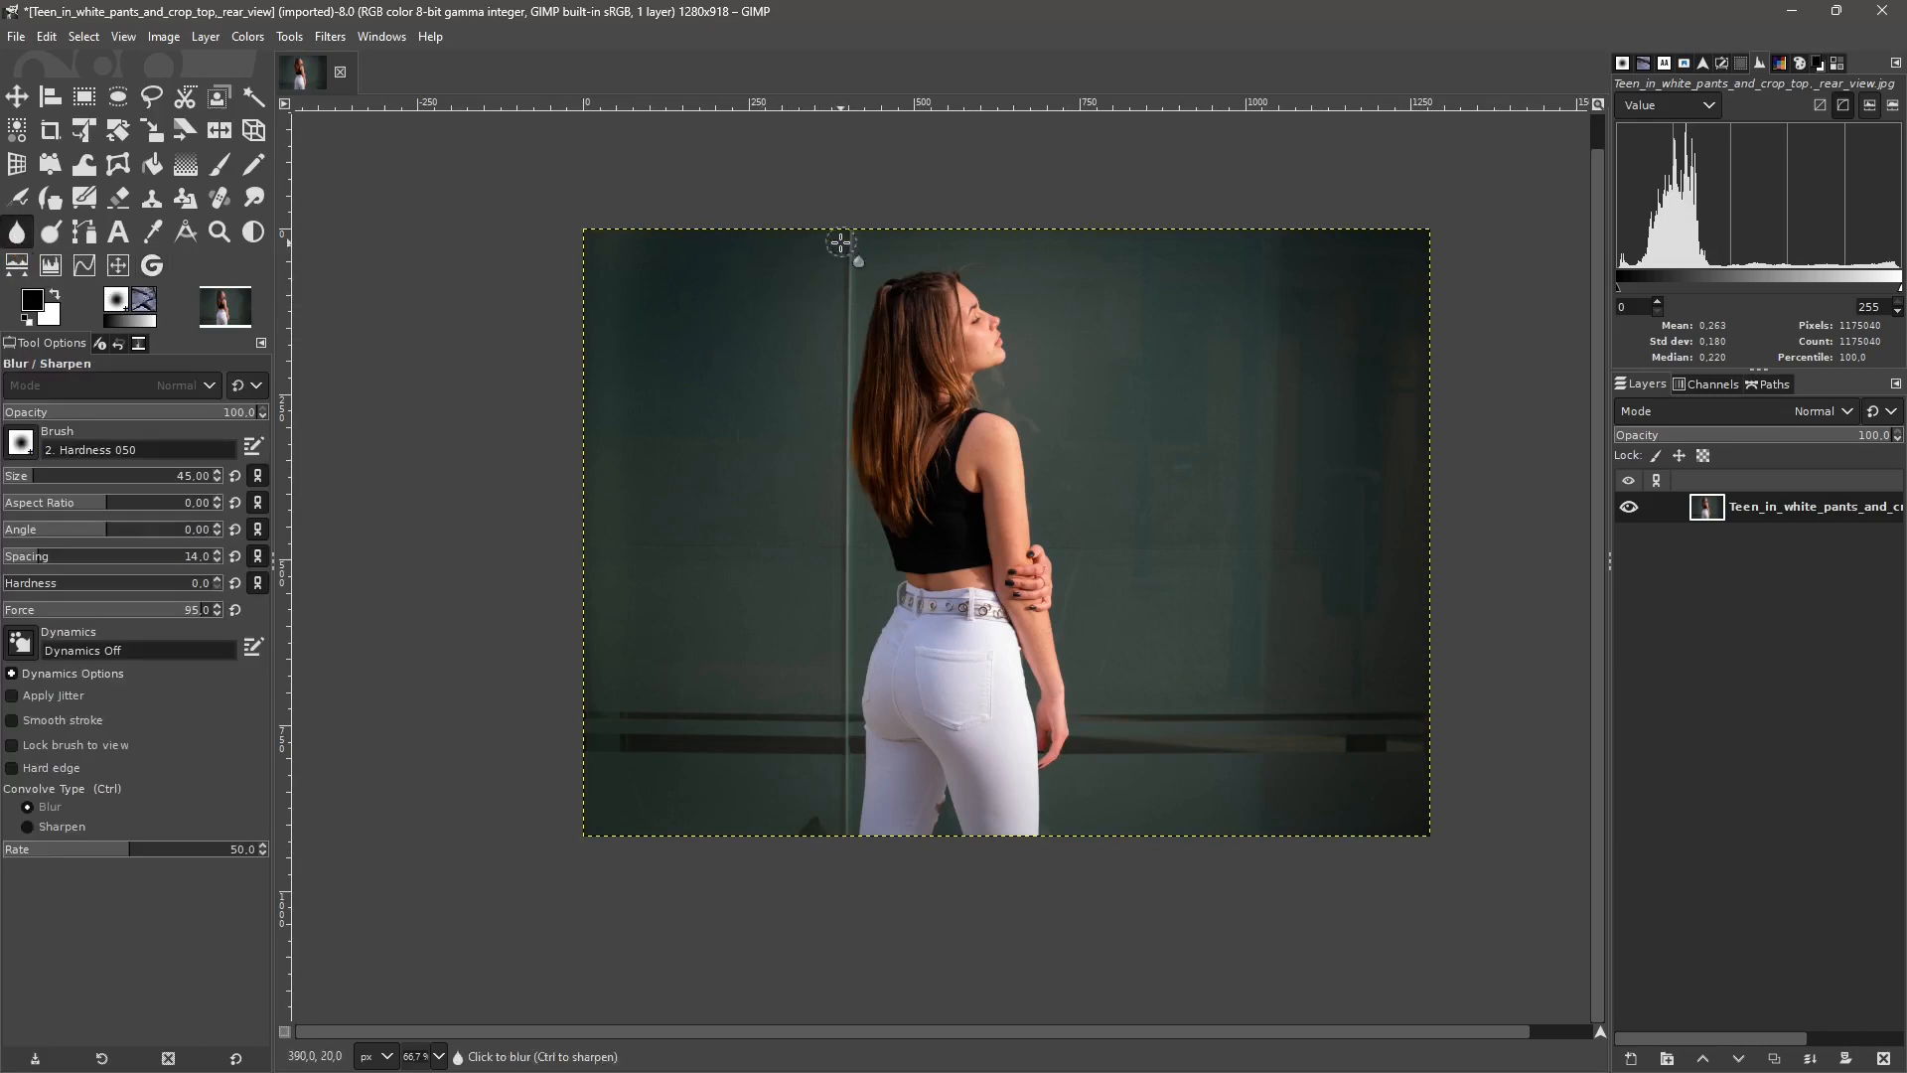
{"action": "key", "text": "1"}
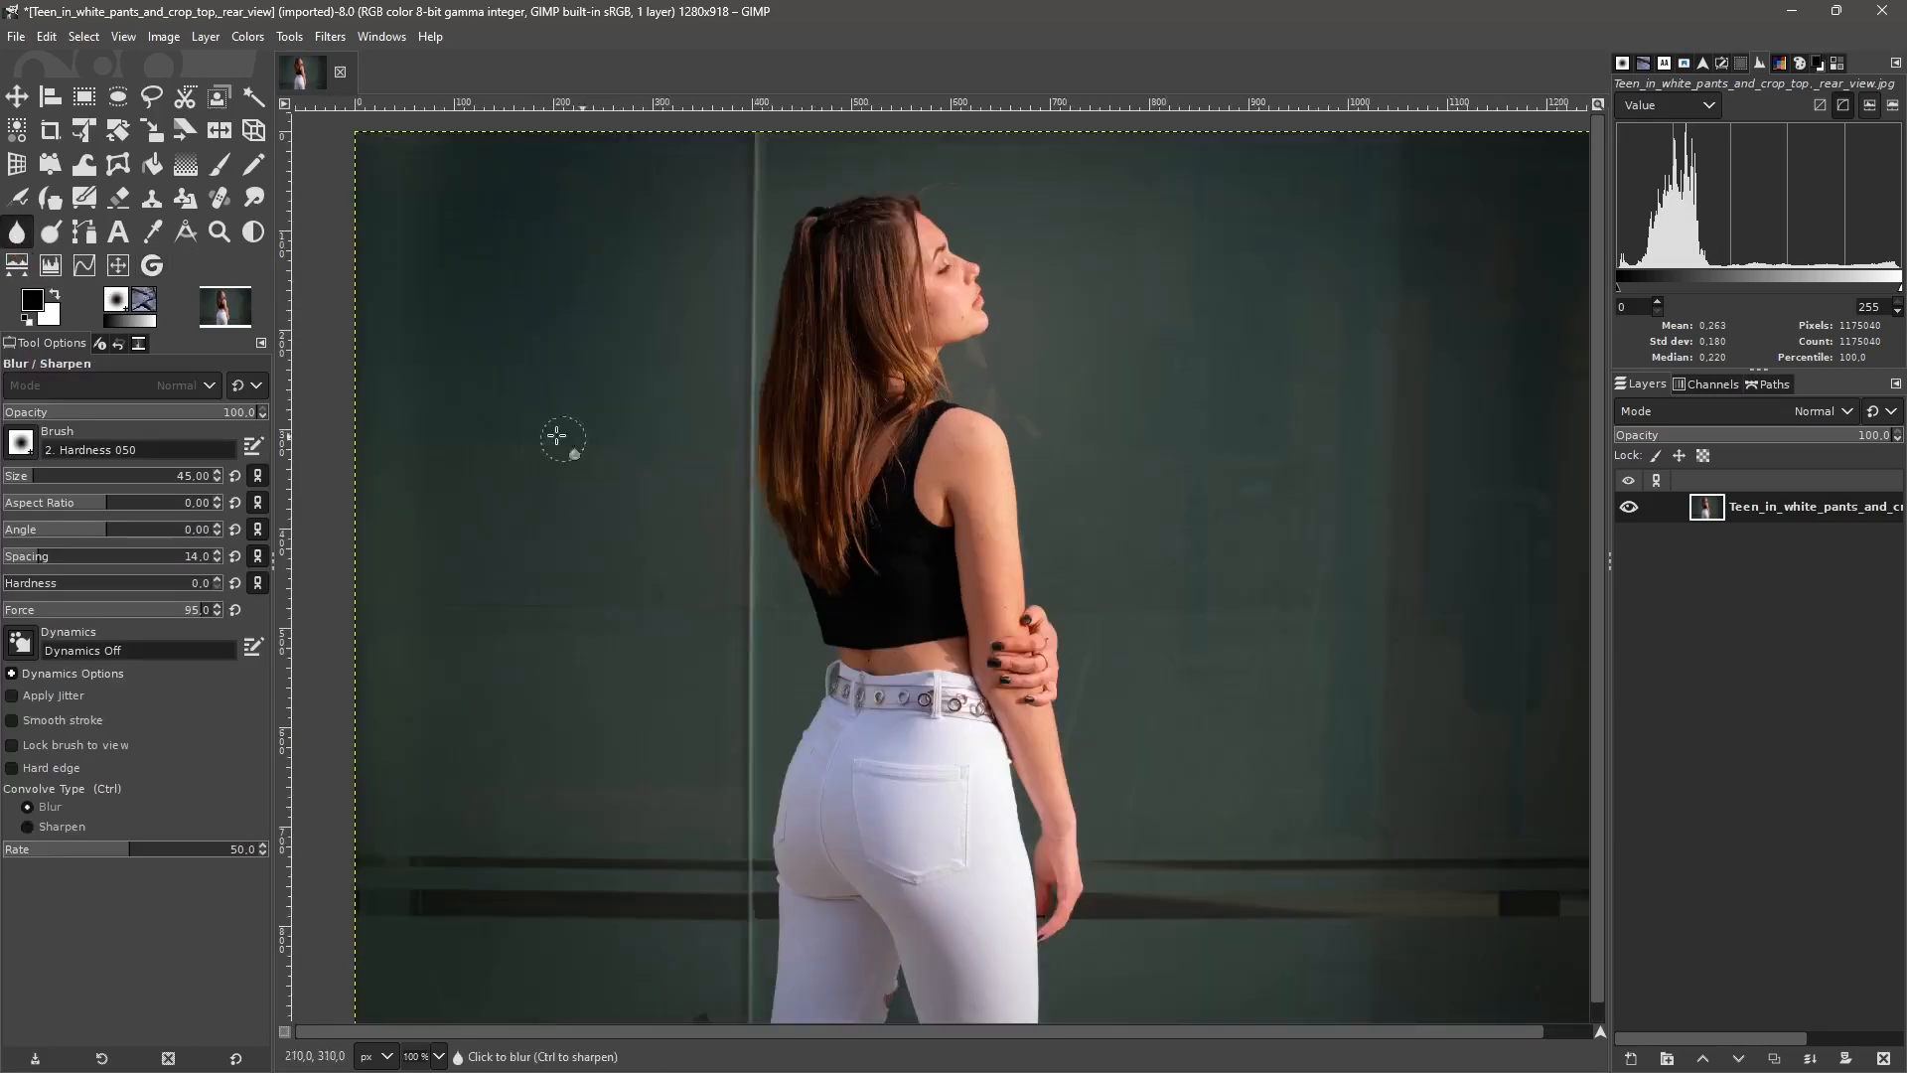
{"action": "left_click_drag", "start_coordinate": [34, 488], "coordinate": [100, 502]}
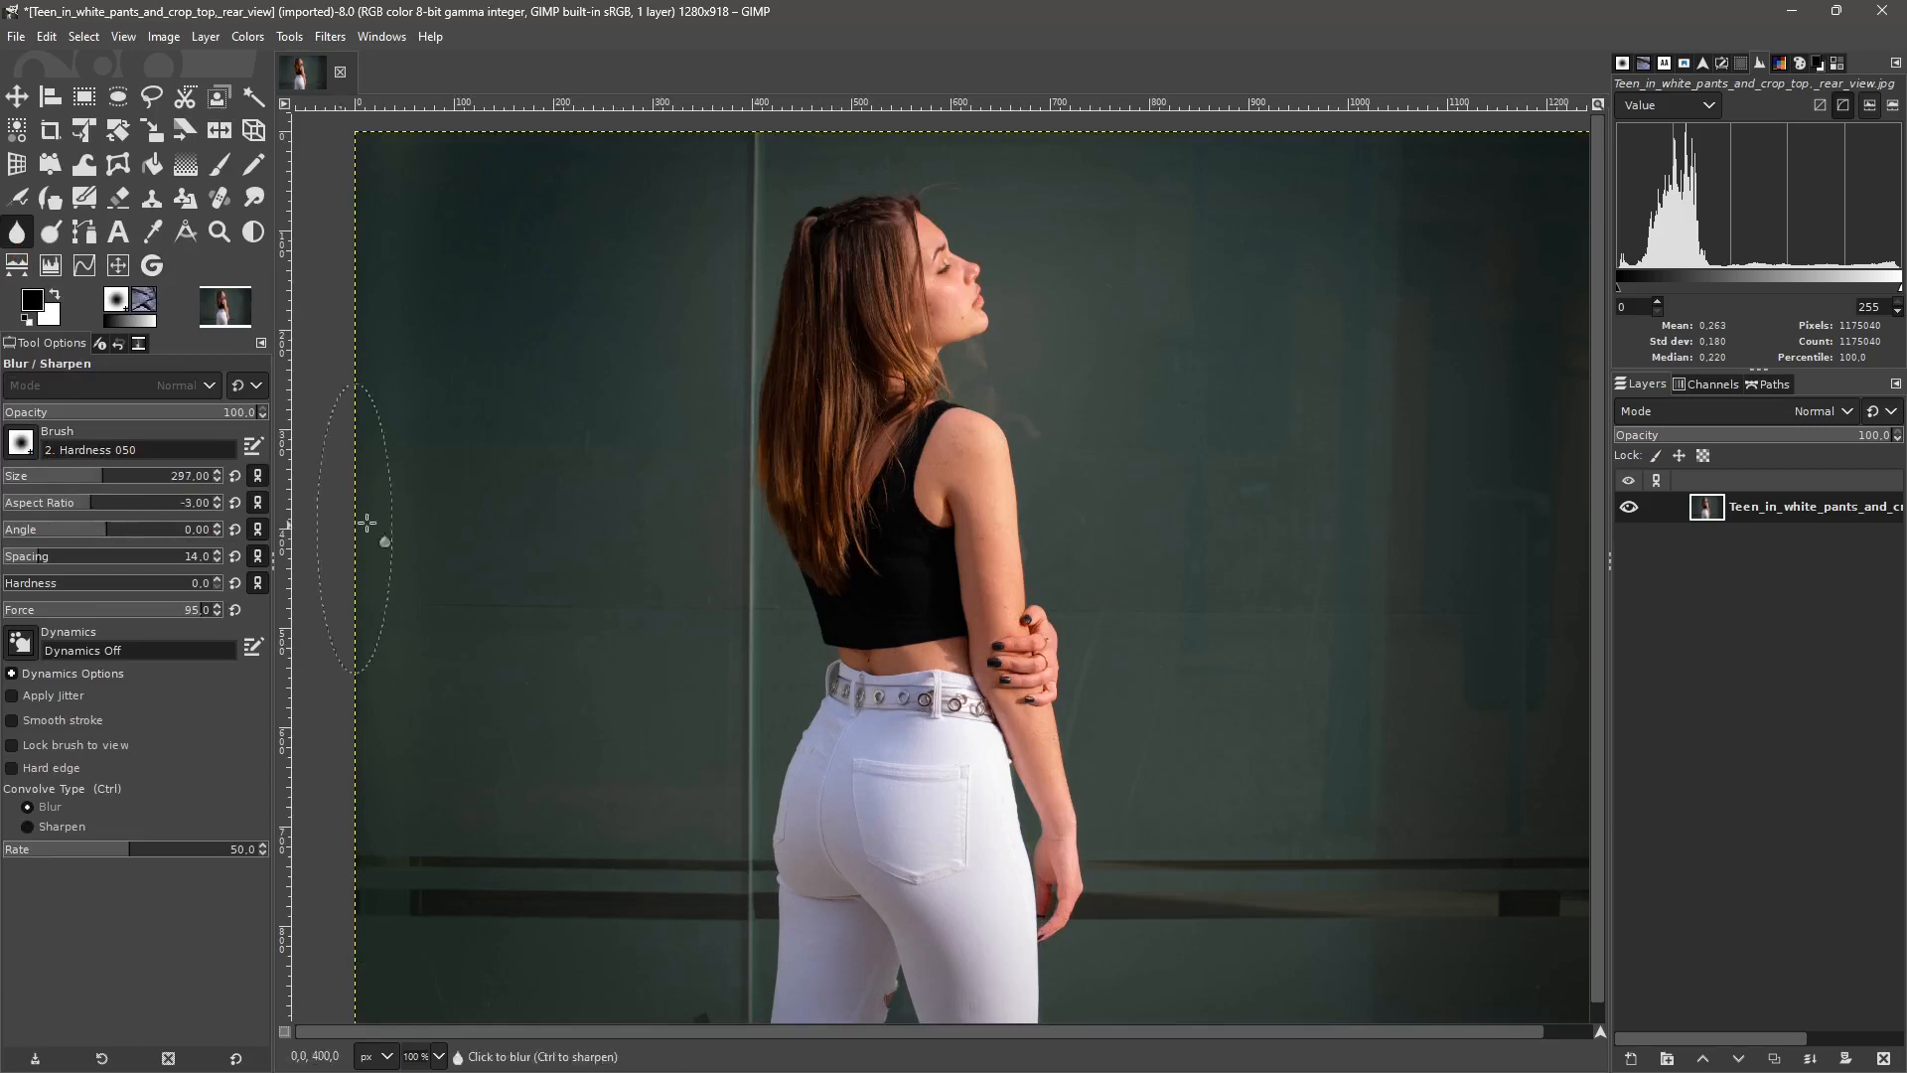
{"action": "left_click_drag", "start_coordinate": [94, 508], "coordinate": [112, 507]}
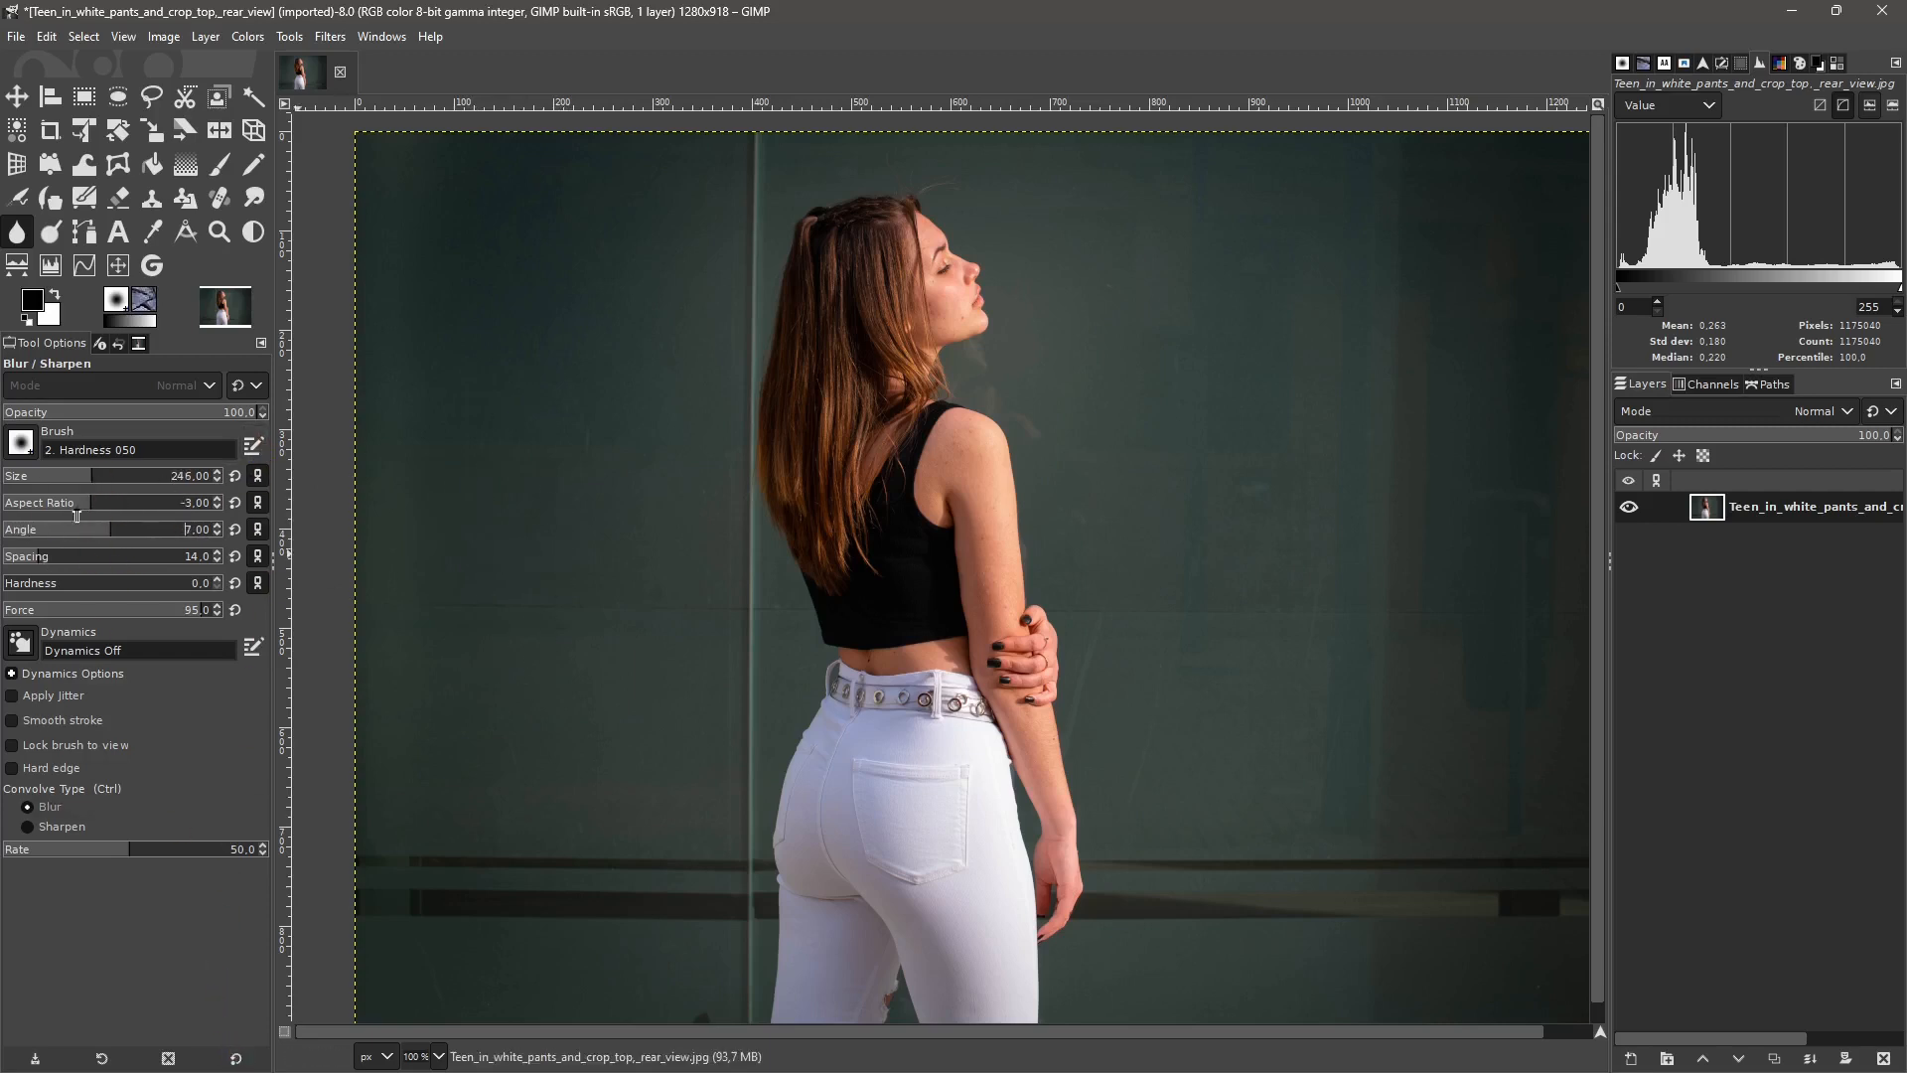
{"action": "left_click", "coordinate": [237, 1056]}
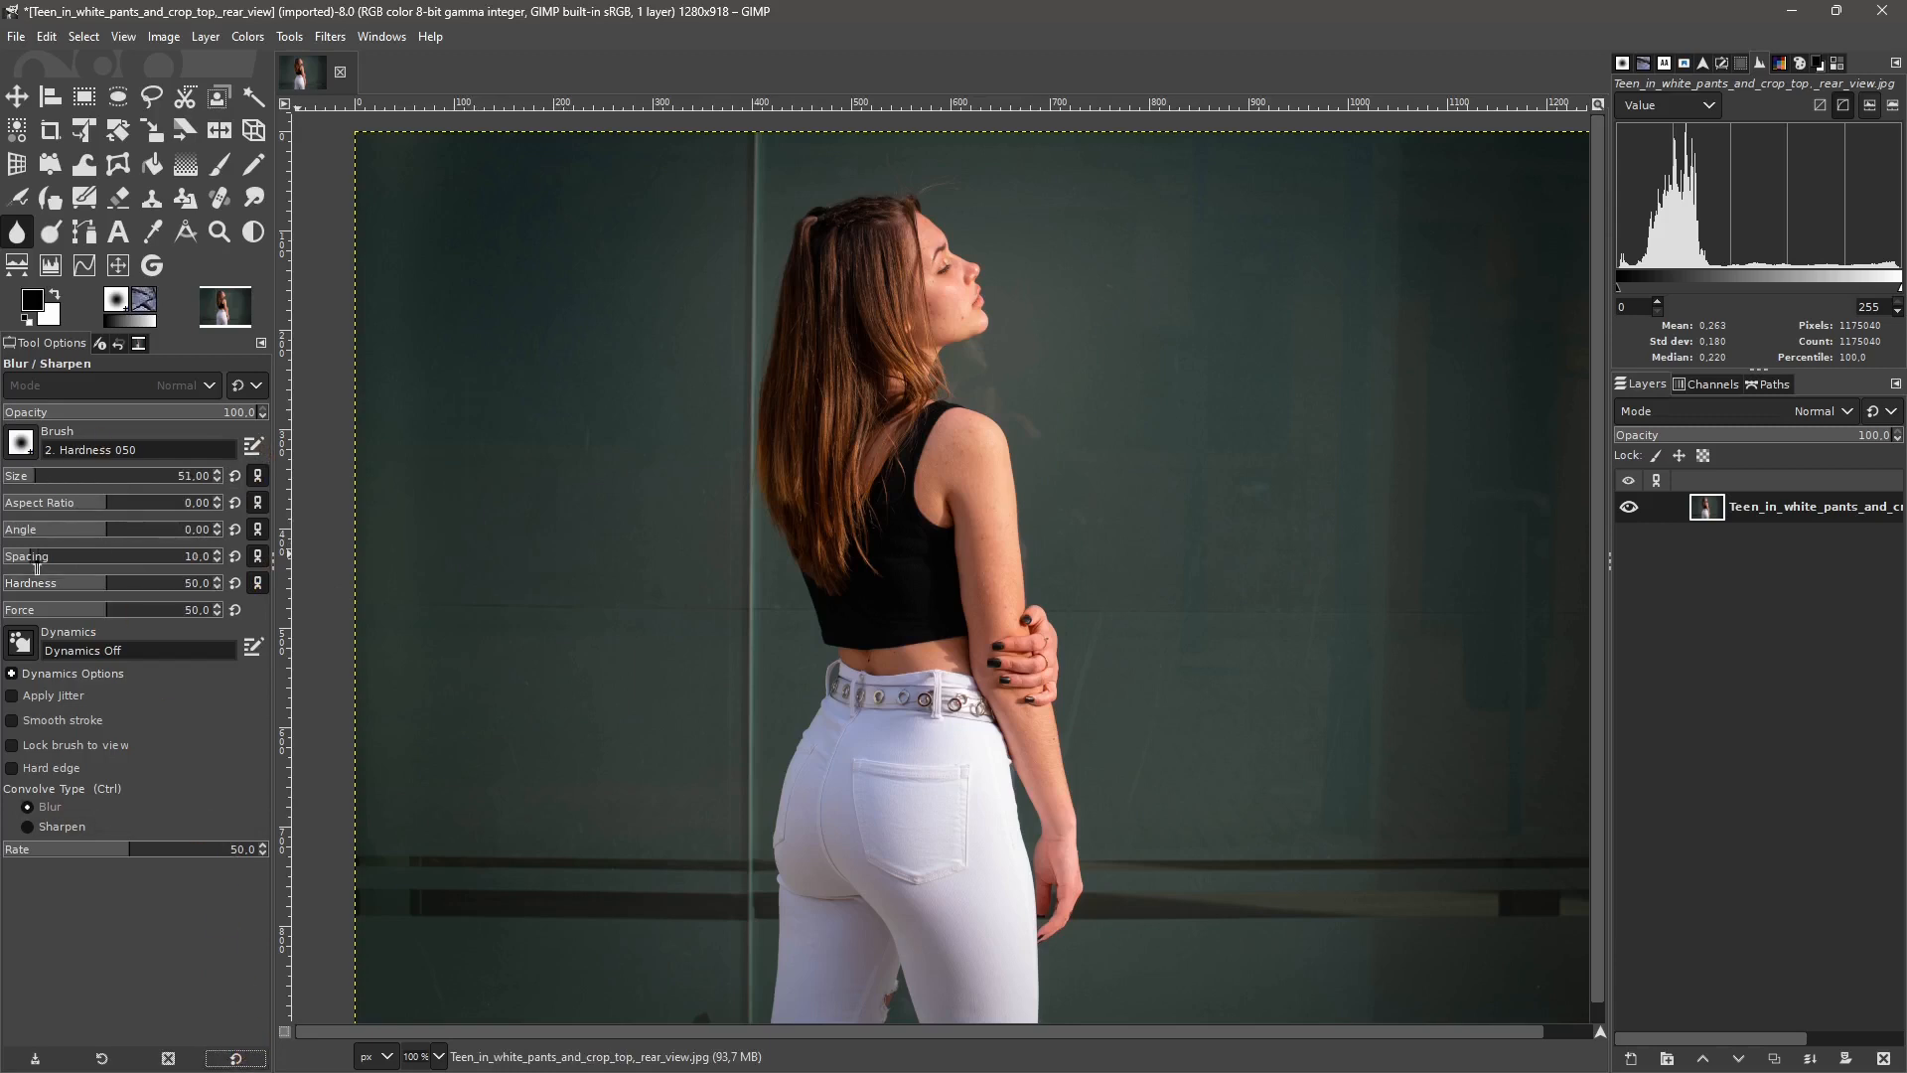
Set the blur brush to size 211 and force 100, and blur the background edge beside the woman's head.
{"action": "left_click", "coordinate": [59, 481]}
{"action": "left_click_drag", "start_coordinate": [102, 616], "coordinate": [231, 616]}
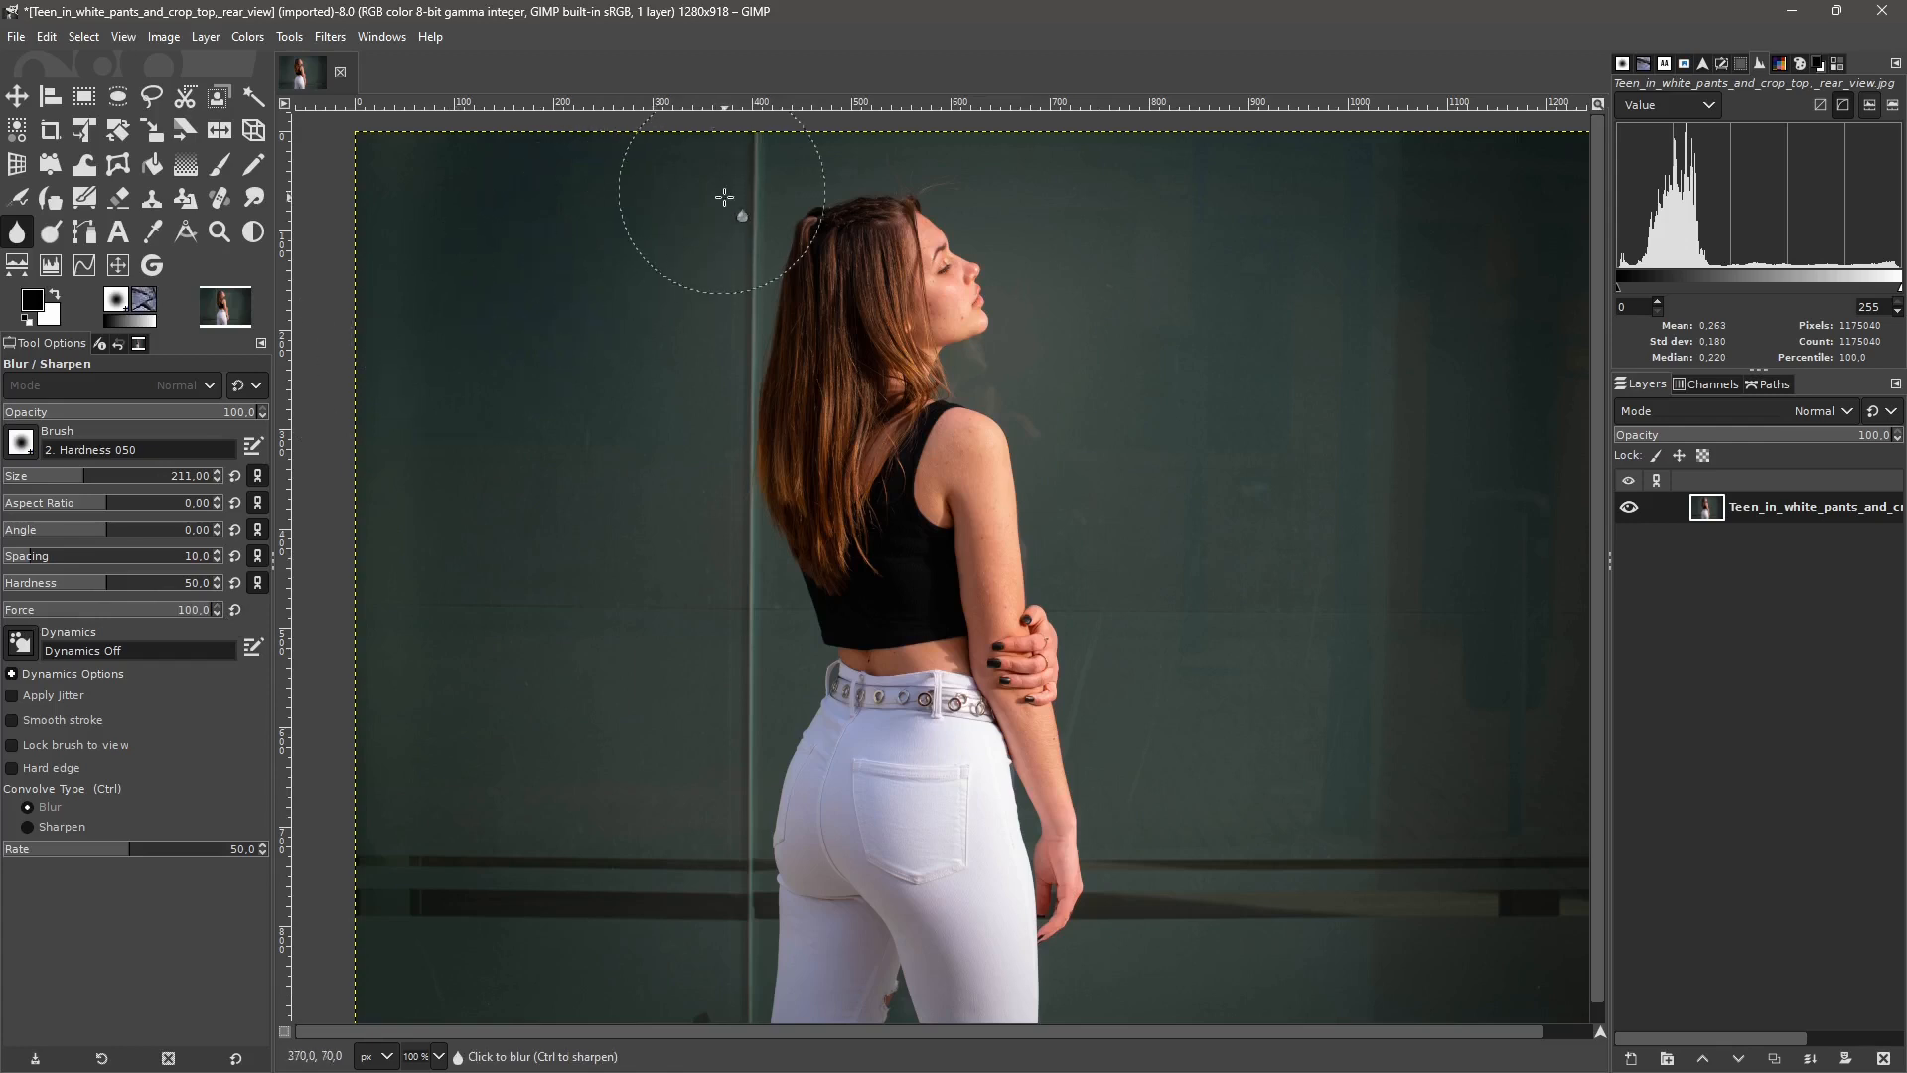
{"action": "mouse_move", "coordinate": [724, 197]}
{"action": "left_mouse_down"}
{"action": "mouse_move", "coordinate": [732, 248]}
{"action": "mouse_move", "coordinate": [745, 168]}
{"action": "mouse_move", "coordinate": [715, 357]}
{"action": "mouse_move", "coordinate": [736, 247]}
{"action": "mouse_move", "coordinate": [749, 311]}
{"action": "mouse_move", "coordinate": [749, 139]}
{"action": "left_mouse_up"}
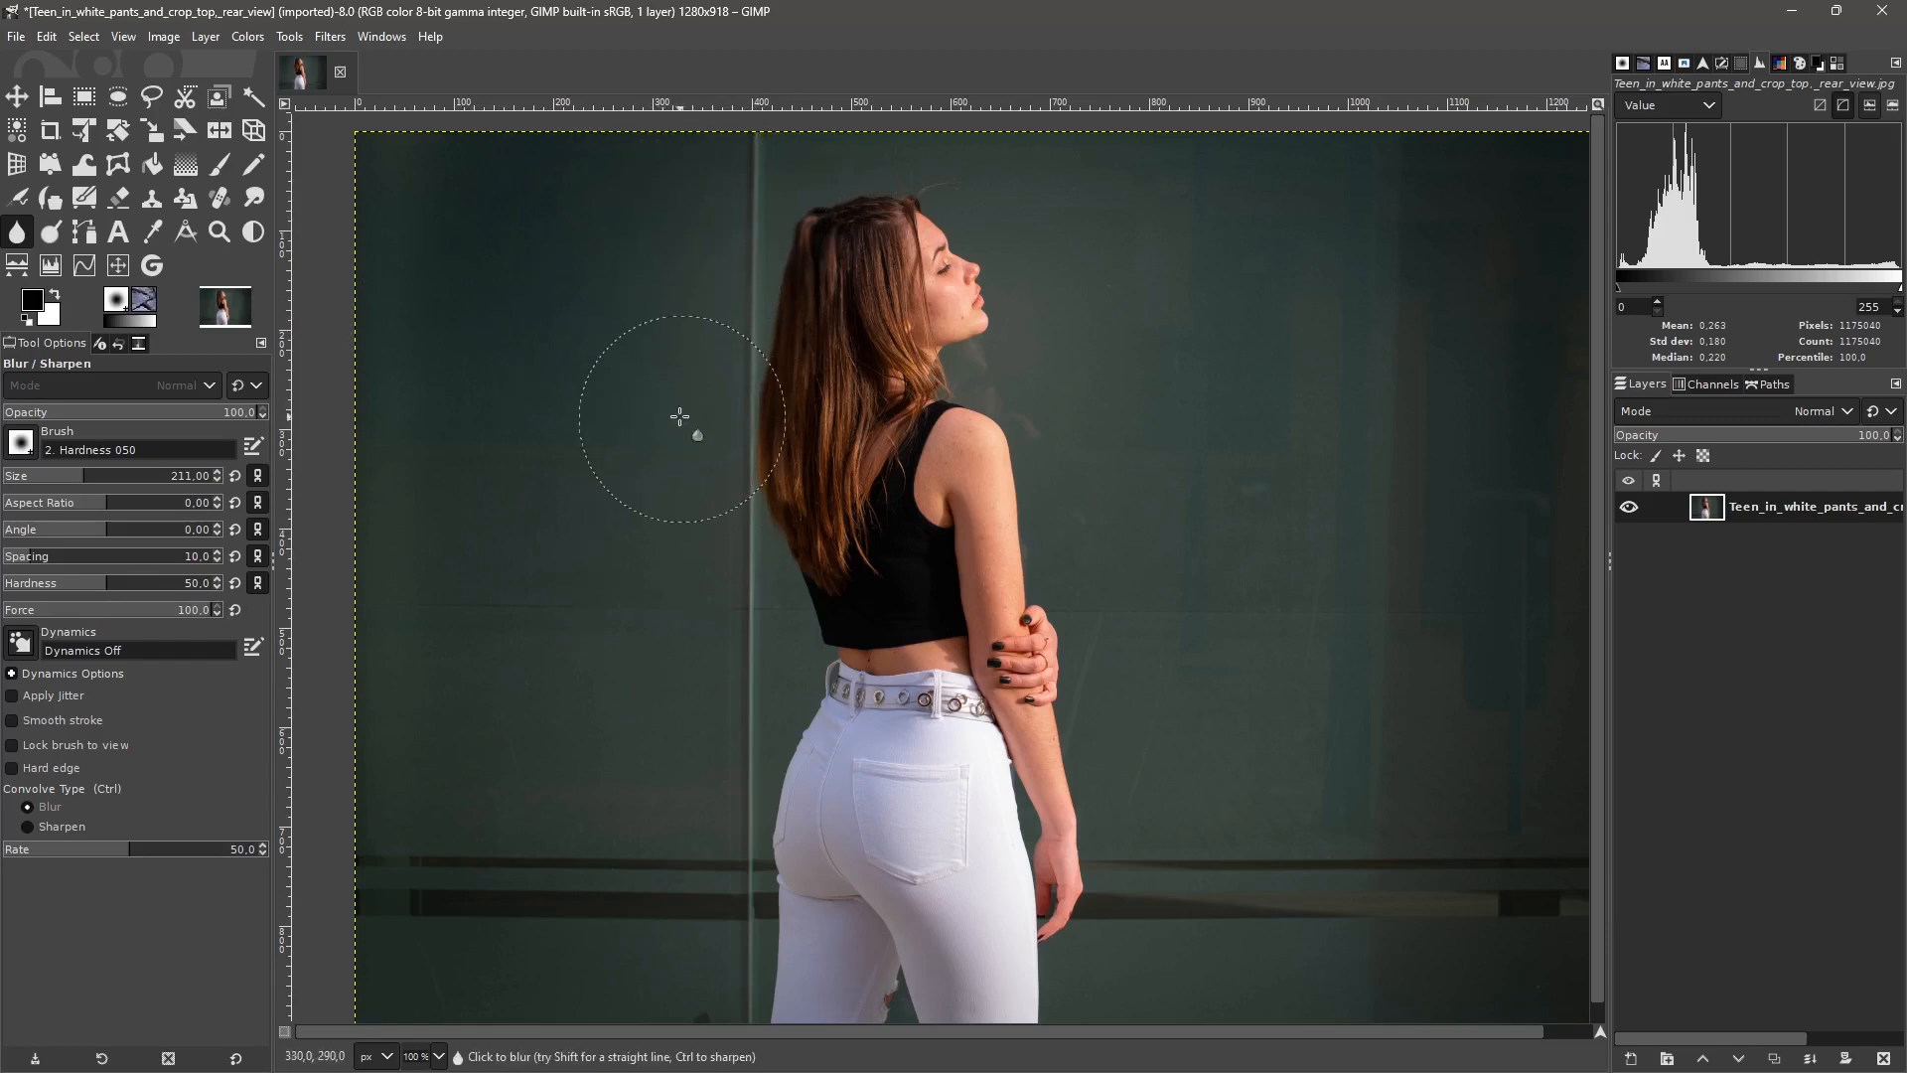
Set the blur brush size to 164 and blur the lower background behind the woman's legs.
{"action": "key", "text": "f"}
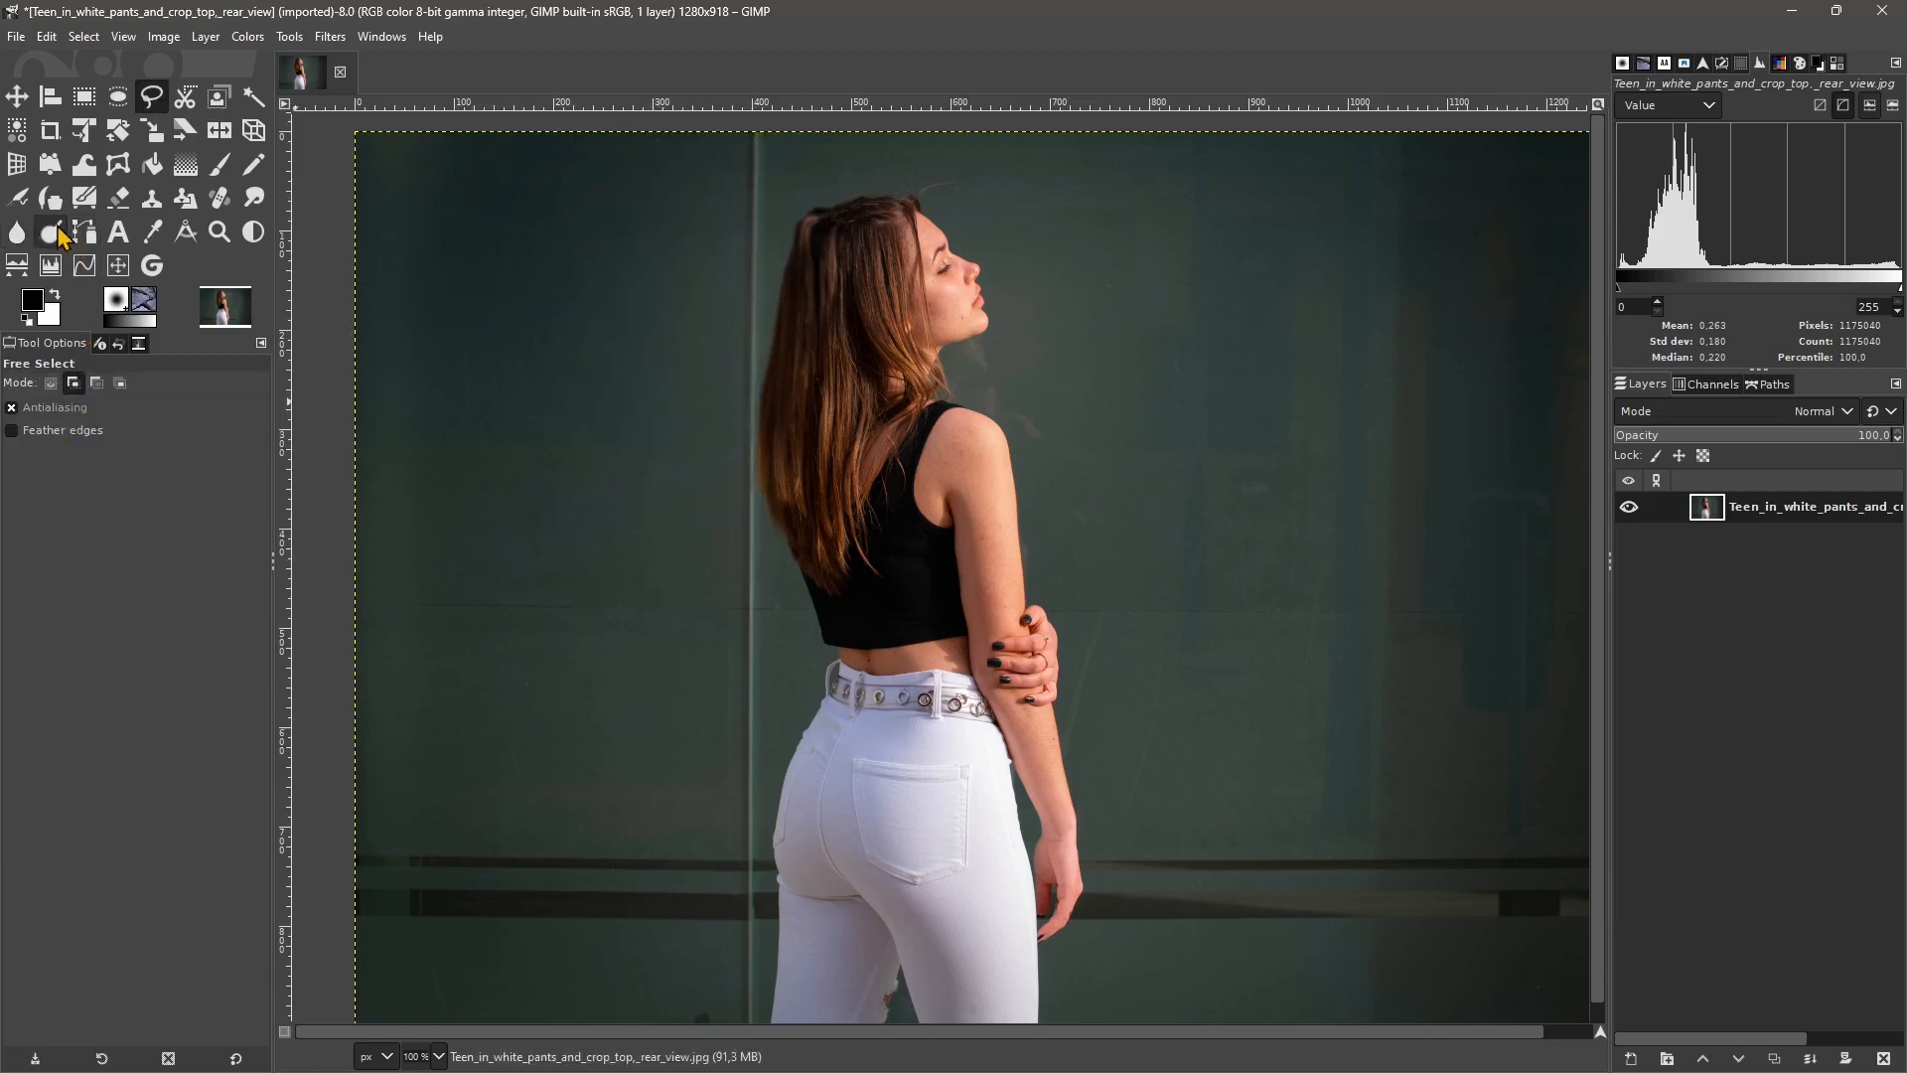
{"action": "left_click", "coordinate": [16, 232]}
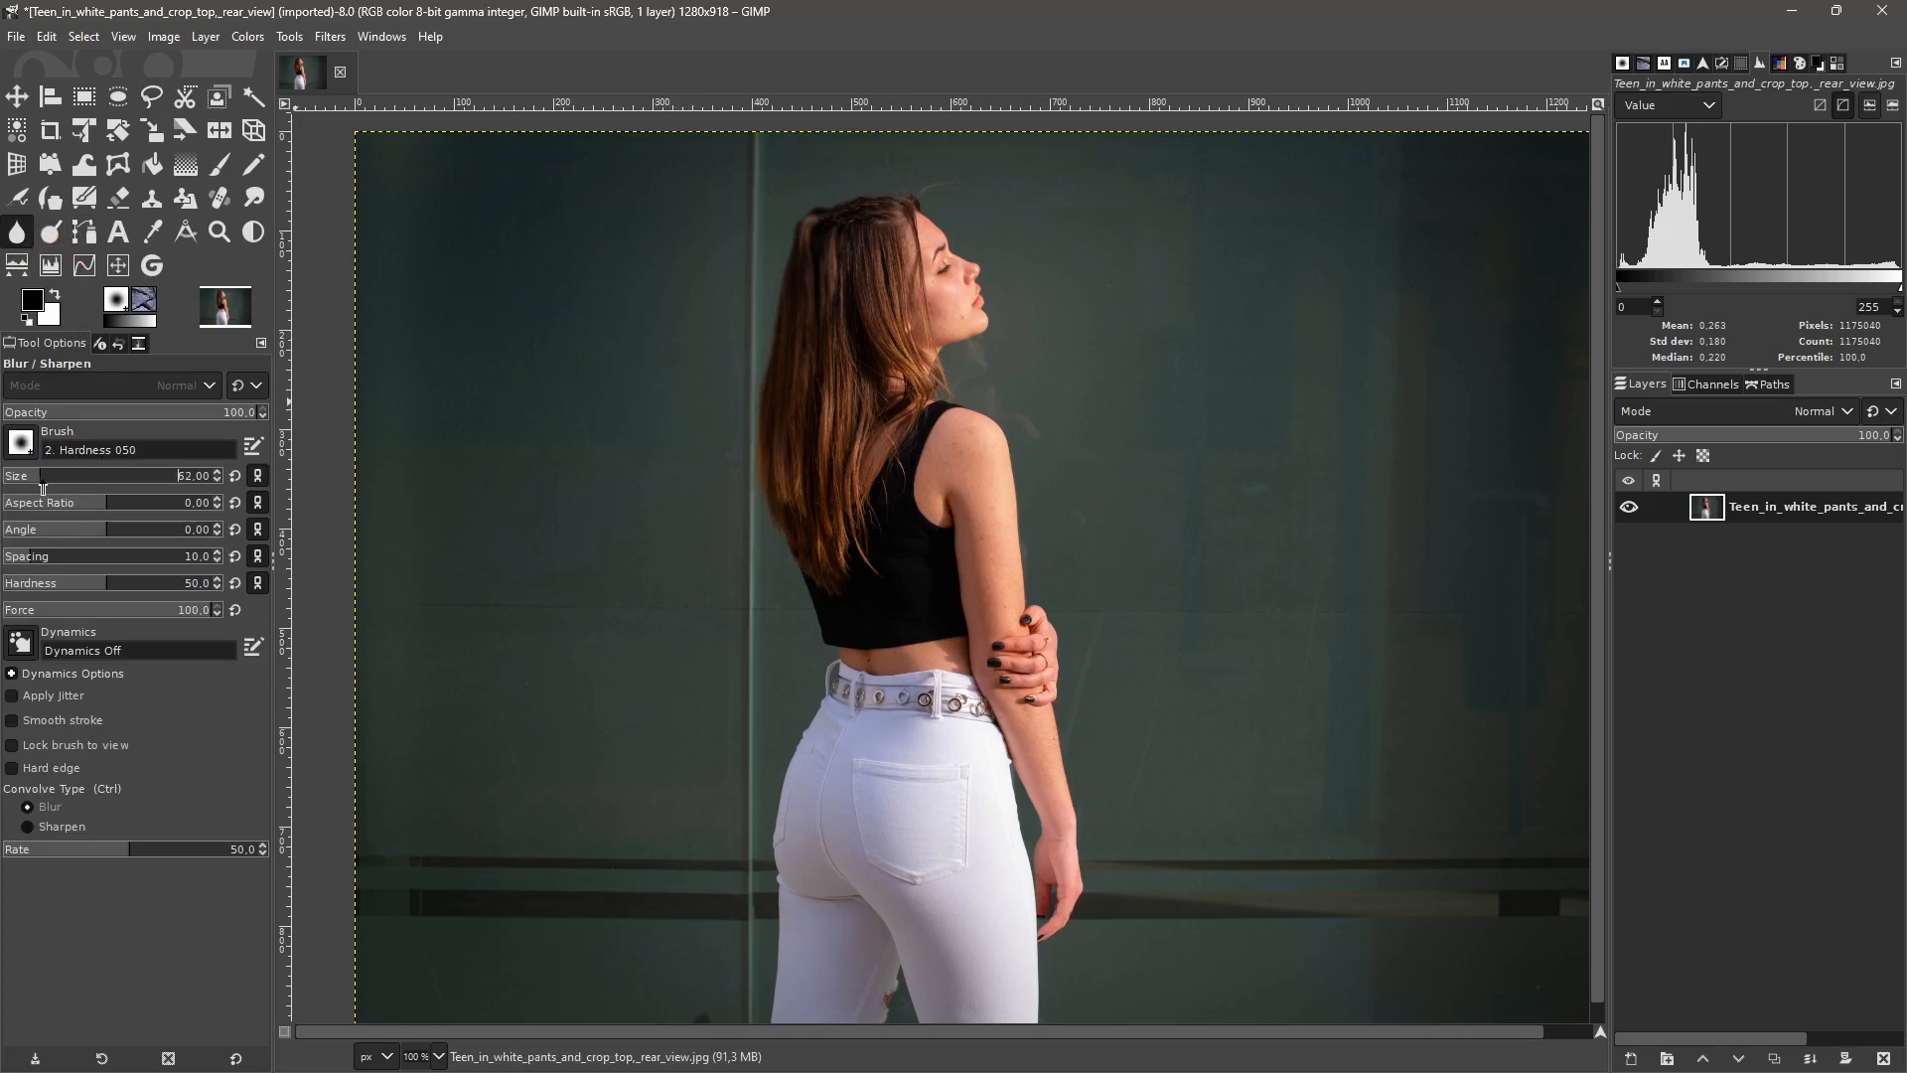
{"action": "left_click_drag", "start_coordinate": [43, 487], "coordinate": [72, 485]}
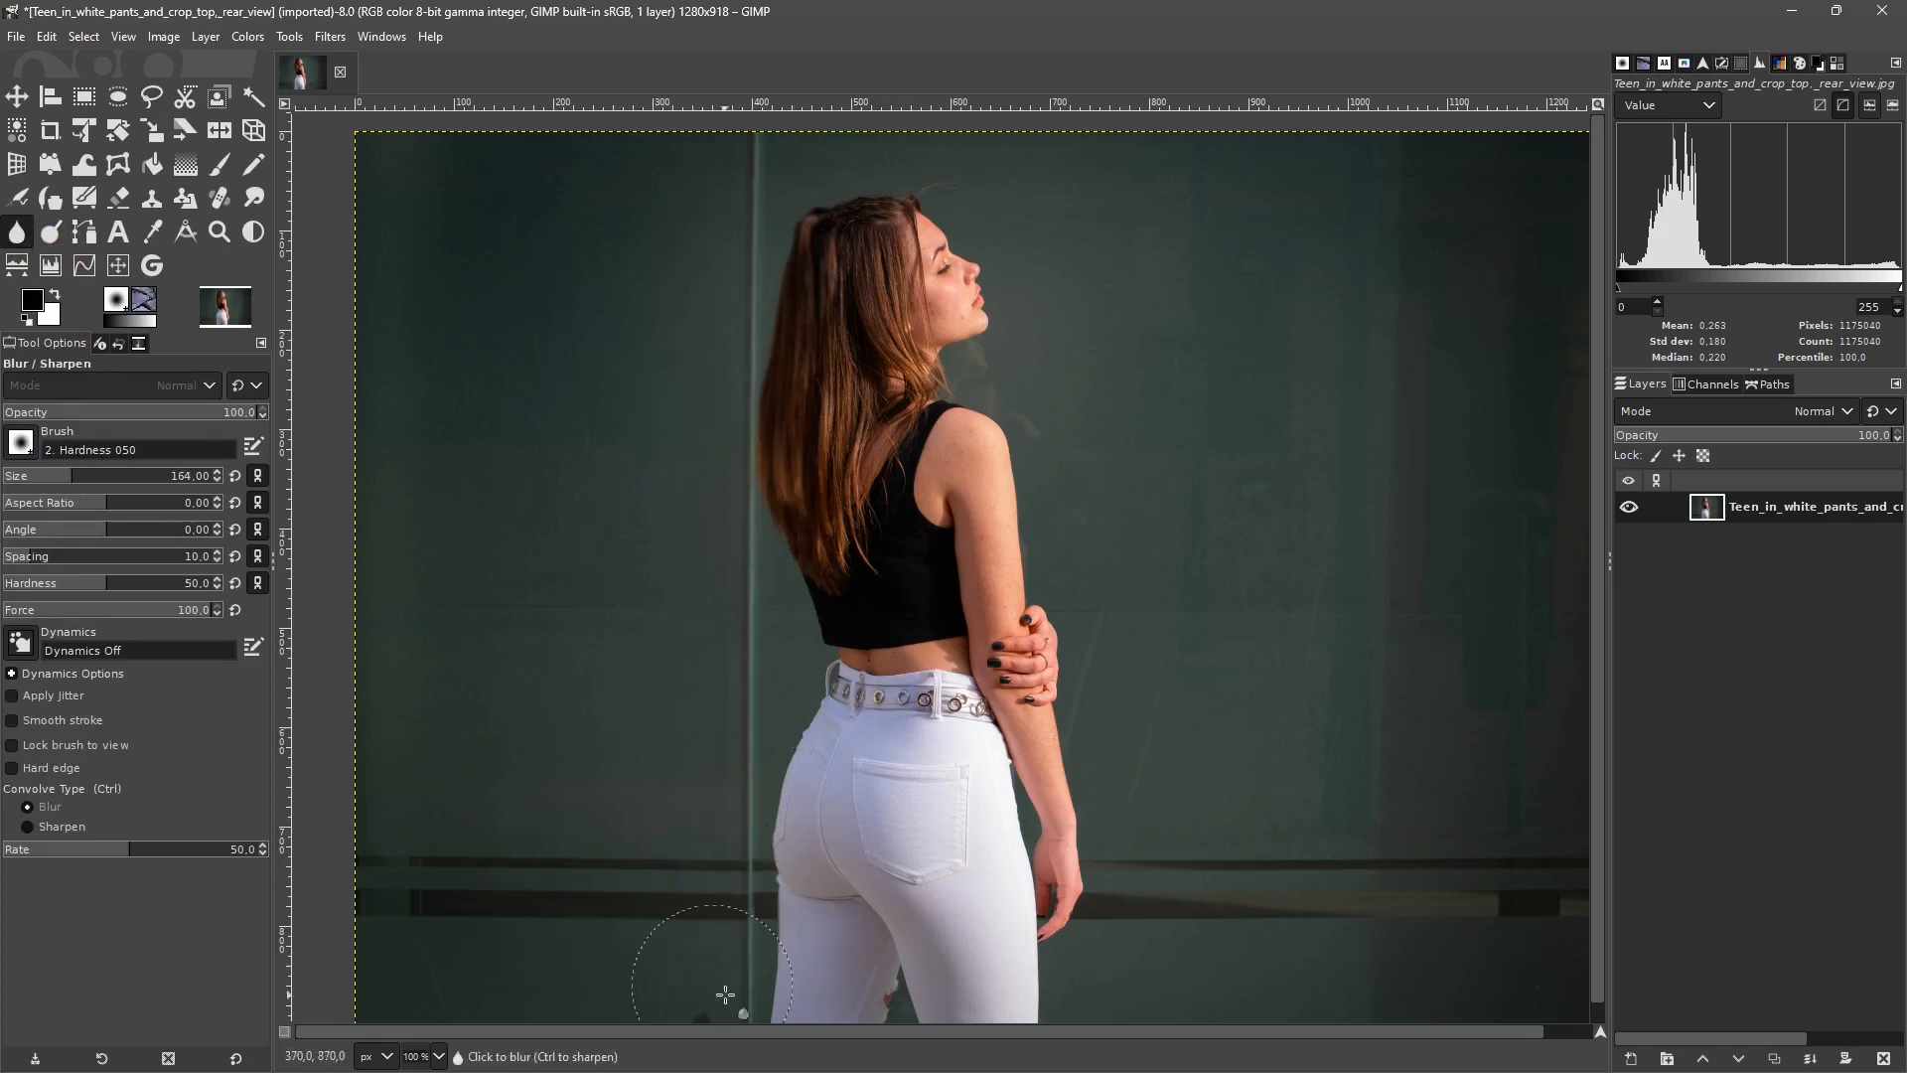
{"action": "mouse_move", "coordinate": [725, 994]}
{"action": "left_mouse_down"}
{"action": "mouse_move", "coordinate": [742, 858]}
{"action": "mouse_move", "coordinate": [495, 887]}
{"action": "mouse_move", "coordinate": [426, 796]}
{"action": "mouse_move", "coordinate": [307, 826]}
{"action": "mouse_move", "coordinate": [712, 842]}
{"action": "left_mouse_up"}
{"action": "scroll", "coordinate": [540, 639], "scroll_direction": "down", "scroll_amount": 1, "text": "ctrl"}
{"action": "scroll", "coordinate": [982, 528], "scroll_direction": "up", "scroll_amount": 1, "text": "ctrl"}
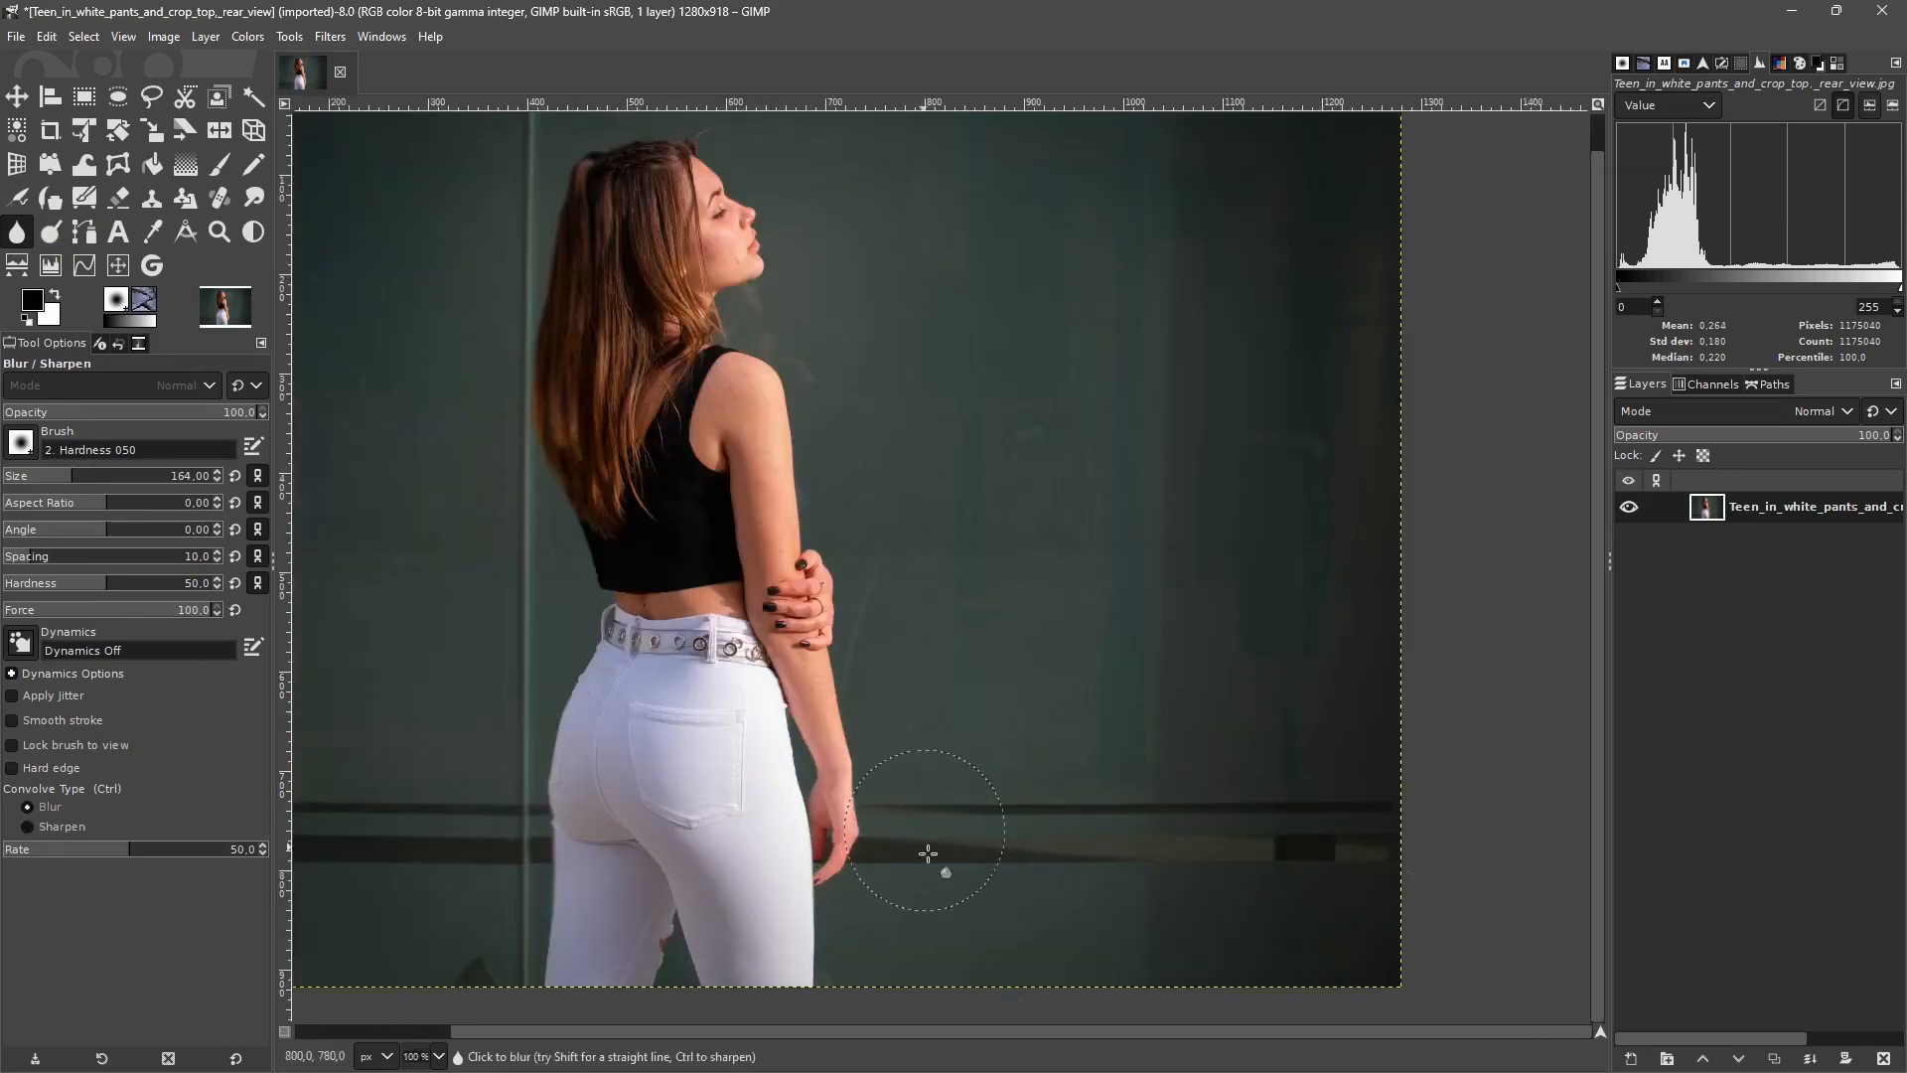
Try blurring the dark stripes and trousers around the woman's lowered hand, and undo the last two strokes.
{"action": "mouse_move", "coordinate": [861, 871]}
{"action": "left_mouse_down"}
{"action": "mouse_move", "coordinate": [825, 649]}
{"action": "mouse_move", "coordinate": [764, 650]}
{"action": "mouse_move", "coordinate": [778, 386]}
{"action": "mouse_move", "coordinate": [739, 202]}
{"action": "mouse_move", "coordinate": [711, 263]}
{"action": "mouse_move", "coordinate": [653, 179]}
{"action": "mouse_move", "coordinate": [589, 172]}
{"action": "mouse_move", "coordinate": [608, 323]}
{"action": "mouse_move", "coordinate": [768, 364]}
{"action": "mouse_move", "coordinate": [754, 431]}
{"action": "mouse_move", "coordinate": [667, 500]}
{"action": "mouse_move", "coordinate": [591, 768]}
{"action": "left_mouse_up"}
{"action": "key", "text": "ctrl+z"}
{"action": "key", "text": "ctrl+z"}
Sharpen the woman's belt with the Sharpen convolve type and undo the last, excessive stroke.
{"action": "key", "text": "ctrl"}
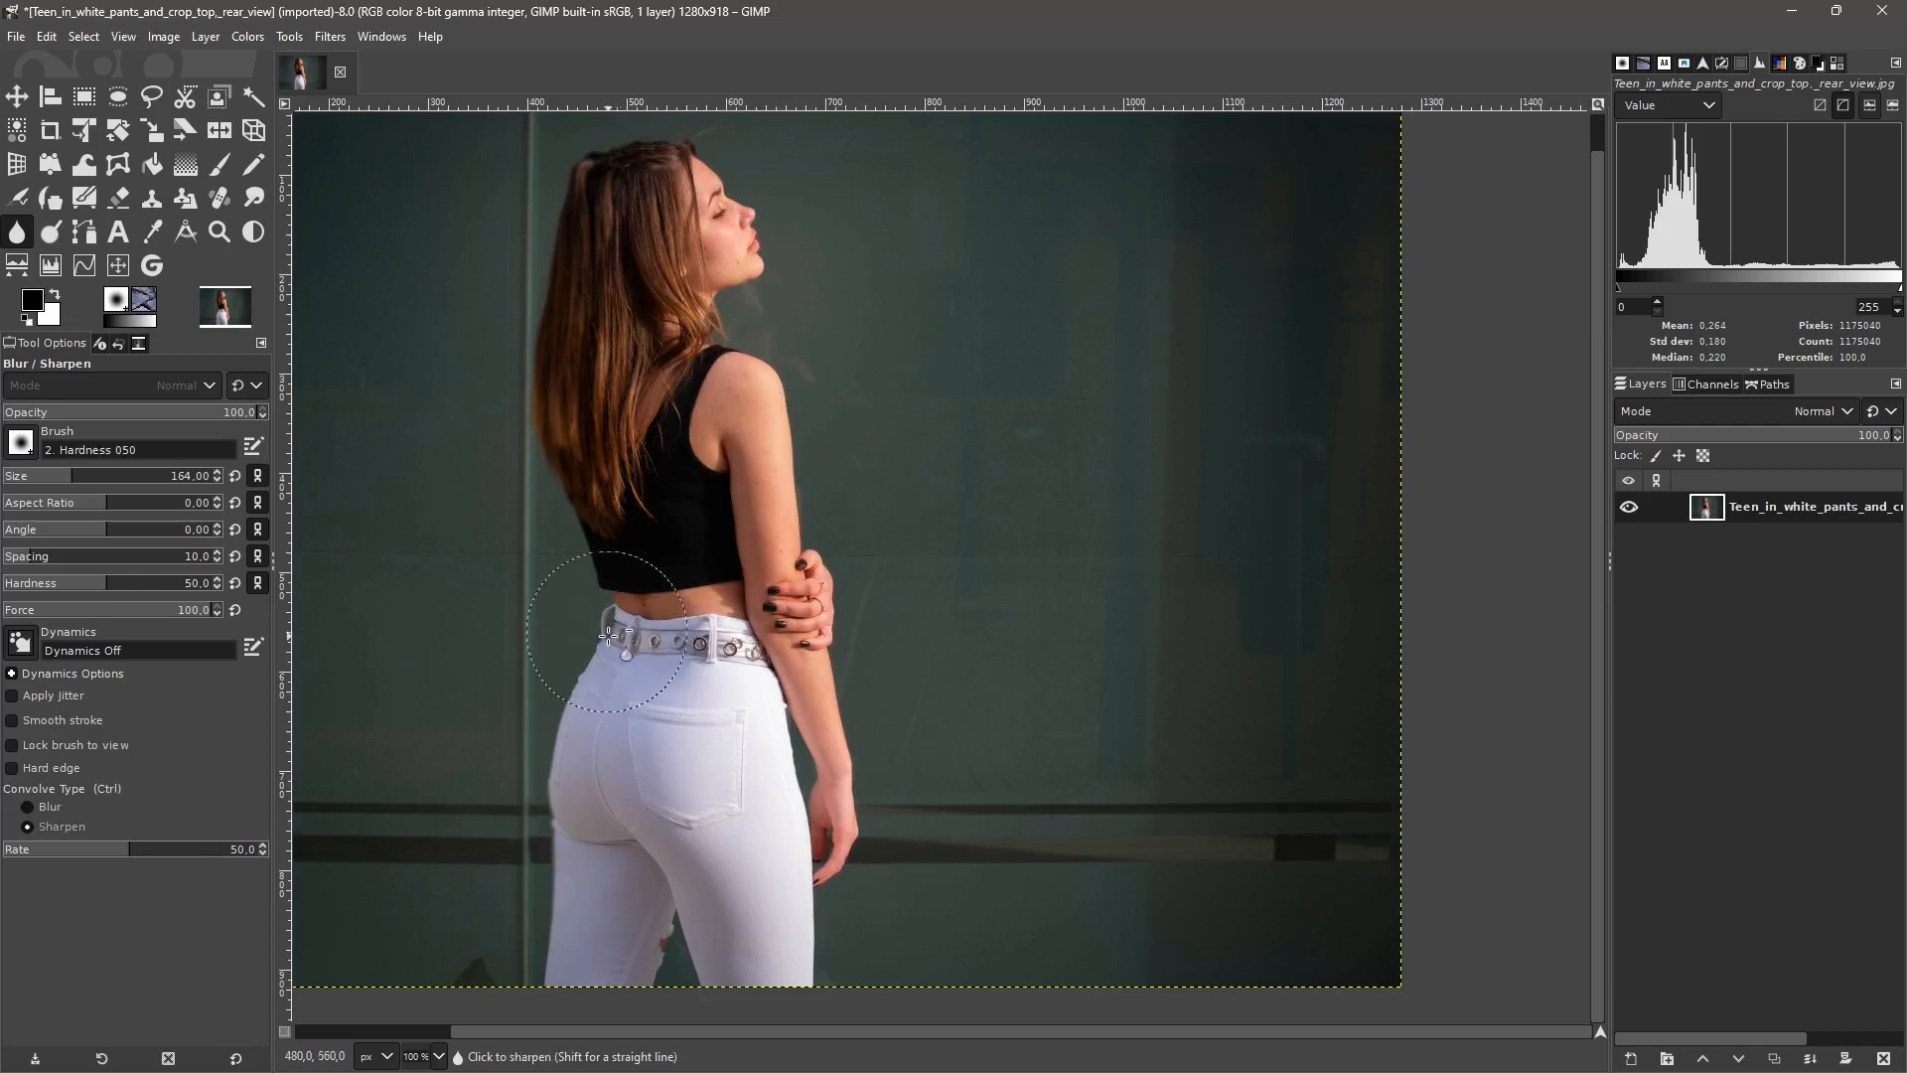
{"action": "left_click_drag", "start_coordinate": [608, 636], "coordinate": [799, 658]}
{"action": "scroll", "coordinate": [651, 645], "scroll_direction": "up", "scroll_amount": 4}
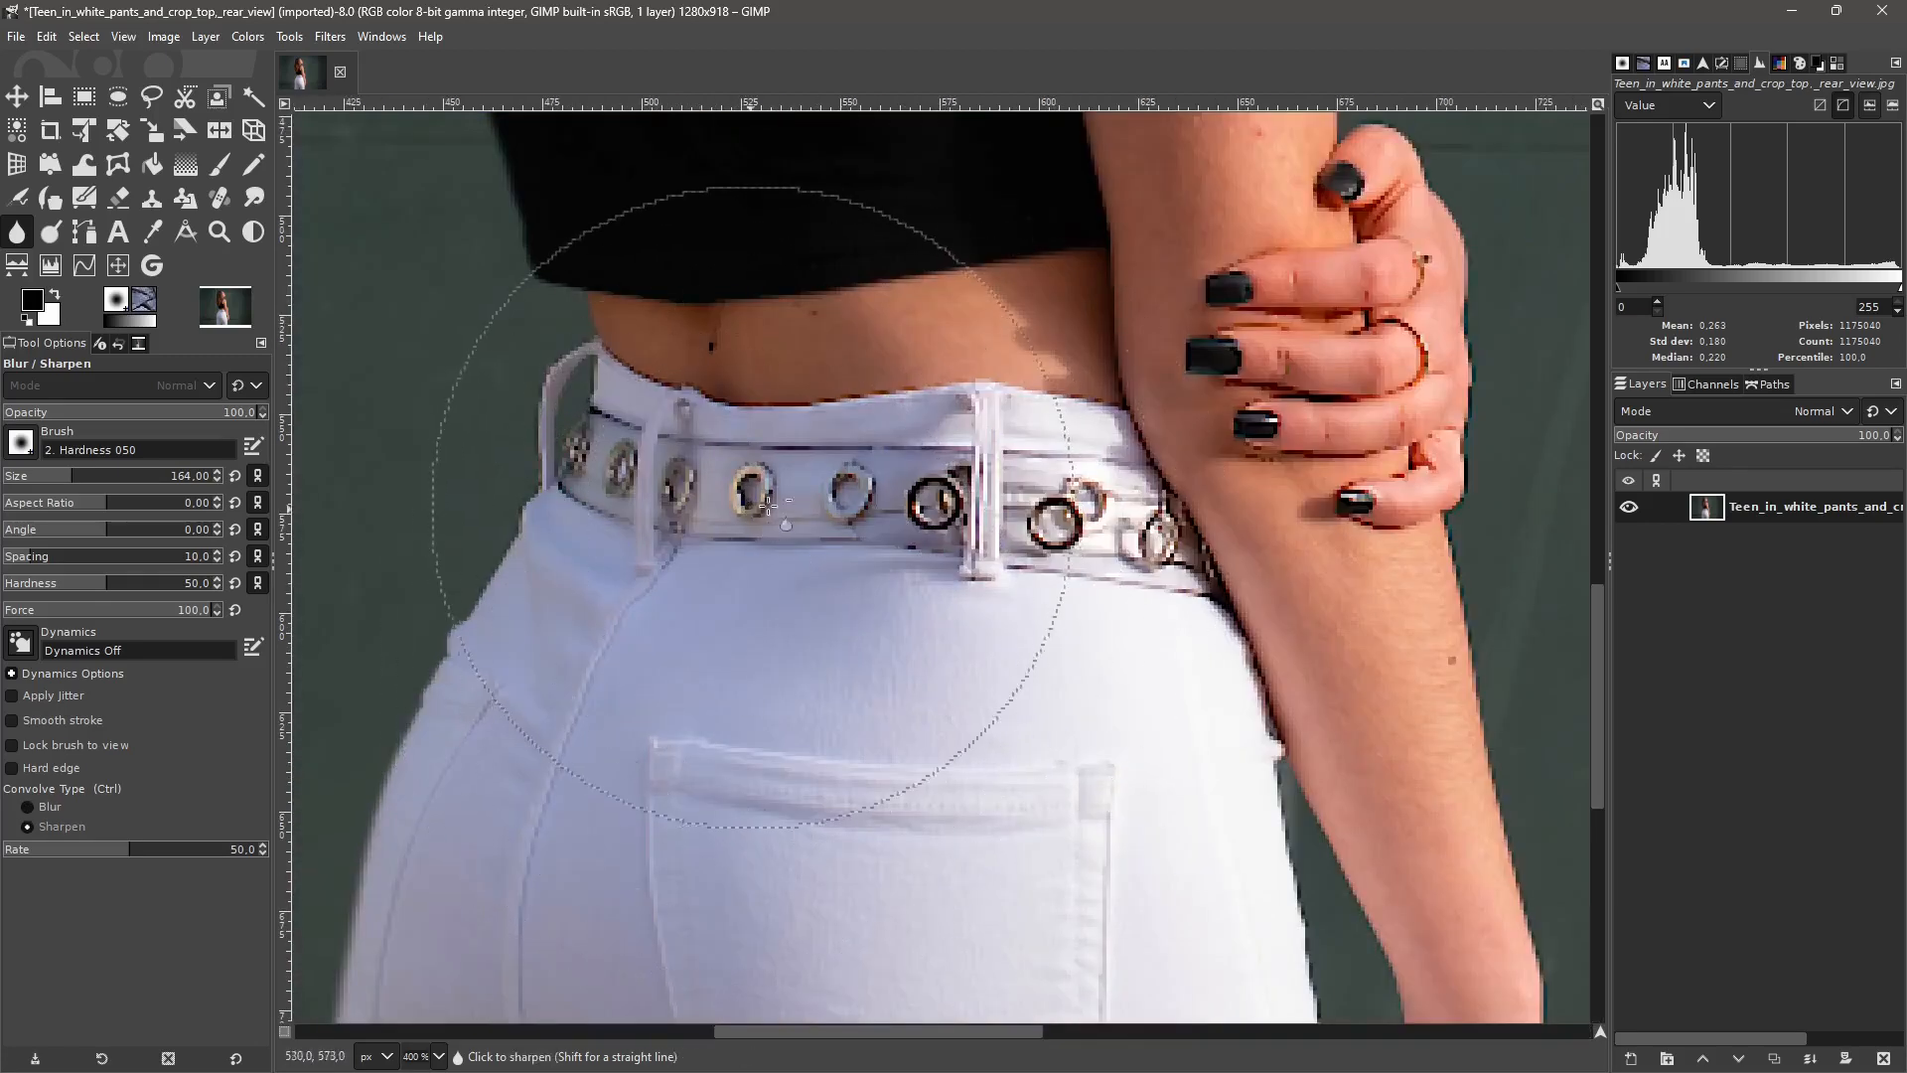
{"action": "mouse_move", "coordinate": [768, 503]}
{"action": "left_mouse_down"}
{"action": "mouse_move", "coordinate": [679, 464]}
{"action": "mouse_move", "coordinate": [642, 468]}
{"action": "mouse_move", "coordinate": [664, 485]}
{"action": "mouse_move", "coordinate": [569, 476]}
{"action": "mouse_move", "coordinate": [711, 518]}
{"action": "mouse_move", "coordinate": [537, 467]}
{"action": "mouse_move", "coordinate": [524, 481]}
{"action": "mouse_move", "coordinate": [776, 485]}
{"action": "mouse_move", "coordinate": [725, 449]}
{"action": "left_mouse_up"}
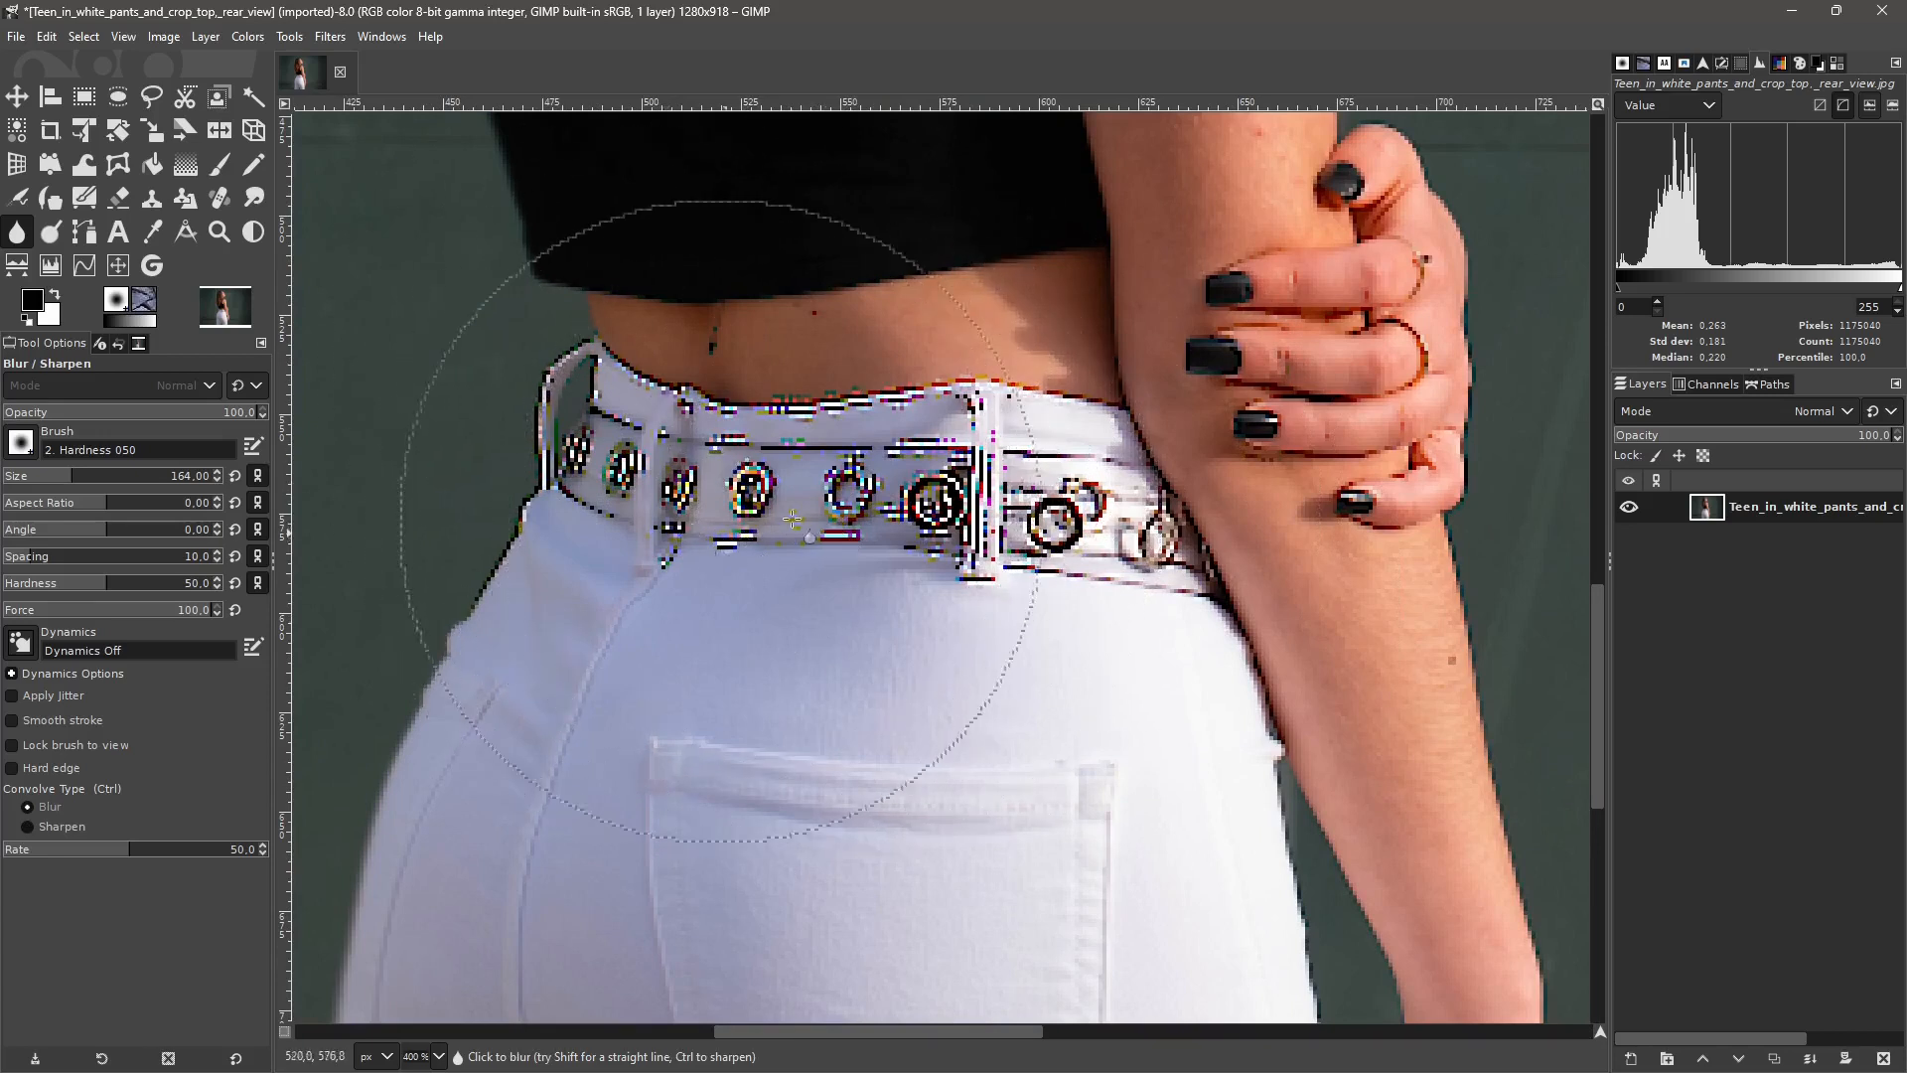
{"action": "key", "text": "ctrl+z"}
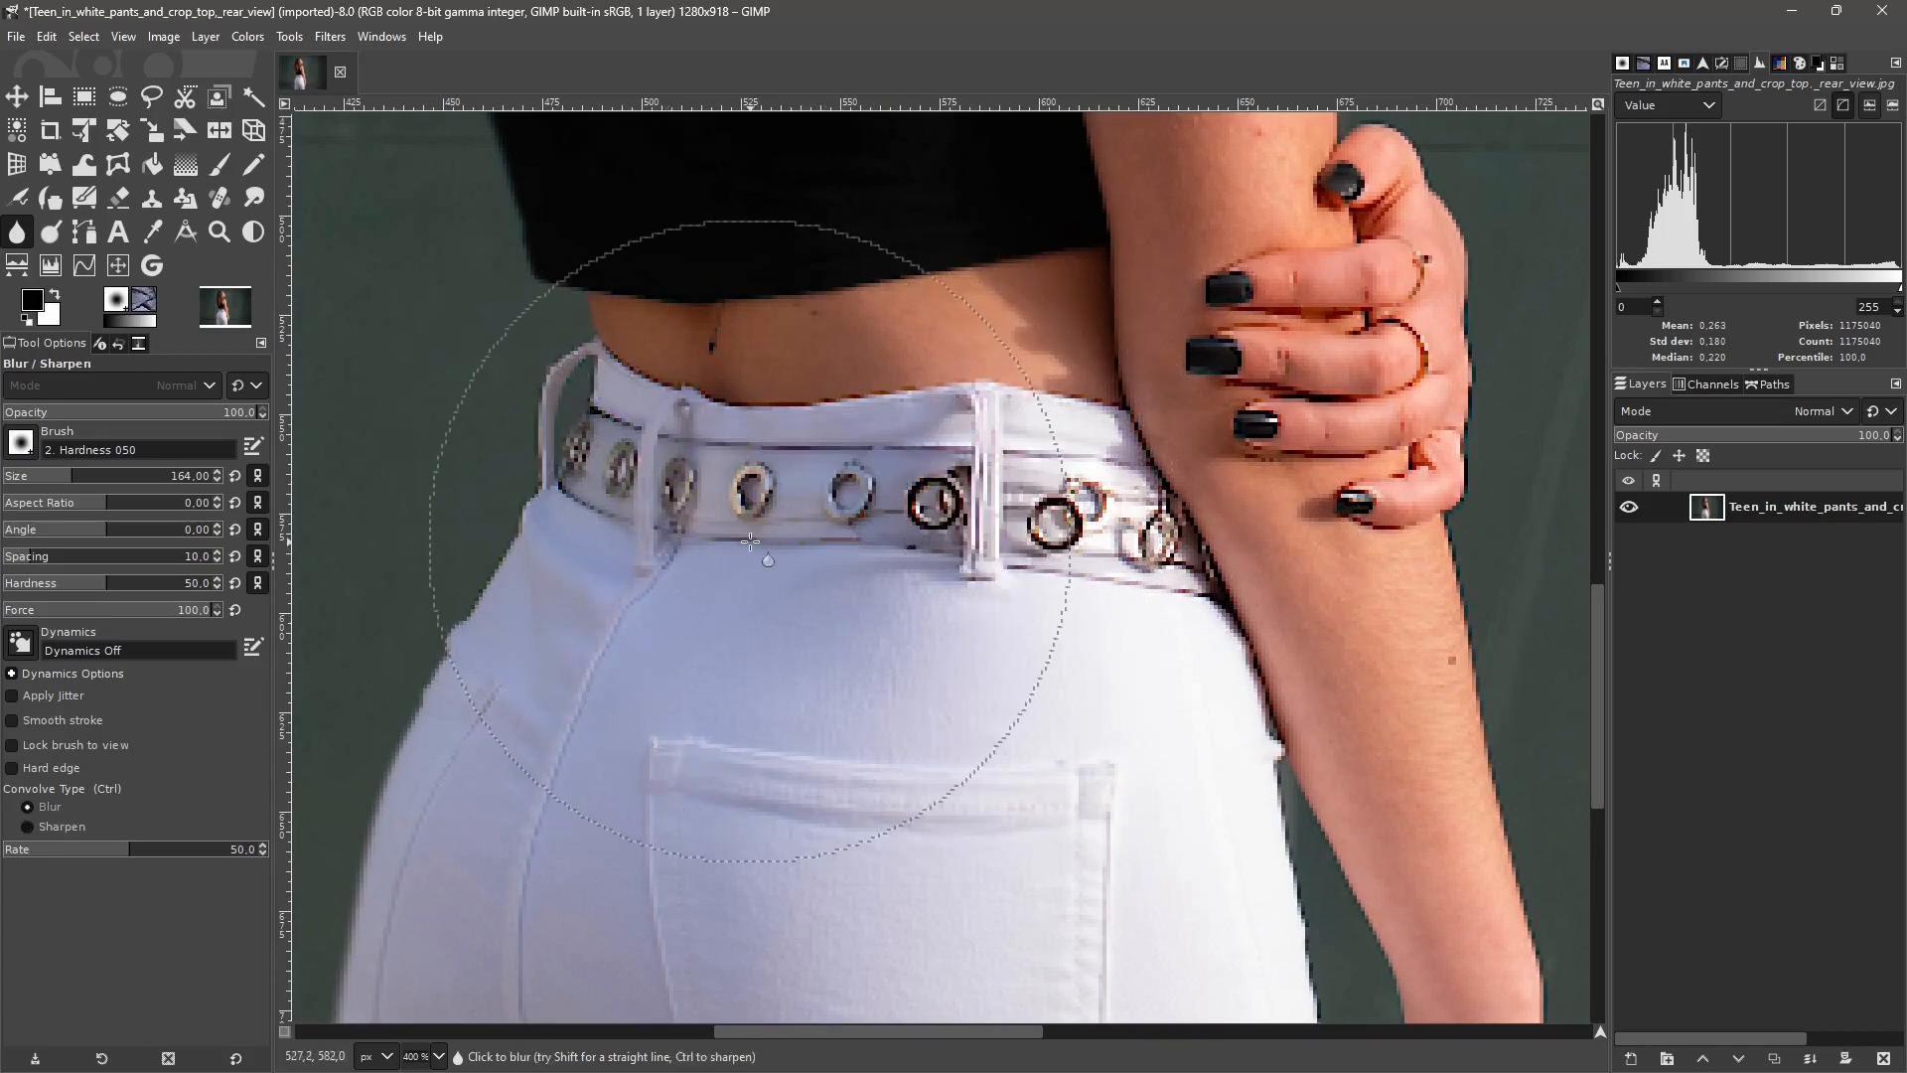
Blur the woman's belt, hand and face with the Blur convolve type.
{"action": "scroll", "coordinate": [750, 541], "scroll_direction": "down", "scroll_amount": 6, "text": "ctrl"}
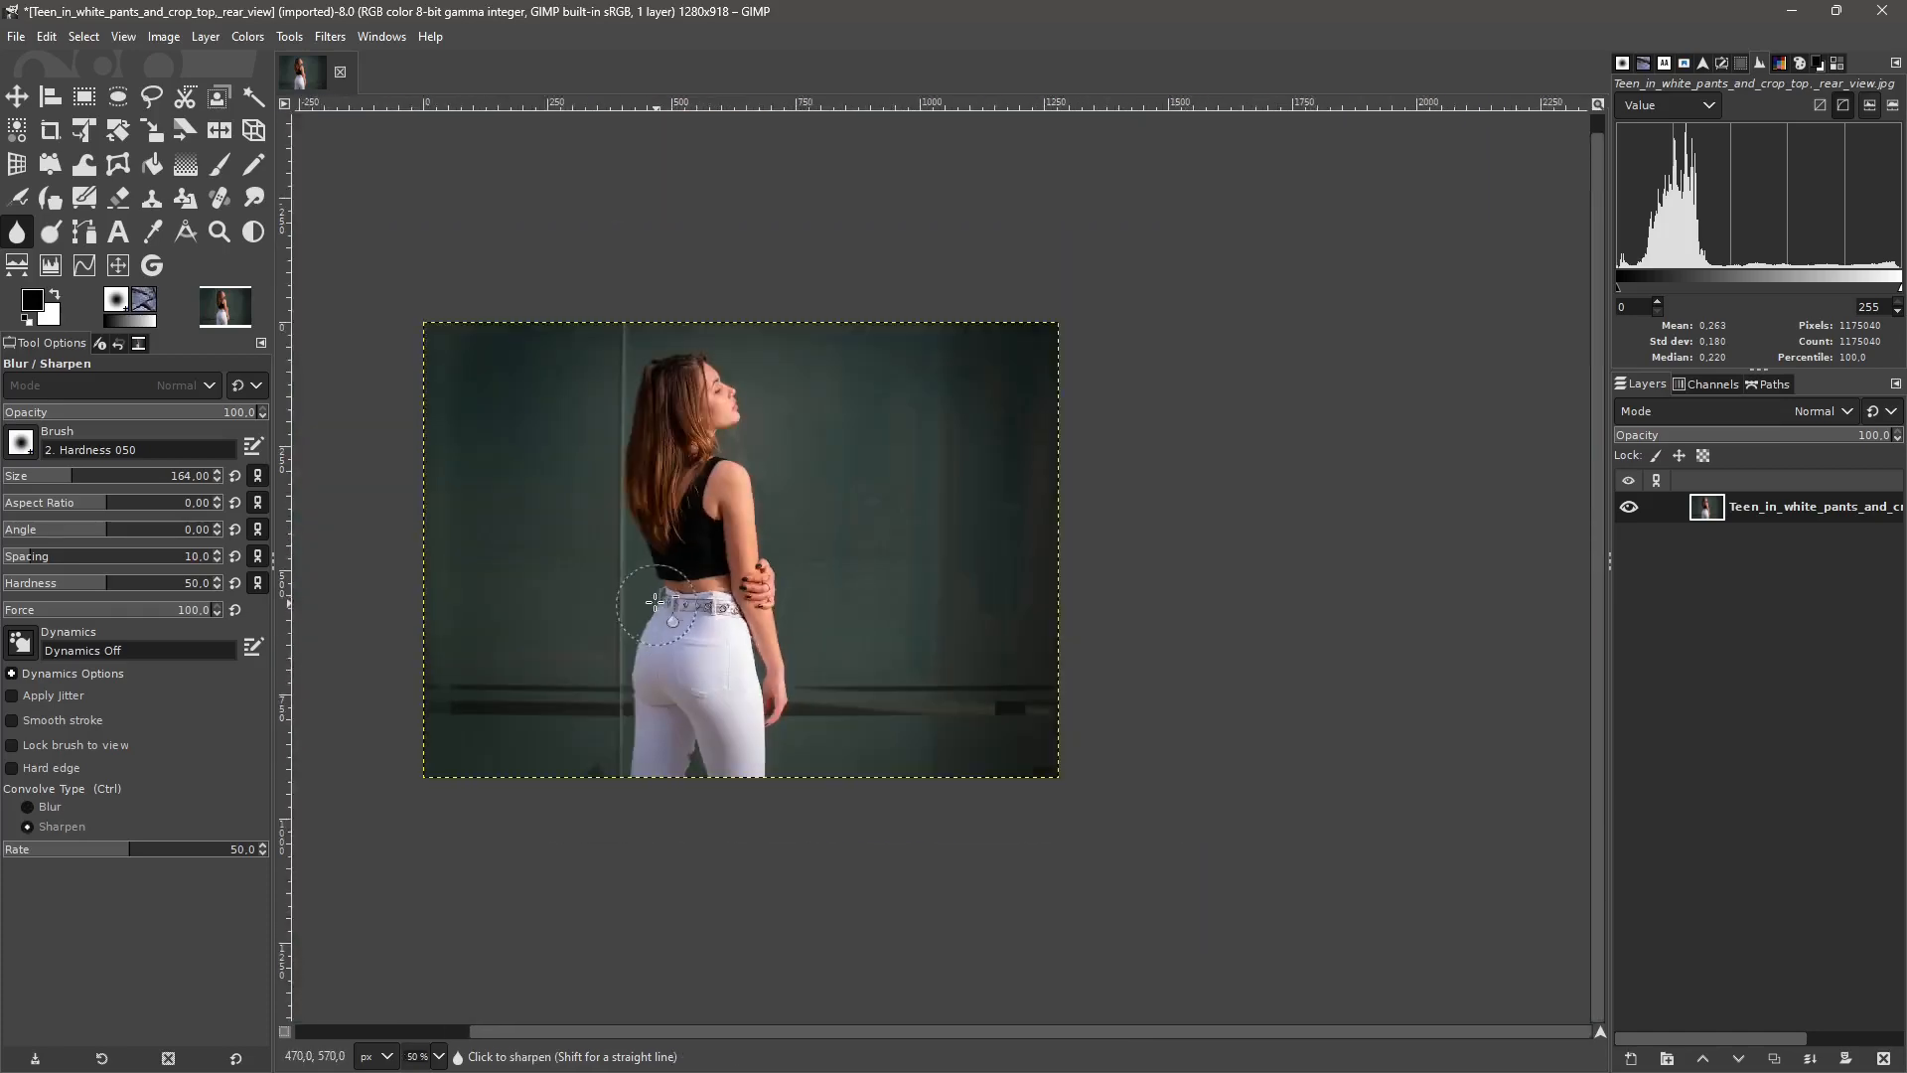
{"action": "scroll", "coordinate": [655, 602], "scroll_direction": "up", "scroll_amount": 2, "text": "ctrl"}
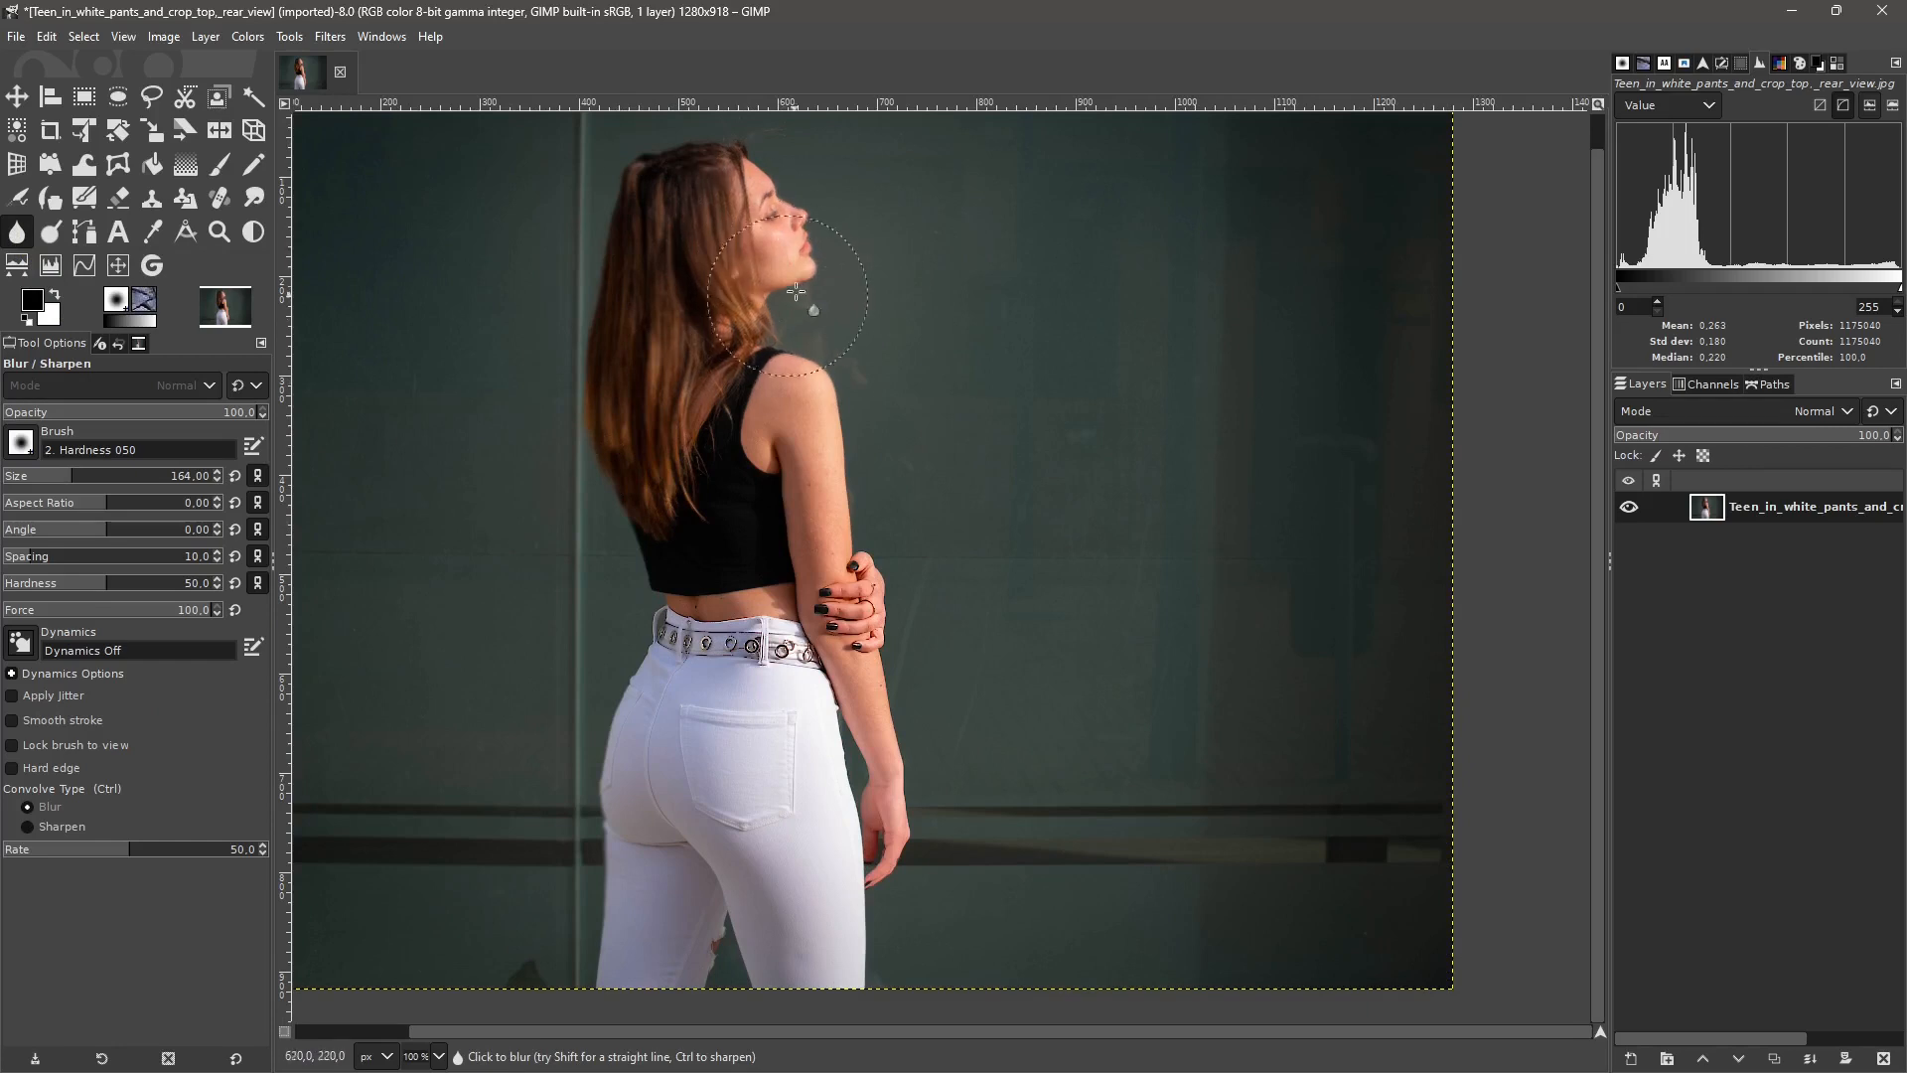
{"action": "left_click_drag", "start_coordinate": [733, 626], "coordinate": [757, 730]}
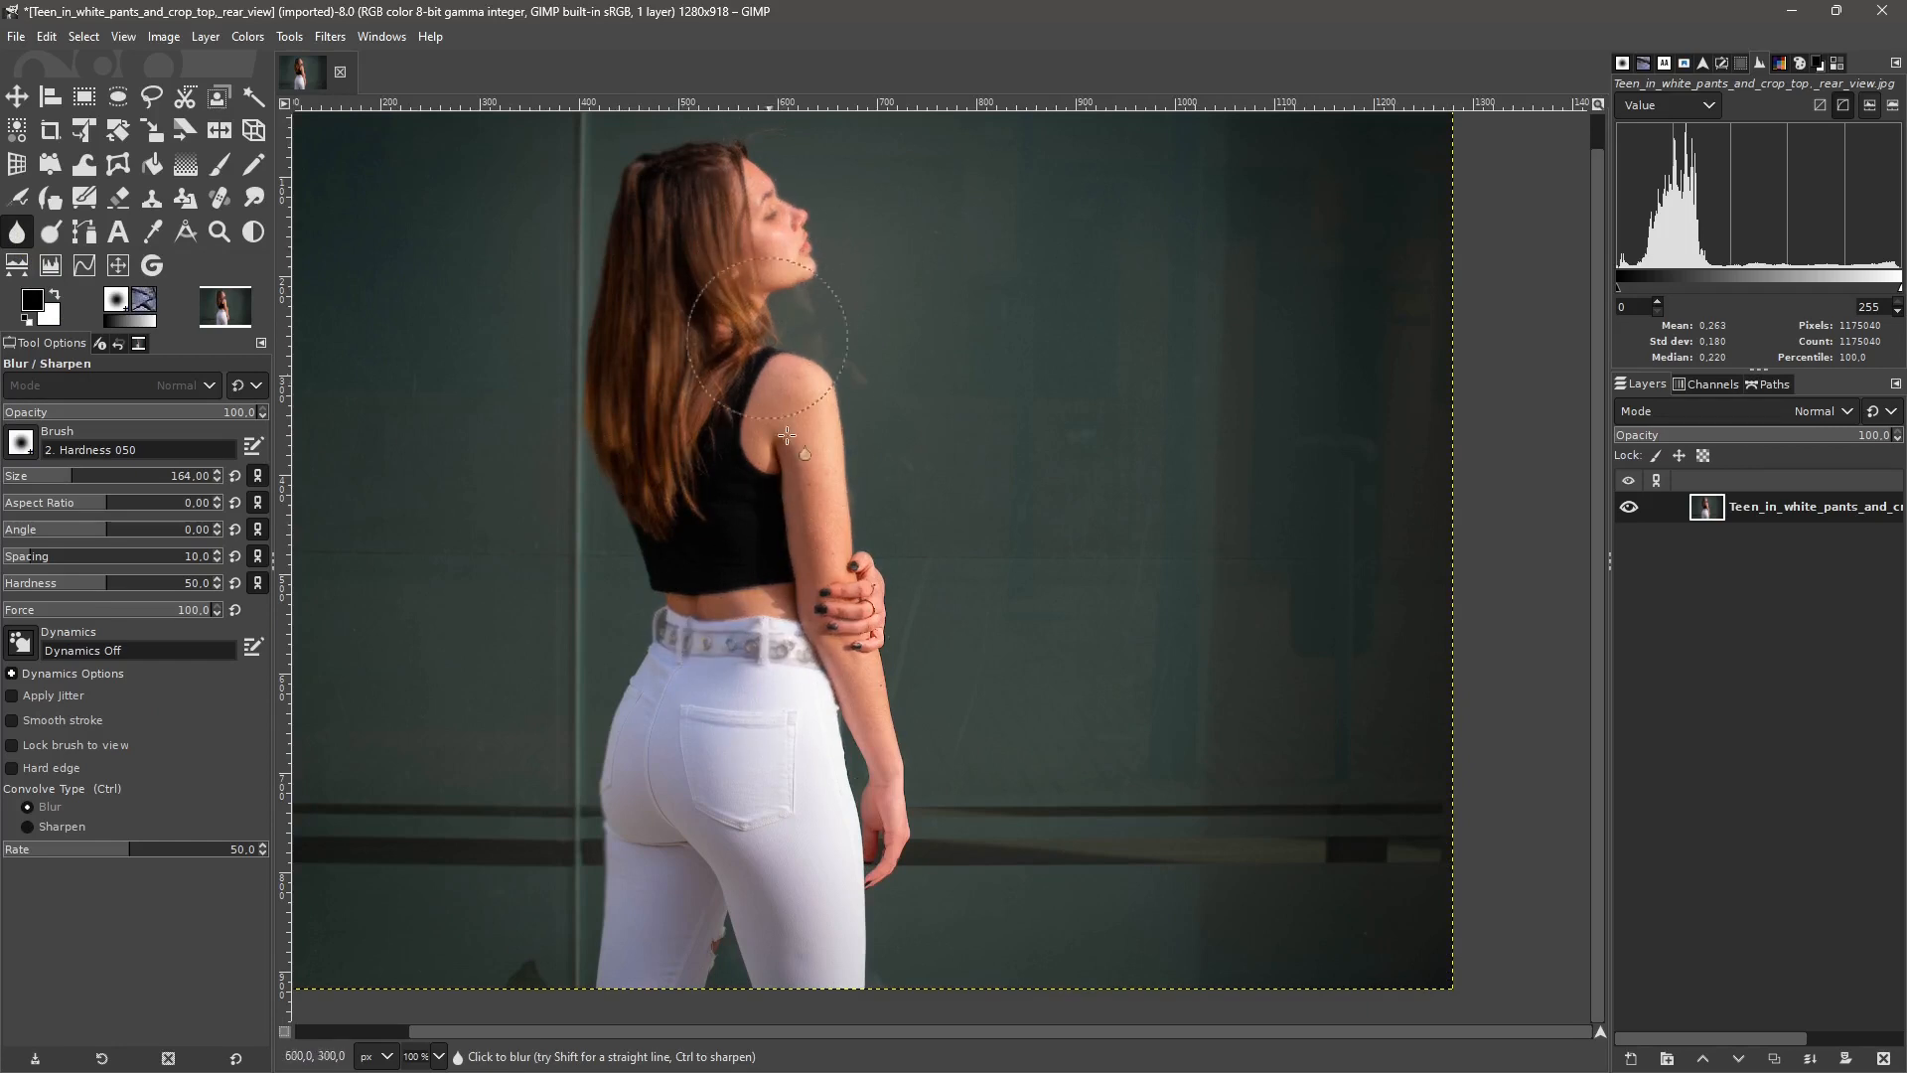
{"action": "key", "text": "ctrl"}
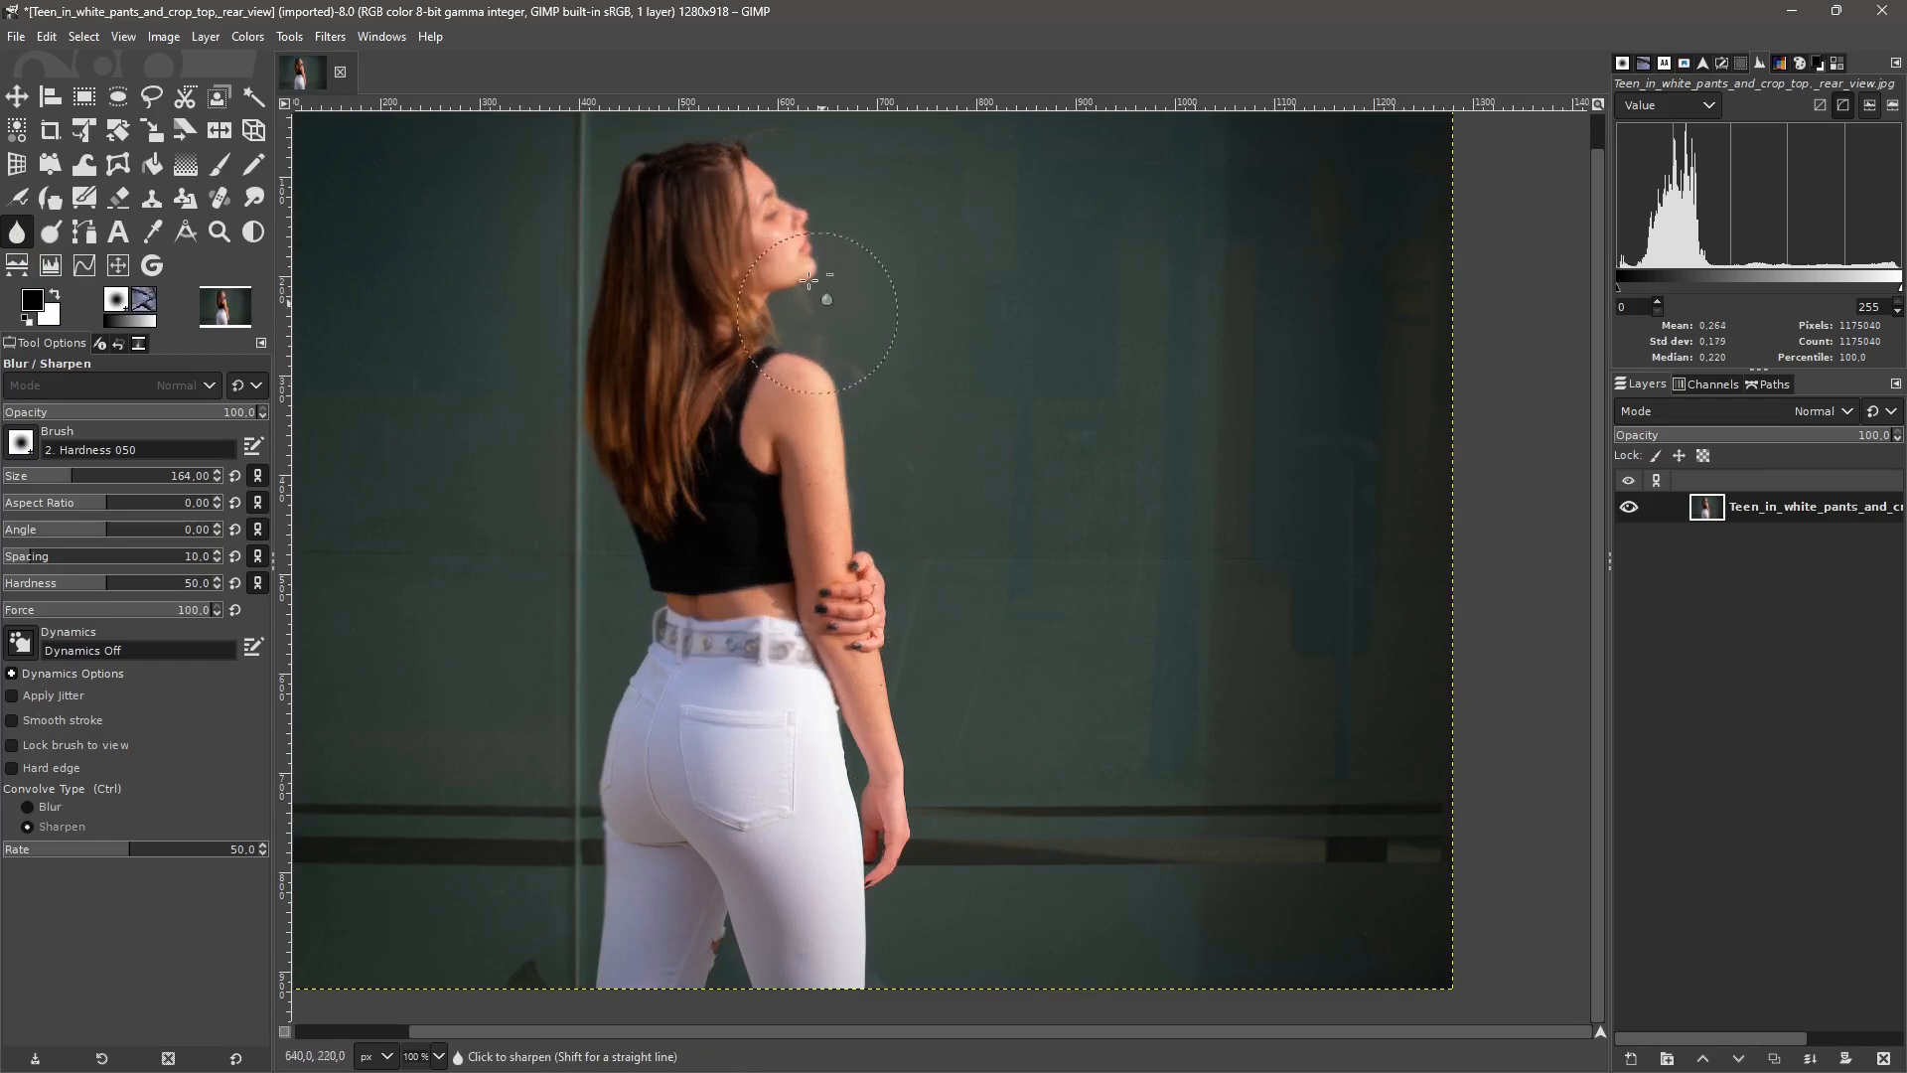
{"action": "scroll", "coordinate": [750, 270], "scroll_direction": "up", "scroll_amount": 1}
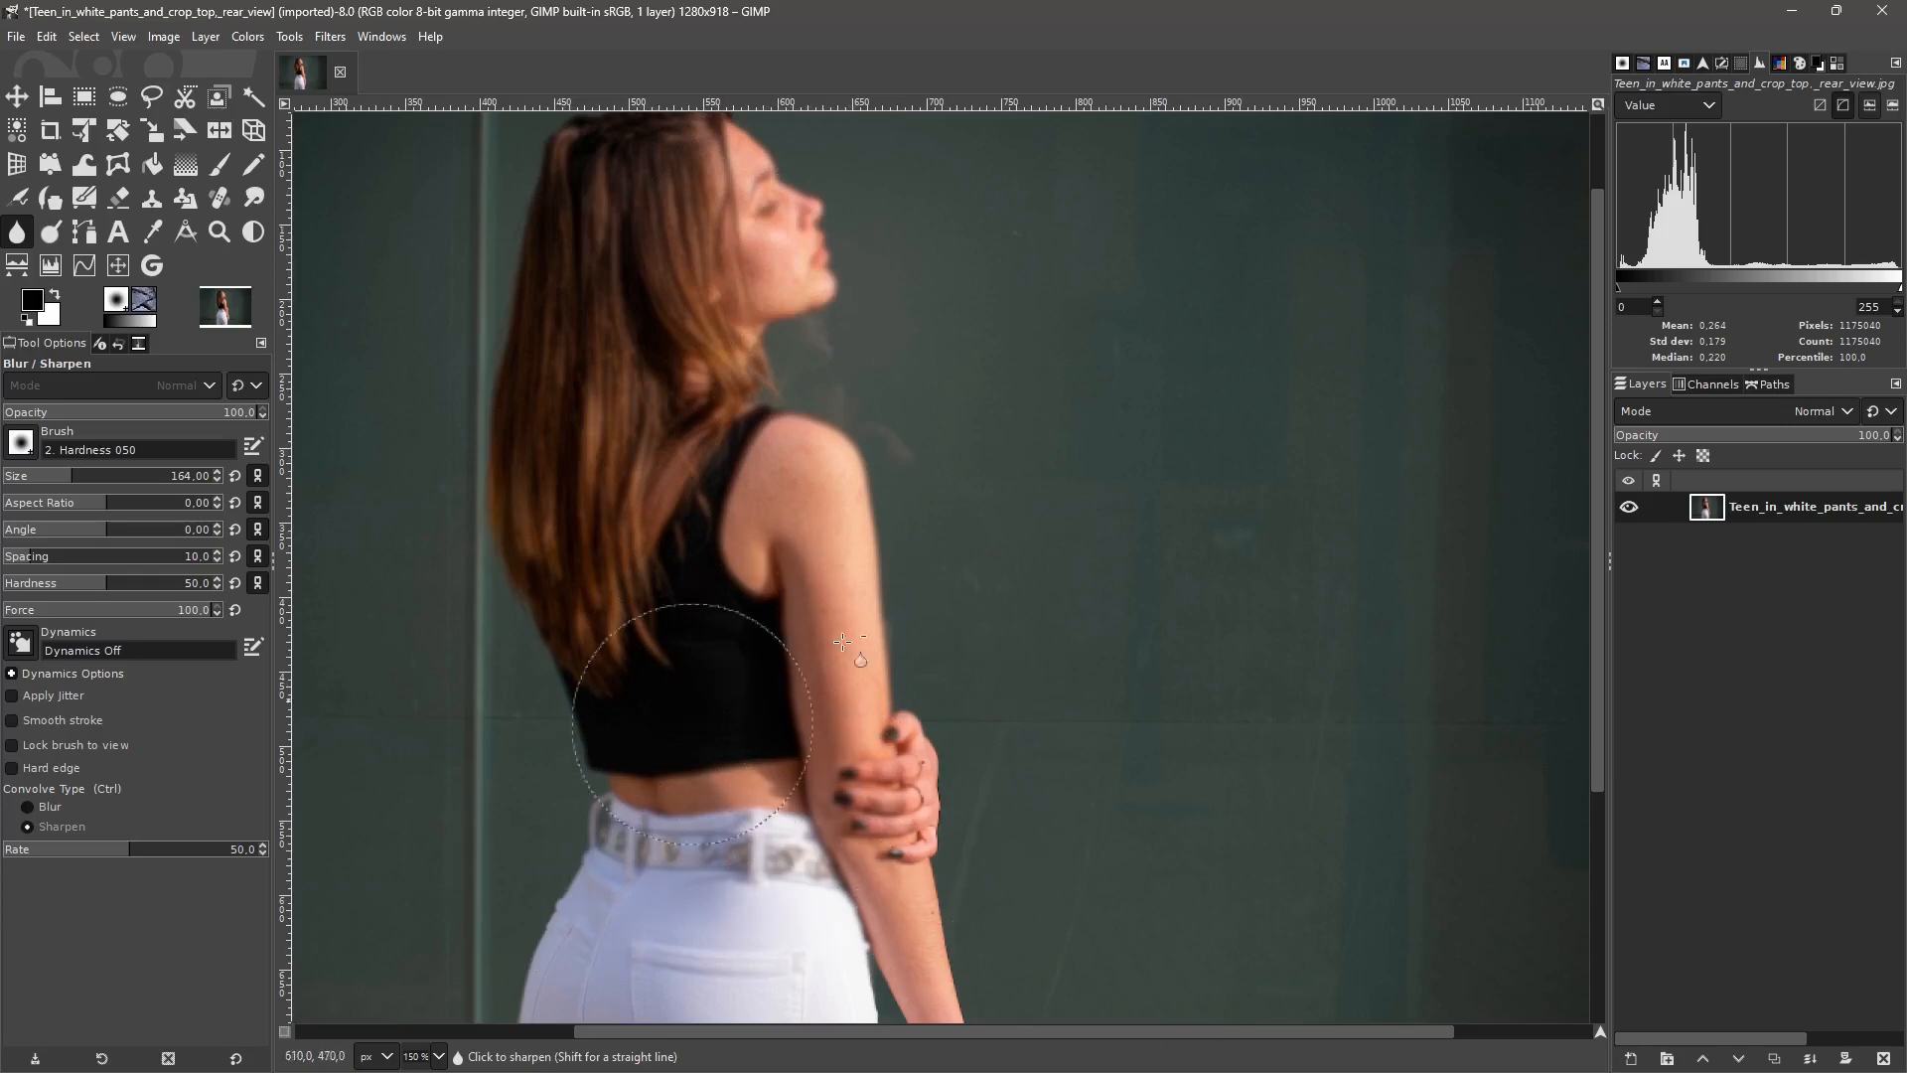
{"action": "scroll", "coordinate": [757, 556], "scroll_direction": "down", "scroll_amount": 3}
{"action": "scroll", "coordinate": [757, 557], "scroll_direction": "up", "scroll_amount": 1}
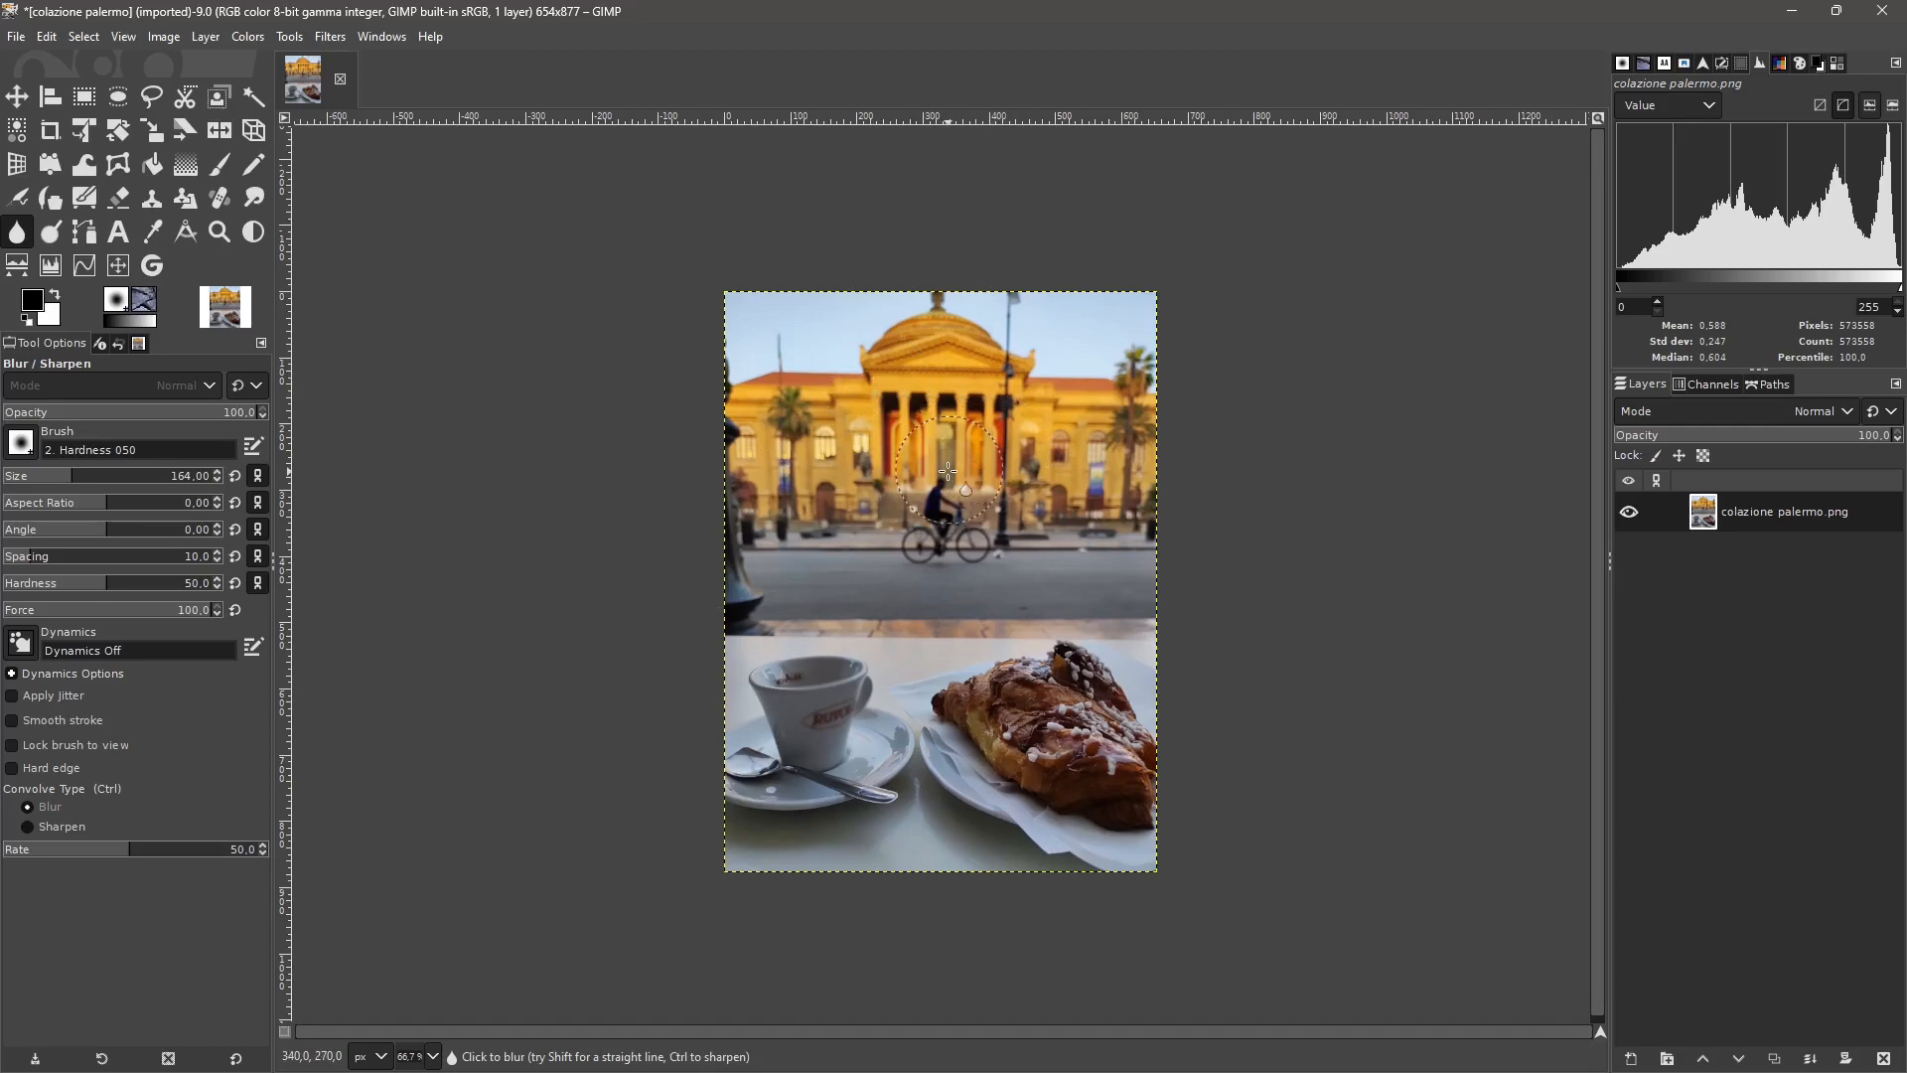
Blur the columned facade of the yellow building in the colazione palermo photo.
{"action": "key", "text": "1"}
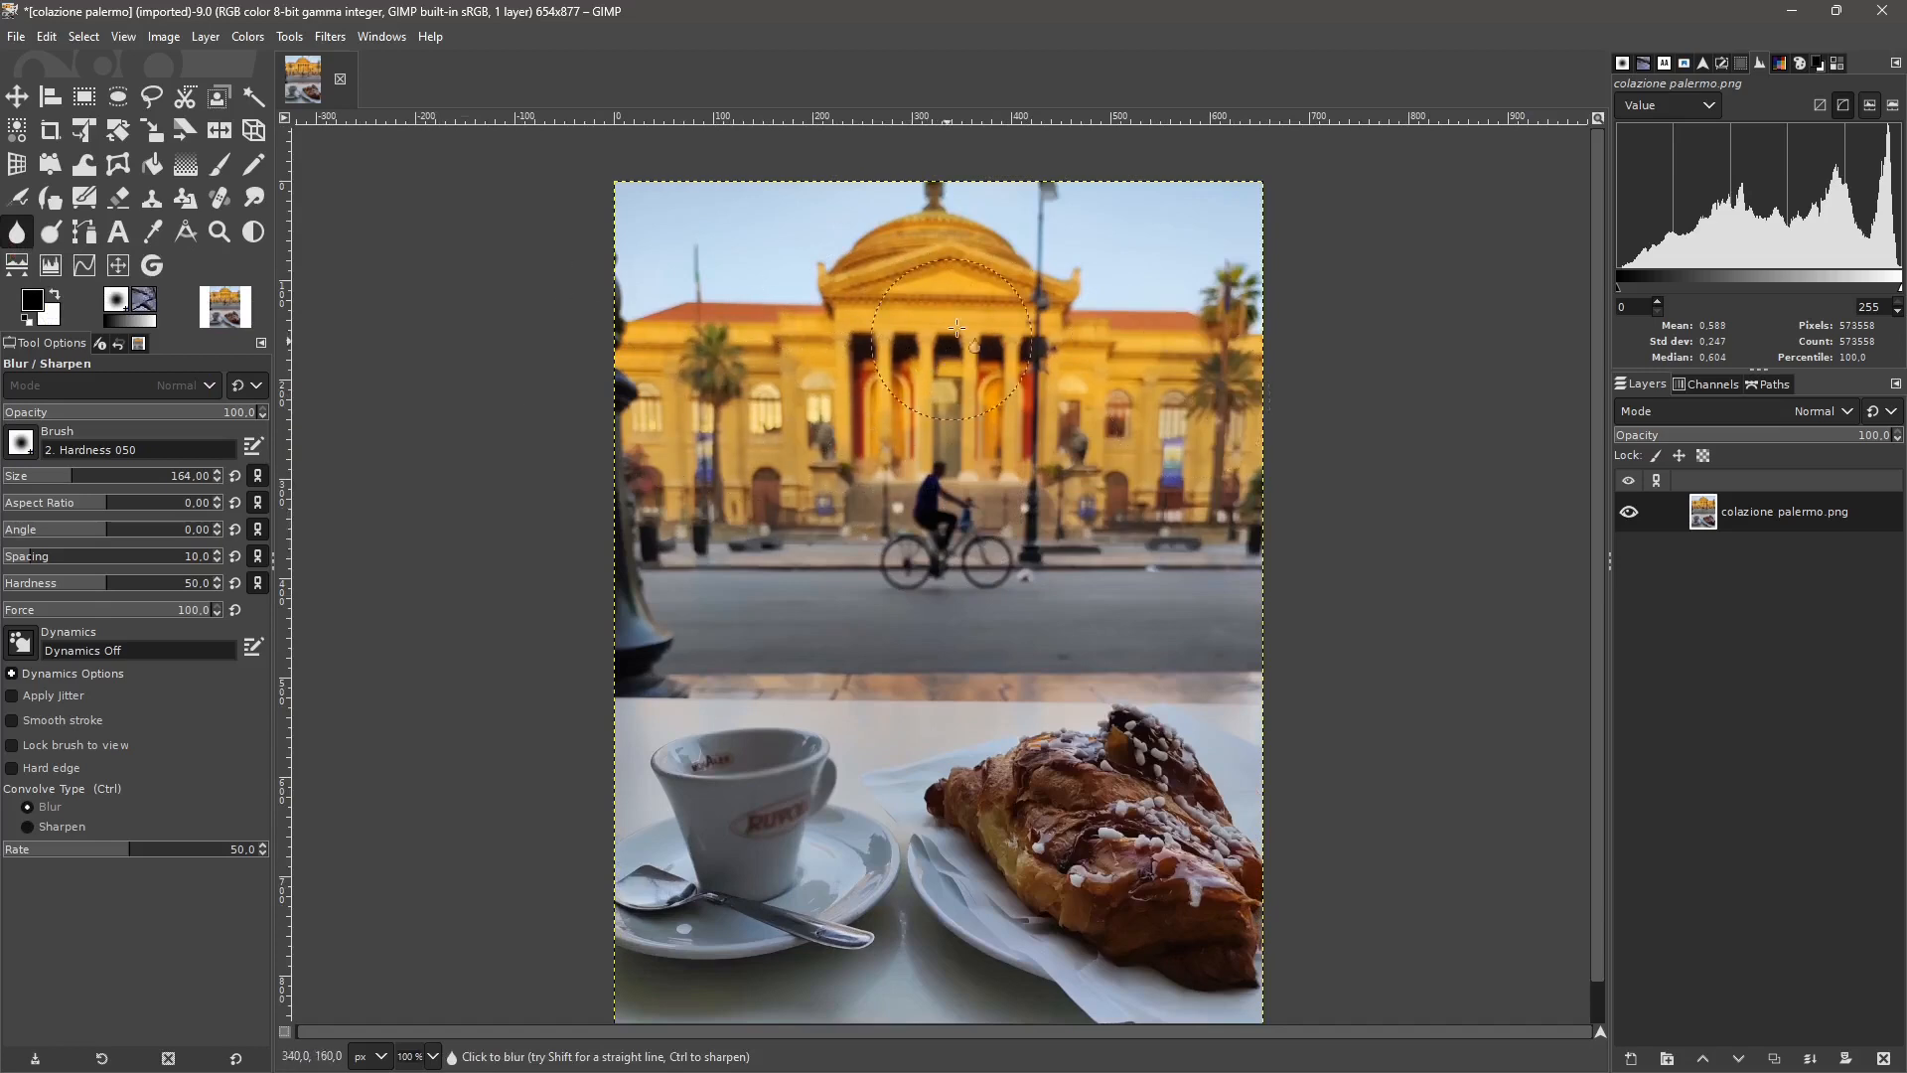
{"action": "left_click_drag", "start_coordinate": [957, 328], "coordinate": [1093, 329]}
Review the commands for repeating, re-showing and reusing recent filters, and reset all filters to their default values.
{"action": "left_click", "coordinate": [330, 37]}
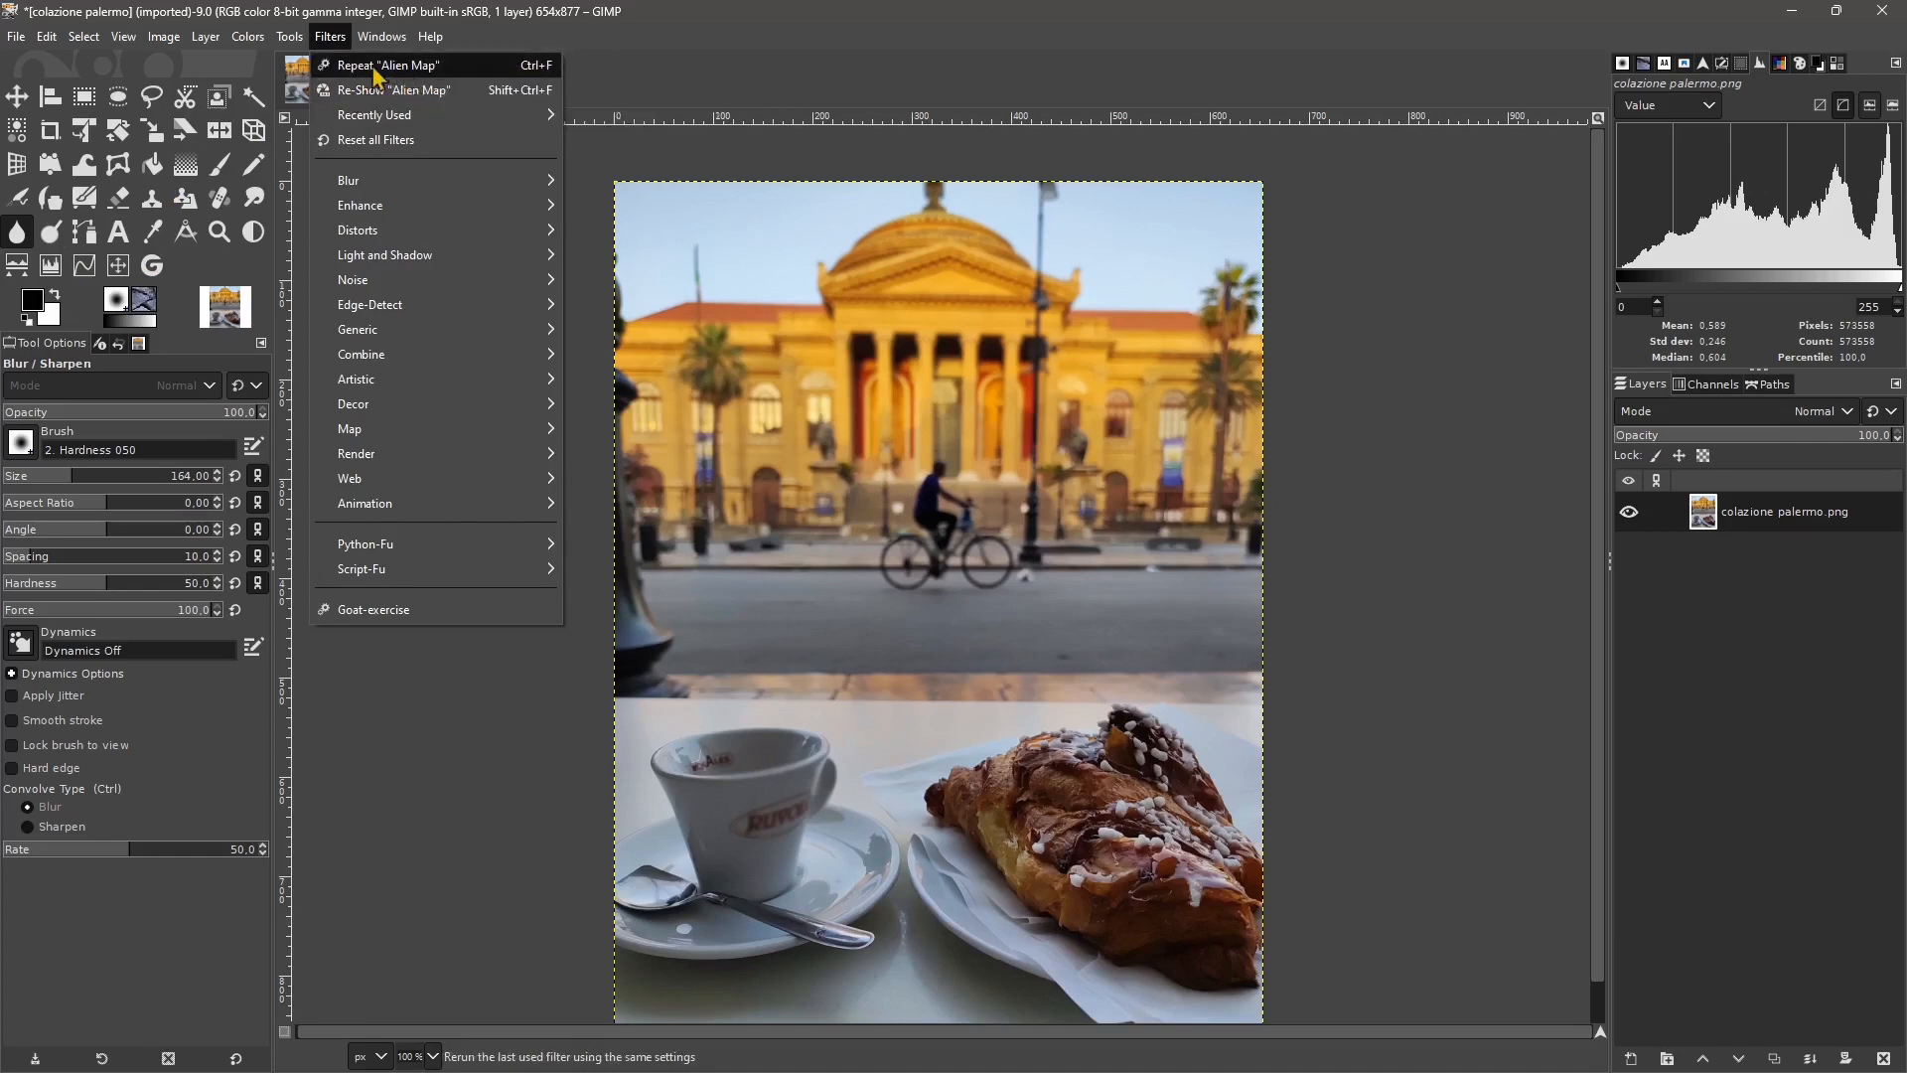
{"action": "left_click", "coordinate": [356, 40]}
{"action": "left_click", "coordinate": [330, 37]}
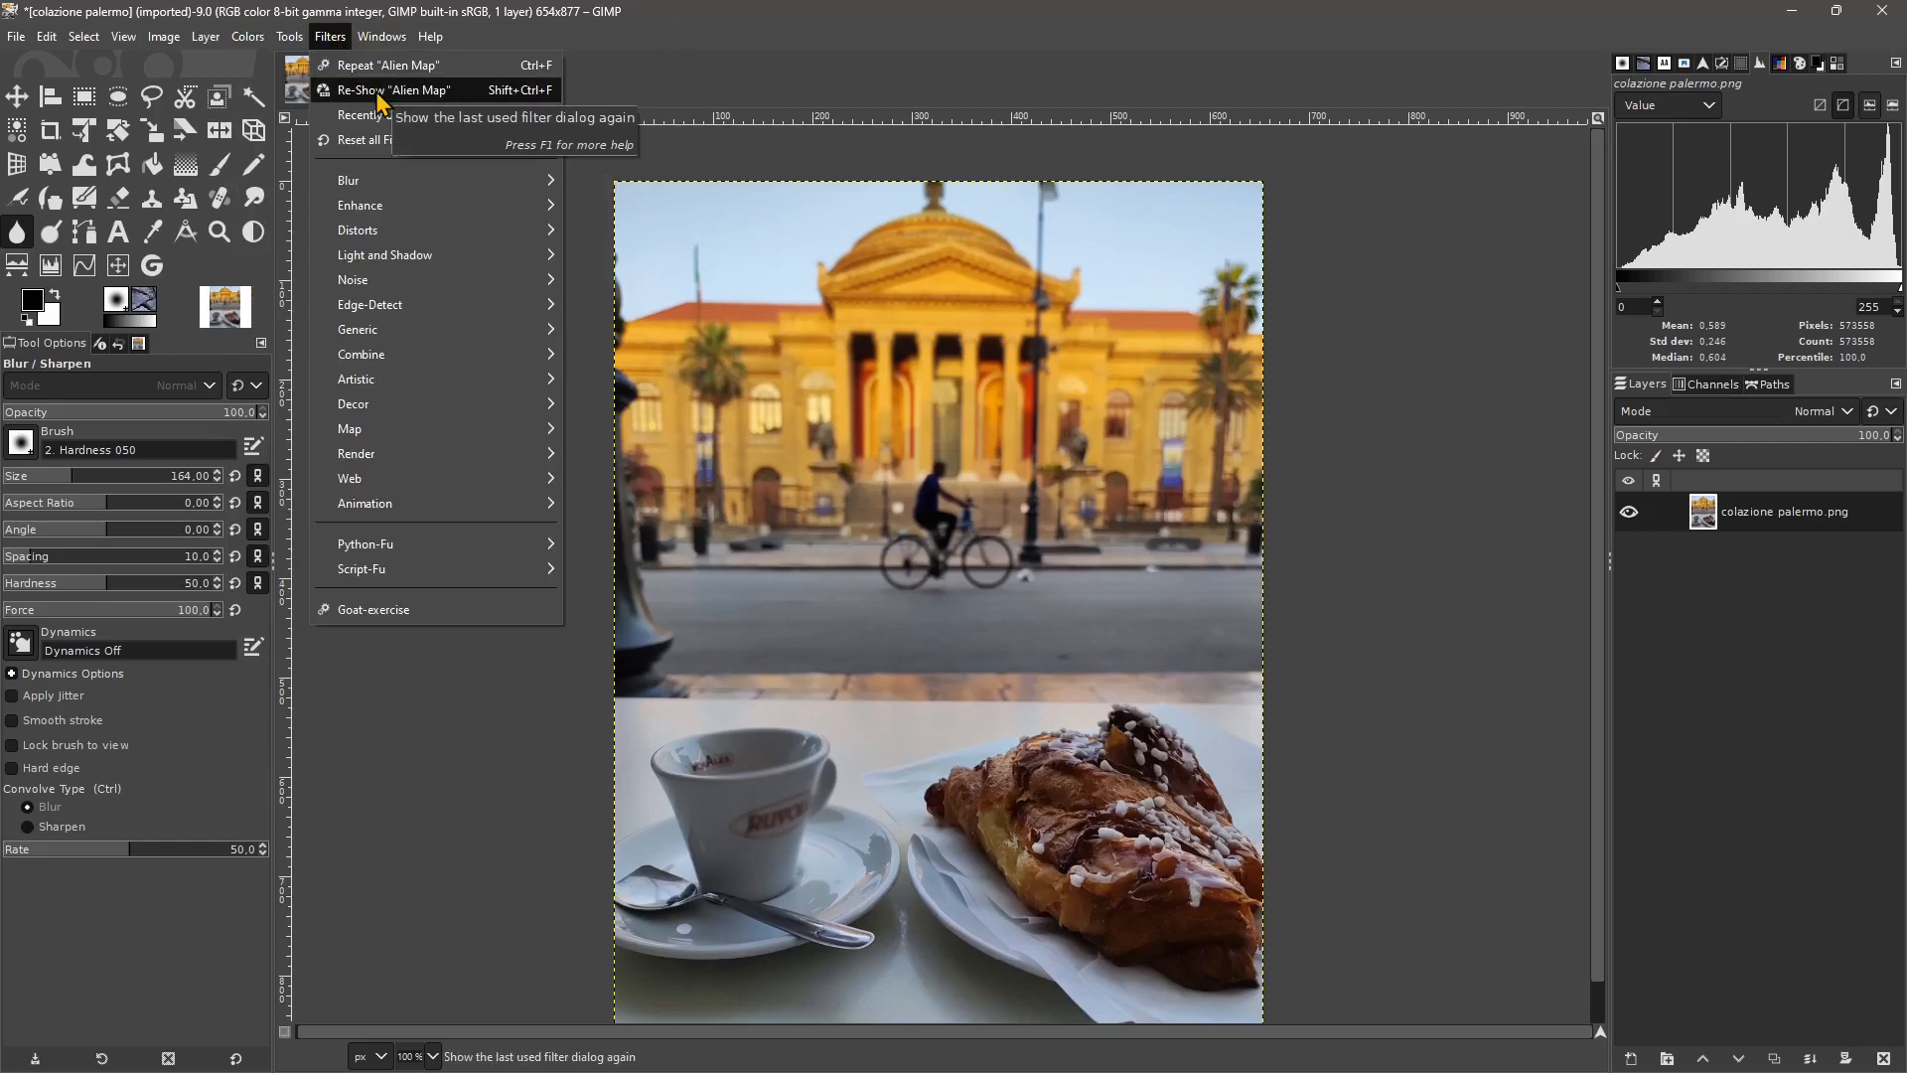
{"action": "mouse_move", "coordinate": [364, 124]}
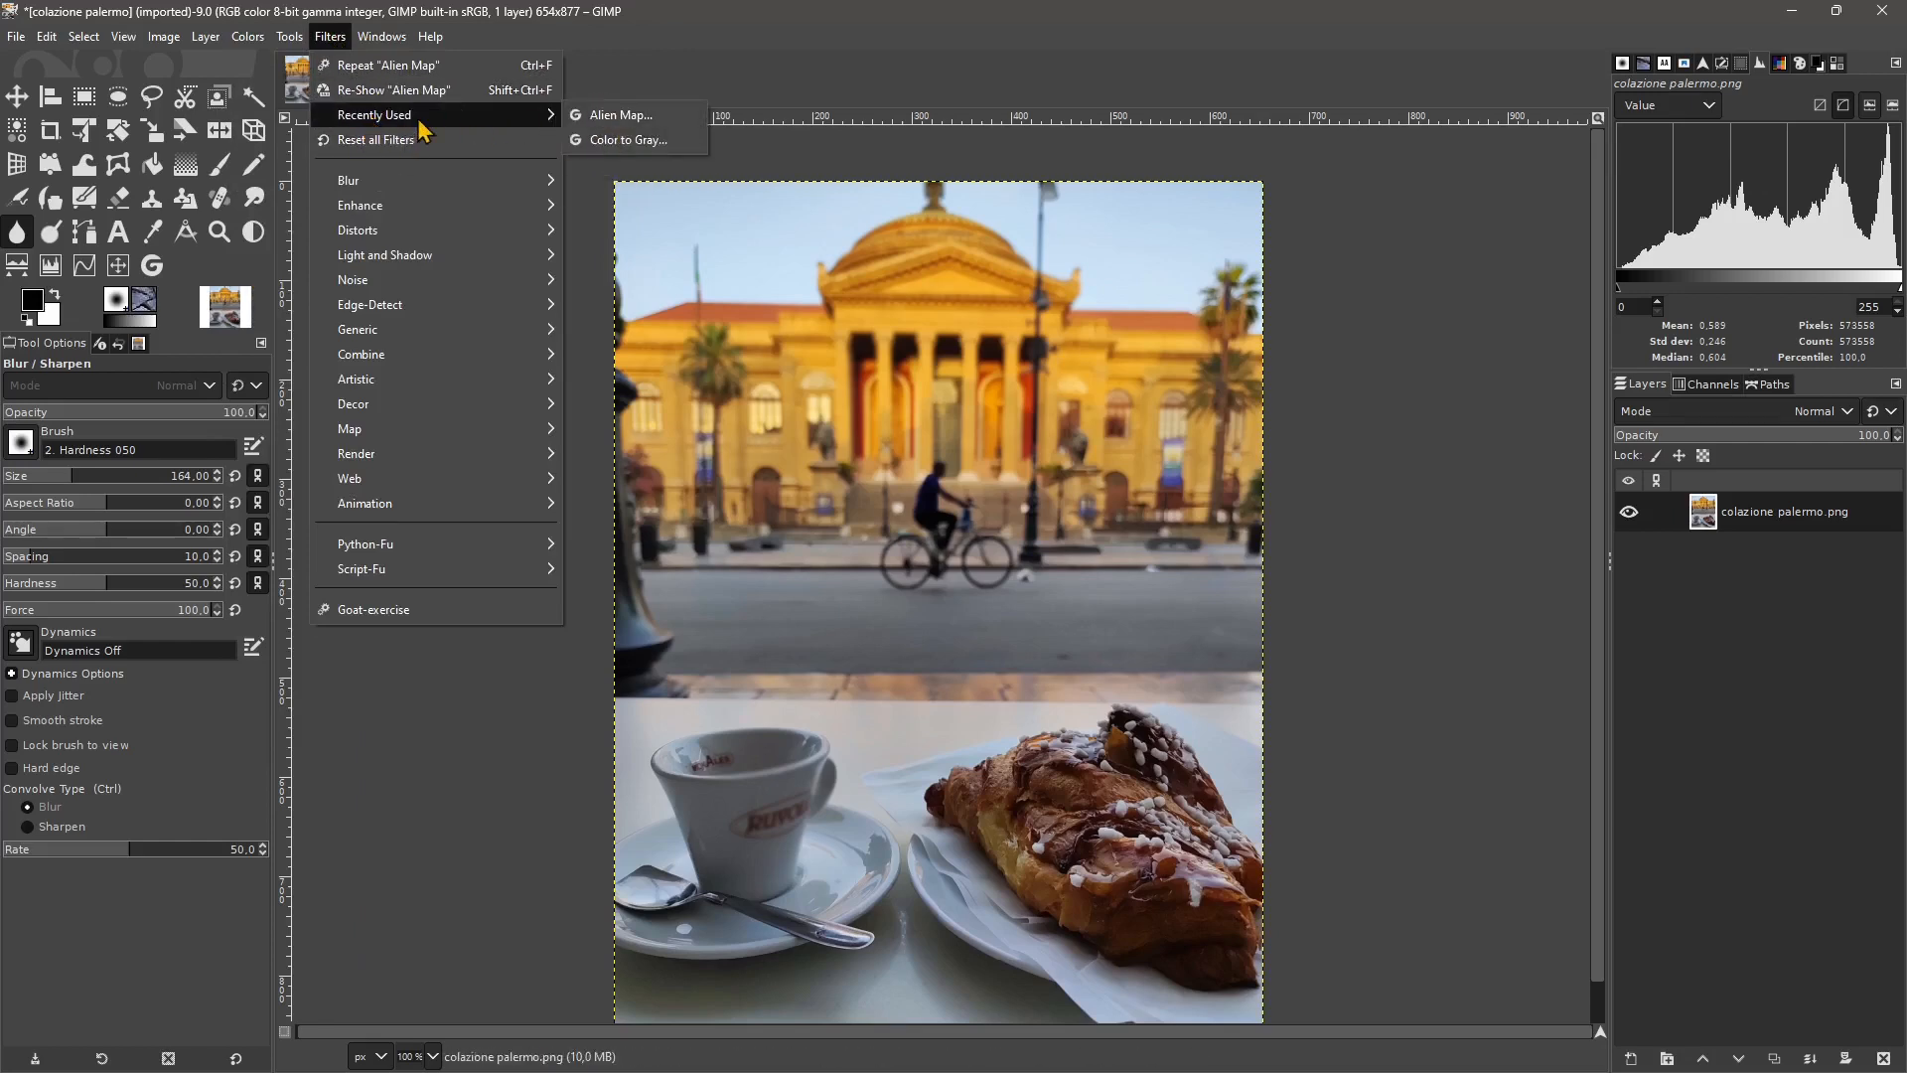
{"action": "left_click", "coordinate": [351, 149]}
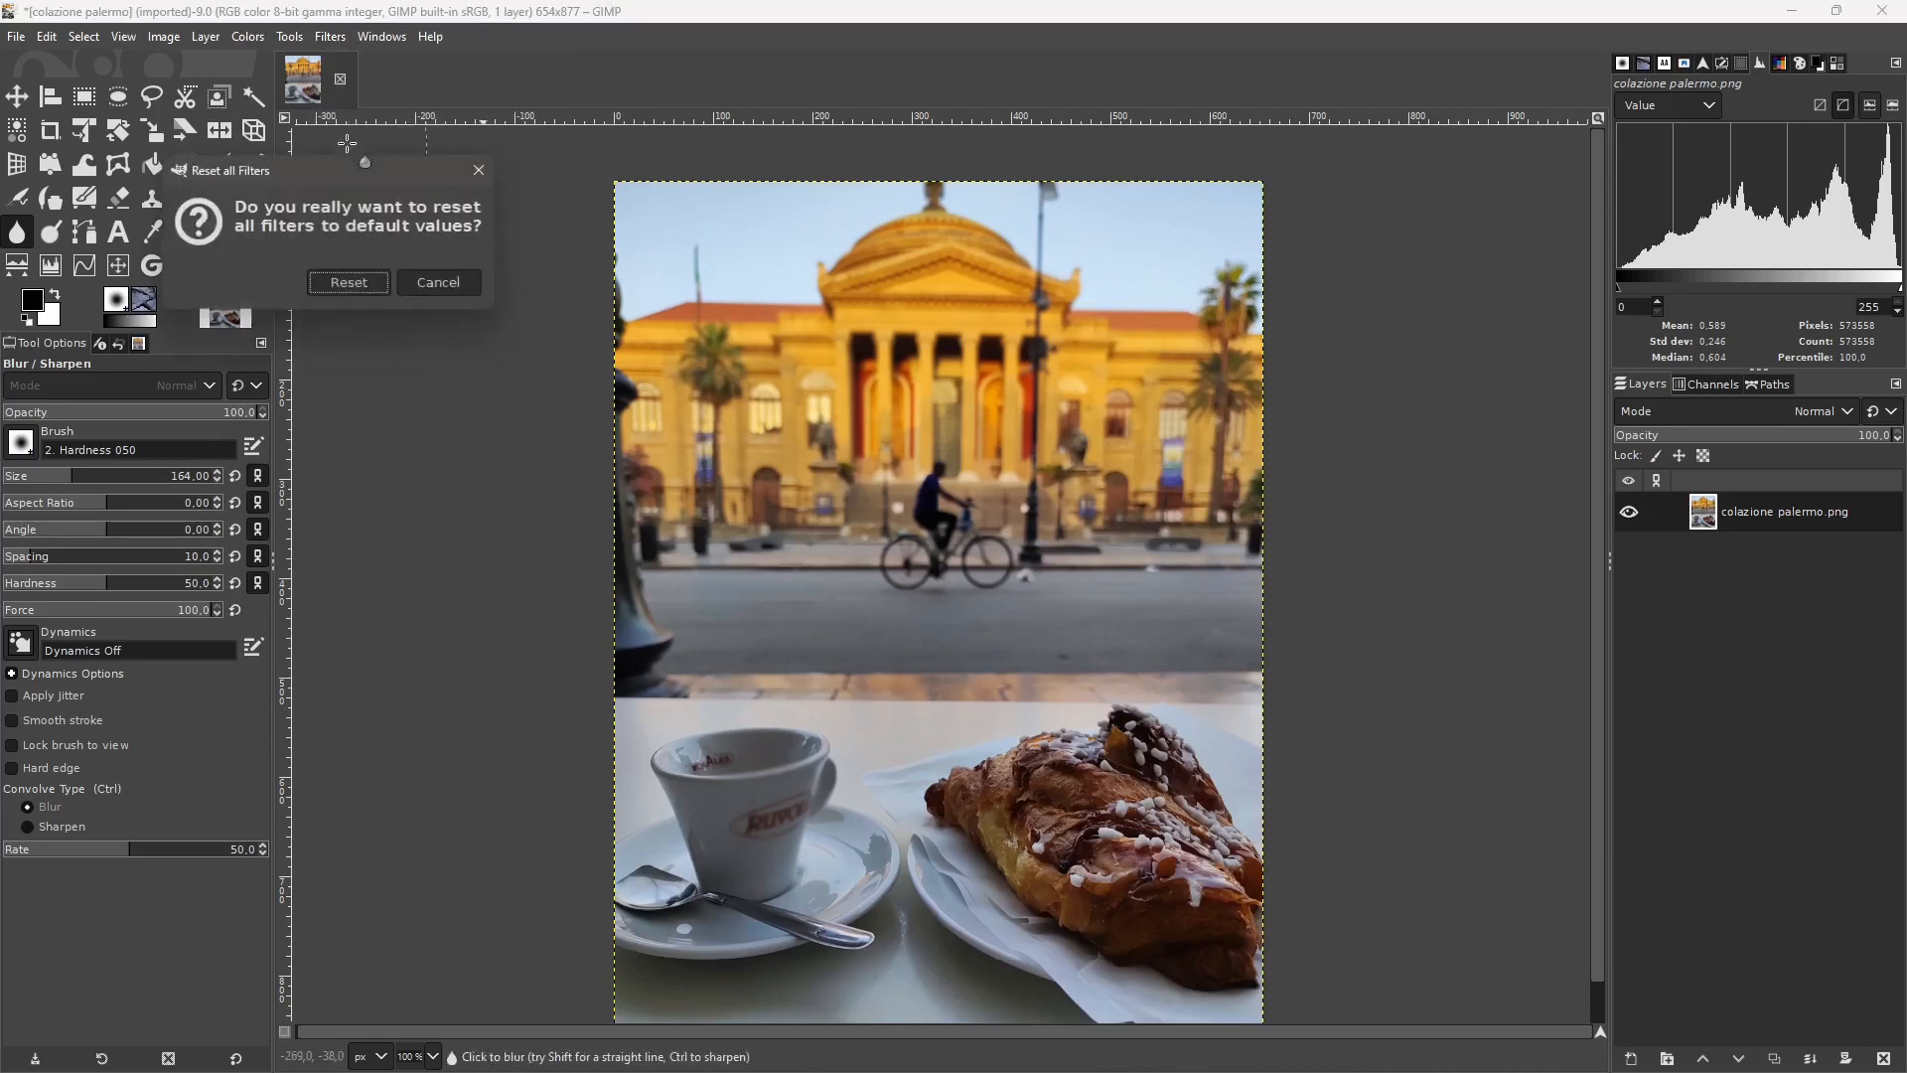
{"action": "left_click", "coordinate": [343, 286]}
Start a Focus Blur on the café photo and reshape its focus area into a large upright ellipse around the cyclist and the facade's columns.
{"action": "left_click", "coordinate": [330, 37]}
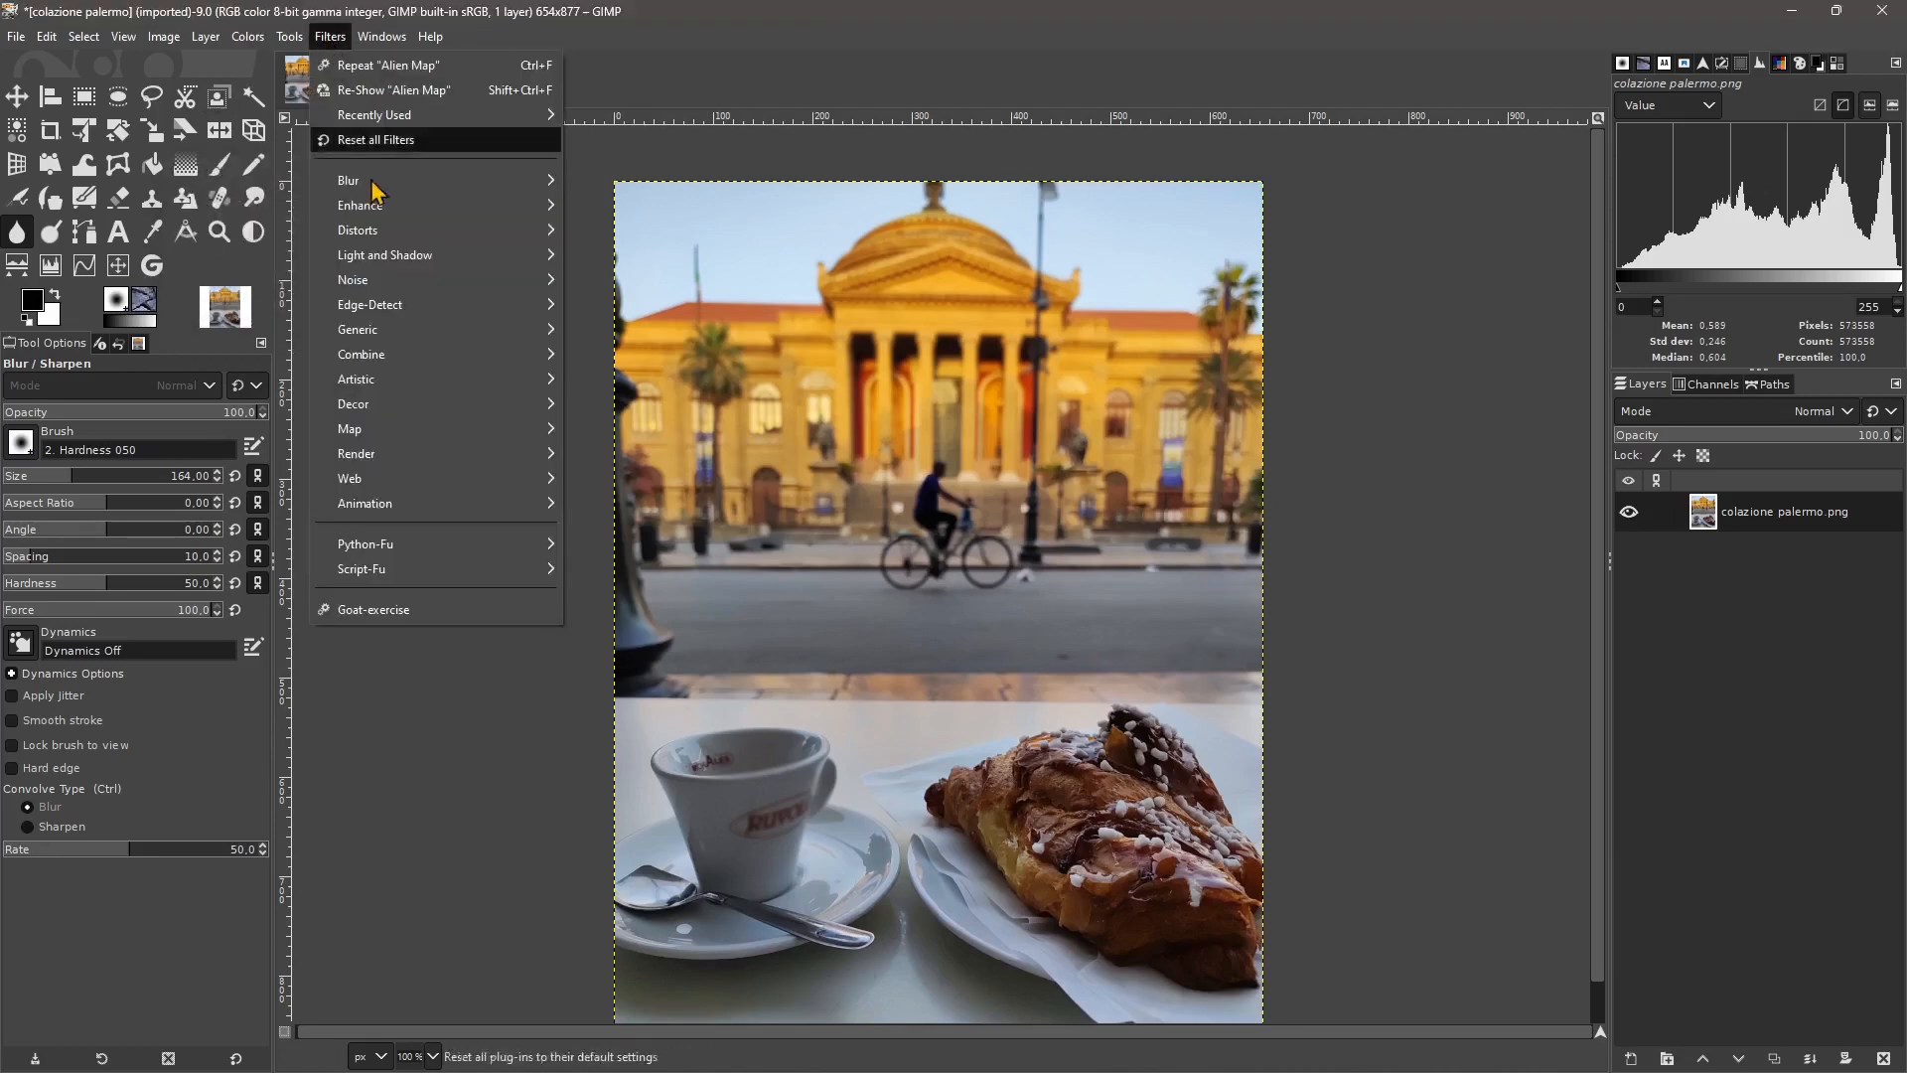
{"action": "mouse_move", "coordinate": [369, 187]}
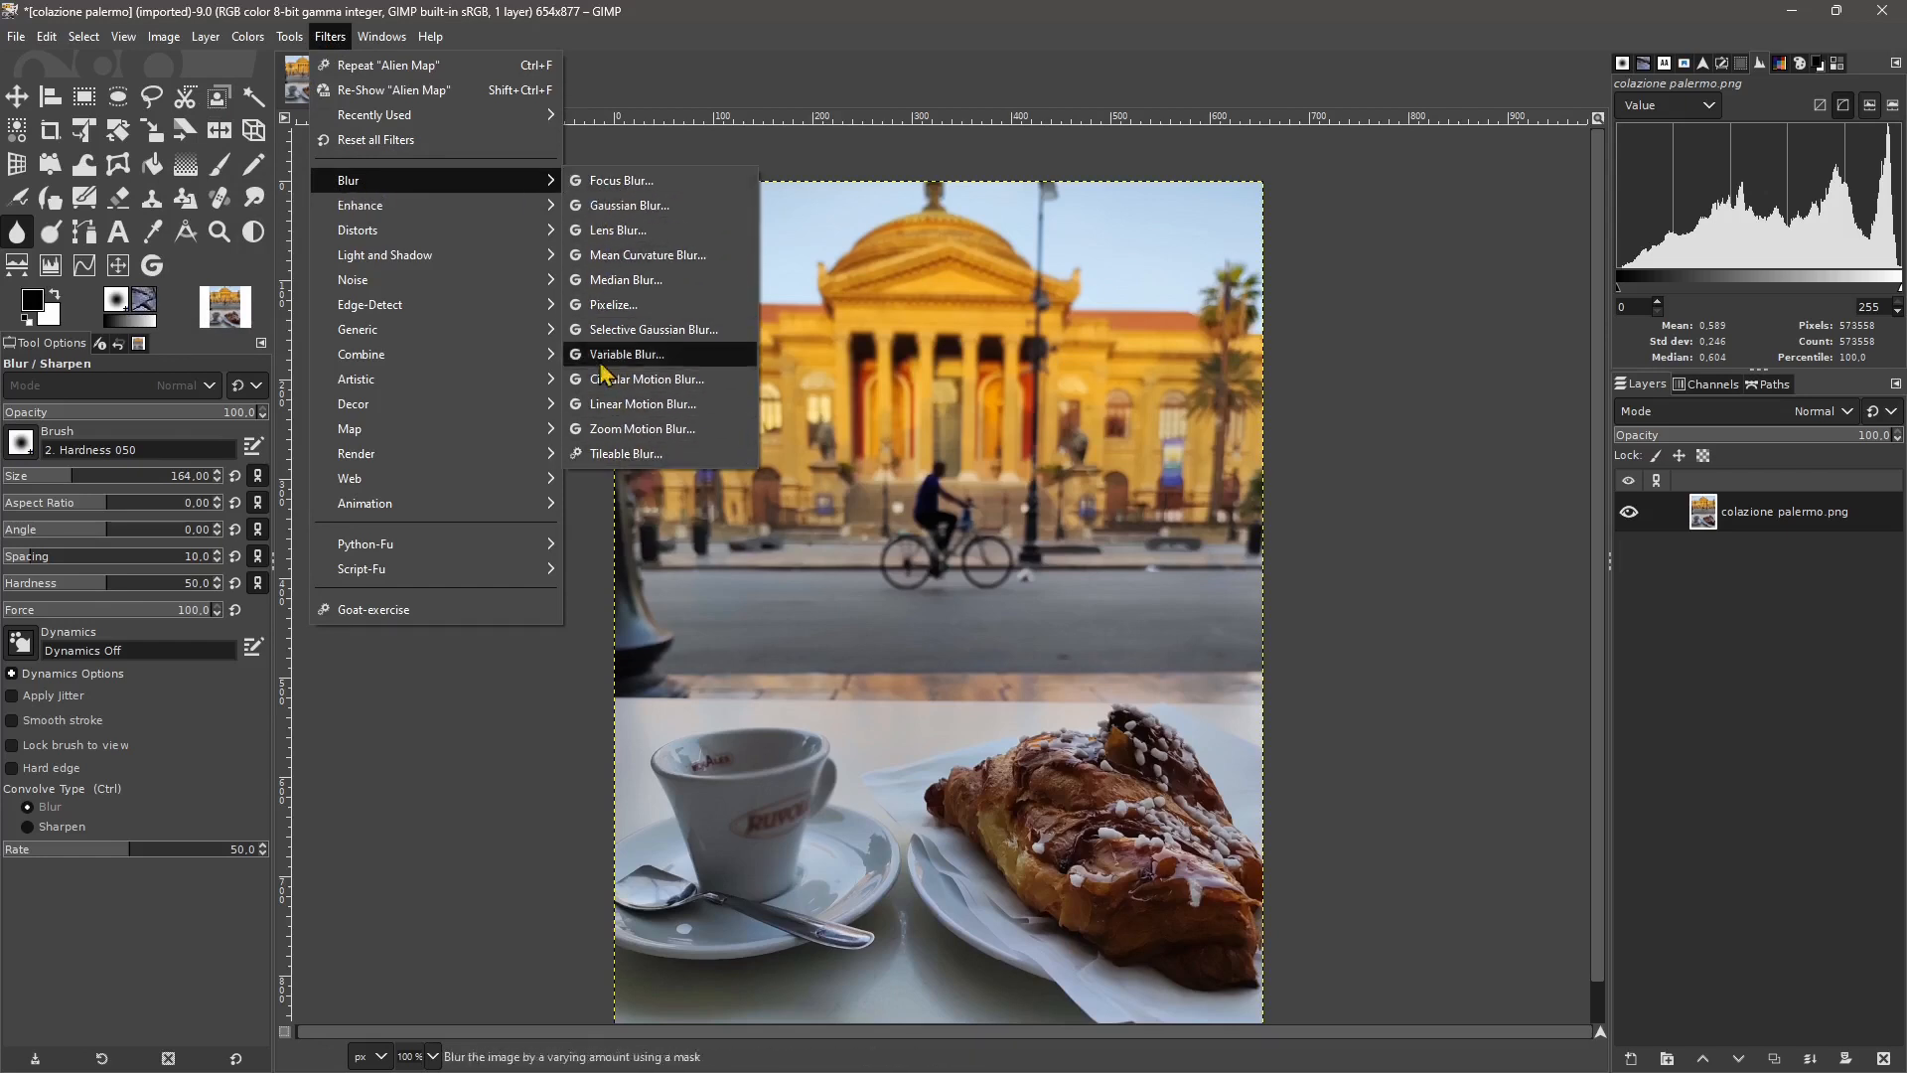
{"action": "left_click", "coordinate": [633, 187]}
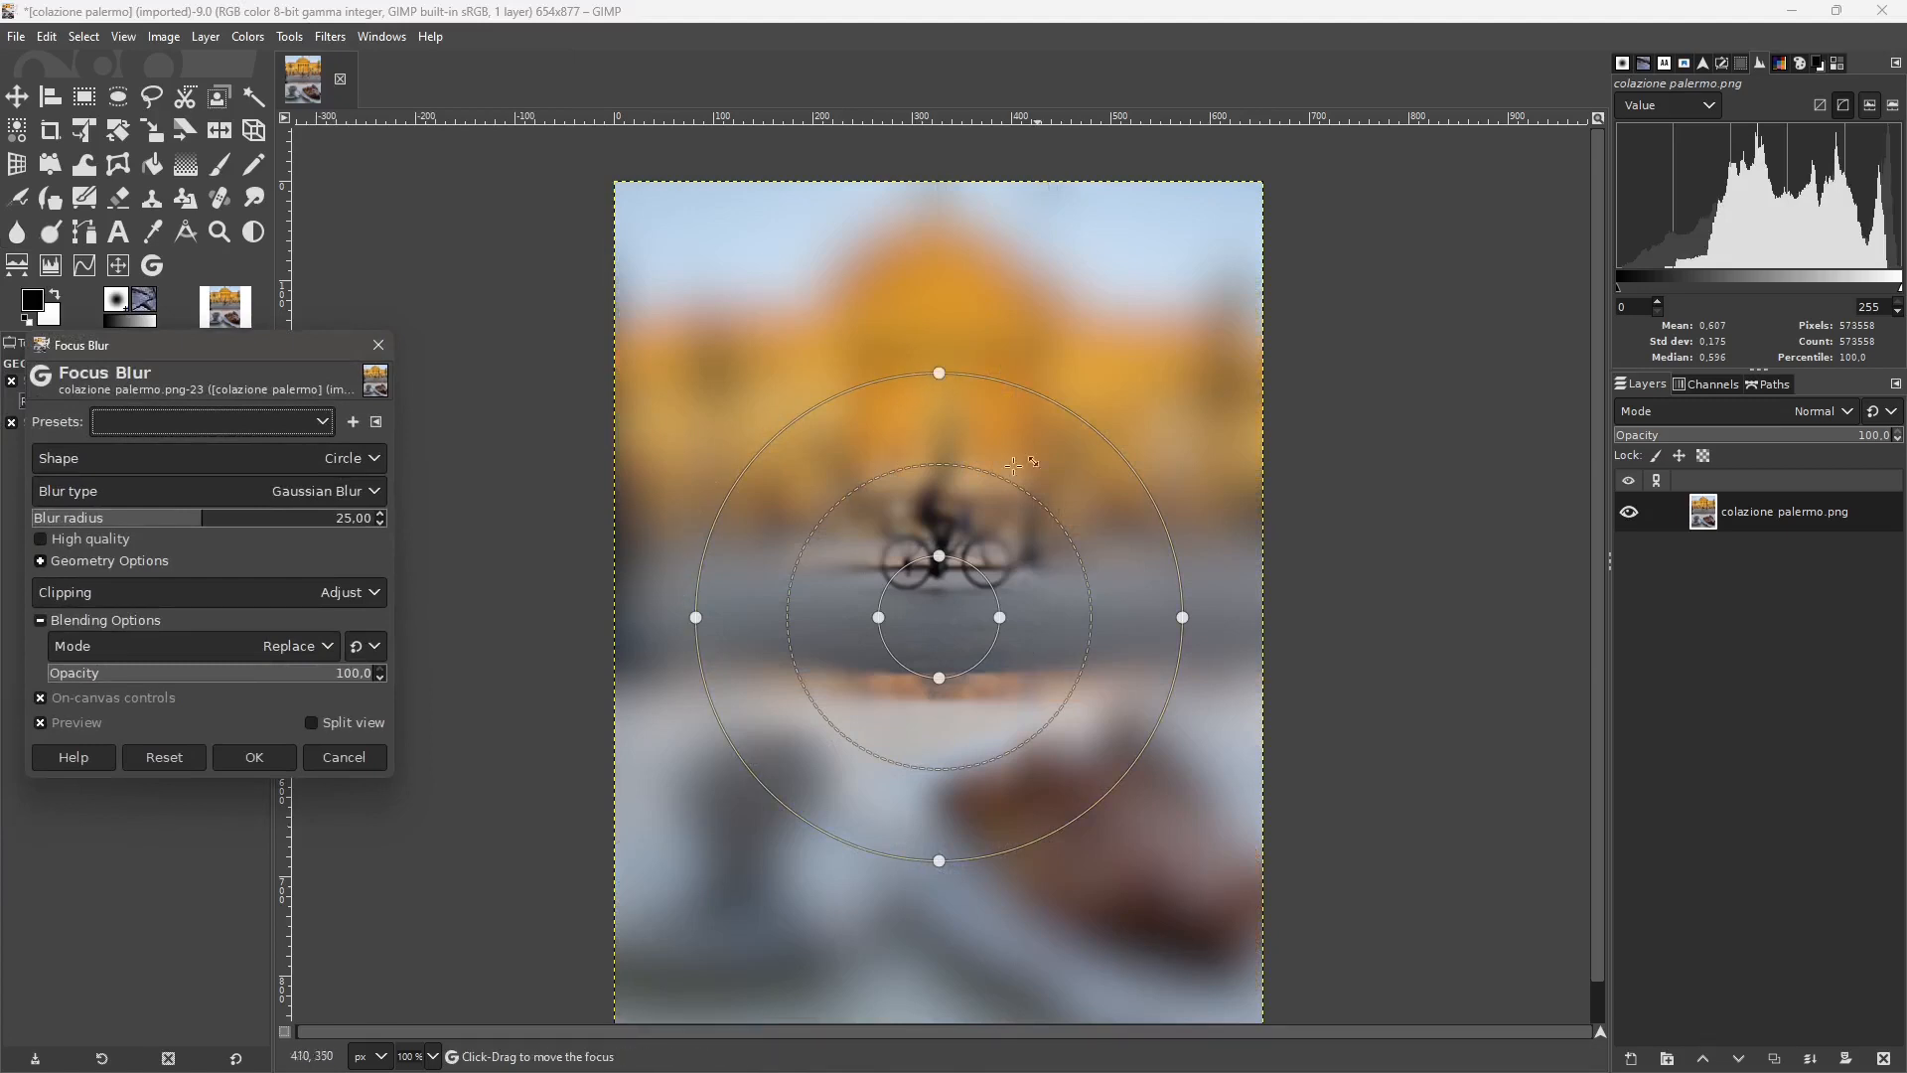
{"action": "left_click_drag", "start_coordinate": [935, 375], "coordinate": [956, 194]}
{"action": "left_click_drag", "start_coordinate": [1183, 617], "coordinate": [1277, 618]}
{"action": "left_click_drag", "start_coordinate": [1003, 597], "coordinate": [1003, 480]}
{"action": "left_click_drag", "start_coordinate": [1027, 618], "coordinate": [962, 563]}
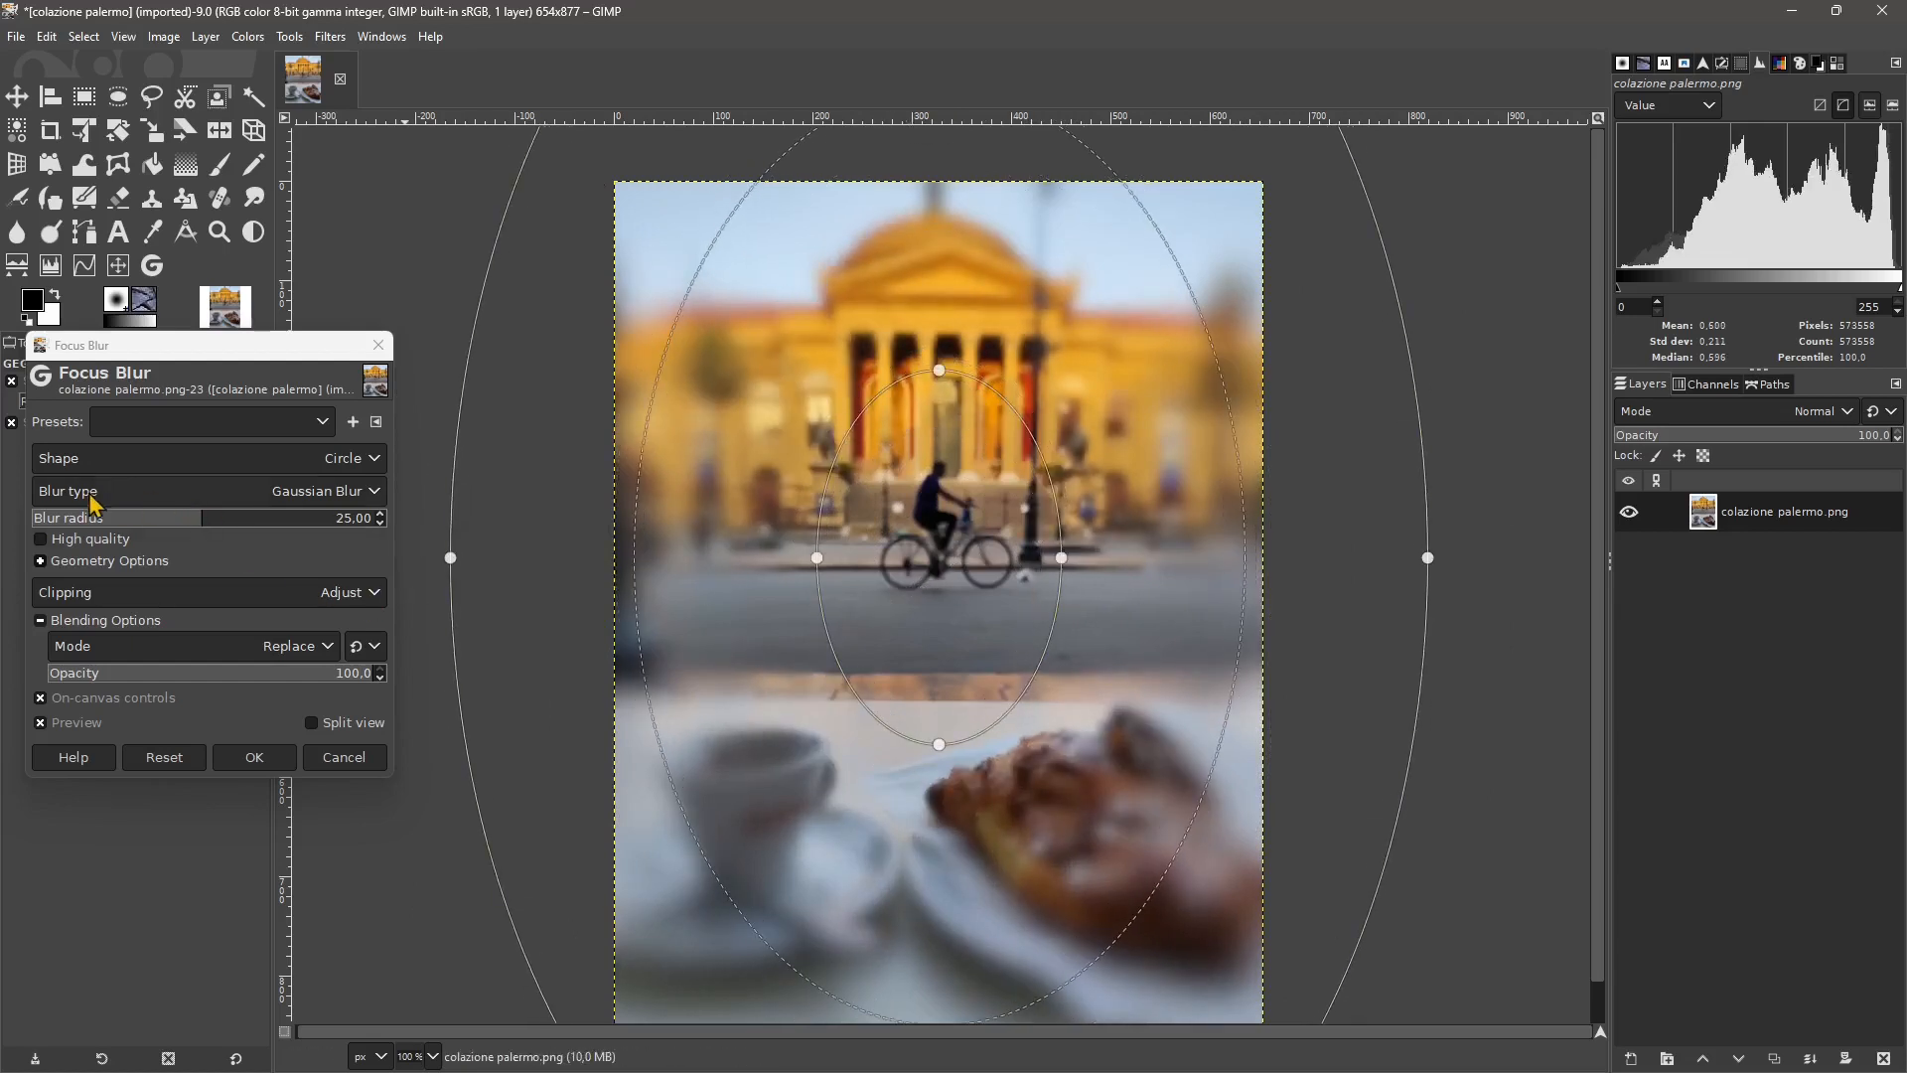
Set the Focus Blur radius to 5.01 and apply the filter.
{"action": "mouse_move", "coordinate": [116, 528]}
{"action": "left_mouse_down"}
{"action": "mouse_move", "coordinate": [89, 536]}
{"action": "mouse_move", "coordinate": [162, 529]}
{"action": "mouse_move", "coordinate": [109, 537]}
{"action": "left_mouse_up"}
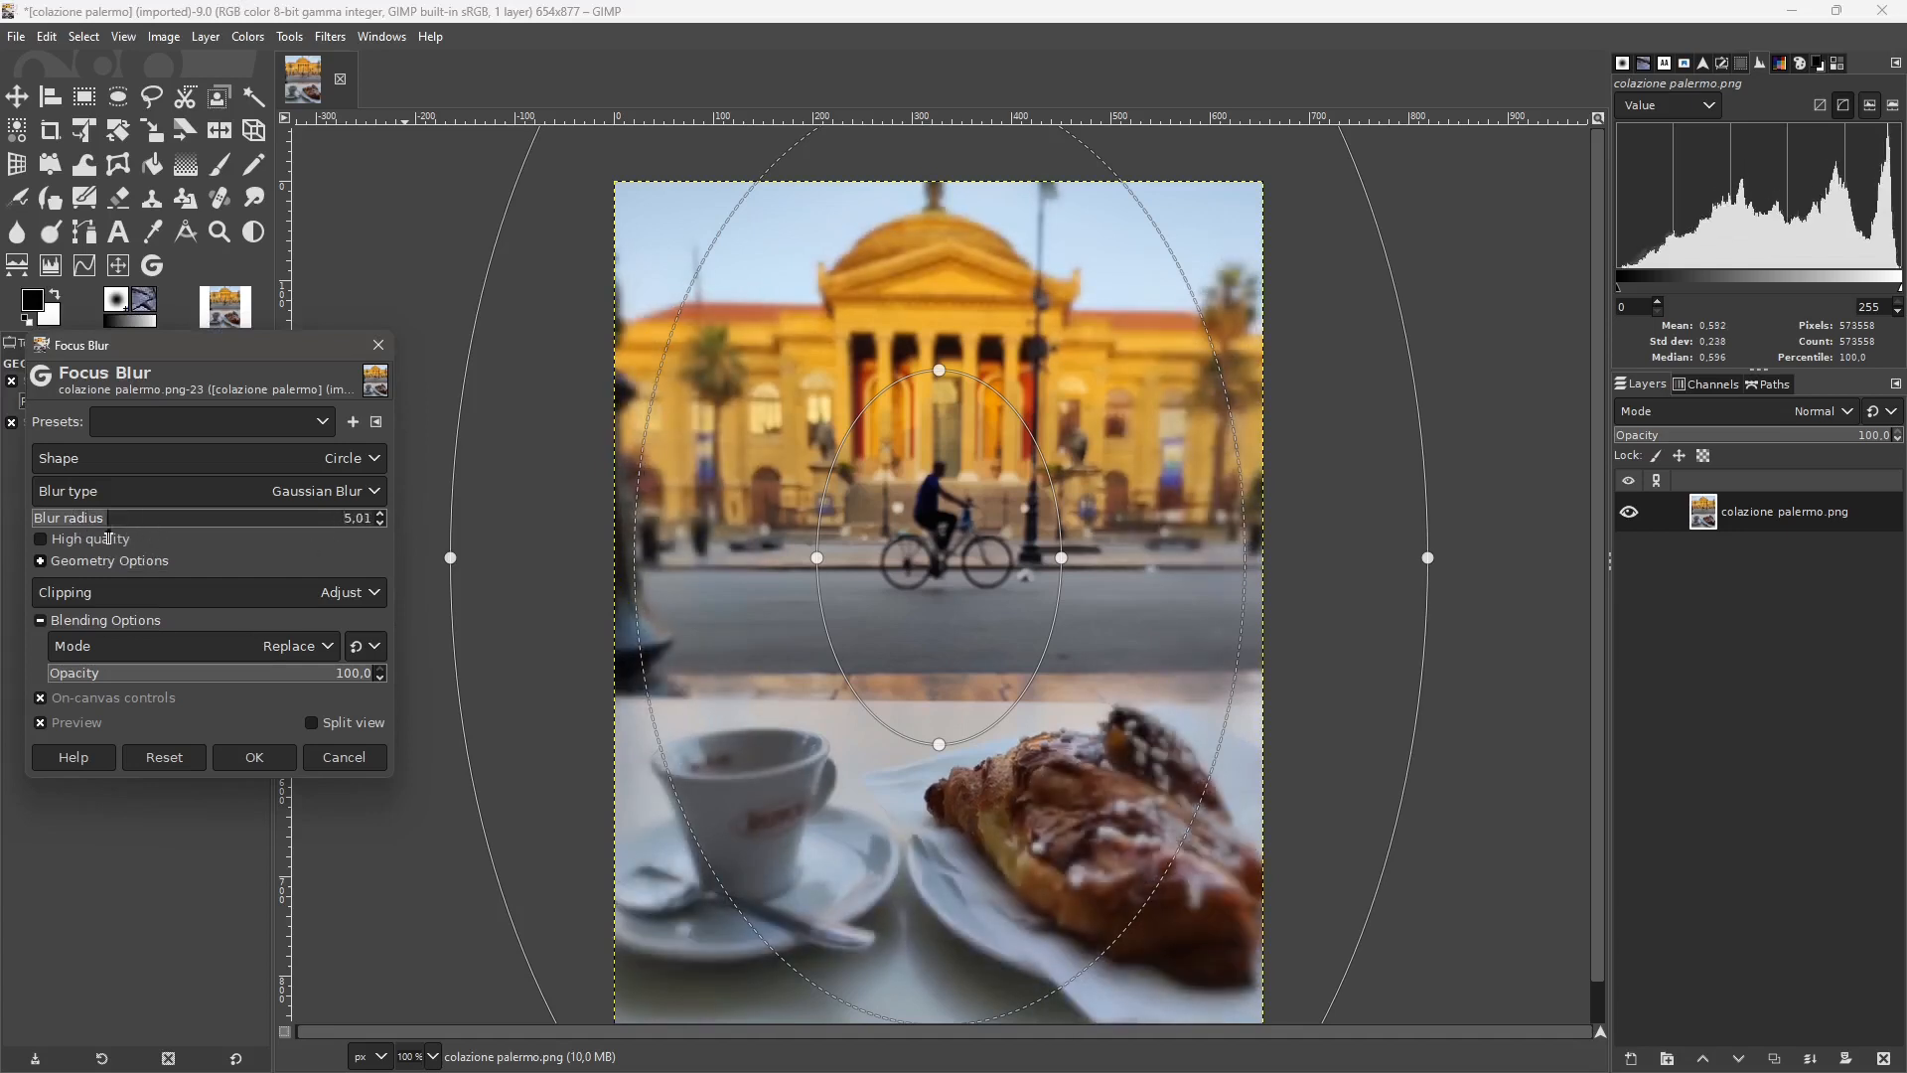
{"action": "scroll", "coordinate": [1091, 465], "scroll_direction": "down", "scroll_amount": 1}
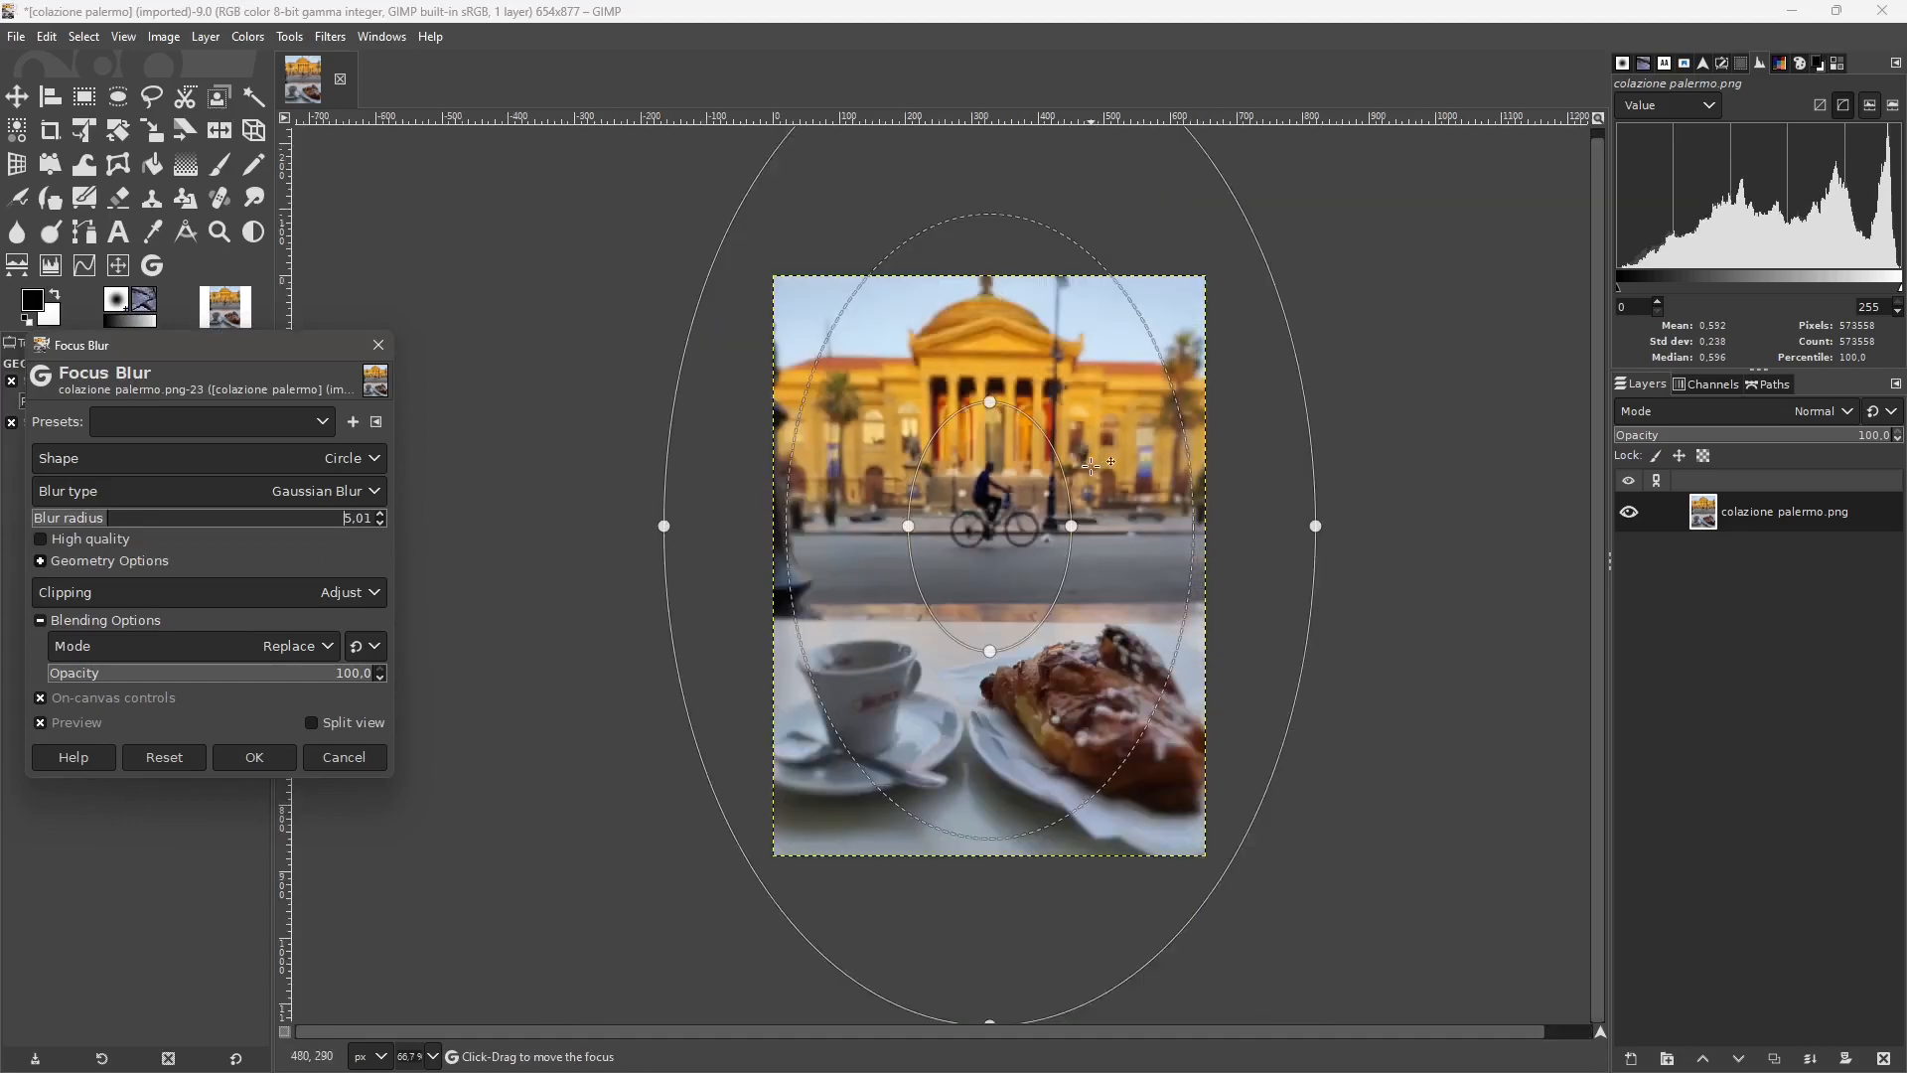
{"action": "left_click", "coordinate": [254, 761]}
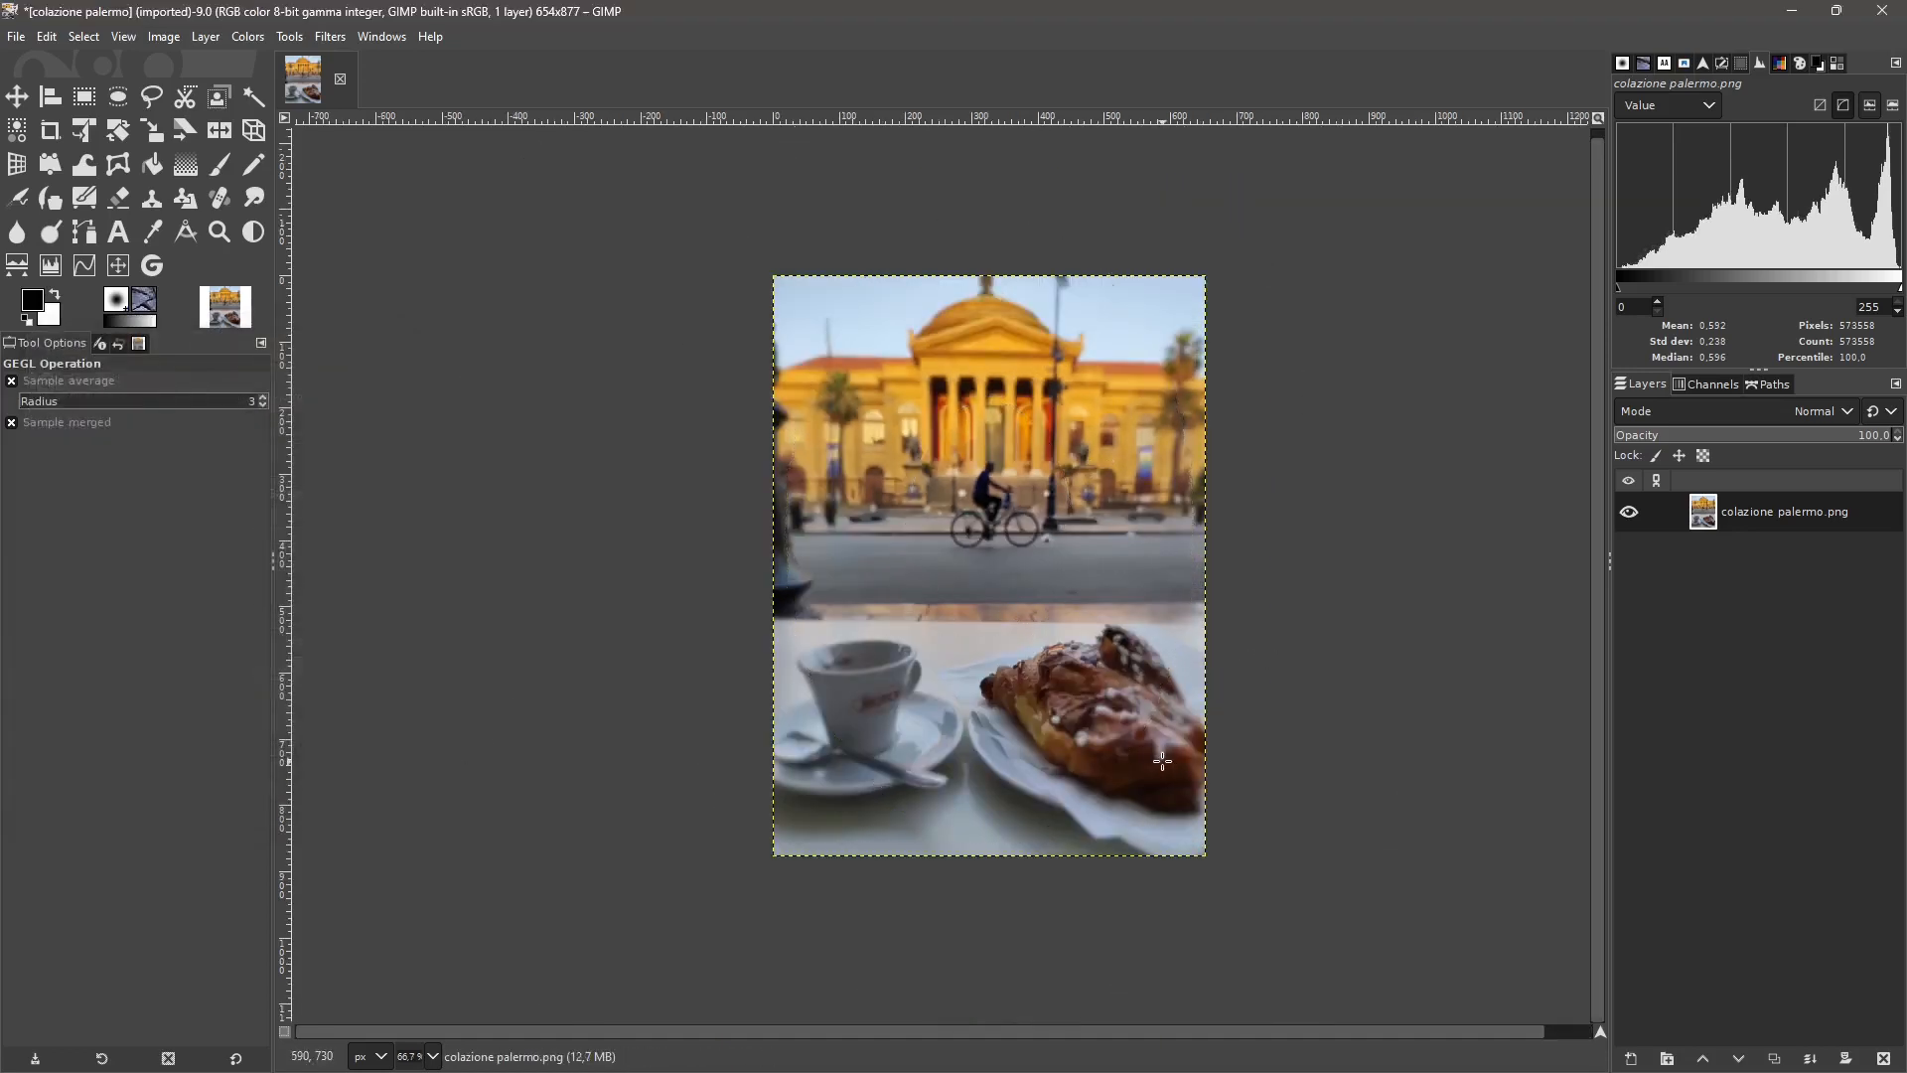
Try a Circular Motion Blur centred near the cyclist at X 0.520, Y 0.433, with an angle of 205.92, and discard it.
{"action": "left_click", "coordinate": [330, 38]}
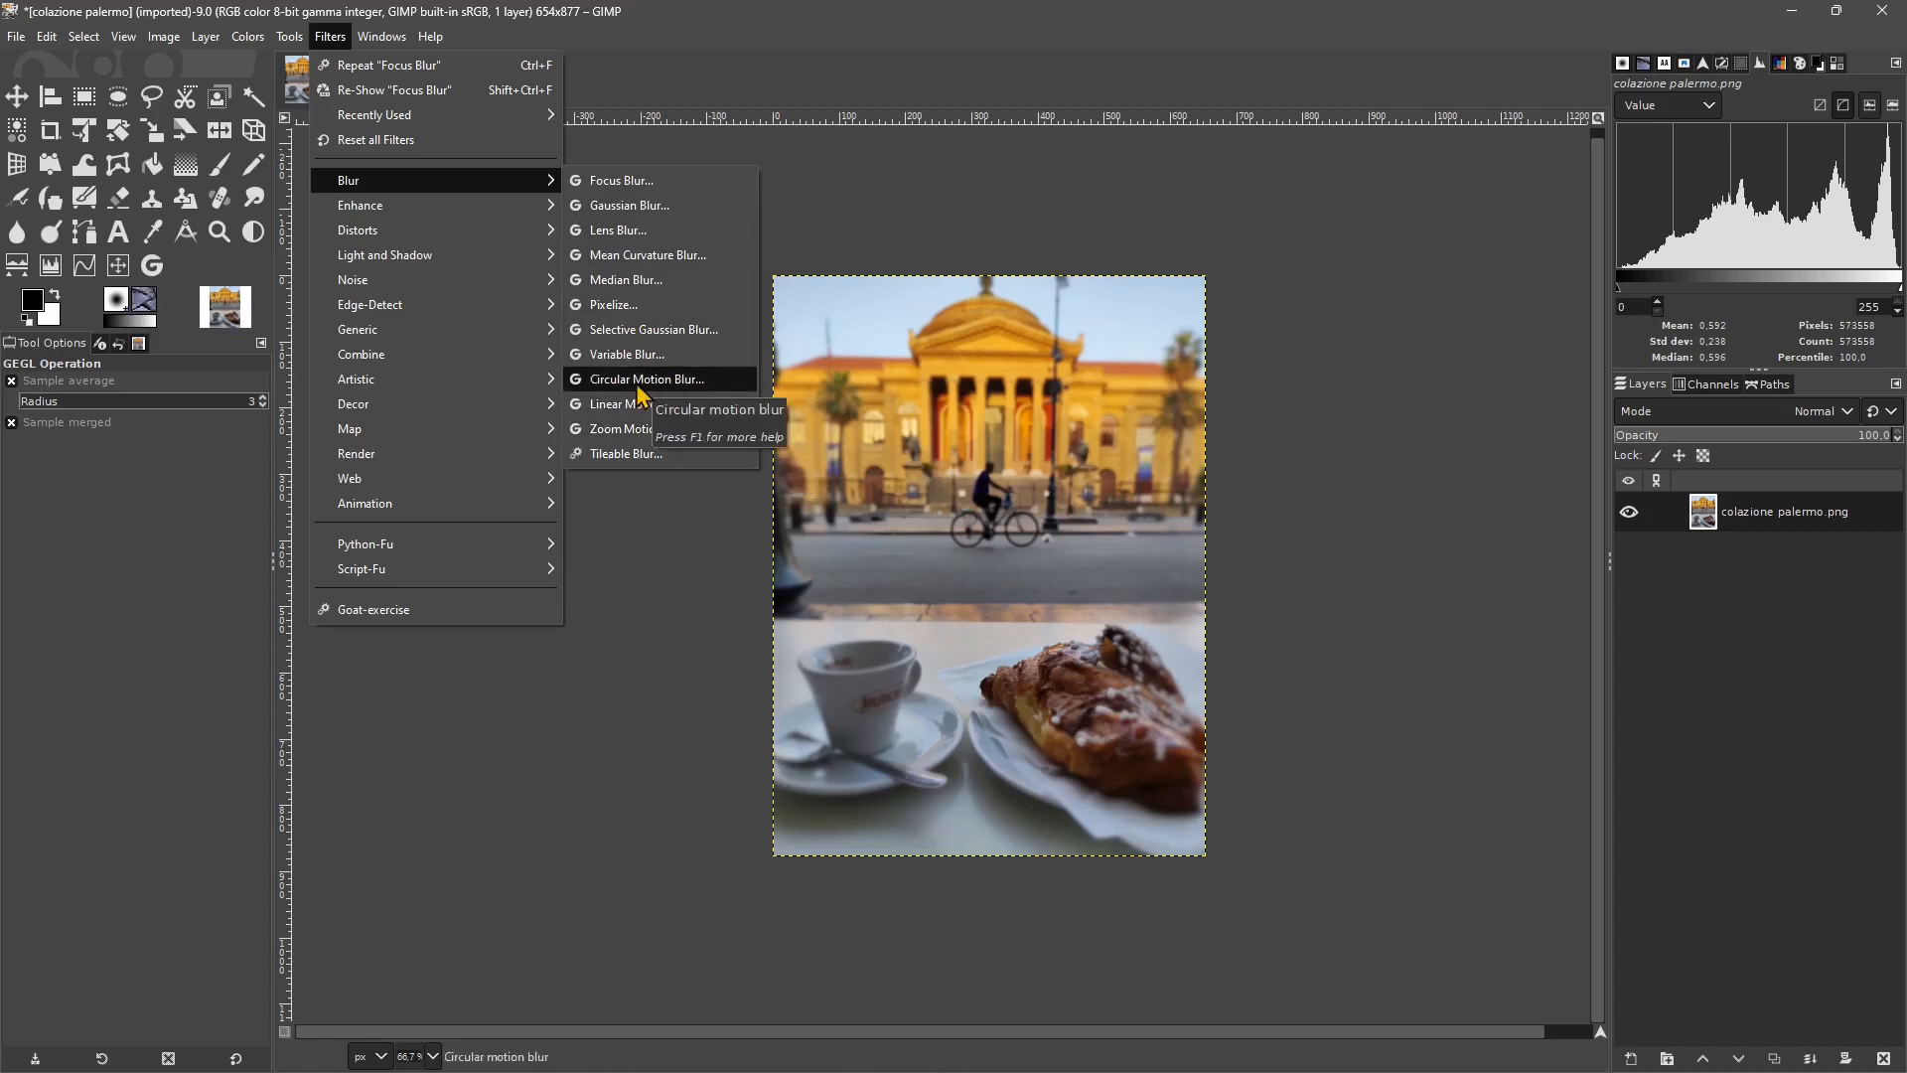
{"action": "left_click", "coordinate": [638, 387]}
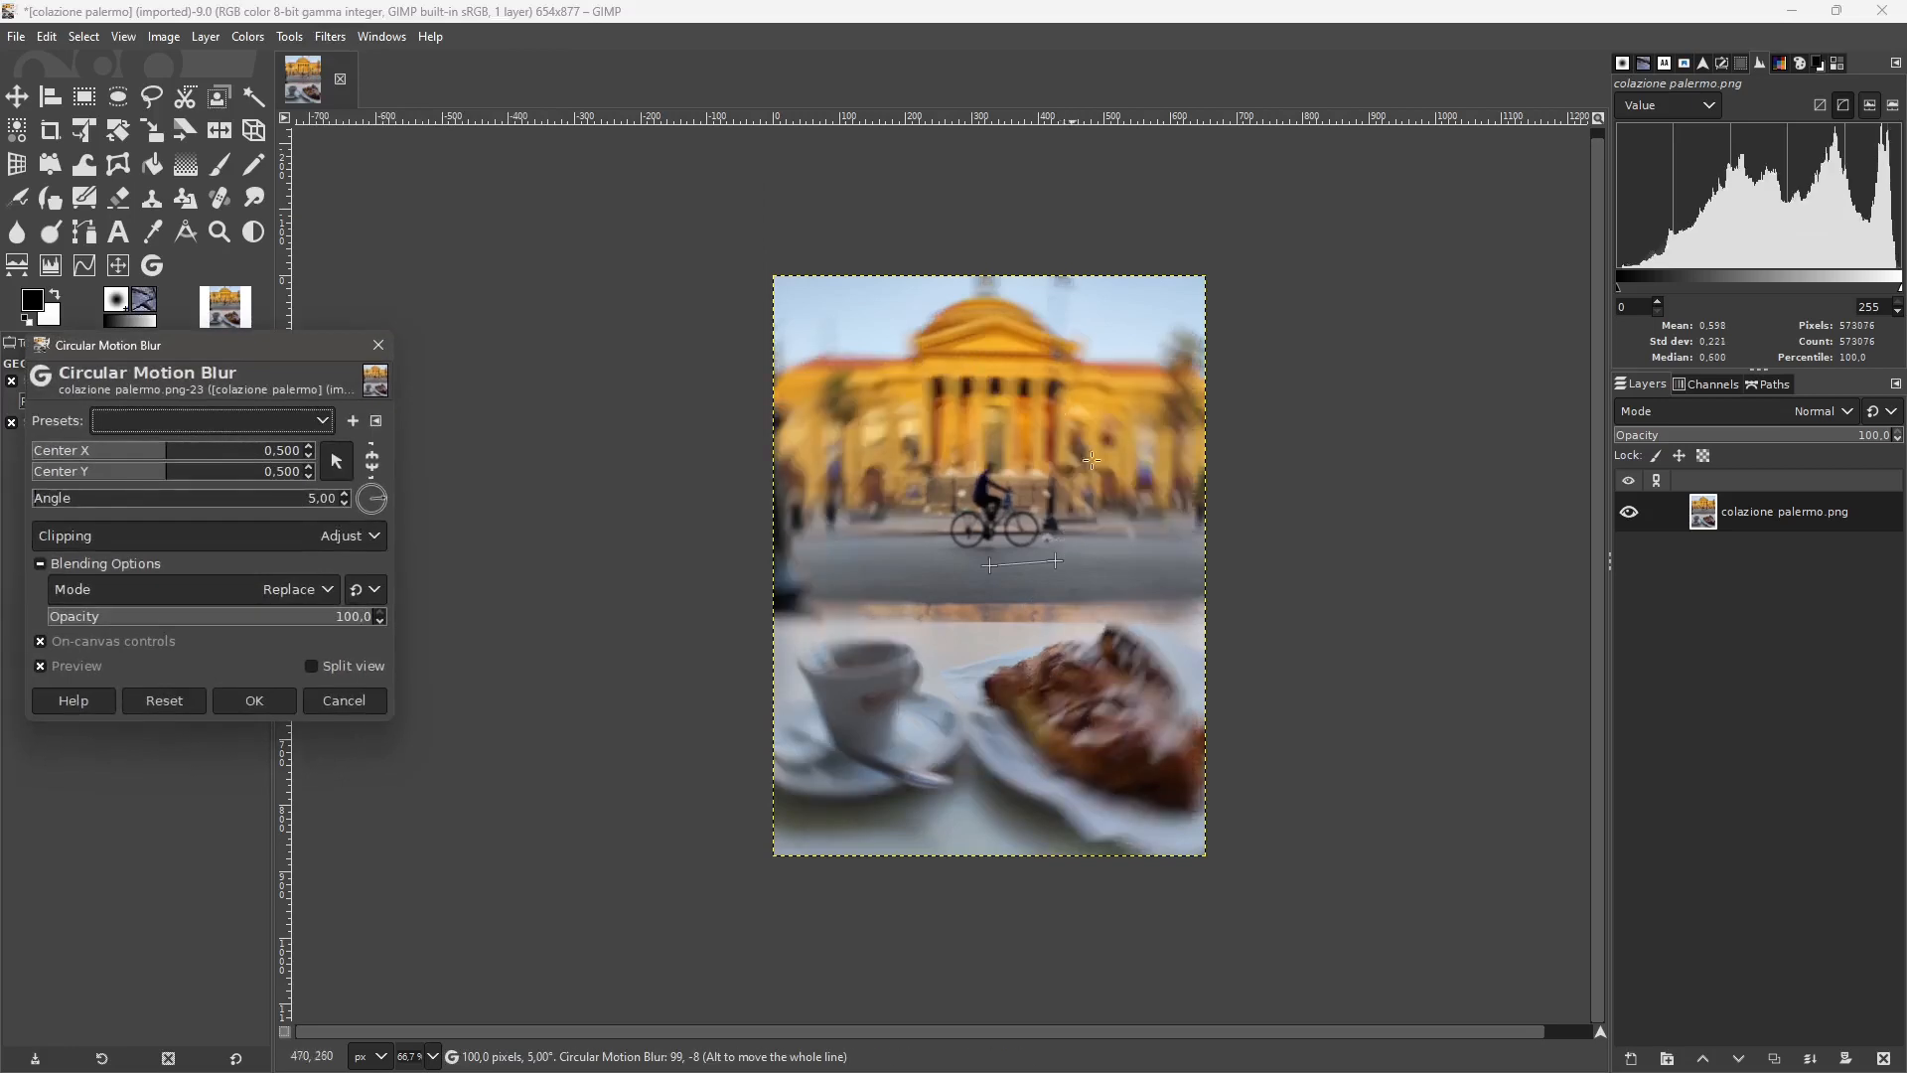
{"action": "left_click_drag", "start_coordinate": [1056, 561], "coordinate": [1056, 522]}
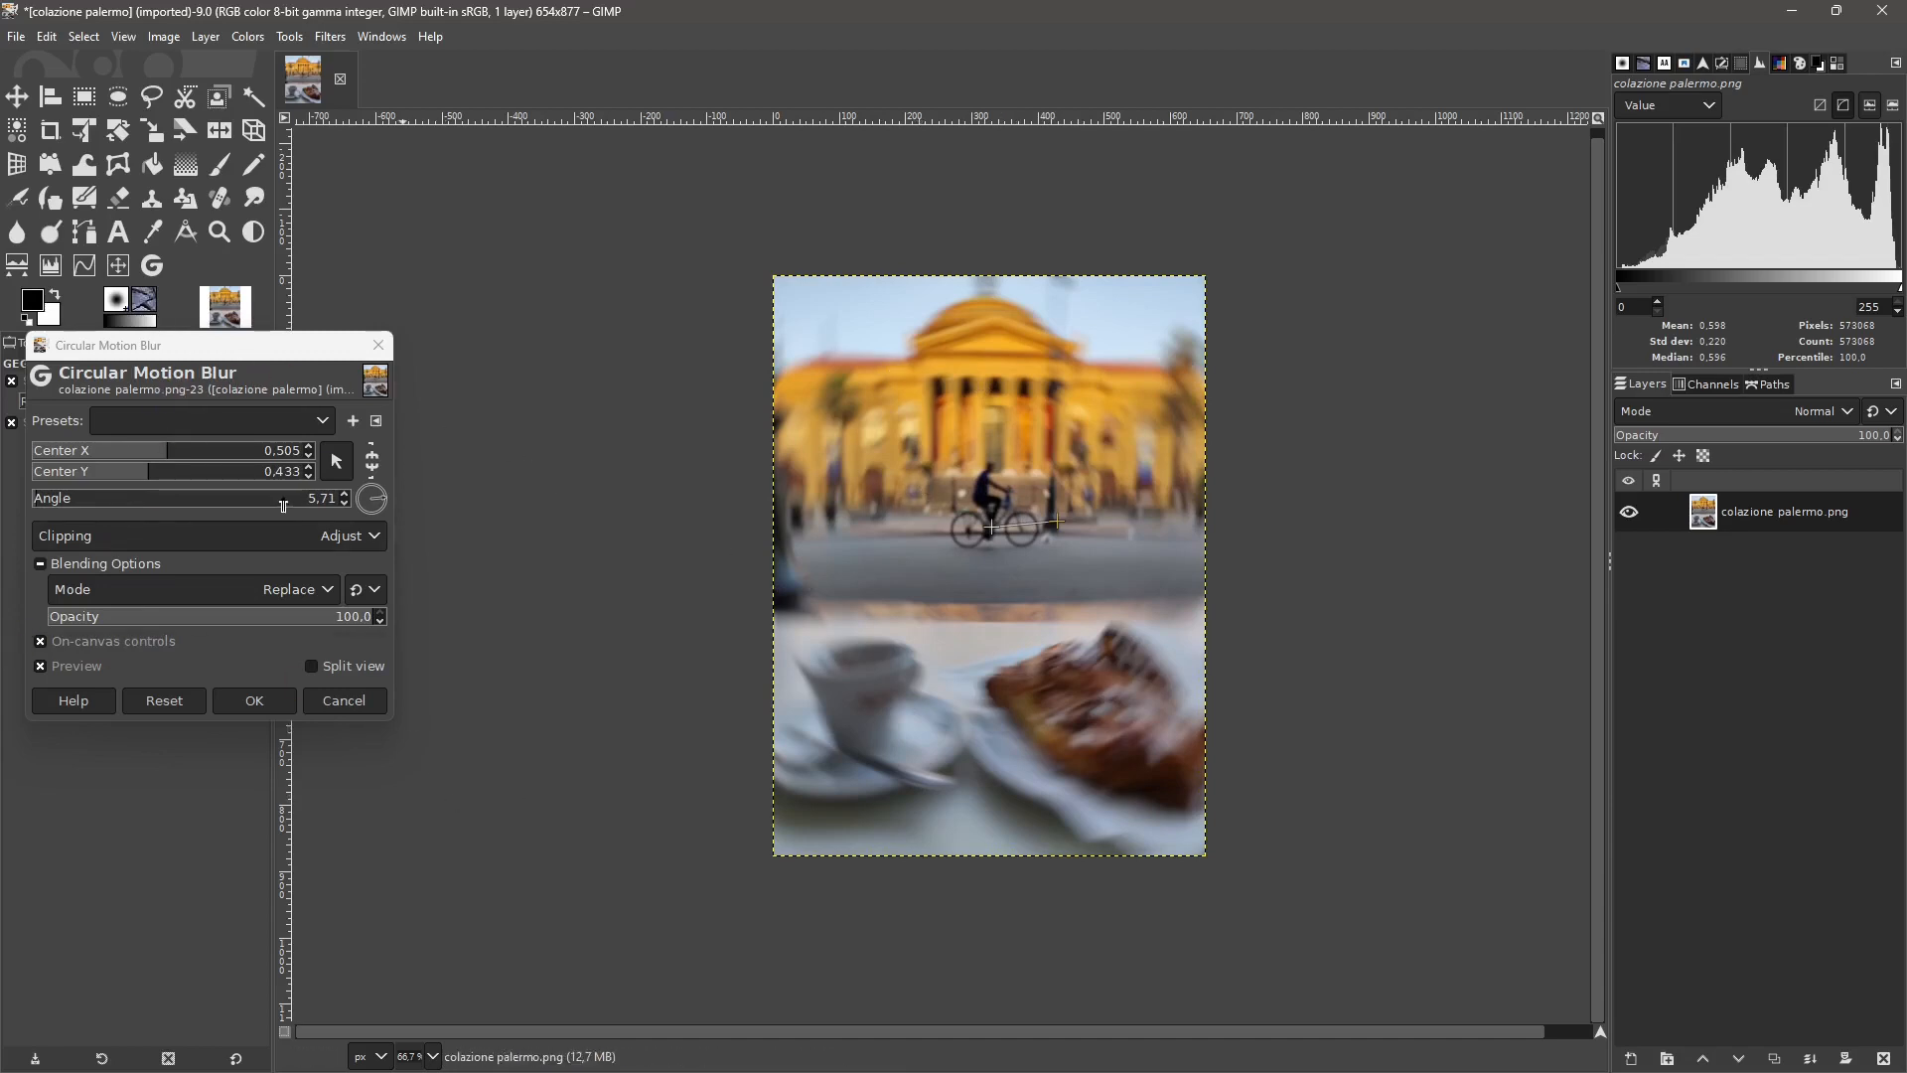
{"action": "left_click_drag", "start_coordinate": [246, 362], "coordinate": [500, 433]}
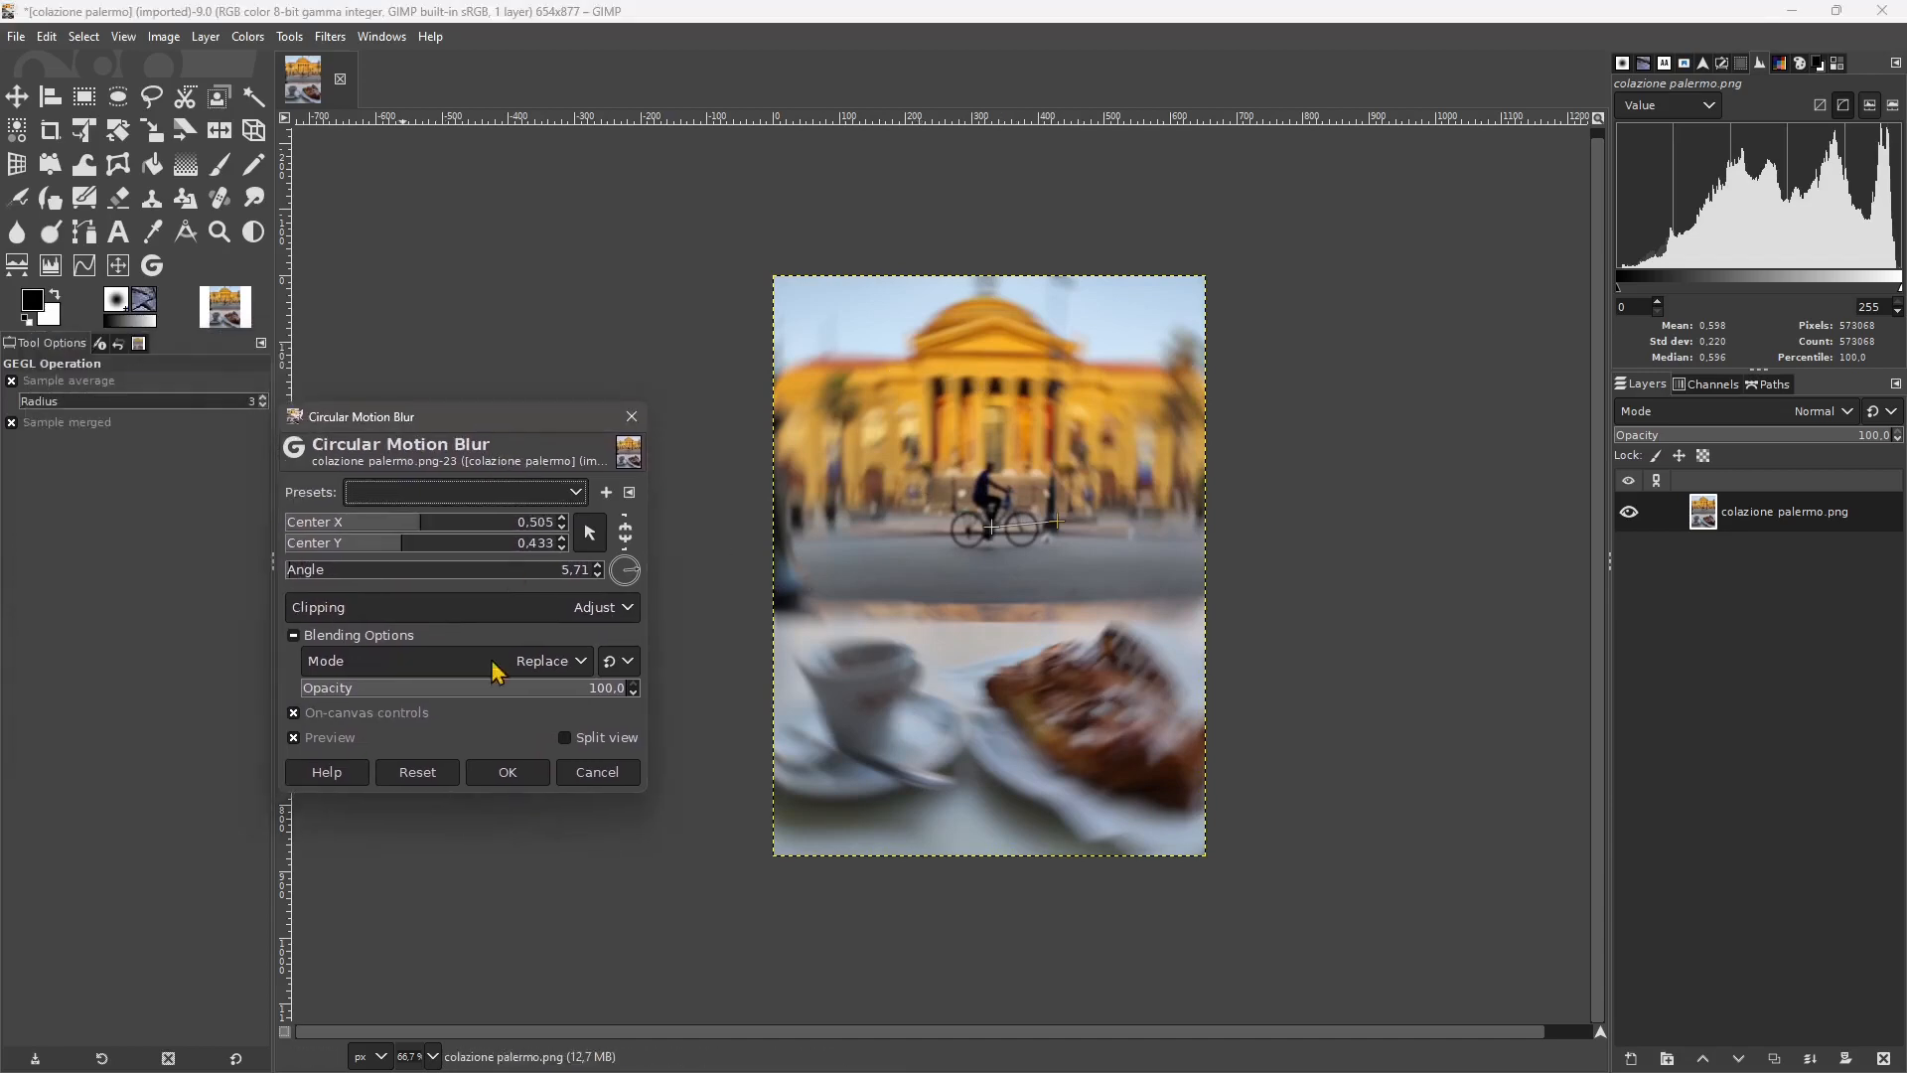
{"action": "left_click_drag", "start_coordinate": [334, 571], "coordinate": [379, 571]}
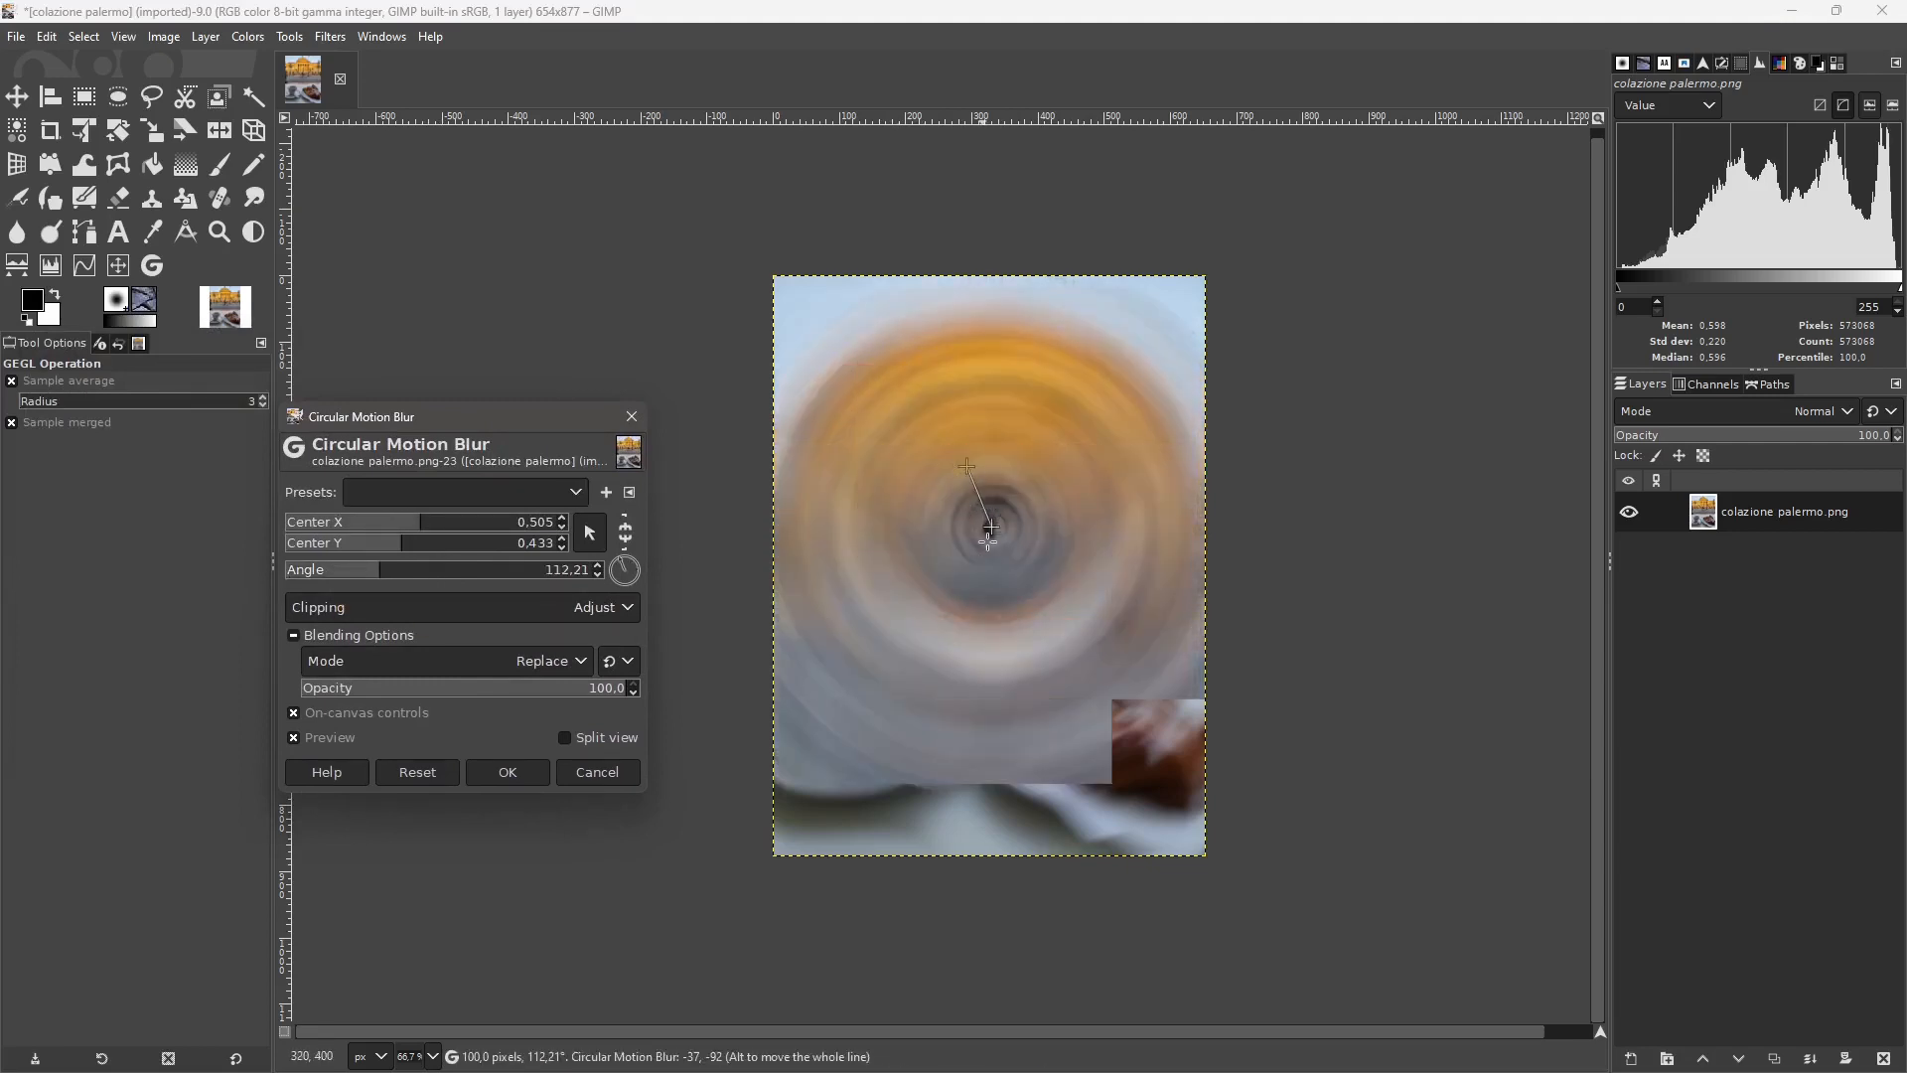
{"action": "left_click_drag", "start_coordinate": [992, 527], "coordinate": [927, 557]}
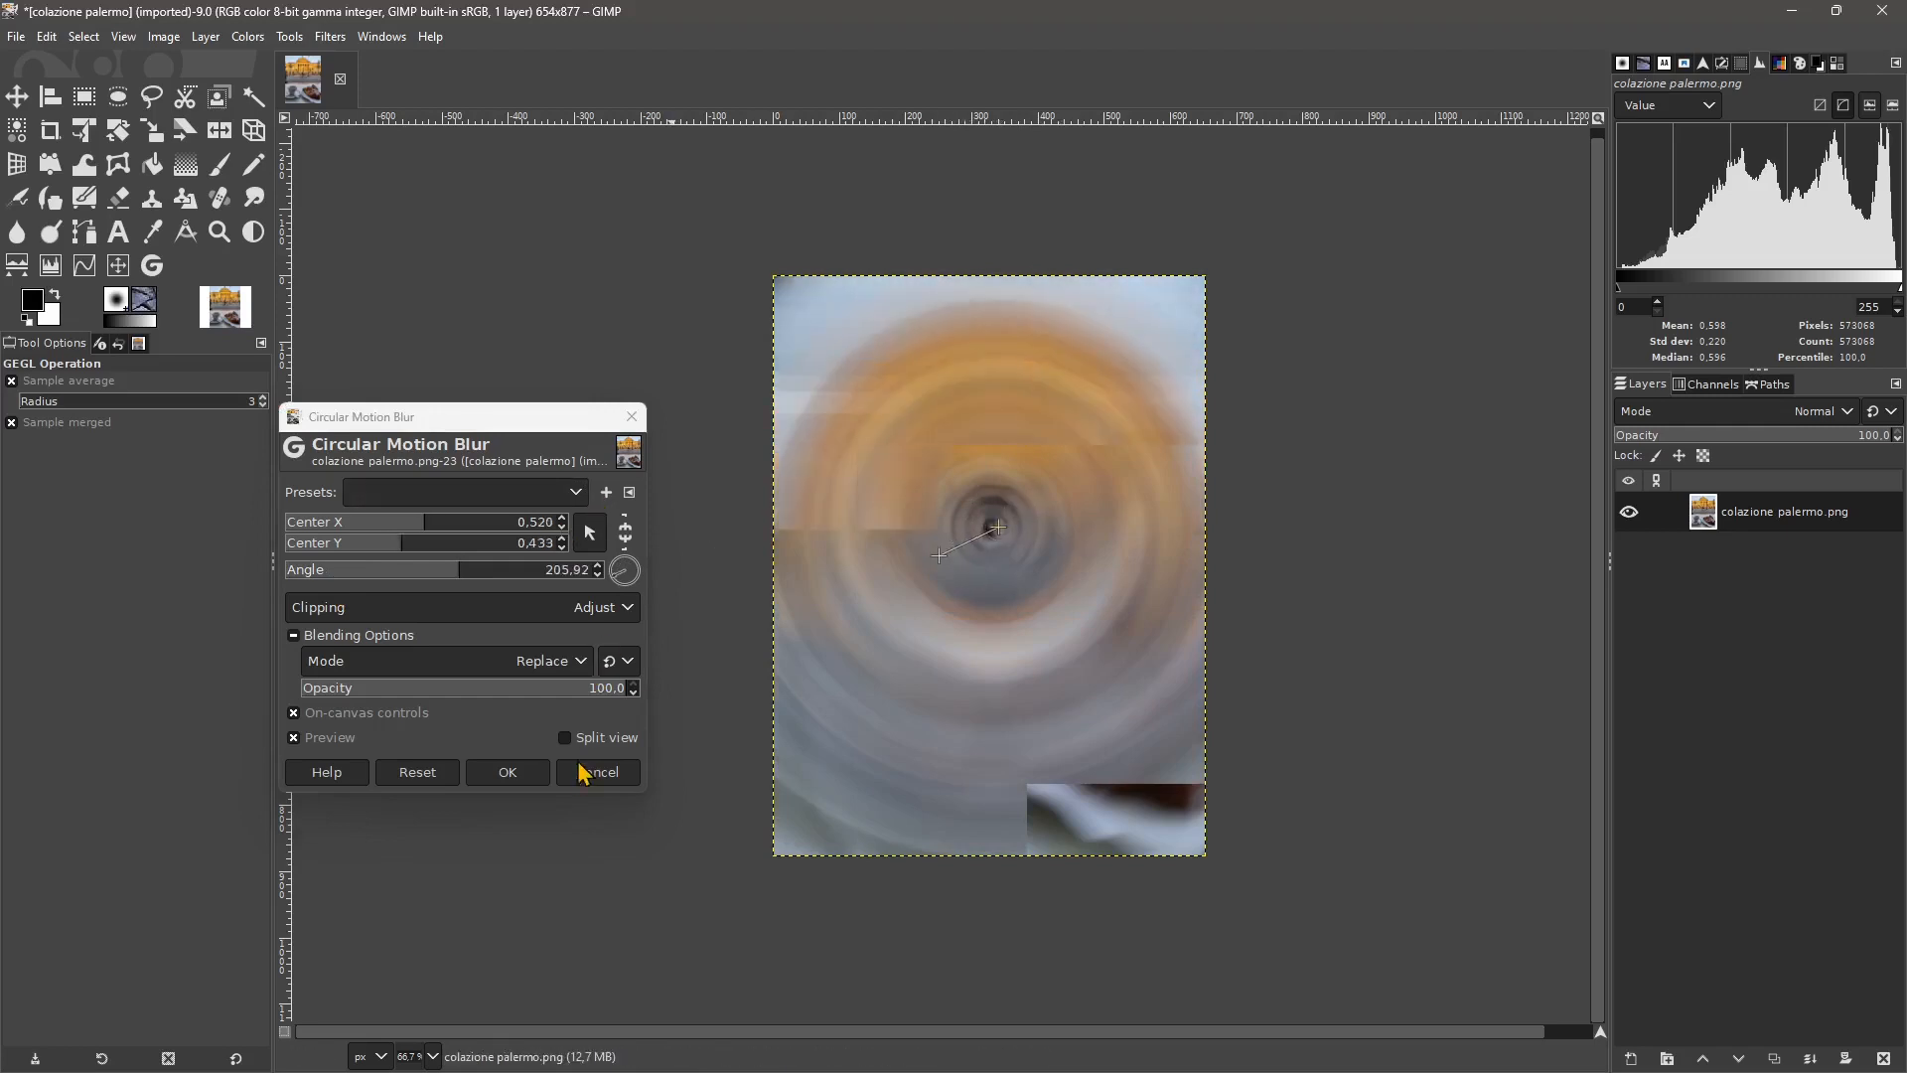
{"action": "left_click", "coordinate": [601, 772]}
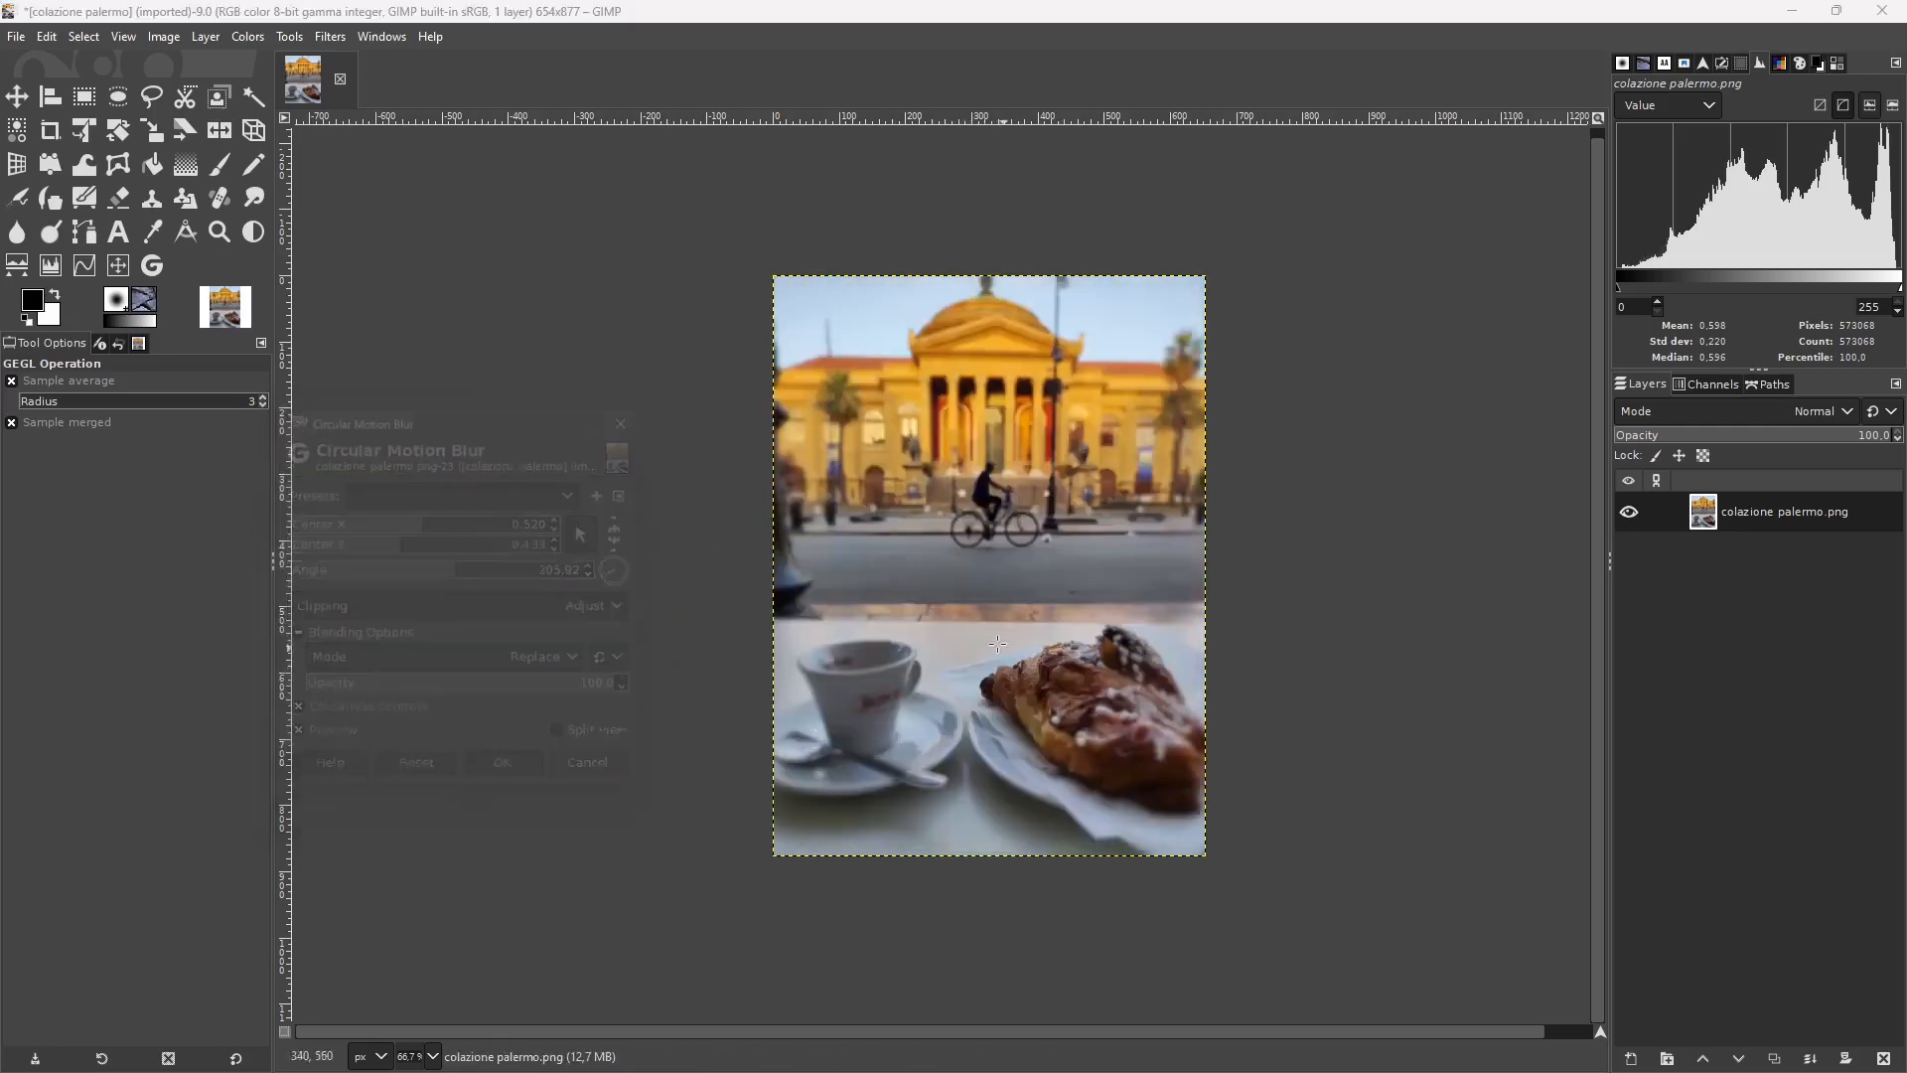
Try a Zoom Motion Blur with a blurring factor of -0.202 and discard it.
{"action": "left_click", "coordinate": [330, 36]}
{"action": "mouse_move", "coordinate": [392, 316]}
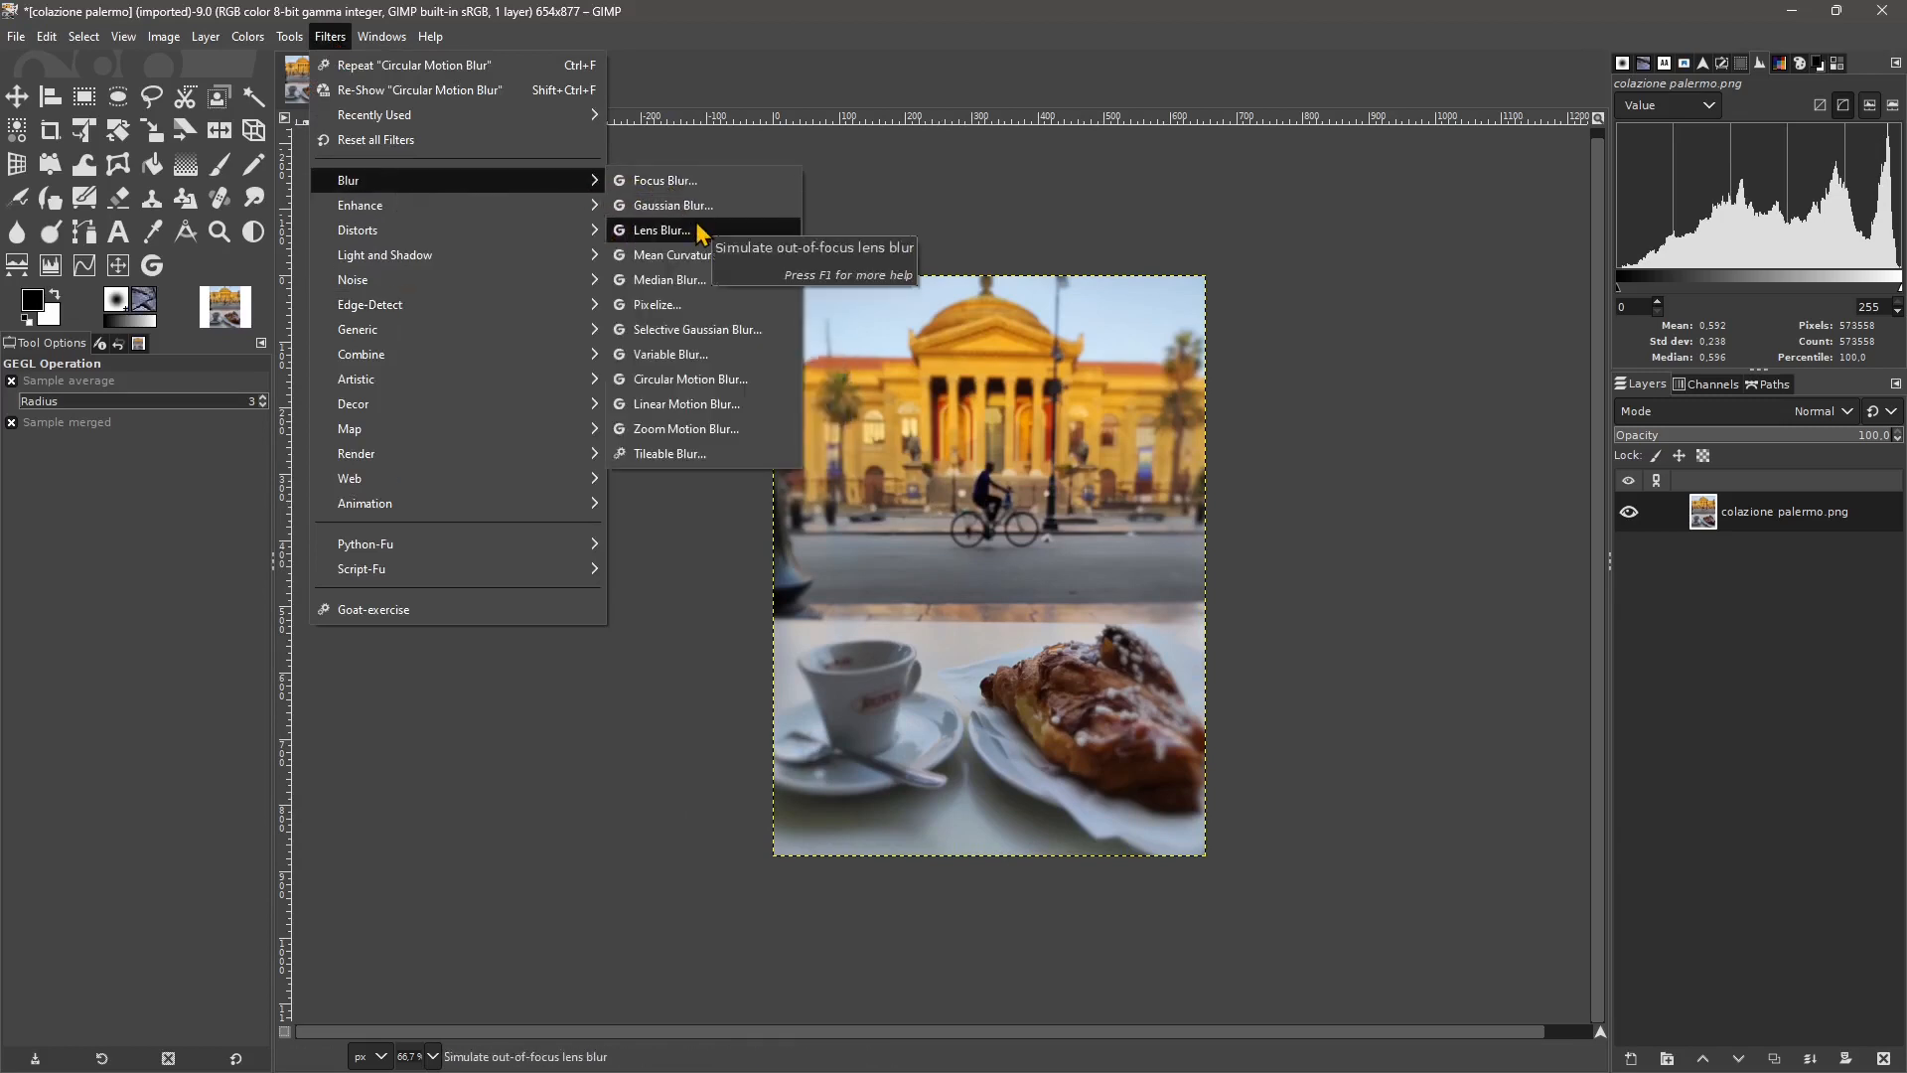
{"action": "left_click", "coordinate": [686, 429]}
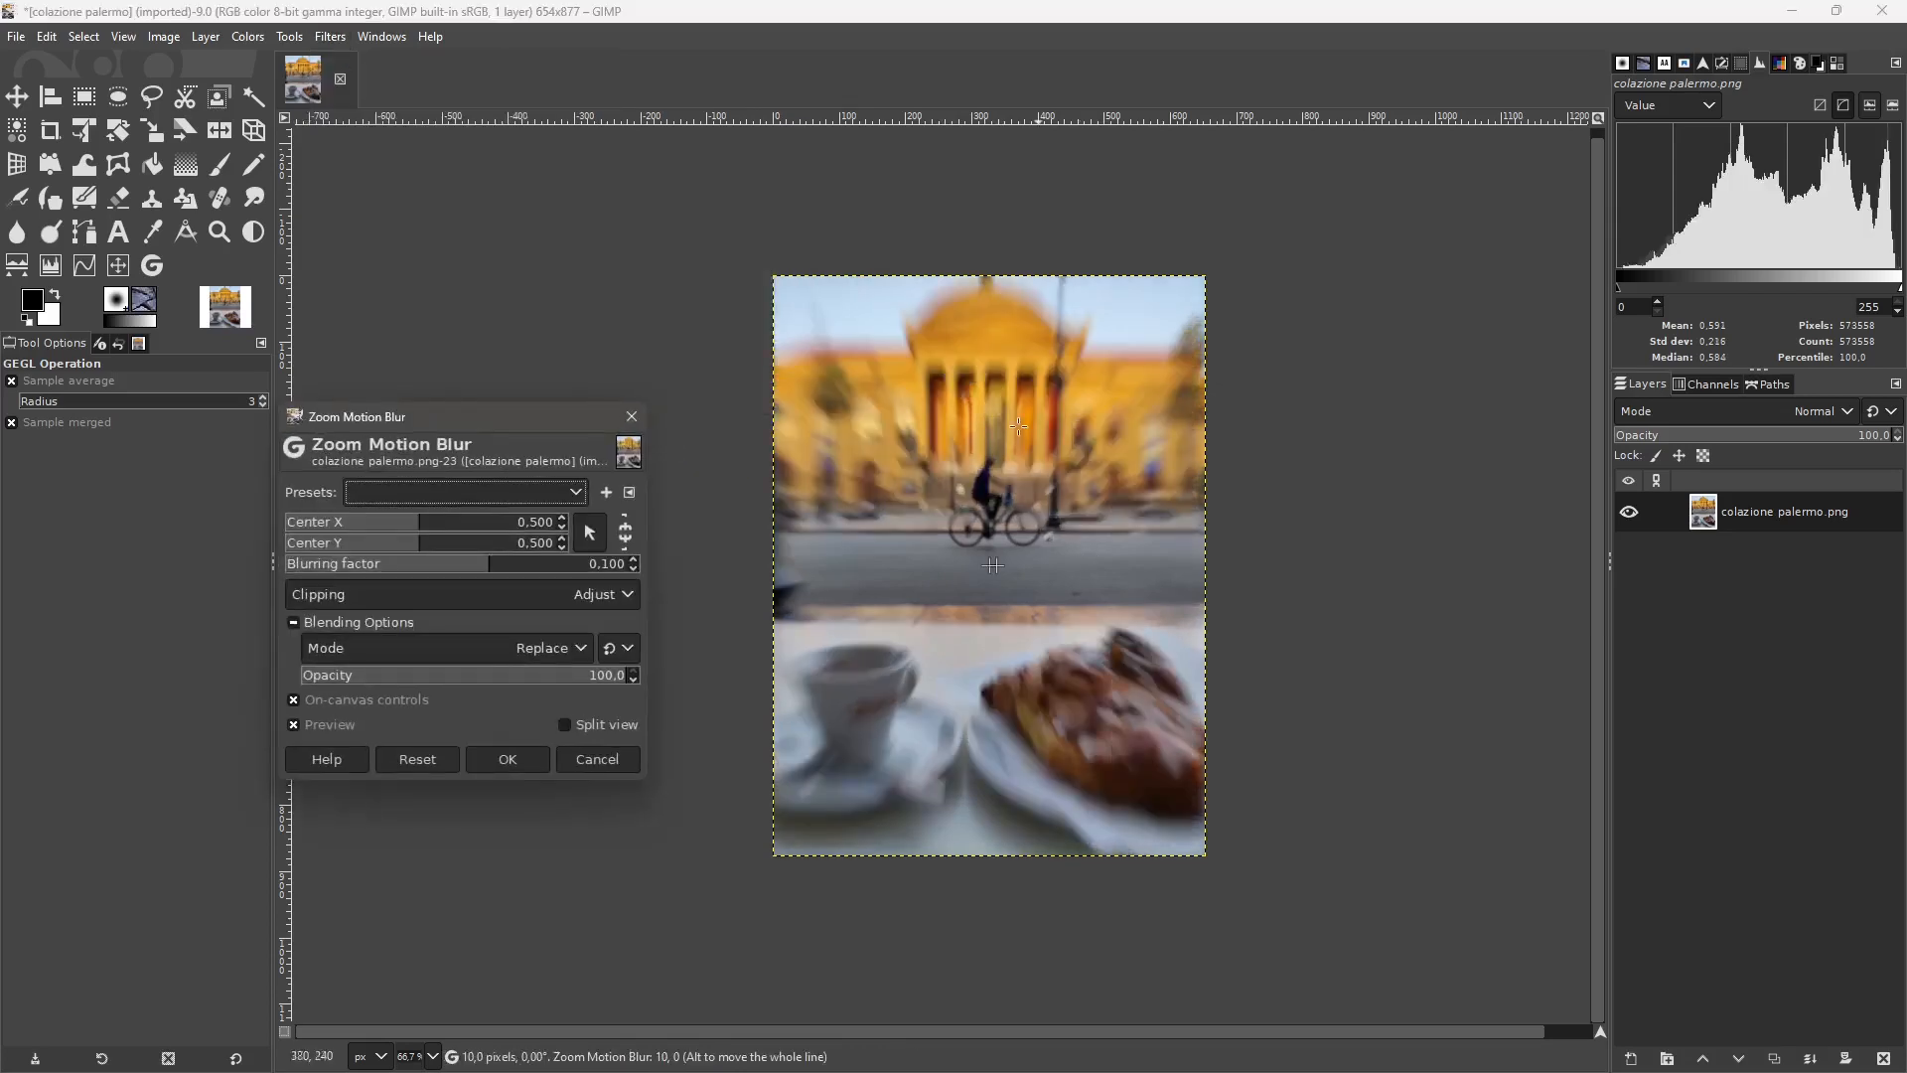
{"action": "left_click_drag", "start_coordinate": [454, 579], "coordinate": [338, 571]}
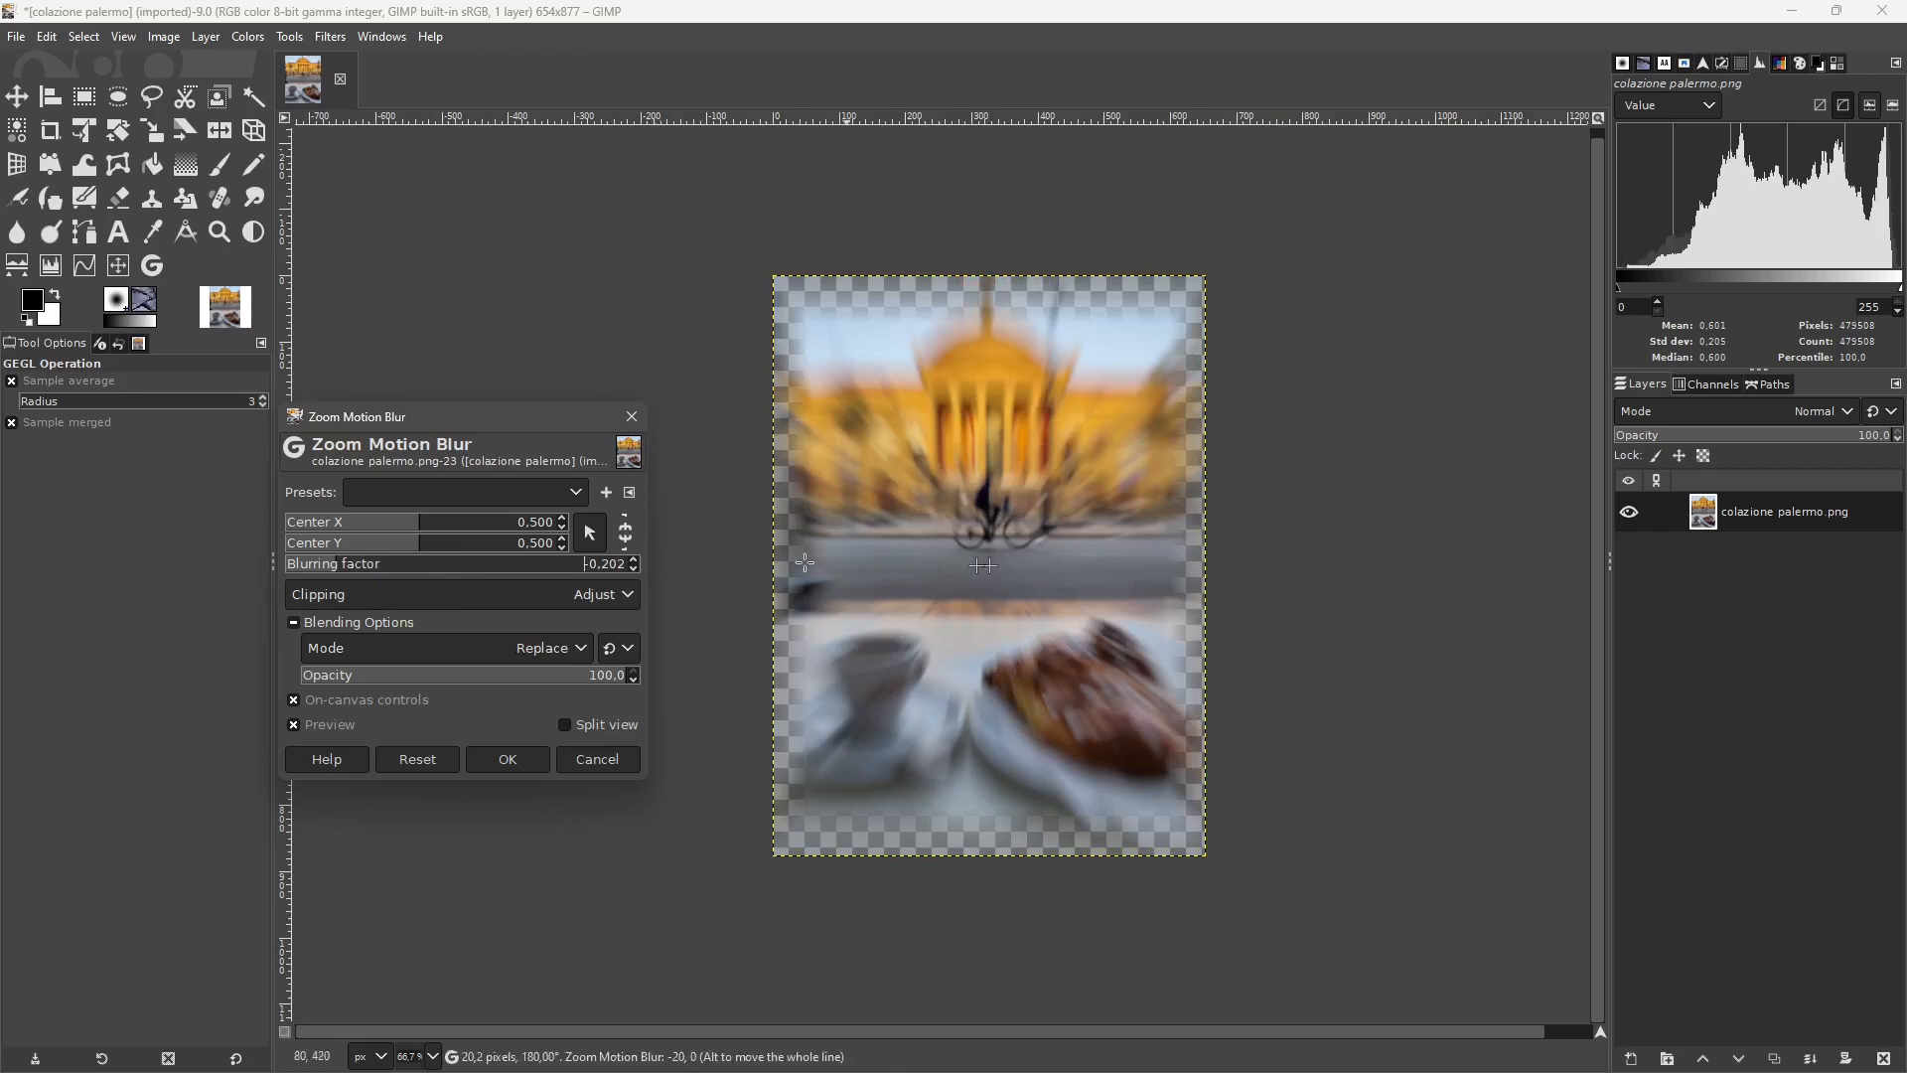
{"action": "left_click", "coordinate": [598, 759]}
Outline the cyclist and bicycle with a closed Free Select selection.
{"action": "scroll", "coordinate": [1101, 535], "scroll_direction": "up", "scroll_amount": 2}
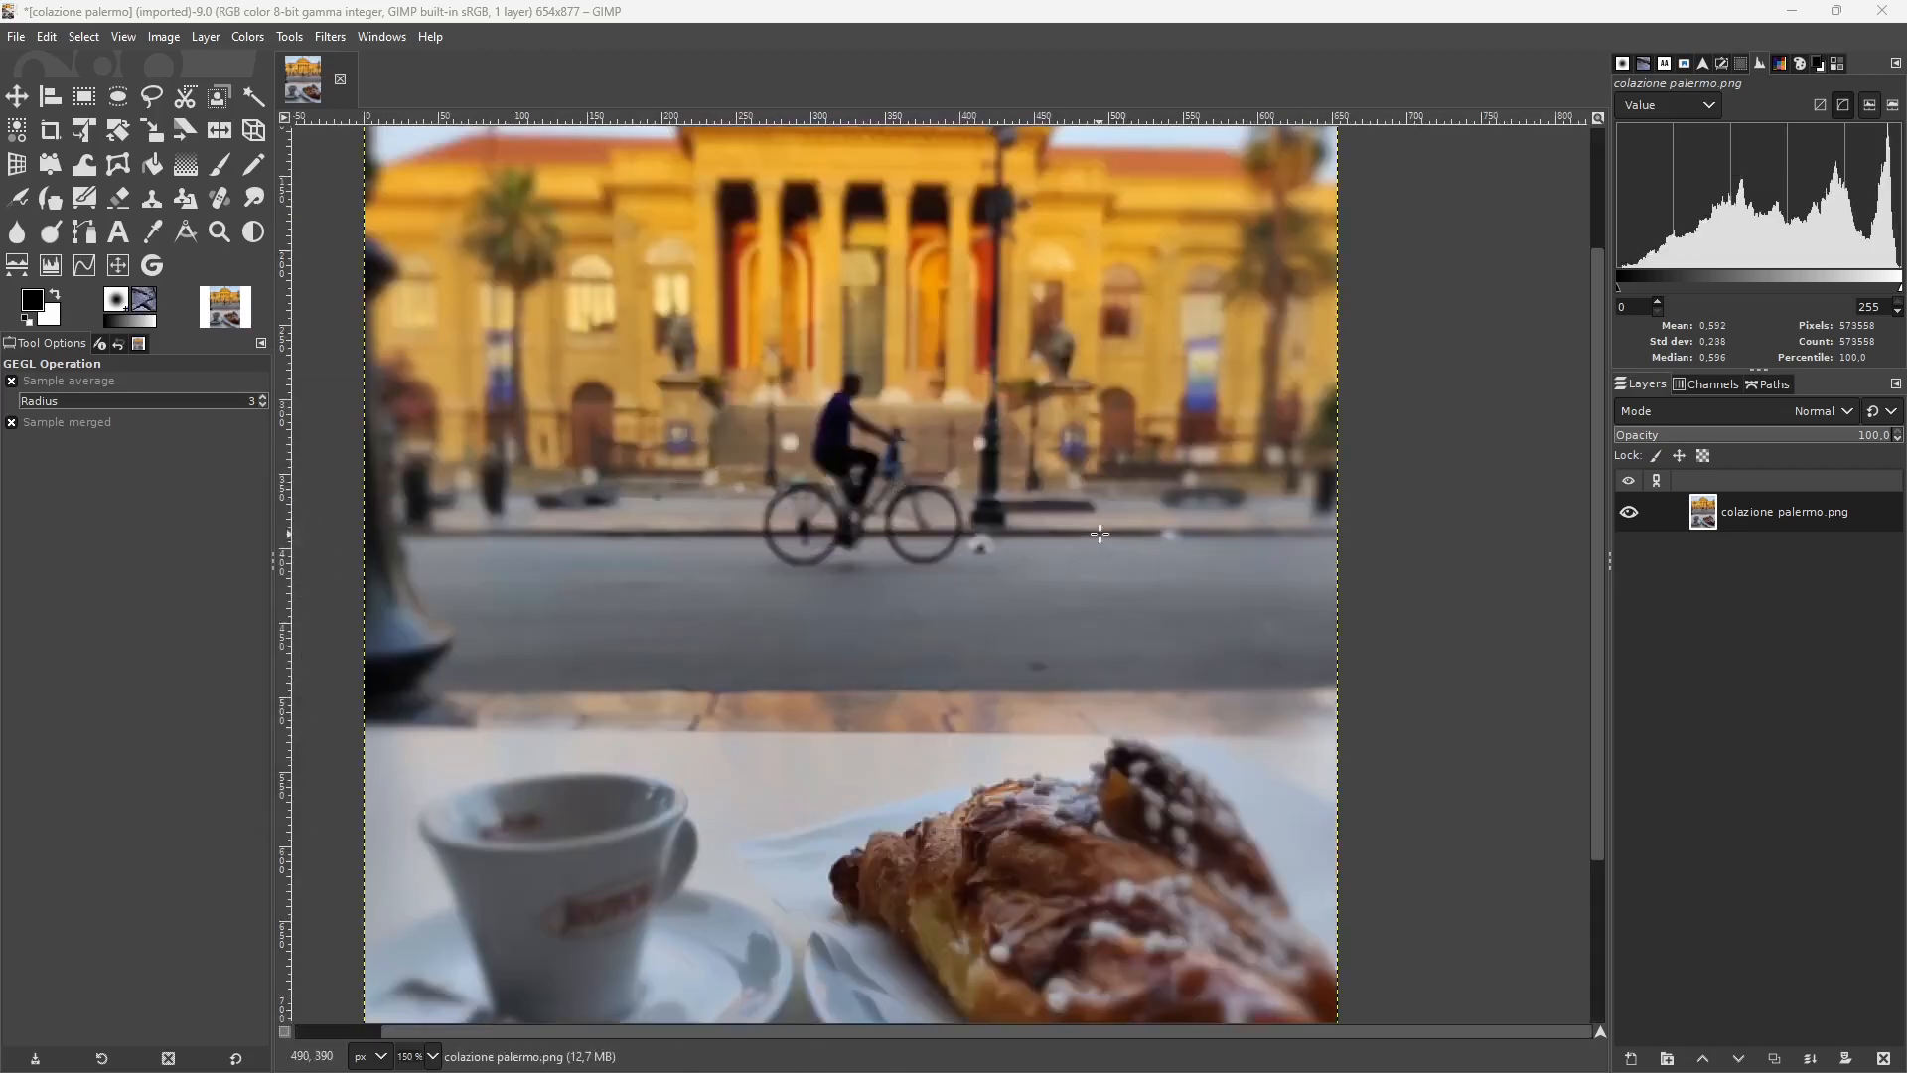
{"action": "scroll", "coordinate": [891, 453], "scroll_direction": "down", "scroll_amount": 1}
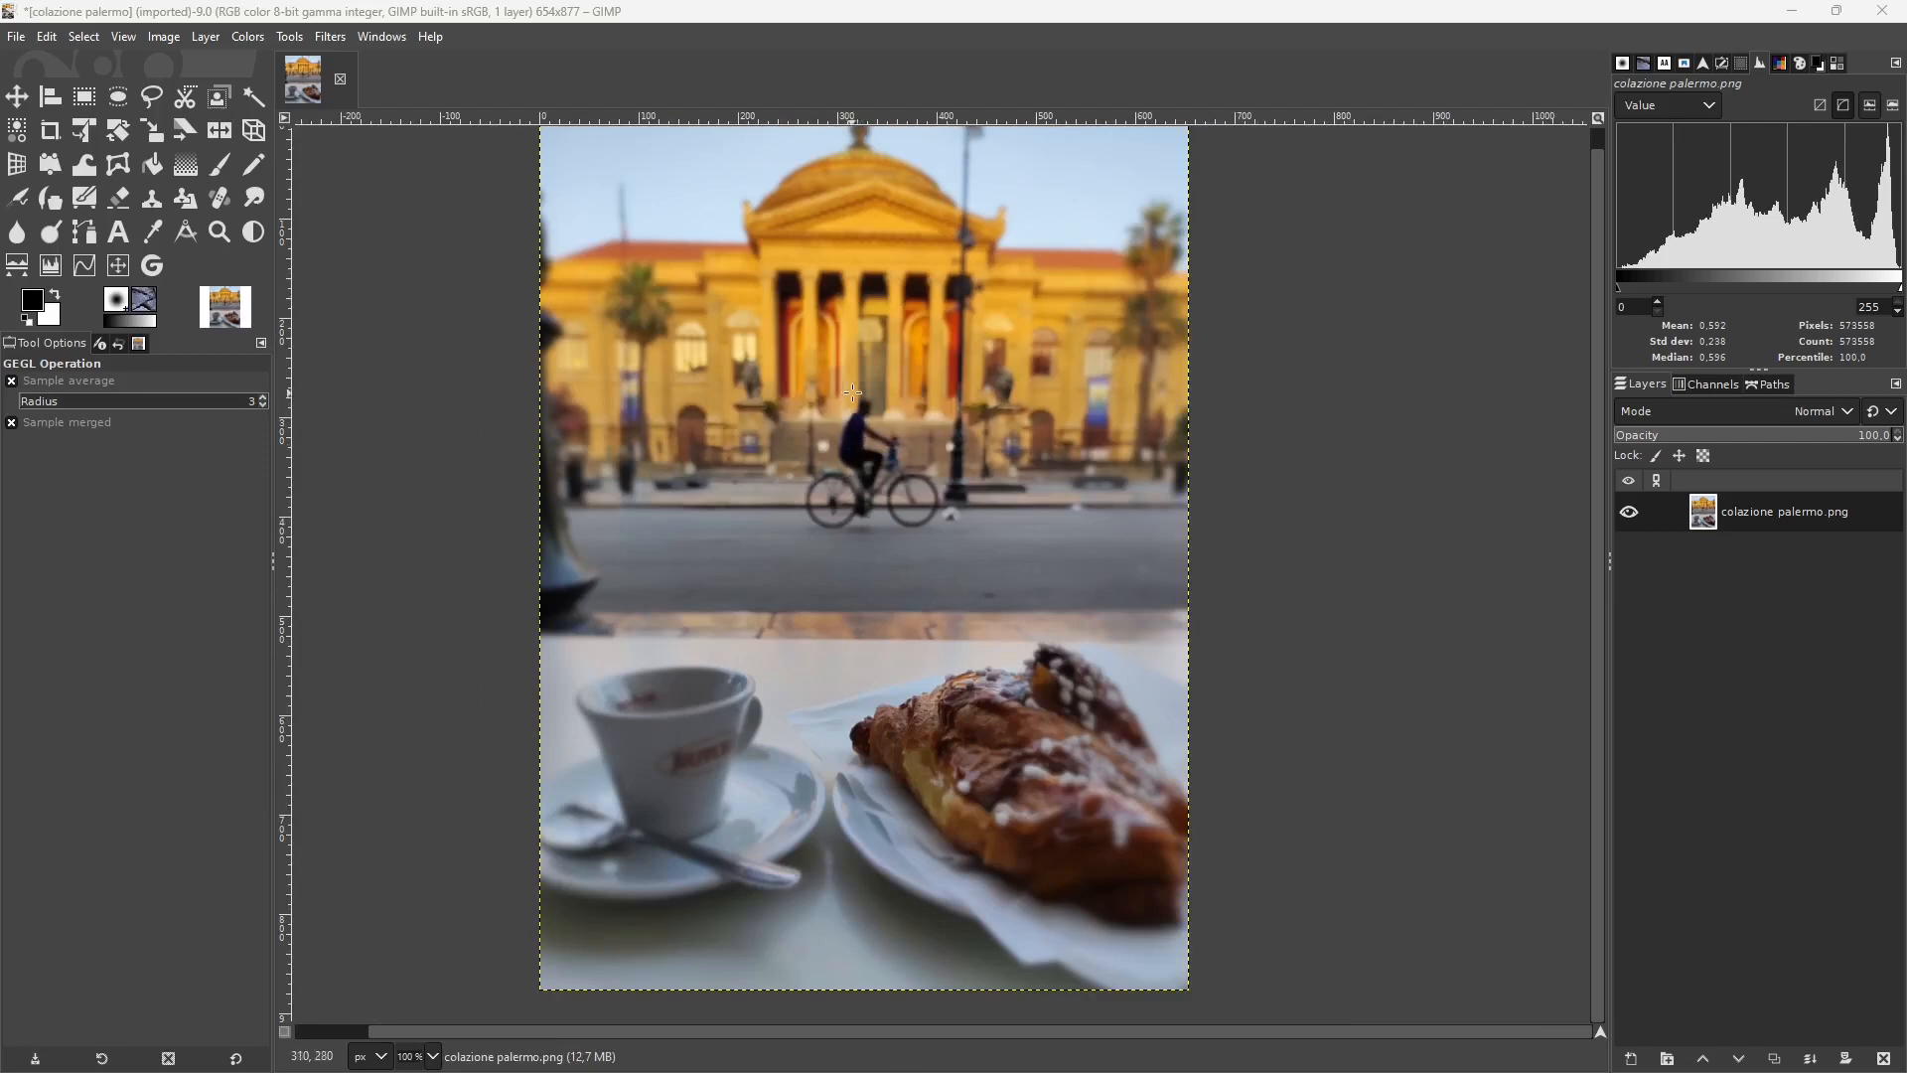
{"action": "scroll", "coordinate": [836, 416], "scroll_direction": "up", "scroll_amount": 2}
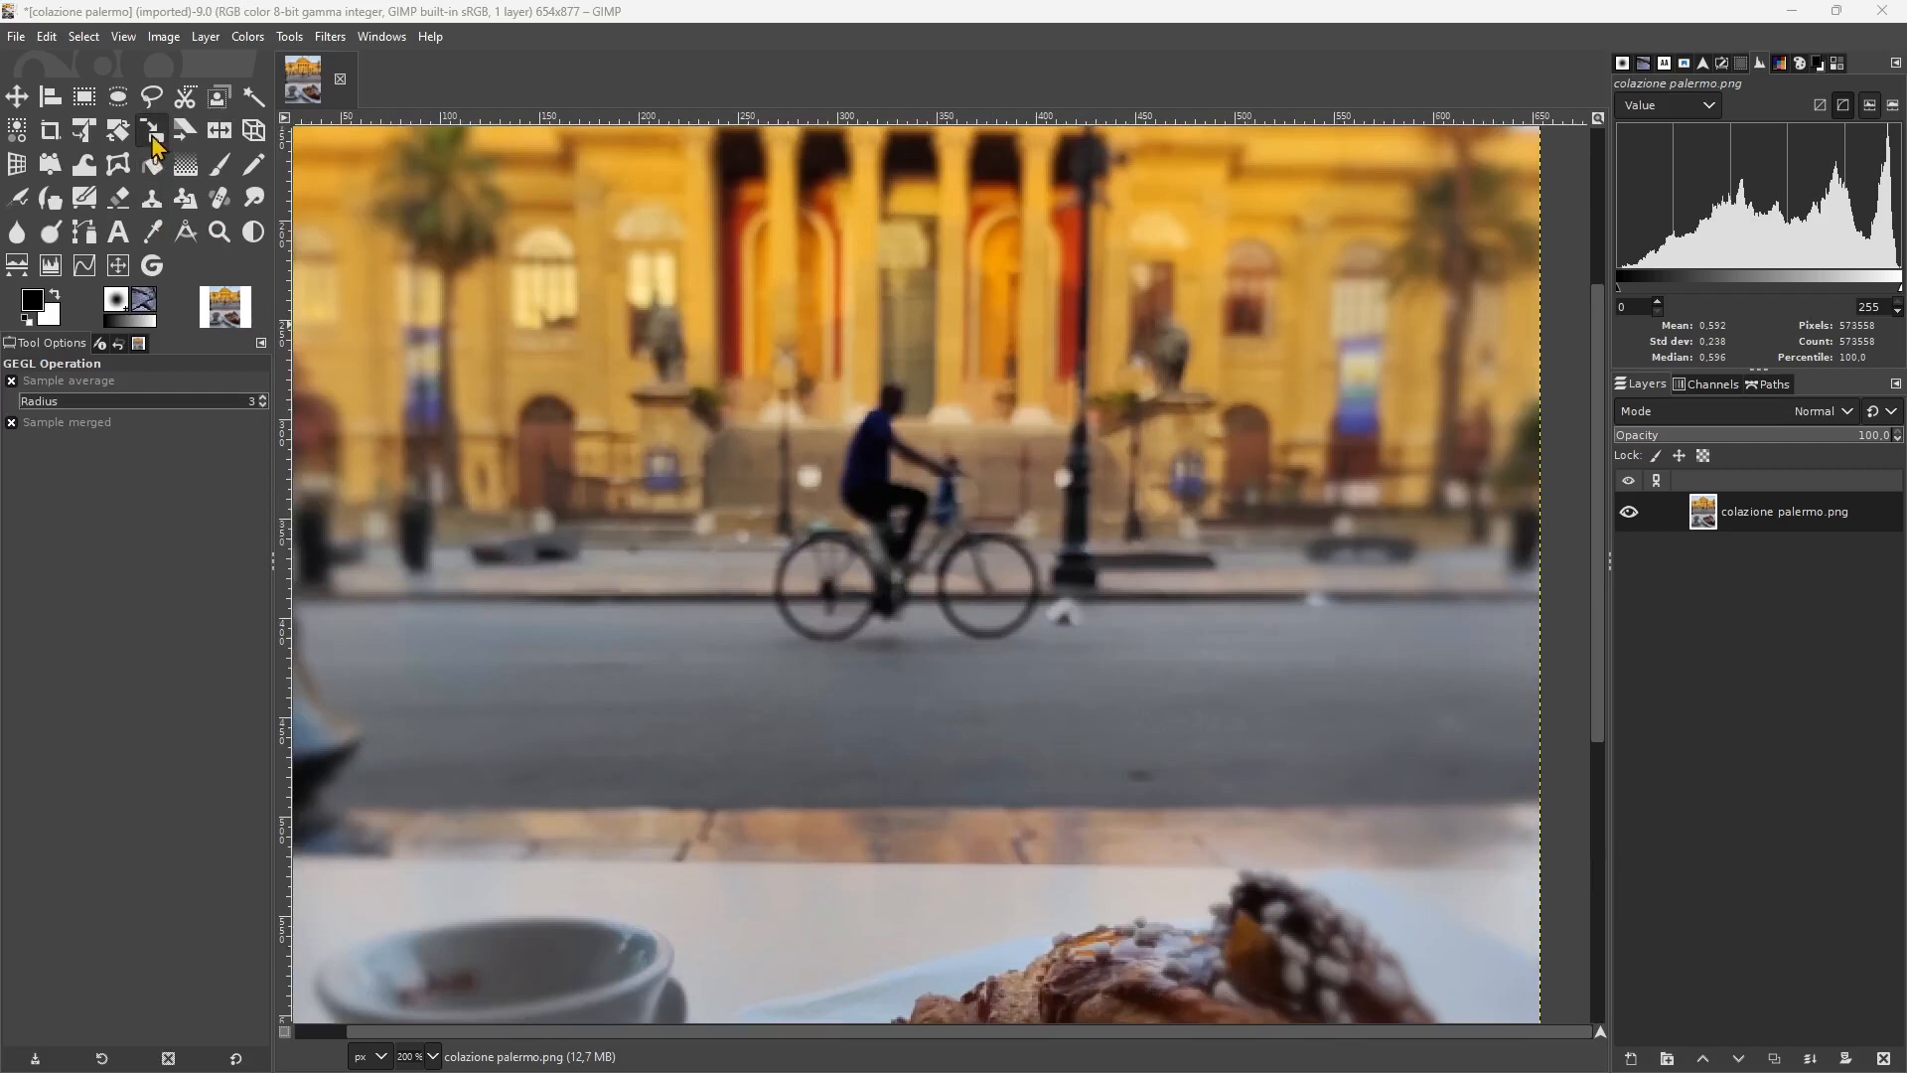
{"action": "left_click", "coordinate": [157, 99]}
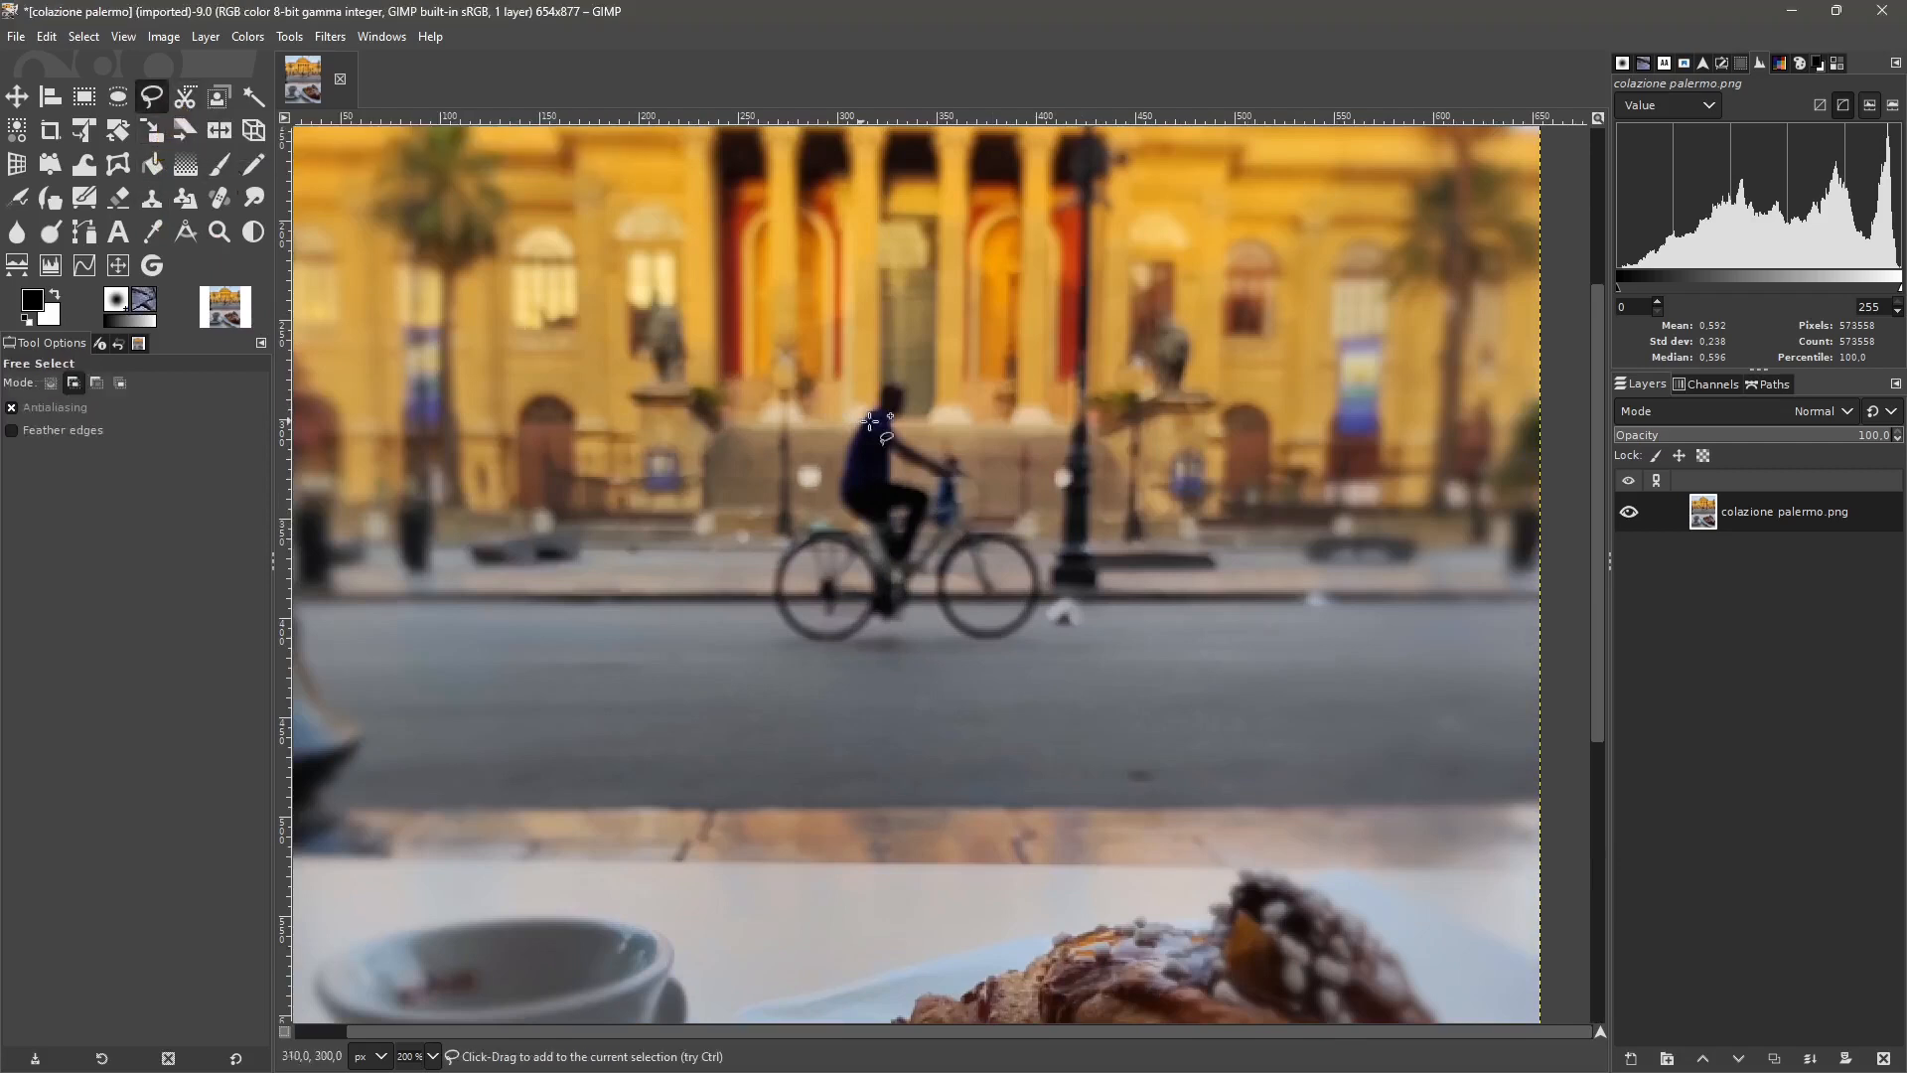
{"action": "left_click", "coordinate": [878, 381]}
{"action": "left_click", "coordinate": [811, 656]}
{"action": "left_click", "coordinate": [877, 639]}
{"action": "left_click", "coordinate": [990, 638]}
{"action": "left_click", "coordinate": [1036, 644]}
{"action": "left_click", "coordinate": [1056, 598]}
{"action": "left_click", "coordinate": [1056, 578]}
{"action": "left_click", "coordinate": [1036, 528]}
{"action": "left_click", "coordinate": [986, 517]}
{"action": "left_click", "coordinate": [915, 437]}
{"action": "left_click", "coordinate": [914, 394]}
{"action": "left_click", "coordinate": [878, 380]}
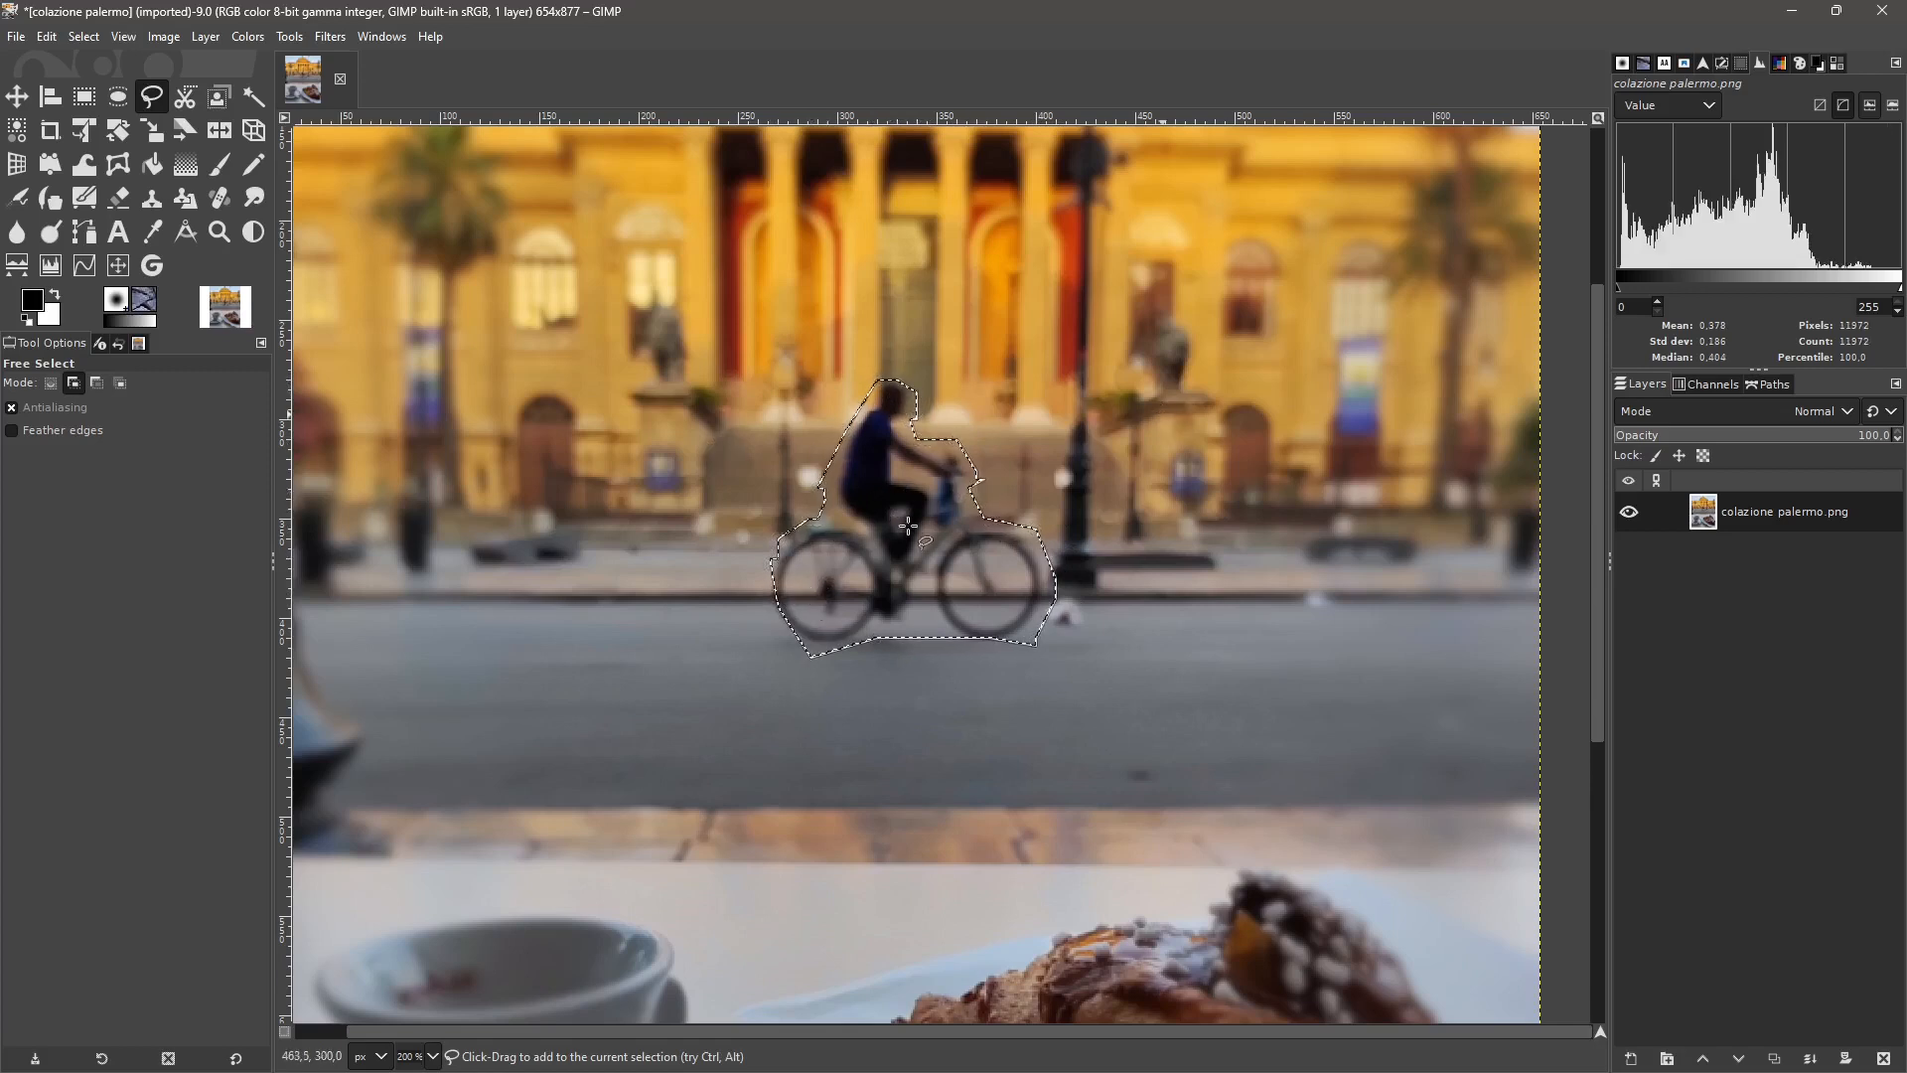
Copy the selected cyclist, paste it and turn the floating selection into a new layer.
{"action": "key", "text": "ctrl+c"}
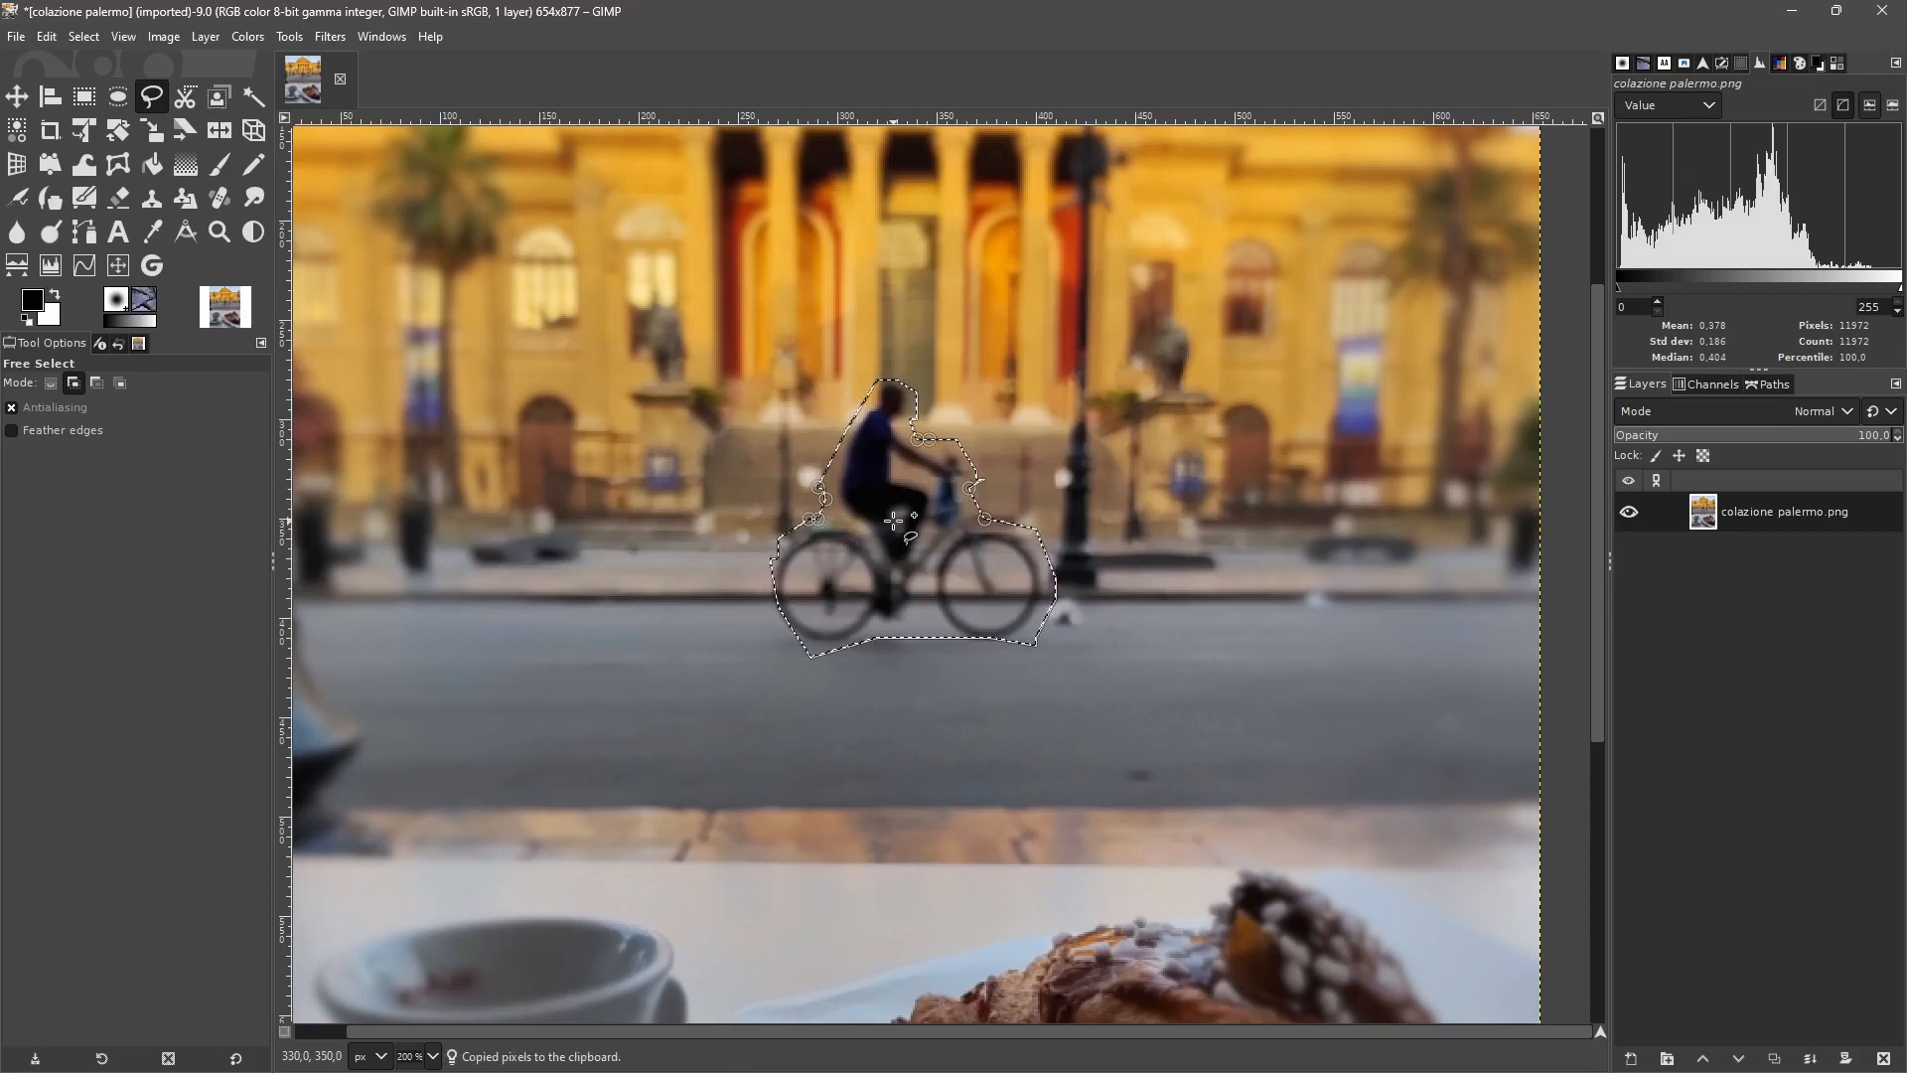
{"action": "key", "text": "ctrl+v"}
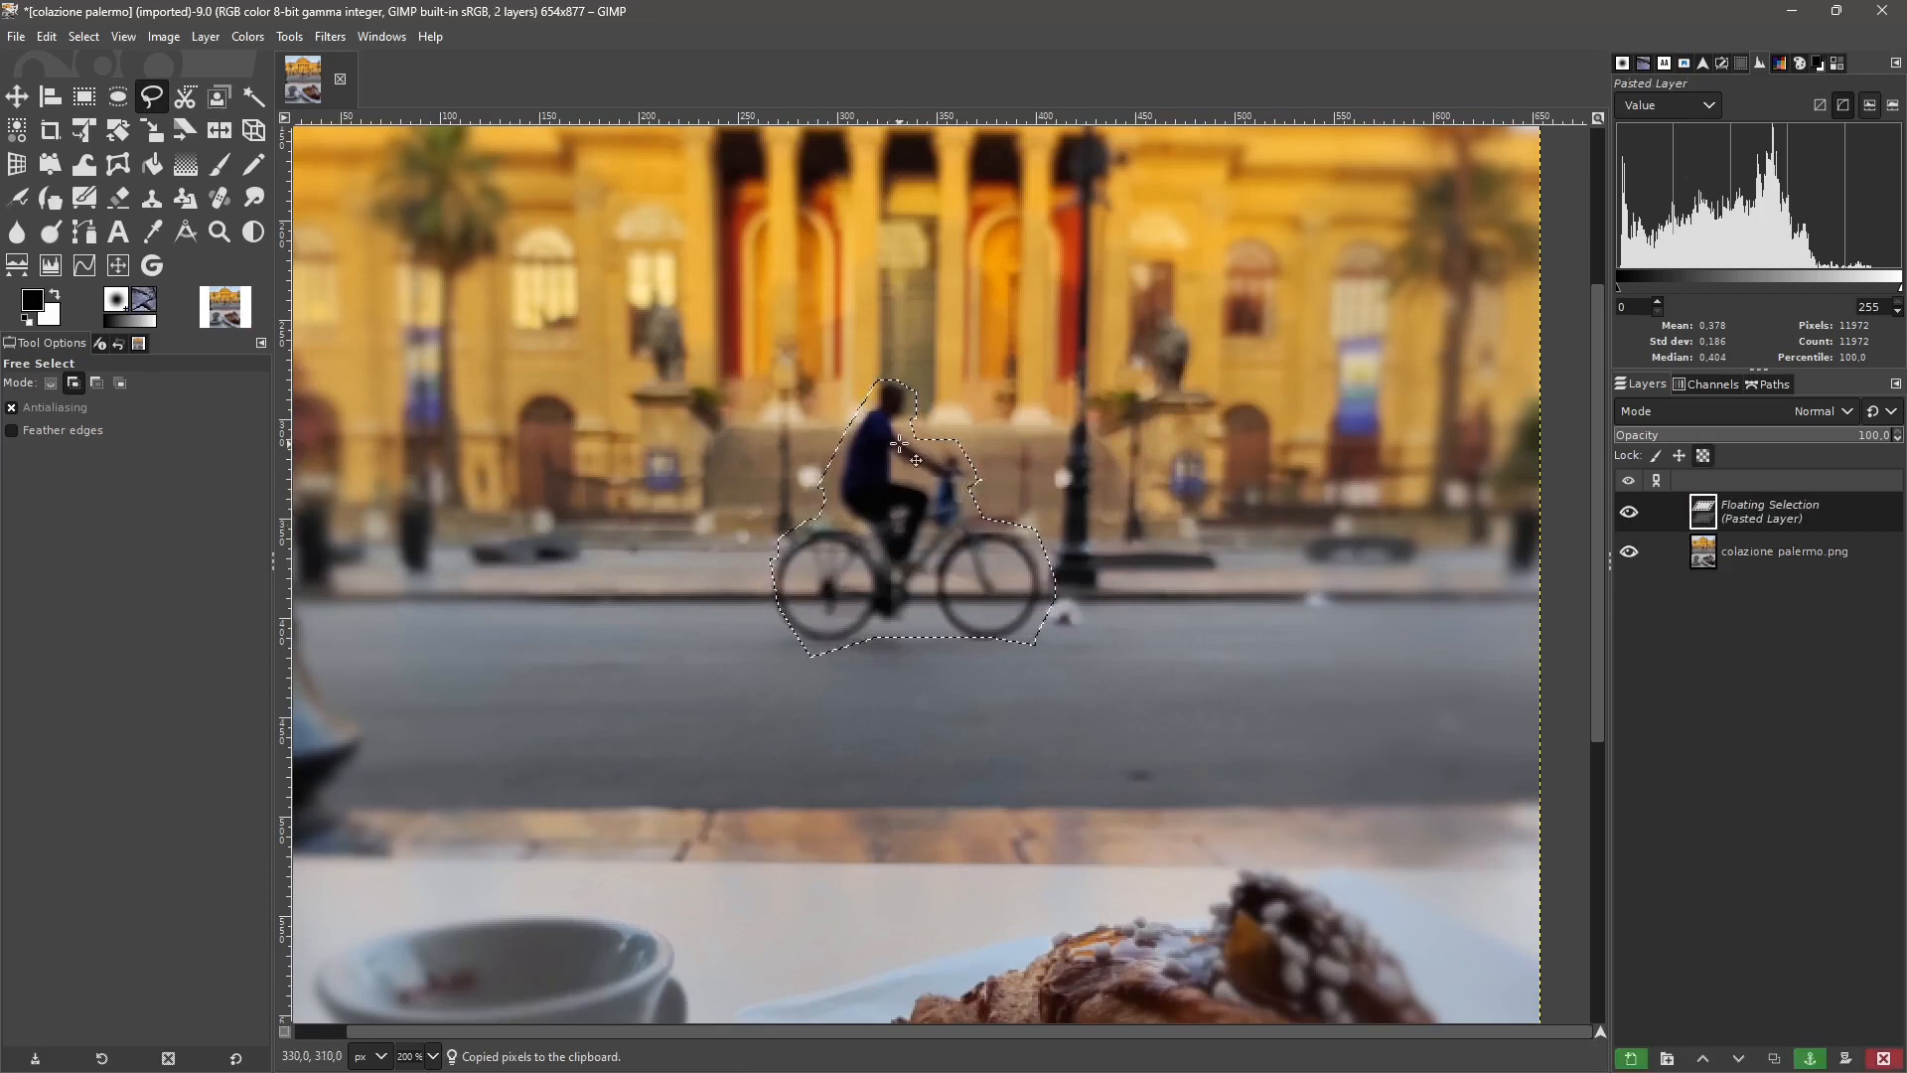
{"action": "left_click", "coordinate": [1627, 1061]}
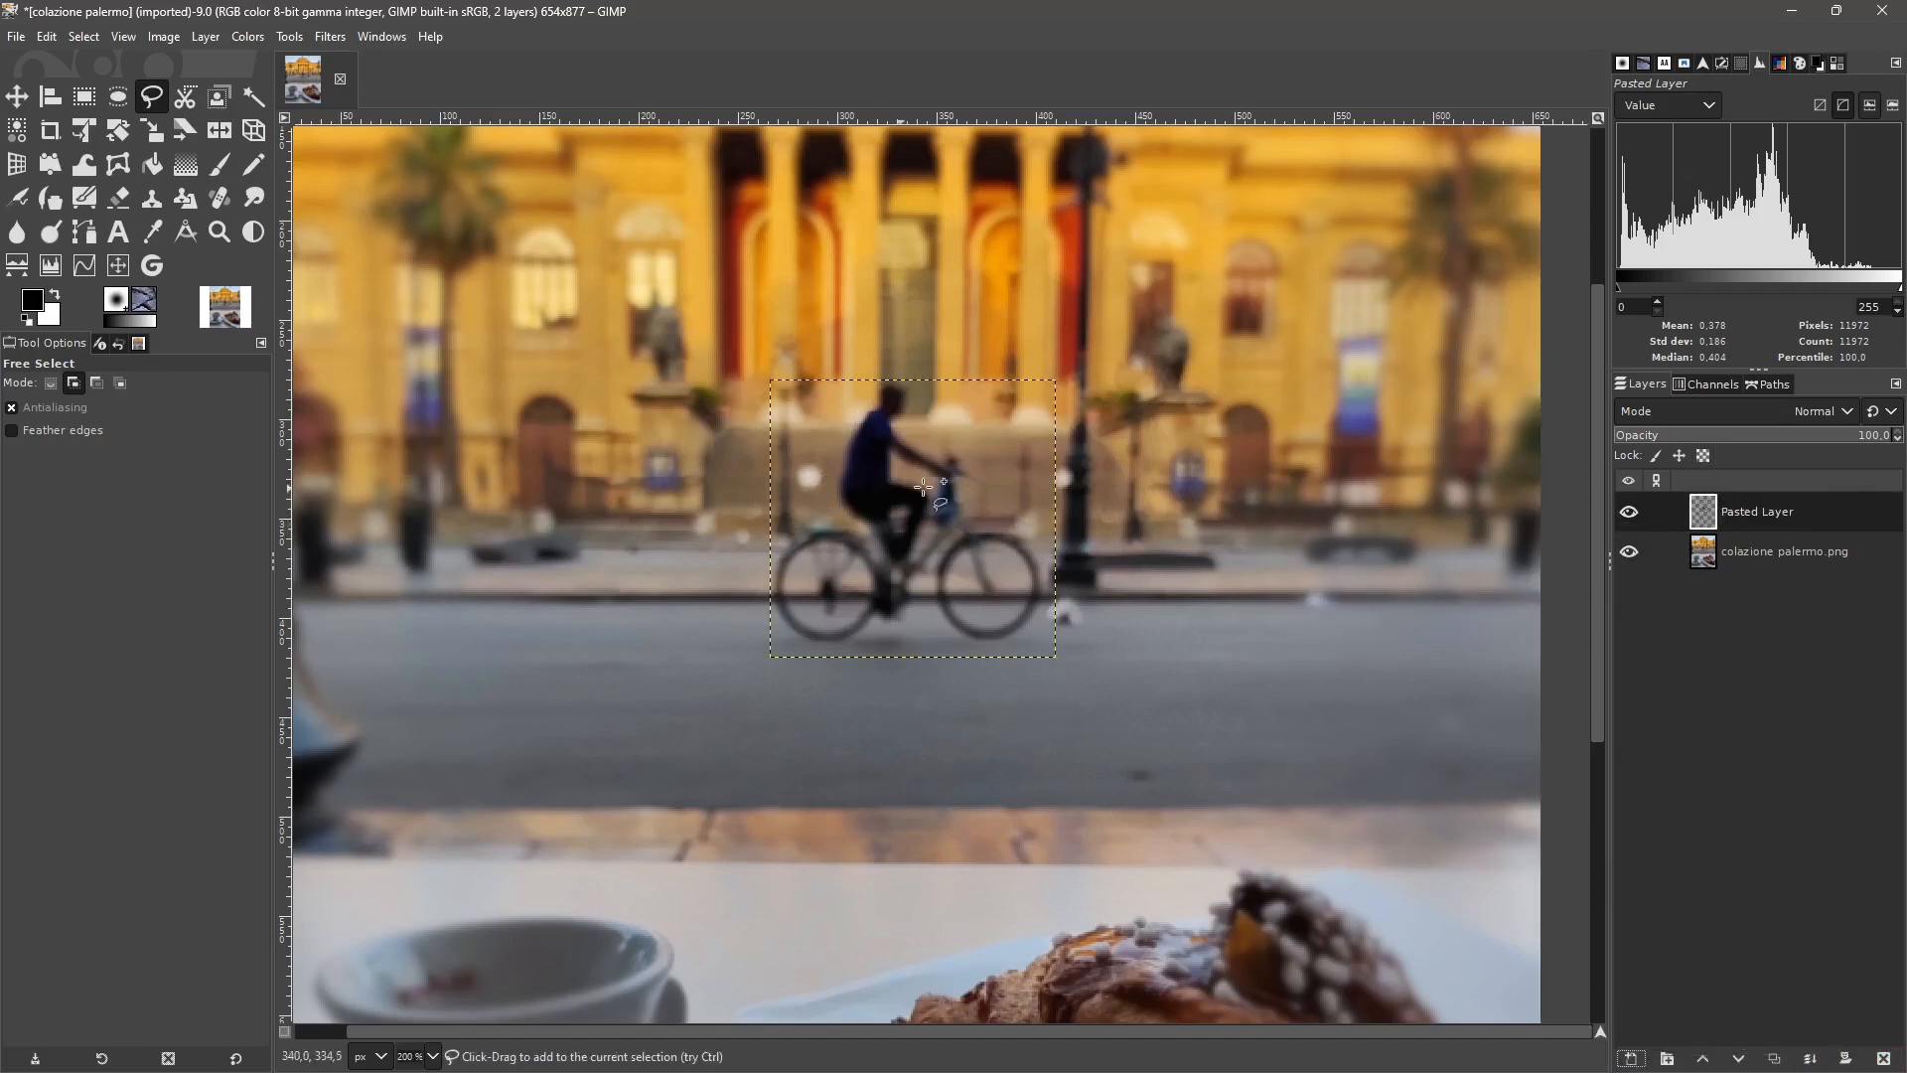
{"action": "left_click", "coordinate": [1630, 514]}
Apply a Linear Motion Blur with length 12 and angle 0 to the pasted cyclist layer.
{"action": "left_click", "coordinate": [330, 38]}
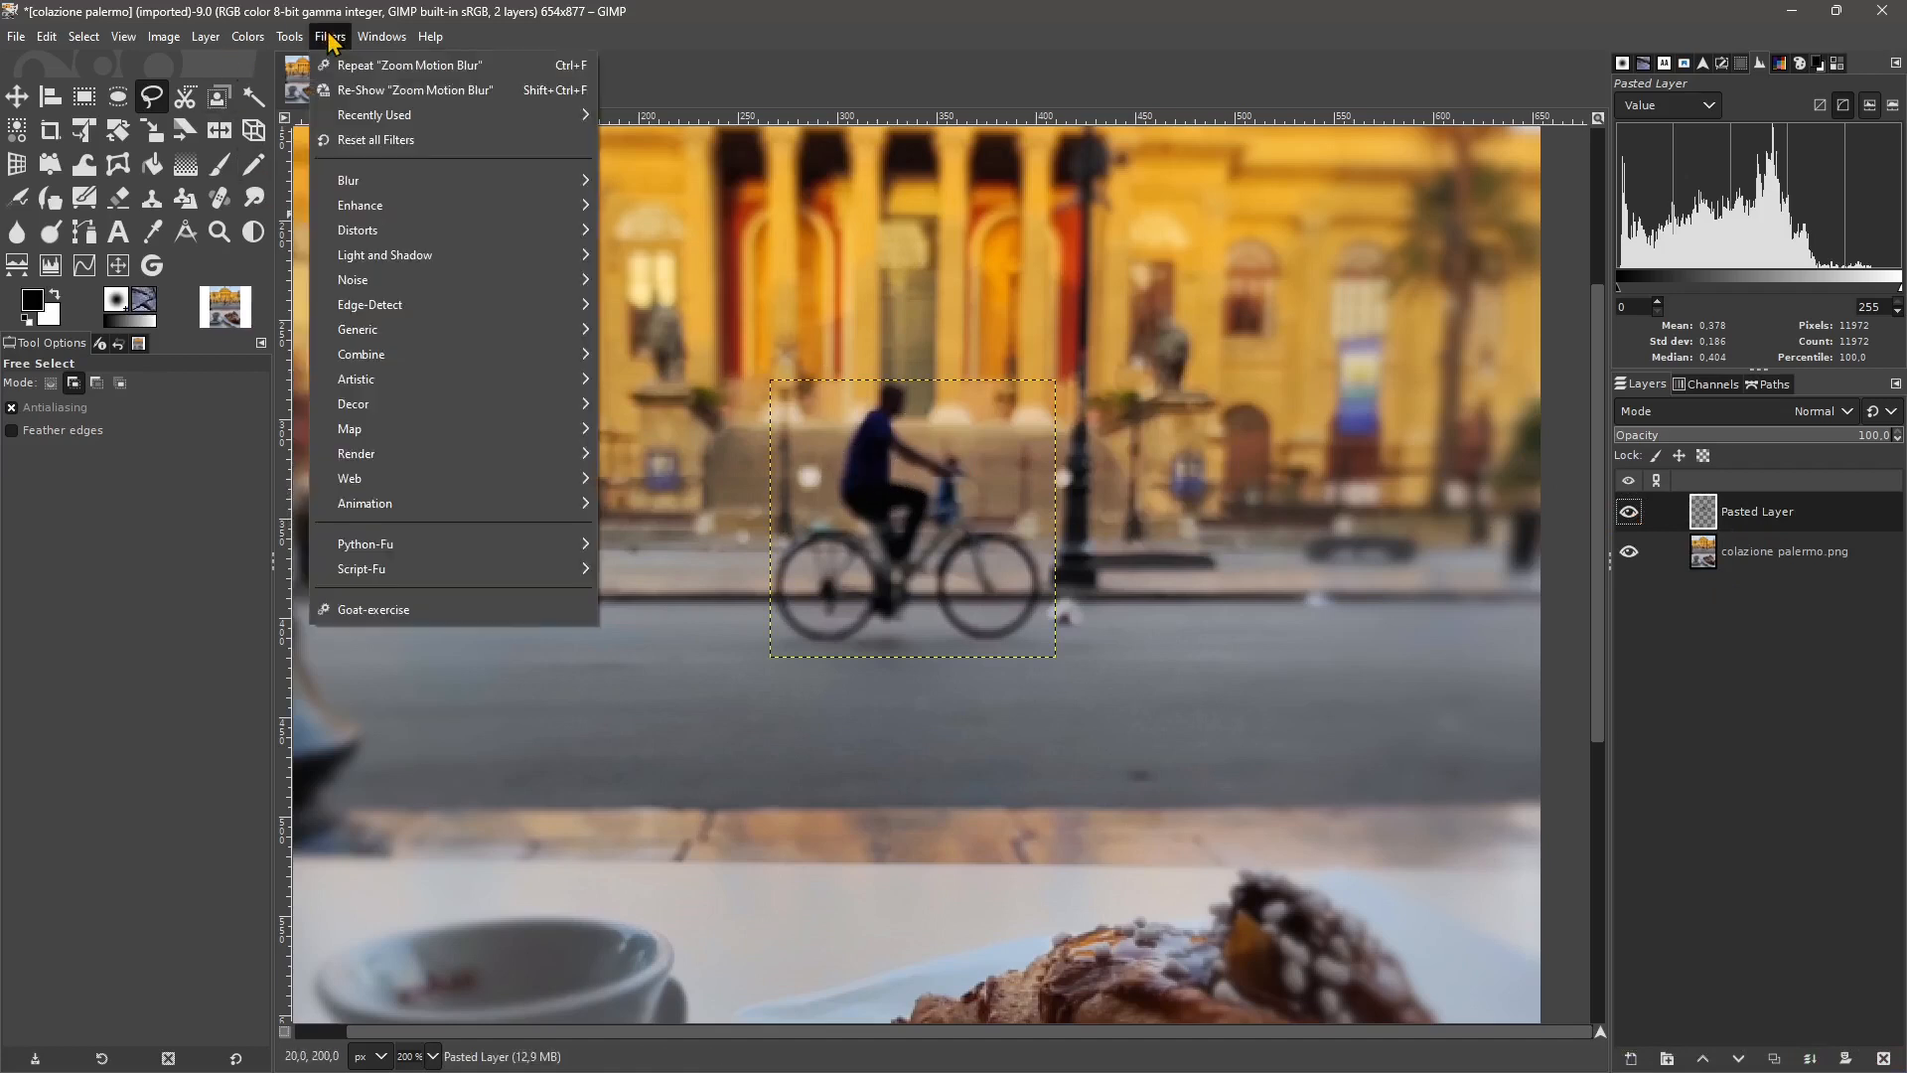
{"action": "mouse_move", "coordinate": [542, 181]}
{"action": "left_click", "coordinate": [663, 399]}
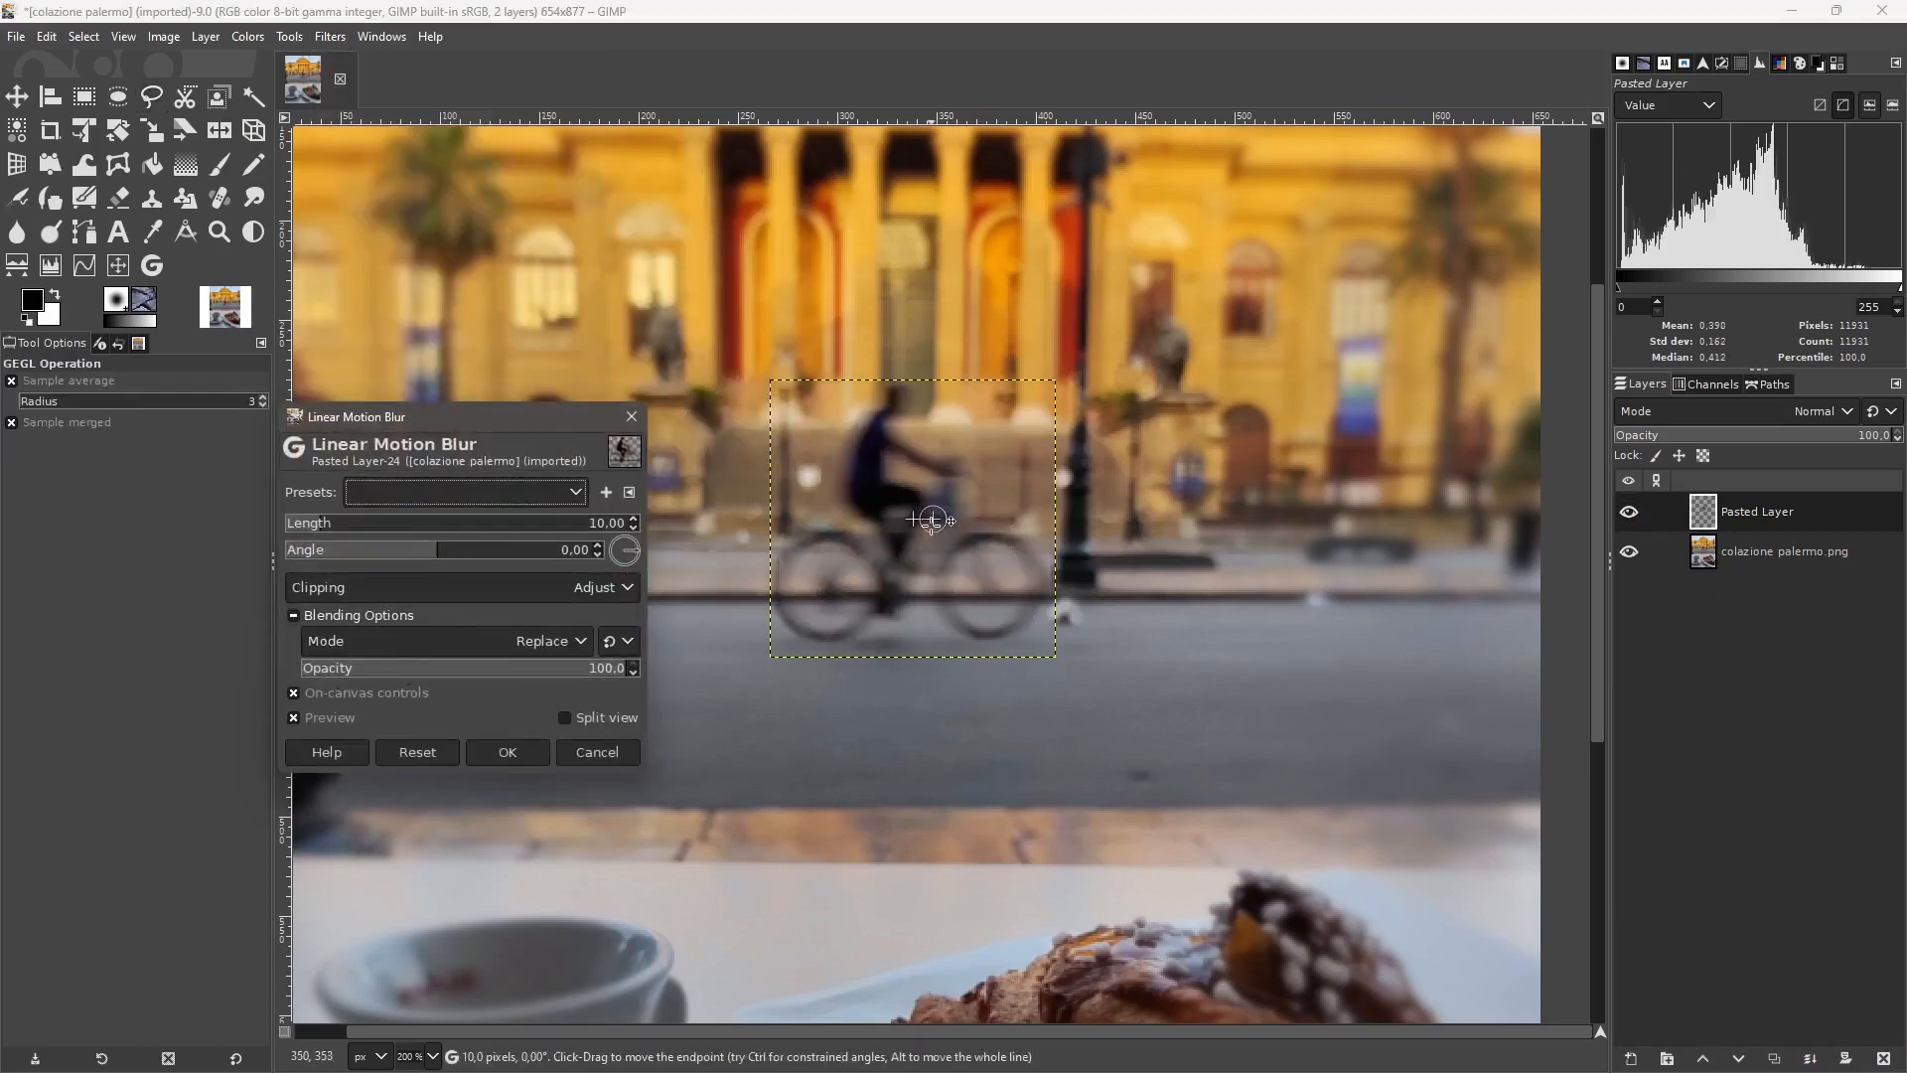
{"action": "mouse_move", "coordinate": [936, 519]}
{"action": "left_mouse_down"}
{"action": "mouse_move", "coordinate": [965, 491]}
{"action": "mouse_move", "coordinate": [923, 519]}
{"action": "mouse_move", "coordinate": [943, 519]}
{"action": "left_mouse_up"}
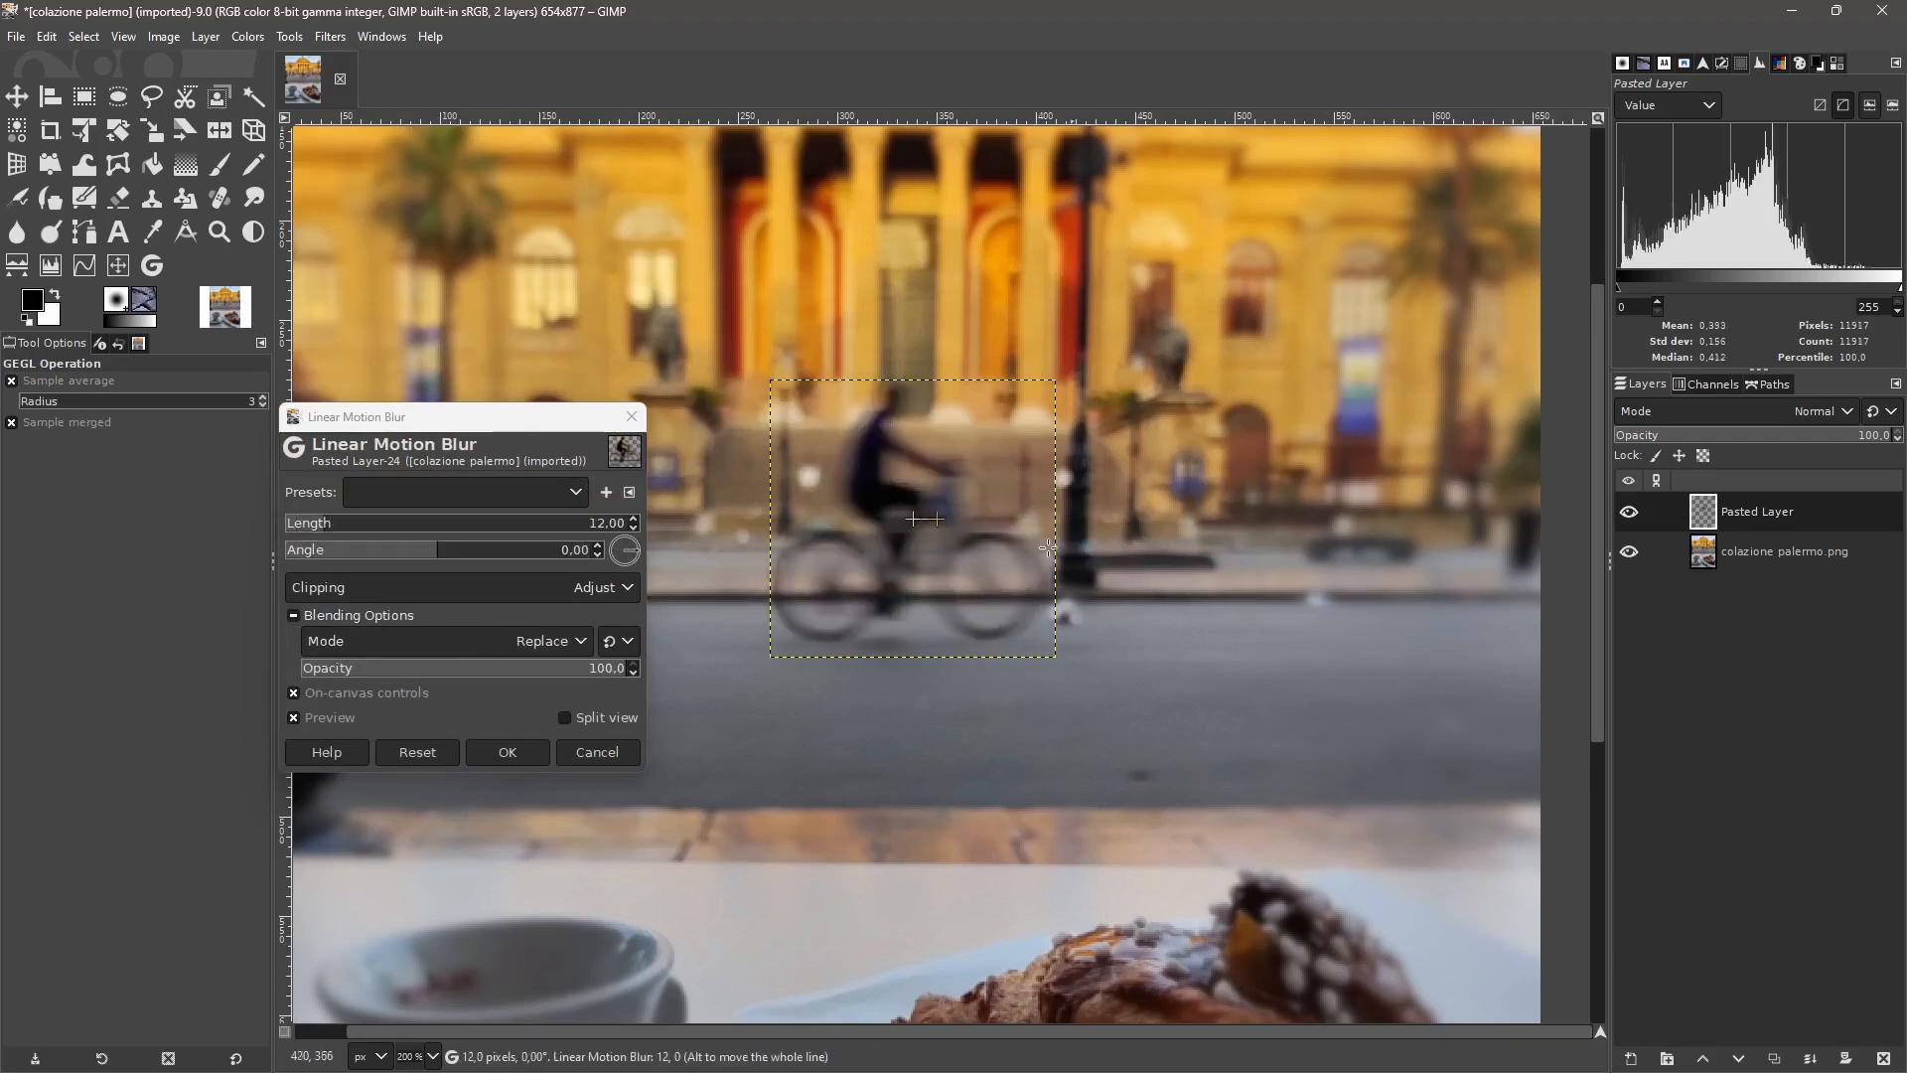
{"action": "left_click", "coordinate": [507, 752]}
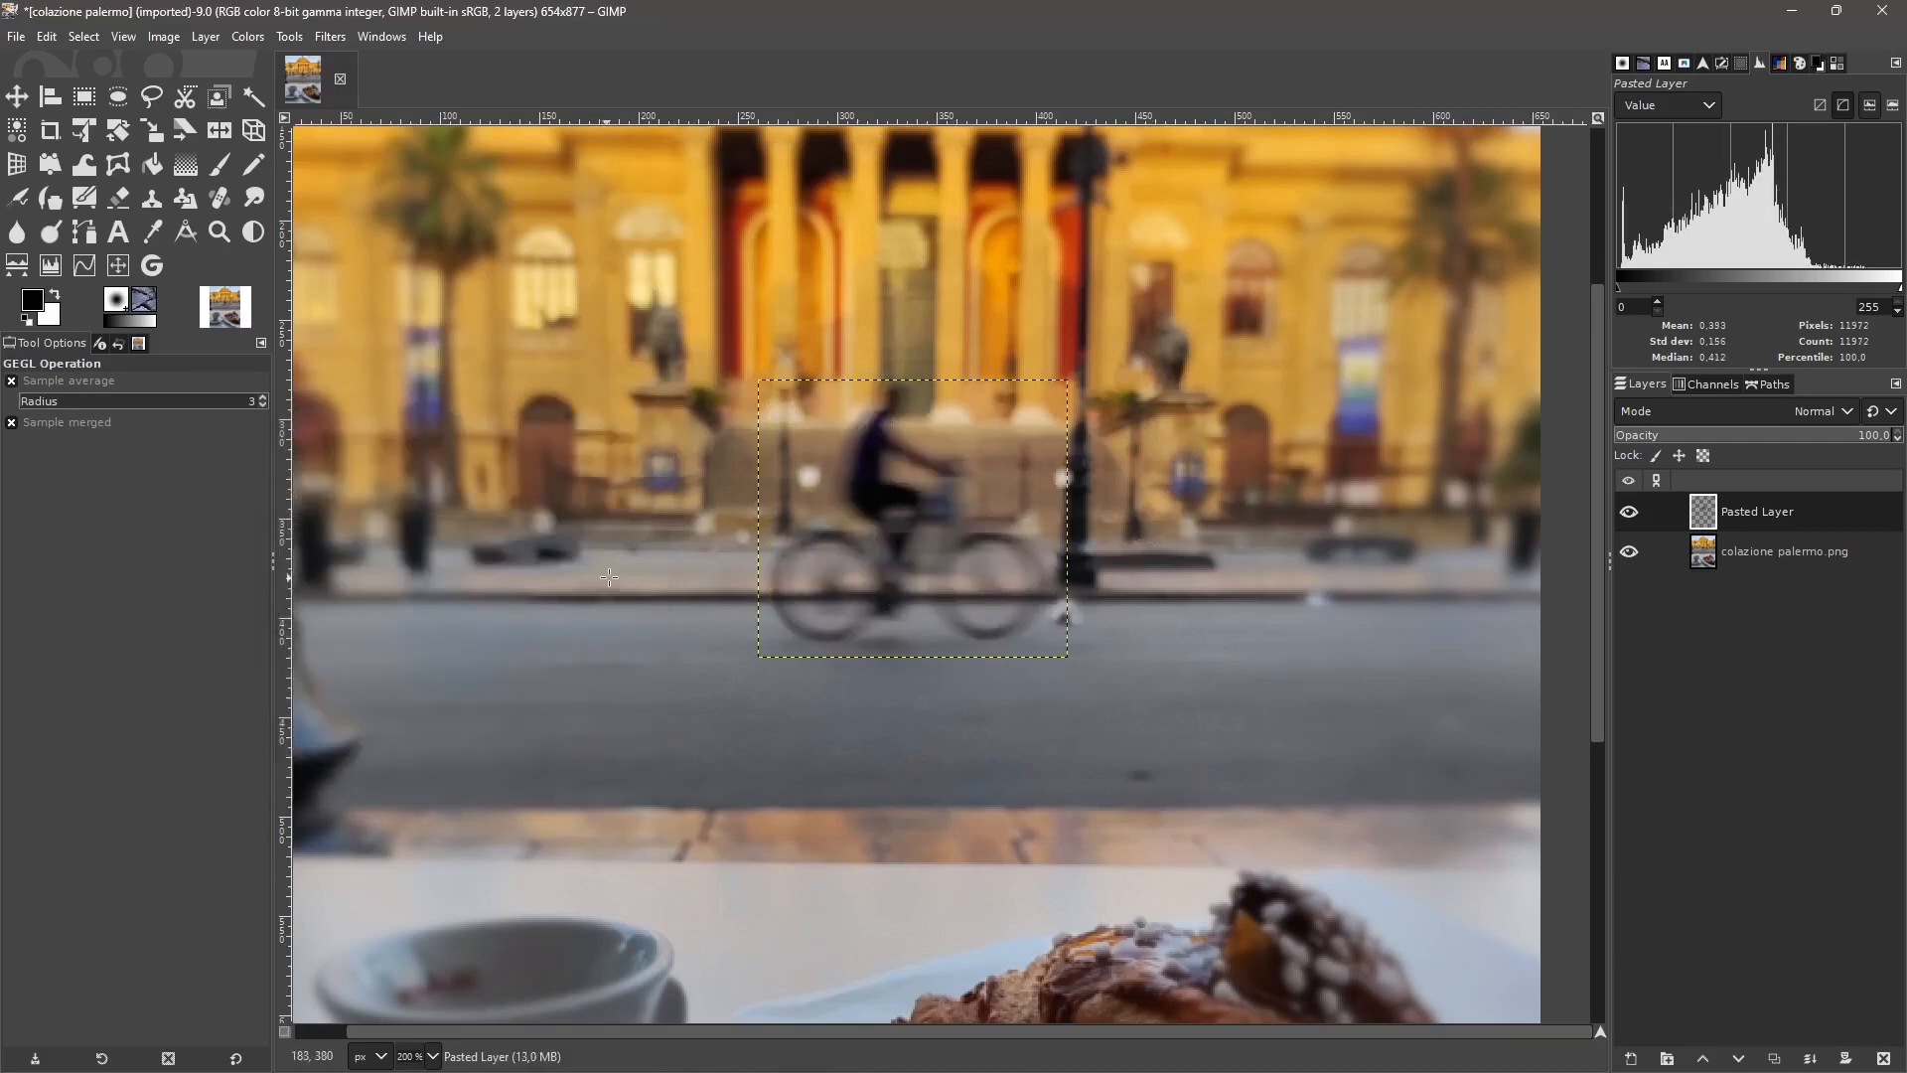
Select the colazione palermo.png layer, and hide and show the pasted layer to compare the cyclist with and without motion blur.
{"action": "key", "text": "1"}
{"action": "left_click", "coordinate": [1763, 552]}
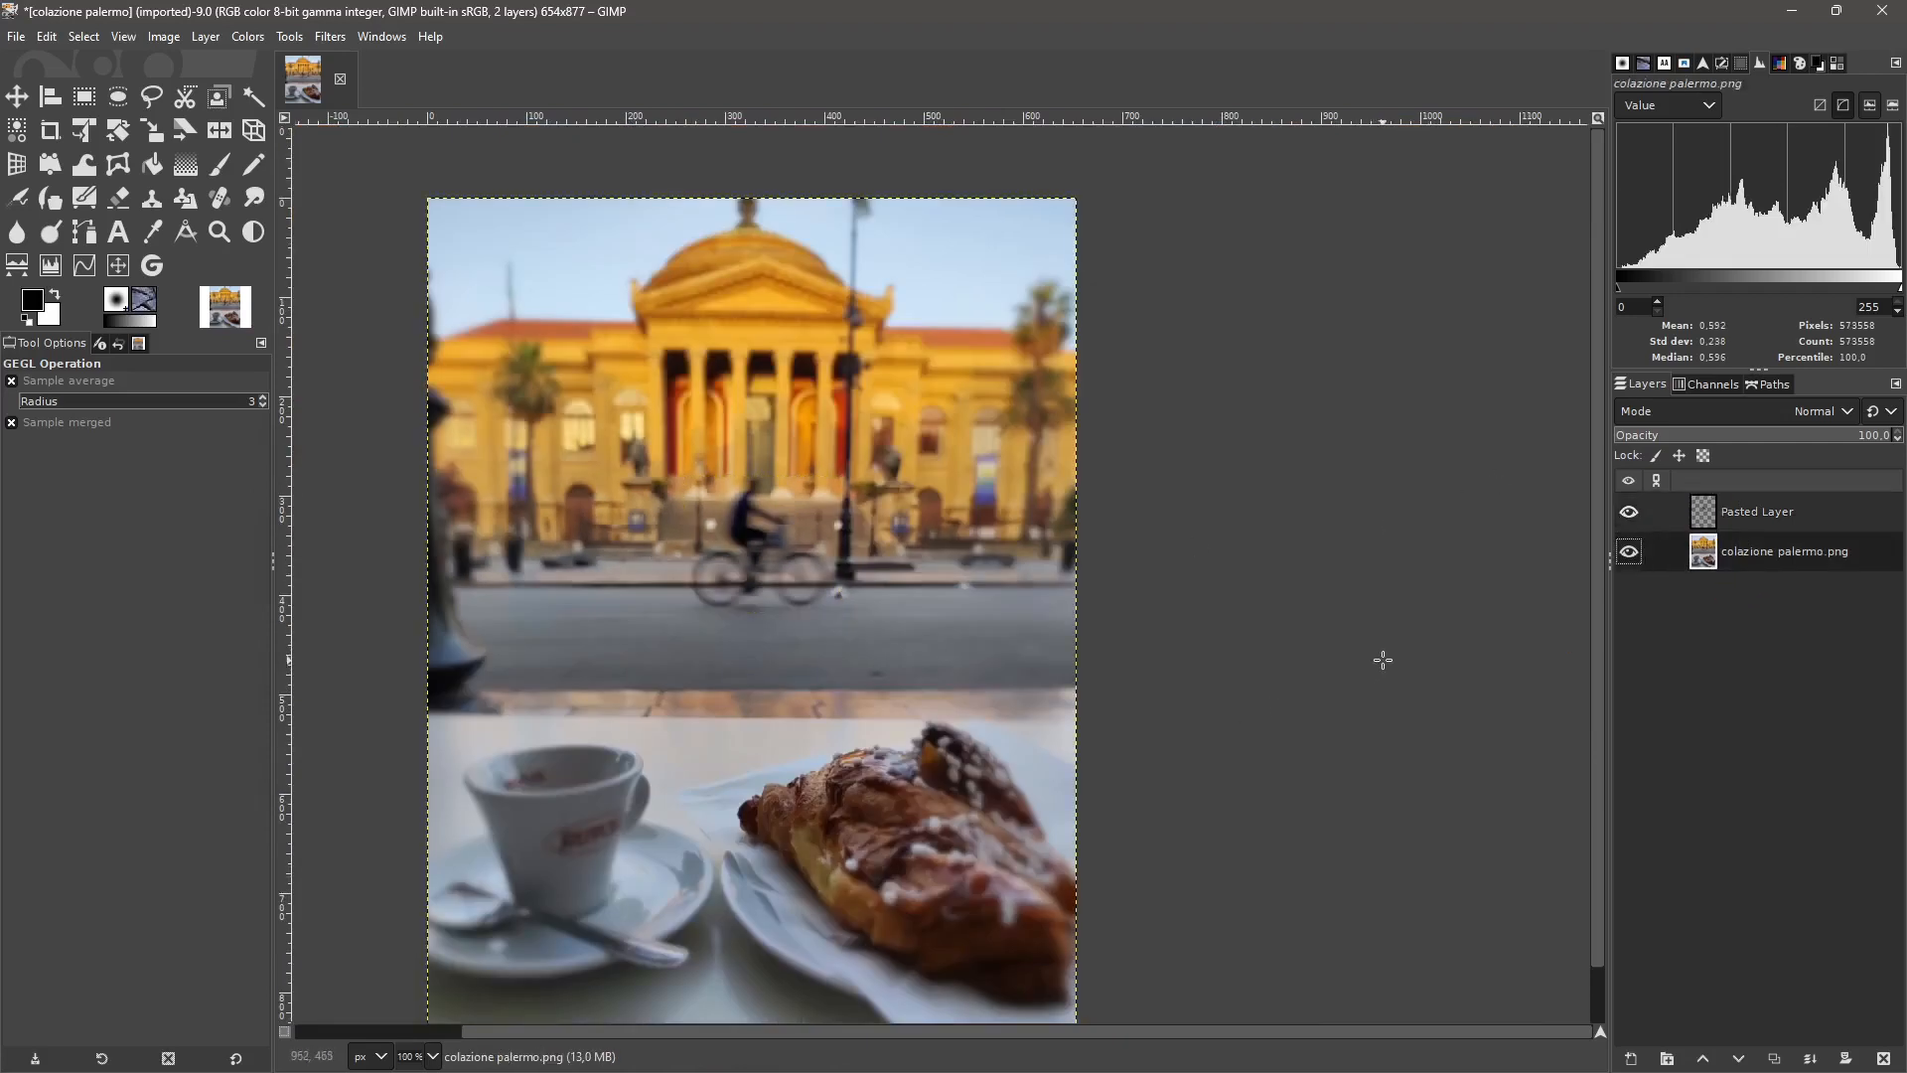
{"action": "left_click", "coordinate": [1629, 512]}
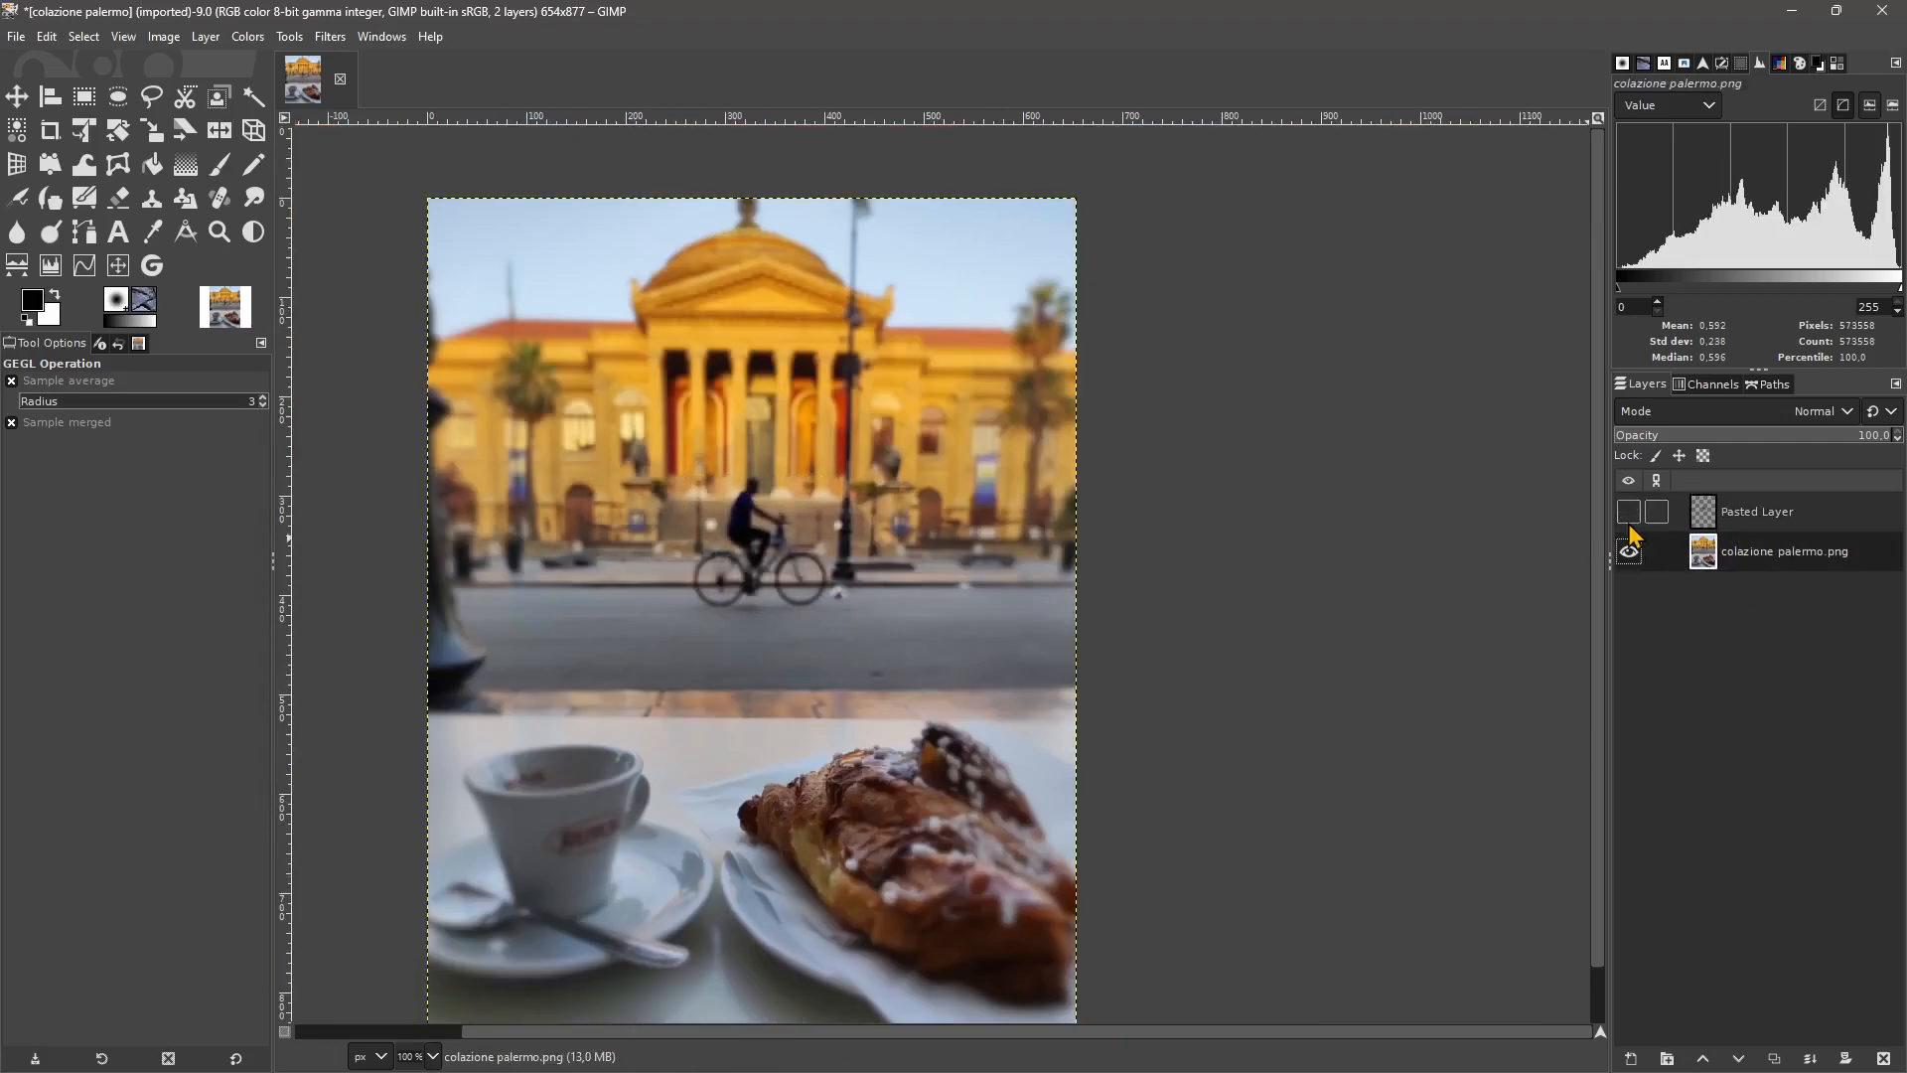
{"action": "left_click", "coordinate": [1629, 512]}
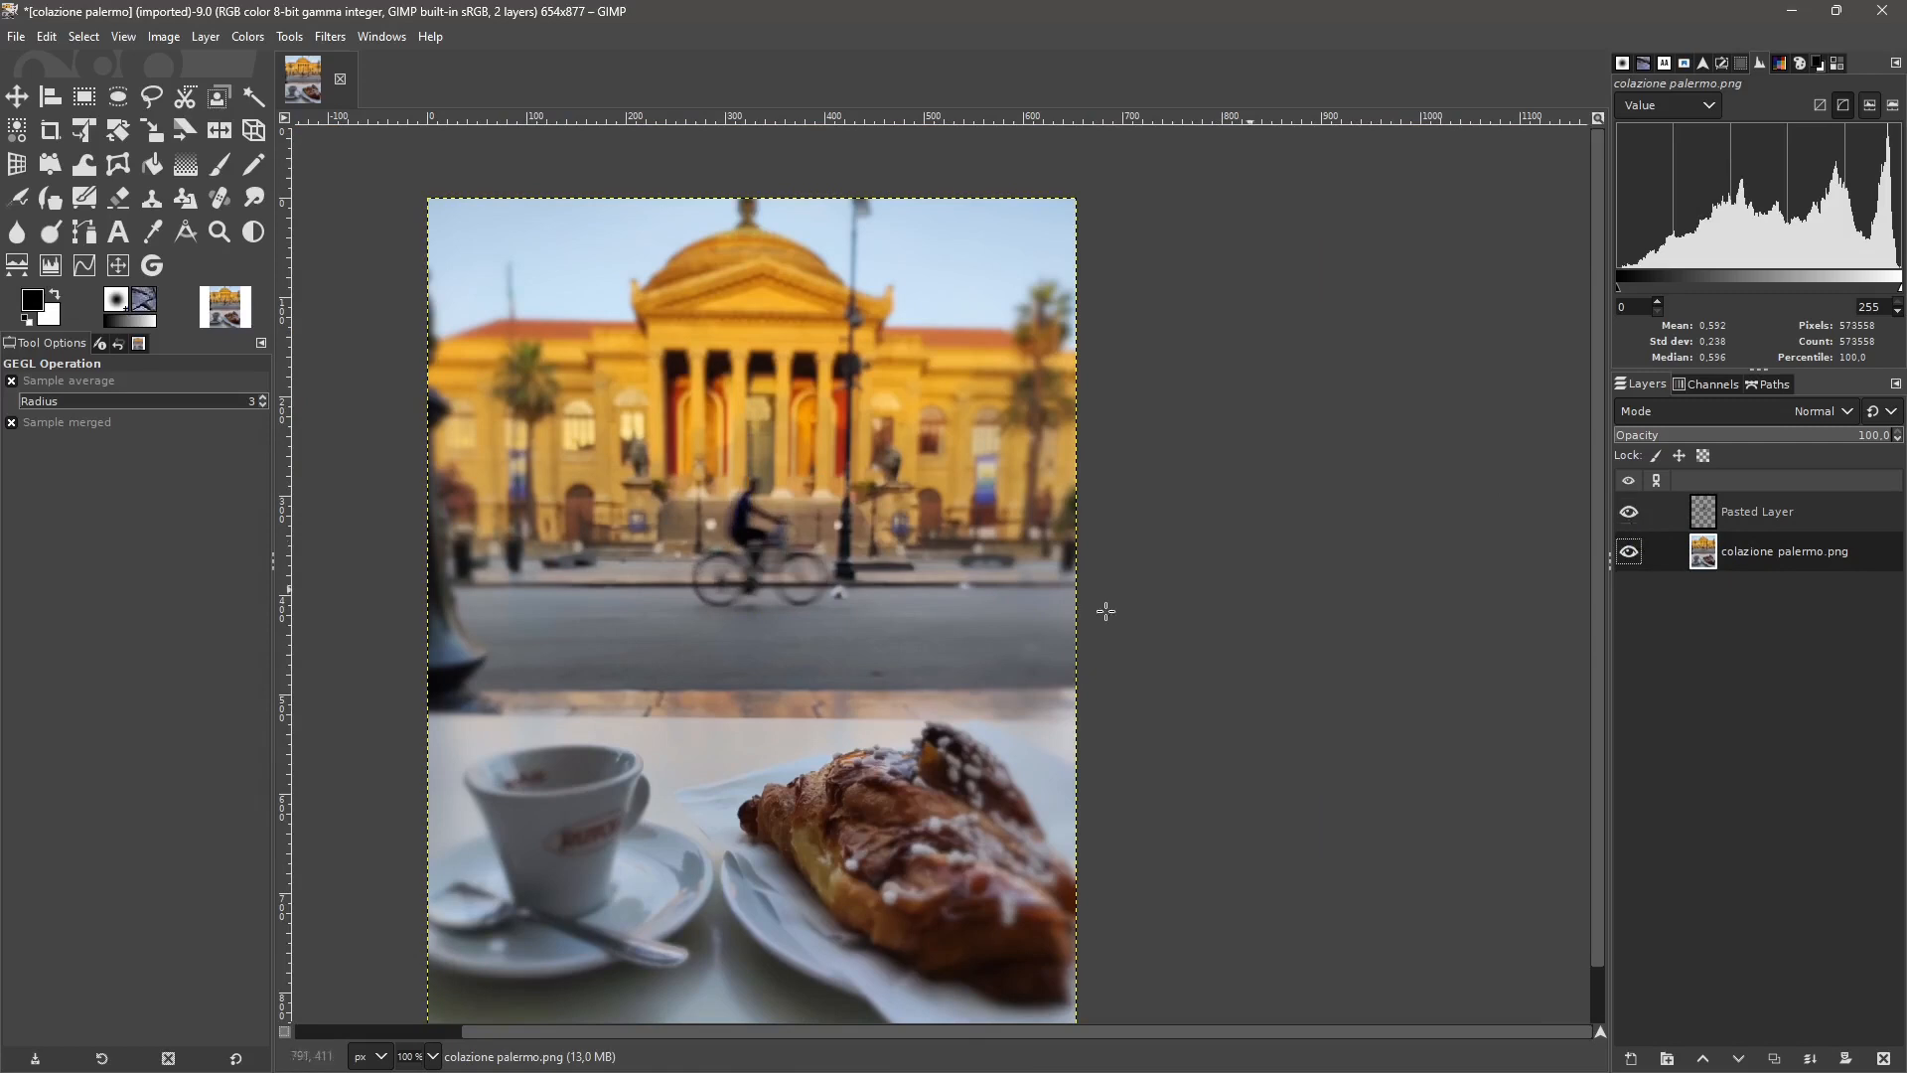
{"action": "scroll", "coordinate": [1391, 597], "scroll_direction": "down", "scroll_amount": 1}
{"action": "scroll", "coordinate": [1222, 663], "scroll_direction": "up", "scroll_amount": 1}
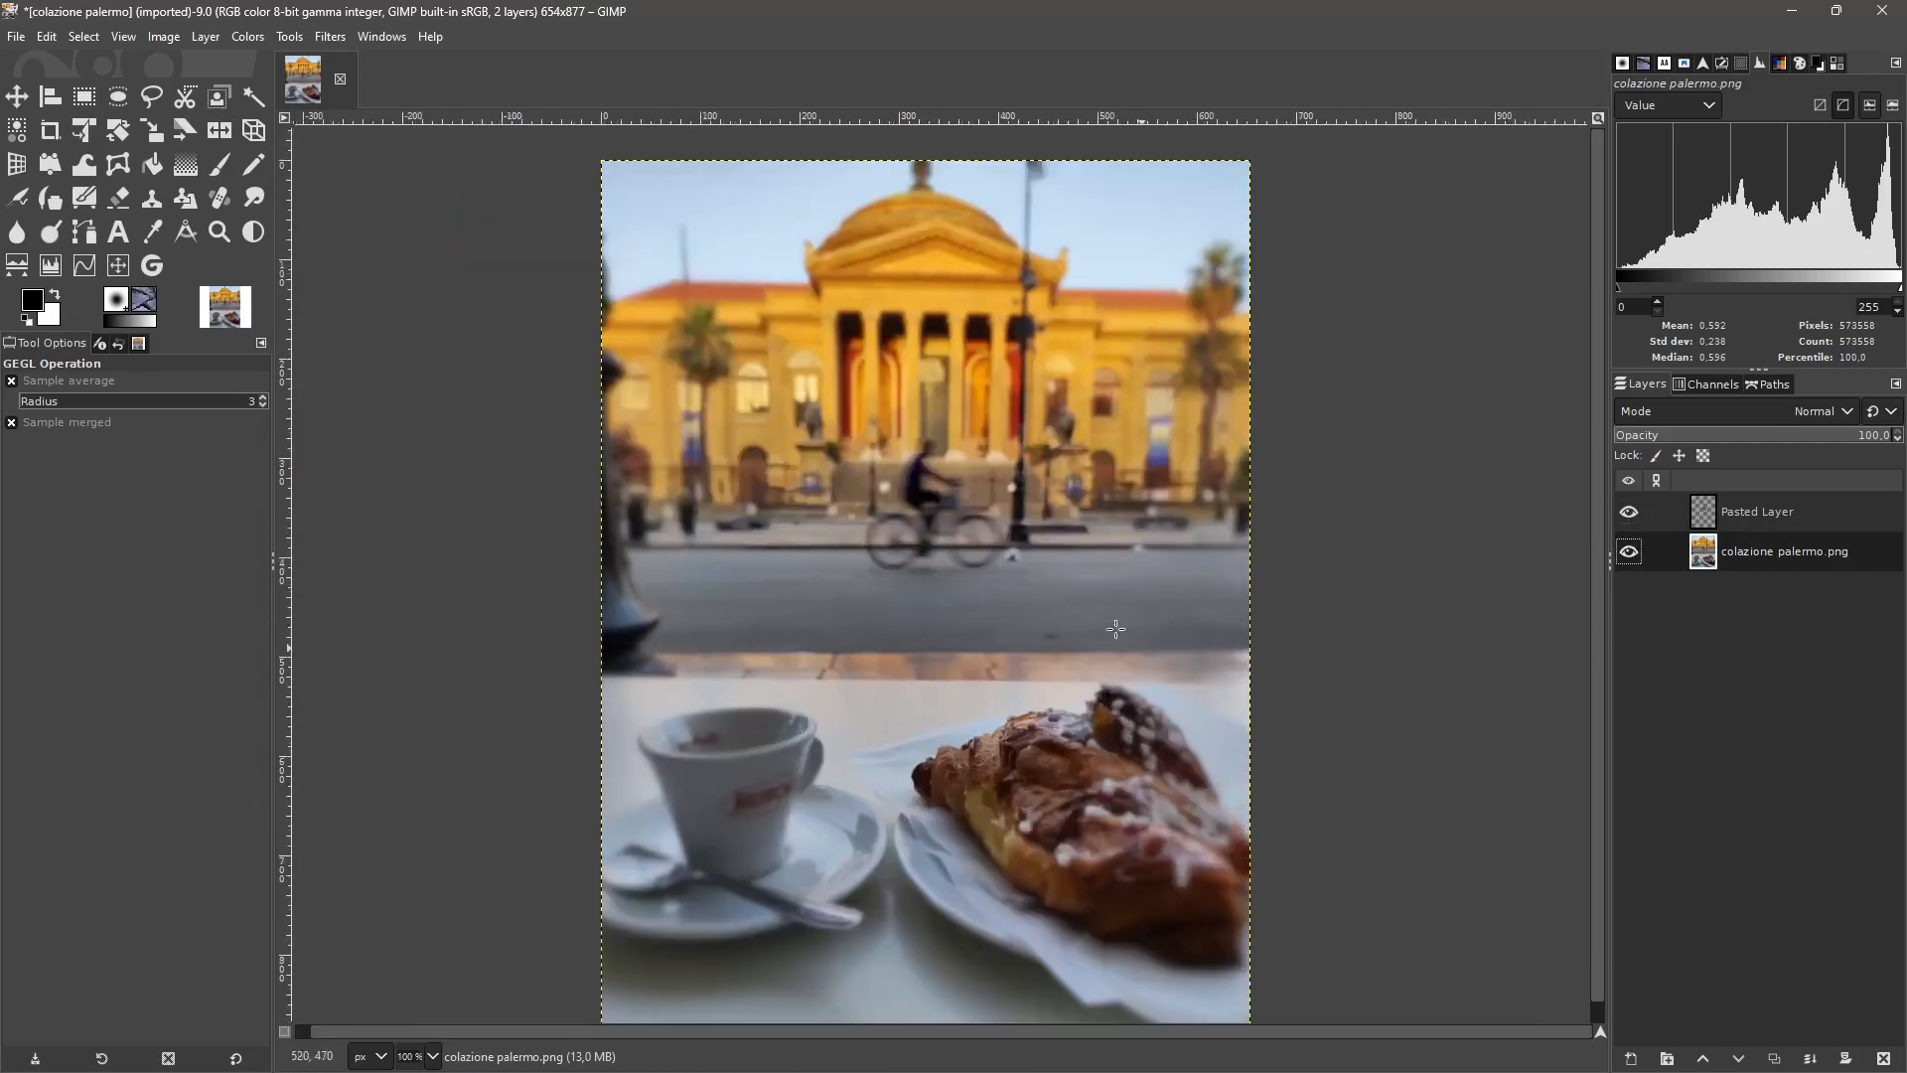
Apply the Antialias enhancement filter to the colazione palermo.png layer.
{"action": "left_click", "coordinate": [330, 37]}
{"action": "mouse_move", "coordinate": [460, 191]}
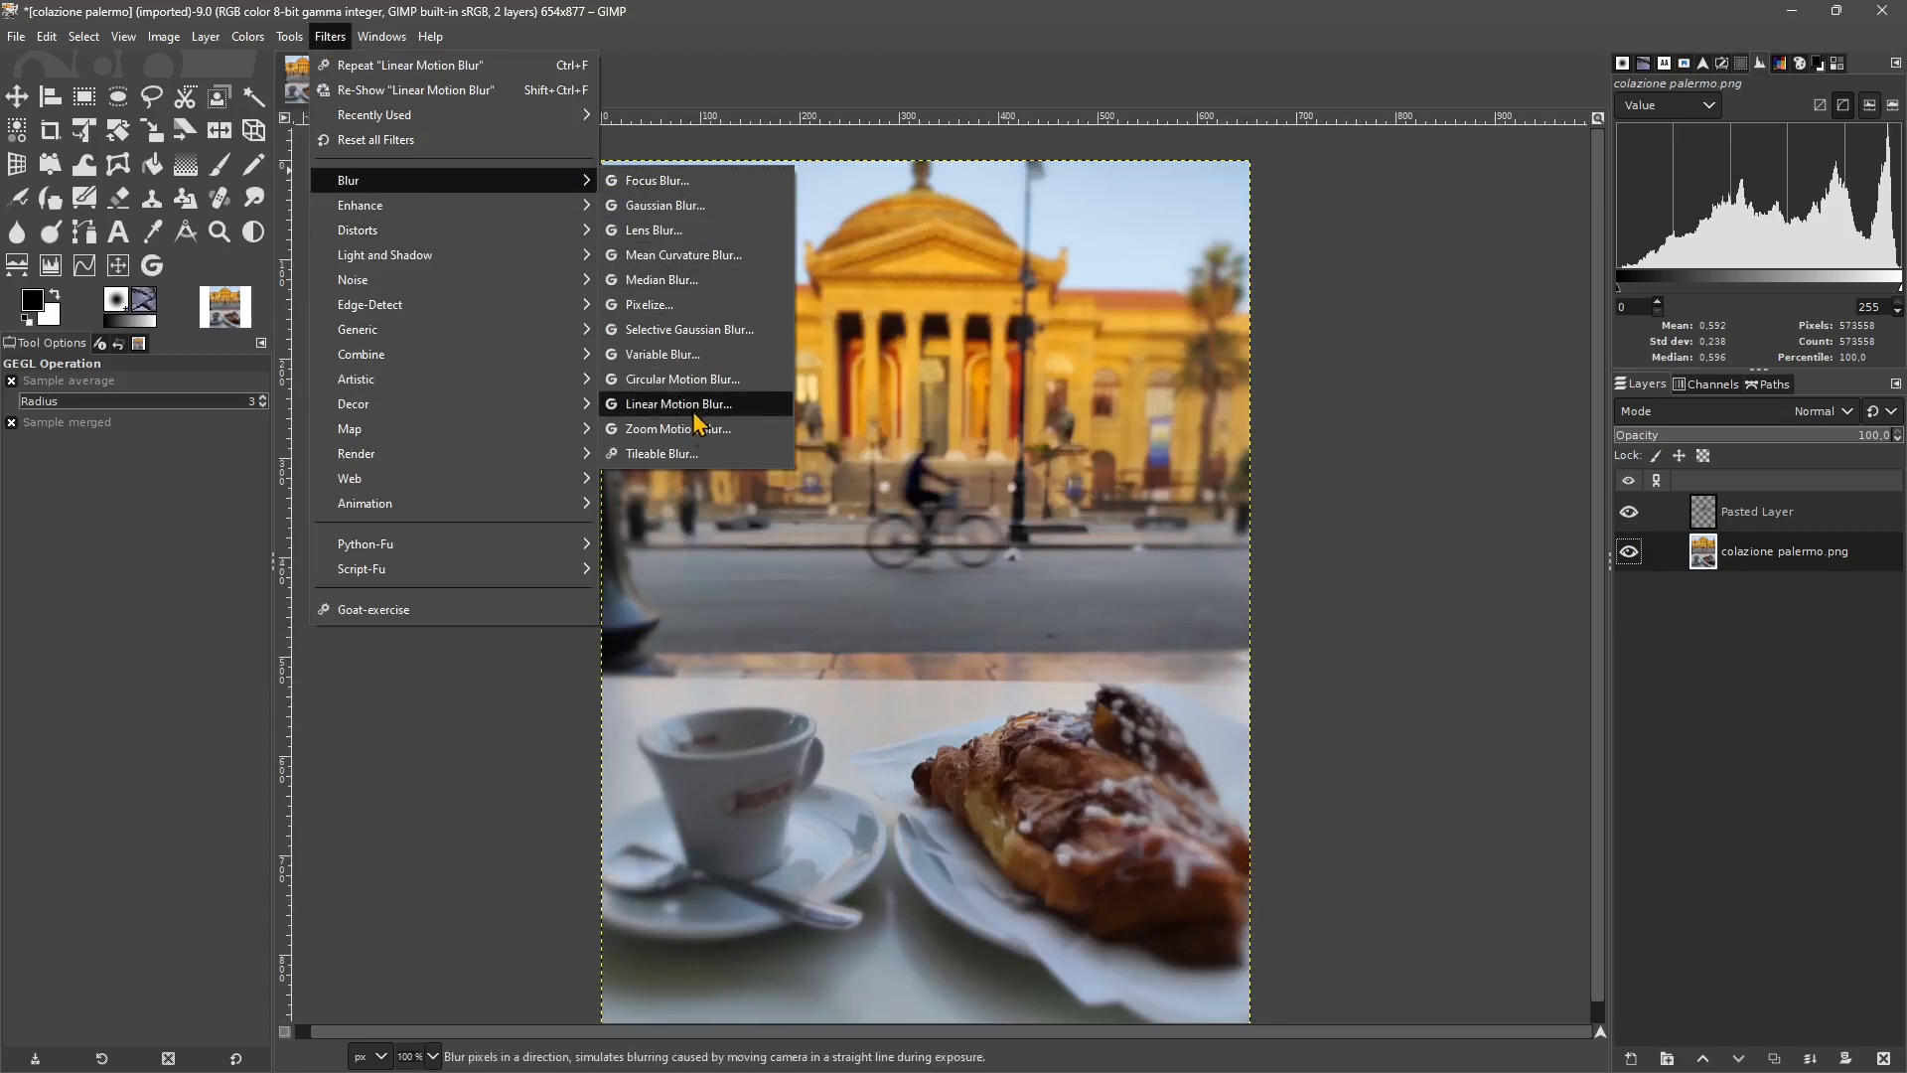
{"action": "mouse_move", "coordinate": [390, 216]}
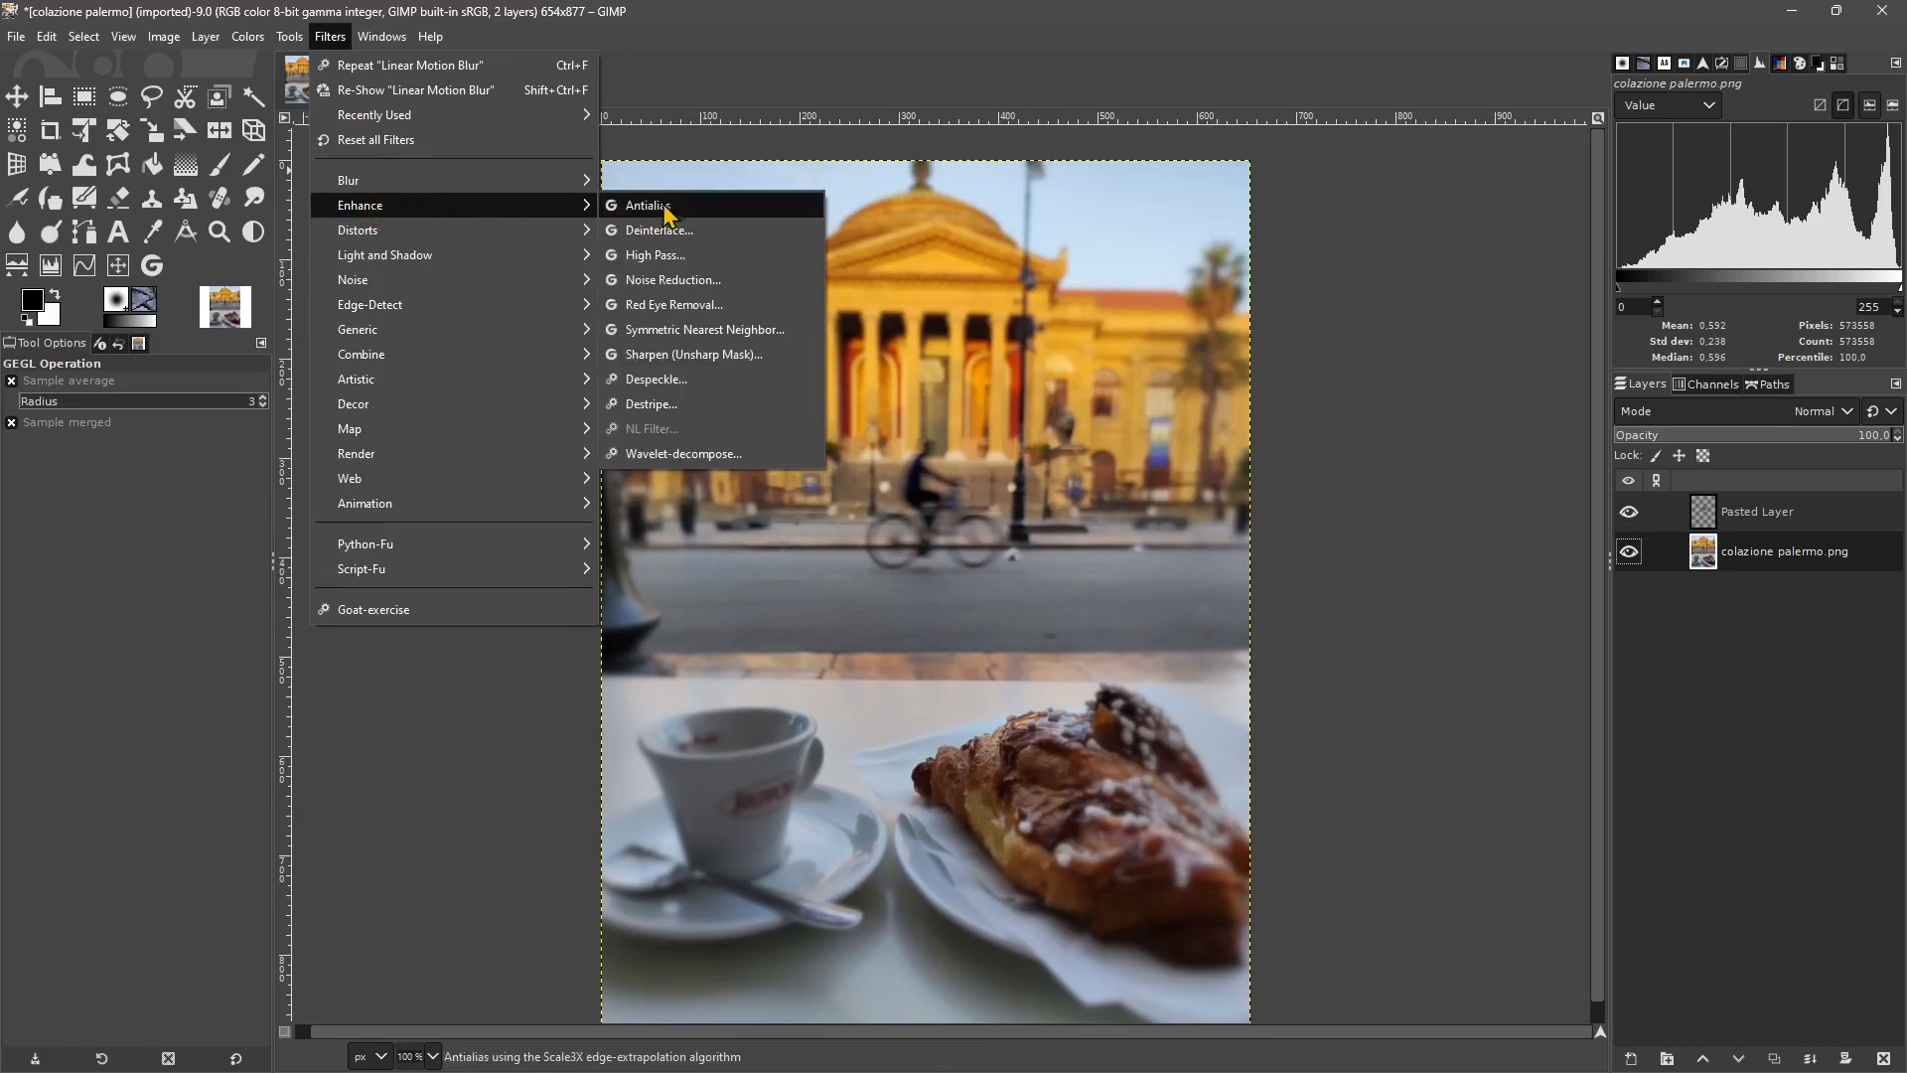
{"action": "left_click", "coordinate": [671, 212]}
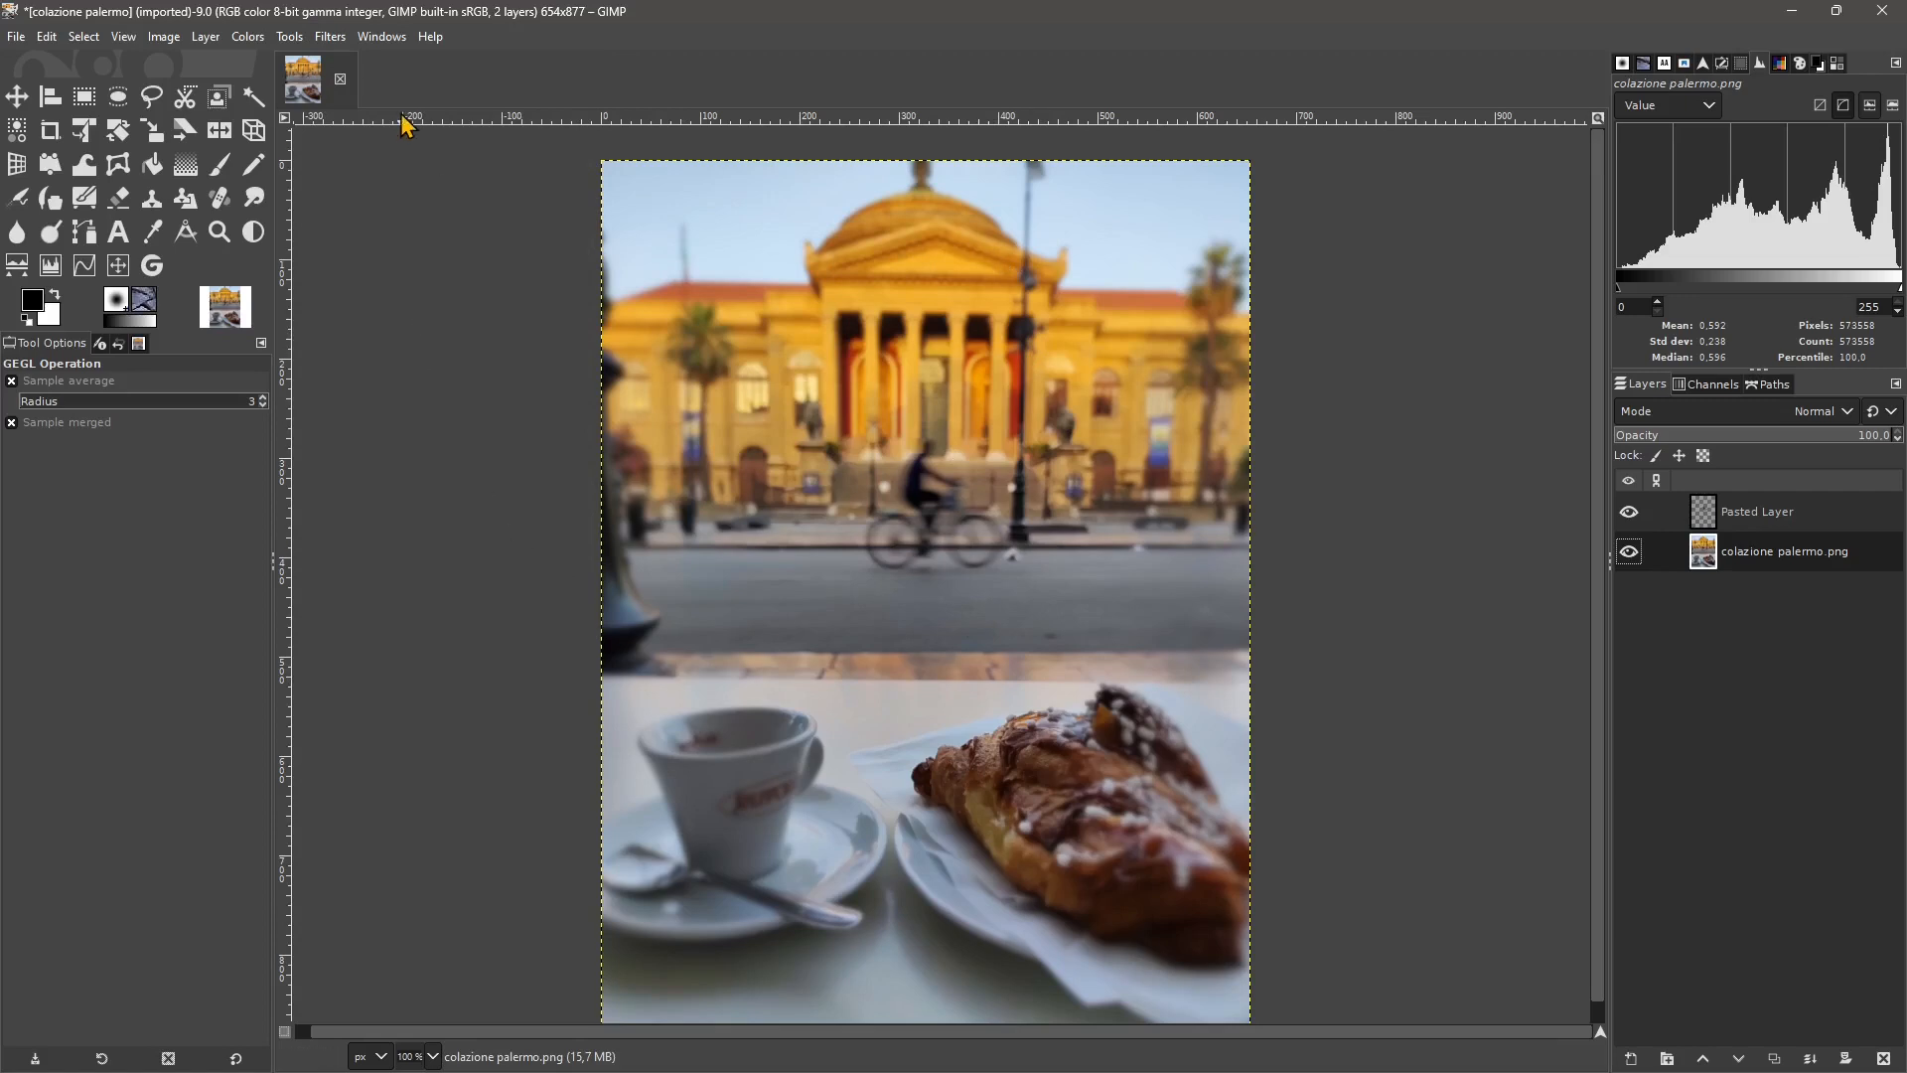
Start the HSV Noise filter on the colazione palermo.png layer and compare its preview with the original in a split view.
{"action": "left_click", "coordinate": [335, 40]}
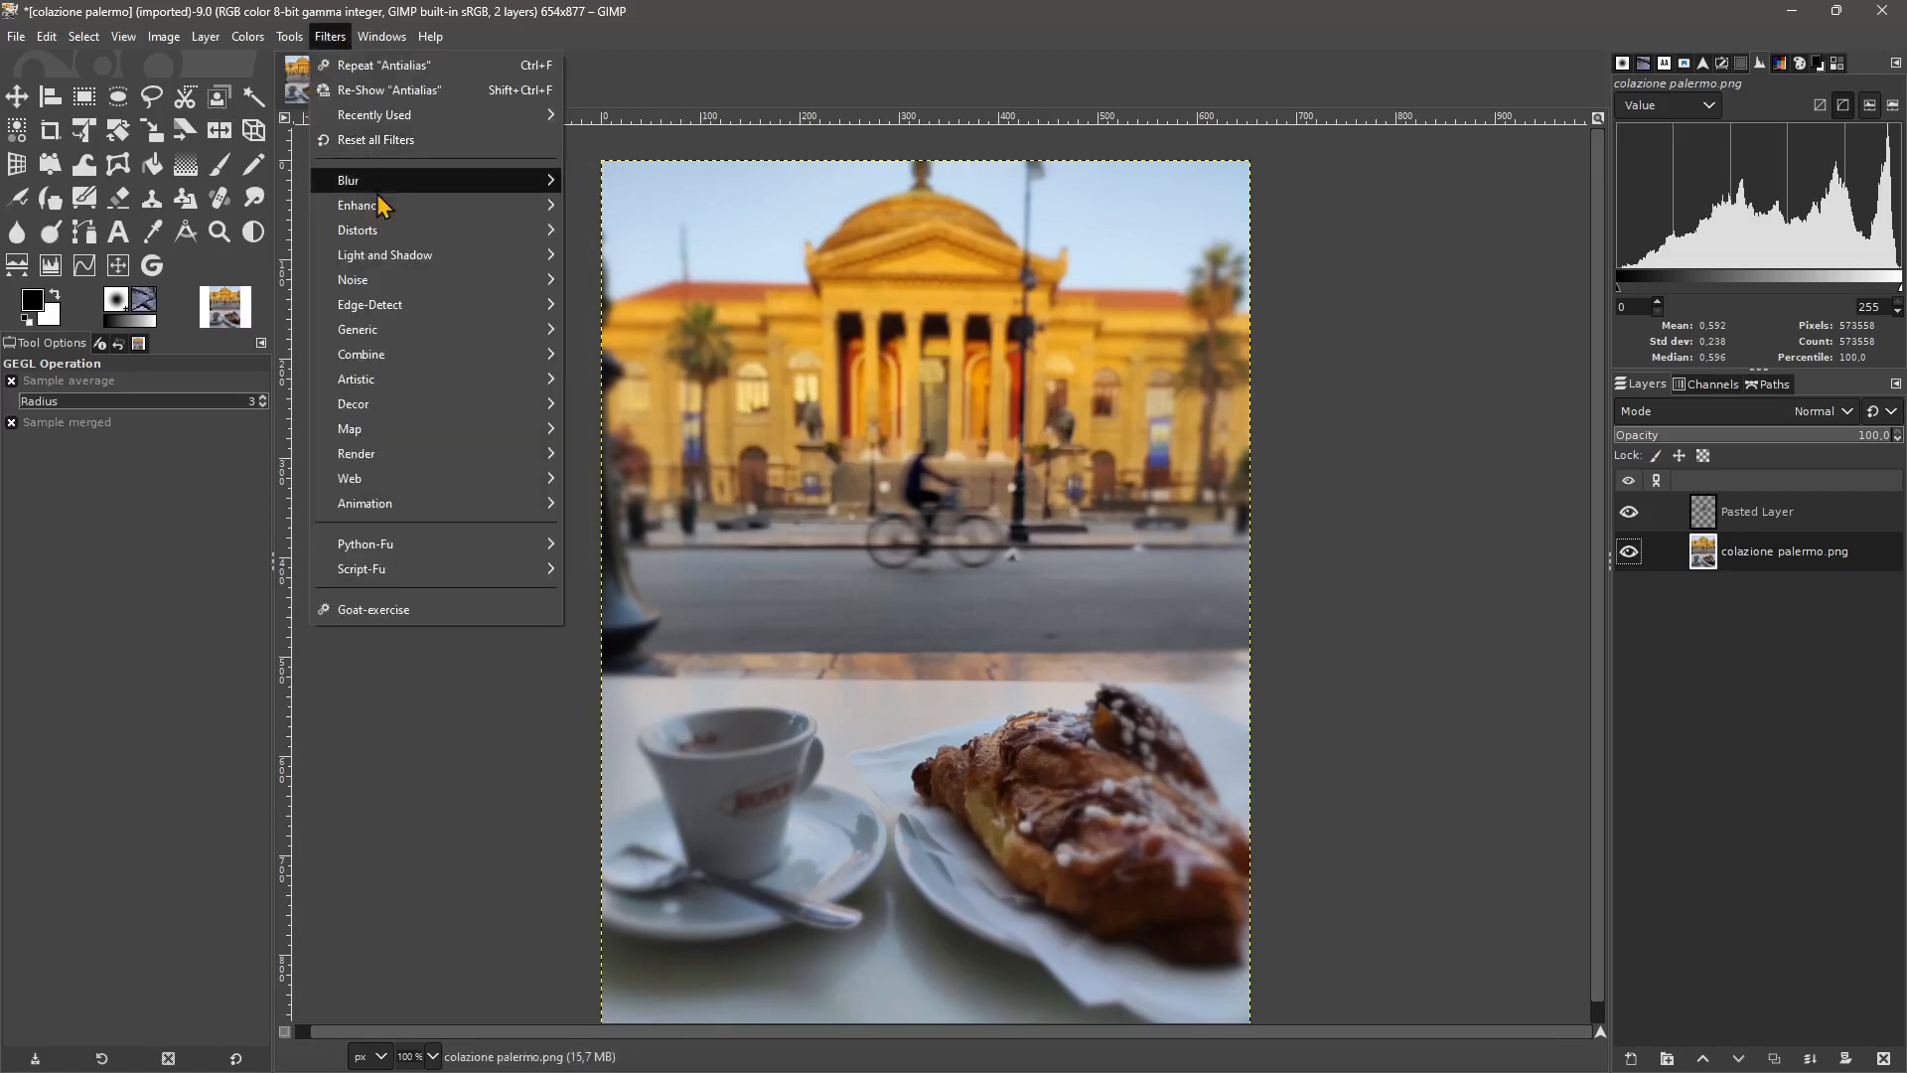
{"action": "mouse_move", "coordinate": [375, 206]}
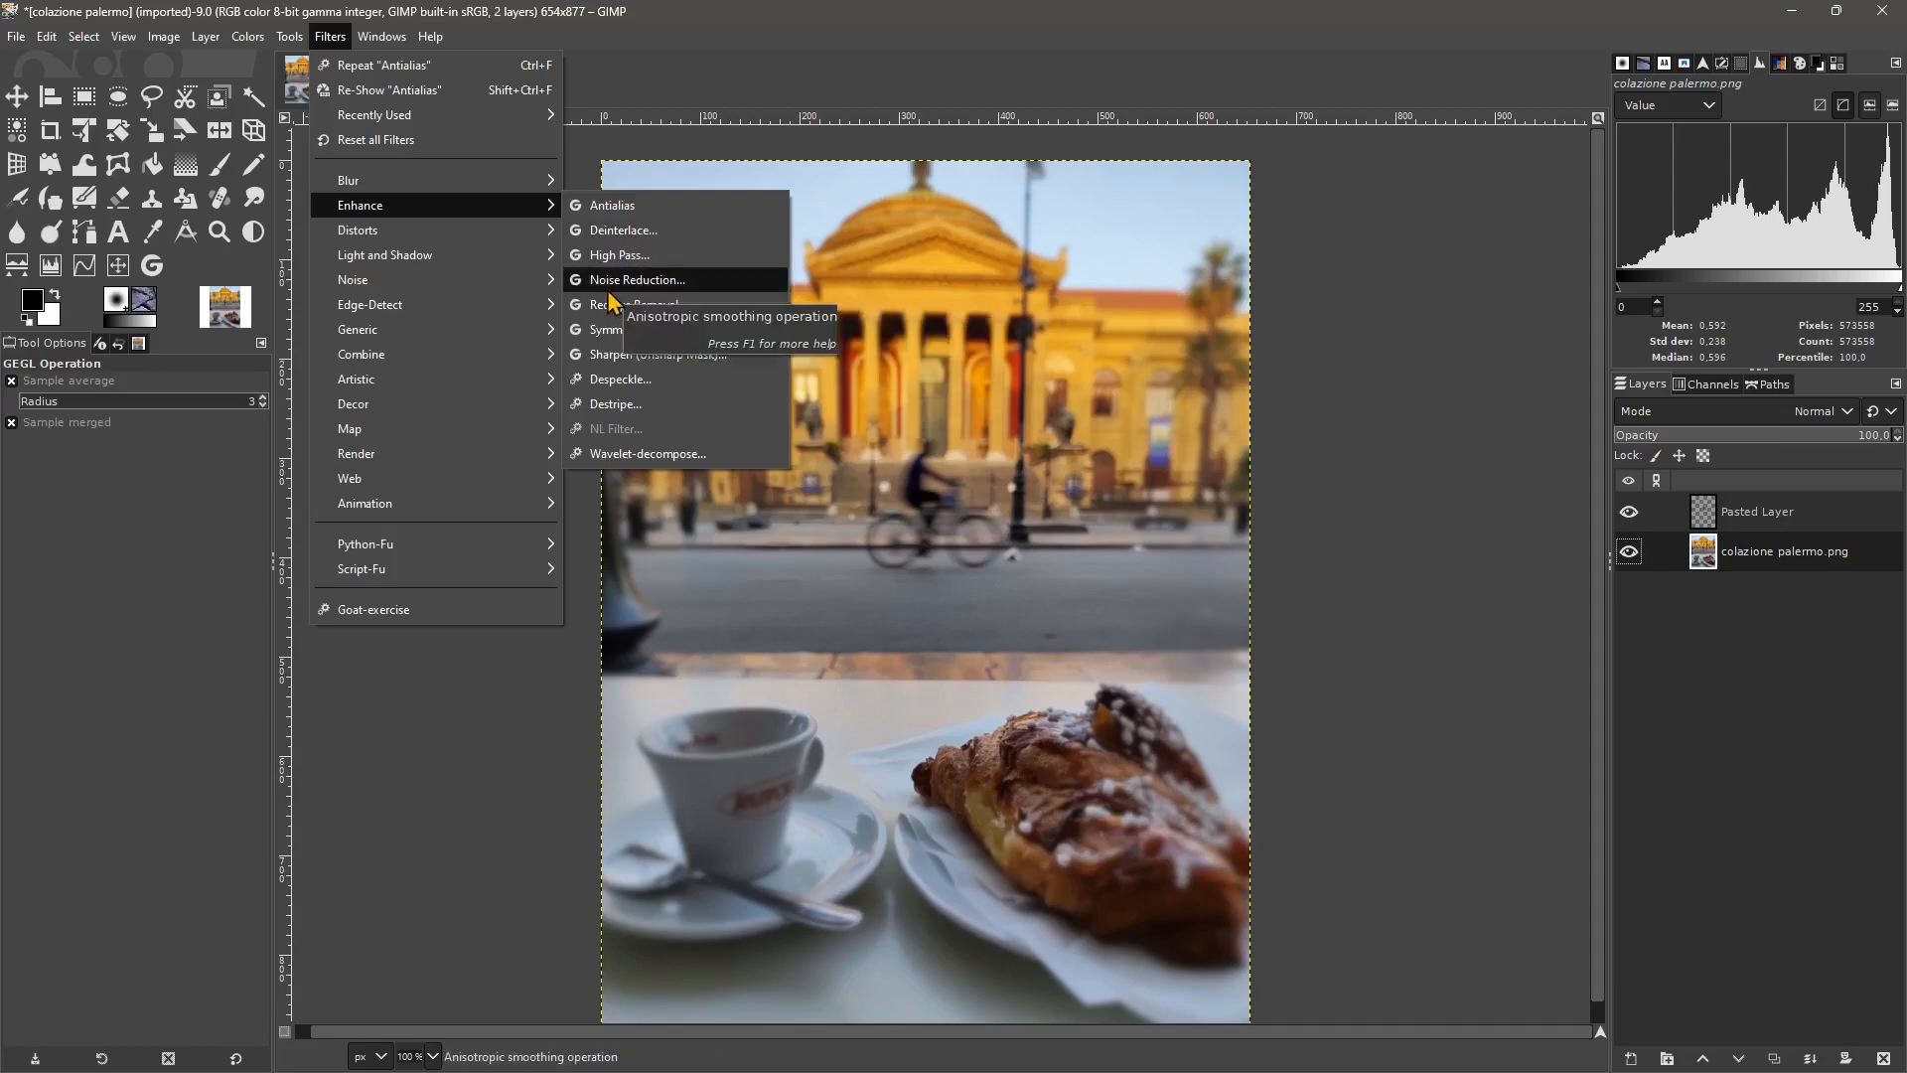
{"action": "mouse_move", "coordinate": [340, 295]}
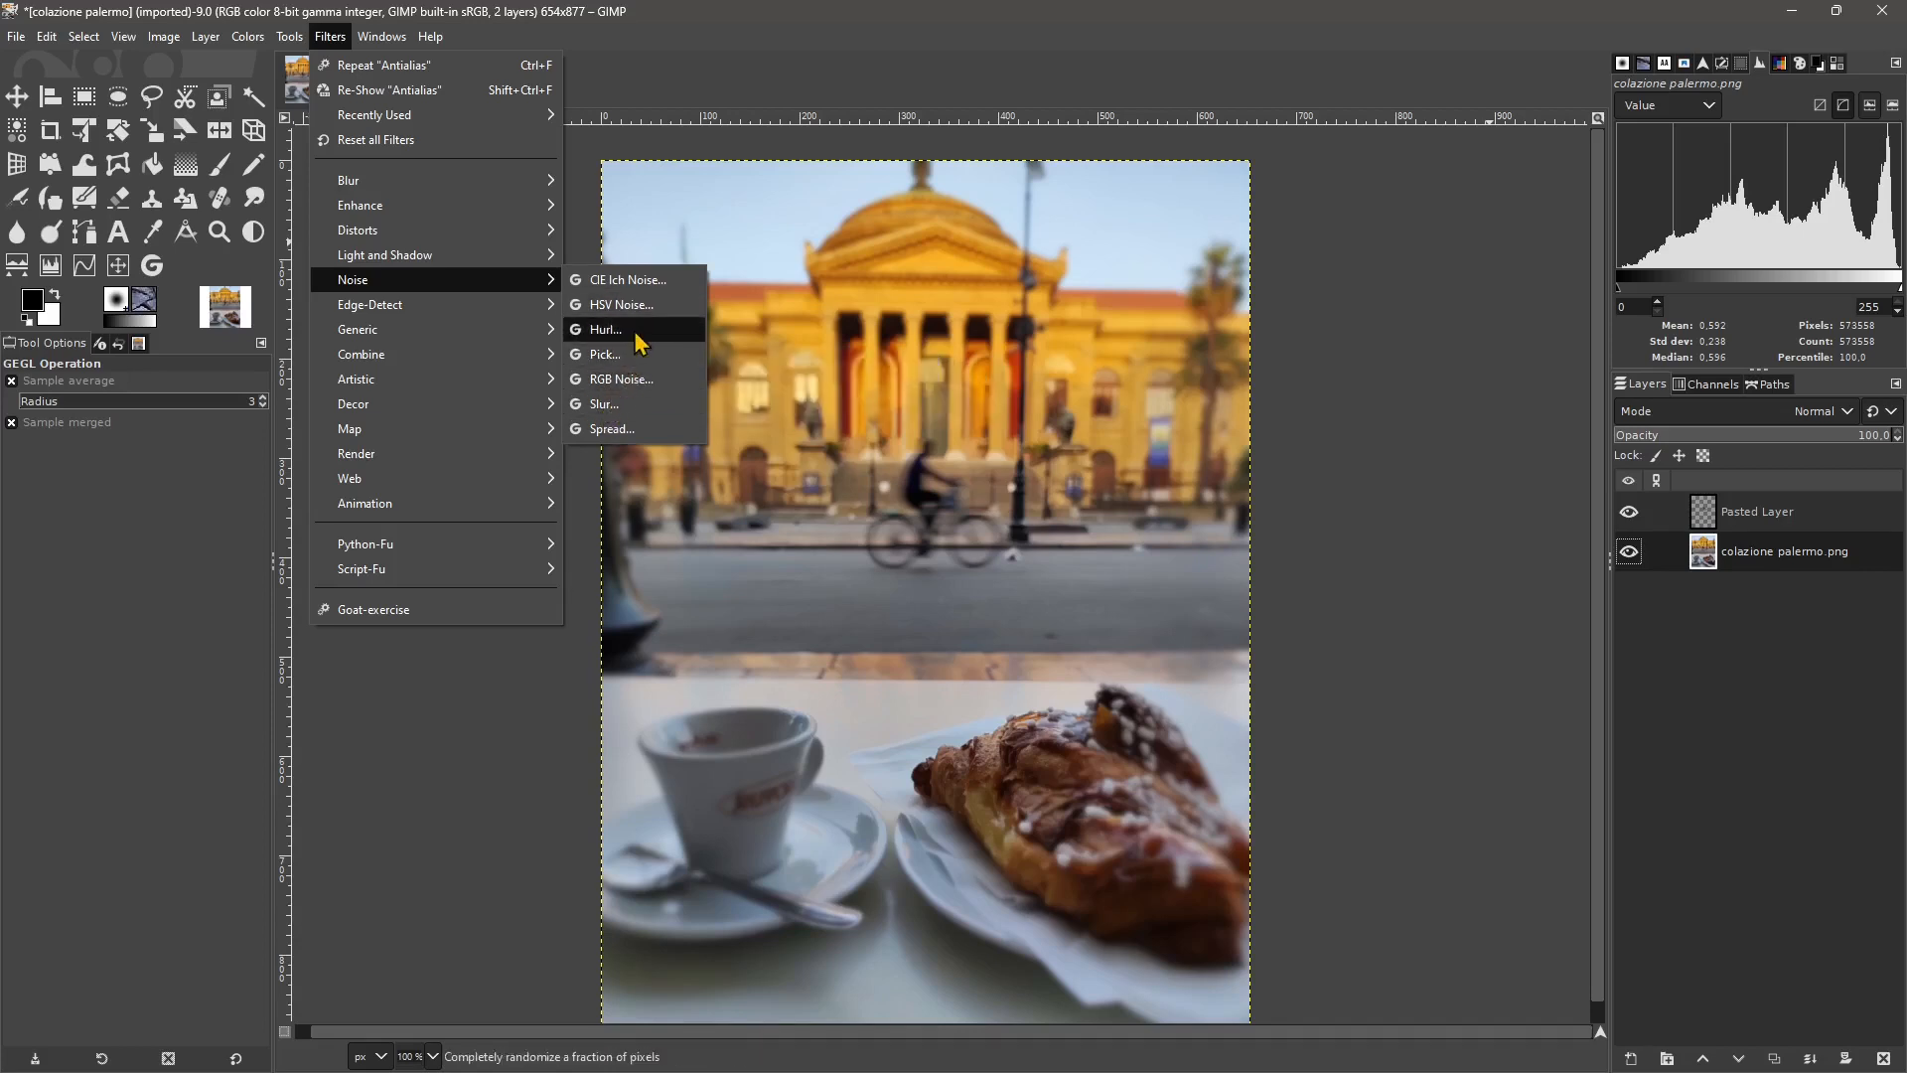
{"action": "left_click", "coordinate": [640, 306]}
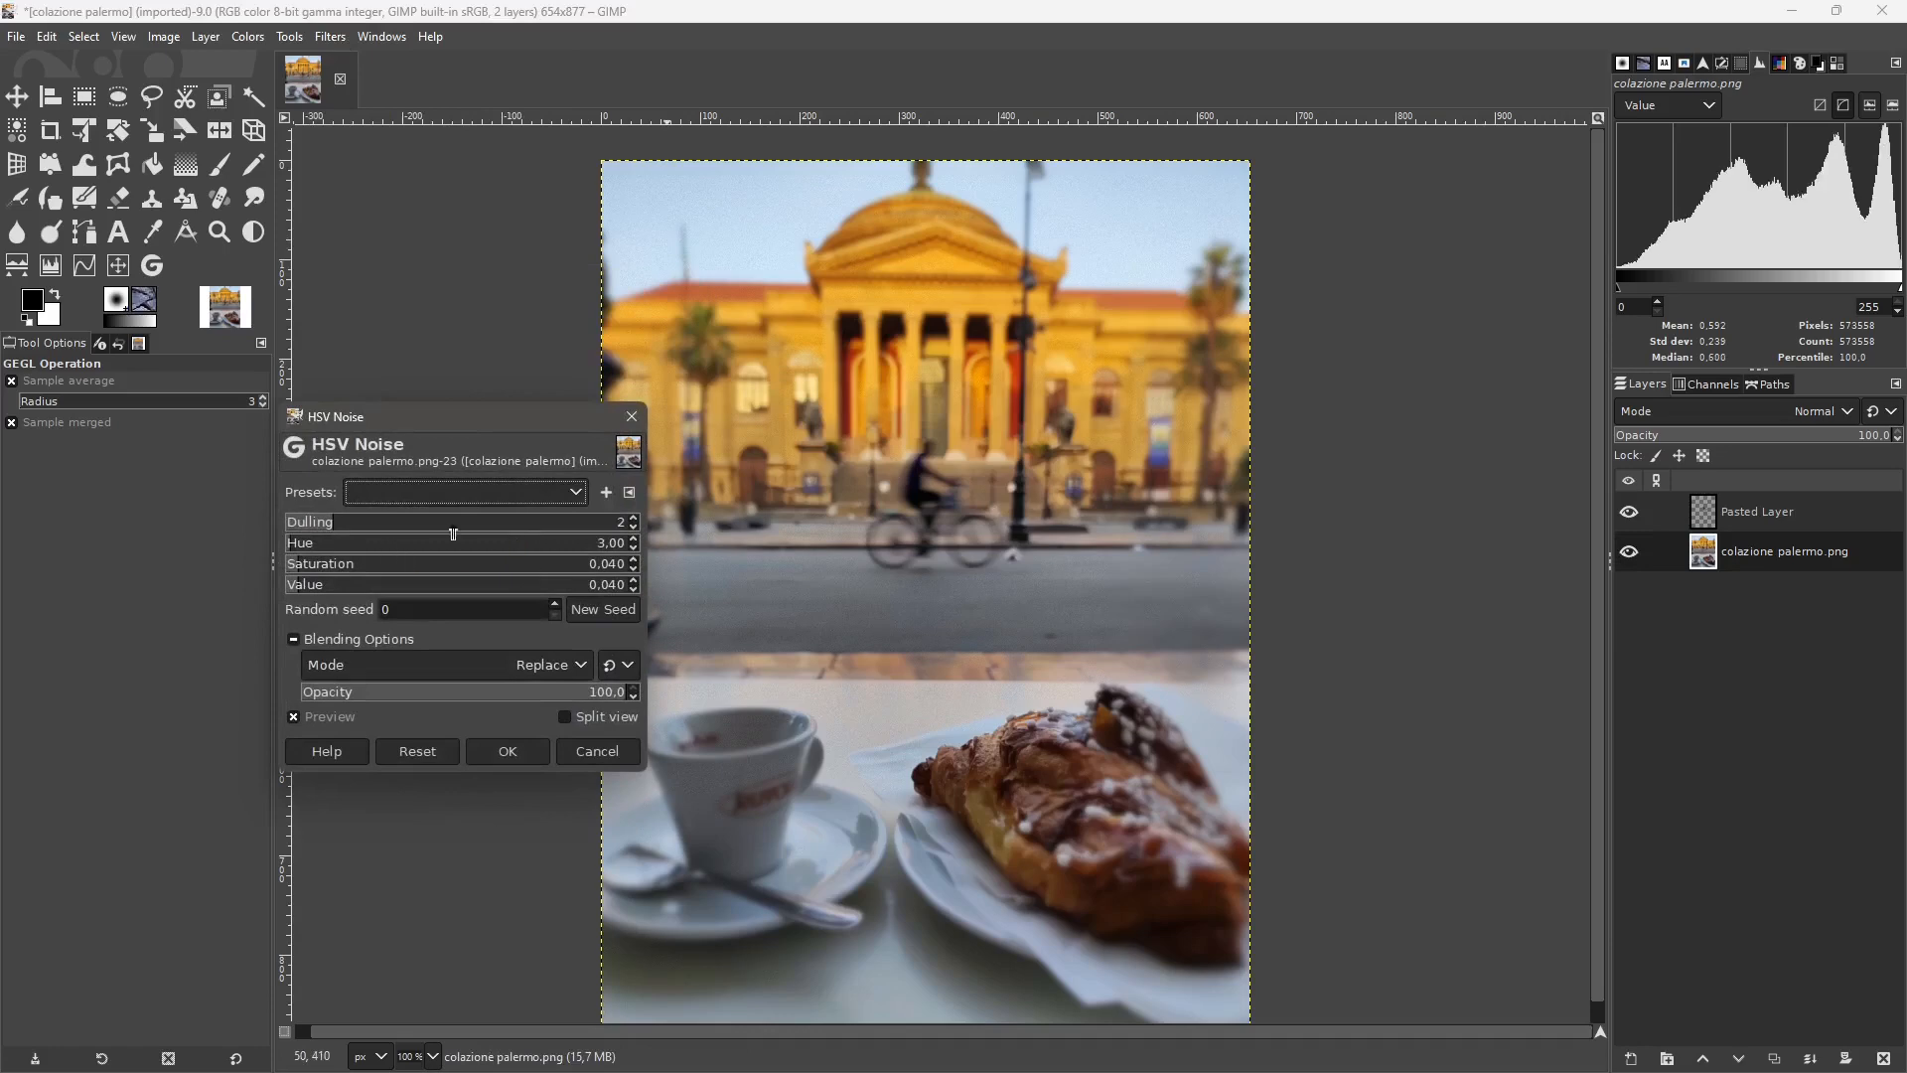
{"action": "scroll", "coordinate": [946, 323], "scroll_direction": "up", "scroll_amount": 3, "text": "ctrl"}
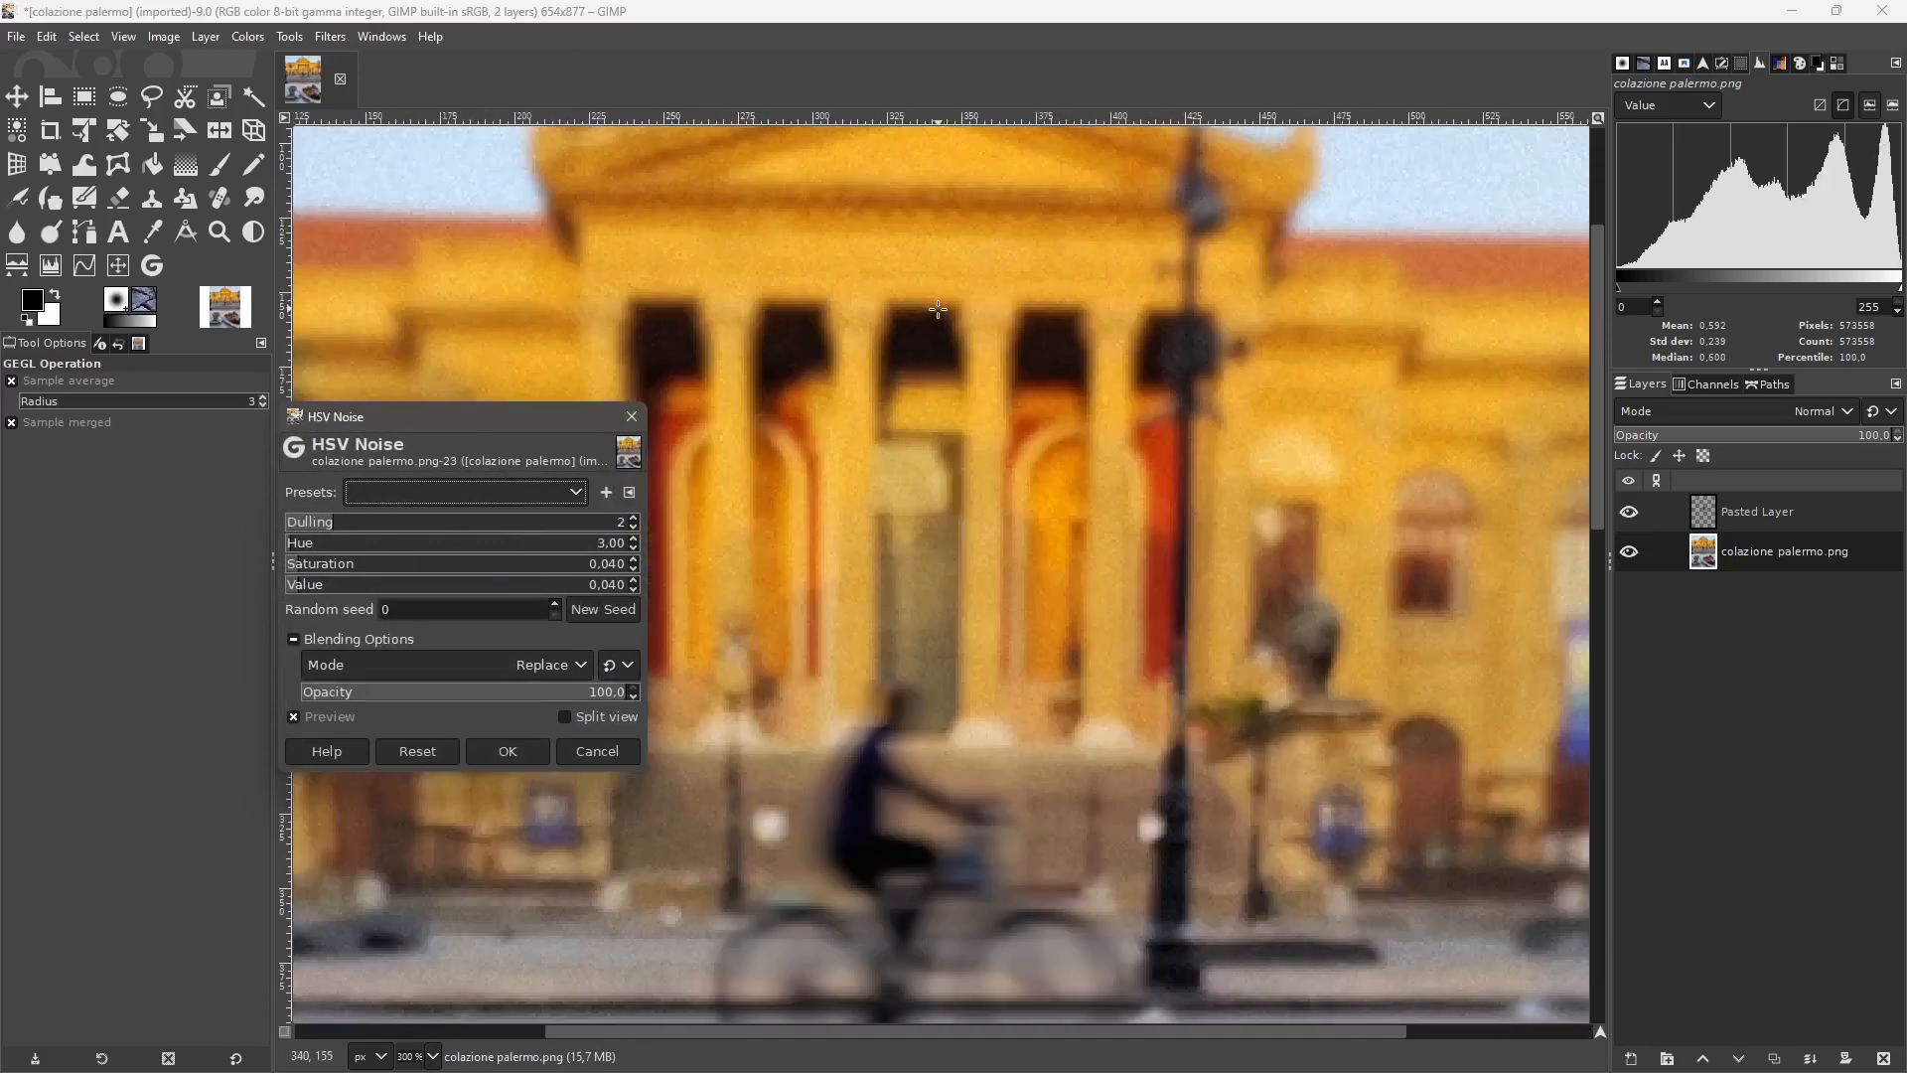
{"action": "left_click", "coordinate": [568, 716]}
{"action": "left_click_drag", "start_coordinate": [949, 587], "coordinate": [1098, 643]}
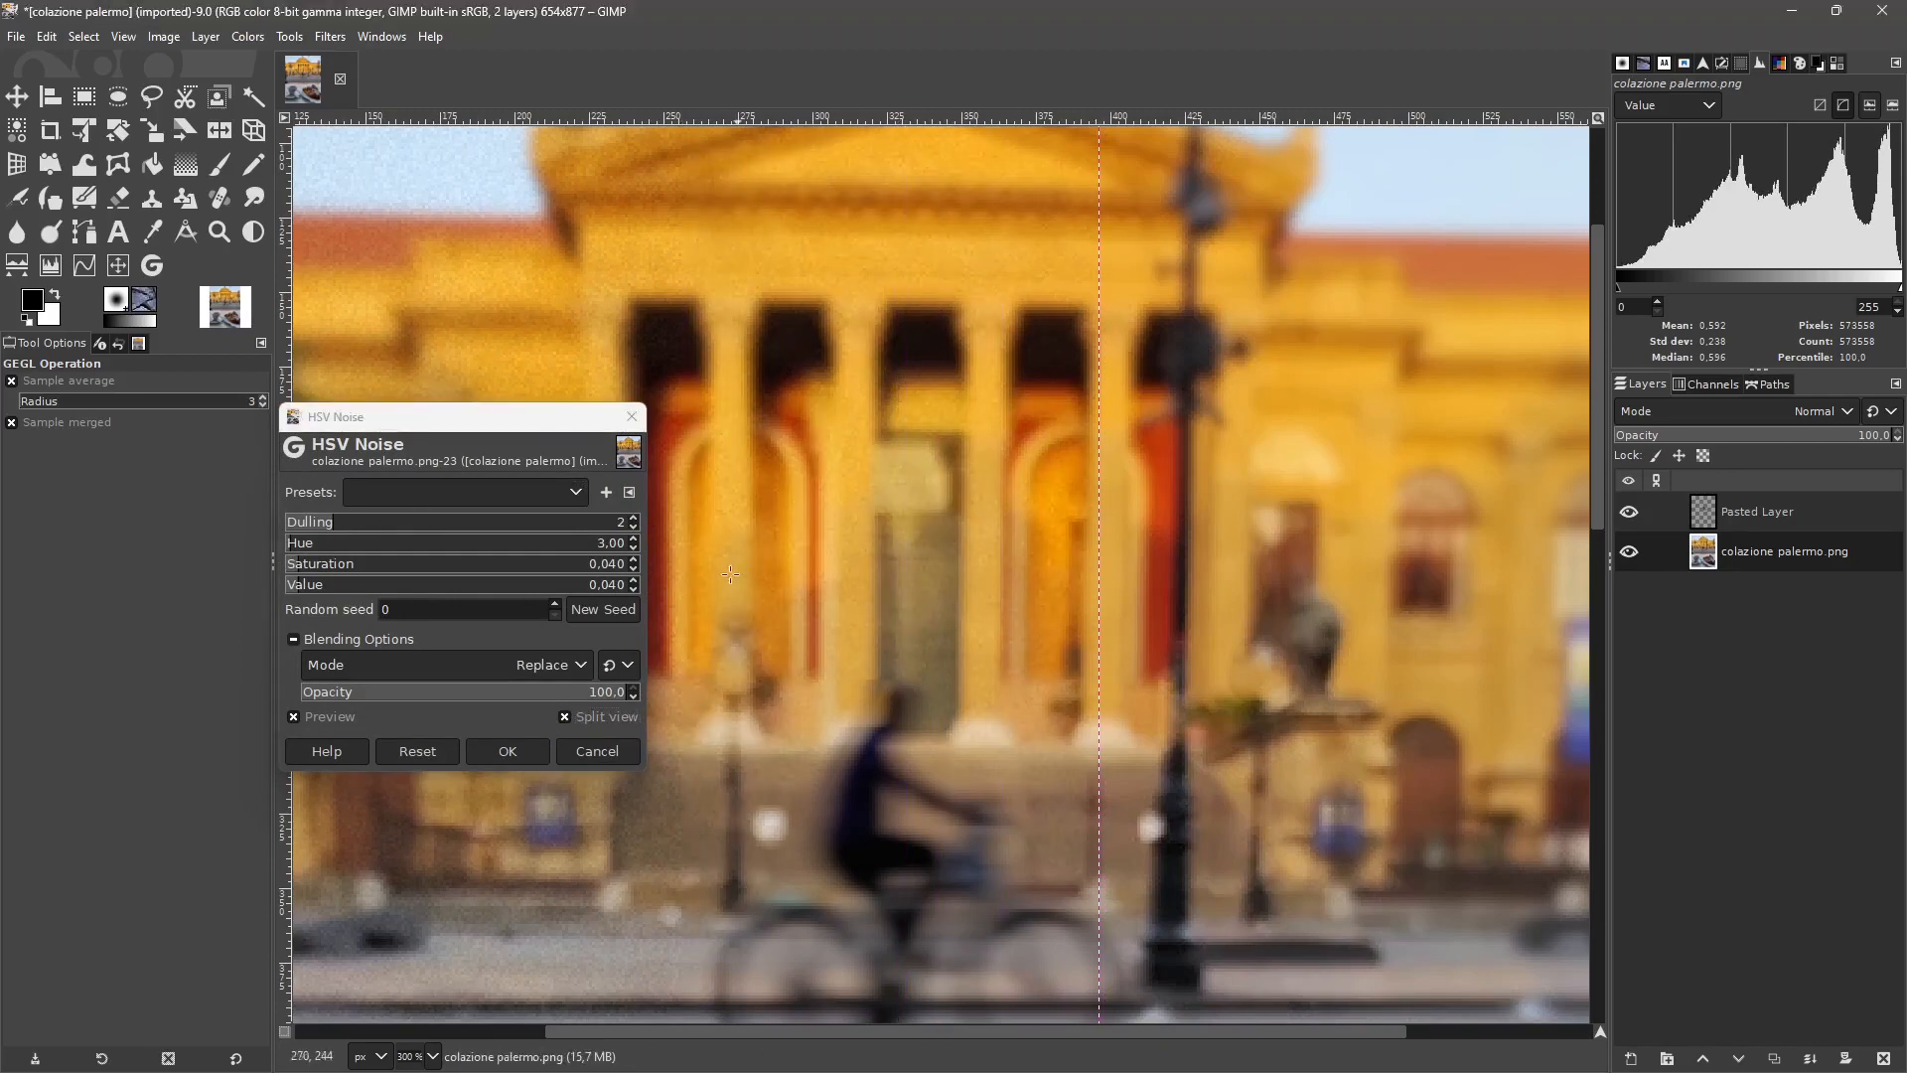
{"action": "scroll", "coordinate": [918, 563], "scroll_direction": "down", "scroll_amount": 2}
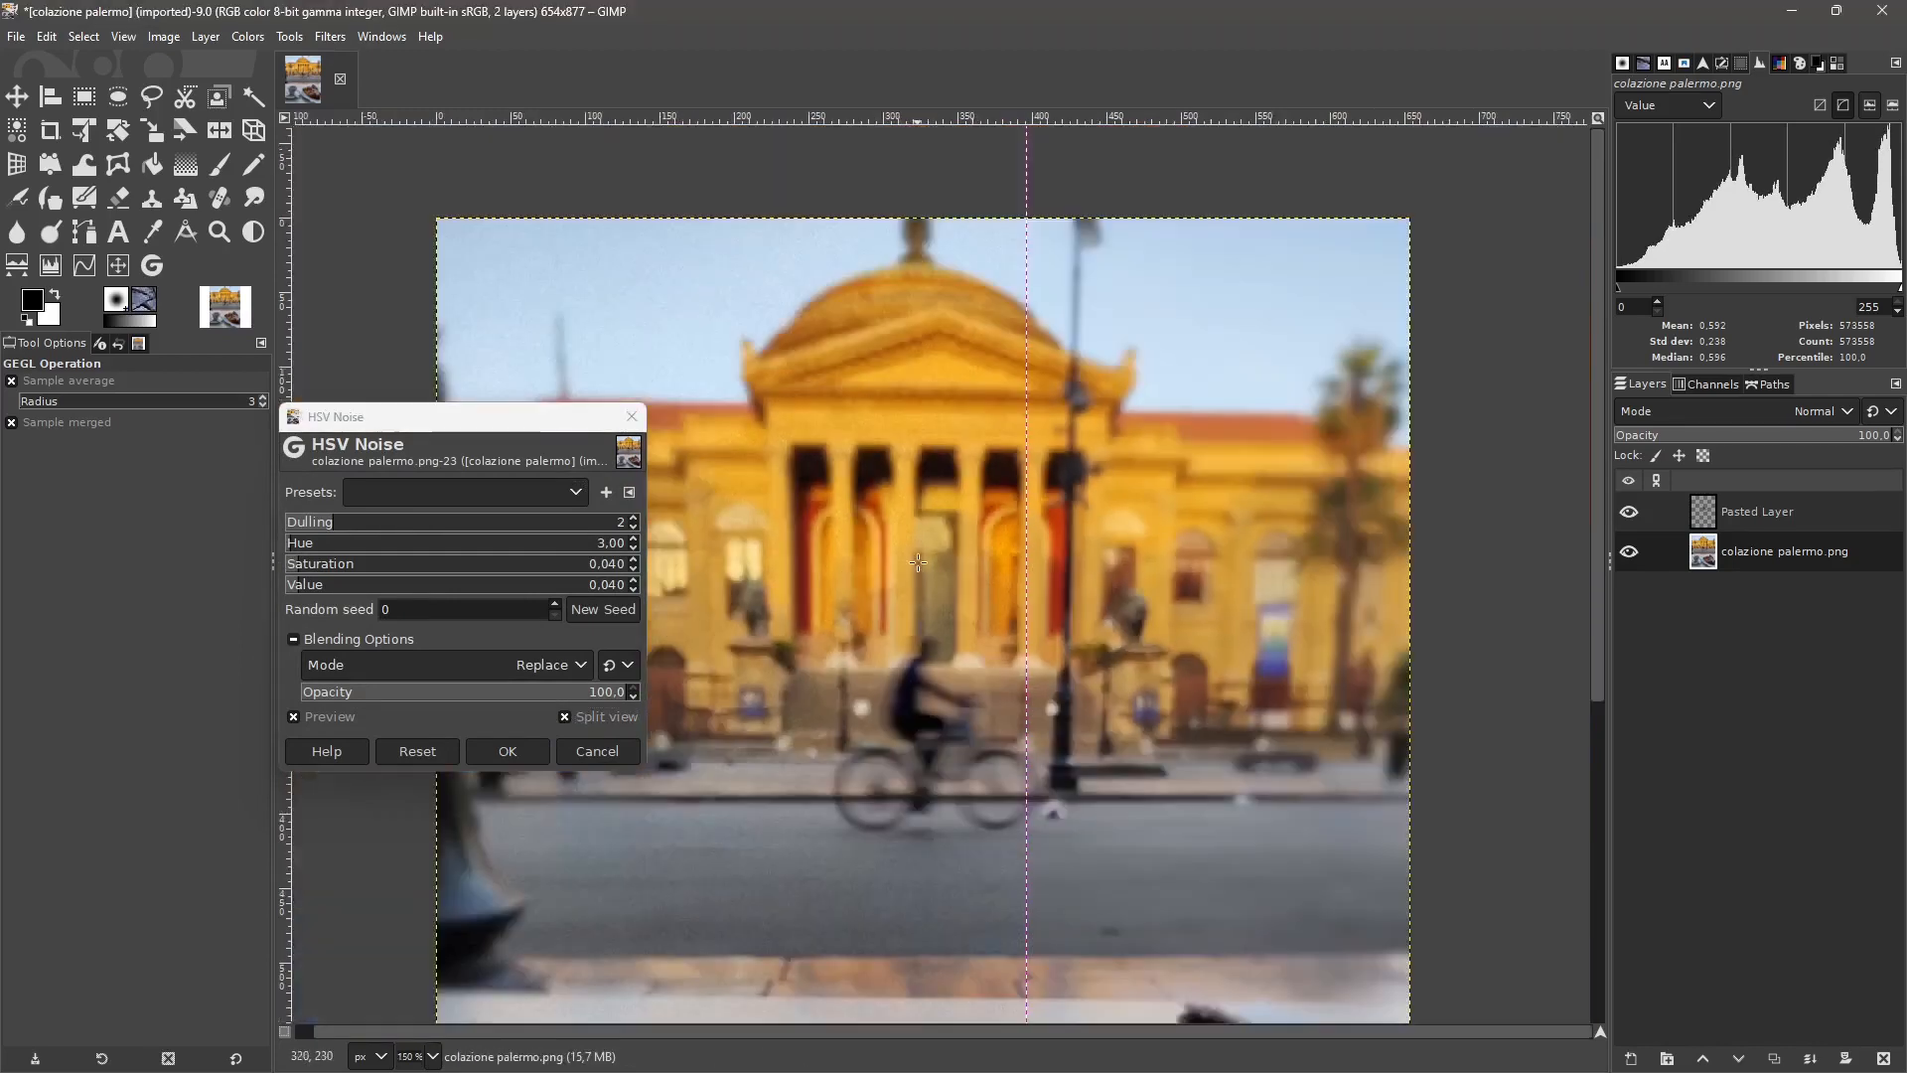
{"action": "scroll", "coordinate": [943, 514], "scroll_direction": "down", "scroll_amount": 1}
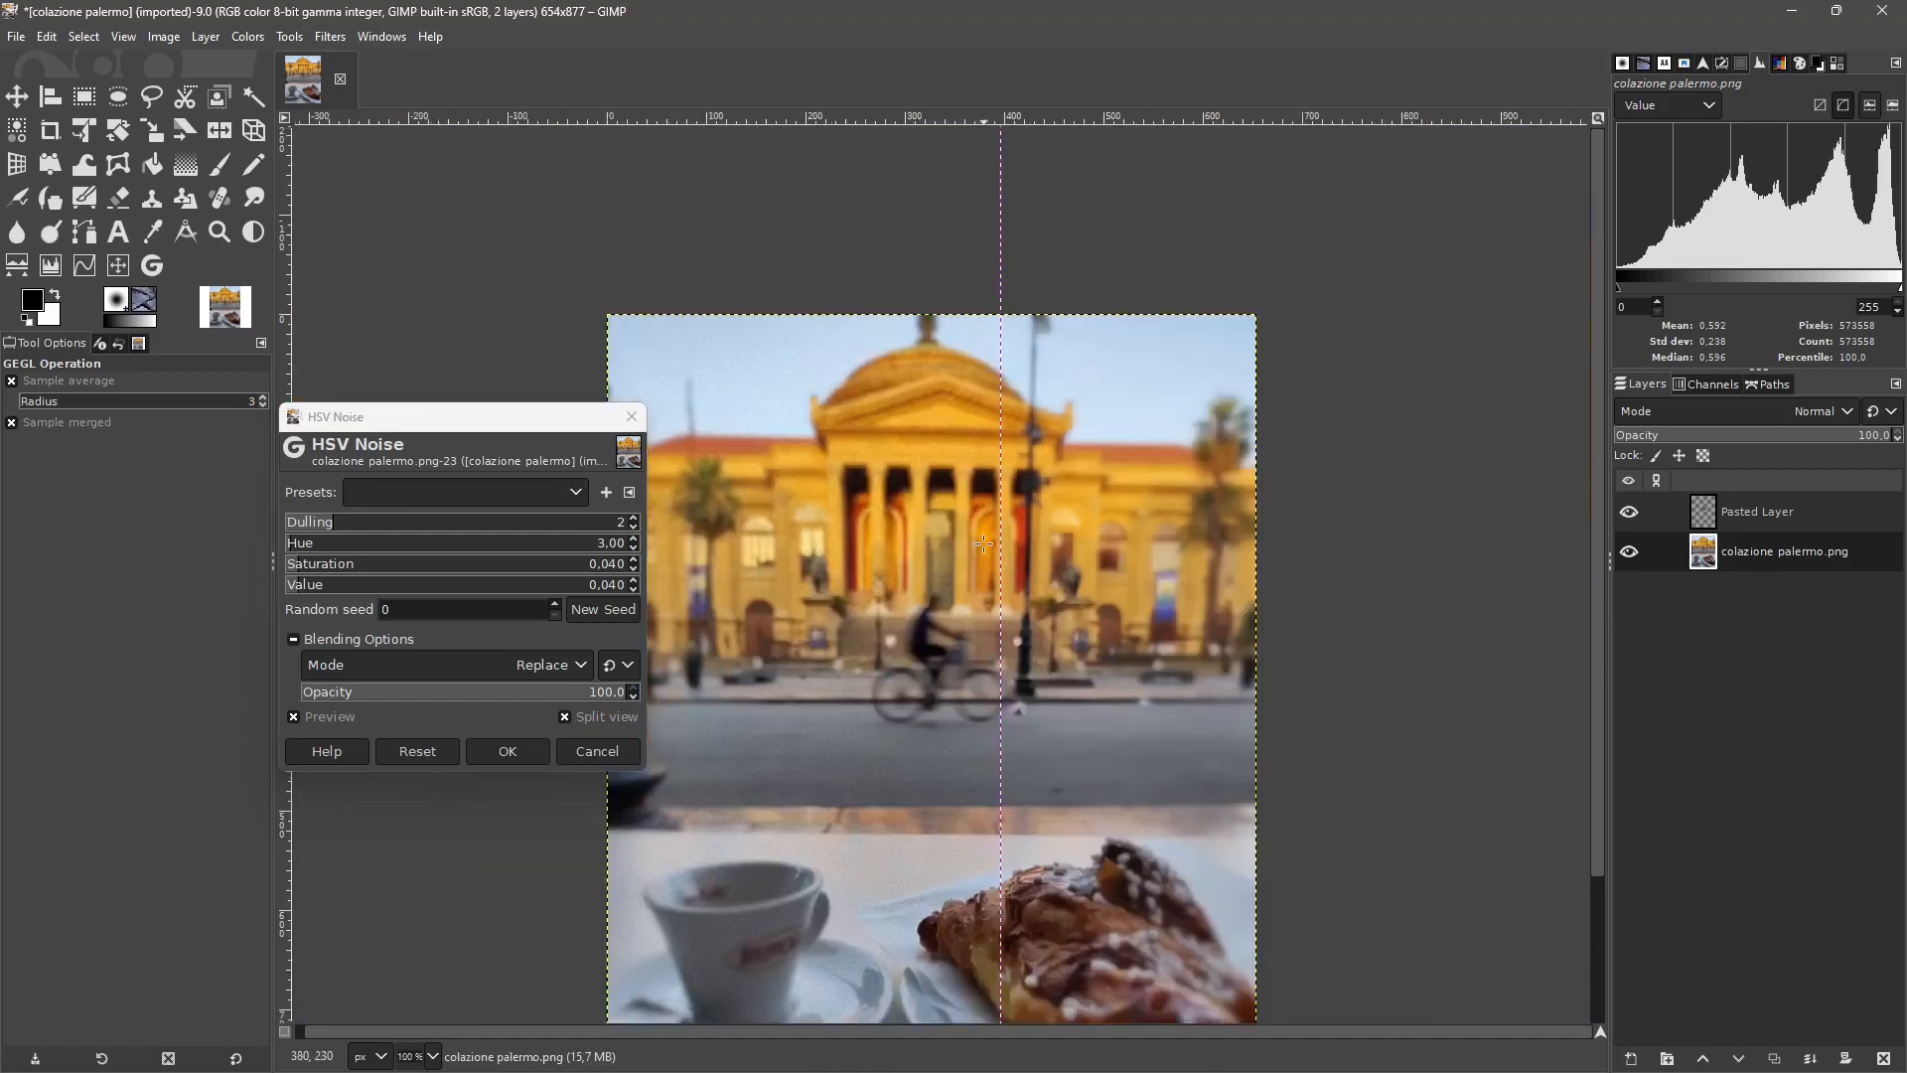
{"action": "scroll", "coordinate": [924, 360], "scroll_direction": "up", "scroll_amount": 1}
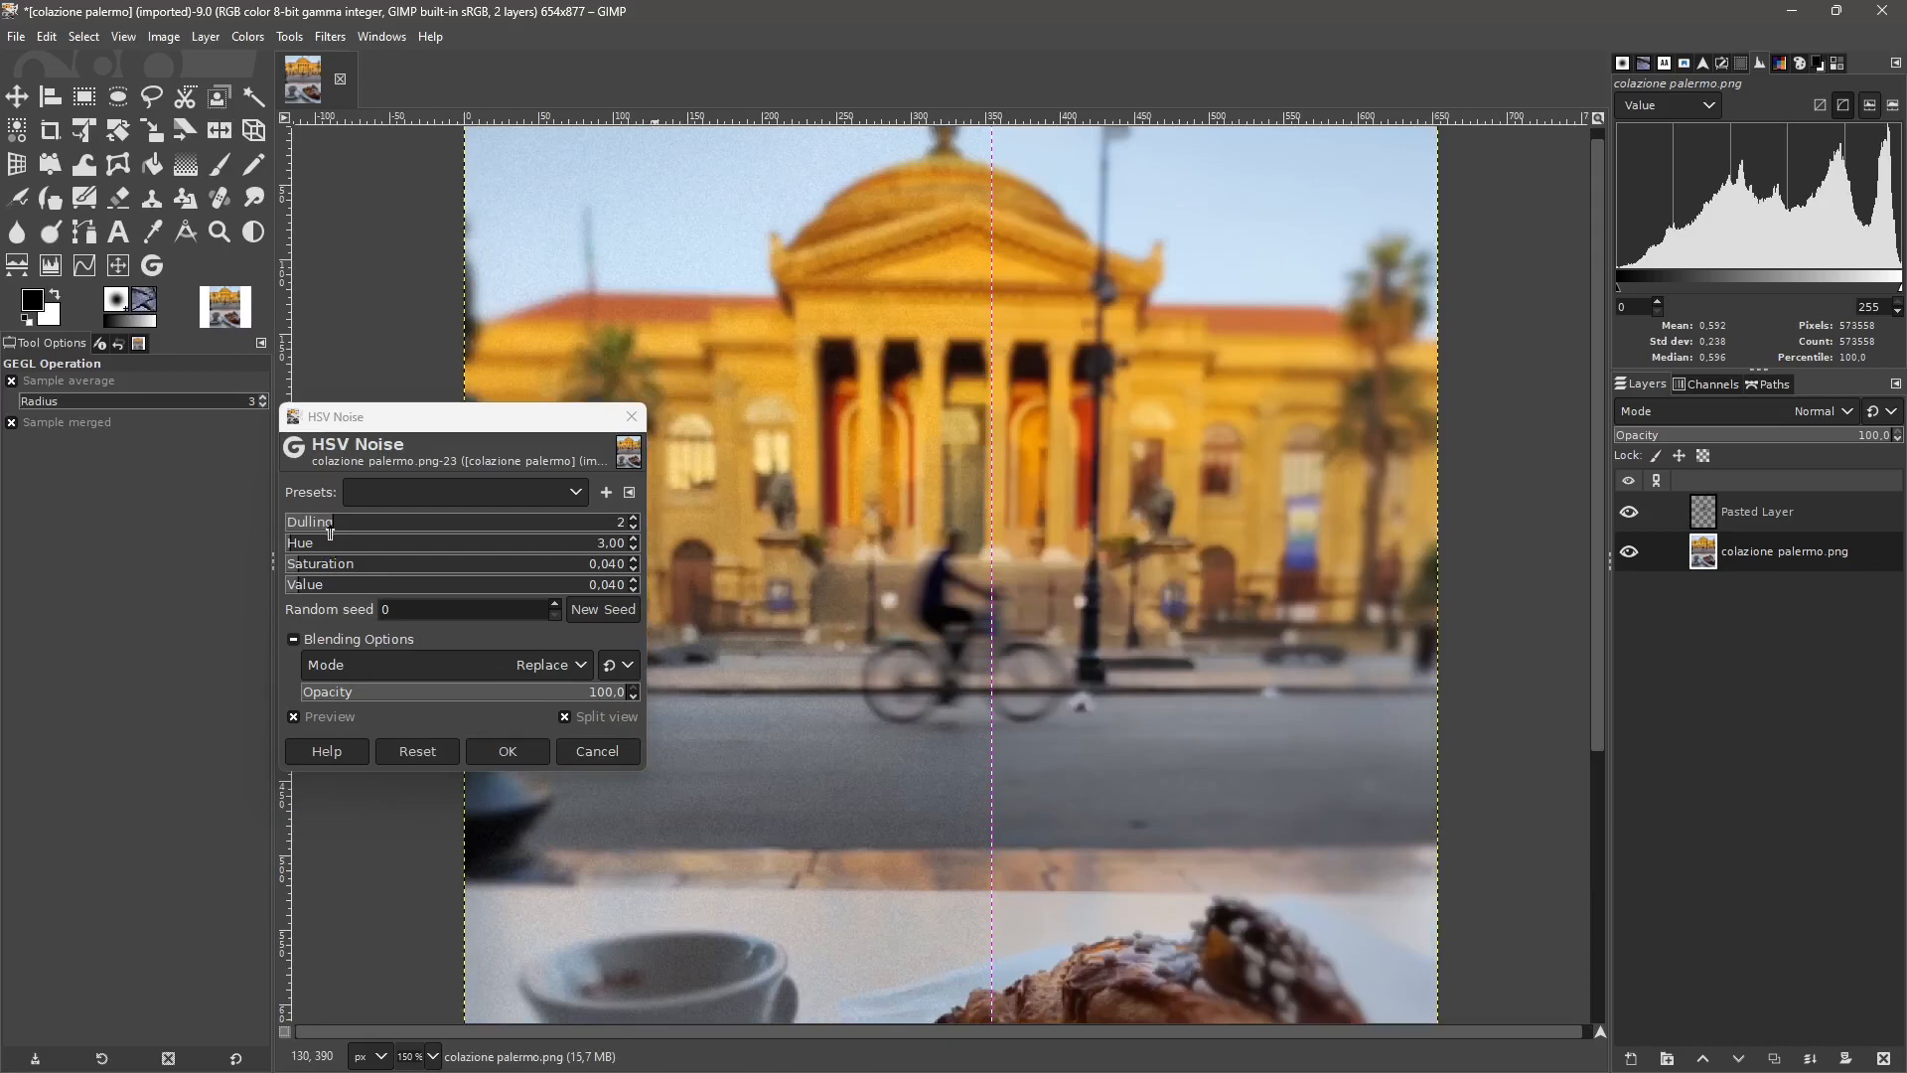
Strengthen the HSV noise and apply it to the whole colazione palermo.png layer.
{"action": "left_click_drag", "start_coordinate": [331, 533], "coordinate": [389, 560]}
{"action": "left_click", "coordinate": [503, 755]}
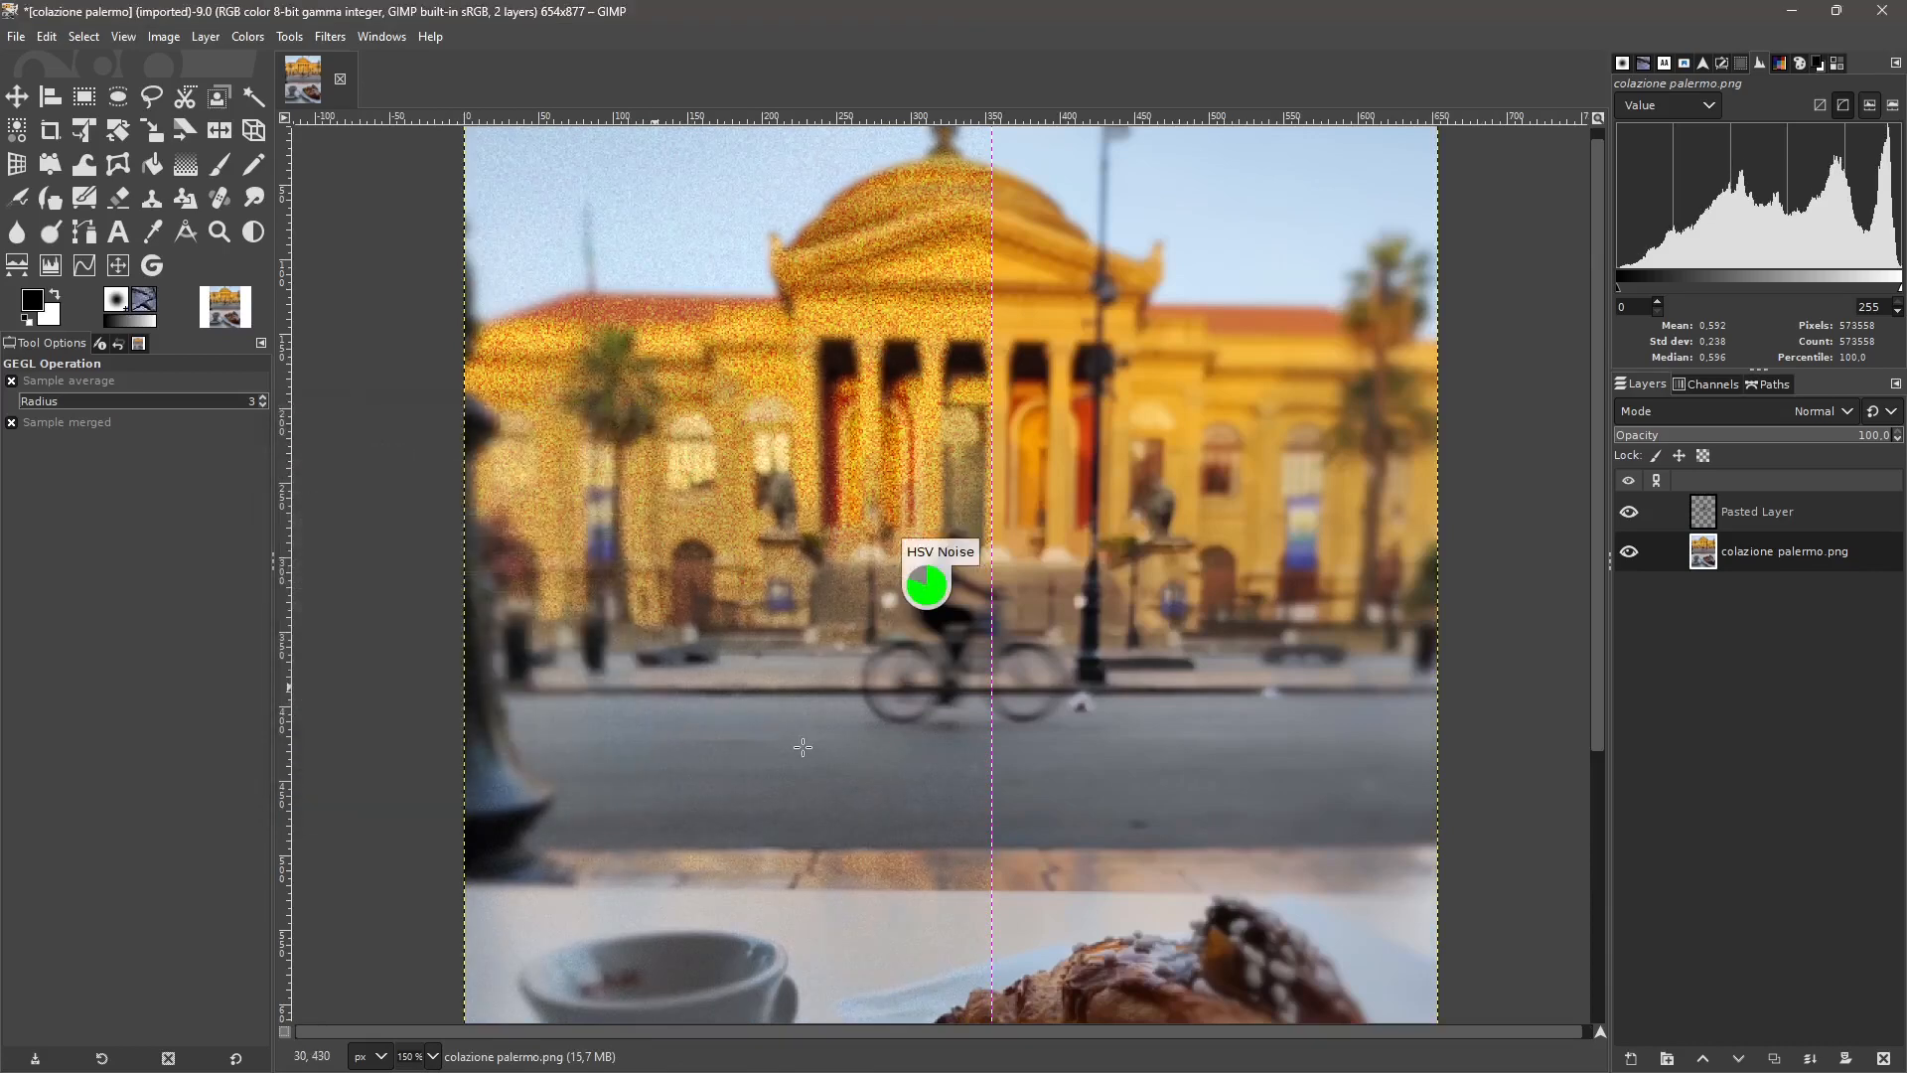
{"action": "scroll", "coordinate": [803, 744], "scroll_direction": "down", "scroll_amount": 2}
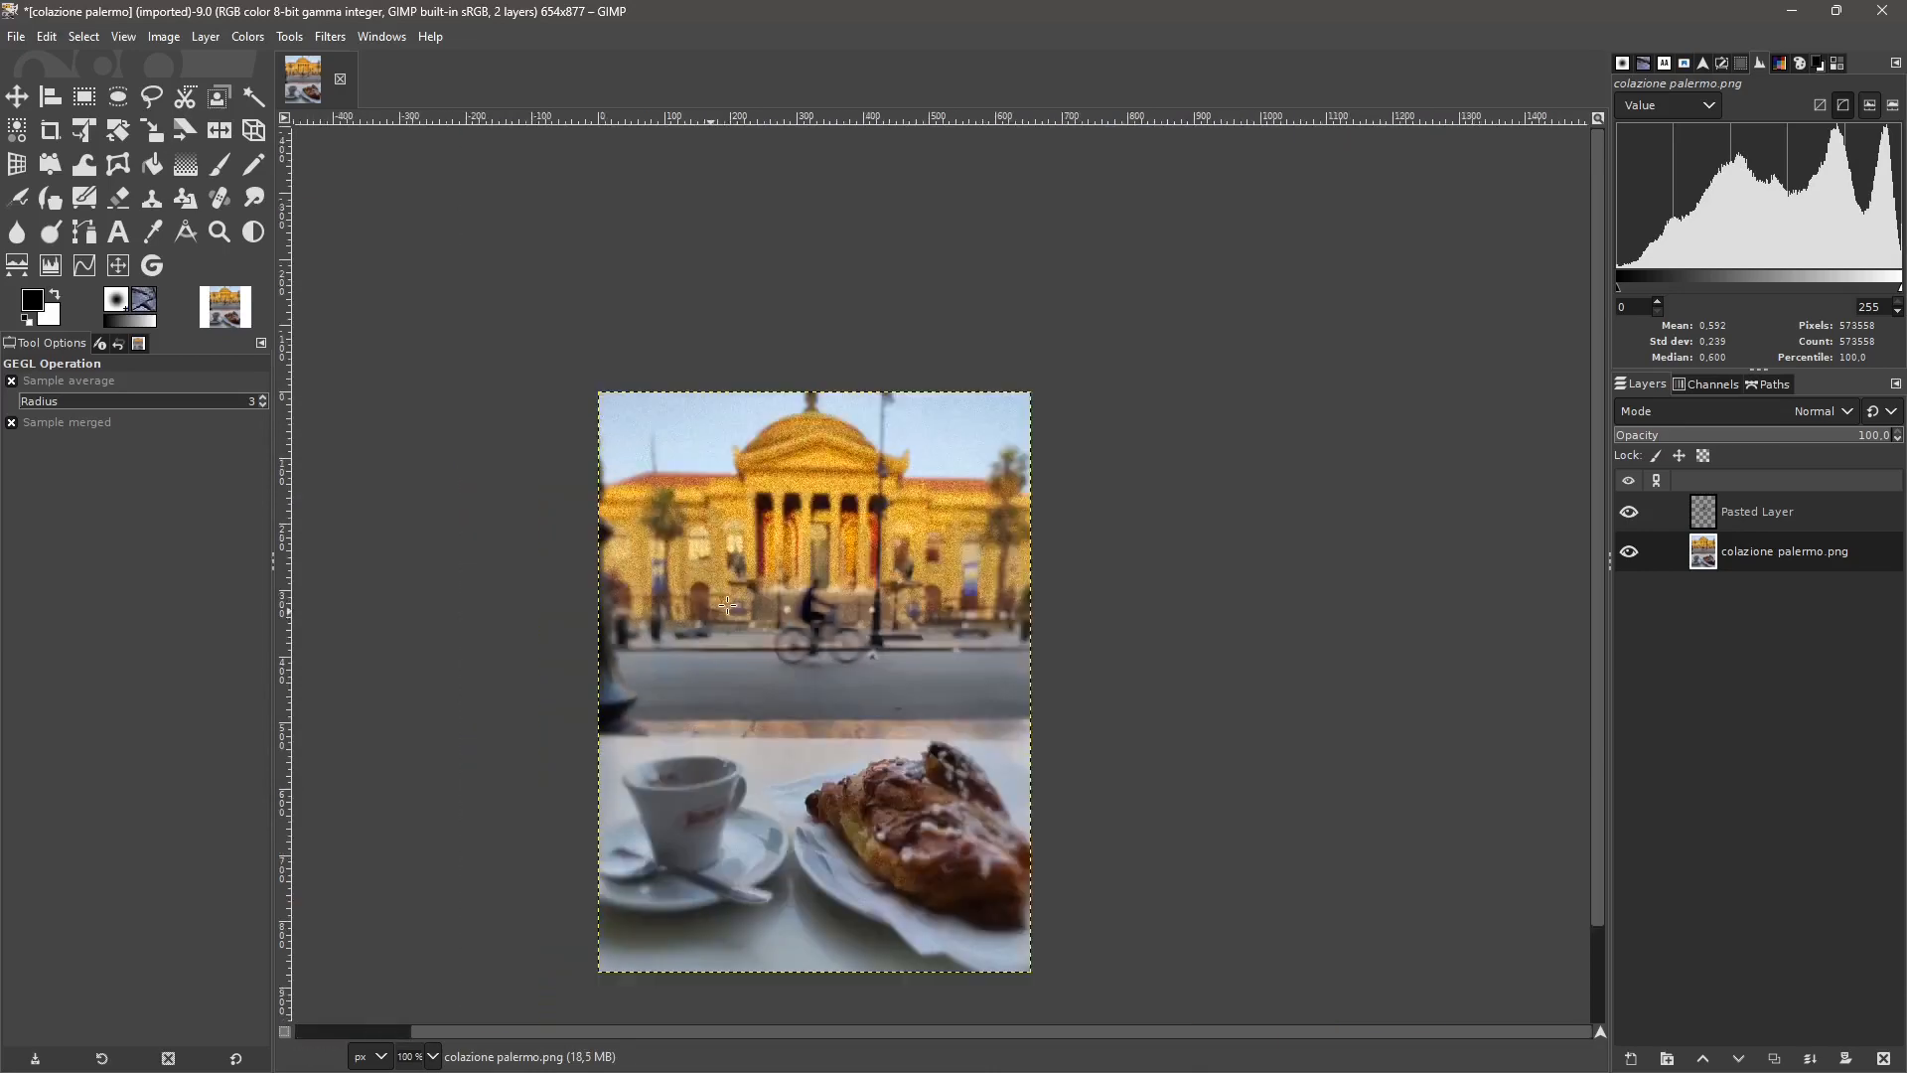
{"action": "scroll", "coordinate": [702, 802], "scroll_direction": "up", "scroll_amount": 1}
Apply Noise Reduction with strength 8 to the noisy colazione palermo.png layer.
{"action": "left_click", "coordinate": [292, 39]}
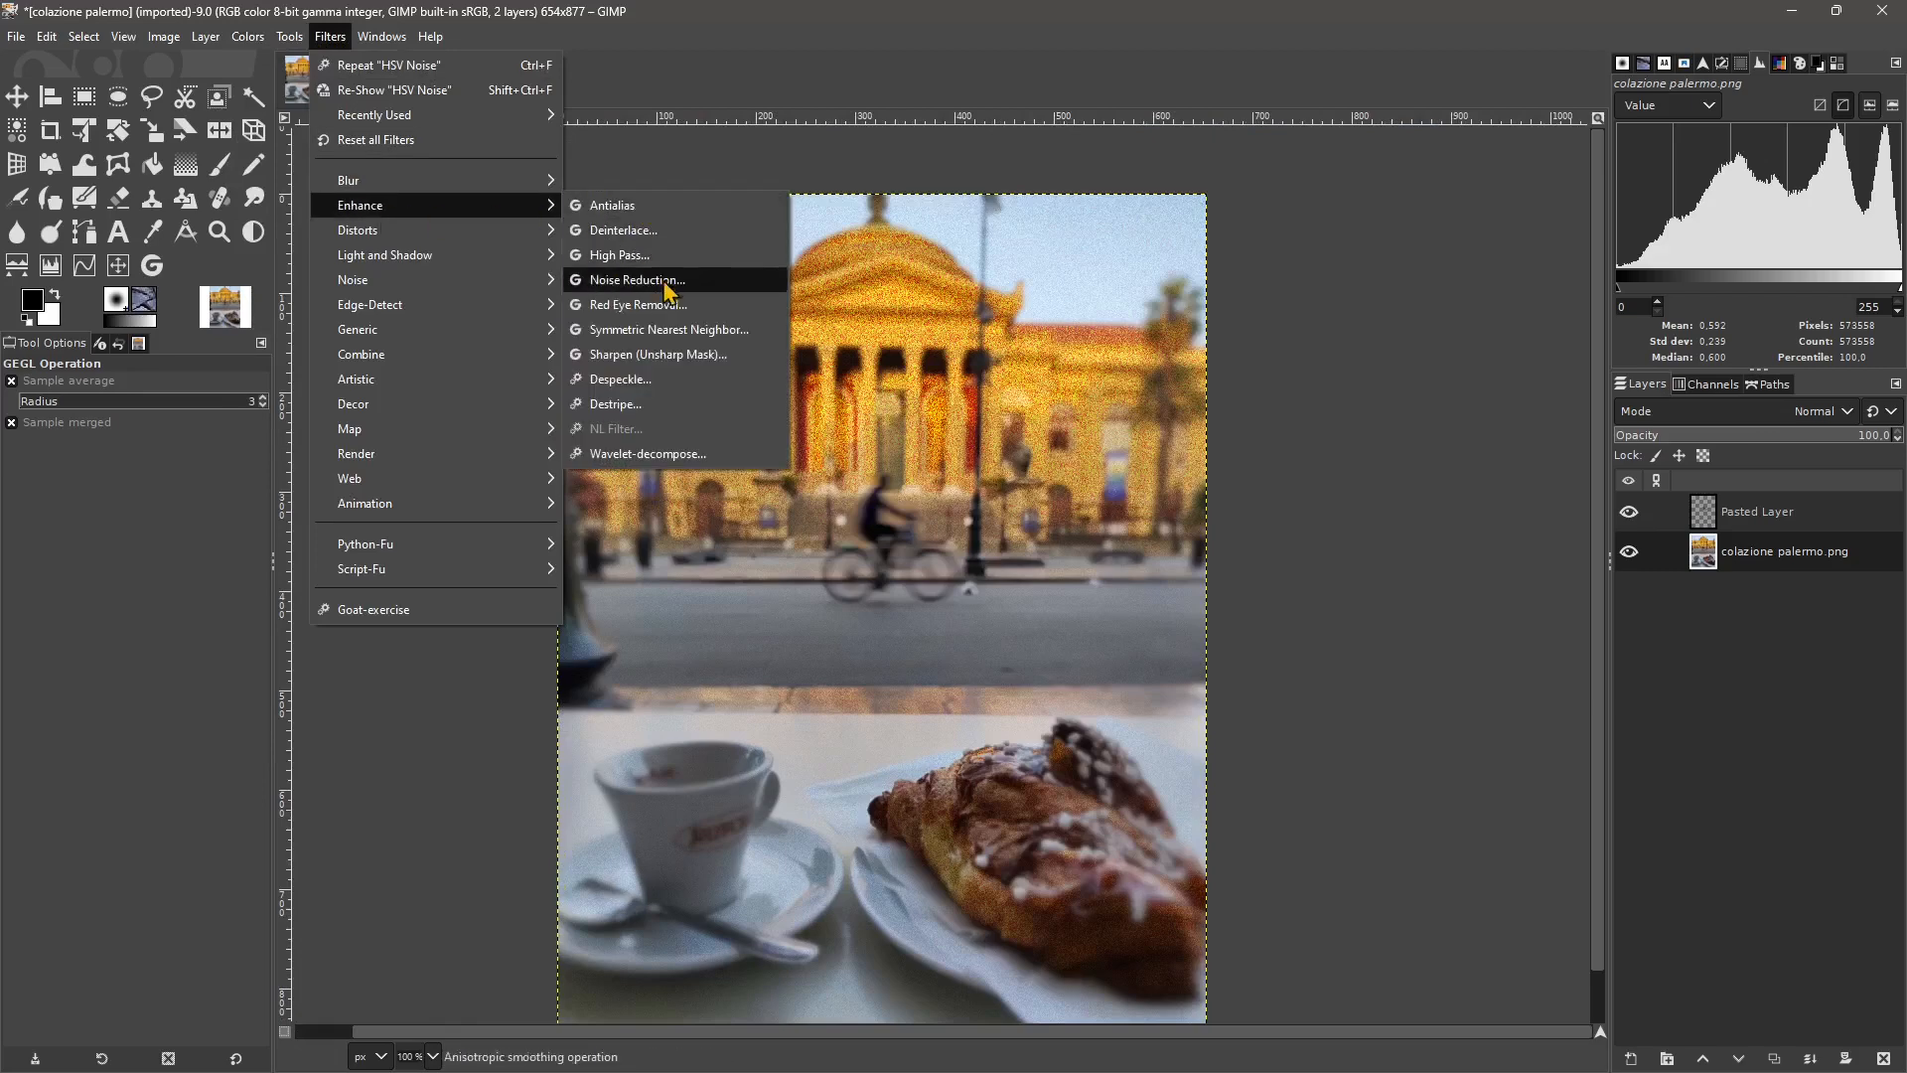
{"action": "left_click", "coordinate": [656, 291]}
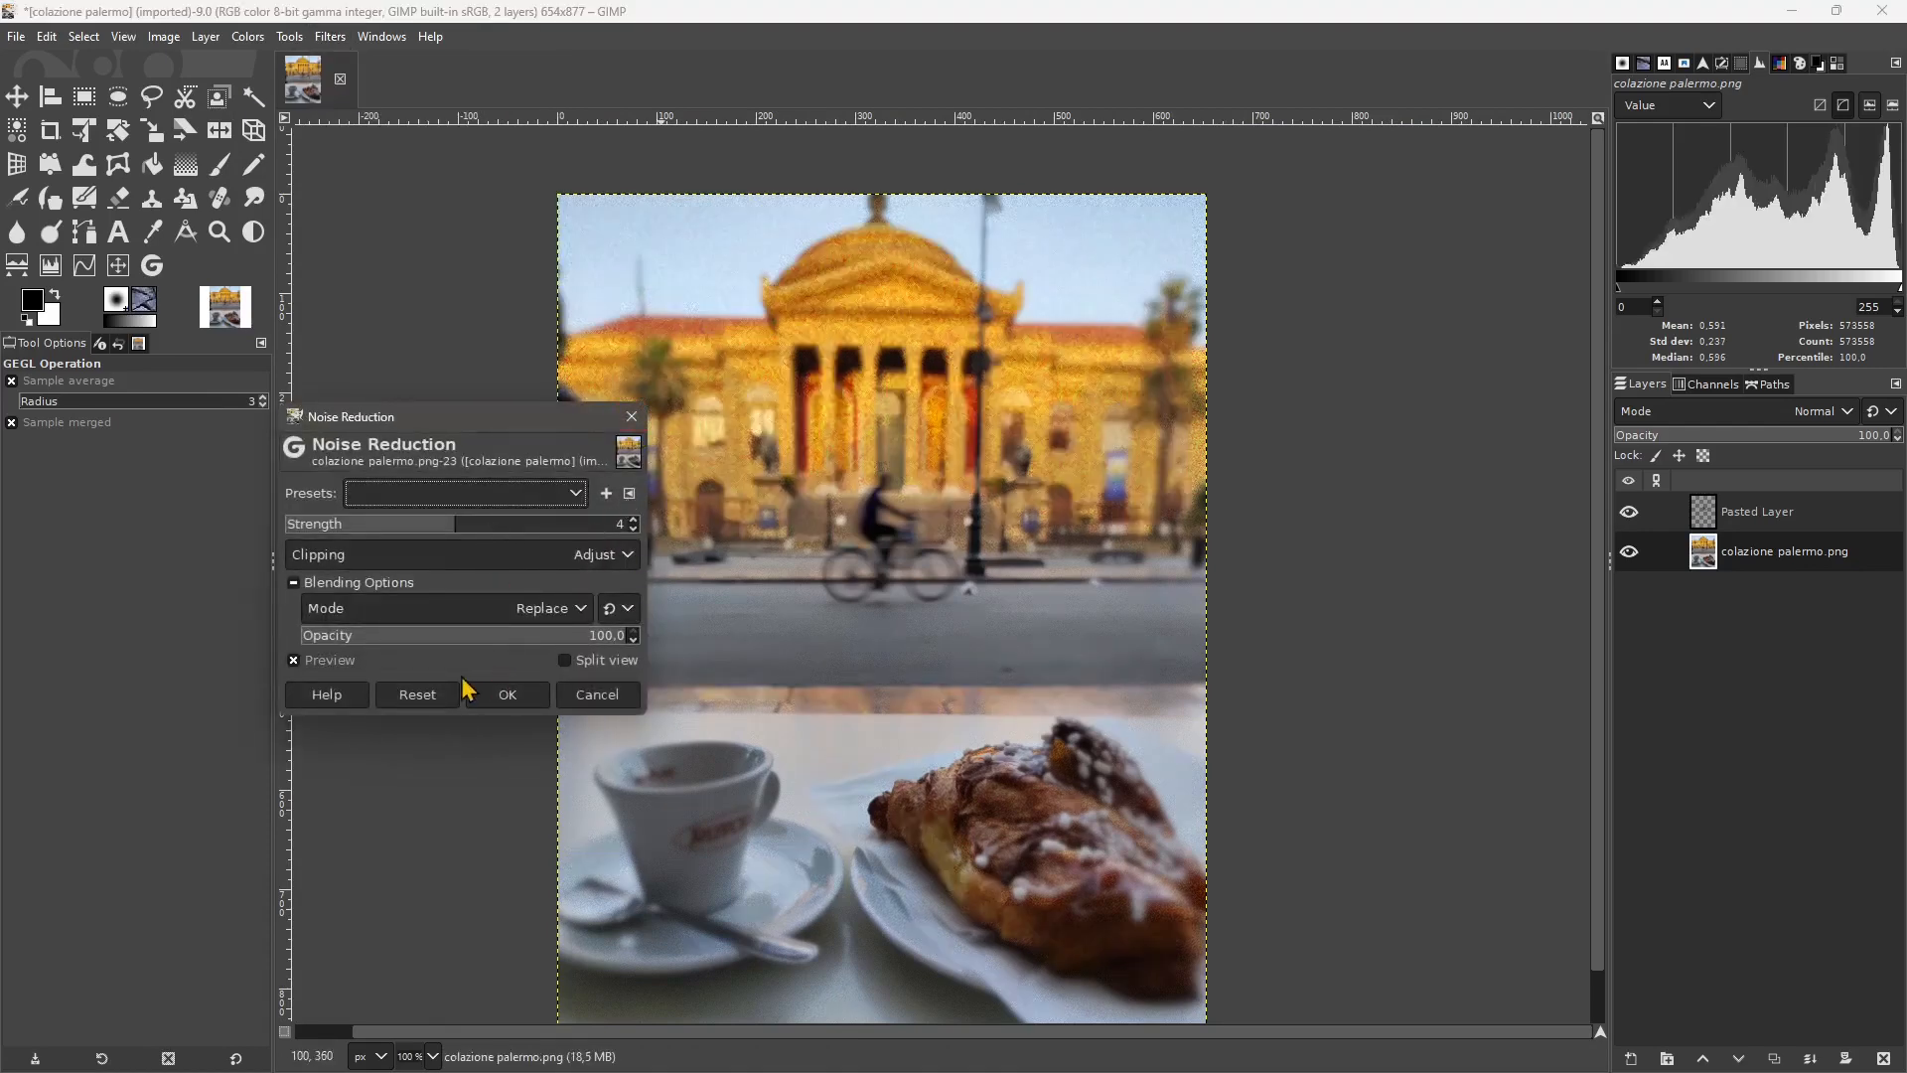
{"action": "left_click_drag", "start_coordinate": [419, 527], "coordinate": [624, 534]}
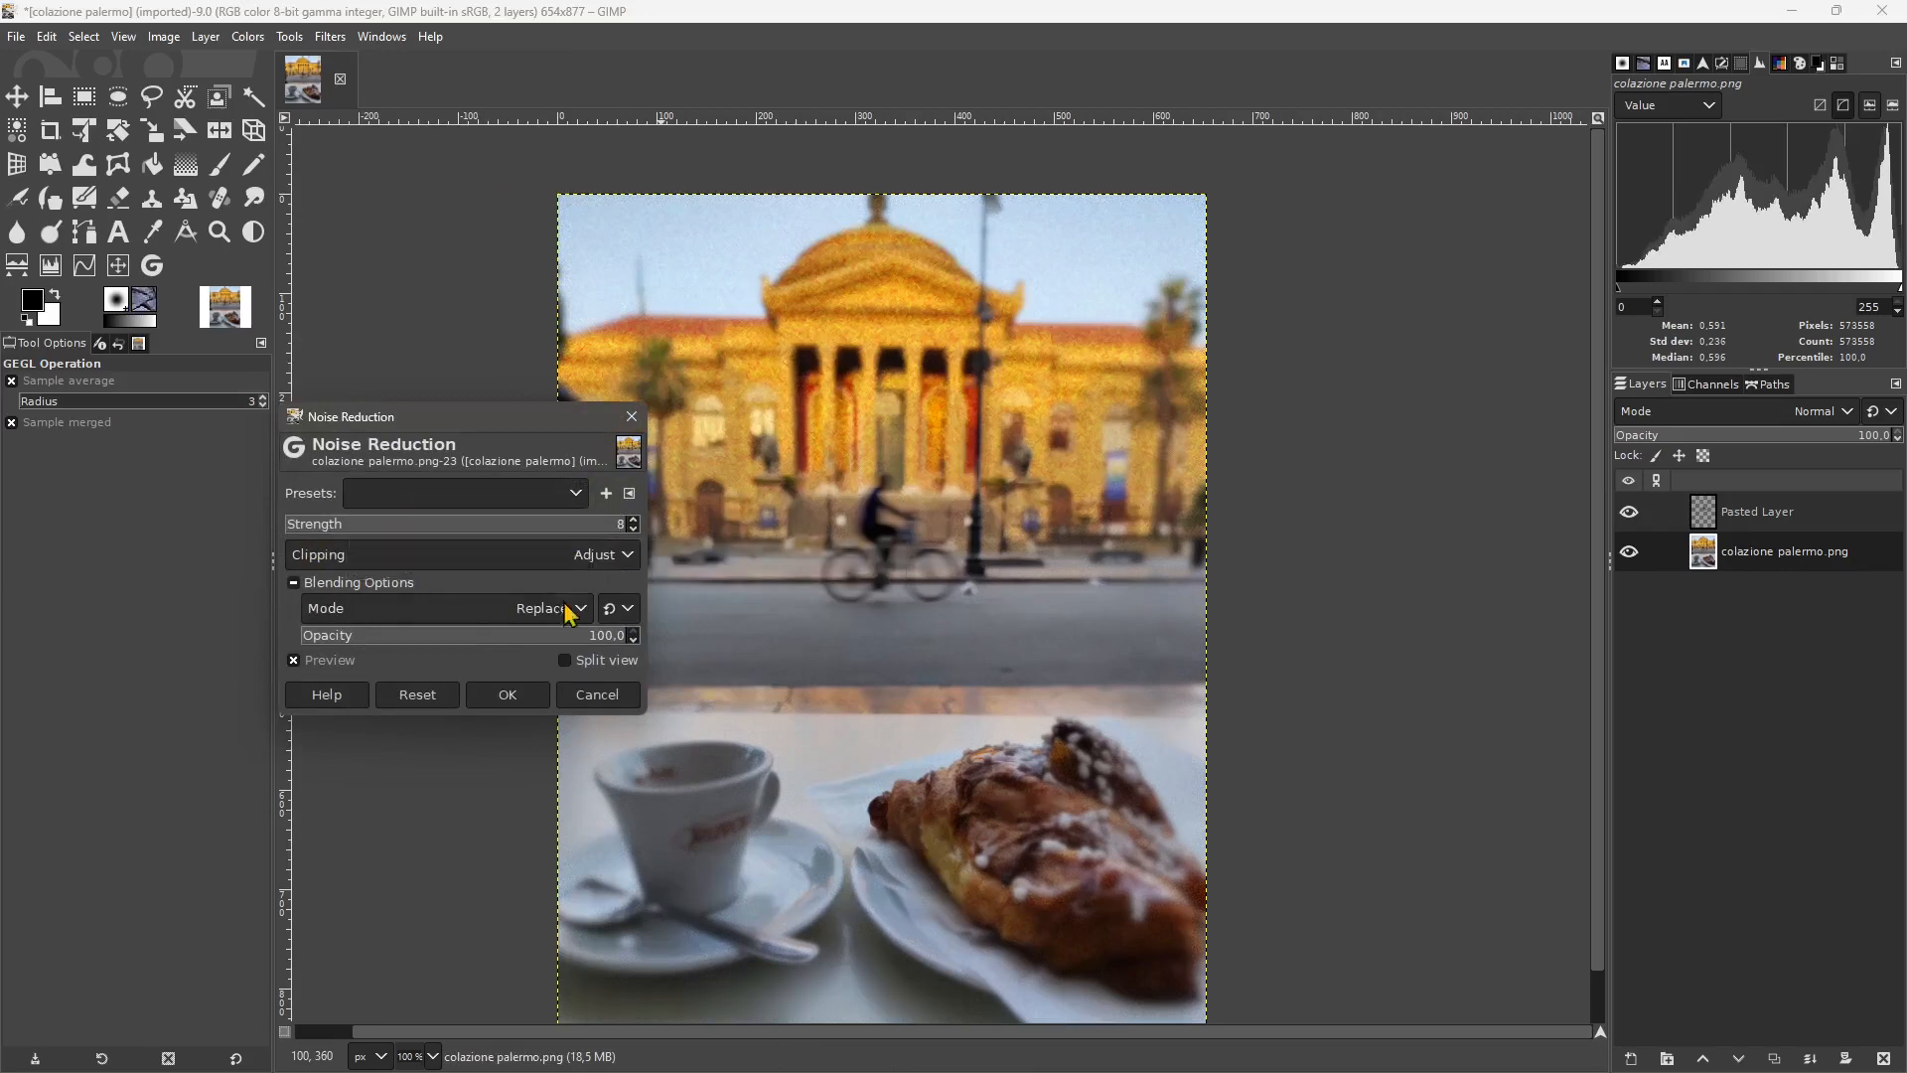
{"action": "left_click", "coordinate": [507, 695]}
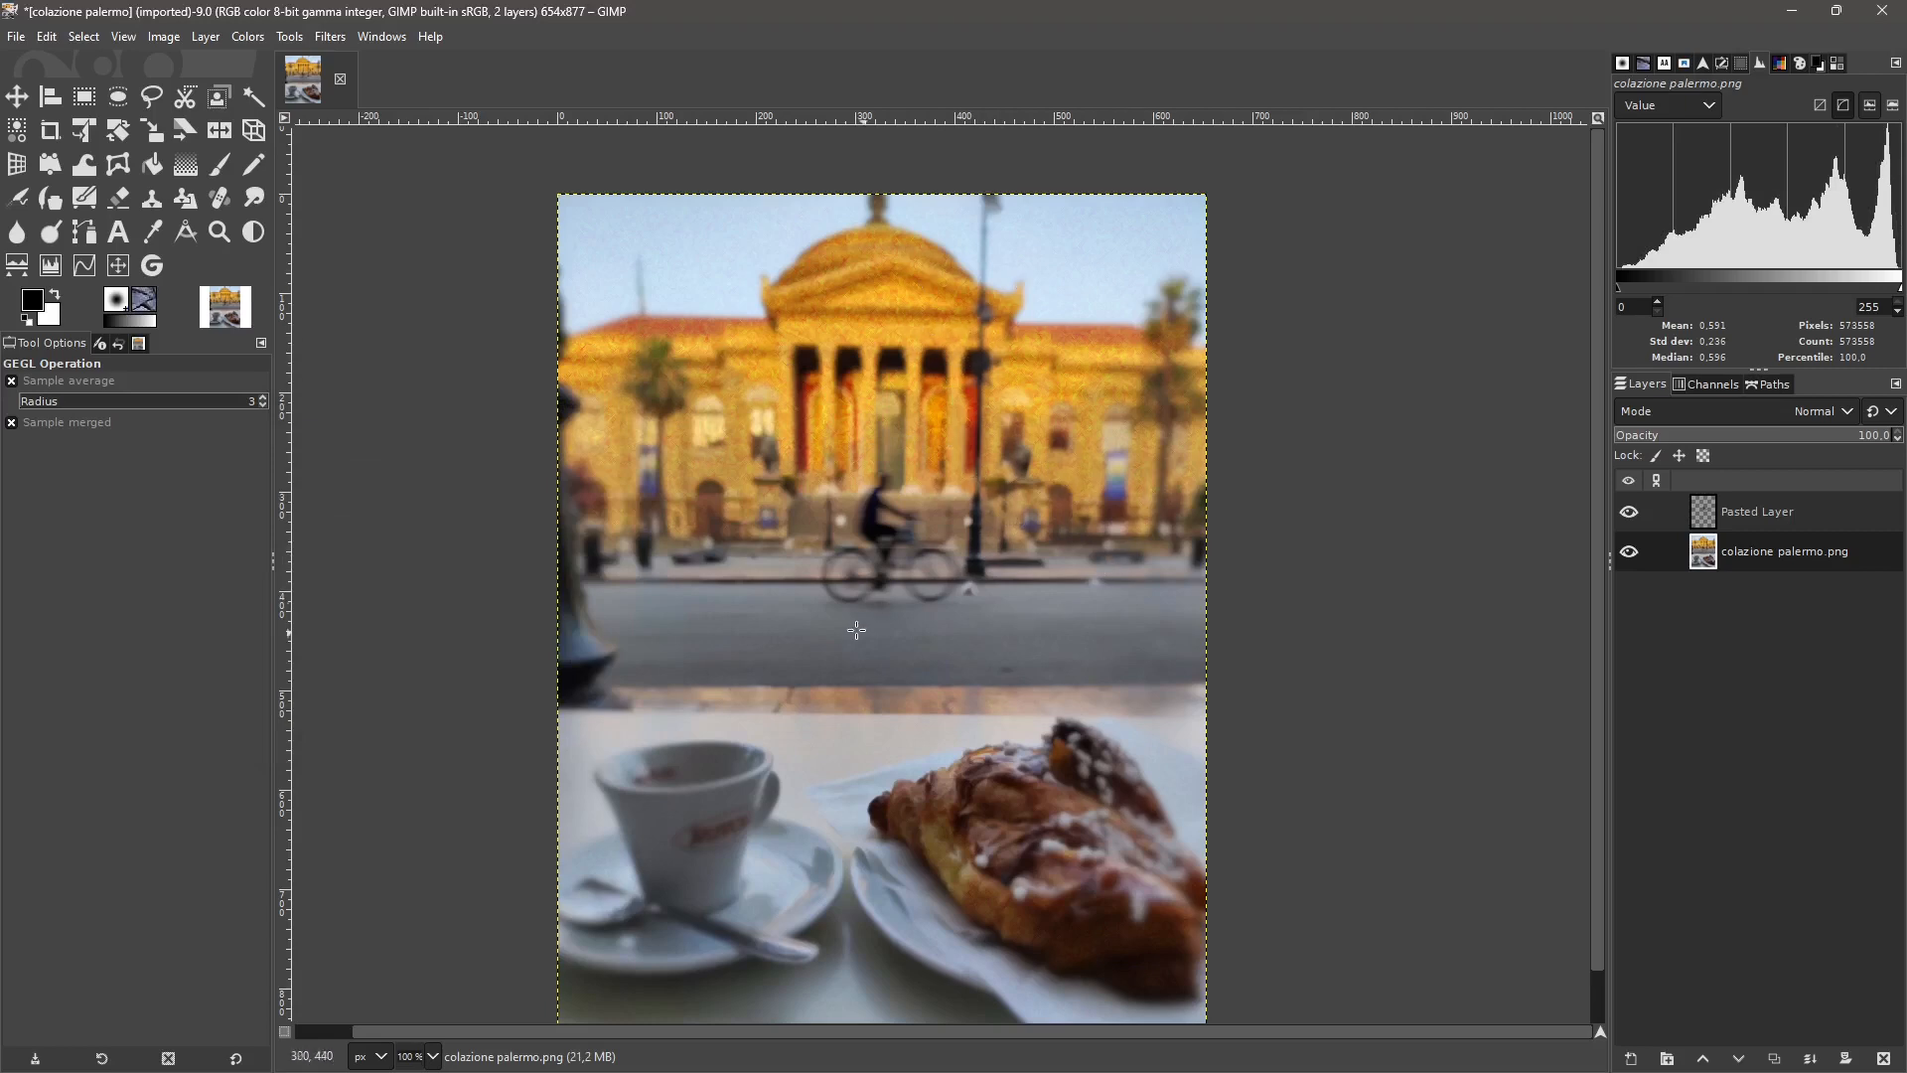
{"action": "left_click", "coordinate": [329, 38]}
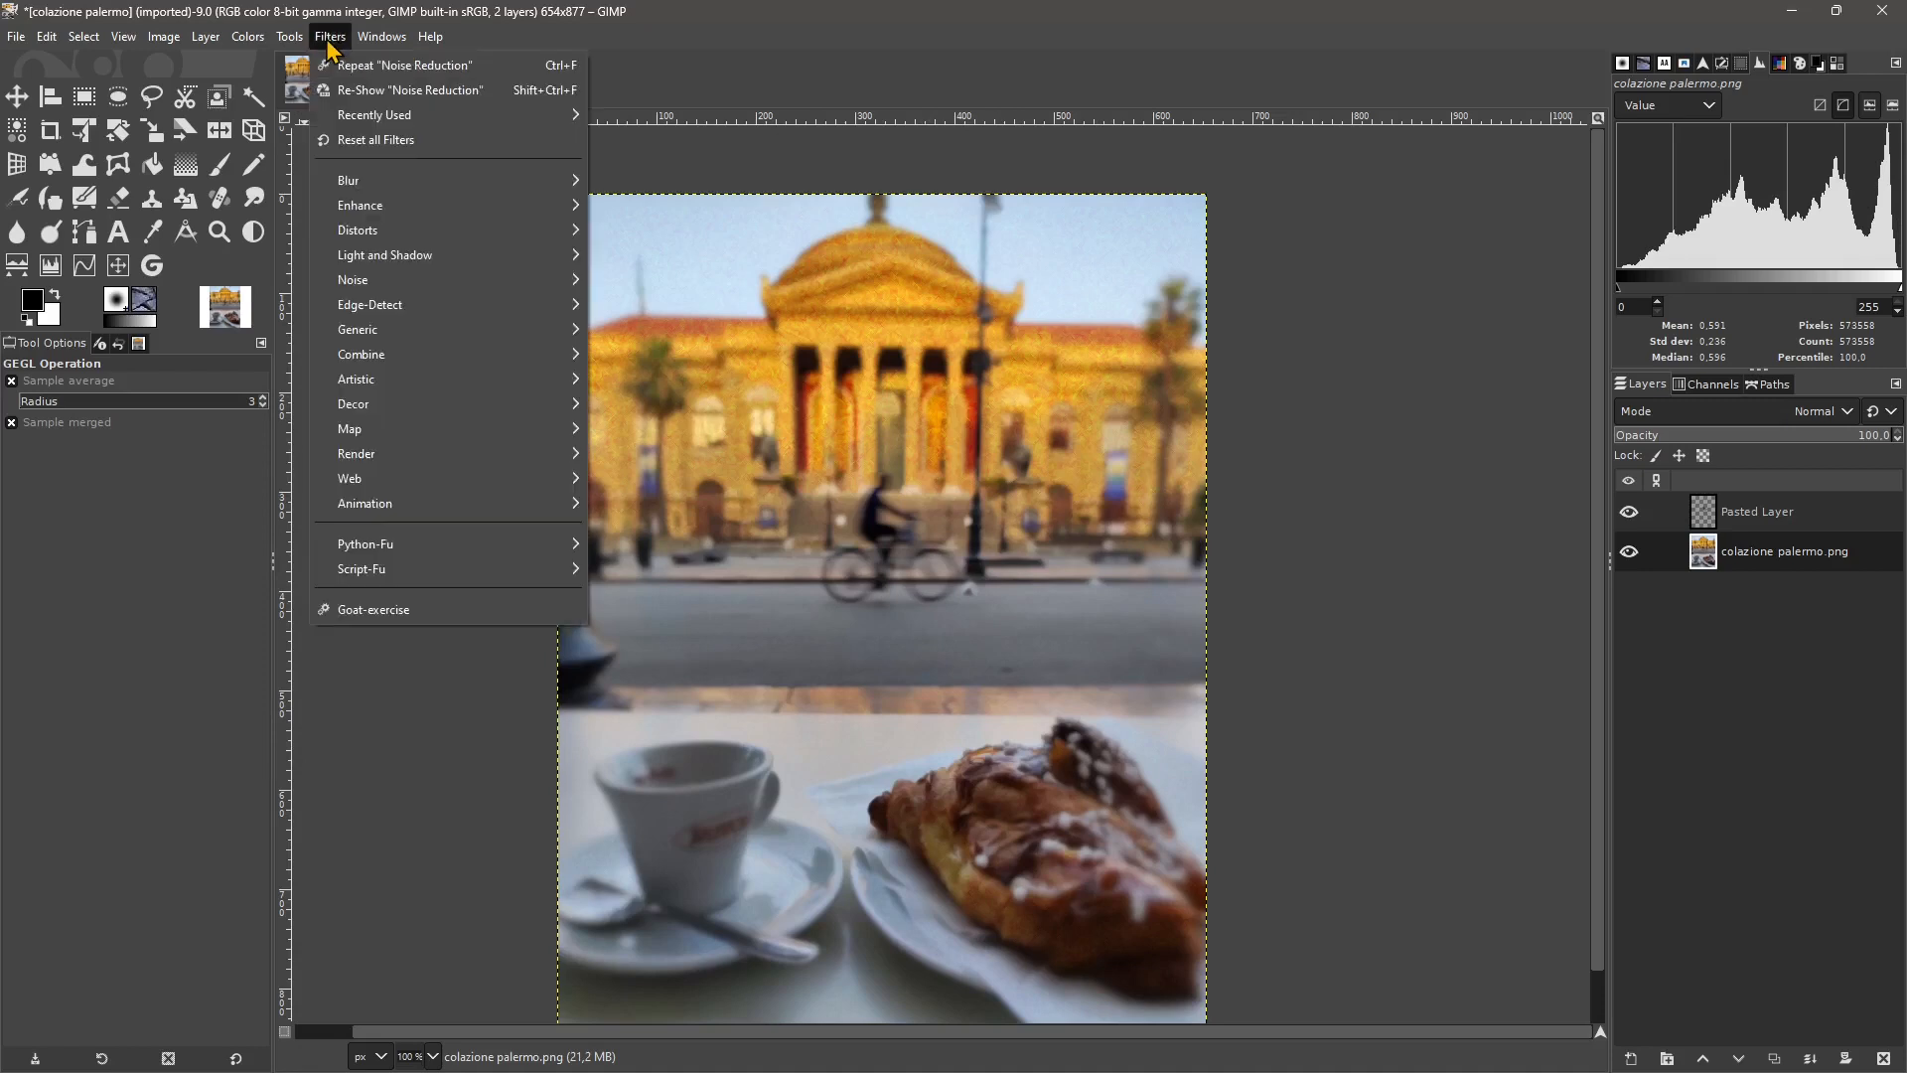
{"action": "mouse_move", "coordinate": [372, 204]}
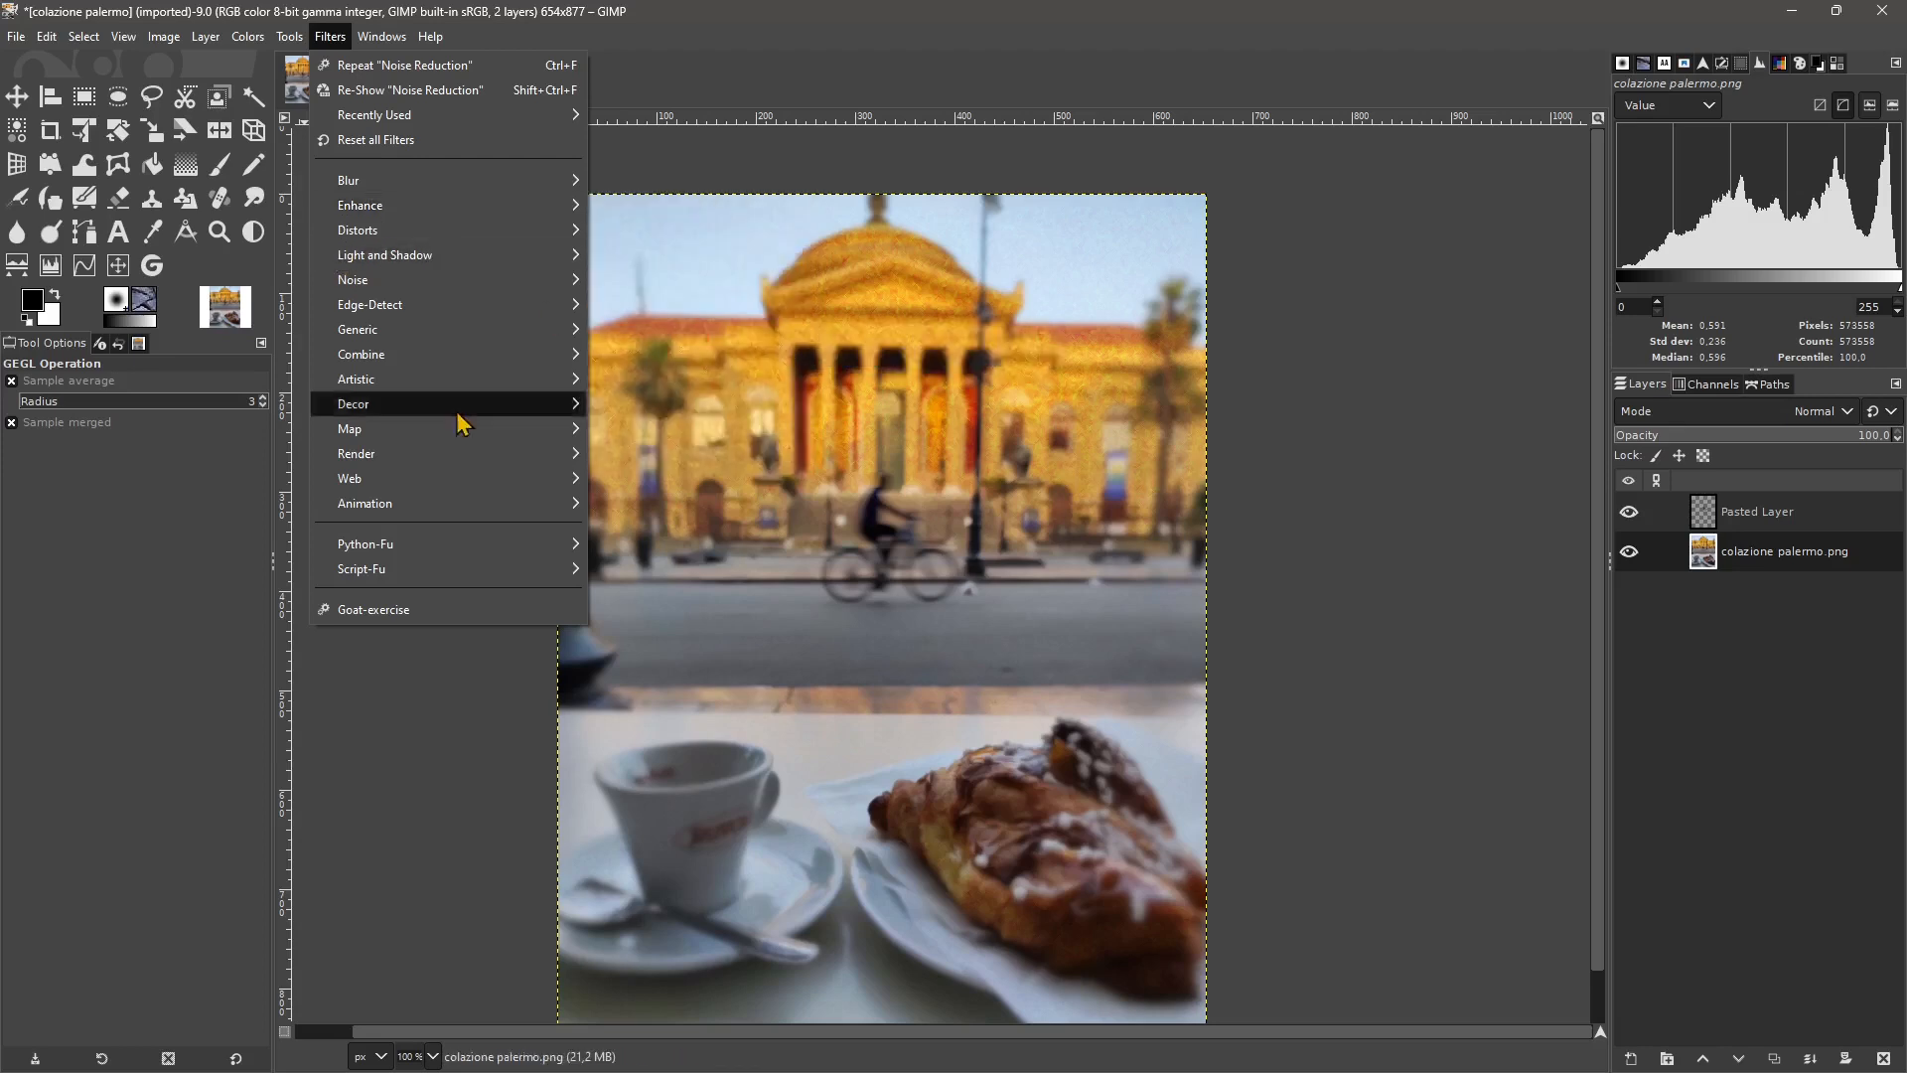
{"action": "left_click", "coordinate": [497, 717]}
Close the café photo, discarding its changes, and open red eyes.png from the Assets folder.
{"action": "key", "text": "ctrl+w"}
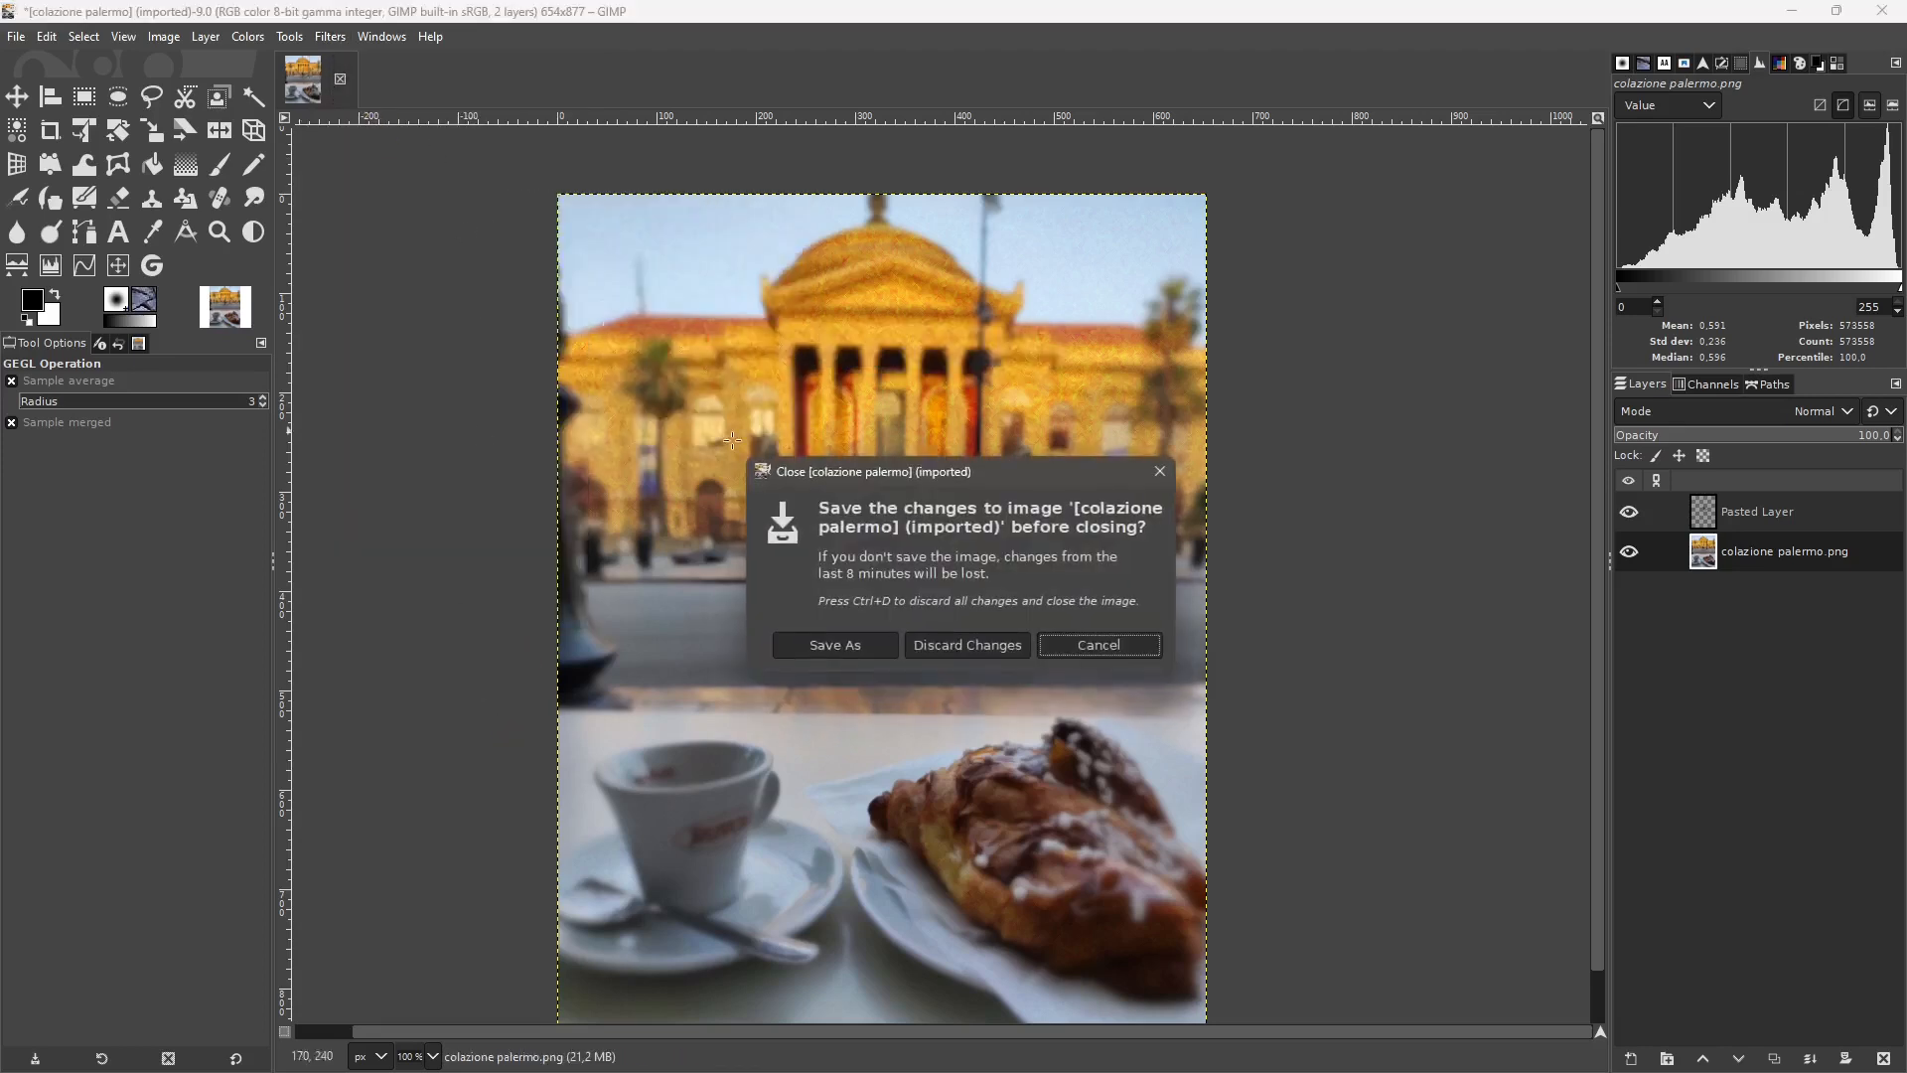
{"action": "left_click", "coordinate": [967, 645]}
{"action": "left_click", "coordinate": [18, 39]}
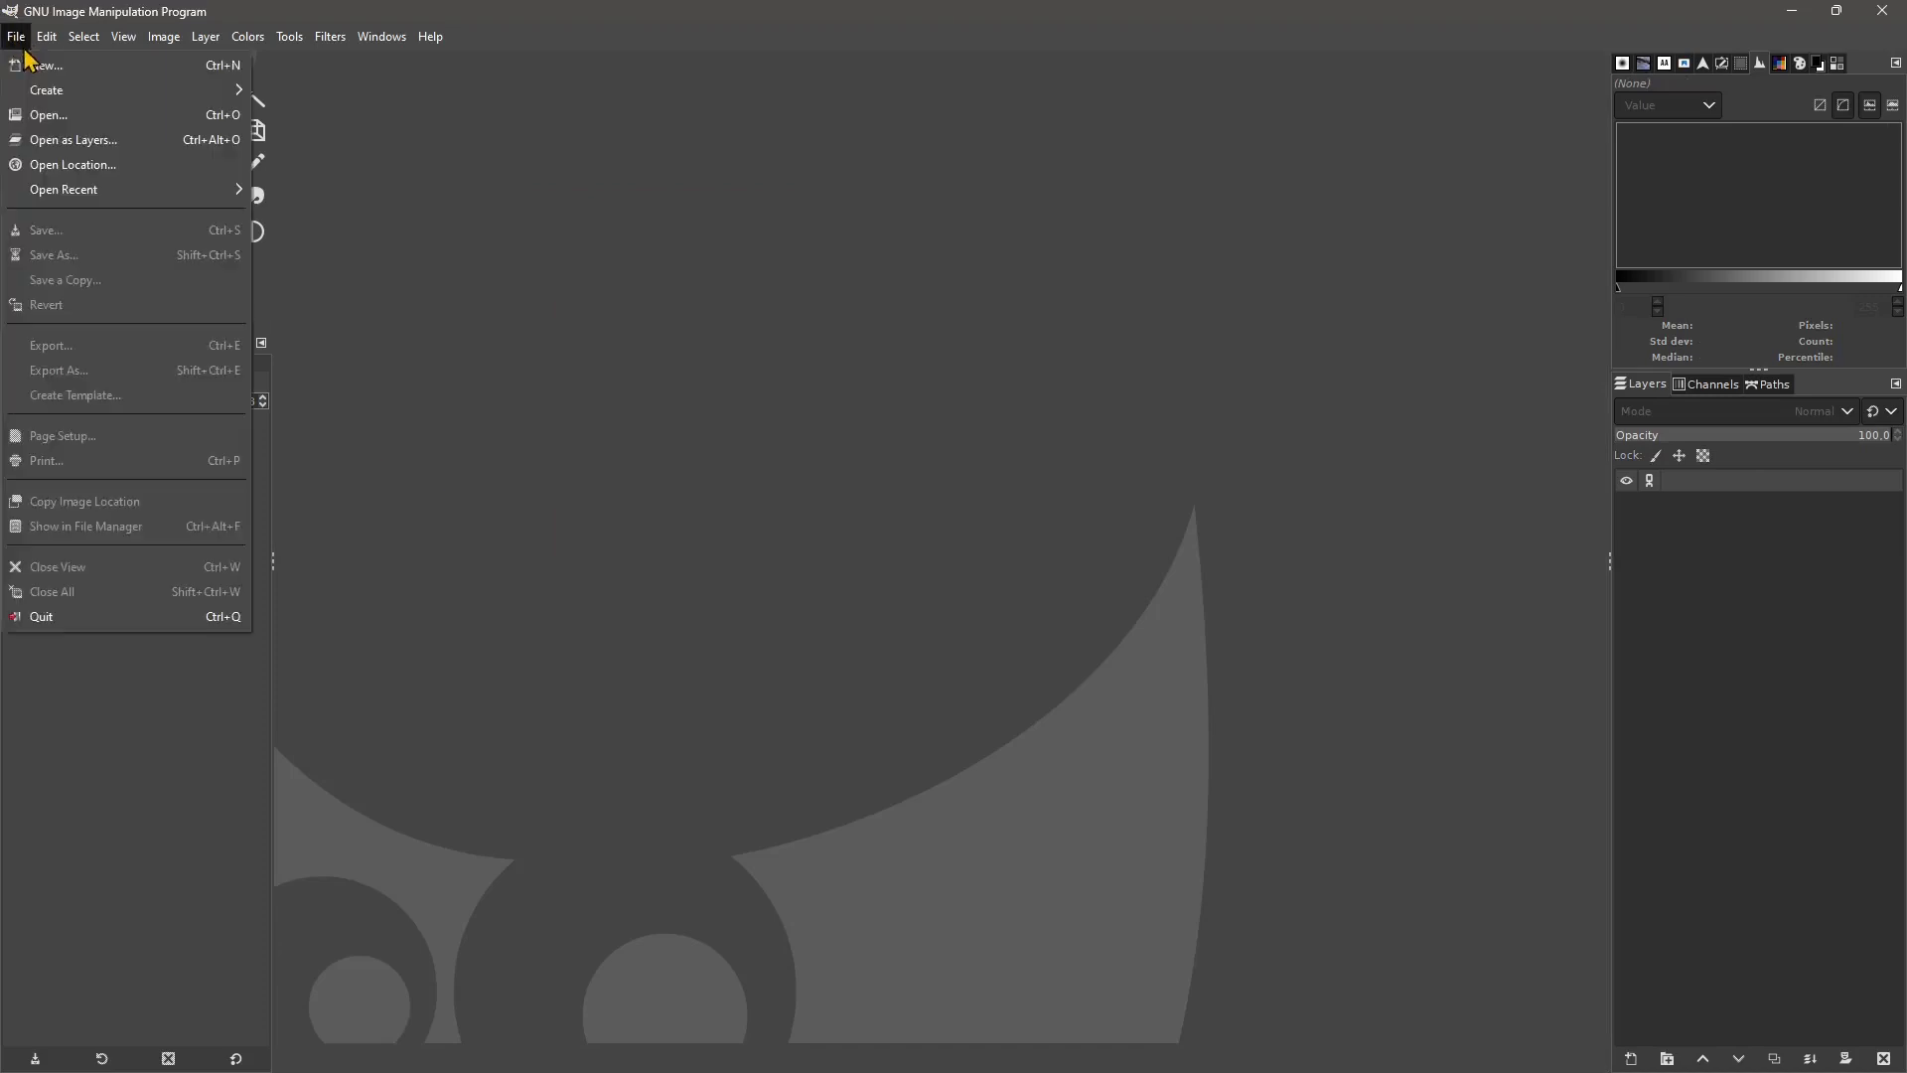
{"action": "left_click", "coordinate": [54, 116]}
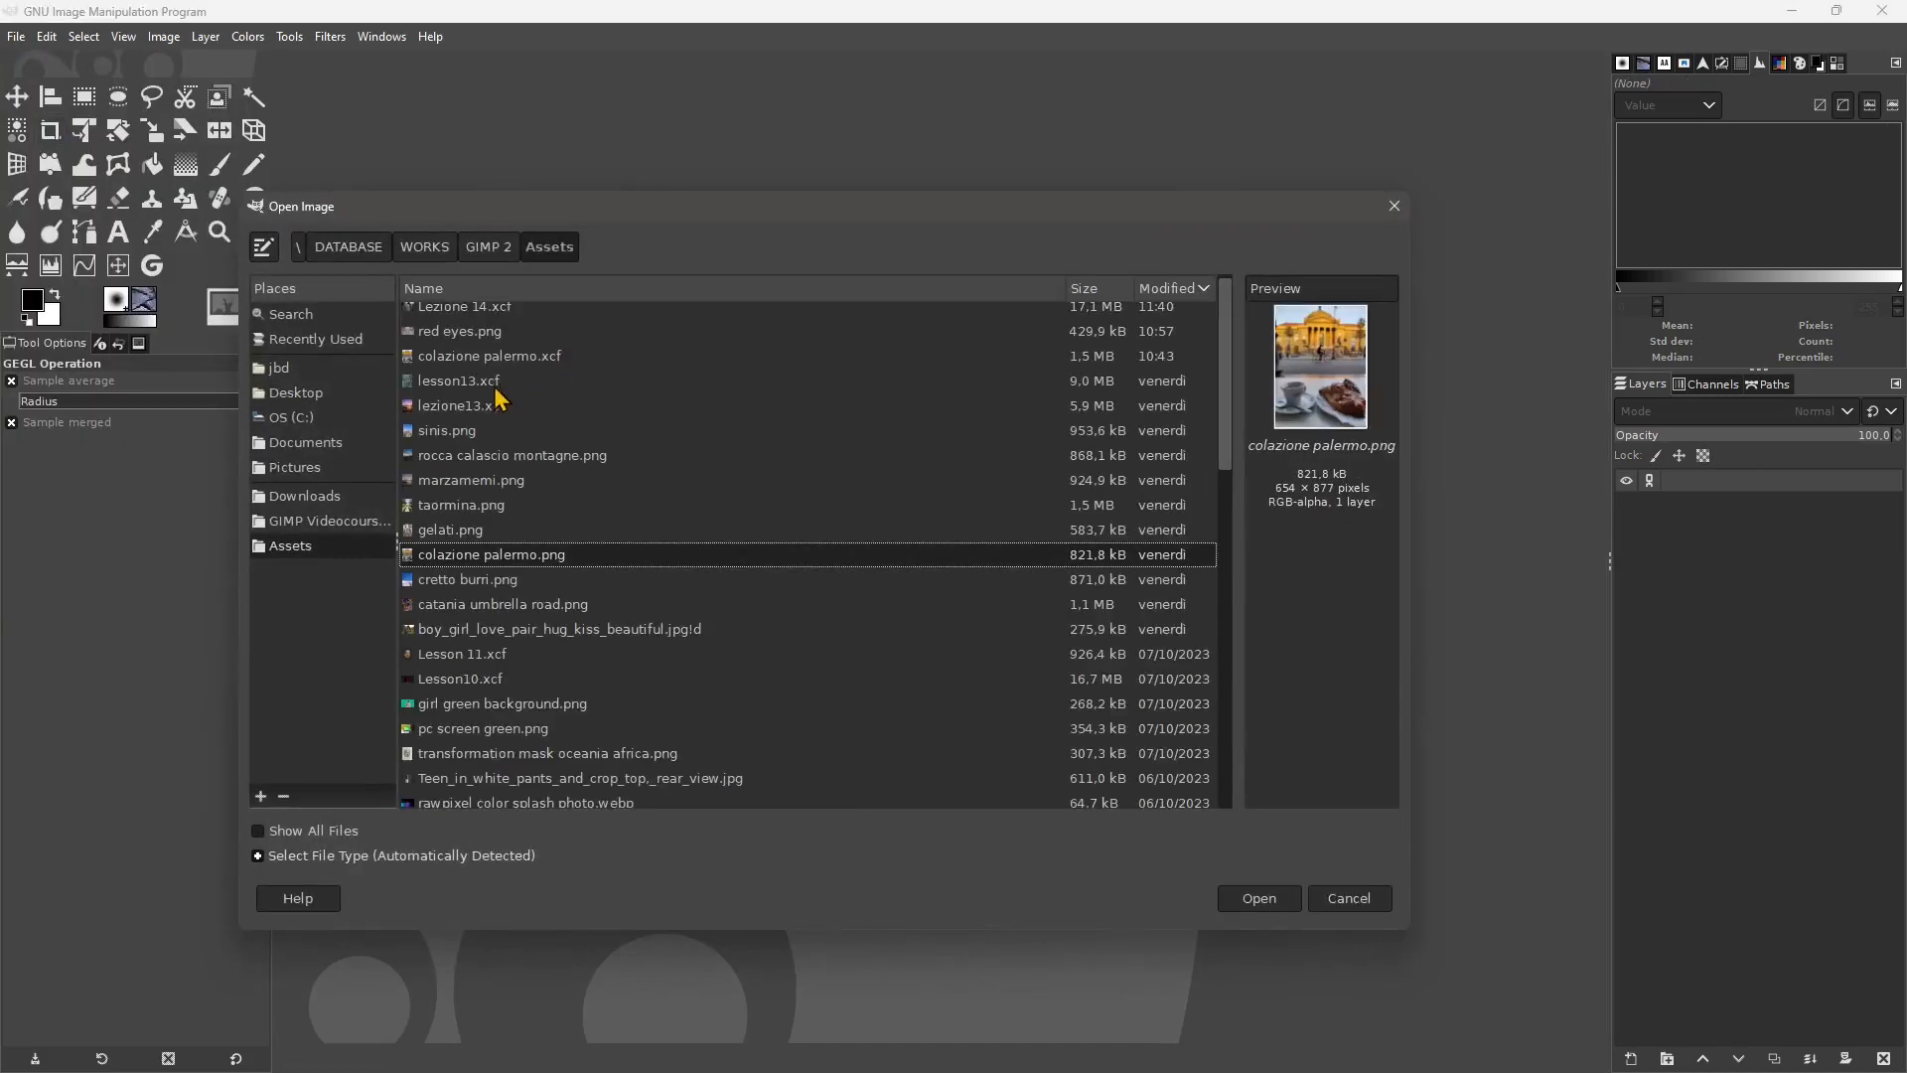
{"action": "left_click", "coordinate": [475, 341]}
{"action": "left_click", "coordinate": [1269, 894]}
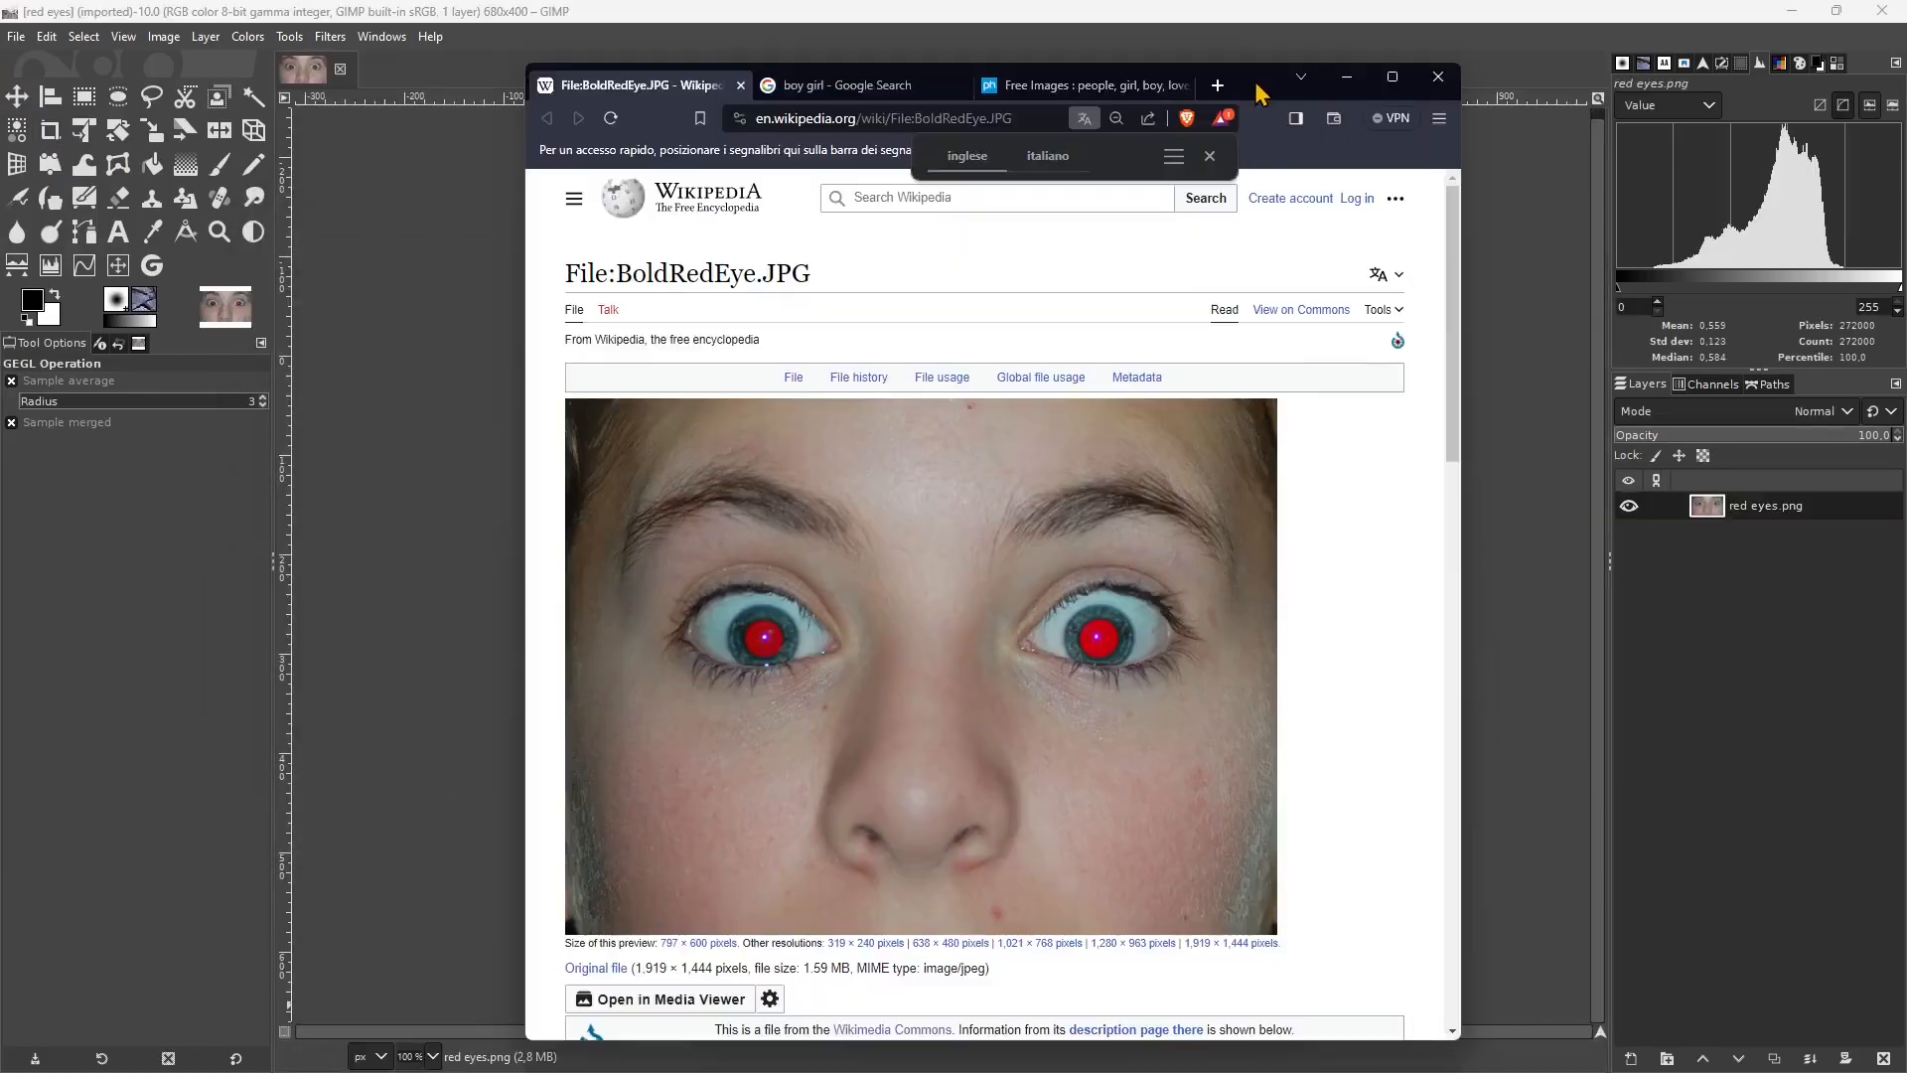
Examine the source and licensing details on the Wikipedia page for BoldRedEye.JPG in the browser and return to GIMP.
{"action": "left_click_drag", "start_coordinate": [1261, 87], "coordinate": [1071, 118]}
{"action": "left_click_drag", "start_coordinate": [1264, 515], "coordinate": [1471, 533]}
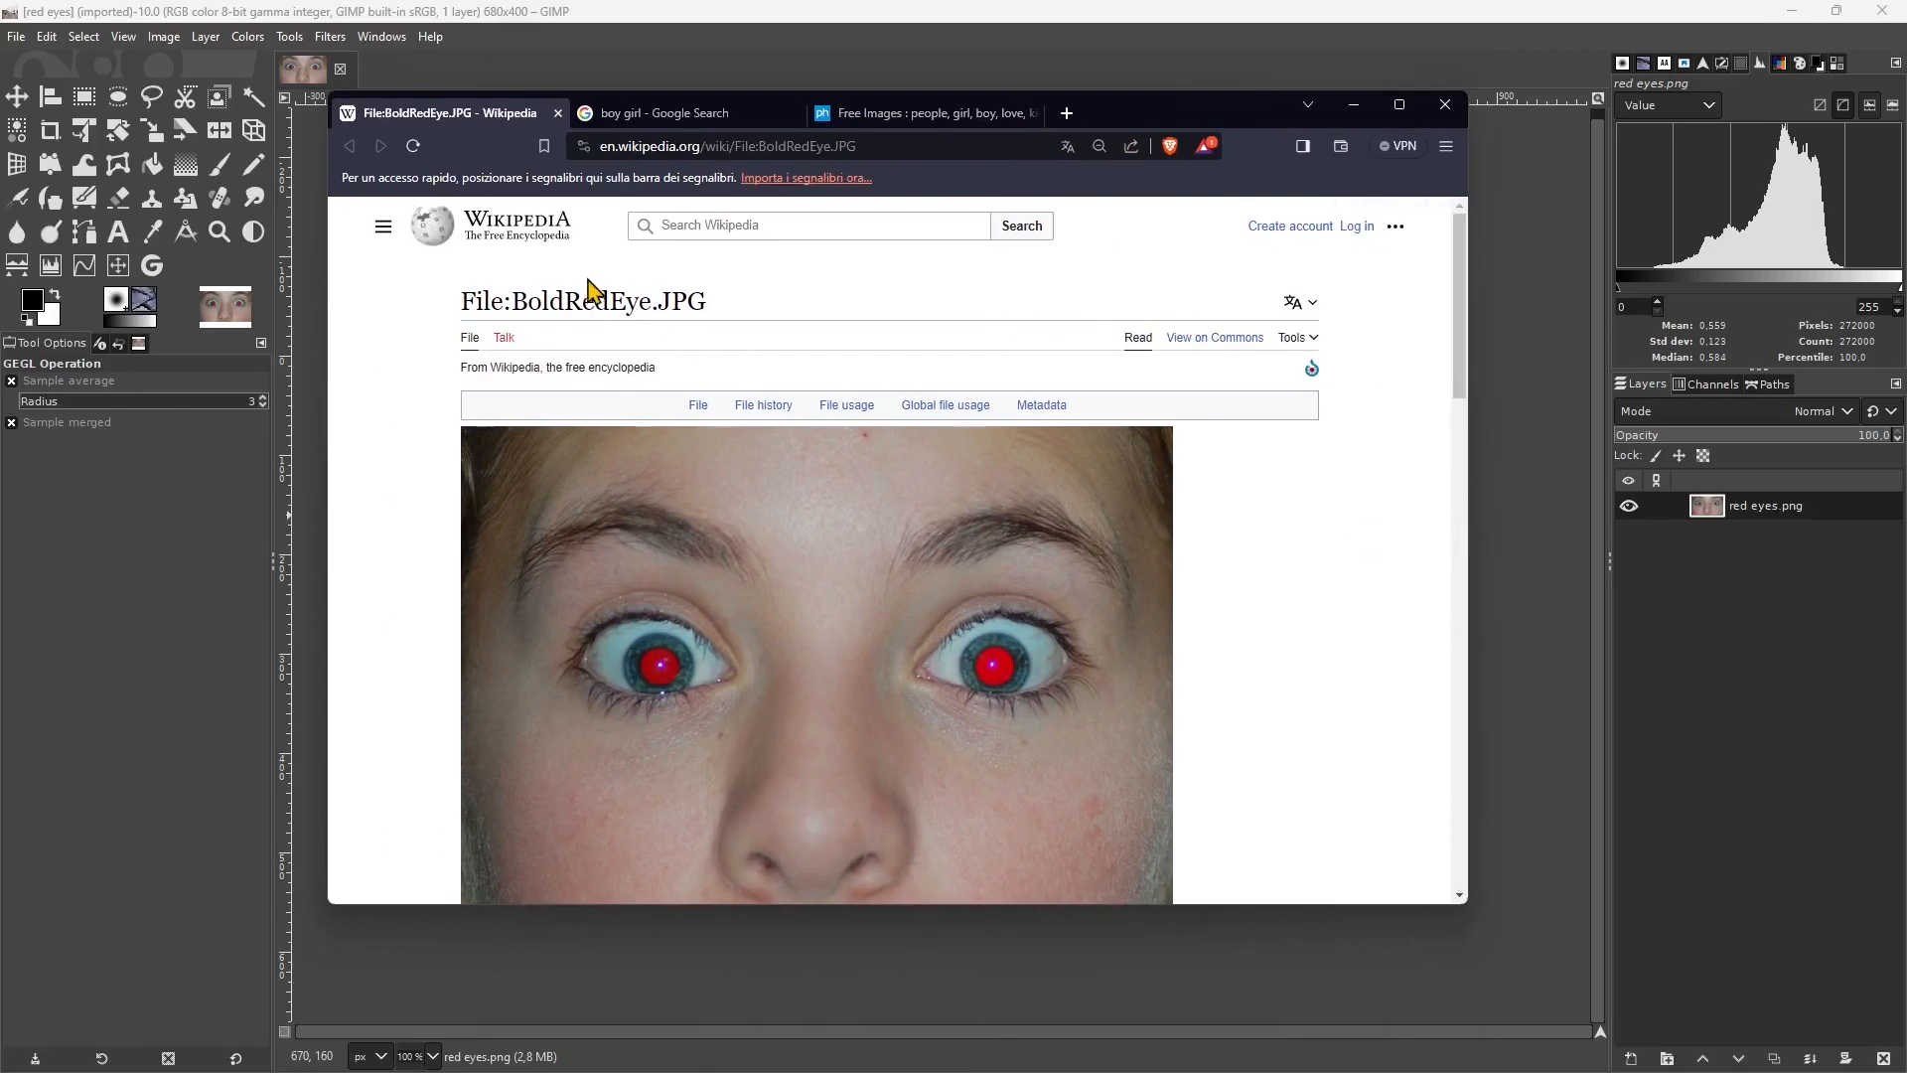
{"action": "scroll", "coordinate": [669, 520], "scroll_direction": "down", "scroll_amount": 7}
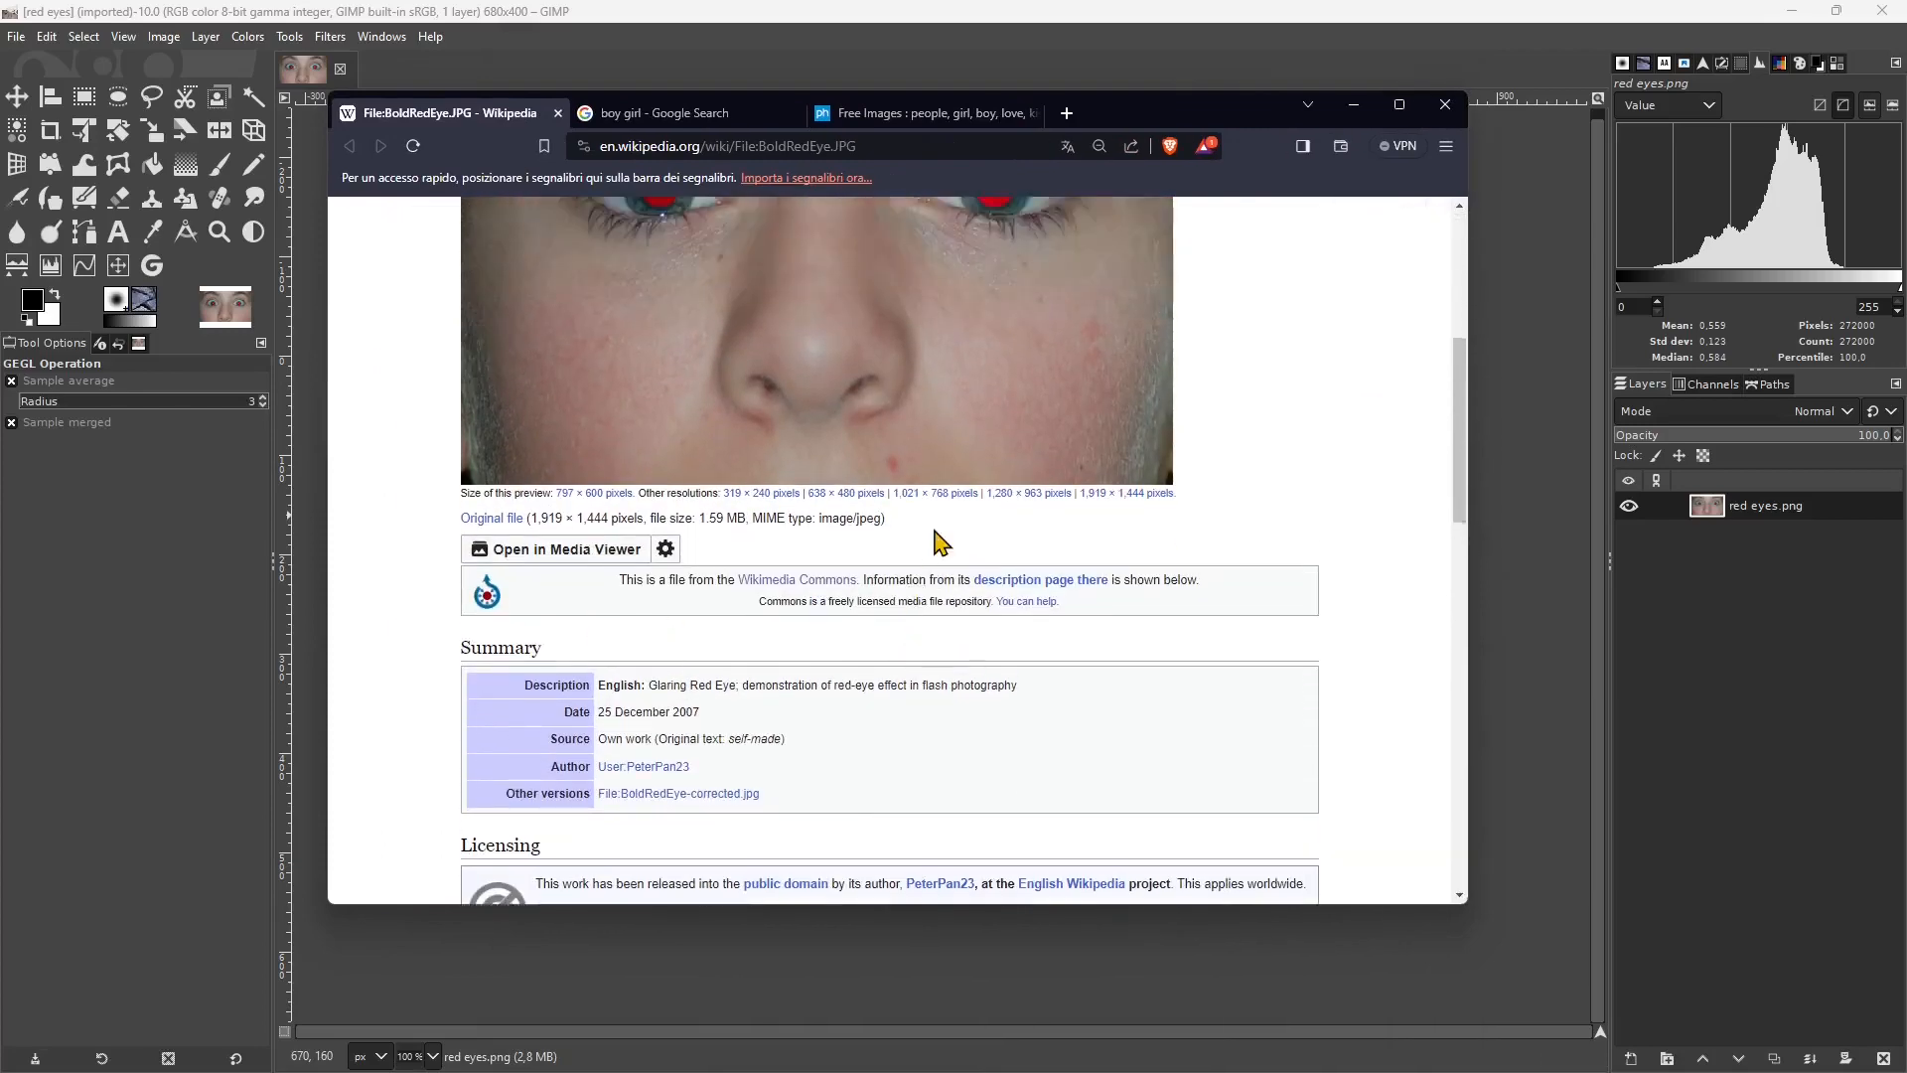
{"action": "scroll", "coordinate": [1112, 540], "scroll_direction": "up", "scroll_amount": 3}
{"action": "scroll", "coordinate": [1221, 586], "scroll_direction": "down", "scroll_amount": 4}
{"action": "scroll", "coordinate": [1137, 668], "scroll_direction": "down", "scroll_amount": 1}
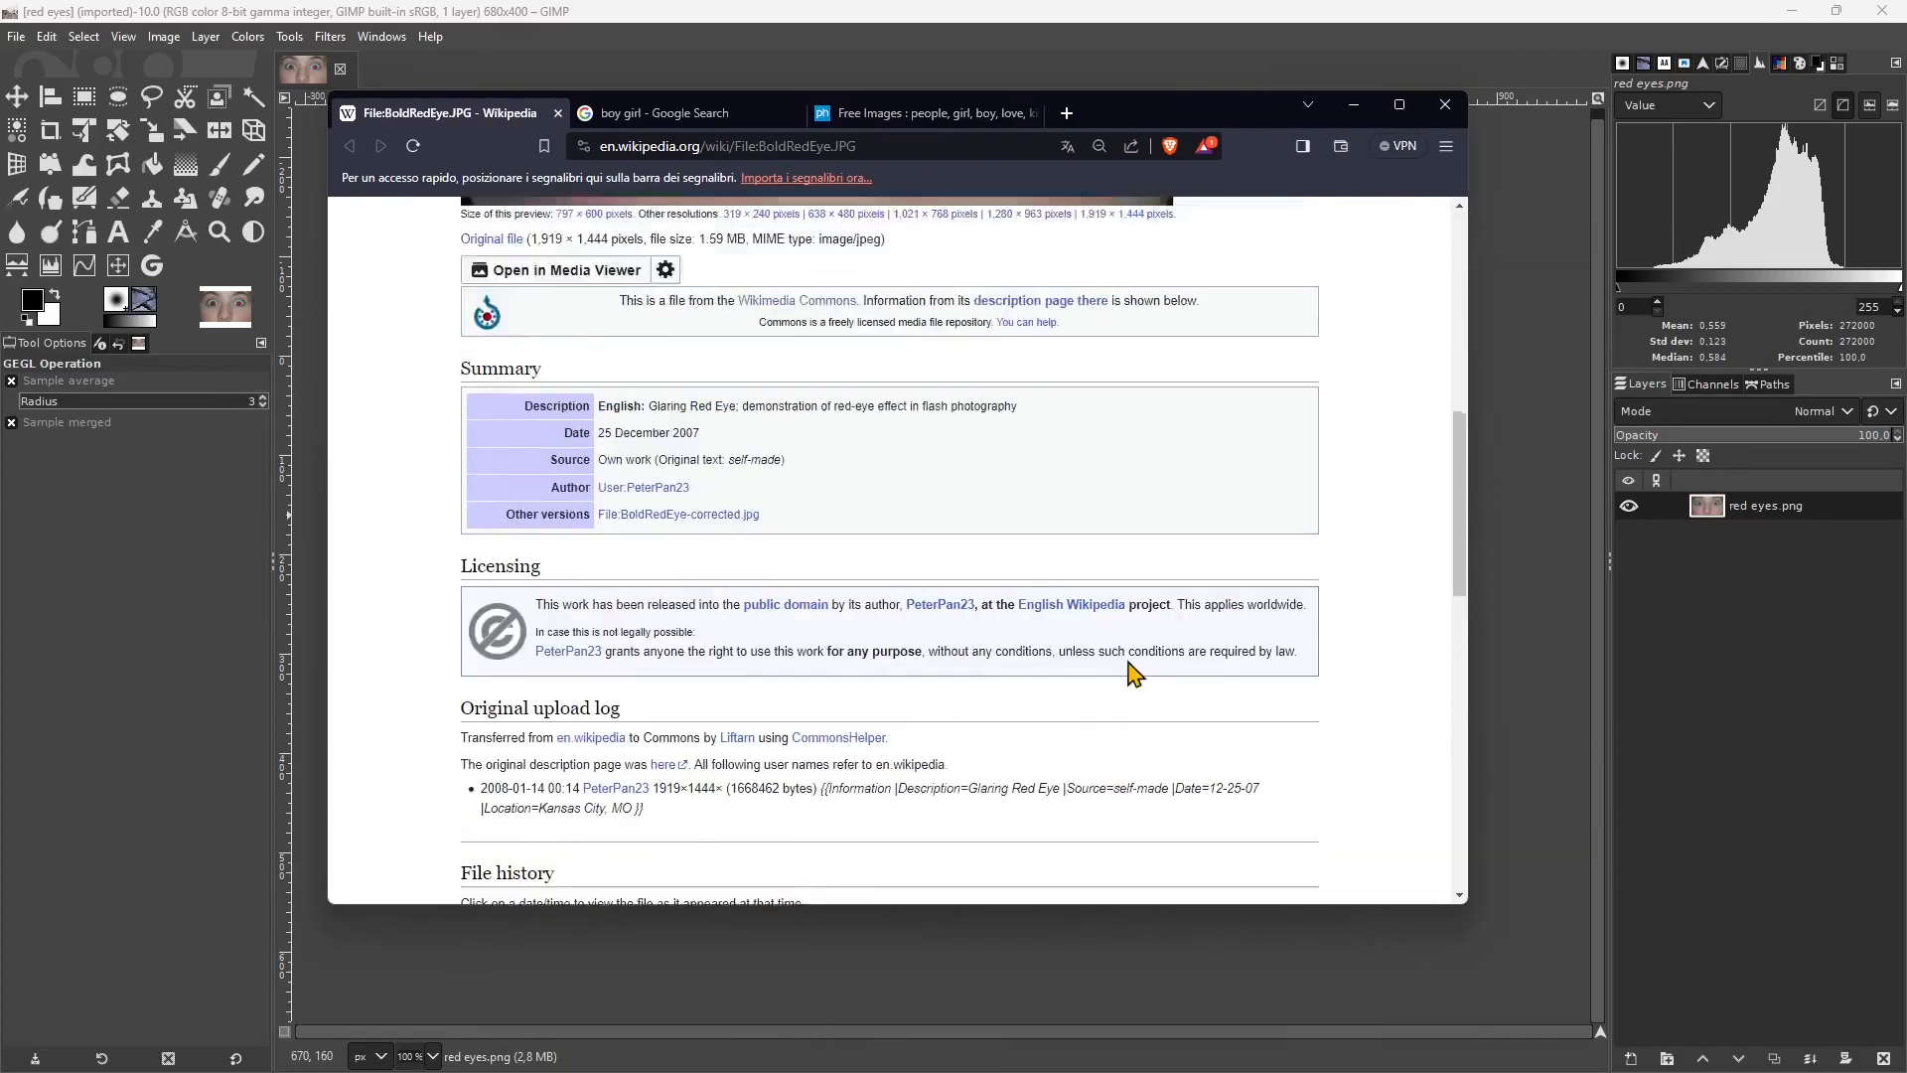
{"action": "scroll", "coordinate": [1175, 669], "scroll_direction": "up", "scroll_amount": 10}
{"action": "left_click", "coordinate": [1353, 104]}
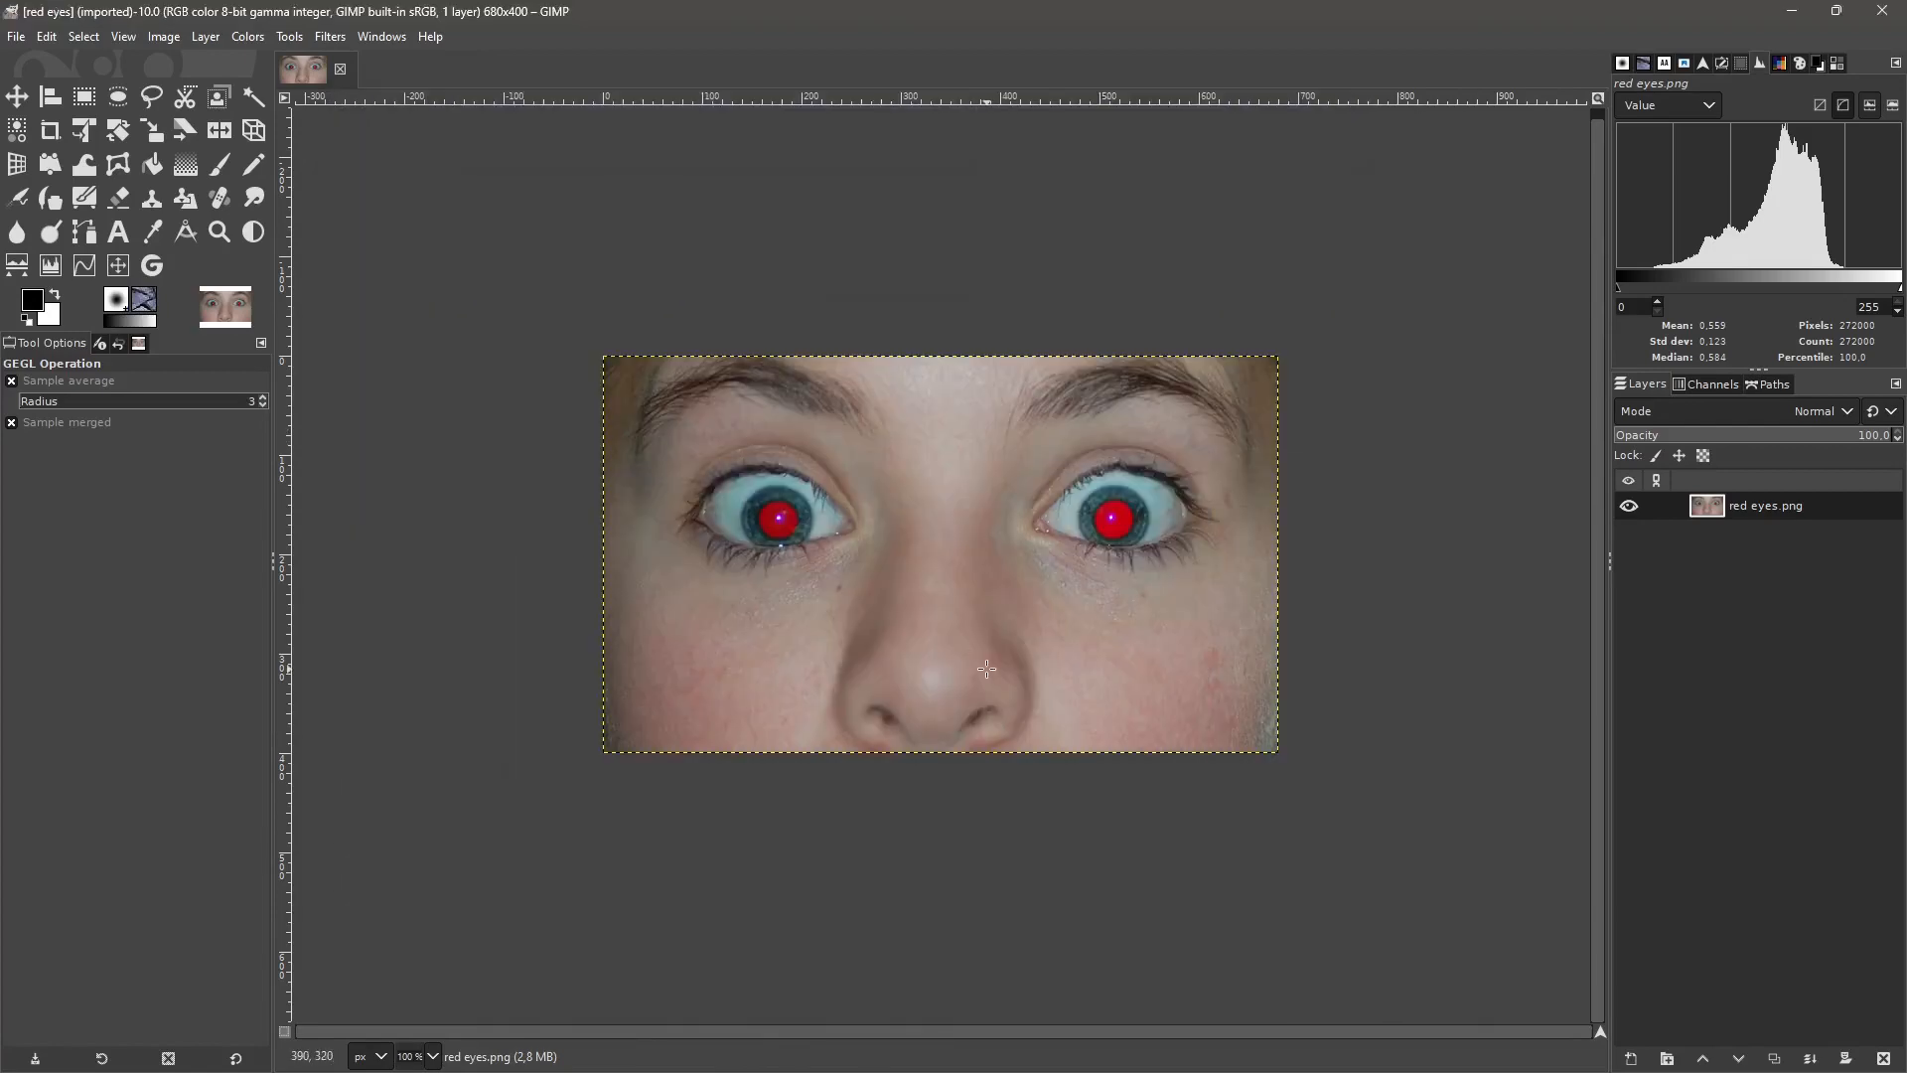
Apply Red Eye Removal with a threshold of 0.412 to the red eyes.png layer.
{"action": "left_click", "coordinate": [334, 40]}
{"action": "mouse_move", "coordinate": [384, 209]}
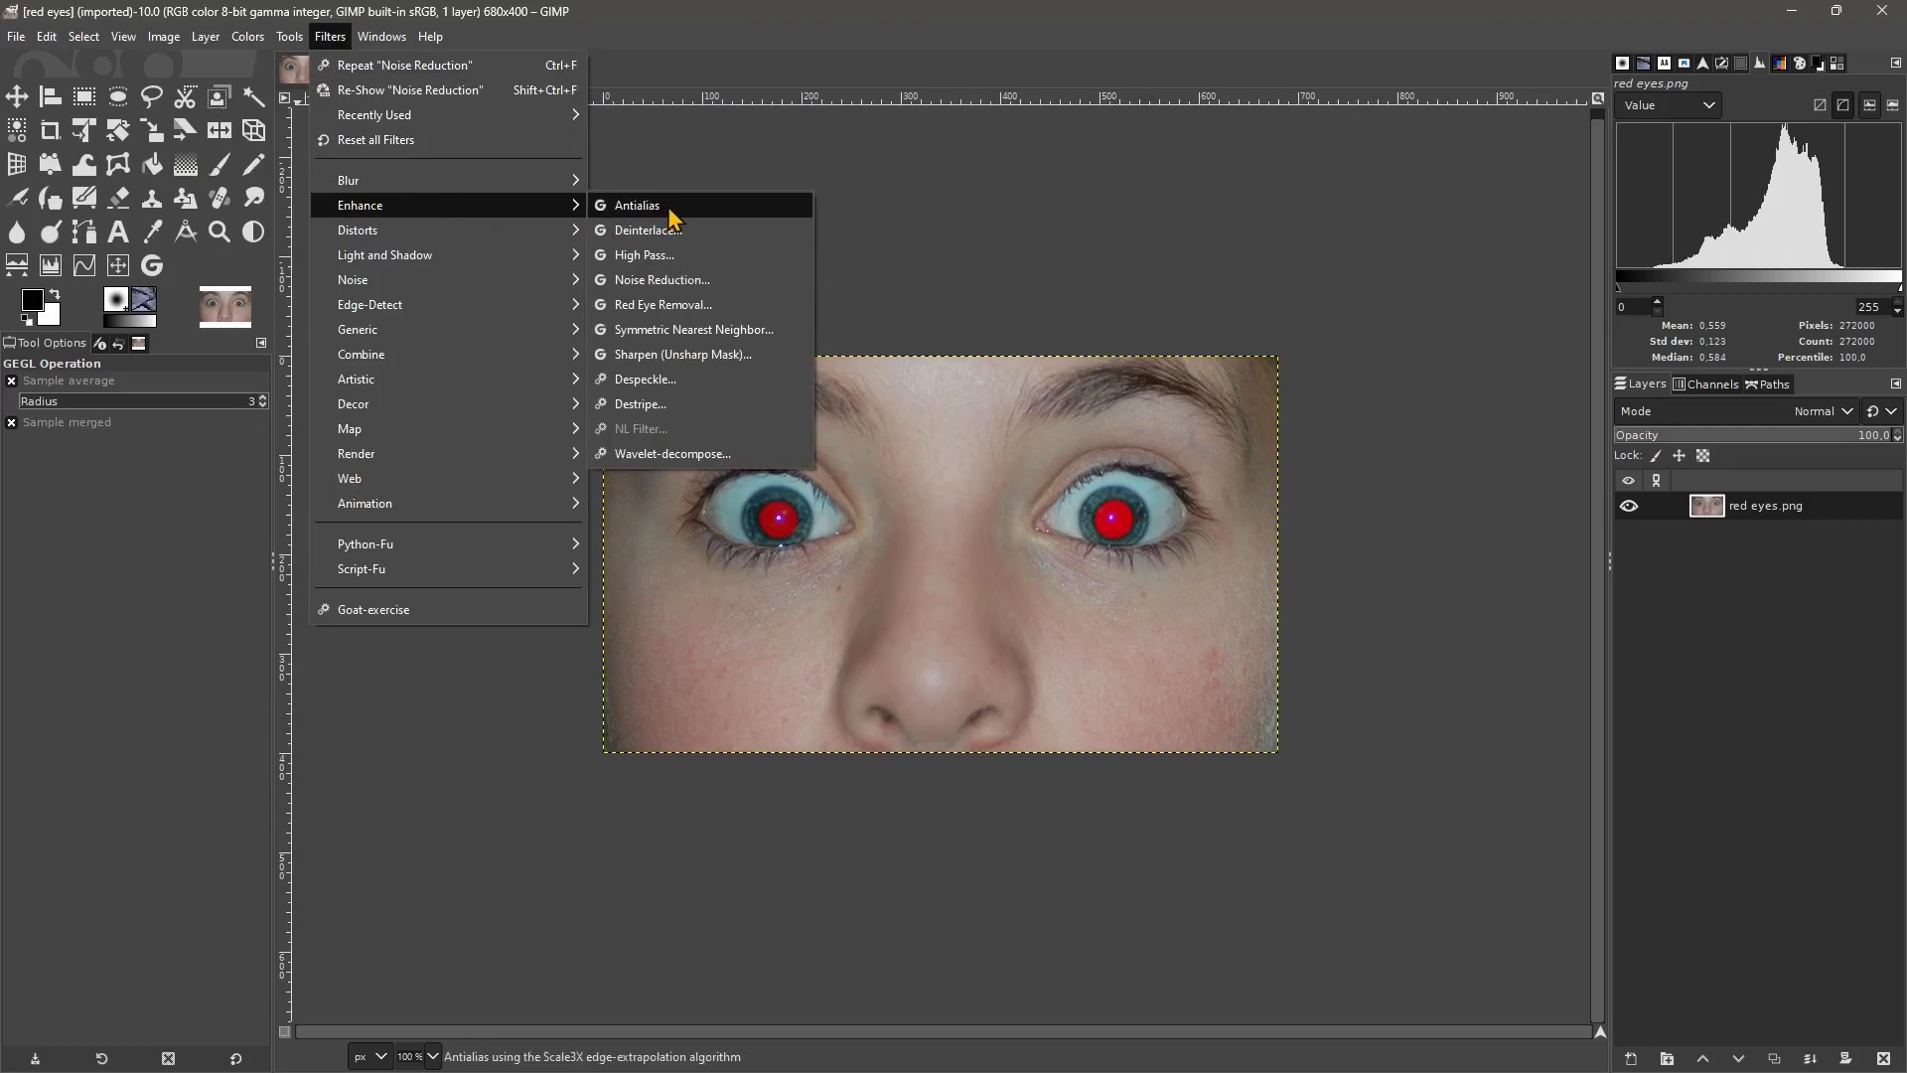
{"action": "left_click", "coordinate": [651, 307]}
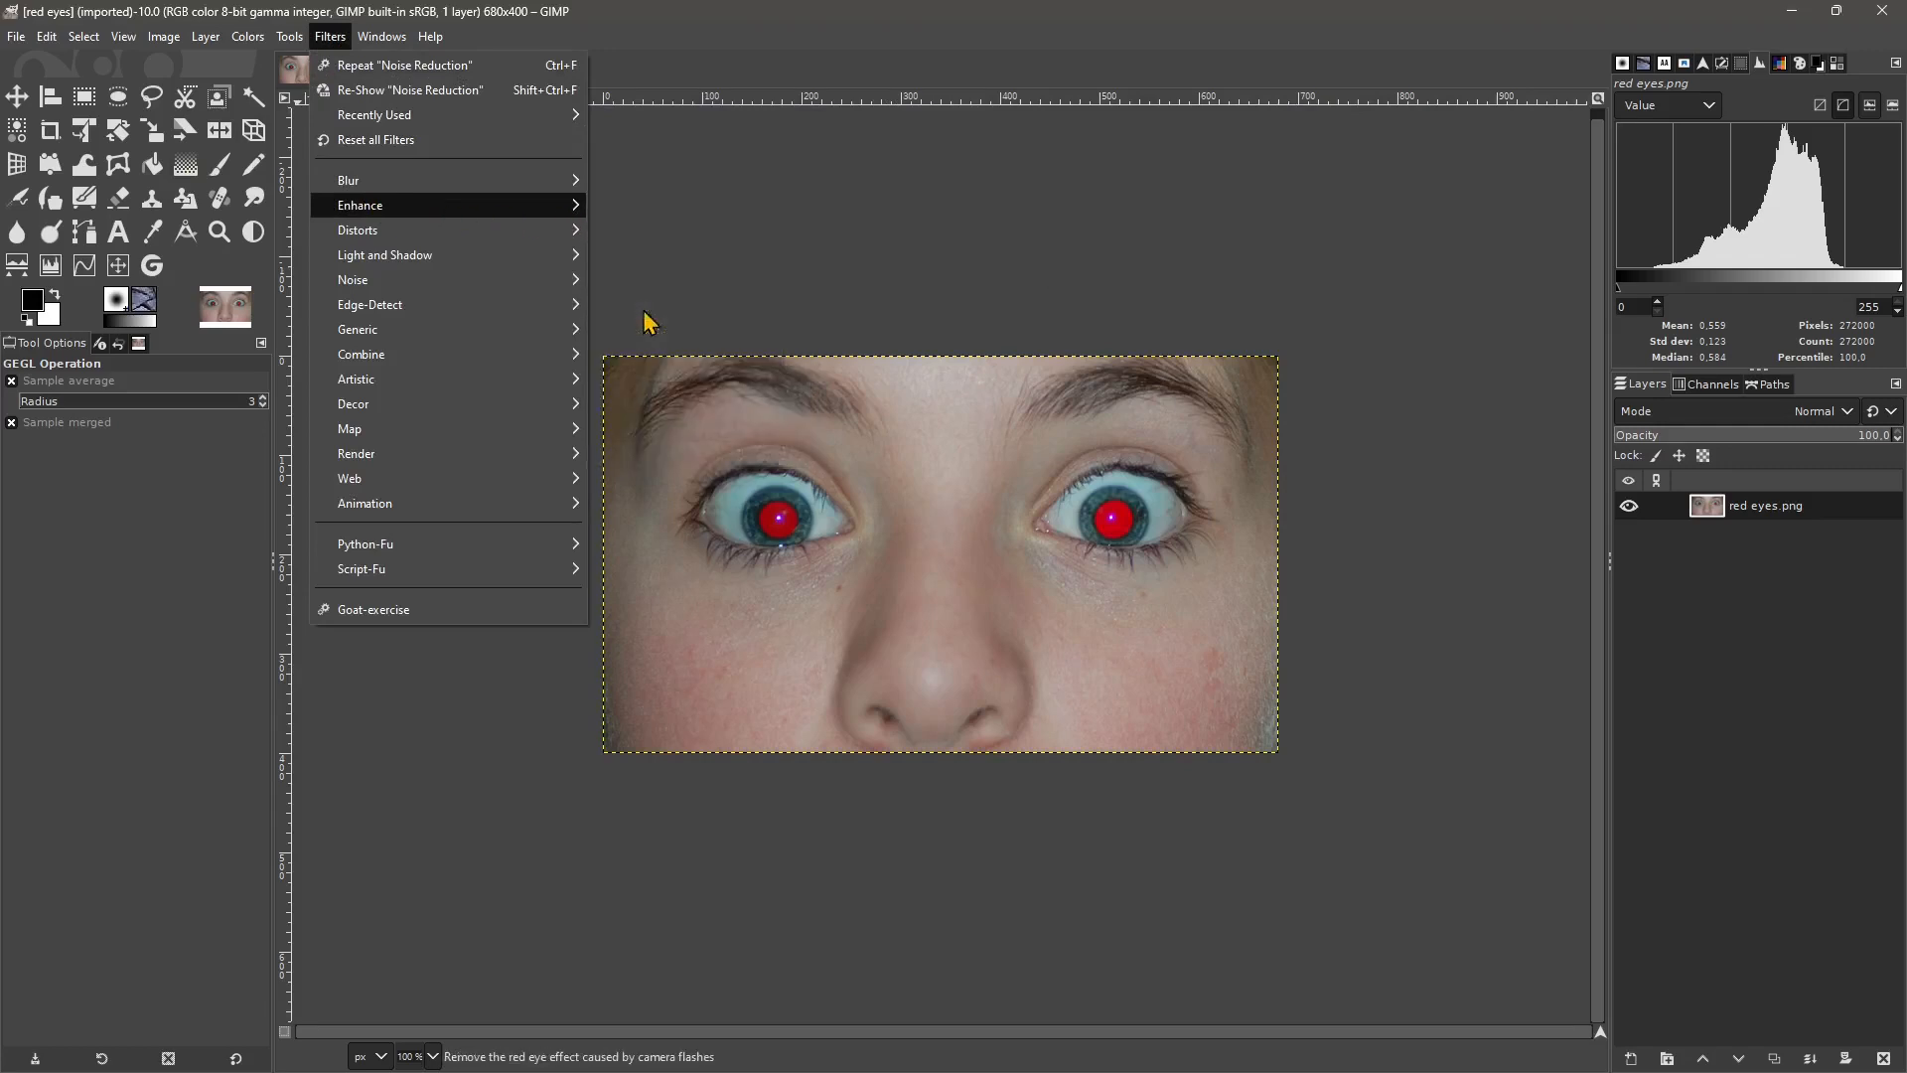
{"action": "left_click_drag", "start_coordinate": [480, 414], "coordinate": [372, 371]}
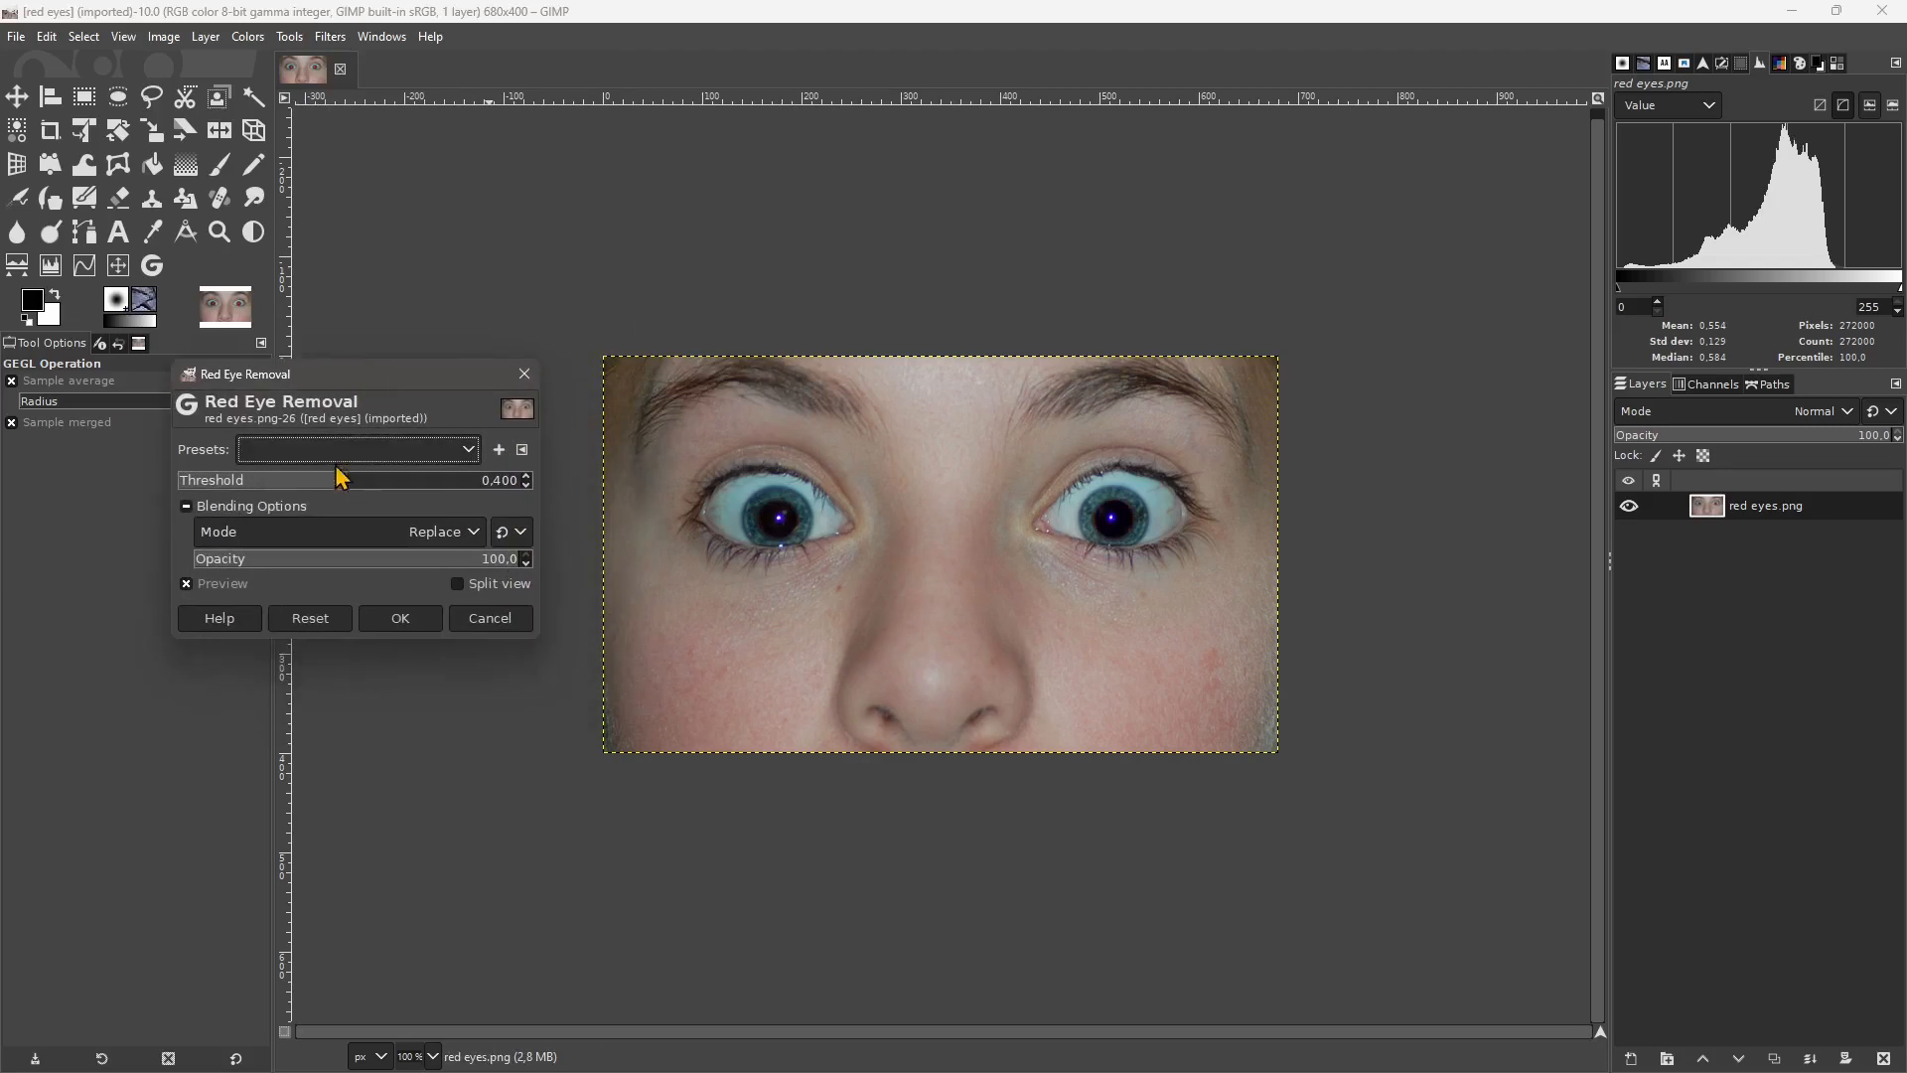
{"action": "left_click_drag", "start_coordinate": [340, 476], "coordinate": [343, 571]}
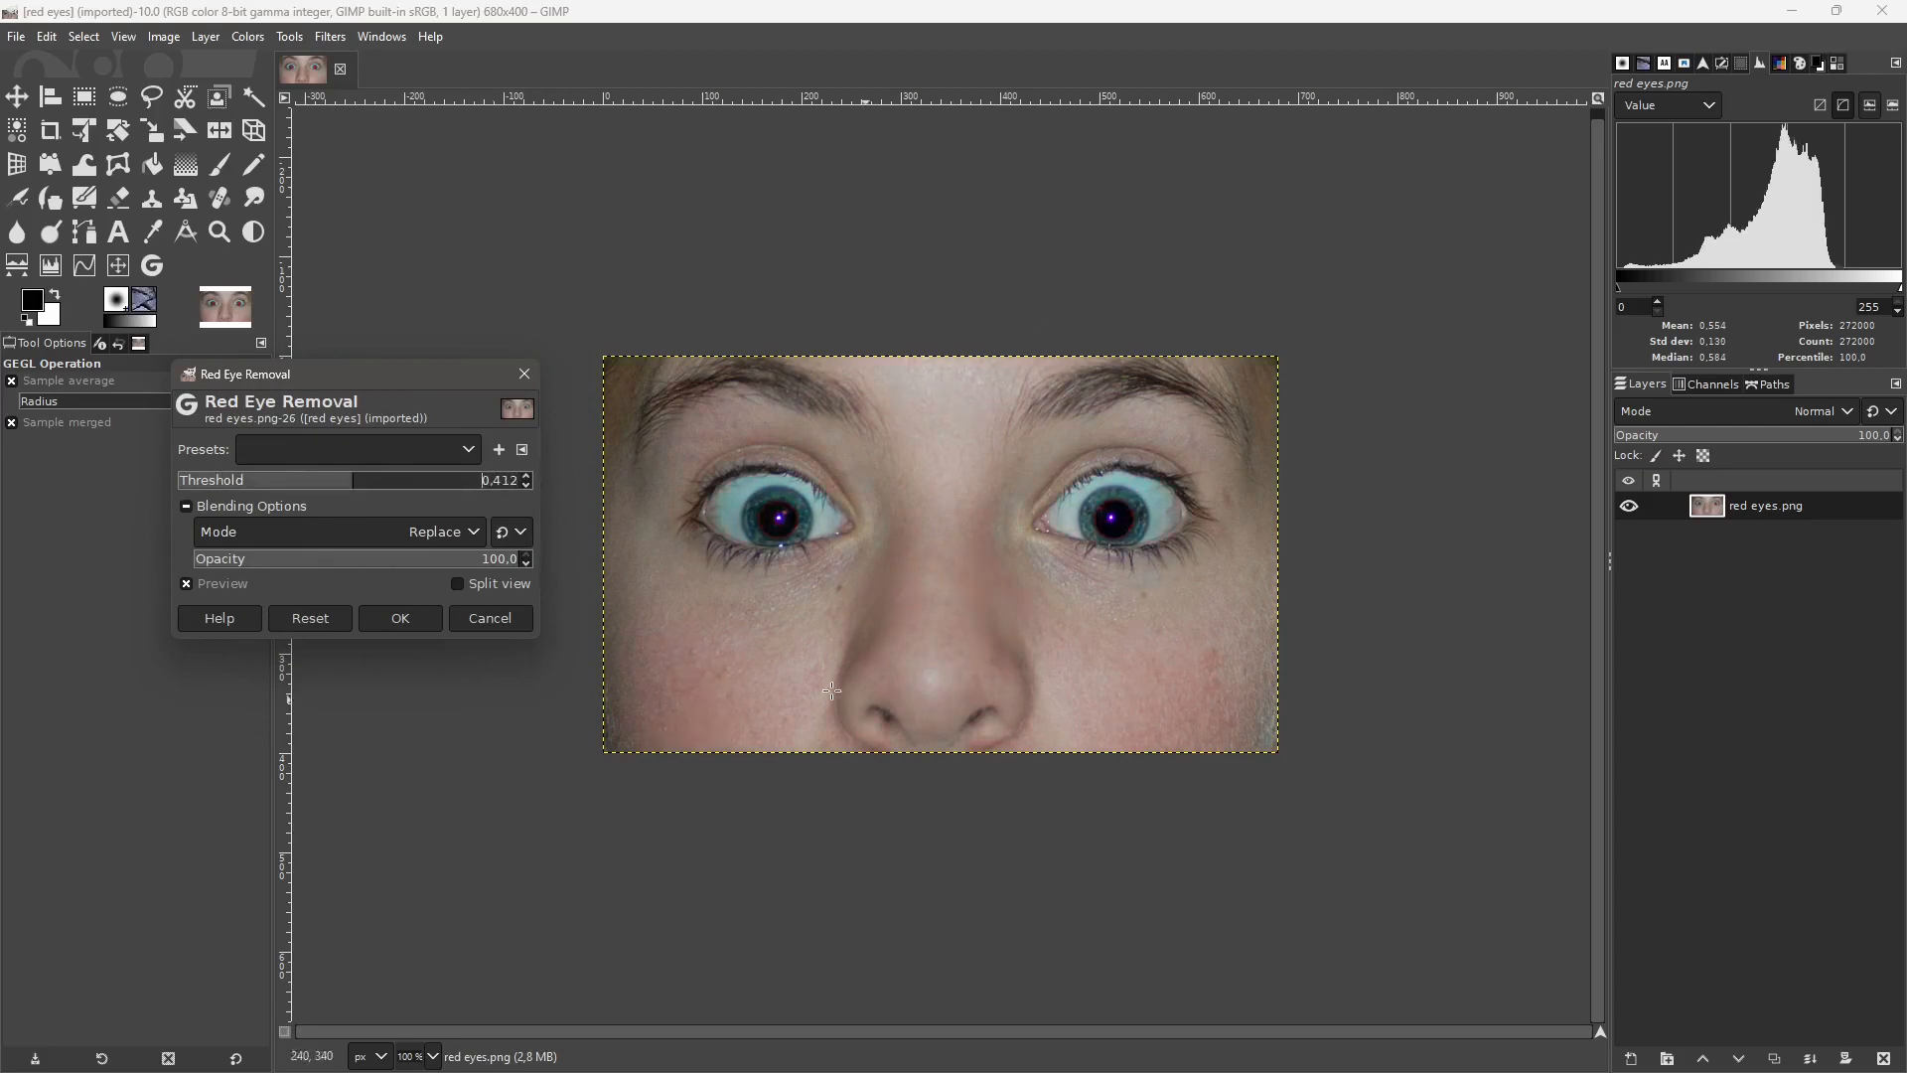
{"action": "left_click", "coordinate": [401, 618]}
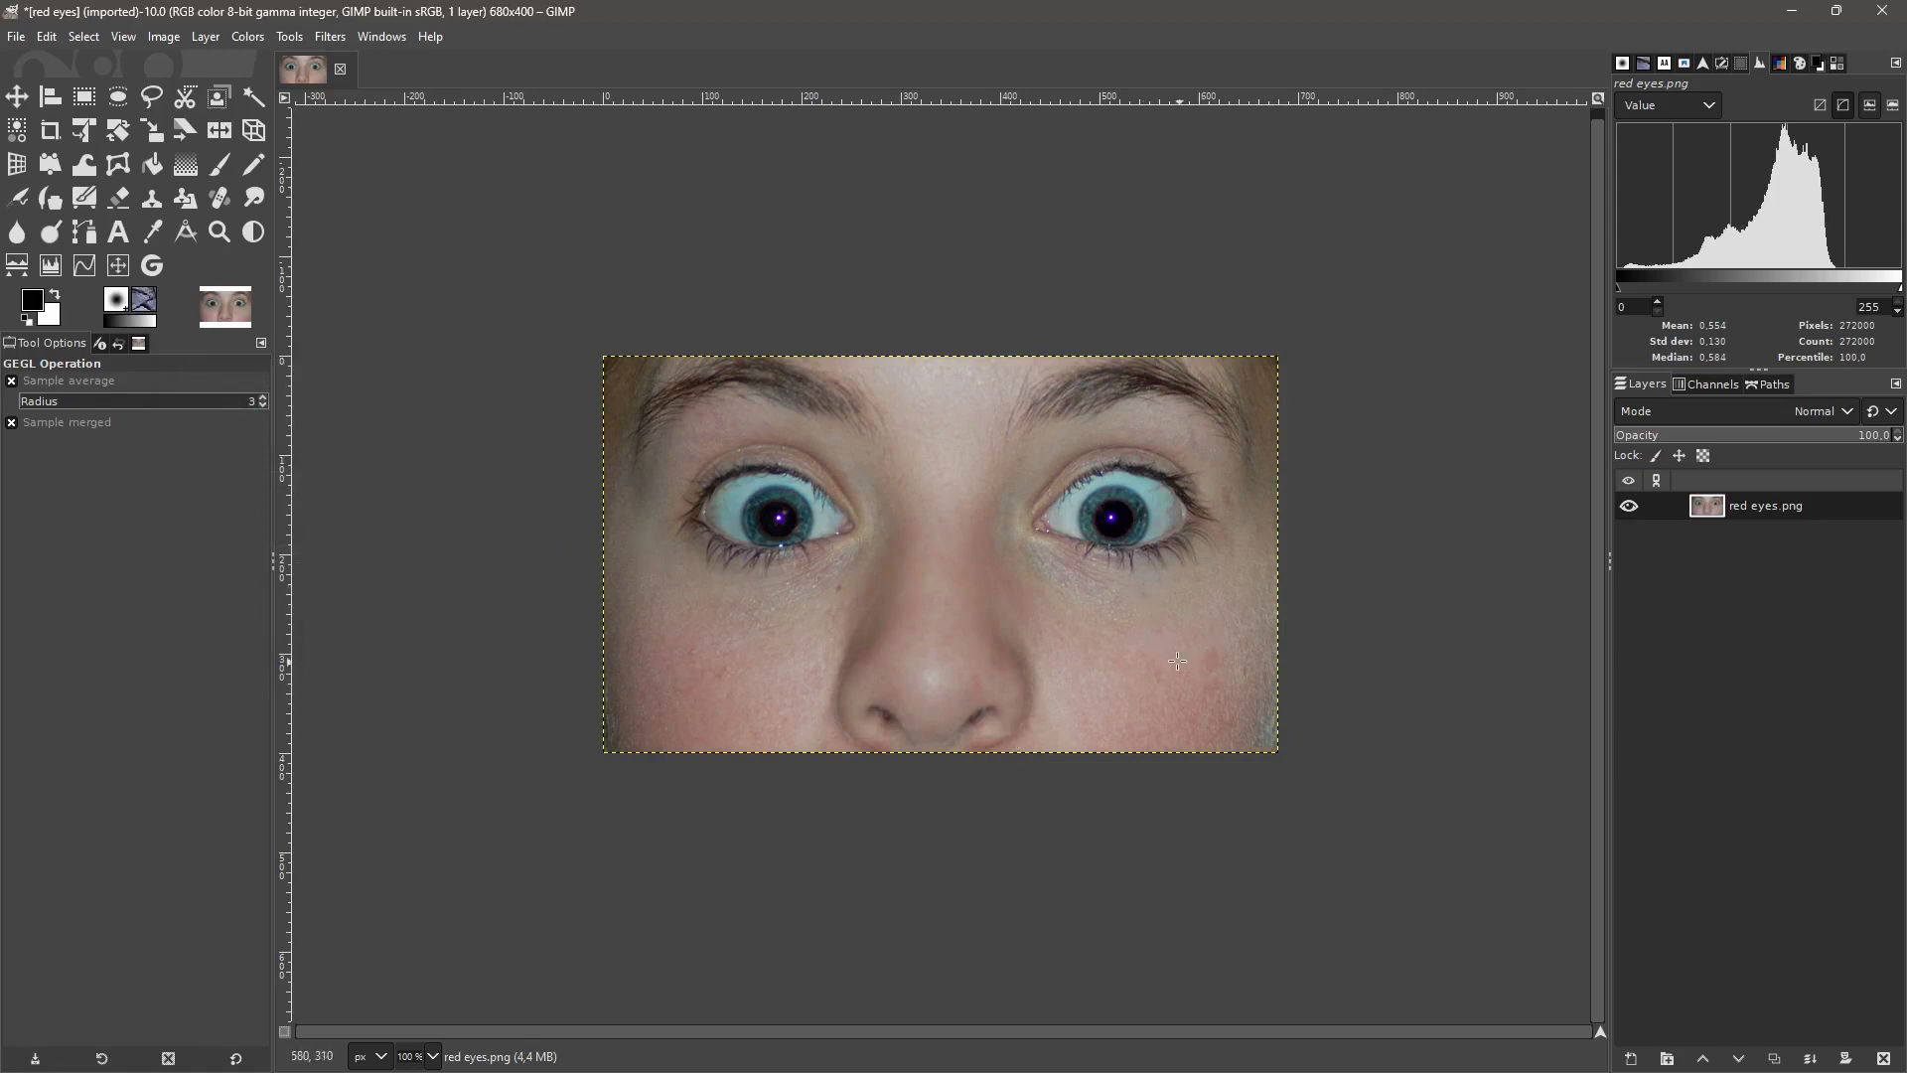
Apply Noise Reduction with strength 10 to the red eyes.png layer, comparing the effect in split view.
{"action": "left_click", "coordinate": [329, 38]}
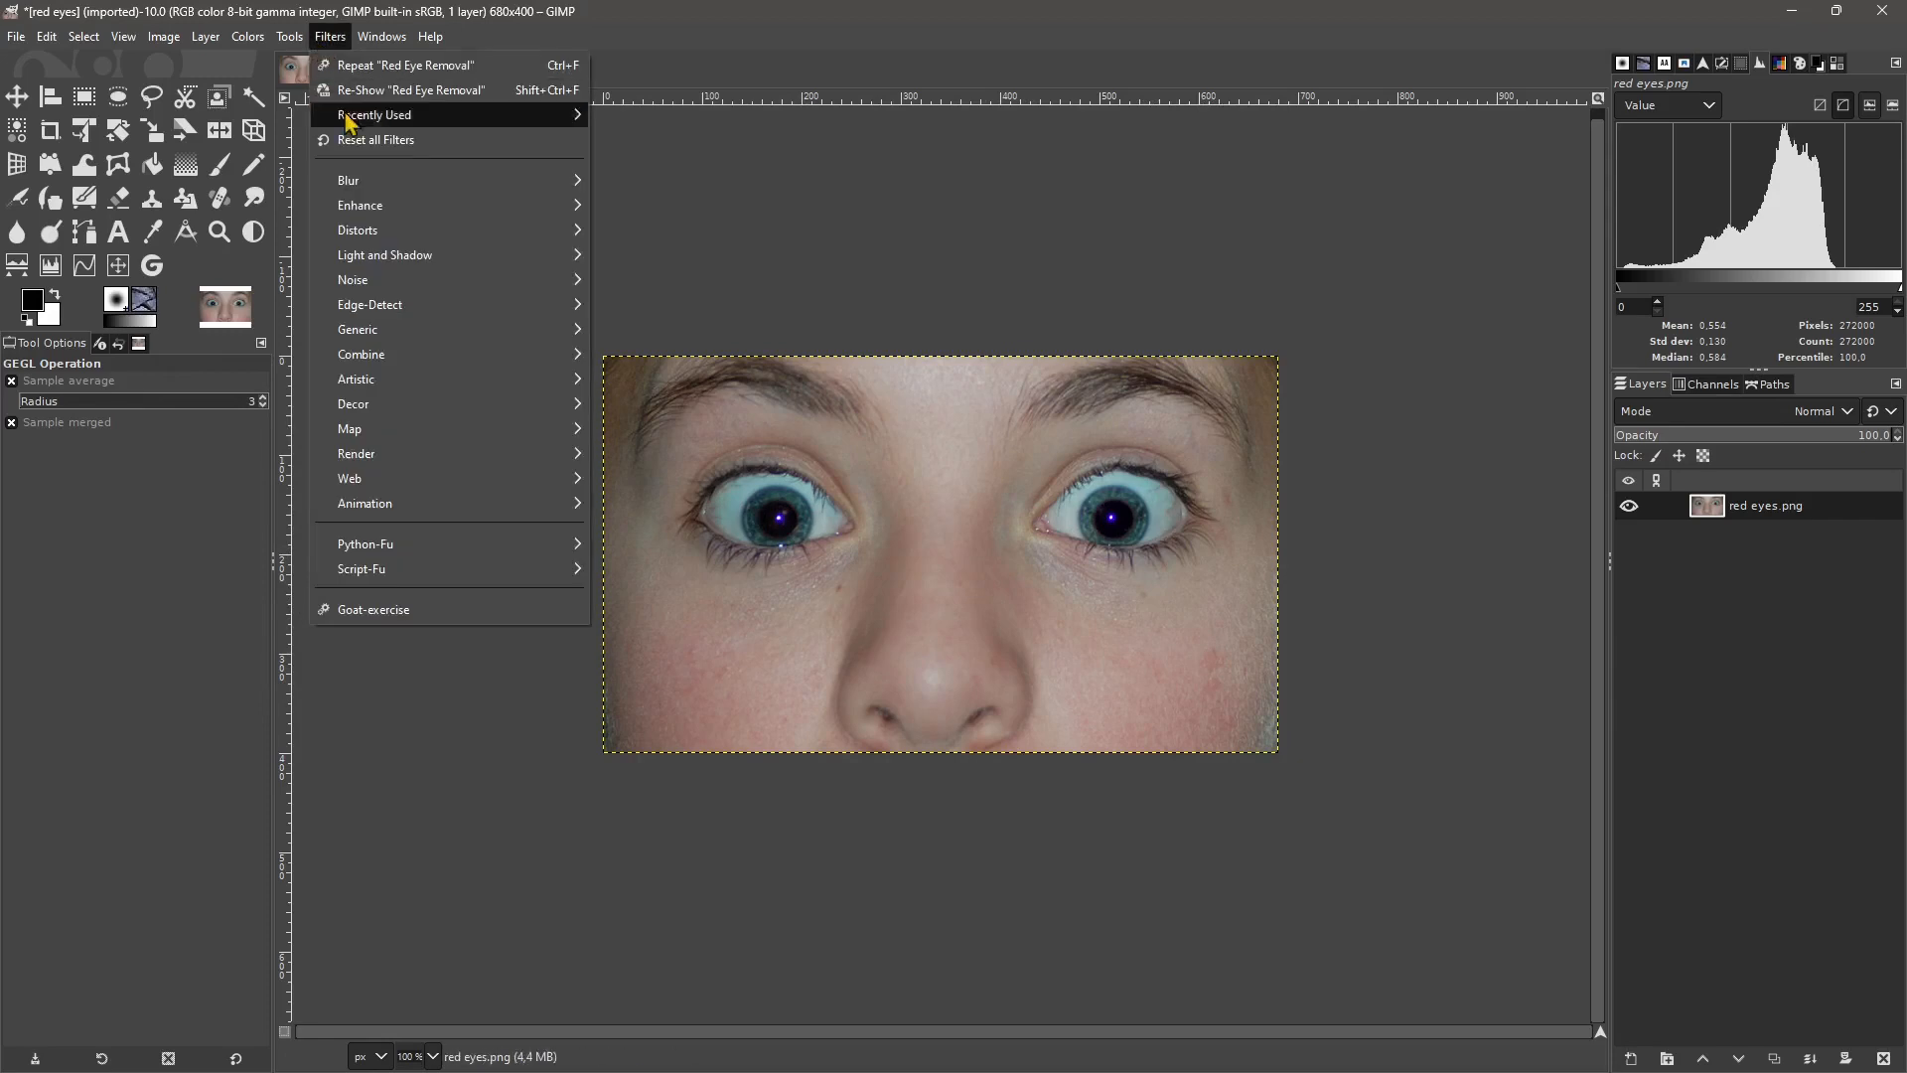
{"action": "mouse_move", "coordinate": [414, 236]}
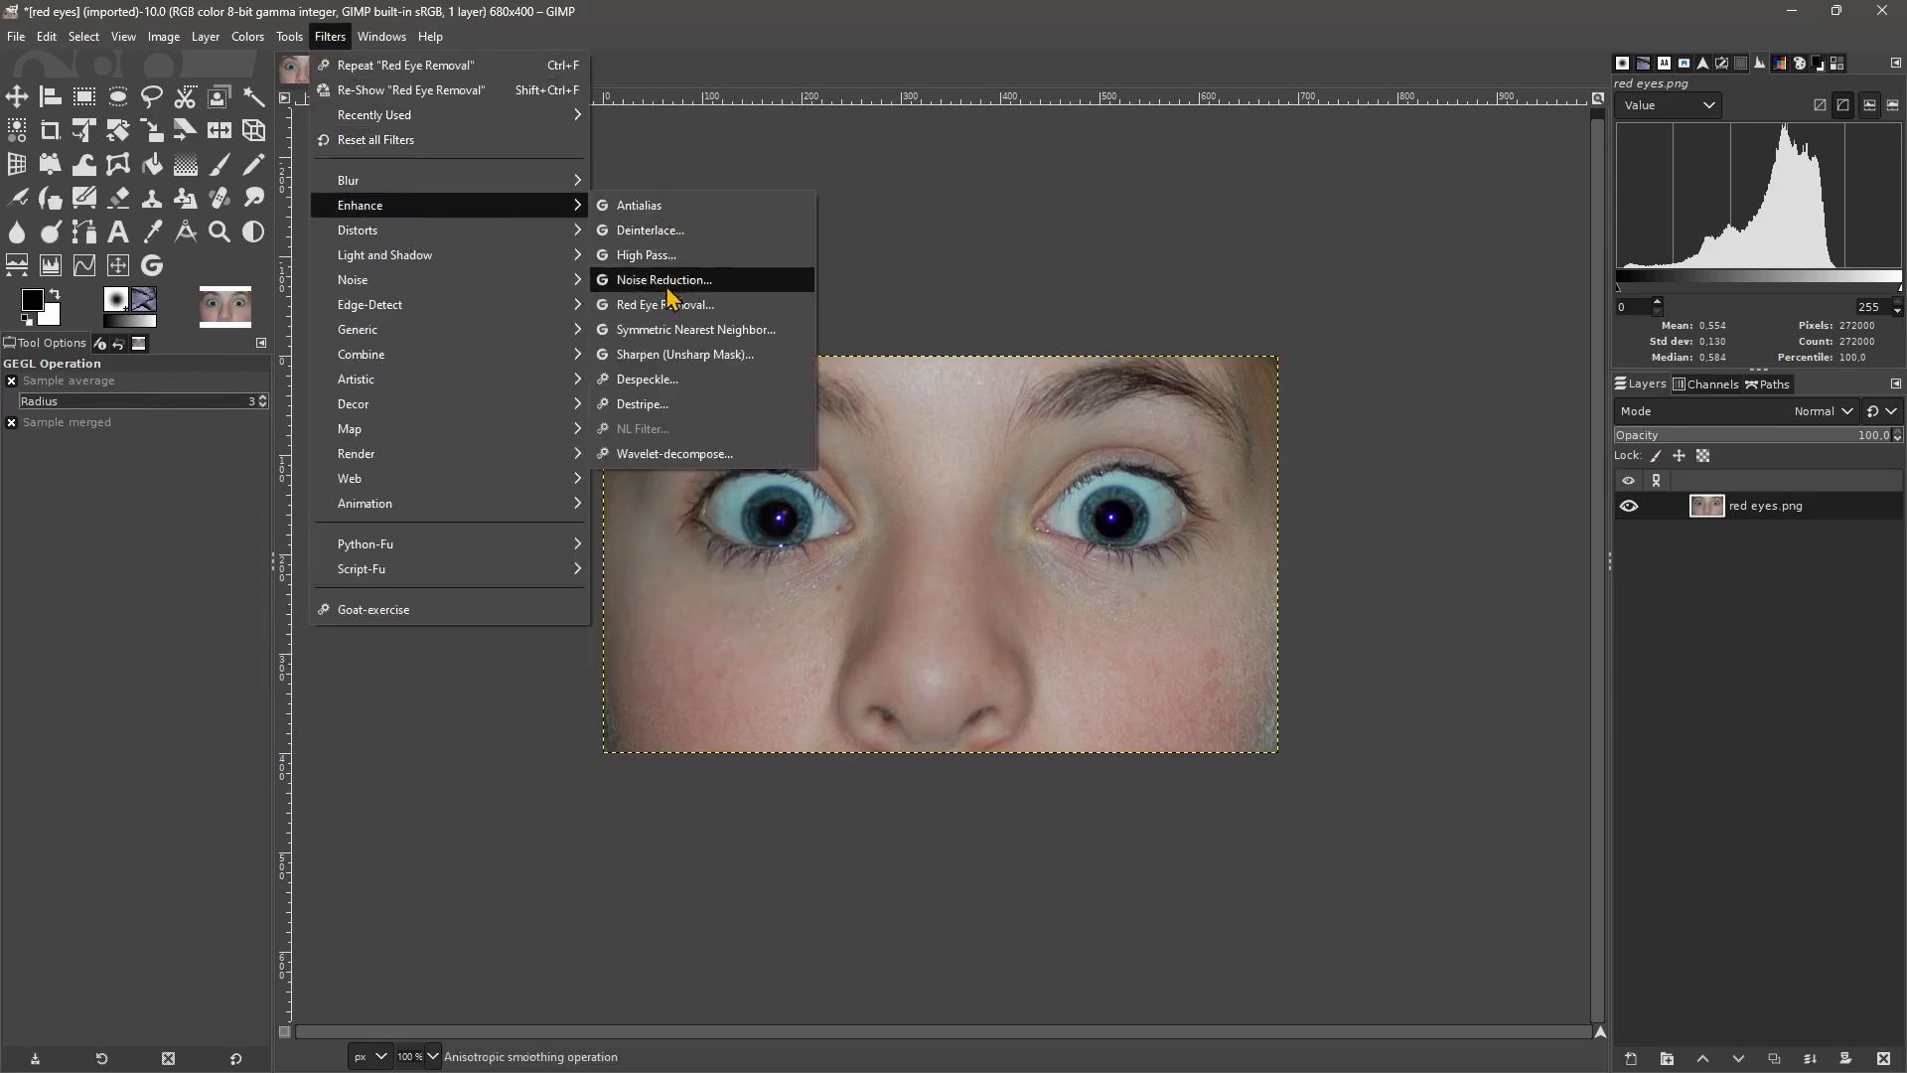
{"action": "left_click", "coordinate": [670, 284]}
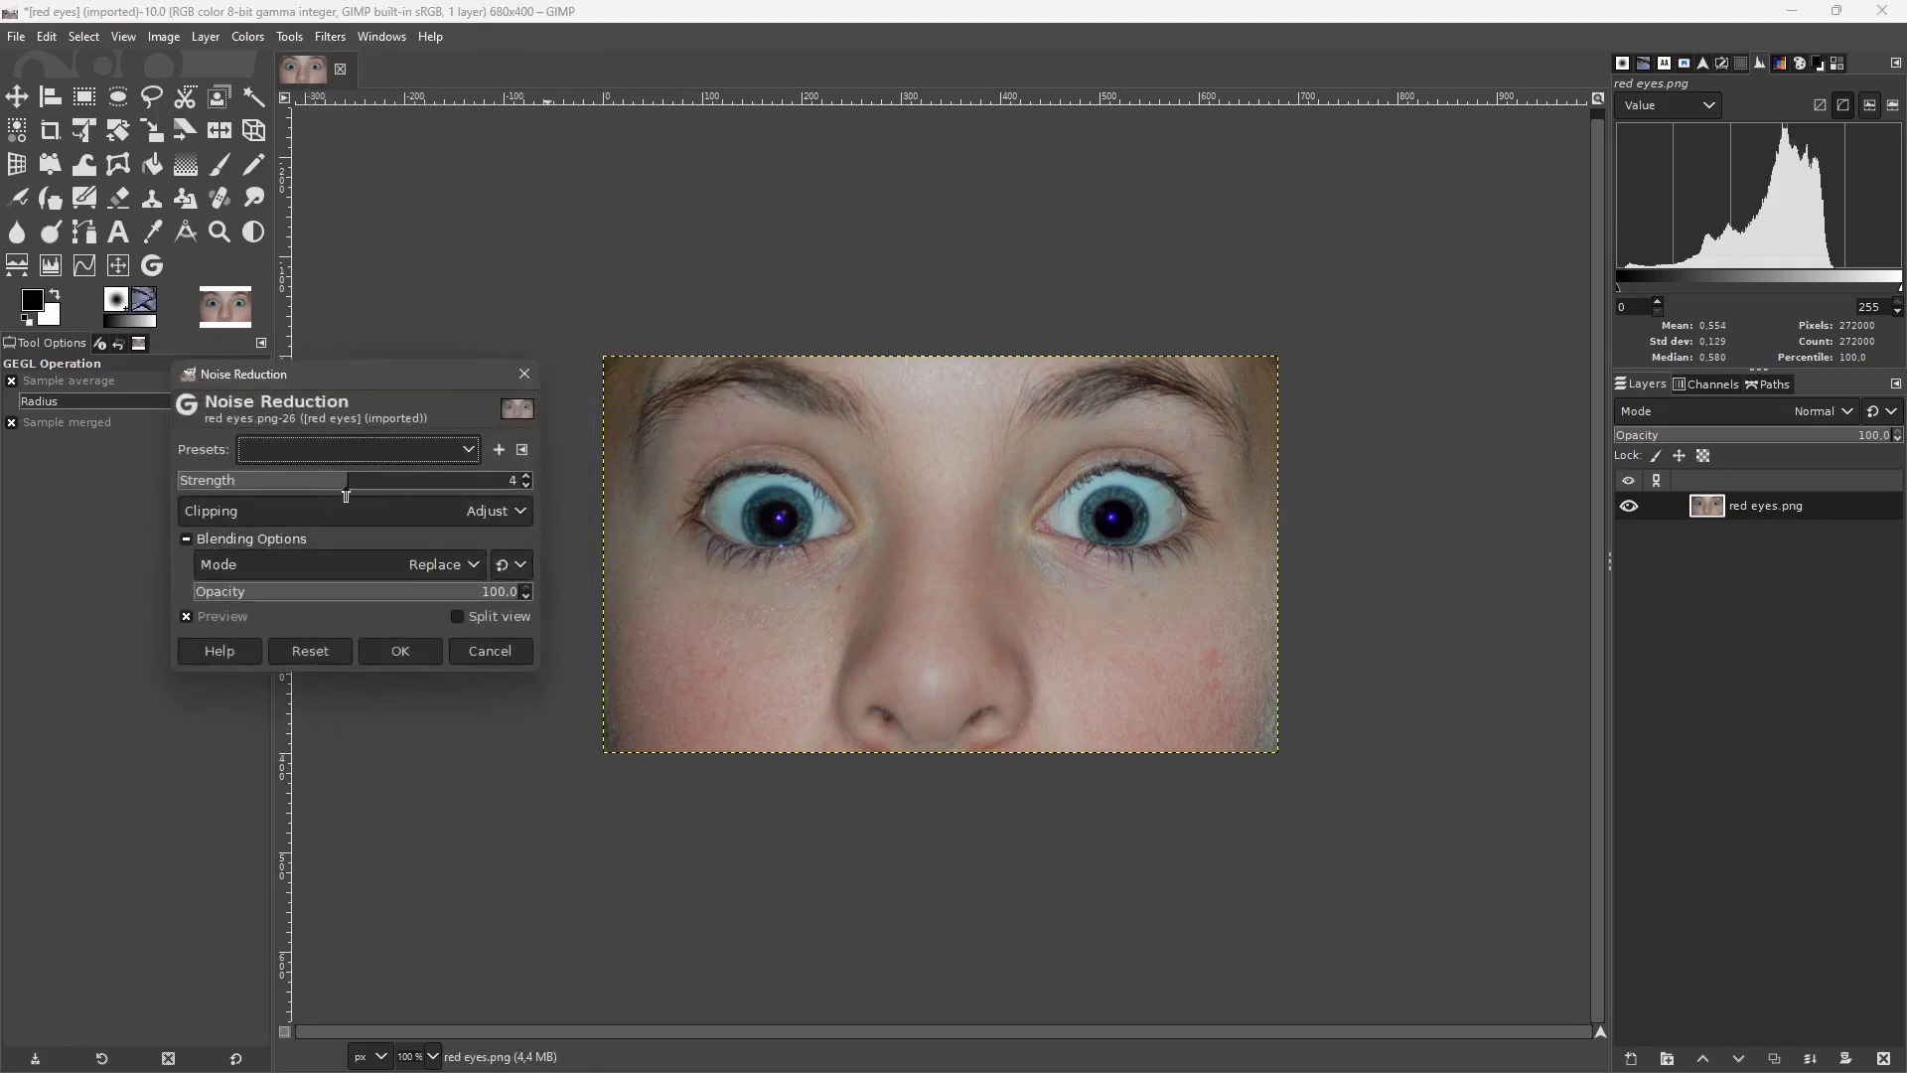
{"action": "left_click_drag", "start_coordinate": [346, 495], "coordinate": [612, 497]}
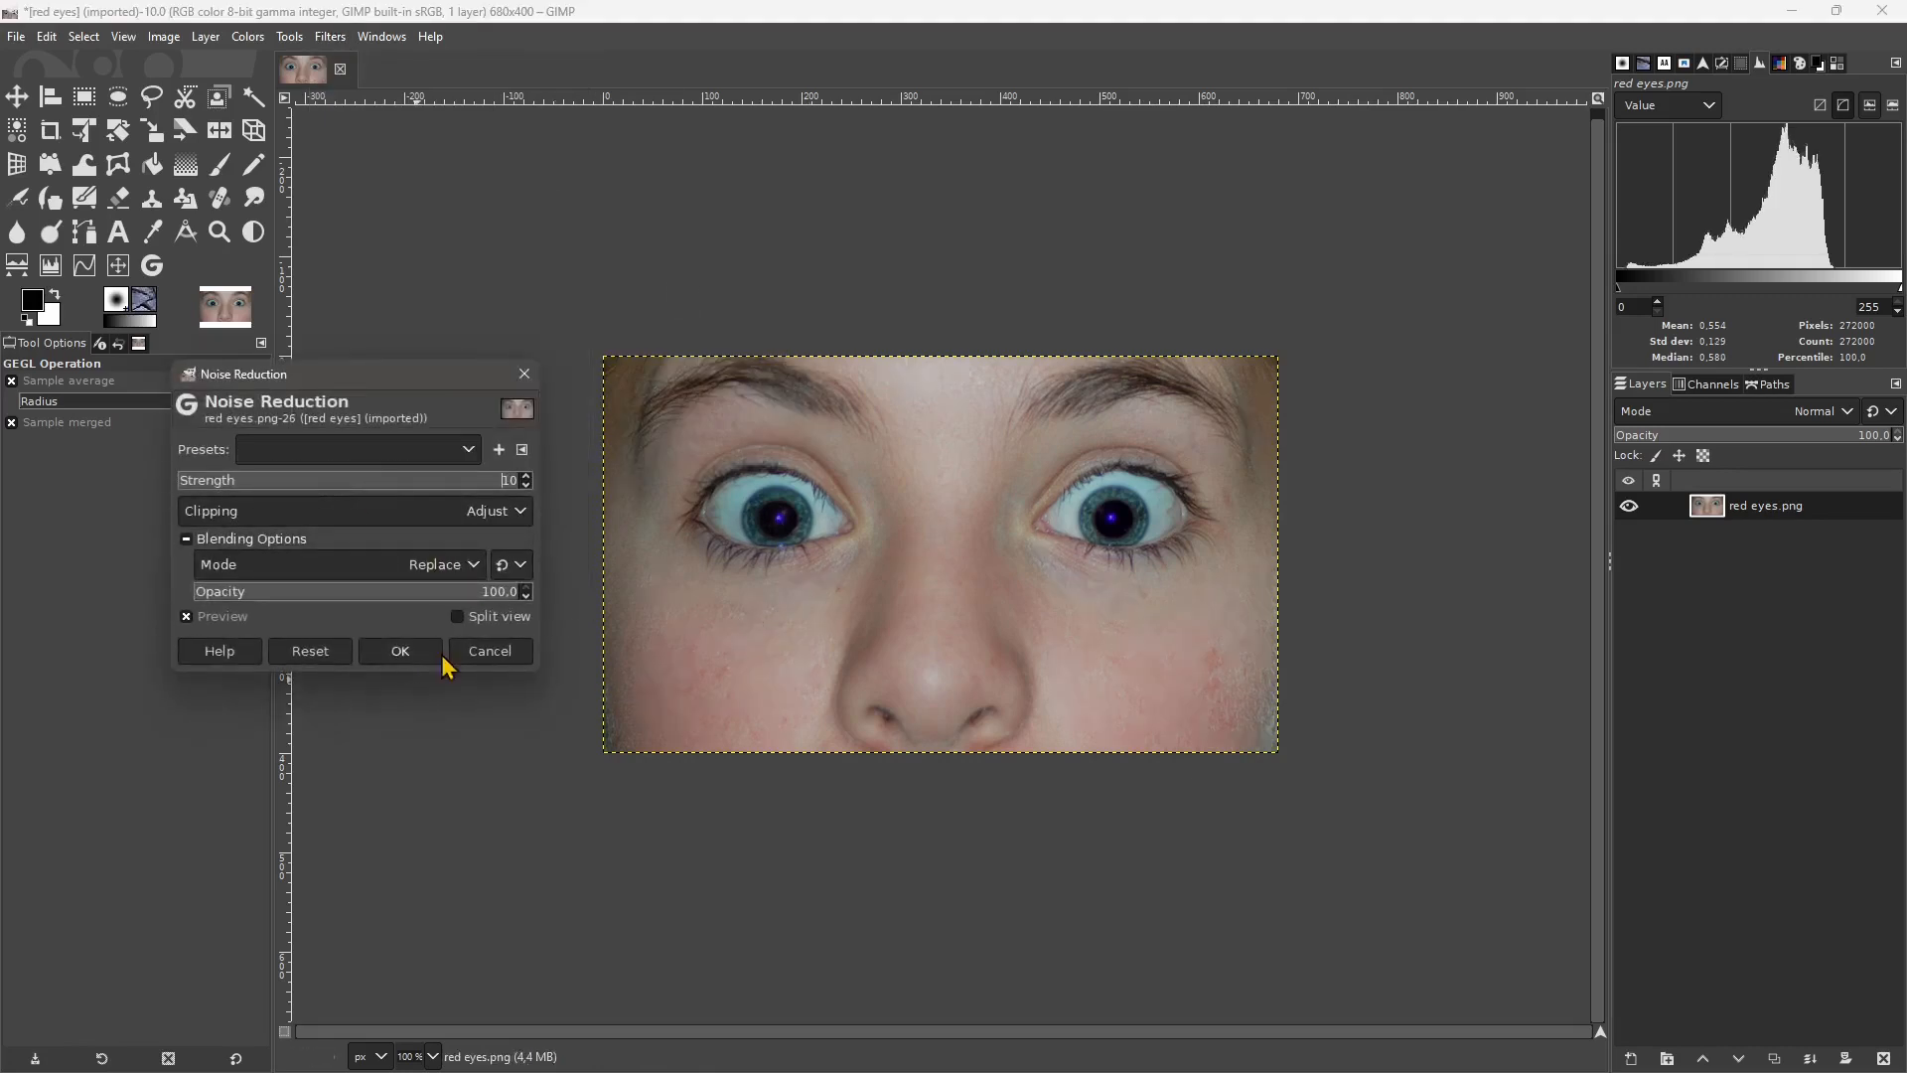
{"action": "left_click", "coordinate": [463, 617]}
{"action": "left_click_drag", "start_coordinate": [938, 545], "coordinate": [1034, 586]}
{"action": "left_click_drag", "start_coordinate": [721, 588], "coordinate": [707, 686]}
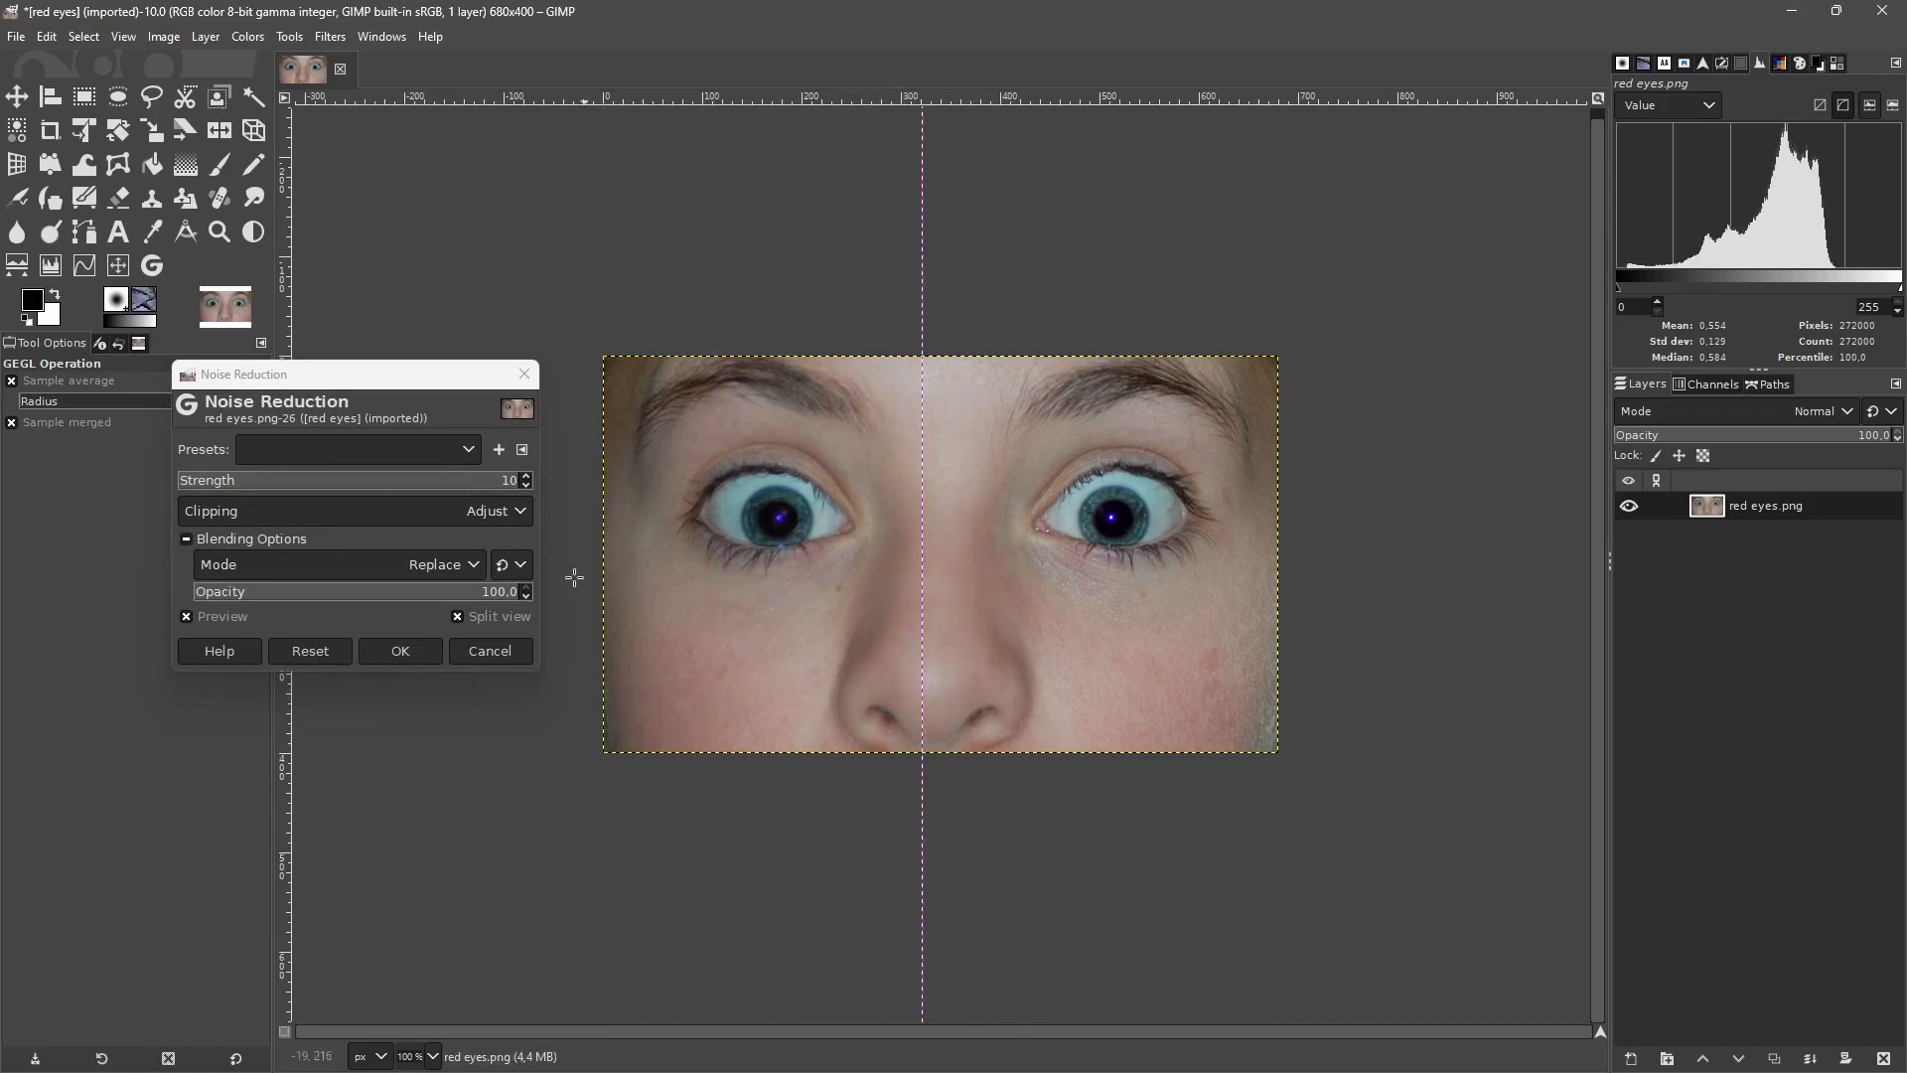
{"action": "left_click", "coordinate": [412, 651]}
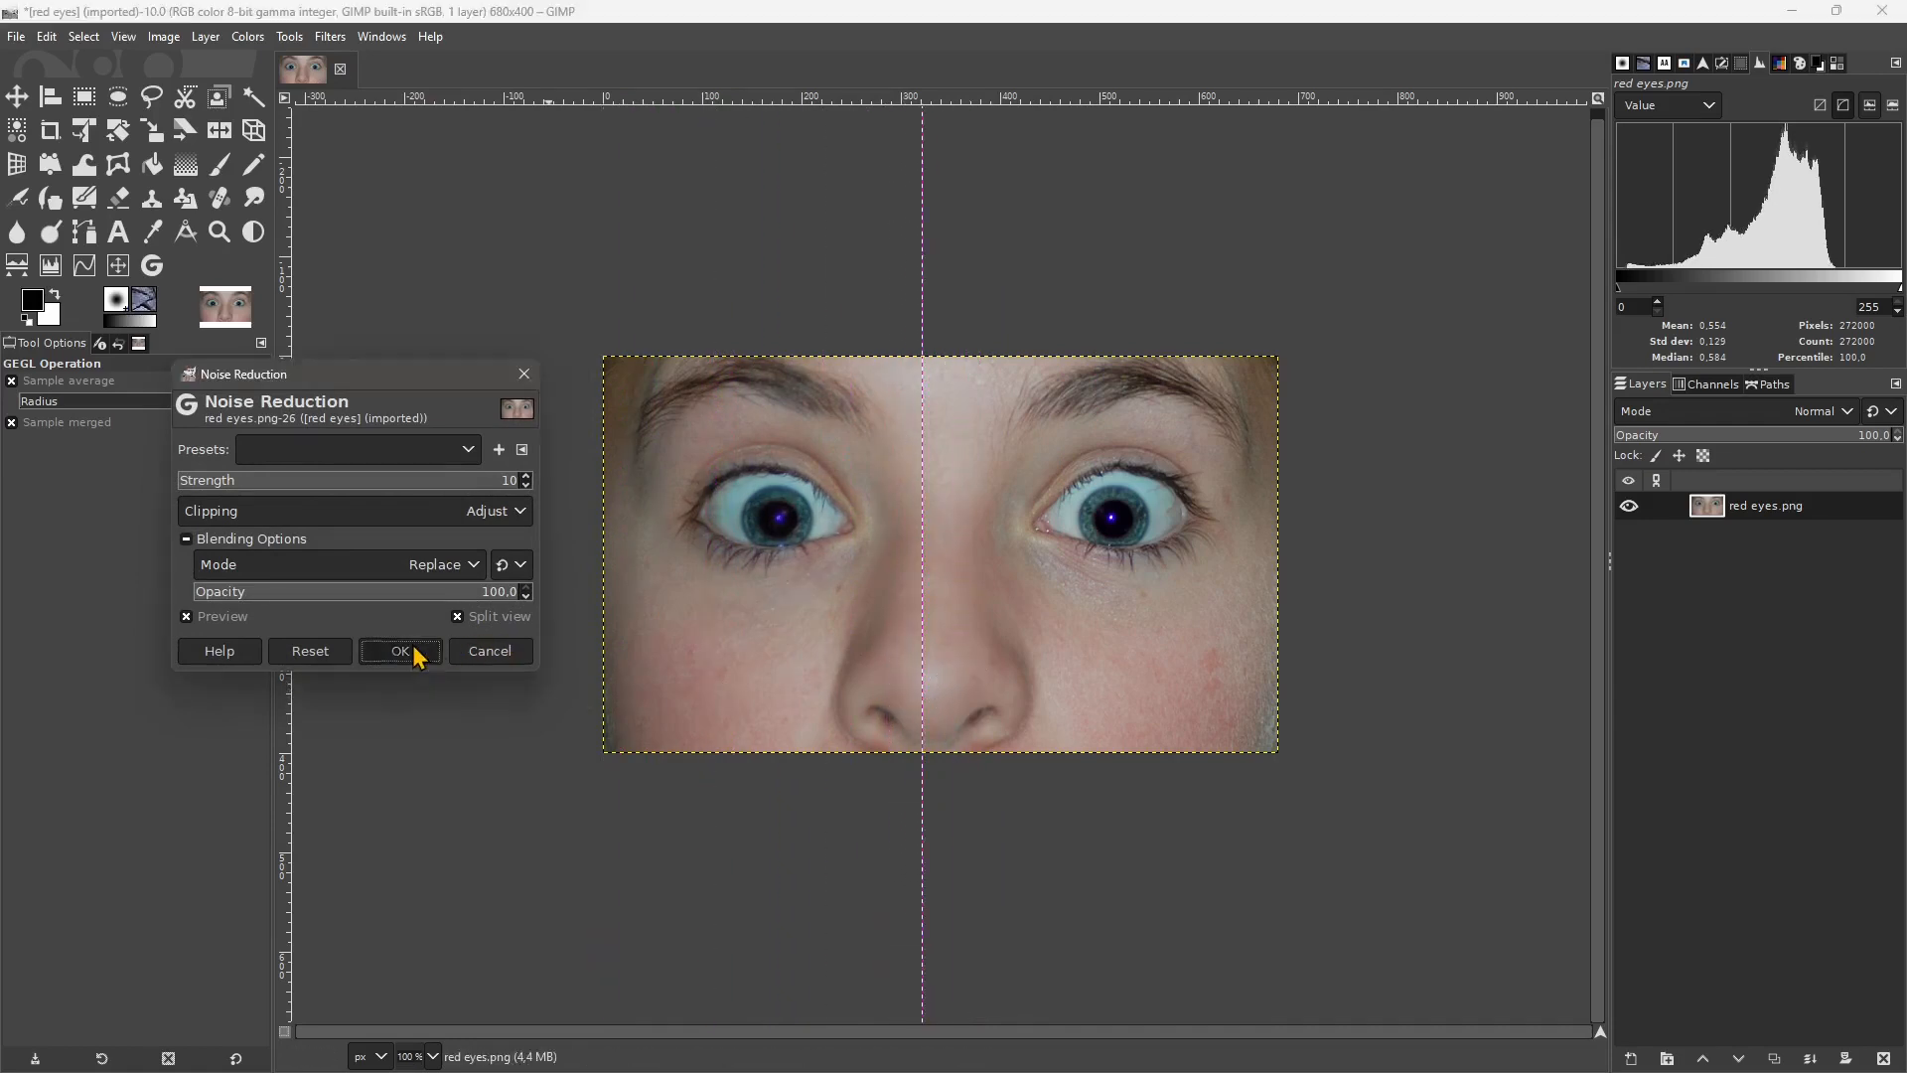
Apply Sharpen (Unsharp Mask) to the red eyes.png layer with radius 6.634 and amount 0.126.
{"action": "left_click", "coordinate": [330, 37]}
{"action": "mouse_move", "coordinate": [364, 204]}
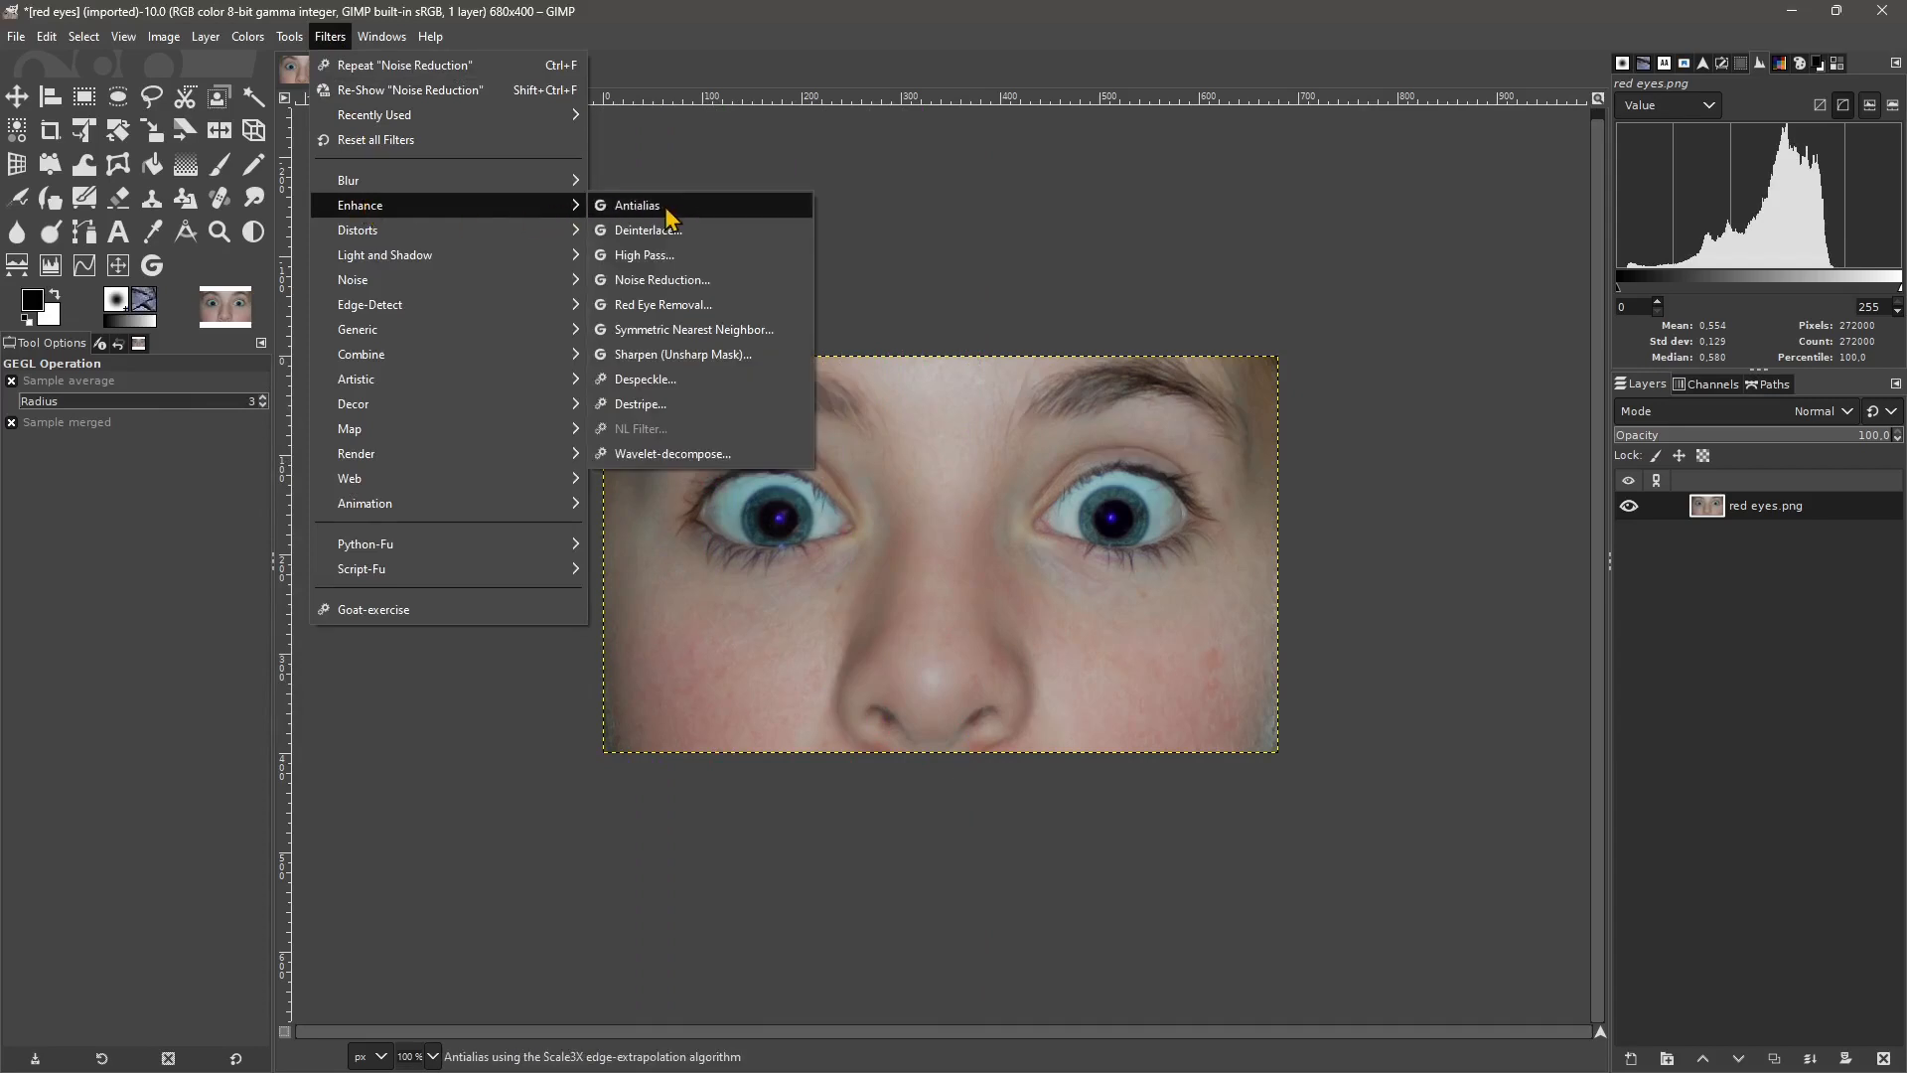
{"action": "left_click", "coordinate": [644, 361]}
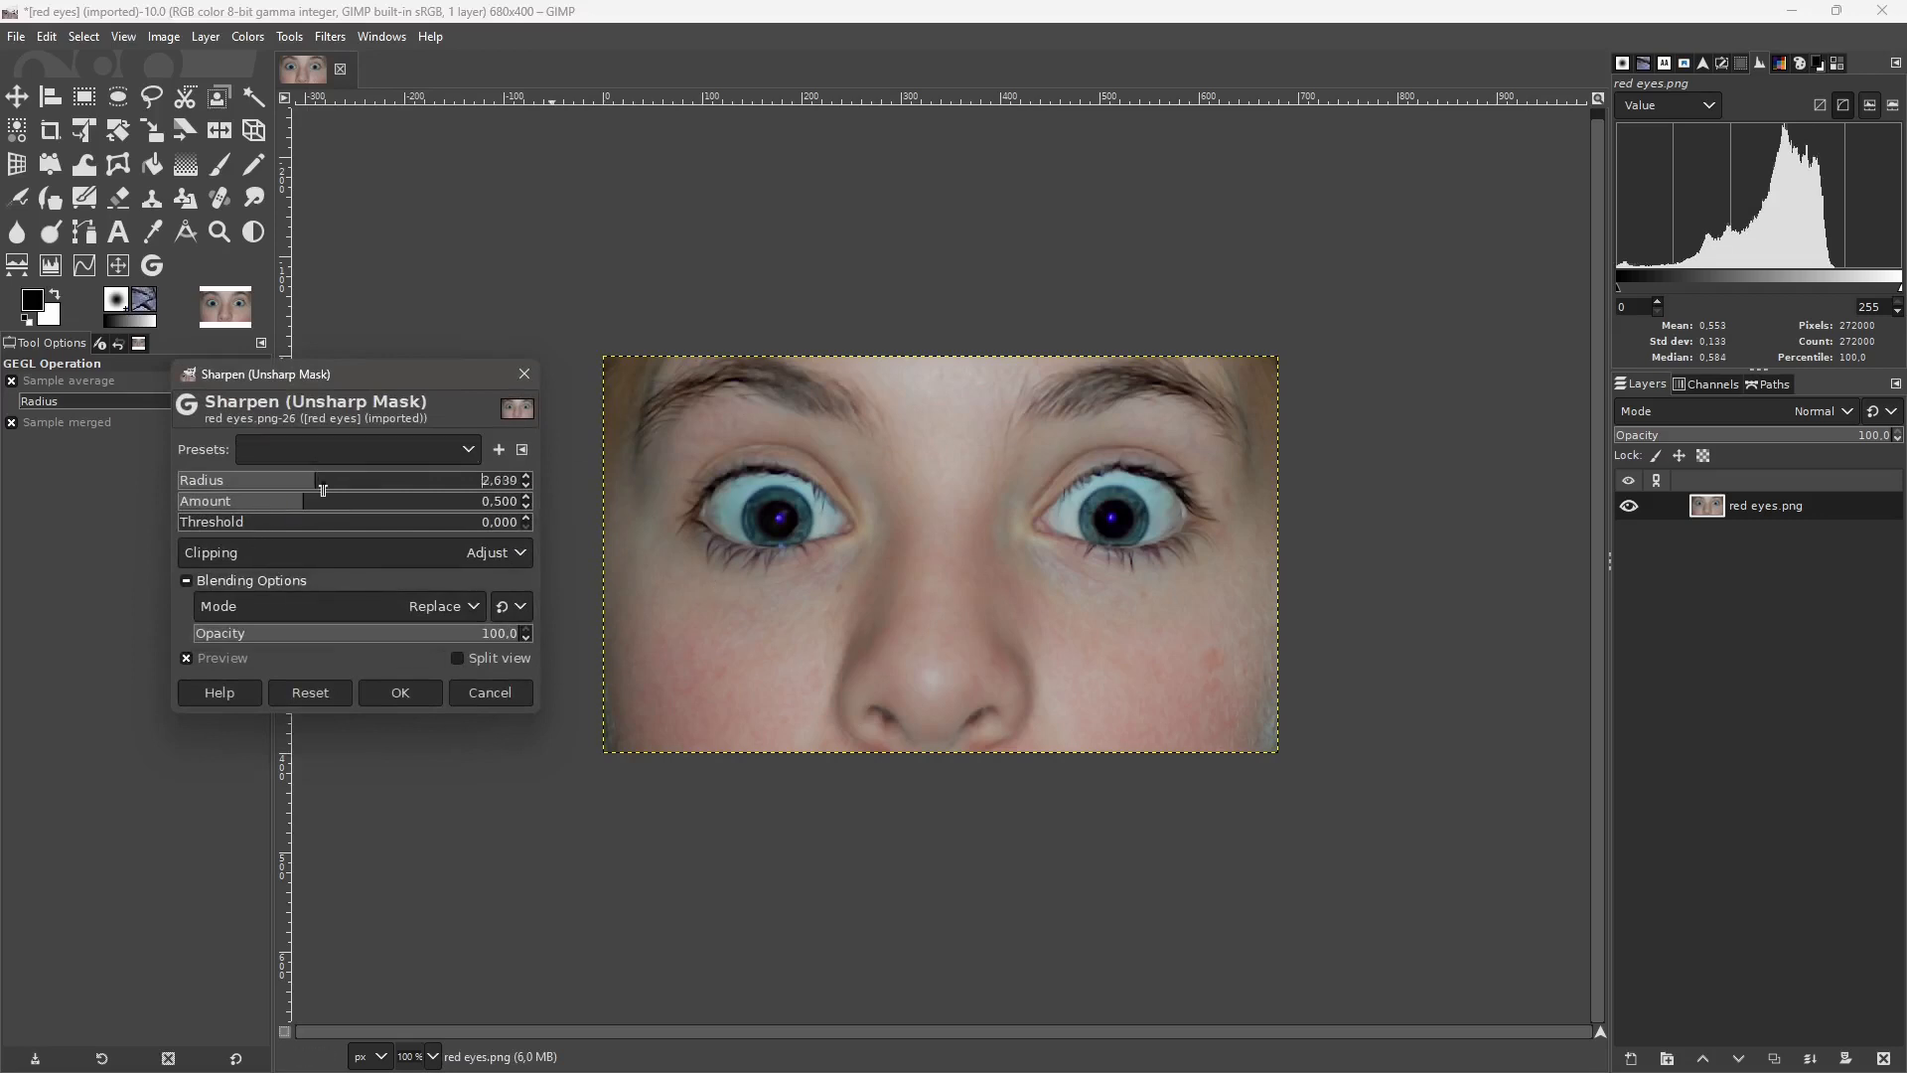
{"action": "left_click_drag", "start_coordinate": [313, 486], "coordinate": [257, 533]}
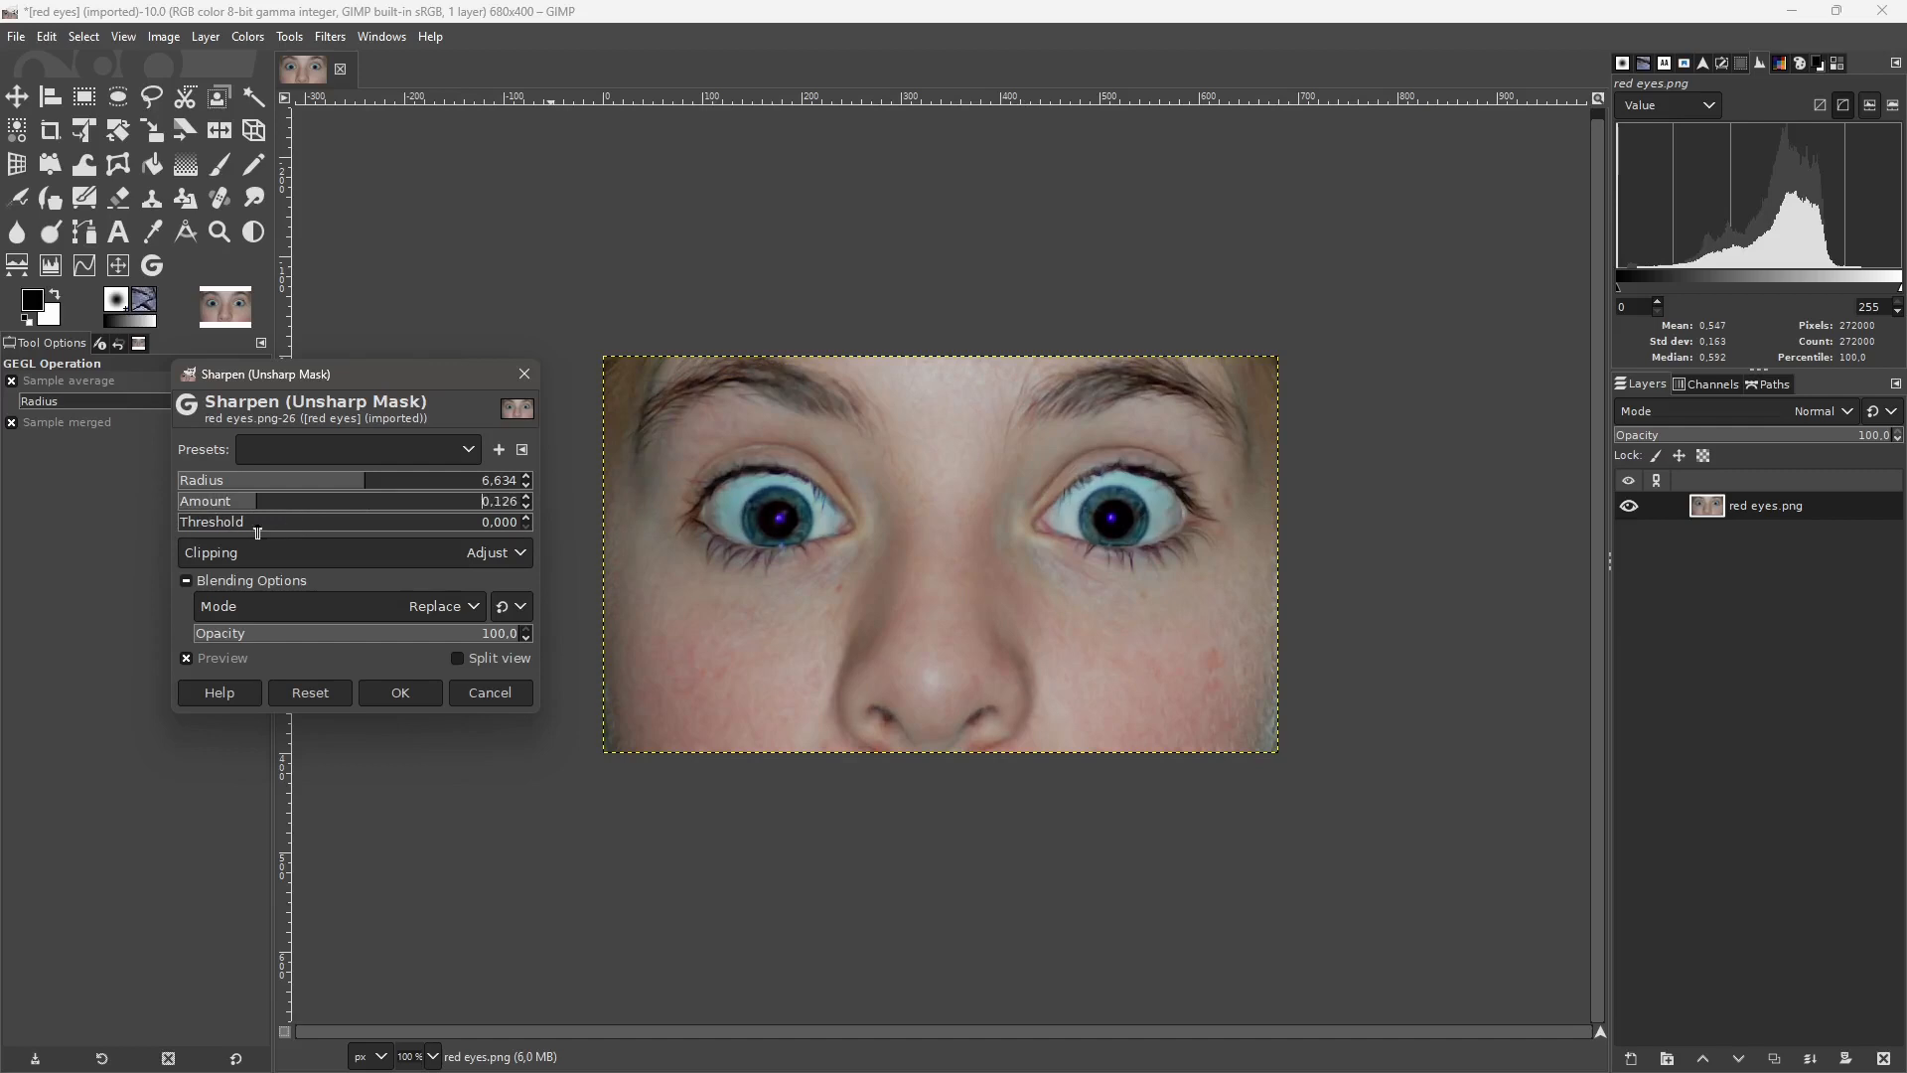
{"action": "left_click", "coordinate": [429, 693]}
Preview Lens Distortion with main -12.79, edge -5.23, zoom -3.49 and shift X -6.40, and cancel the filter.
{"action": "left_click", "coordinate": [321, 43]}
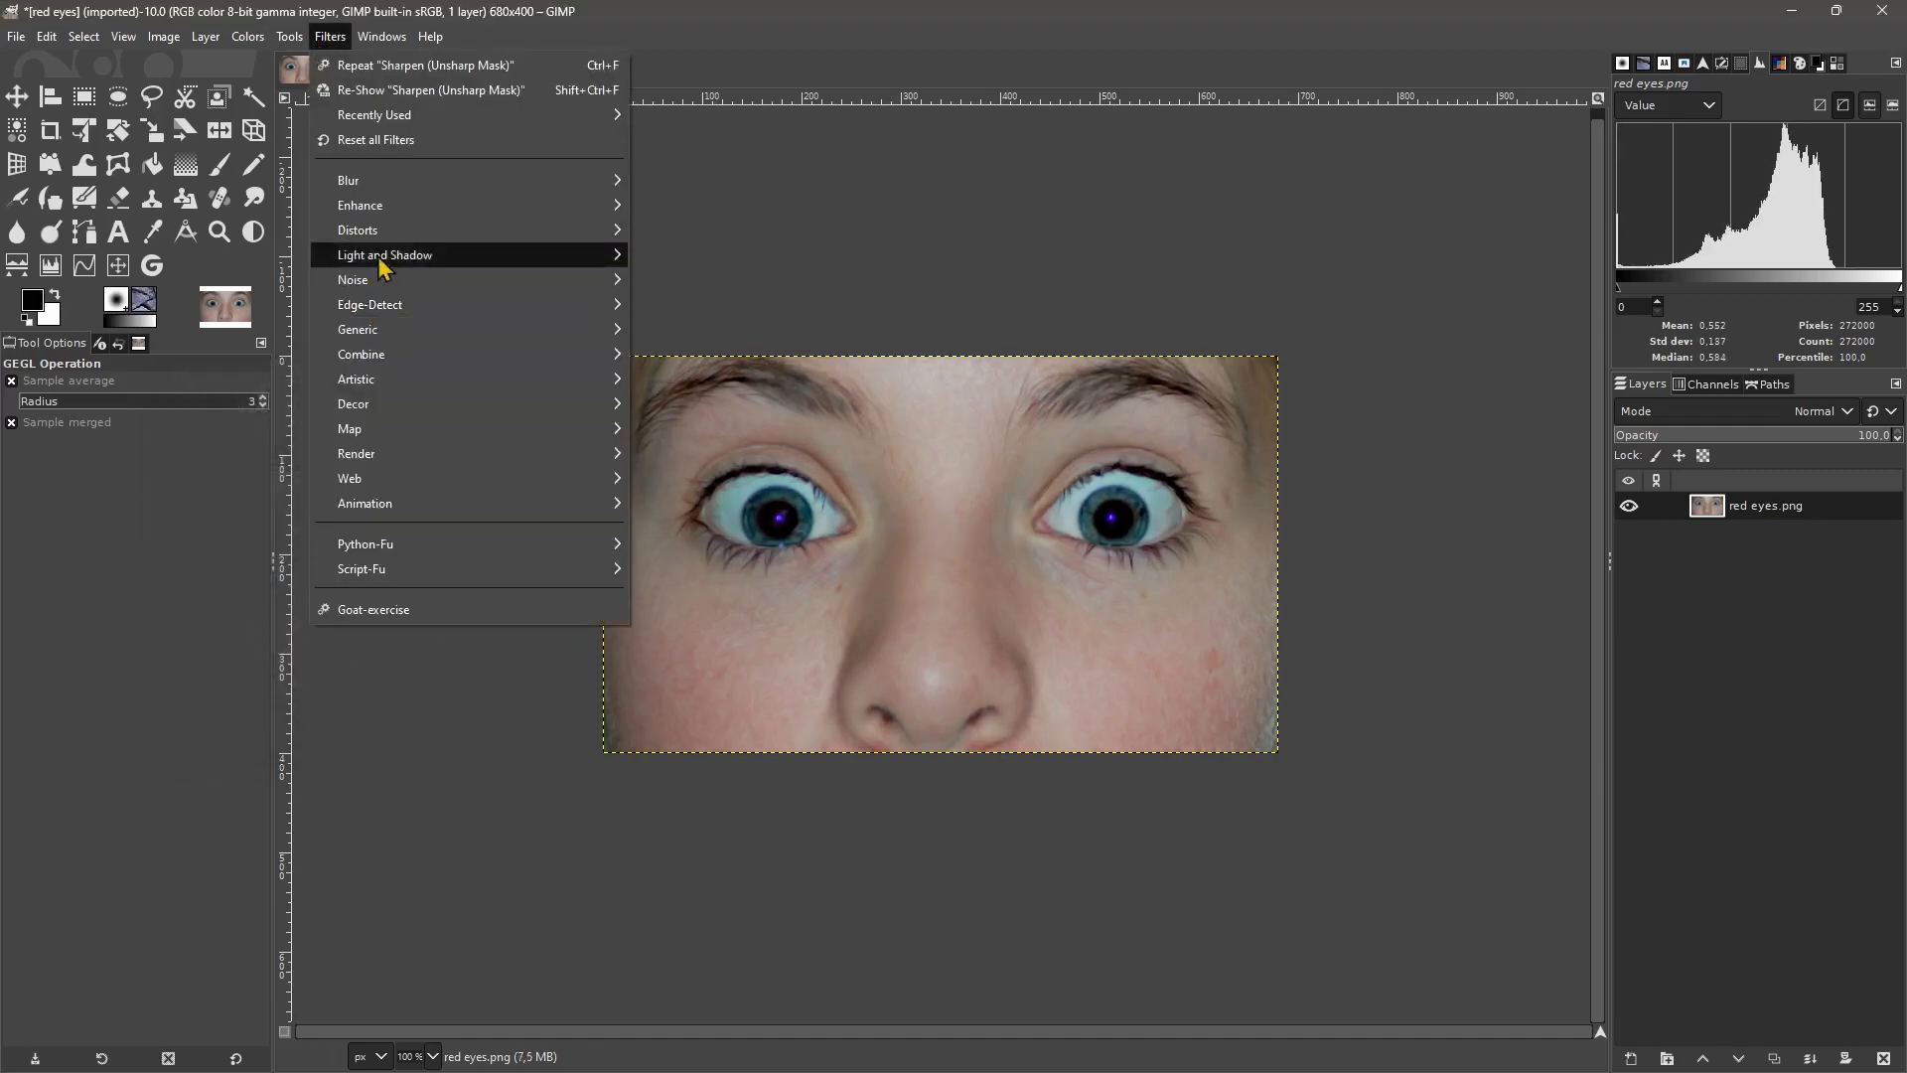
{"action": "mouse_move", "coordinate": [477, 204]}
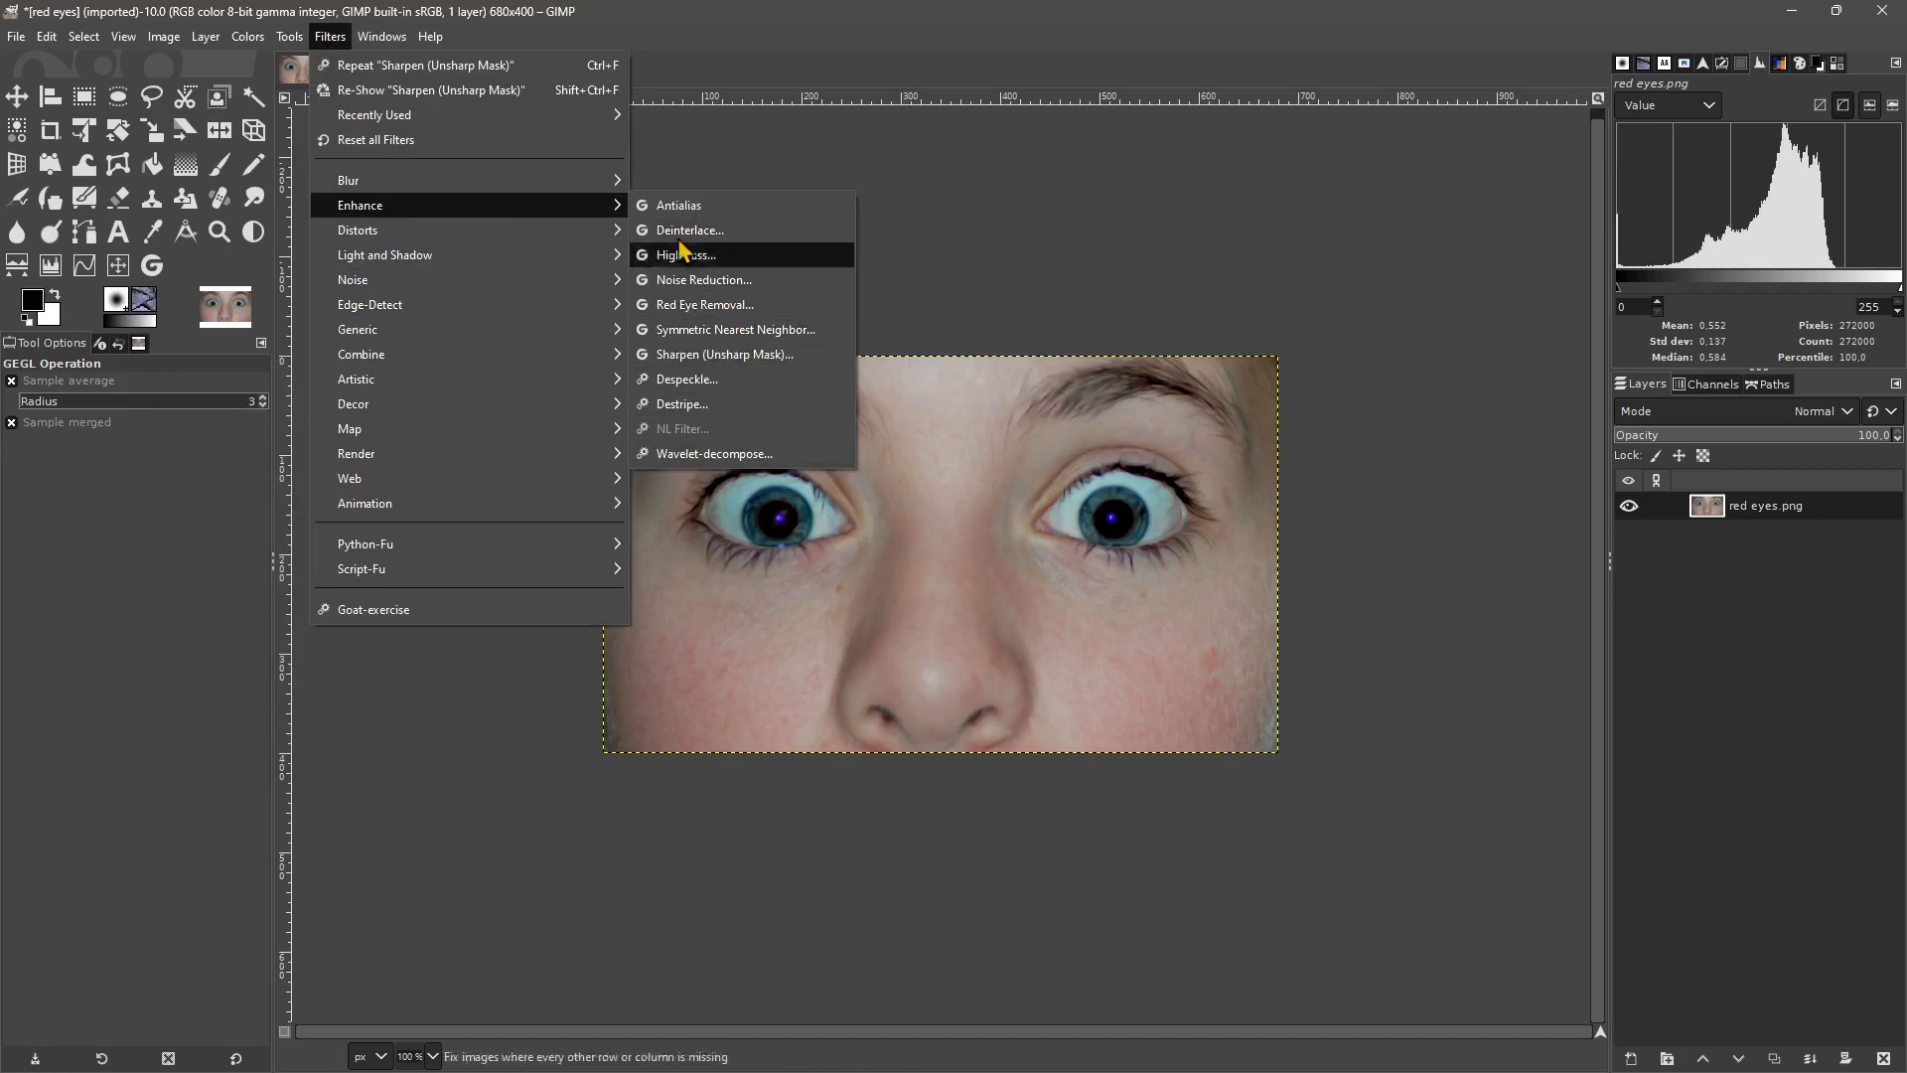
{"action": "mouse_move", "coordinate": [483, 266]}
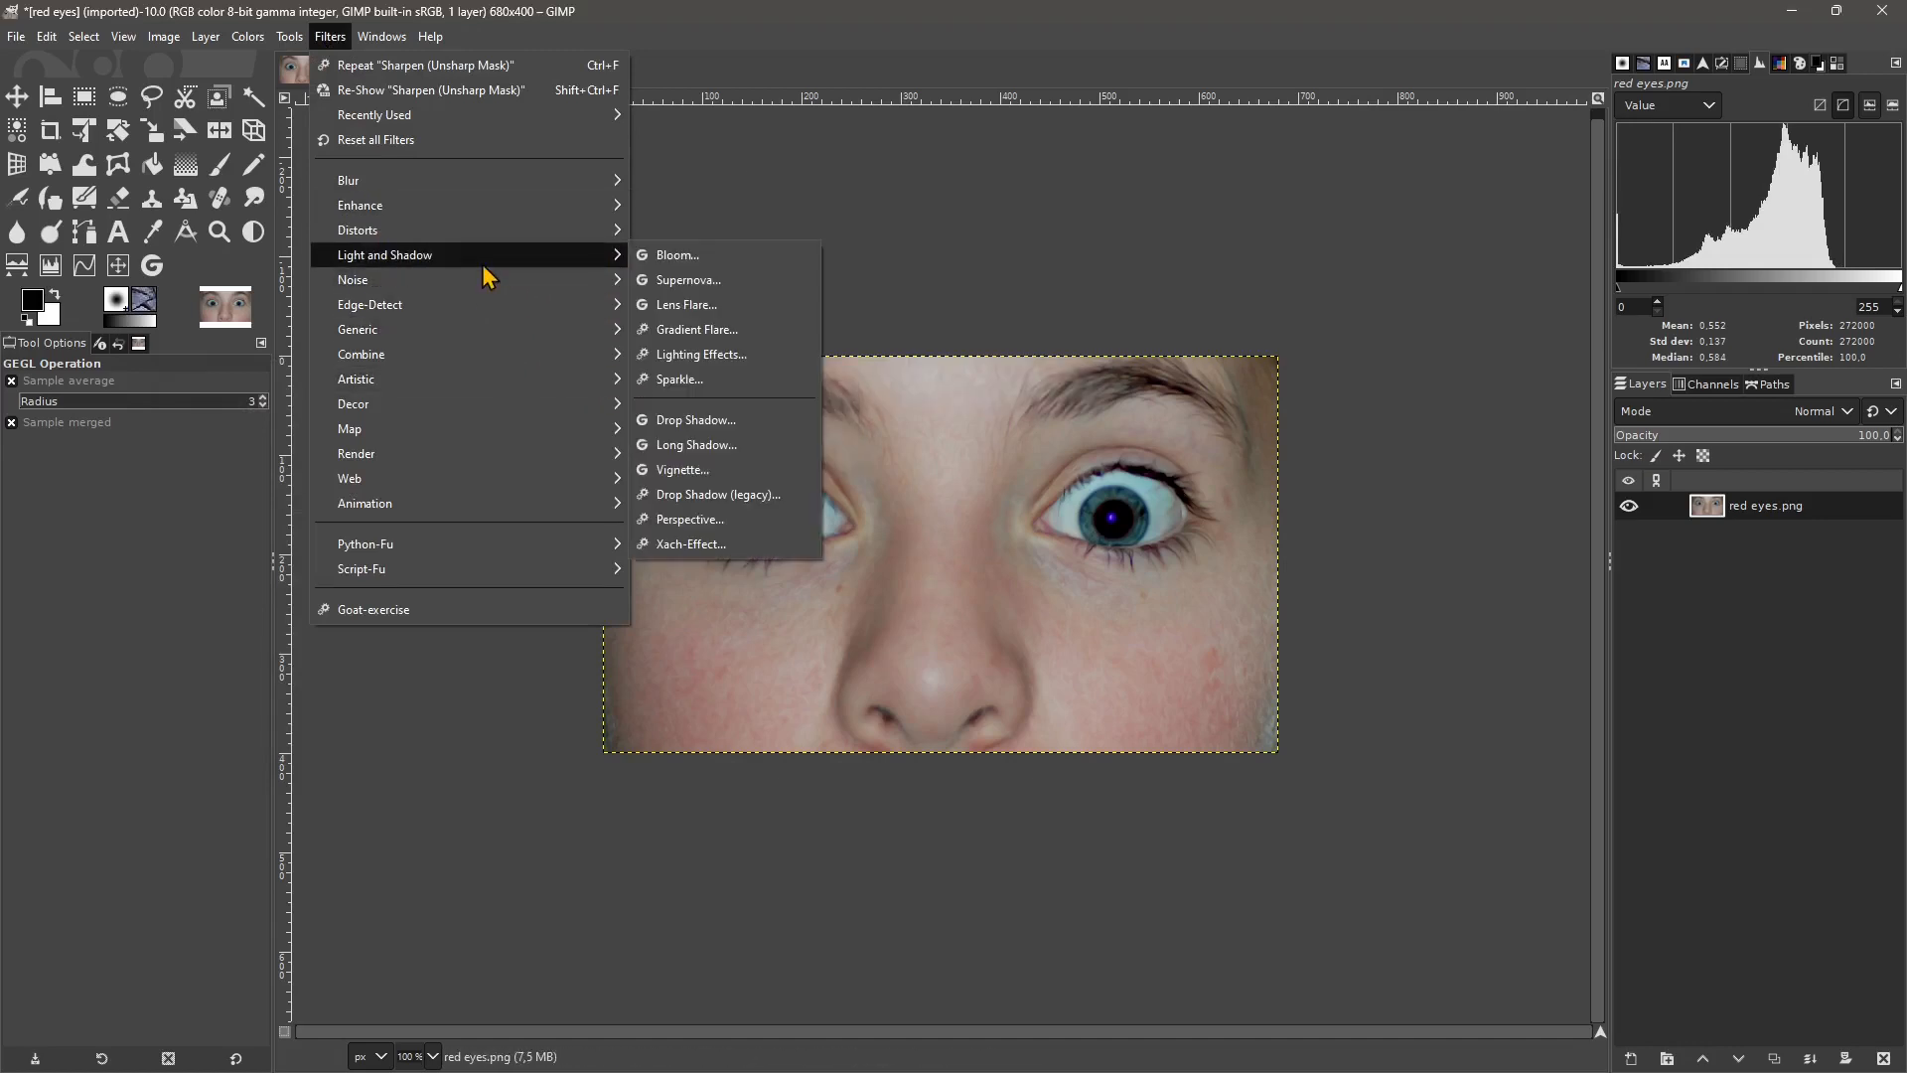
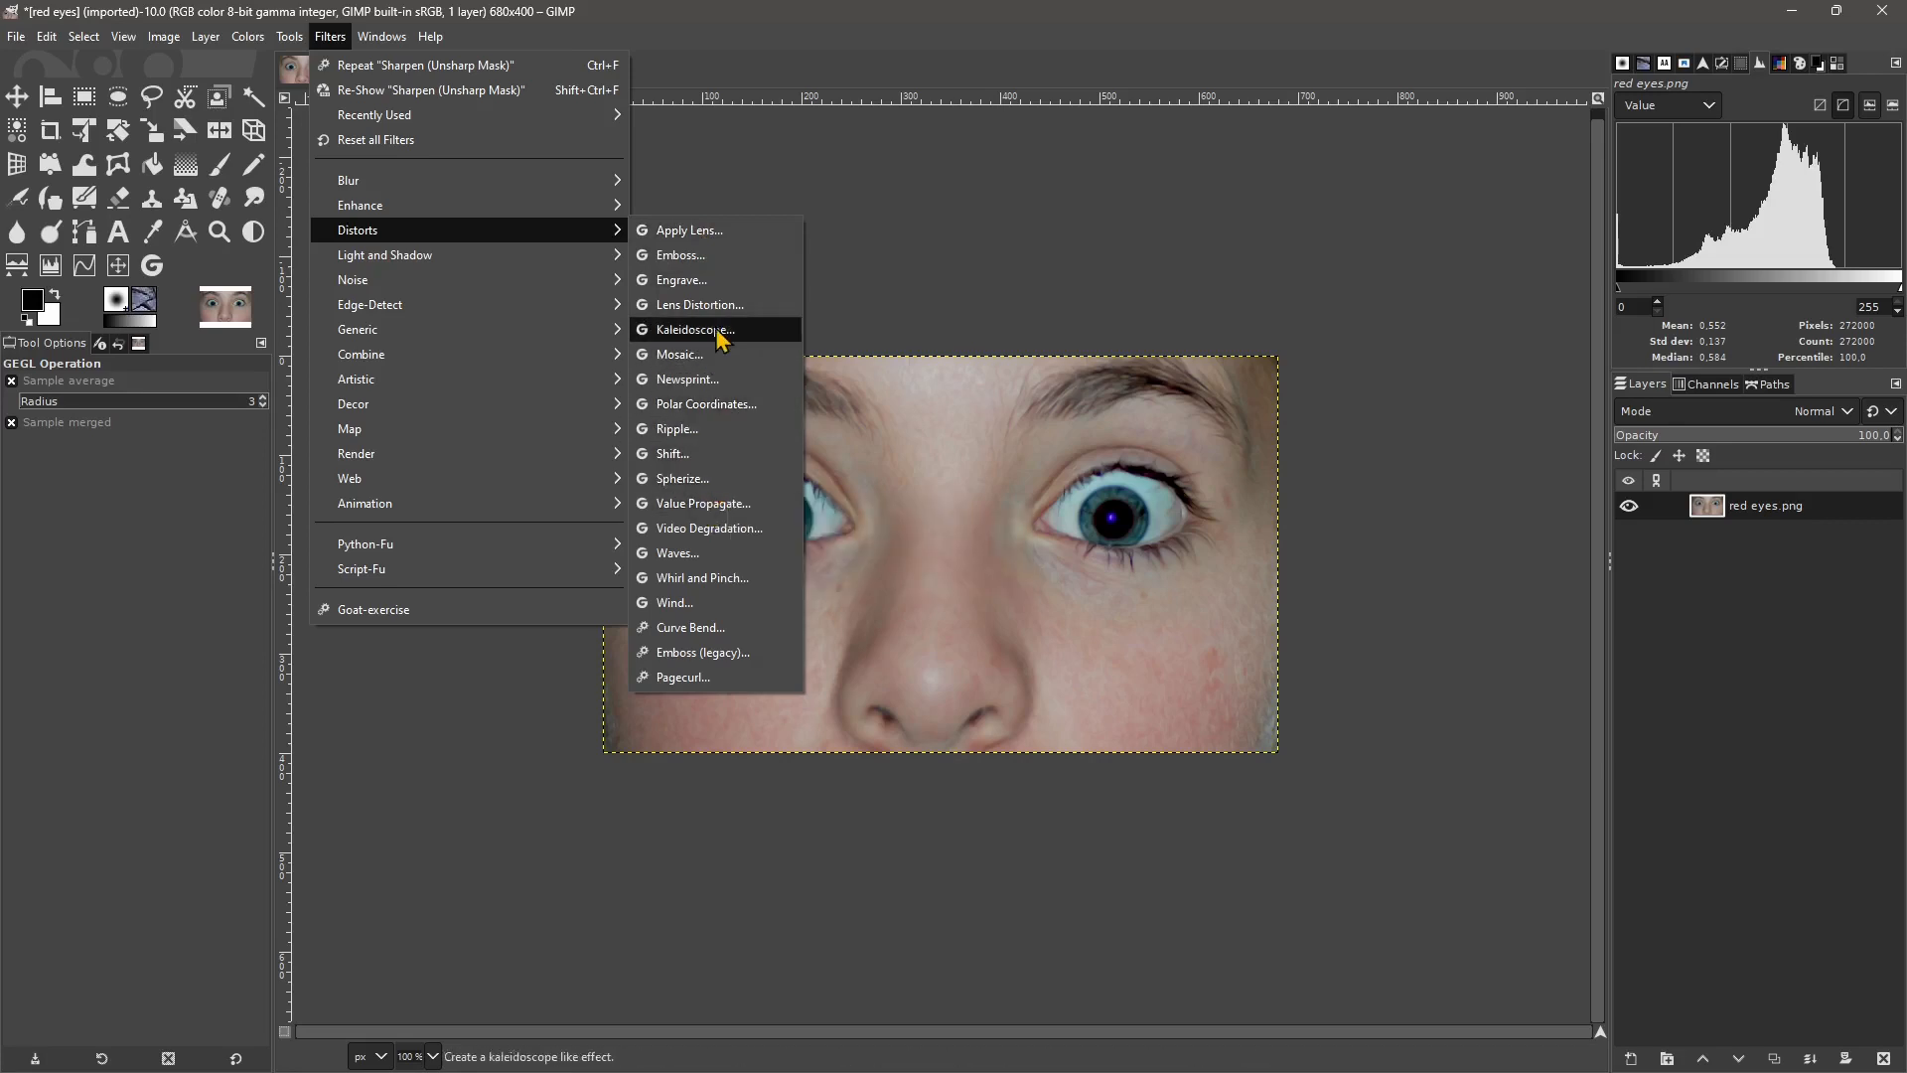
{"action": "left_click", "coordinate": [700, 304]}
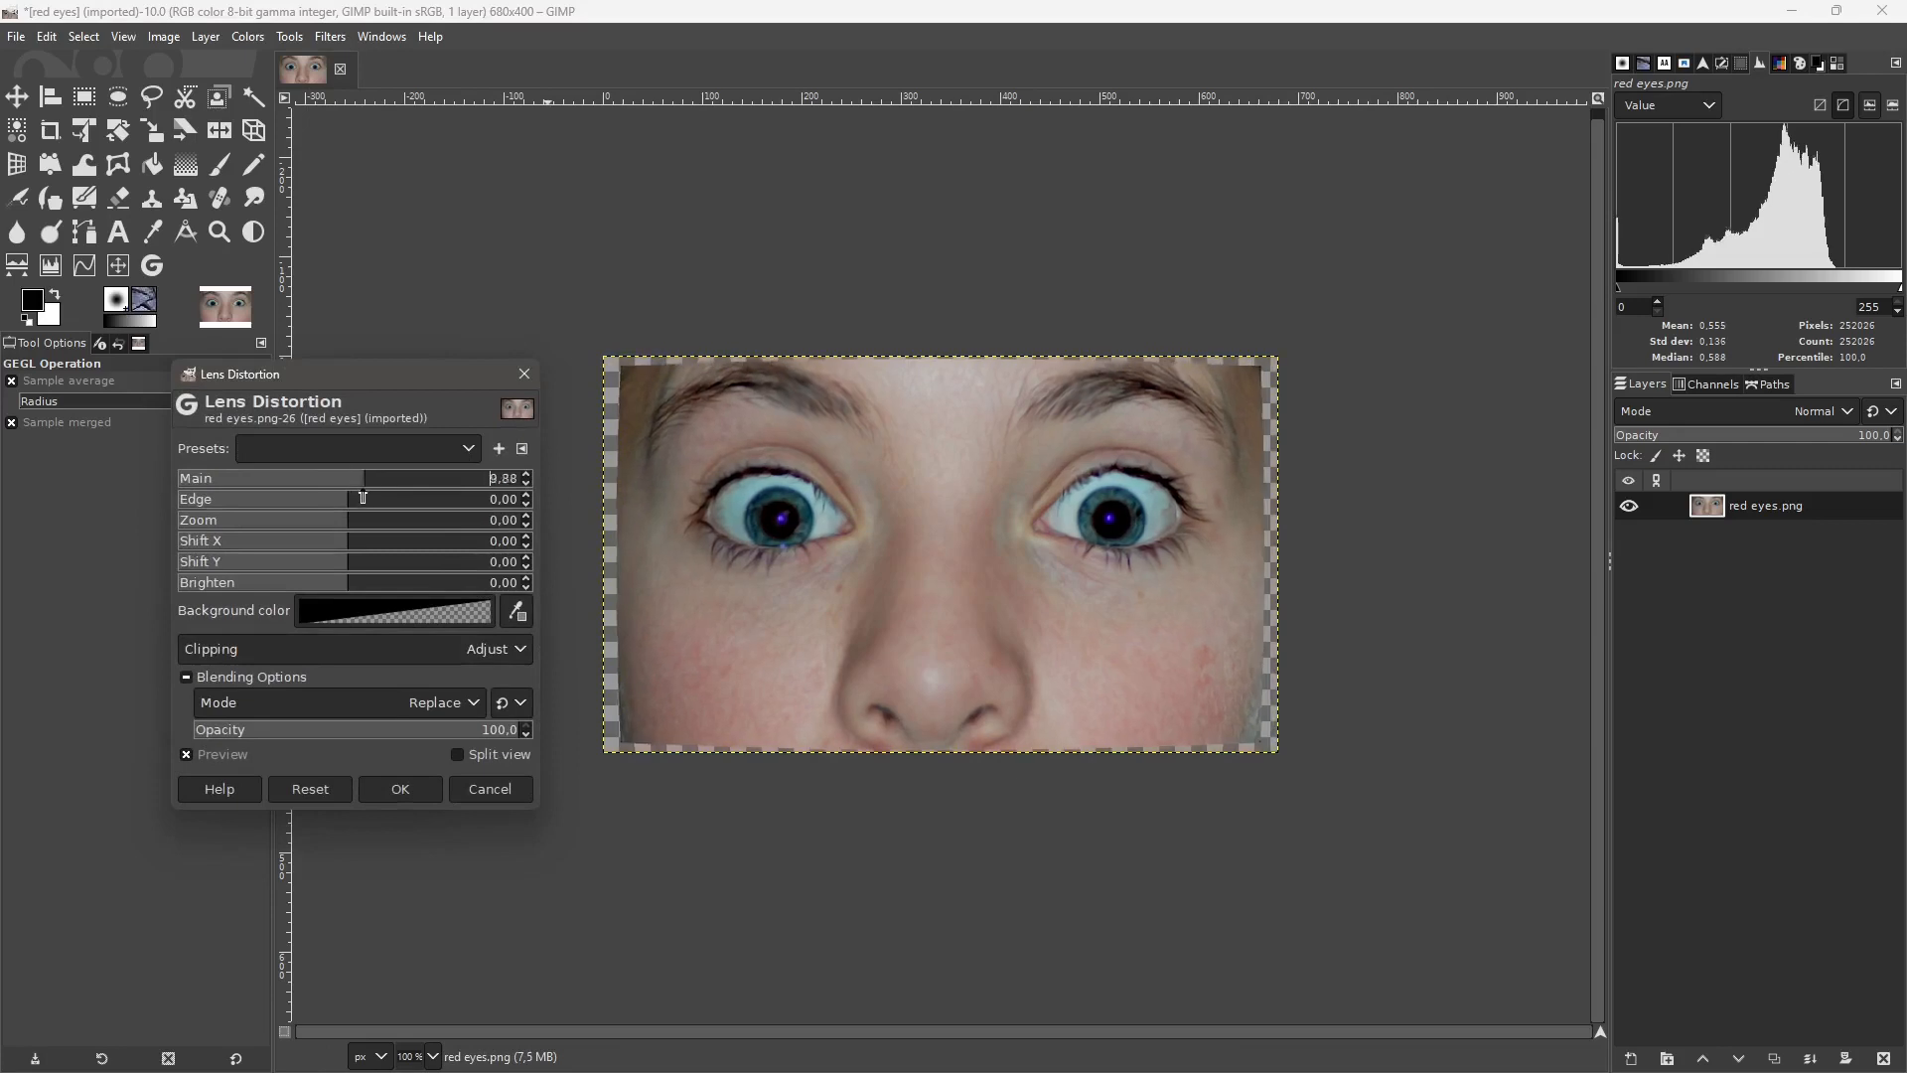
{"action": "left_click_drag", "start_coordinate": [364, 482], "coordinate": [342, 538]}
{"action": "left_click_drag", "start_coordinate": [342, 541], "coordinate": [336, 554]}
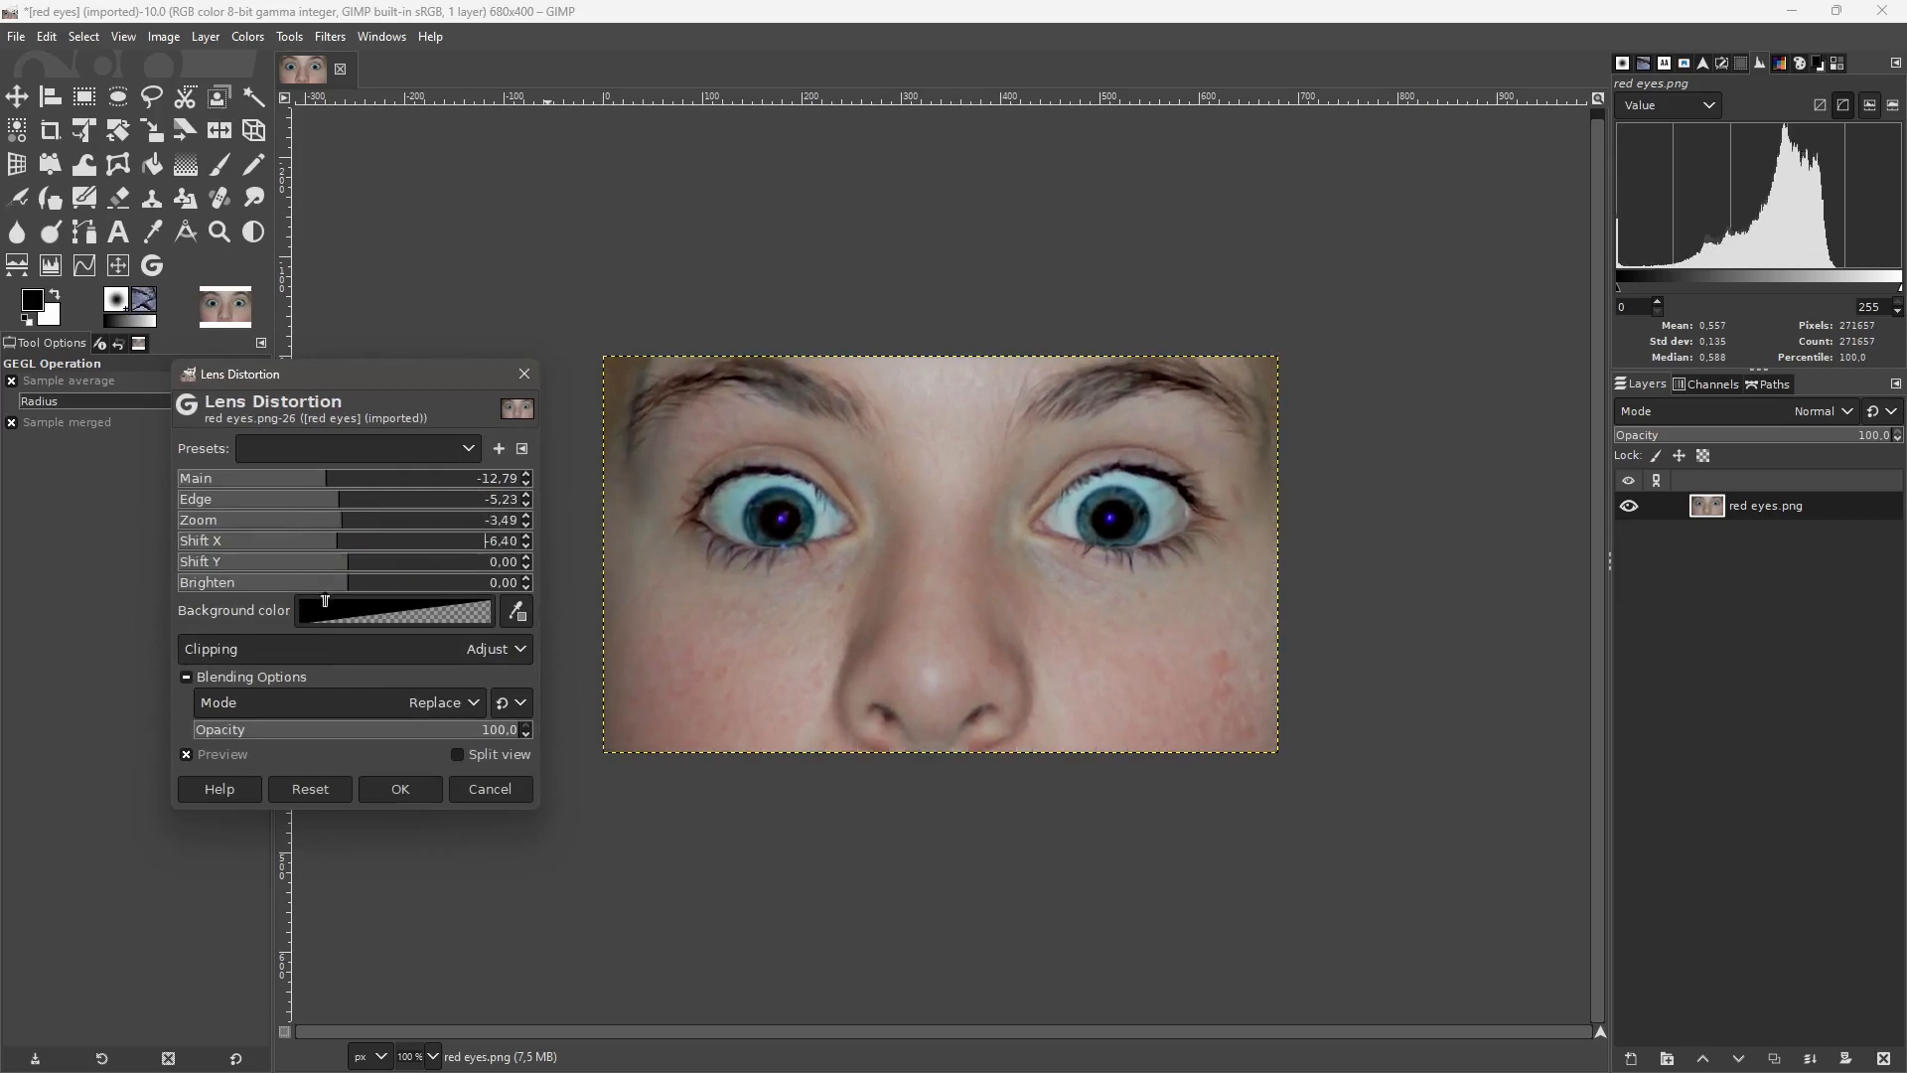
{"action": "left_click", "coordinate": [490, 790]}
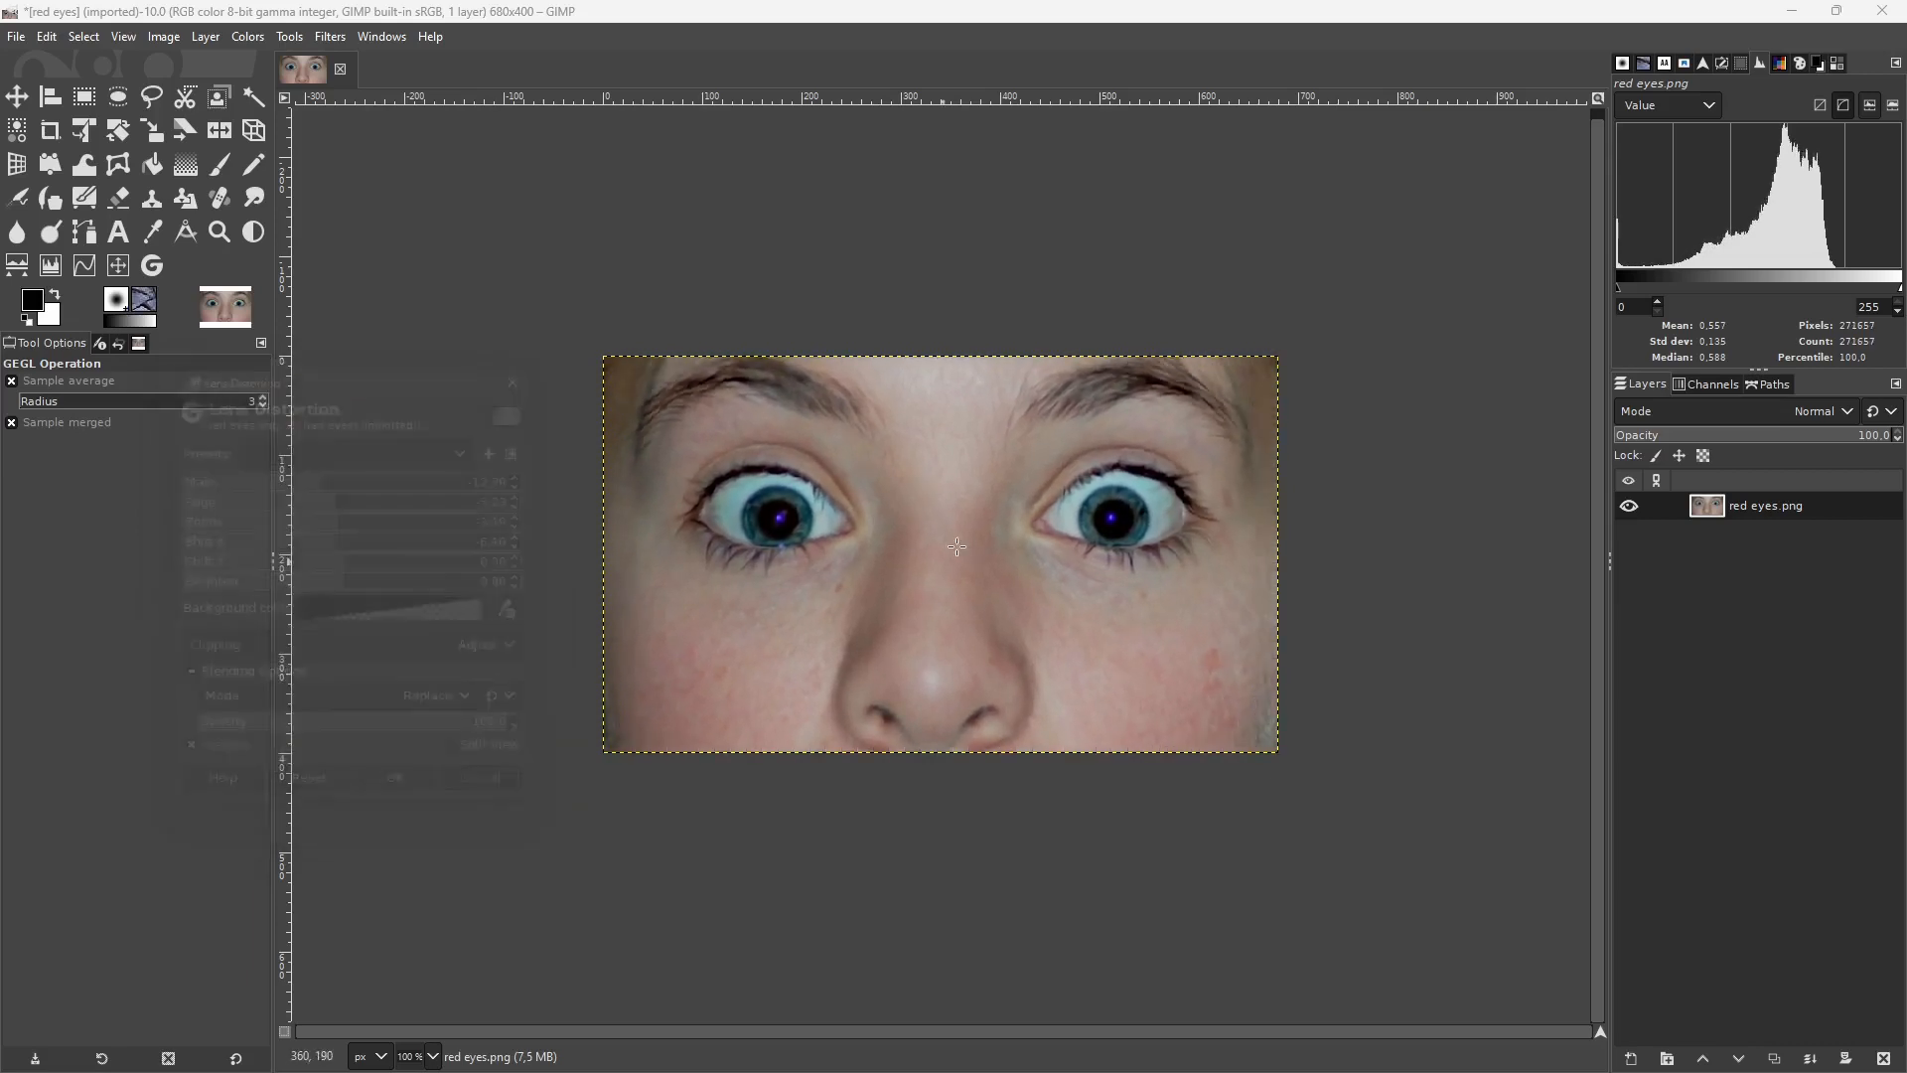
Preview the Kaleidoscope filter with mirror rotation 27.73 and result rotation 129.74, and cancel it.
{"action": "left_click", "coordinate": [330, 37]}
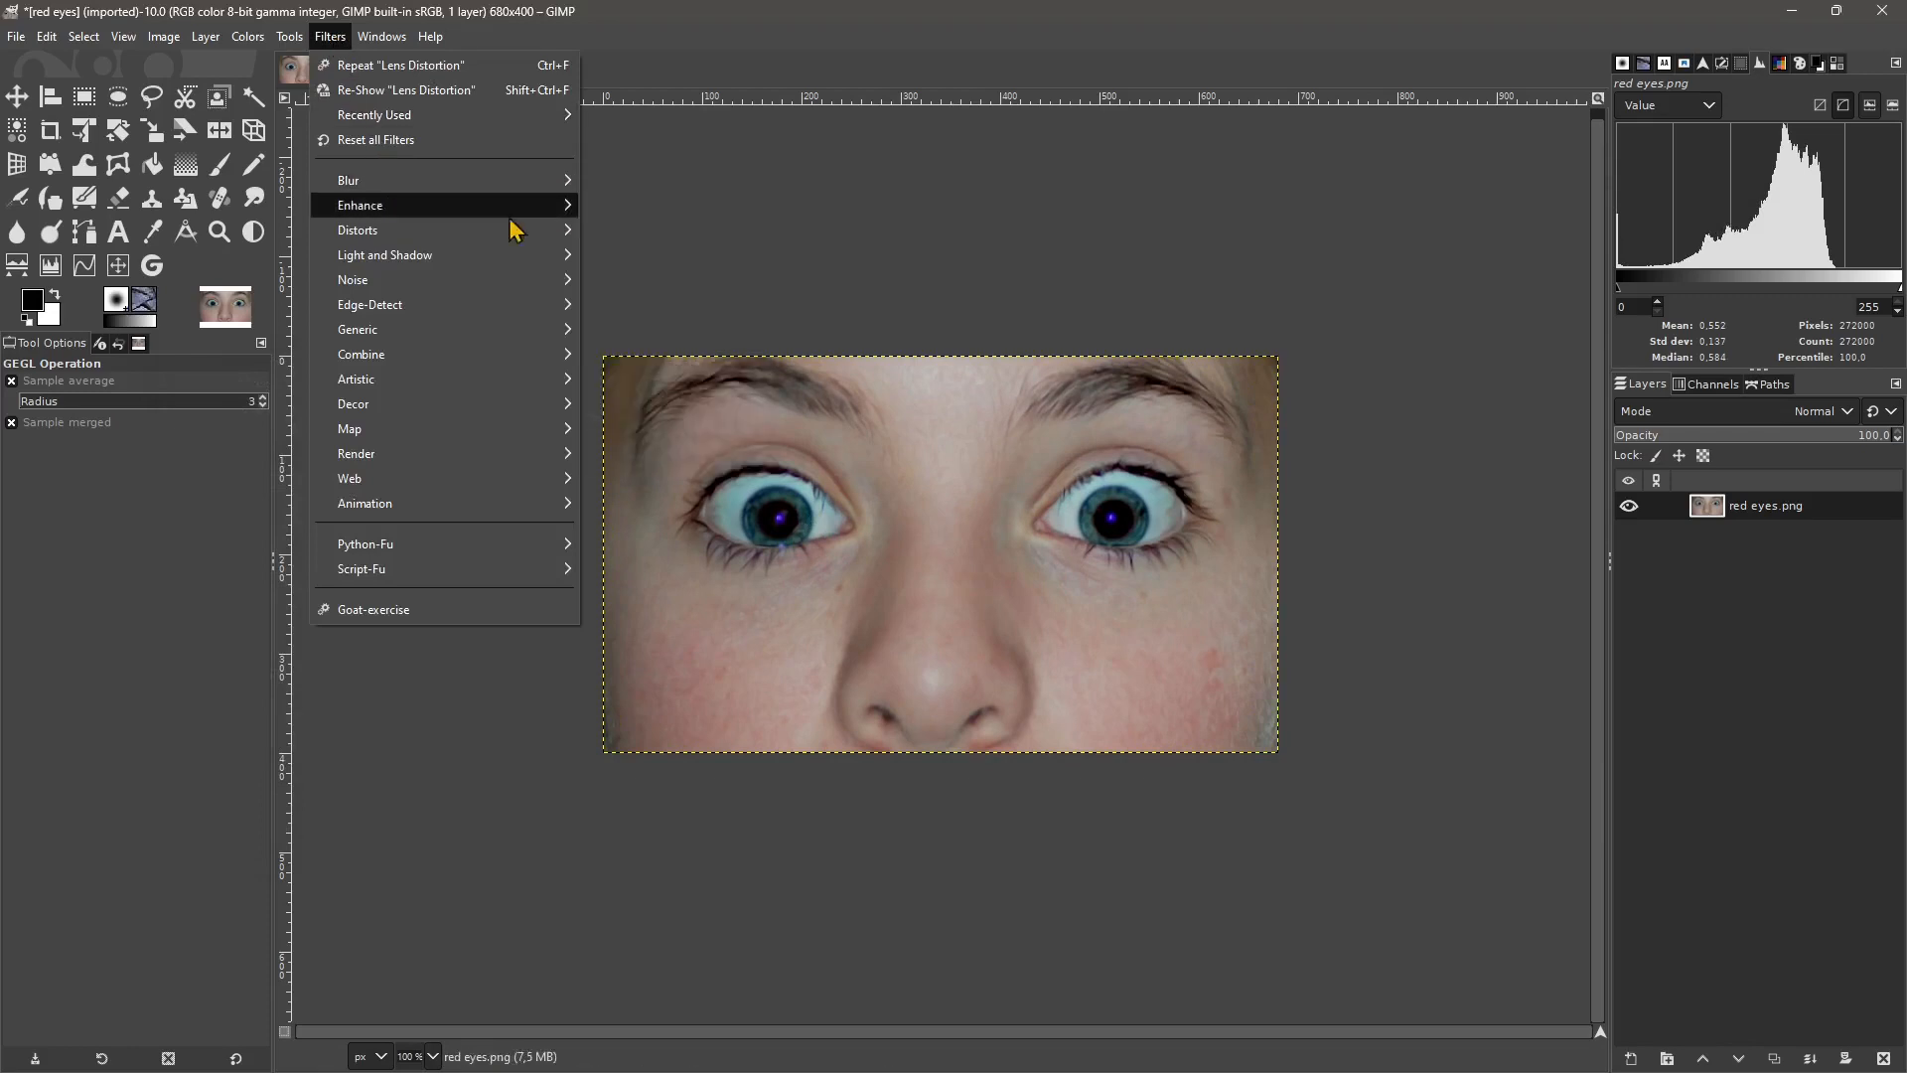
{"action": "mouse_move", "coordinate": [438, 239]}
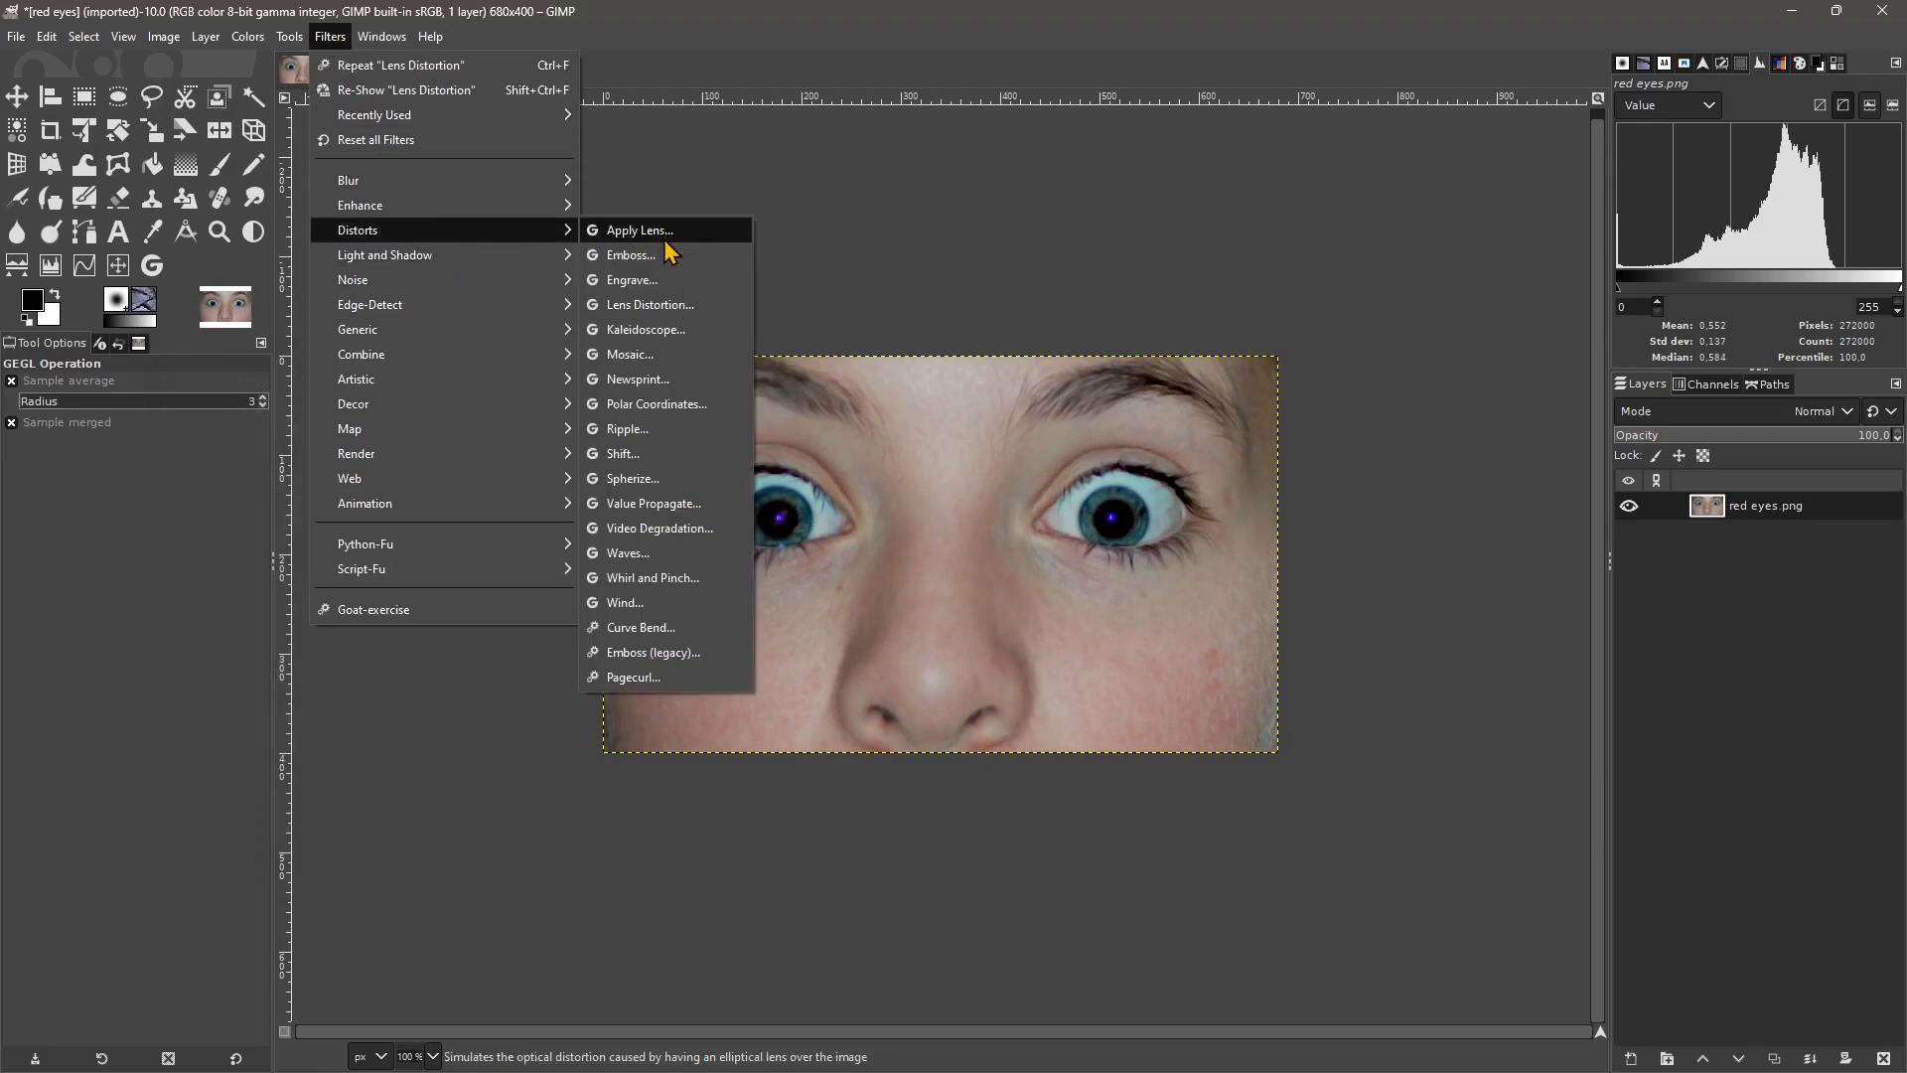
{"action": "left_click", "coordinate": [645, 331]}
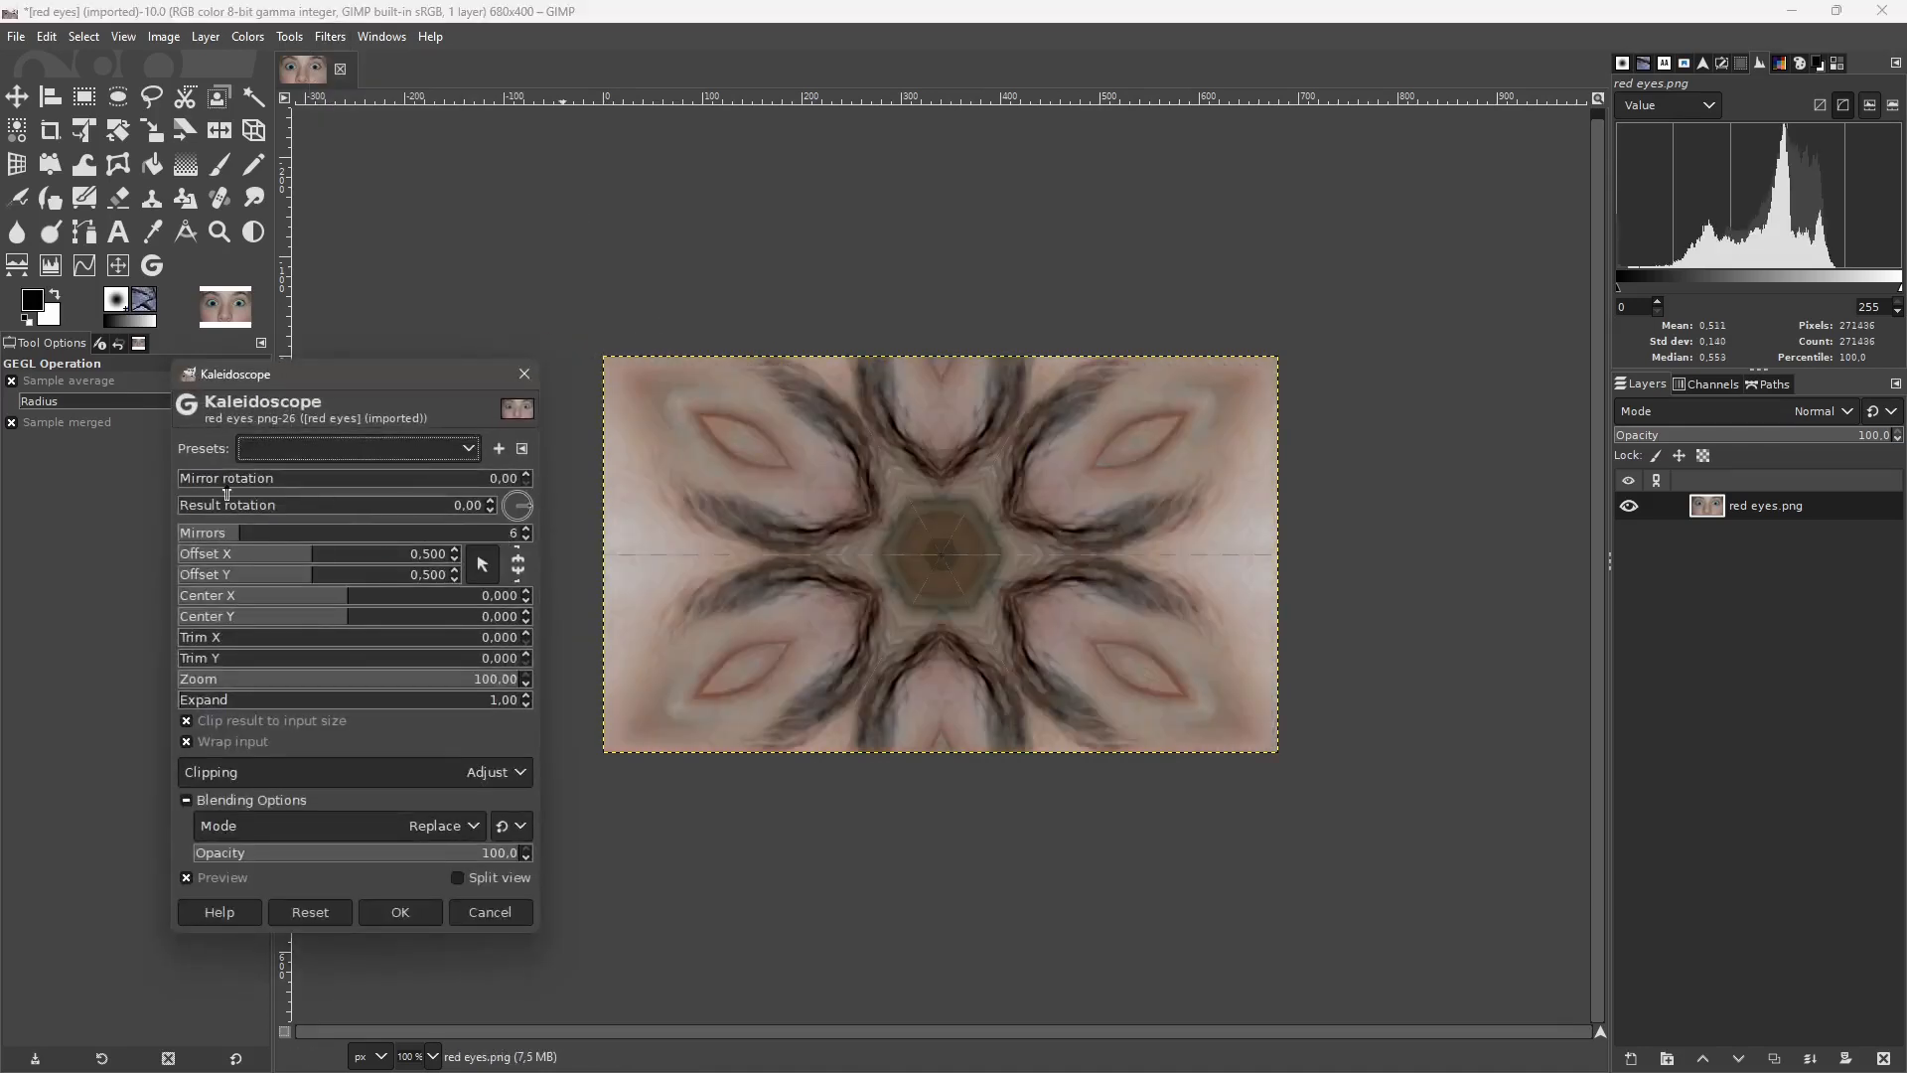
{"action": "left_click_drag", "start_coordinate": [231, 485], "coordinate": [287, 524]}
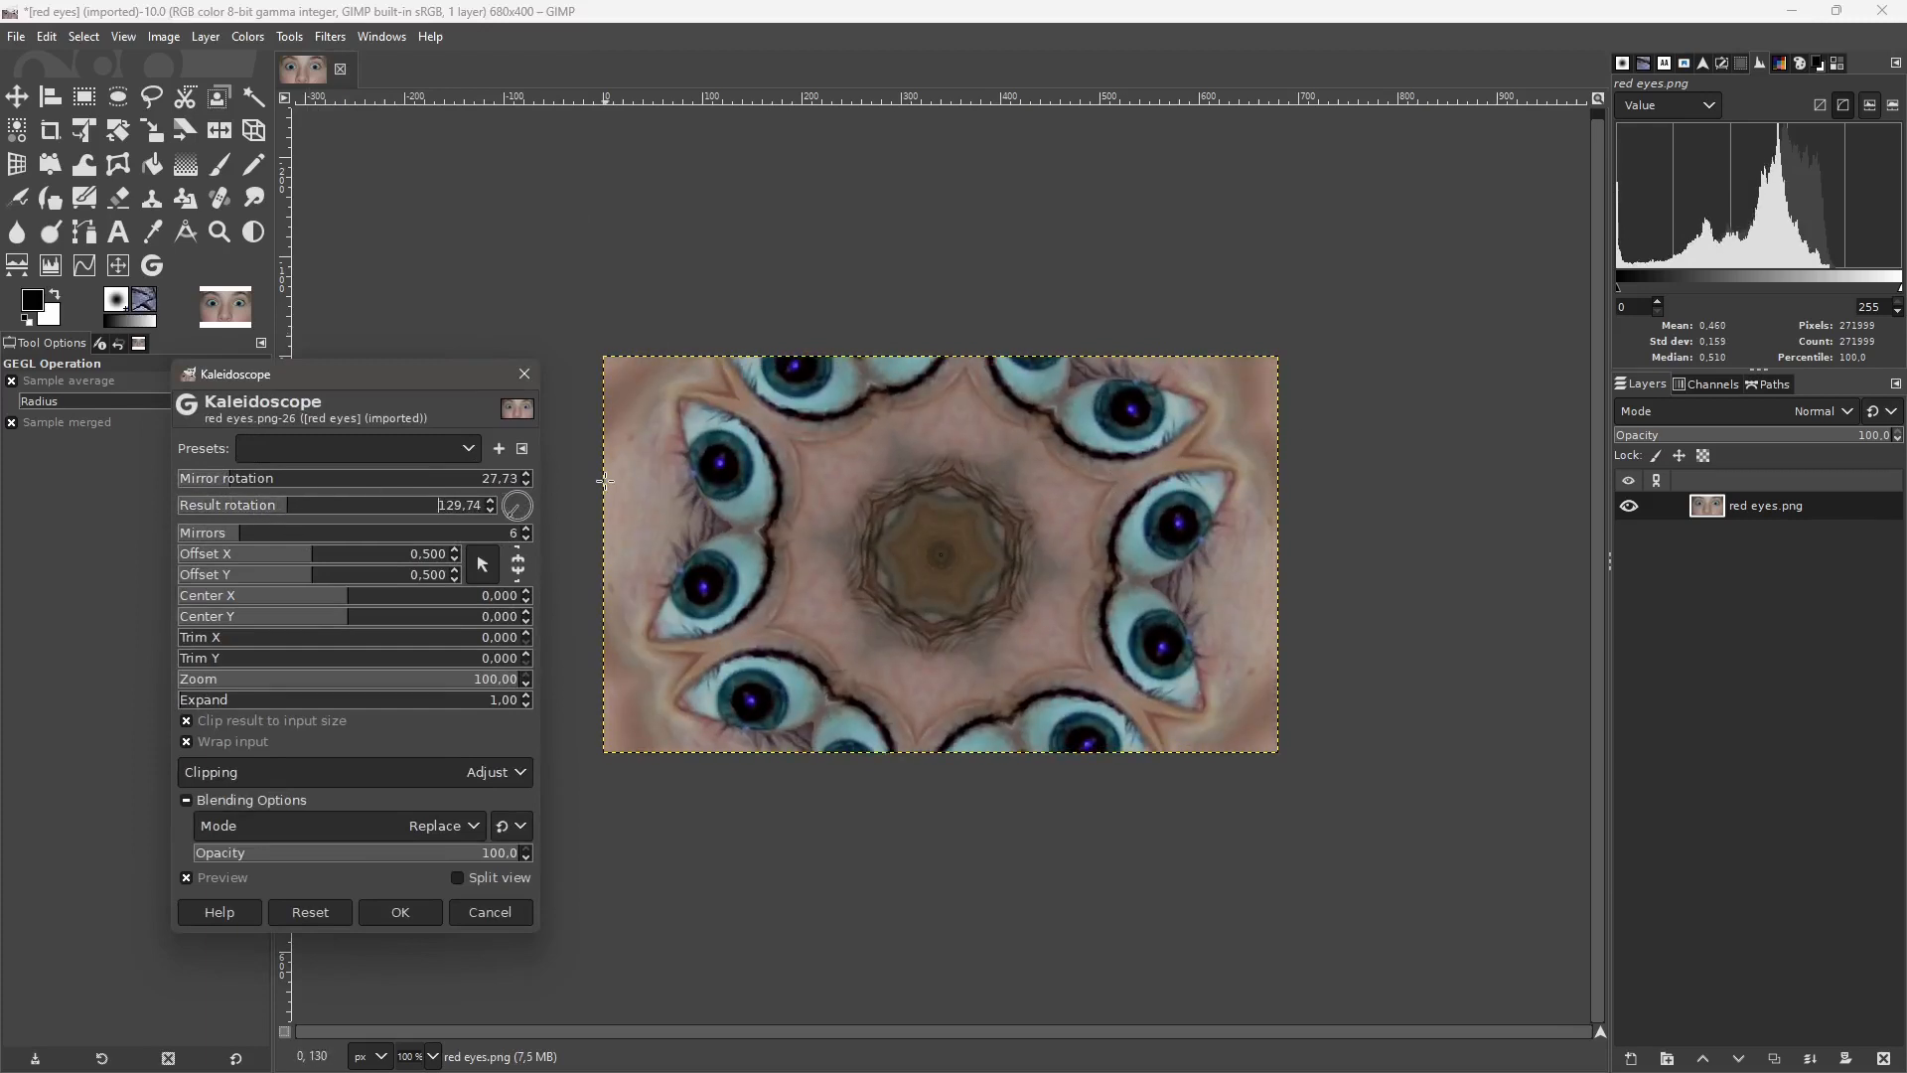
{"action": "left_click", "coordinate": [487, 915]}
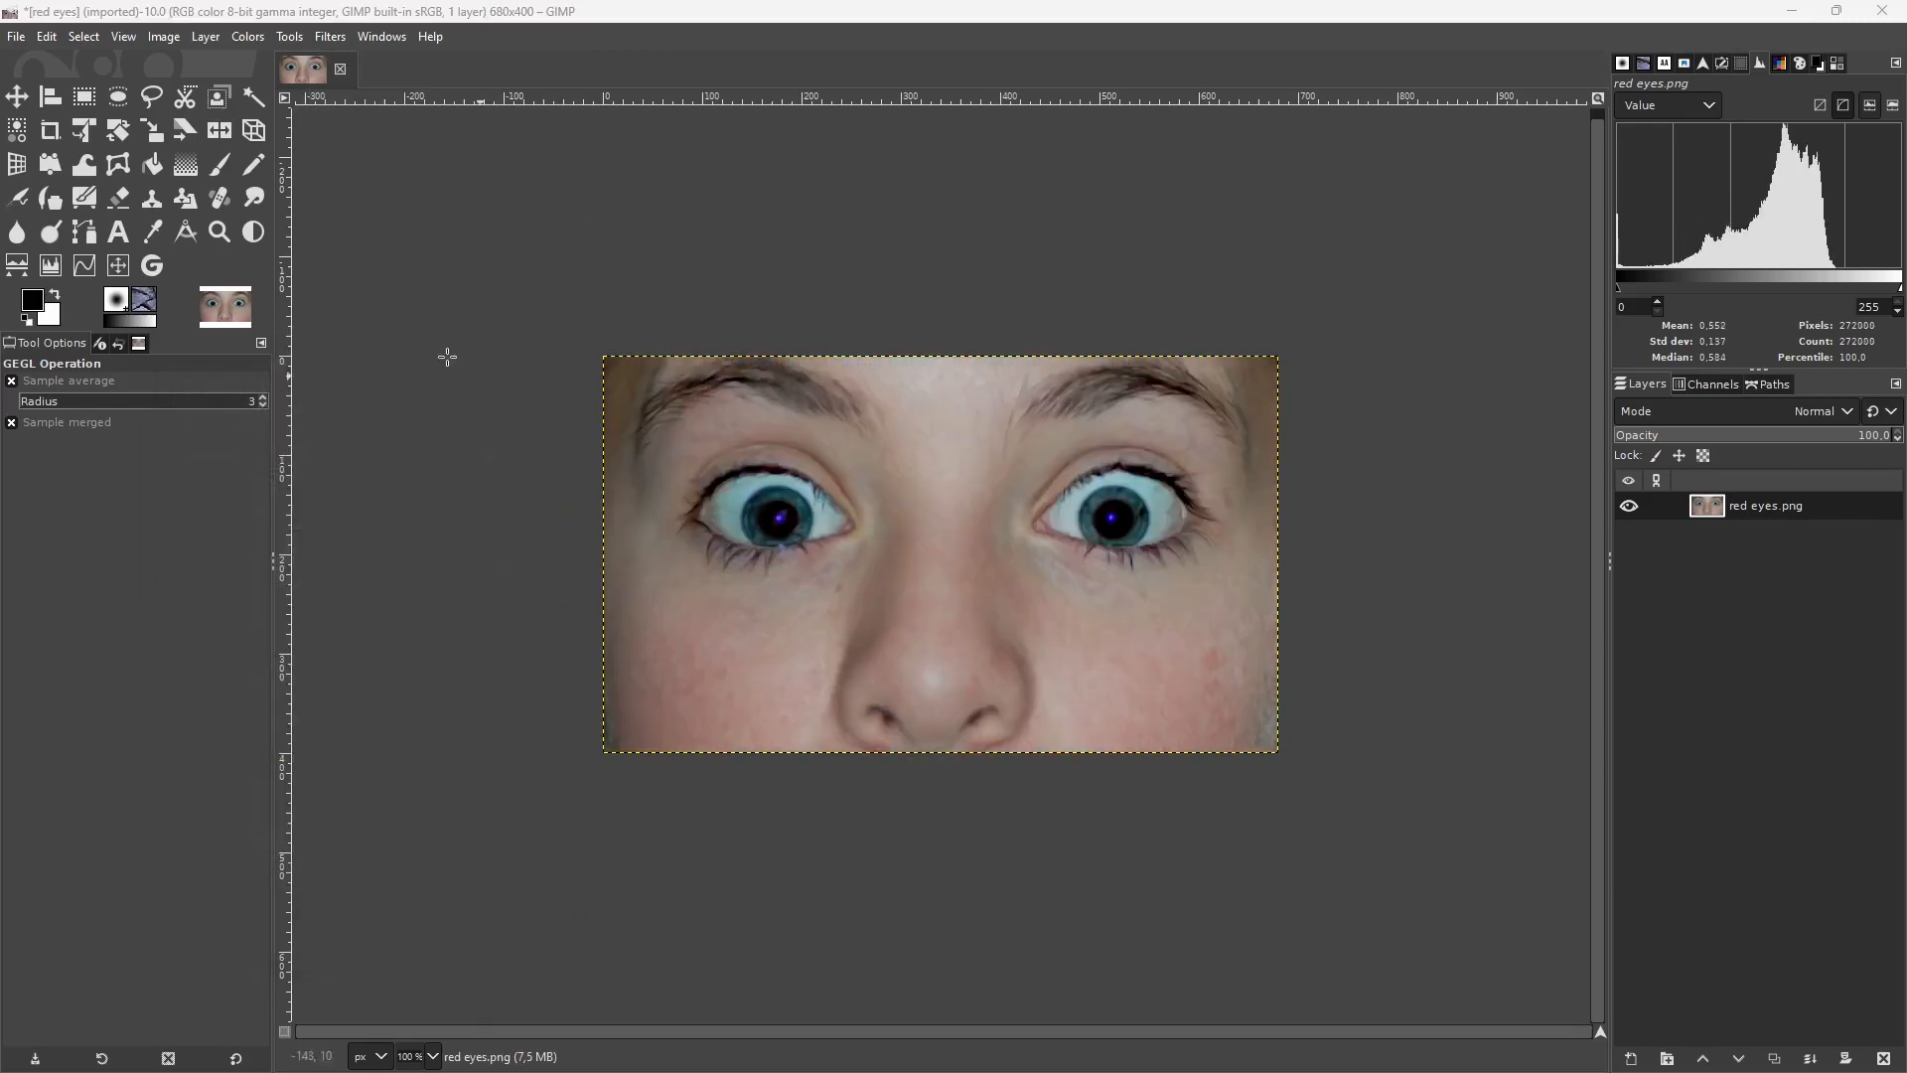
Try the Bloom filter on the red eyes.png layer with adjusted glow settings.
{"action": "left_click", "coordinate": [334, 39]}
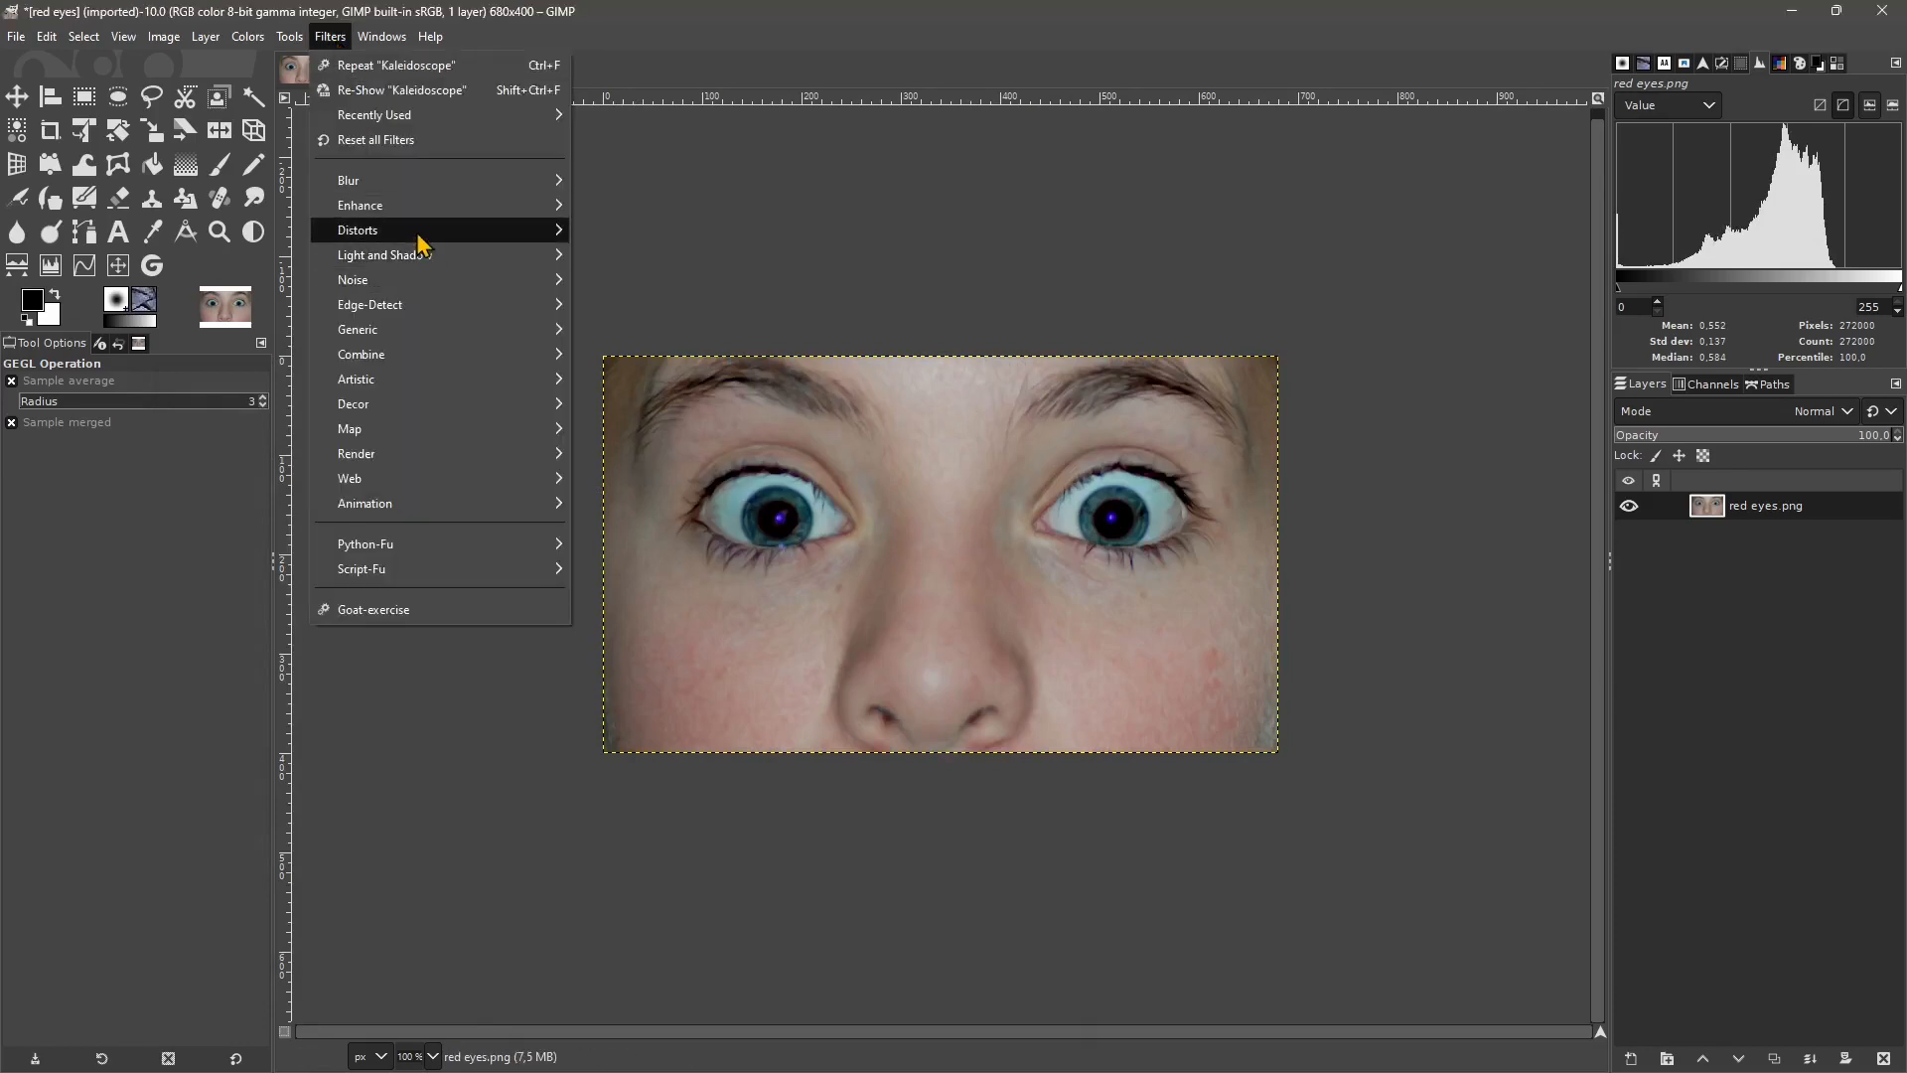
{"action": "mouse_move", "coordinate": [421, 234]}
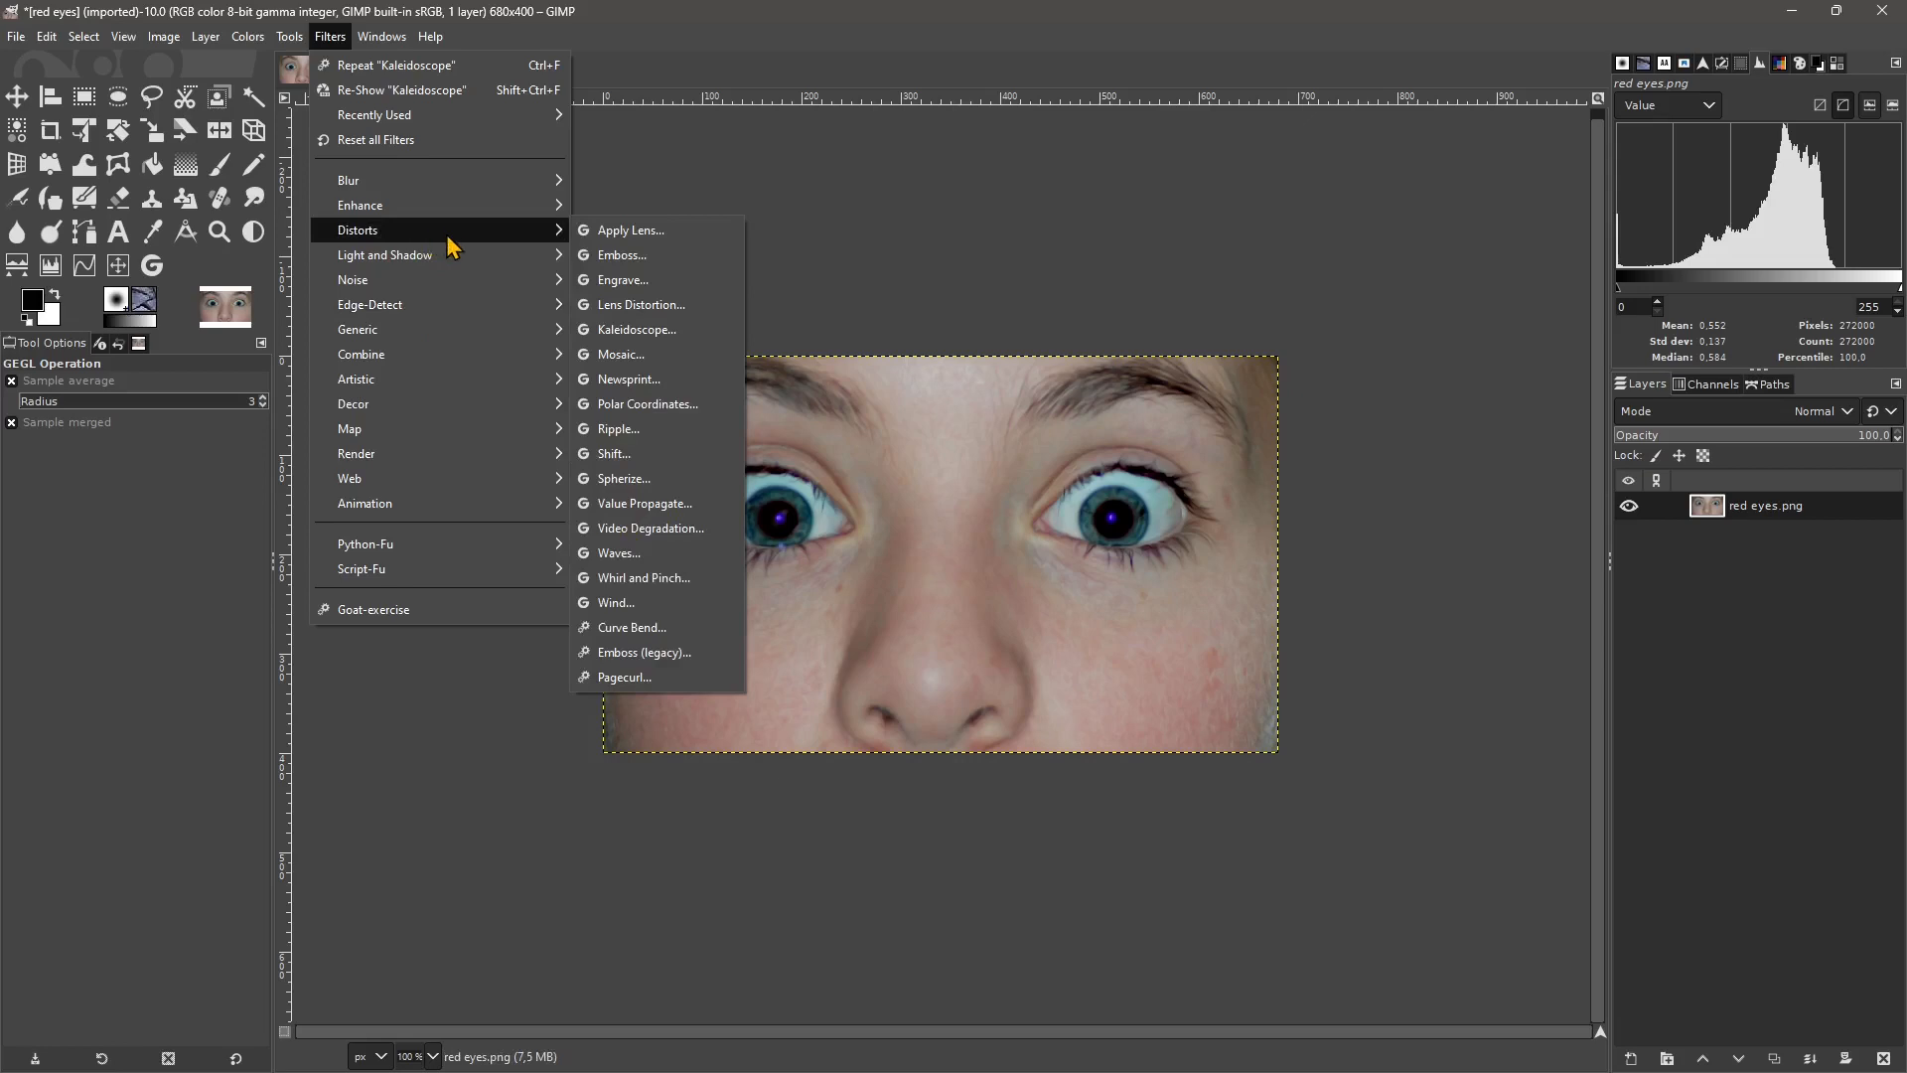
{"action": "mouse_move", "coordinate": [434, 266]}
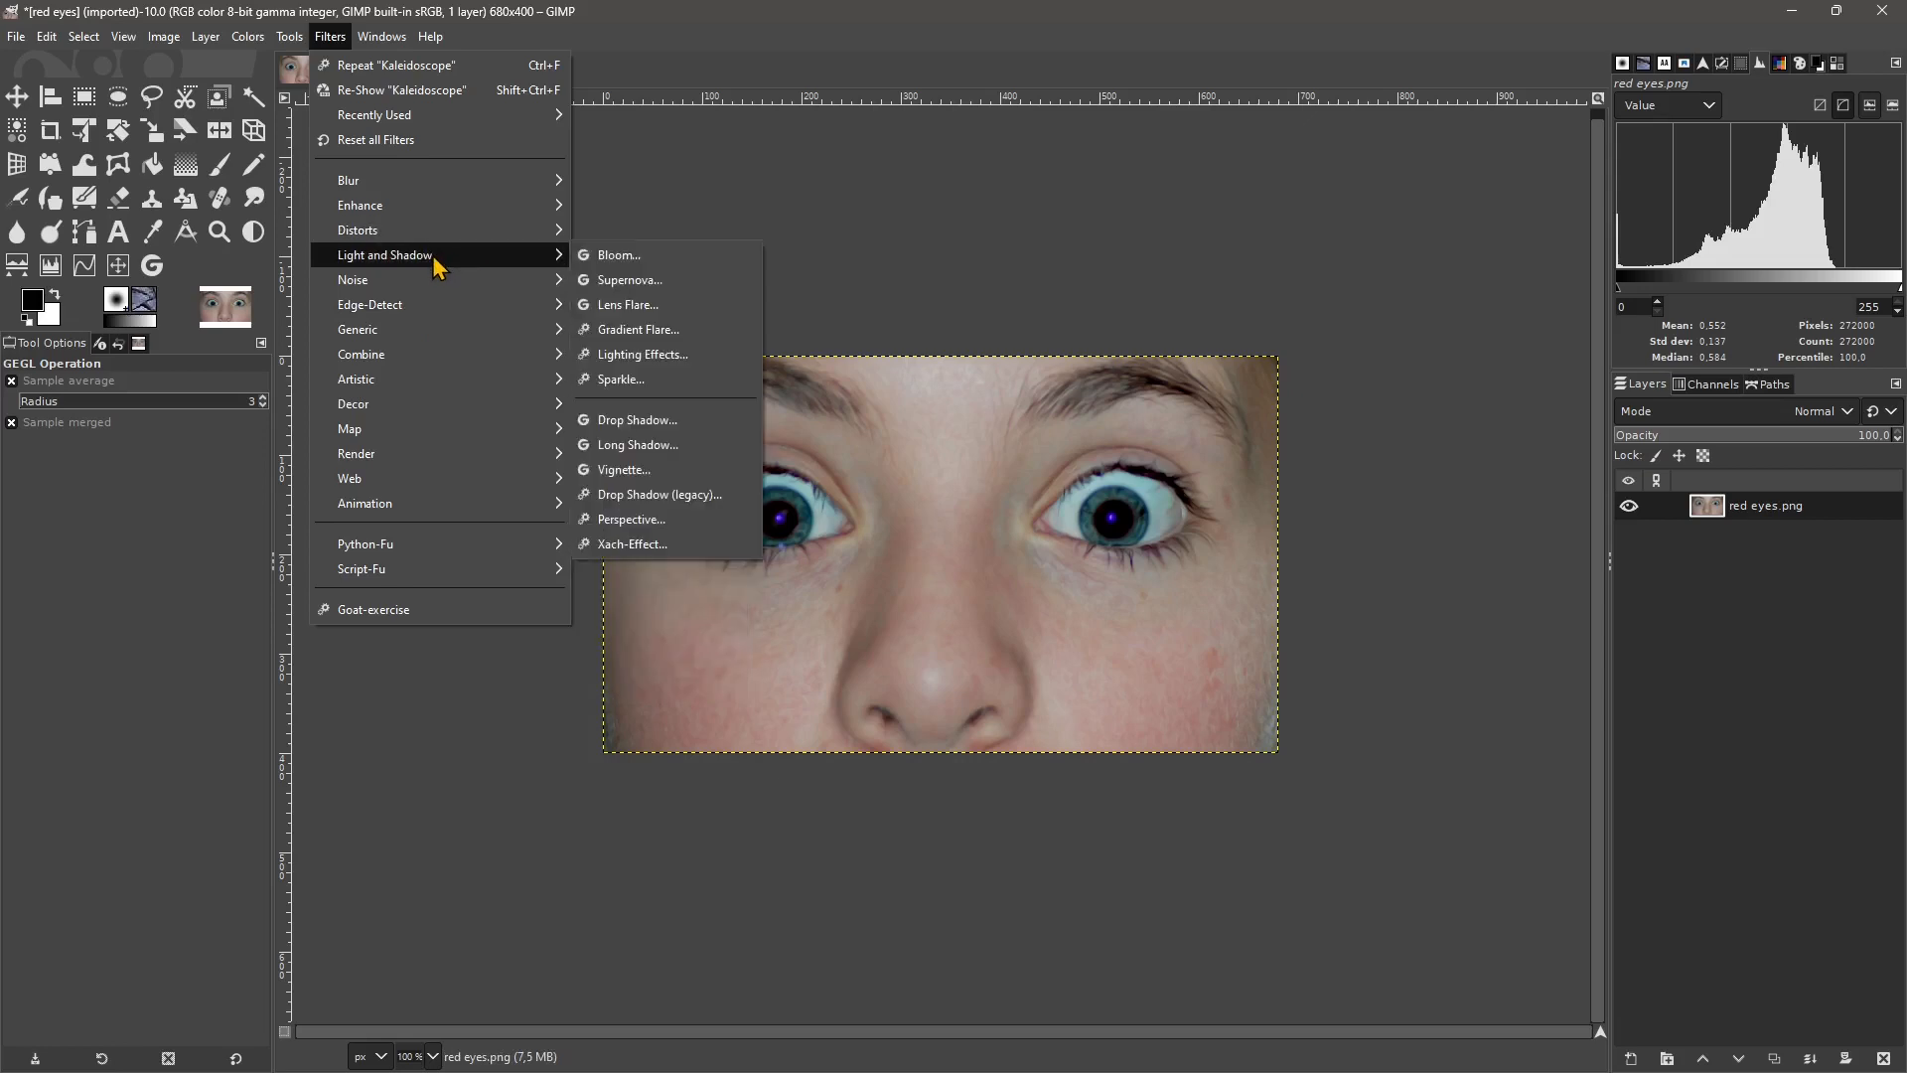
{"action": "left_click", "coordinate": [618, 255]}
{"action": "left_click", "coordinate": [336, 490]}
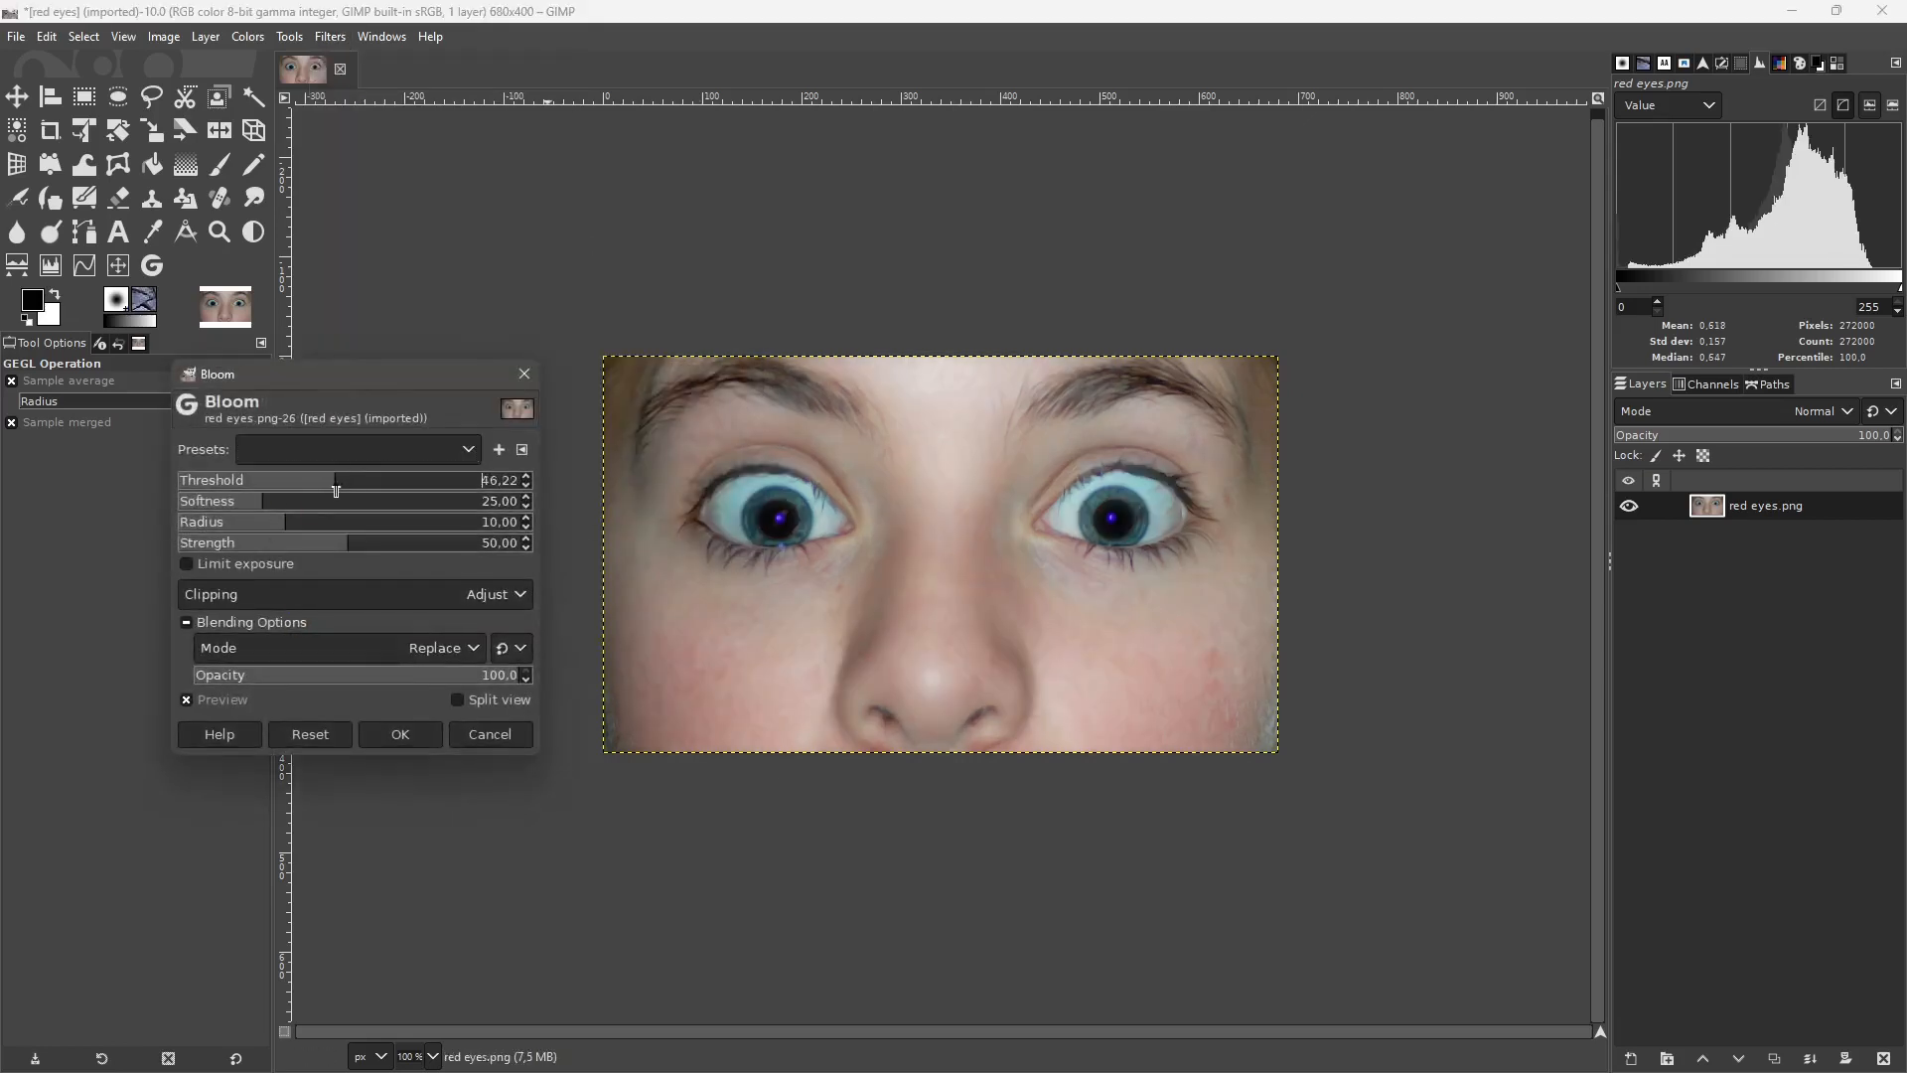
{"action": "left_click_drag", "start_coordinate": [336, 489], "coordinate": [362, 547]}
{"action": "left_click", "coordinate": [398, 736]}
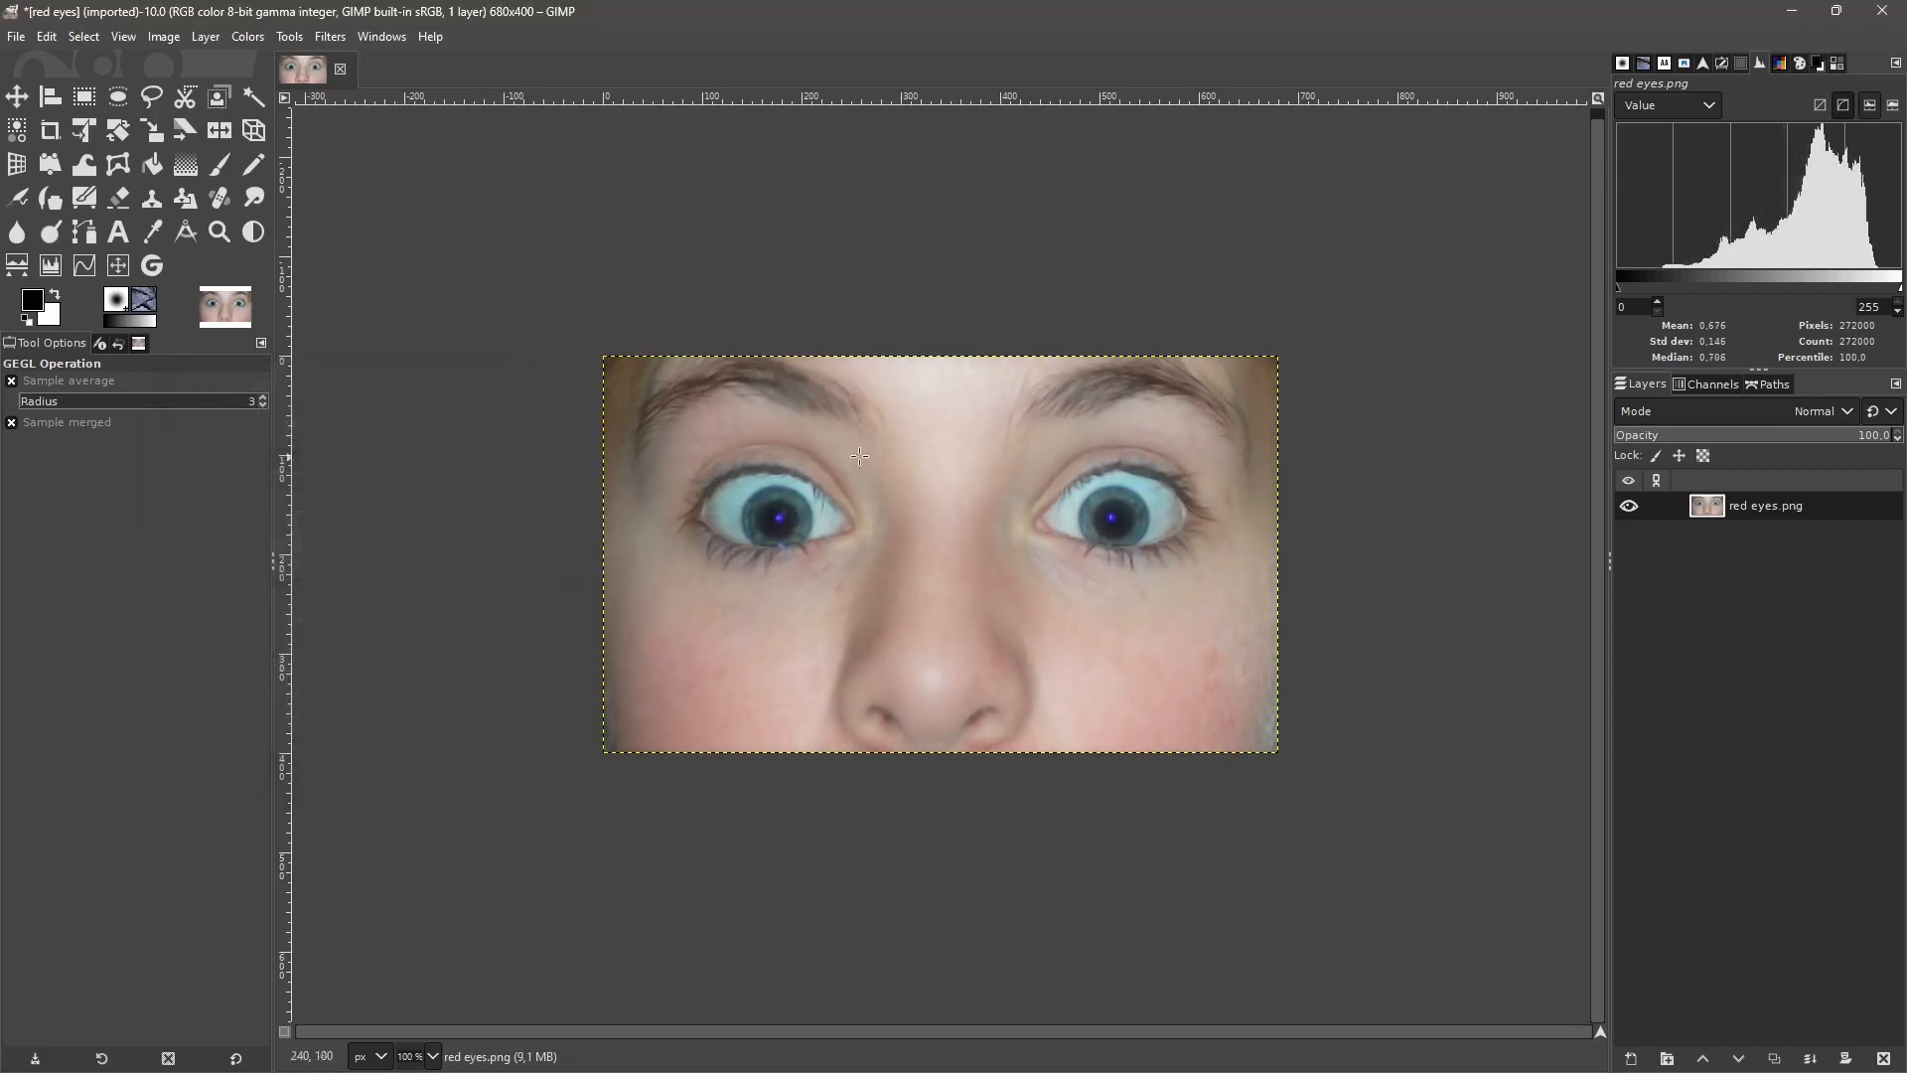
Start Lighting Effects on the red eyes.png layer and move the light beside the nose, at about X 0.90 and Y 1.41.
{"action": "left_click", "coordinate": [329, 36]}
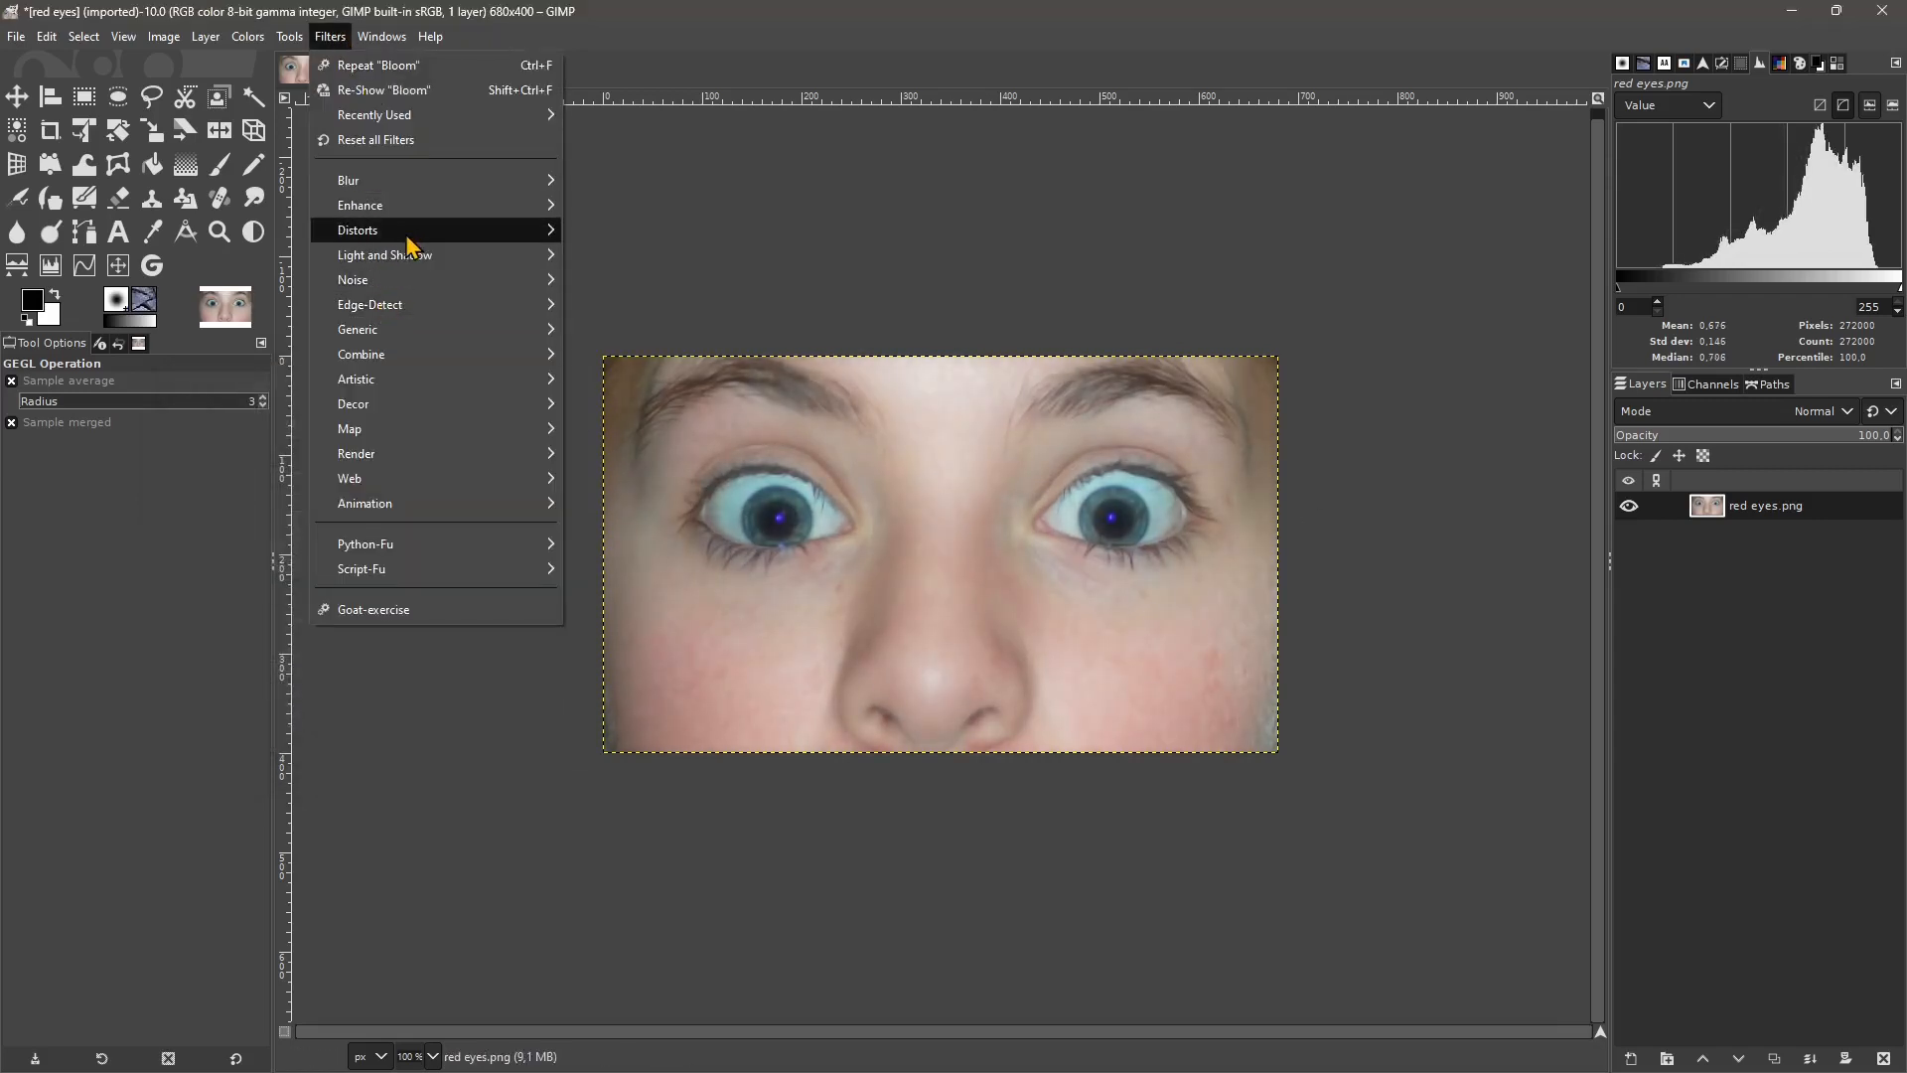
{"action": "mouse_move", "coordinate": [408, 239]}
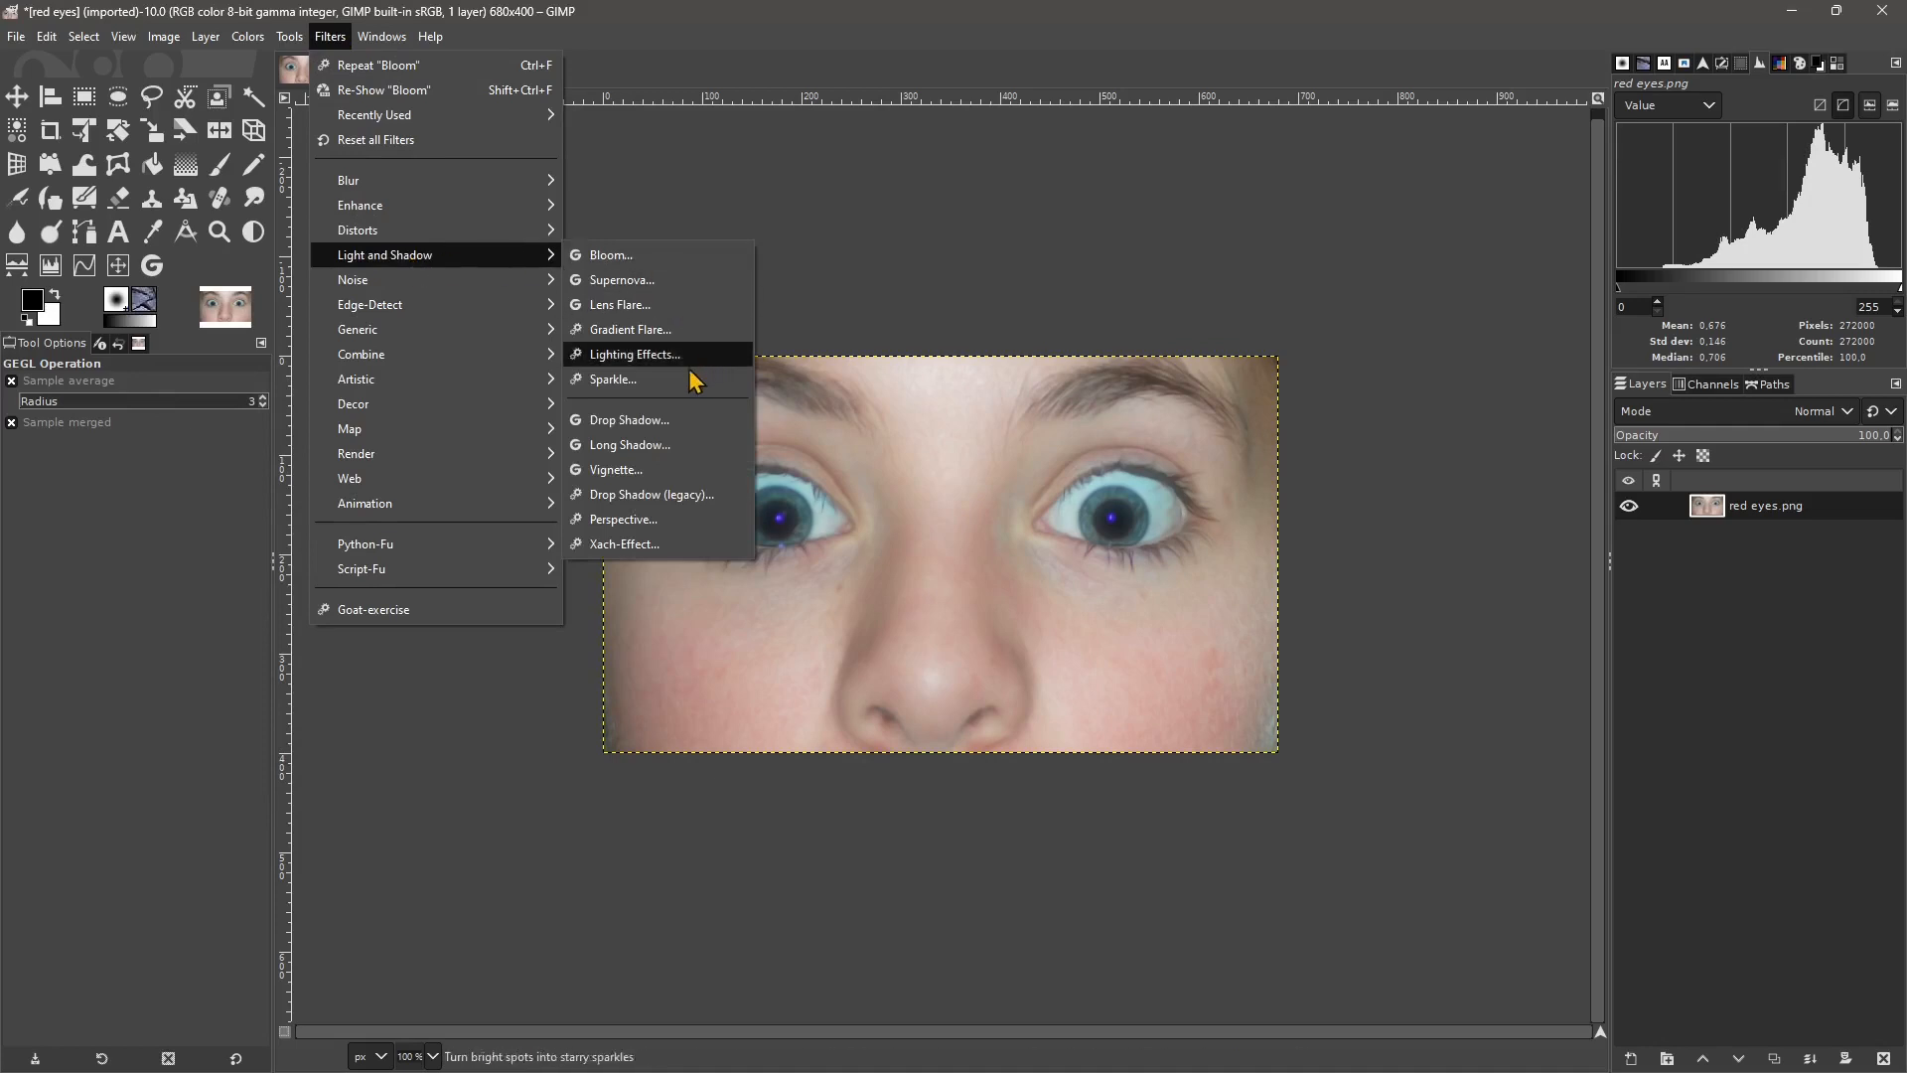
{"action": "left_click", "coordinate": [631, 355]}
{"action": "left_click_drag", "start_coordinate": [458, 315], "coordinate": [414, 283]}
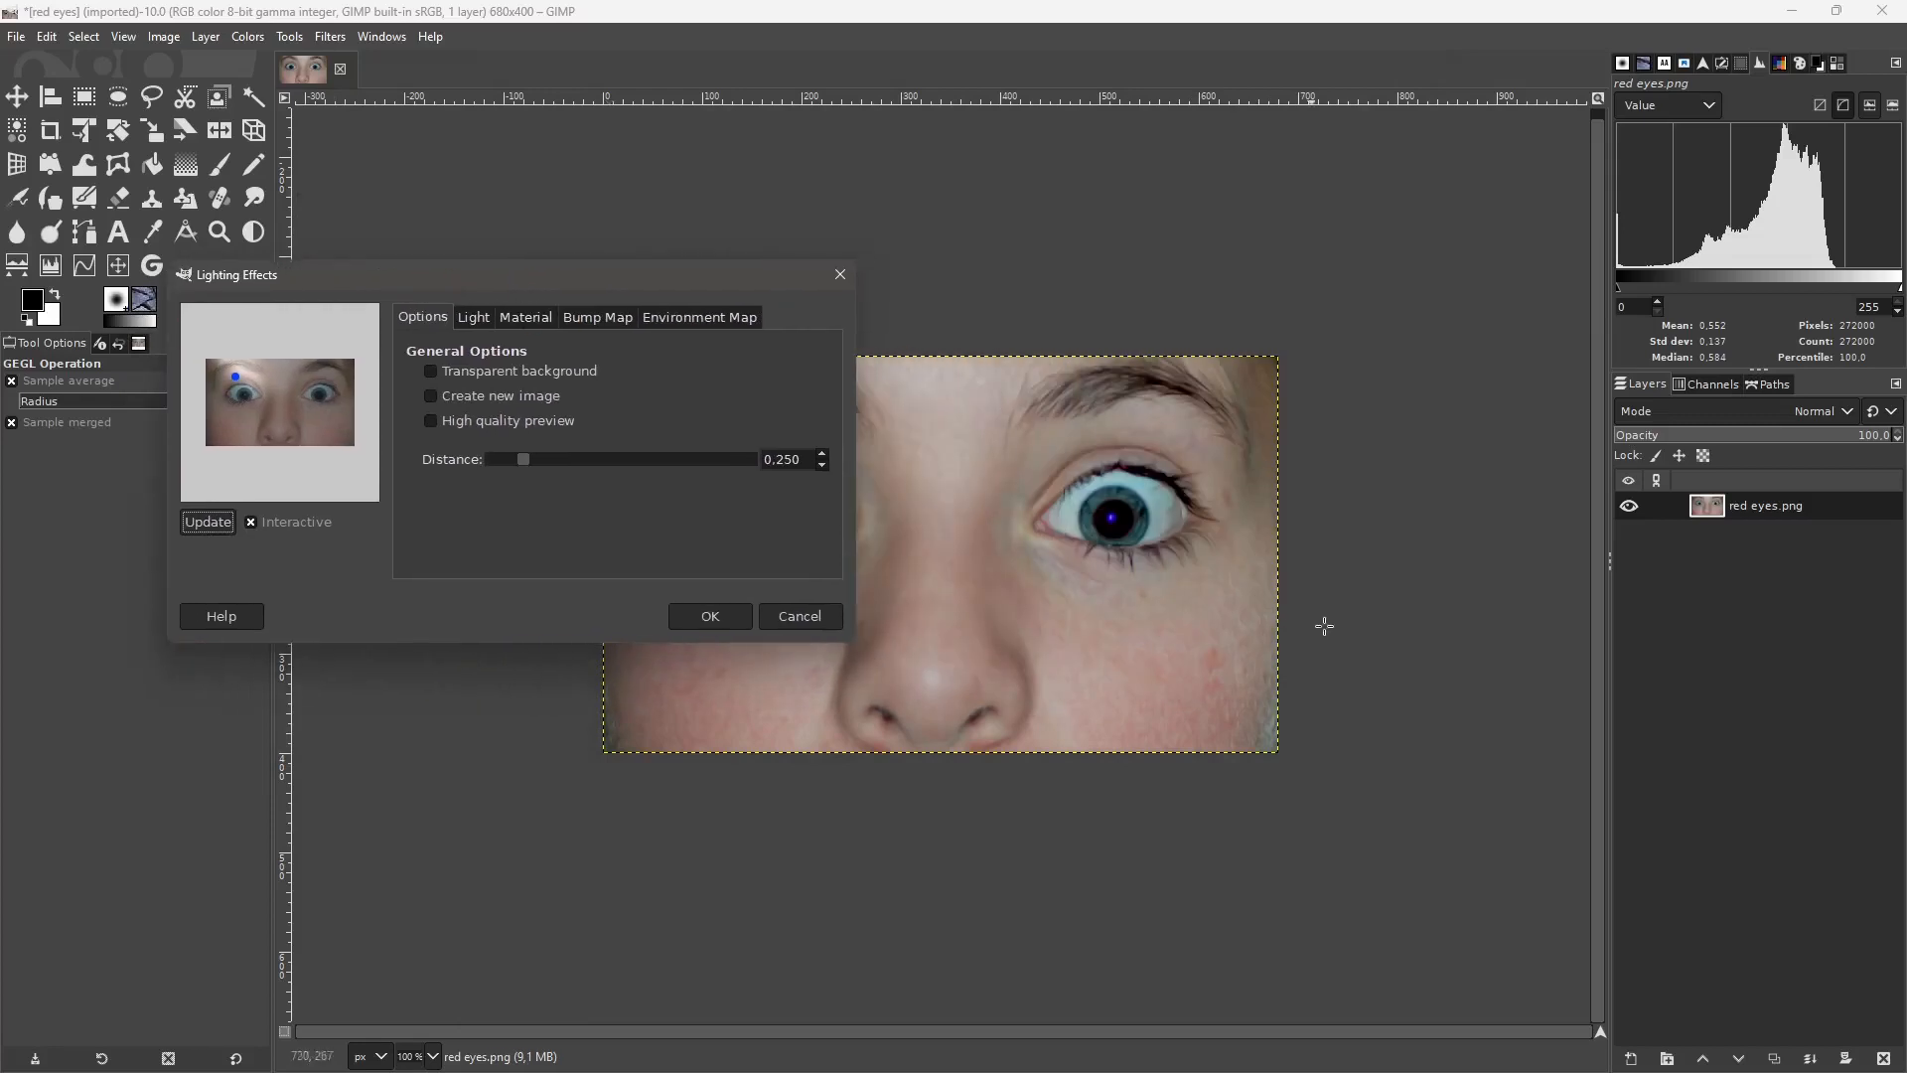
{"action": "left_click_drag", "start_coordinate": [586, 286], "coordinate": [587, 313]}
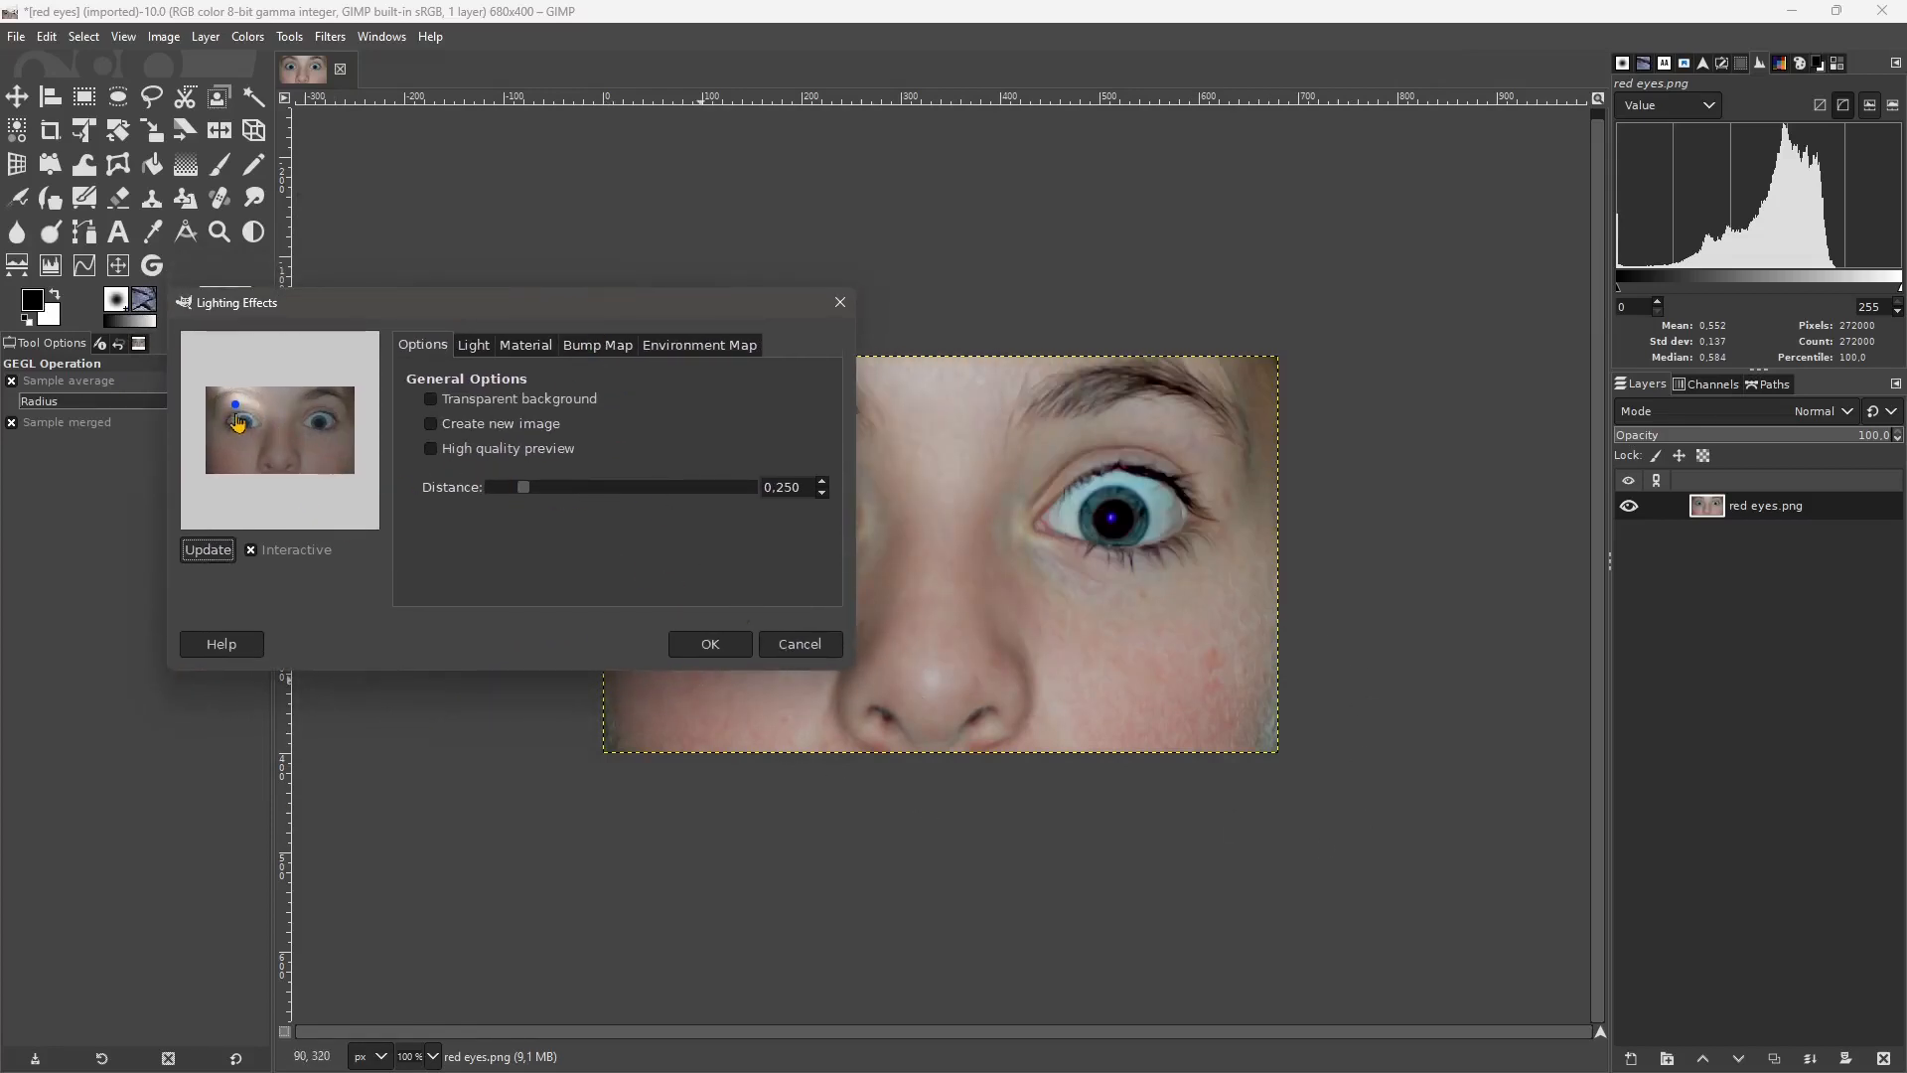
{"action": "mouse_move", "coordinate": [252, 439]}
{"action": "left_mouse_down"}
{"action": "mouse_move", "coordinate": [345, 493]}
{"action": "mouse_move", "coordinate": [374, 450]}
{"action": "left_mouse_up"}
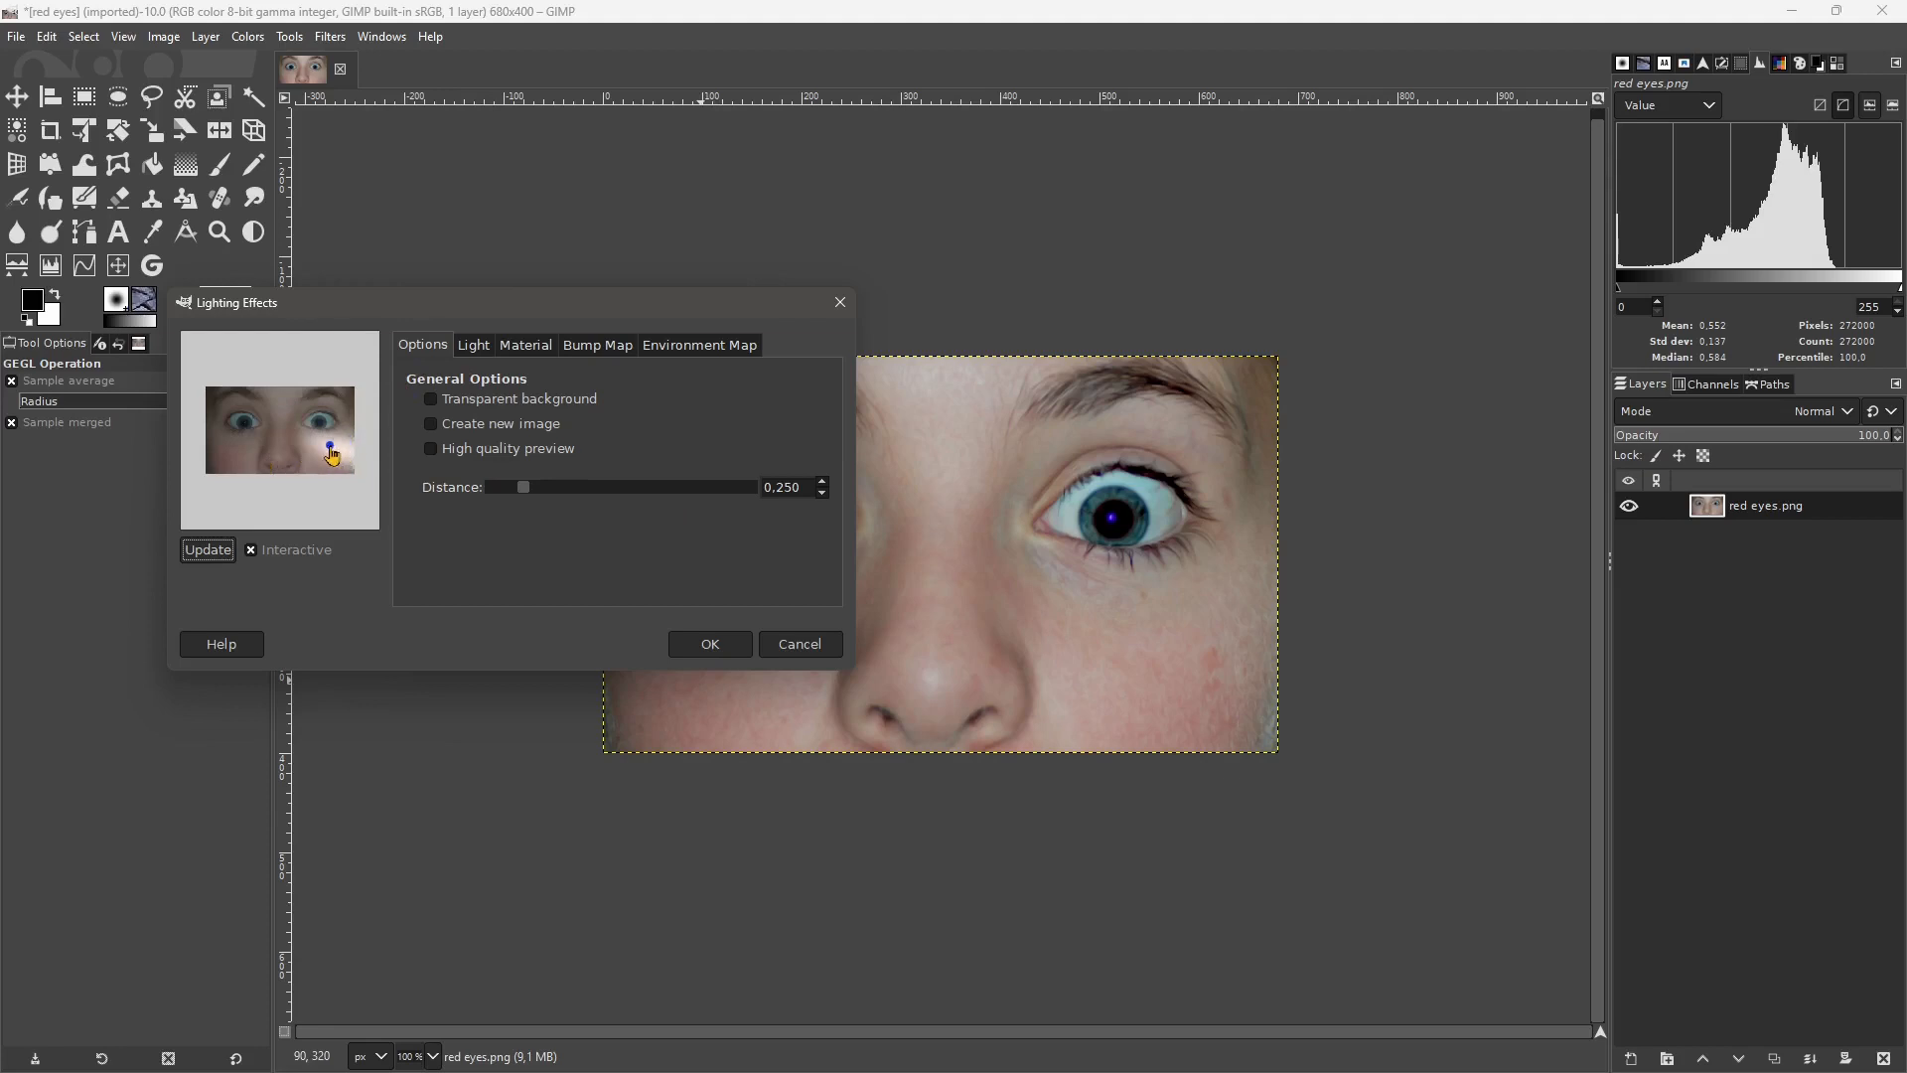
{"action": "left_click_drag", "start_coordinate": [333, 457], "coordinate": [297, 457]}
Set the colour of Light 1 to dark red, 873030, in Lighting Effects.
{"action": "left_click", "coordinate": [474, 346]}
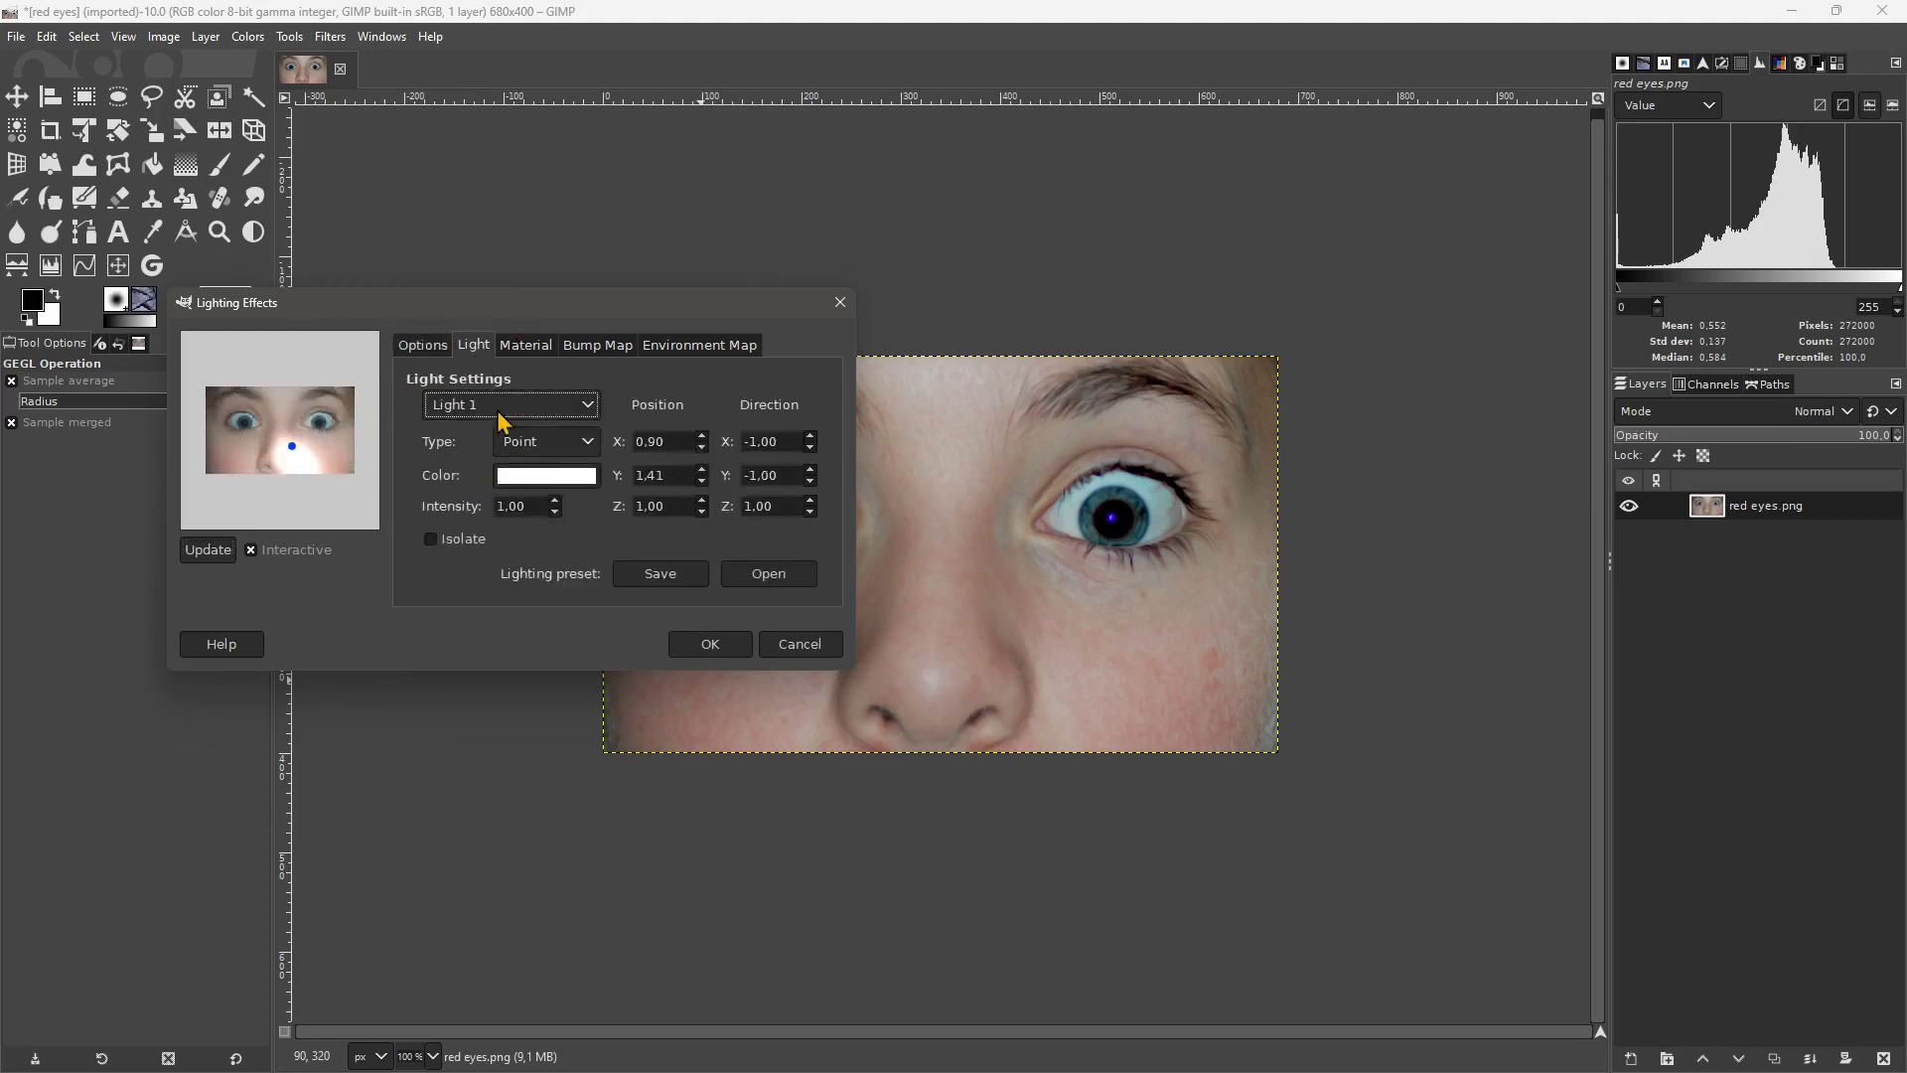
{"action": "left_click", "coordinate": [546, 475]}
{"action": "left_click", "coordinate": [421, 484]}
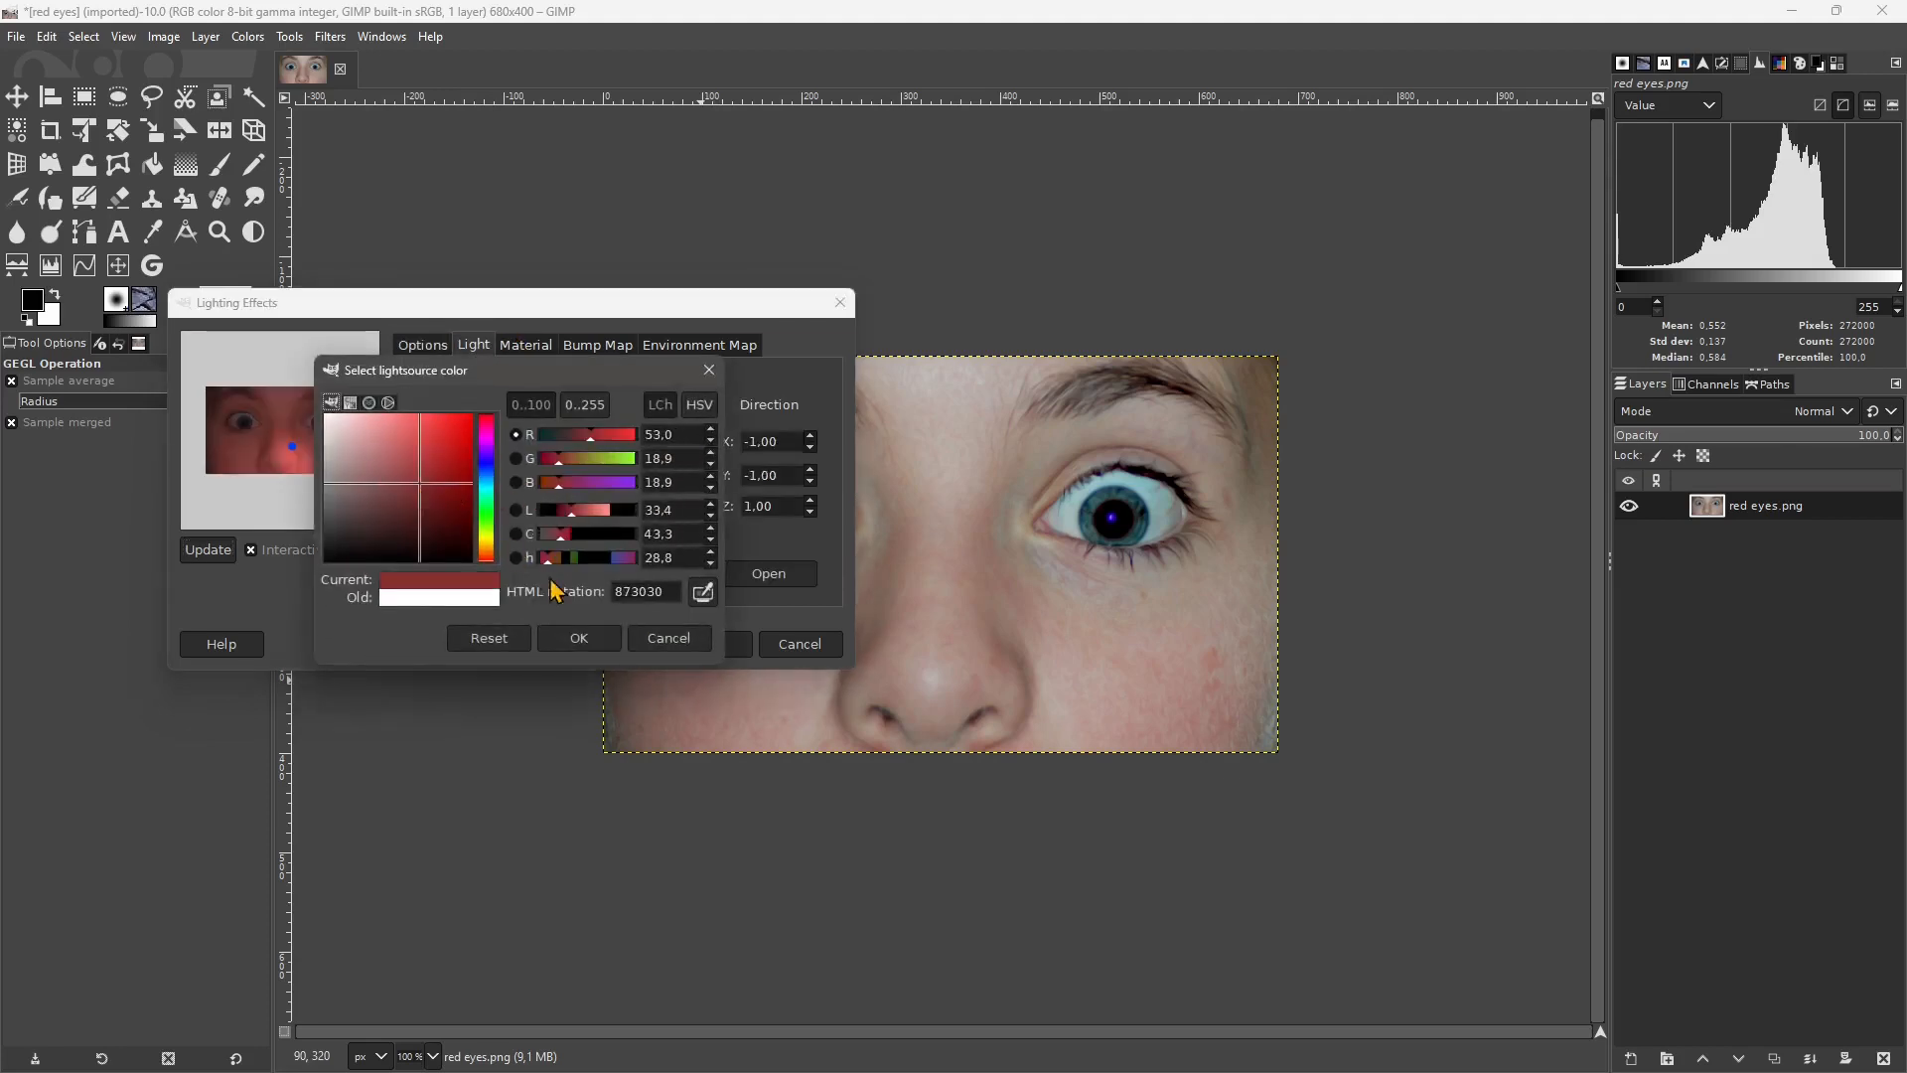
{"action": "left_click", "coordinate": [605, 646]}
Switch to Light 2 and back to Light 1, and review the Material, Bump Map and Environment Map settings of Lighting Effects.
{"action": "left_click", "coordinate": [447, 417]}
{"action": "left_click", "coordinate": [467, 453]}
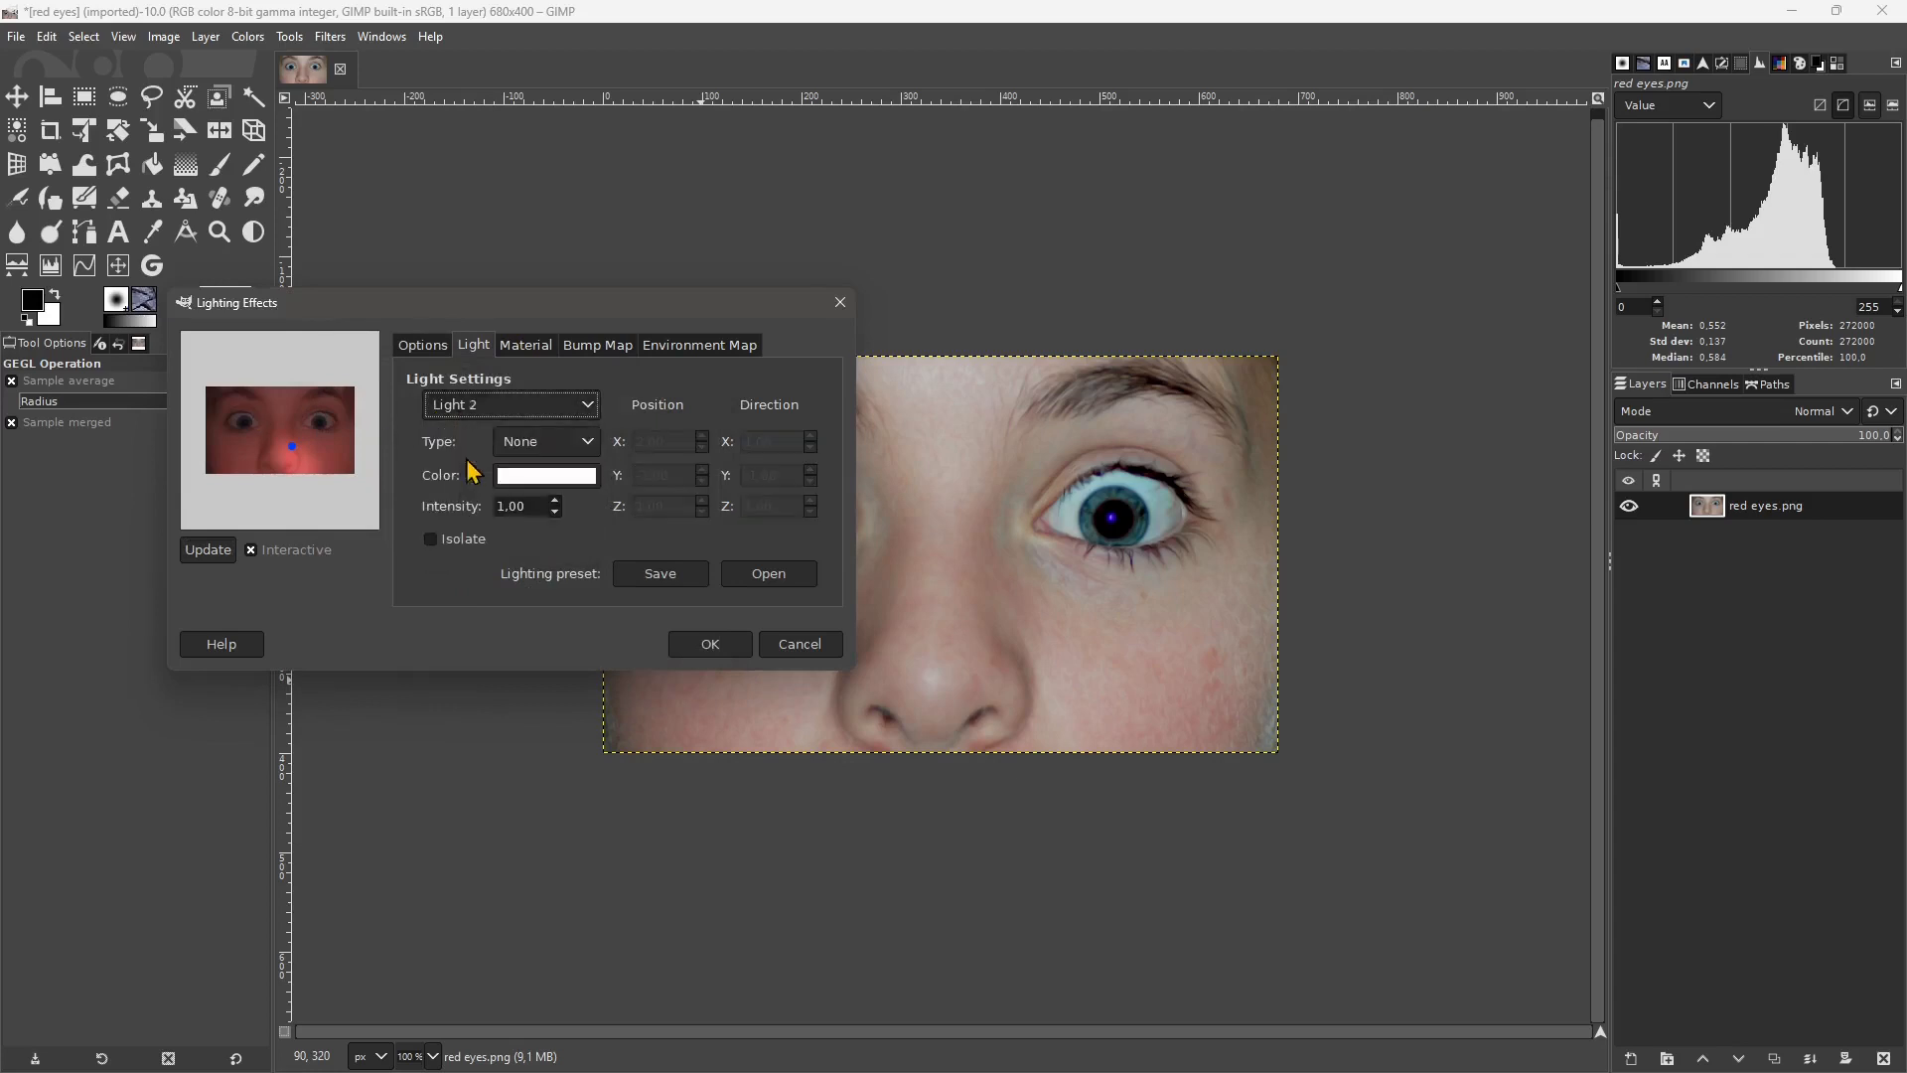
{"action": "left_click", "coordinate": [491, 408]}
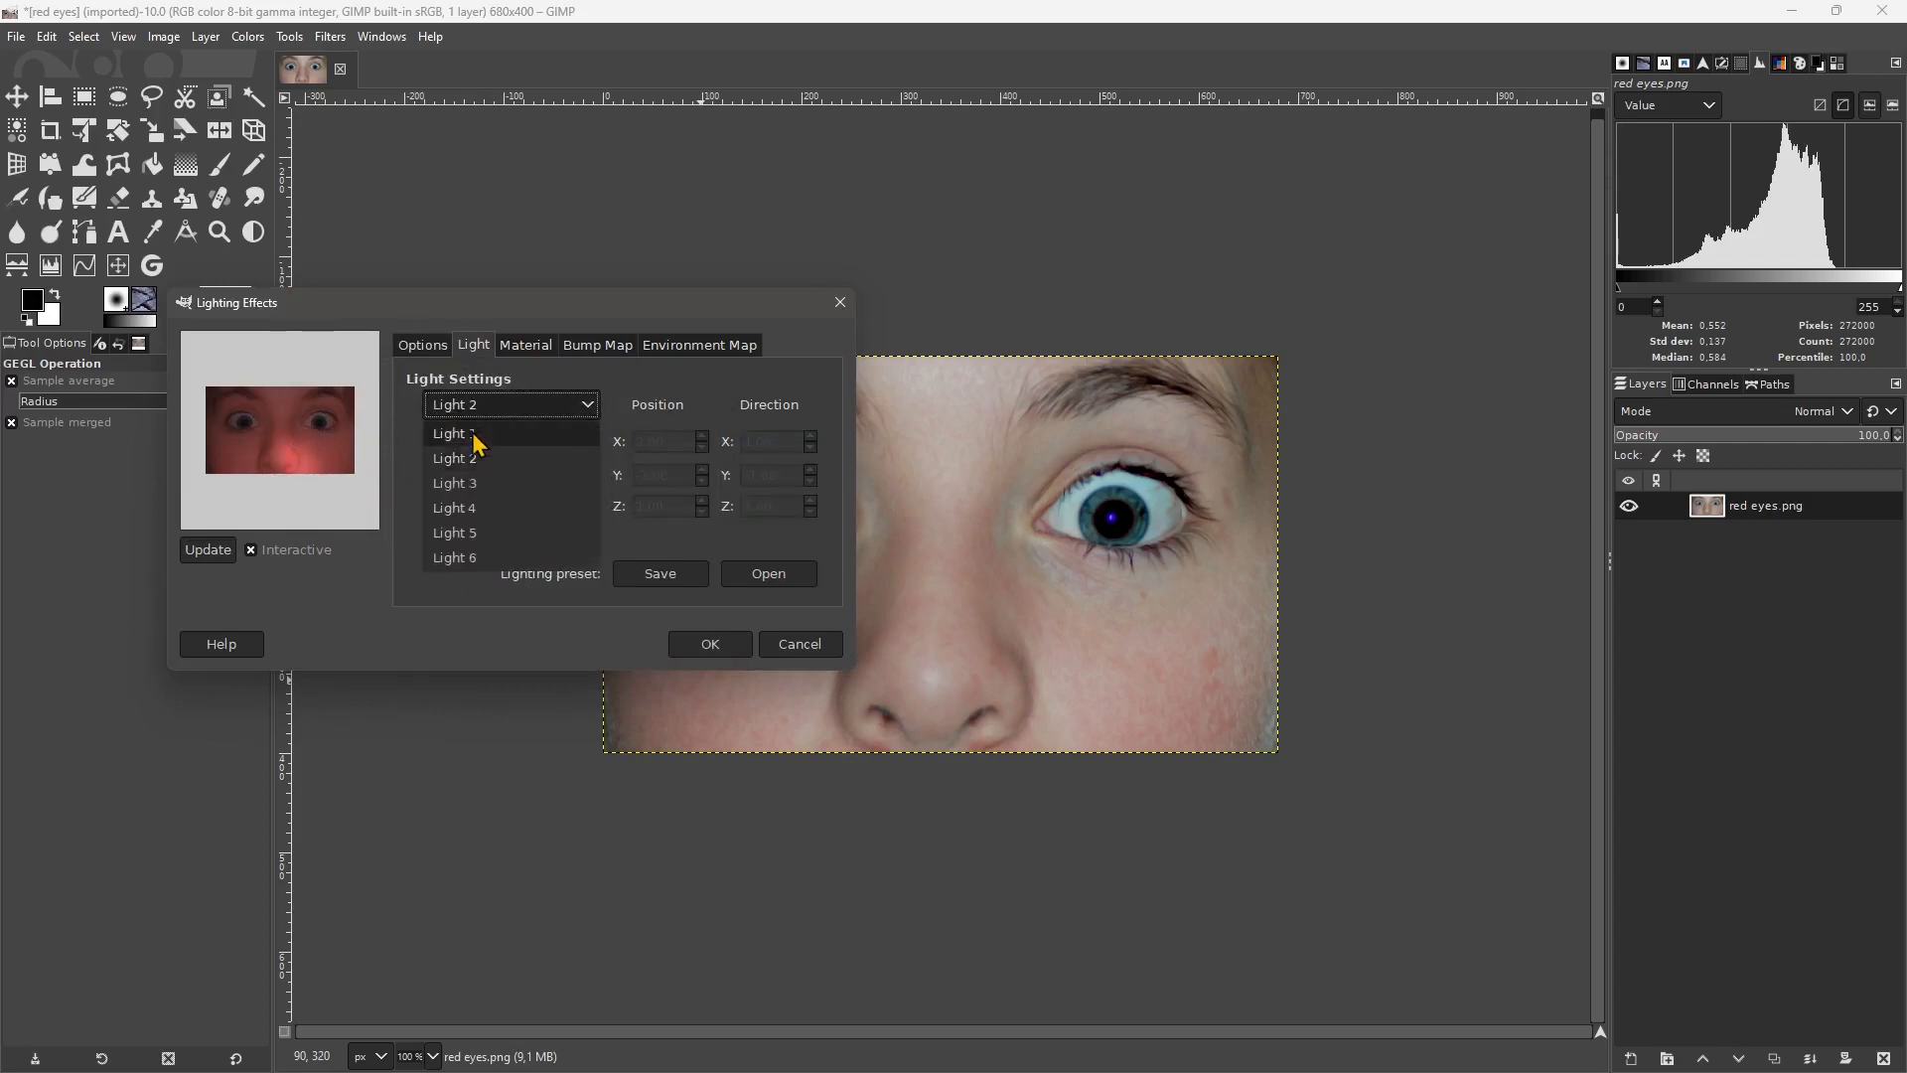
{"action": "left_click", "coordinate": [472, 433]}
{"action": "left_click", "coordinate": [517, 350]}
{"action": "left_click", "coordinate": [587, 350]}
{"action": "left_click", "coordinate": [669, 350]}
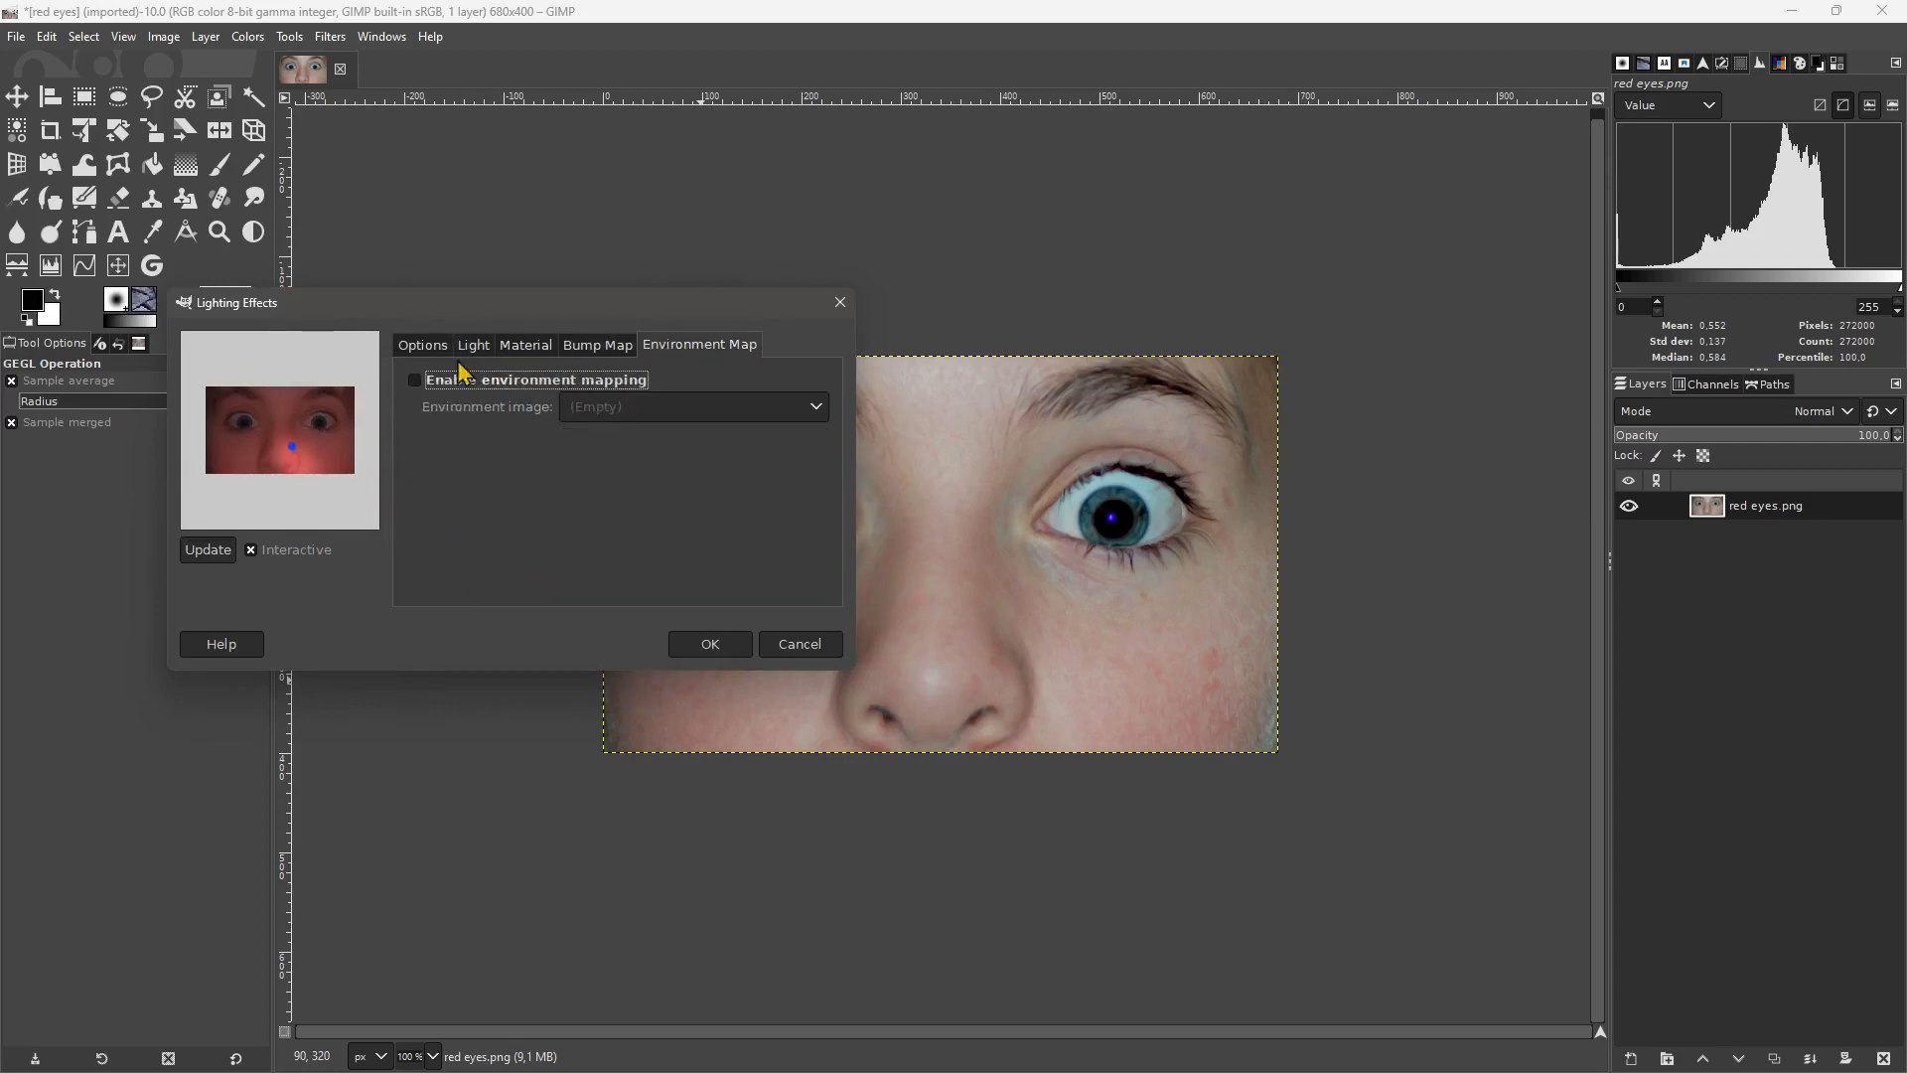
Set the Lighting Effects distance to about 1.640 with Create new image off, and apply the filter.
{"action": "left_click", "coordinate": [414, 348]}
{"action": "left_click", "coordinate": [453, 427]}
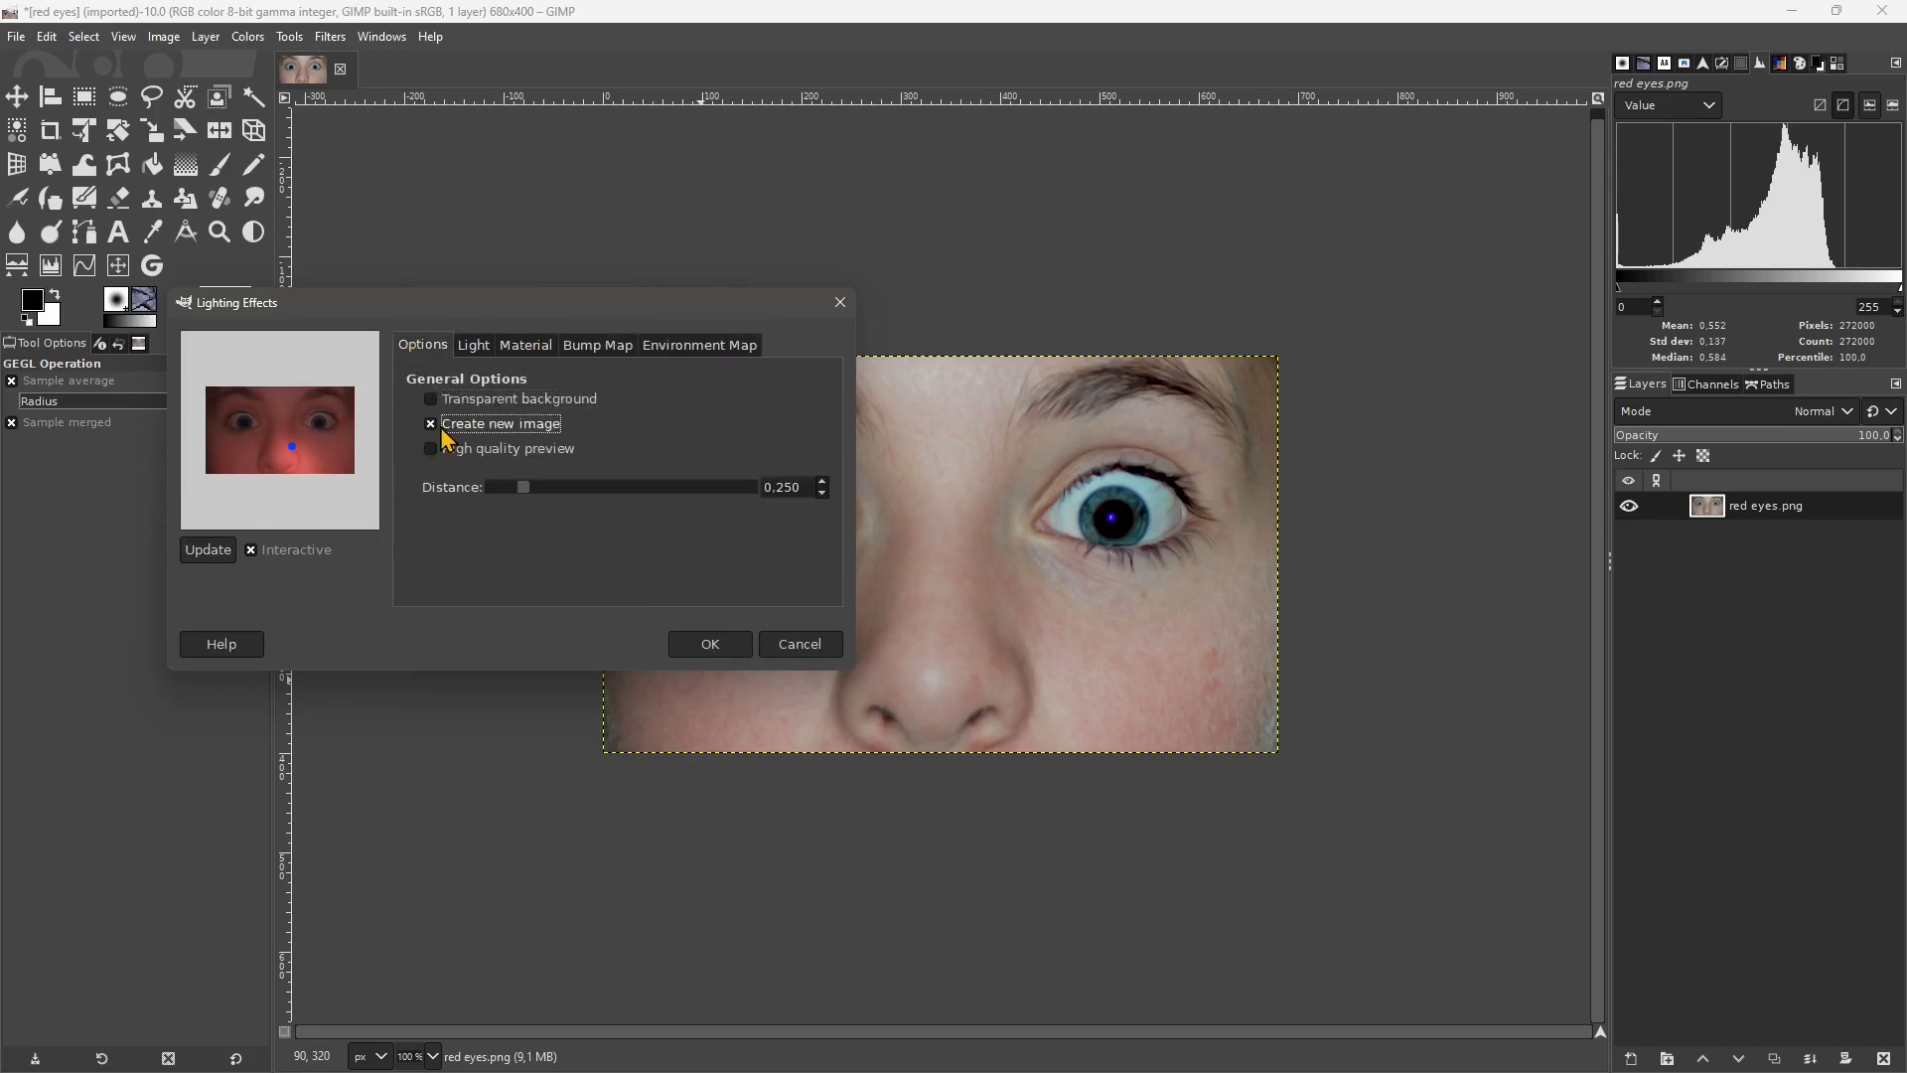
{"action": "left_click", "coordinate": [441, 429]}
{"action": "left_click_drag", "start_coordinate": [531, 496], "coordinate": [771, 507]}
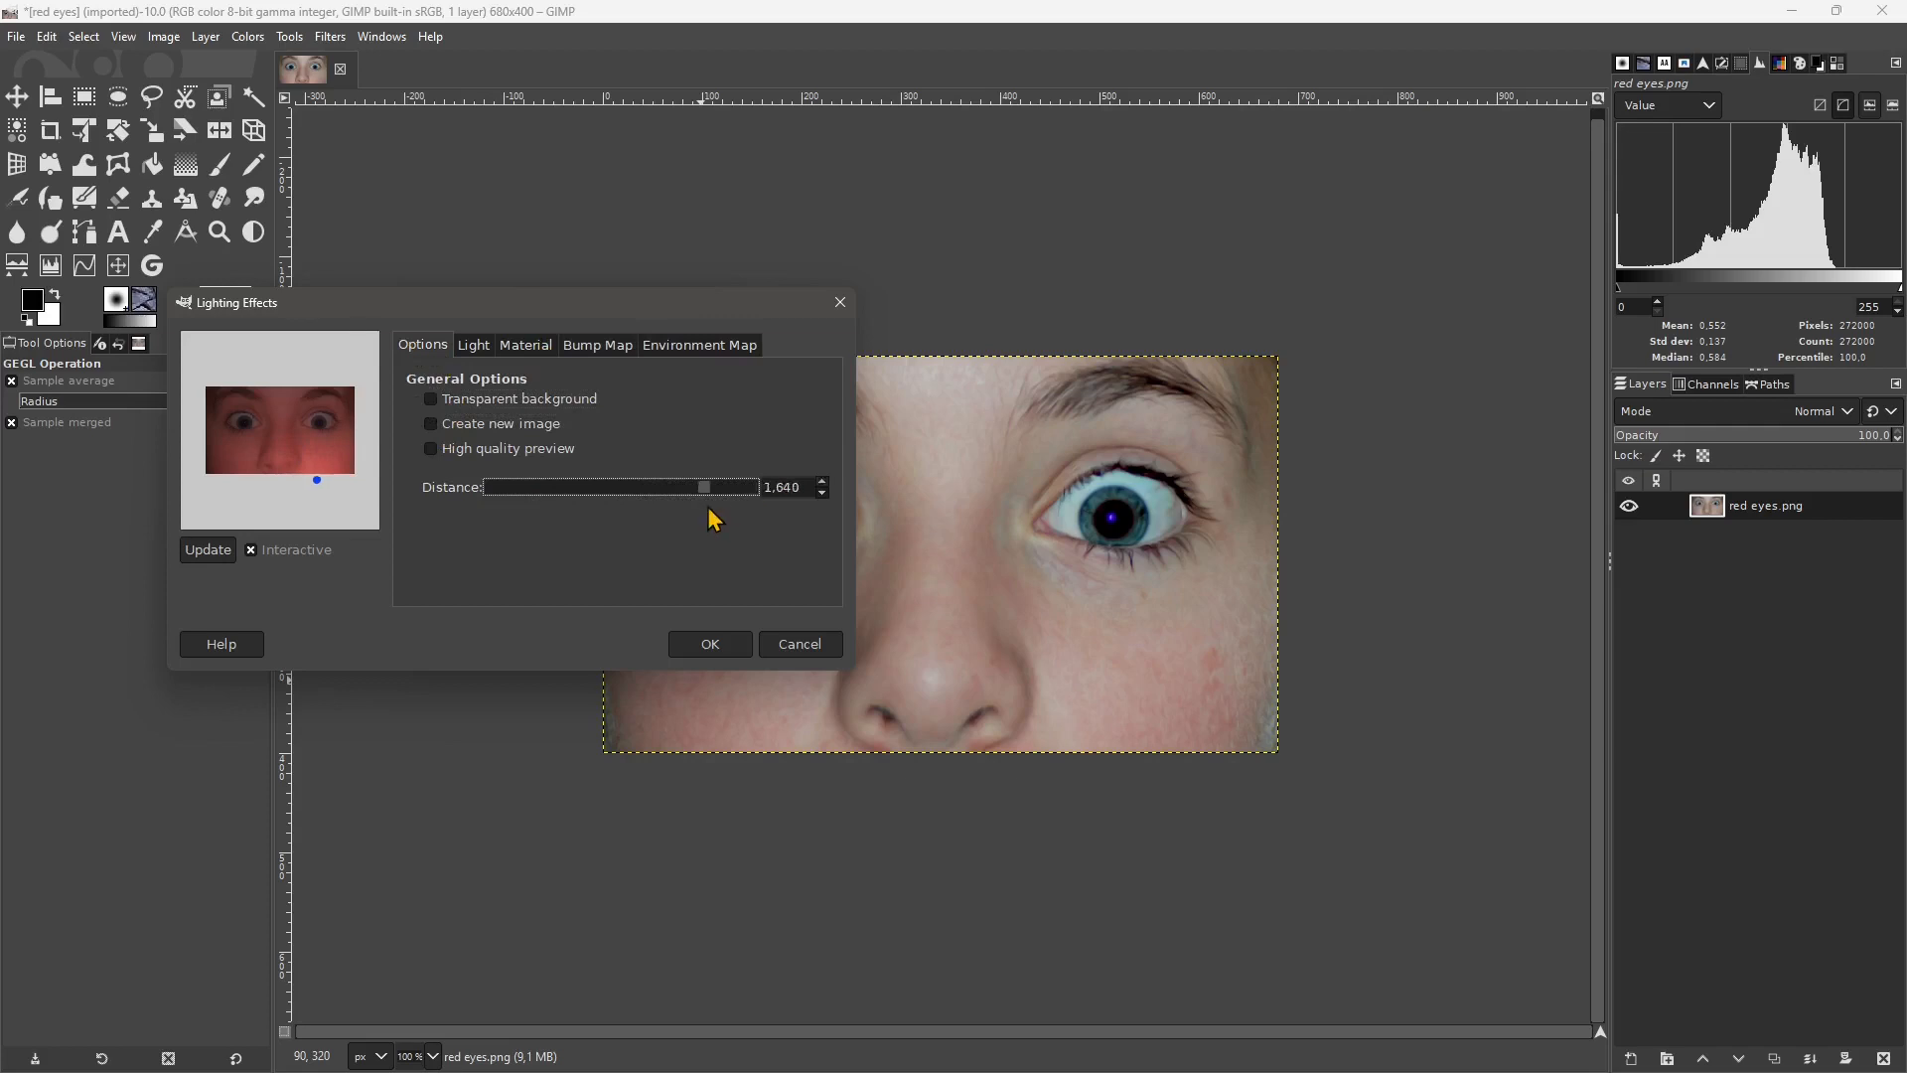
{"action": "left_click", "coordinate": [741, 647]}
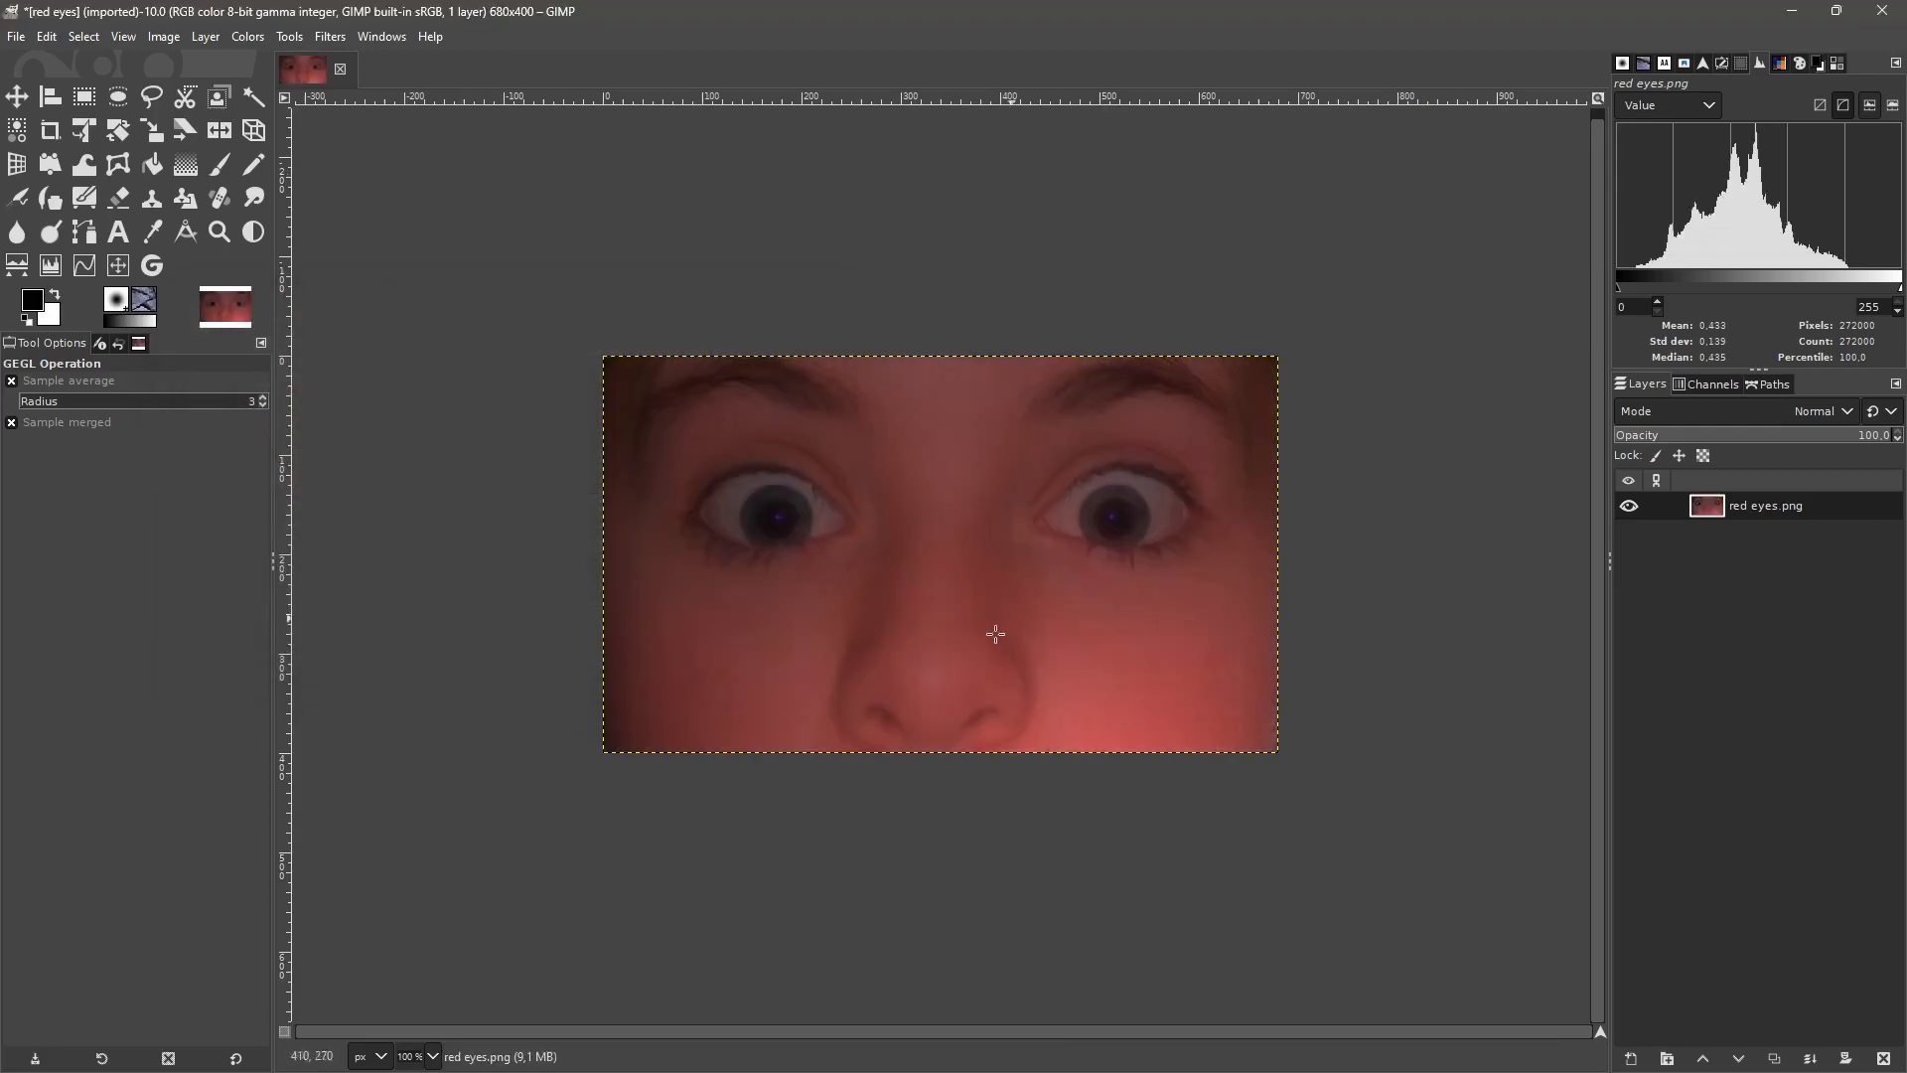
Apply a Vignette to the red eyes.png layer with radius 1.176, squeeze -0.251 and opacity 8.5.
{"action": "left_click", "coordinate": [330, 37]}
{"action": "mouse_move", "coordinate": [452, 260]}
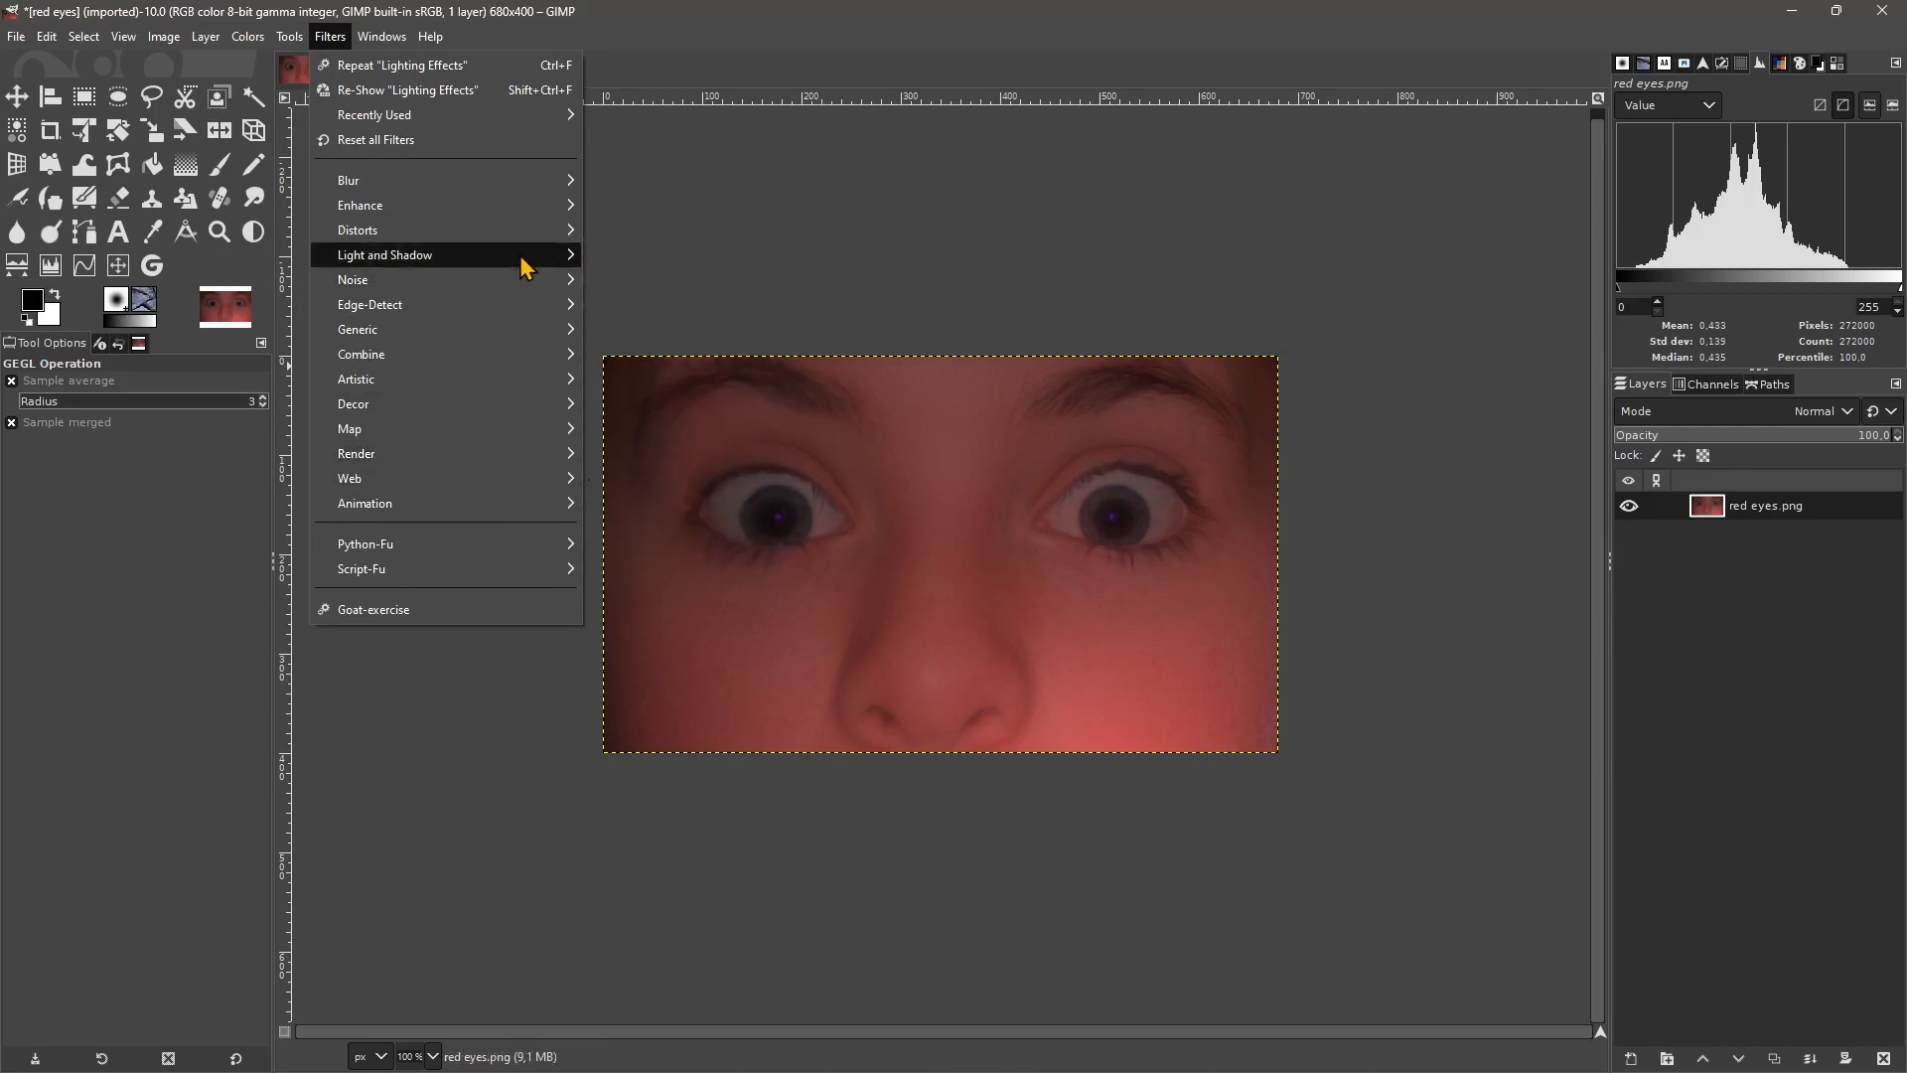
{"action": "mouse_move", "coordinate": [526, 256]}
{"action": "left_click", "coordinate": [620, 470]}
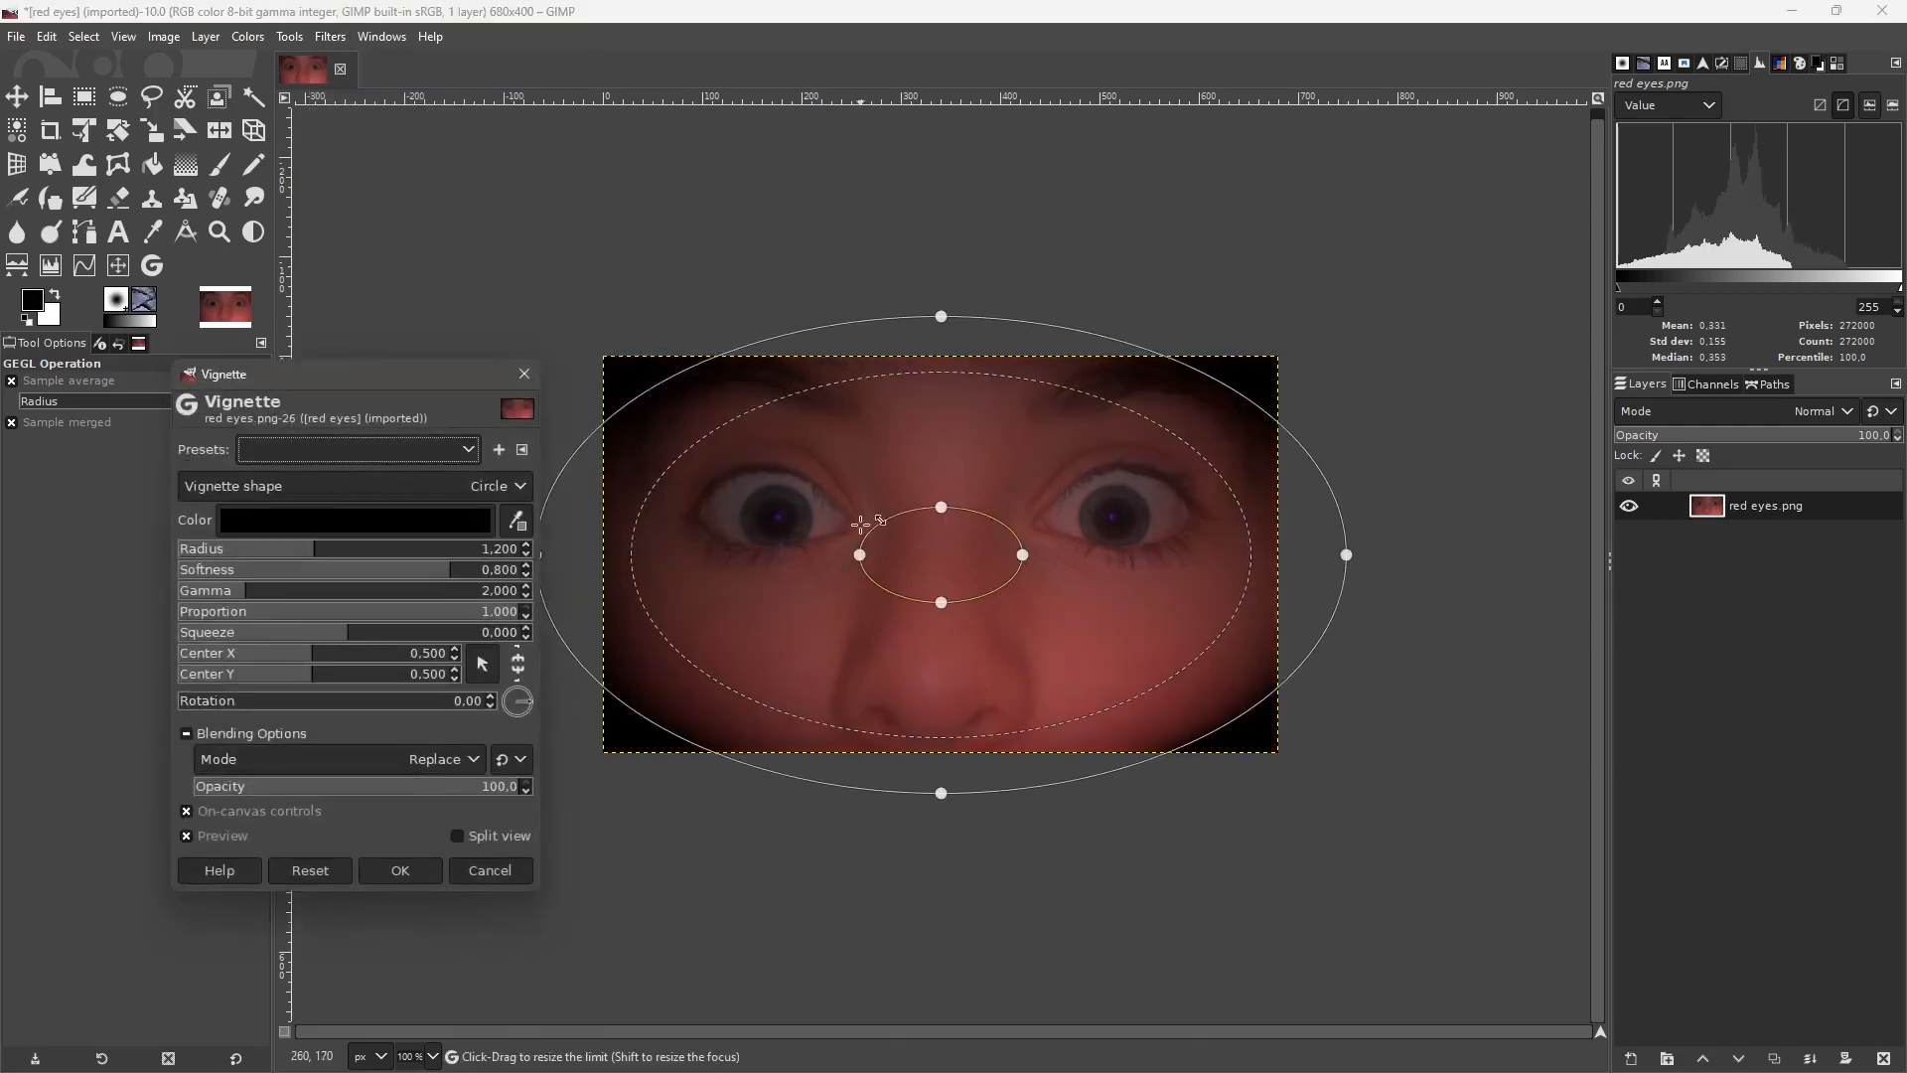
{"action": "left_click_drag", "start_coordinate": [948, 316], "coordinate": [979, 222]}
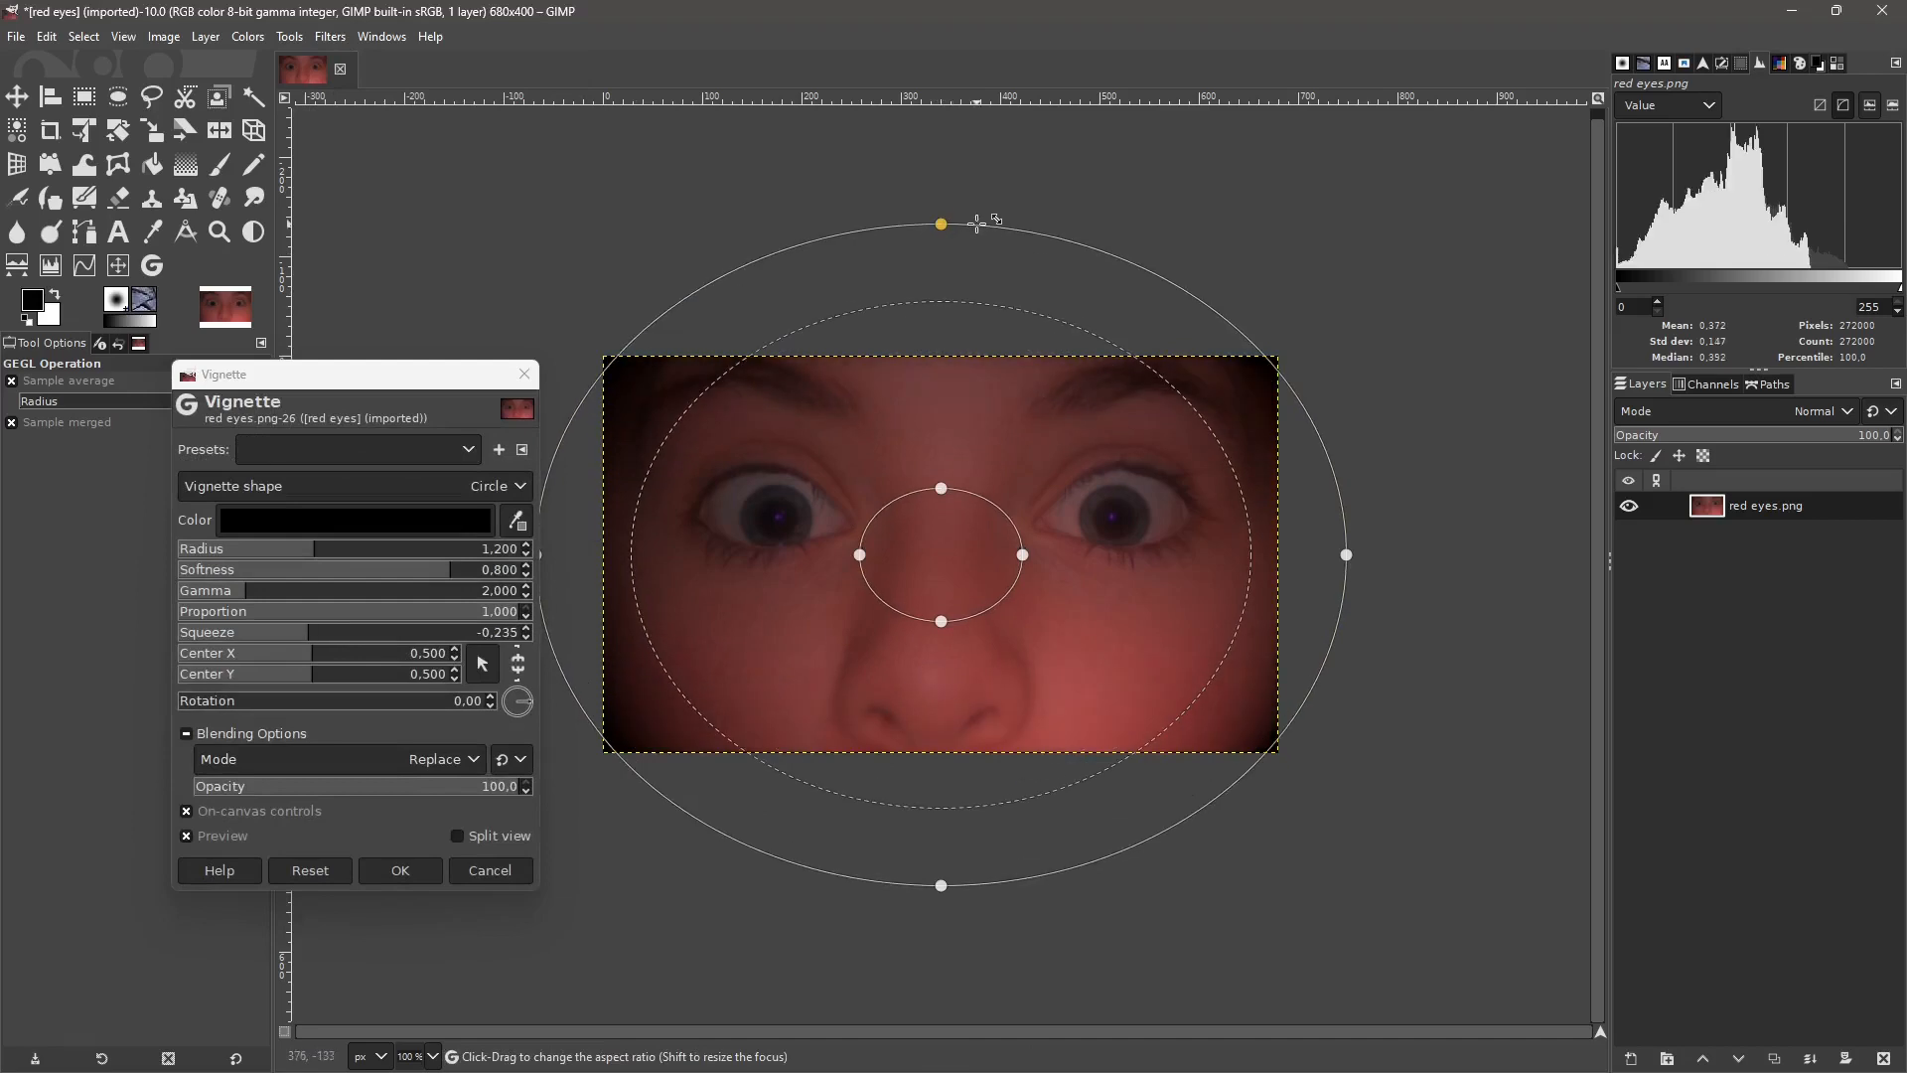
{"action": "left_click_drag", "start_coordinate": [1024, 552], "coordinate": [1019, 559]}
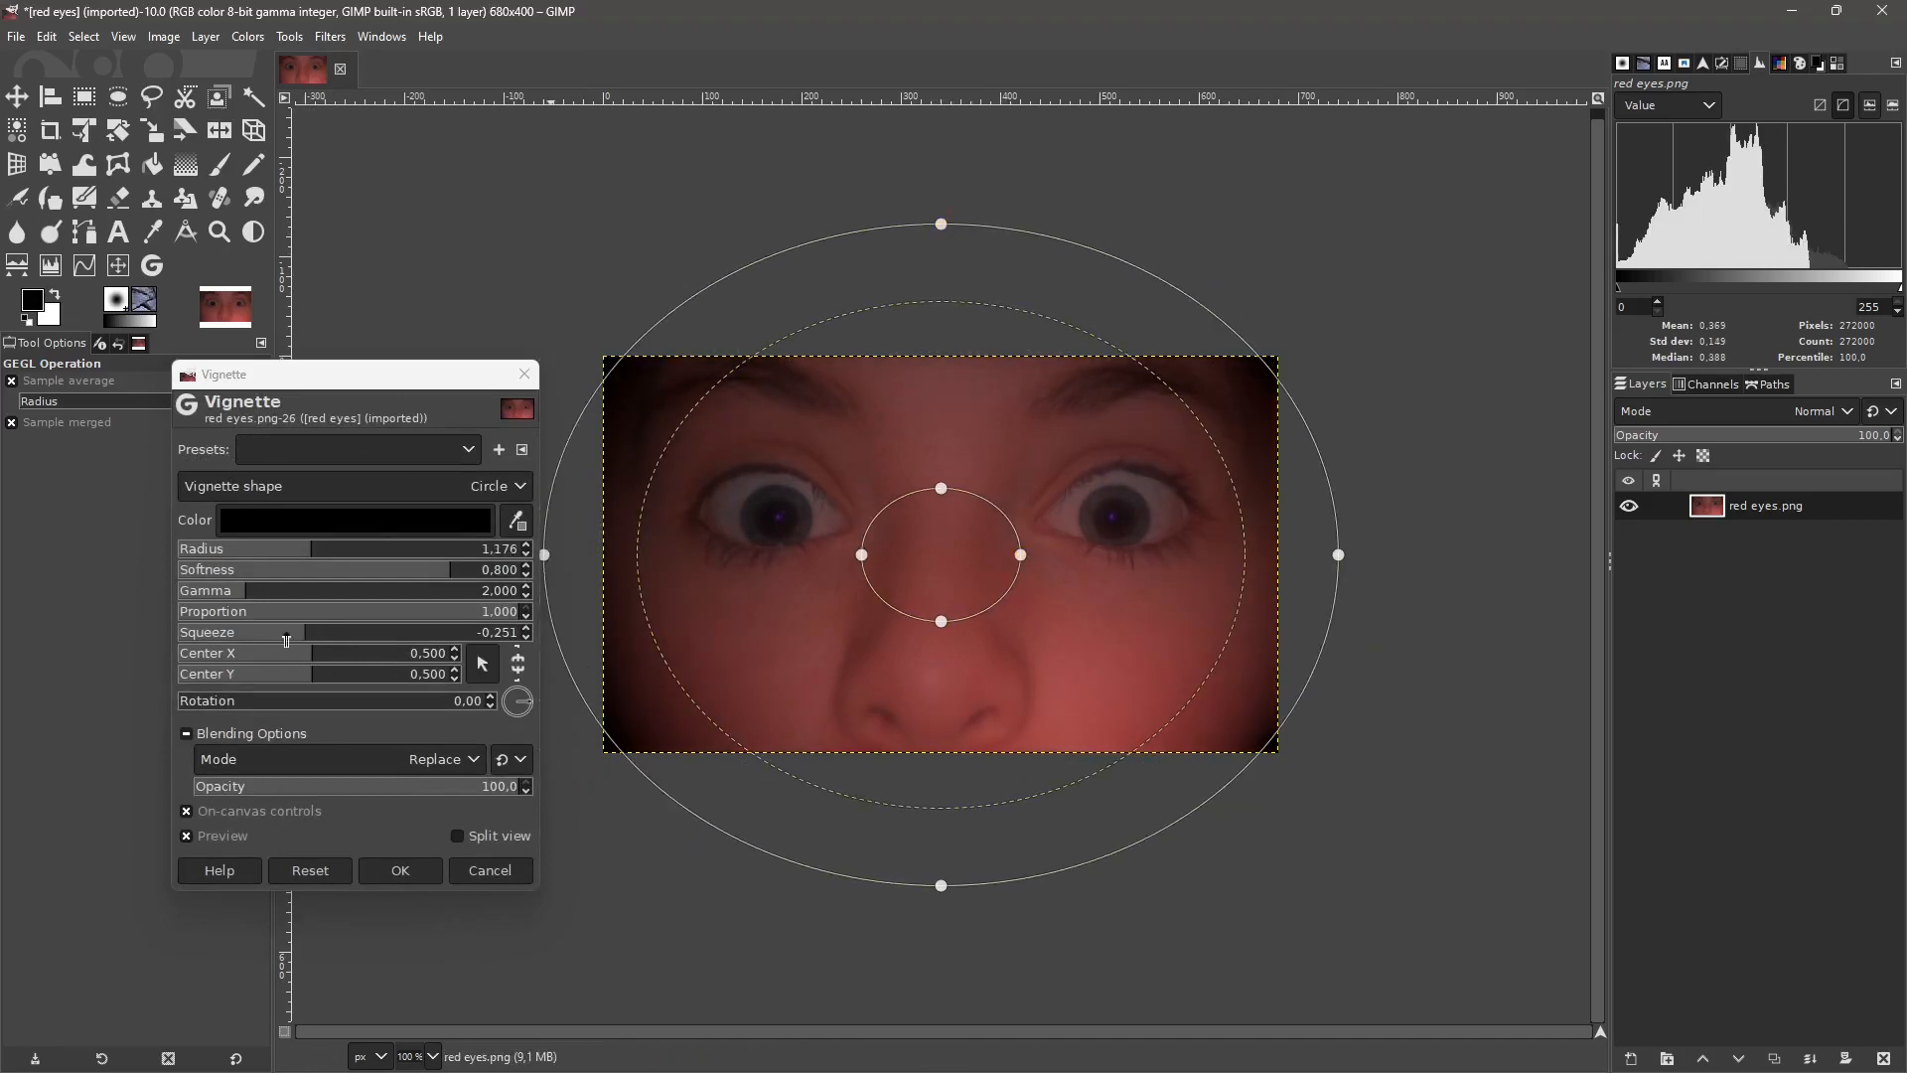
{"action": "left_click_drag", "start_coordinate": [360, 791], "coordinate": [221, 779]}
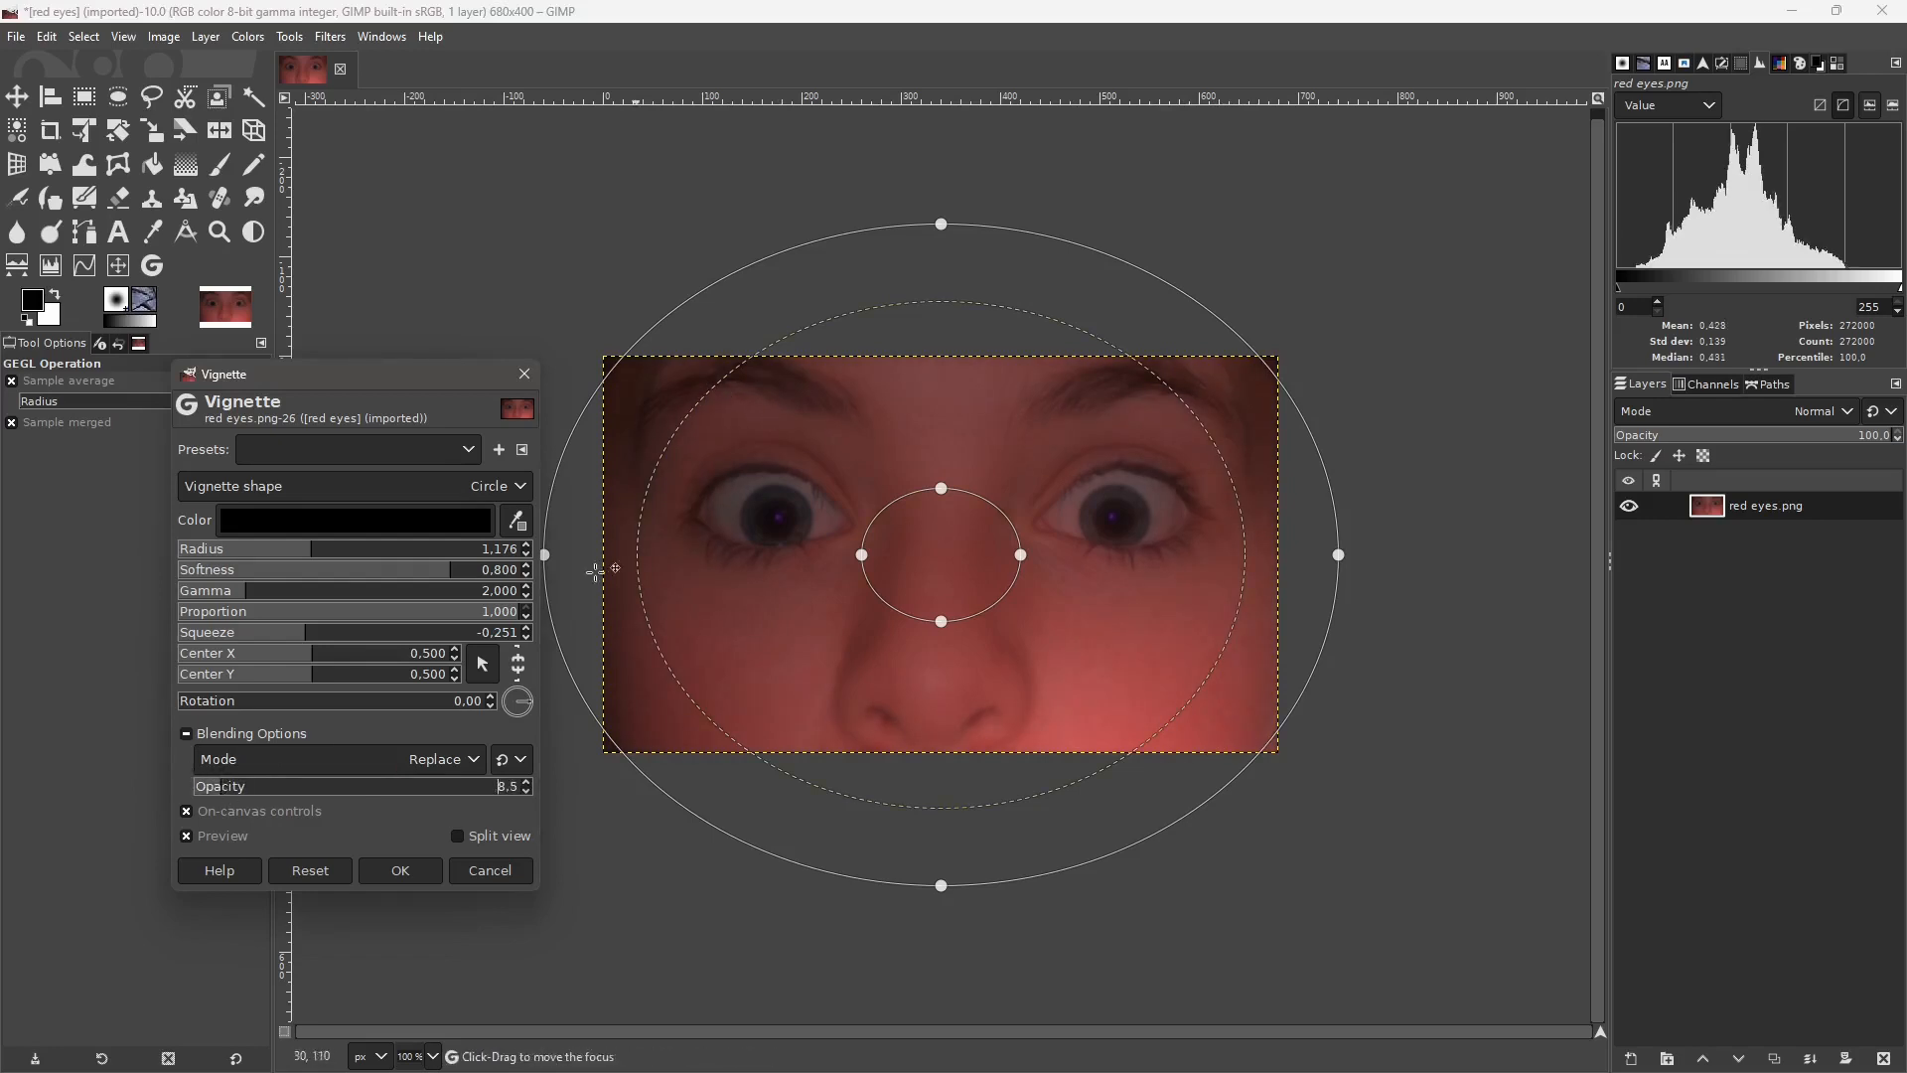
{"action": "left_click", "coordinate": [407, 875]}
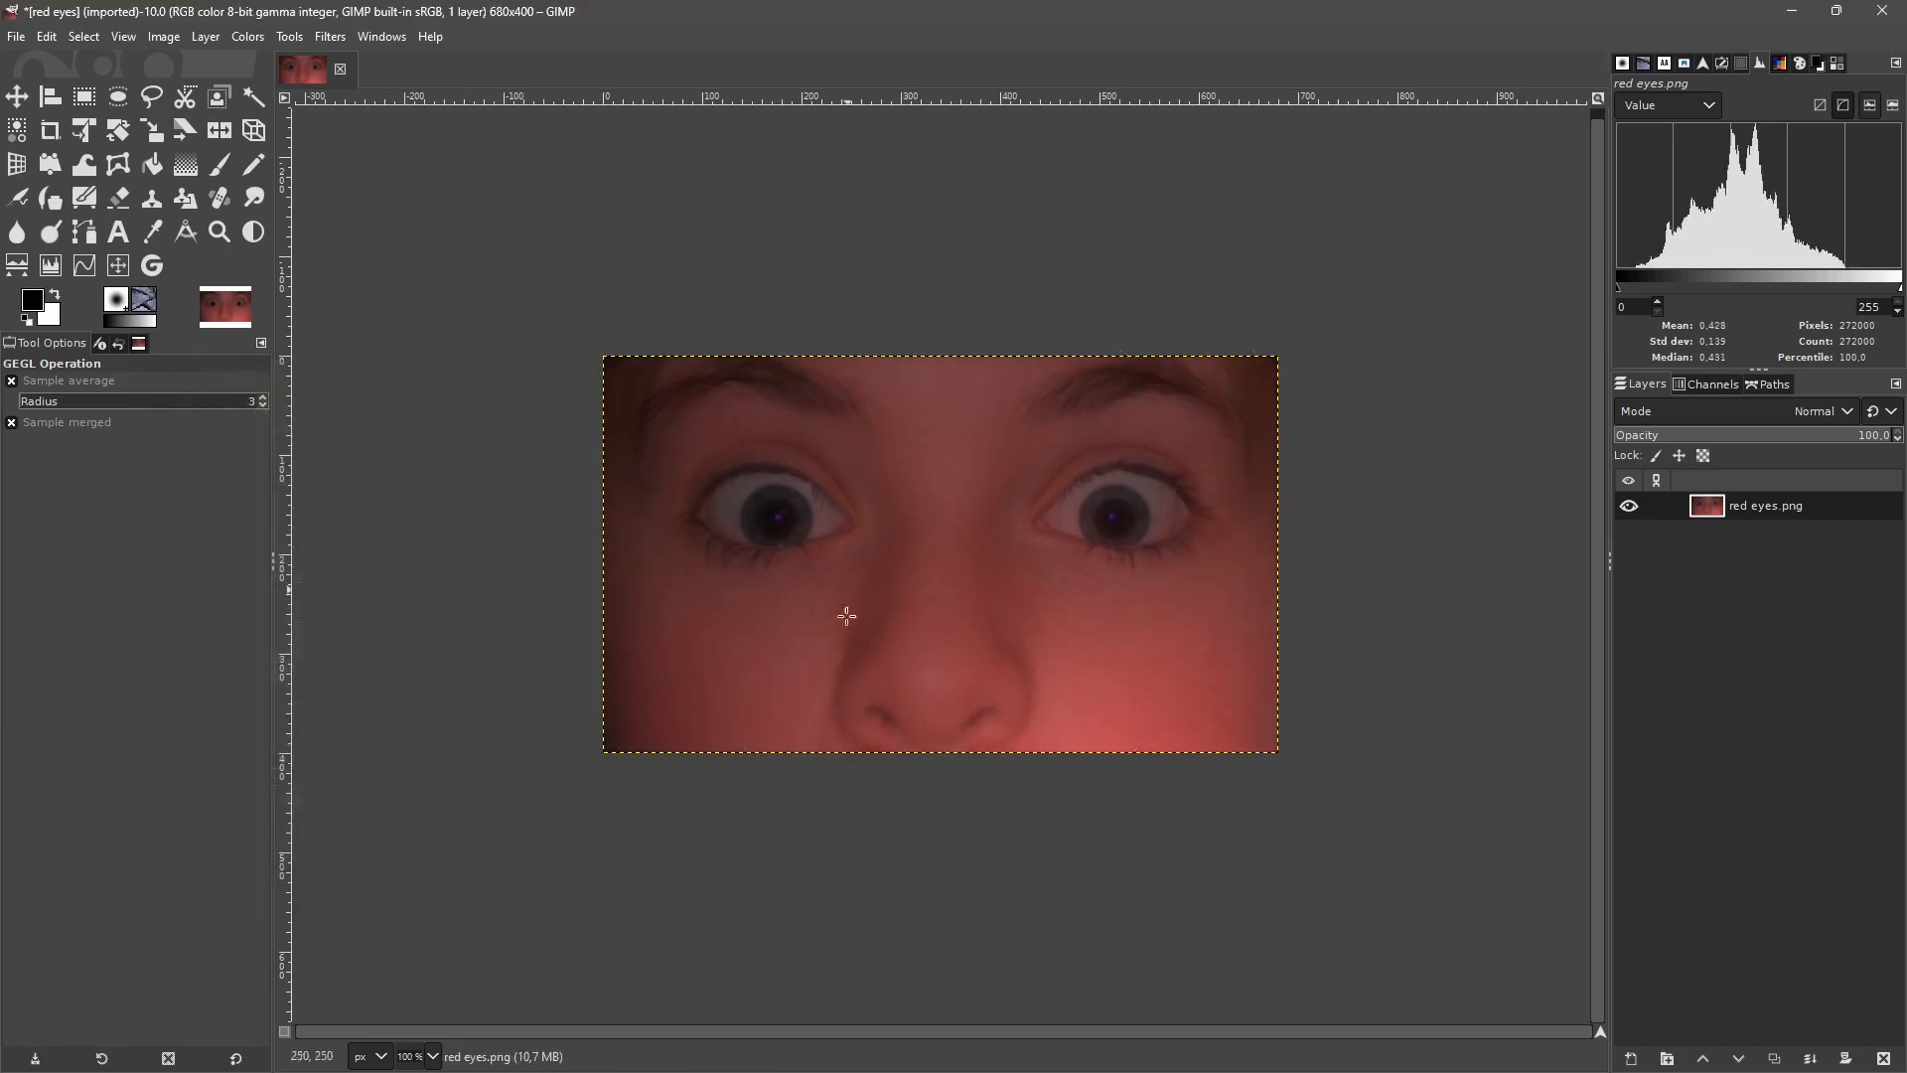
Preview the Neon edge-detect filter with a radius of 21.390, and cancel it.
{"action": "left_click", "coordinate": [331, 38]}
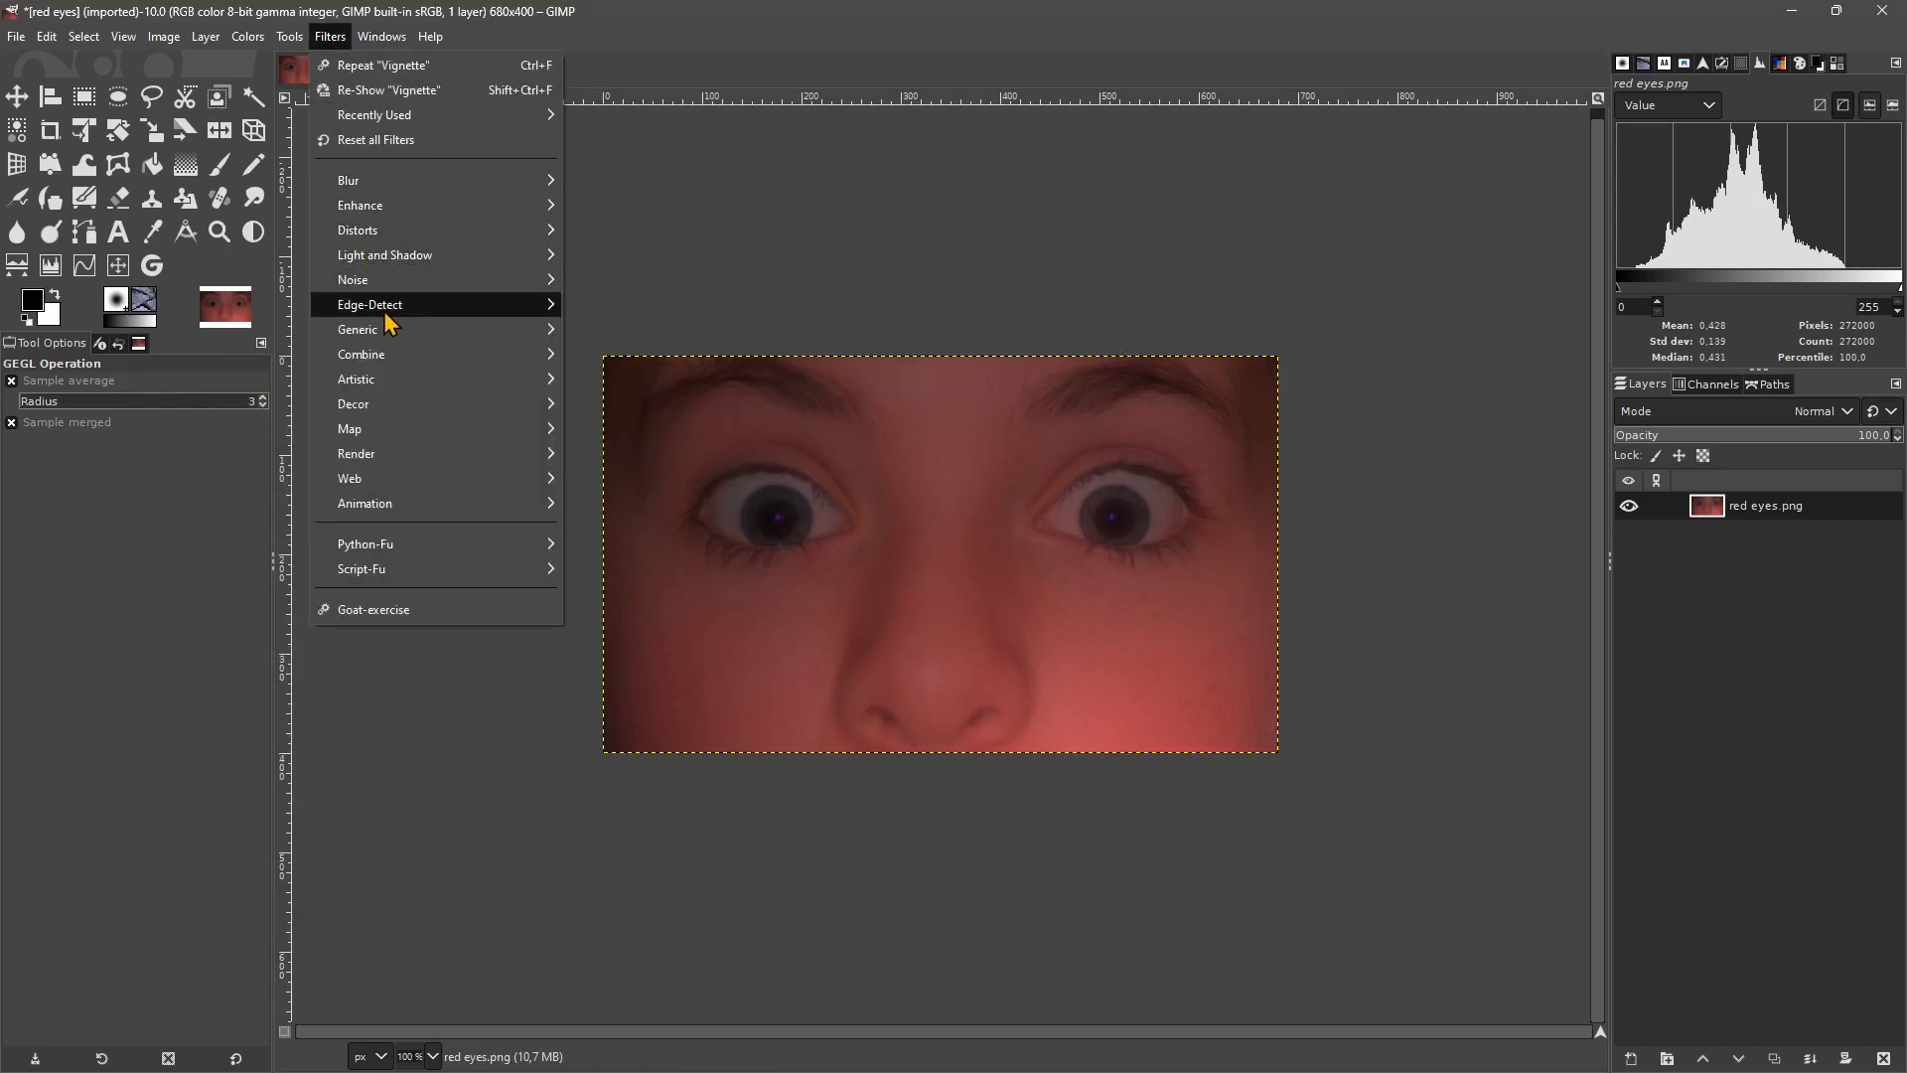
{"action": "mouse_move", "coordinate": [386, 314]}
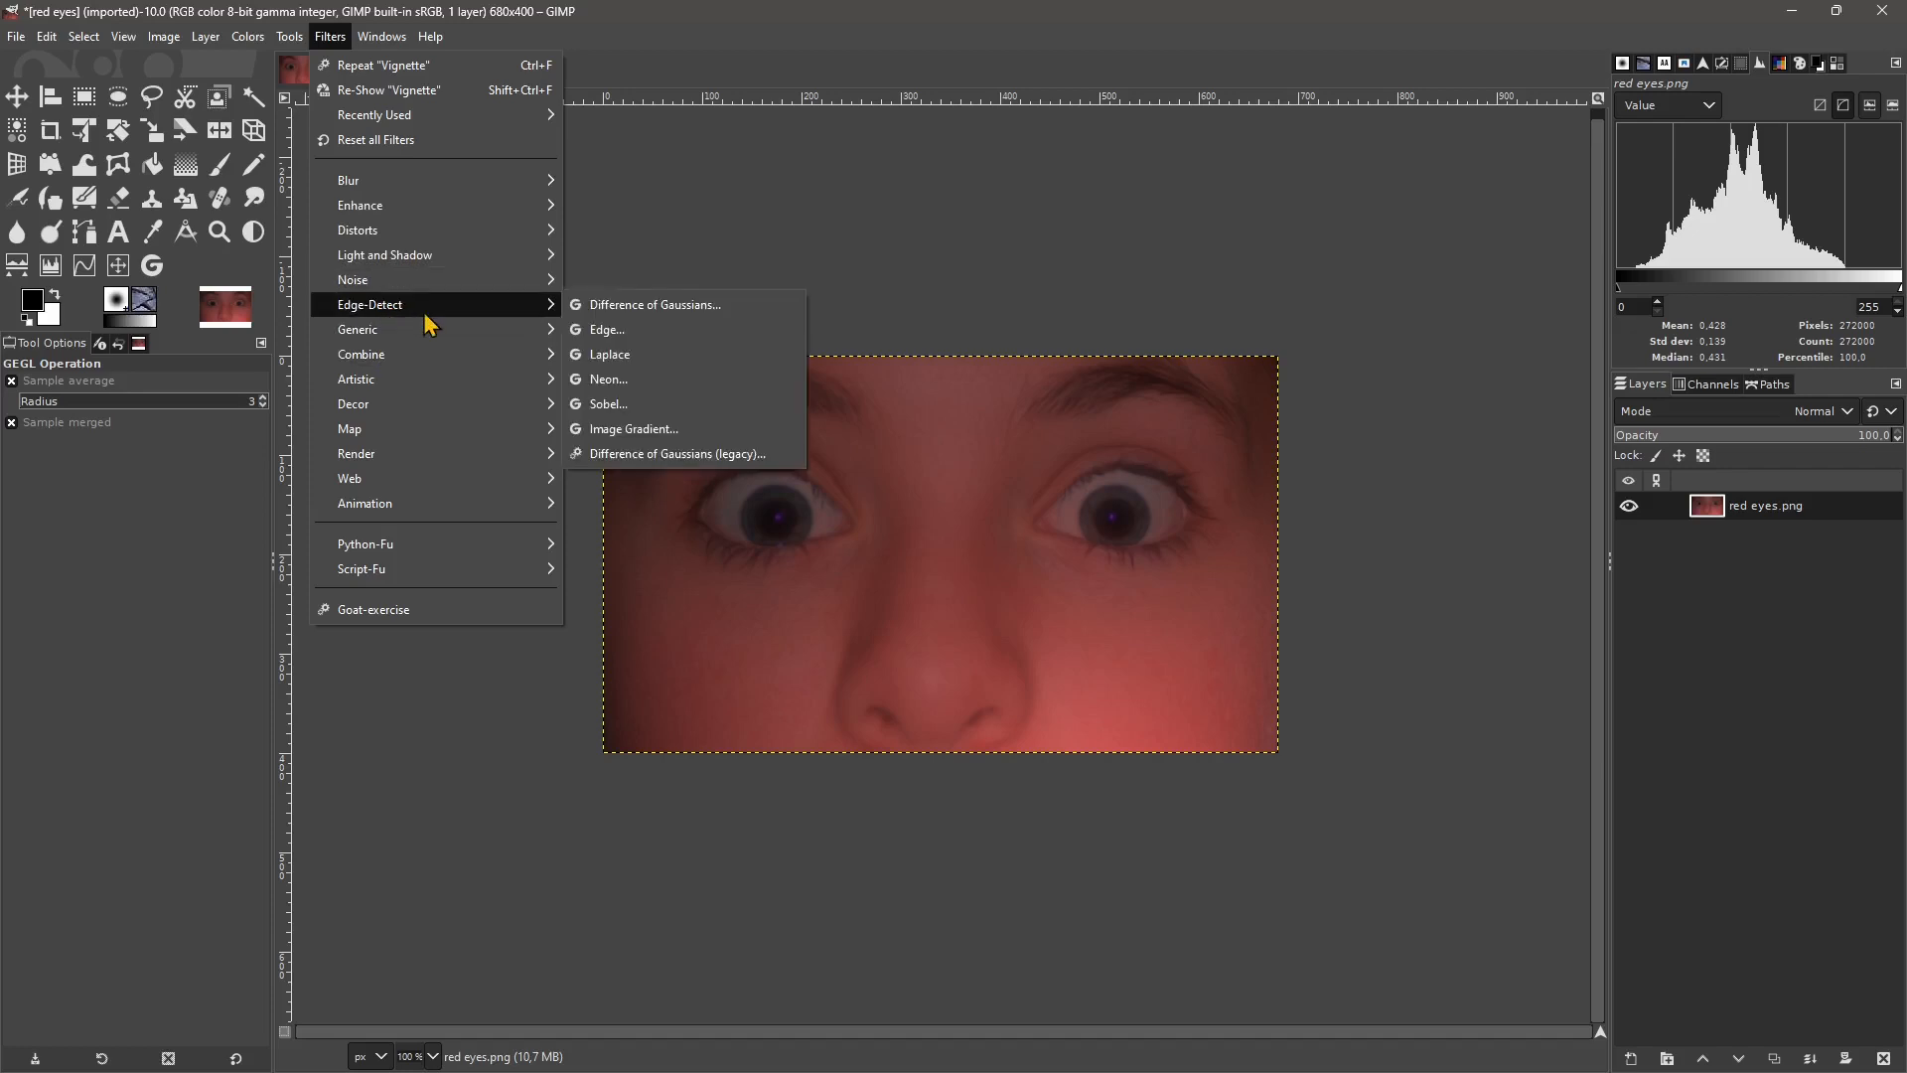
{"action": "left_click", "coordinate": [586, 380]}
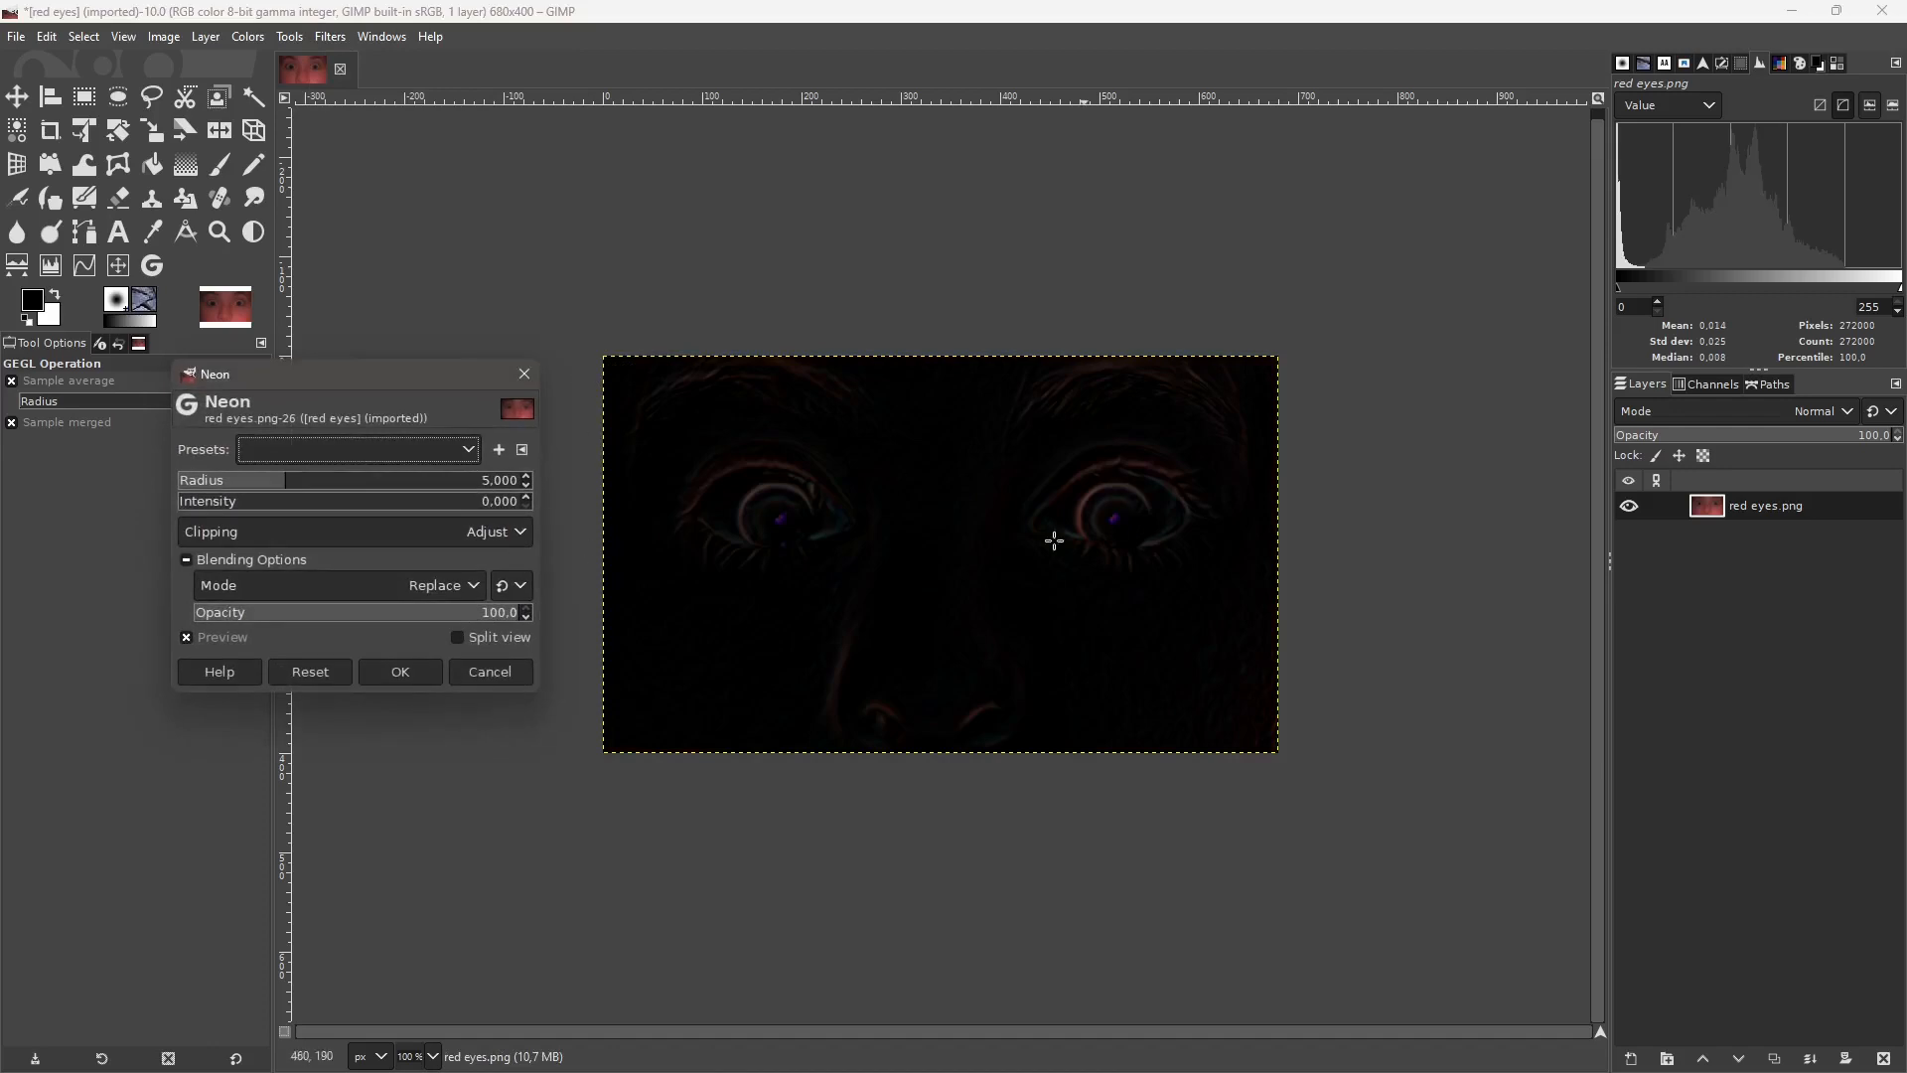
{"action": "left_click_drag", "start_coordinate": [352, 493], "coordinate": [402, 494]}
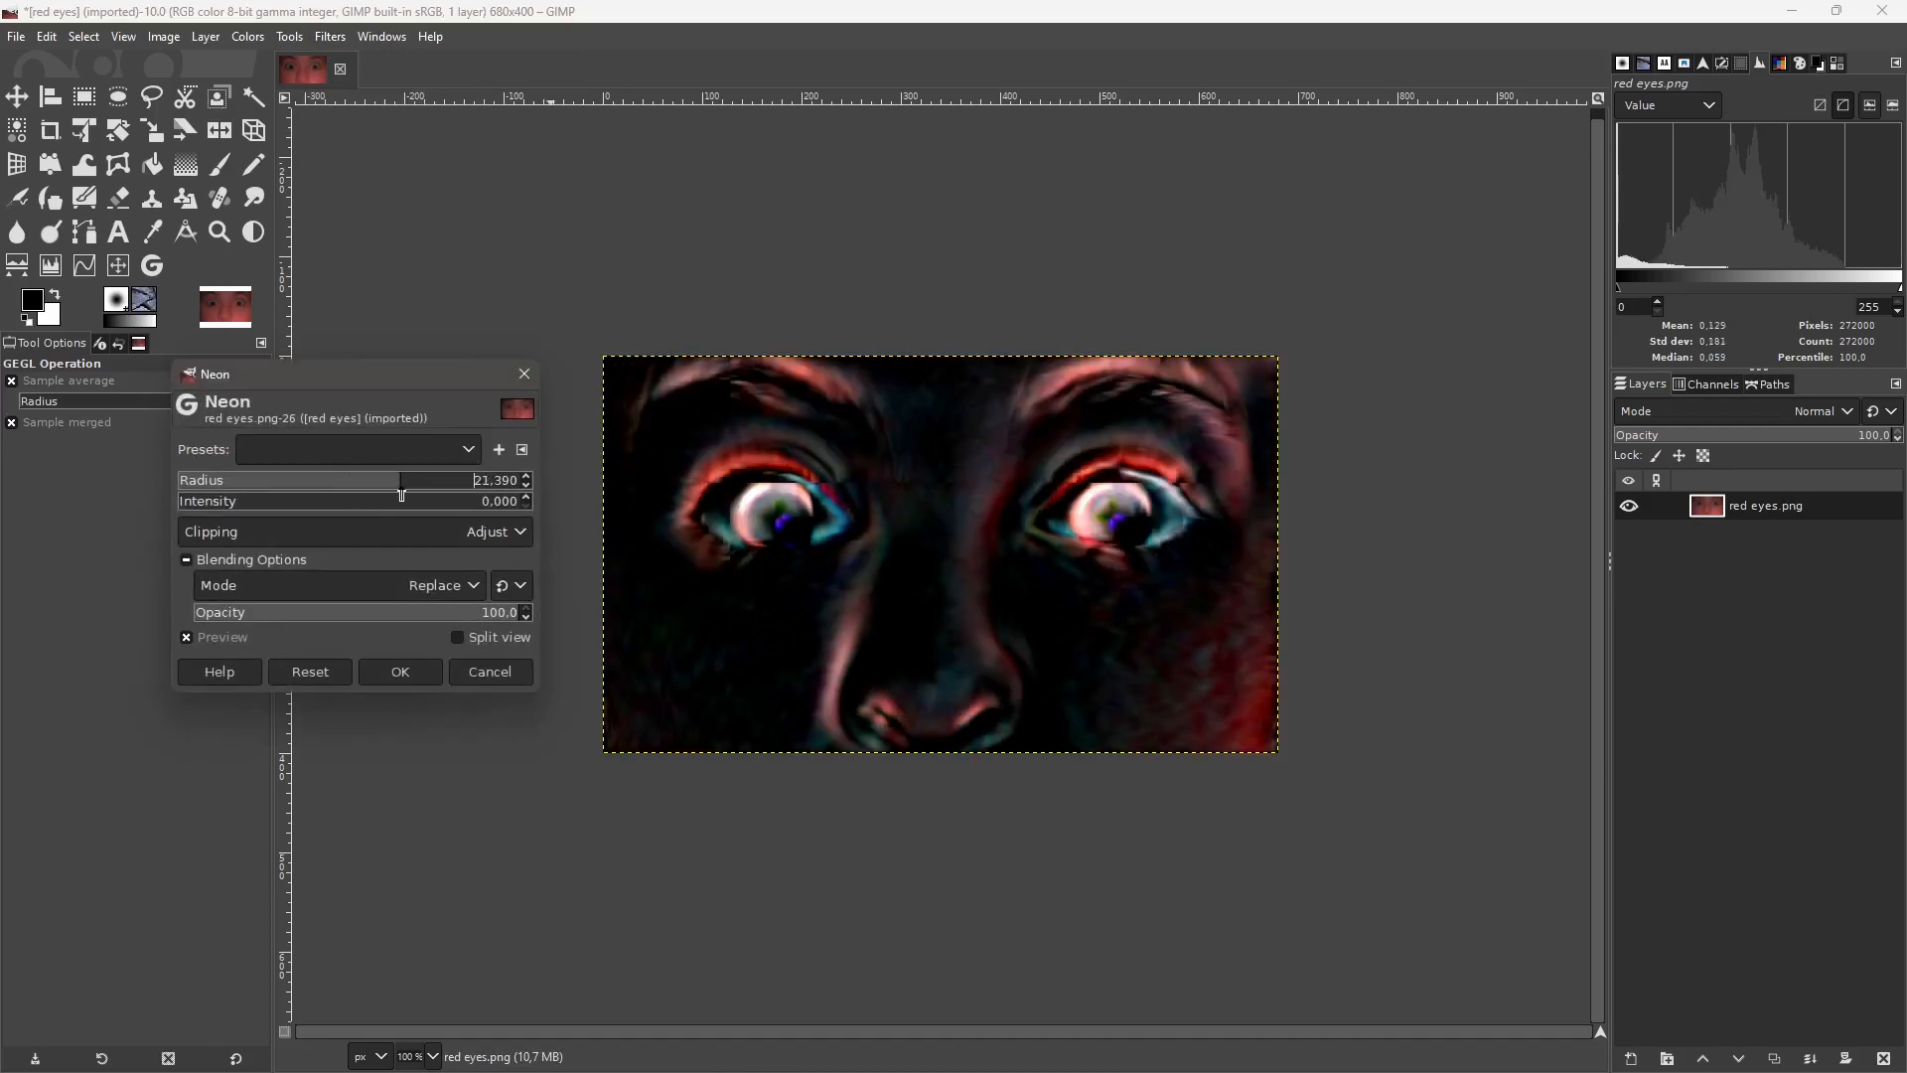
{"action": "left_click", "coordinate": [323, 489]}
{"action": "left_click", "coordinate": [509, 680]}
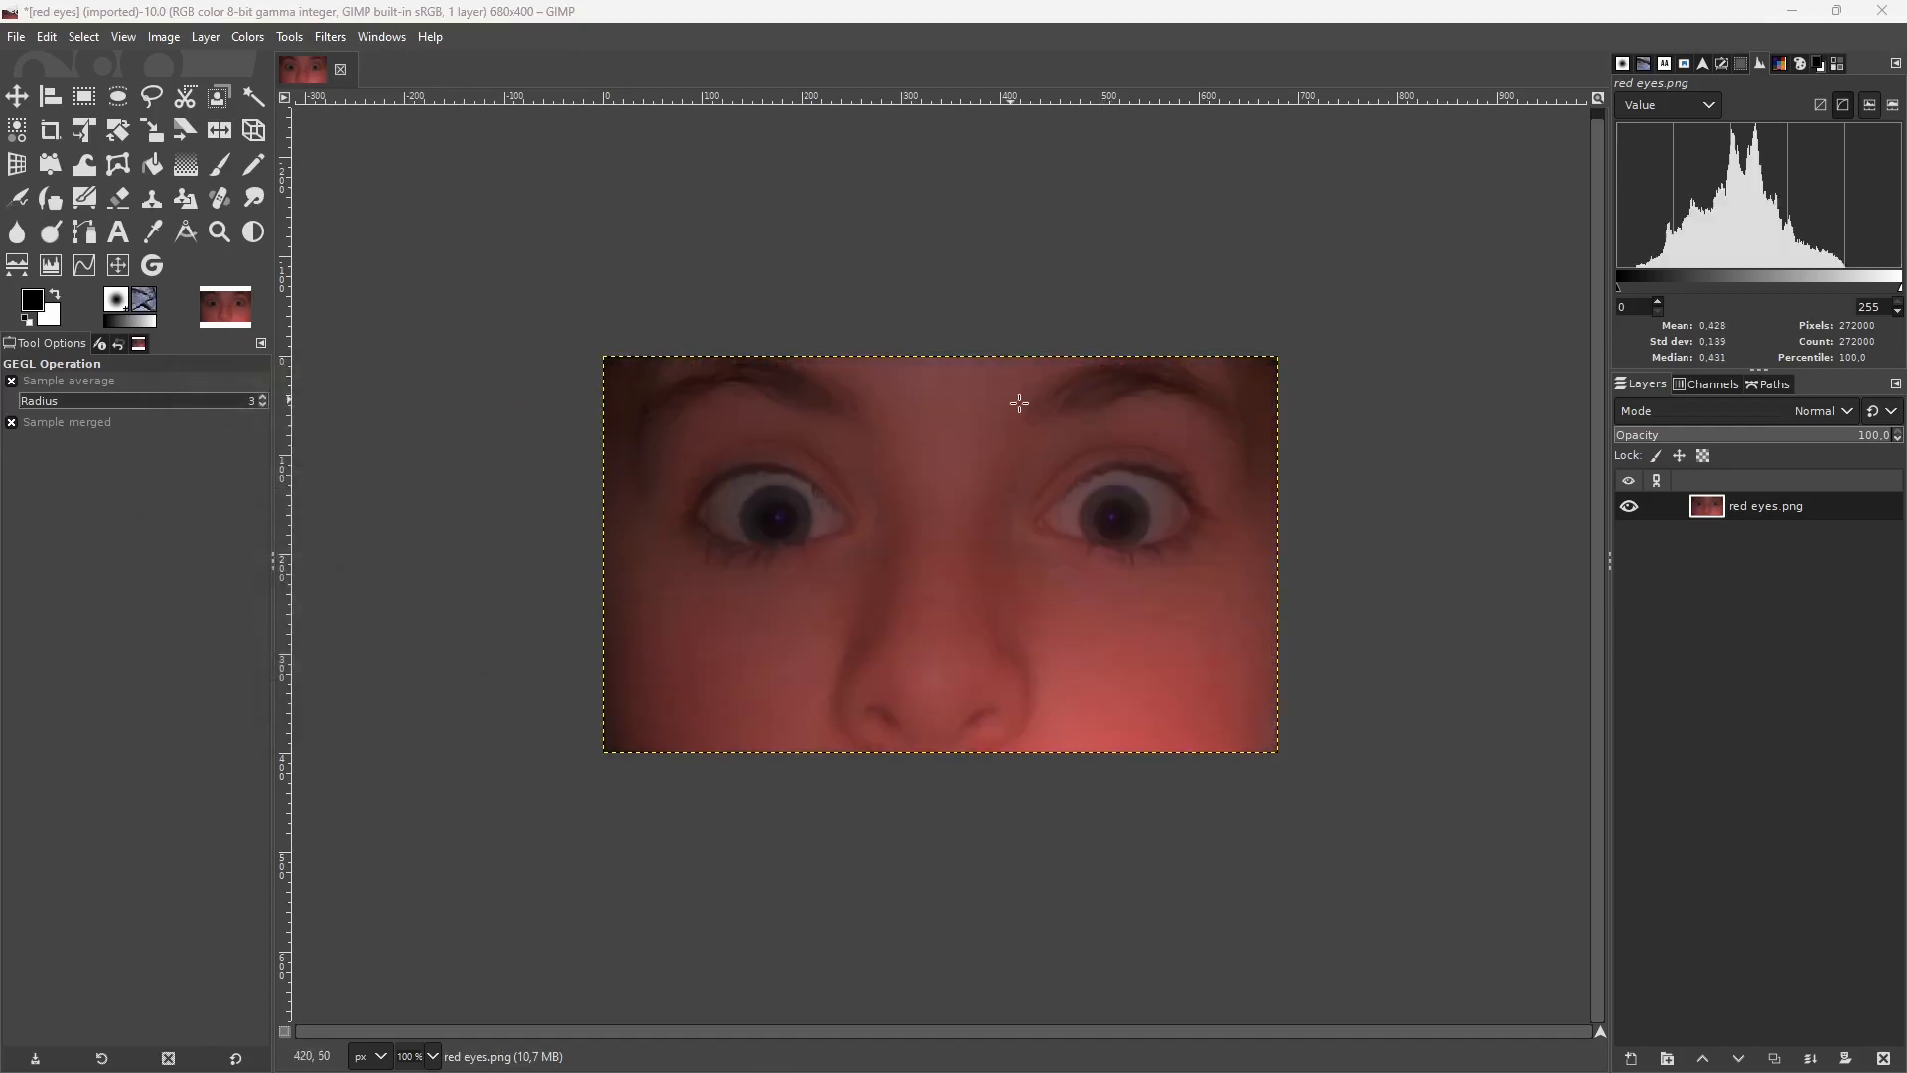
Preview the Edge filter with amount 10 and the Loop and White border behaviors, and cancel it.
{"action": "left_click", "coordinate": [322, 36]}
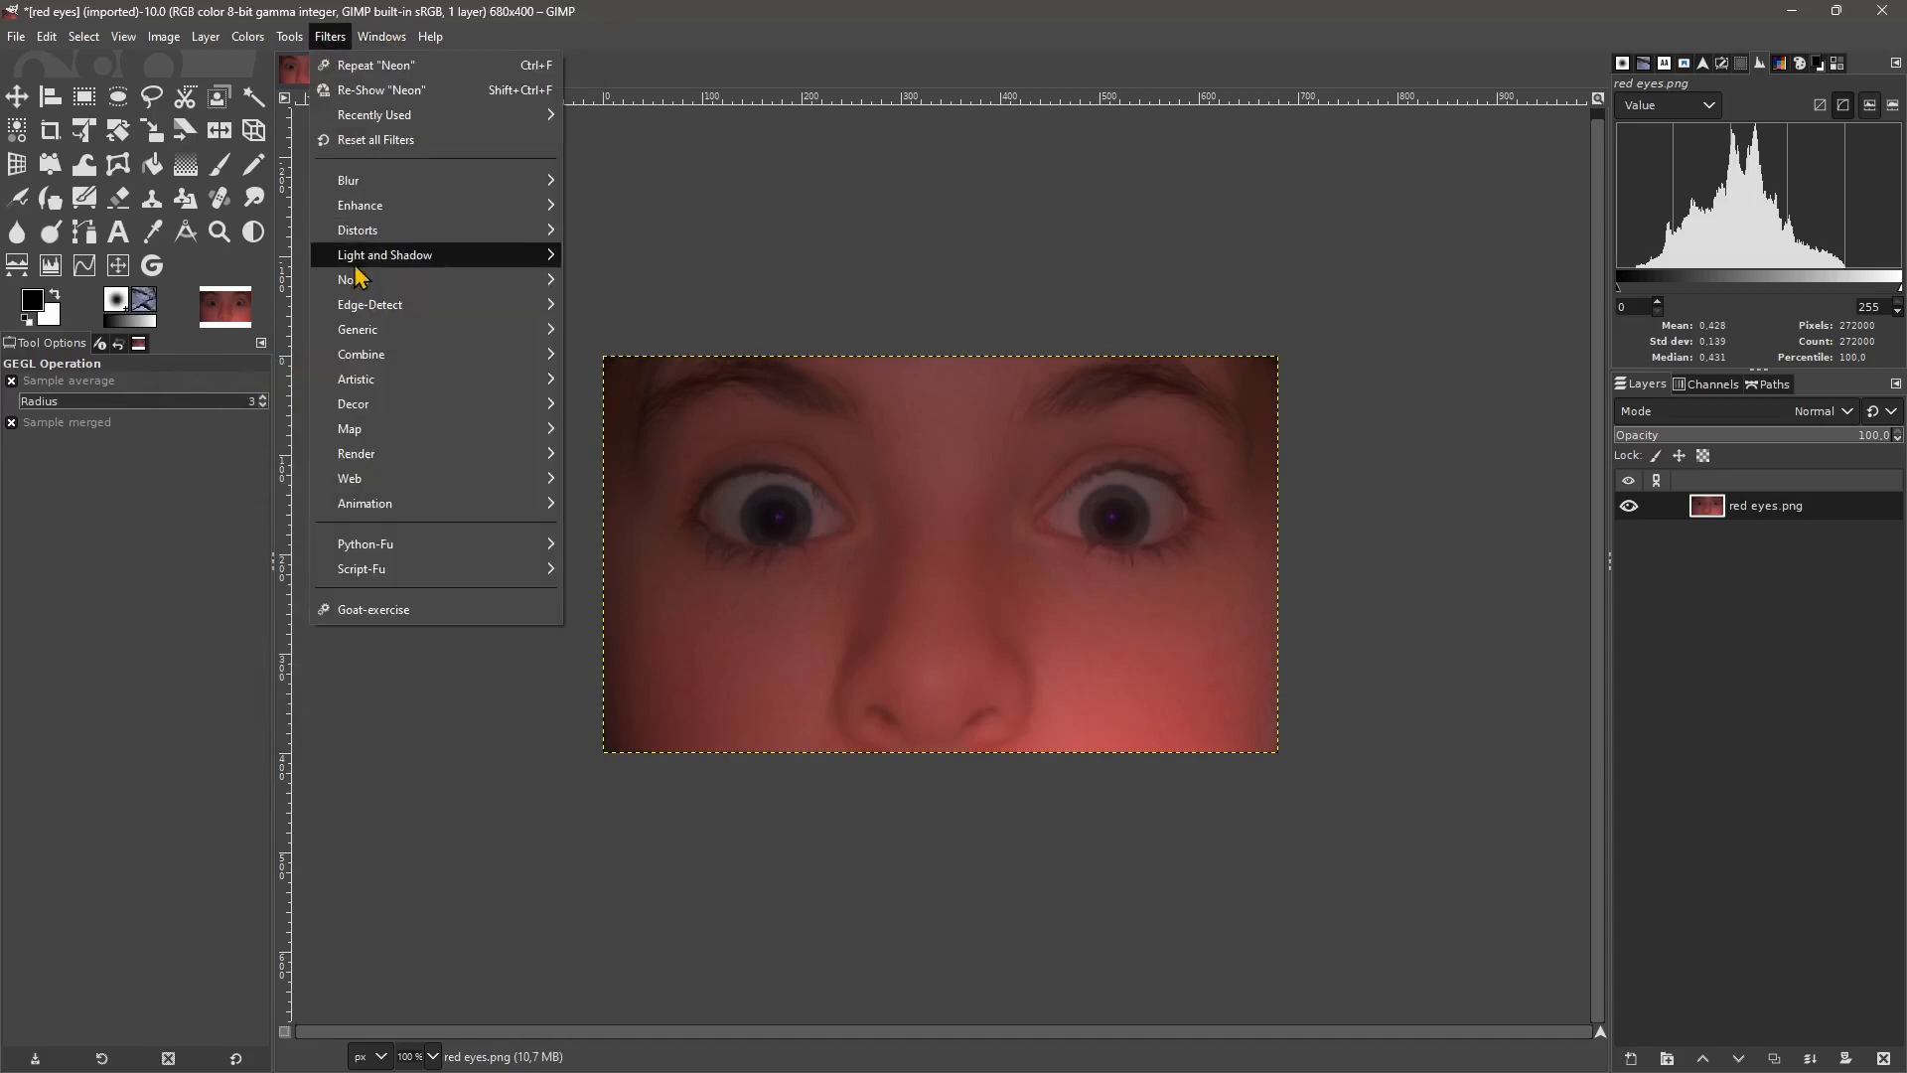
{"action": "mouse_move", "coordinate": [397, 304]}
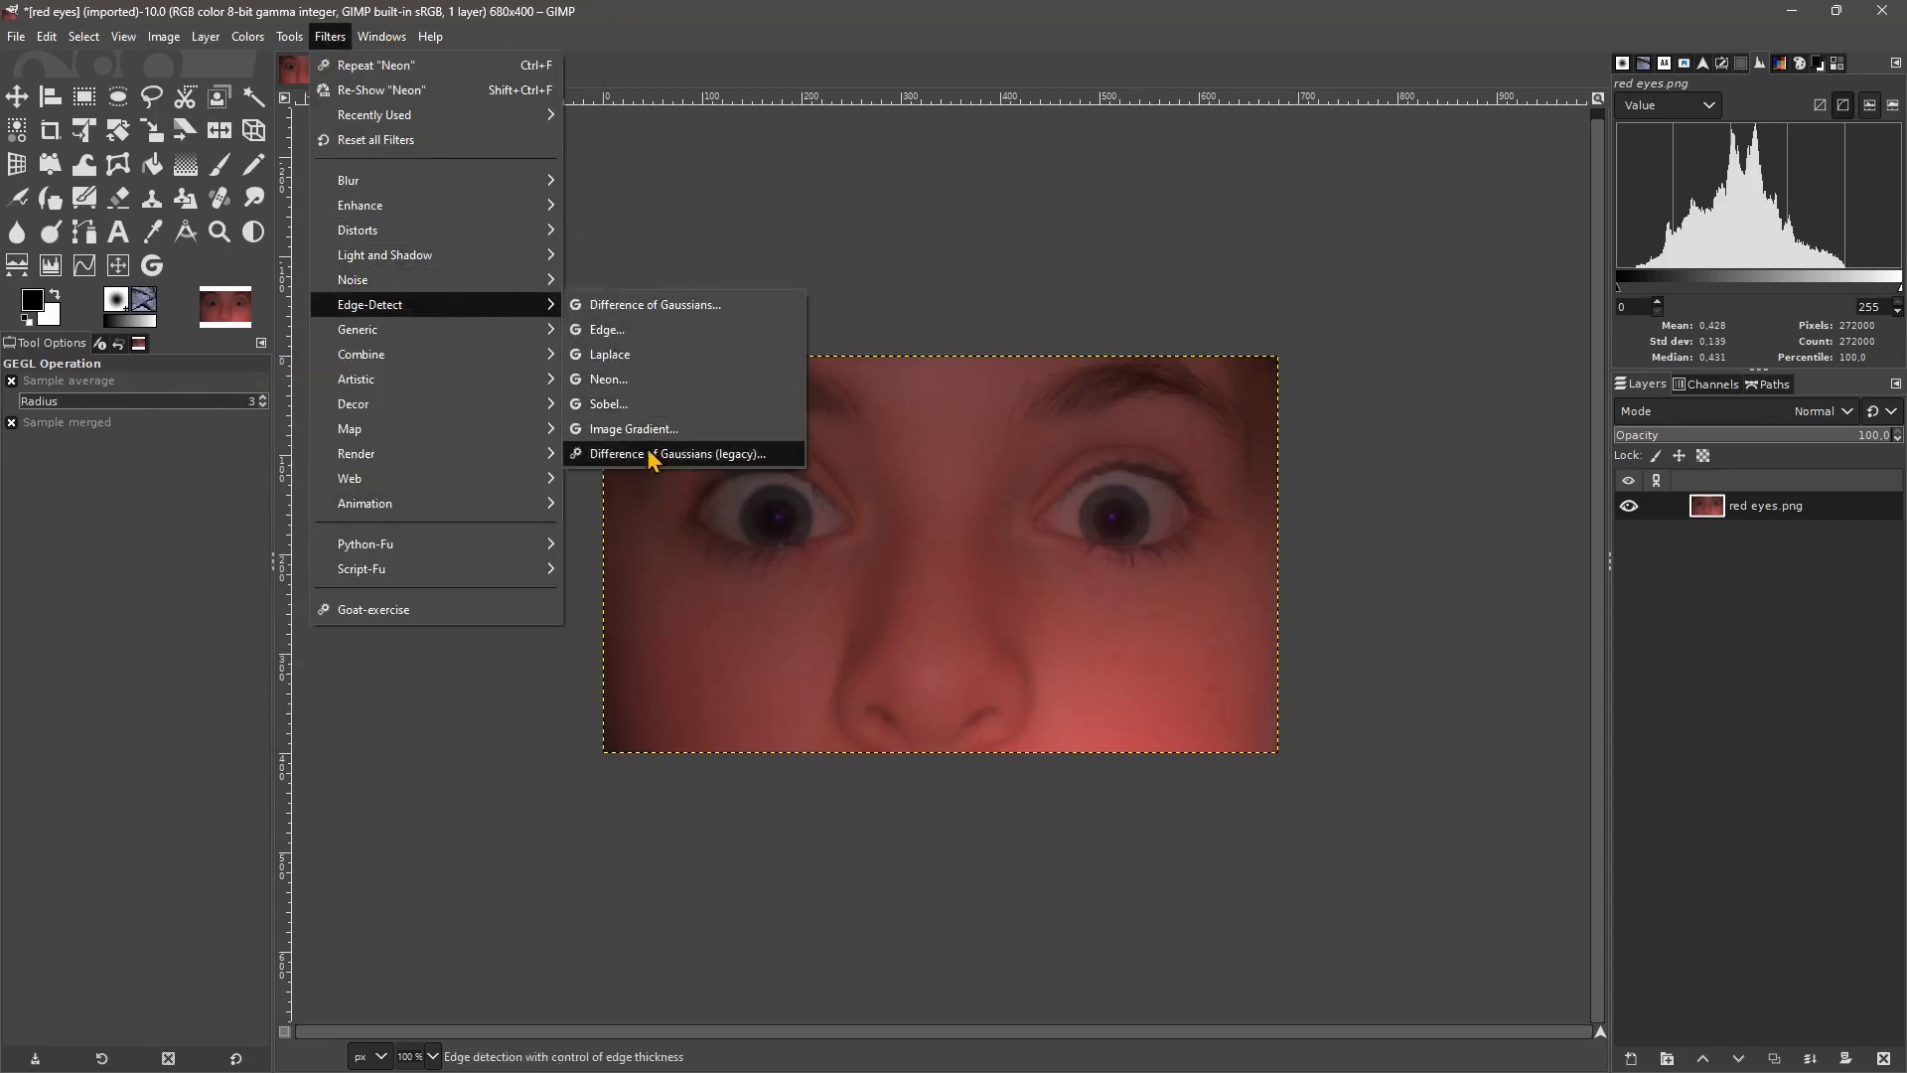
{"action": "left_click", "coordinate": [625, 329]}
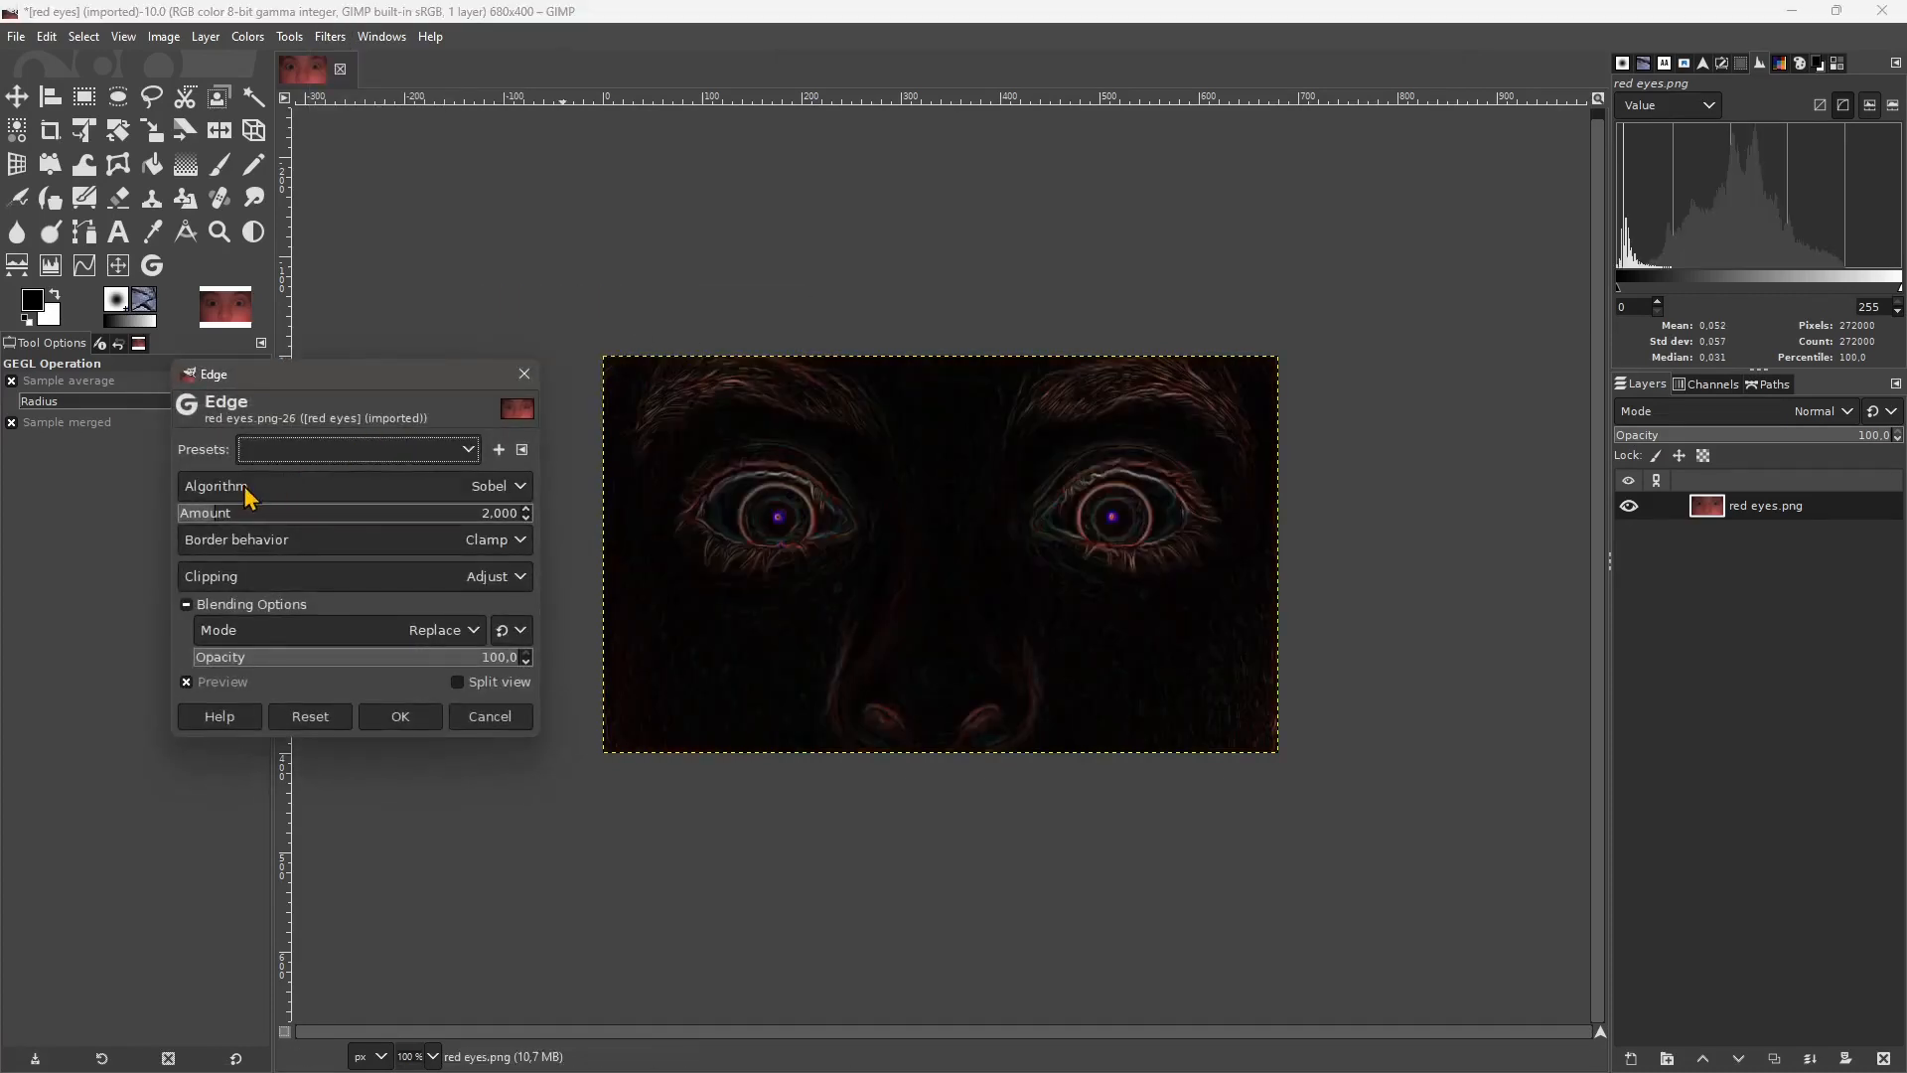
{"action": "left_click_drag", "start_coordinate": [238, 509], "coordinate": [536, 517]}
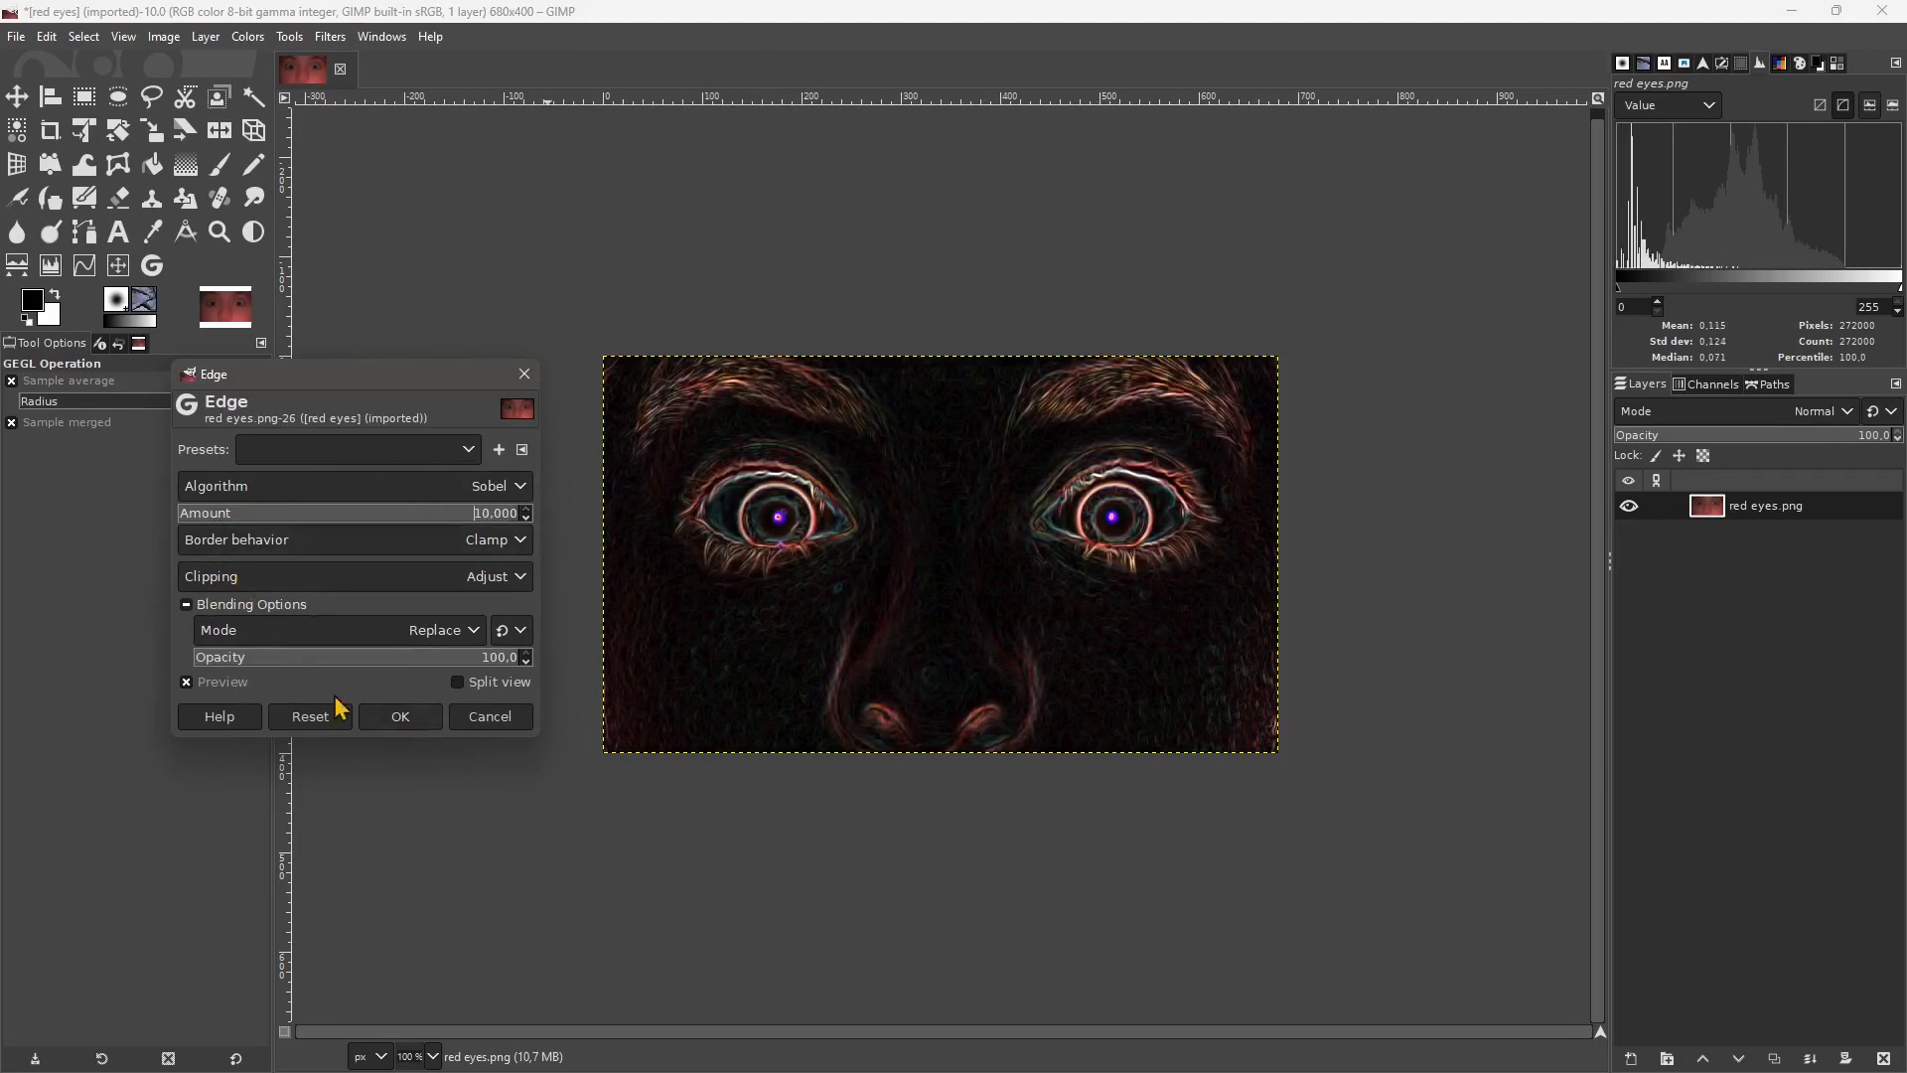
{"action": "left_click", "coordinate": [303, 541]}
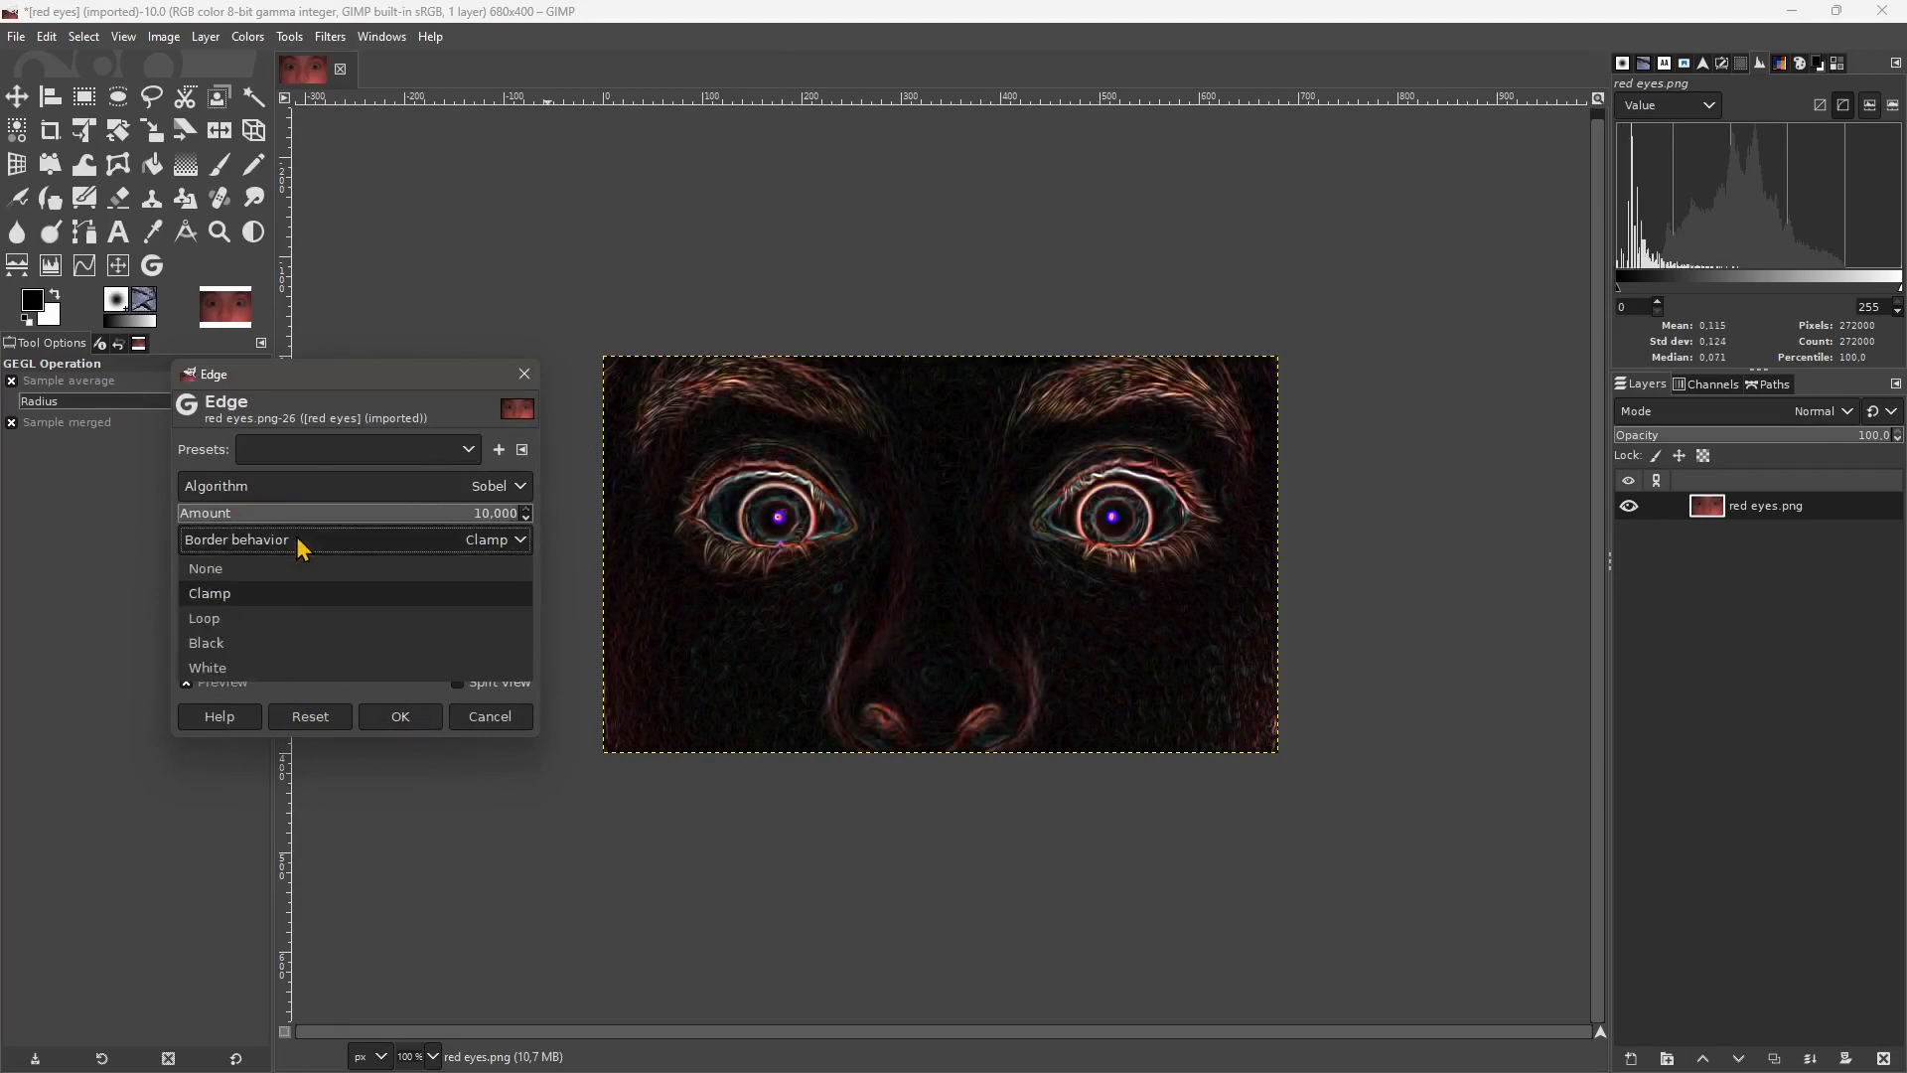
{"action": "left_click", "coordinate": [280, 615]}
{"action": "left_click", "coordinate": [328, 545]}
{"action": "left_click", "coordinate": [285, 667]}
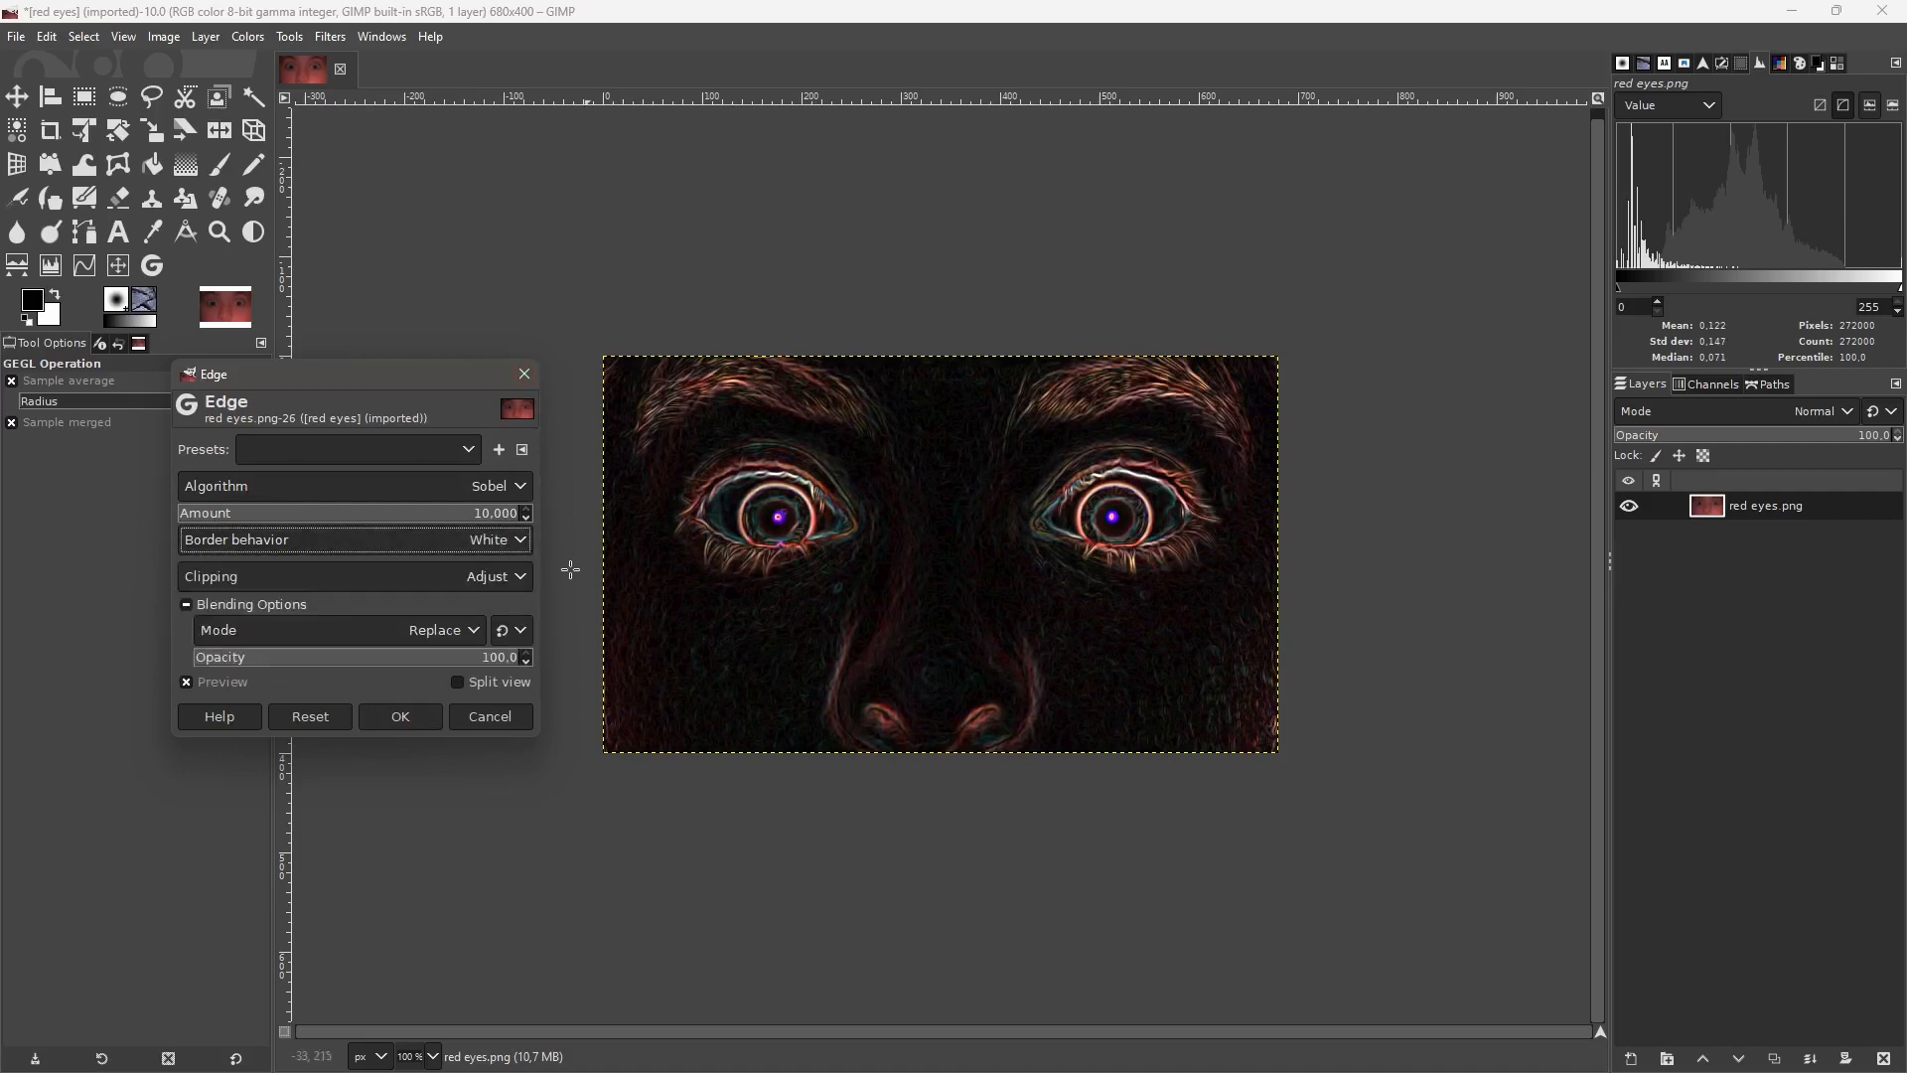
{"action": "left_click", "coordinate": [525, 374]}
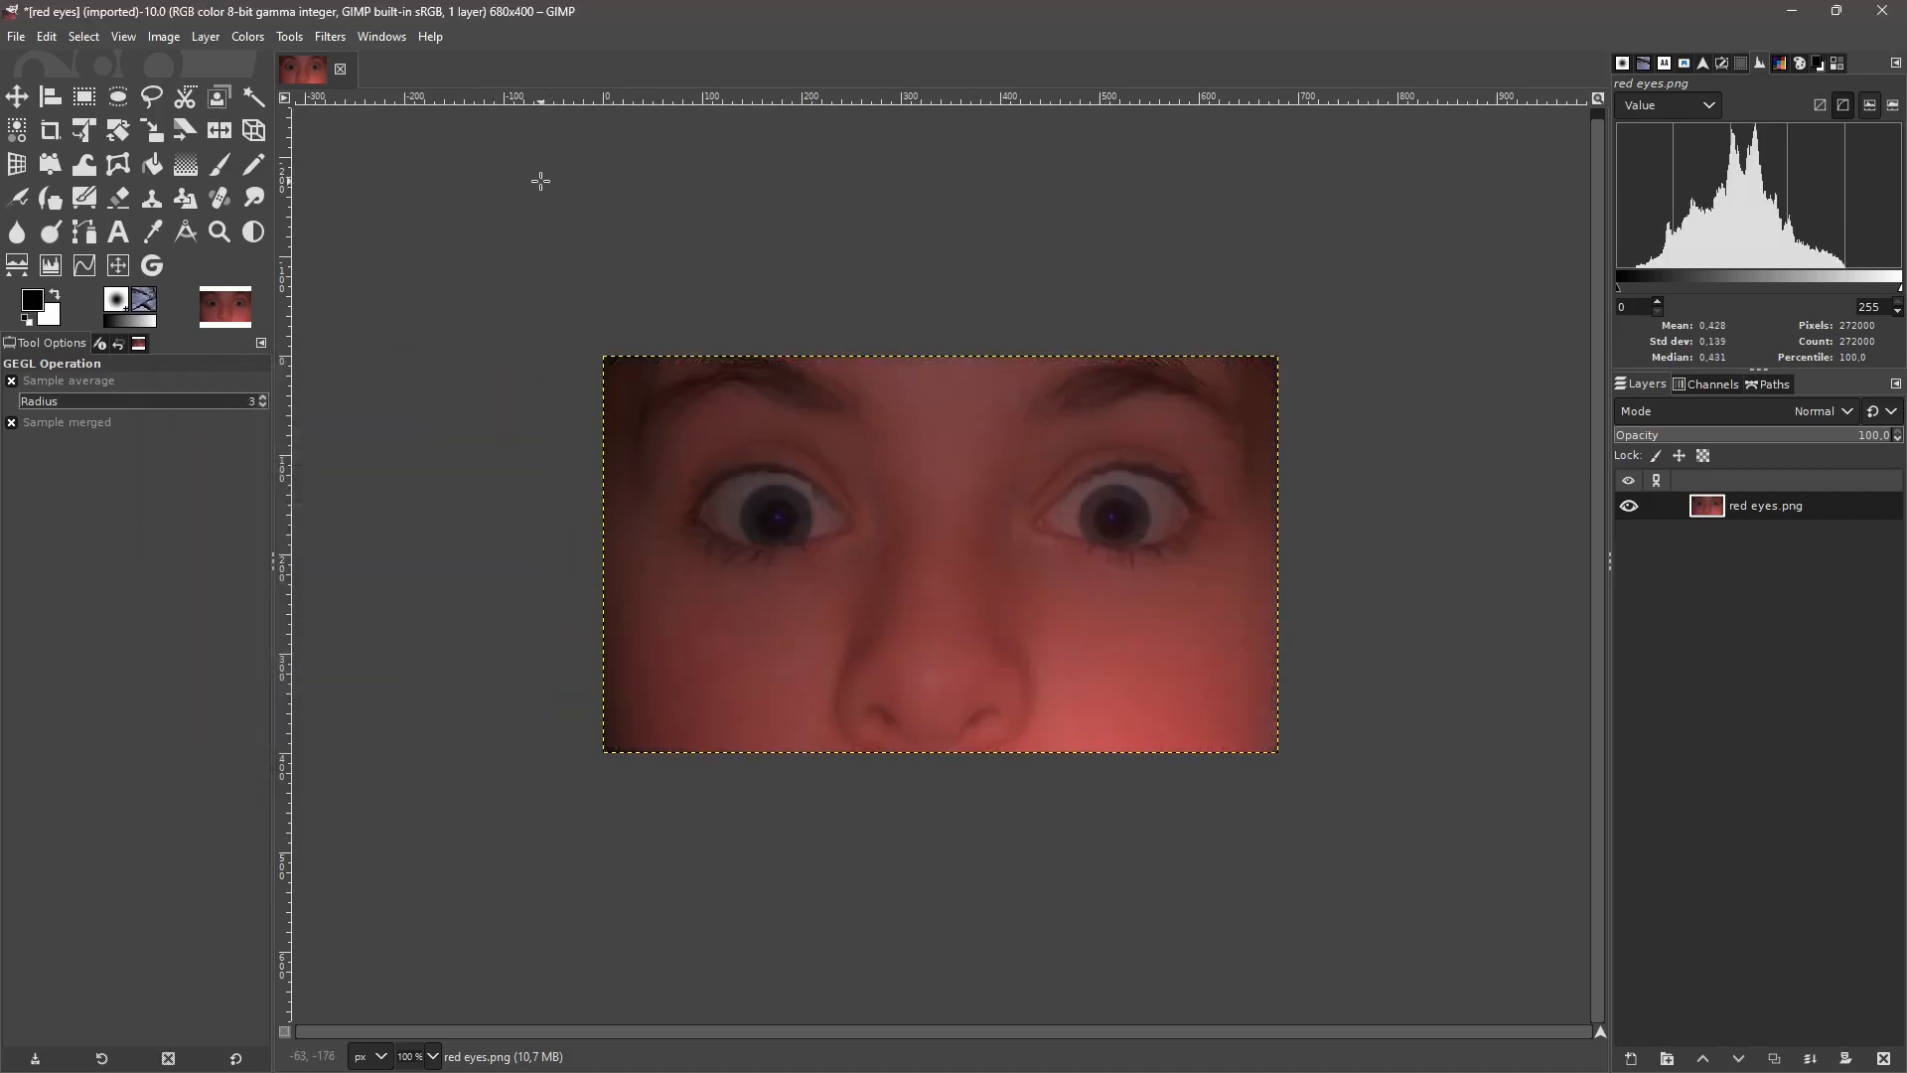
Undo the Vignette and Lighting Effects, and blur the skin on the cheek at the image's left with the Blur / Sharpen tool.
{"action": "key", "text": "ctrl+z"}
{"action": "scroll", "coordinate": [953, 680], "scroll_direction": "up", "scroll_amount": 1}
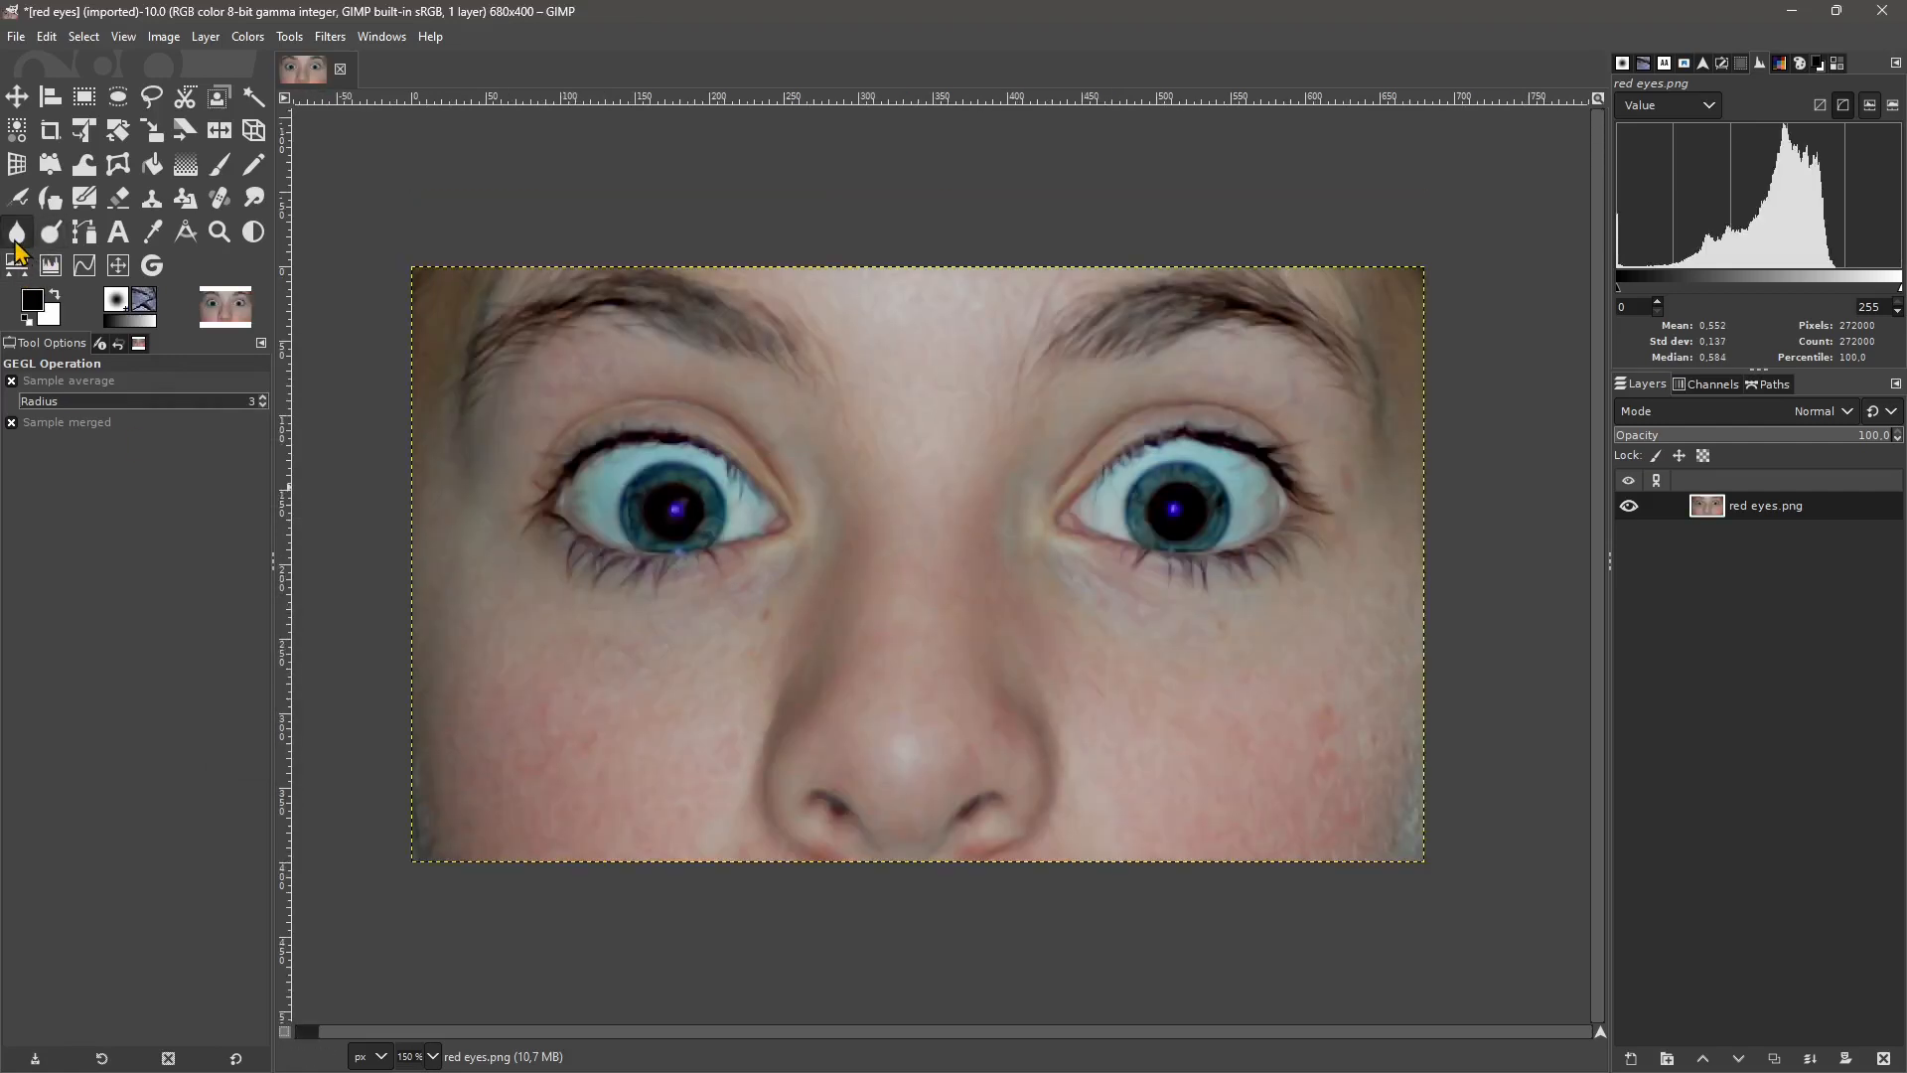
{"action": "left_click", "coordinate": [15, 241]}
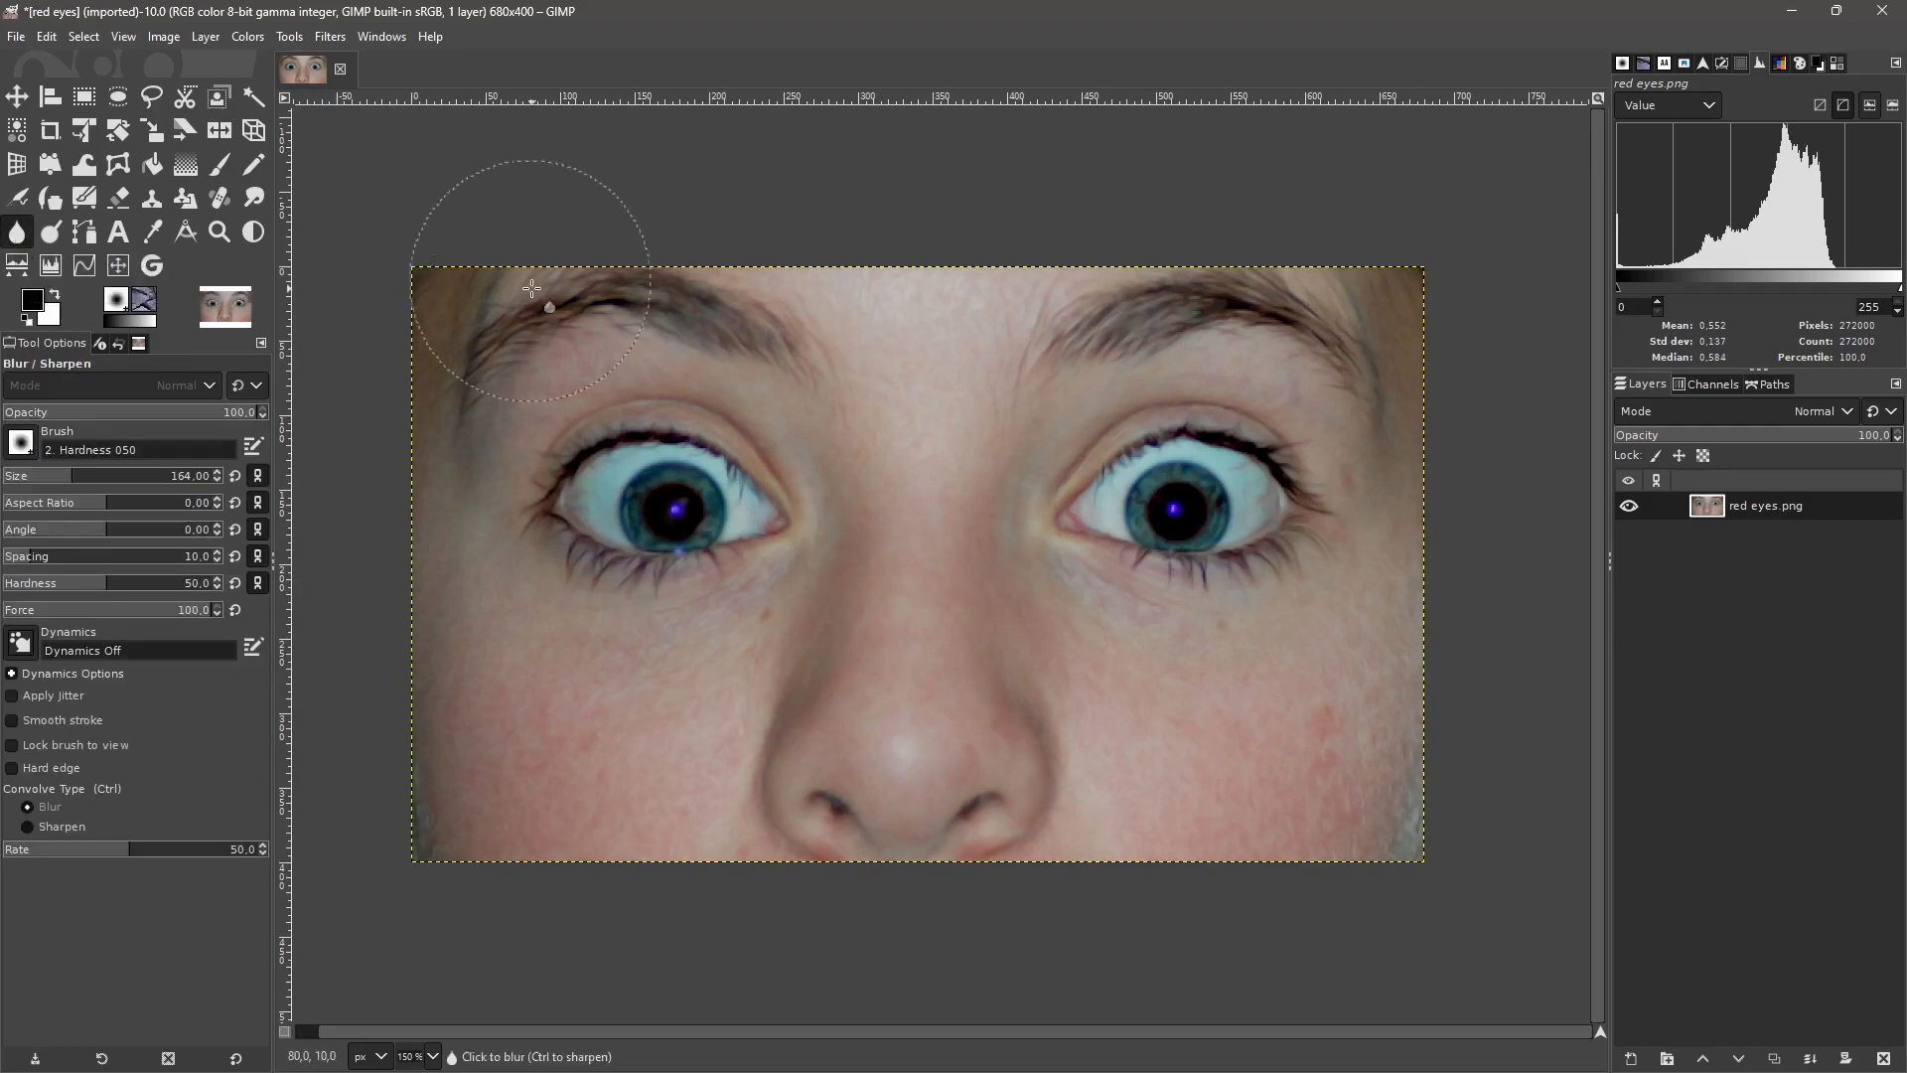
{"action": "left_click_drag", "start_coordinate": [520, 752], "coordinate": [549, 732]}
Try the Dodge / Burn tool at force 100 on the bridge of the nose, and undo the stroke.
{"action": "left_click", "coordinate": [50, 231]}
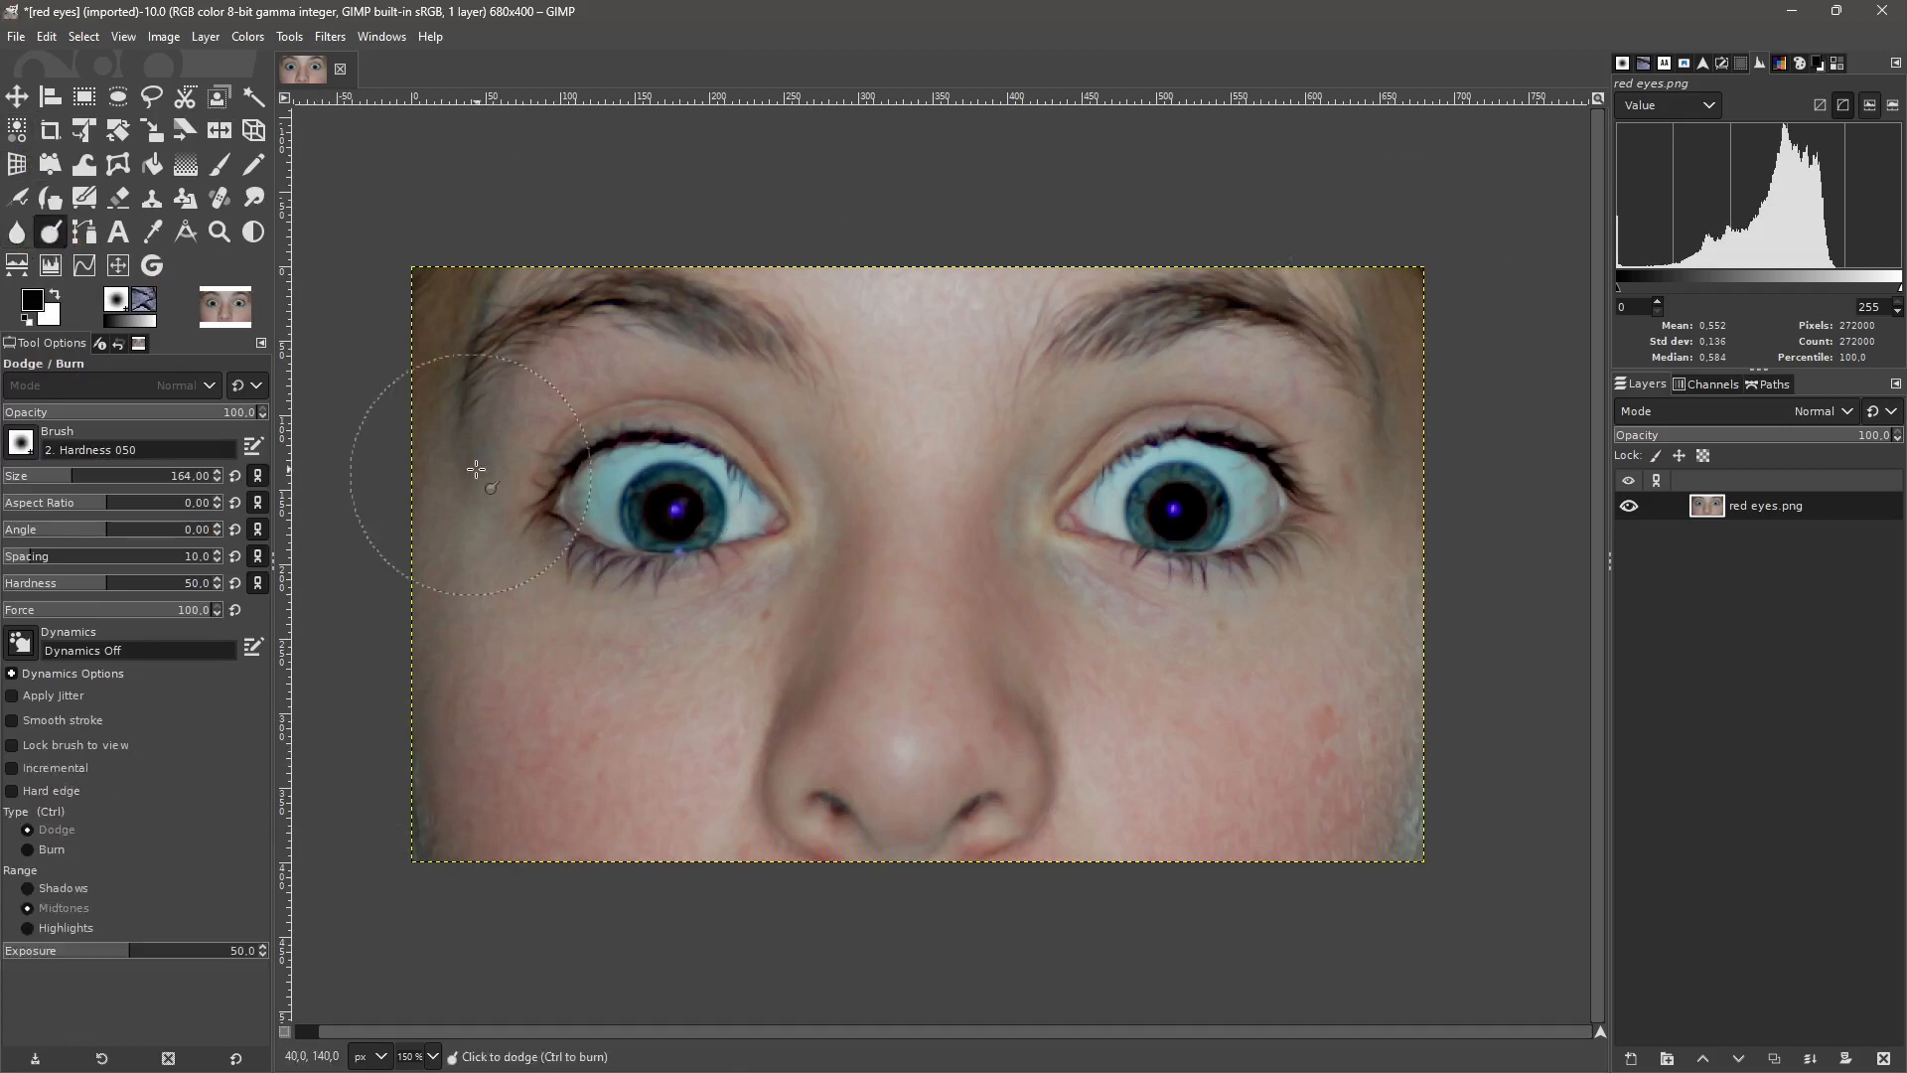
{"action": "left_click", "coordinate": [17, 232]}
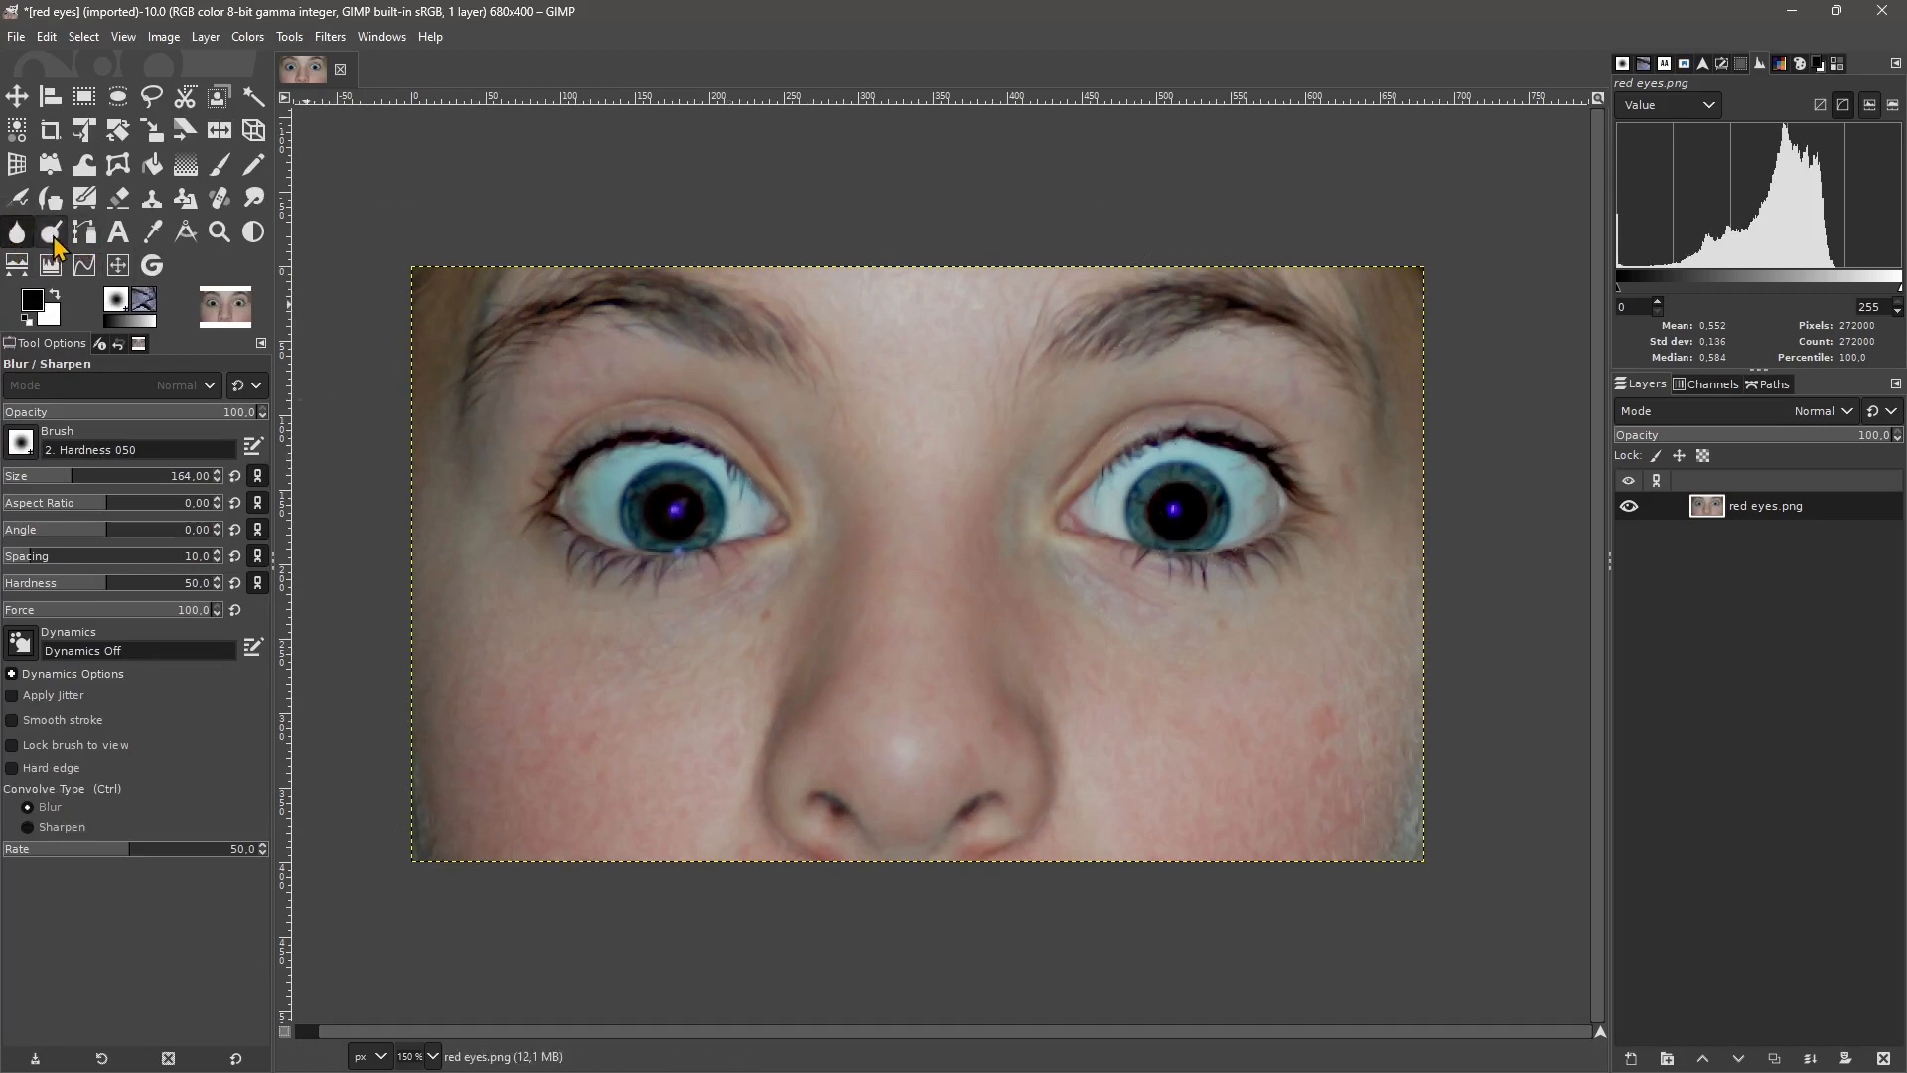
{"action": "left_click", "coordinate": [52, 235]}
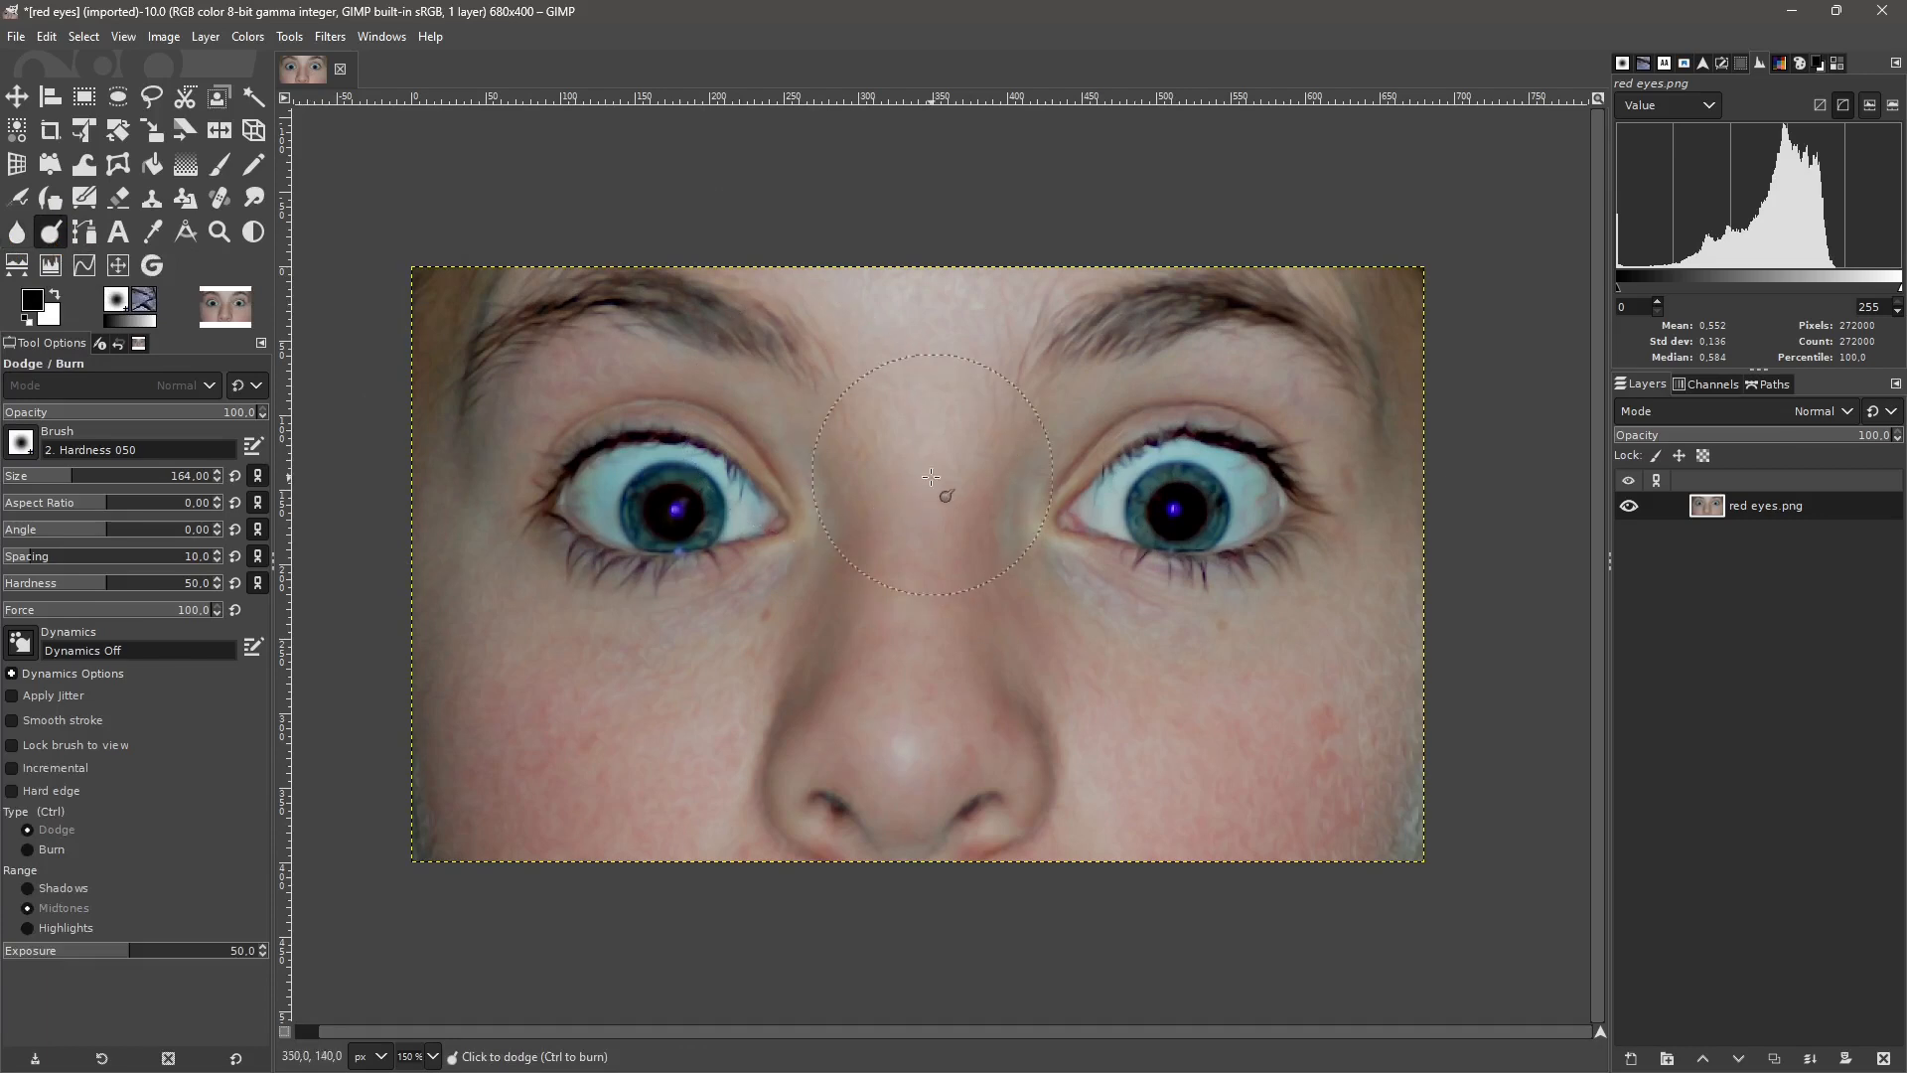
{"action": "left_click_drag", "start_coordinate": [931, 478], "coordinate": [928, 408]}
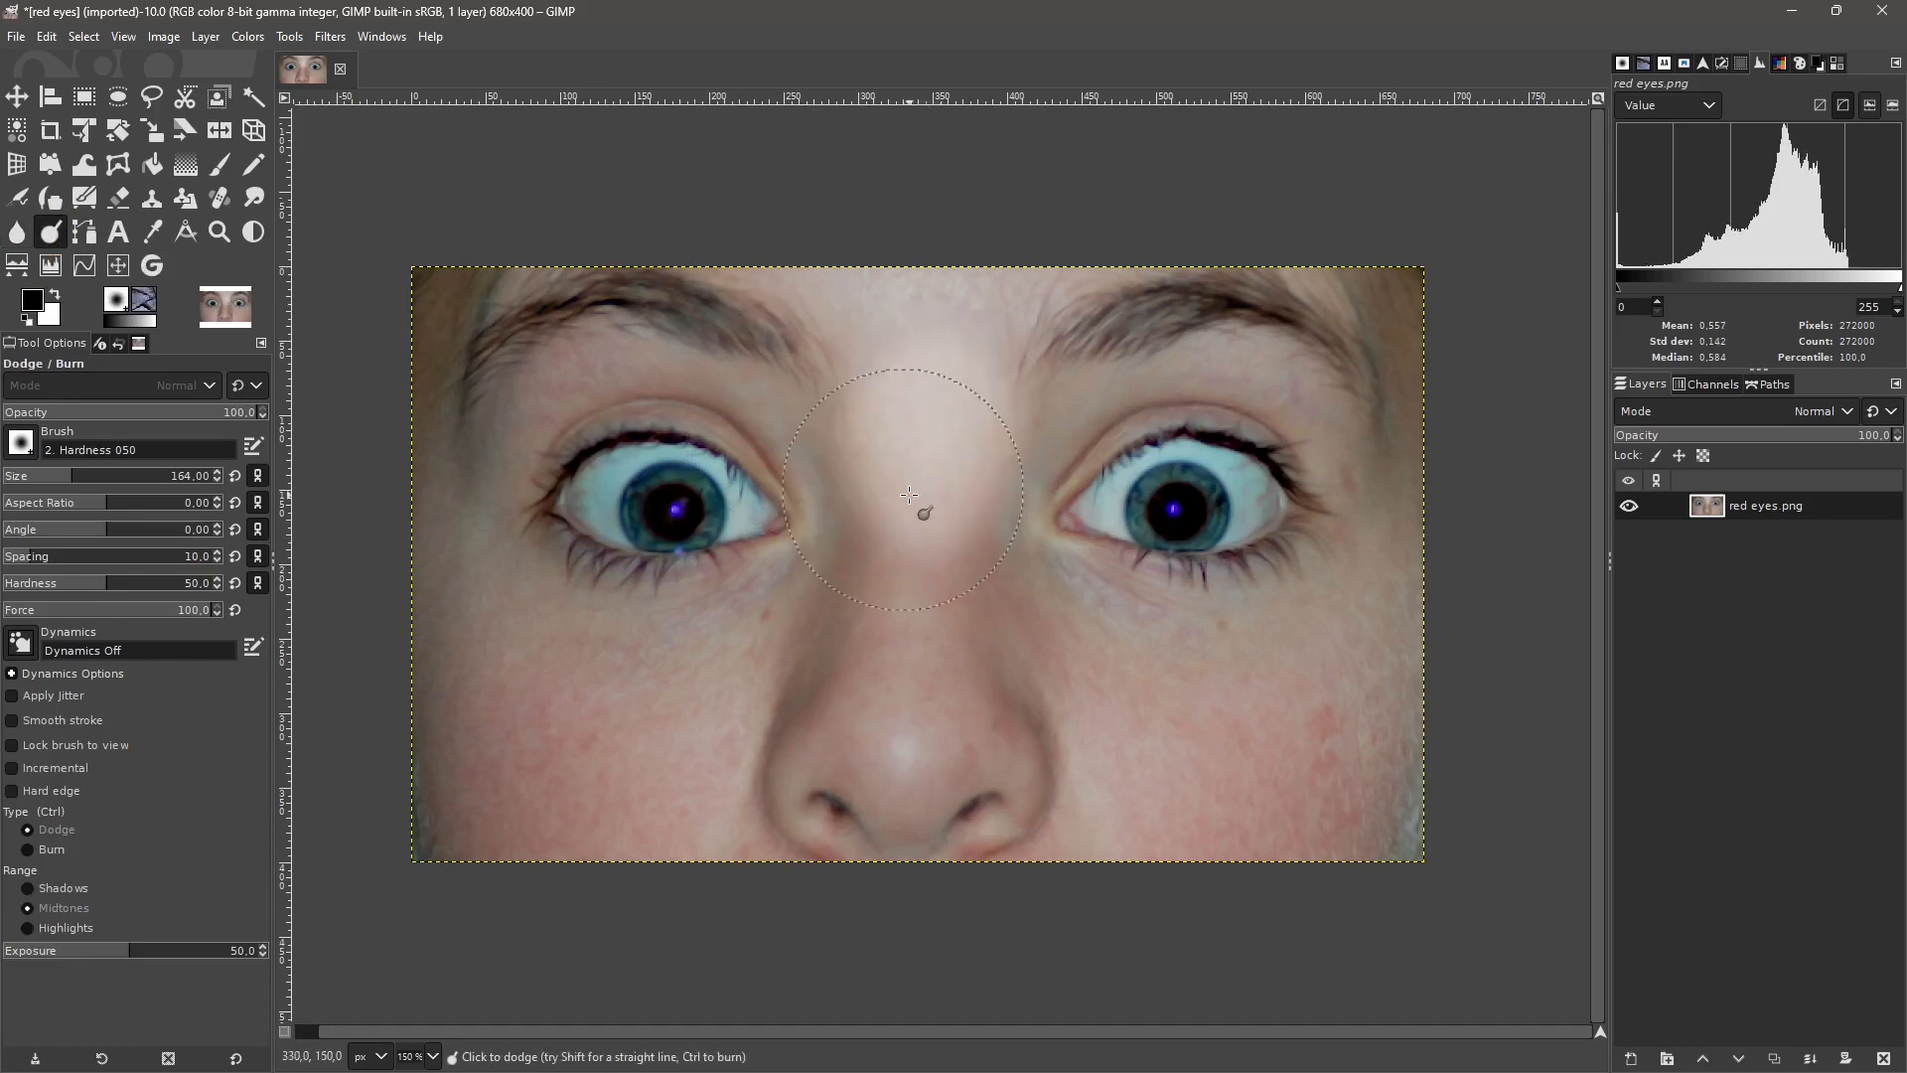
{"action": "key", "text": "ctrl+z"}
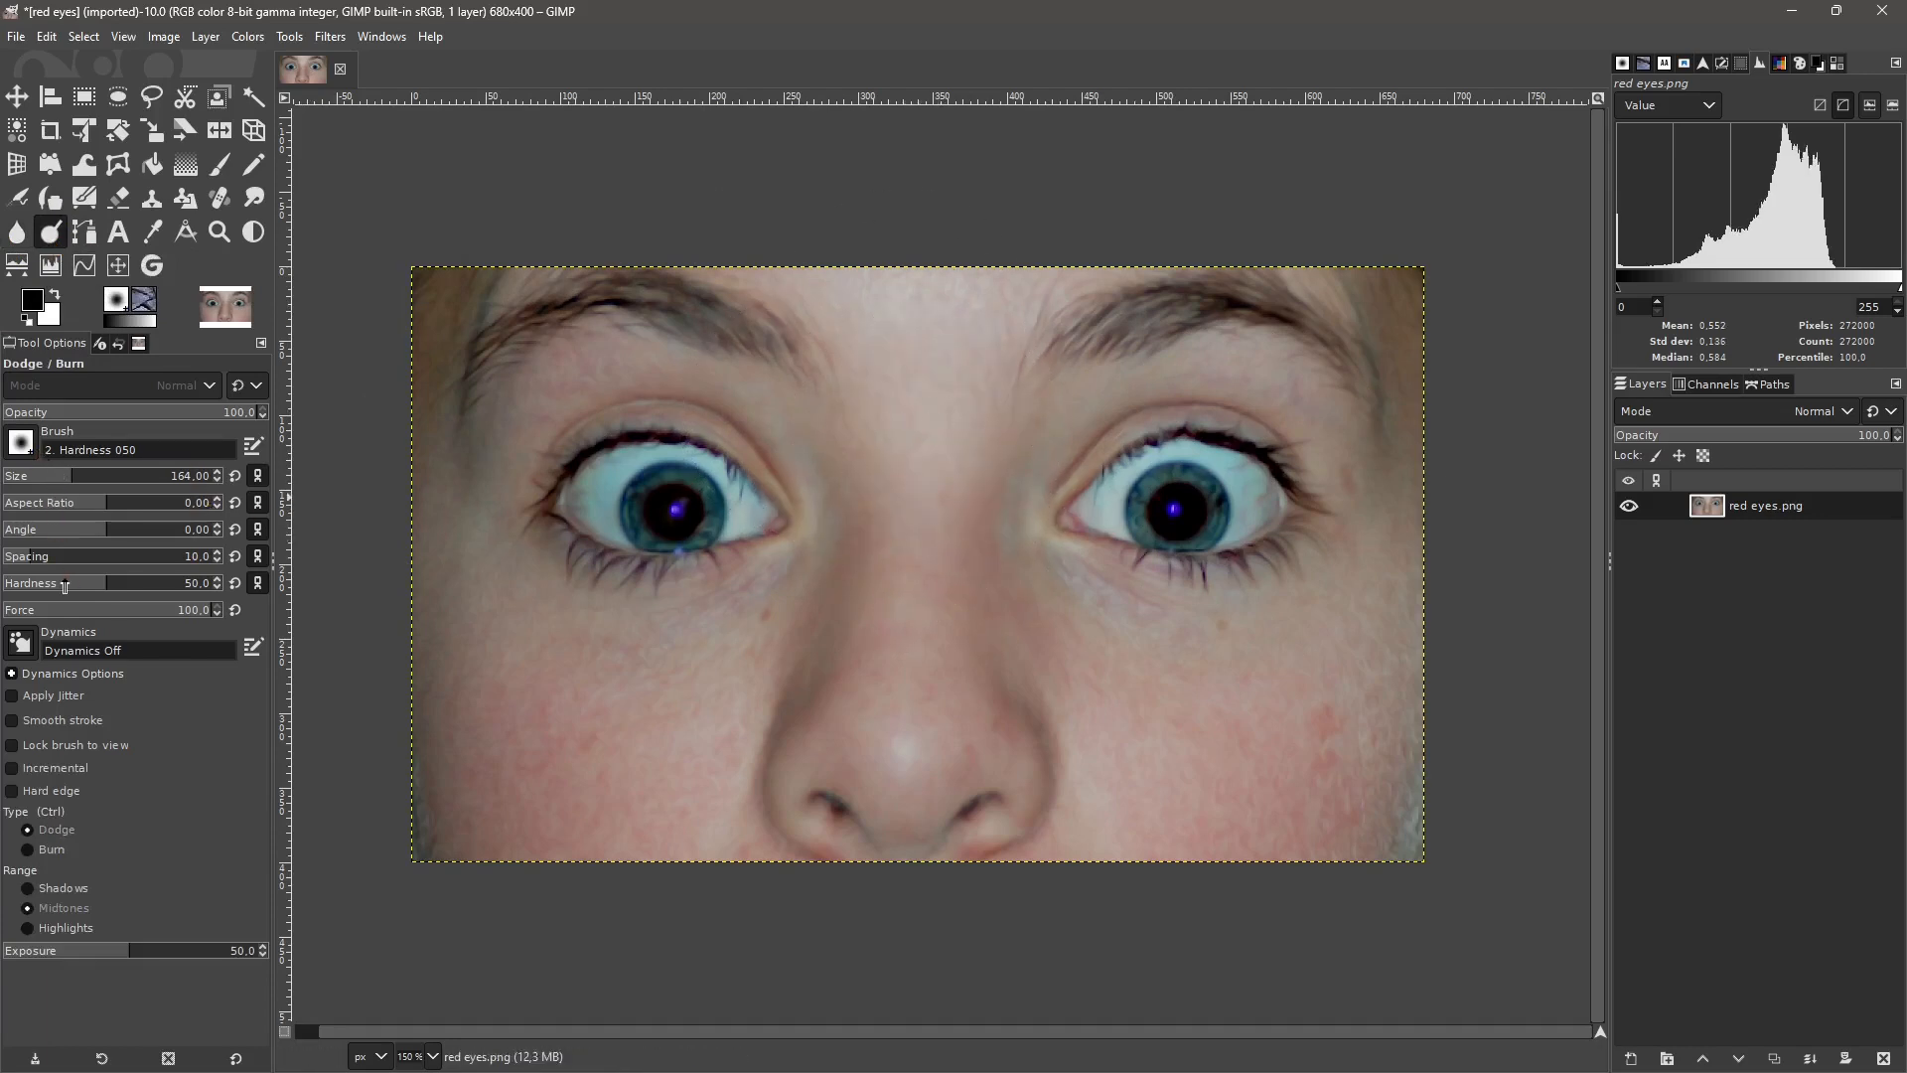
With Dodge / Burn at force 15, lighten the forehead centre and nose by dodging, and darken the skin above both eyes by burning.
{"action": "left_click_drag", "start_coordinate": [193, 621], "coordinate": [85, 627]}
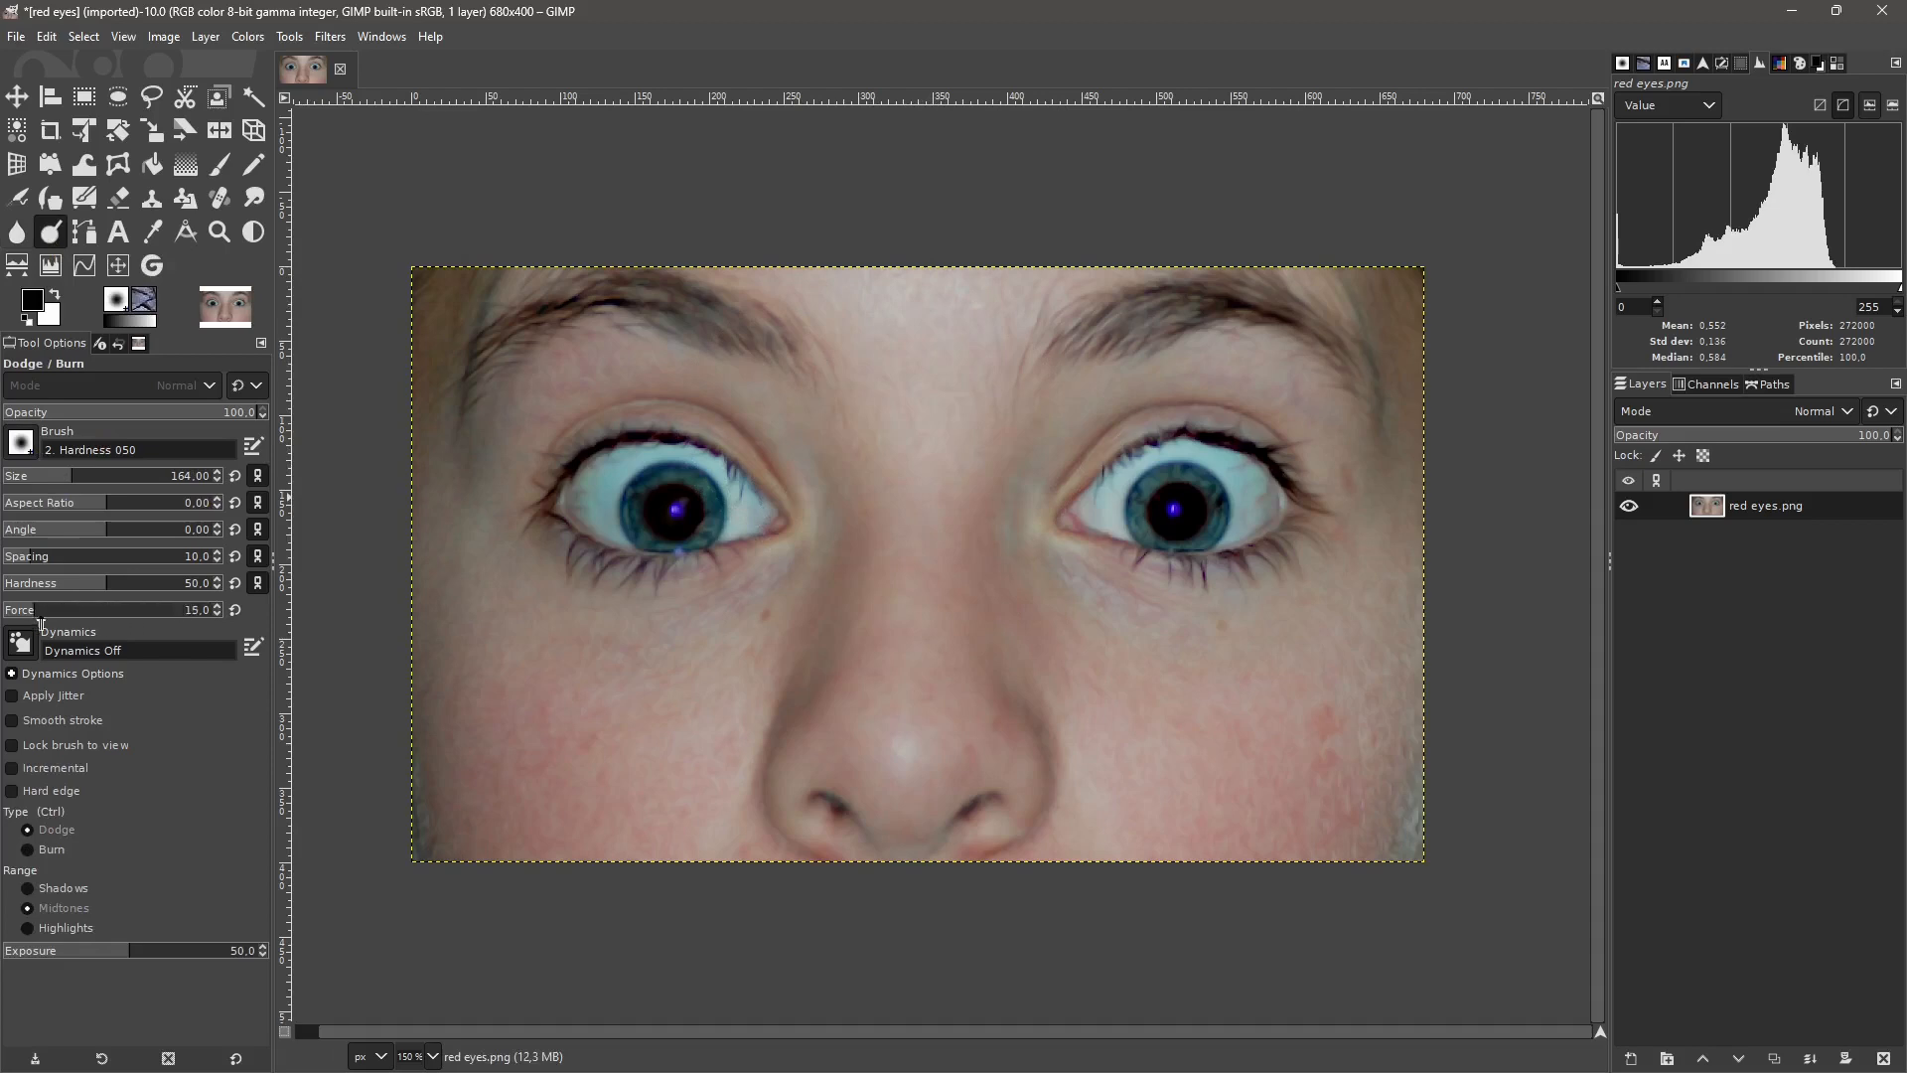
{"action": "mouse_move", "coordinate": [941, 455]}
{"action": "left_mouse_down"}
{"action": "mouse_move", "coordinate": [888, 383]}
{"action": "mouse_move", "coordinate": [901, 482]}
{"action": "left_mouse_up"}
{"action": "mouse_move", "coordinate": [883, 547]}
{"action": "left_mouse_down"}
{"action": "mouse_move", "coordinate": [880, 600]}
{"action": "mouse_move", "coordinate": [942, 735]}
{"action": "mouse_move", "coordinate": [939, 832]}
{"action": "mouse_move", "coordinate": [984, 727]}
{"action": "mouse_move", "coordinate": [903, 825]}
{"action": "mouse_move", "coordinate": [813, 842]}
{"action": "mouse_move", "coordinate": [889, 742]}
{"action": "mouse_move", "coordinate": [932, 743]}
{"action": "mouse_move", "coordinate": [943, 479]}
{"action": "mouse_move", "coordinate": [866, 649]}
{"action": "mouse_move", "coordinate": [892, 566]}
{"action": "mouse_move", "coordinate": [823, 660]}
{"action": "mouse_move", "coordinate": [835, 739]}
{"action": "mouse_move", "coordinate": [880, 448]}
{"action": "mouse_move", "coordinate": [988, 636]}
{"action": "left_mouse_up"}
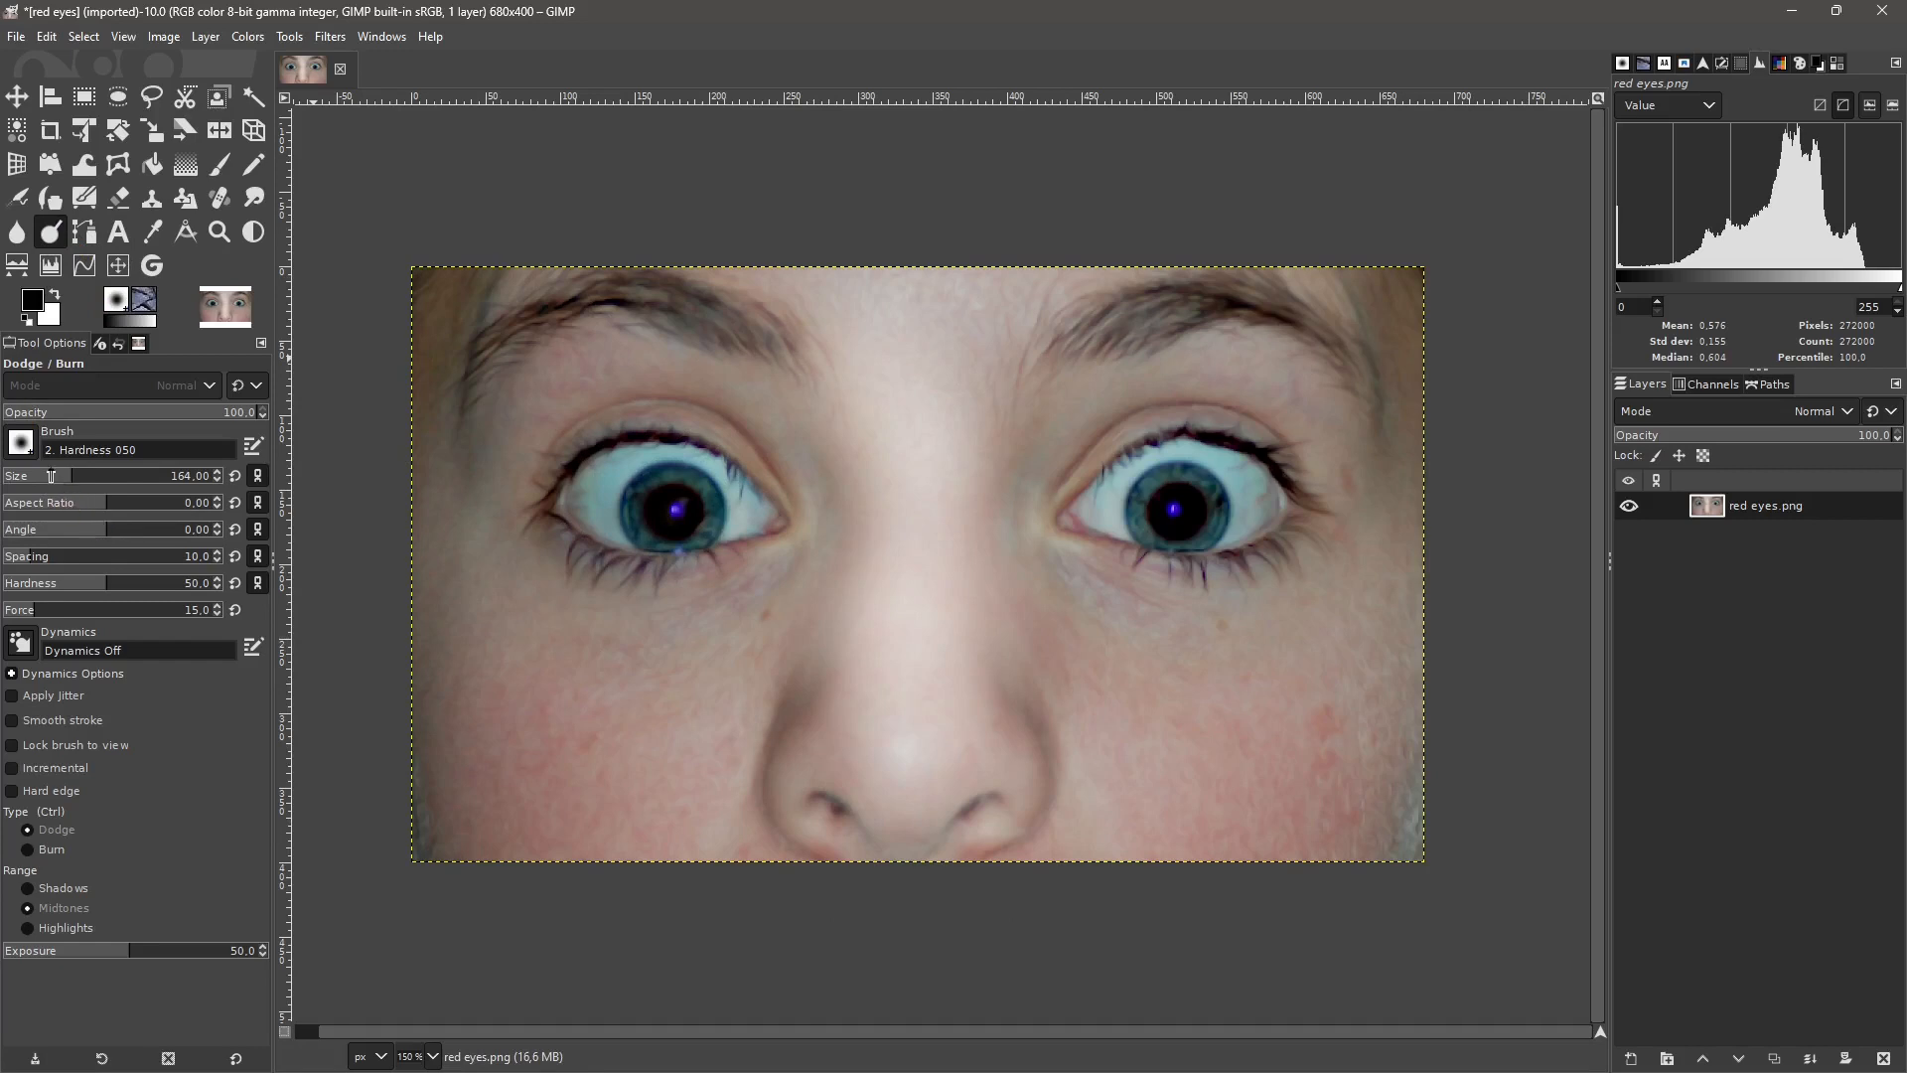
{"action": "key", "text": "ctrl"}
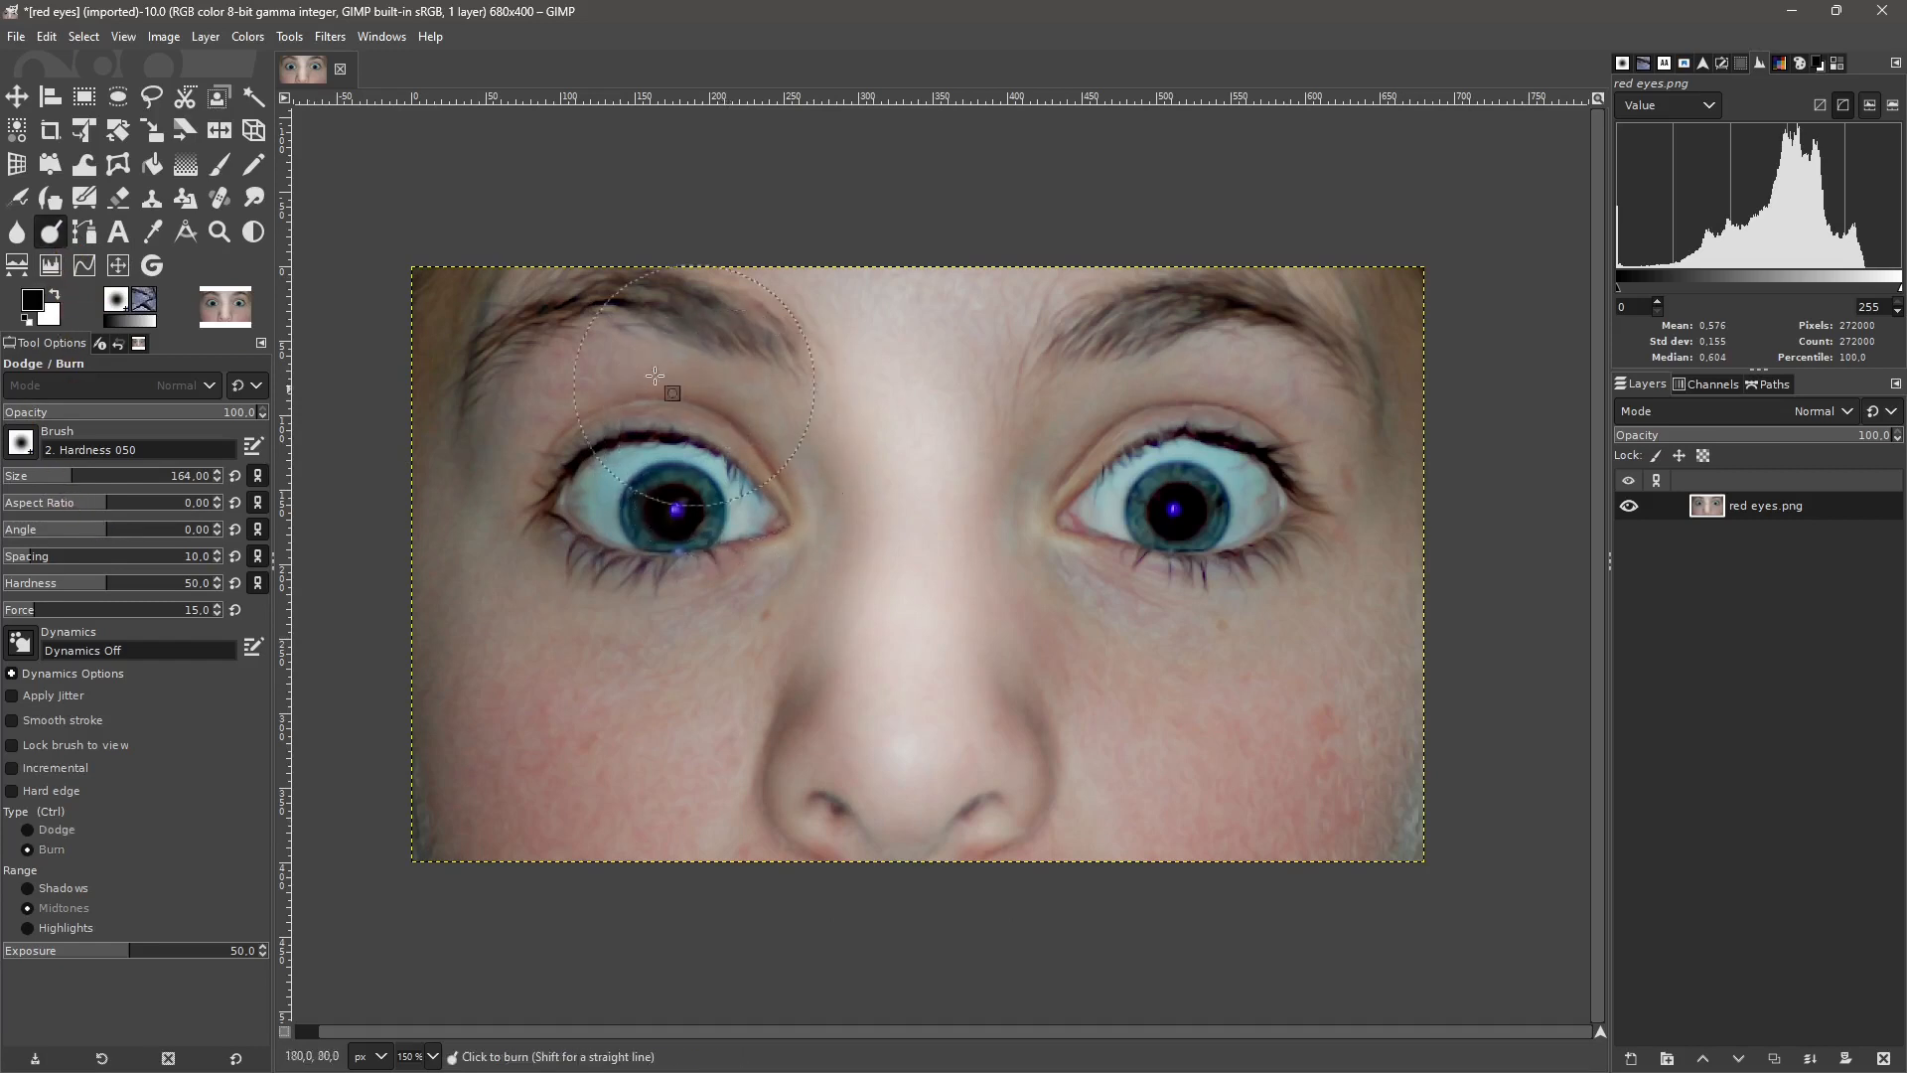
{"action": "mouse_move", "coordinate": [656, 375]}
{"action": "left_mouse_down"}
{"action": "mouse_move", "coordinate": [777, 465]}
{"action": "mouse_move", "coordinate": [687, 419]}
{"action": "mouse_move", "coordinate": [558, 440]}
{"action": "mouse_move", "coordinate": [539, 436]}
{"action": "mouse_move", "coordinate": [543, 397]}
{"action": "mouse_move", "coordinate": [484, 414]}
{"action": "mouse_move", "coordinate": [781, 379]}
{"action": "mouse_move", "coordinate": [753, 410]}
{"action": "mouse_move", "coordinate": [535, 380]}
{"action": "mouse_move", "coordinate": [1048, 412]}
{"action": "mouse_move", "coordinate": [1093, 380]}
{"action": "mouse_move", "coordinate": [1320, 411]}
{"action": "mouse_move", "coordinate": [1090, 420]}
{"action": "mouse_move", "coordinate": [1374, 382]}
{"action": "mouse_move", "coordinate": [1270, 402]}
{"action": "mouse_move", "coordinate": [1336, 477]}
{"action": "mouse_move", "coordinate": [1300, 406]}
{"action": "mouse_move", "coordinate": [1067, 432]}
{"action": "mouse_move", "coordinate": [1095, 396]}
{"action": "mouse_move", "coordinate": [1046, 447]}
{"action": "mouse_move", "coordinate": [829, 430]}
{"action": "mouse_move", "coordinate": [660, 374]}
{"action": "mouse_move", "coordinate": [685, 378]}
{"action": "mouse_move", "coordinate": [541, 417]}
{"action": "left_mouse_up"}
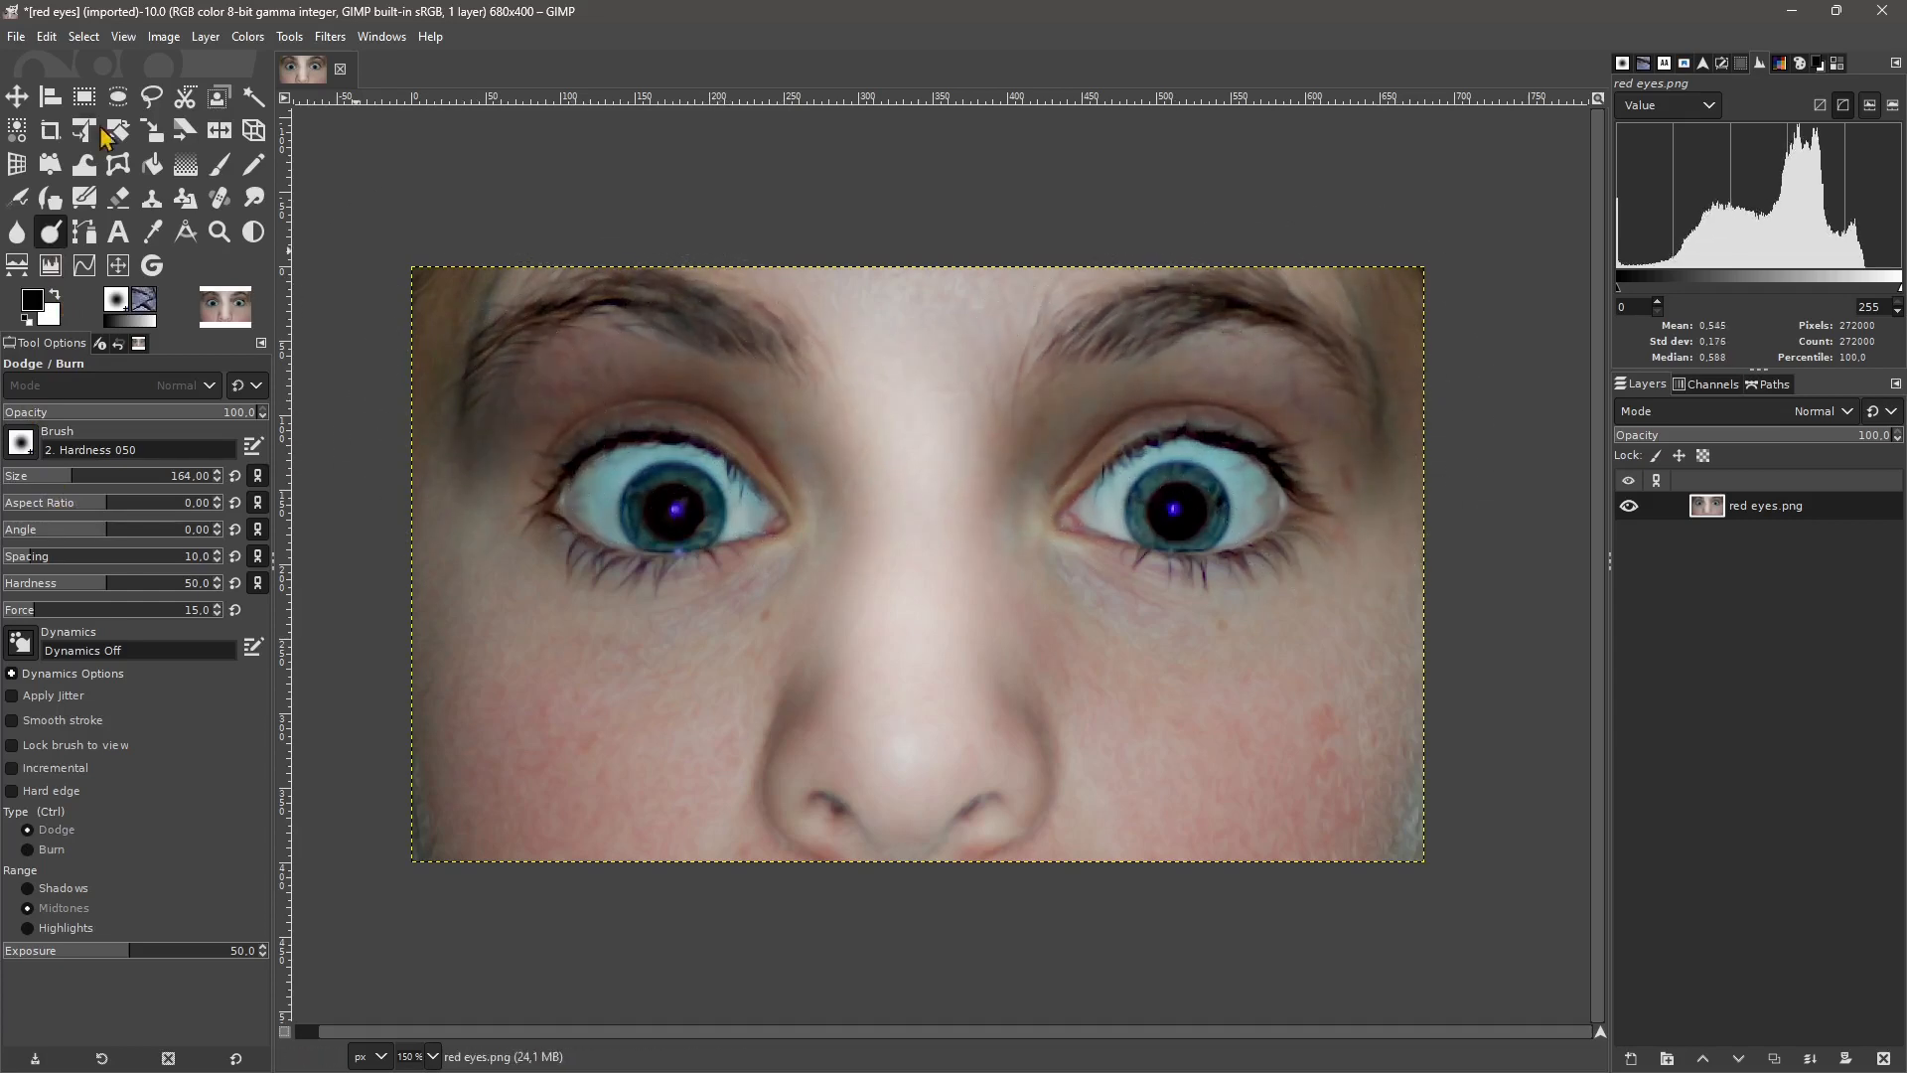
Lighten both irises and both cheeks by dodging the midtones with the 164 px brush at force 15.
{"action": "left_click", "coordinate": [260, 37]}
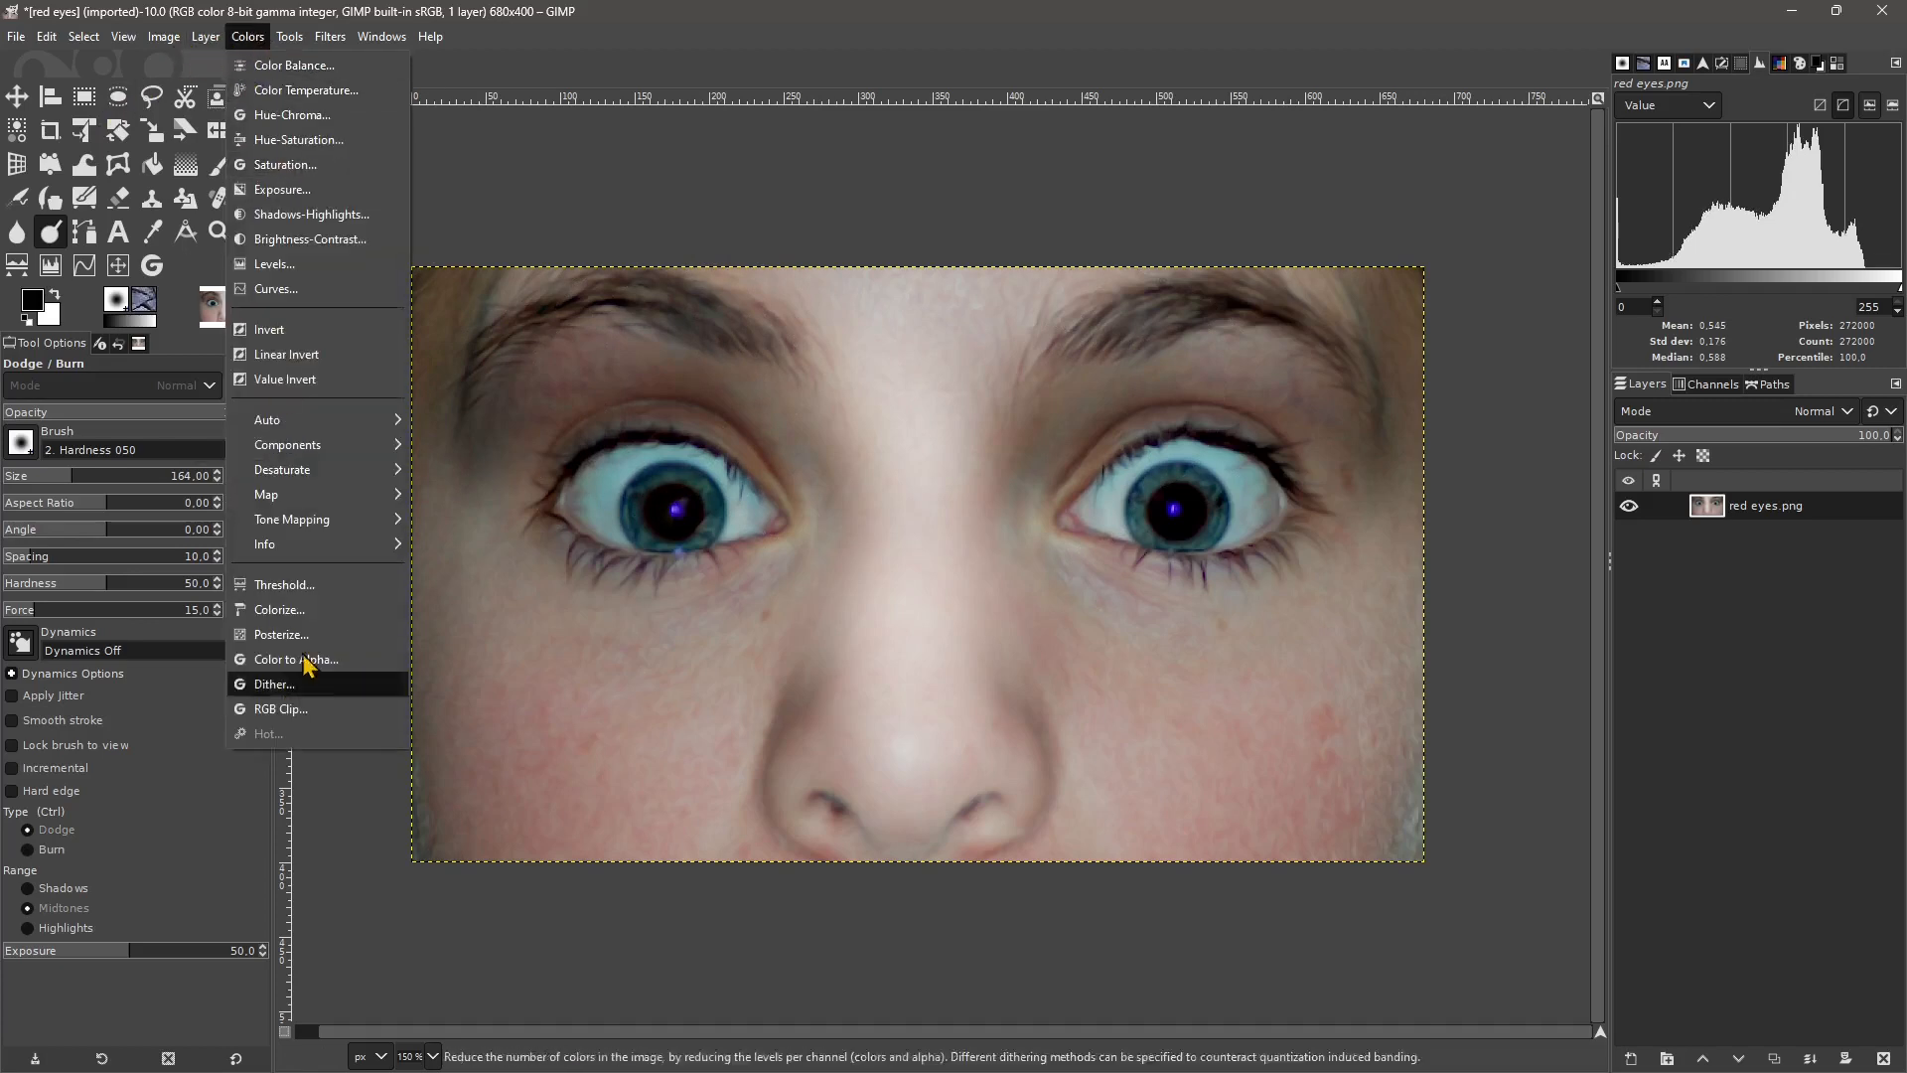
{"action": "left_click", "coordinate": [63, 241]}
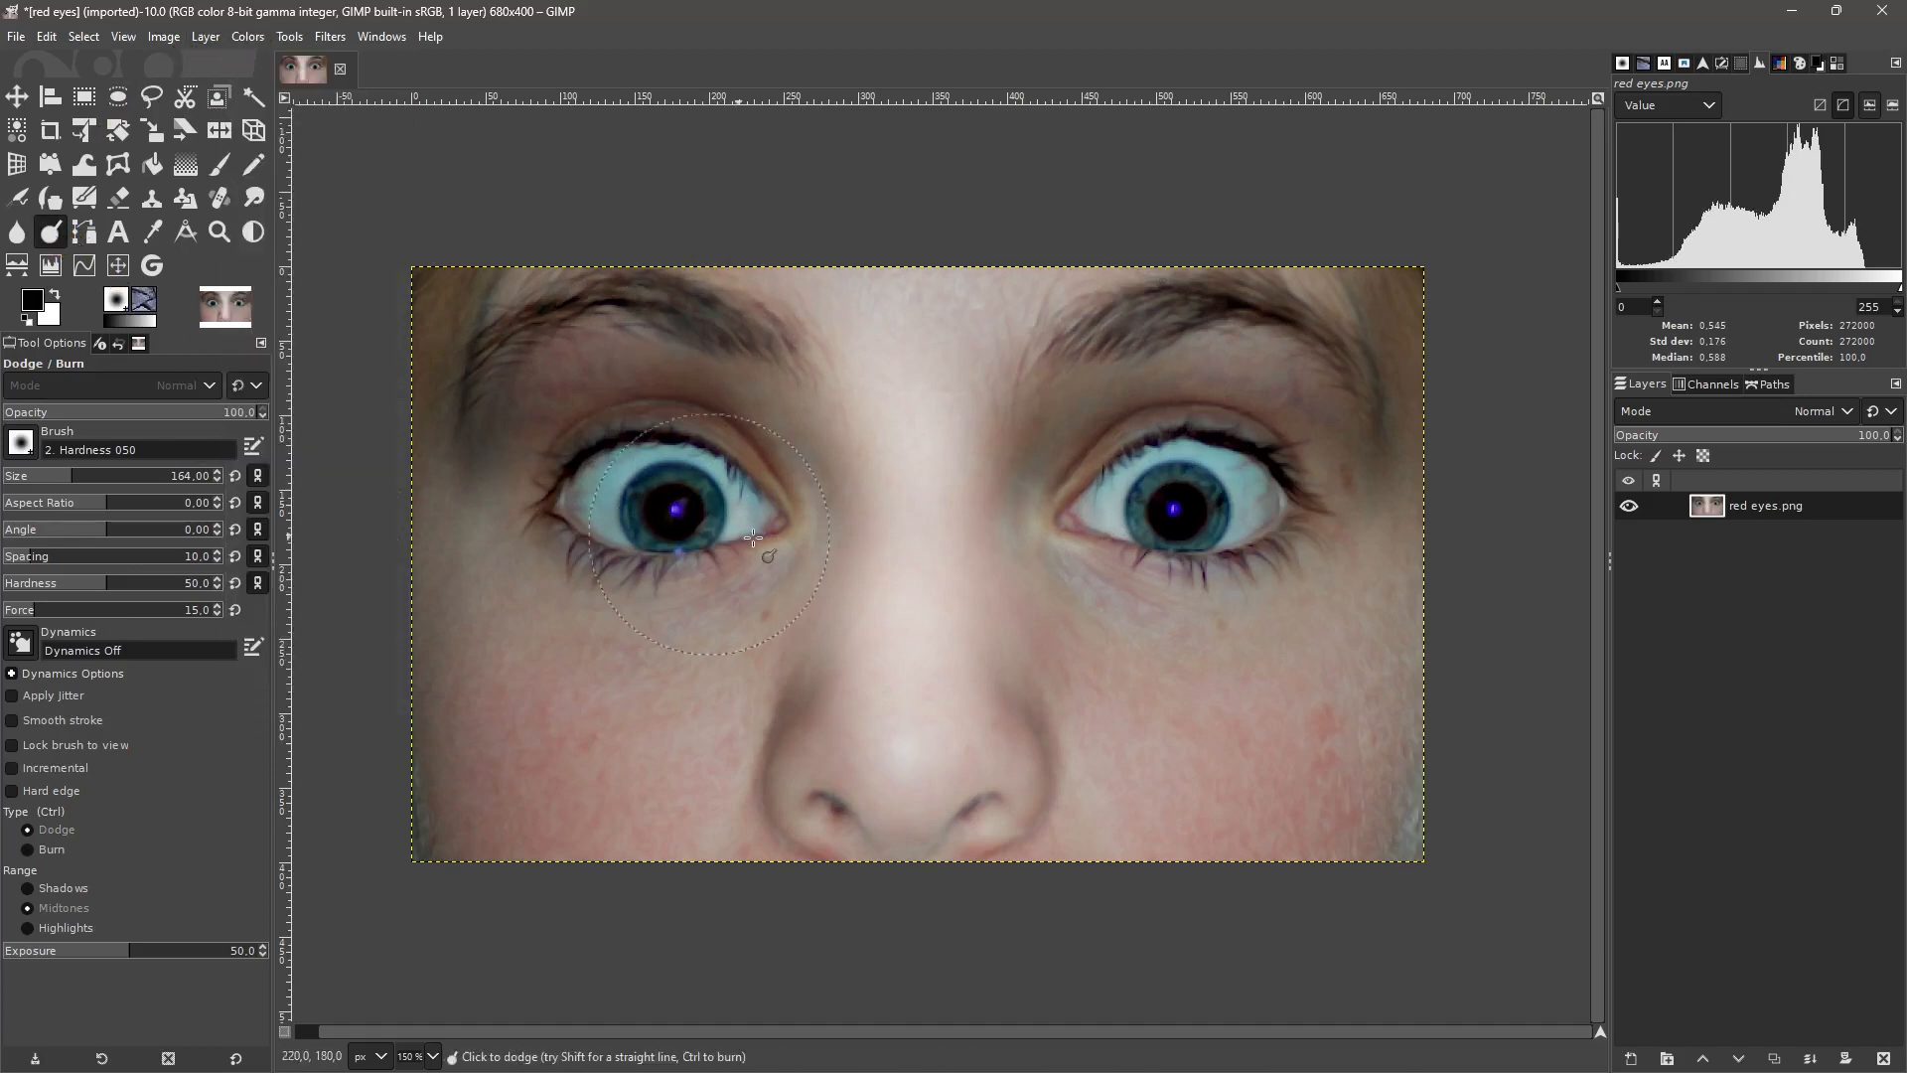
{"action": "left_click_drag", "start_coordinate": [653, 492], "coordinate": [668, 504]}
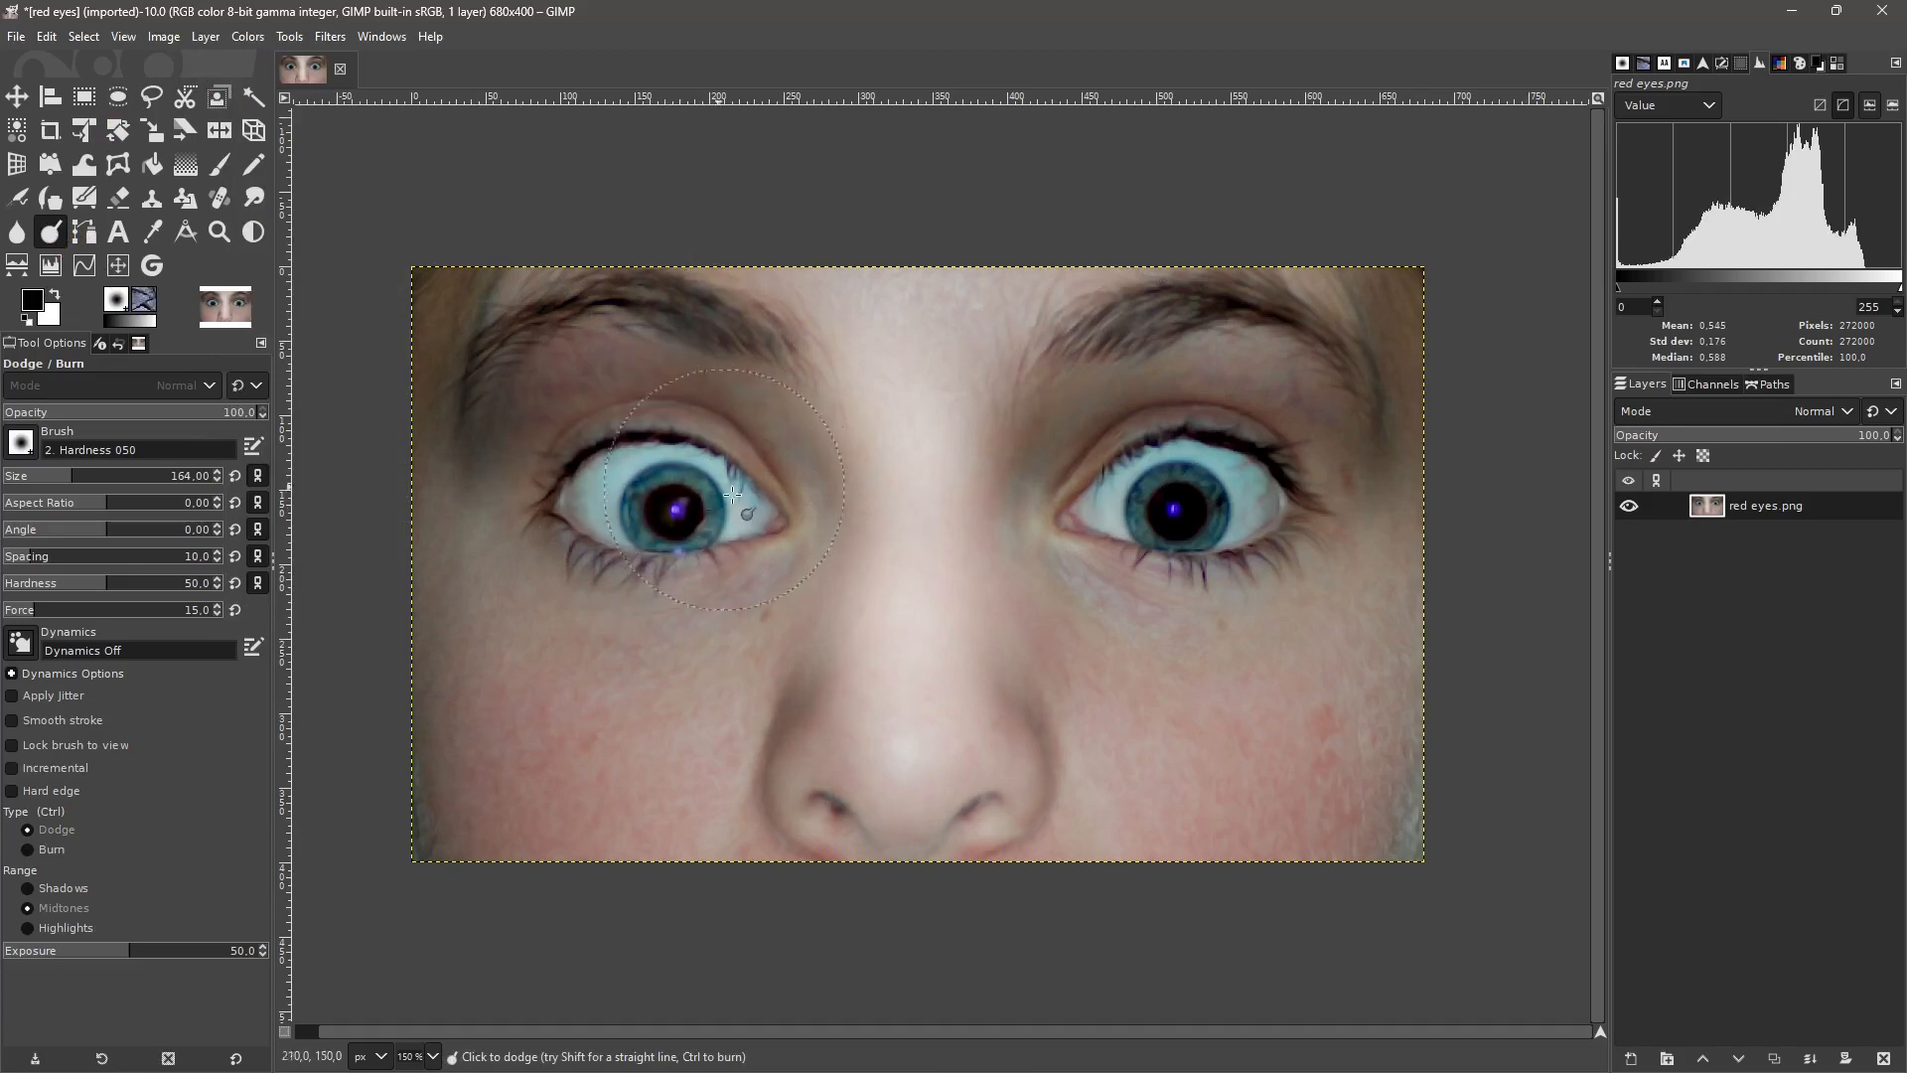
{"action": "left_click_drag", "start_coordinate": [1173, 514], "coordinate": [1199, 510]}
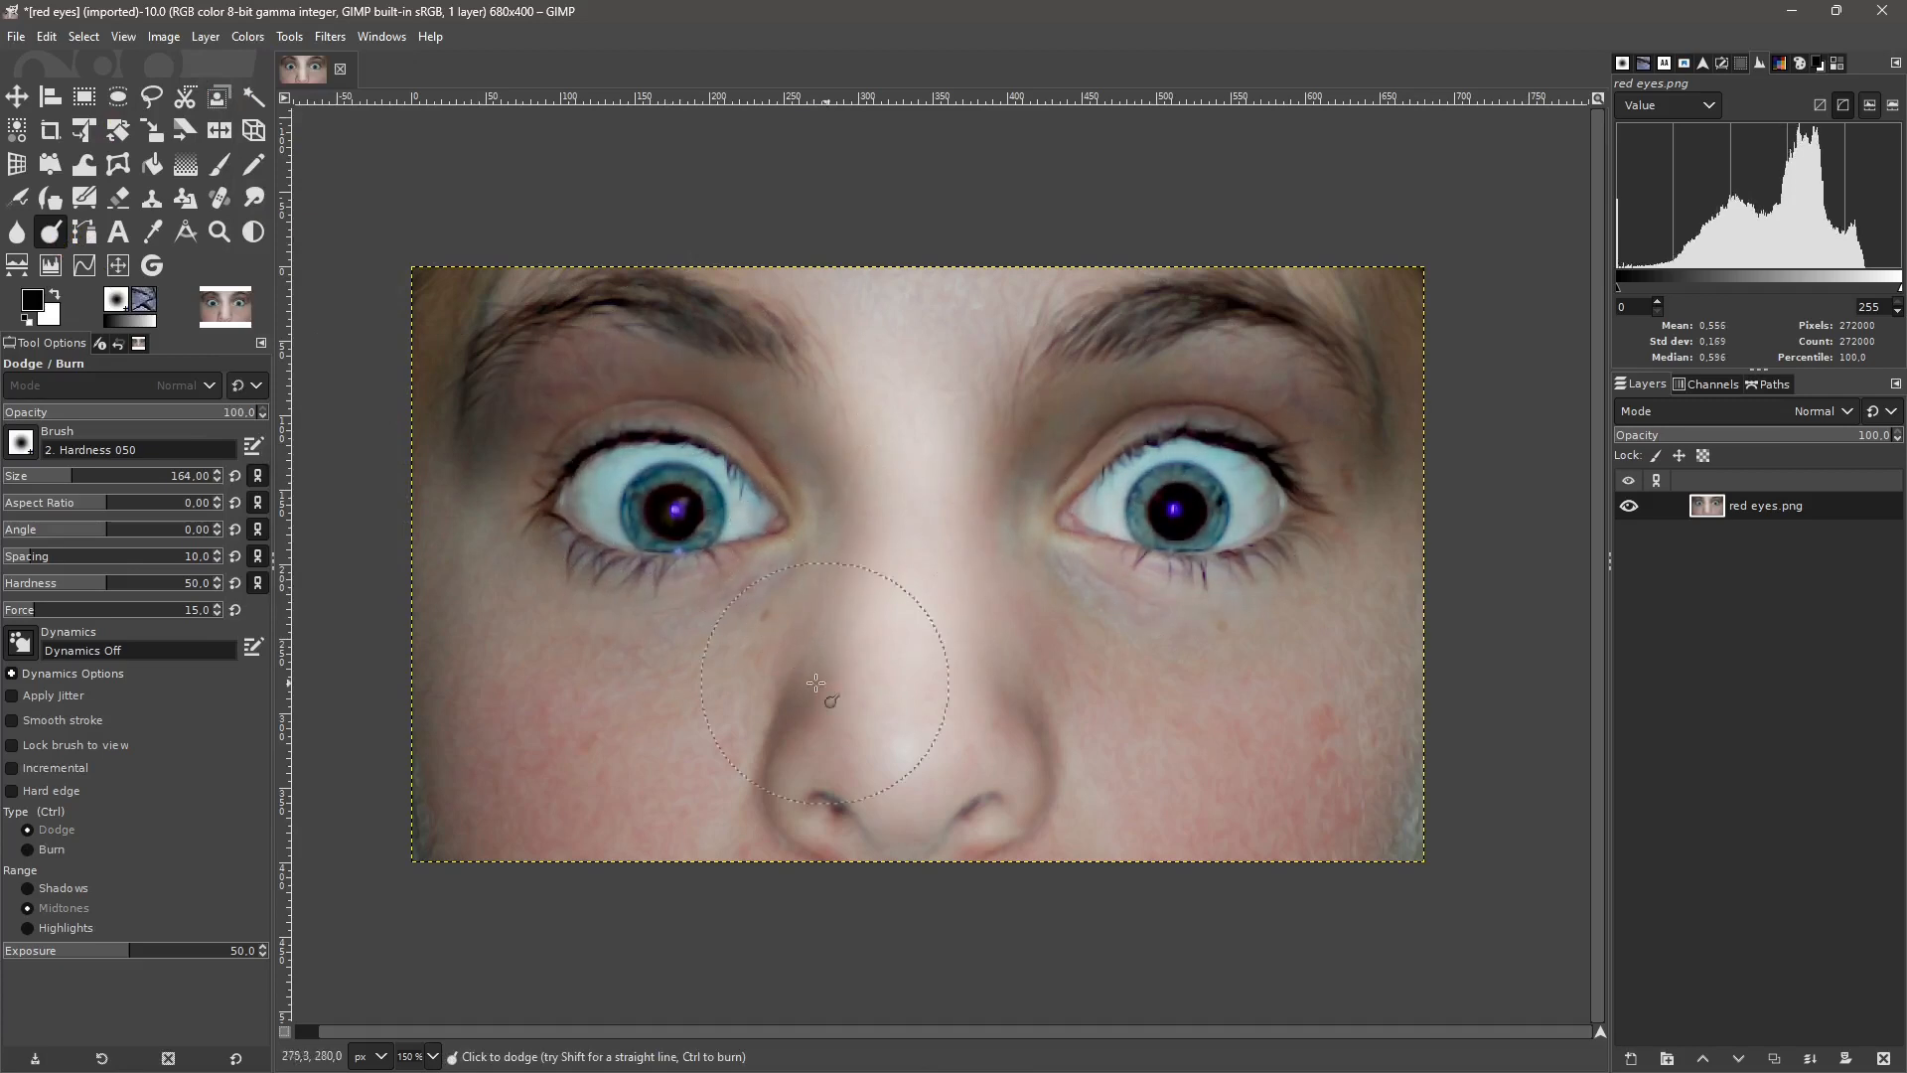
{"action": "left_click_drag", "start_coordinate": [636, 704], "coordinate": [548, 728]}
{"action": "left_click_drag", "start_coordinate": [1157, 696], "coordinate": [1224, 758]}
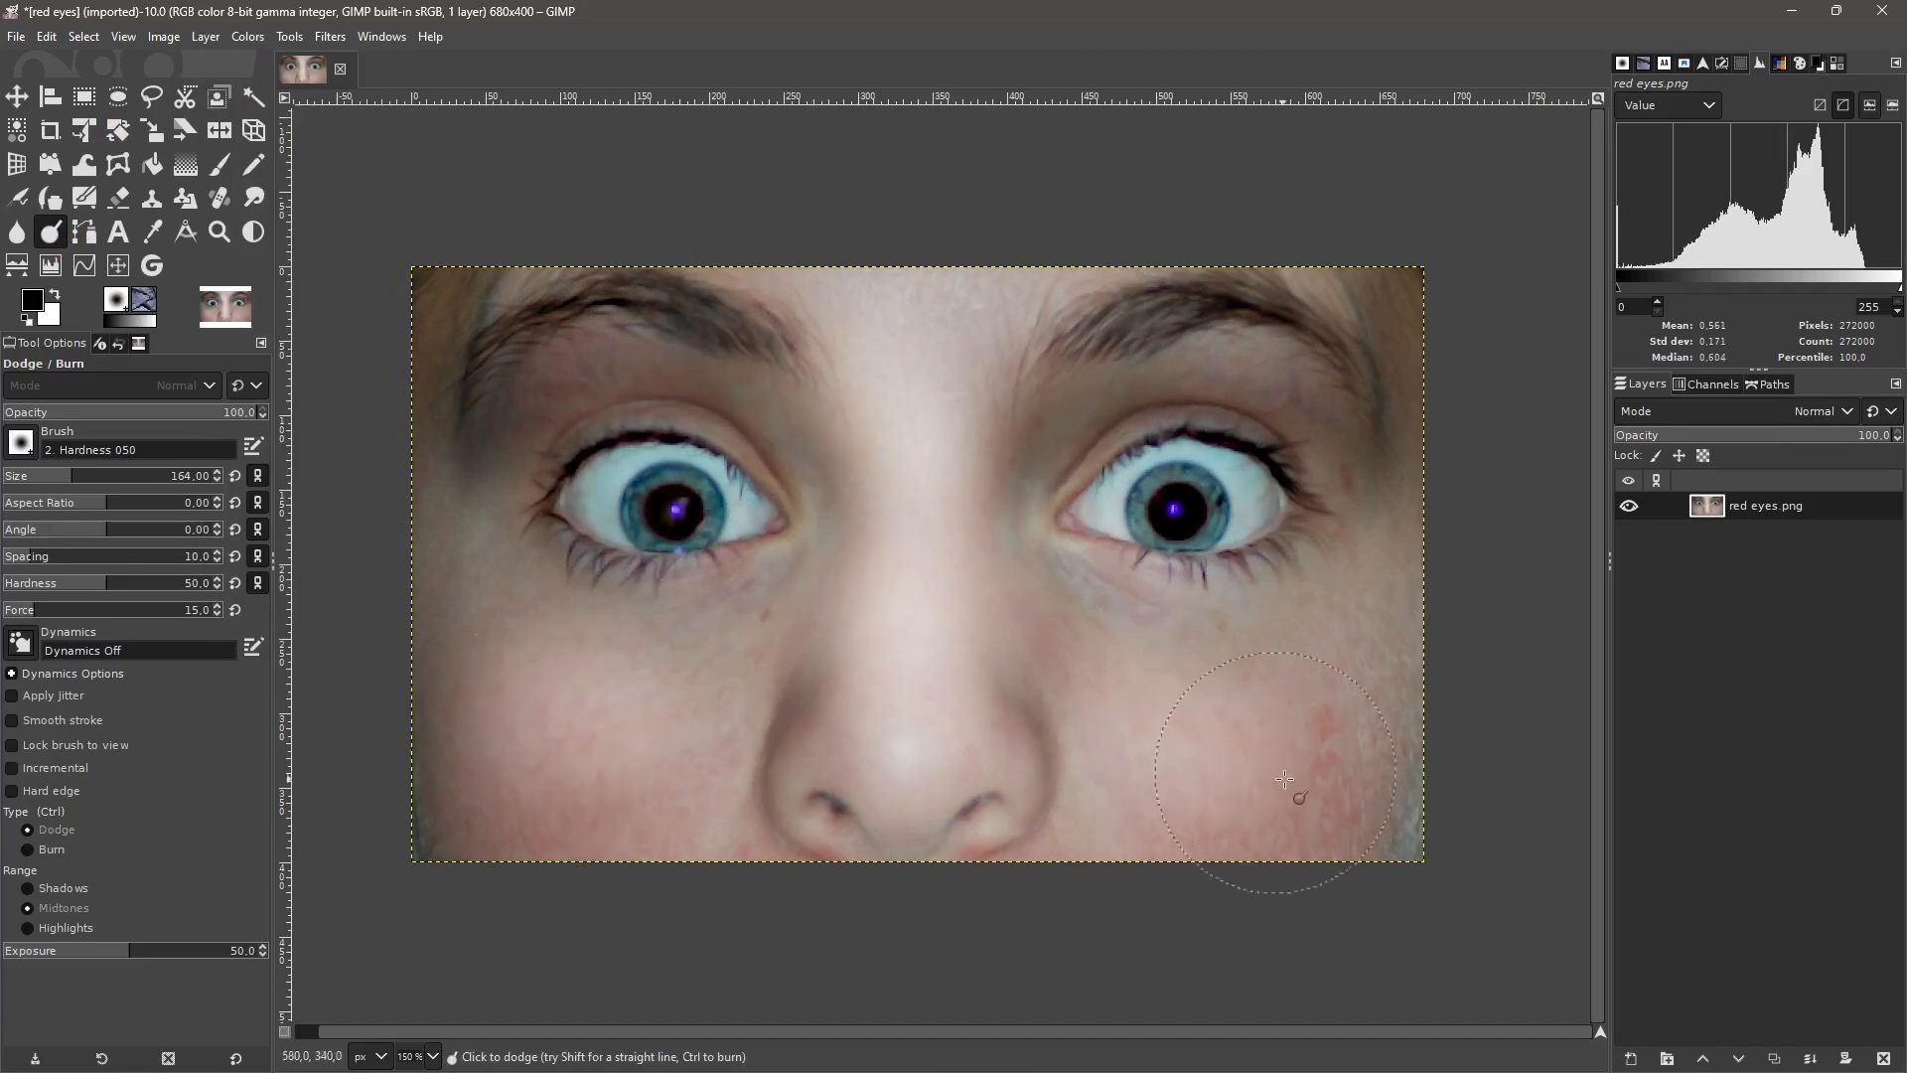
{"action": "left_click_drag", "start_coordinate": [505, 738], "coordinate": [558, 822]}
{"action": "left_click_drag", "start_coordinate": [1355, 832], "coordinate": [1375, 818]}
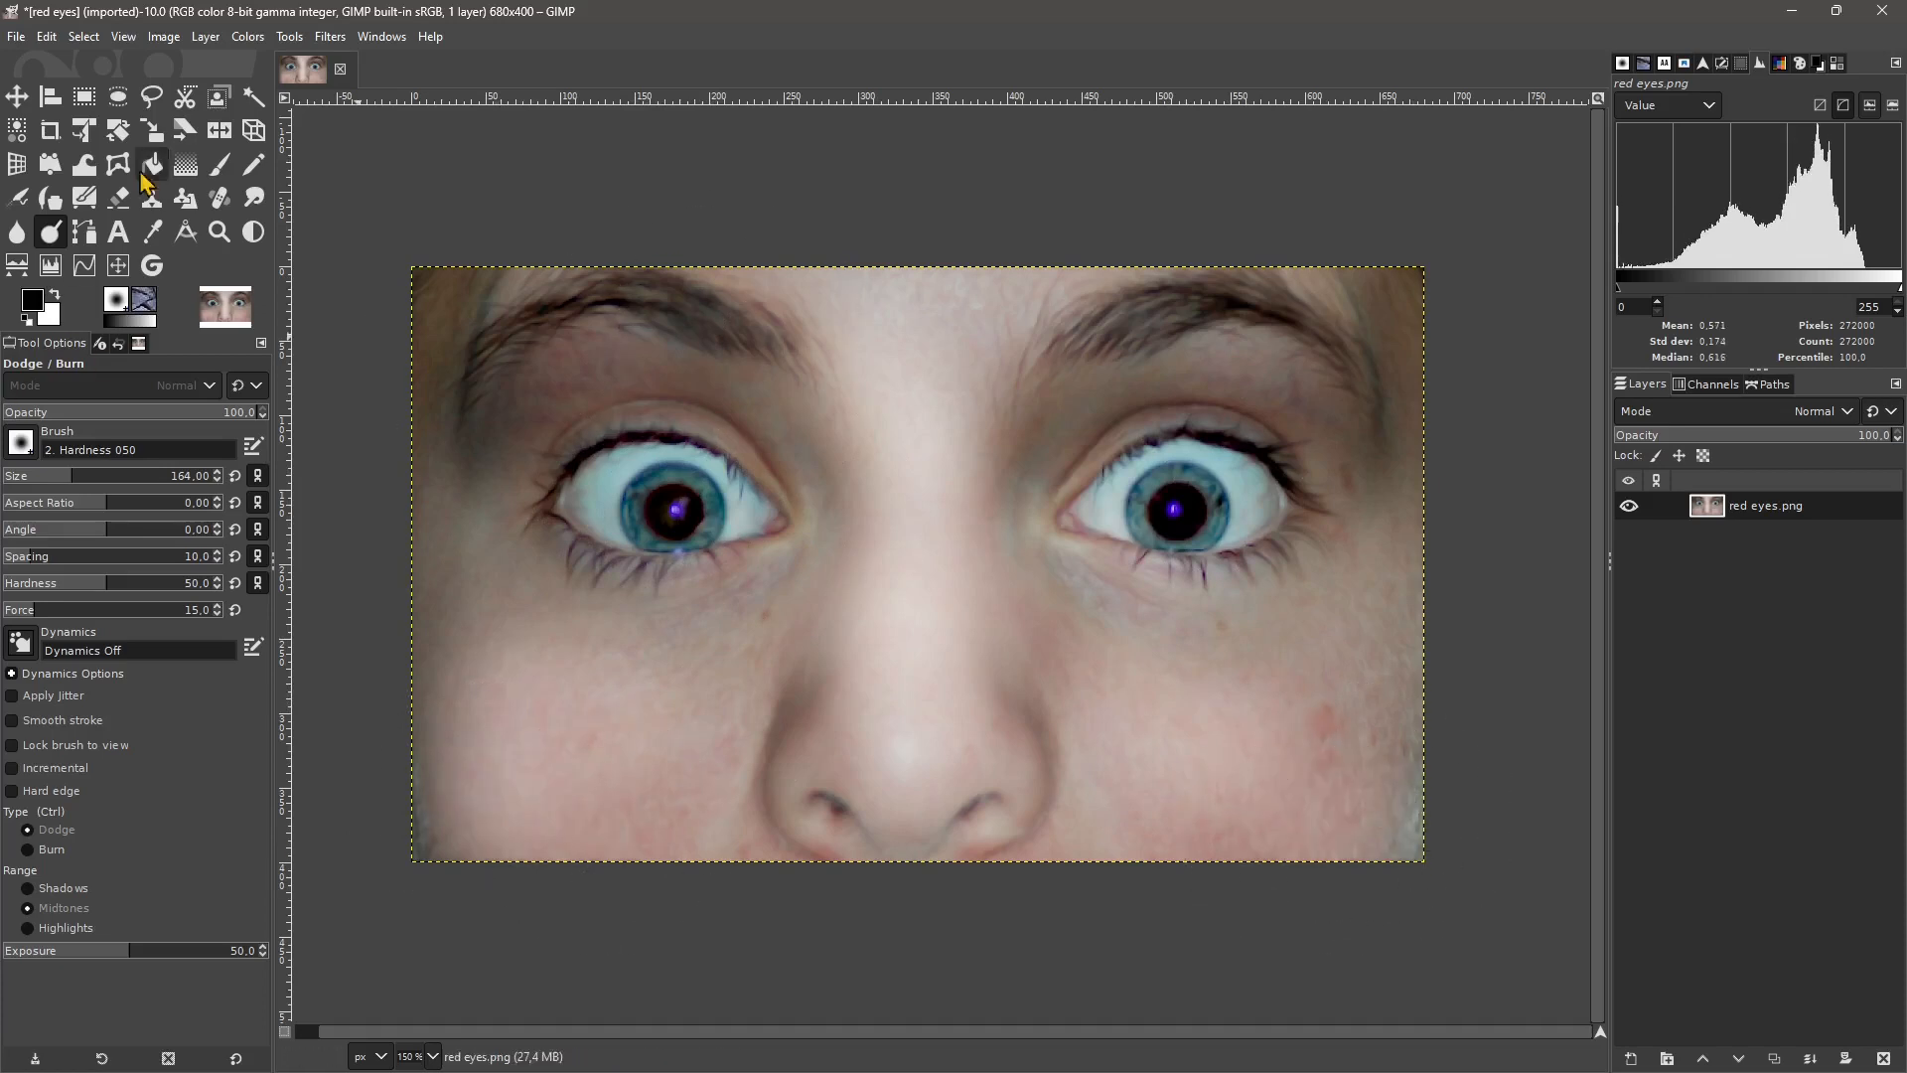
Close the red eyes image and discard its changes.
{"action": "left_click", "coordinate": [340, 69]}
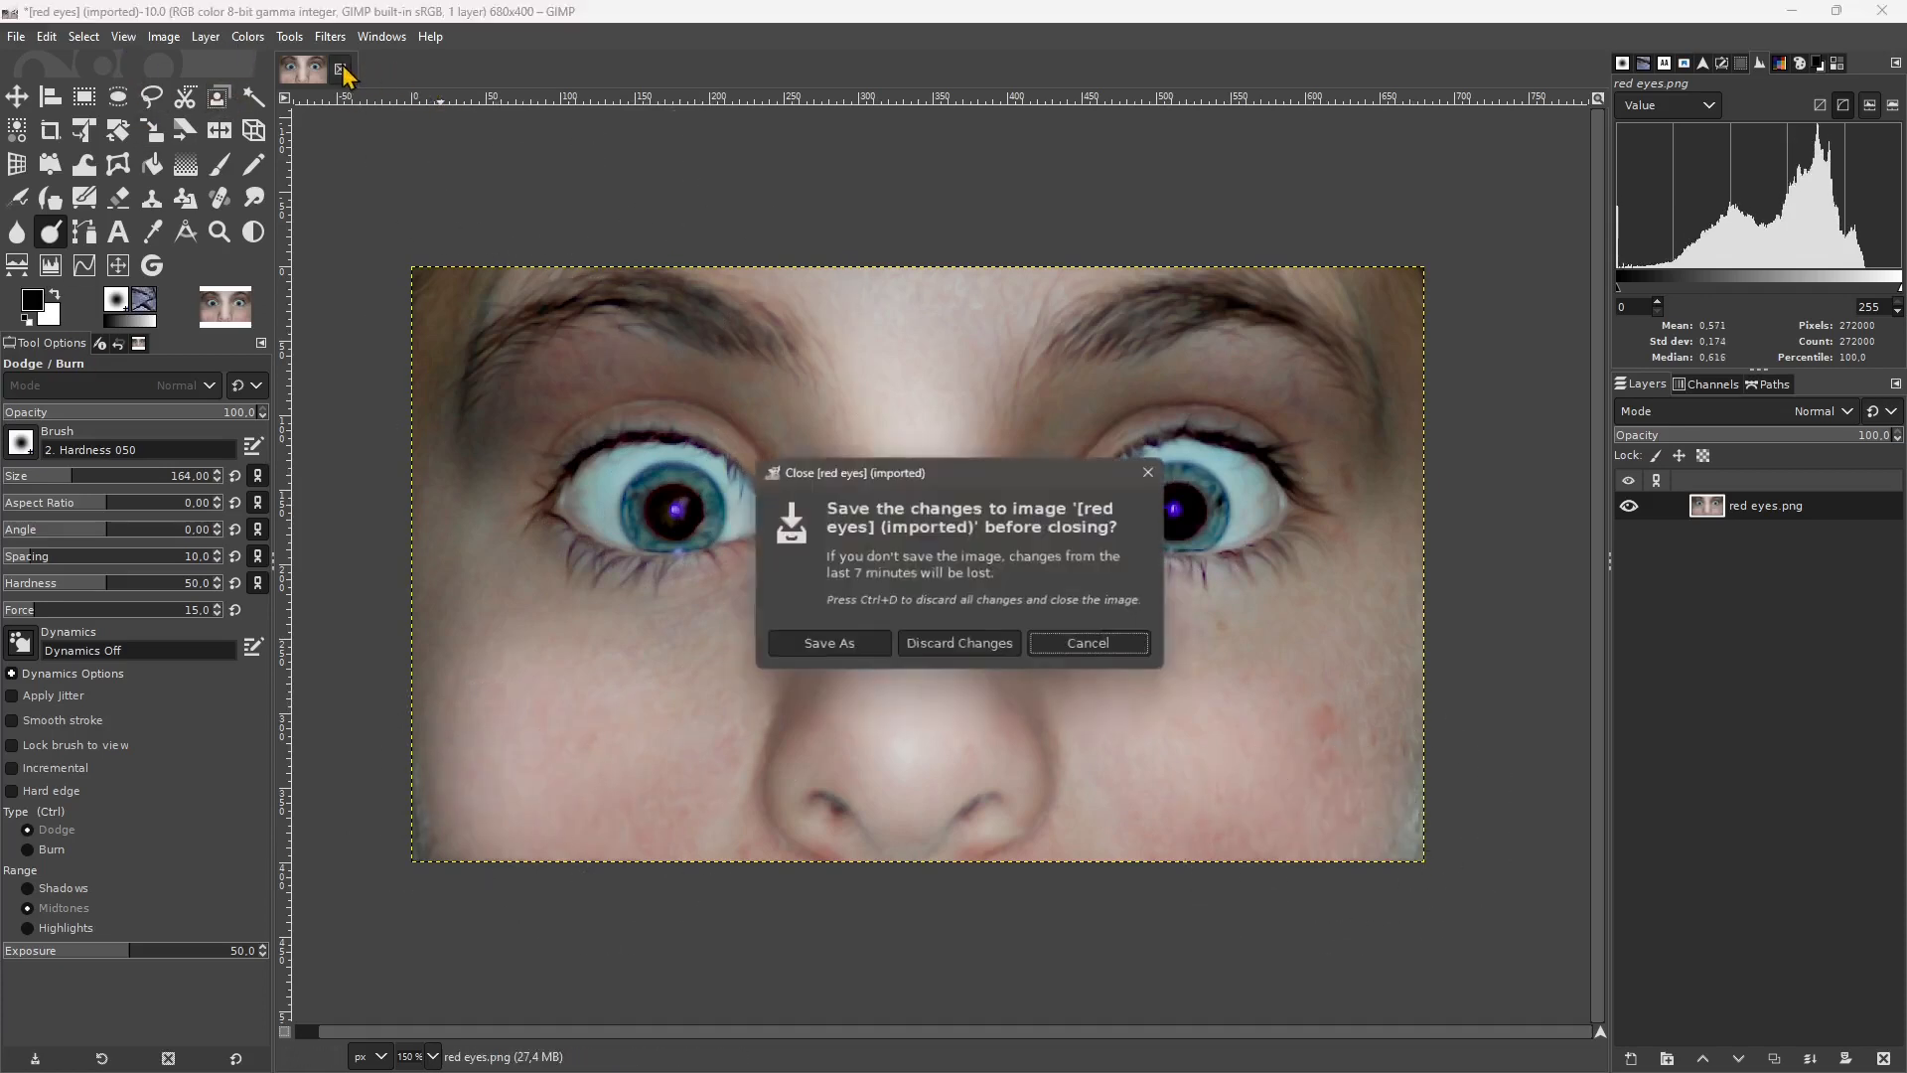
{"action": "left_click", "coordinate": [957, 646]}
Switch to the browser and view the hugging couple photo on its PxHere page in an enlarged window, and minimize the window.
{"action": "key", "text": "alt+Tab"}
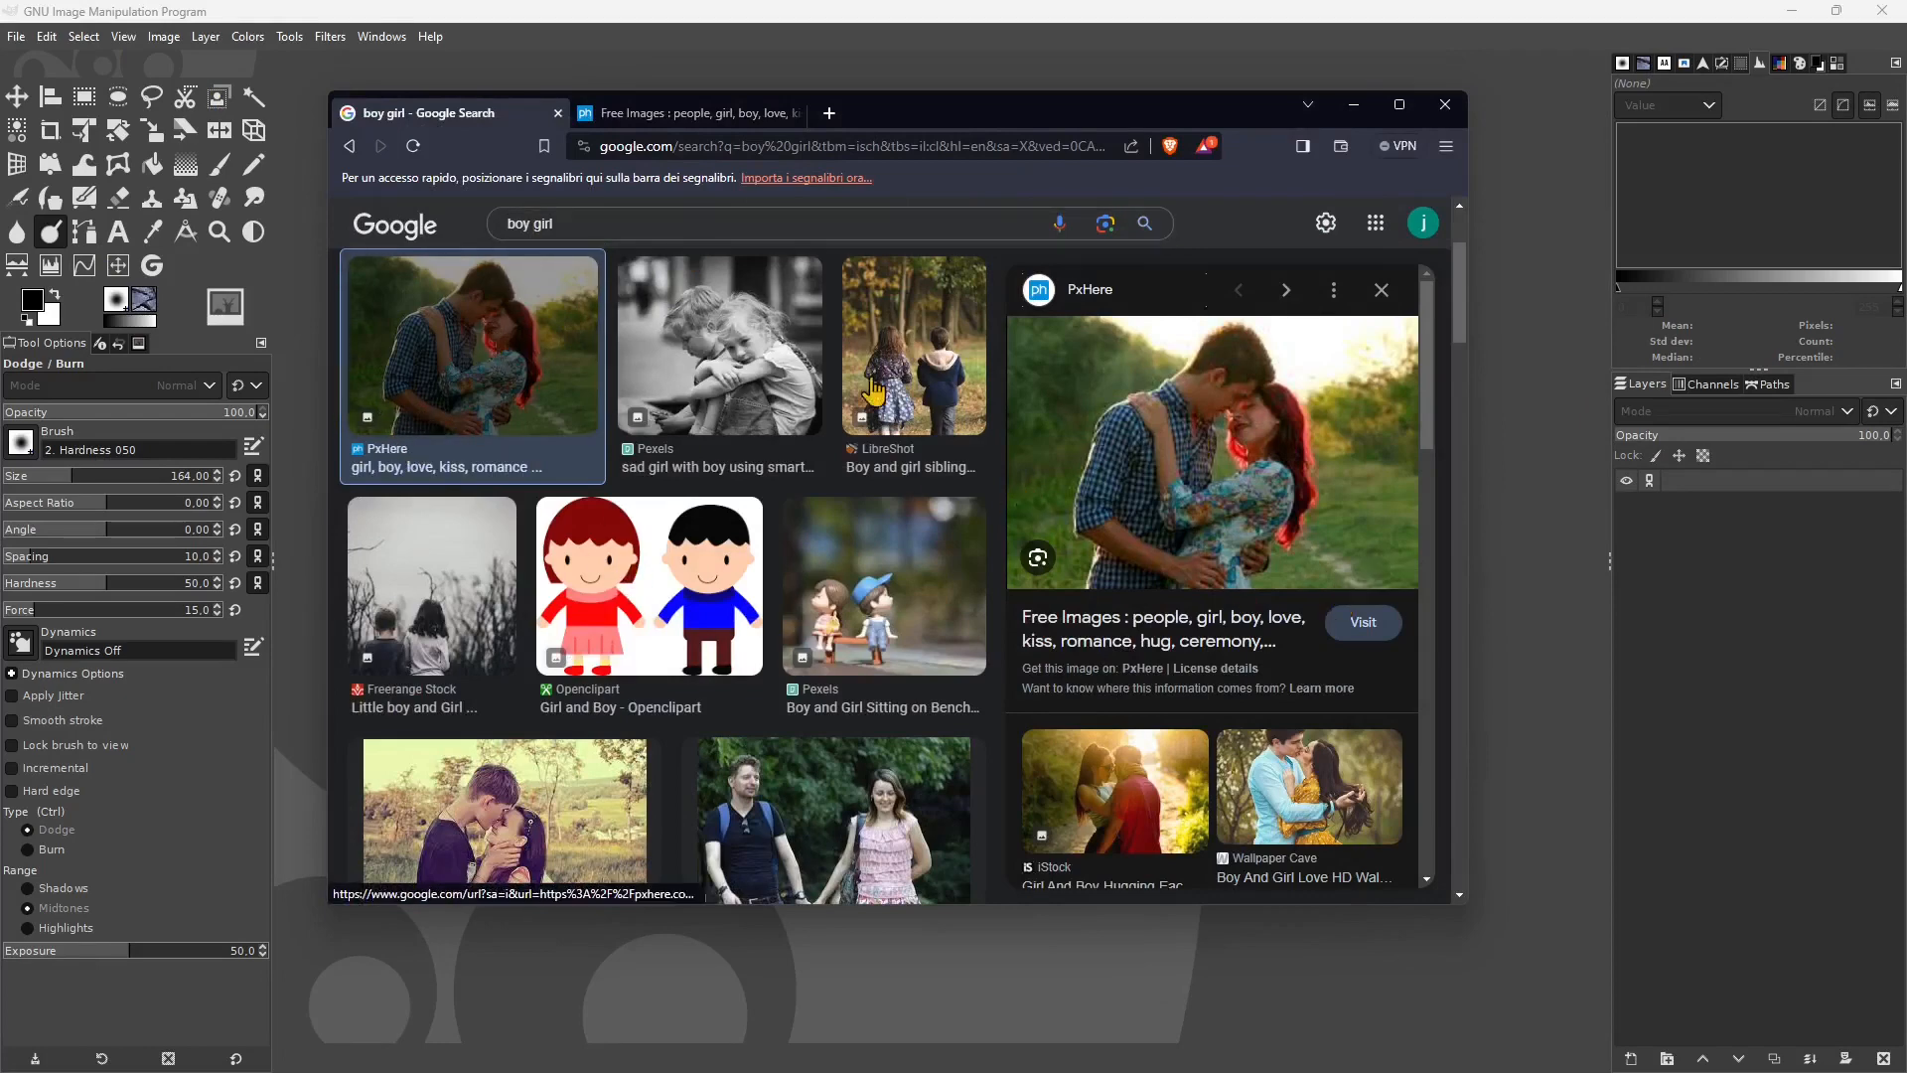
{"action": "left_click", "coordinate": [624, 119]}
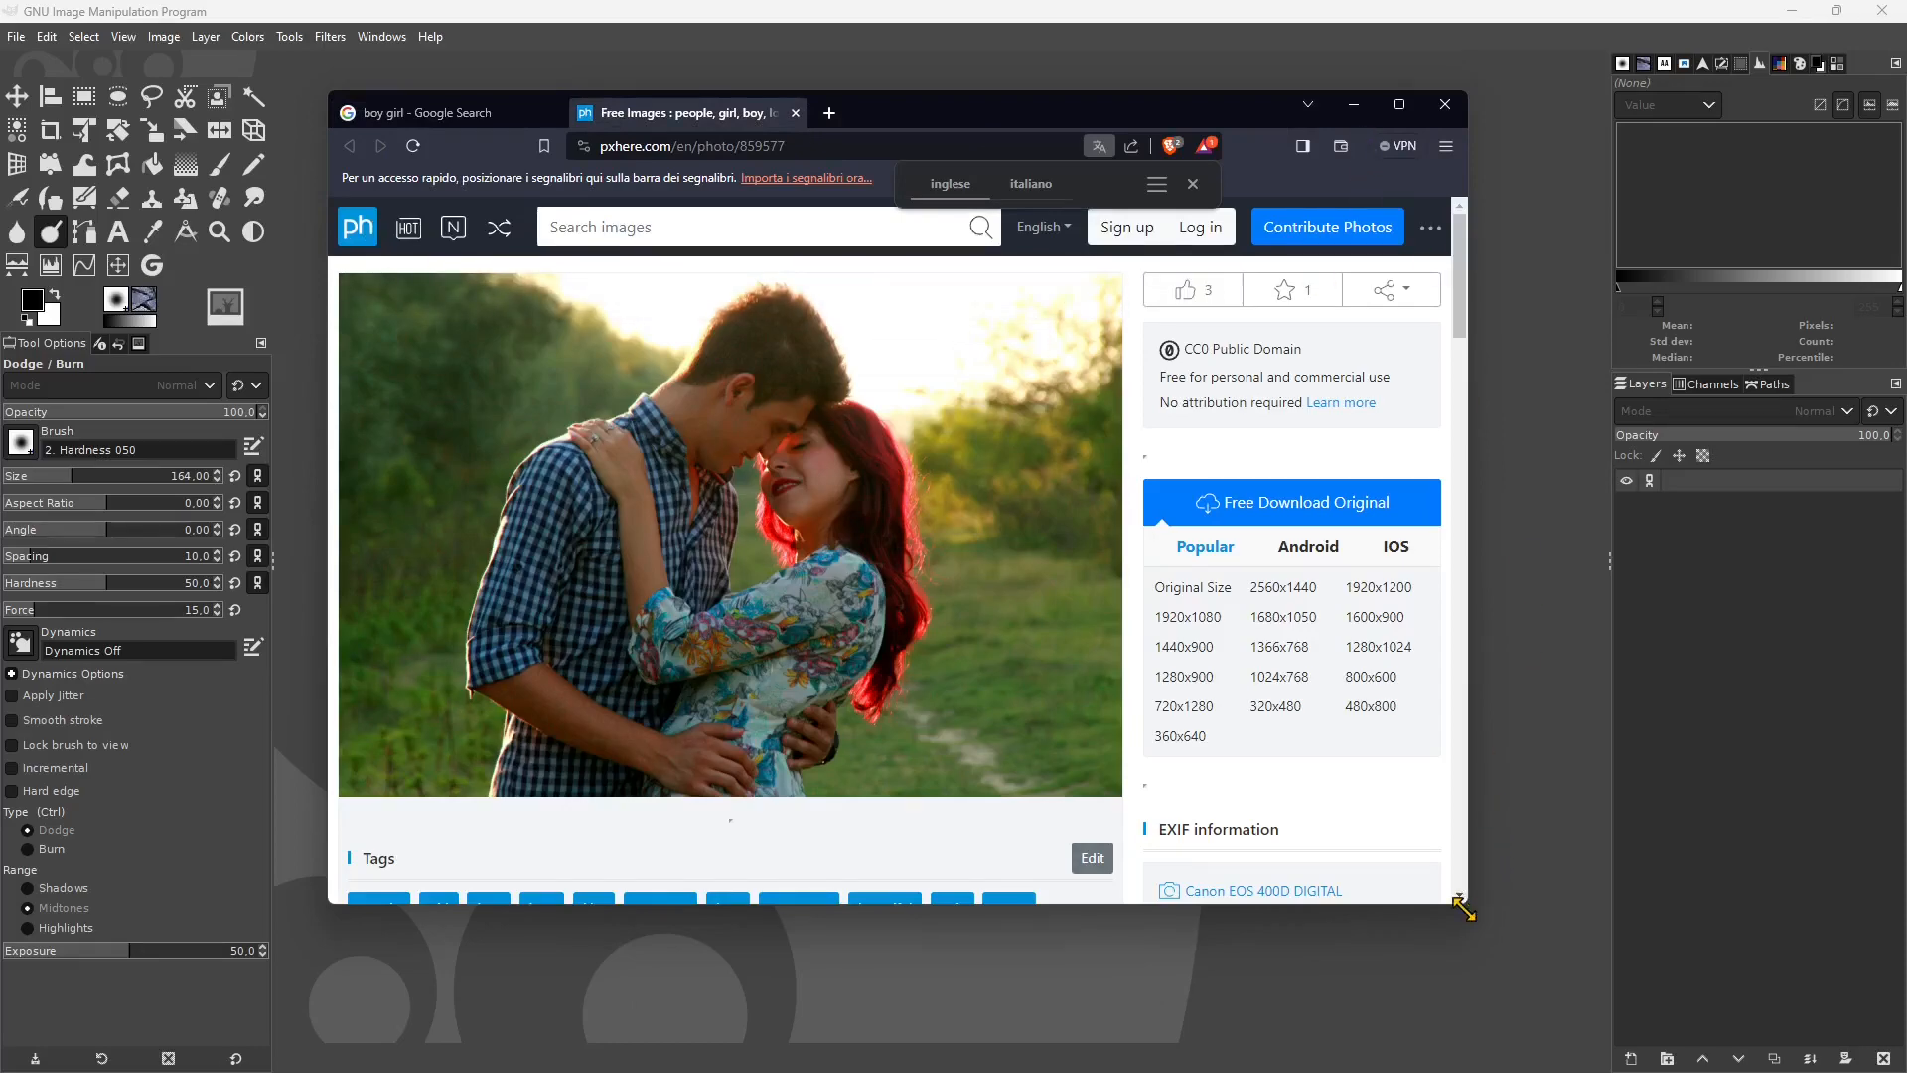
{"action": "left_click_drag", "start_coordinate": [1464, 907], "coordinate": [1776, 983]}
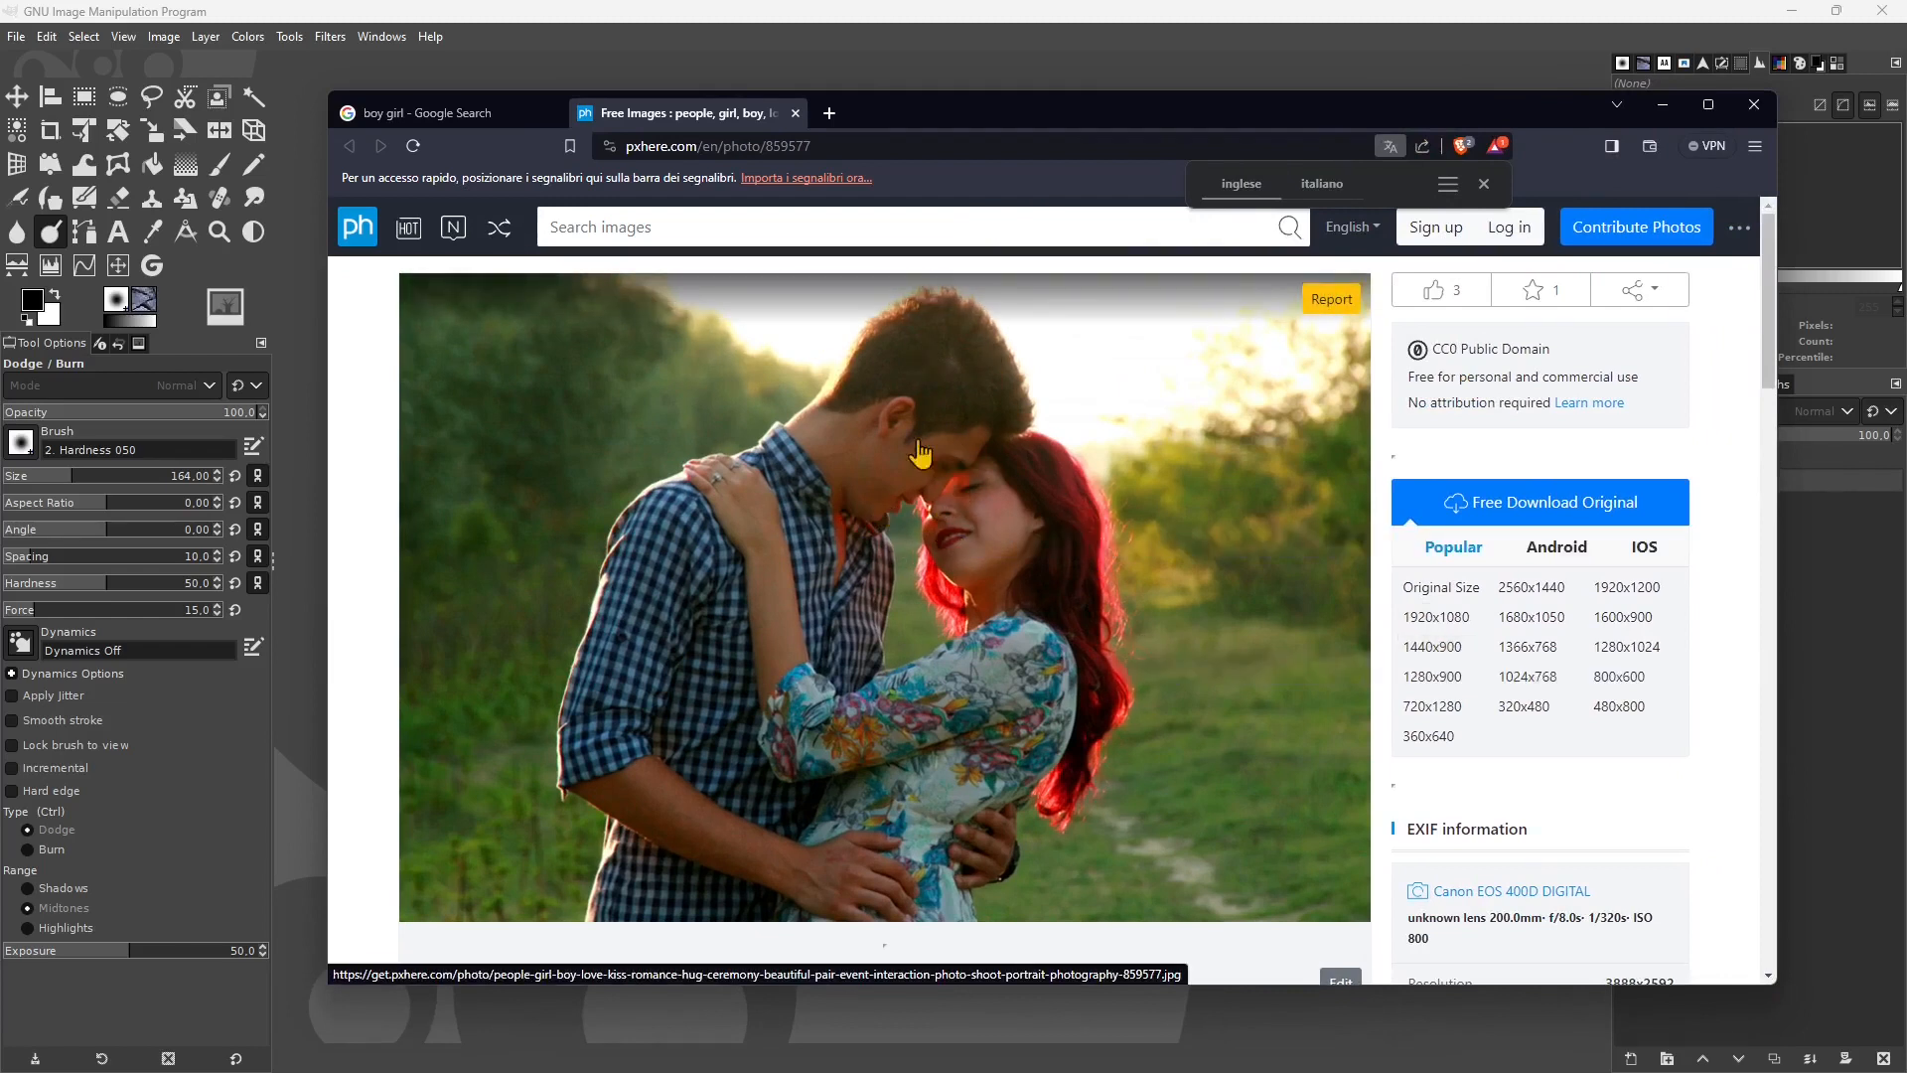
{"action": "left_click", "coordinate": [1663, 105]}
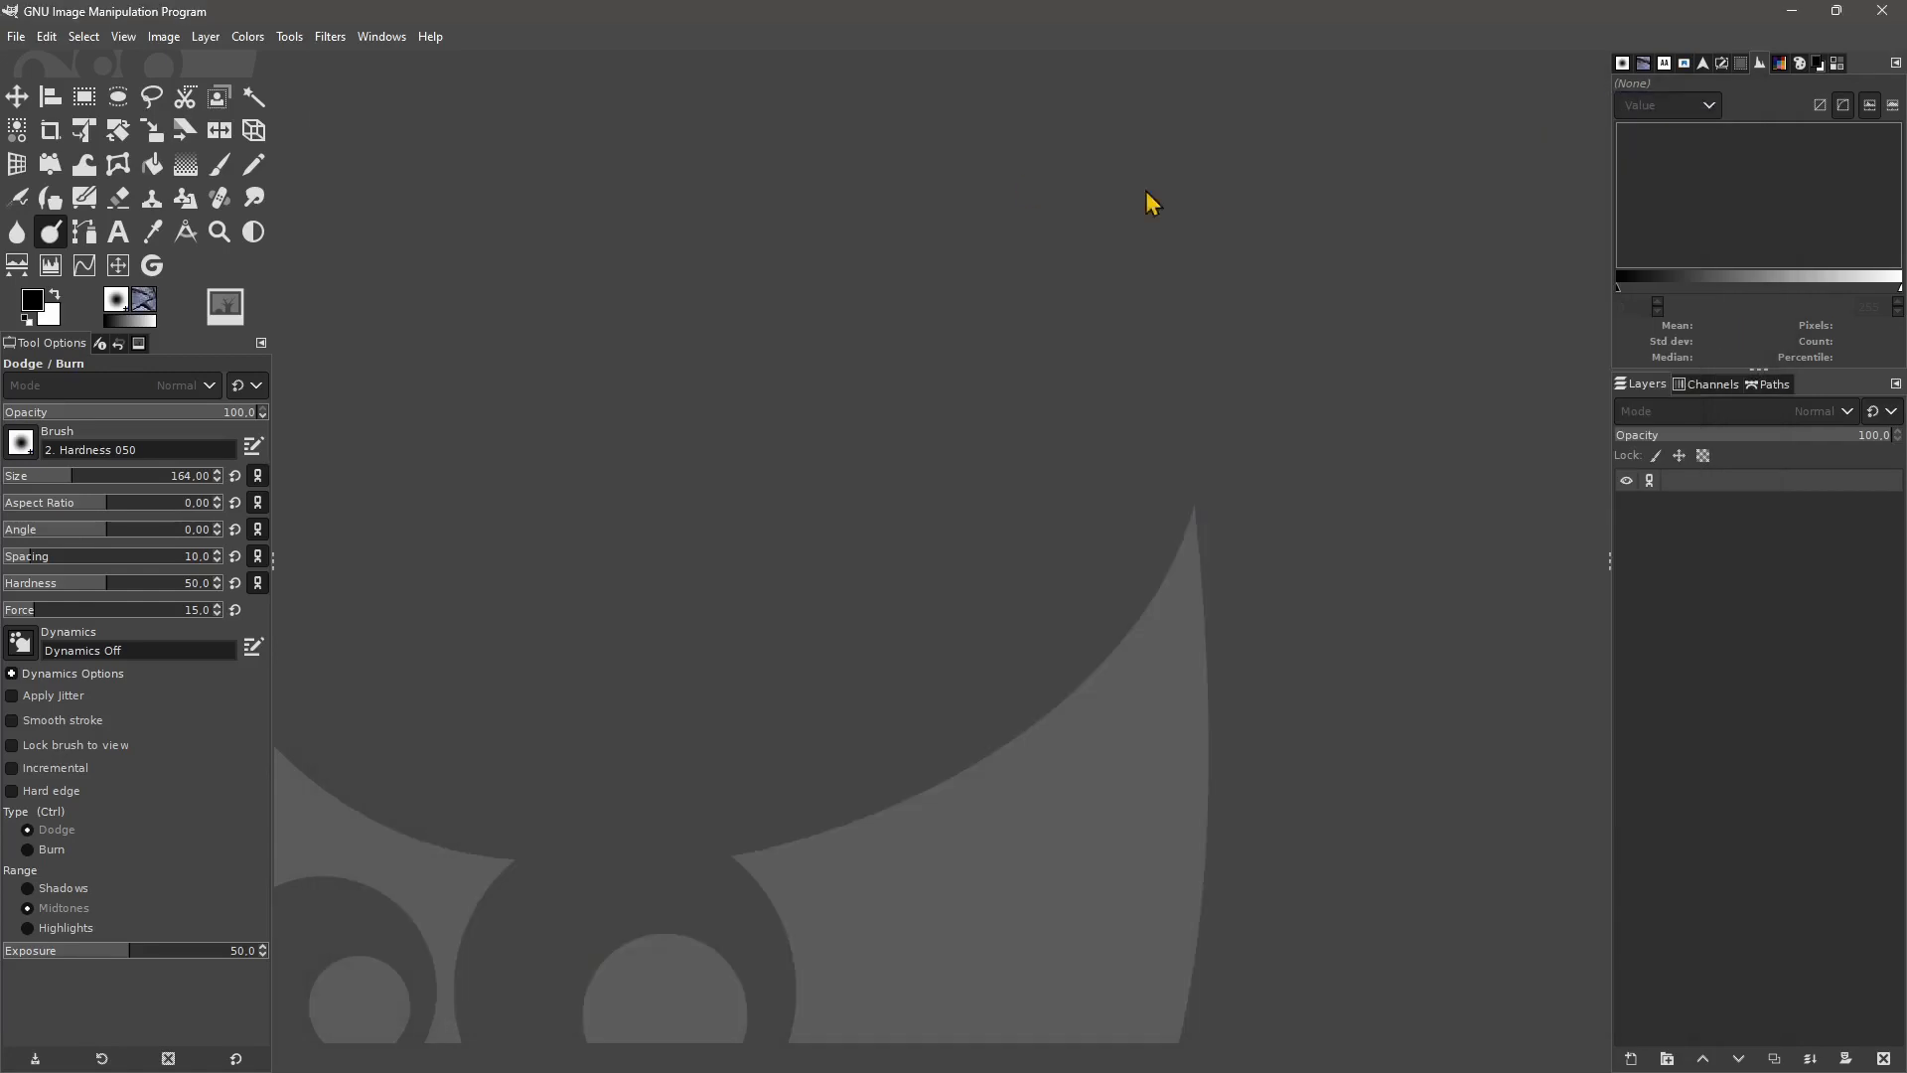
Browse the image previews in the Assets folder and open Lezione 14.xcf.
{"action": "left_click", "coordinate": [22, 42]}
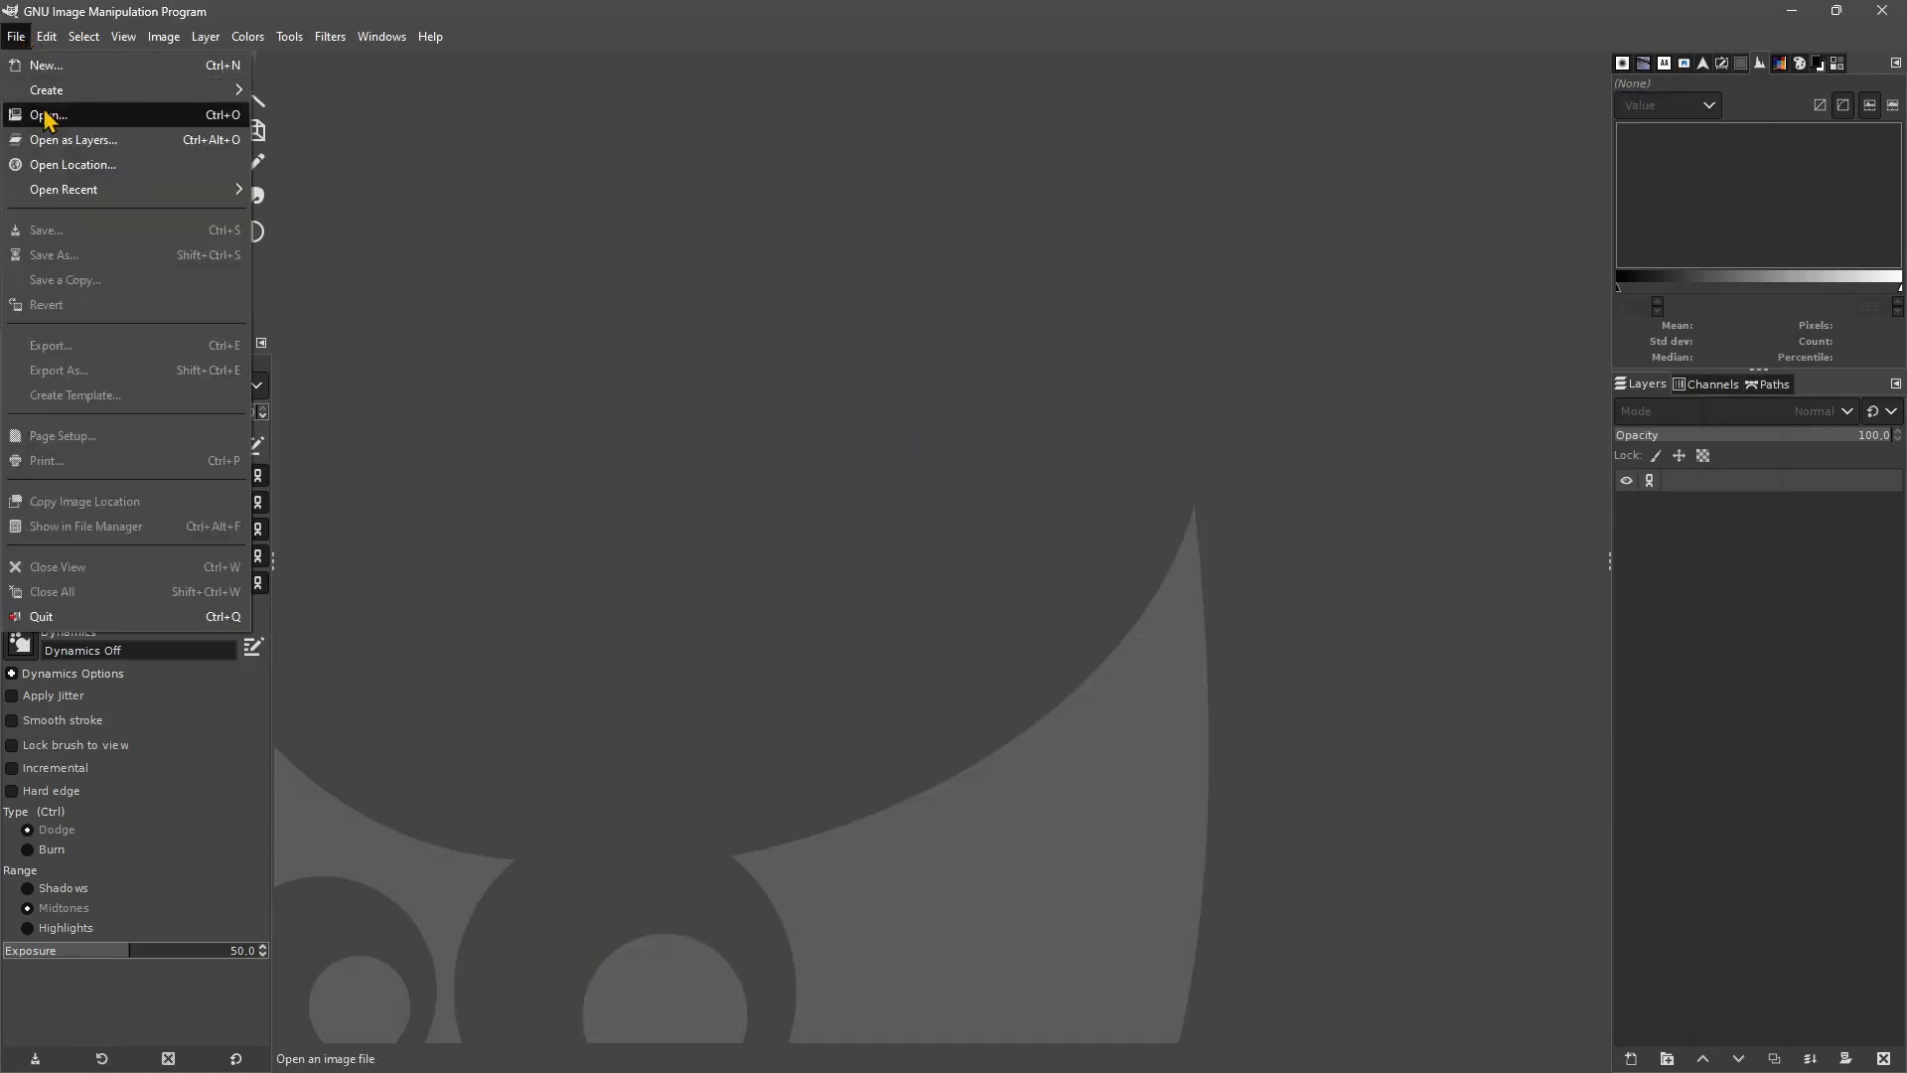
{"action": "left_click", "coordinate": [159, 114]}
{"action": "left_click", "coordinate": [706, 336]}
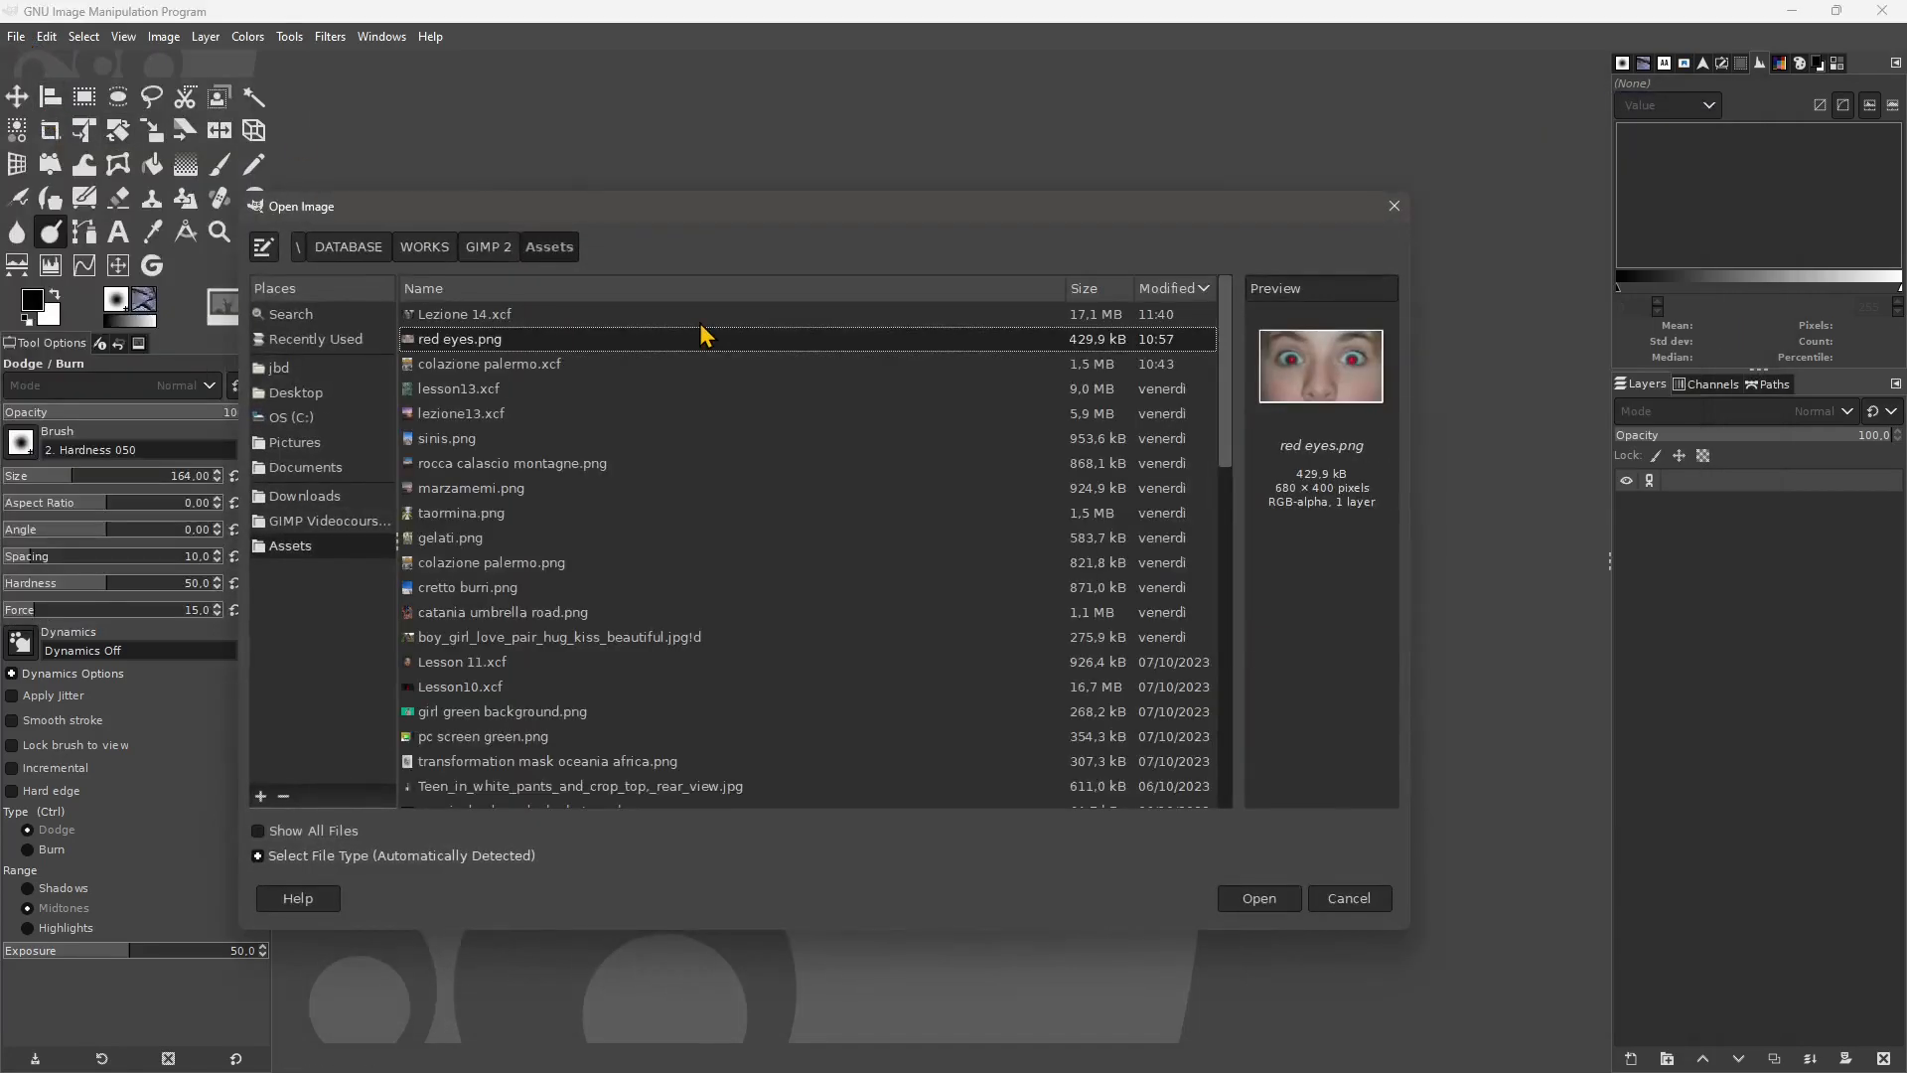
{"action": "left_click", "coordinate": [488, 368]}
{"action": "left_click", "coordinate": [474, 392]}
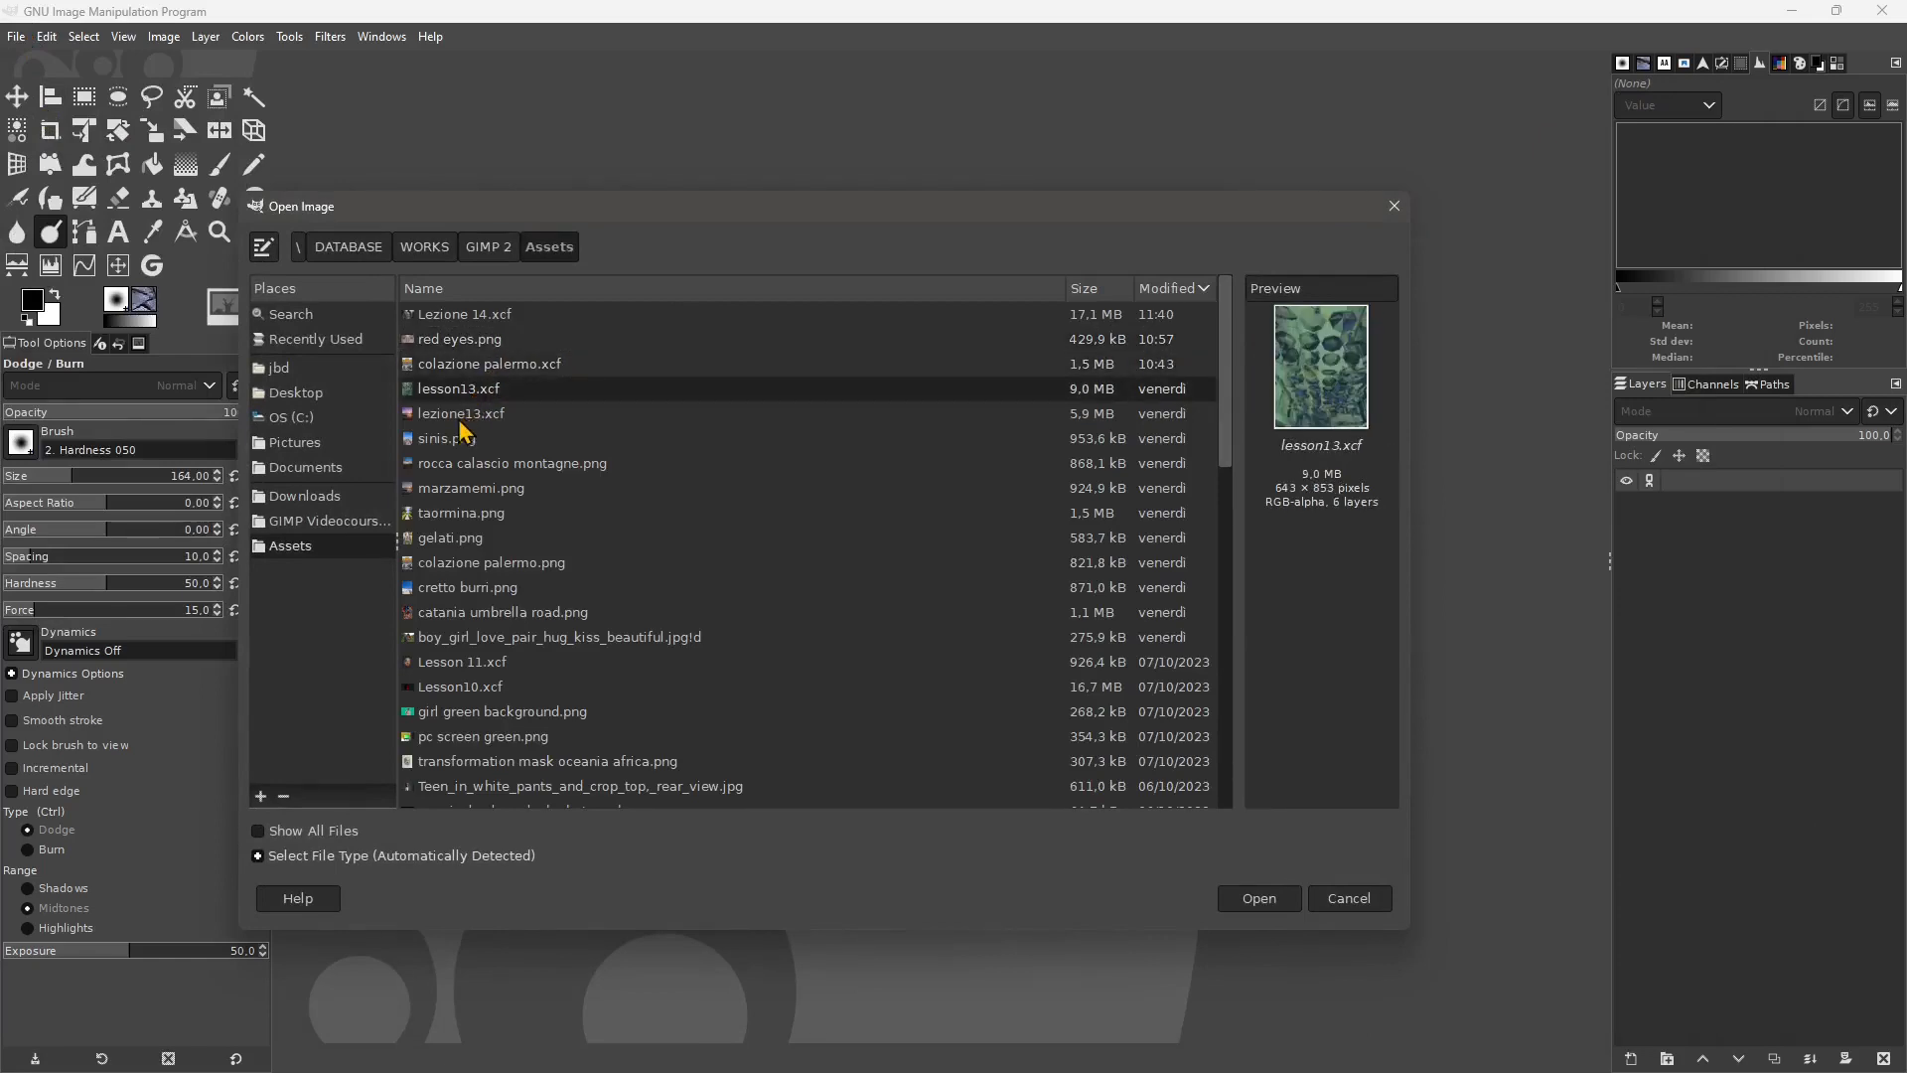
{"action": "left_click", "coordinate": [471, 316]}
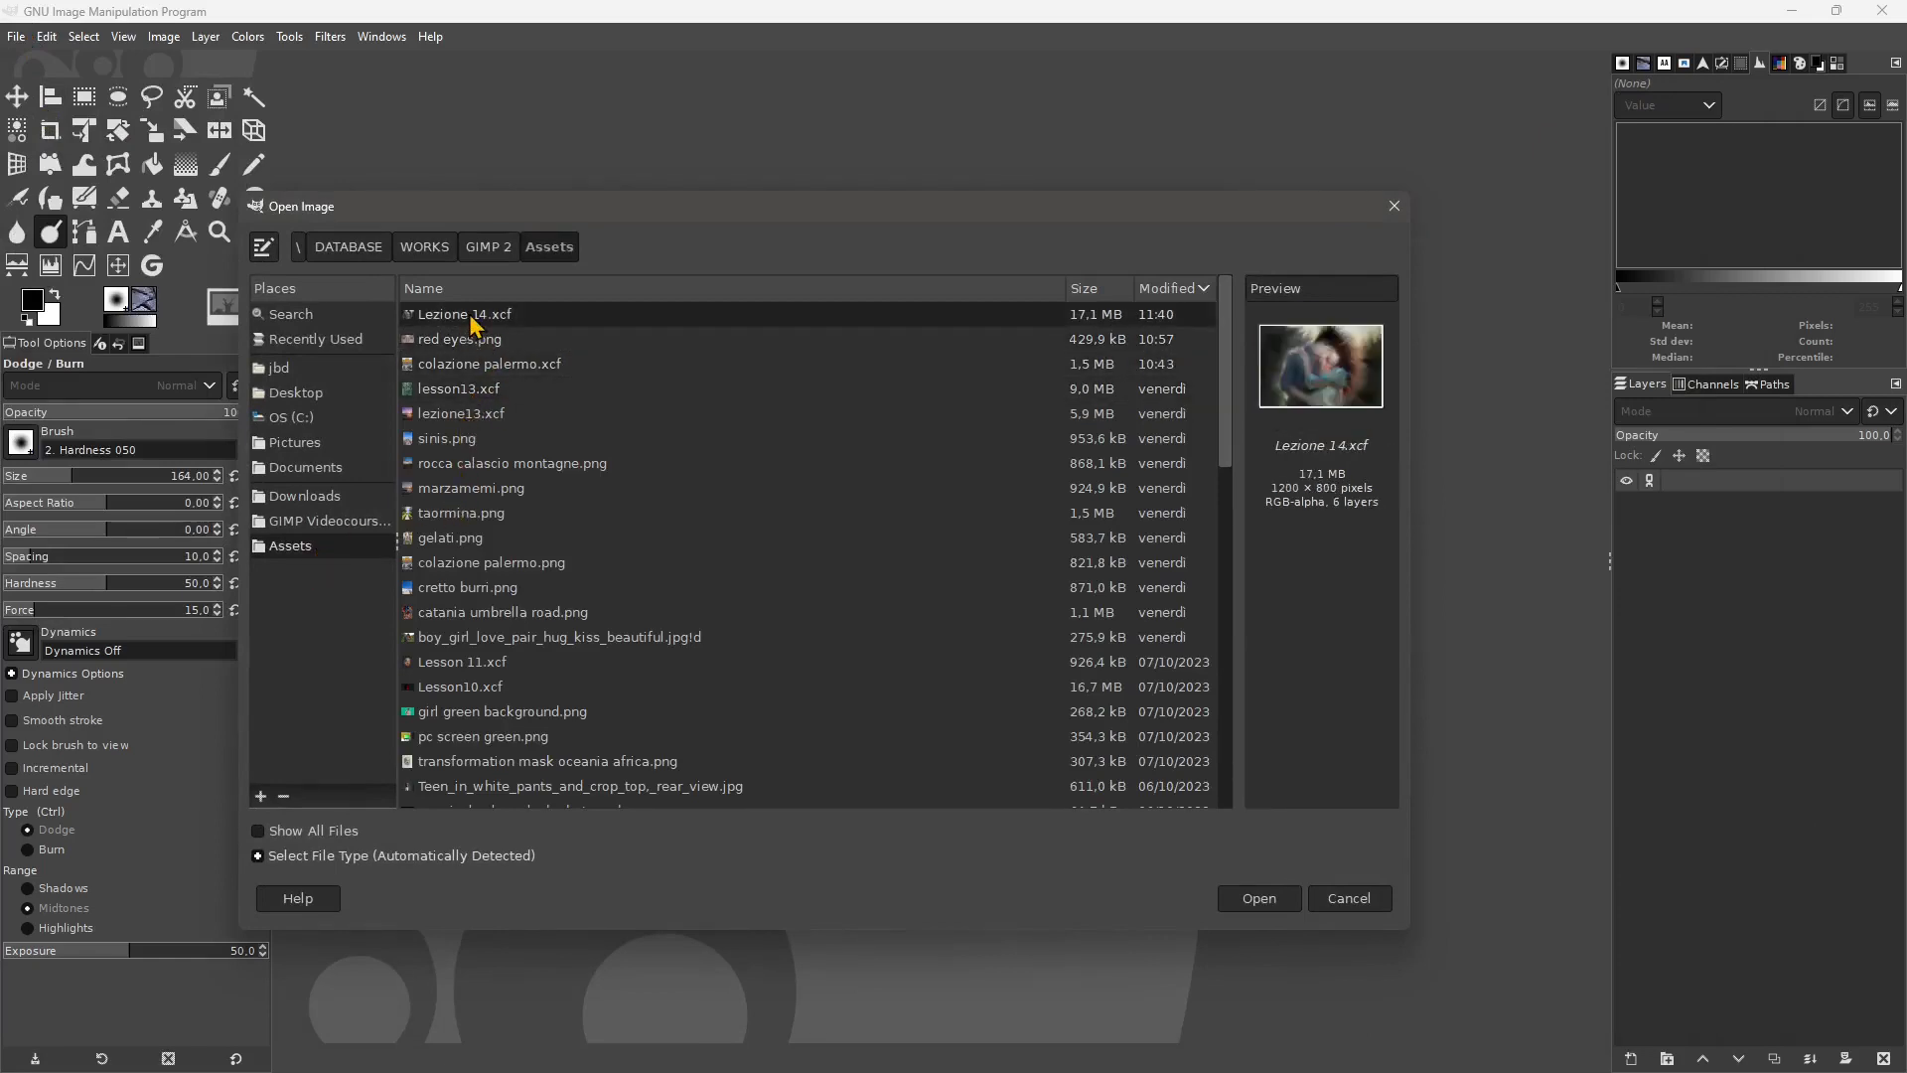
{"action": "key", "text": "Down"}
{"action": "key", "text": "Down"}
{"action": "key", "text": "Down"}
{"action": "key", "text": "Down"}
{"action": "key", "text": "Down"}
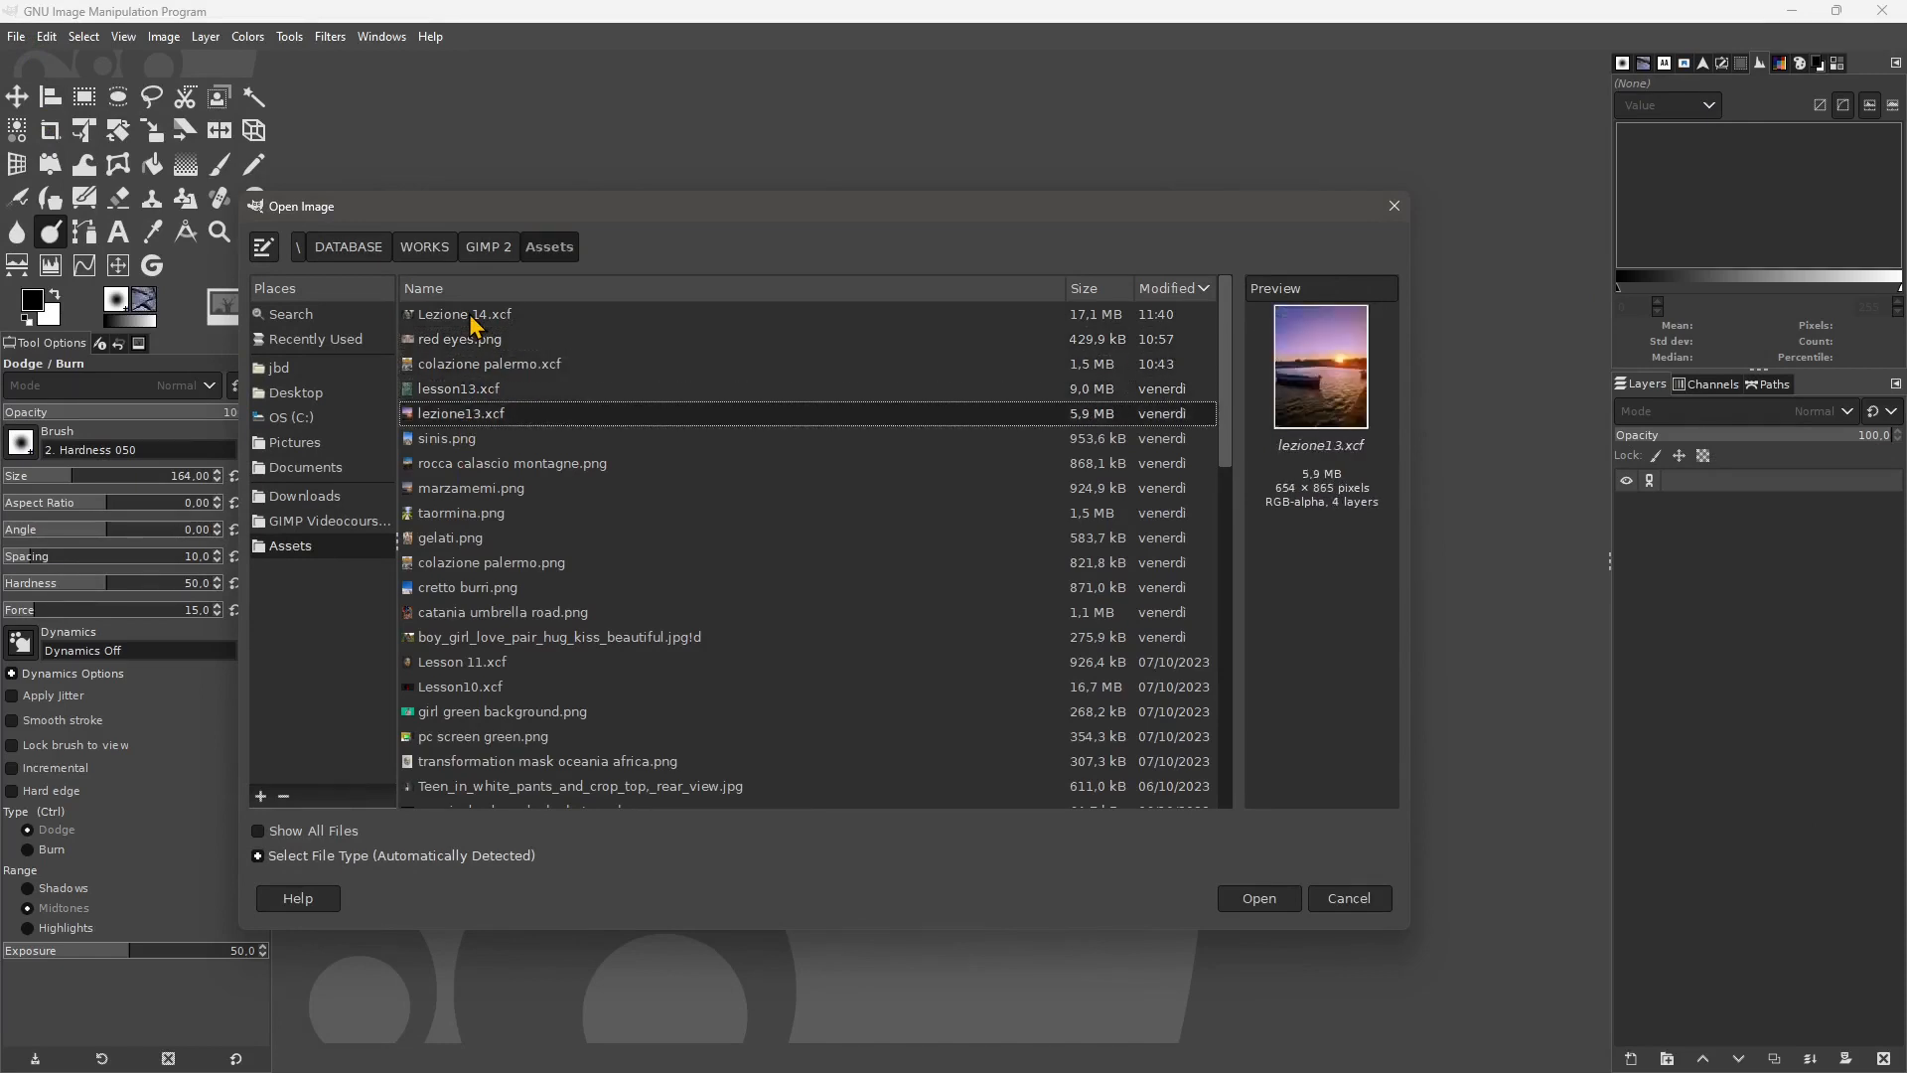
{"action": "key", "text": "Up"}
{"action": "key", "text": "Up"}
{"action": "key", "text": "Up"}
{"action": "key", "text": "Up"}
{"action": "key", "text": "Up"}
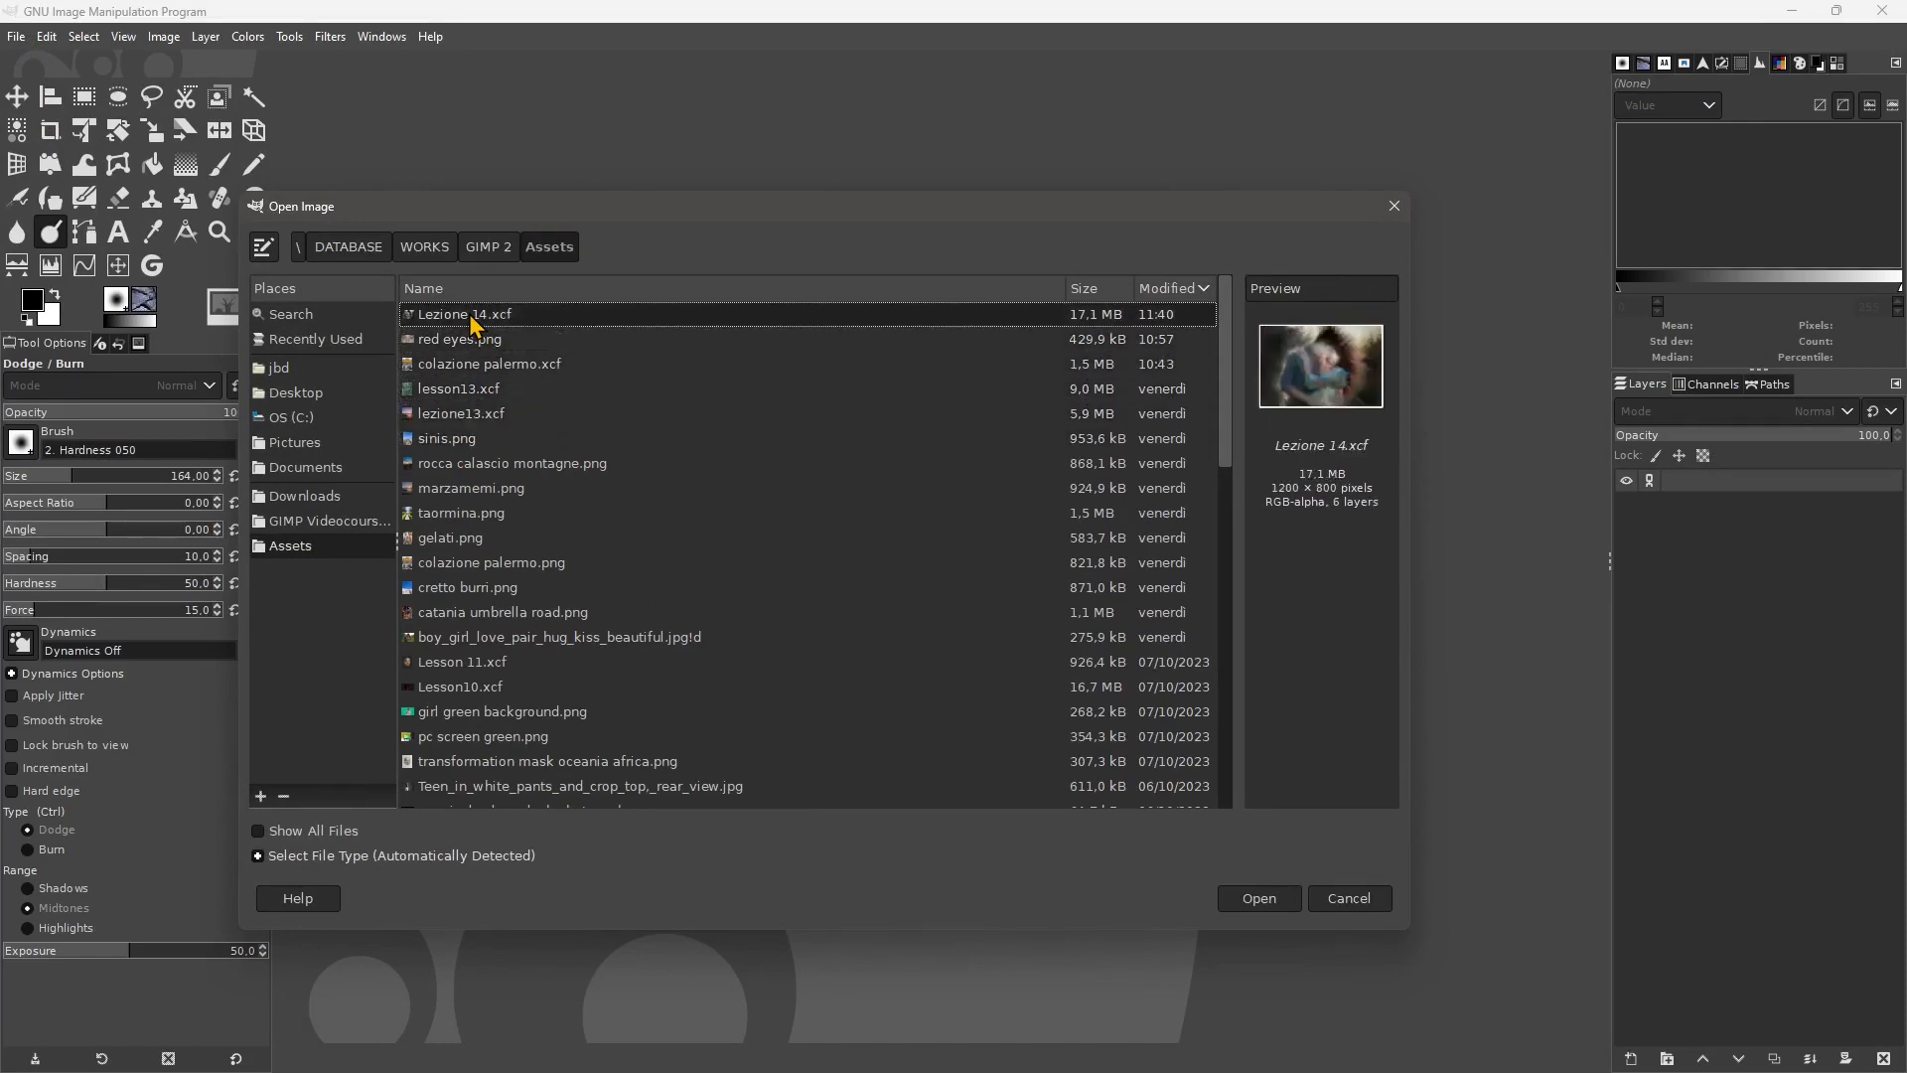
{"action": "left_click", "coordinate": [1265, 902]}
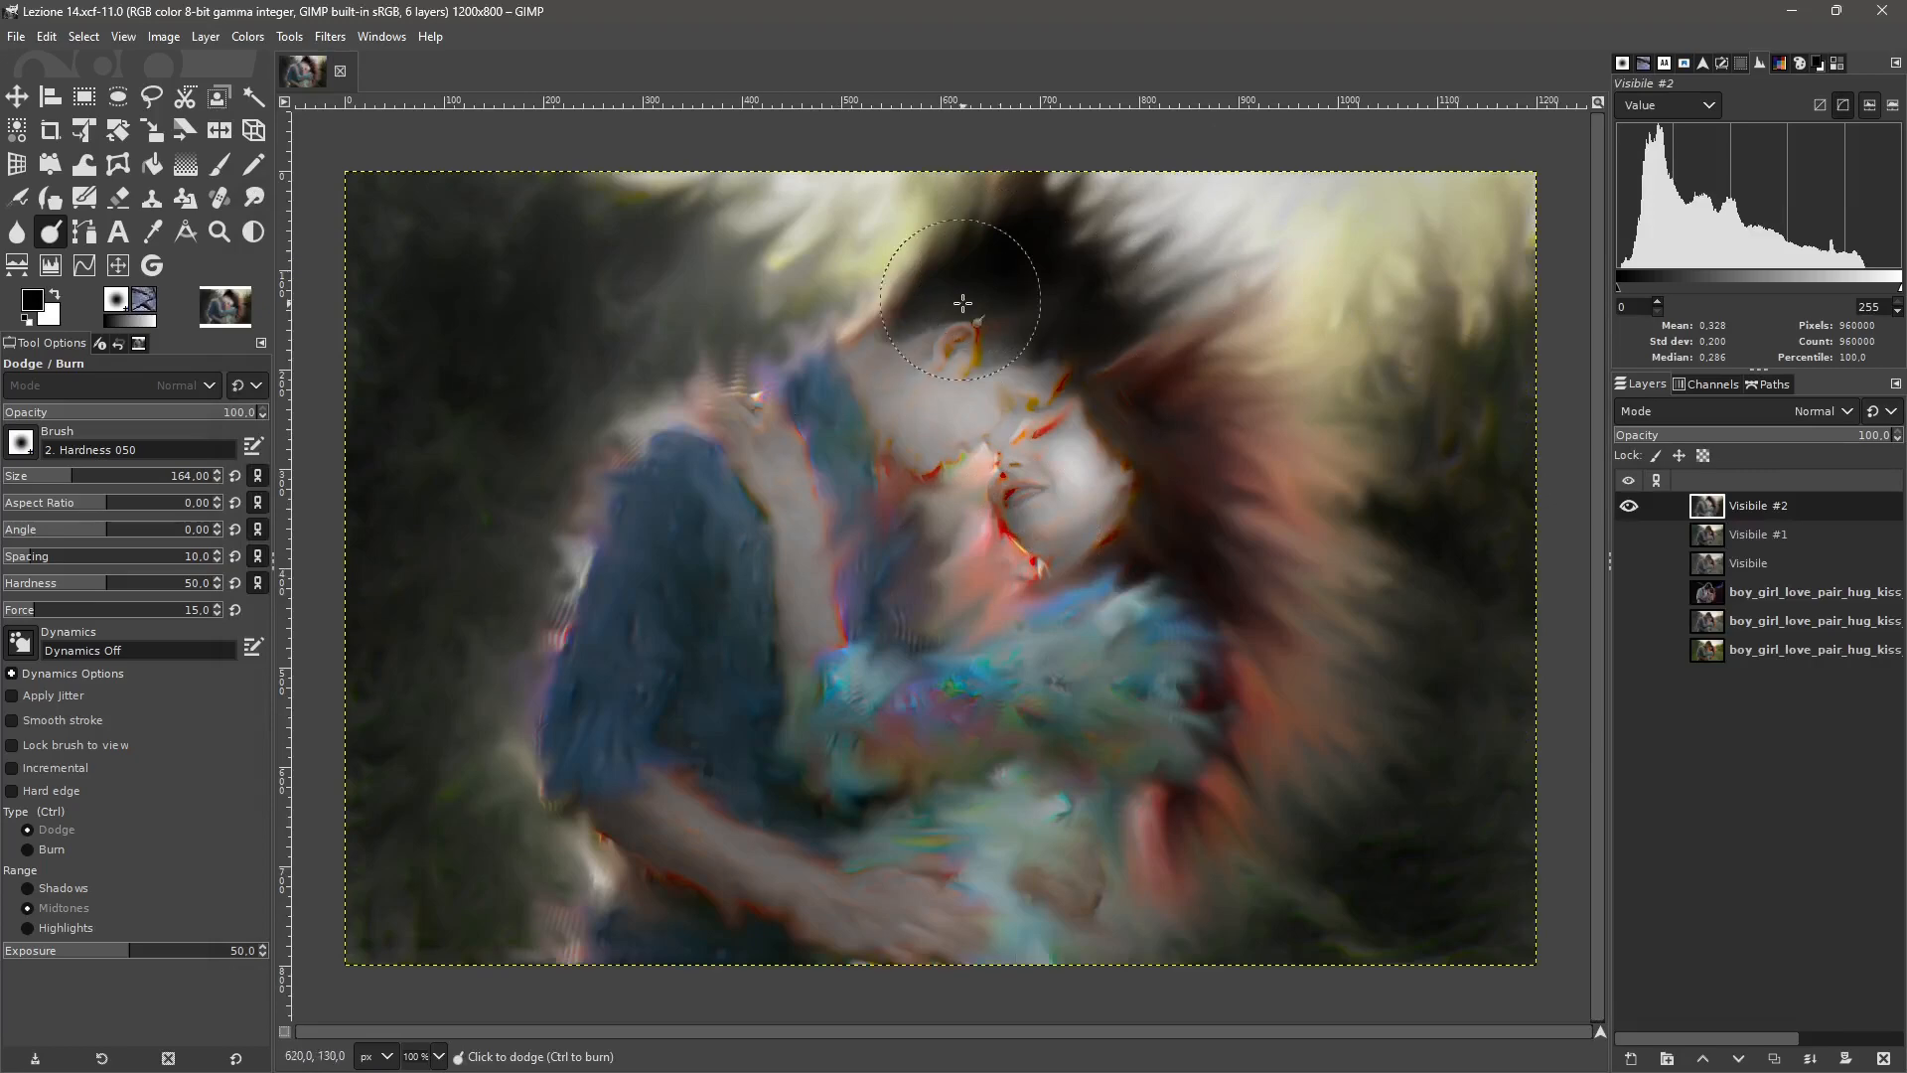
Hide Visibile #2, show each lower layer alone for comparison, and leave only the bottom original photo layer visible.
{"action": "left_click", "coordinate": [1629, 507]}
{"action": "left_click", "coordinate": [1629, 534]}
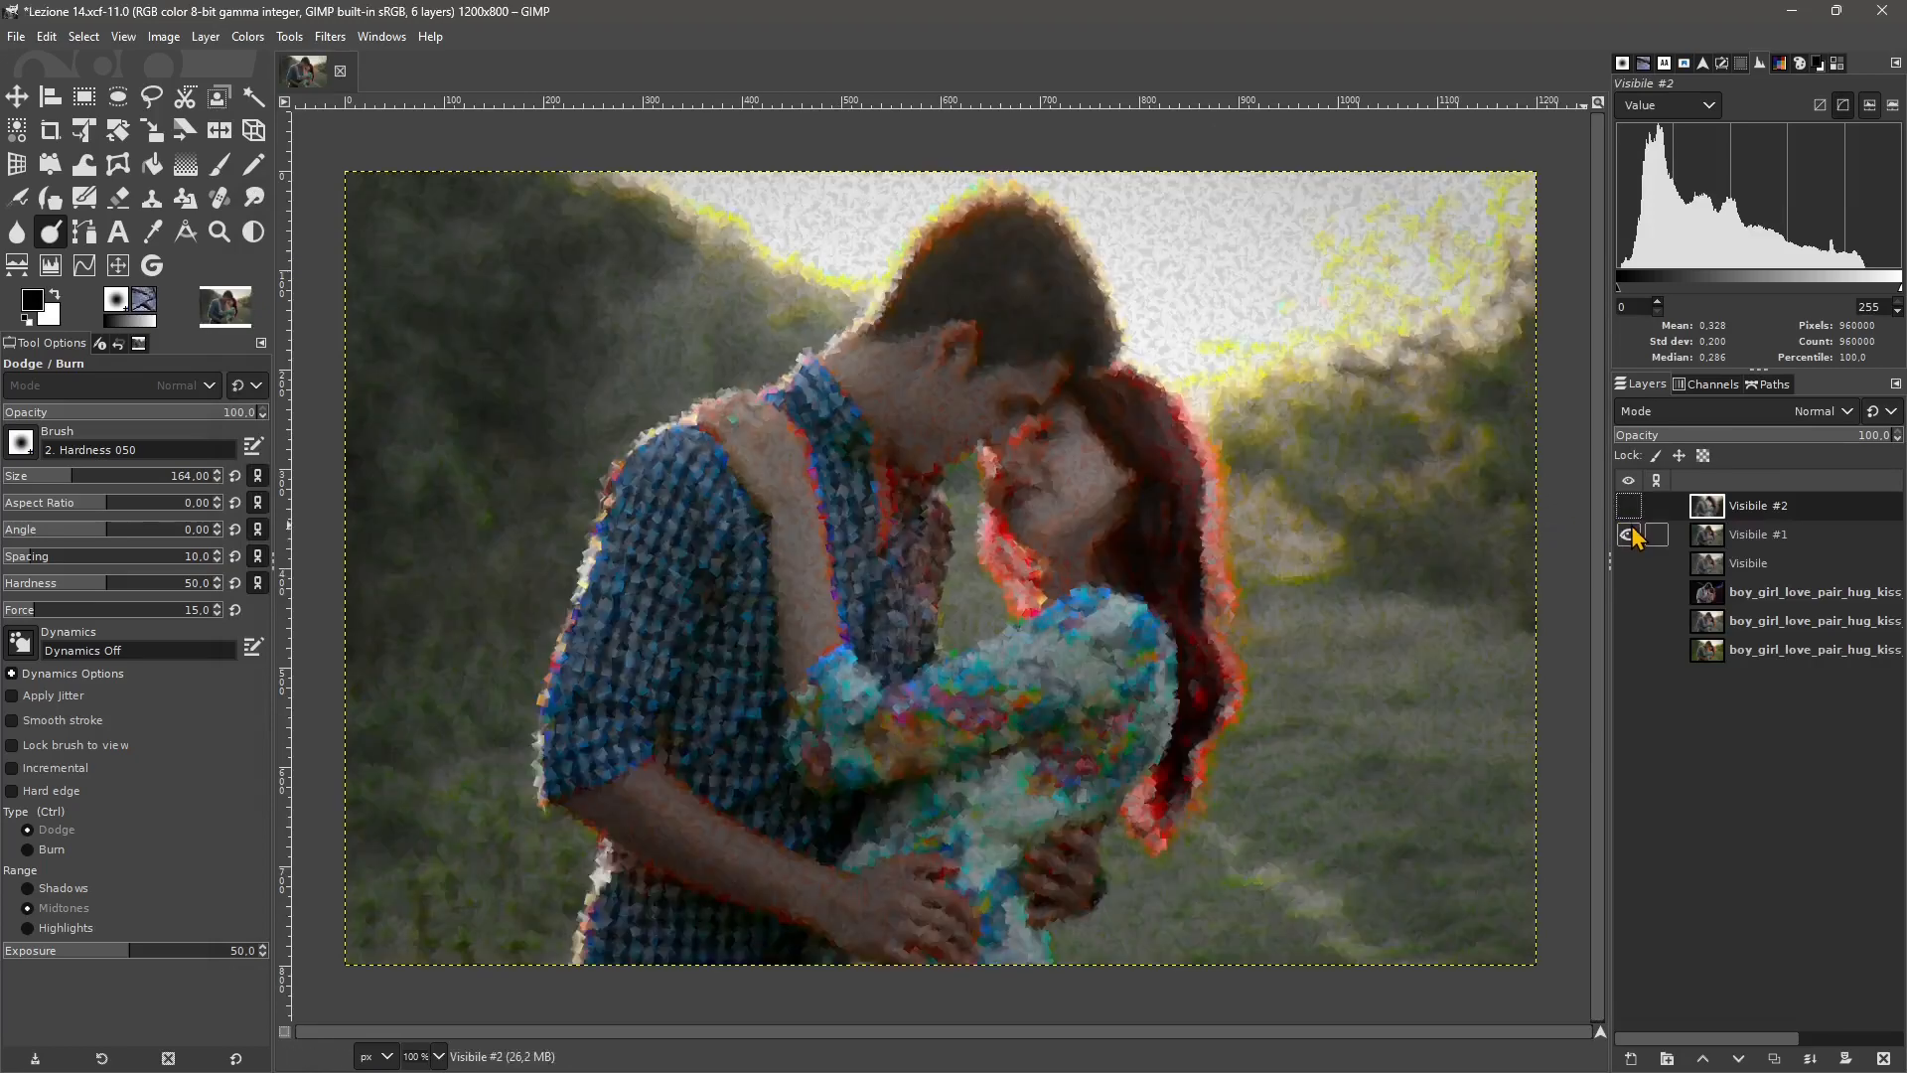
{"action": "left_click", "coordinate": [1629, 534]}
{"action": "left_click", "coordinate": [1629, 563]}
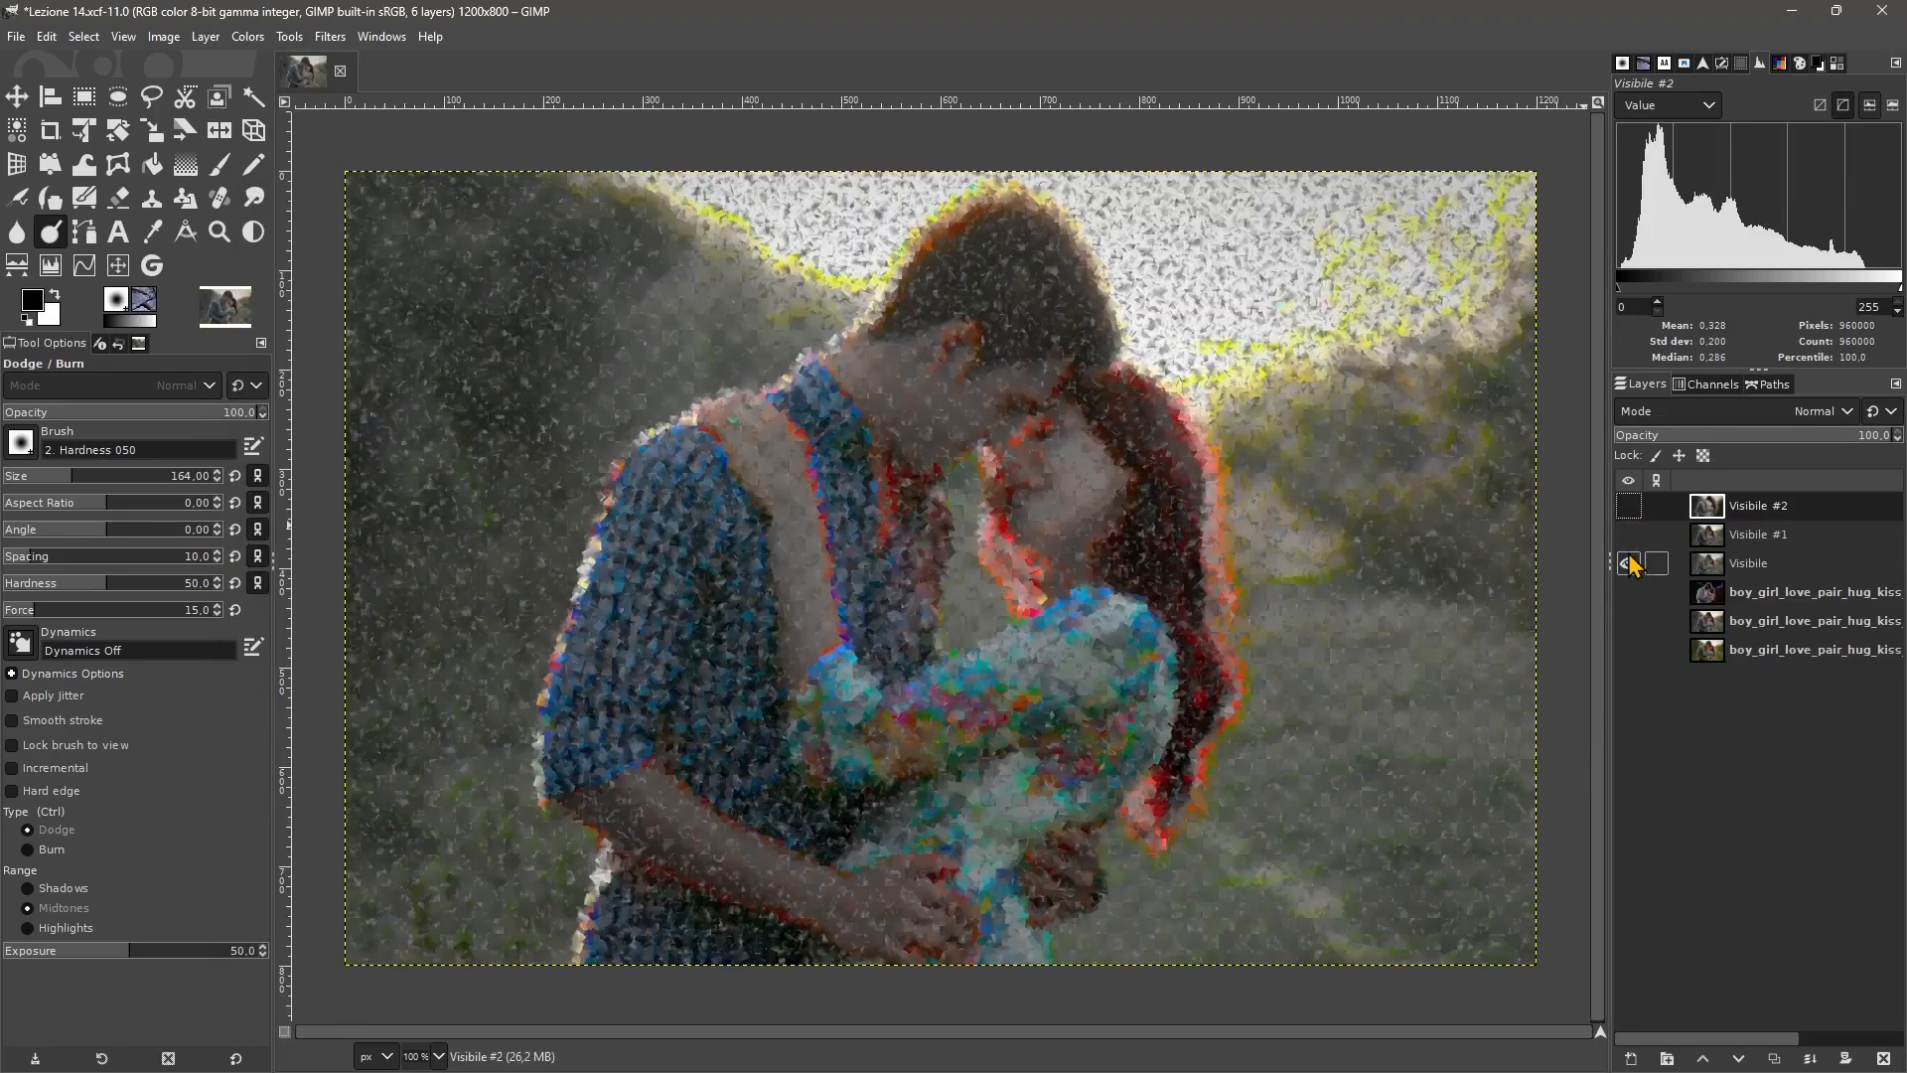
{"action": "left_click", "coordinate": [1629, 563]}
{"action": "left_click", "coordinate": [1629, 592]}
{"action": "left_click", "coordinate": [1629, 592]}
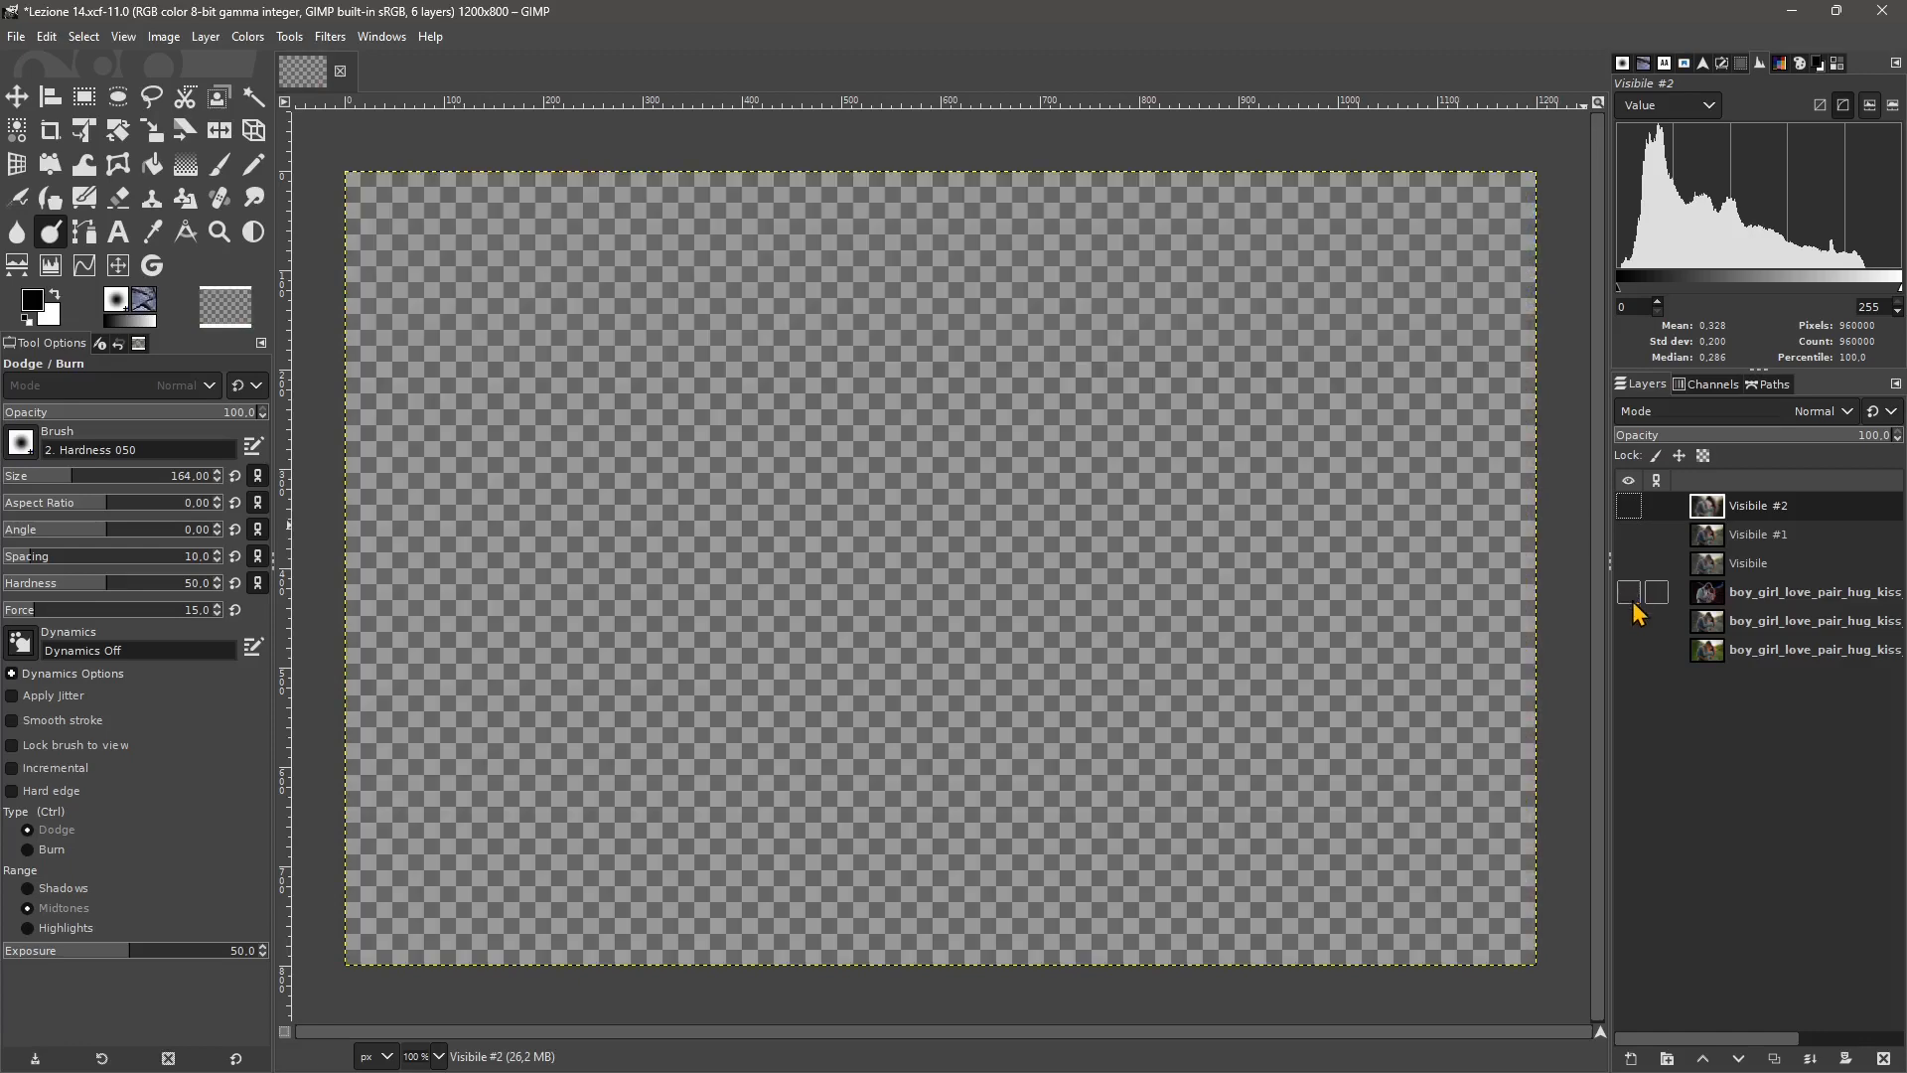
{"action": "left_click", "coordinate": [1629, 621]}
{"action": "left_click", "coordinate": [1629, 621]}
{"action": "left_click", "coordinate": [1629, 650]}
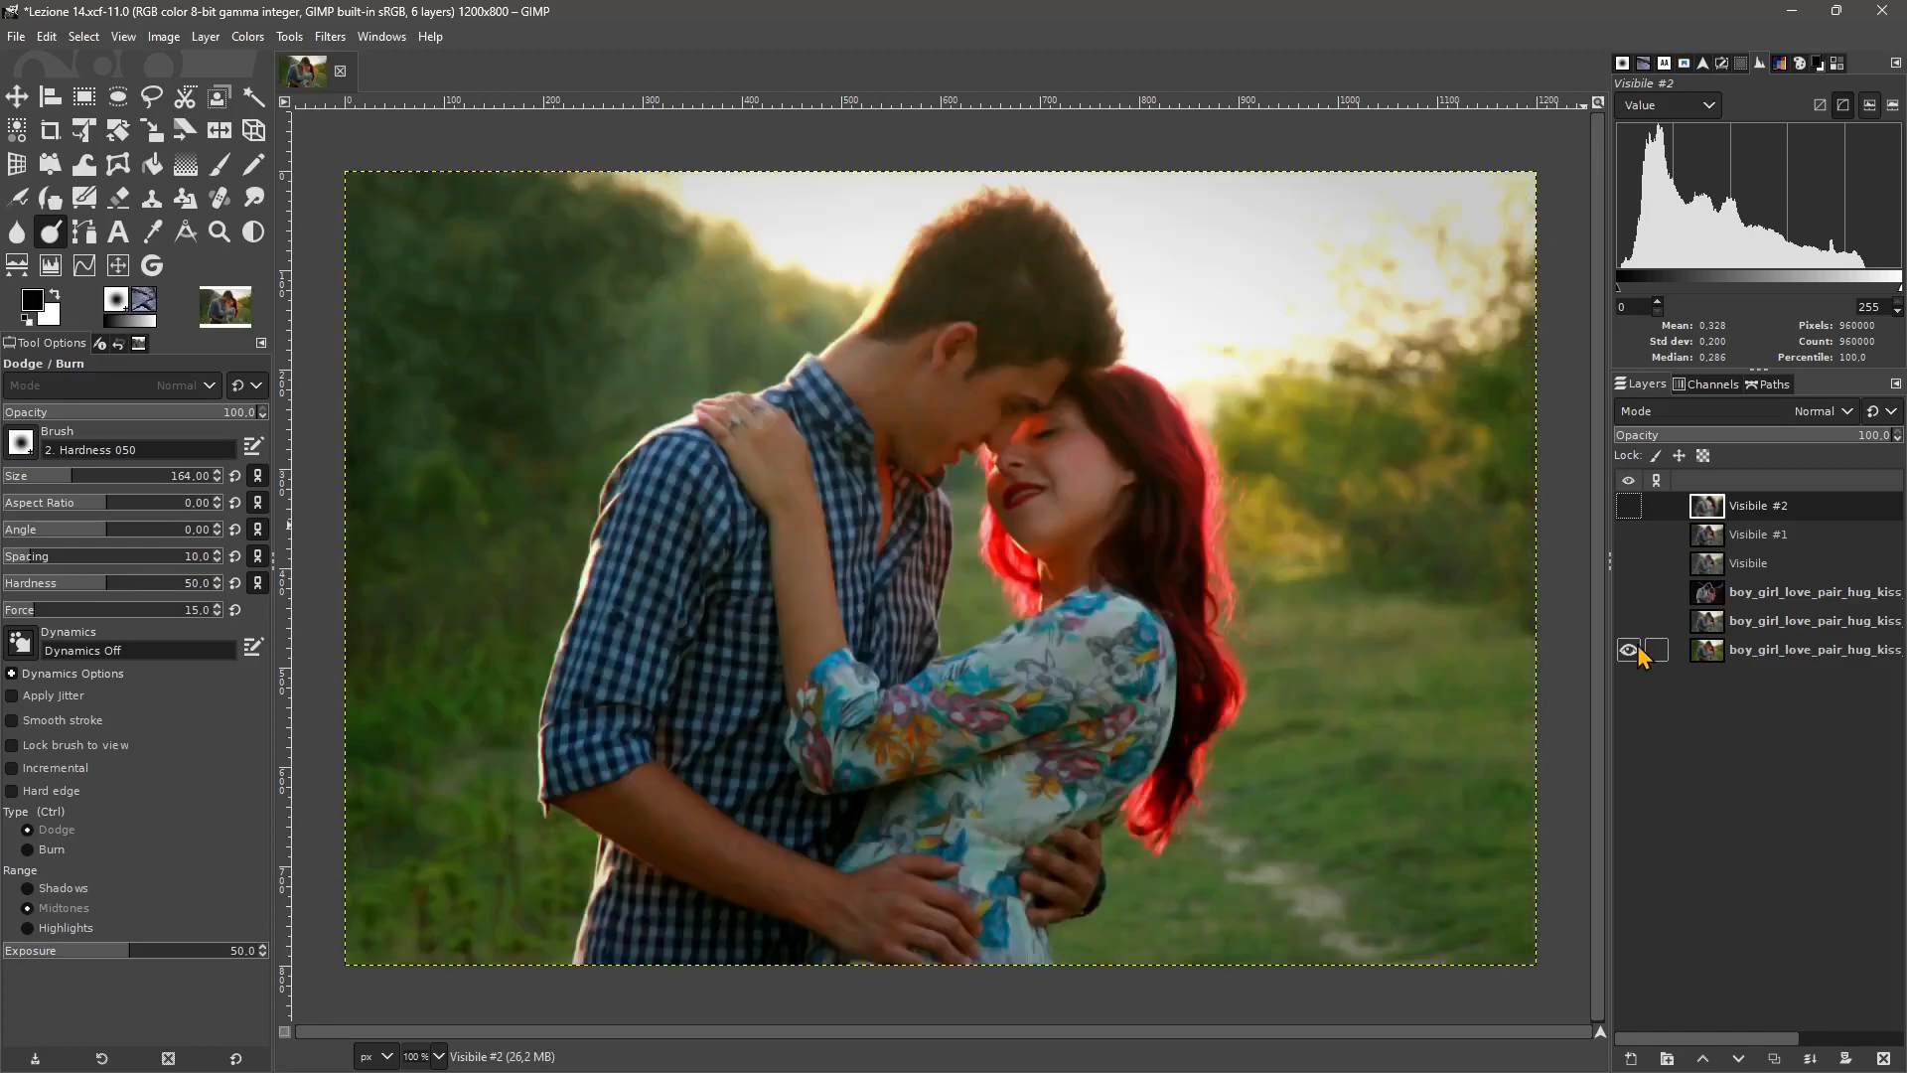
{"action": "left_click", "coordinate": [1630, 649]}
{"action": "left_click", "coordinate": [1629, 621]}
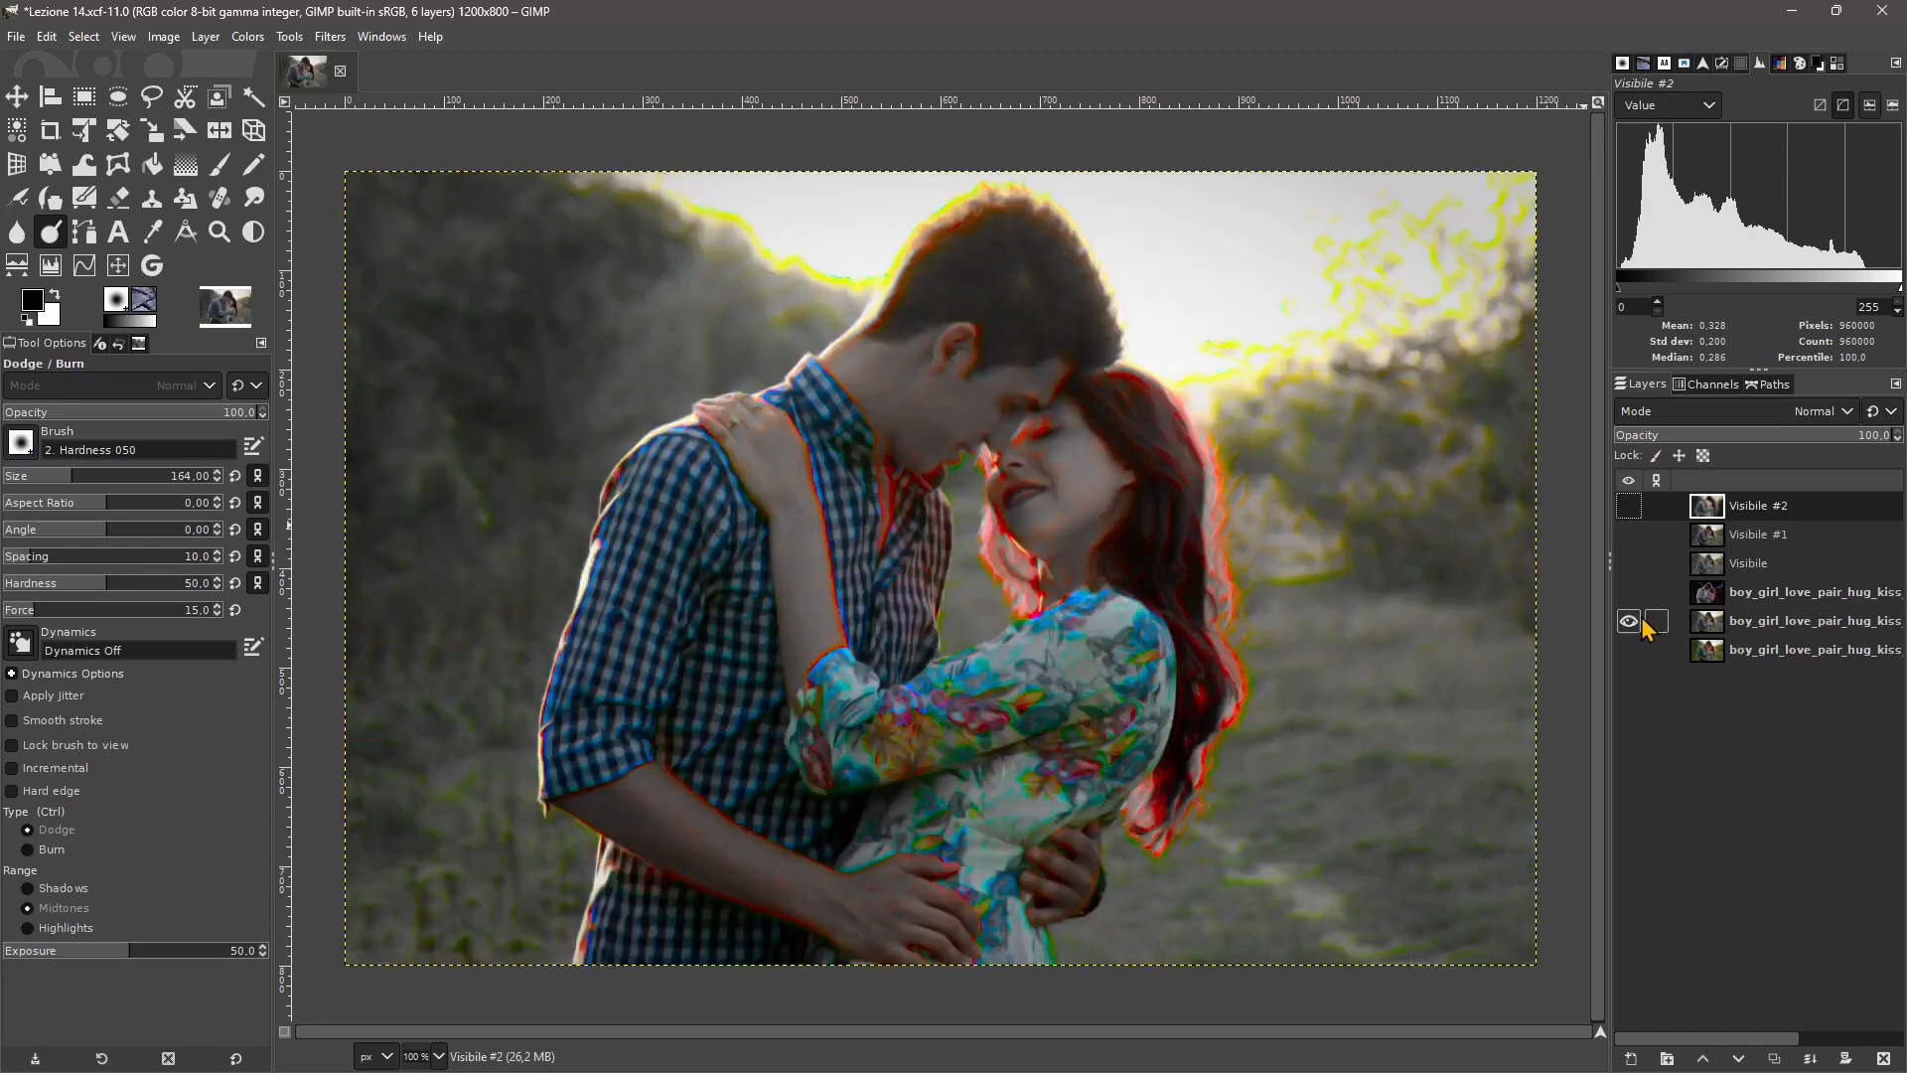
{"action": "left_click", "coordinate": [1629, 621]}
{"action": "left_click", "coordinate": [1635, 651]}
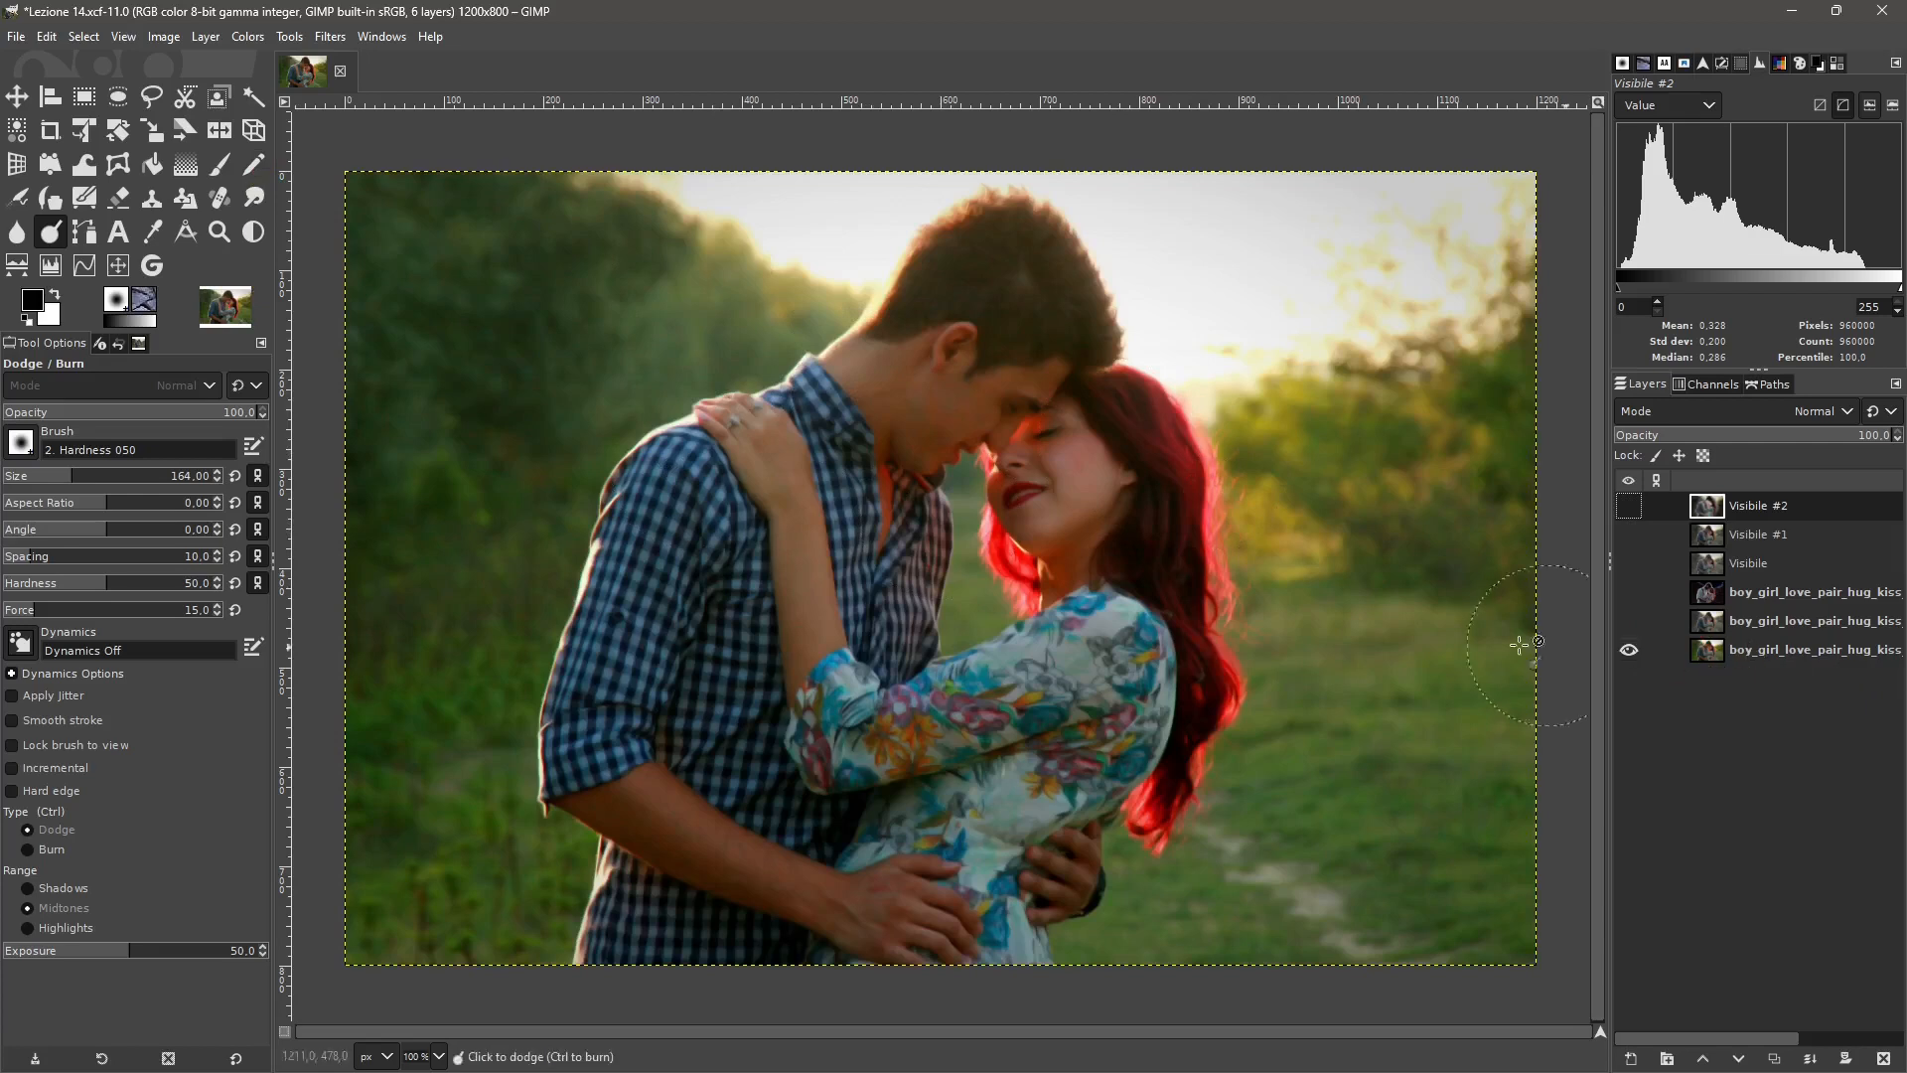
Try to run the artistic Apply Canvas and Cartoon filters with the hidden Visibile #2 layer active.
{"action": "left_click", "coordinate": [330, 37]}
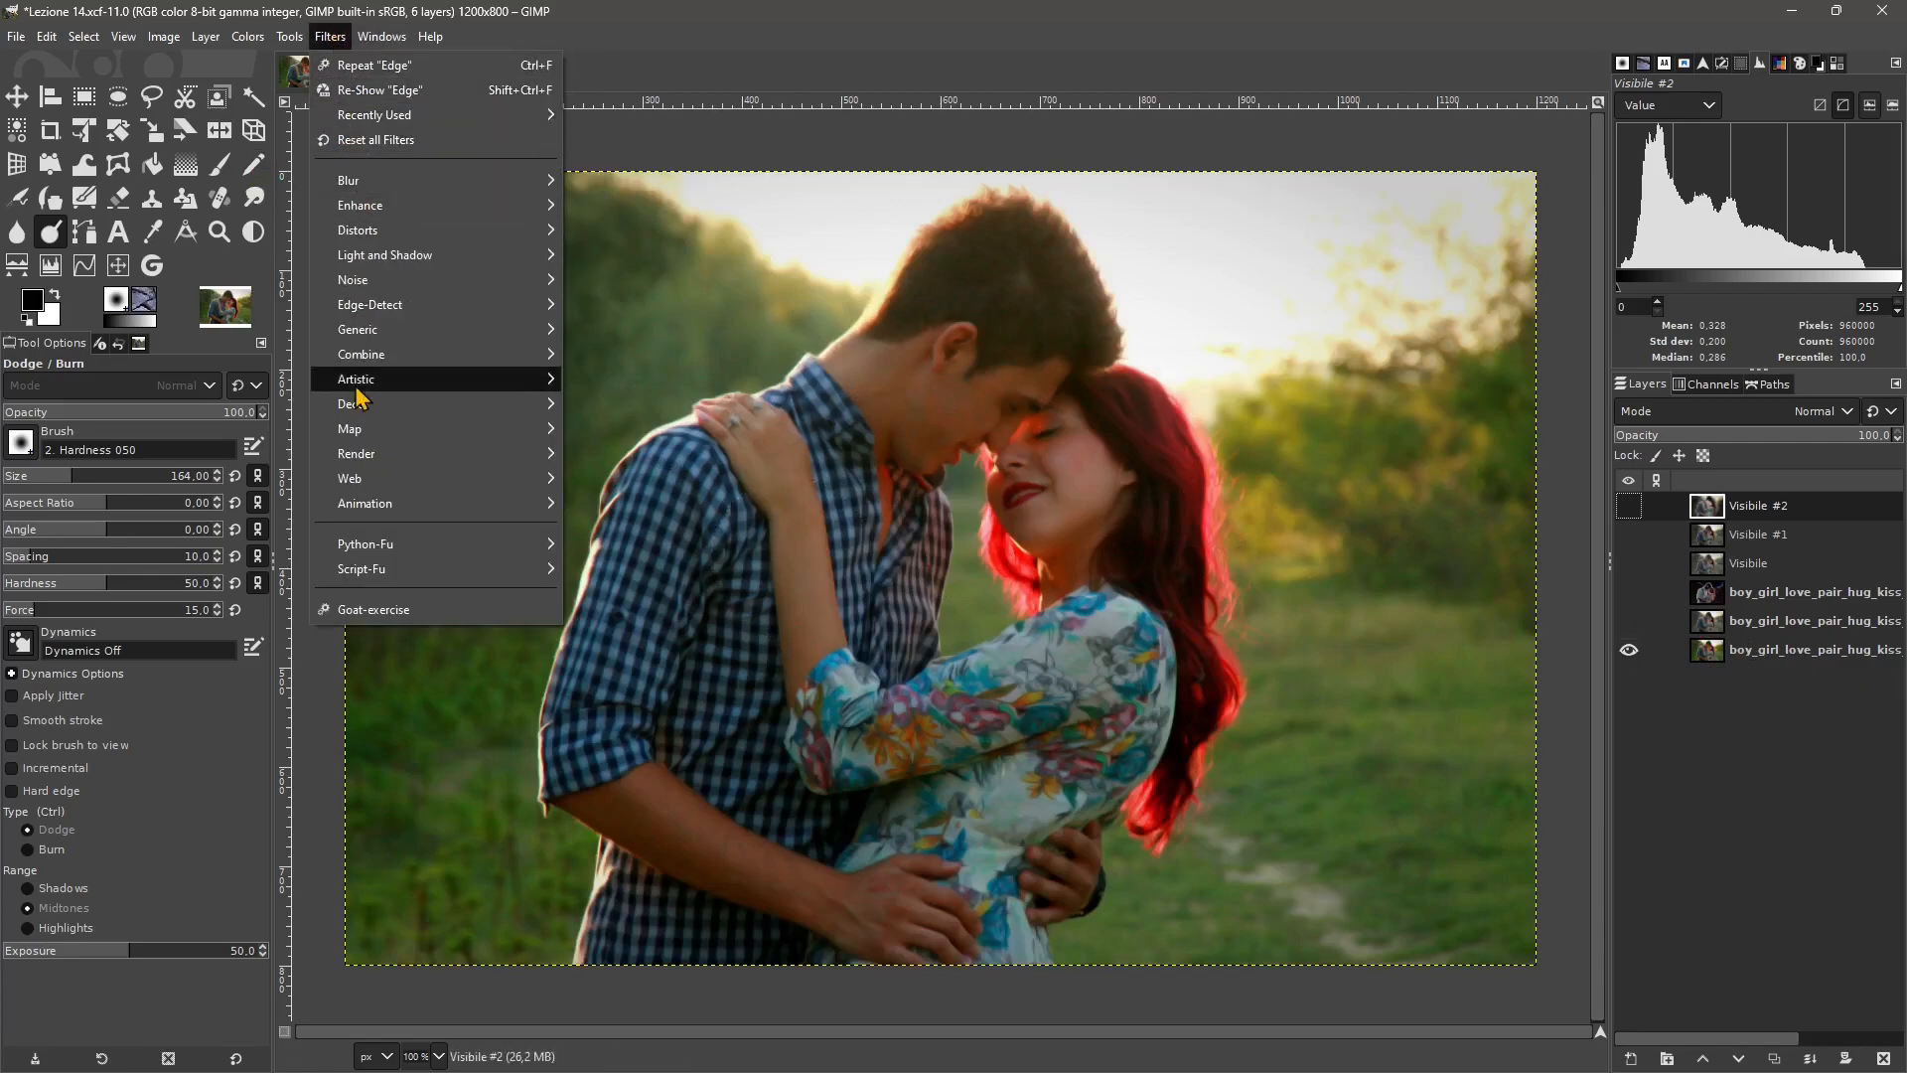
{"action": "mouse_move", "coordinate": [355, 386]}
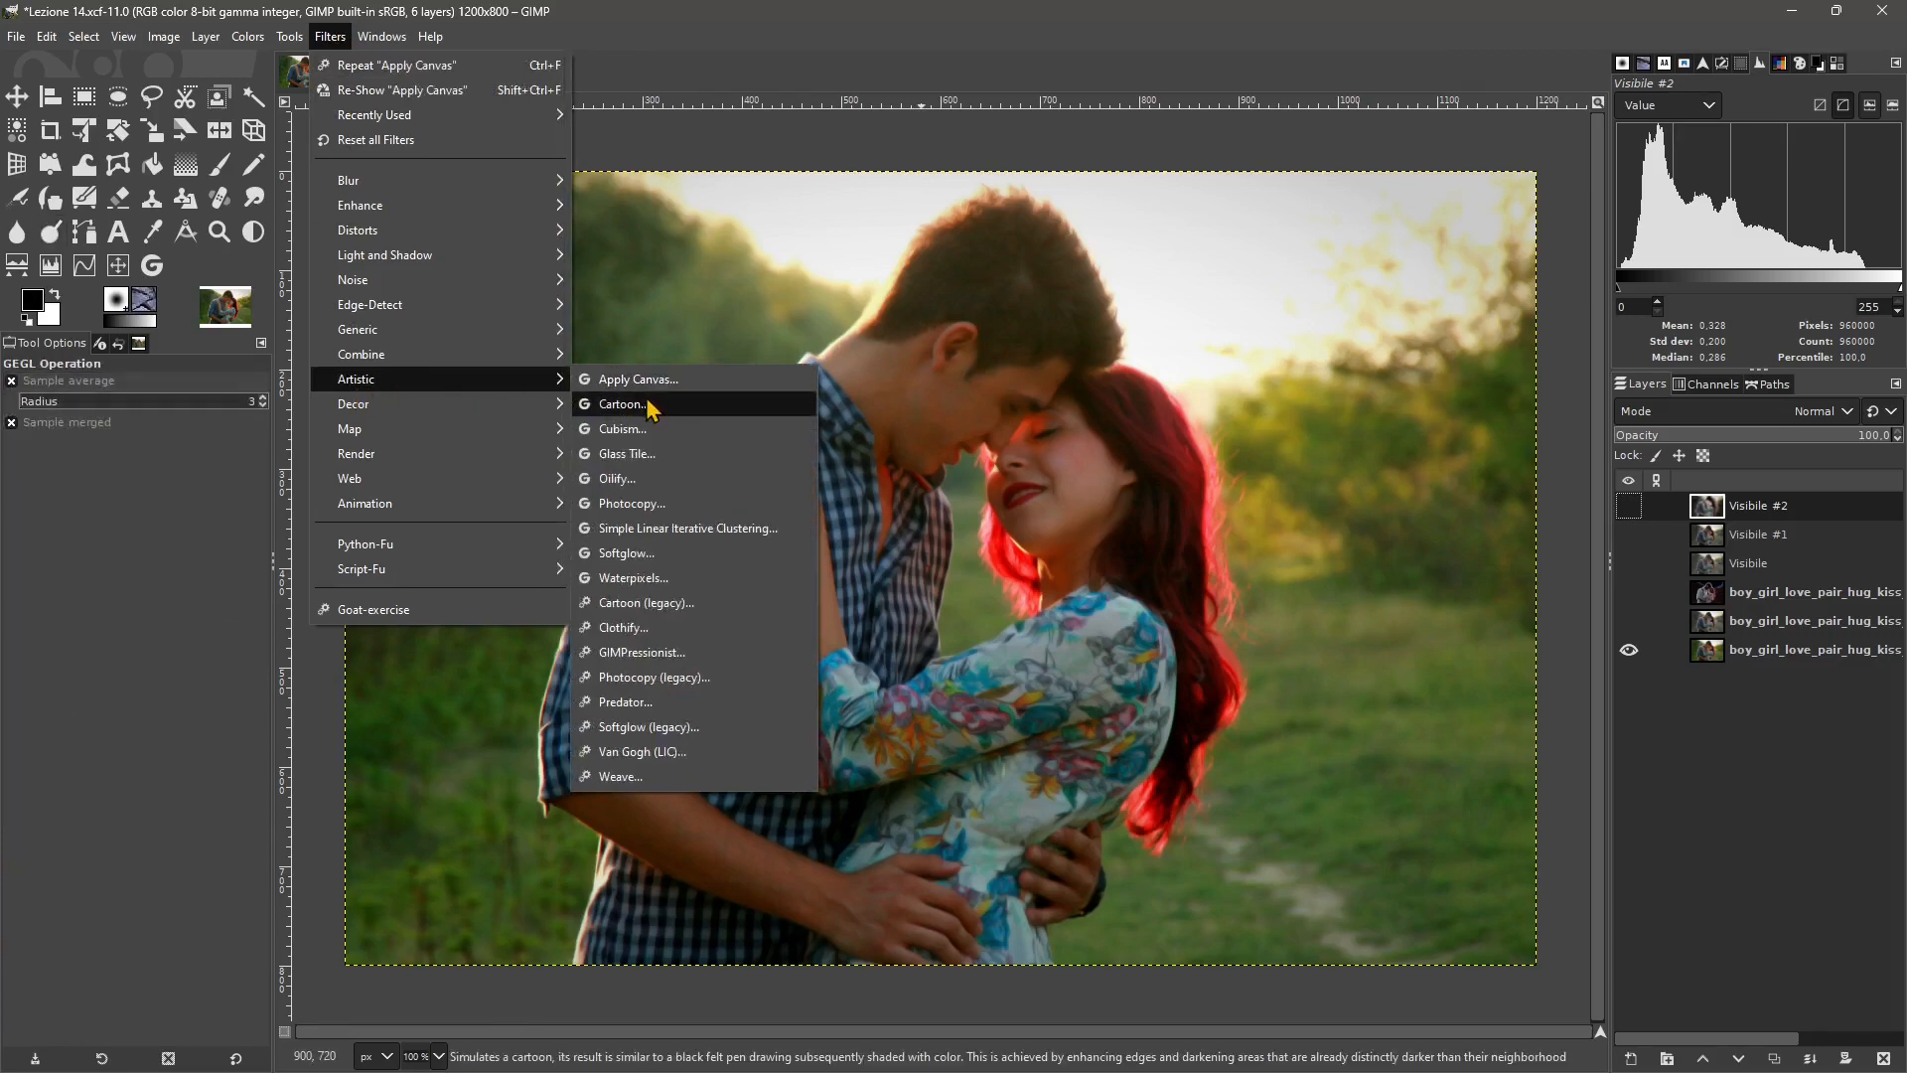
{"action": "left_click", "coordinate": [646, 403]}
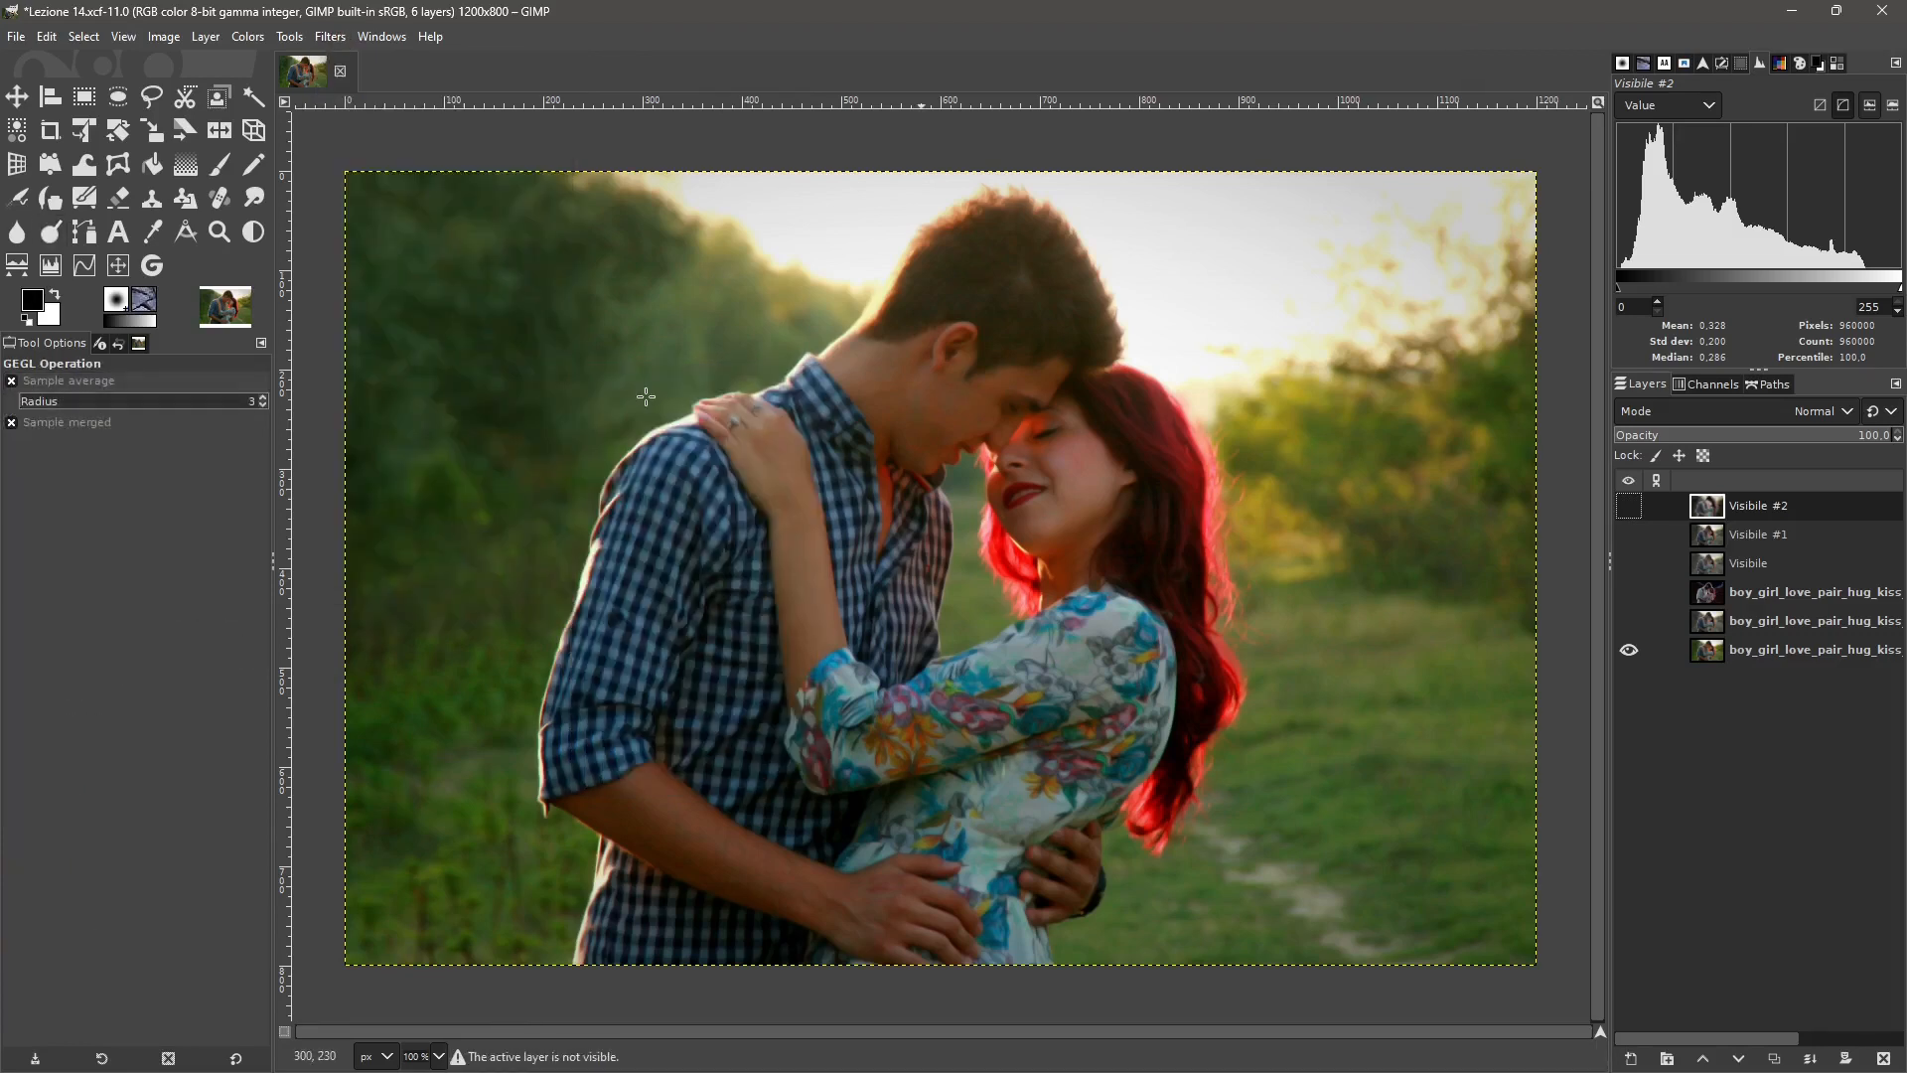
Make the bottom original photo layer active and apply the Apply Canvas filter with direction Top-right and depth 4.
{"action": "left_click", "coordinate": [1748, 657]}
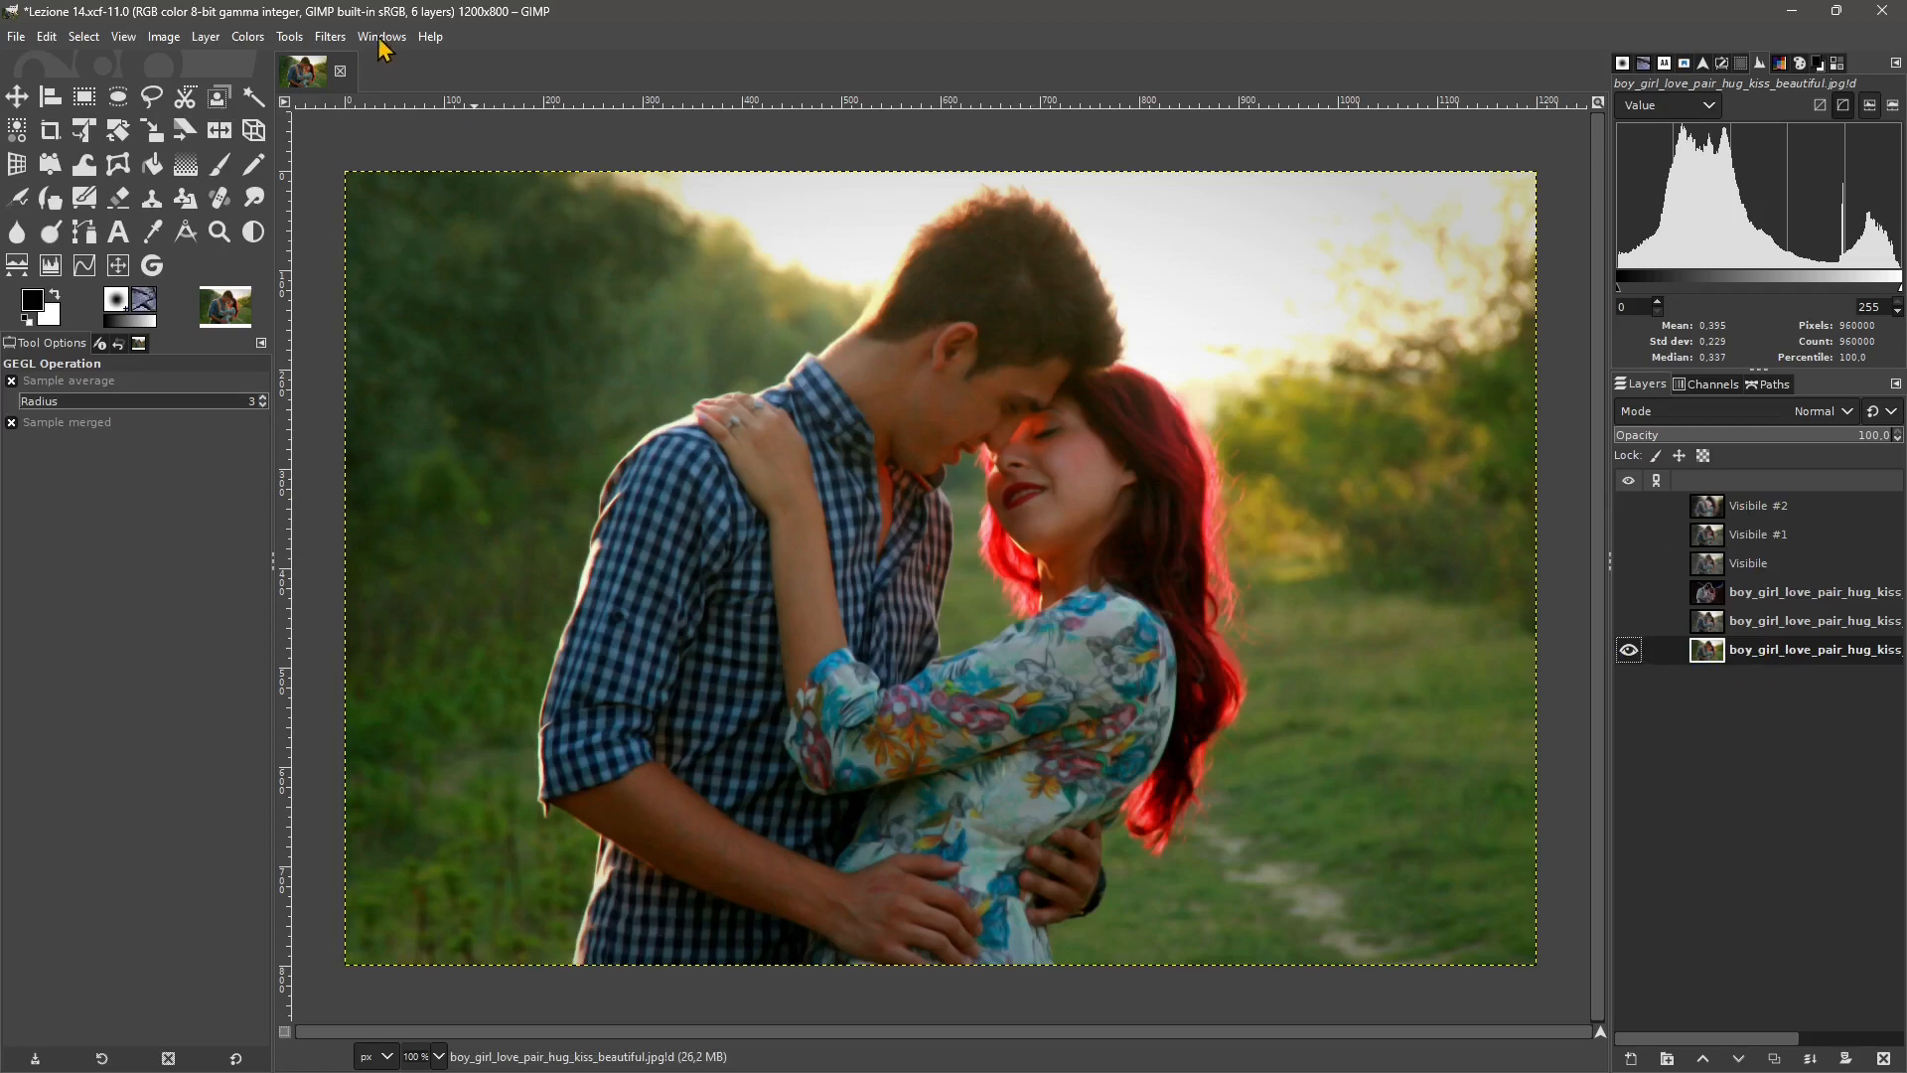
{"action": "left_click", "coordinate": [327, 40]}
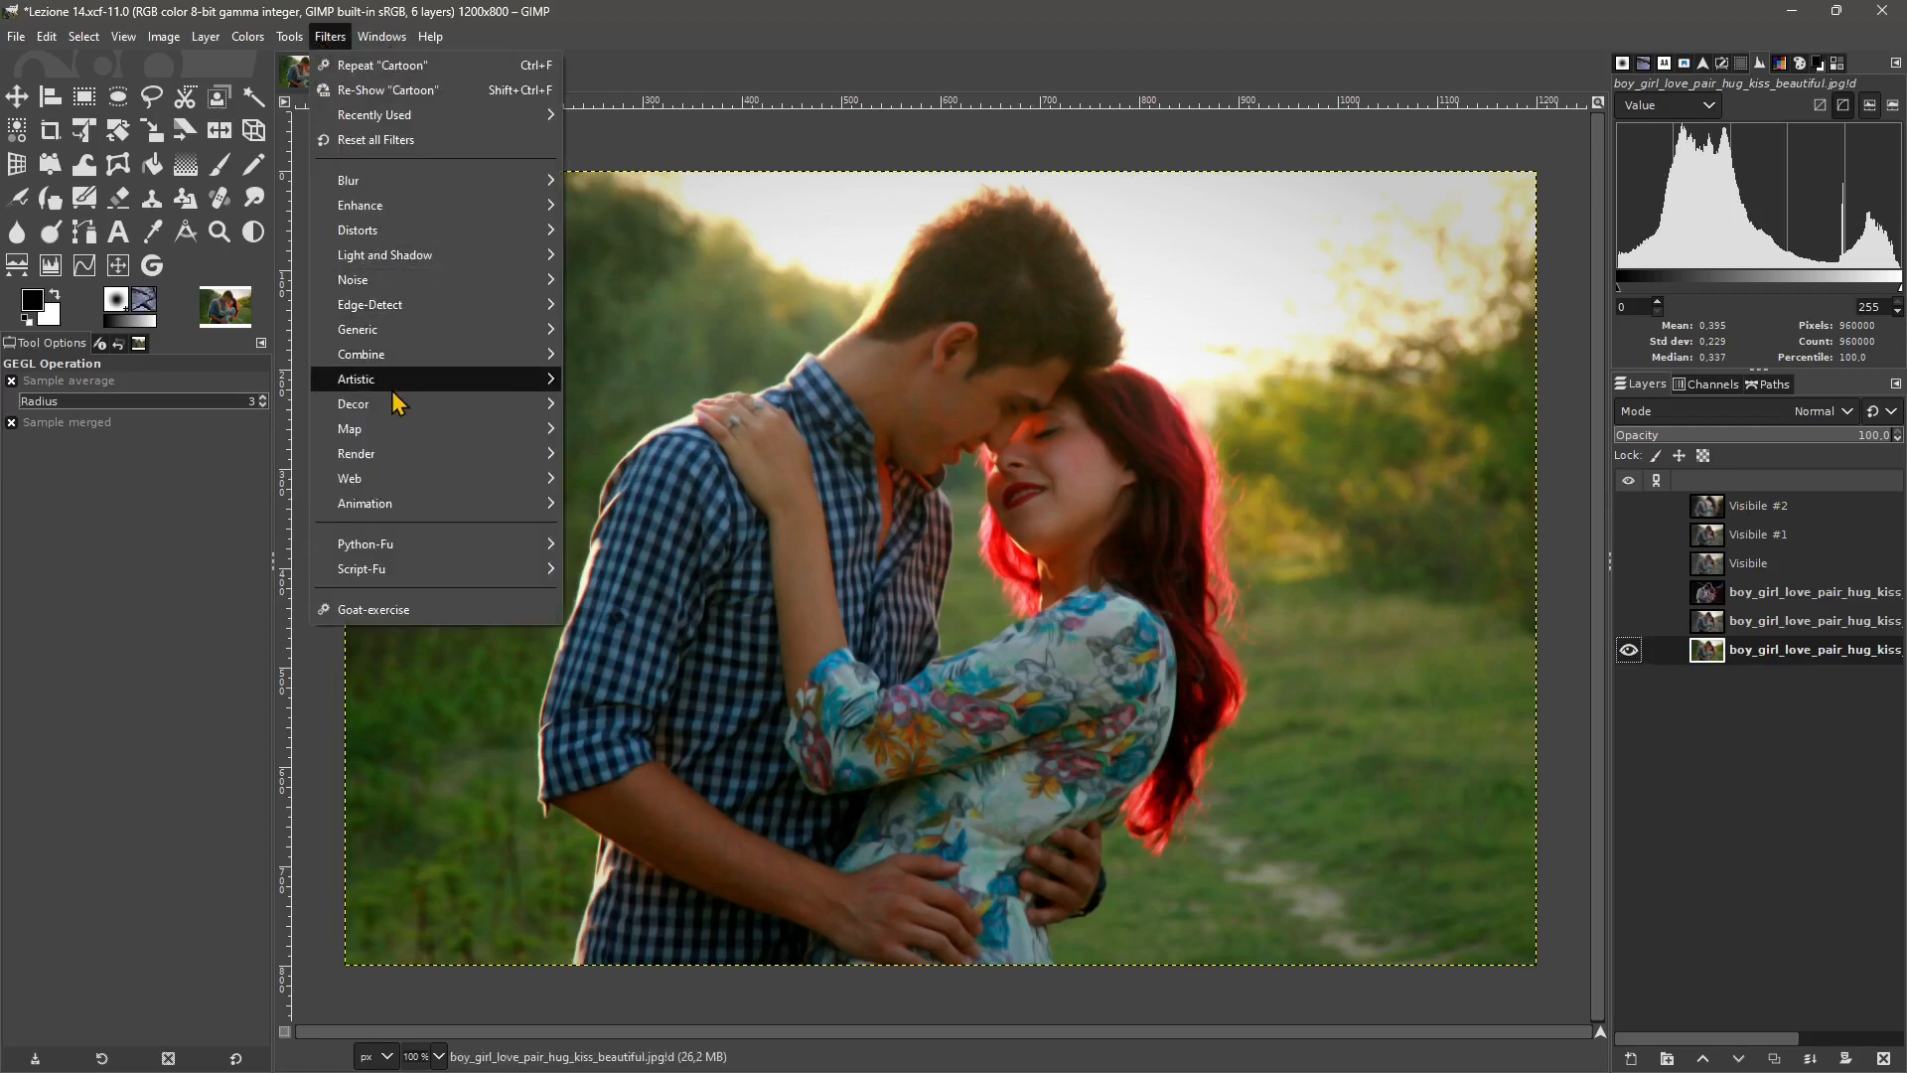
{"action": "mouse_move", "coordinate": [417, 379]}
{"action": "left_click", "coordinate": [608, 391]}
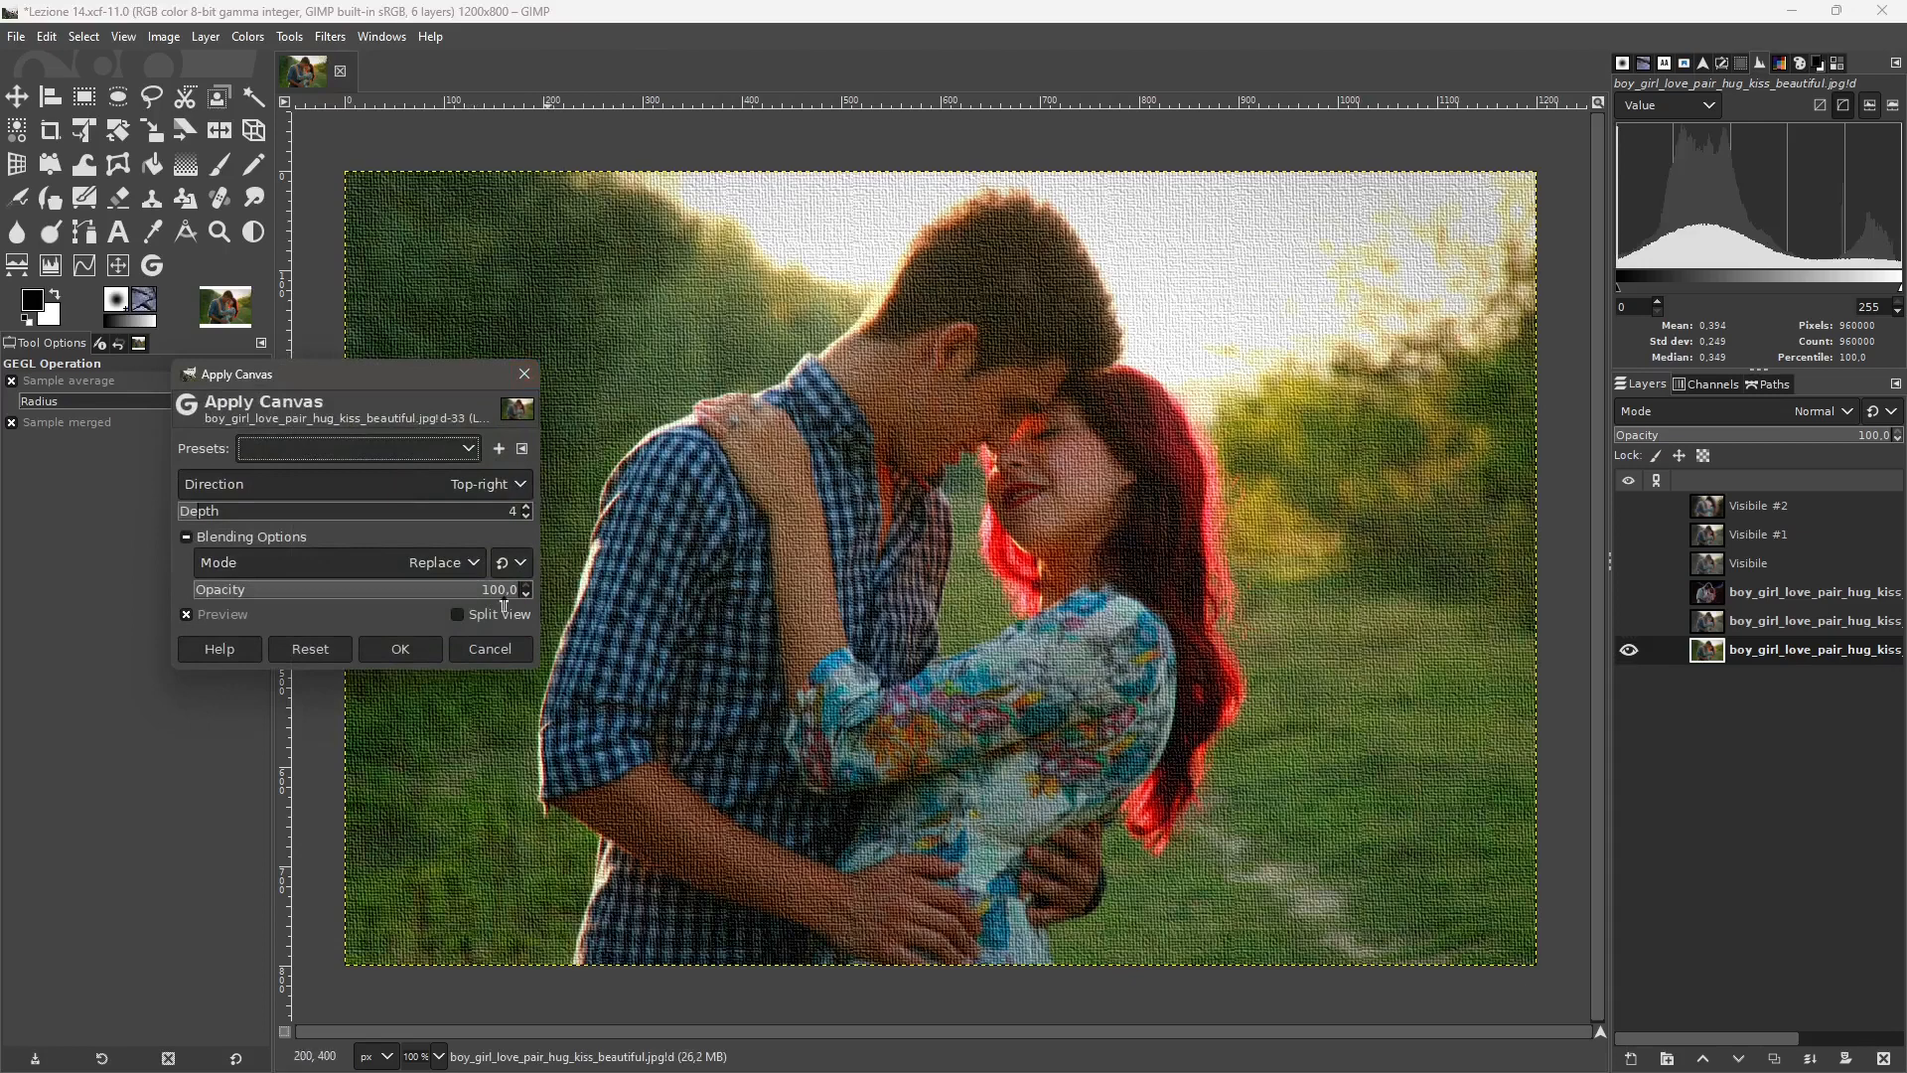
{"action": "left_click", "coordinate": [400, 648]}
Apply the artistic Cartoon filter to the bottom photo layer with a mask radius of about 28 and percent black 0.200.
{"action": "left_click", "coordinate": [383, 37]}
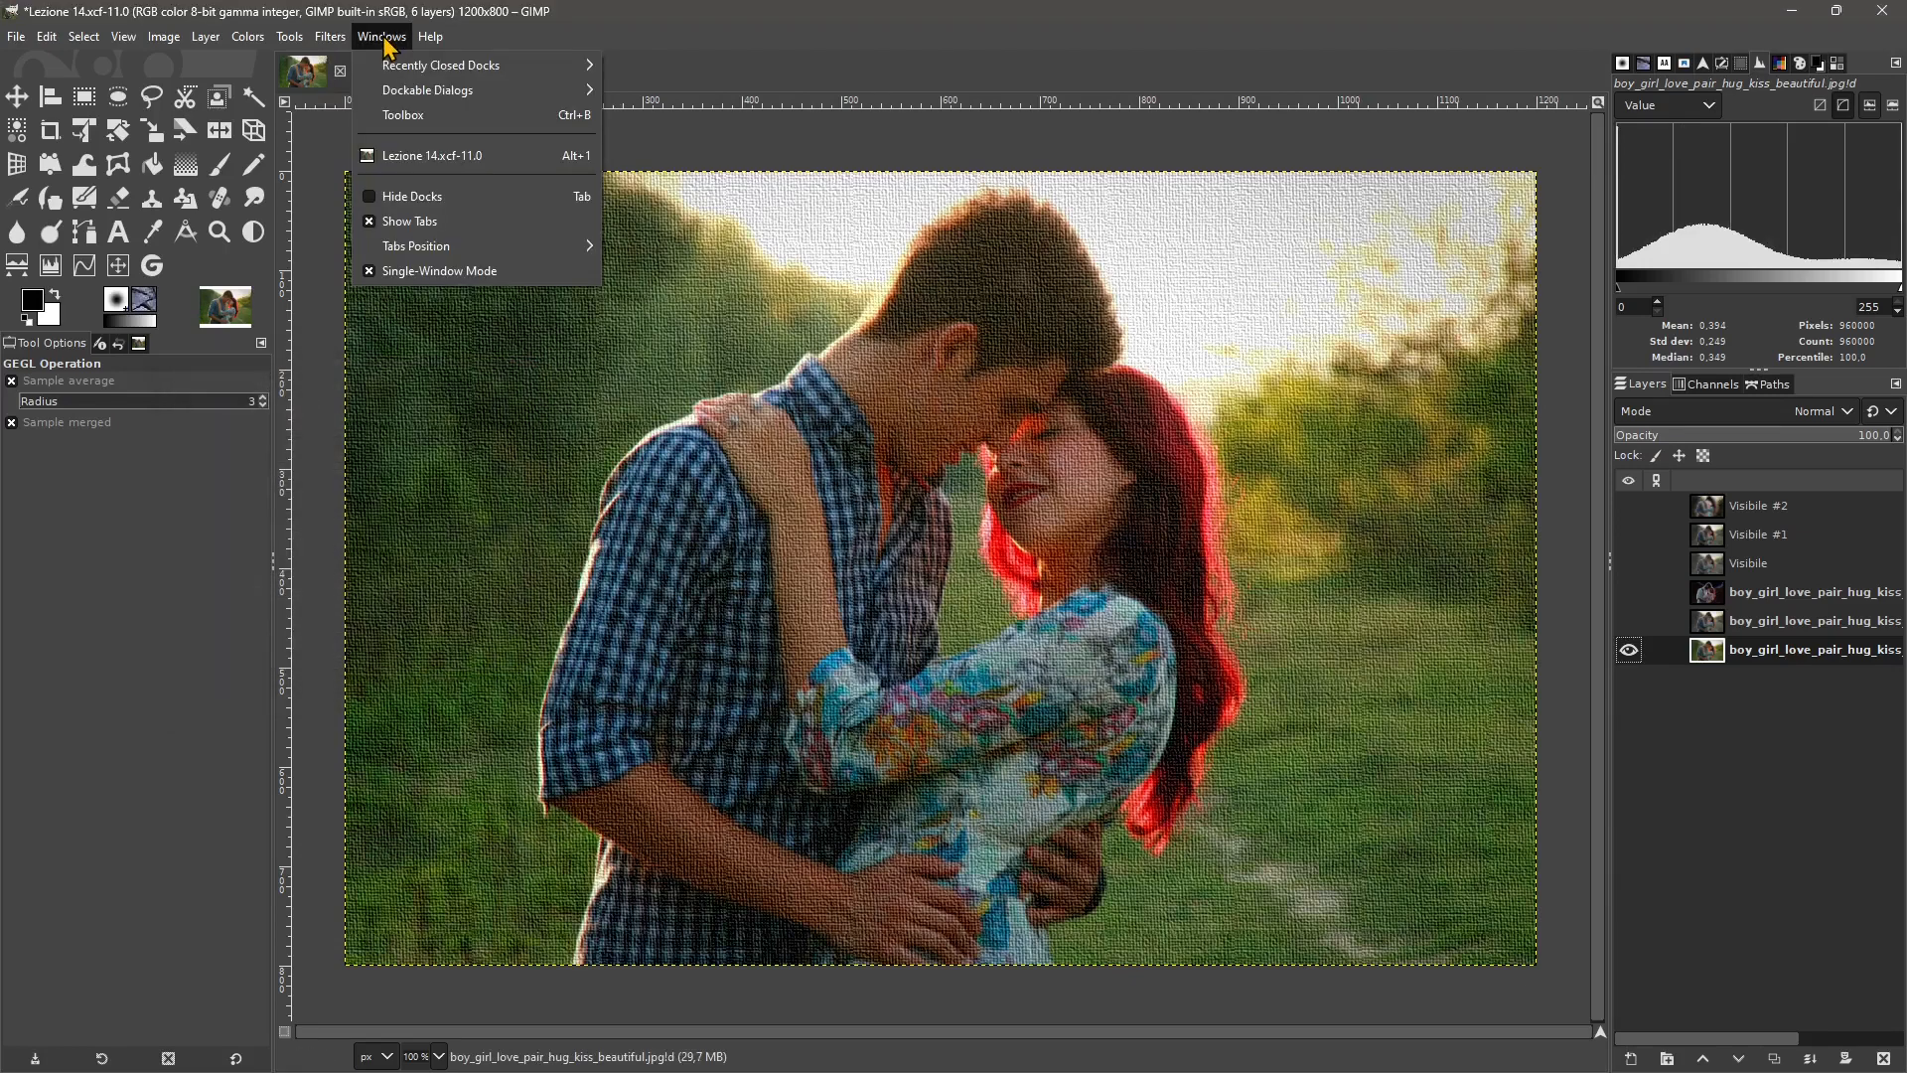
{"action": "mouse_move", "coordinate": [330, 37]}
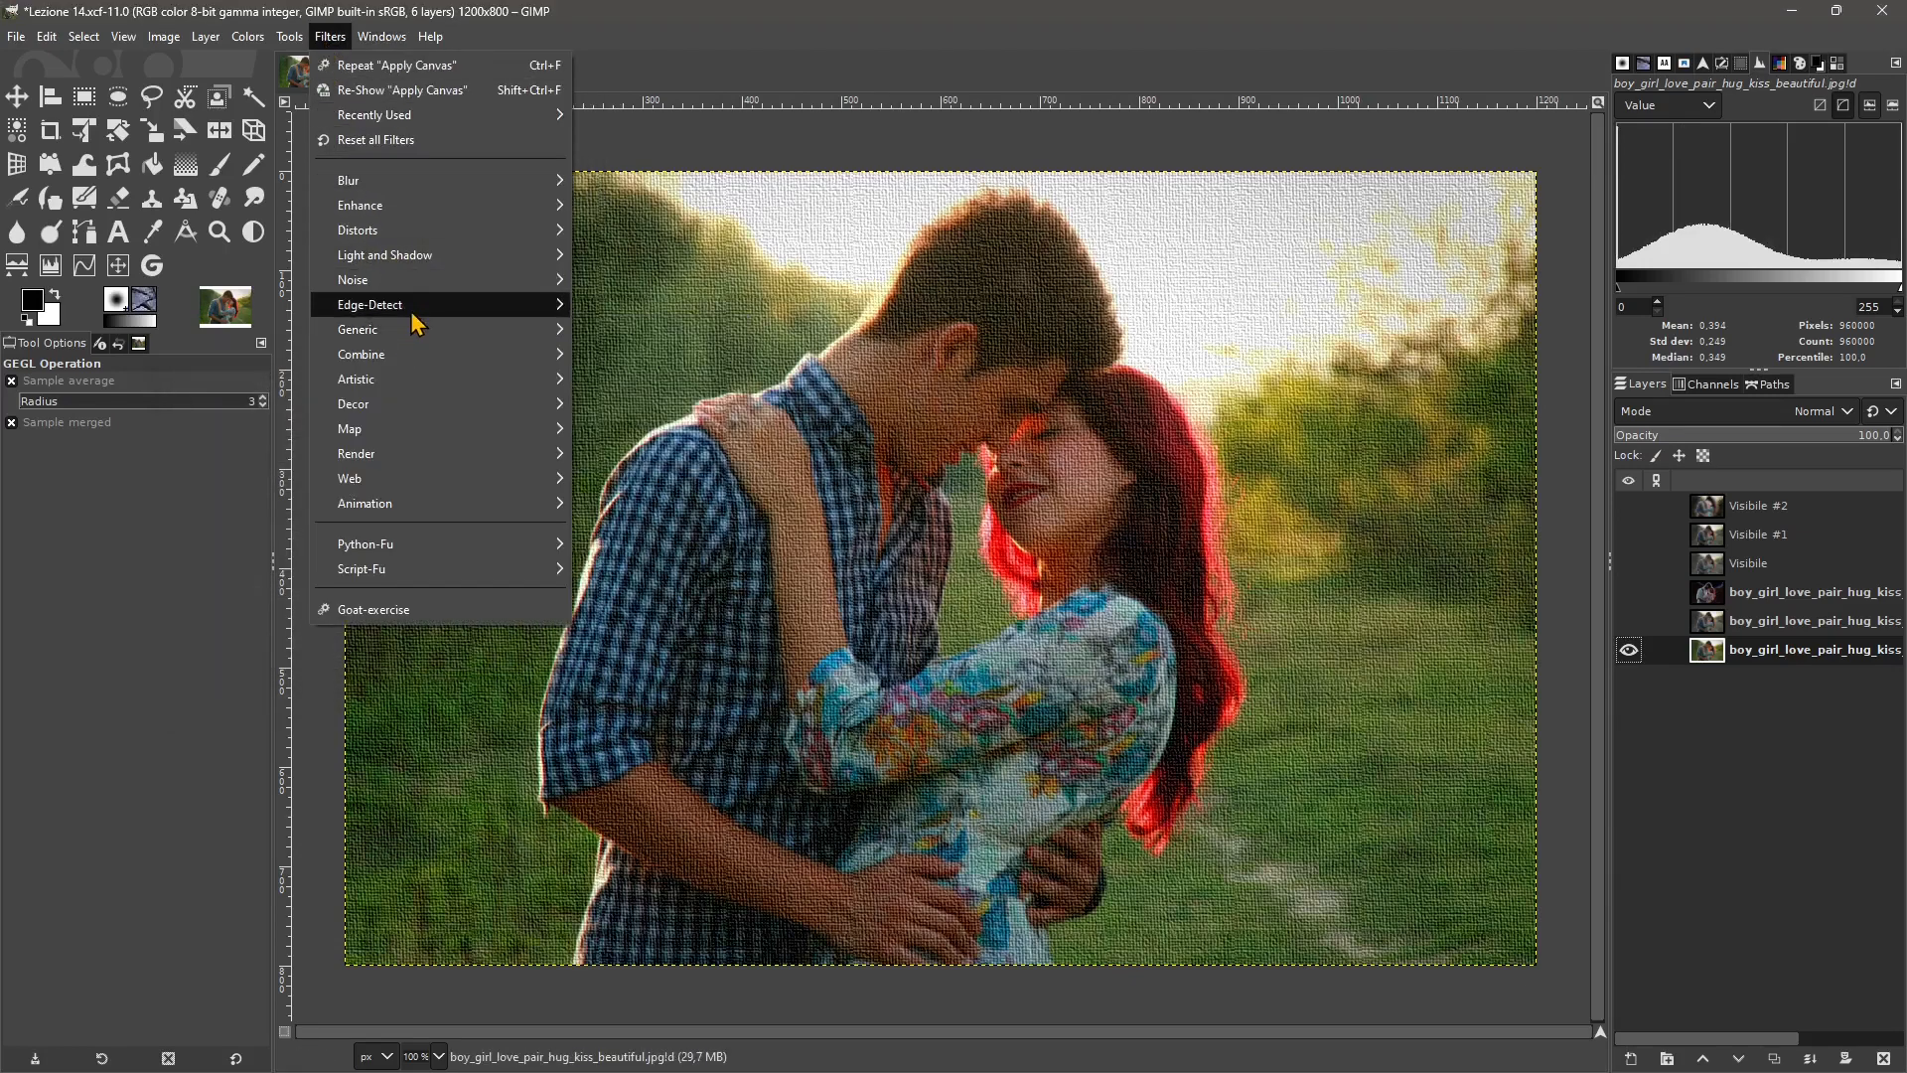
{"action": "mouse_move", "coordinate": [395, 386]}
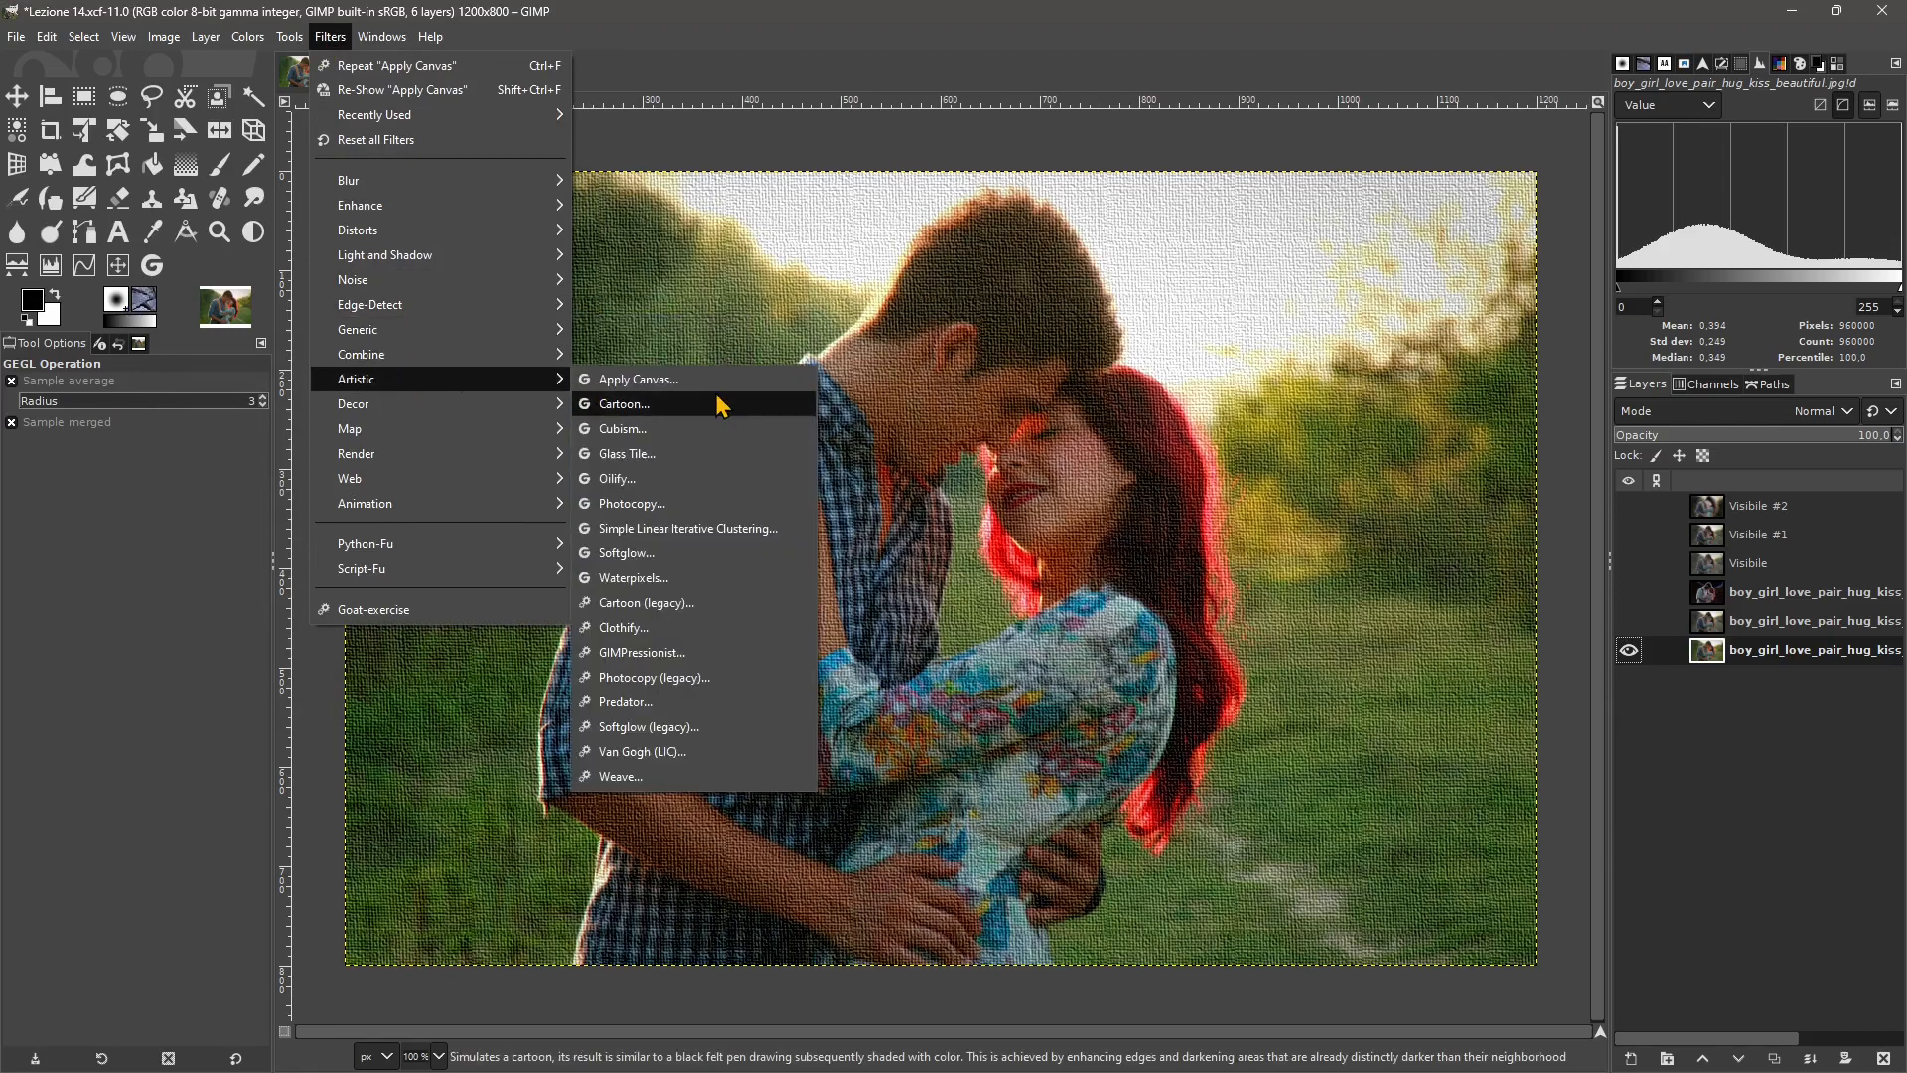
{"action": "left_click", "coordinate": [707, 417]}
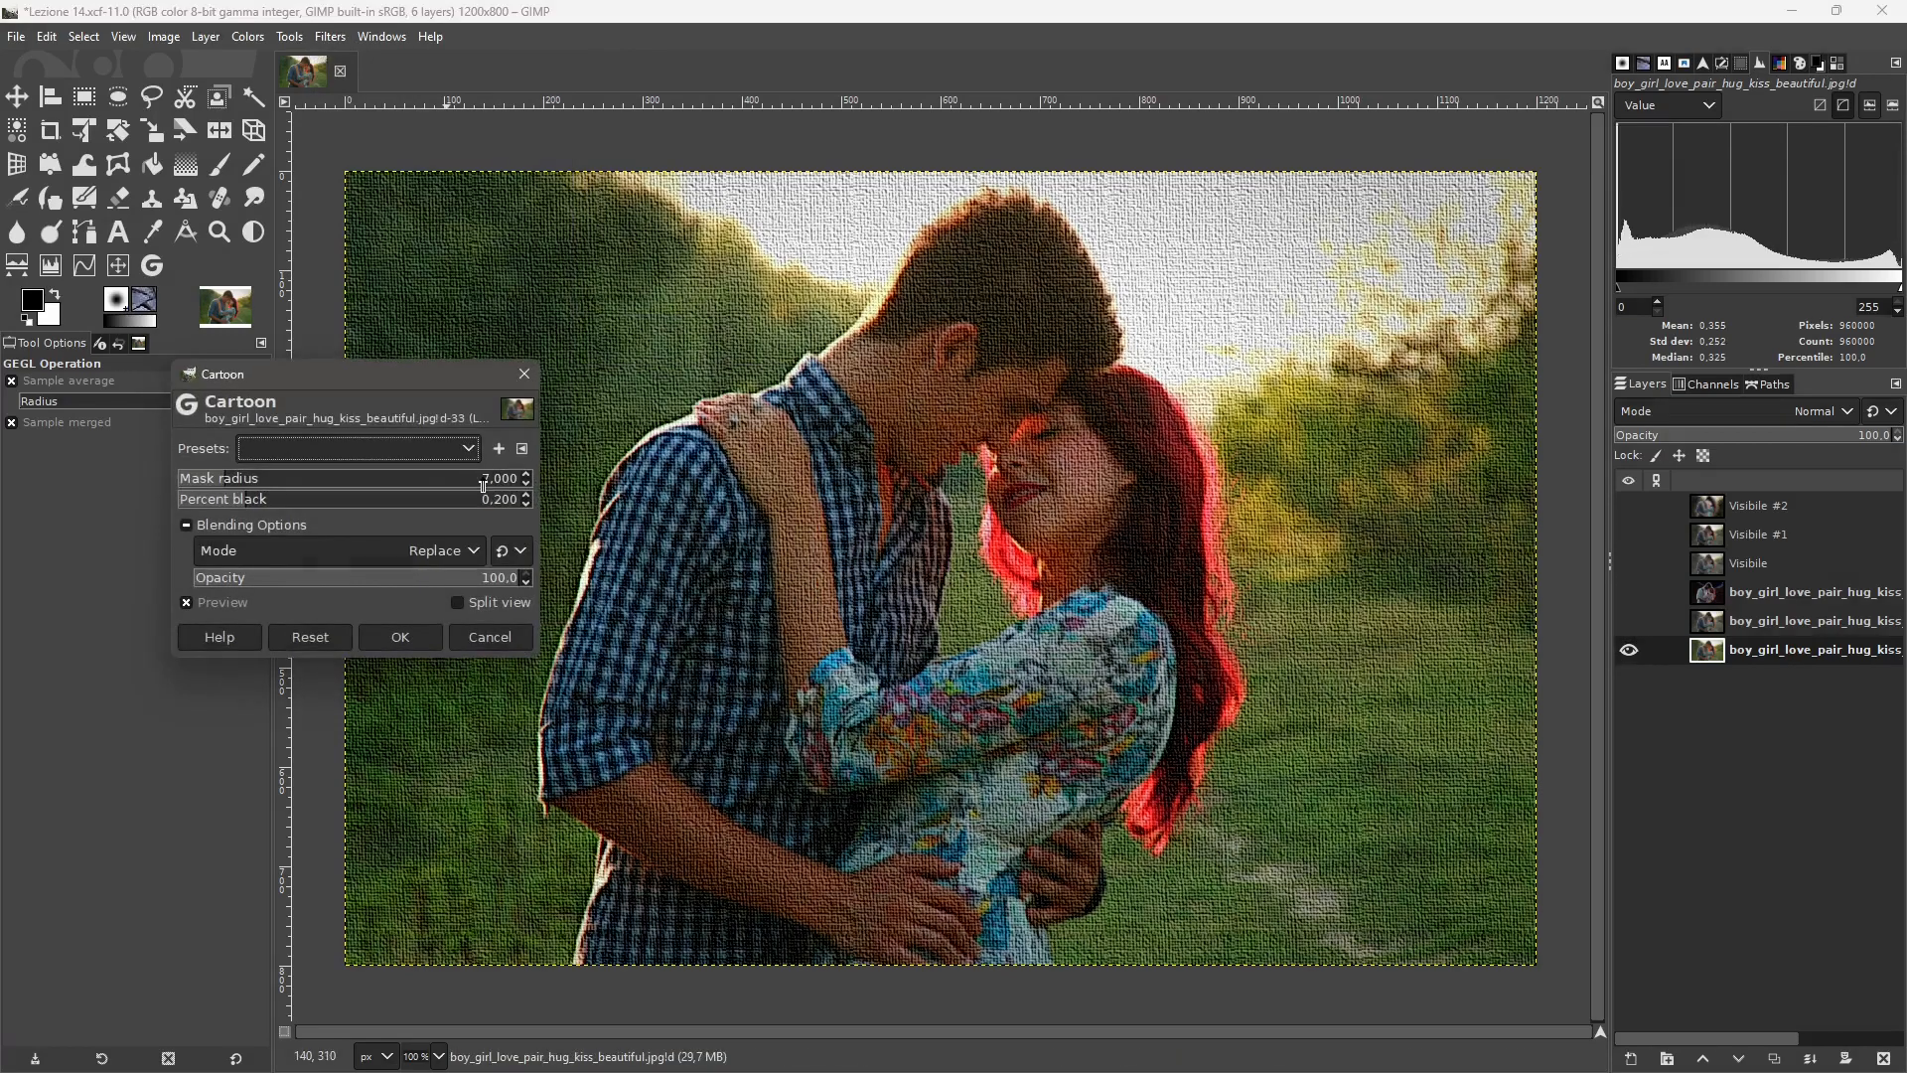
{"action": "left_click_drag", "start_coordinate": [274, 484], "coordinate": [370, 485]}
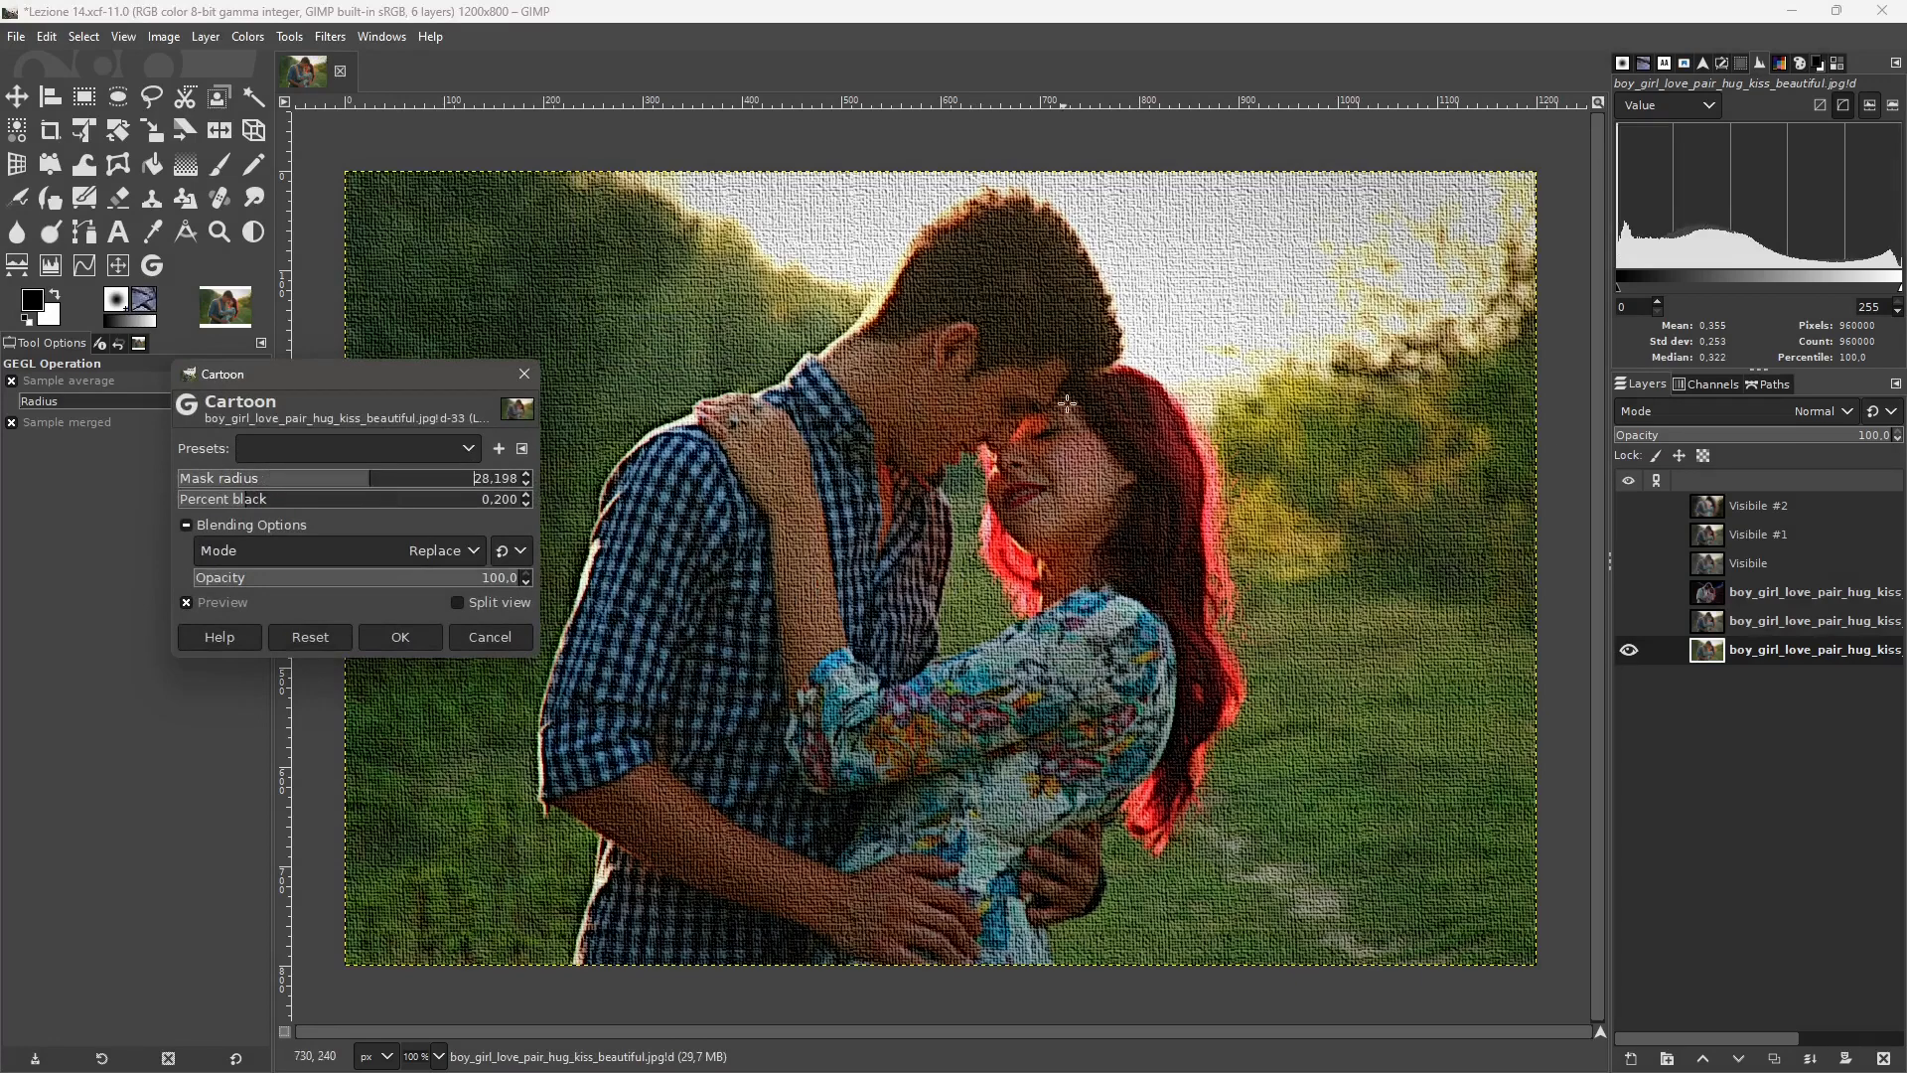
{"action": "left_click", "coordinate": [501, 644]}
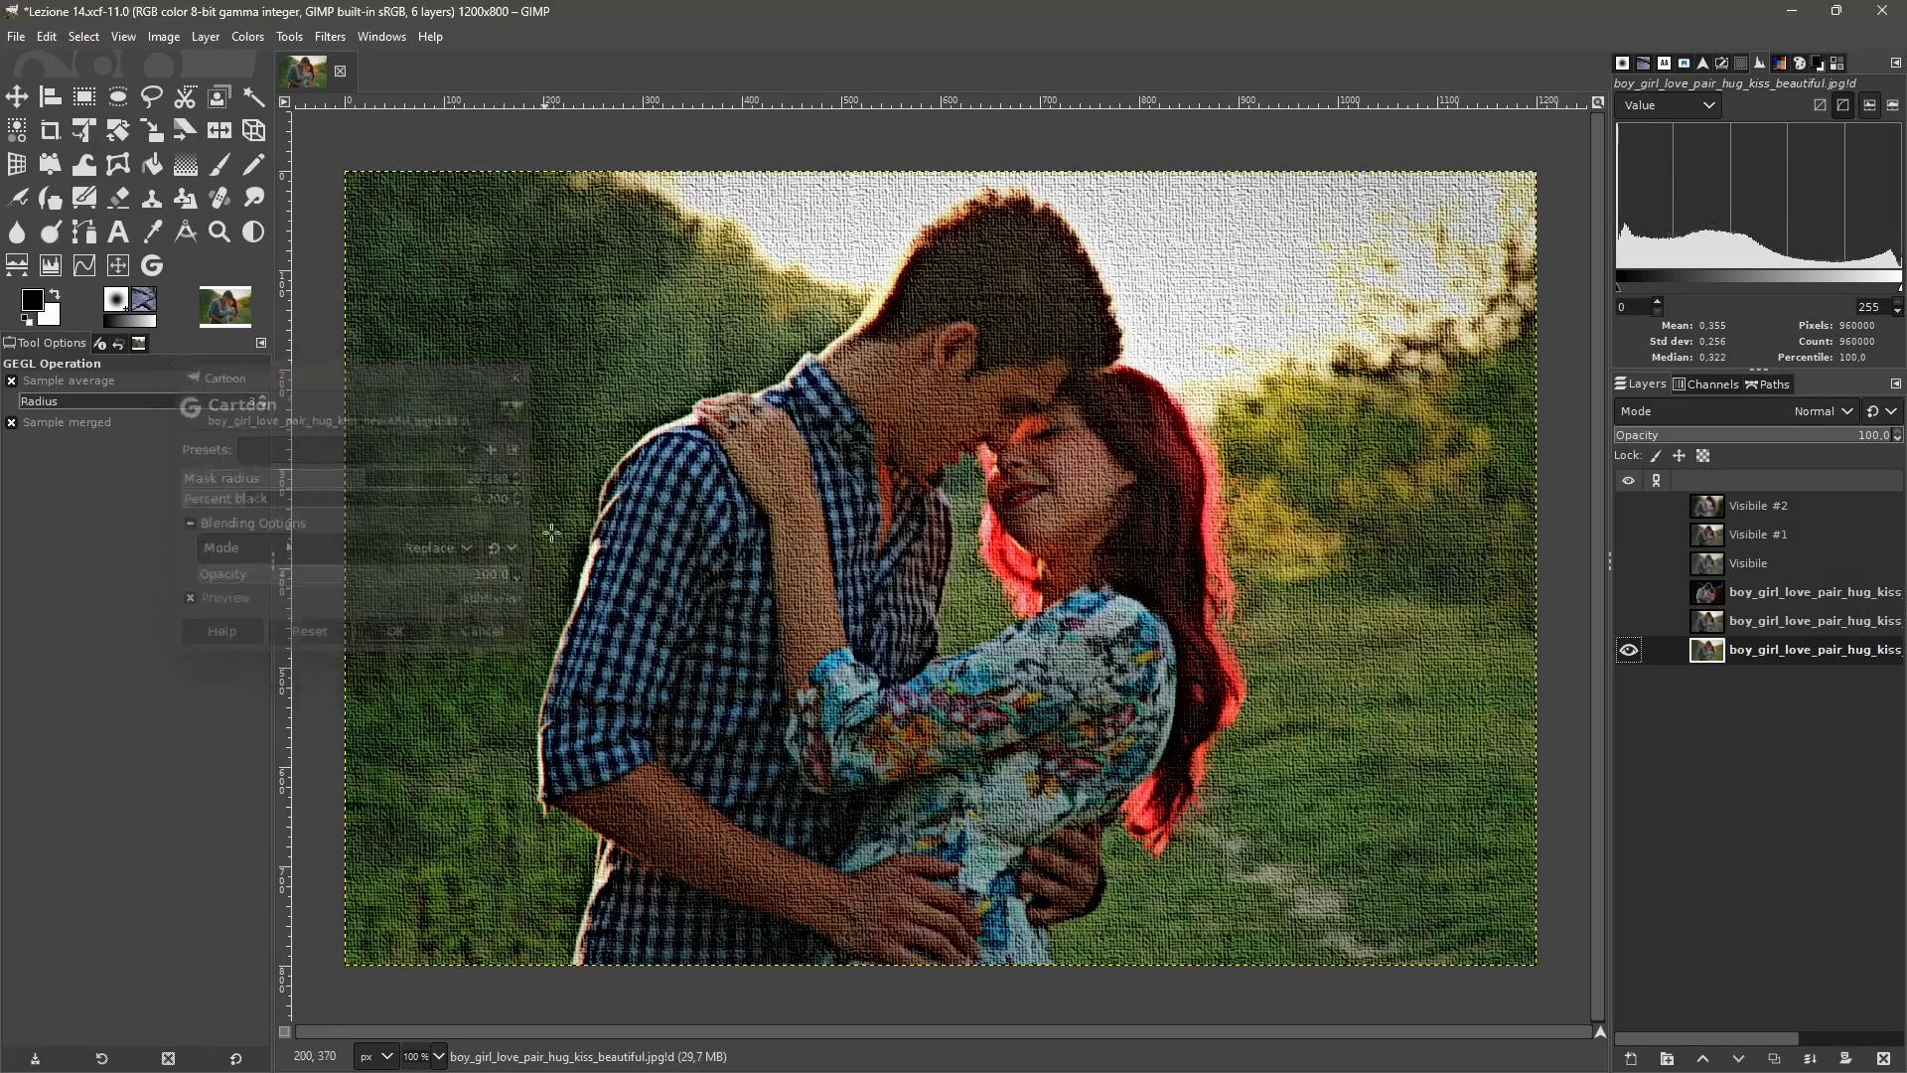
Apply the artistic Cubism filter to the bottom photo layer with tile size 12.65 and tile saturation 2.500.
{"action": "left_click", "coordinate": [347, 39]}
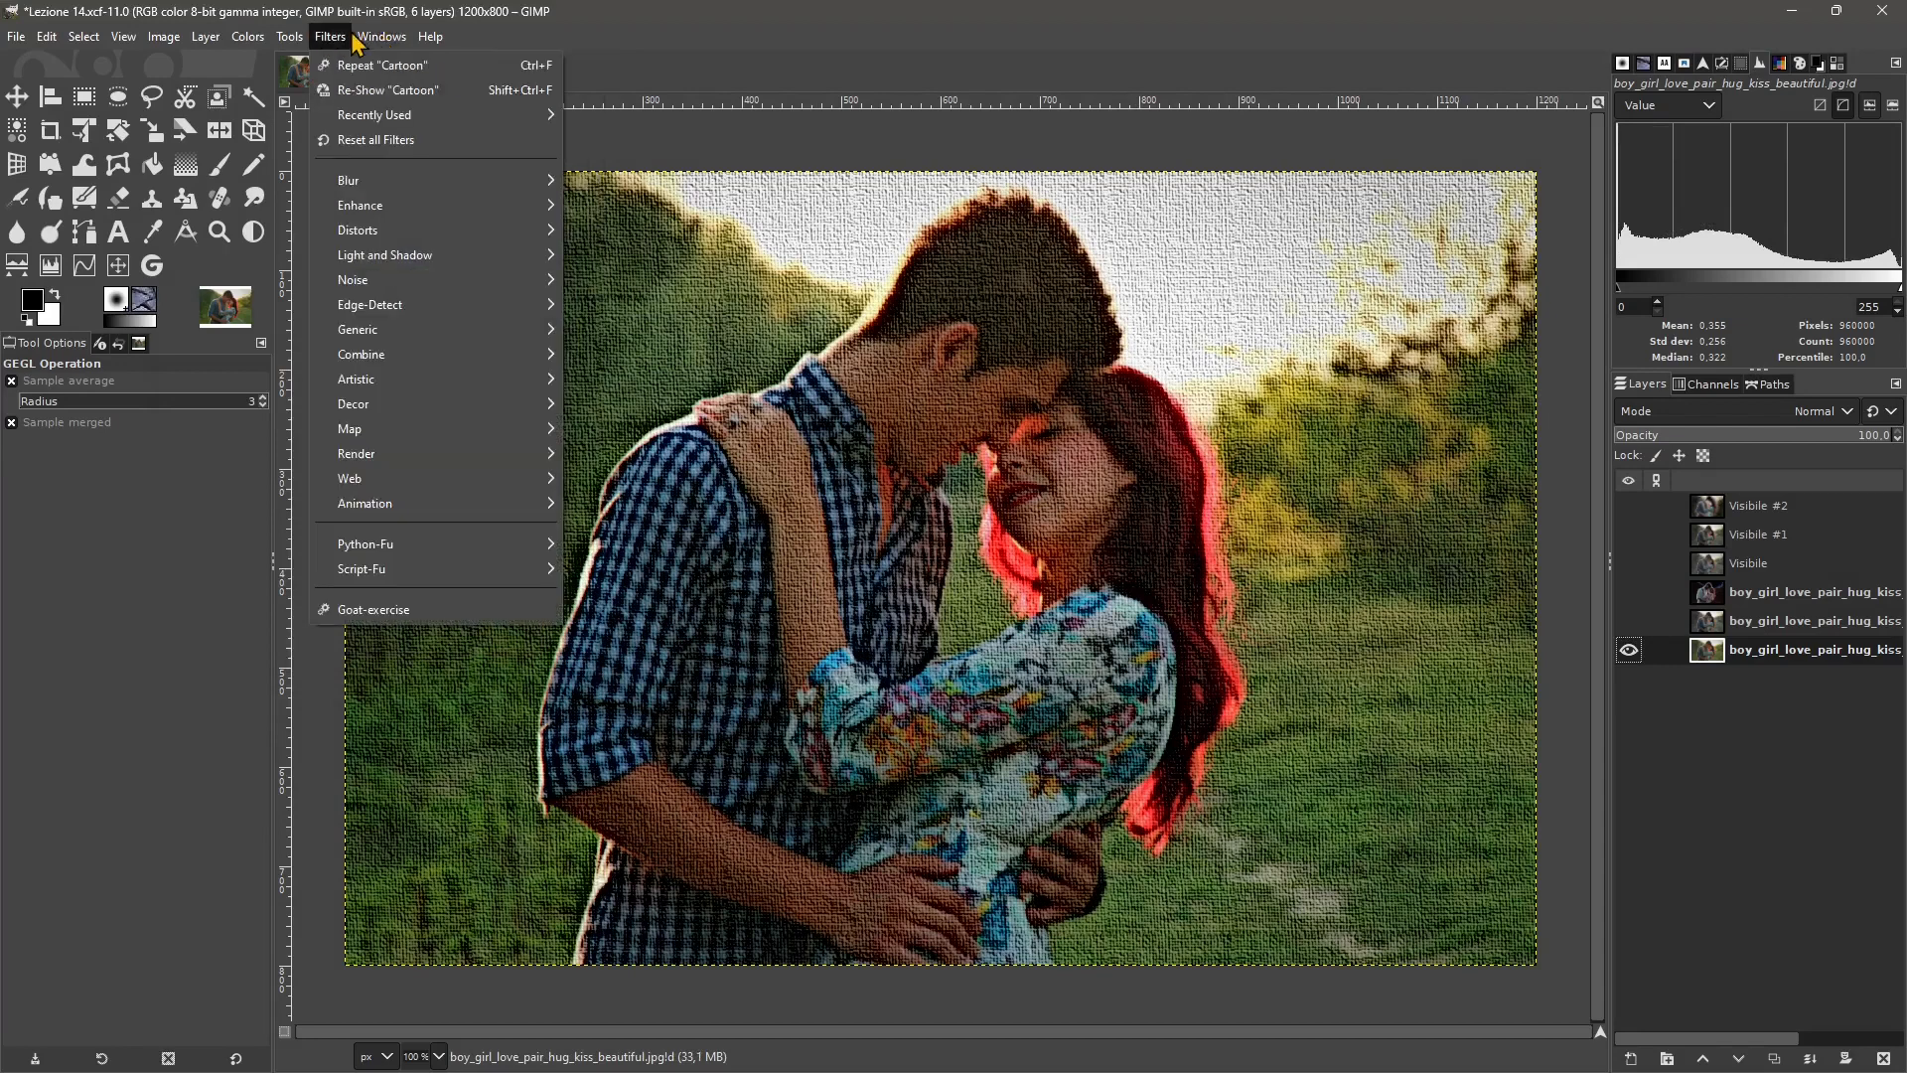
{"action": "mouse_move", "coordinate": [364, 40]}
{"action": "mouse_move", "coordinate": [330, 35]}
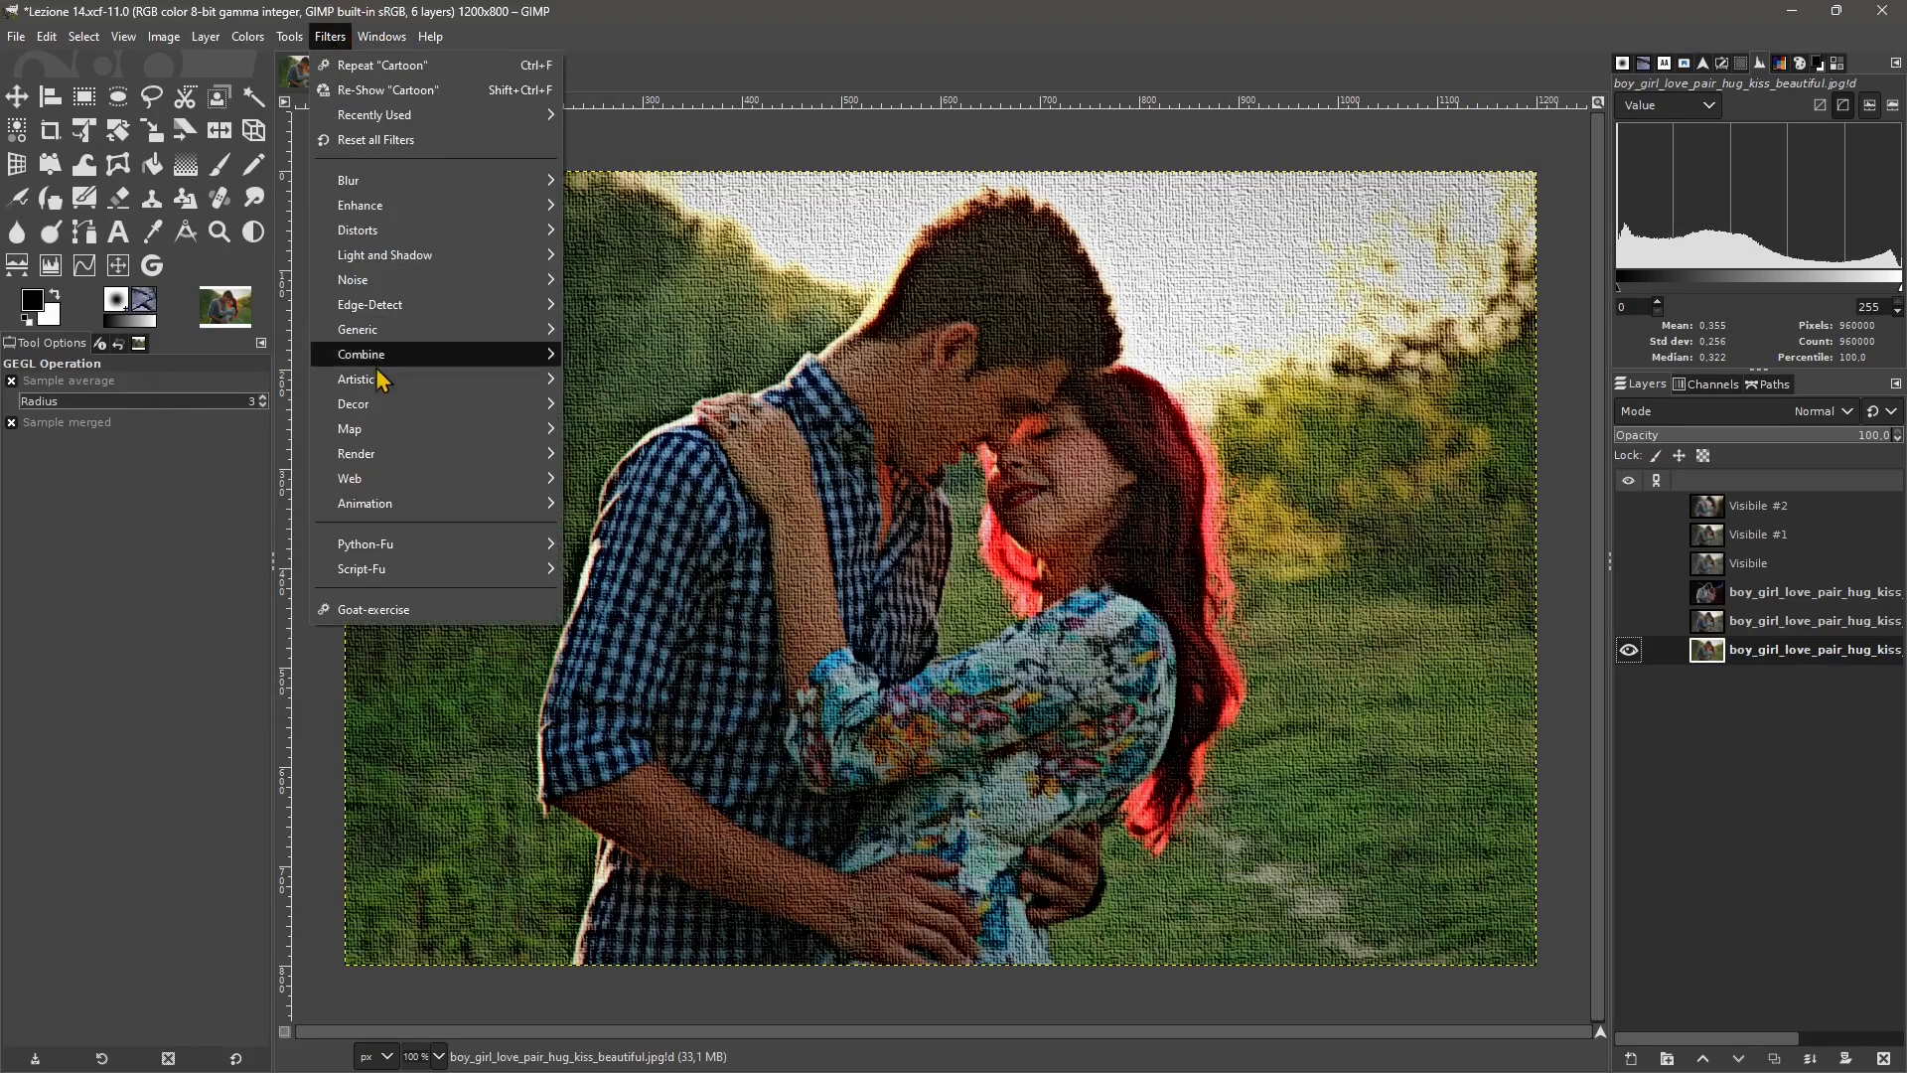
{"action": "mouse_move", "coordinate": [519, 381]}
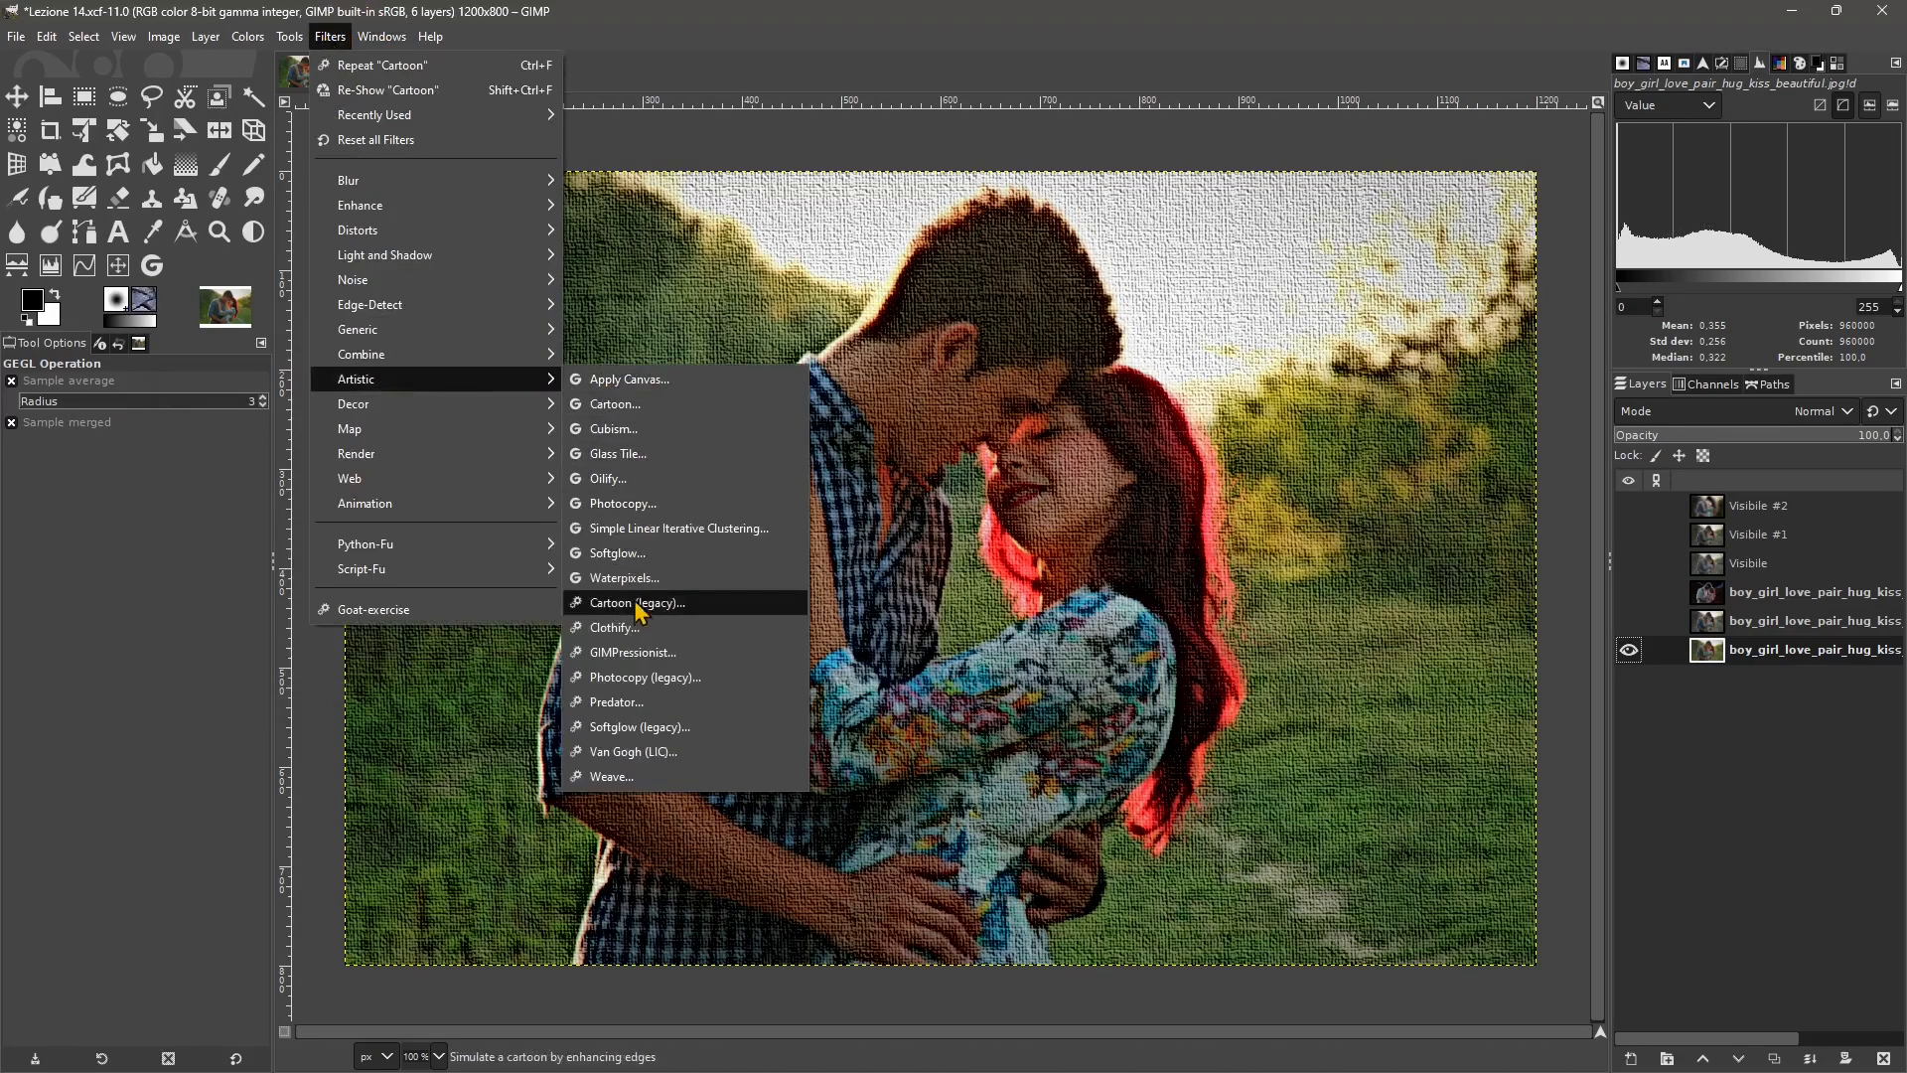
{"action": "left_click", "coordinate": [608, 429]}
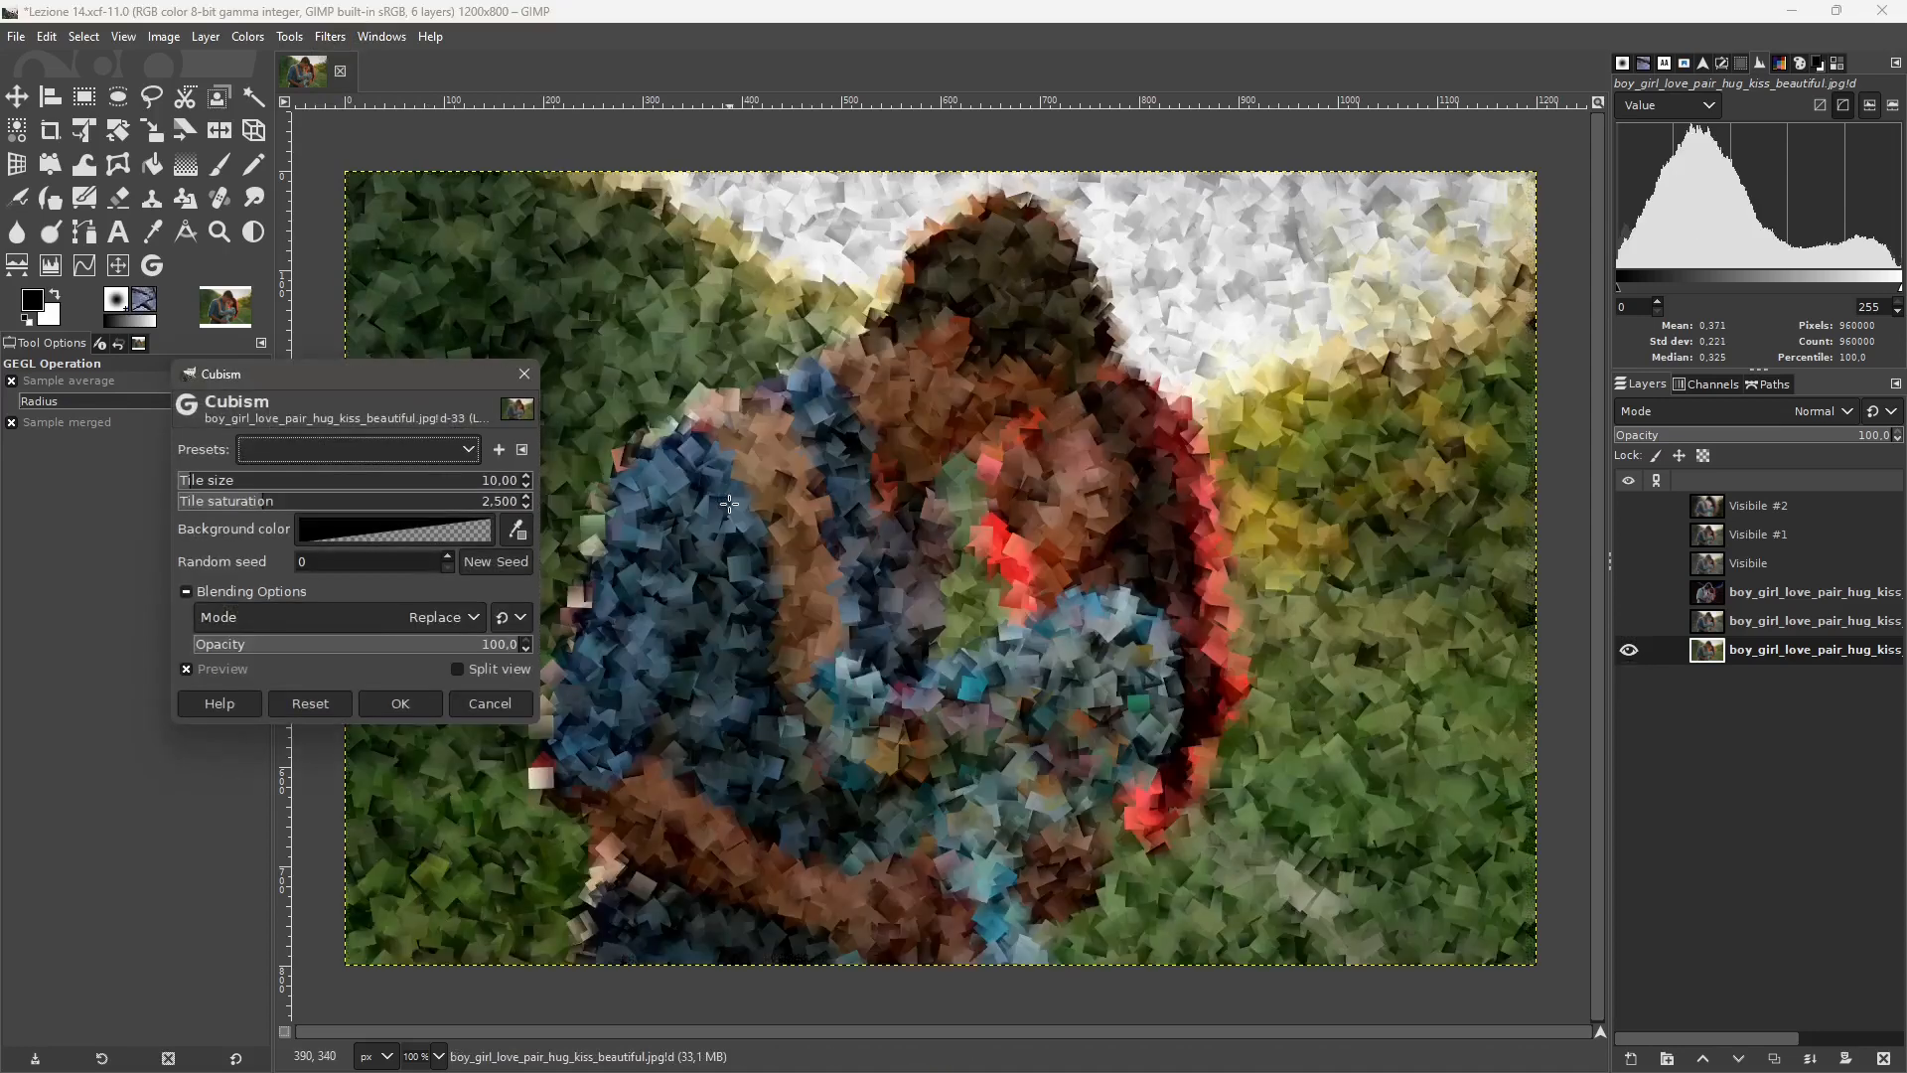
{"action": "left_click", "coordinate": [207, 487]}
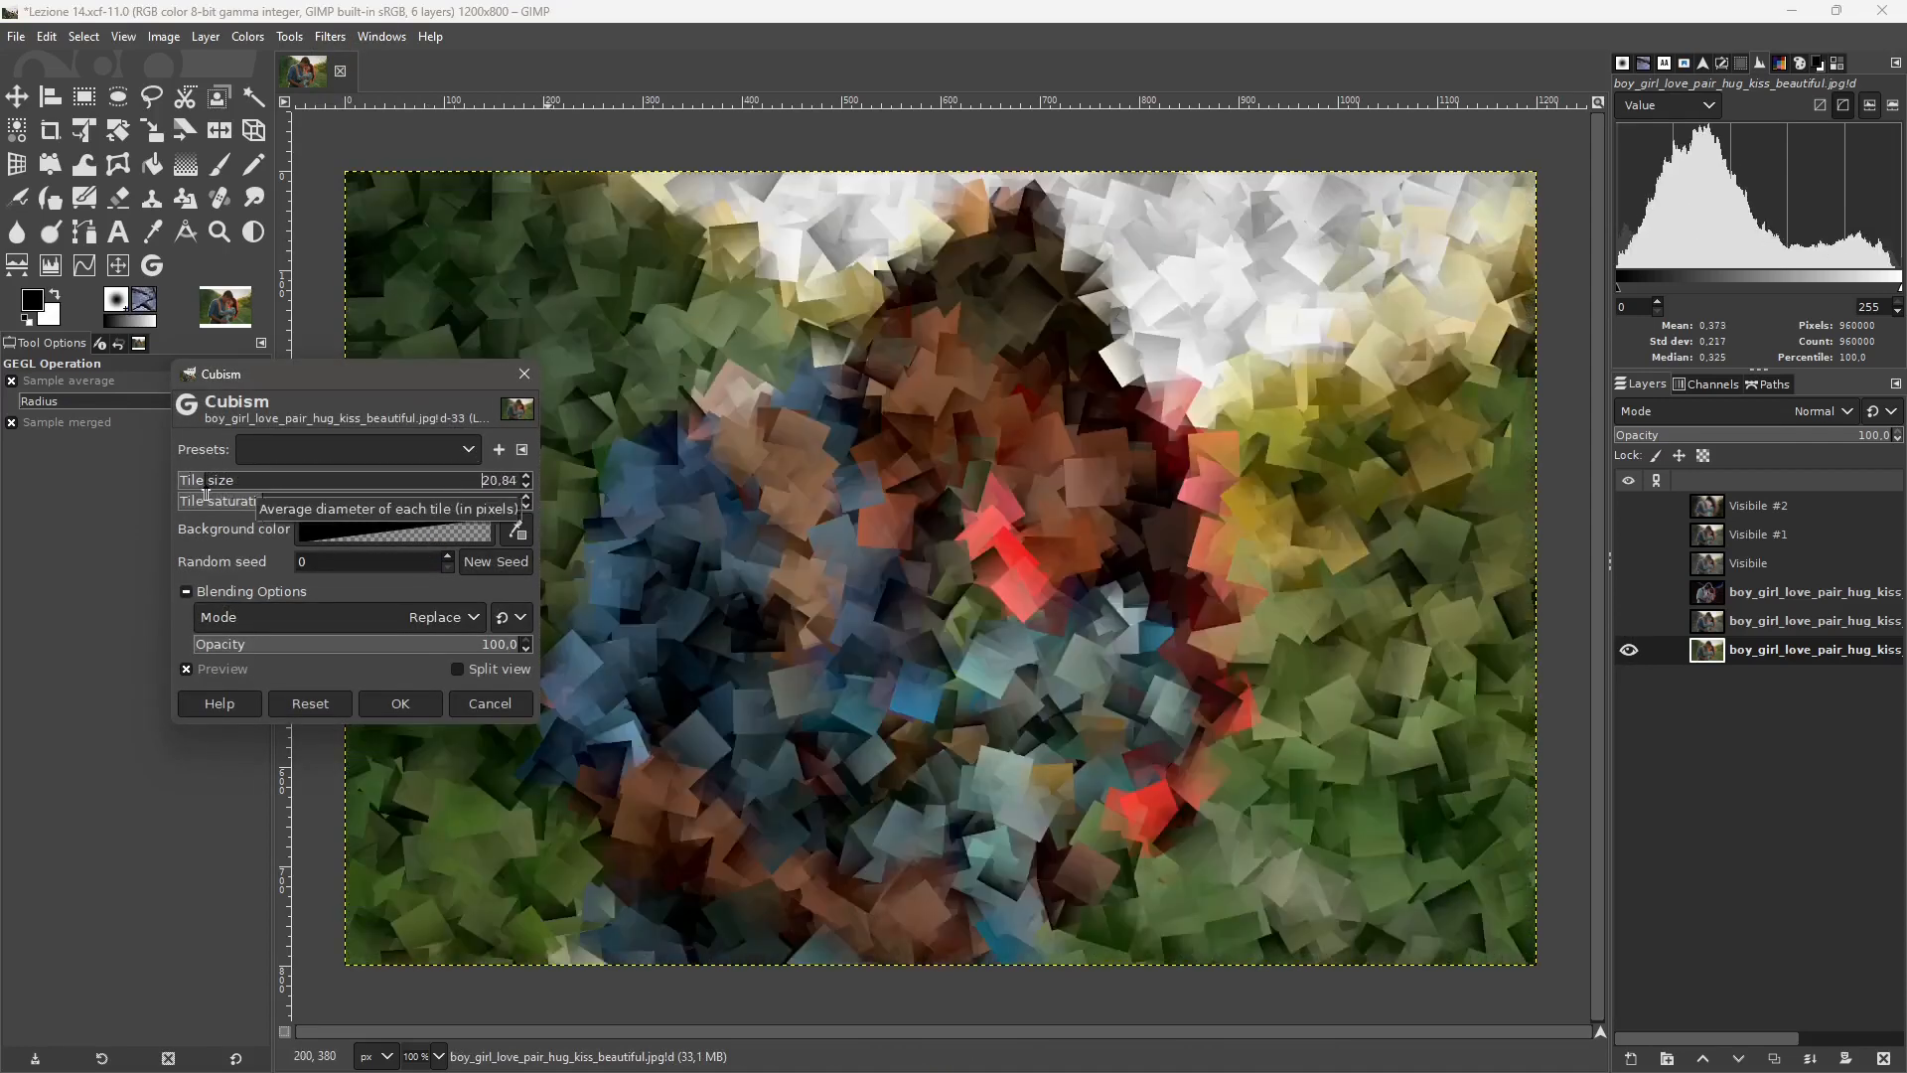
{"action": "left_click", "coordinate": [201, 483]}
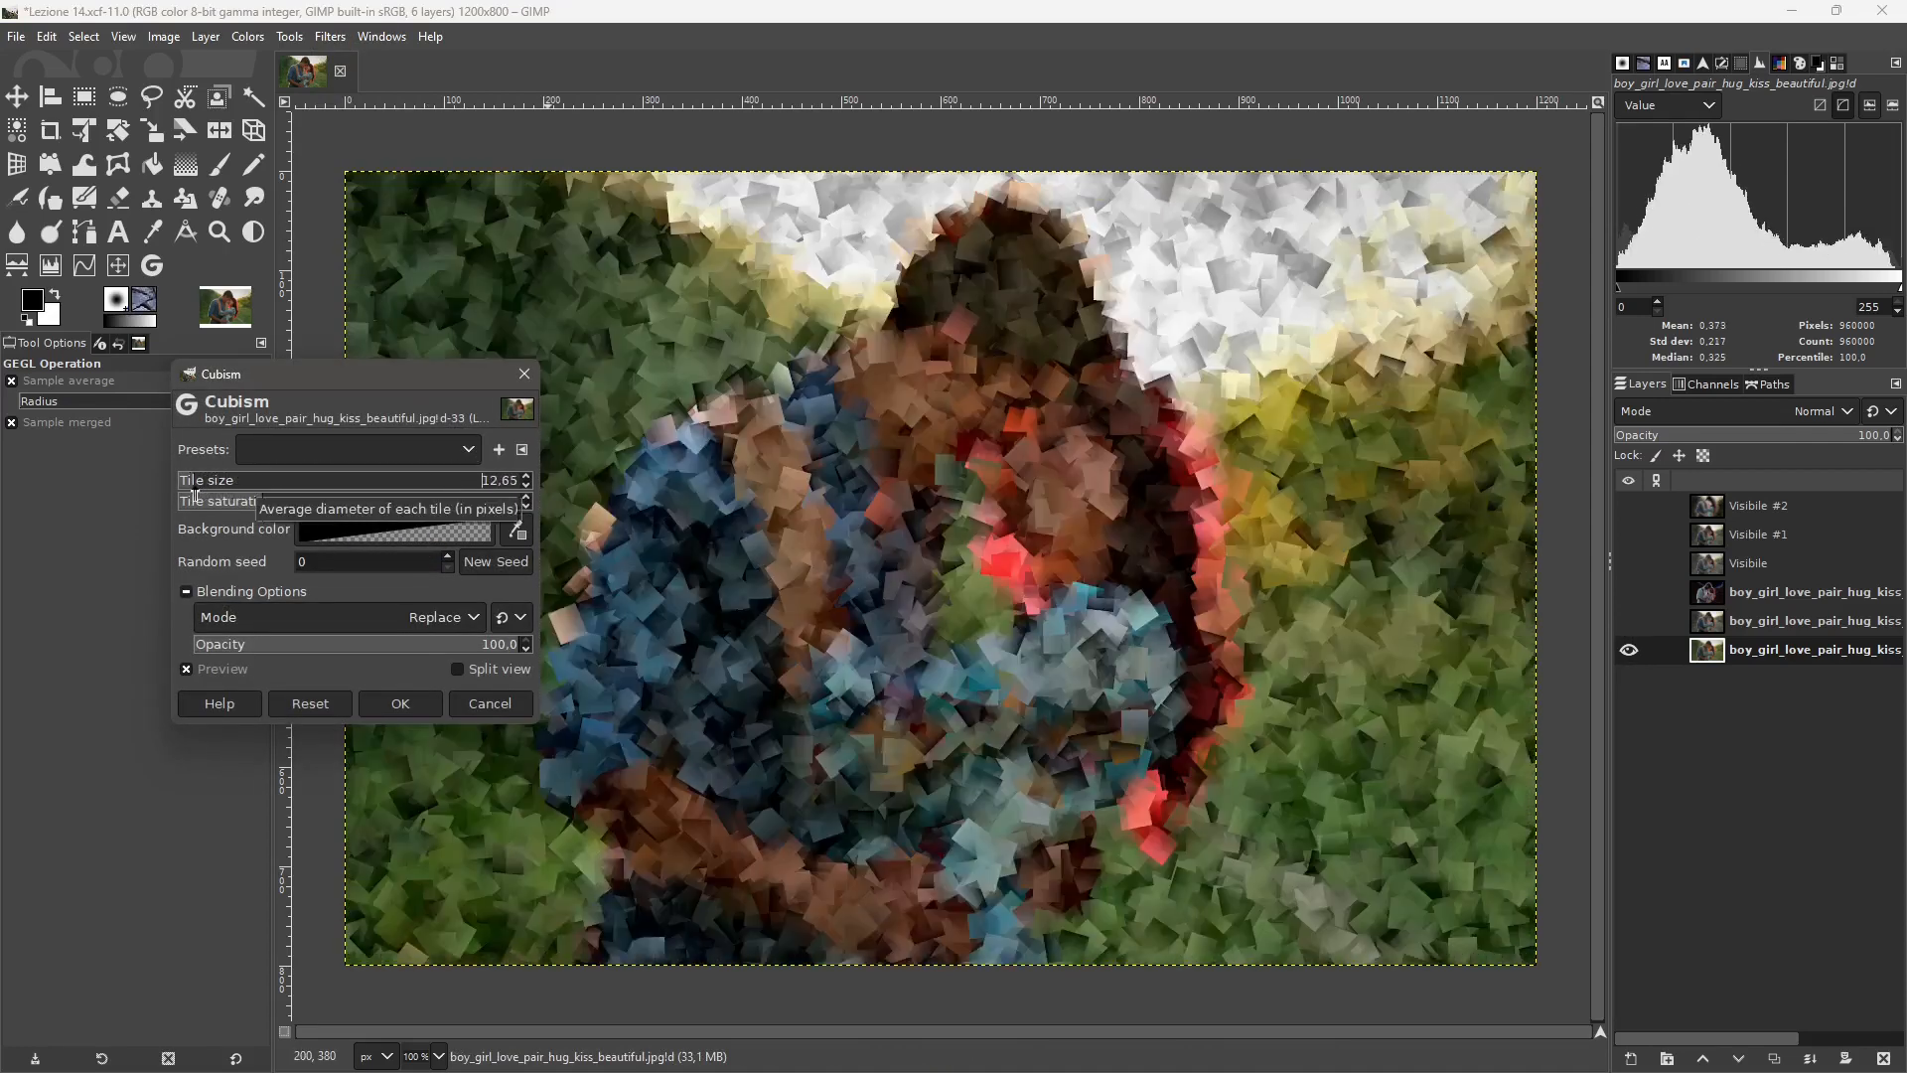
{"action": "left_click", "coordinate": [400, 704]}
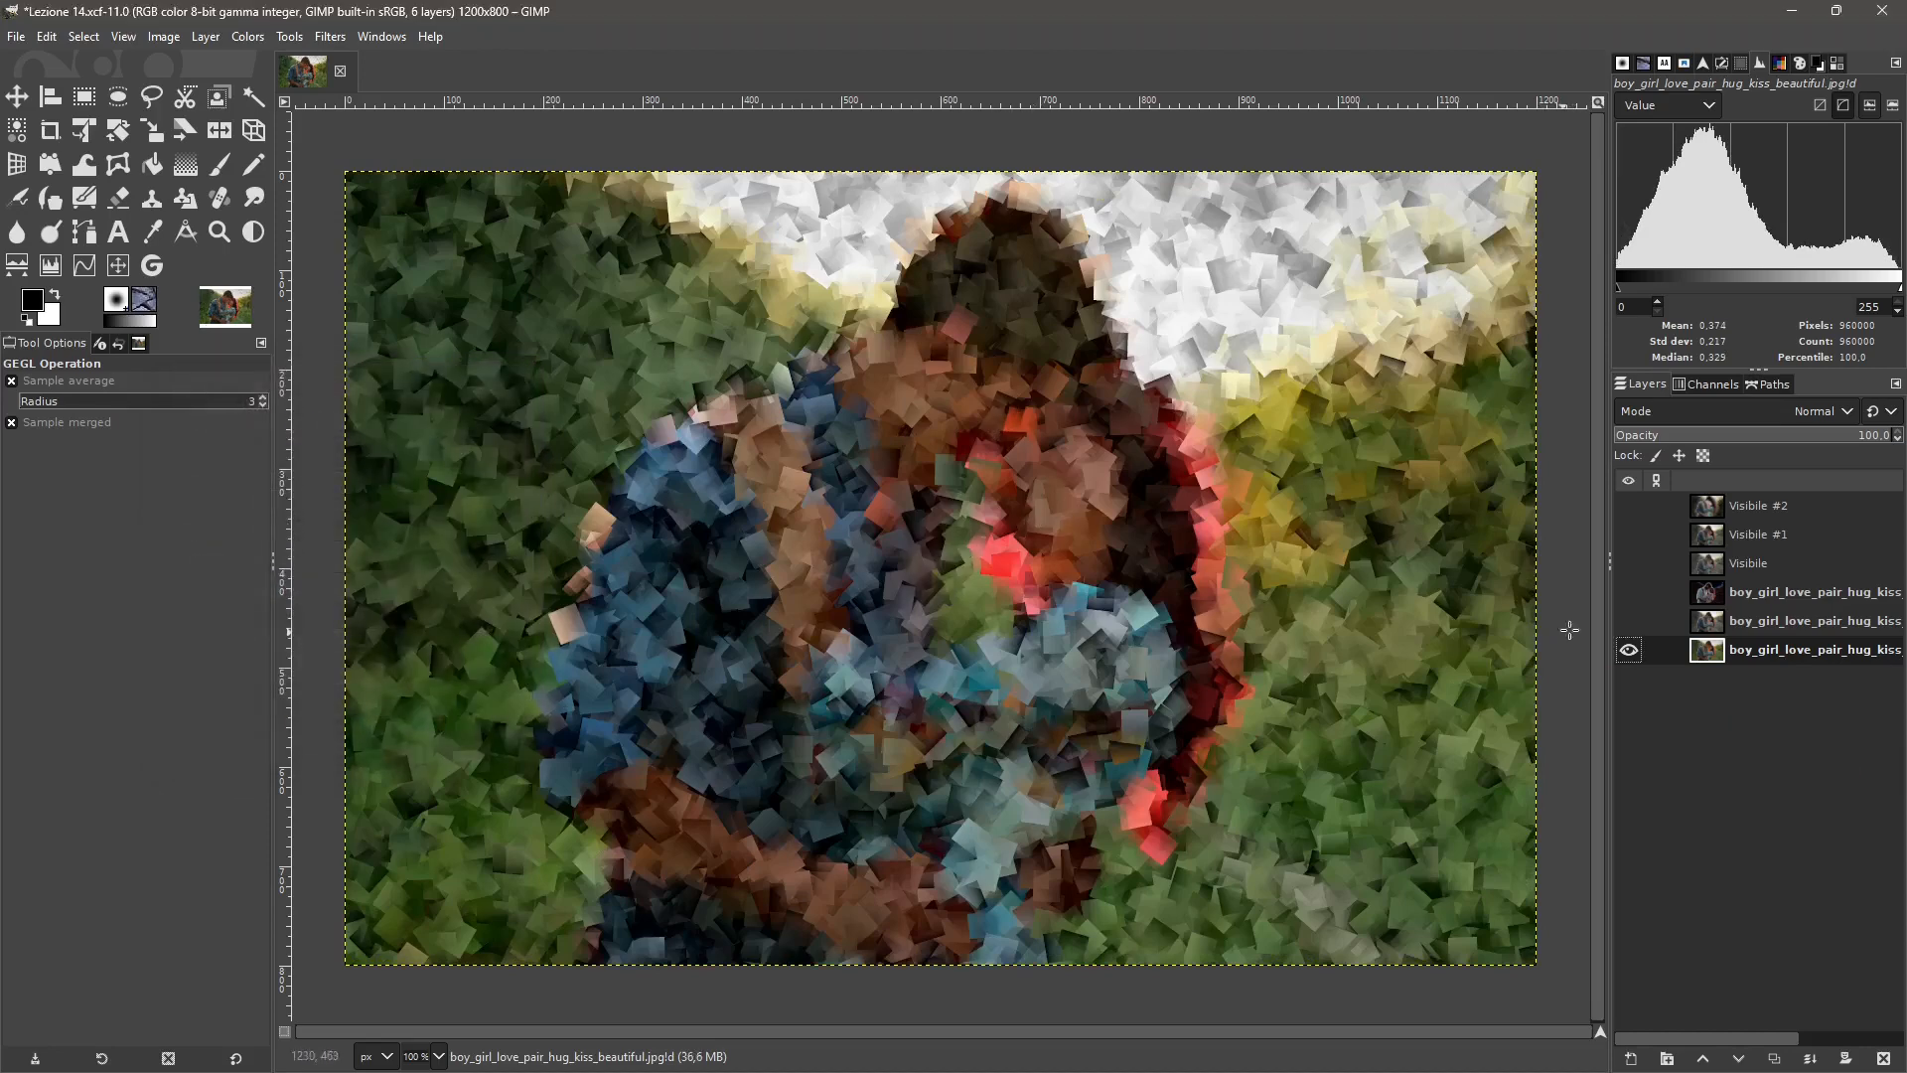
Show the edge-detected copy layer over the cubist photo and make it the active layer.
{"action": "left_click", "coordinate": [1773, 636]}
{"action": "left_click", "coordinate": [1783, 652]}
{"action": "left_click", "coordinate": [1766, 624]}
{"action": "left_click", "coordinate": [1629, 592]}
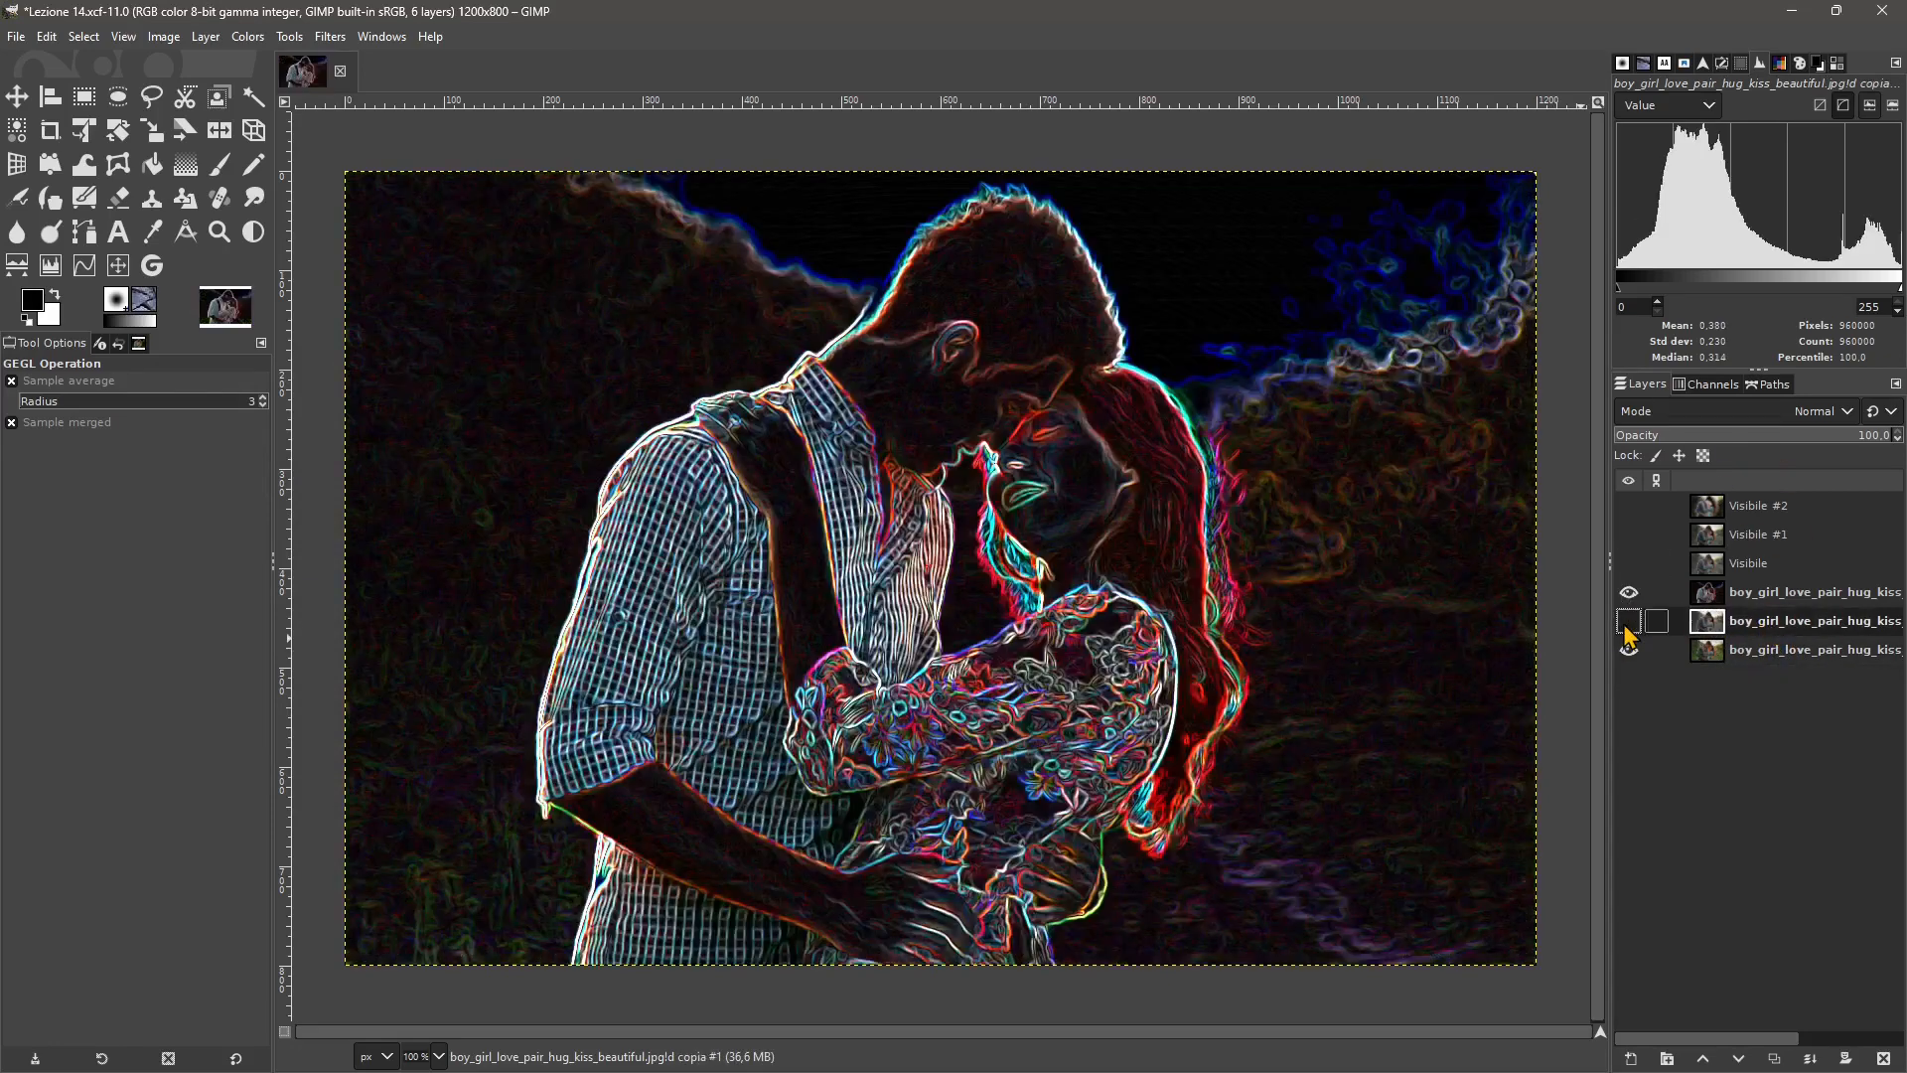
{"action": "left_click", "coordinate": [1786, 596]}
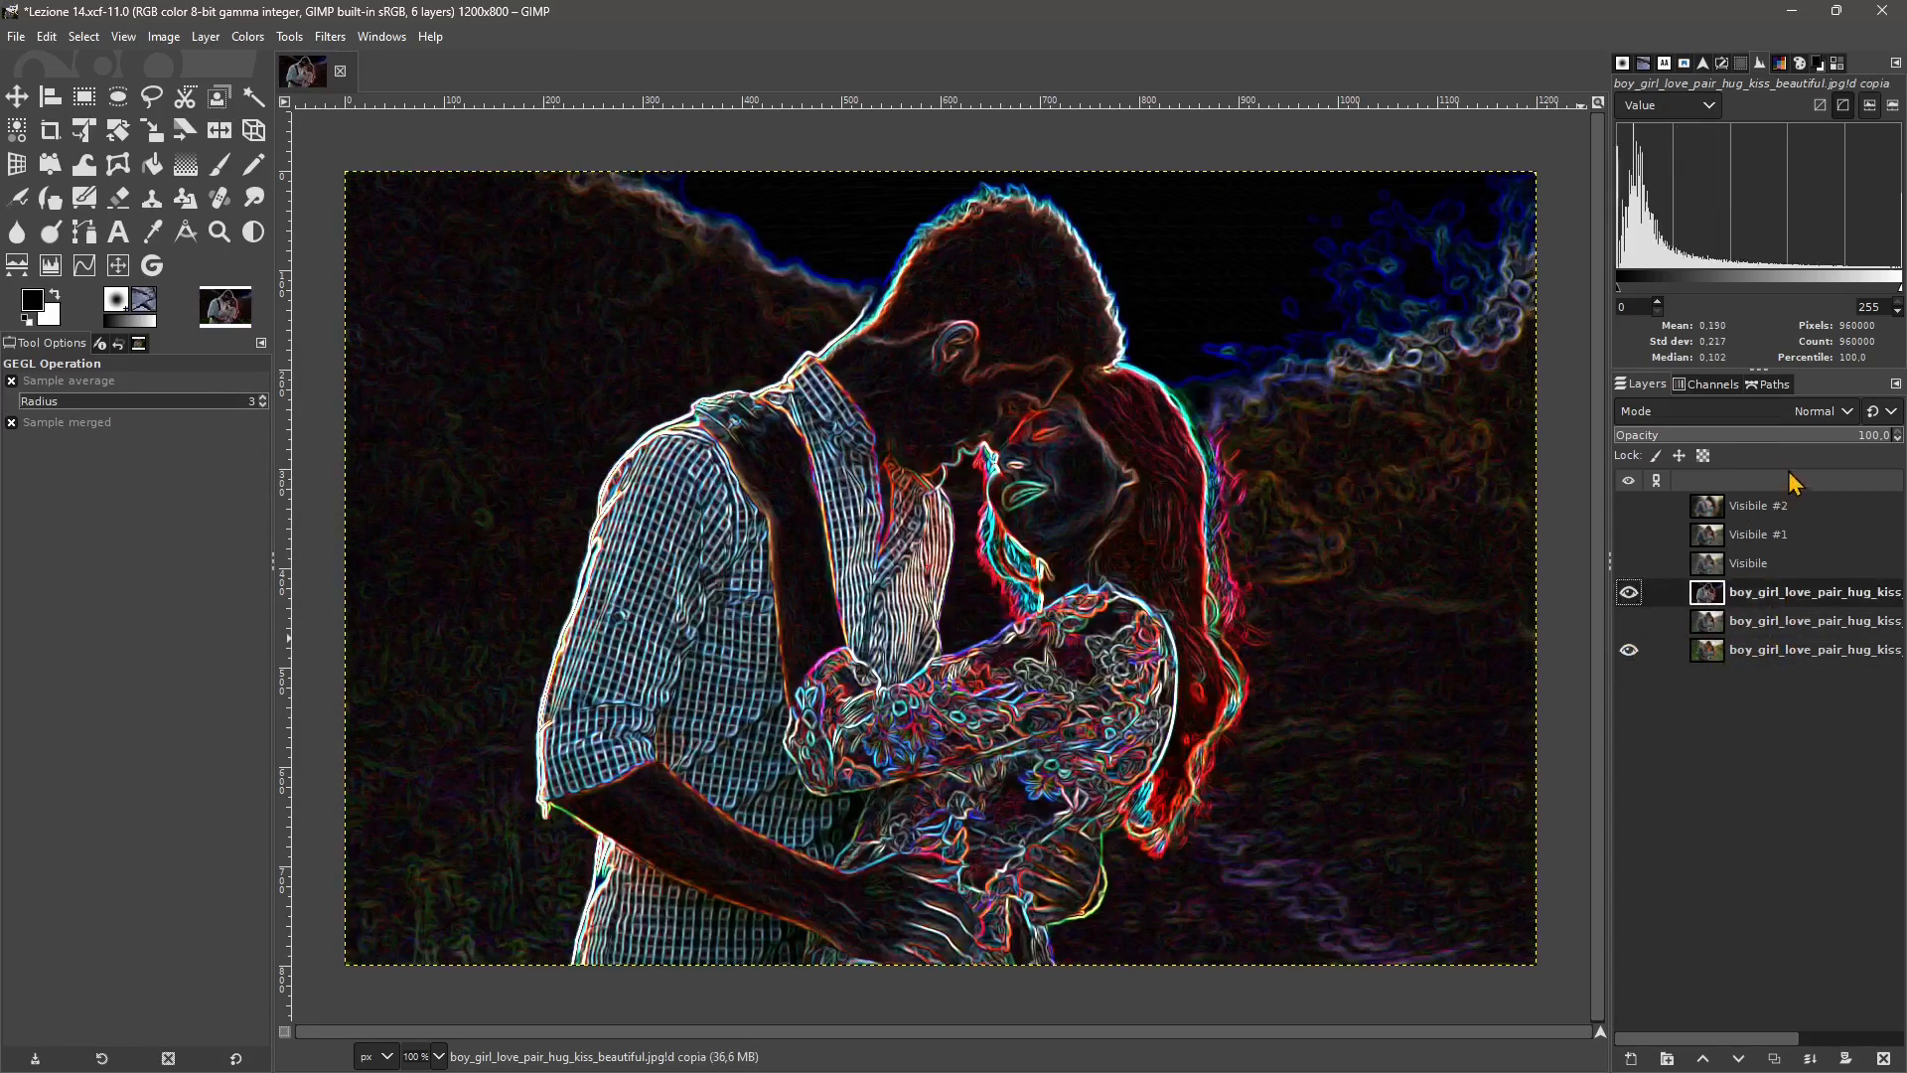
Try successive blend modes on the edge-detected layer at 100 opacity and settle on Subtract.
{"action": "left_click", "coordinate": [1721, 439]}
{"action": "left_click_drag", "start_coordinate": [1726, 450], "coordinate": [1902, 445]}
{"action": "left_click", "coordinate": [1639, 415]}
{"action": "left_click", "coordinate": [1645, 479]}
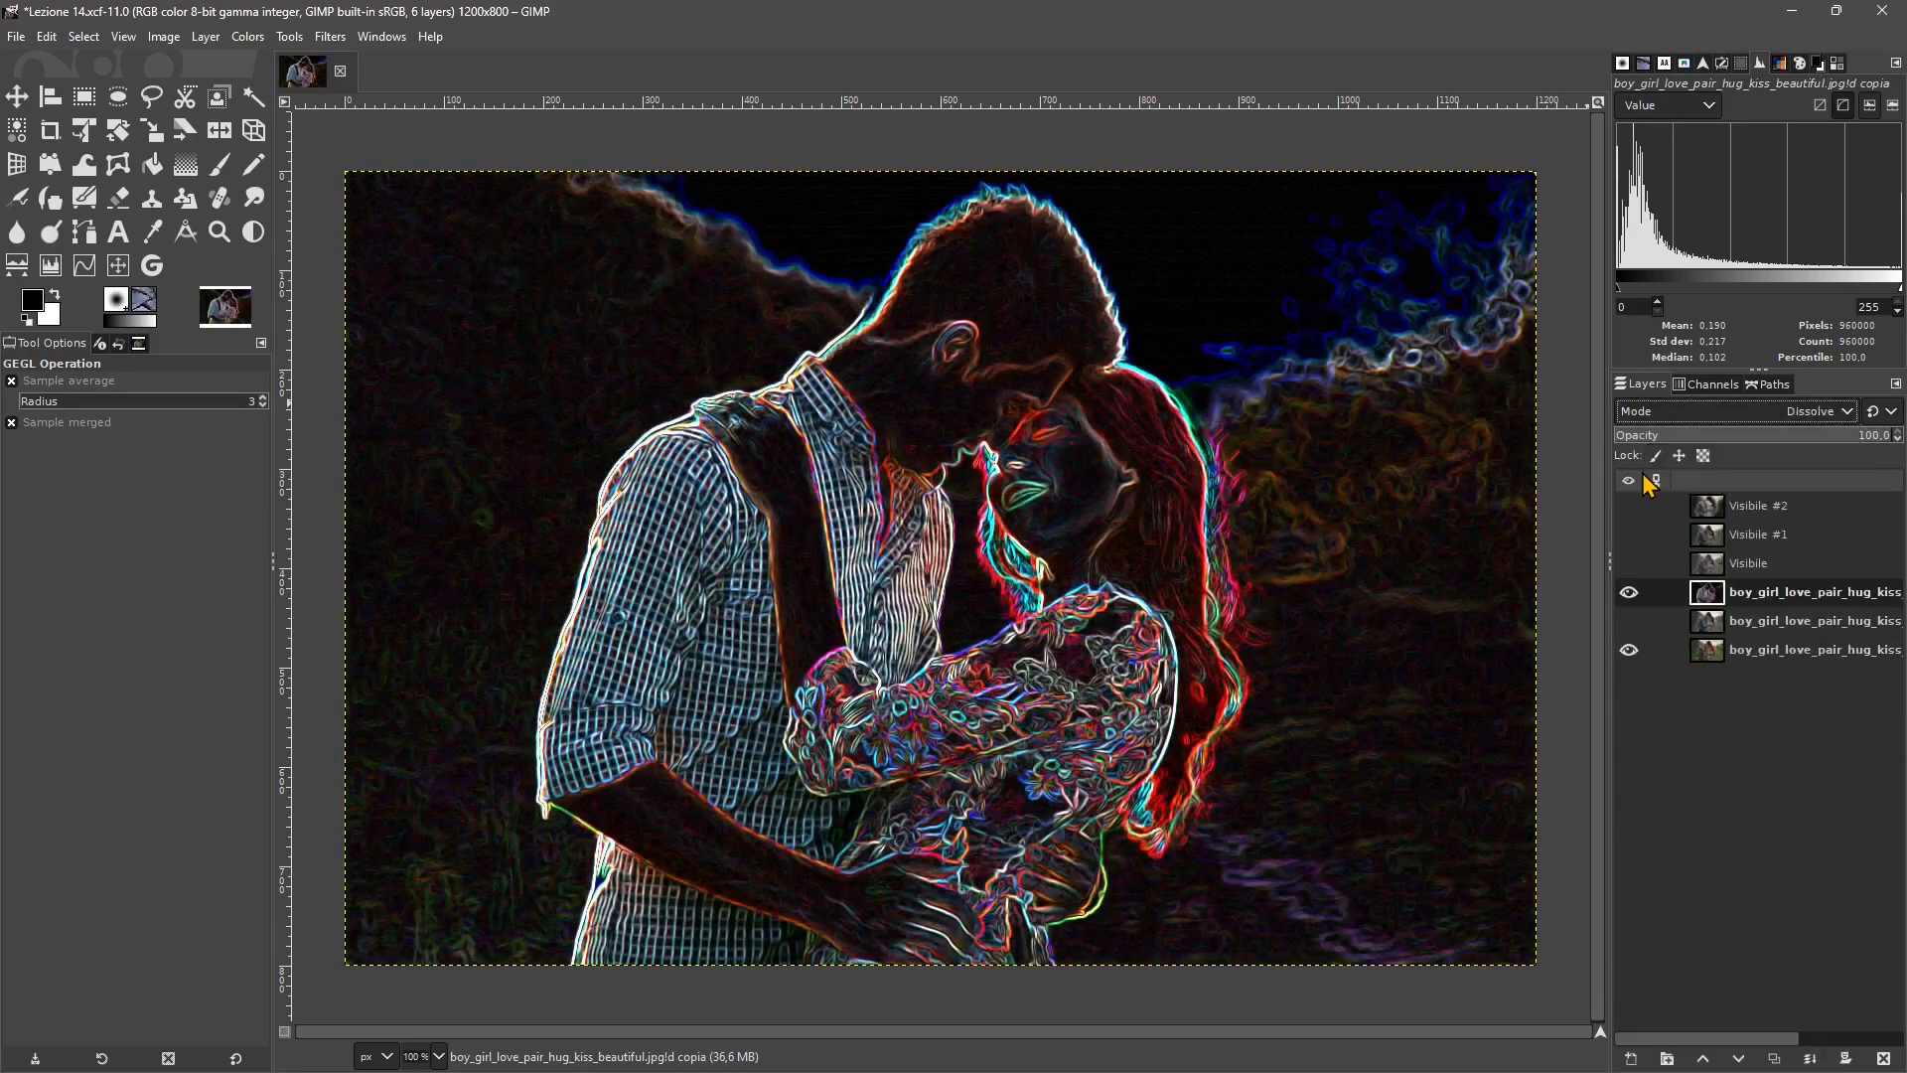
{"action": "key", "text": "Down"}
{"action": "key", "text": "Down"}
{"action": "key", "text": "Down"}
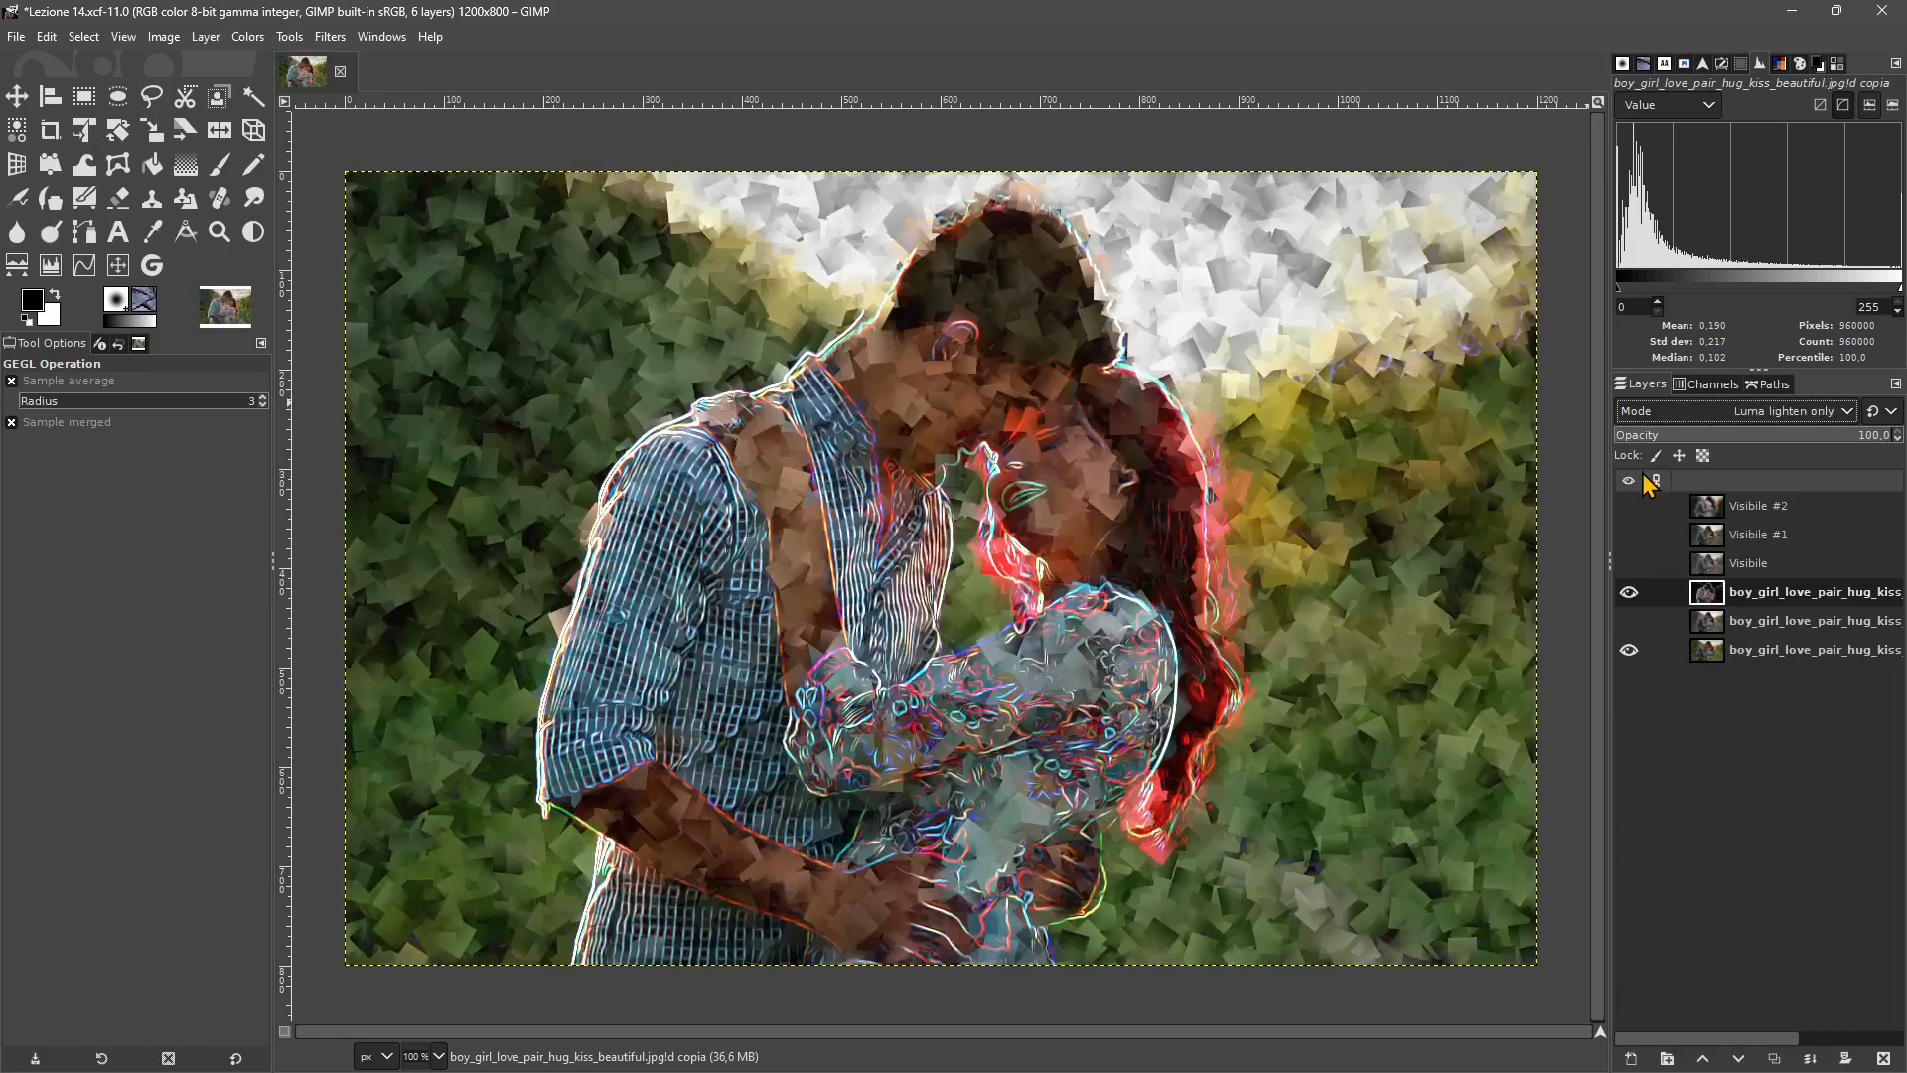
{"action": "key", "text": "Down"}
{"action": "key", "text": "Down"}
{"action": "key", "text": "Down"}
{"action": "key", "text": "Down"}
{"action": "key", "text": "Down"}
{"action": "key", "text": "Down"}
{"action": "key", "text": "Down"}
{"action": "key", "text": "Down"}
{"action": "key", "text": "Down"}
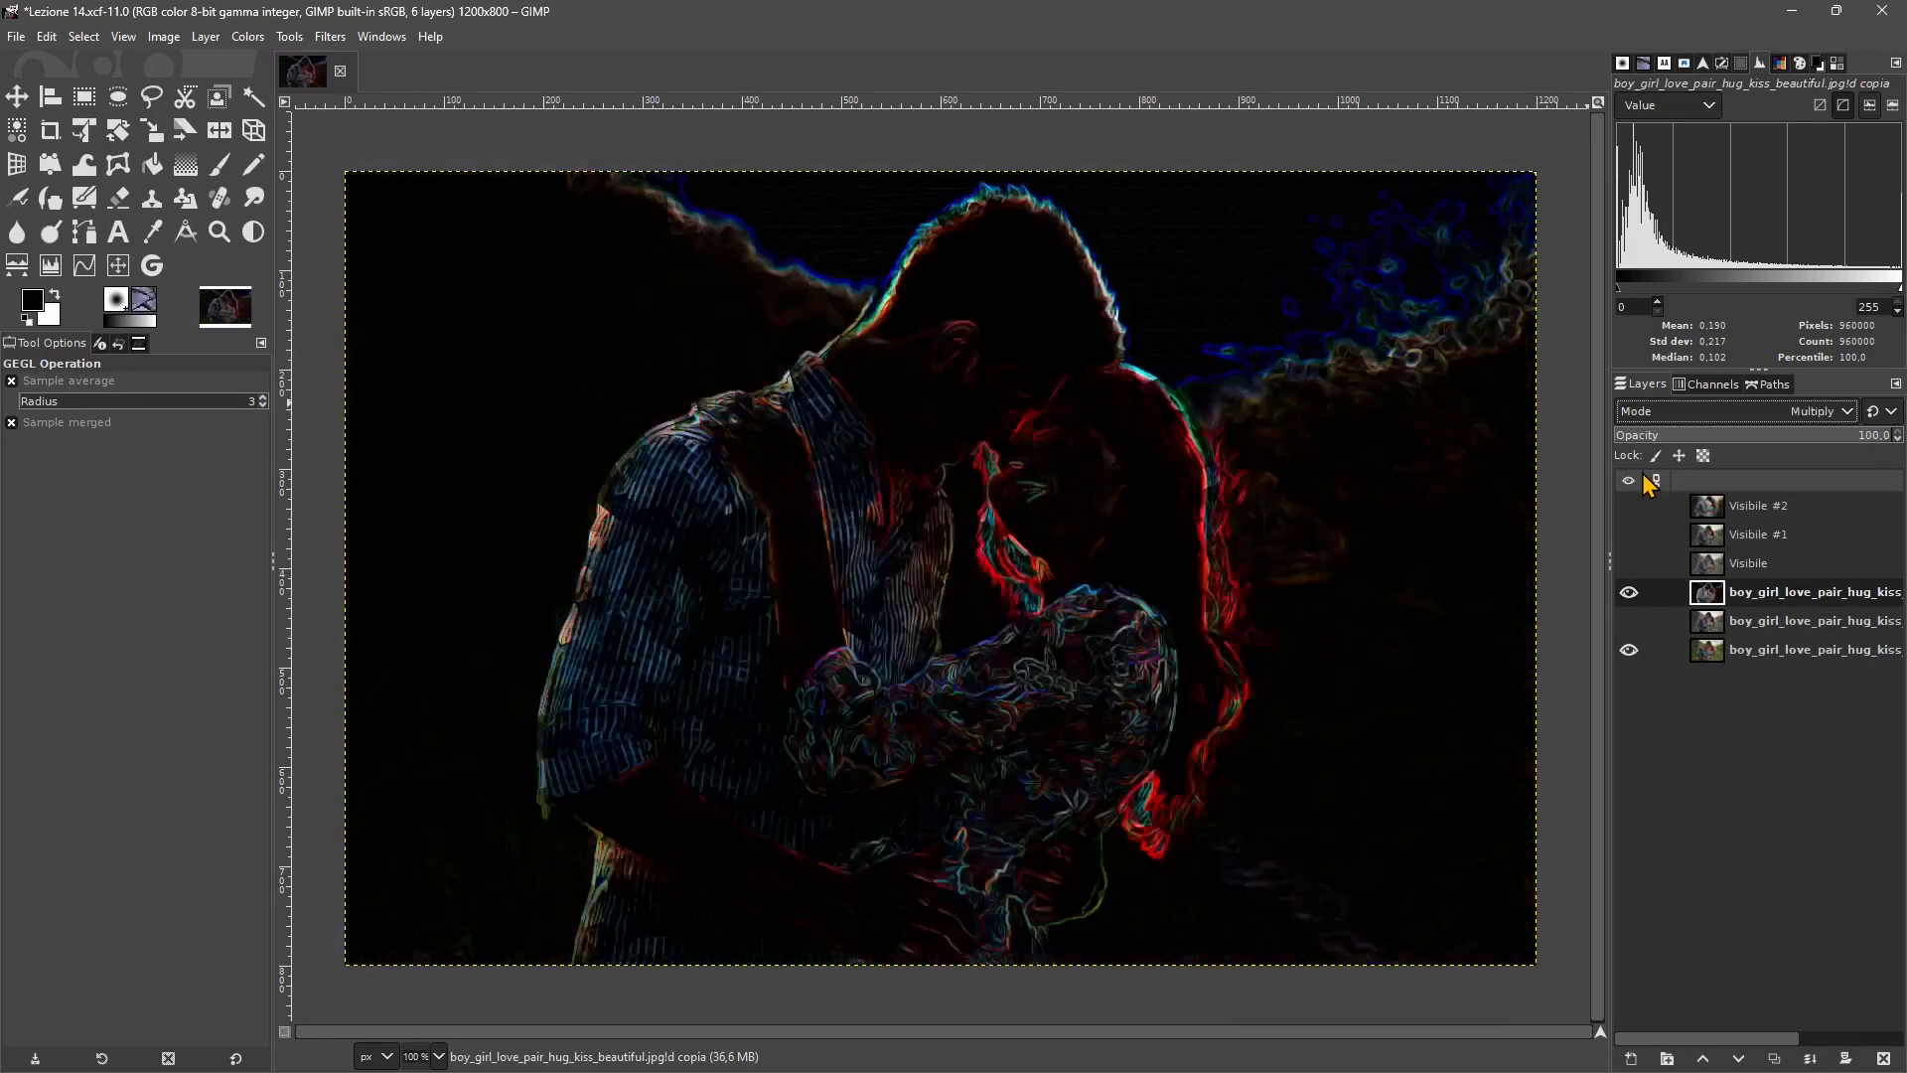
{"action": "key", "text": "Down"}
{"action": "key", "text": "Down"}
{"action": "key", "text": "Down"}
{"action": "key", "text": "Down"}
{"action": "key", "text": "Down"}
{"action": "key", "text": "Down"}
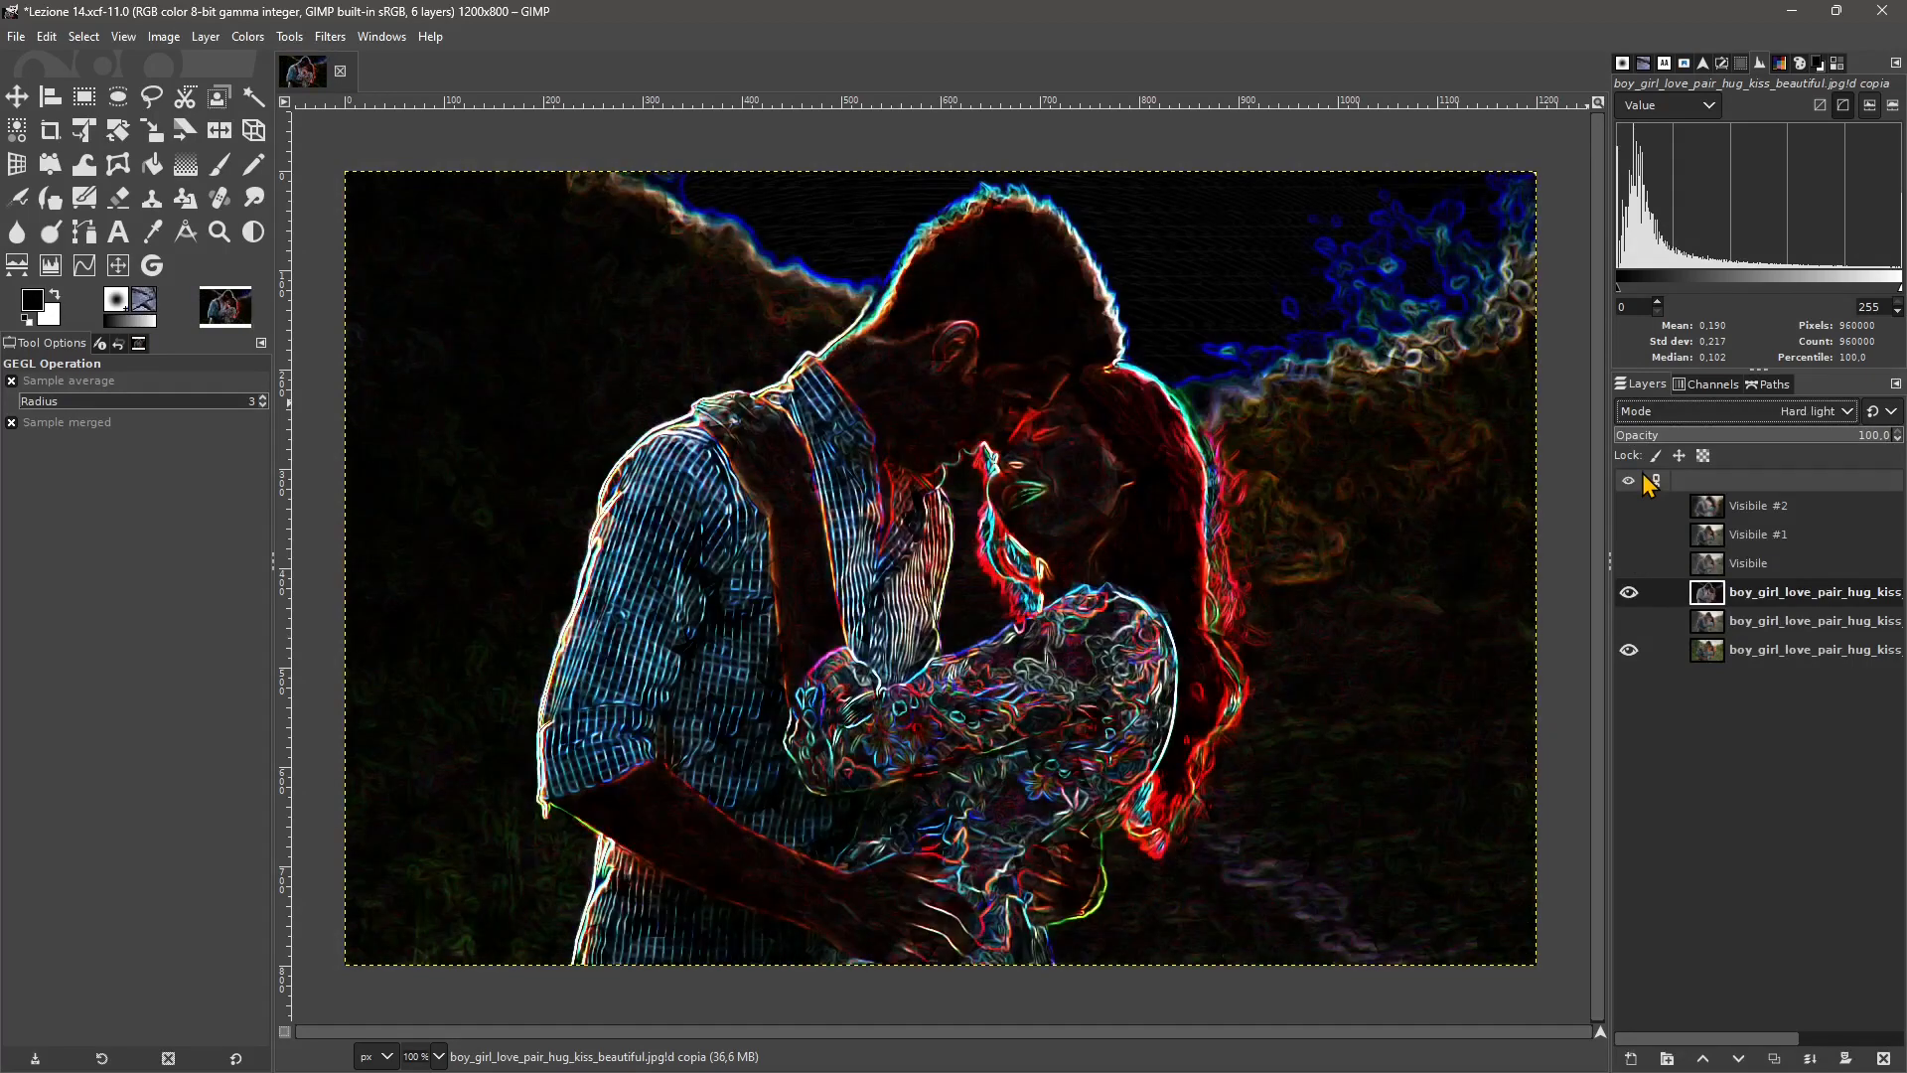
{"action": "key", "text": "Down"}
{"action": "key", "text": "Down"}
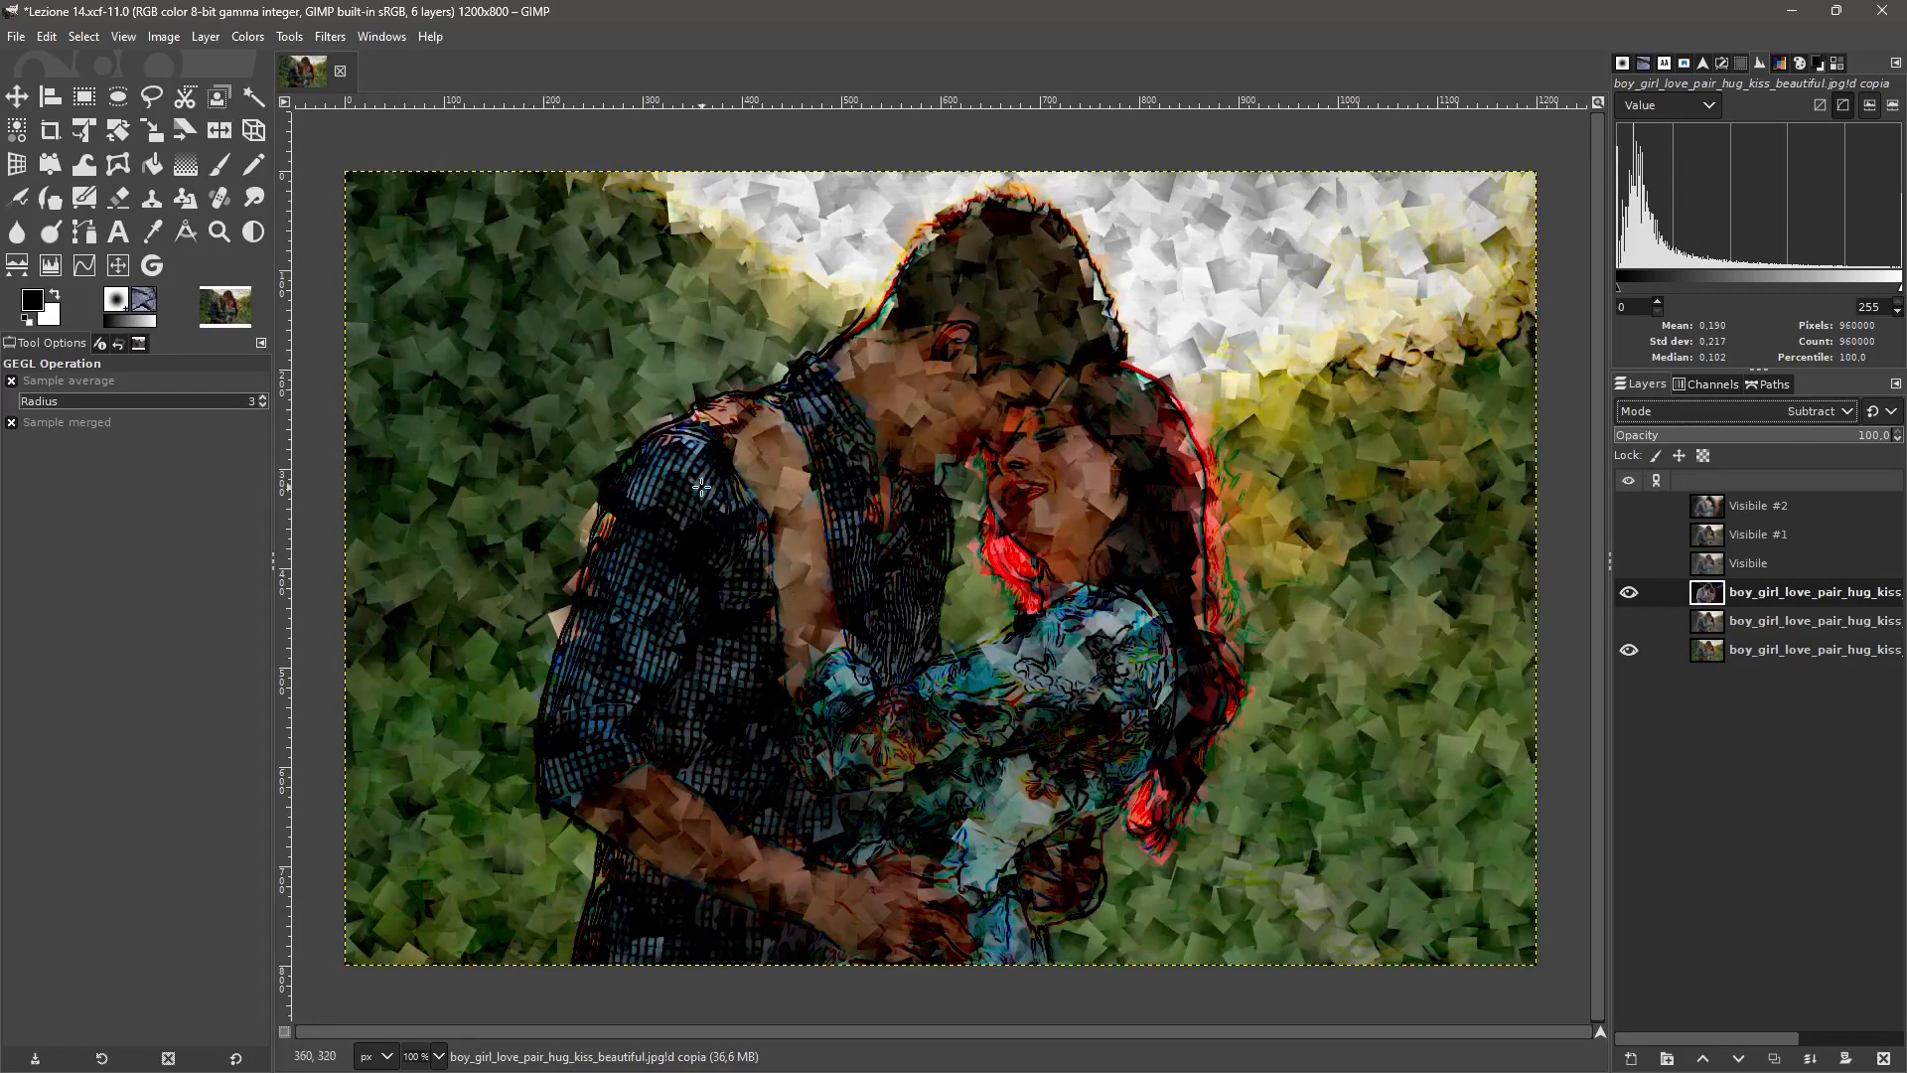
Create a new layer from the visible composite and hide that layer.
{"action": "left_click", "coordinate": [206, 37]}
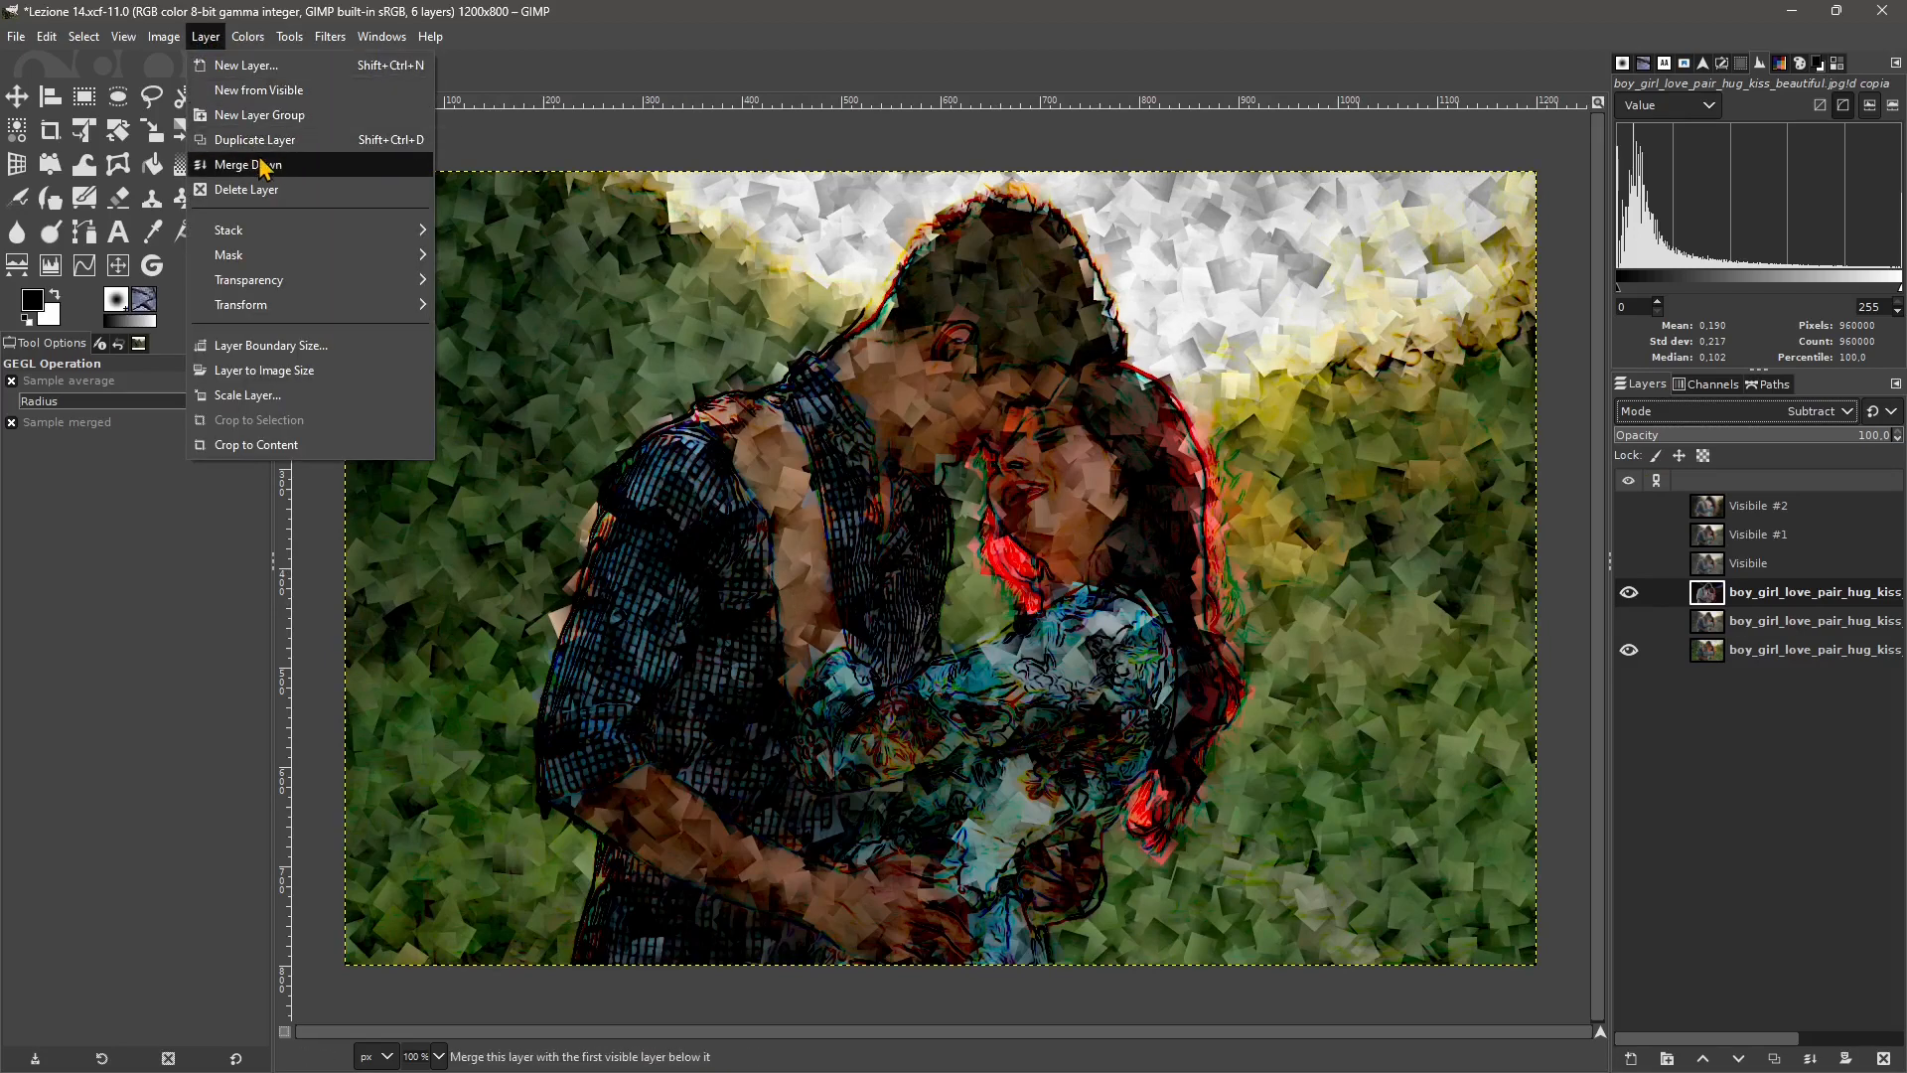
{"action": "left_click", "coordinate": [253, 90]}
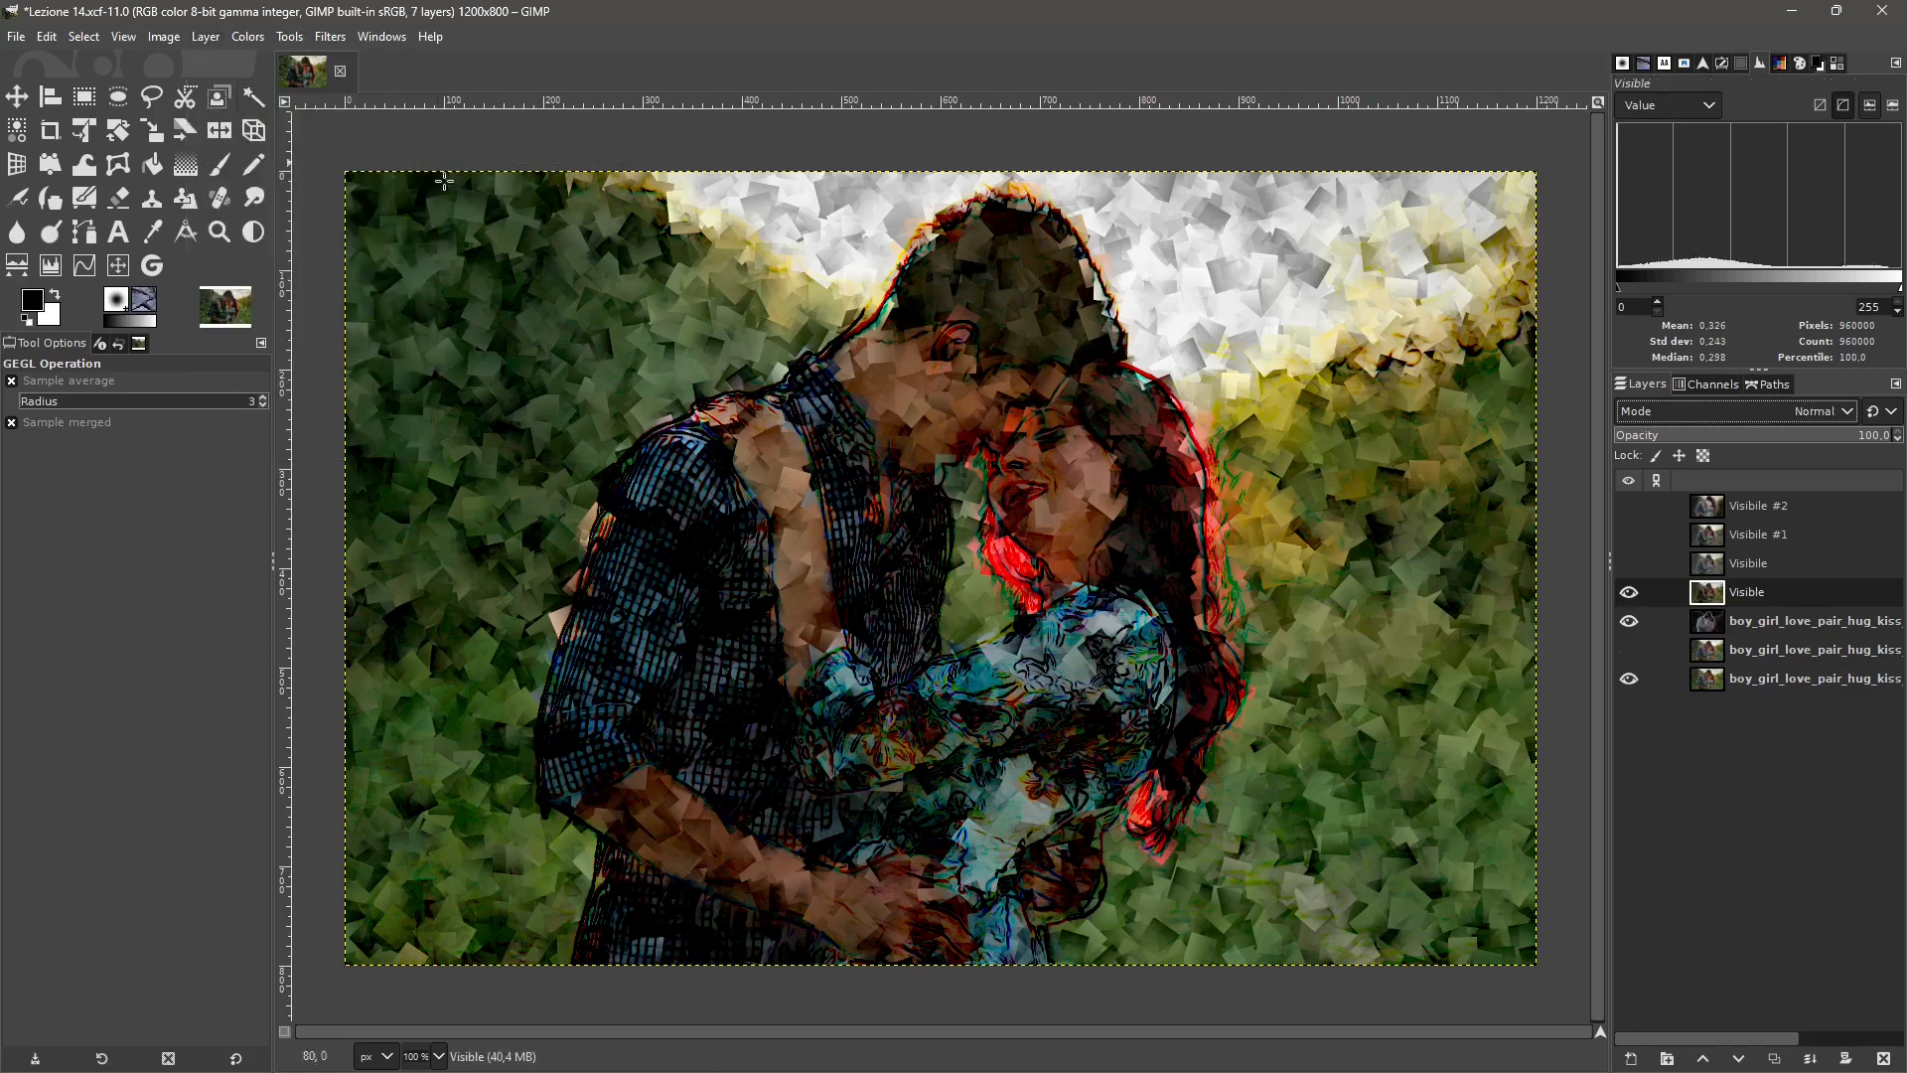
{"action": "left_click", "coordinate": [1629, 594]}
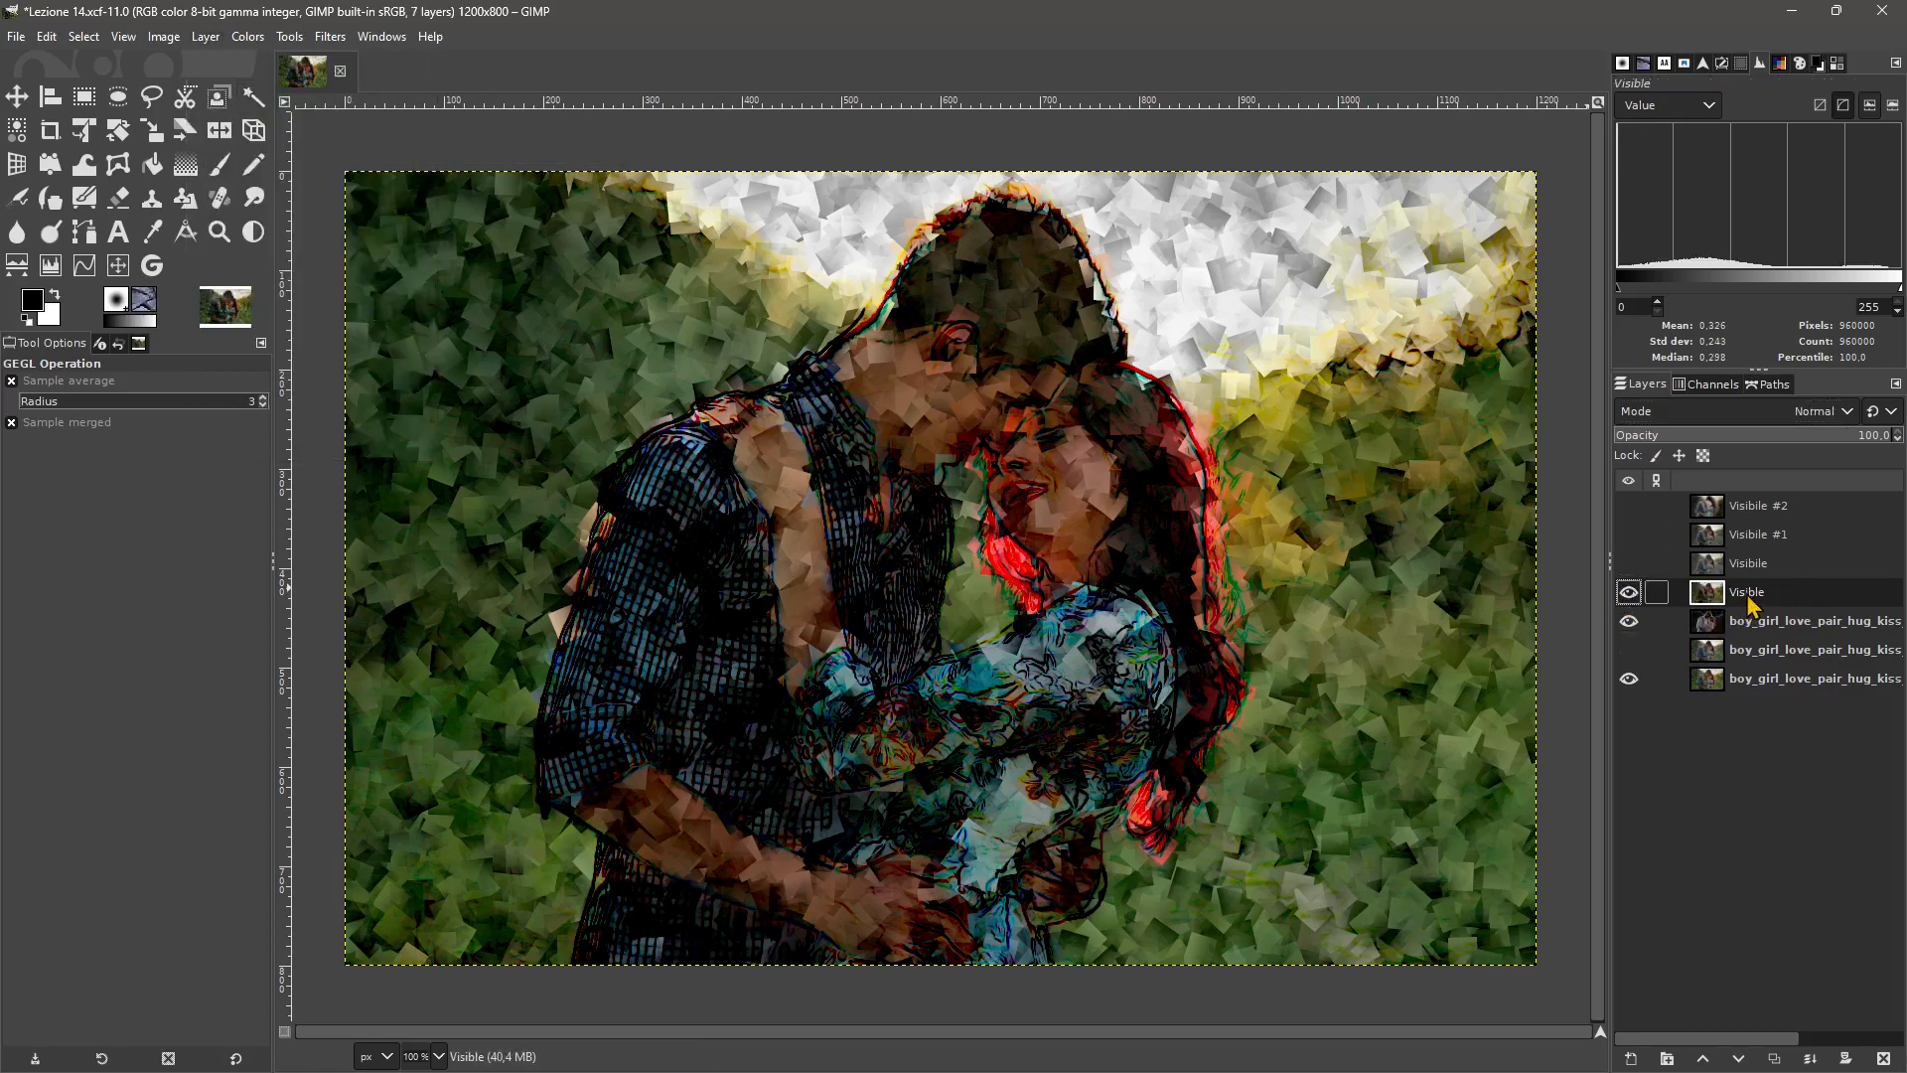
Hide the edge-detected and cubist layers, then make the partly desaturated copy layer between them active and visible.
{"action": "left_click", "coordinate": [1629, 621]}
{"action": "left_click", "coordinate": [1773, 681]}
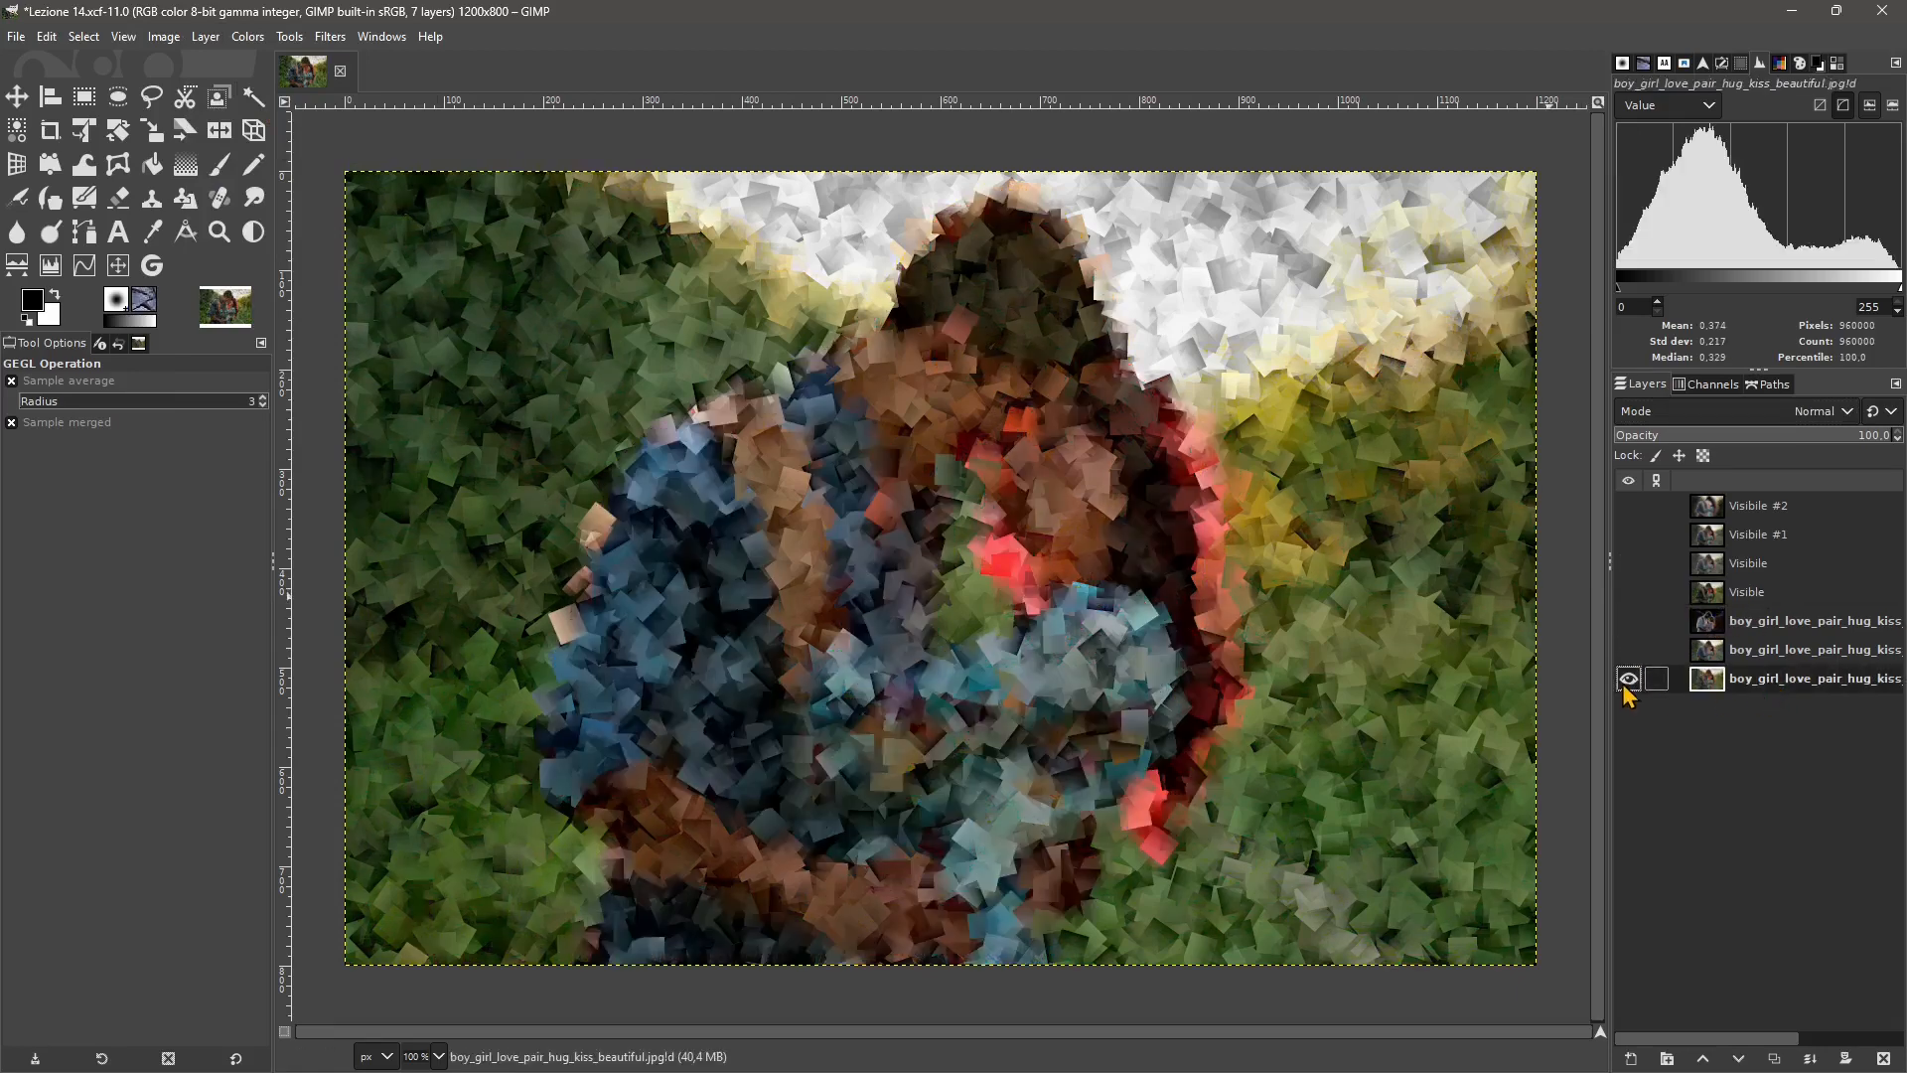
{"action": "left_click", "coordinate": [1748, 651]}
{"action": "left_click", "coordinate": [1629, 679]}
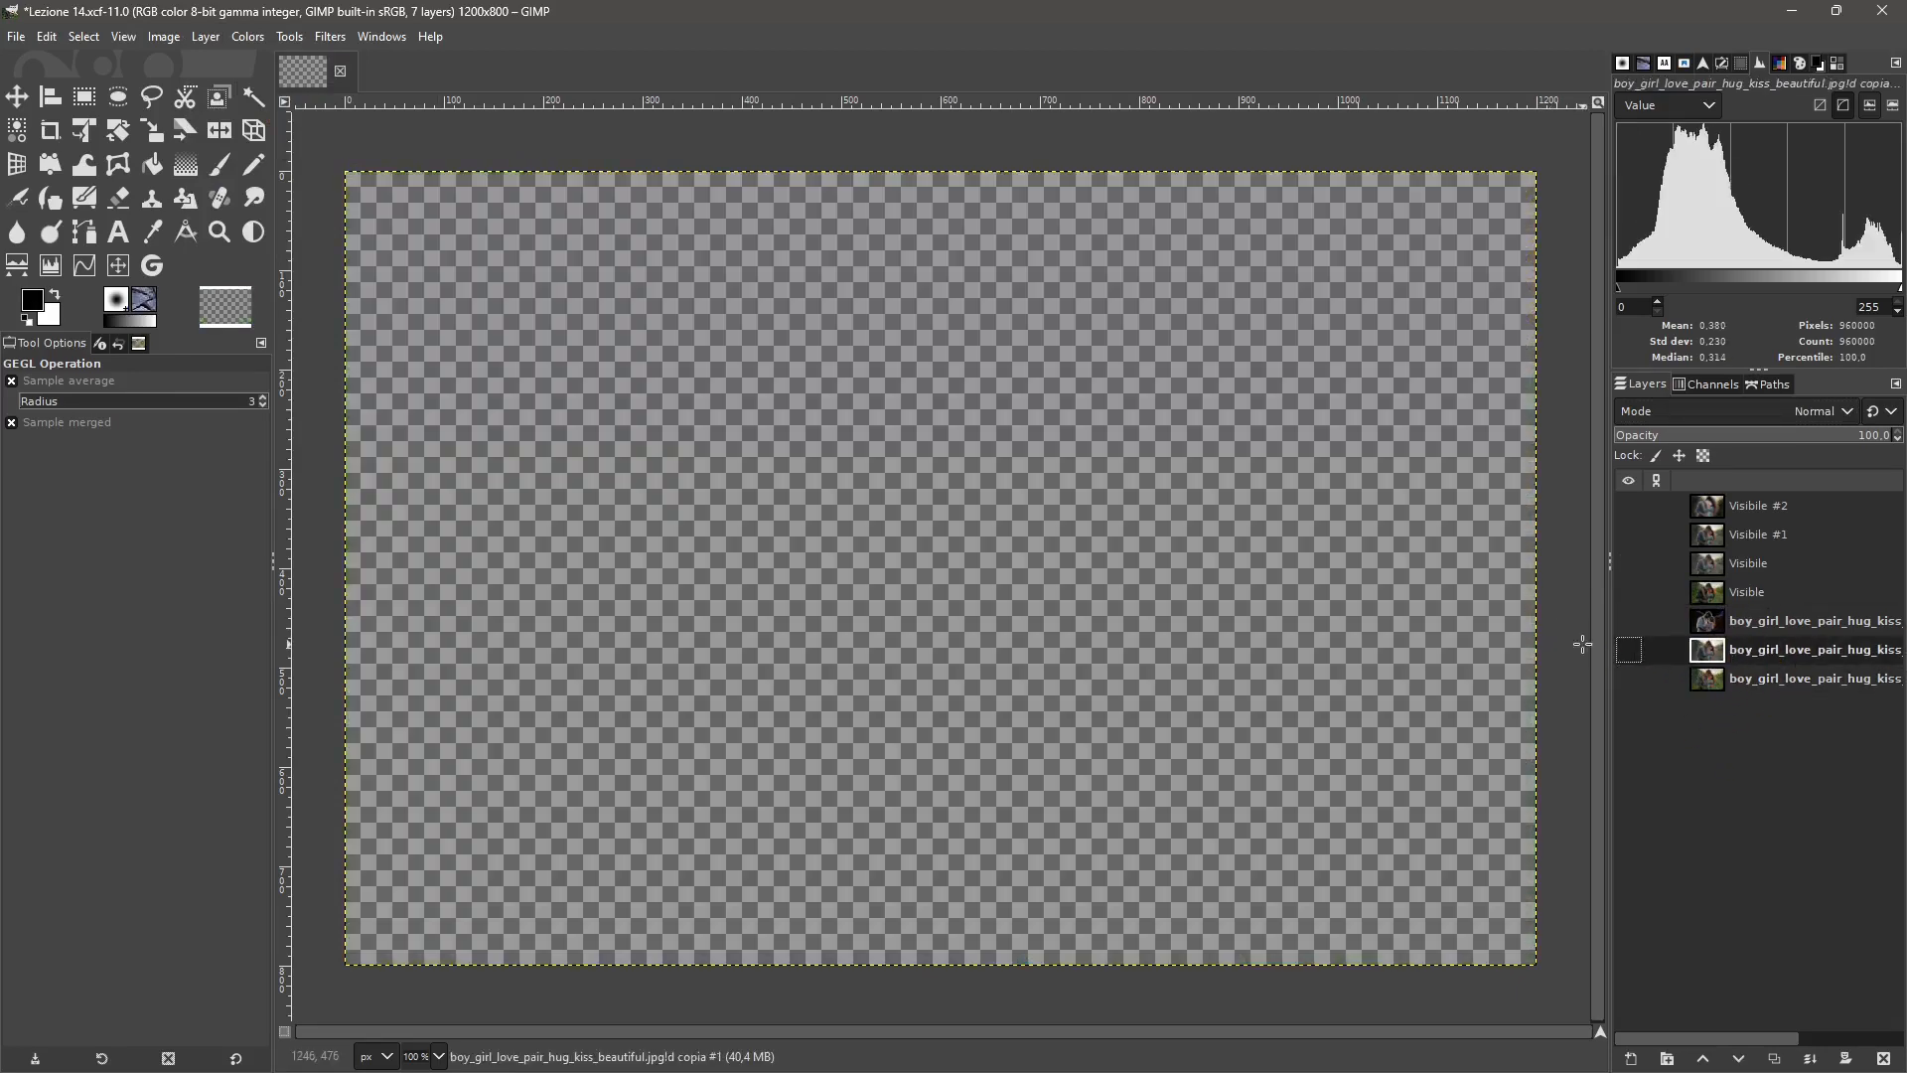
{"action": "left_click", "coordinate": [1629, 650]}
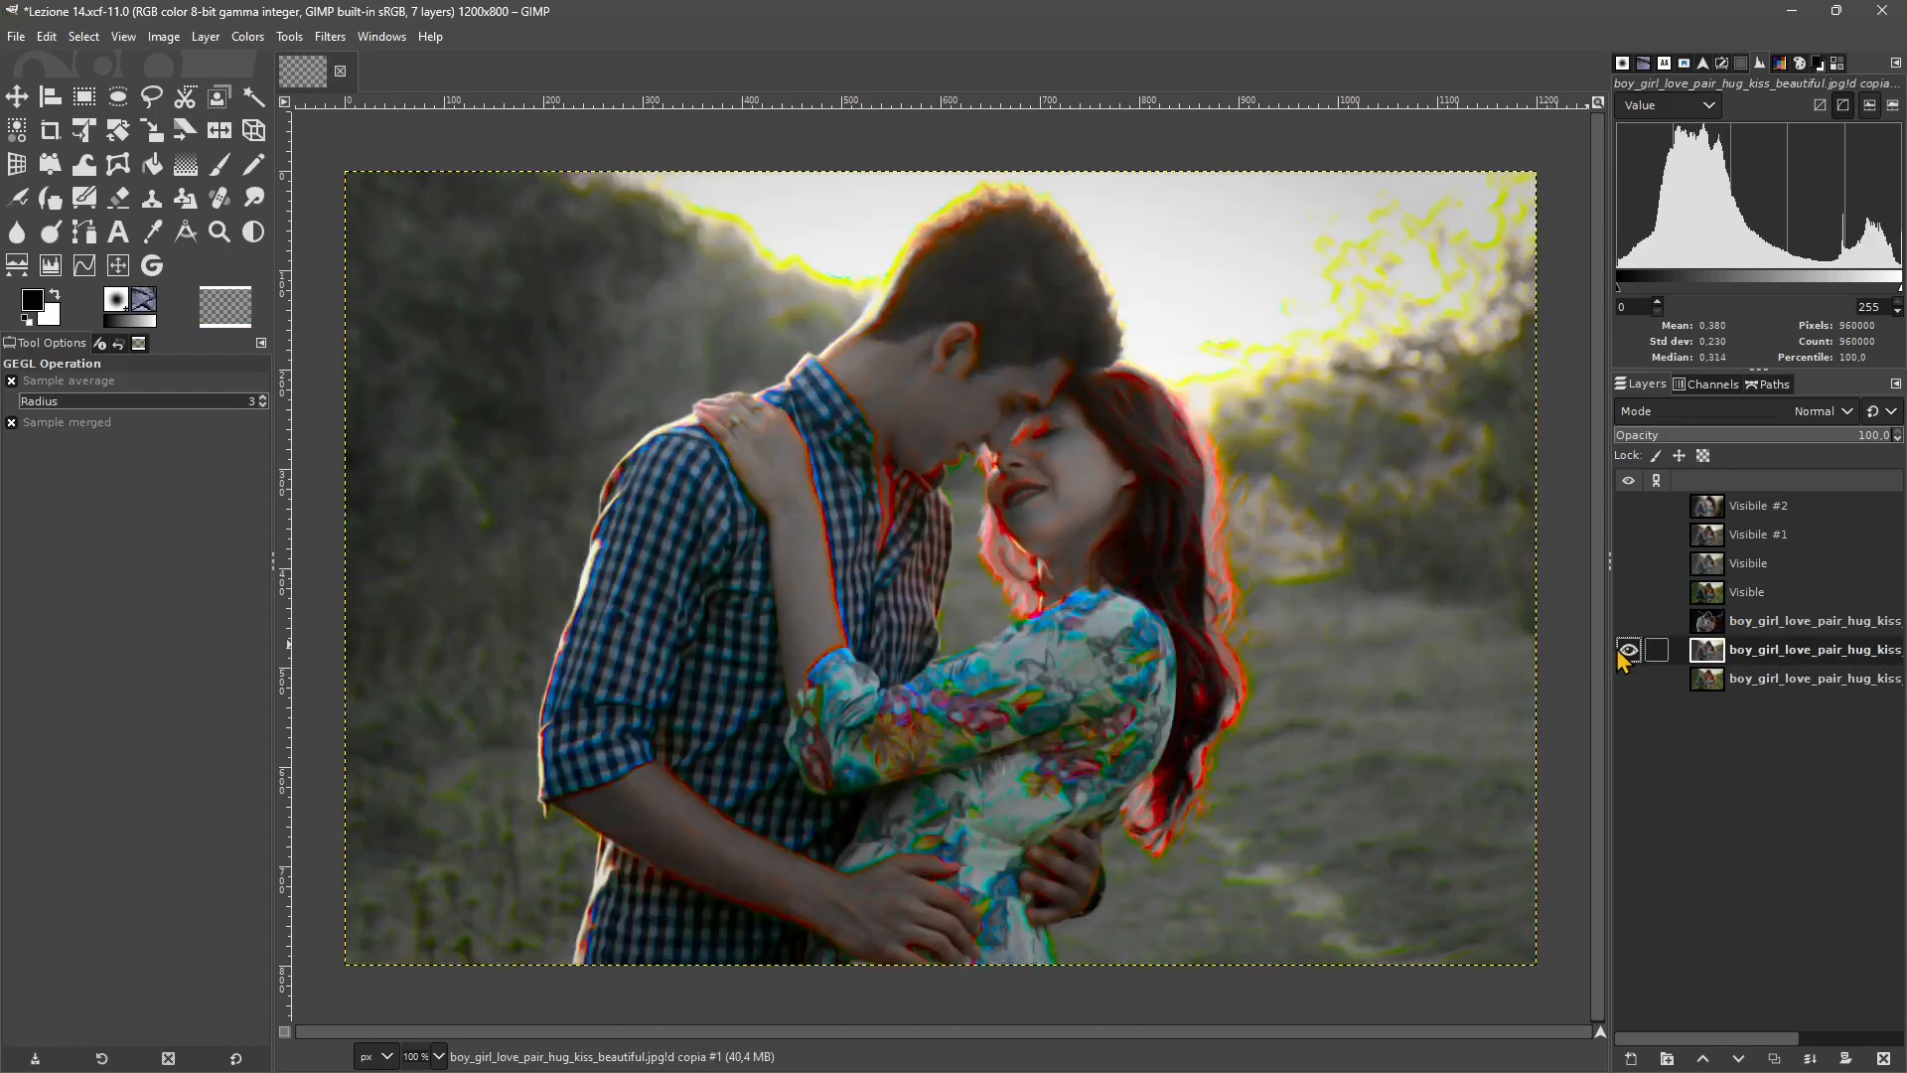
Open the artistic GIMPressionist filter on the partly desaturated copy layer and browse presets such as Crosshatch, Dotify and Canvas.
{"action": "left_click", "coordinate": [332, 37]}
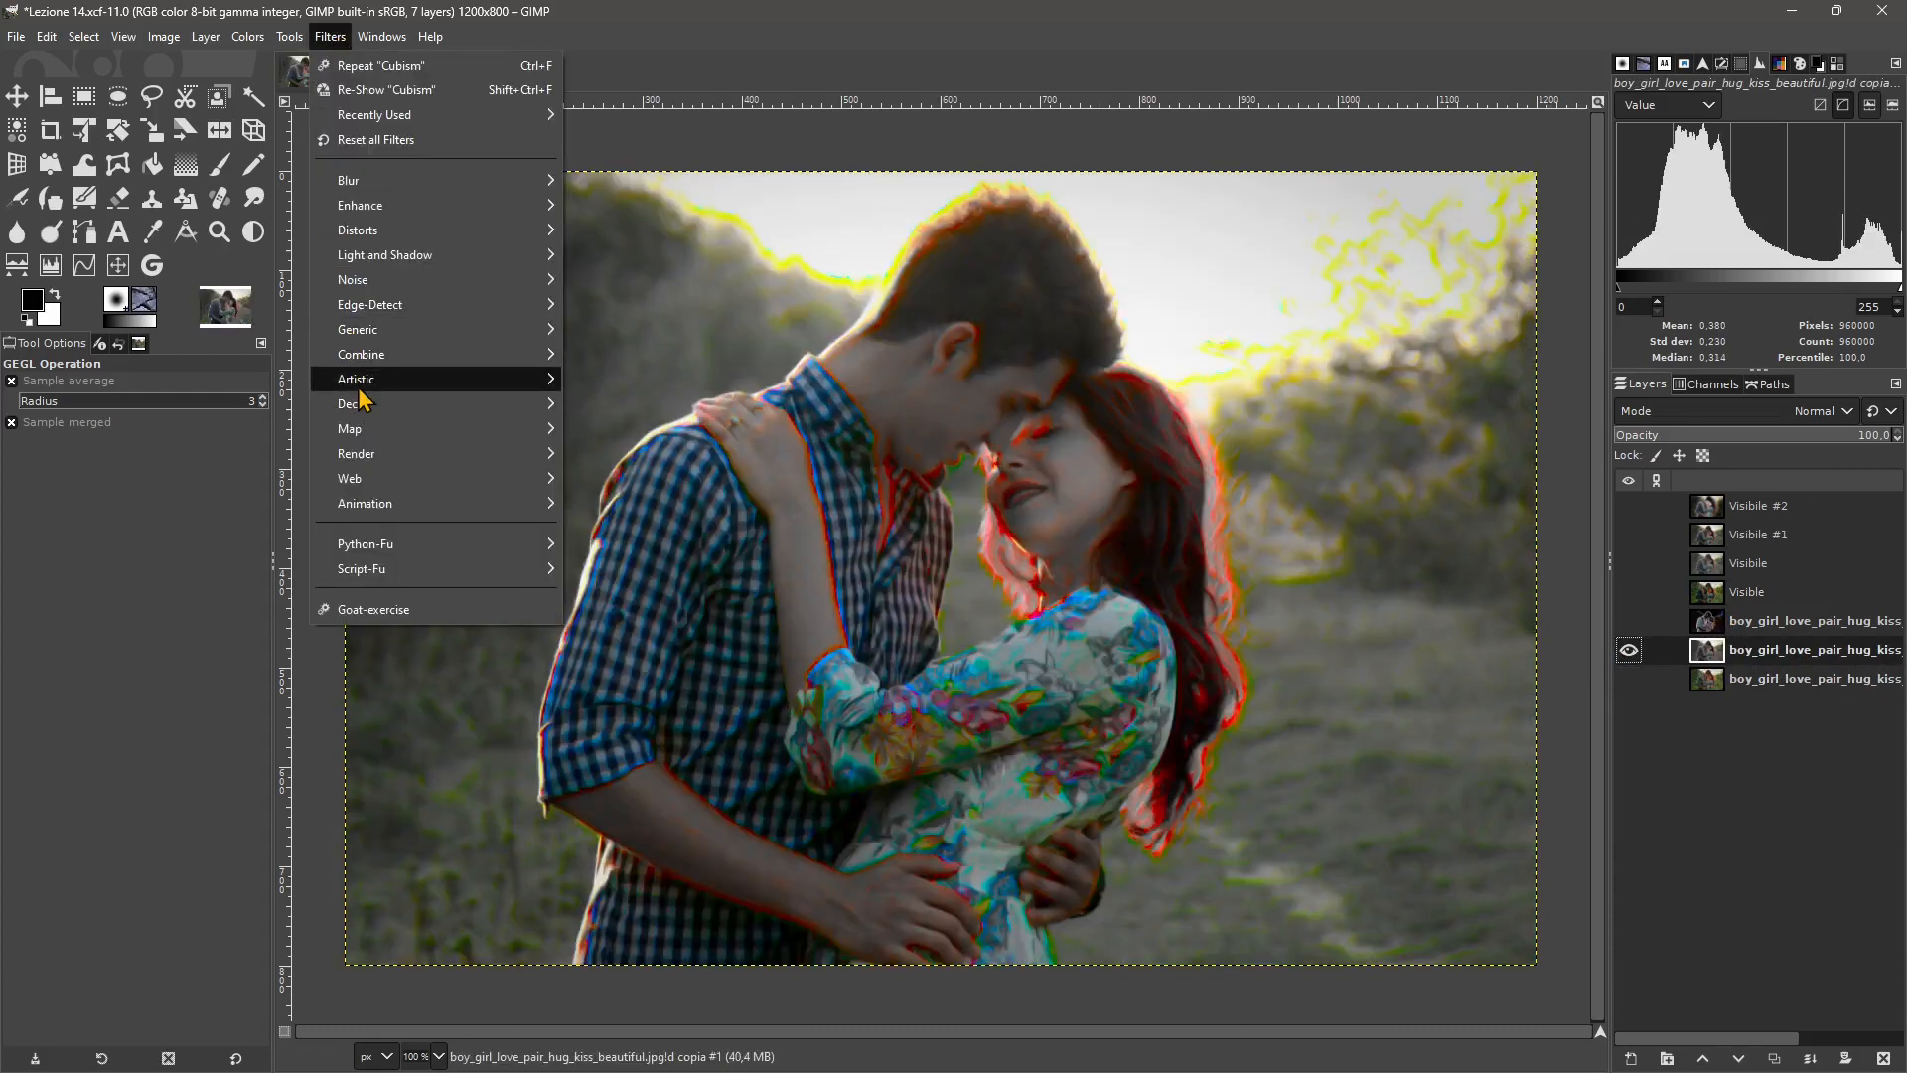
{"action": "mouse_move", "coordinate": [359, 385]}
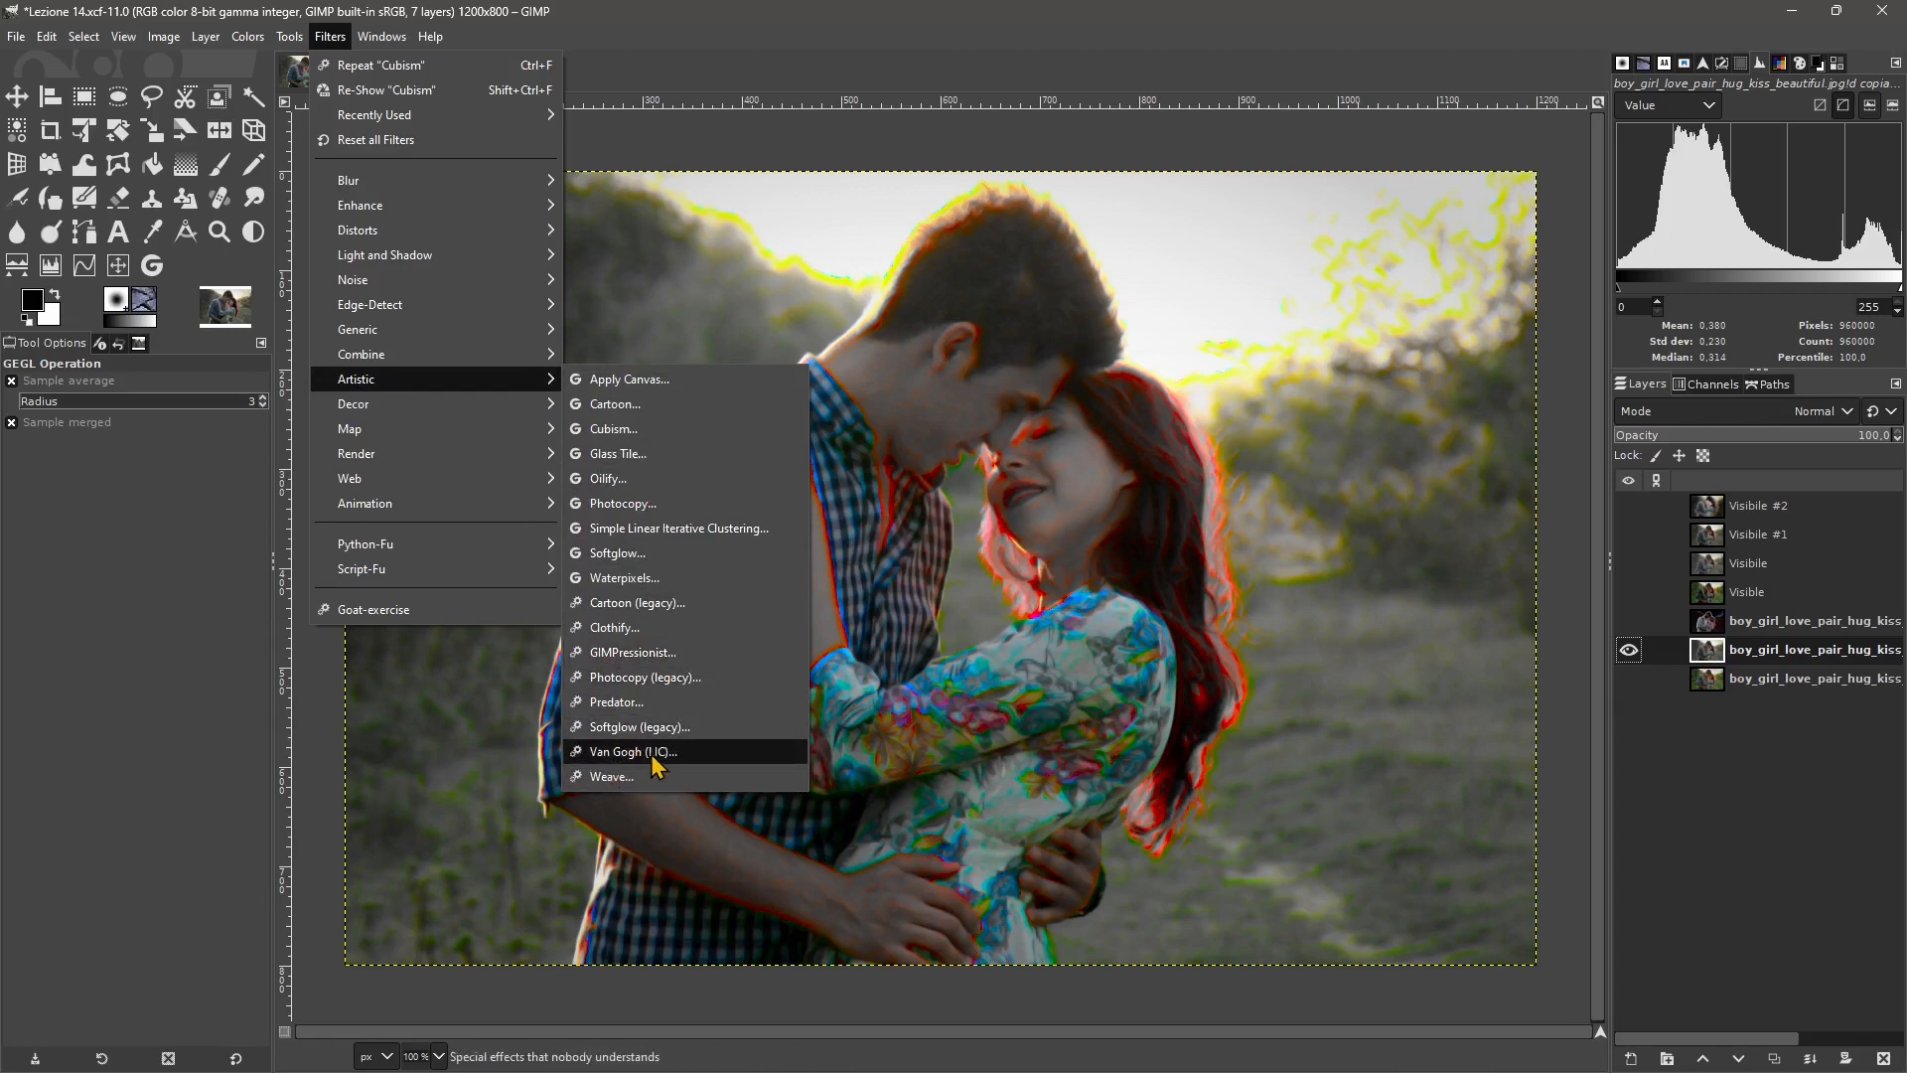
{"action": "left_click", "coordinate": [618, 680]}
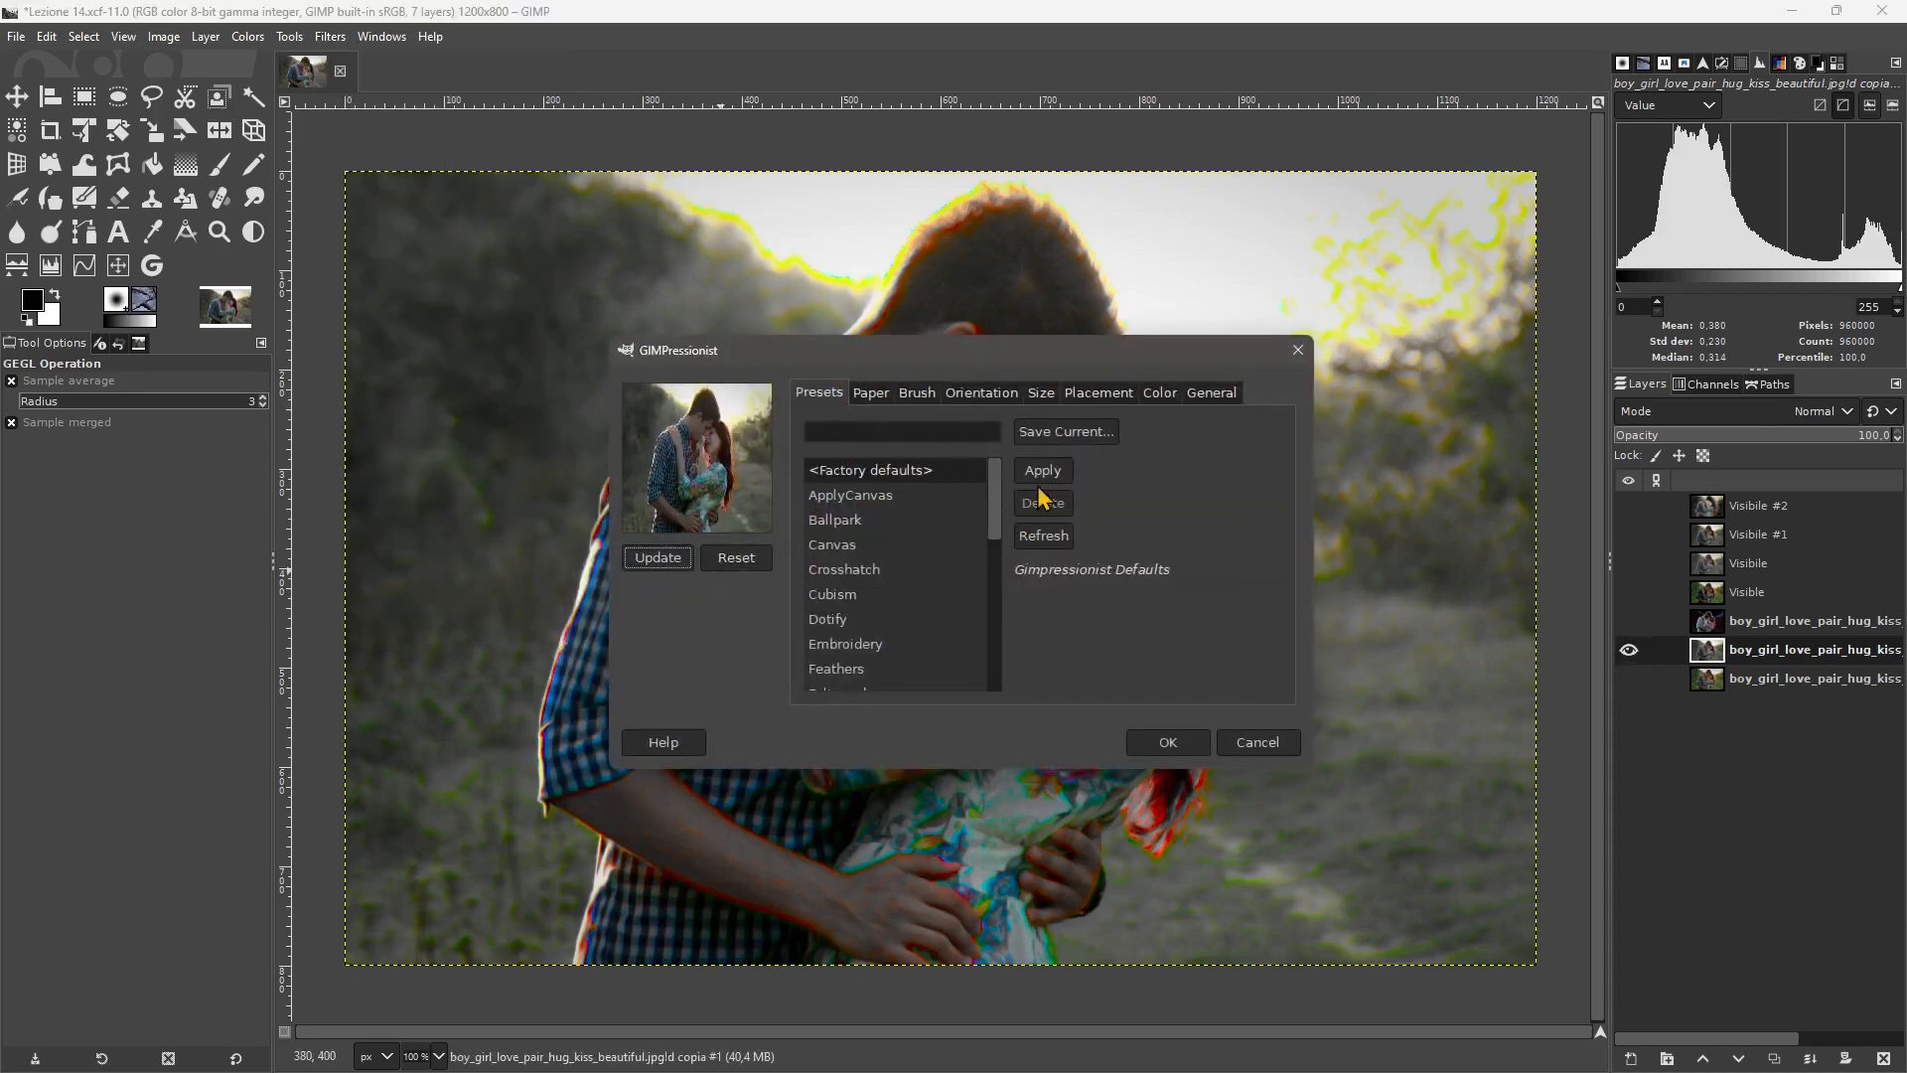
{"action": "left_click", "coordinate": [839, 571]}
{"action": "left_click", "coordinate": [831, 626]}
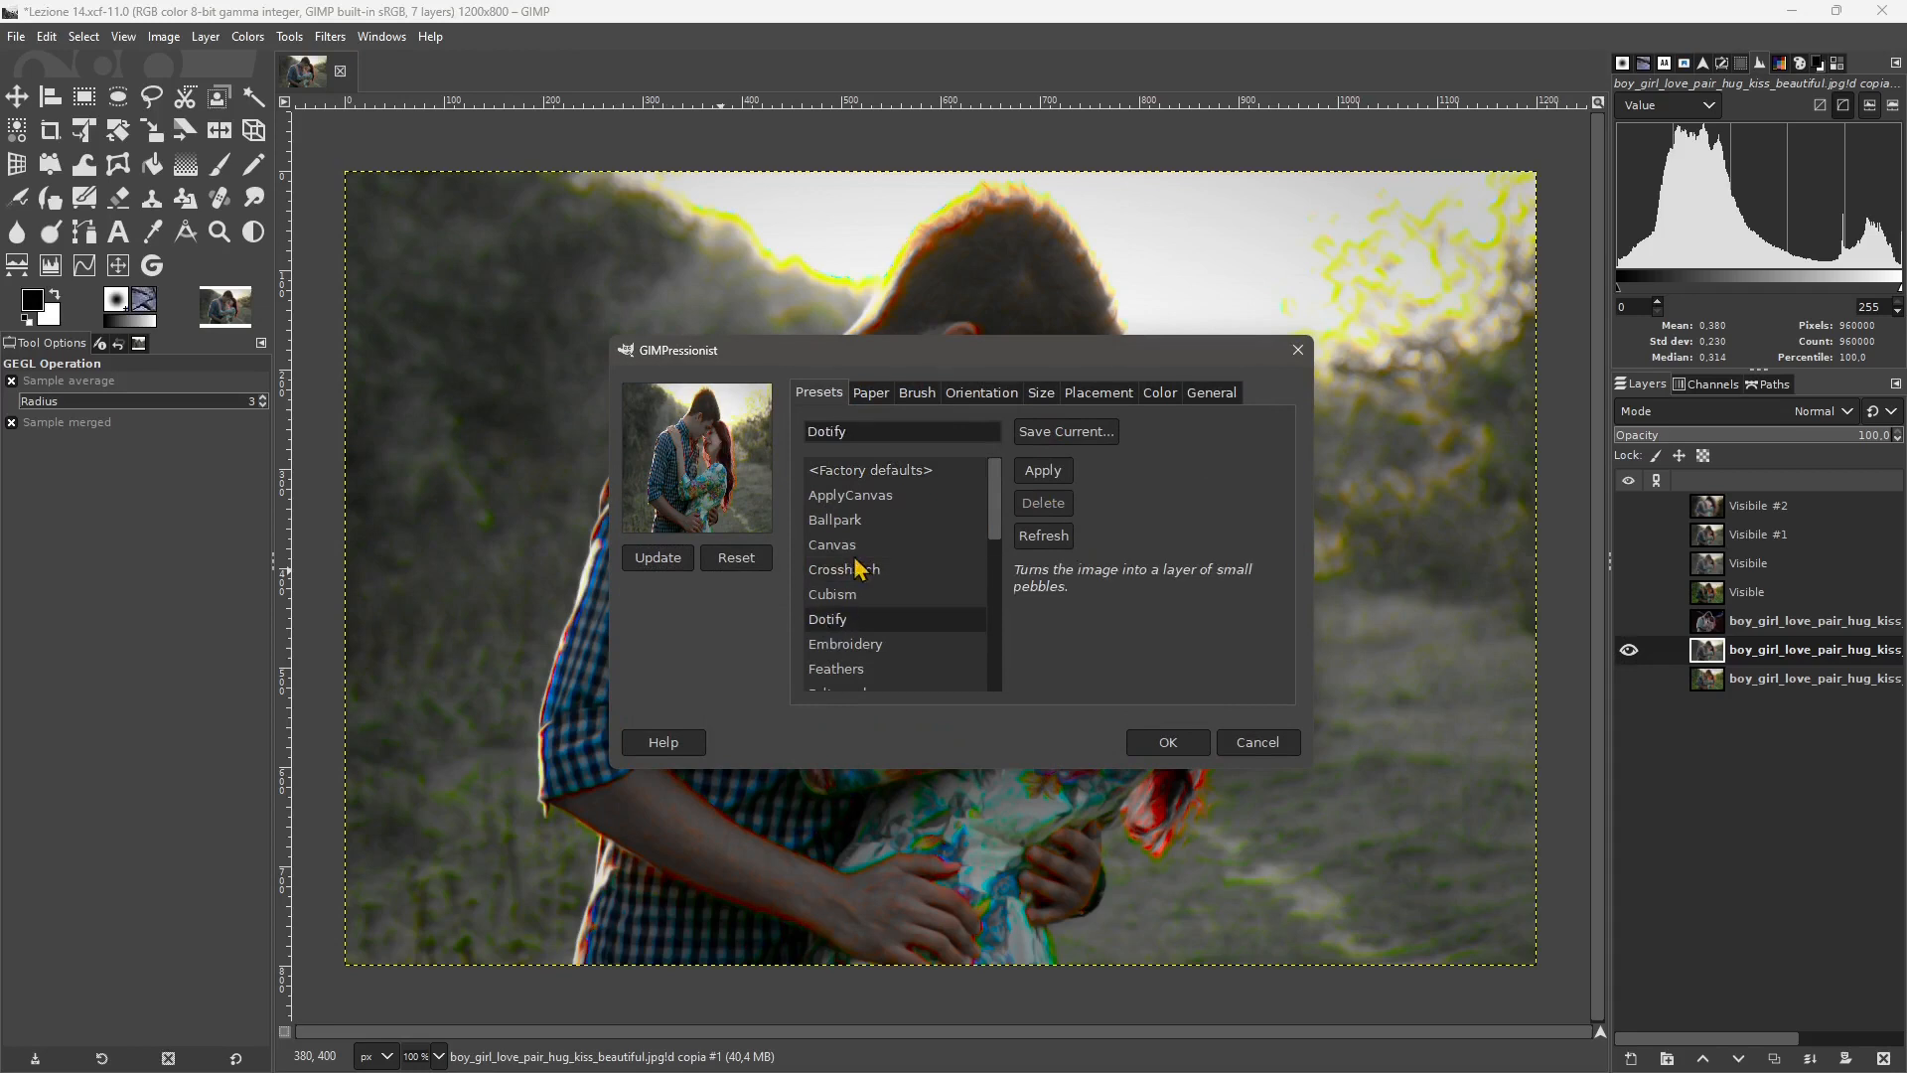
{"action": "left_click", "coordinate": [856, 549]}
{"action": "left_click", "coordinate": [841, 617]}
Review GIMPressionist's Paper, Brush, Orientation, Placement, Color and General settings and apply the filter with the original background kept.
{"action": "left_click", "coordinate": [867, 392]}
{"action": "left_click", "coordinate": [917, 392]}
{"action": "left_click", "coordinate": [982, 392]}
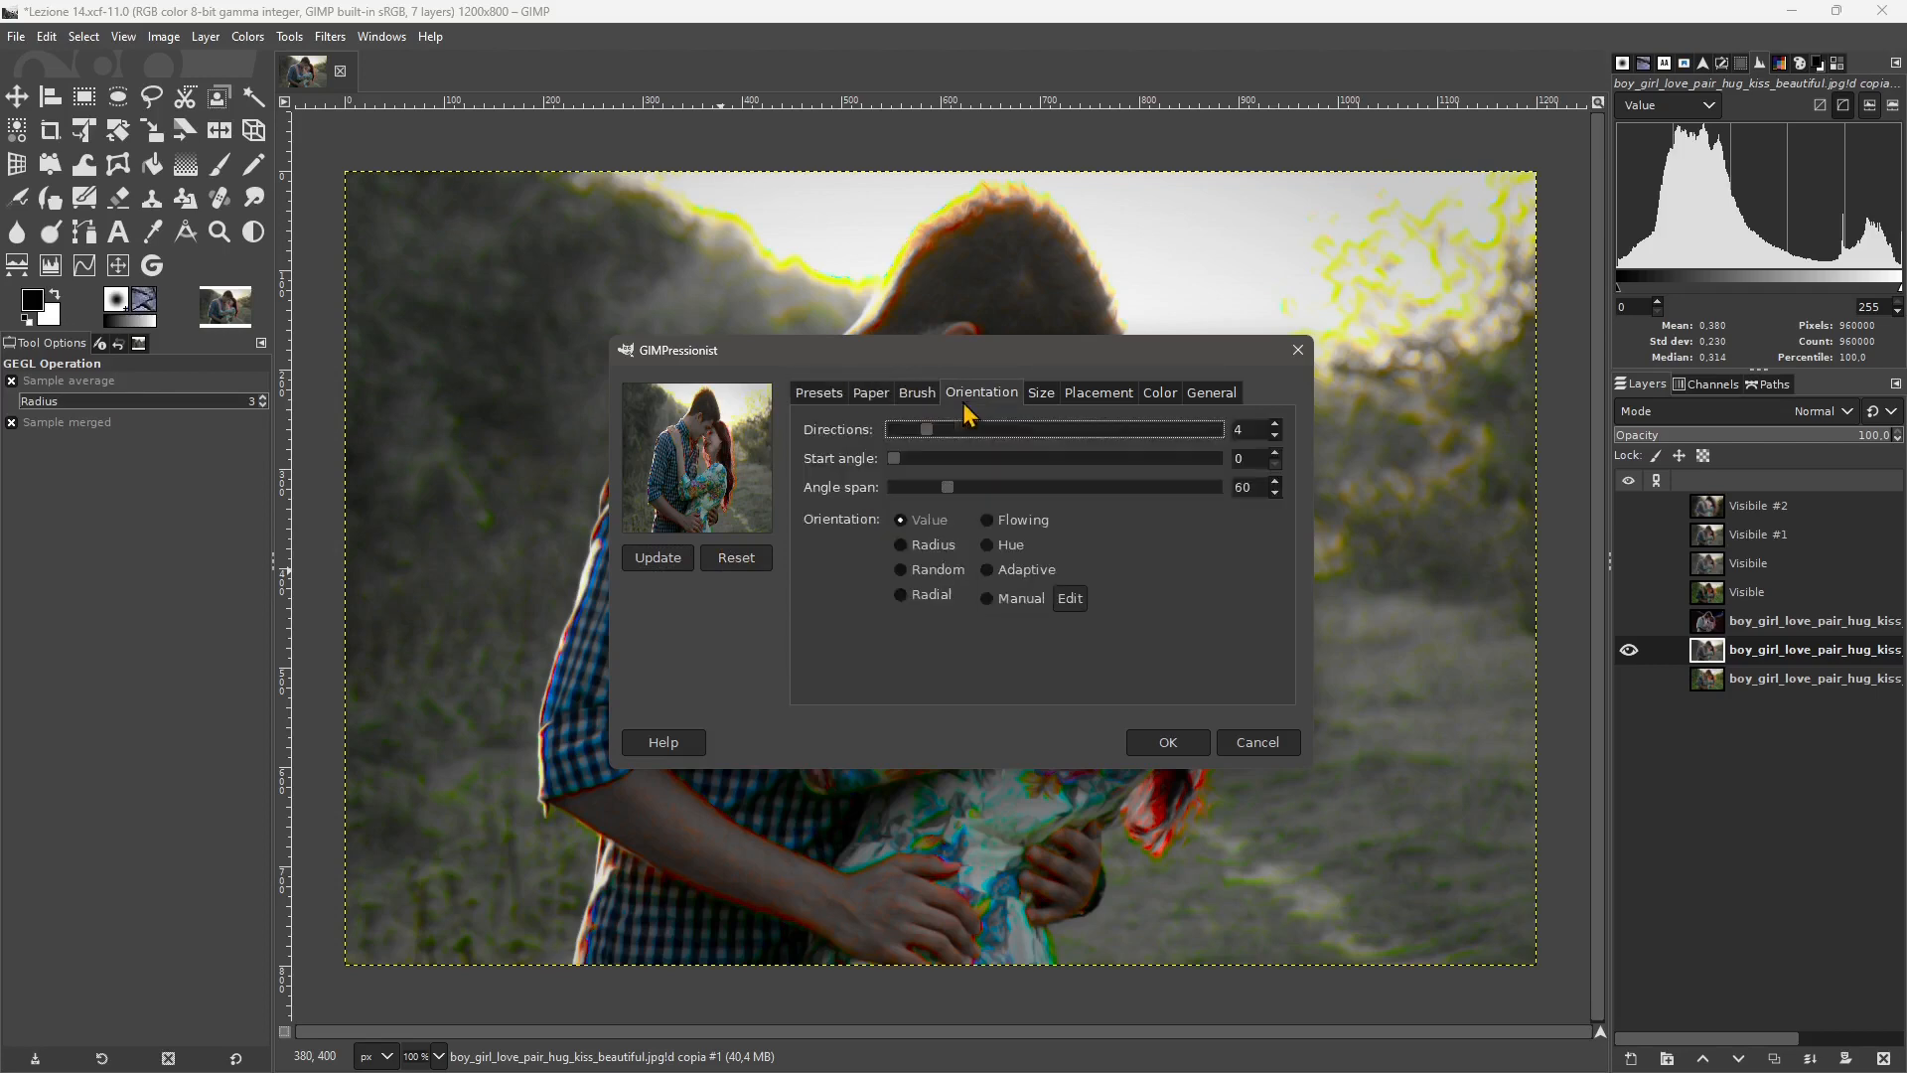
{"action": "left_click", "coordinate": [1097, 392]}
{"action": "left_click", "coordinate": [1158, 393]}
{"action": "left_click", "coordinate": [1205, 393]}
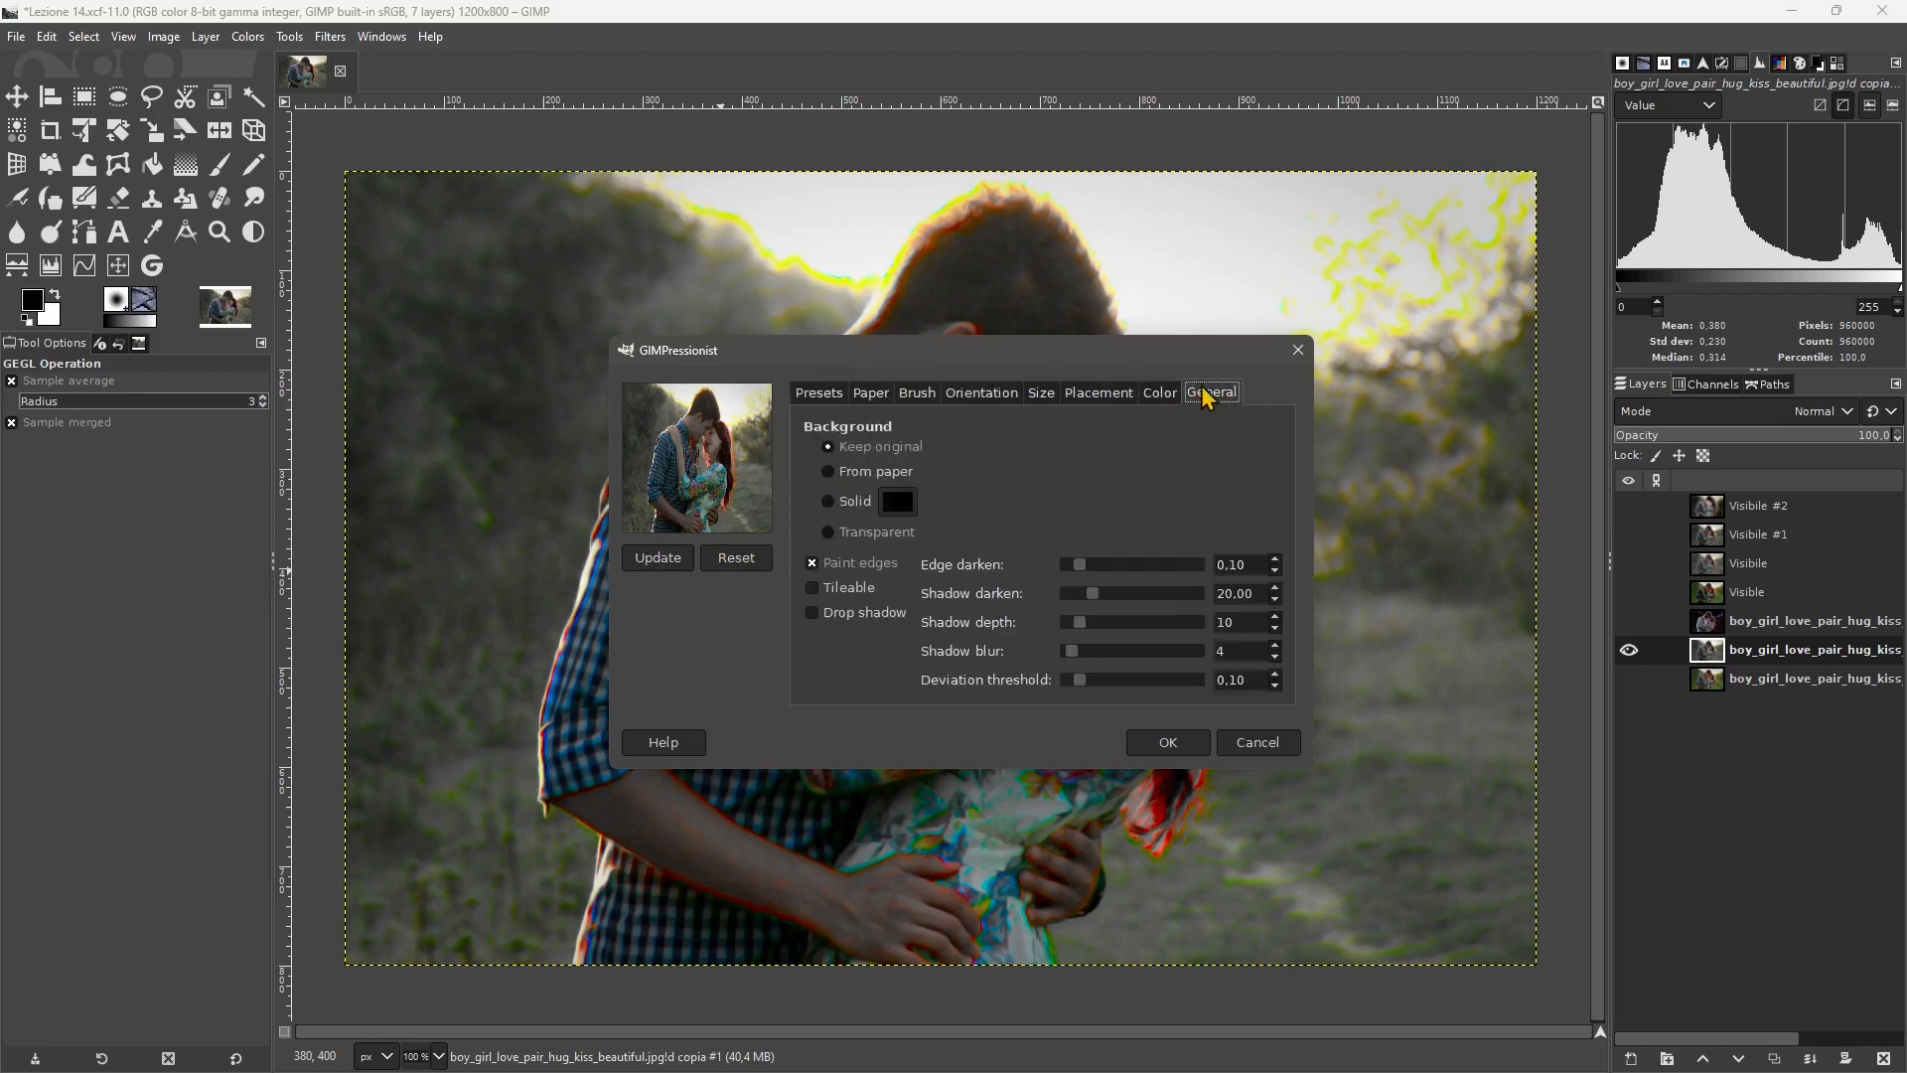
{"action": "left_click", "coordinate": [1167, 741]}
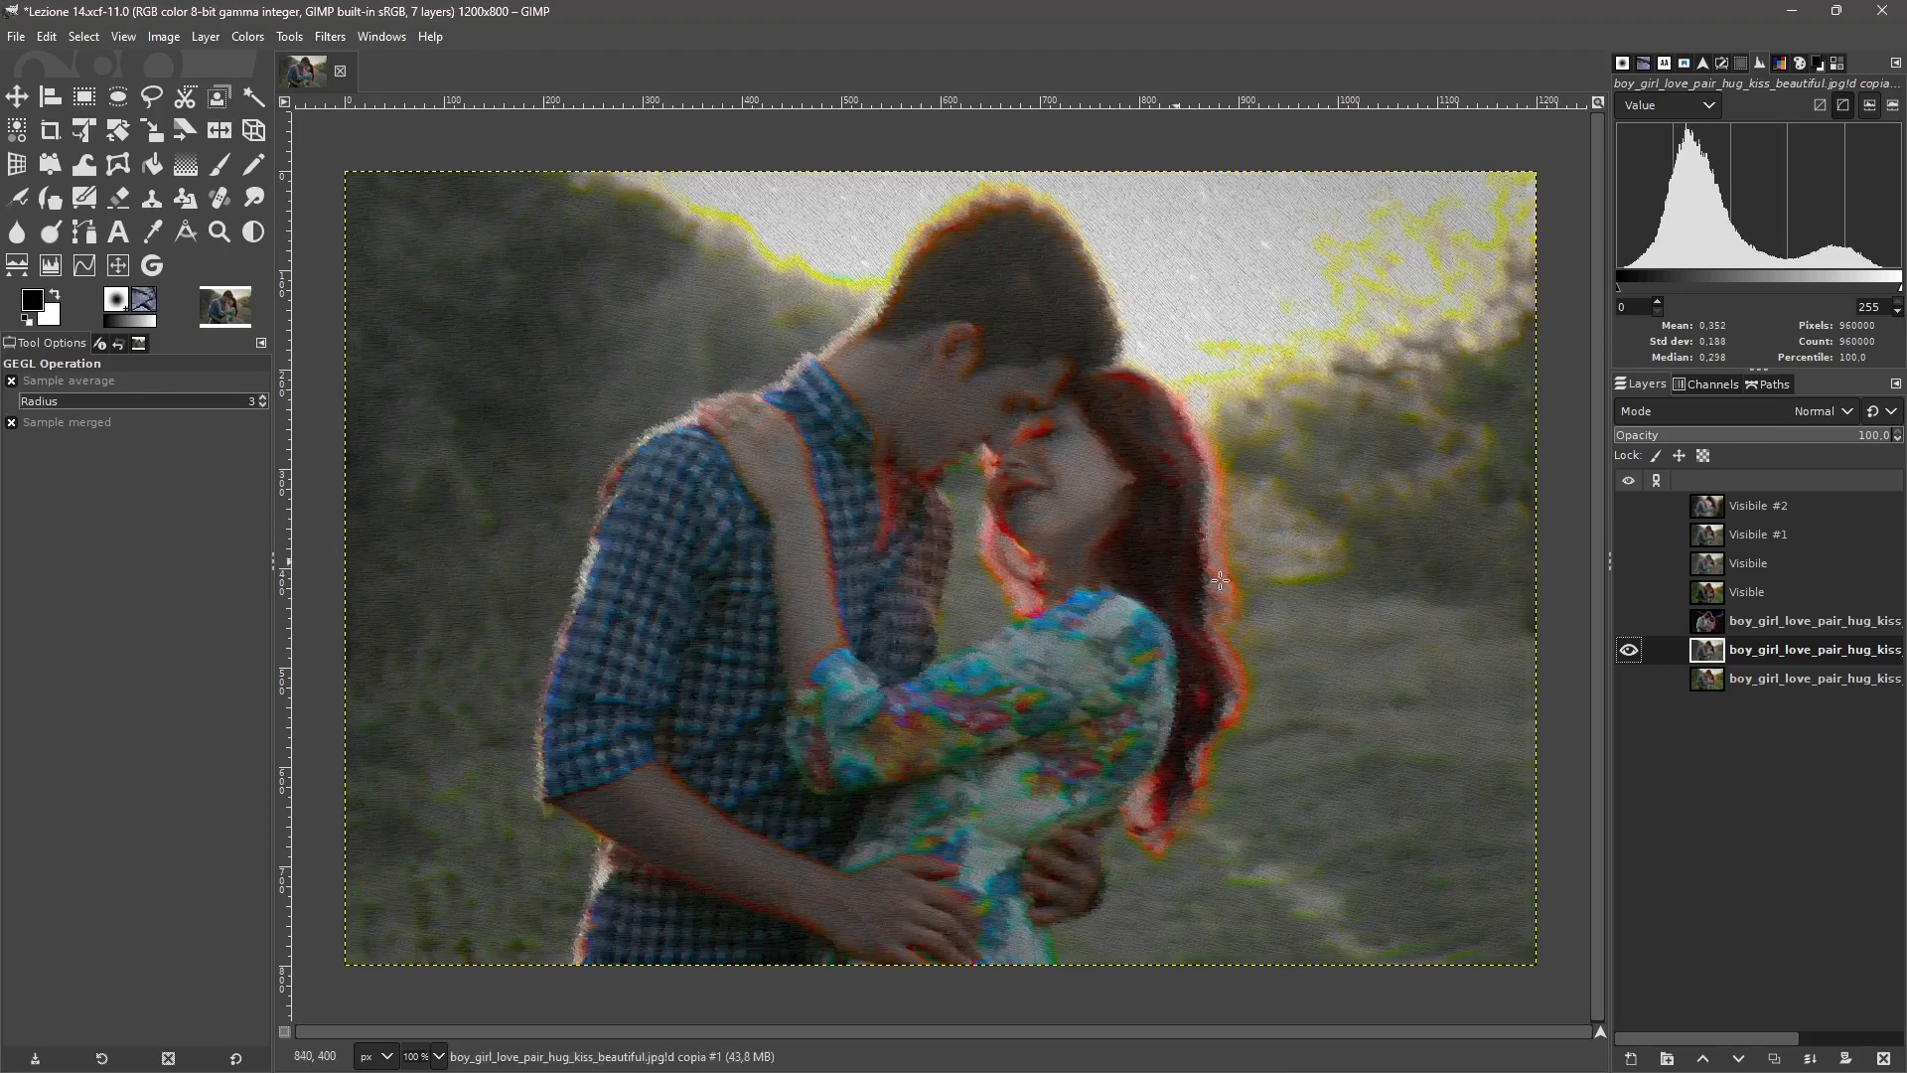
{"action": "left_click", "coordinate": [330, 37]}
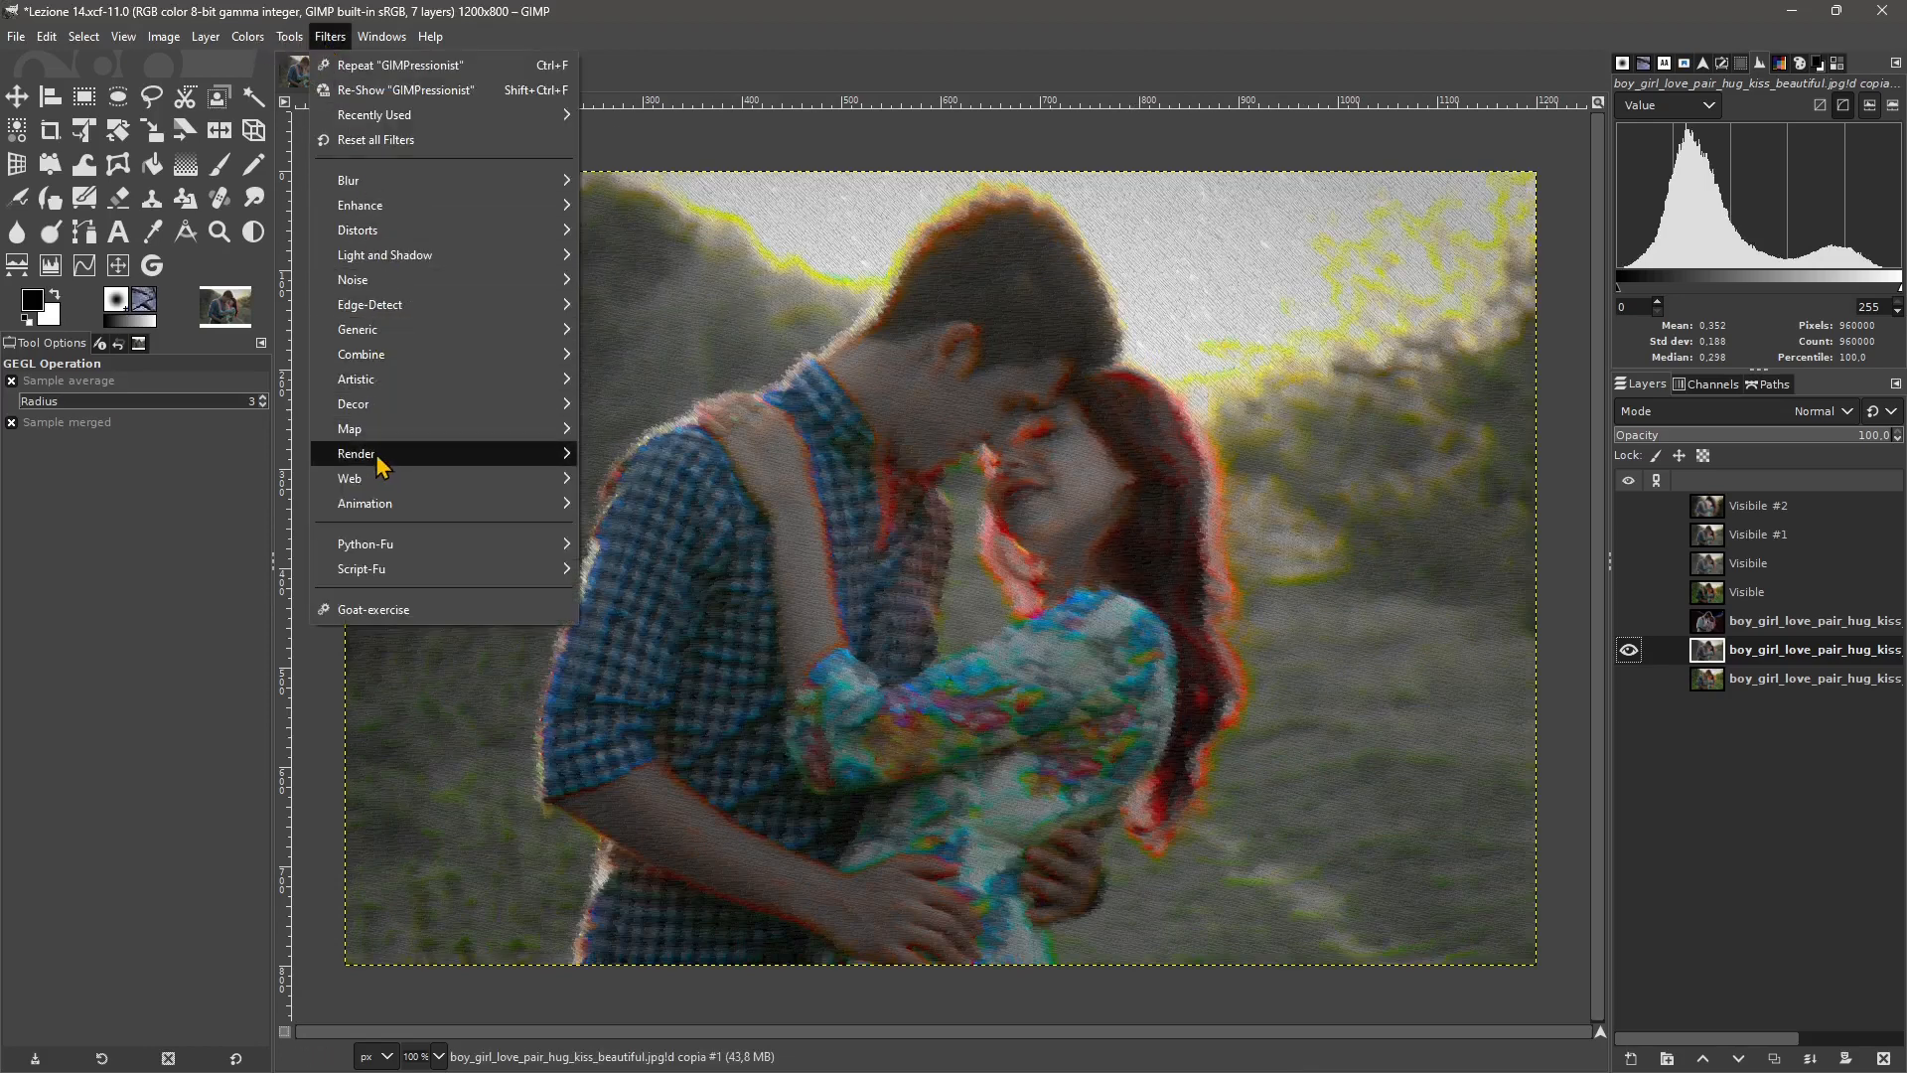
{"action": "mouse_move", "coordinate": [378, 457]}
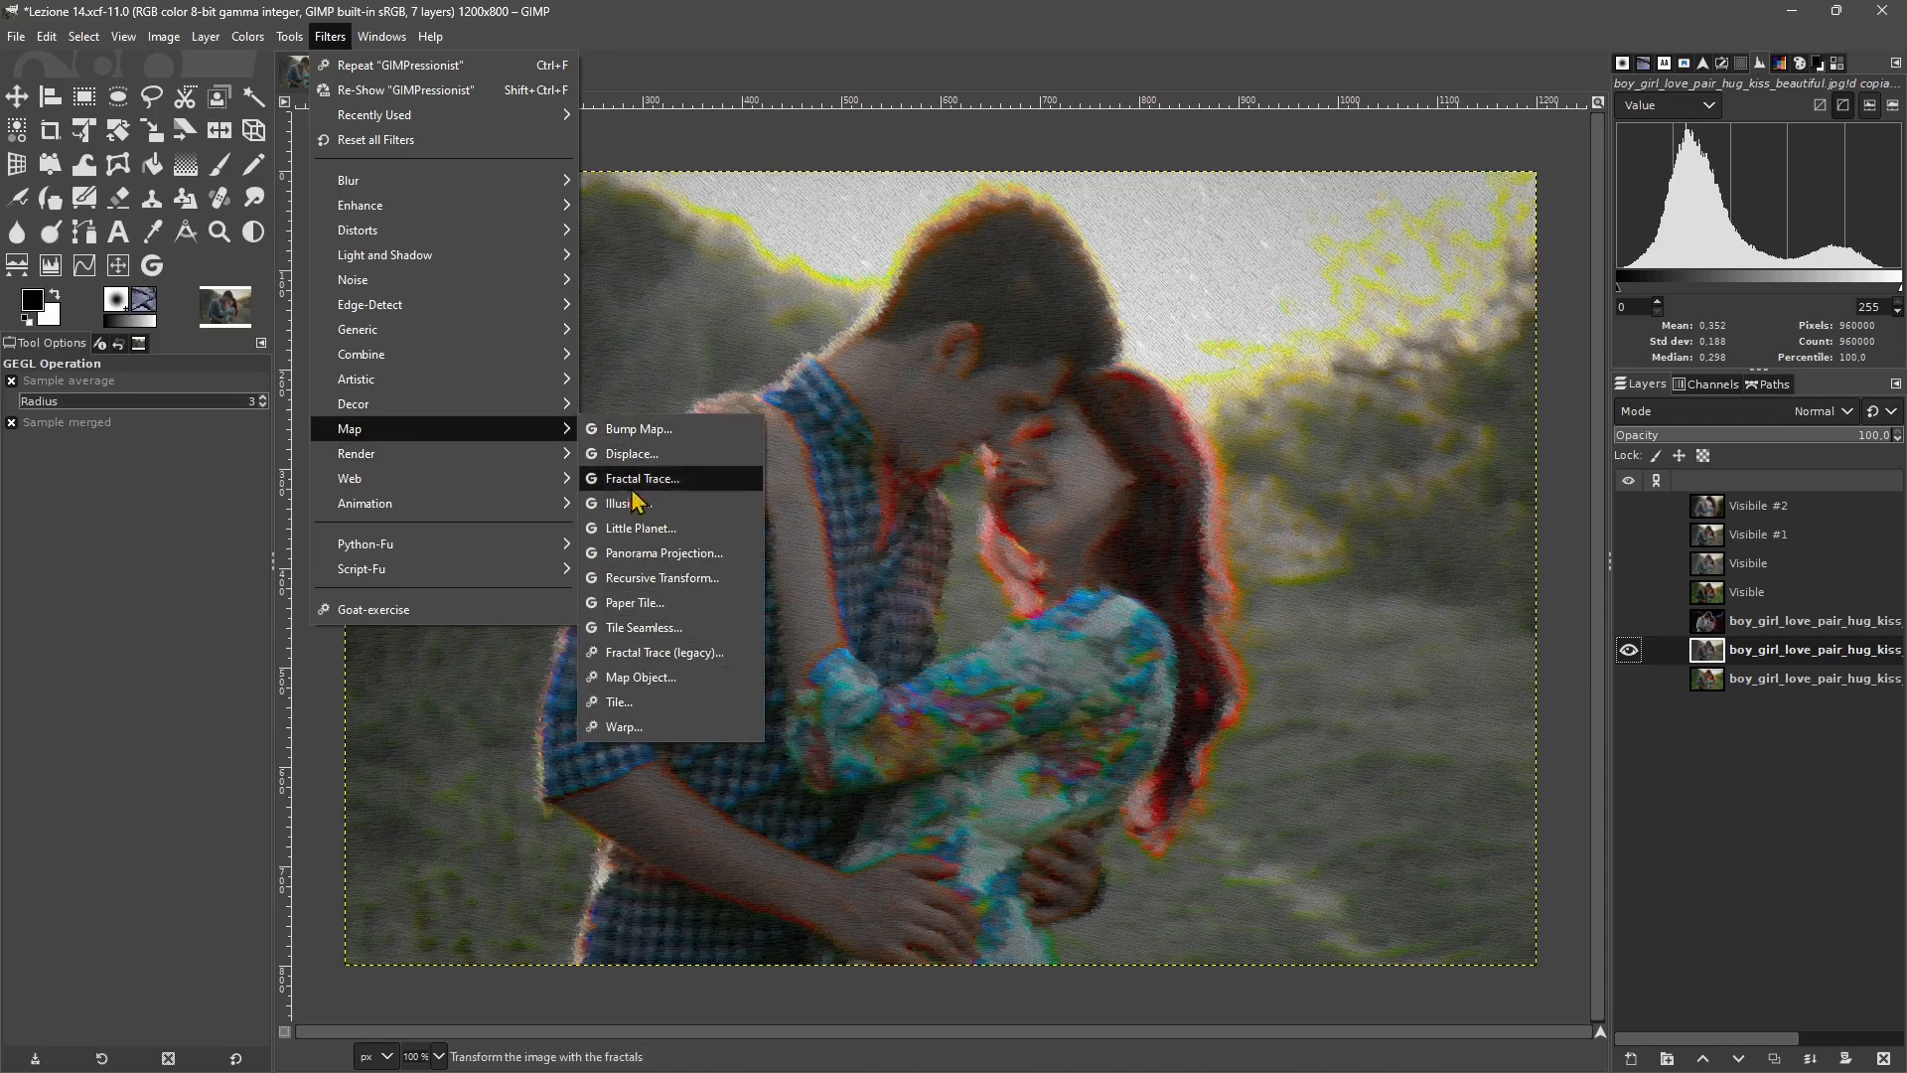
{"action": "mouse_move", "coordinate": [452, 467]}
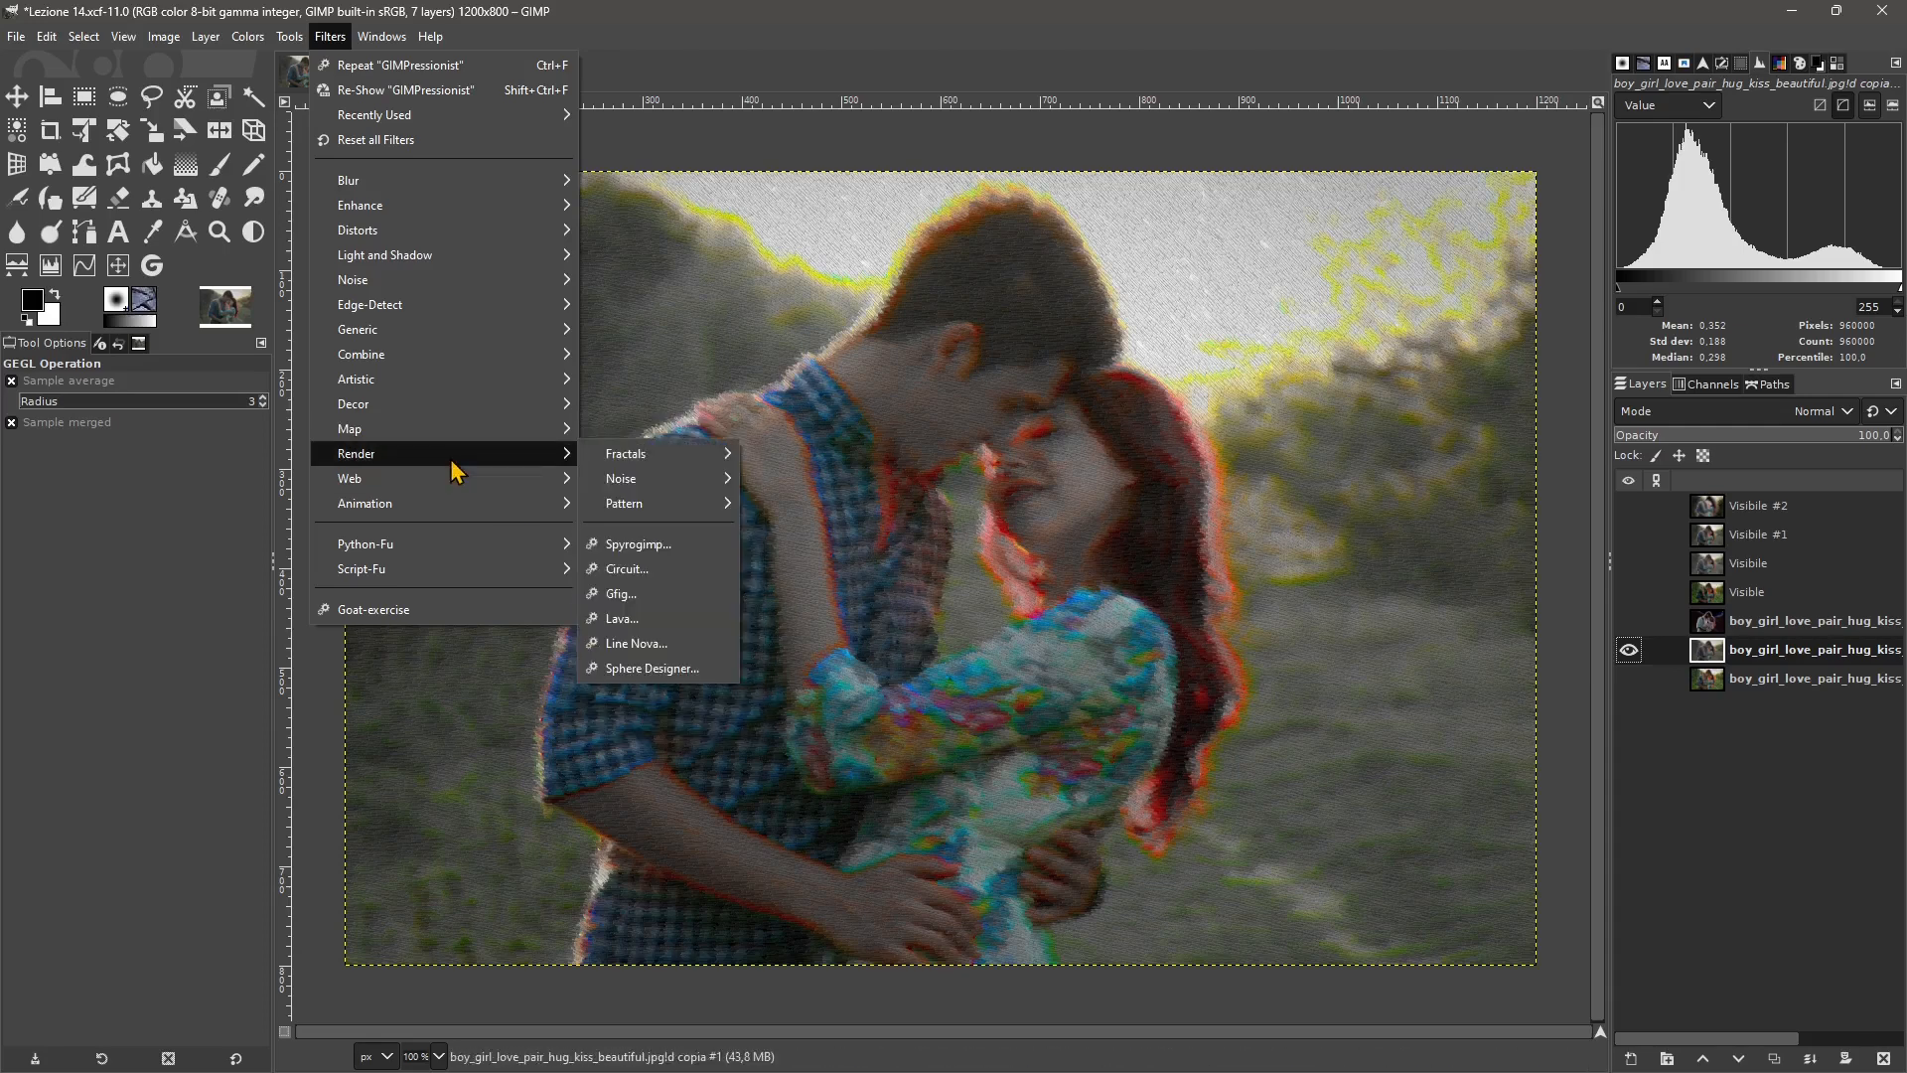
{"action": "mouse_move", "coordinate": [670, 463]}
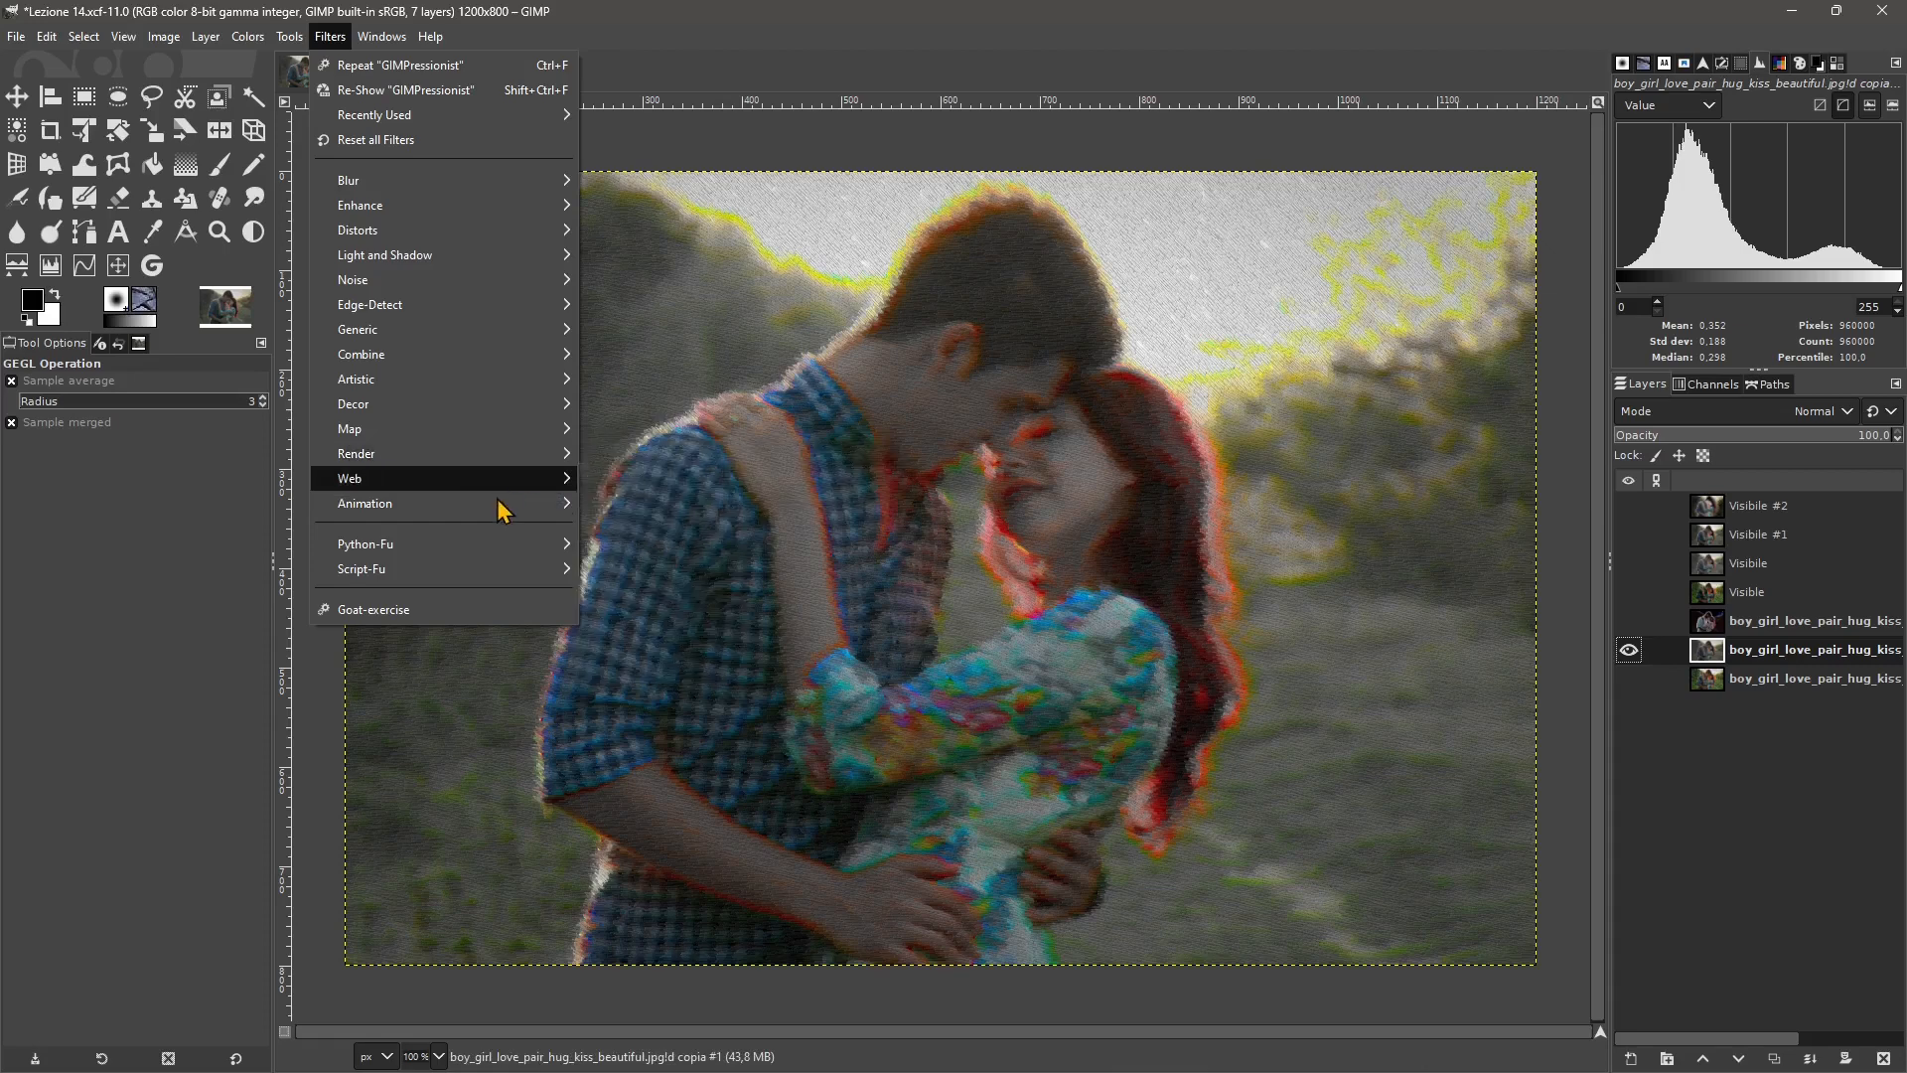
{"action": "left_click", "coordinate": [945, 512]}
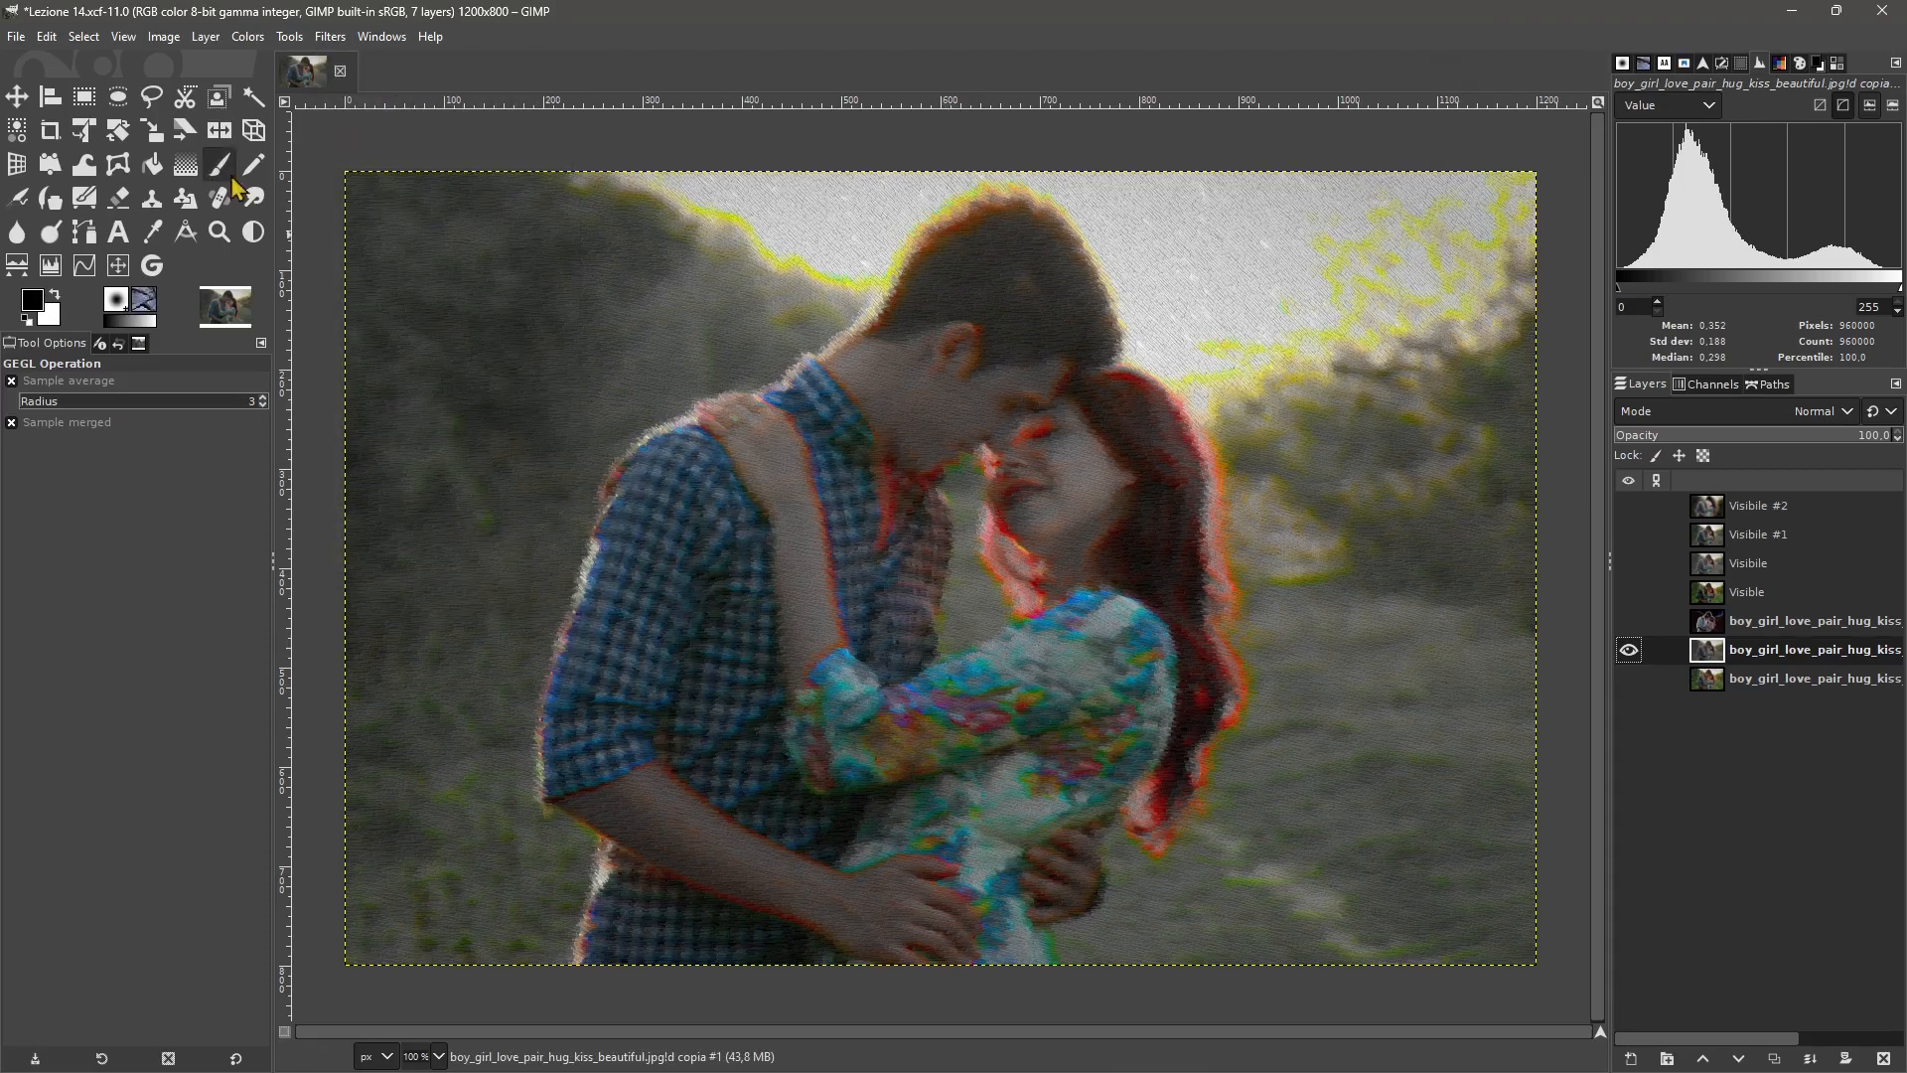
Open the display filters and activate Clip Warning, Color Deficient Vision, Contrast and Gamma.
{"action": "left_click", "coordinate": [124, 37]}
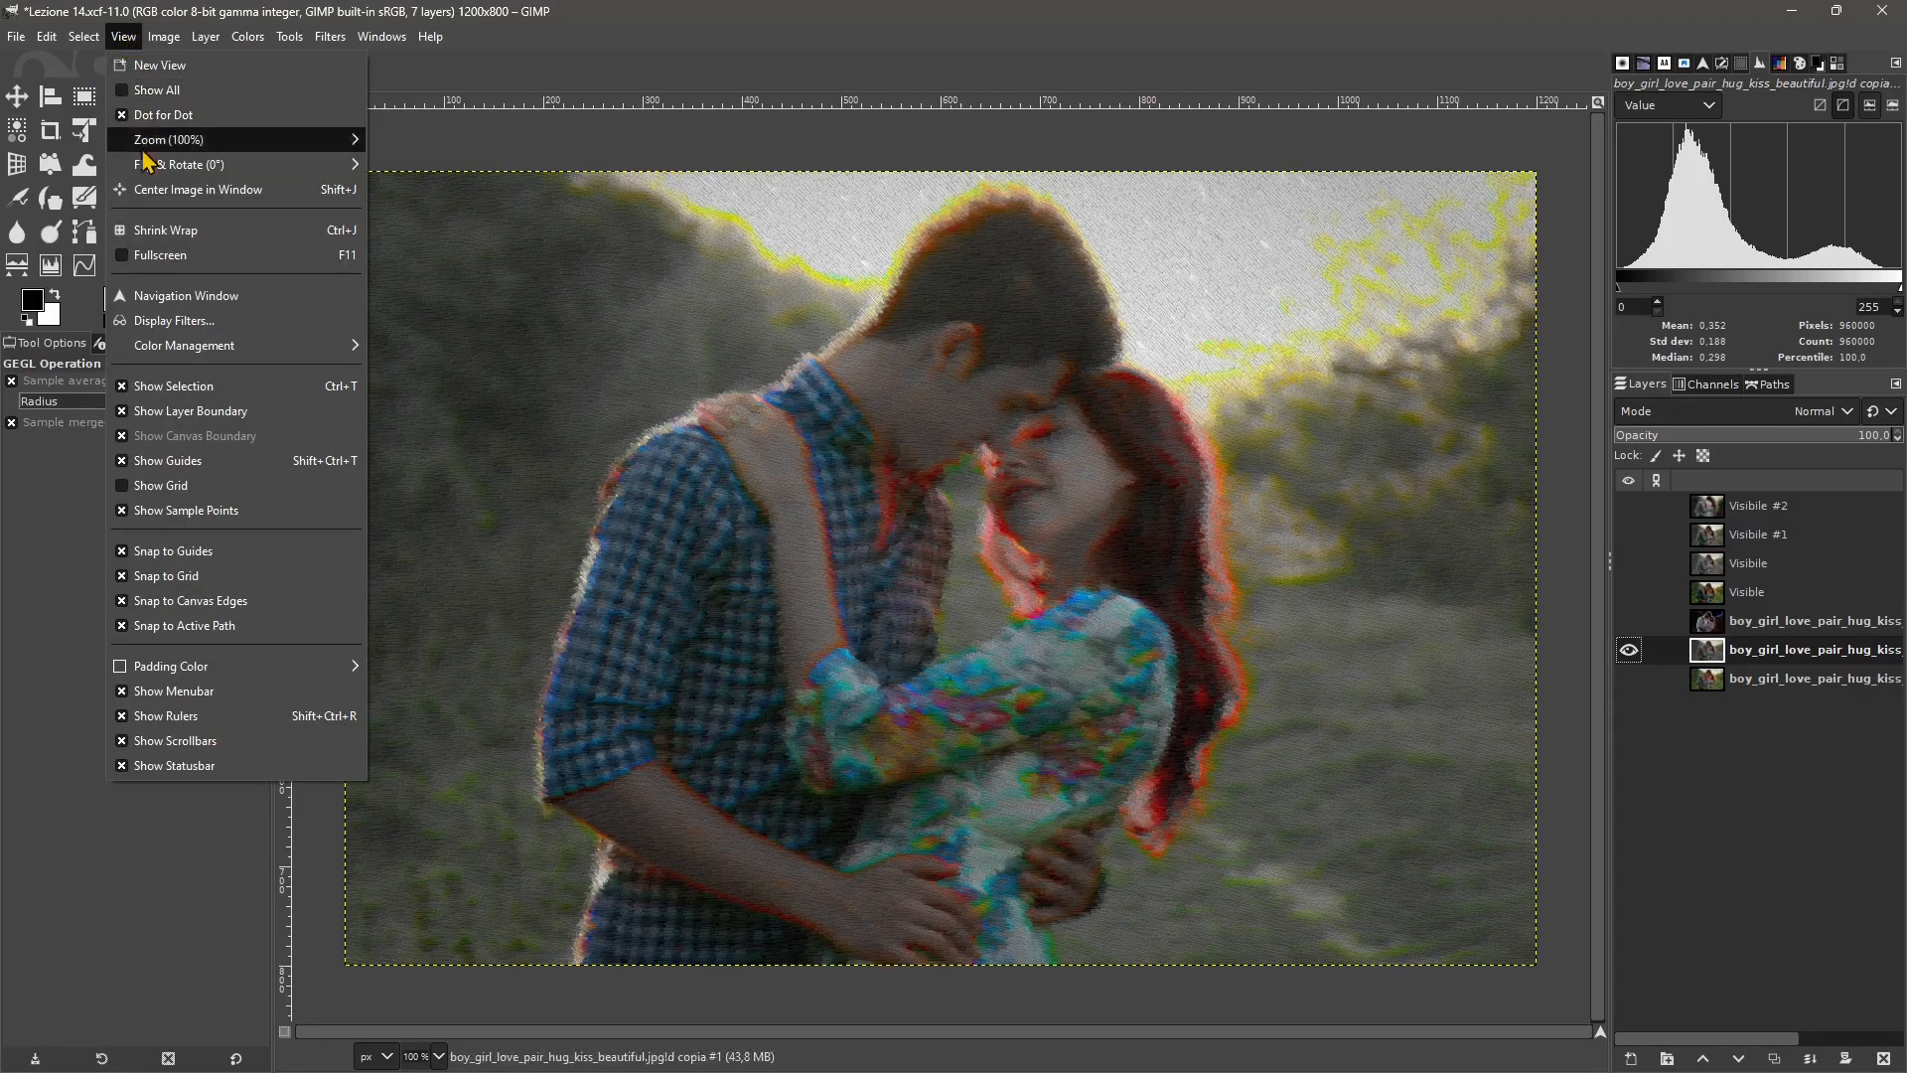
{"action": "left_click", "coordinate": [189, 320]}
{"action": "left_click_drag", "start_coordinate": [213, 192], "coordinate": [262, 244]}
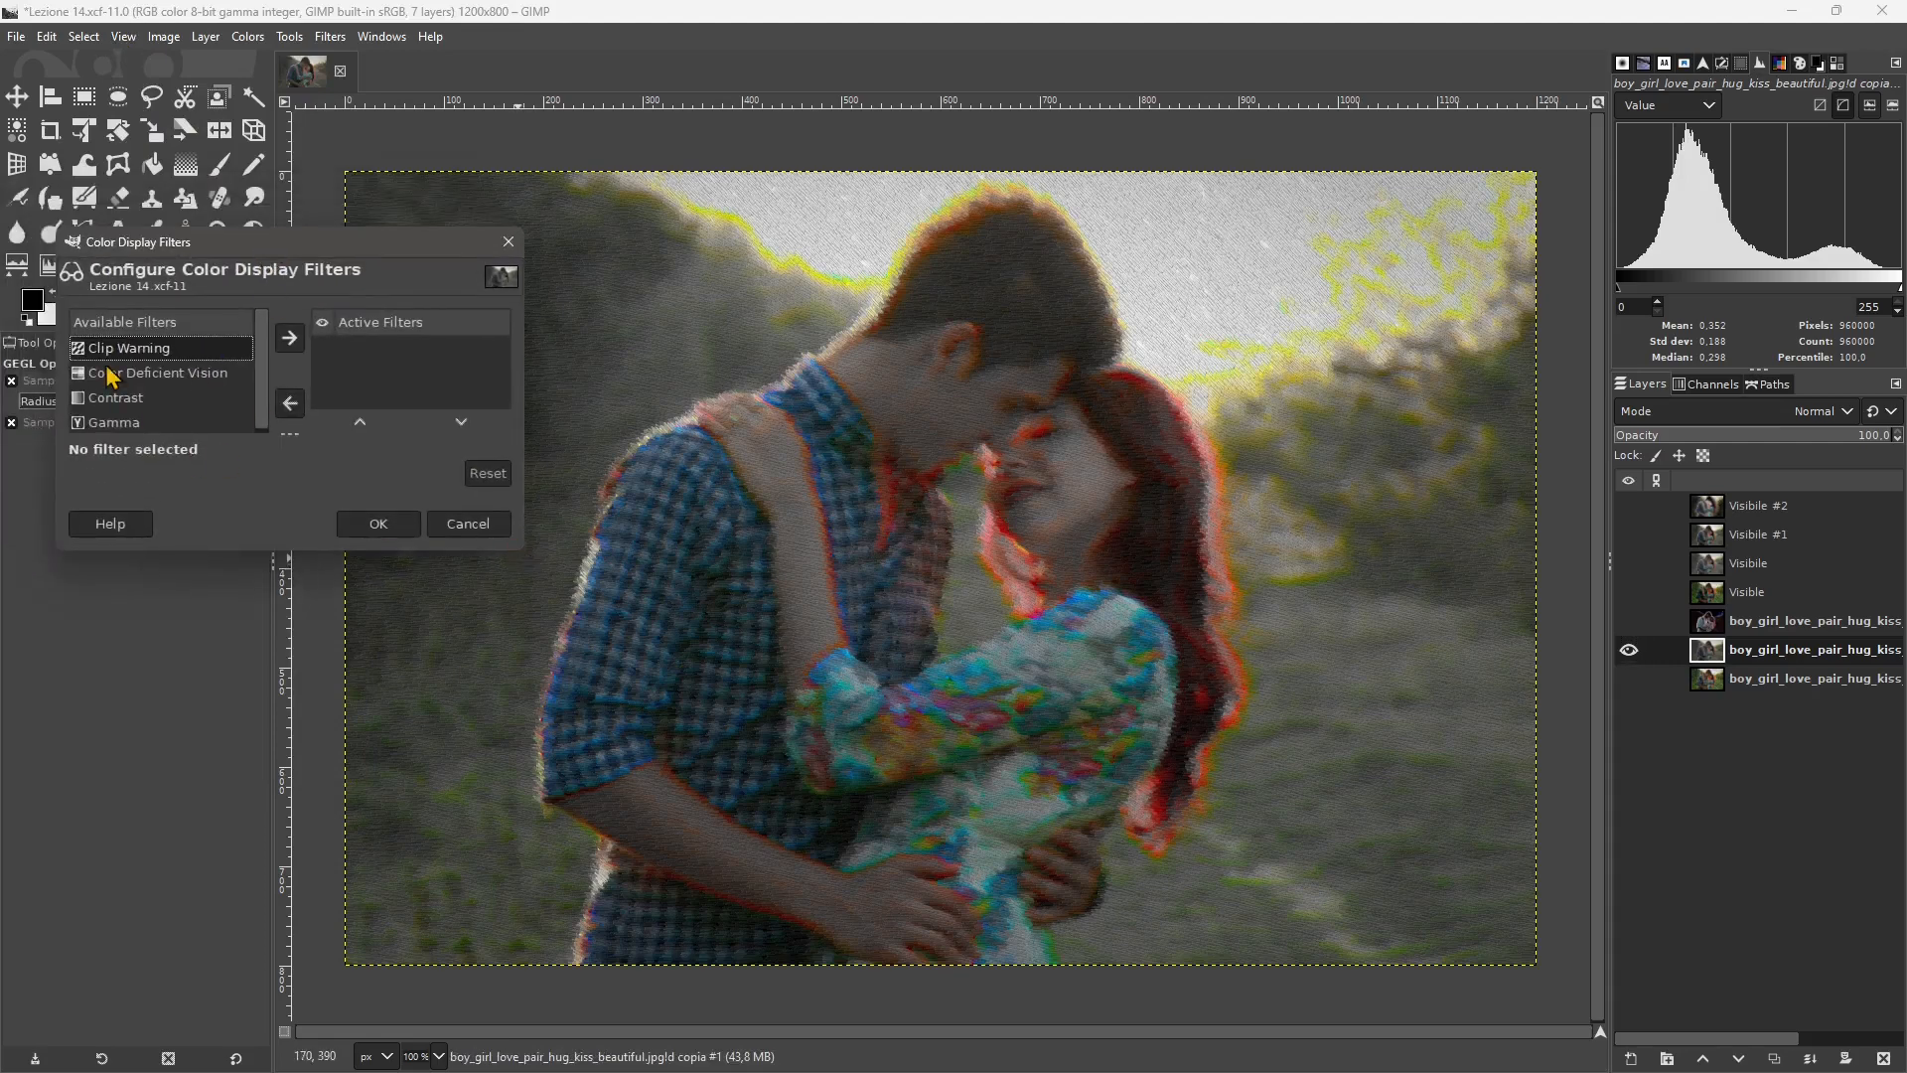
{"action": "left_click", "coordinate": [289, 337]}
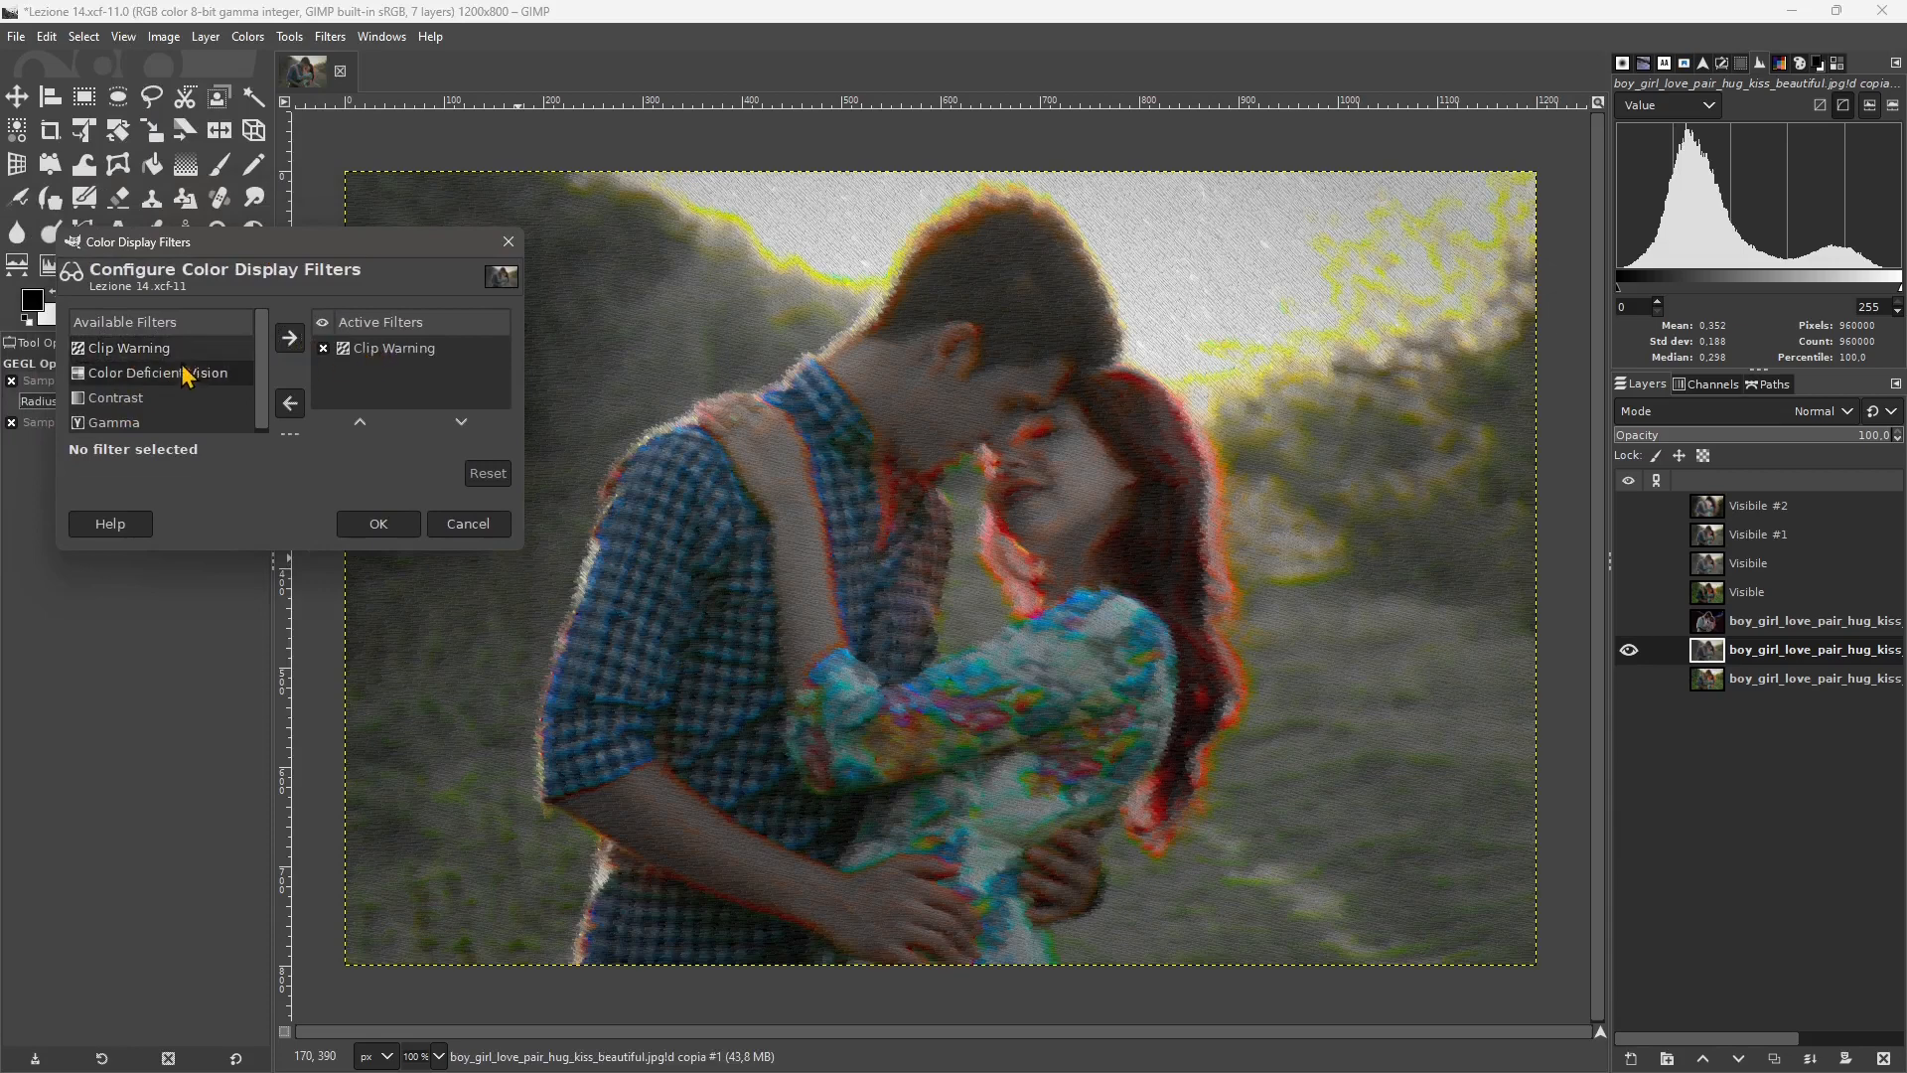
{"action": "left_click", "coordinate": [289, 338]}
{"action": "left_click", "coordinate": [116, 400]}
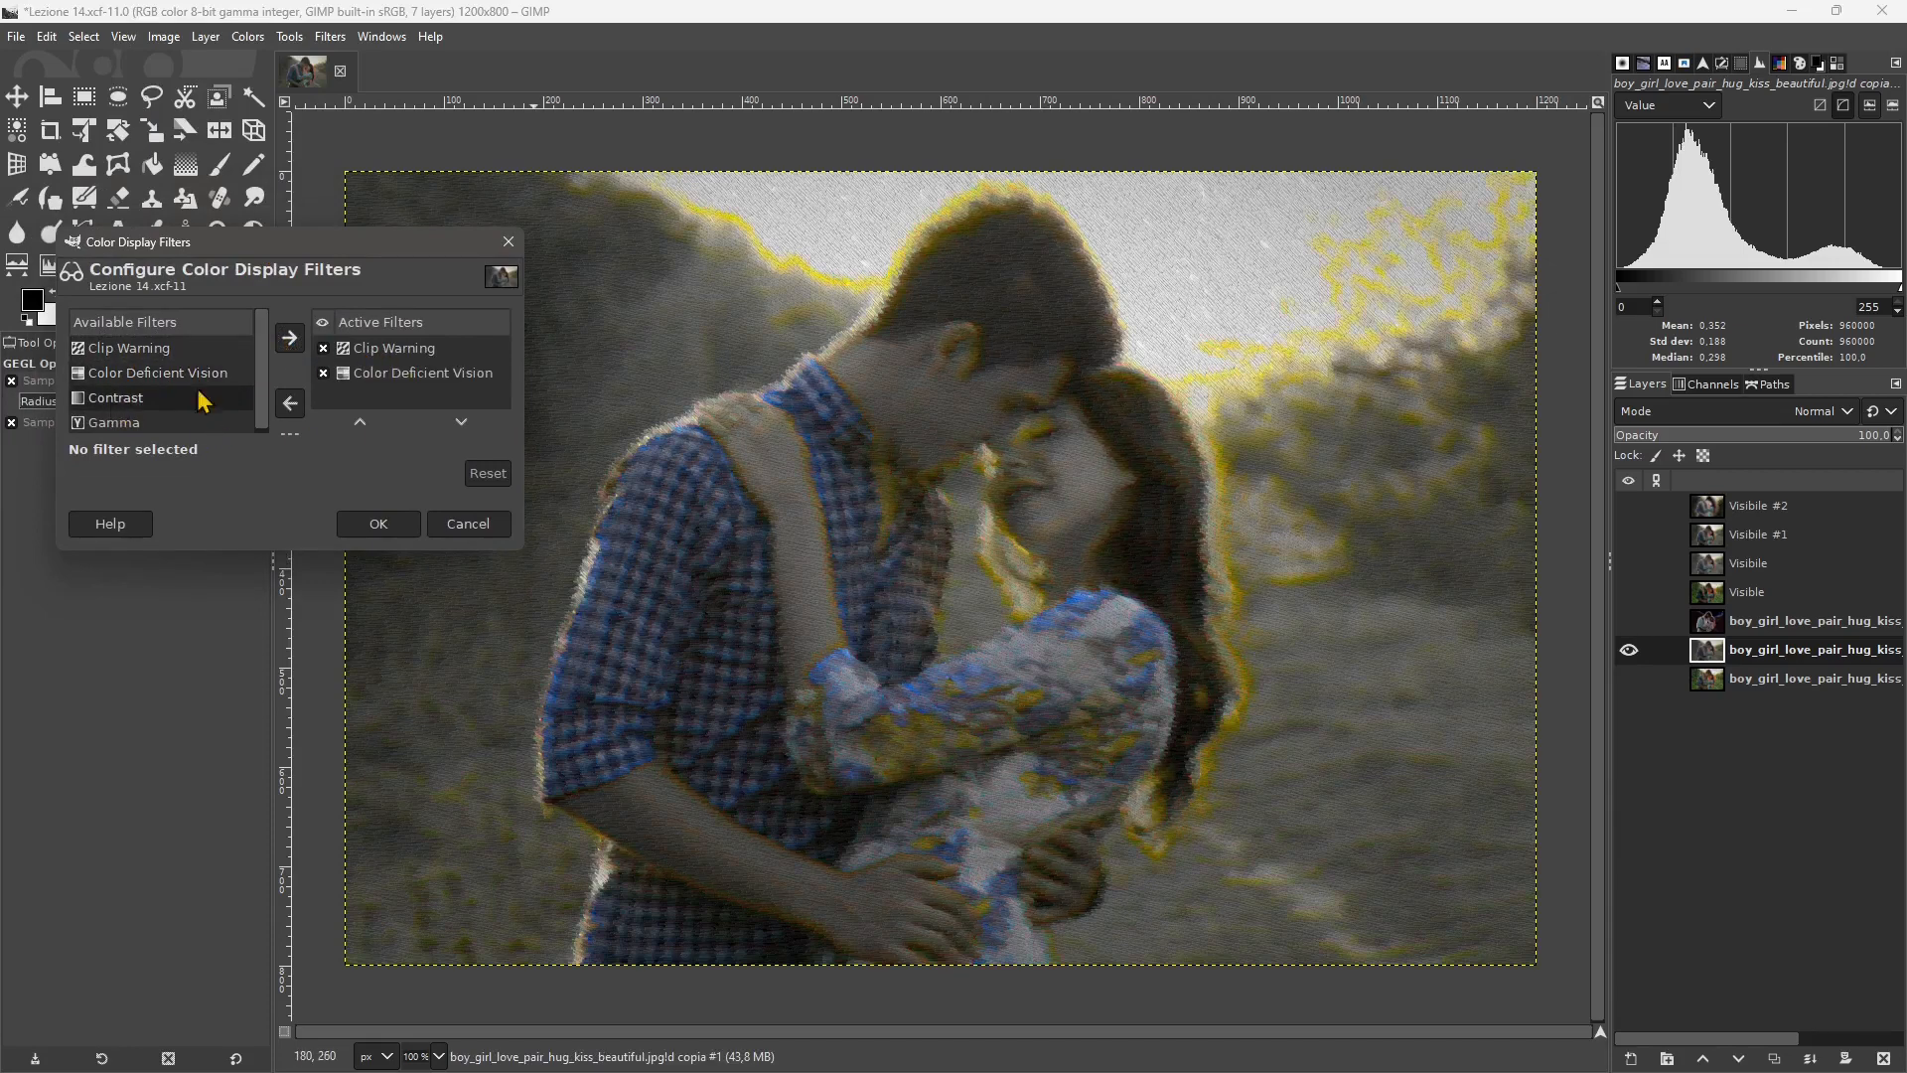
{"action": "left_click", "coordinate": [289, 338]}
{"action": "left_click", "coordinate": [152, 422]}
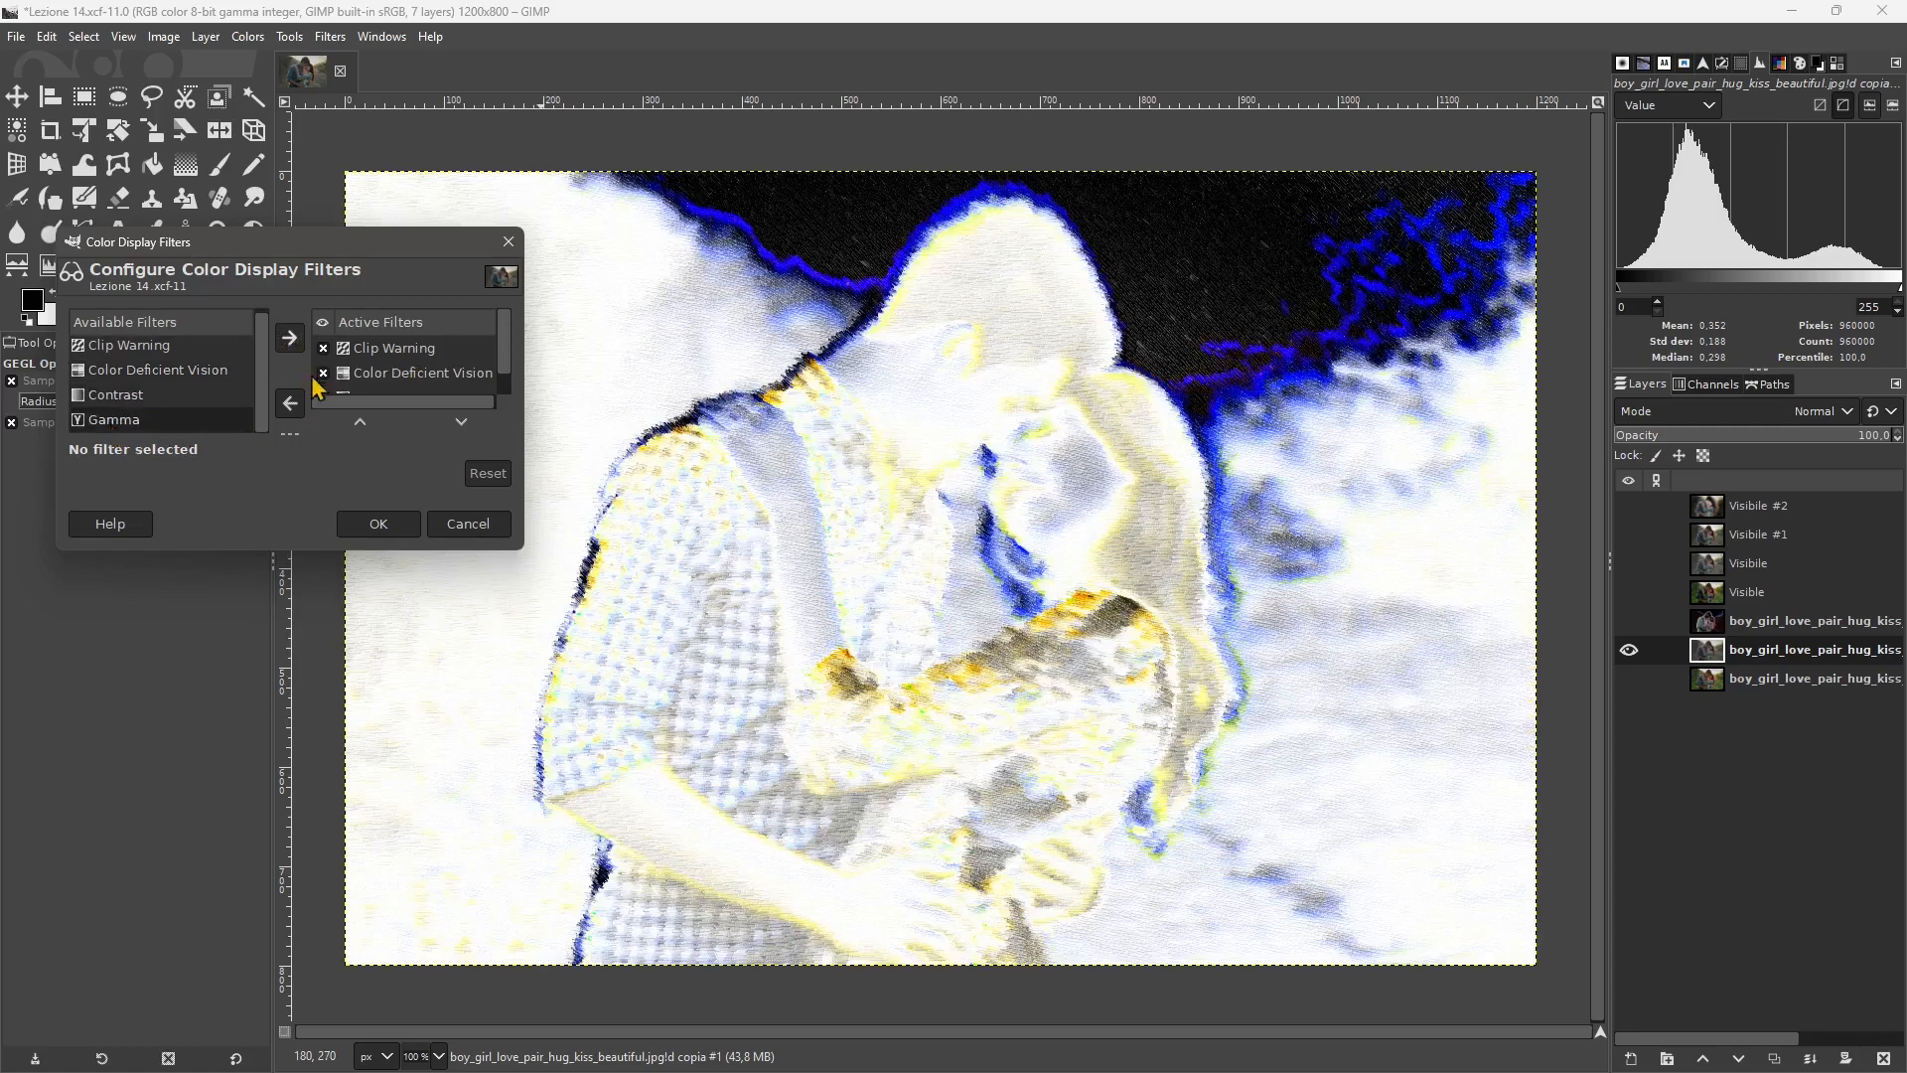
Switch the Clip Warning and Color Deficient Vision display filters off and on again, viewing the settings of each.
{"action": "left_click", "coordinate": [325, 377]}
{"action": "left_click", "coordinate": [326, 358]}
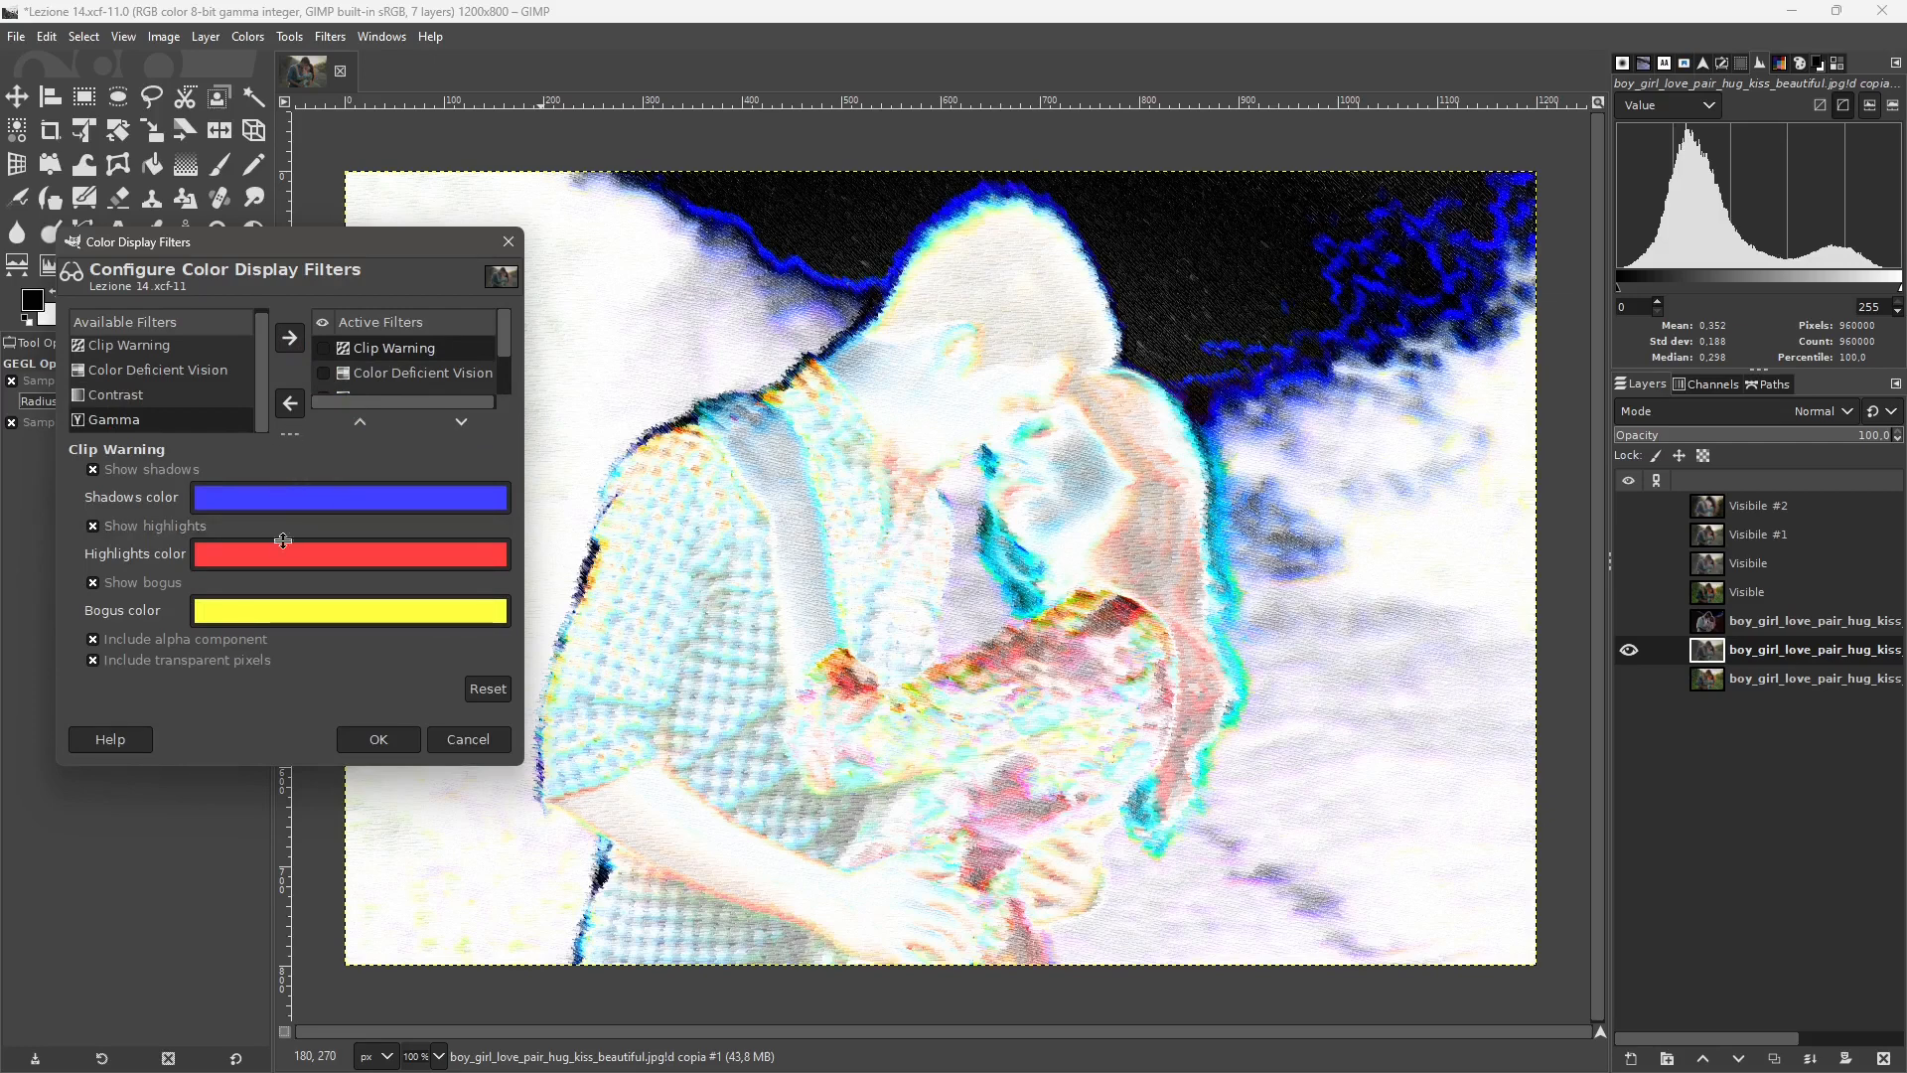
{"action": "left_click", "coordinate": [375, 371]}
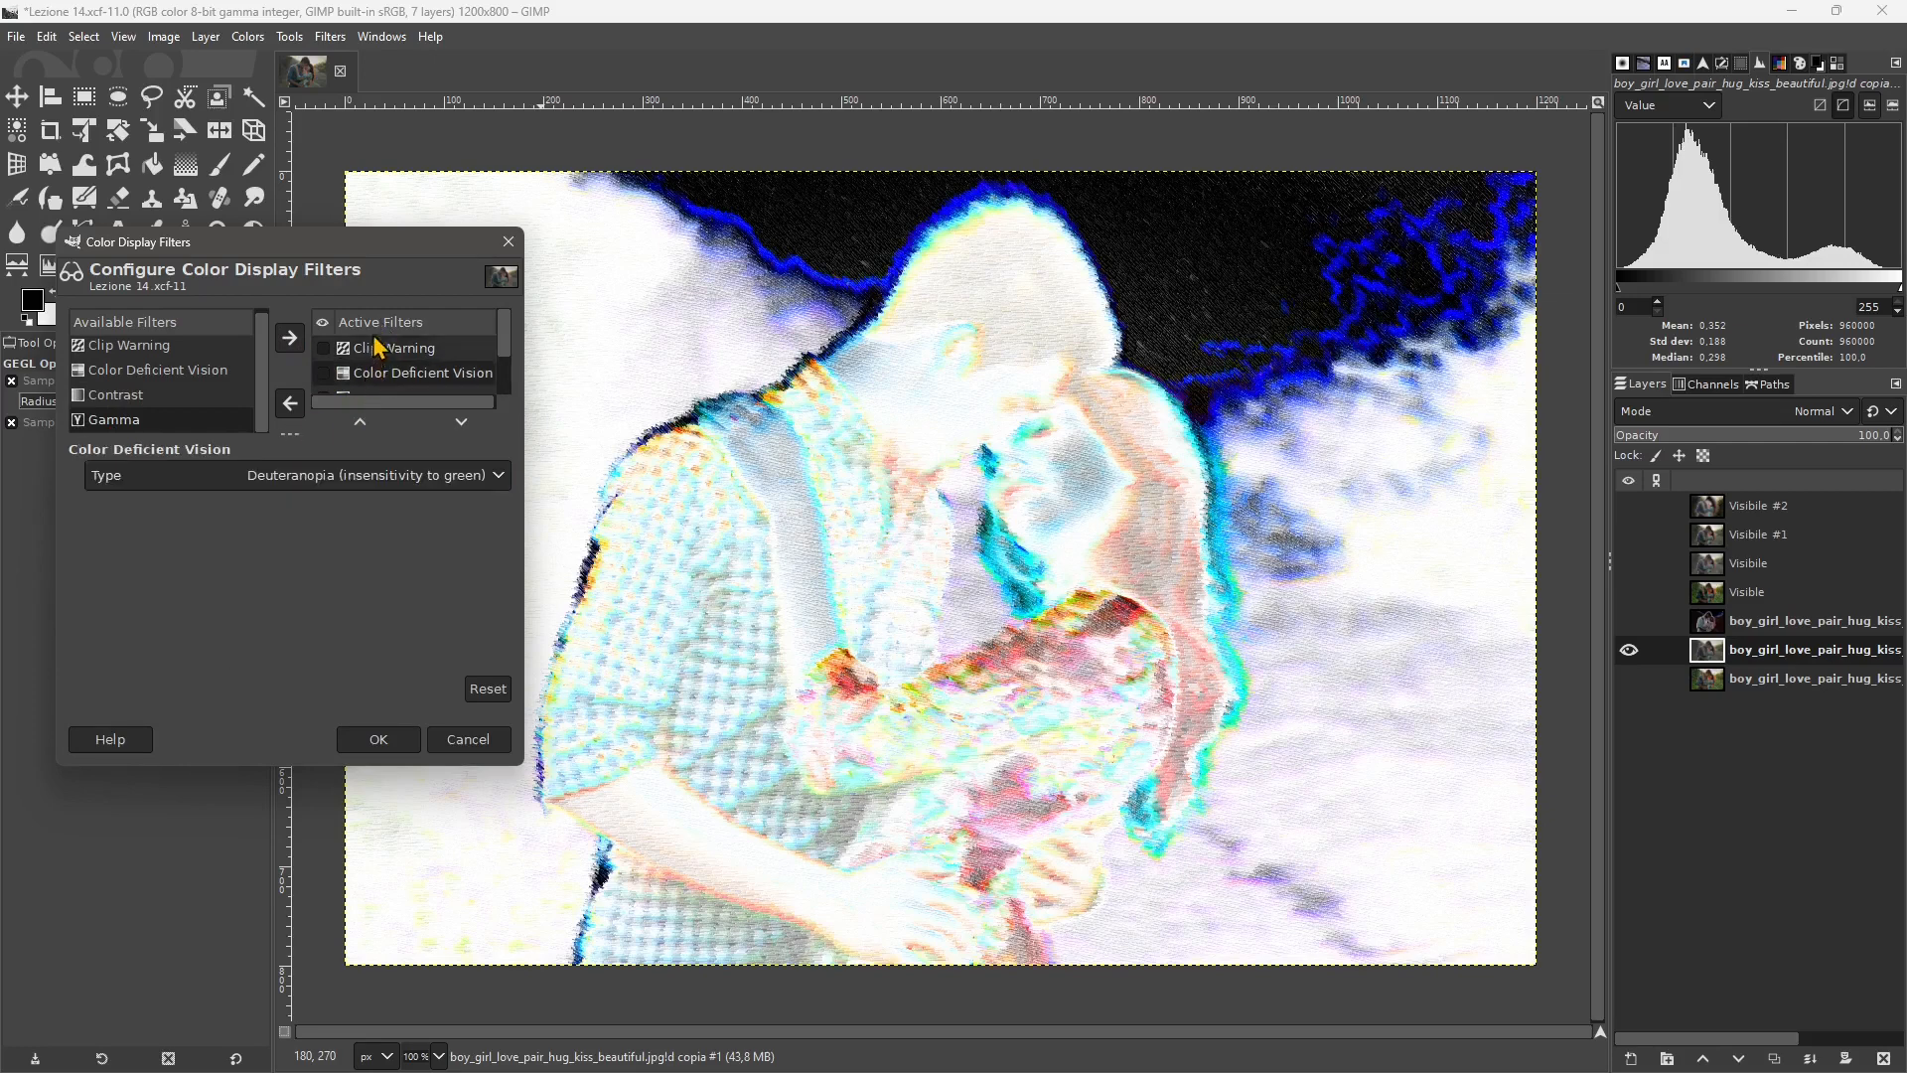
{"action": "left_click", "coordinate": [326, 349]}
{"action": "left_click", "coordinate": [326, 371]}
{"action": "scroll", "coordinate": [350, 375], "scroll_direction": "down", "scroll_amount": 1}
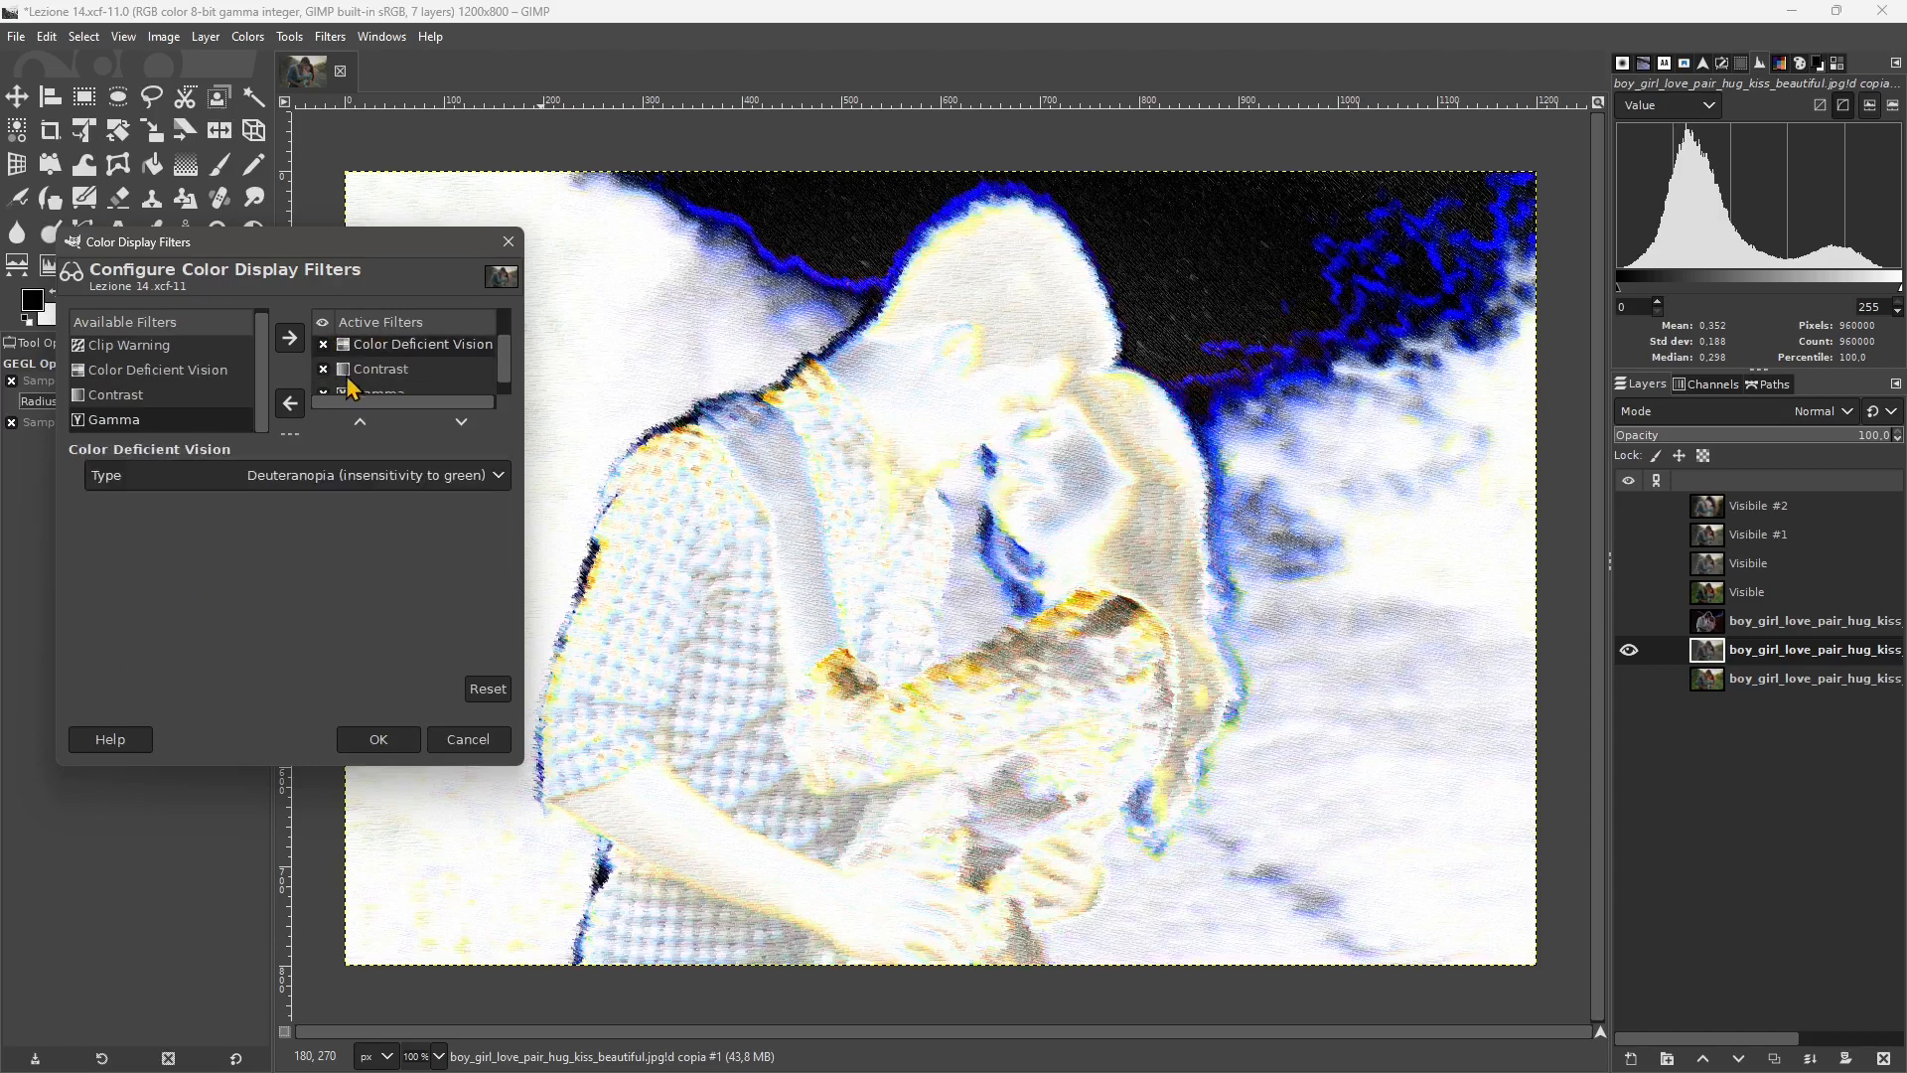
Disable the Contrast display filter, set its contrast cycles to 3.732, and switch off Color Deficient Vision.
{"action": "left_click", "coordinate": [328, 374]}
{"action": "left_click_drag", "start_coordinate": [159, 477], "coordinate": [240, 431]}
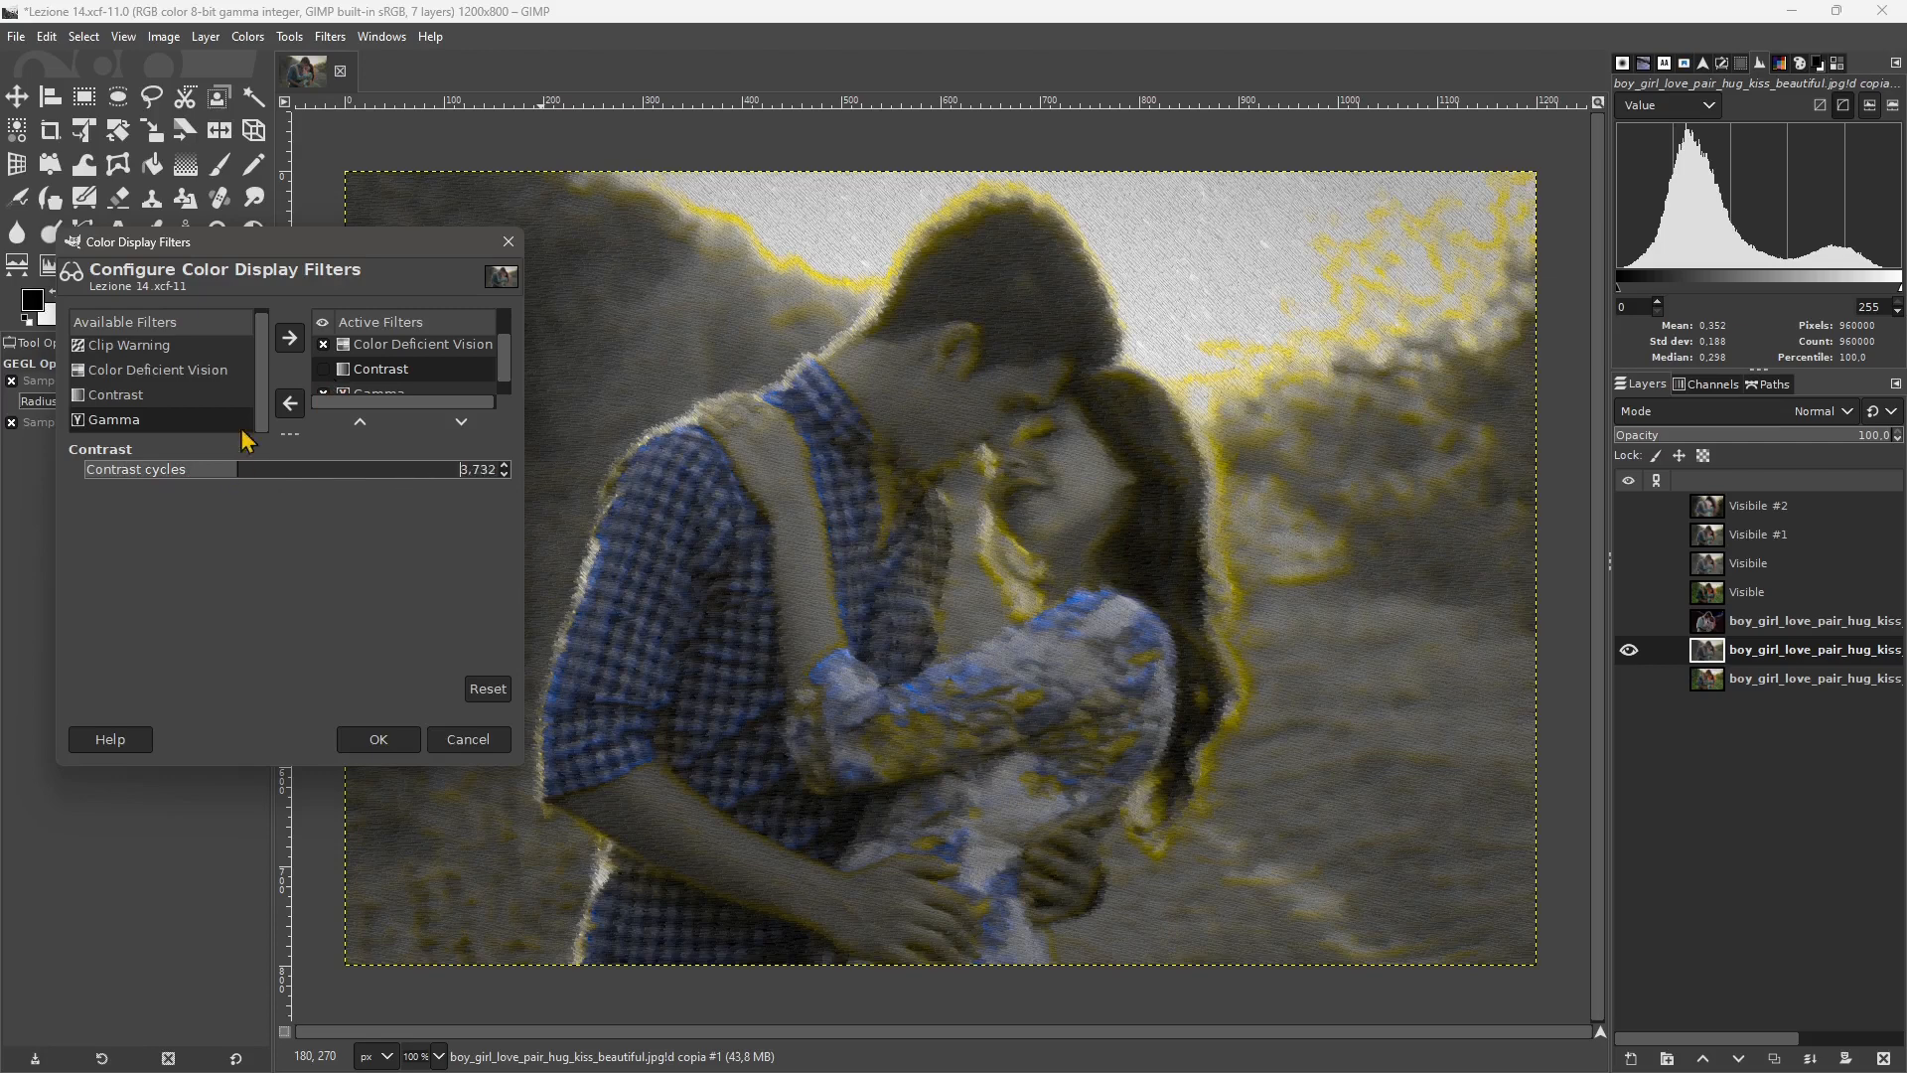
{"action": "left_click", "coordinate": [420, 344]}
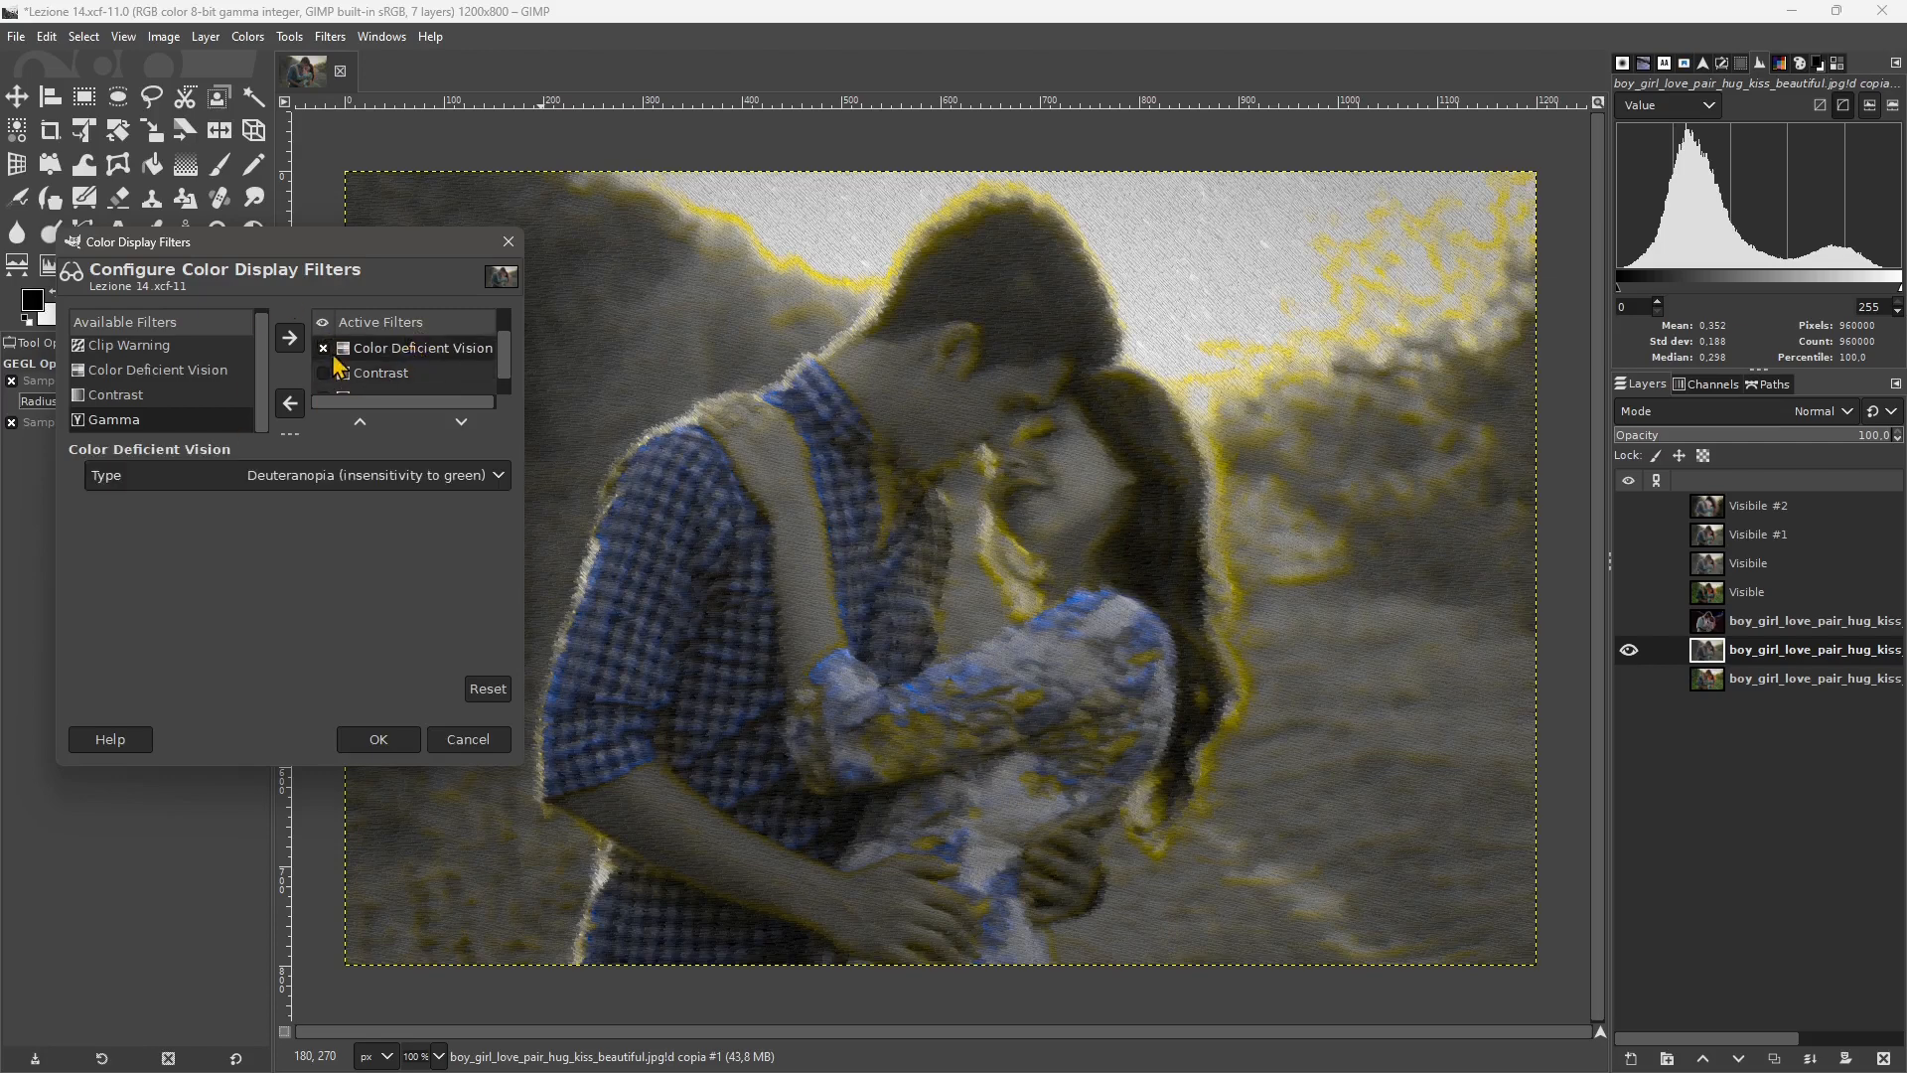
{"action": "left_click", "coordinate": [322, 350]}
{"action": "left_click", "coordinate": [322, 350]}
{"action": "left_click", "coordinate": [321, 349]}
{"action": "scroll", "coordinate": [417, 383], "scroll_direction": "down", "scroll_amount": 2}
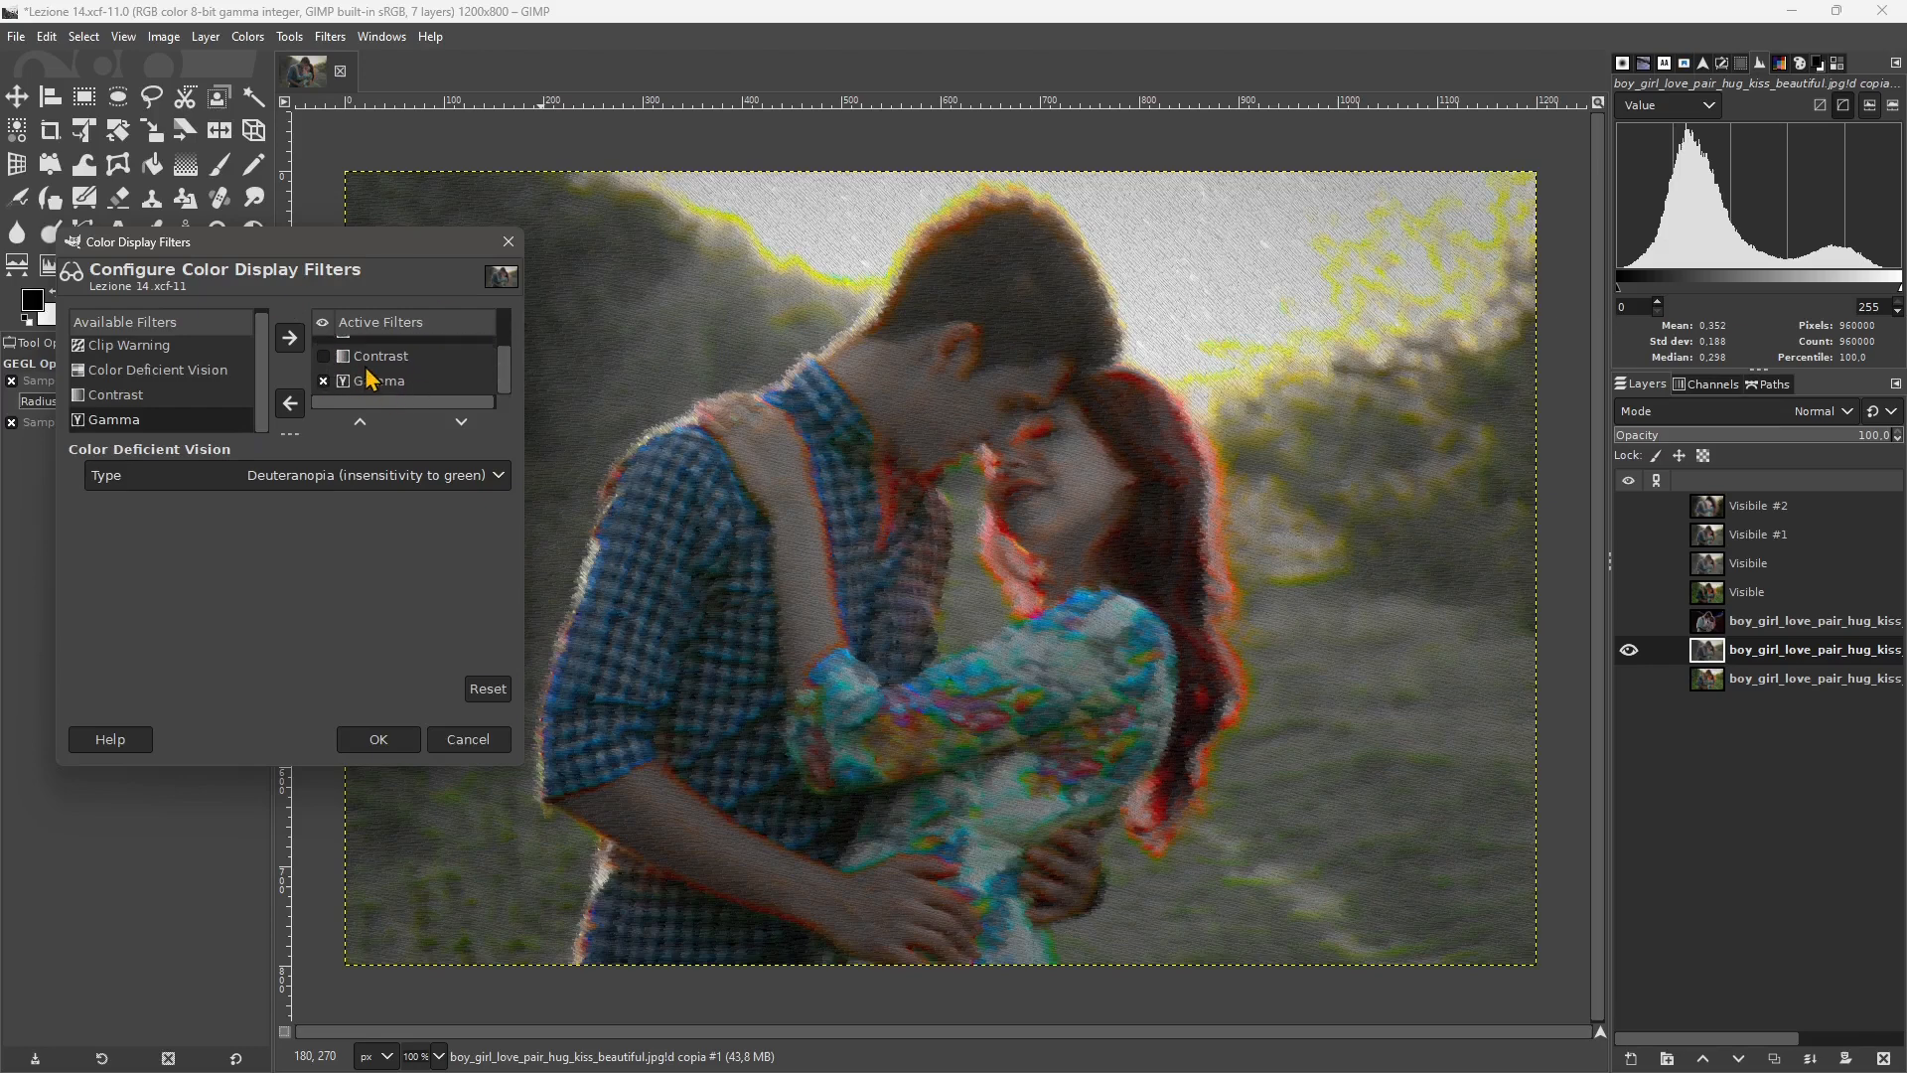
Try the Gamma display filter at 8.271 and 0.802 and close the configuration without applying the display filters.
{"action": "left_click", "coordinate": [334, 387]}
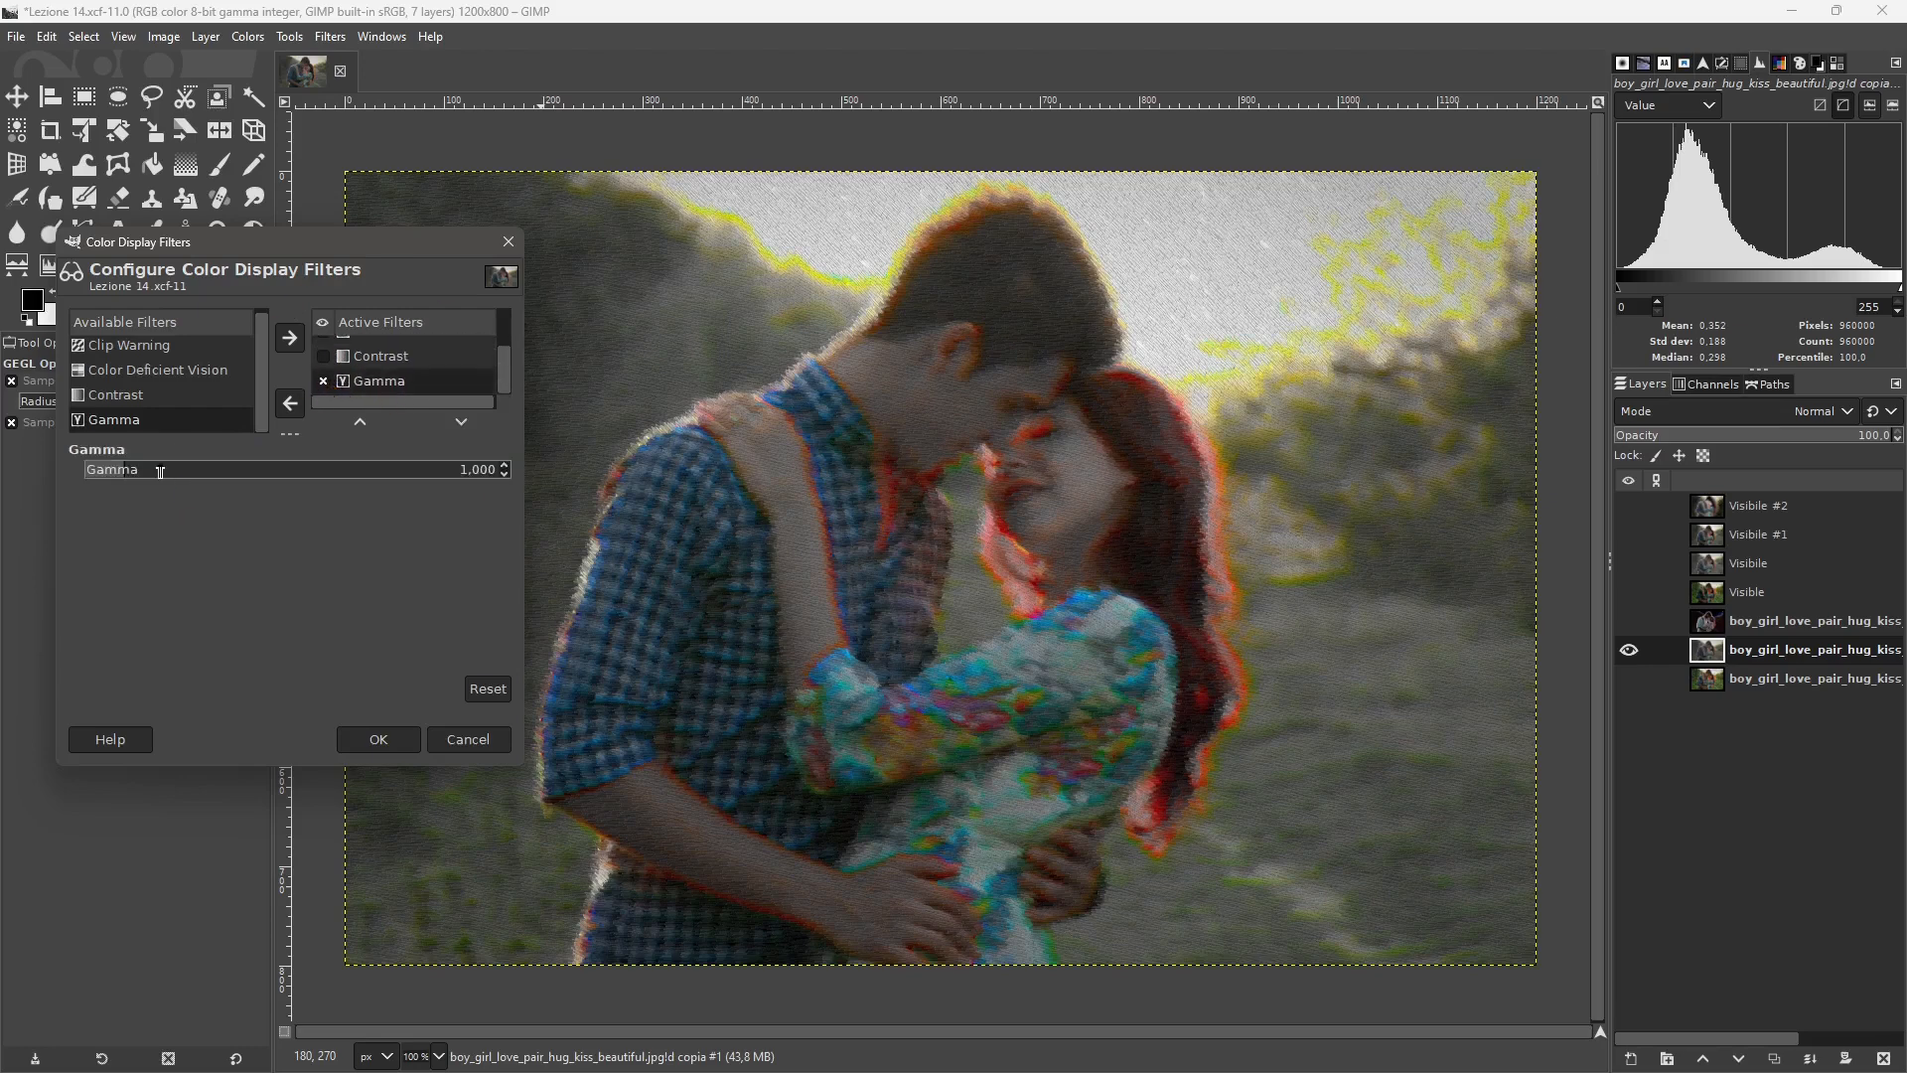
{"action": "left_click_drag", "start_coordinate": [161, 471], "coordinate": [426, 496]}
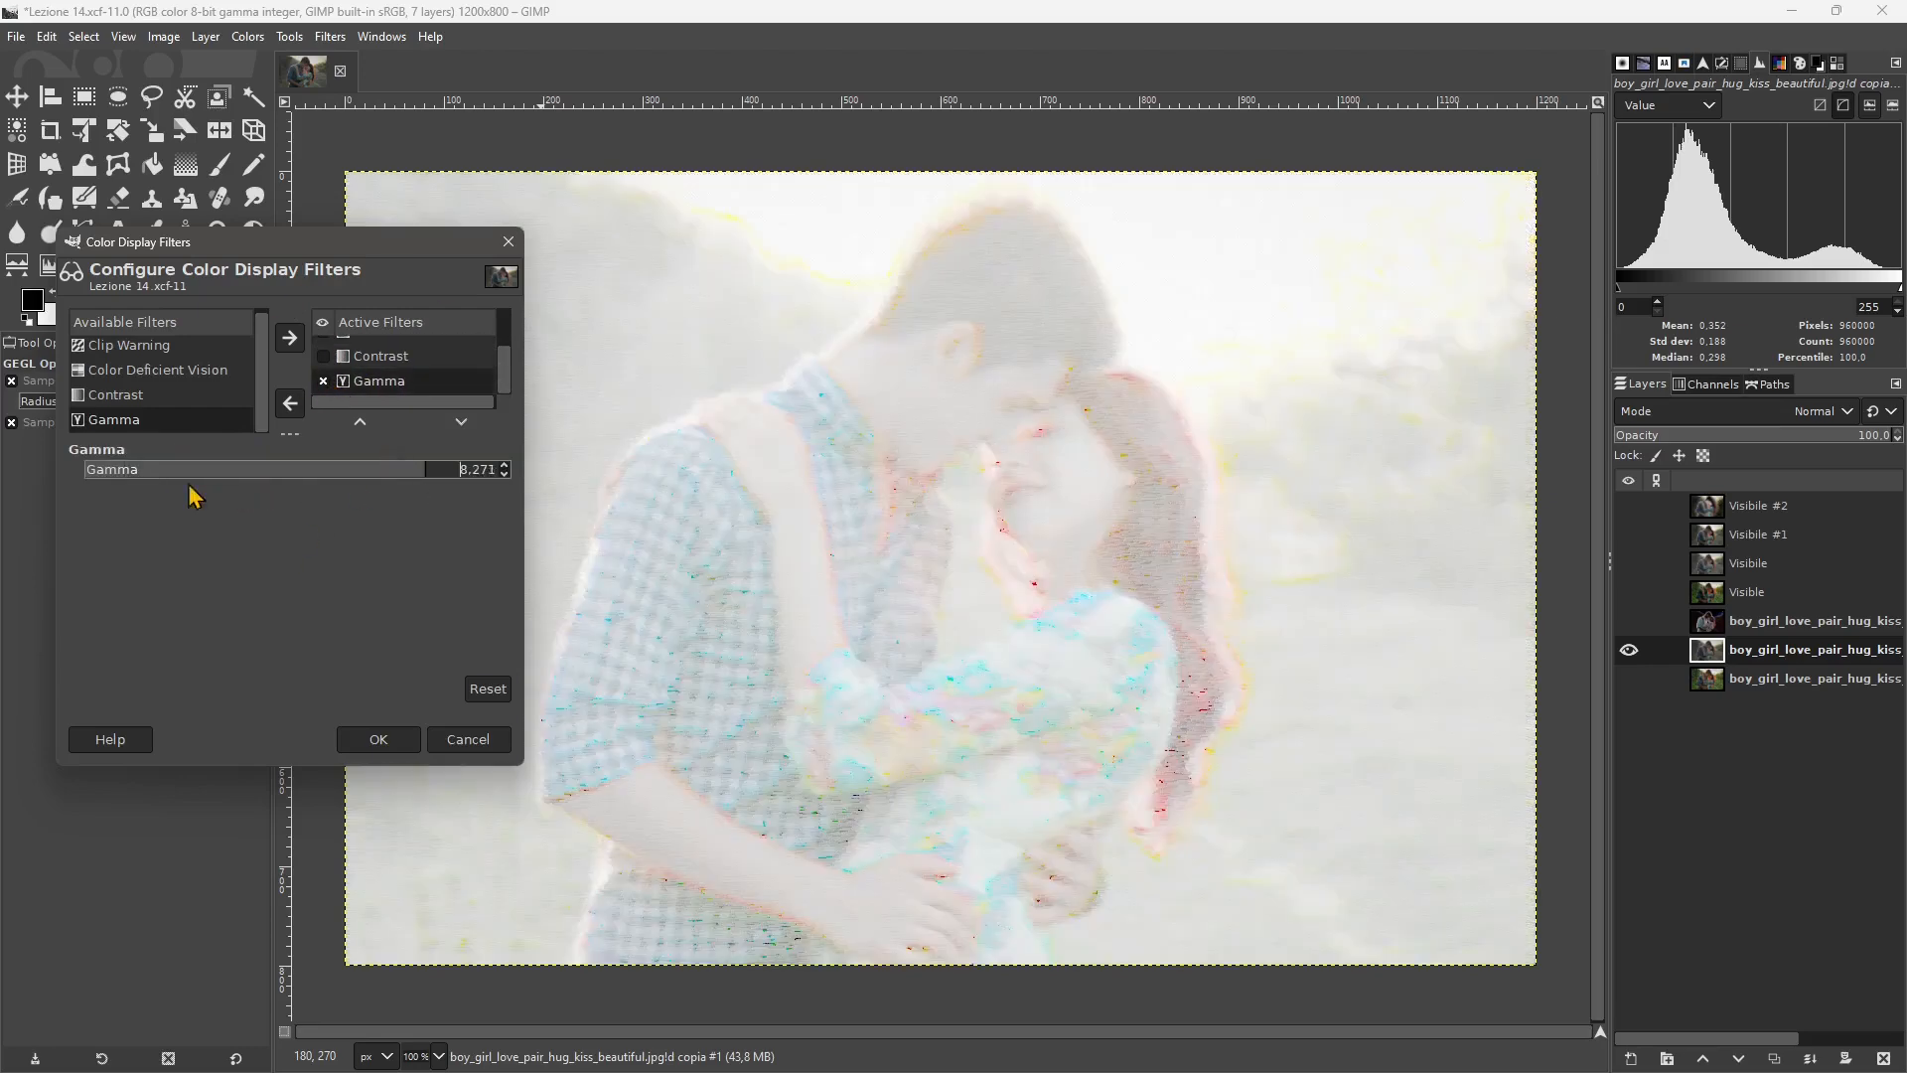
{"action": "left_click_drag", "start_coordinate": [194, 487], "coordinate": [136, 487]}
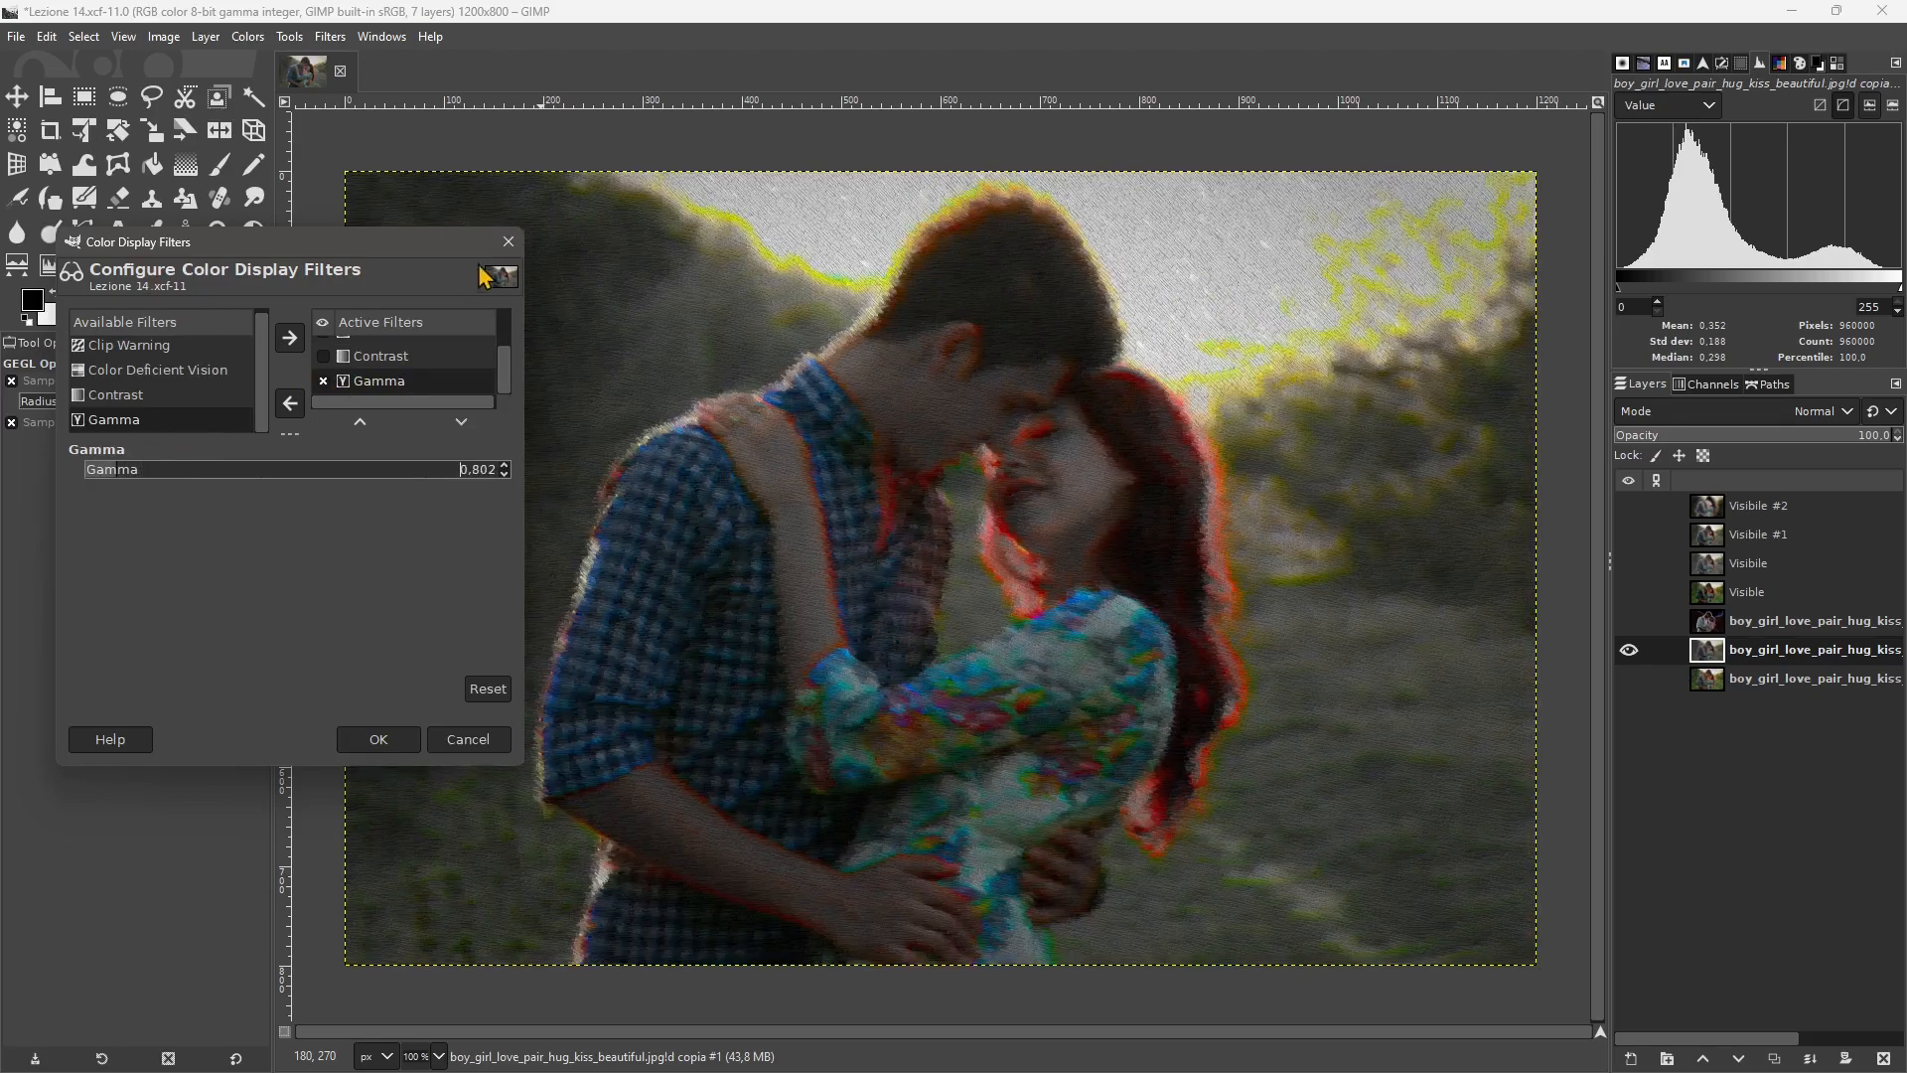
{"action": "left_click", "coordinate": [508, 241]}
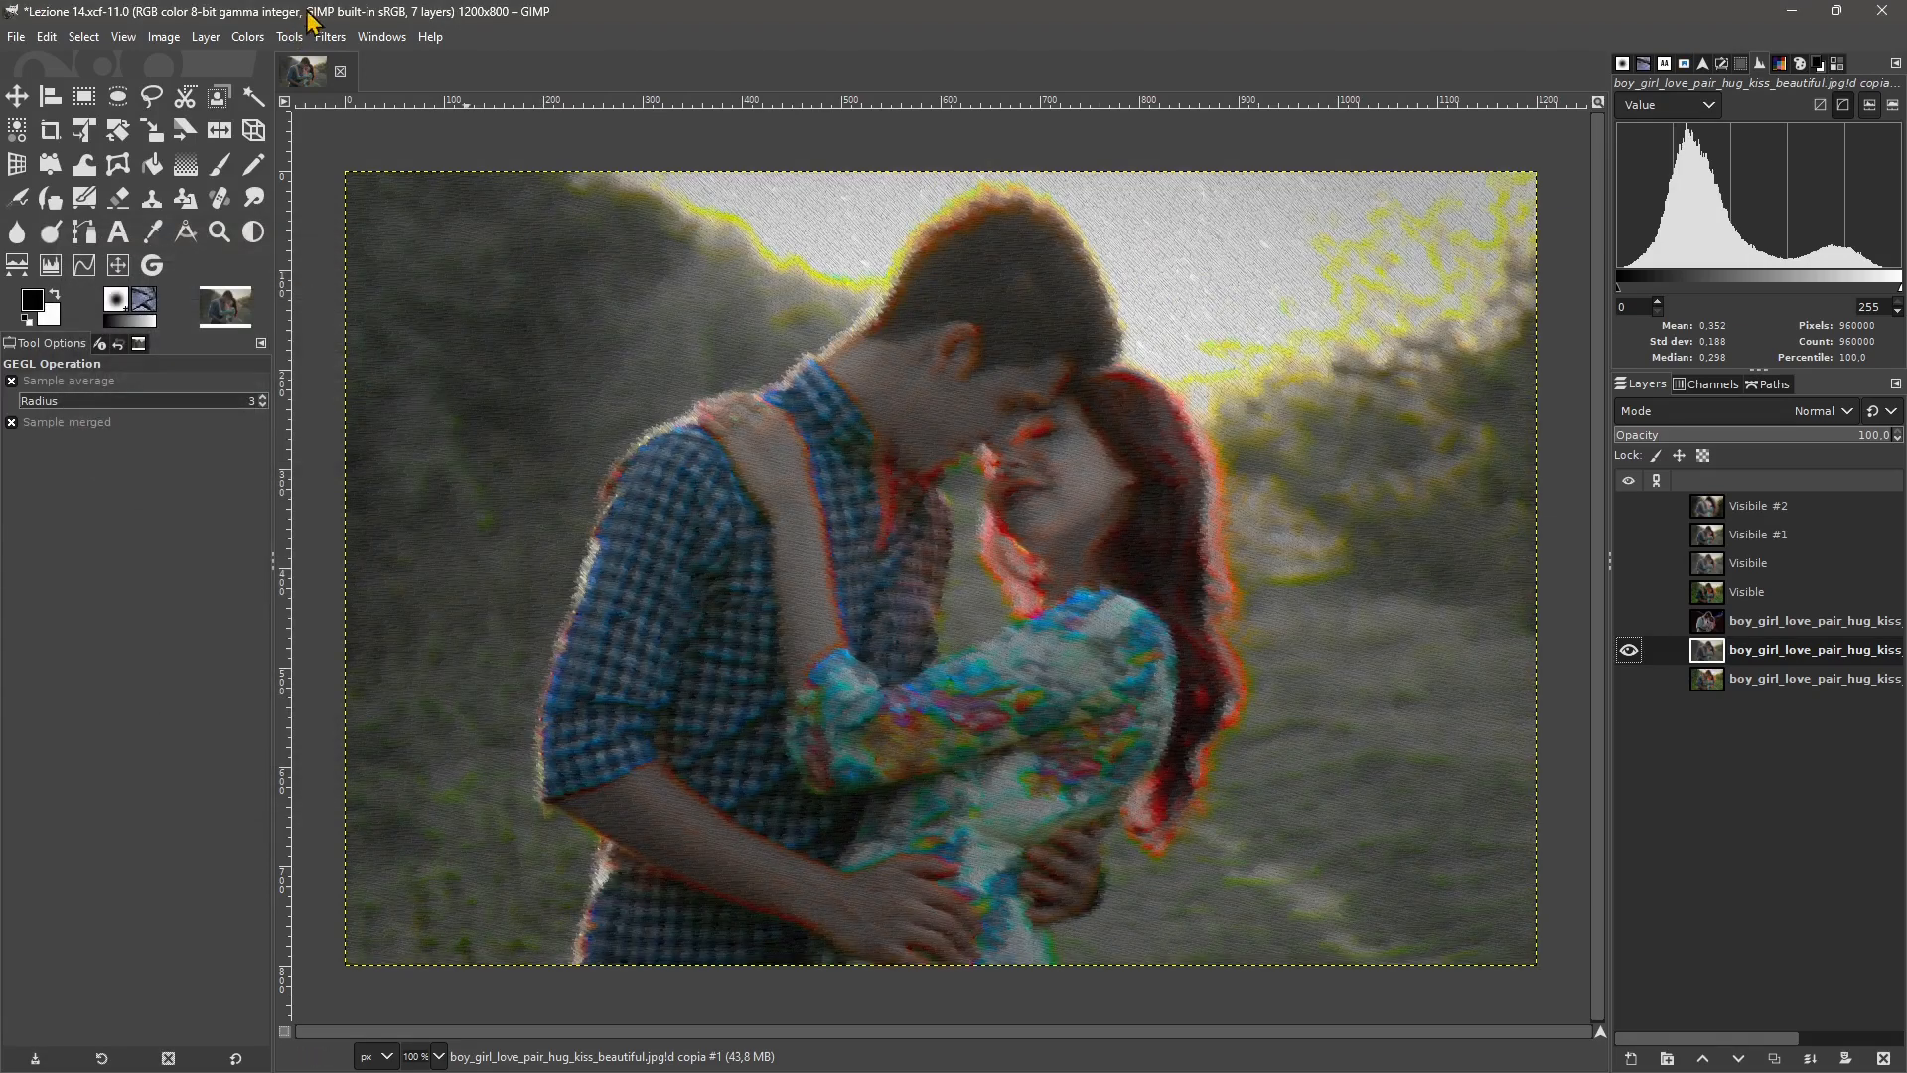
{"action": "left_click", "coordinate": [330, 36]}
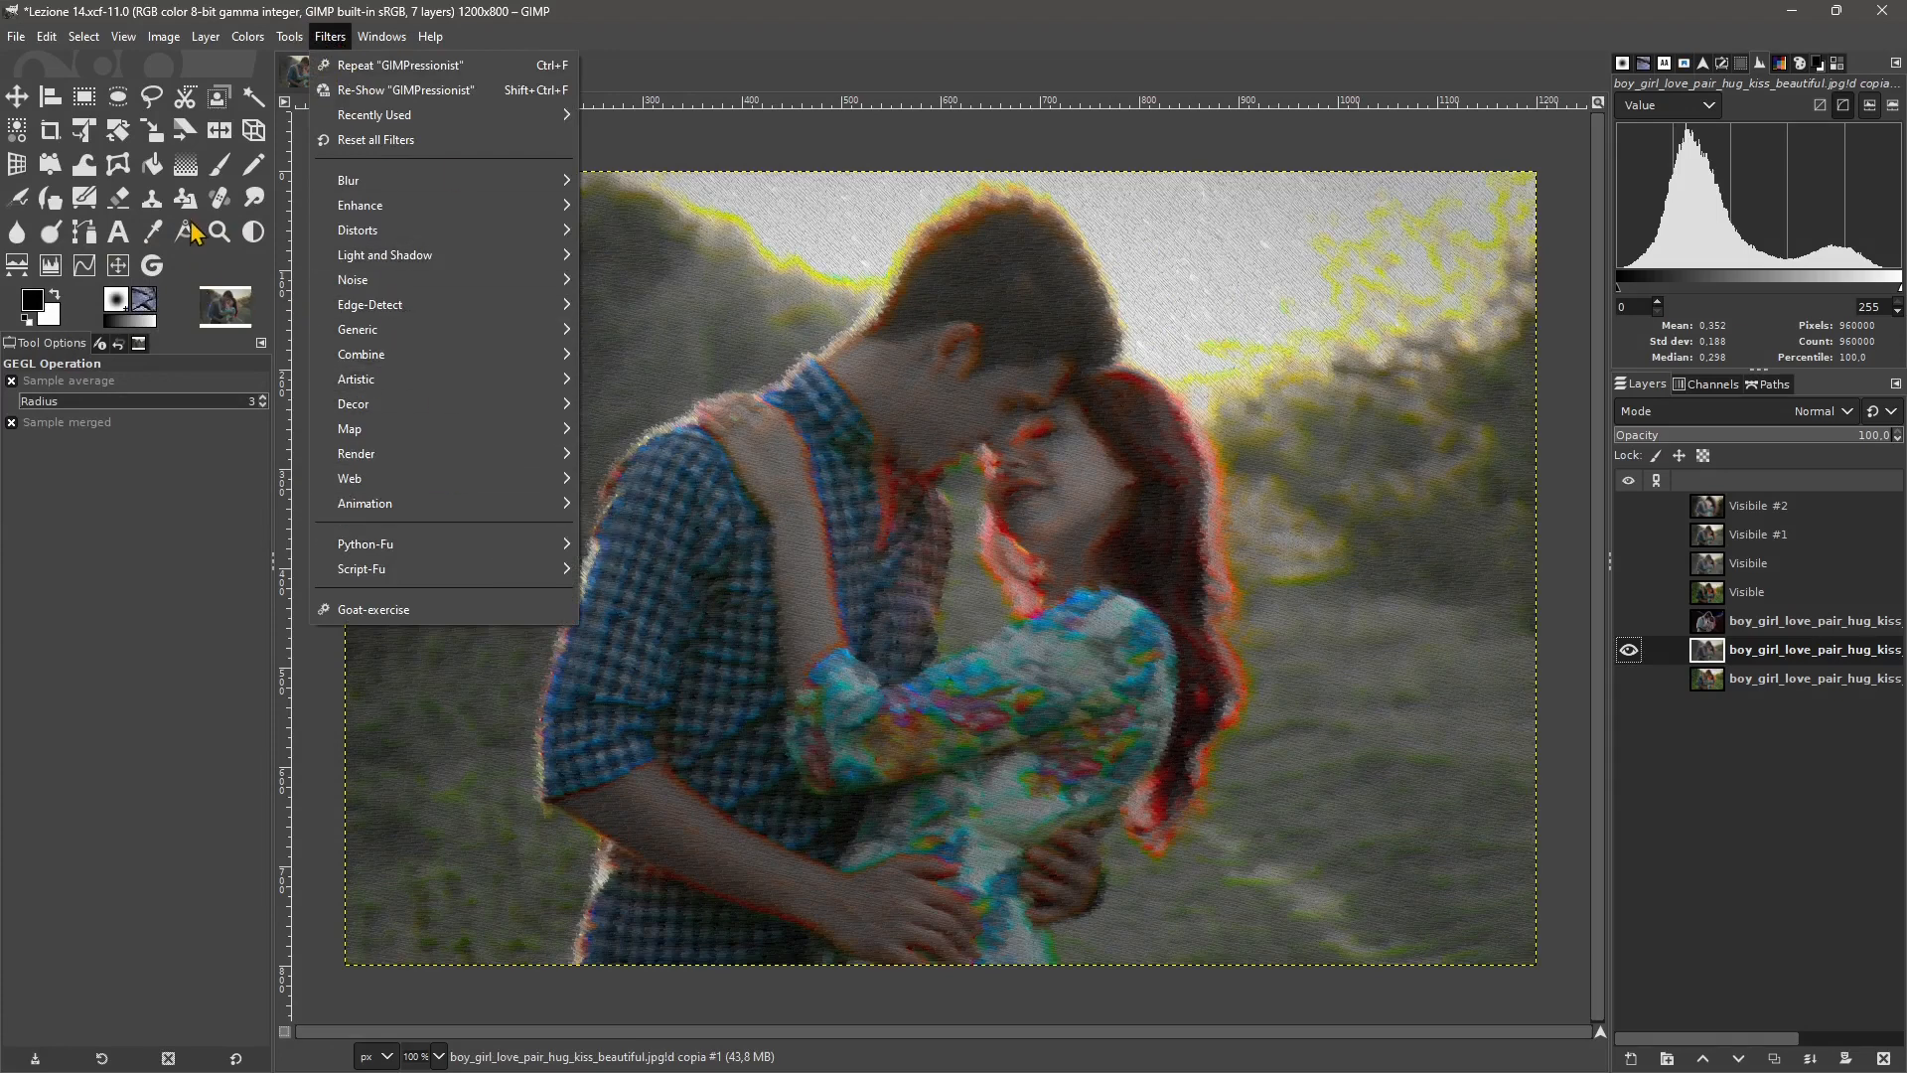
{"action": "left_click", "coordinate": [52, 527]}
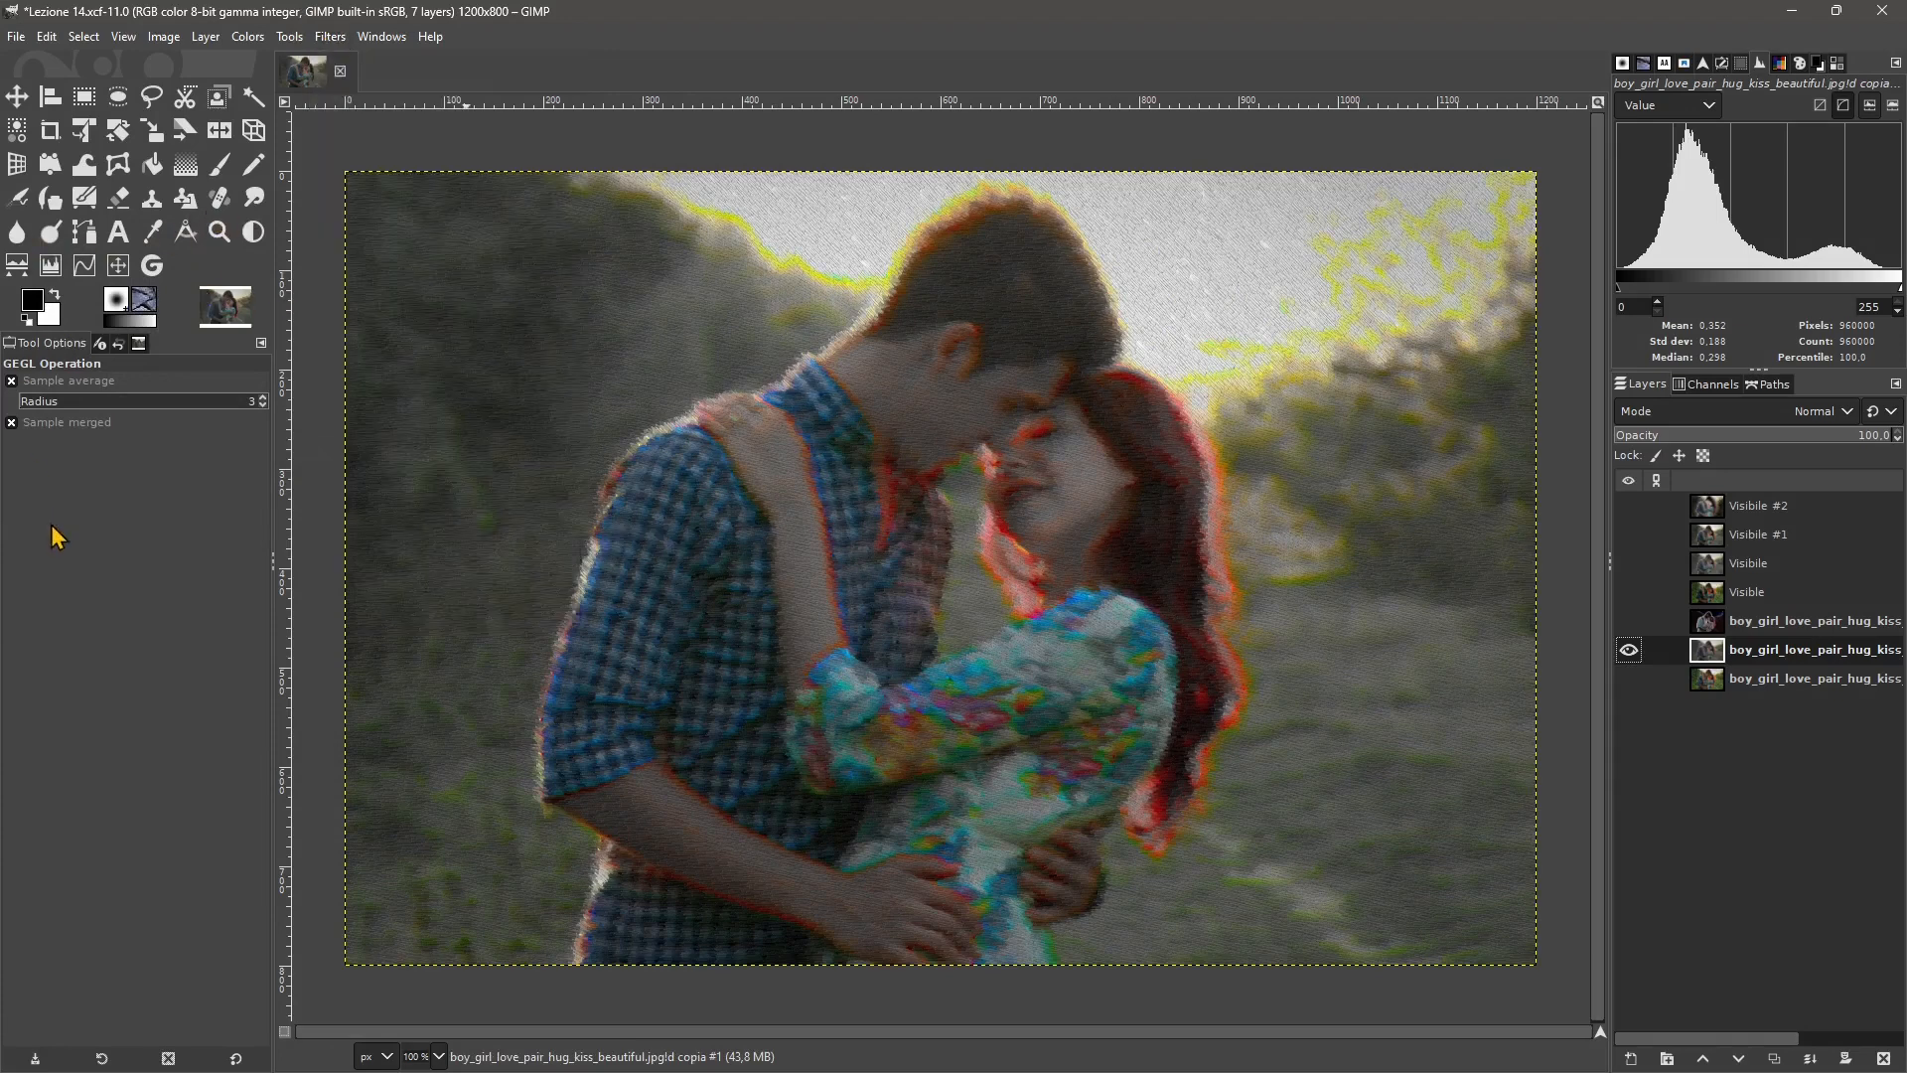
Choose the Smudge tool and set its brush size to 52, hardness to 80 and force to 42.
{"action": "left_click", "coordinate": [257, 200]}
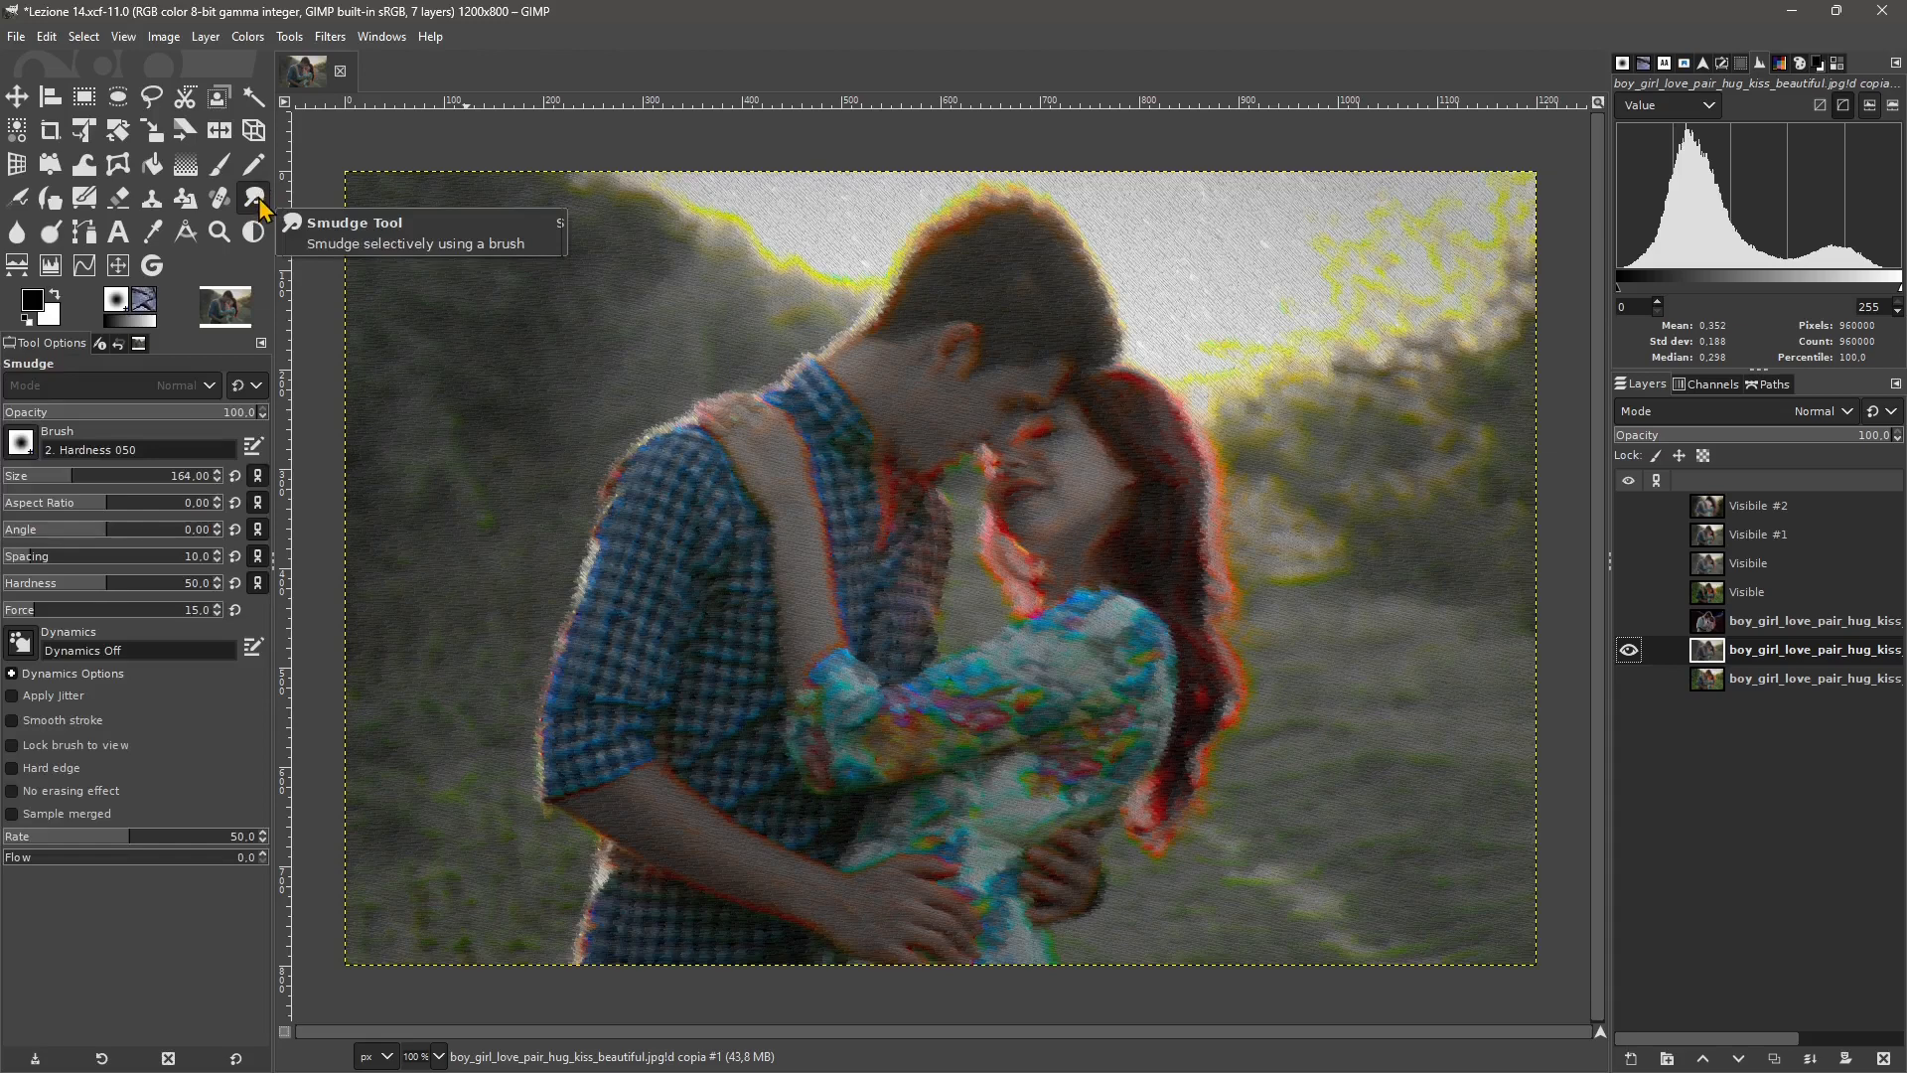
{"action": "left_click", "coordinate": [330, 37]}
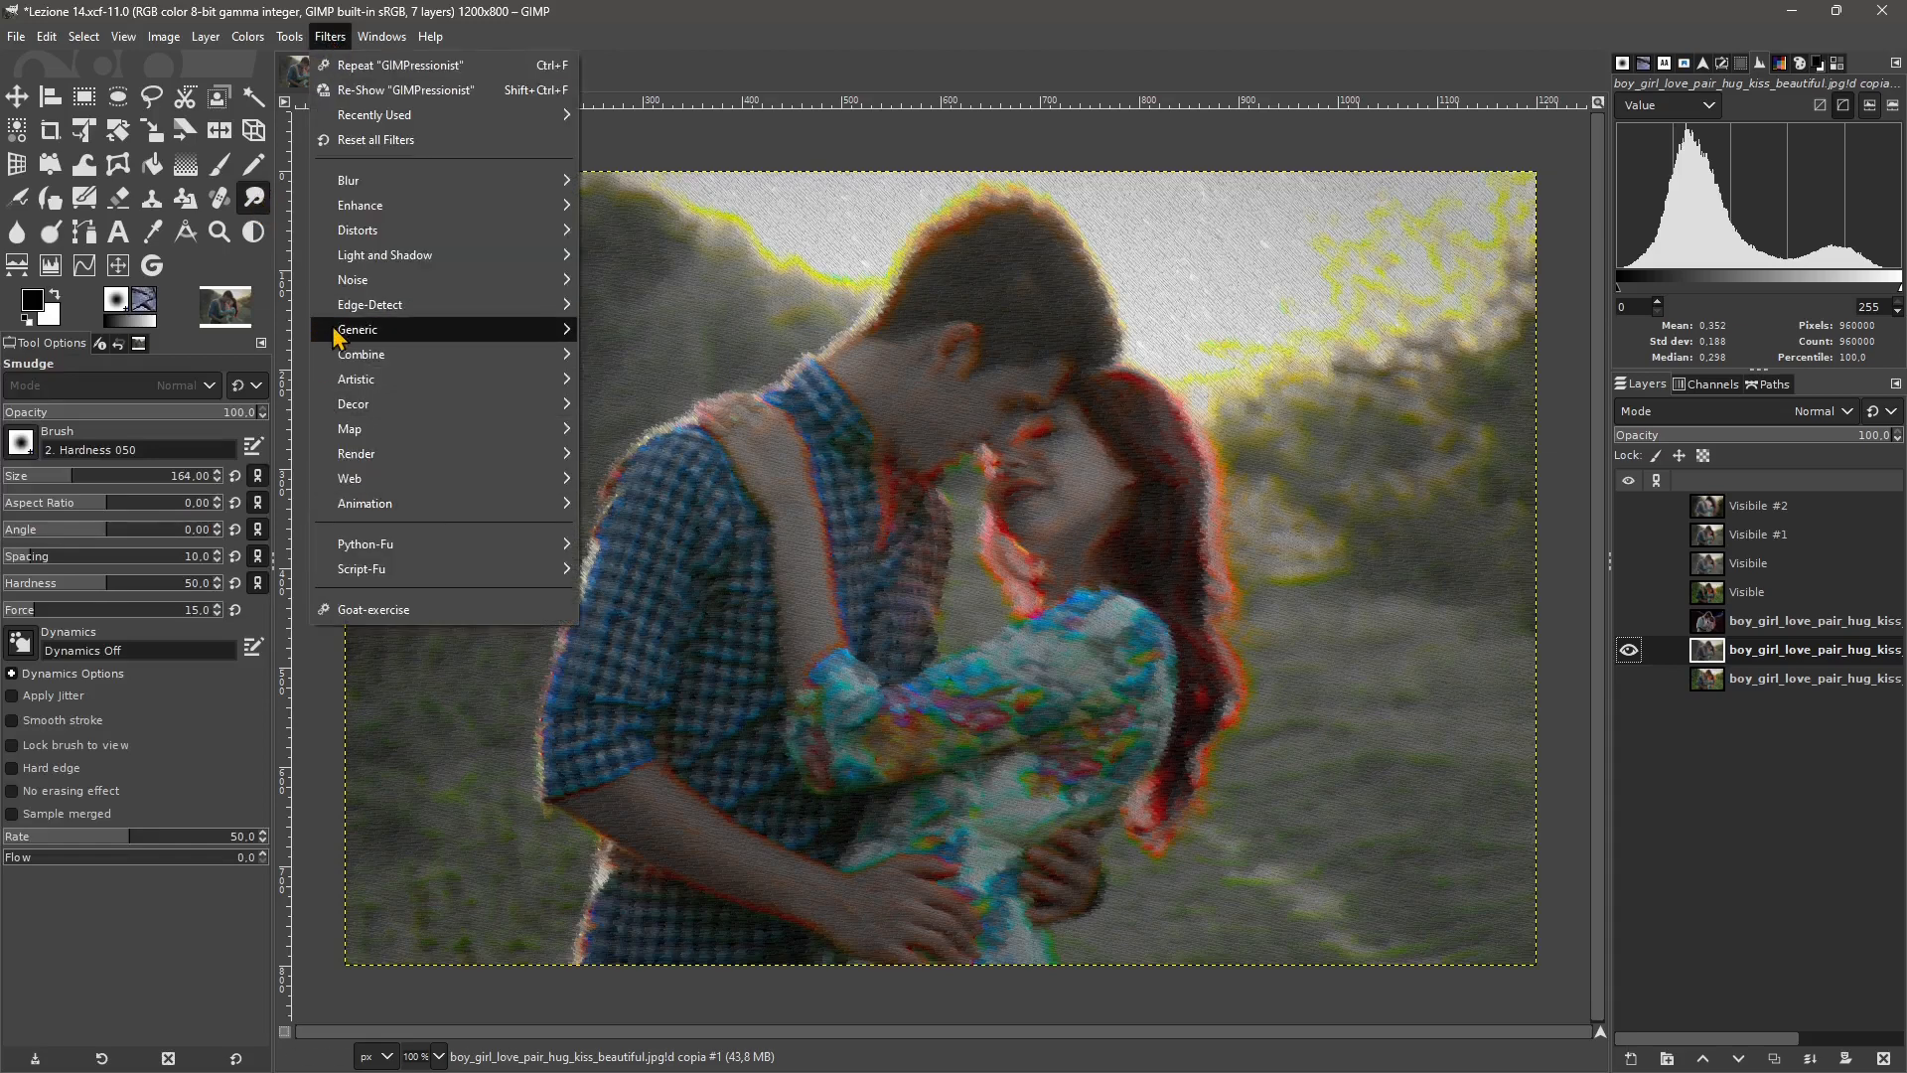
{"action": "mouse_move", "coordinate": [375, 454]}
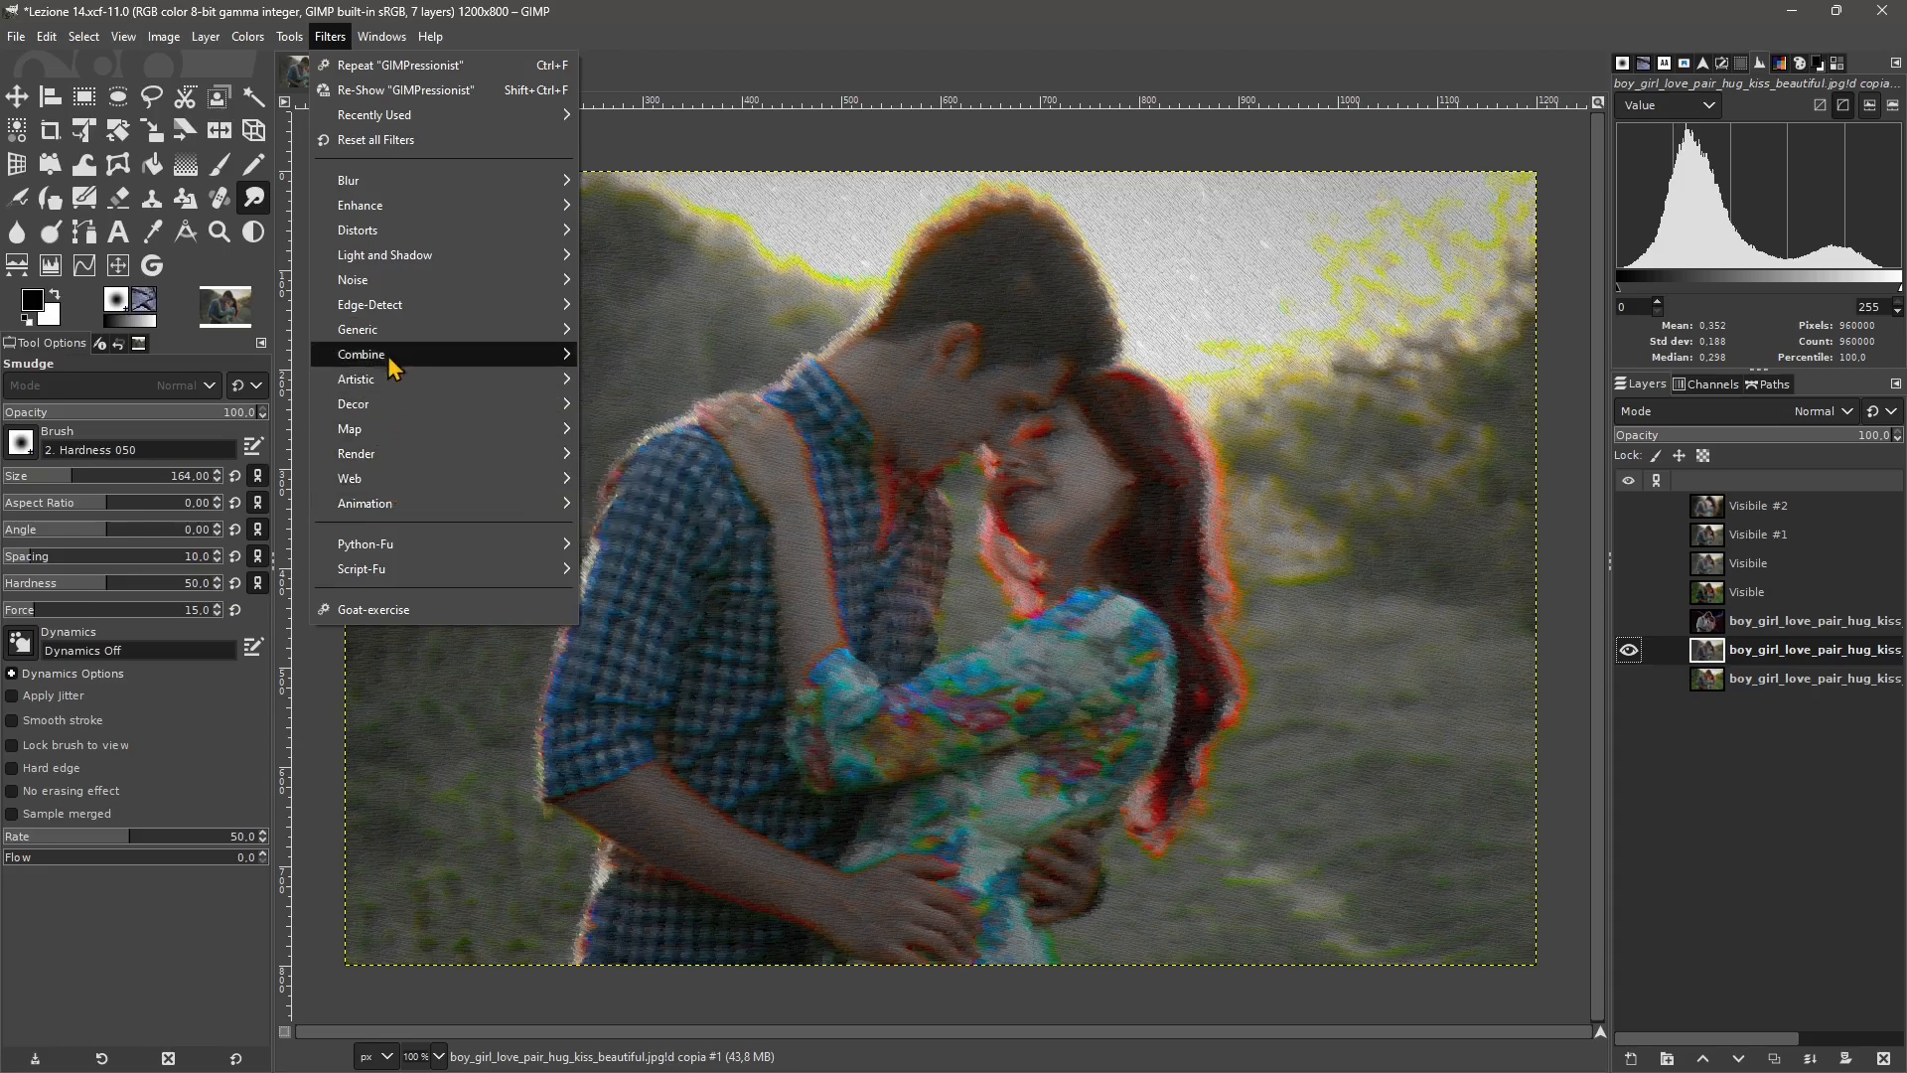
{"action": "mouse_move", "coordinate": [387, 382]}
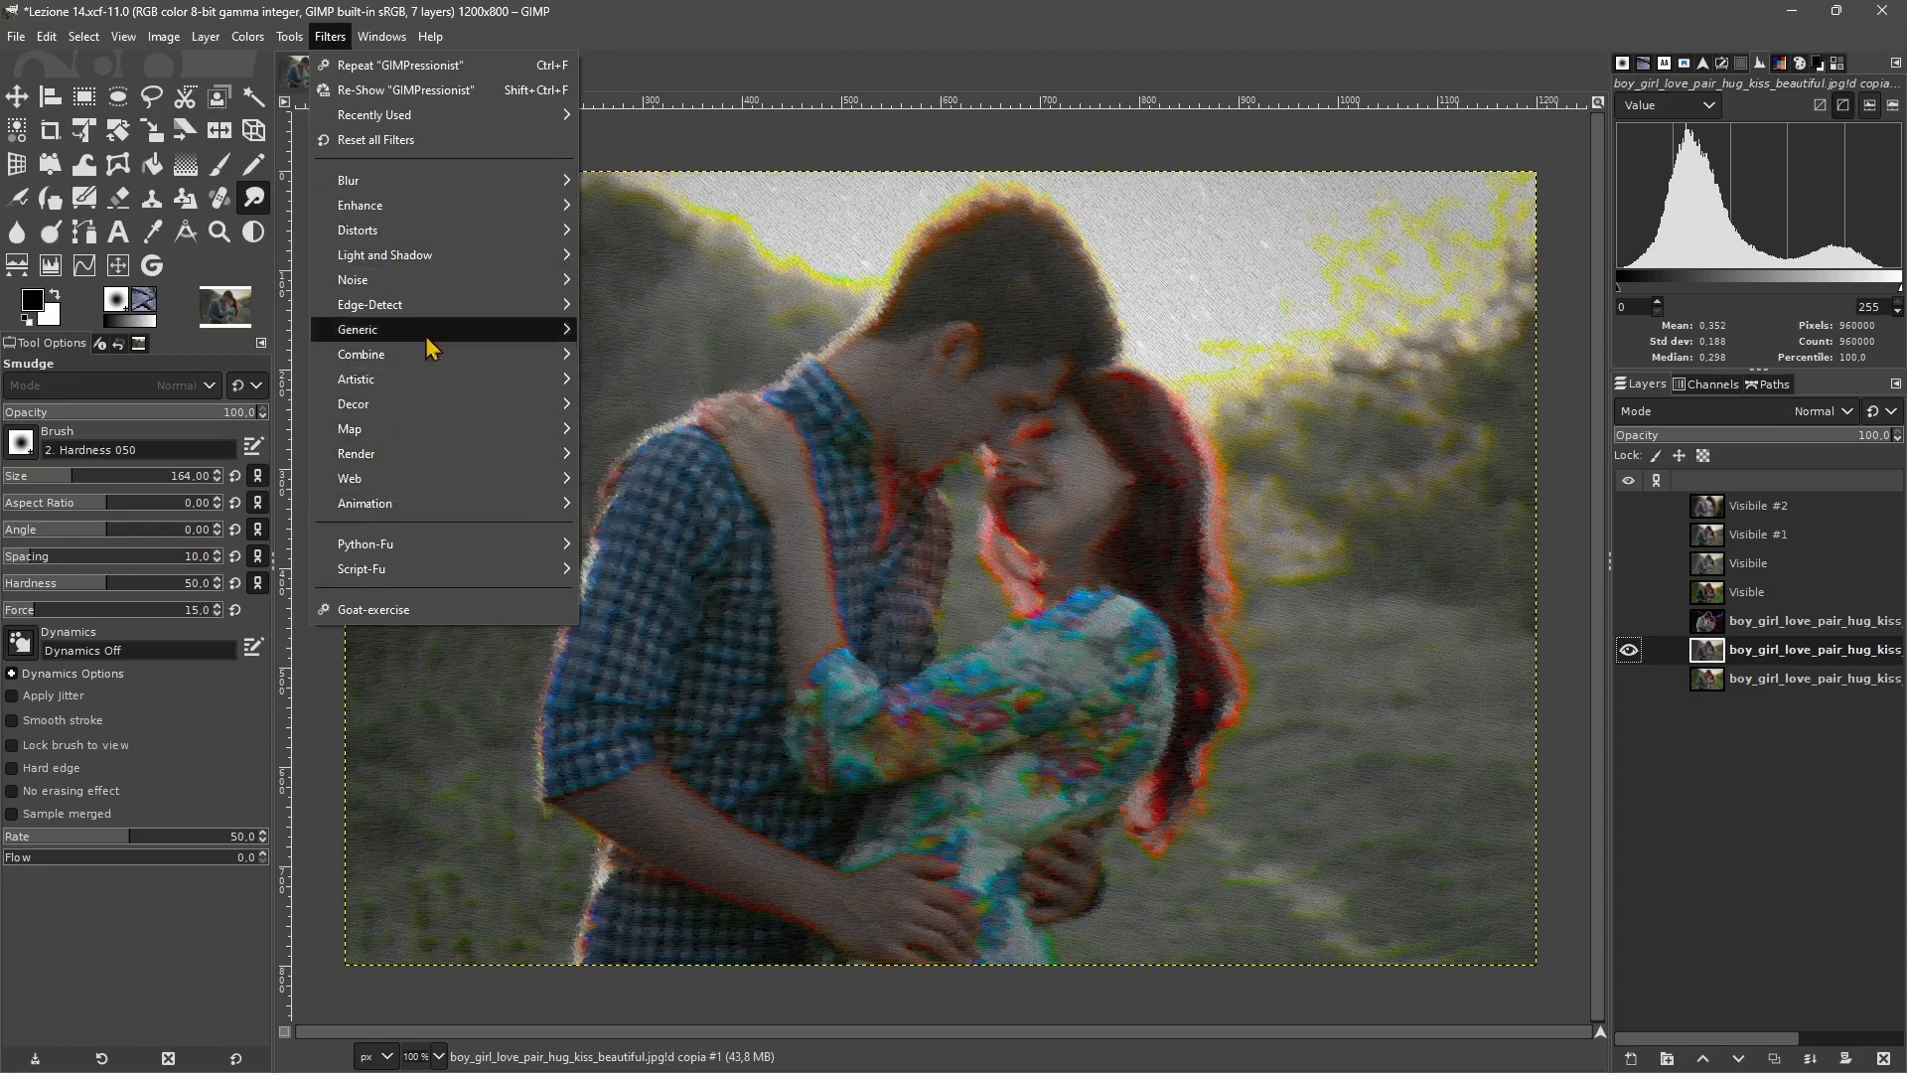
{"action": "left_click", "coordinate": [623, 54]}
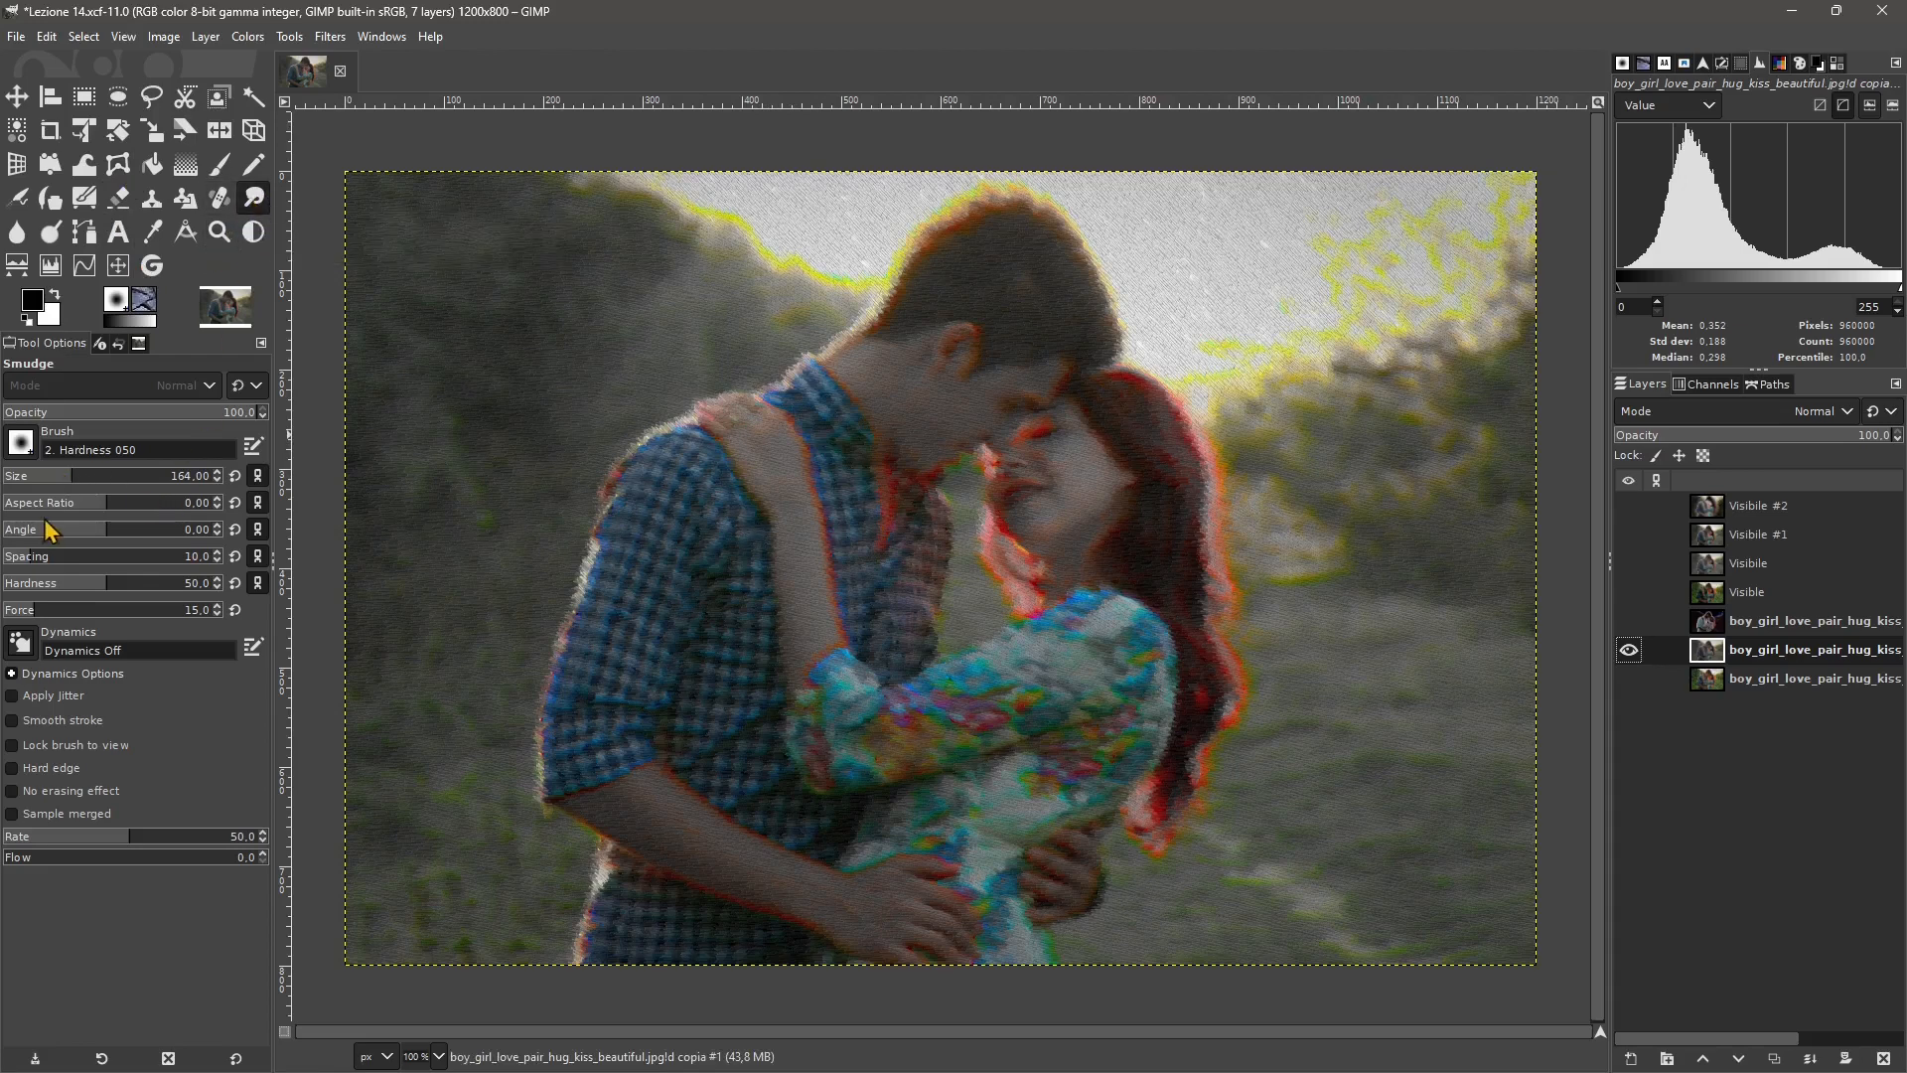
{"action": "left_click_drag", "start_coordinate": [62, 479], "coordinate": [36, 477]}
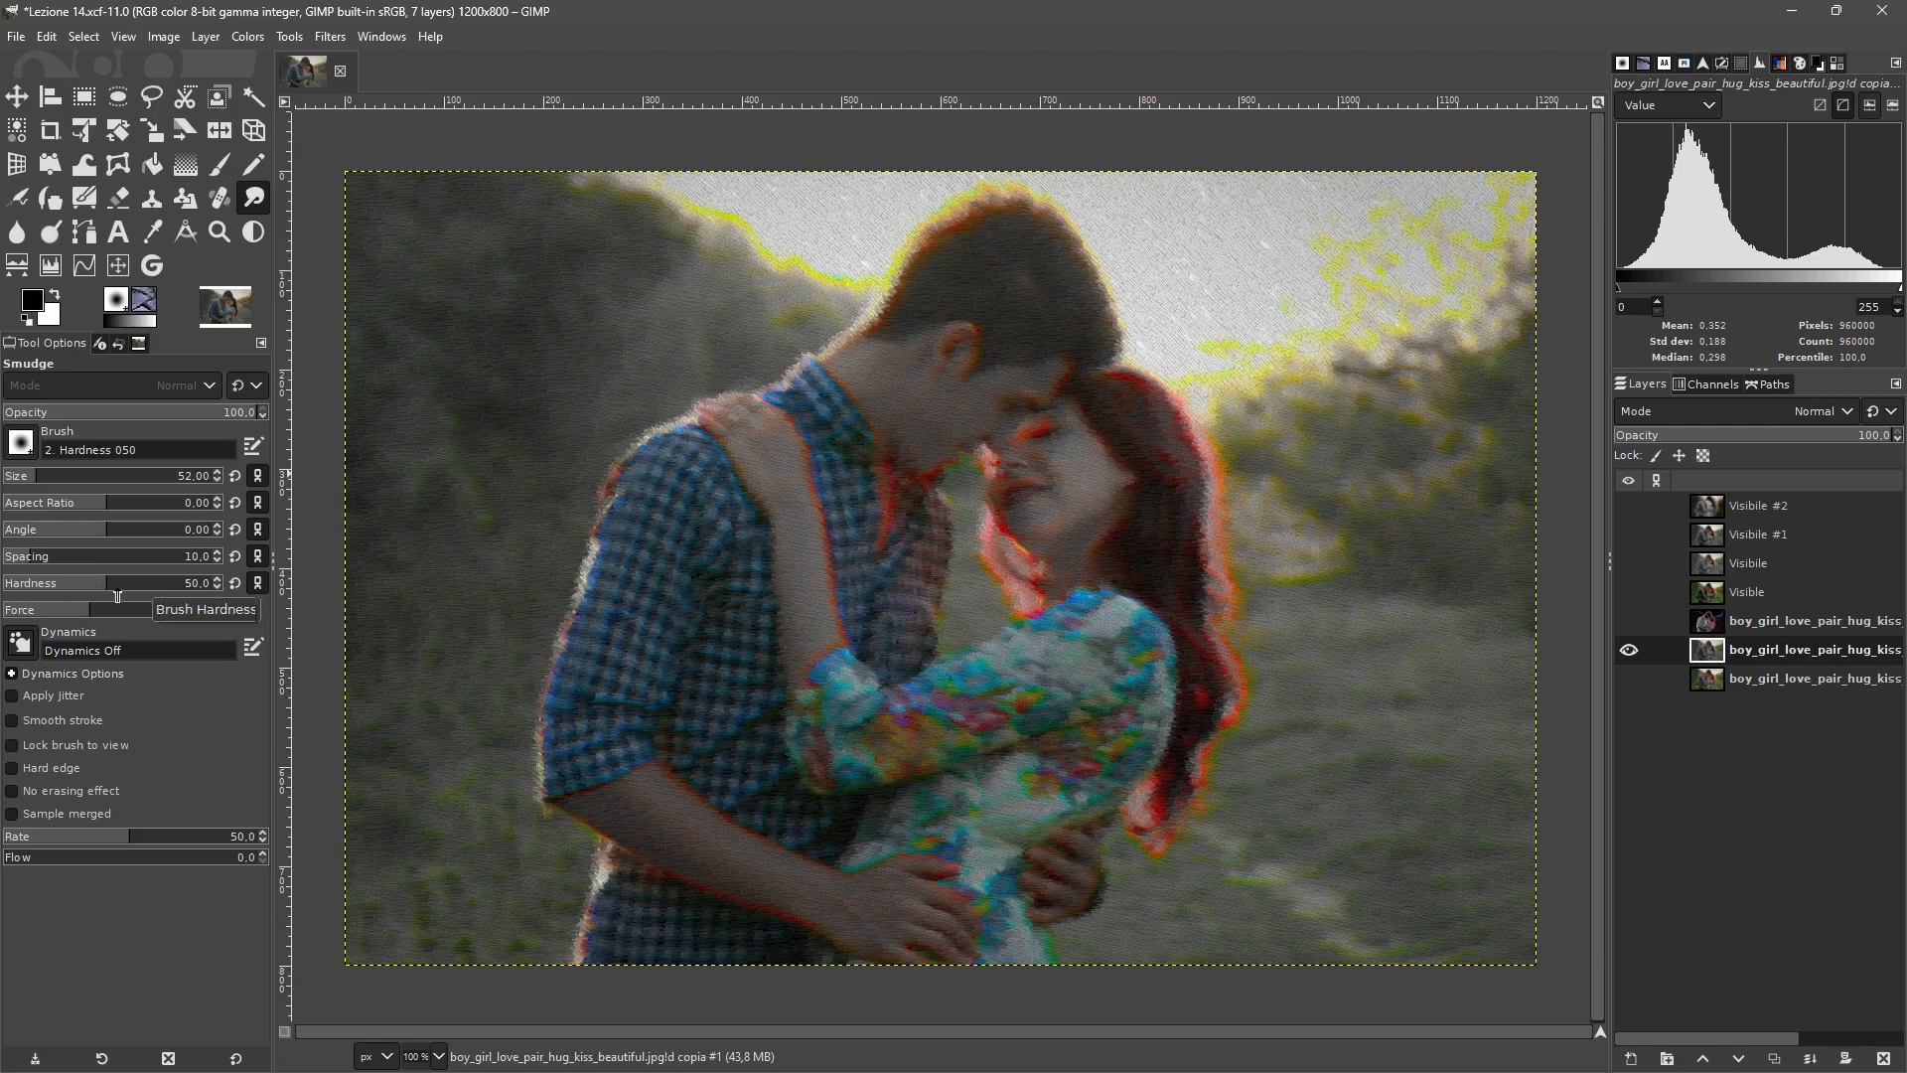
{"action": "left_click_drag", "start_coordinate": [117, 596], "coordinate": [170, 599]}
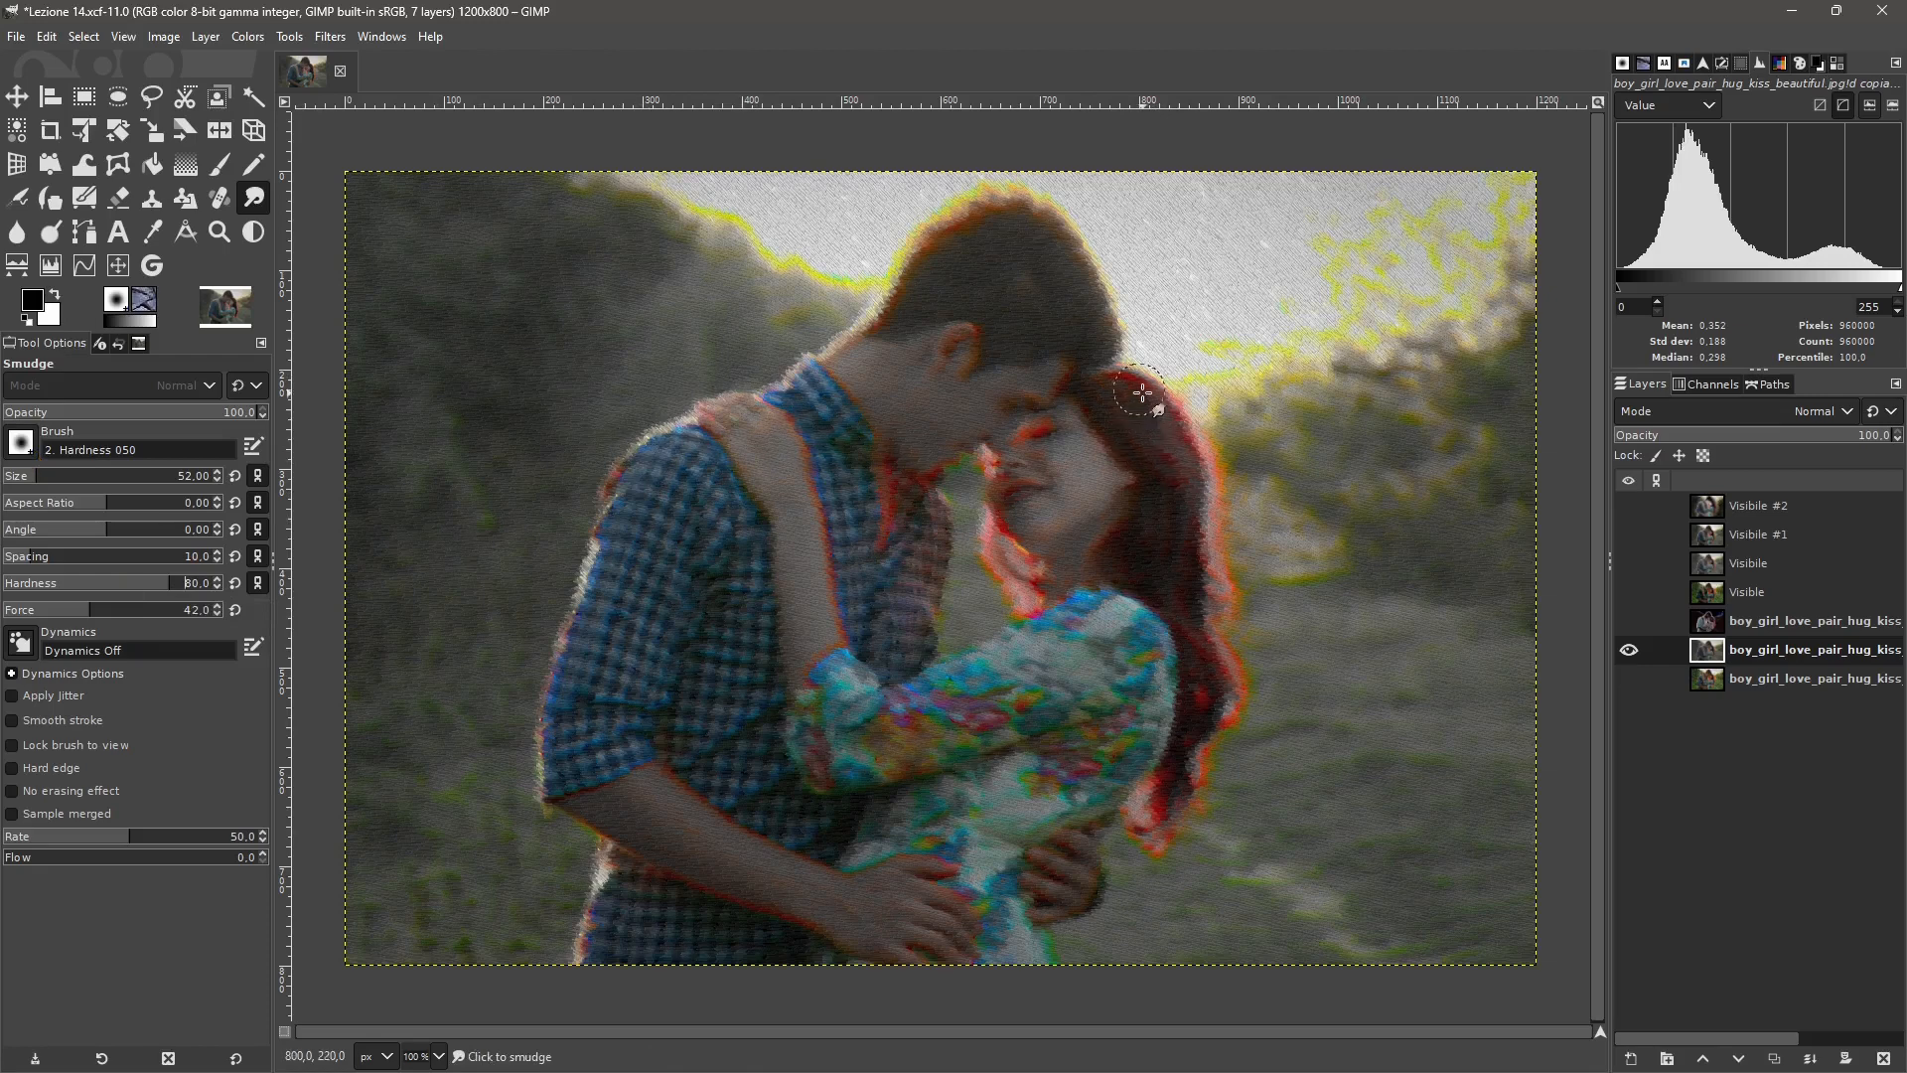
Try smudging the outer edge of the woman's red hair into the background and undo both strokes.
{"action": "left_click_drag", "start_coordinate": [1162, 407], "coordinate": [1281, 417]}
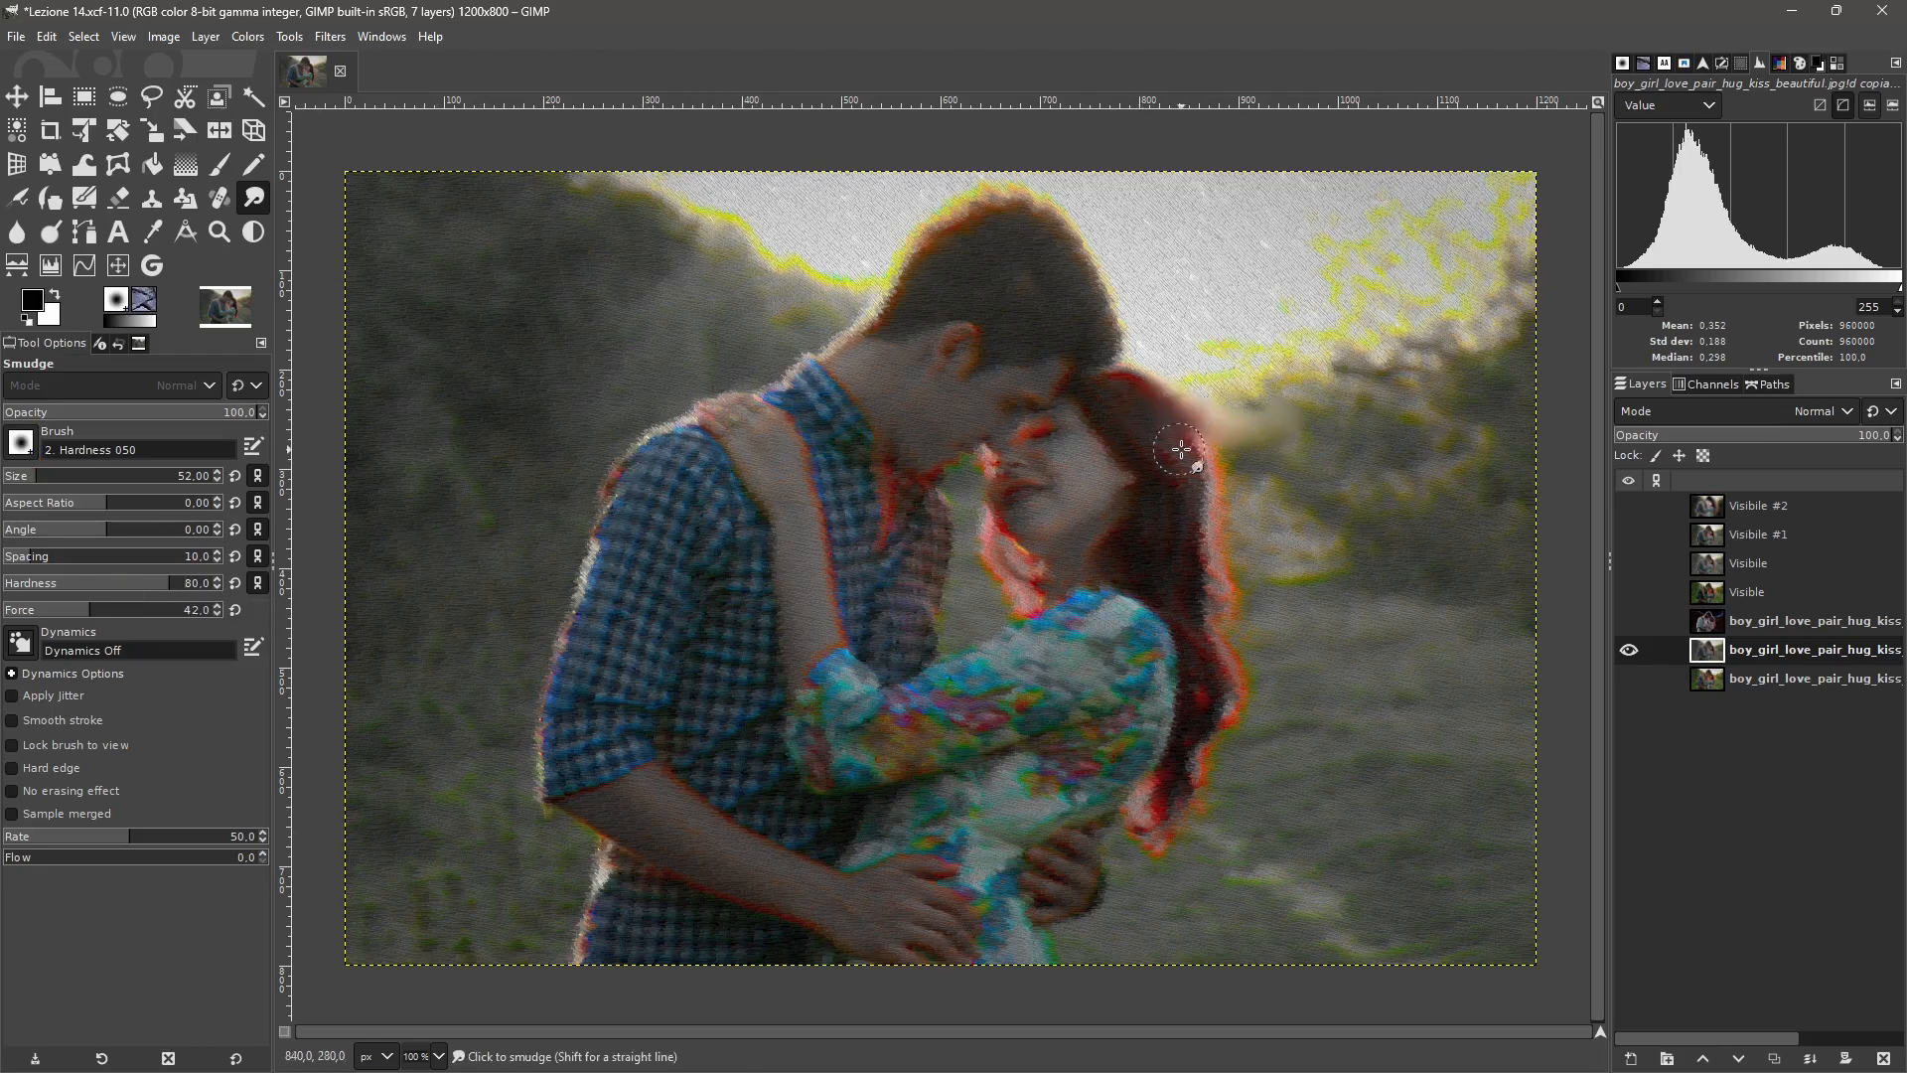
{"action": "left_click_drag", "start_coordinate": [1192, 491], "coordinate": [1321, 509]}
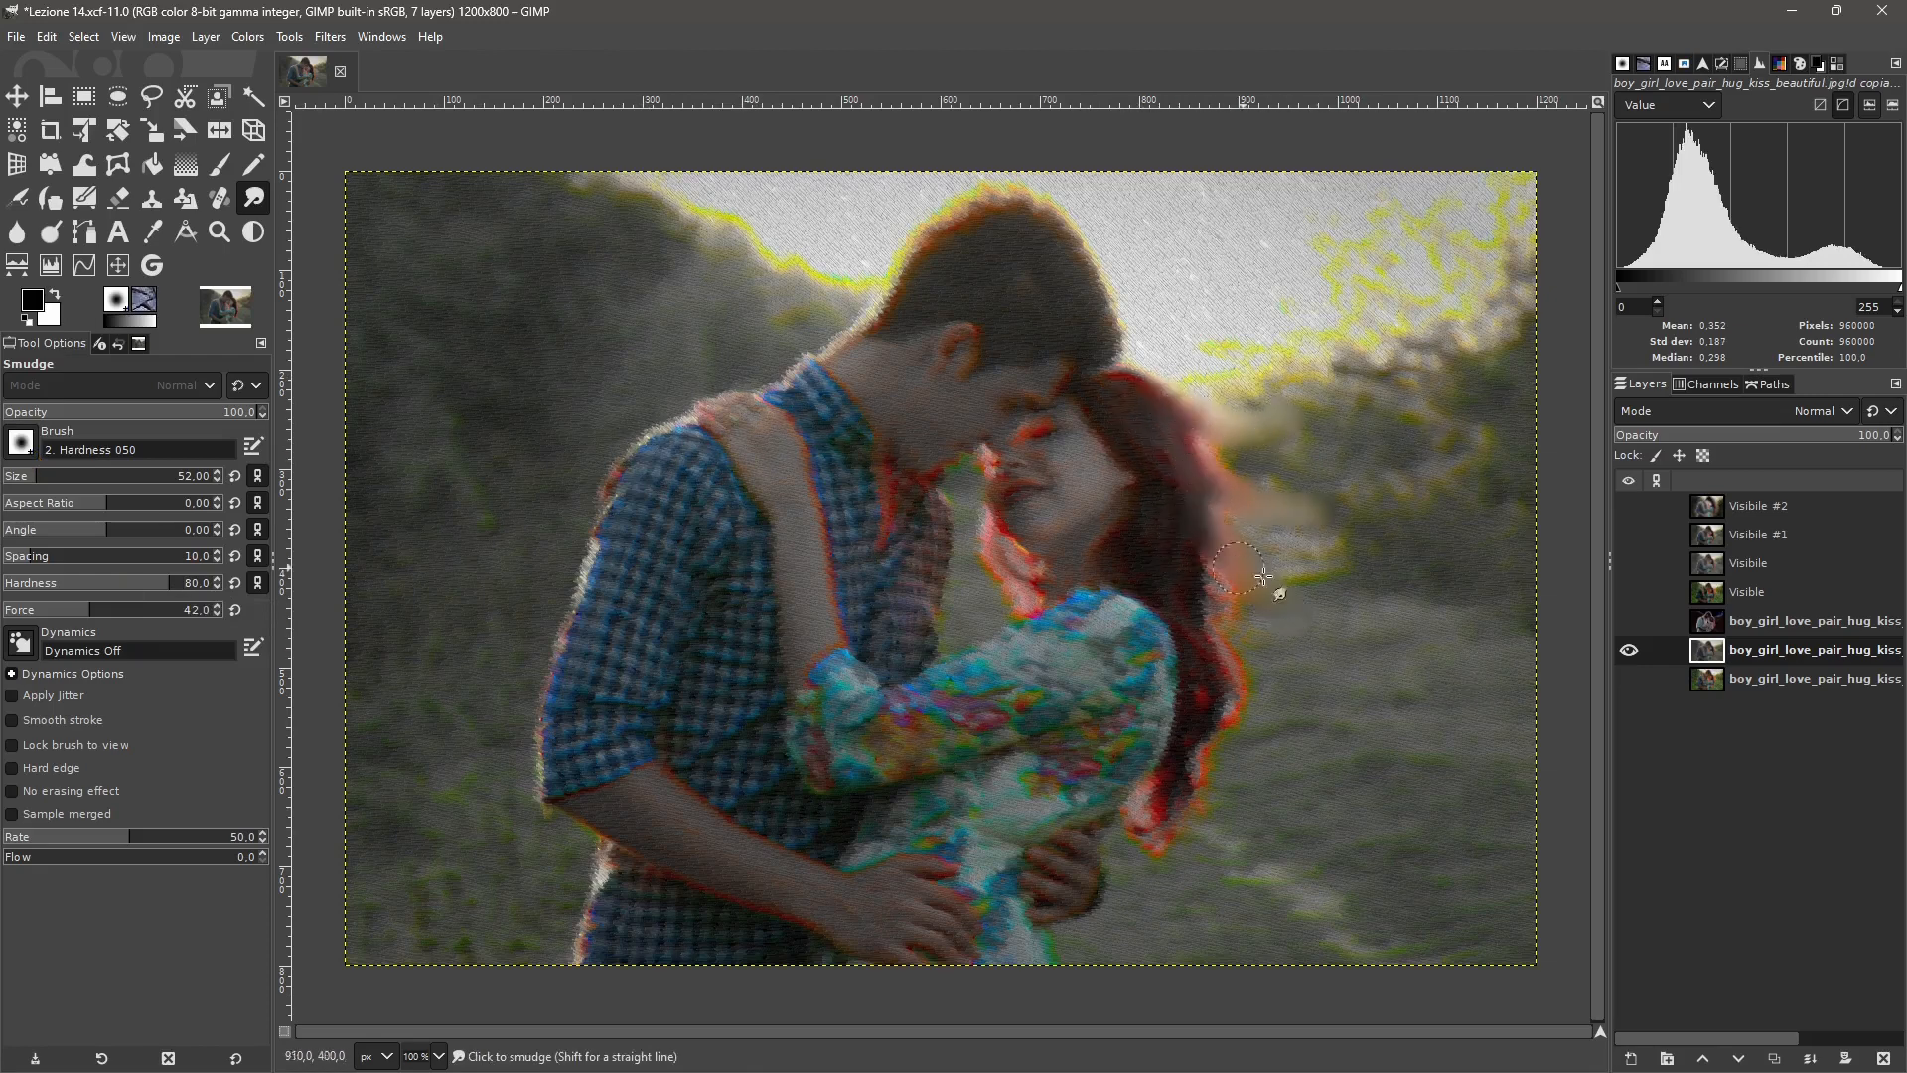
{"action": "key", "text": "ctrl+z"}
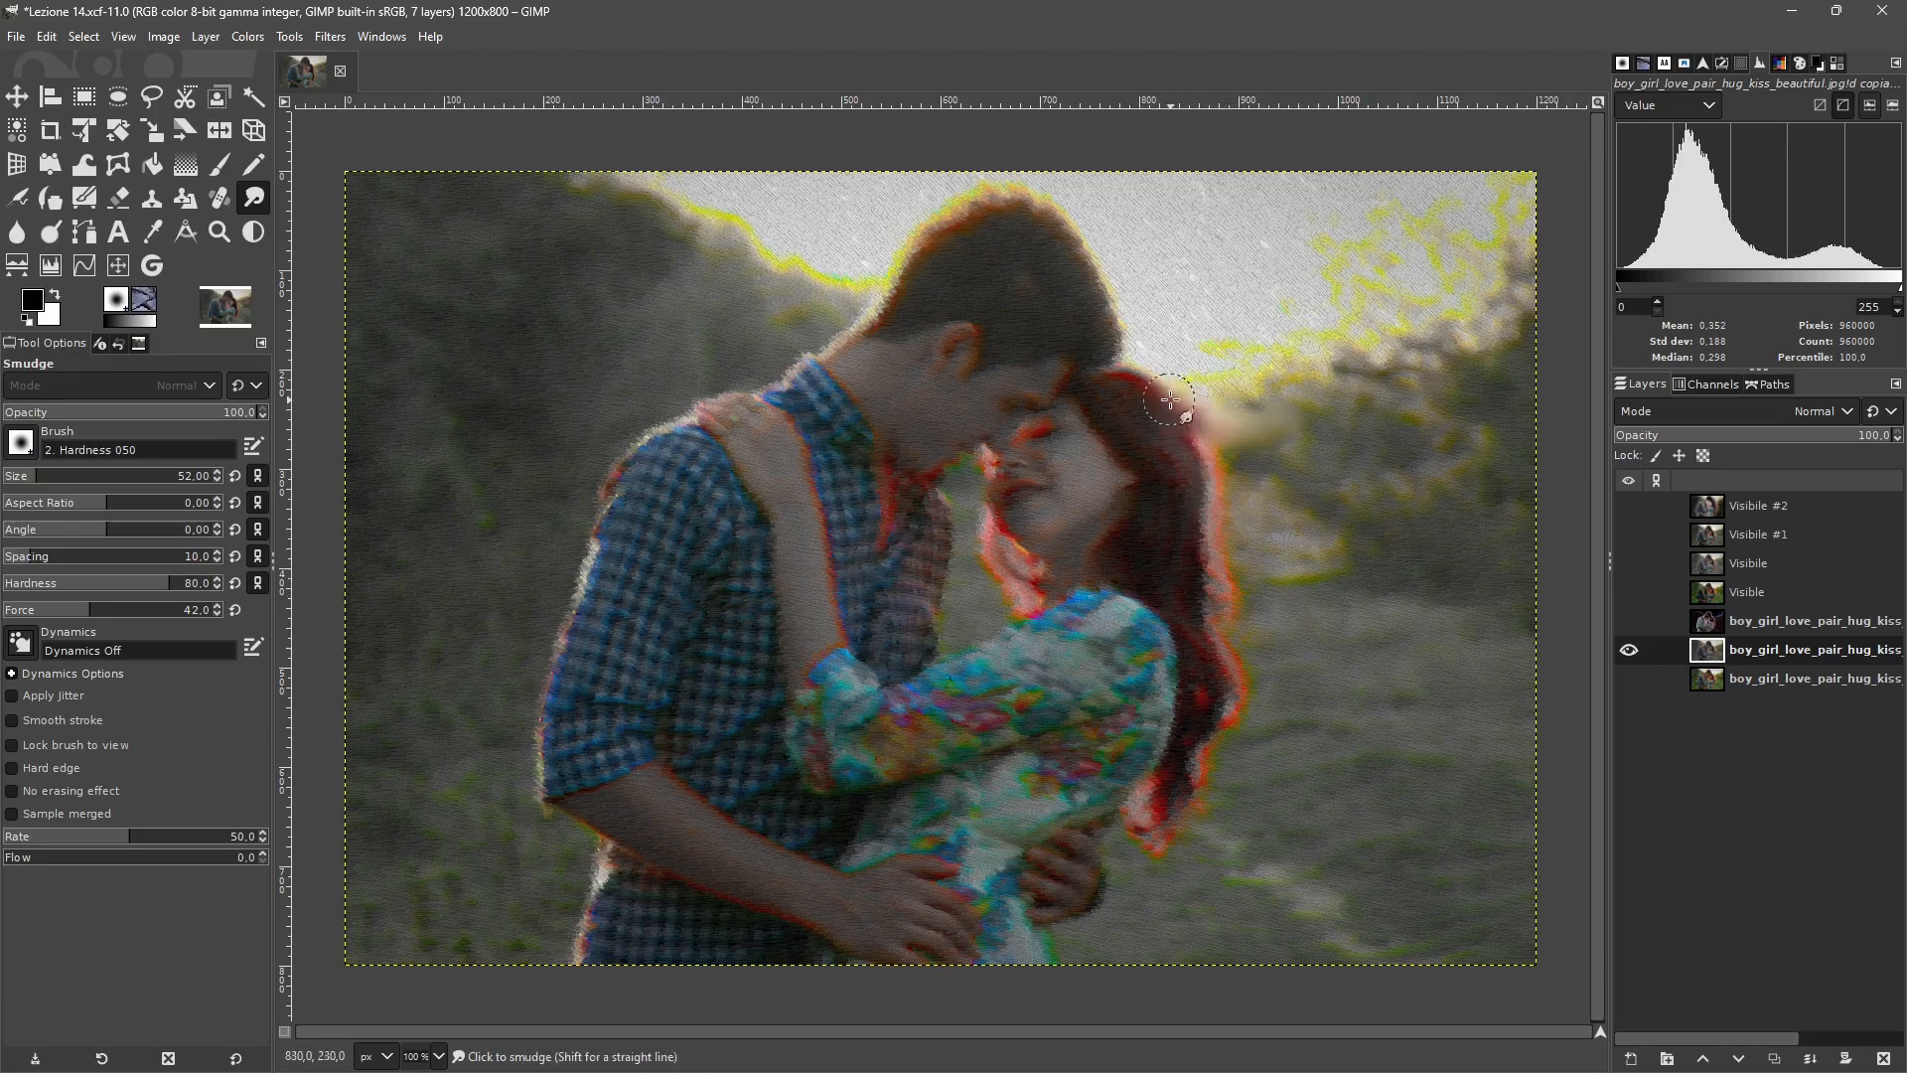
{"action": "key", "text": "ctrl+z"}
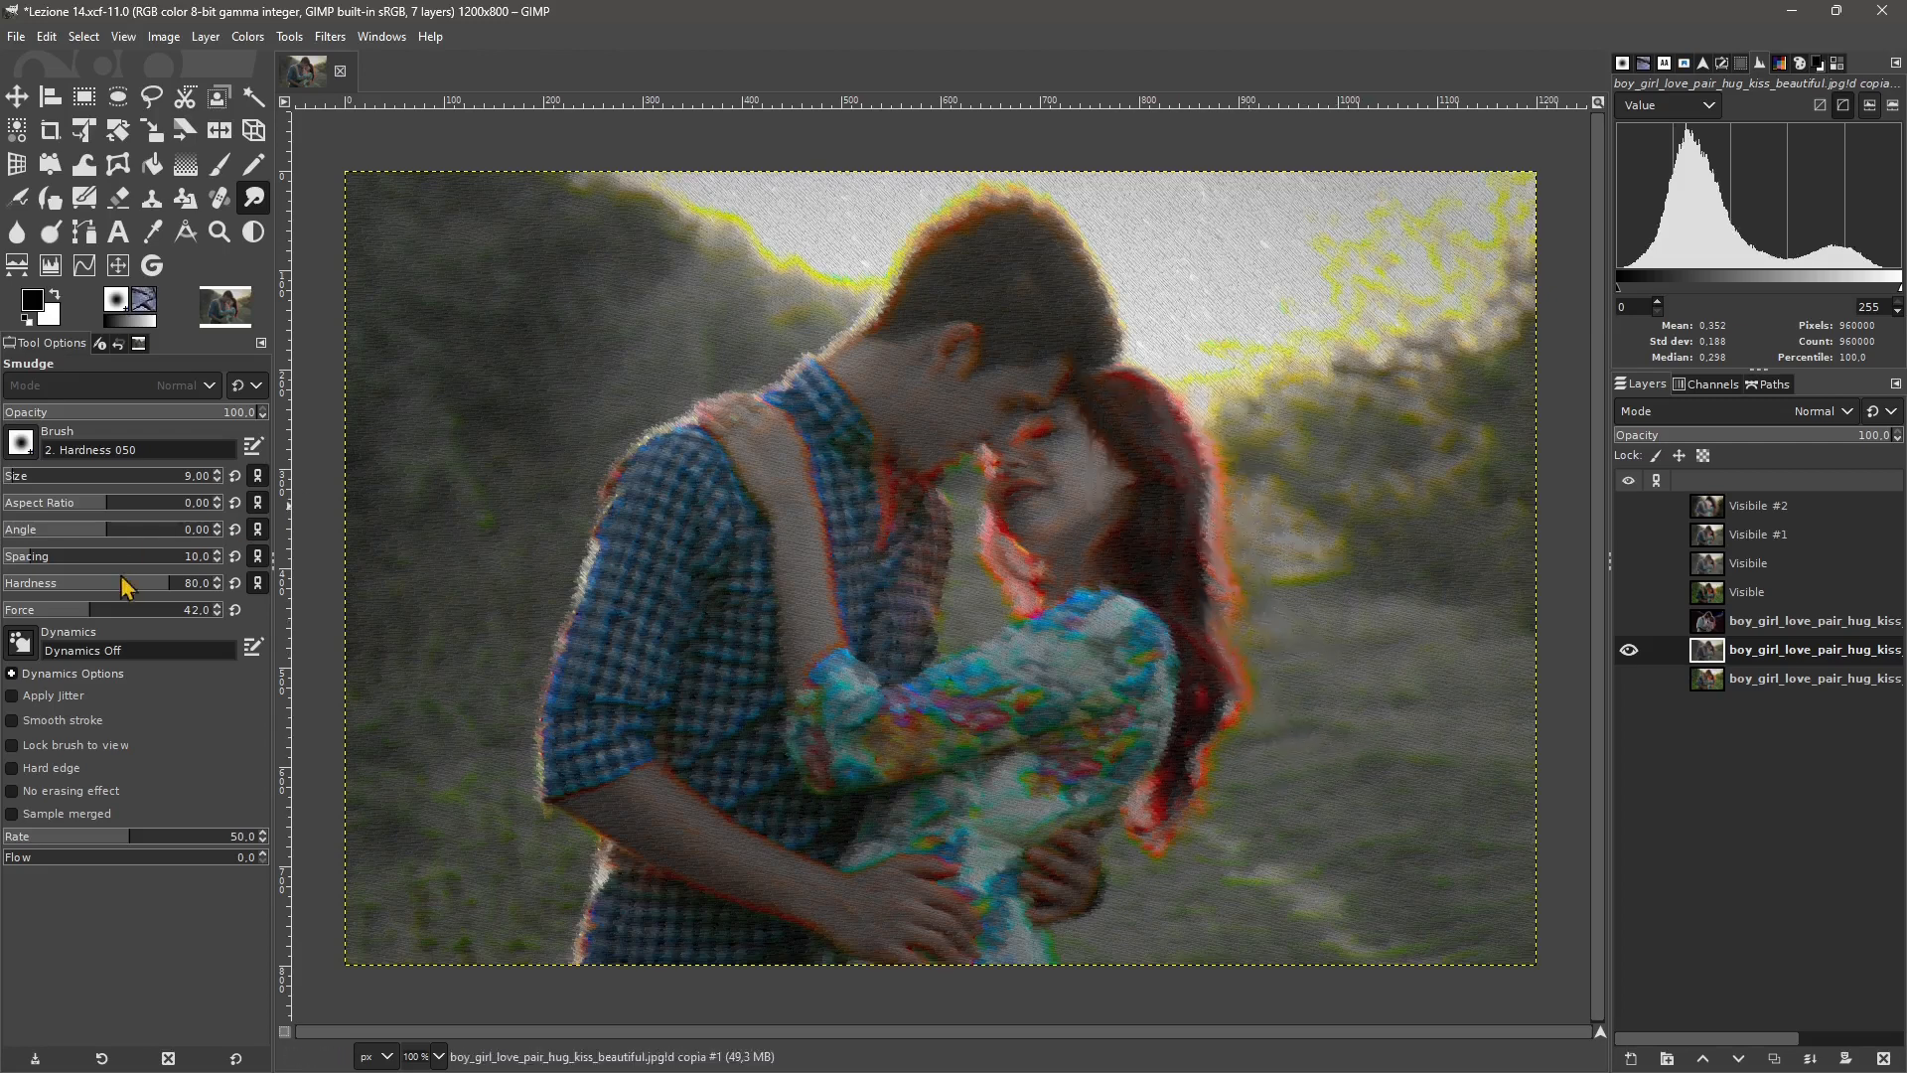
Set the smudge force to 80 and brush size to 37, and smear the woman's dress, both forearms and the man's lower shirt.
{"action": "left_click_drag", "start_coordinate": [68, 618], "coordinate": [183, 612]}
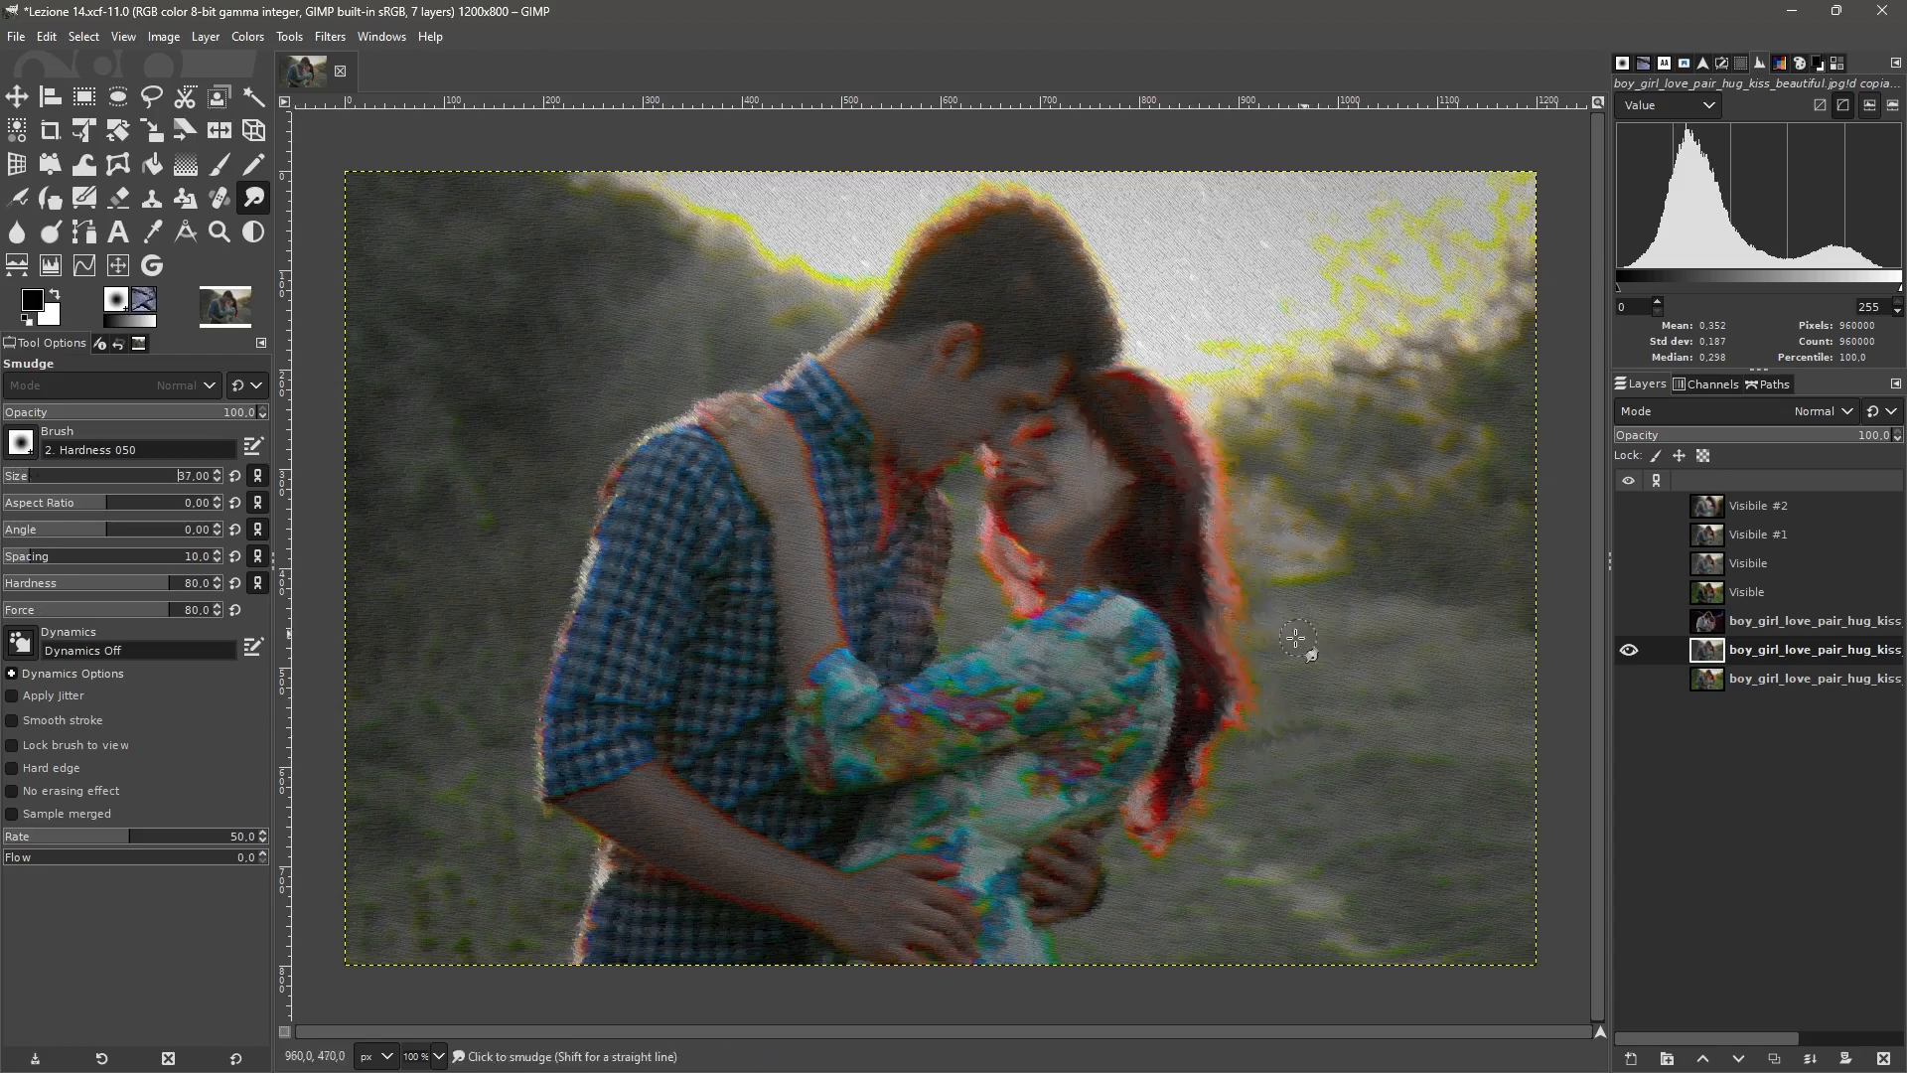
{"action": "left_click_drag", "start_coordinate": [1224, 643], "coordinate": [1321, 733]}
{"action": "mouse_move", "coordinate": [1219, 691]}
{"action": "left_mouse_down"}
{"action": "mouse_move", "coordinate": [1189, 726]}
{"action": "mouse_move", "coordinate": [1253, 790]}
{"action": "mouse_move", "coordinate": [1176, 803]}
{"action": "mouse_move", "coordinate": [1168, 892]}
{"action": "mouse_move", "coordinate": [1139, 871]}
{"action": "mouse_move", "coordinate": [1122, 802]}
{"action": "mouse_move", "coordinate": [1135, 814]}
{"action": "mouse_move", "coordinate": [1156, 769]}
{"action": "mouse_move", "coordinate": [1197, 760]}
{"action": "mouse_move", "coordinate": [1195, 737]}
{"action": "mouse_move", "coordinate": [1162, 731]}
{"action": "mouse_move", "coordinate": [1115, 577]}
{"action": "mouse_move", "coordinate": [1129, 603]}
{"action": "mouse_move", "coordinate": [1070, 624]}
{"action": "mouse_move", "coordinate": [1114, 667]}
{"action": "mouse_move", "coordinate": [1092, 644]}
{"action": "mouse_move", "coordinate": [1082, 675]}
{"action": "mouse_move", "coordinate": [1149, 698]}
{"action": "mouse_move", "coordinate": [1058, 763]}
{"action": "mouse_move", "coordinate": [1041, 665]}
{"action": "mouse_move", "coordinate": [1008, 645]}
{"action": "mouse_move", "coordinate": [1063, 610]}
{"action": "mouse_move", "coordinate": [1151, 672]}
{"action": "mouse_move", "coordinate": [1069, 696]}
{"action": "mouse_move", "coordinate": [1068, 798]}
{"action": "mouse_move", "coordinate": [1047, 737]}
{"action": "mouse_move", "coordinate": [996, 743]}
{"action": "mouse_move", "coordinate": [1010, 758]}
{"action": "mouse_move", "coordinate": [963, 688]}
{"action": "mouse_move", "coordinate": [919, 675]}
{"action": "mouse_move", "coordinate": [949, 710]}
{"action": "mouse_move", "coordinate": [916, 743]}
{"action": "mouse_move", "coordinate": [891, 679]}
{"action": "mouse_move", "coordinate": [905, 688]}
{"action": "mouse_move", "coordinate": [849, 776]}
{"action": "mouse_move", "coordinate": [836, 711]}
{"action": "mouse_move", "coordinate": [861, 704]}
{"action": "mouse_move", "coordinate": [829, 645]}
{"action": "mouse_move", "coordinate": [792, 759]}
{"action": "mouse_move", "coordinate": [782, 716]}
{"action": "mouse_move", "coordinate": [824, 791]}
{"action": "mouse_move", "coordinate": [962, 772]}
{"action": "mouse_move", "coordinate": [1068, 819]}
{"action": "mouse_move", "coordinate": [1002, 892]}
{"action": "mouse_move", "coordinate": [1053, 839]}
{"action": "mouse_move", "coordinate": [961, 800]}
{"action": "mouse_move", "coordinate": [868, 816]}
{"action": "mouse_move", "coordinate": [889, 839]}
{"action": "mouse_move", "coordinate": [948, 795]}
{"action": "mouse_move", "coordinate": [988, 880]}
{"action": "mouse_move", "coordinate": [885, 817]}
{"action": "mouse_move", "coordinate": [949, 872]}
{"action": "mouse_move", "coordinate": [970, 822]}
{"action": "mouse_move", "coordinate": [1018, 929]}
{"action": "mouse_move", "coordinate": [979, 904]}
{"action": "mouse_move", "coordinate": [1038, 949]}
{"action": "mouse_move", "coordinate": [993, 954]}
{"action": "mouse_move", "coordinate": [1055, 914]}
{"action": "mouse_move", "coordinate": [1063, 874]}
{"action": "mouse_move", "coordinate": [1091, 872]}
{"action": "mouse_move", "coordinate": [907, 903]}
{"action": "mouse_move", "coordinate": [928, 886]}
{"action": "mouse_move", "coordinate": [932, 944]}
{"action": "mouse_move", "coordinate": [870, 879]}
{"action": "mouse_move", "coordinate": [775, 866]}
{"action": "mouse_move", "coordinate": [792, 907]}
{"action": "mouse_move", "coordinate": [724, 903]}
{"action": "mouse_move", "coordinate": [648, 816]}
{"action": "mouse_move", "coordinate": [725, 814]}
{"action": "mouse_move", "coordinate": [661, 795]}
{"action": "mouse_move", "coordinate": [565, 821]}
{"action": "mouse_move", "coordinate": [665, 859]}
{"action": "mouse_move", "coordinate": [658, 801]}
{"action": "mouse_move", "coordinate": [839, 882]}
{"action": "mouse_move", "coordinate": [719, 916]}
{"action": "mouse_move", "coordinate": [626, 899]}
{"action": "mouse_move", "coordinate": [815, 952]}
{"action": "mouse_move", "coordinate": [641, 956]}
{"action": "mouse_move", "coordinate": [616, 949]}
{"action": "mouse_move", "coordinate": [674, 905]}
{"action": "mouse_move", "coordinate": [821, 838]}
{"action": "mouse_move", "coordinate": [881, 834]}
{"action": "mouse_move", "coordinate": [591, 750]}
{"action": "mouse_move", "coordinate": [587, 730]}
{"action": "mouse_move", "coordinate": [565, 752]}
{"action": "mouse_move", "coordinate": [531, 745]}
{"action": "mouse_move", "coordinate": [732, 749]}
{"action": "mouse_move", "coordinate": [771, 724]}
{"action": "mouse_move", "coordinate": [750, 629]}
{"action": "mouse_move", "coordinate": [606, 701]}
{"action": "mouse_move", "coordinate": [643, 658]}
{"action": "mouse_move", "coordinate": [544, 751]}
{"action": "mouse_move", "coordinate": [557, 810]}
{"action": "mouse_move", "coordinate": [724, 607]}
{"action": "left_mouse_up"}
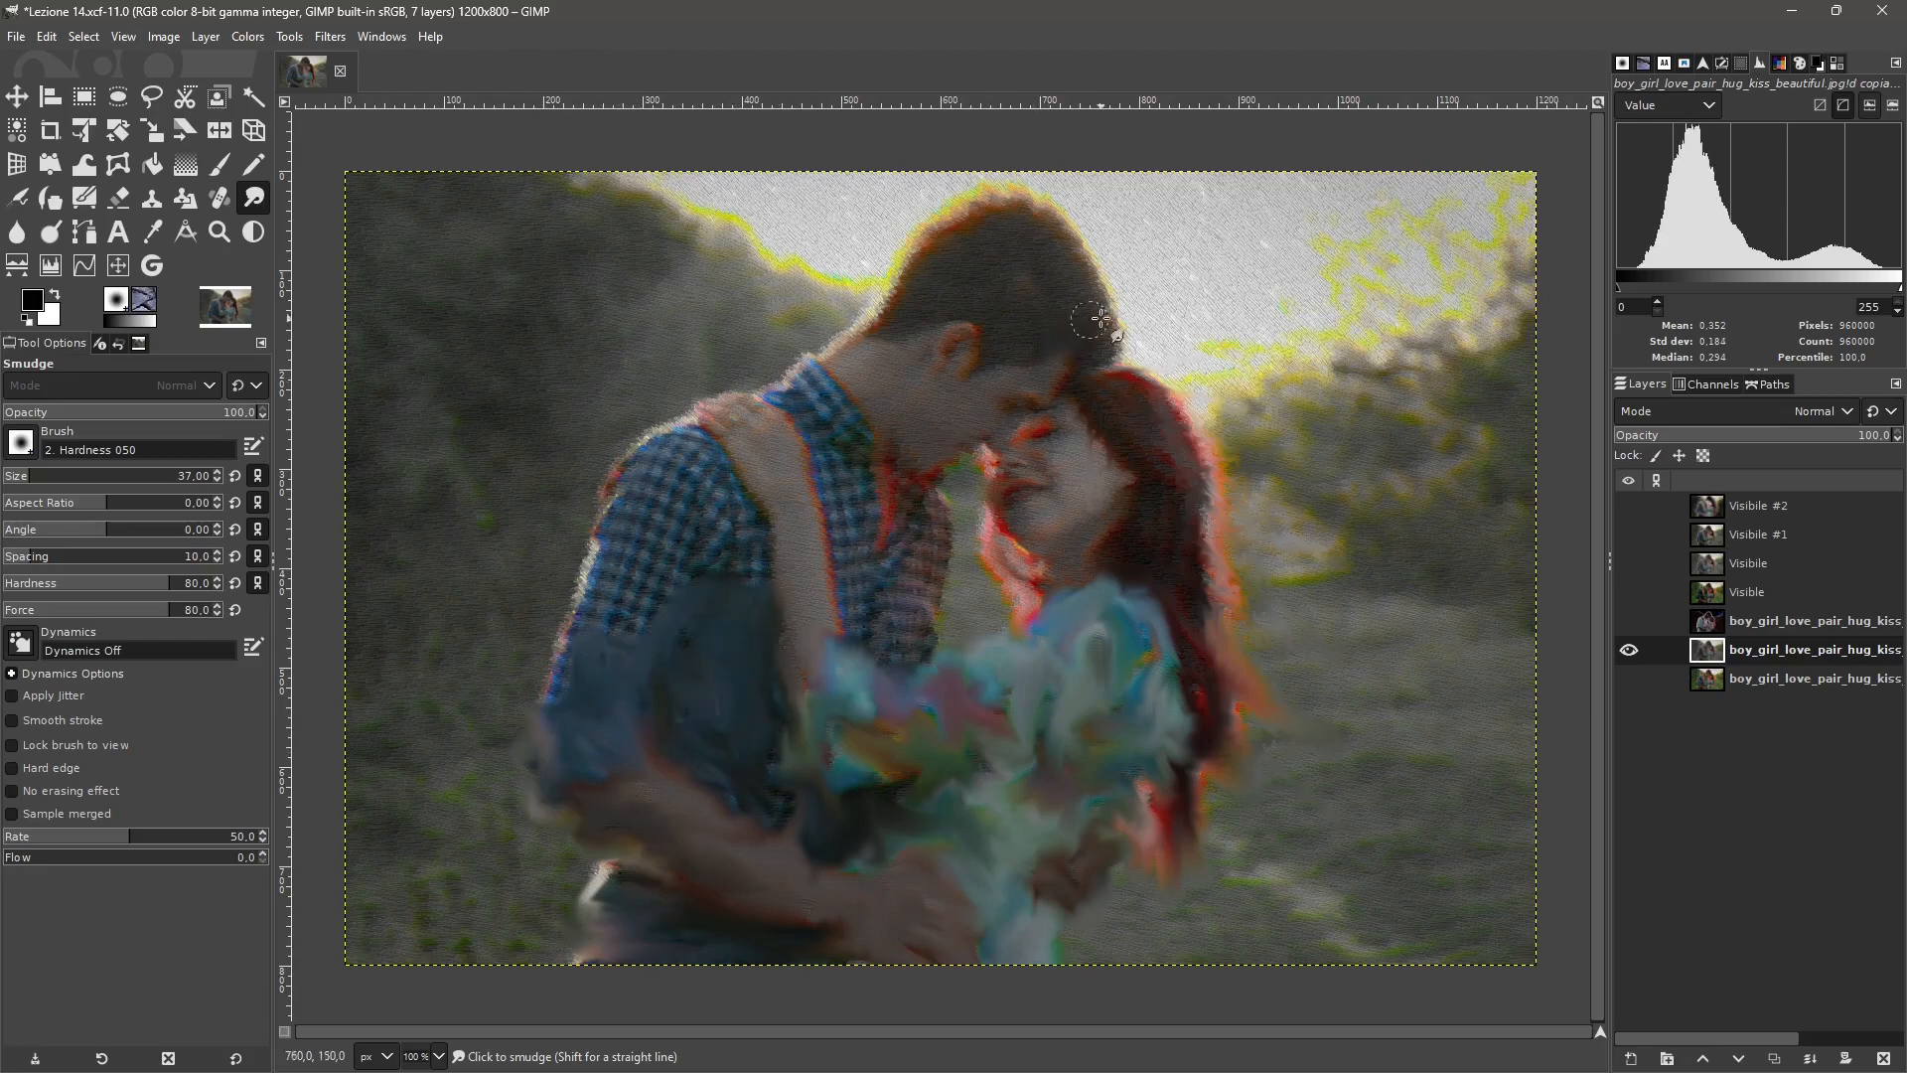
Smudge the man's hair upward and outward into the sky, and pull out fine strands of the woman's hair with brush size 11.
{"action": "mouse_move", "coordinate": [1101, 318]}
{"action": "left_mouse_down"}
{"action": "mouse_move", "coordinate": [1144, 326]}
{"action": "mouse_move", "coordinate": [1169, 294]}
{"action": "mouse_move", "coordinate": [1086, 350]}
{"action": "mouse_move", "coordinate": [1147, 231]}
{"action": "mouse_move", "coordinate": [1051, 285]}
{"action": "mouse_move", "coordinate": [1029, 259]}
{"action": "mouse_move", "coordinate": [1063, 191]}
{"action": "mouse_move", "coordinate": [1099, 184]}
{"action": "mouse_move", "coordinate": [1065, 145]}
{"action": "mouse_move", "coordinate": [999, 224]}
{"action": "mouse_move", "coordinate": [956, 209]}
{"action": "mouse_move", "coordinate": [933, 234]}
{"action": "mouse_move", "coordinate": [997, 137]}
{"action": "mouse_move", "coordinate": [951, 169]}
{"action": "mouse_move", "coordinate": [902, 281]}
{"action": "mouse_move", "coordinate": [889, 219]}
{"action": "mouse_move", "coordinate": [887, 326]}
{"action": "mouse_move", "coordinate": [947, 144]}
{"action": "mouse_move", "coordinate": [985, 205]}
{"action": "mouse_move", "coordinate": [983, 259]}
{"action": "mouse_move", "coordinate": [1024, 177]}
{"action": "mouse_move", "coordinate": [1091, 124]}
{"action": "mouse_move", "coordinate": [1095, 201]}
{"action": "mouse_move", "coordinate": [1019, 263]}
{"action": "mouse_move", "coordinate": [1189, 193]}
{"action": "mouse_move", "coordinate": [1049, 316]}
{"action": "mouse_move", "coordinate": [1238, 205]}
{"action": "mouse_move", "coordinate": [1095, 345]}
{"action": "mouse_move", "coordinate": [1217, 249]}
{"action": "mouse_move", "coordinate": [1099, 398]}
{"action": "mouse_move", "coordinate": [1161, 323]}
{"action": "mouse_move", "coordinate": [1108, 330]}
{"action": "mouse_move", "coordinate": [1194, 257]}
{"action": "mouse_move", "coordinate": [1233, 182]}
{"action": "mouse_move", "coordinate": [1145, 285]}
{"action": "mouse_move", "coordinate": [1049, 253]}
{"action": "mouse_move", "coordinate": [1058, 214]}
{"action": "mouse_move", "coordinate": [1124, 269]}
{"action": "mouse_move", "coordinate": [1116, 249]}
{"action": "mouse_move", "coordinate": [1065, 365]}
{"action": "mouse_move", "coordinate": [1164, 437]}
{"action": "mouse_move", "coordinate": [1232, 457]}
{"action": "left_mouse_up"}
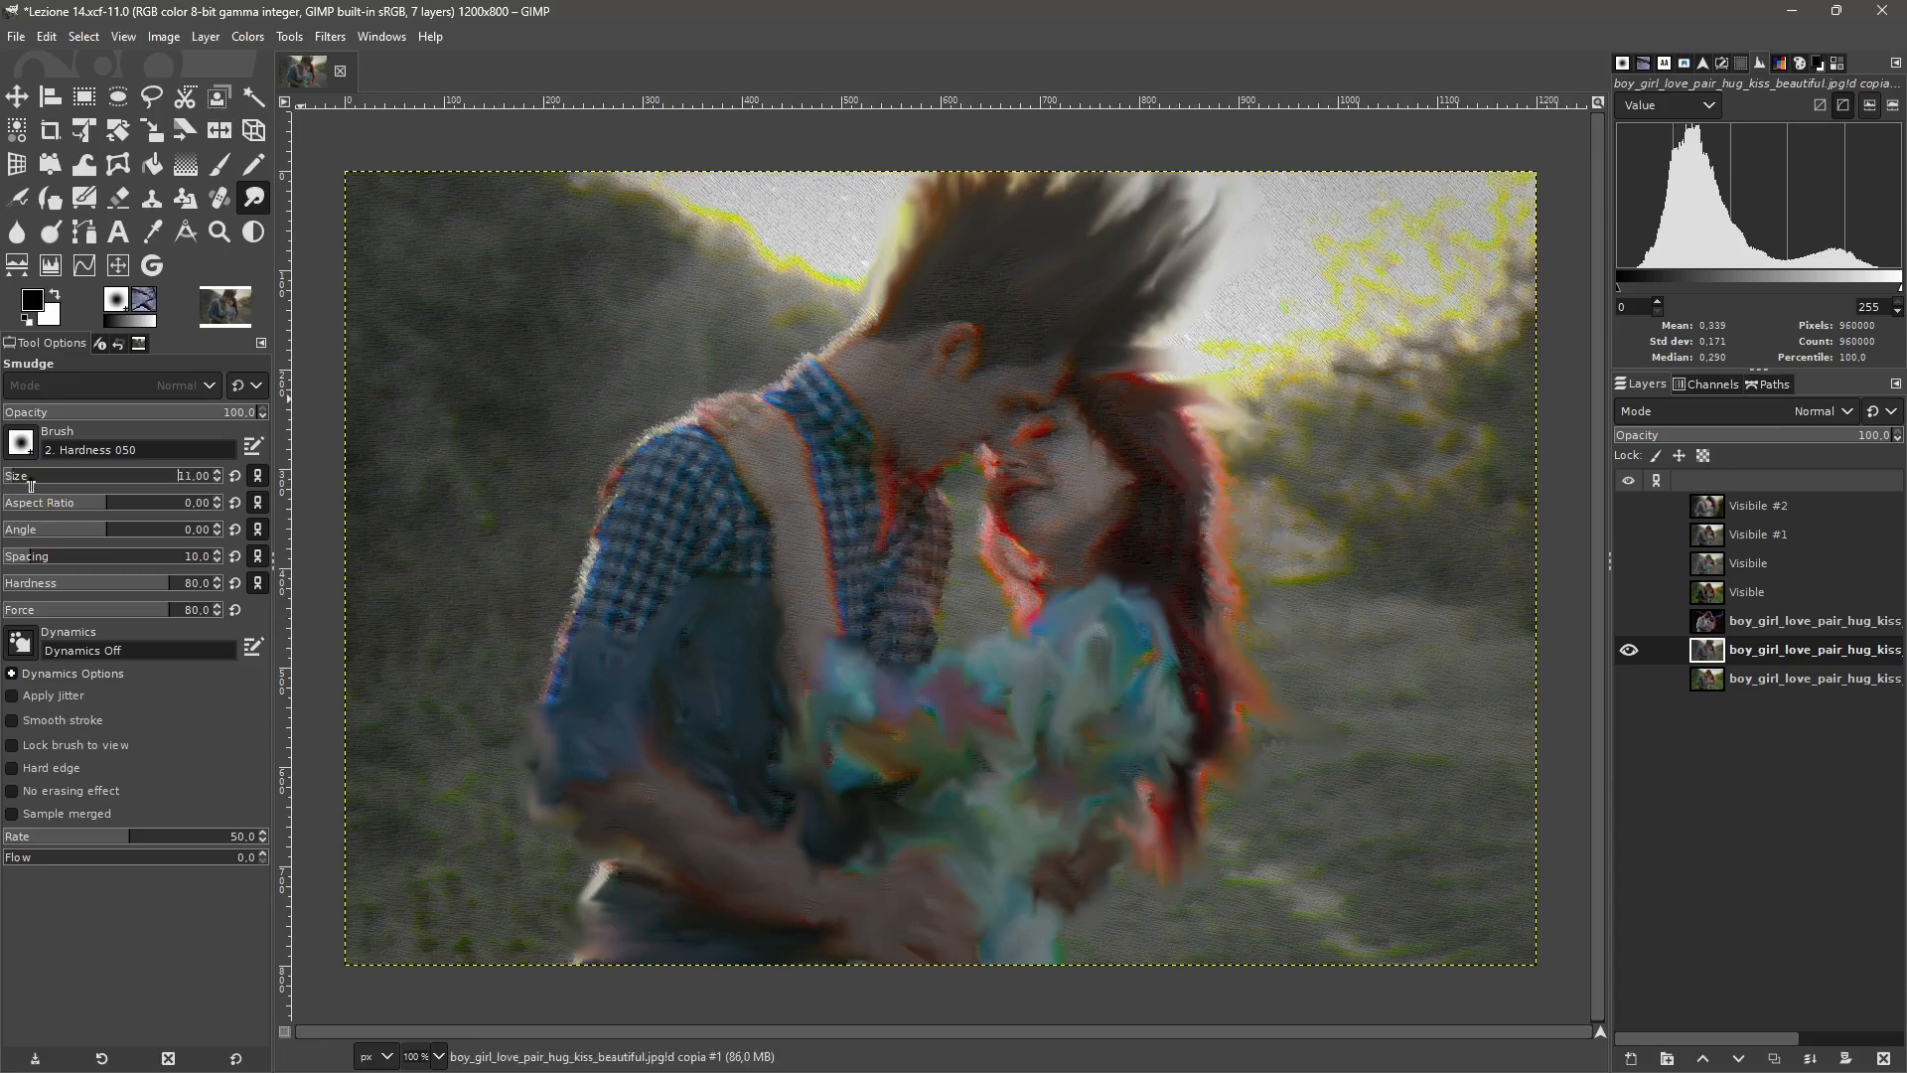
{"action": "left_click_drag", "start_coordinate": [1160, 406], "coordinate": [1246, 409]}
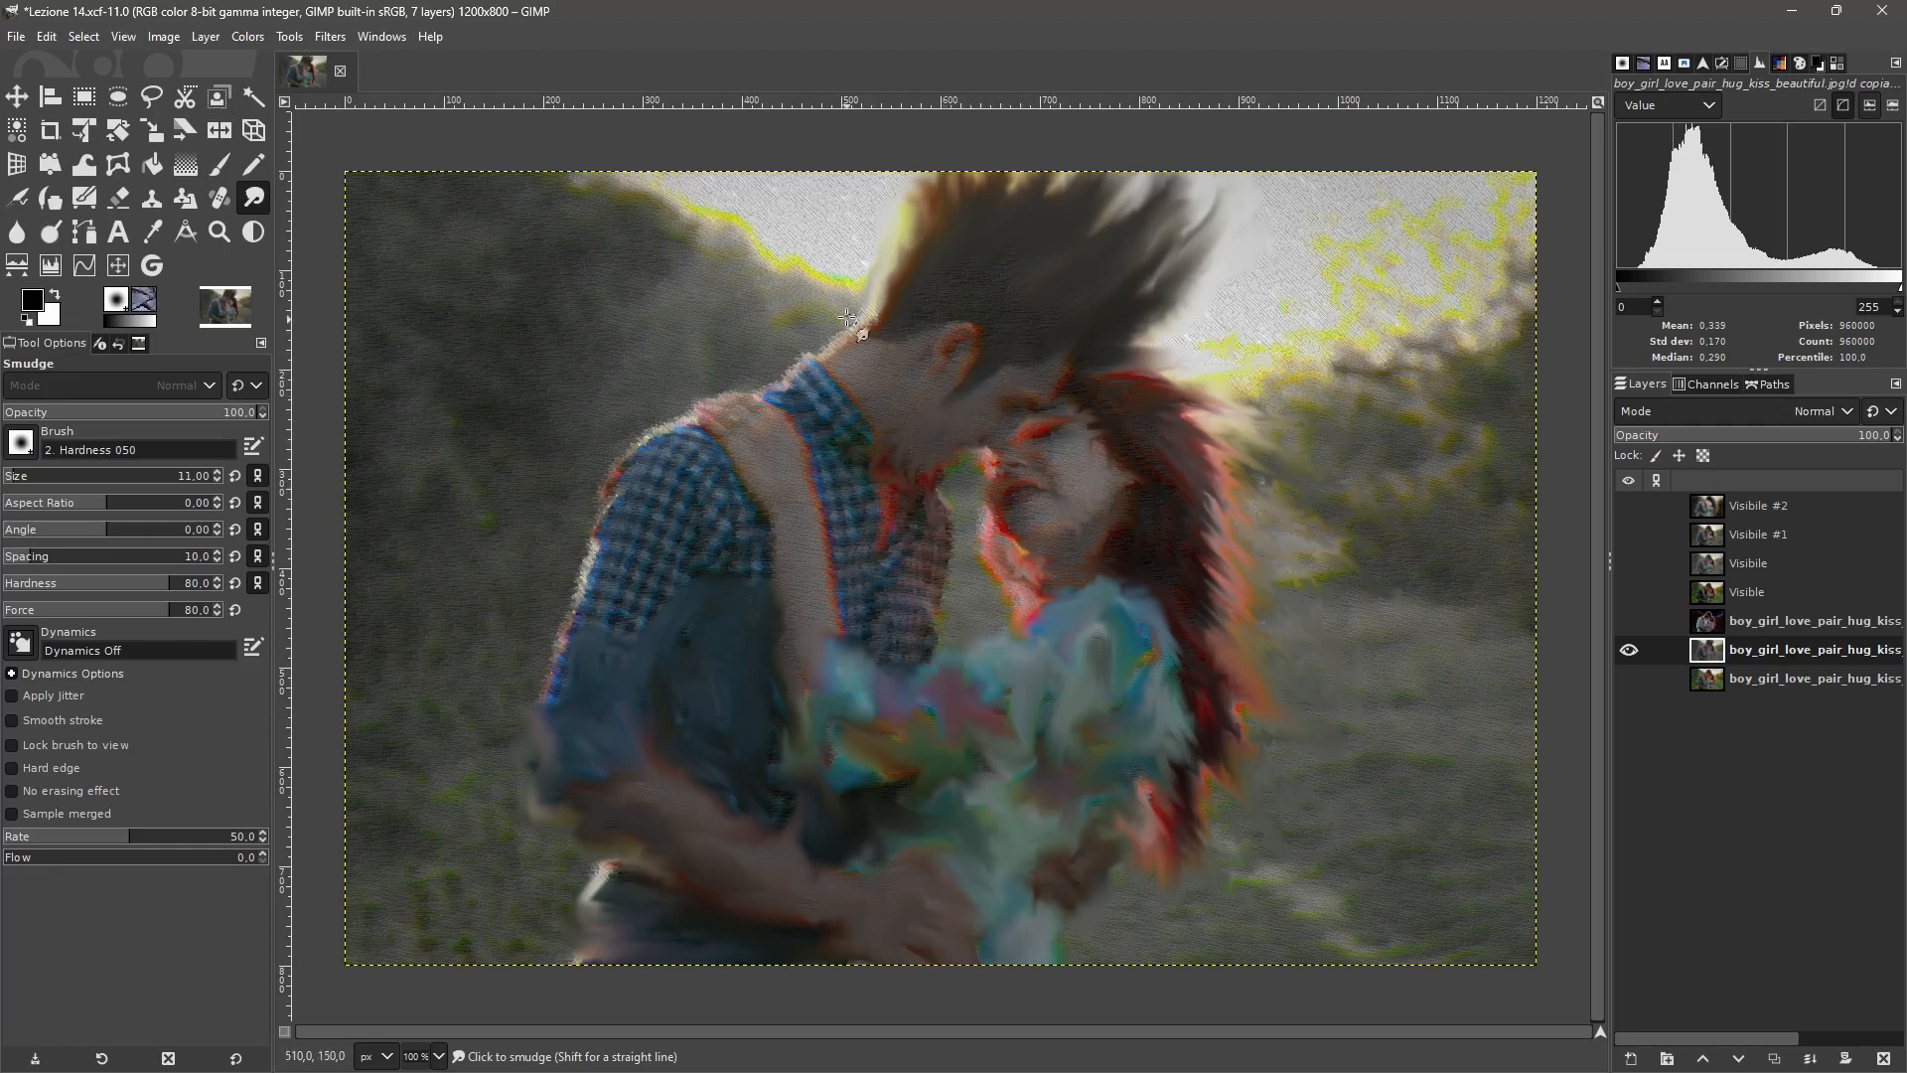
{"action": "left_click_drag", "start_coordinate": [883, 245], "coordinate": [872, 323]}
Set the brush size to 45 and smudge the dark treetops behind the man upward into the bright sky.
{"action": "left_click", "coordinate": [33, 479]}
{"action": "mouse_move", "coordinate": [752, 328]}
{"action": "left_mouse_down"}
{"action": "mouse_move", "coordinate": [820, 243]}
{"action": "mouse_move", "coordinate": [790, 225]}
{"action": "left_mouse_up"}
{"action": "mouse_move", "coordinate": [684, 281]}
{"action": "left_mouse_down"}
{"action": "mouse_move", "coordinate": [760, 215]}
{"action": "mouse_move", "coordinate": [706, 185]}
{"action": "left_mouse_up"}
{"action": "left_click_drag", "start_coordinate": [578, 263], "coordinate": [623, 186]}
{"action": "mouse_move", "coordinate": [668, 264]}
{"action": "left_mouse_down"}
{"action": "mouse_move", "coordinate": [714, 197]}
{"action": "mouse_move", "coordinate": [752, 195]}
{"action": "left_mouse_up"}
{"action": "mouse_move", "coordinate": [694, 254]}
{"action": "left_mouse_down"}
{"action": "mouse_move", "coordinate": [723, 216]}
{"action": "mouse_move", "coordinate": [798, 228]}
{"action": "left_mouse_up"}
{"action": "mouse_move", "coordinate": [783, 306]}
{"action": "left_mouse_down"}
{"action": "mouse_move", "coordinate": [838, 234]}
{"action": "mouse_move", "coordinate": [850, 264]}
{"action": "mouse_move", "coordinate": [805, 191]}
{"action": "left_mouse_up"}
Smudge the yellow-edged treetops behind the woman upward into the sky, out to the photo's right edge.
{"action": "left_click_drag", "start_coordinate": [1258, 432], "coordinate": [1237, 319]}
{"action": "left_click_drag", "start_coordinate": [1299, 393], "coordinate": [1260, 298]}
{"action": "mouse_move", "coordinate": [1262, 390]}
{"action": "left_mouse_down"}
{"action": "mouse_move", "coordinate": [1218, 318]}
{"action": "mouse_move", "coordinate": [1204, 347]}
{"action": "left_mouse_up"}
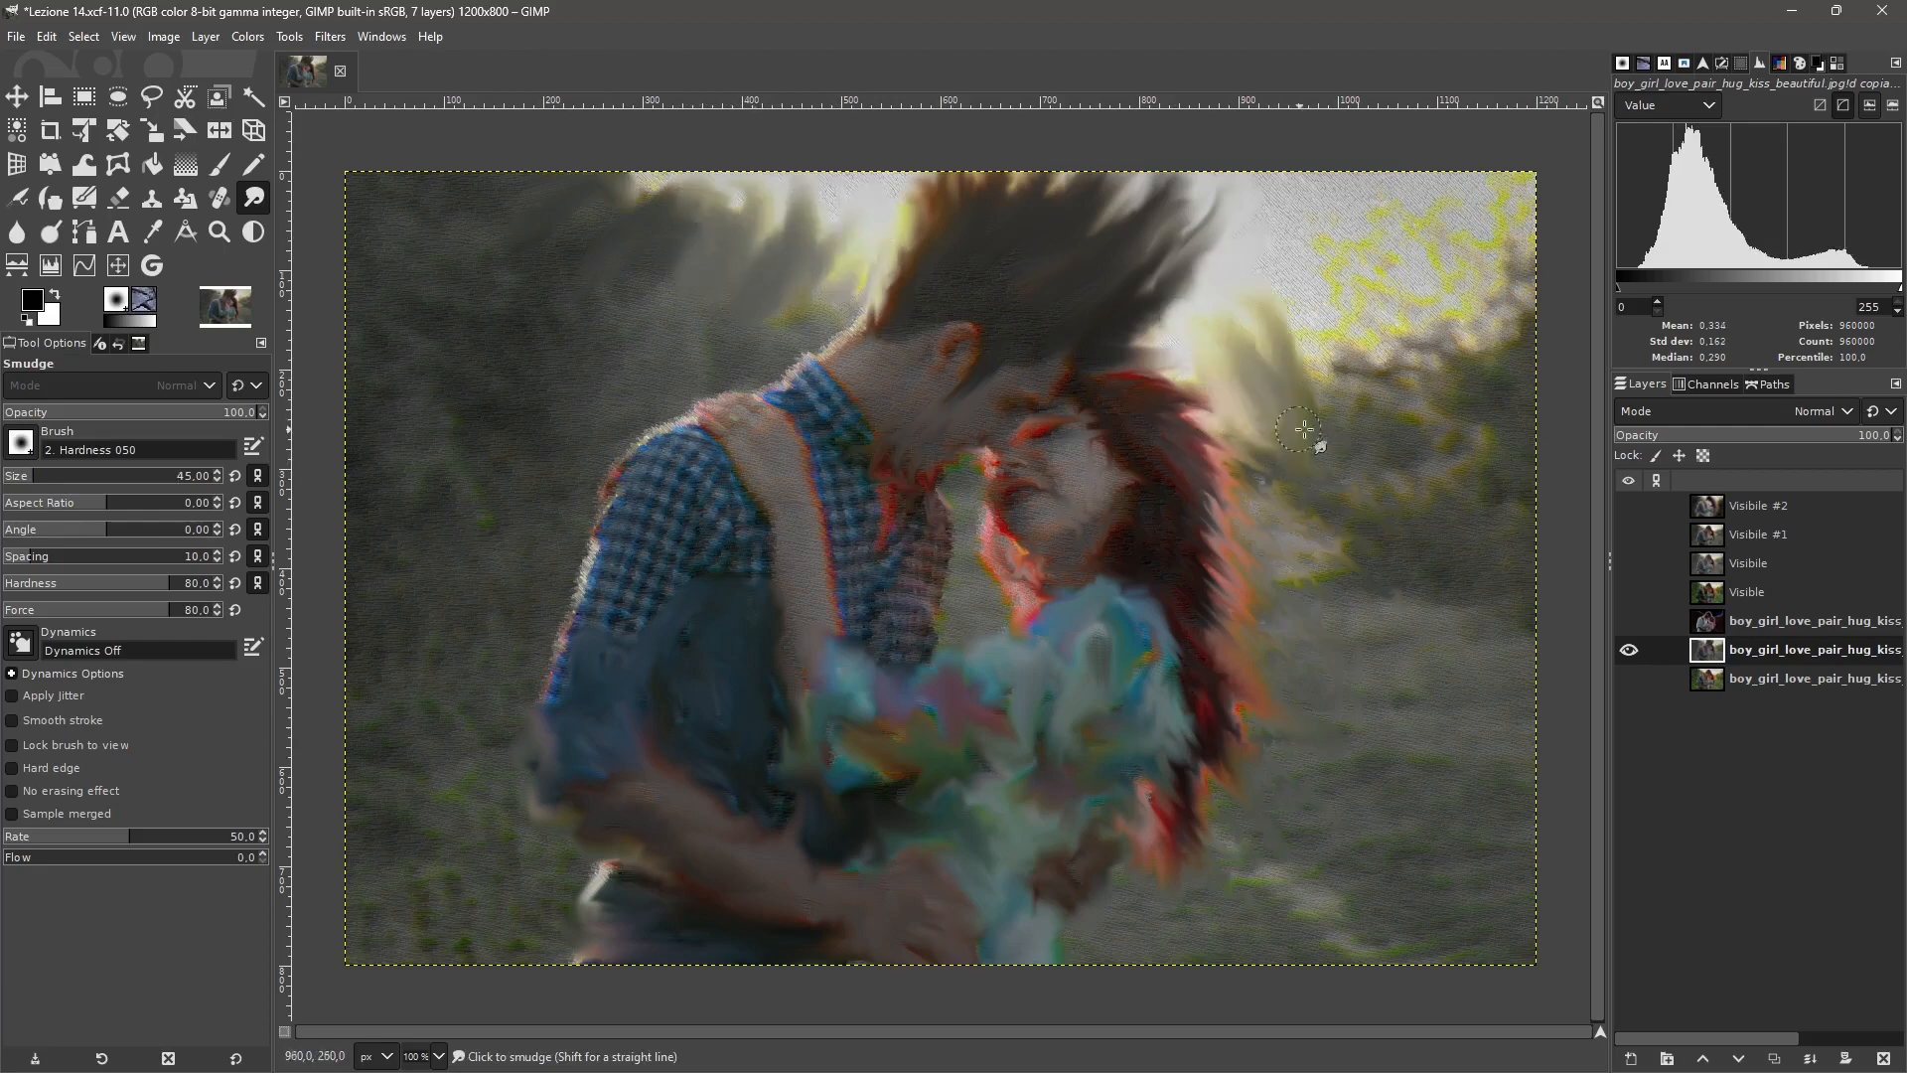
{"action": "left_click_drag", "start_coordinate": [1343, 405], "coordinate": [1351, 290]}
{"action": "left_click_drag", "start_coordinate": [1337, 396], "coordinate": [1302, 260]}
{"action": "left_click_drag", "start_coordinate": [1324, 344], "coordinate": [1306, 278]}
{"action": "left_click_drag", "start_coordinate": [1374, 373], "coordinate": [1332, 262]}
{"action": "left_click_drag", "start_coordinate": [1353, 340], "coordinate": [1336, 260]}
{"action": "left_click_drag", "start_coordinate": [1399, 316], "coordinate": [1422, 249]}
{"action": "left_click_drag", "start_coordinate": [1447, 336], "coordinate": [1455, 244]}
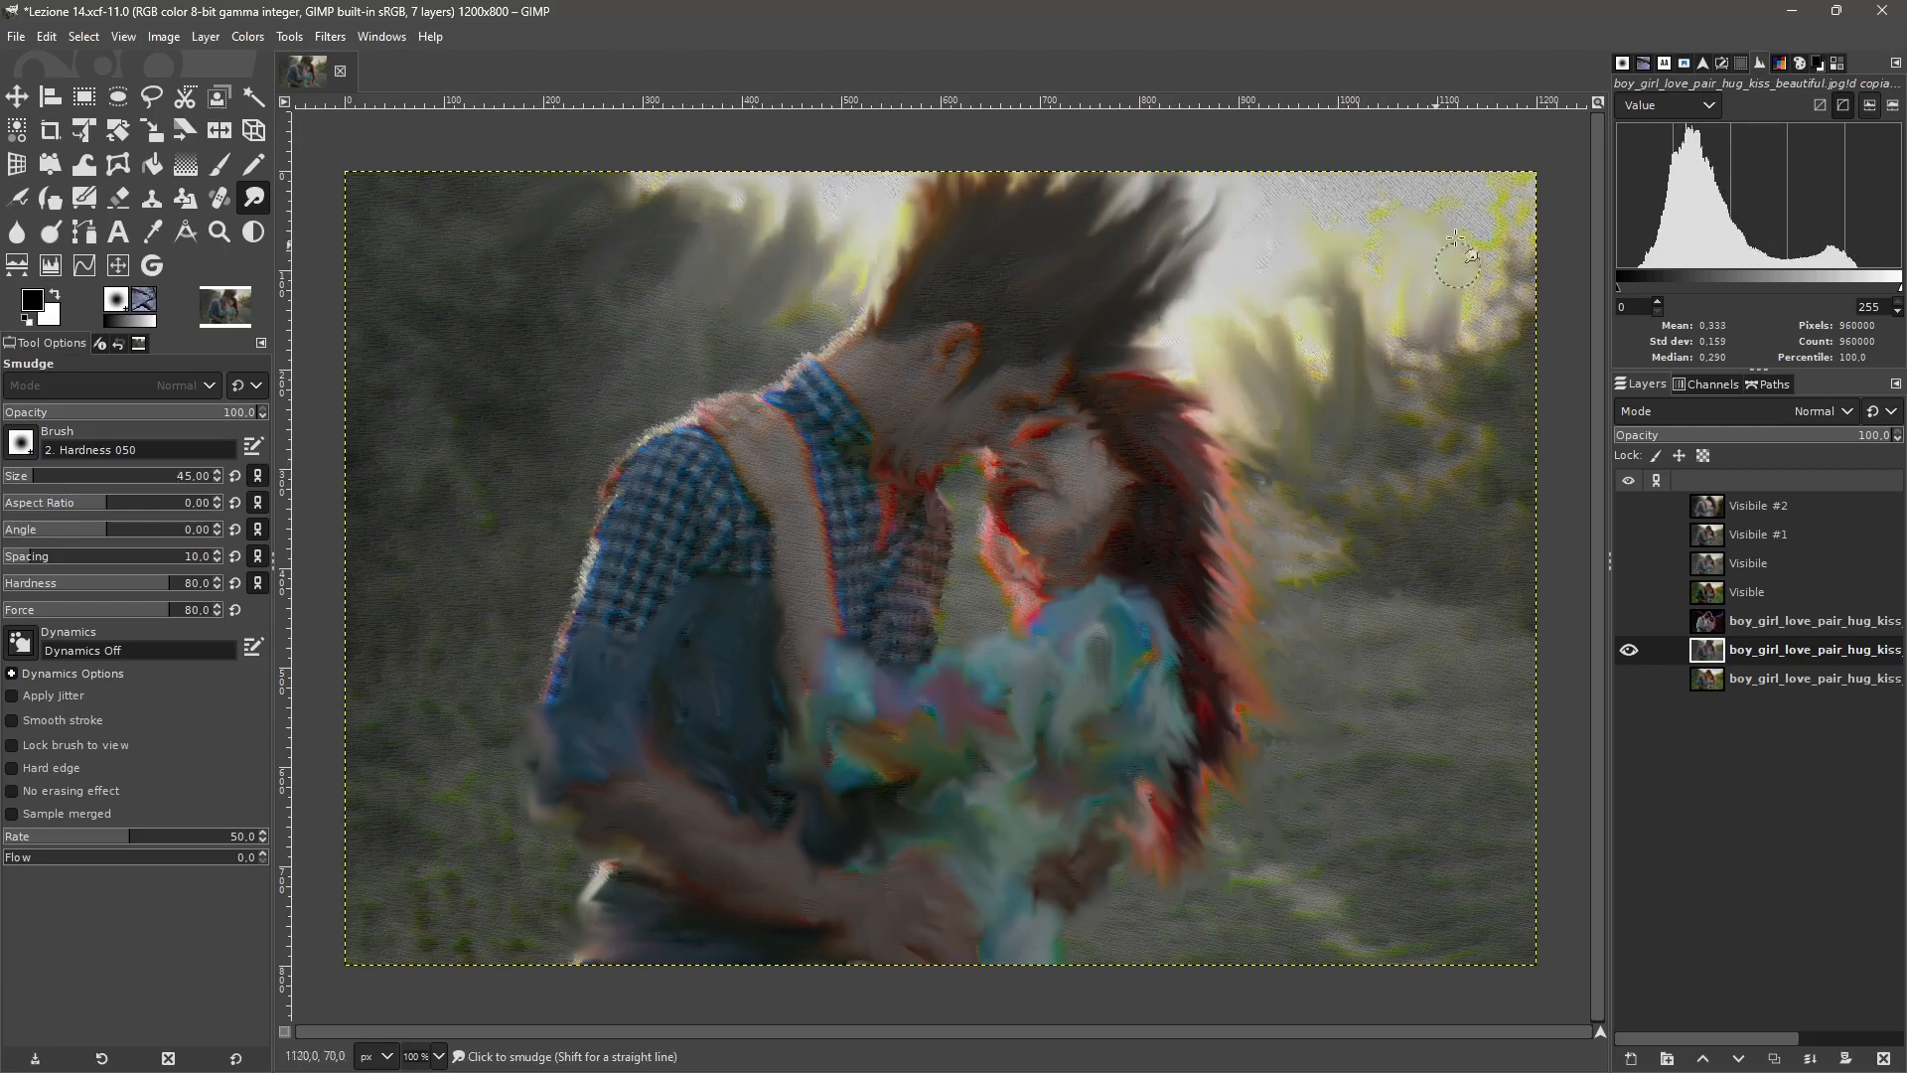
{"action": "left_click_drag", "start_coordinate": [1452, 377], "coordinate": [1438, 274]}
{"action": "mouse_move", "coordinate": [1488, 346]}
{"action": "left_mouse_down"}
{"action": "mouse_move", "coordinate": [1471, 260]}
{"action": "mouse_move", "coordinate": [1520, 198]}
{"action": "left_mouse_up"}
{"action": "left_click_drag", "start_coordinate": [1502, 342], "coordinate": [1496, 221]}
{"action": "left_click_drag", "start_coordinate": [1504, 290], "coordinate": [1470, 211]}
{"action": "left_click_drag", "start_coordinate": [1362, 316], "coordinate": [1323, 230]}
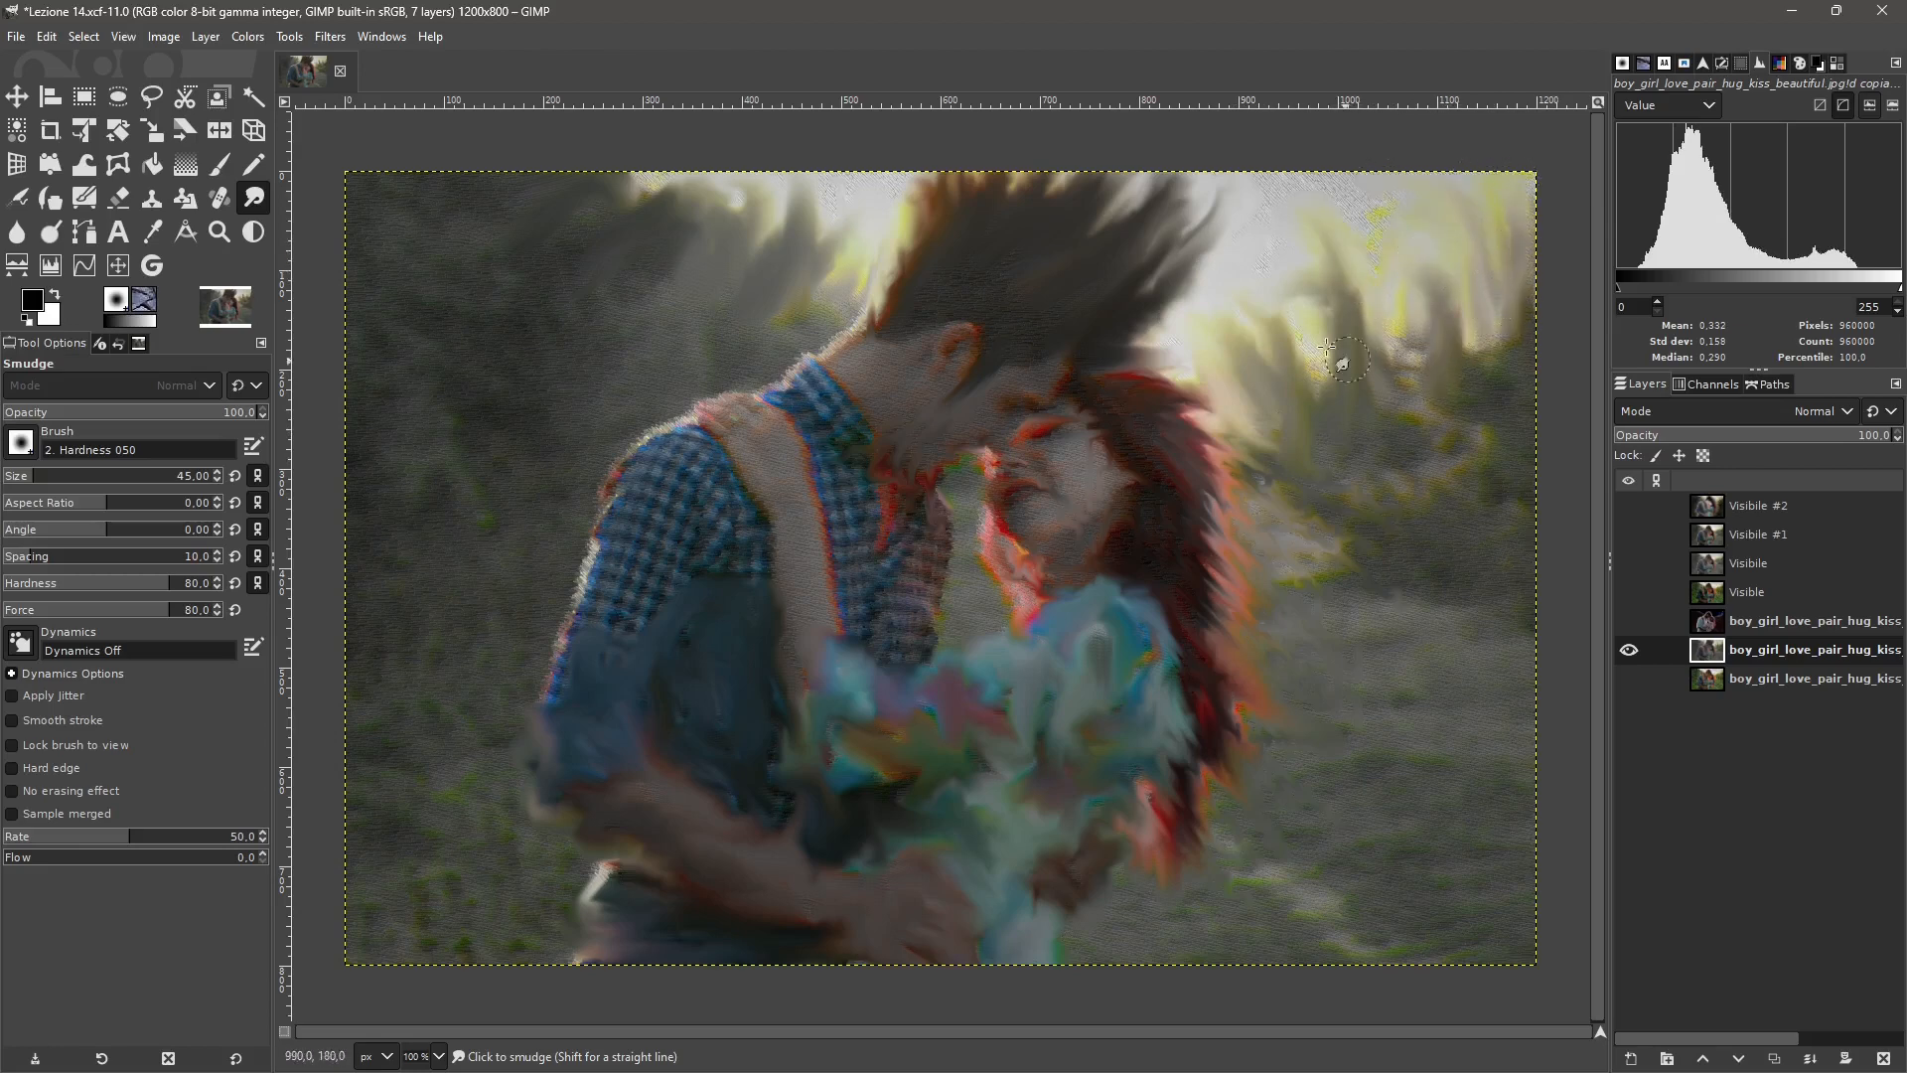
{"action": "left_click_drag", "start_coordinate": [1375, 370], "coordinate": [1367, 288]}
Smear the shrubs and grassy field to the right of the woman with short upward smudge strokes.
{"action": "mouse_move", "coordinate": [1420, 516]}
{"action": "left_mouse_down"}
{"action": "mouse_move", "coordinate": [1389, 316]}
{"action": "mouse_move", "coordinate": [1407, 482]}
{"action": "left_mouse_up"}
{"action": "mouse_move", "coordinate": [1482, 467]}
{"action": "left_mouse_down"}
{"action": "mouse_move", "coordinate": [1486, 402]}
{"action": "mouse_move", "coordinate": [1457, 375]}
{"action": "left_mouse_up"}
{"action": "left_click_drag", "start_coordinate": [1383, 601], "coordinate": [1341, 486]}
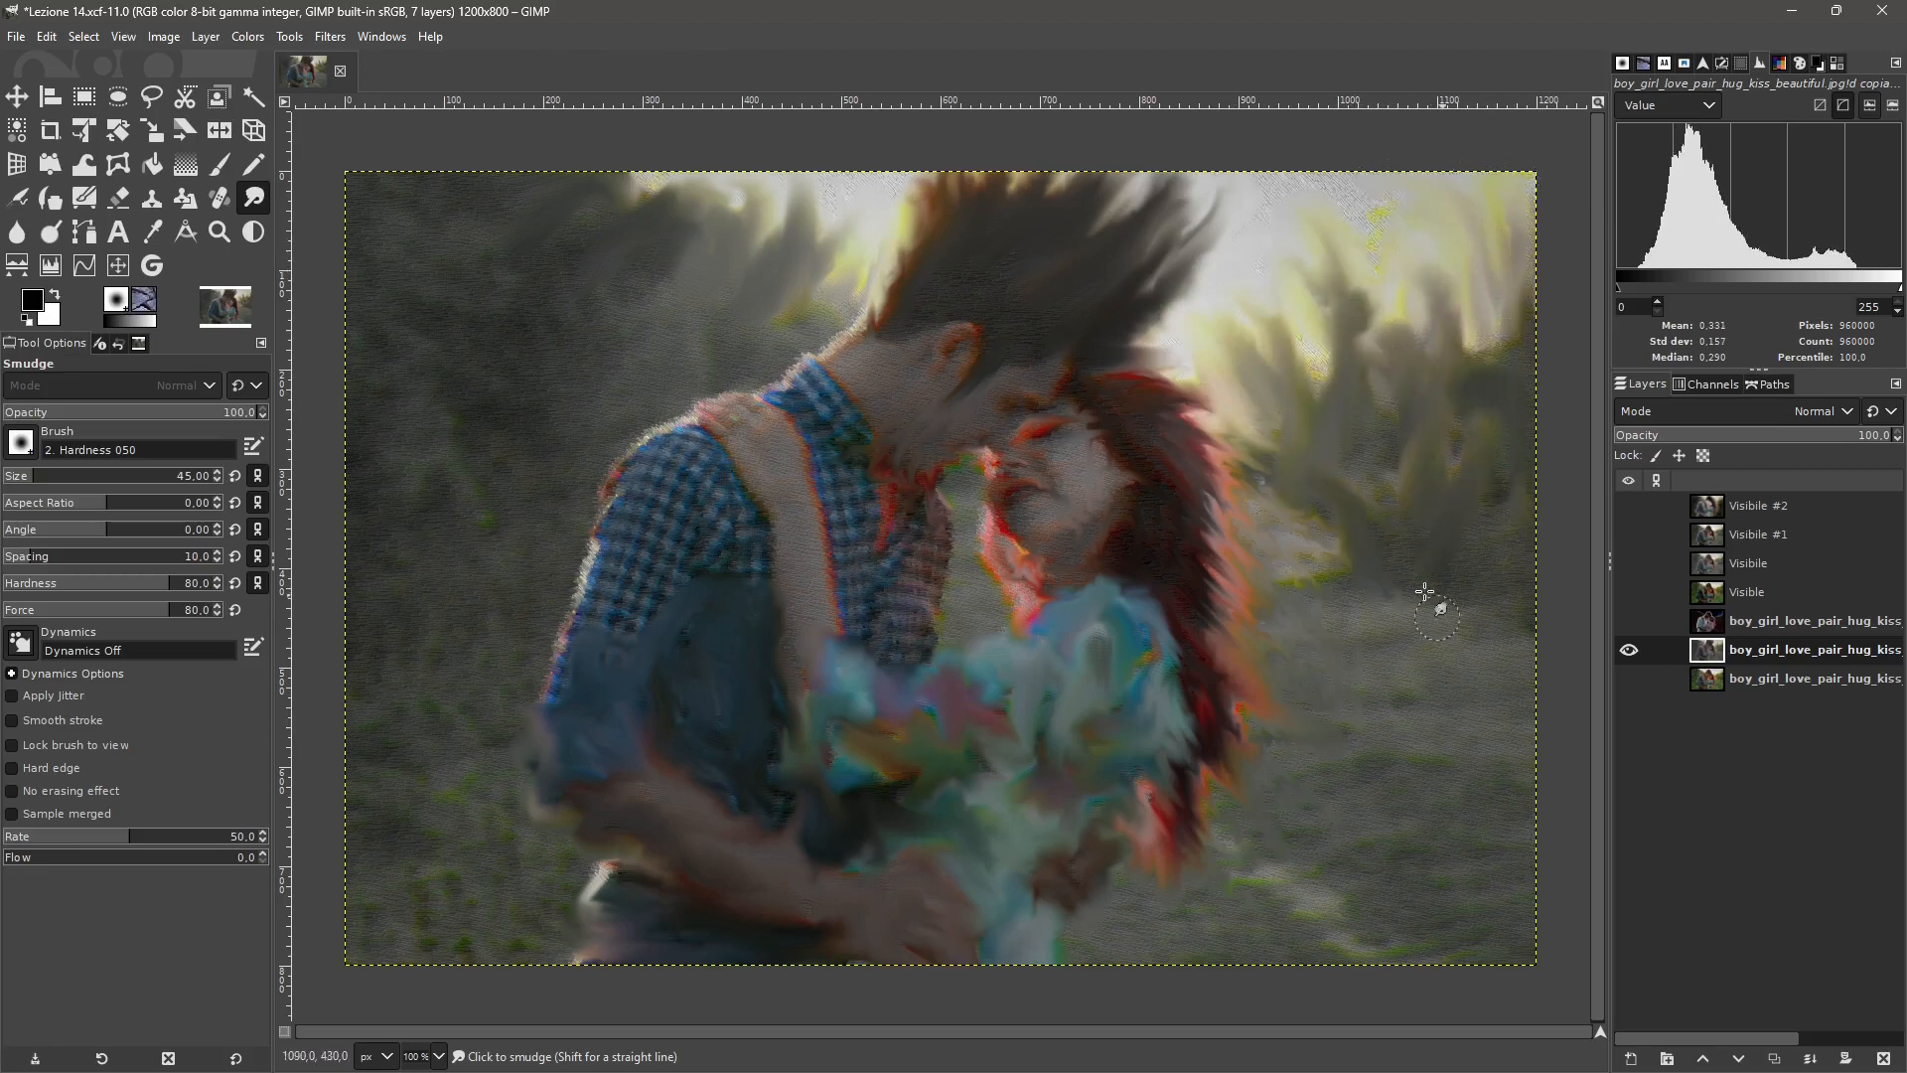
{"action": "left_click_drag", "start_coordinate": [1303, 587], "coordinate": [1296, 482]}
{"action": "mouse_move", "coordinate": [1324, 625]}
{"action": "left_mouse_down"}
{"action": "mouse_move", "coordinate": [1367, 480]}
{"action": "mouse_move", "coordinate": [1341, 483]}
{"action": "left_mouse_up"}
{"action": "left_click_drag", "start_coordinate": [1421, 597], "coordinate": [1442, 478]}
{"action": "left_click_drag", "start_coordinate": [1510, 556], "coordinate": [1499, 451]}
{"action": "left_click_drag", "start_coordinate": [1420, 621], "coordinate": [1391, 576]}
{"action": "left_click_drag", "start_coordinate": [1490, 641], "coordinate": [1520, 540]}
{"action": "mouse_move", "coordinate": [1430, 625]}
{"action": "left_mouse_down"}
{"action": "mouse_move", "coordinate": [1415, 556]}
{"action": "mouse_move", "coordinate": [1349, 576]}
{"action": "left_mouse_up"}
{"action": "left_click_drag", "start_coordinate": [1415, 725], "coordinate": [1391, 636]}
{"action": "left_click_drag", "start_coordinate": [1526, 675], "coordinate": [1480, 591]}
{"action": "left_click_drag", "start_coordinate": [1441, 750], "coordinate": [1432, 698]}
{"action": "left_click_drag", "start_coordinate": [1471, 771], "coordinate": [1471, 723]}
{"action": "left_click_drag", "start_coordinate": [1474, 874], "coordinate": [1472, 721]}
{"action": "left_click_drag", "start_coordinate": [1480, 856], "coordinate": [1514, 747]}
{"action": "left_click_drag", "start_coordinate": [1384, 856], "coordinate": [1396, 717]}
Smudge the ground and path below the woman's hair with diagonal strokes rising toward the right.
{"action": "left_click_drag", "start_coordinate": [1214, 847], "coordinate": [1347, 827]}
{"action": "left_click_drag", "start_coordinate": [1214, 896], "coordinate": [1316, 833]}
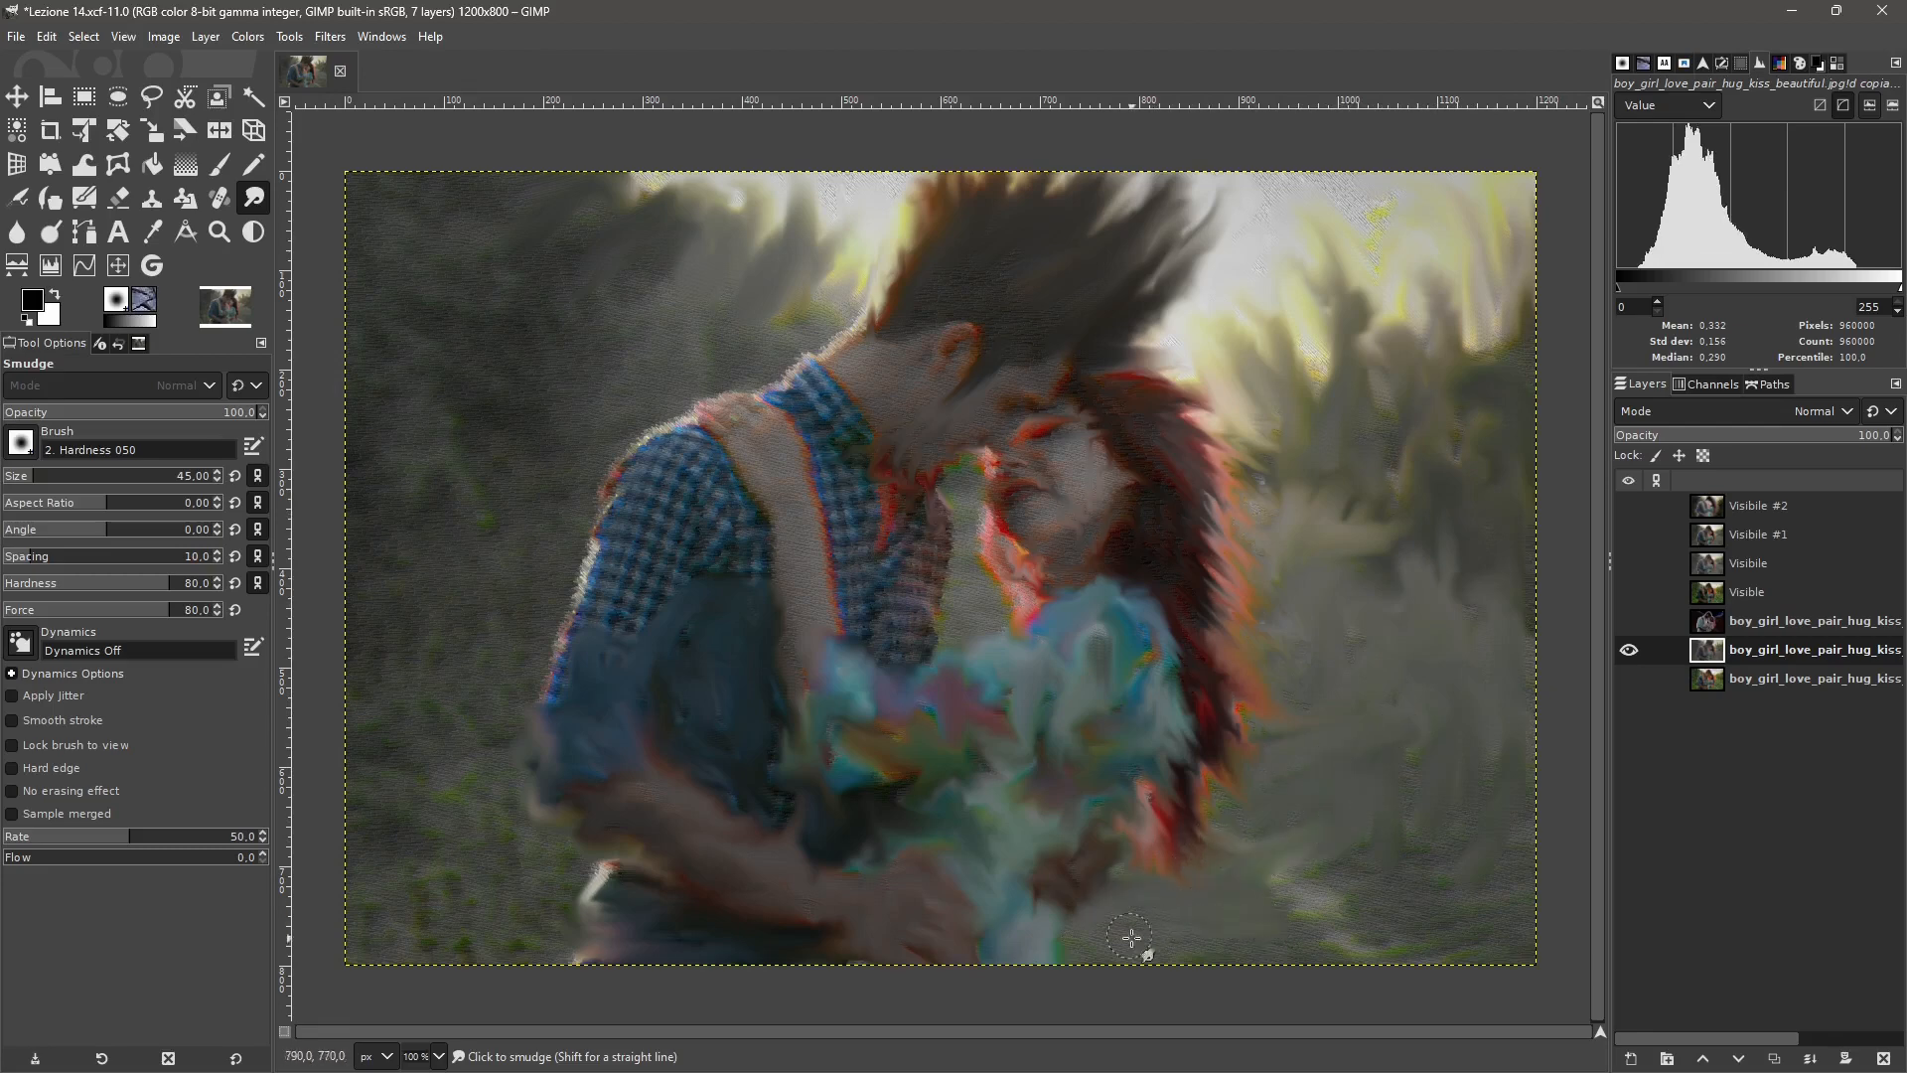
{"action": "left_click_drag", "start_coordinate": [1142, 932], "coordinate": [1323, 833]}
{"action": "left_click_drag", "start_coordinate": [1281, 909], "coordinate": [1396, 856]}
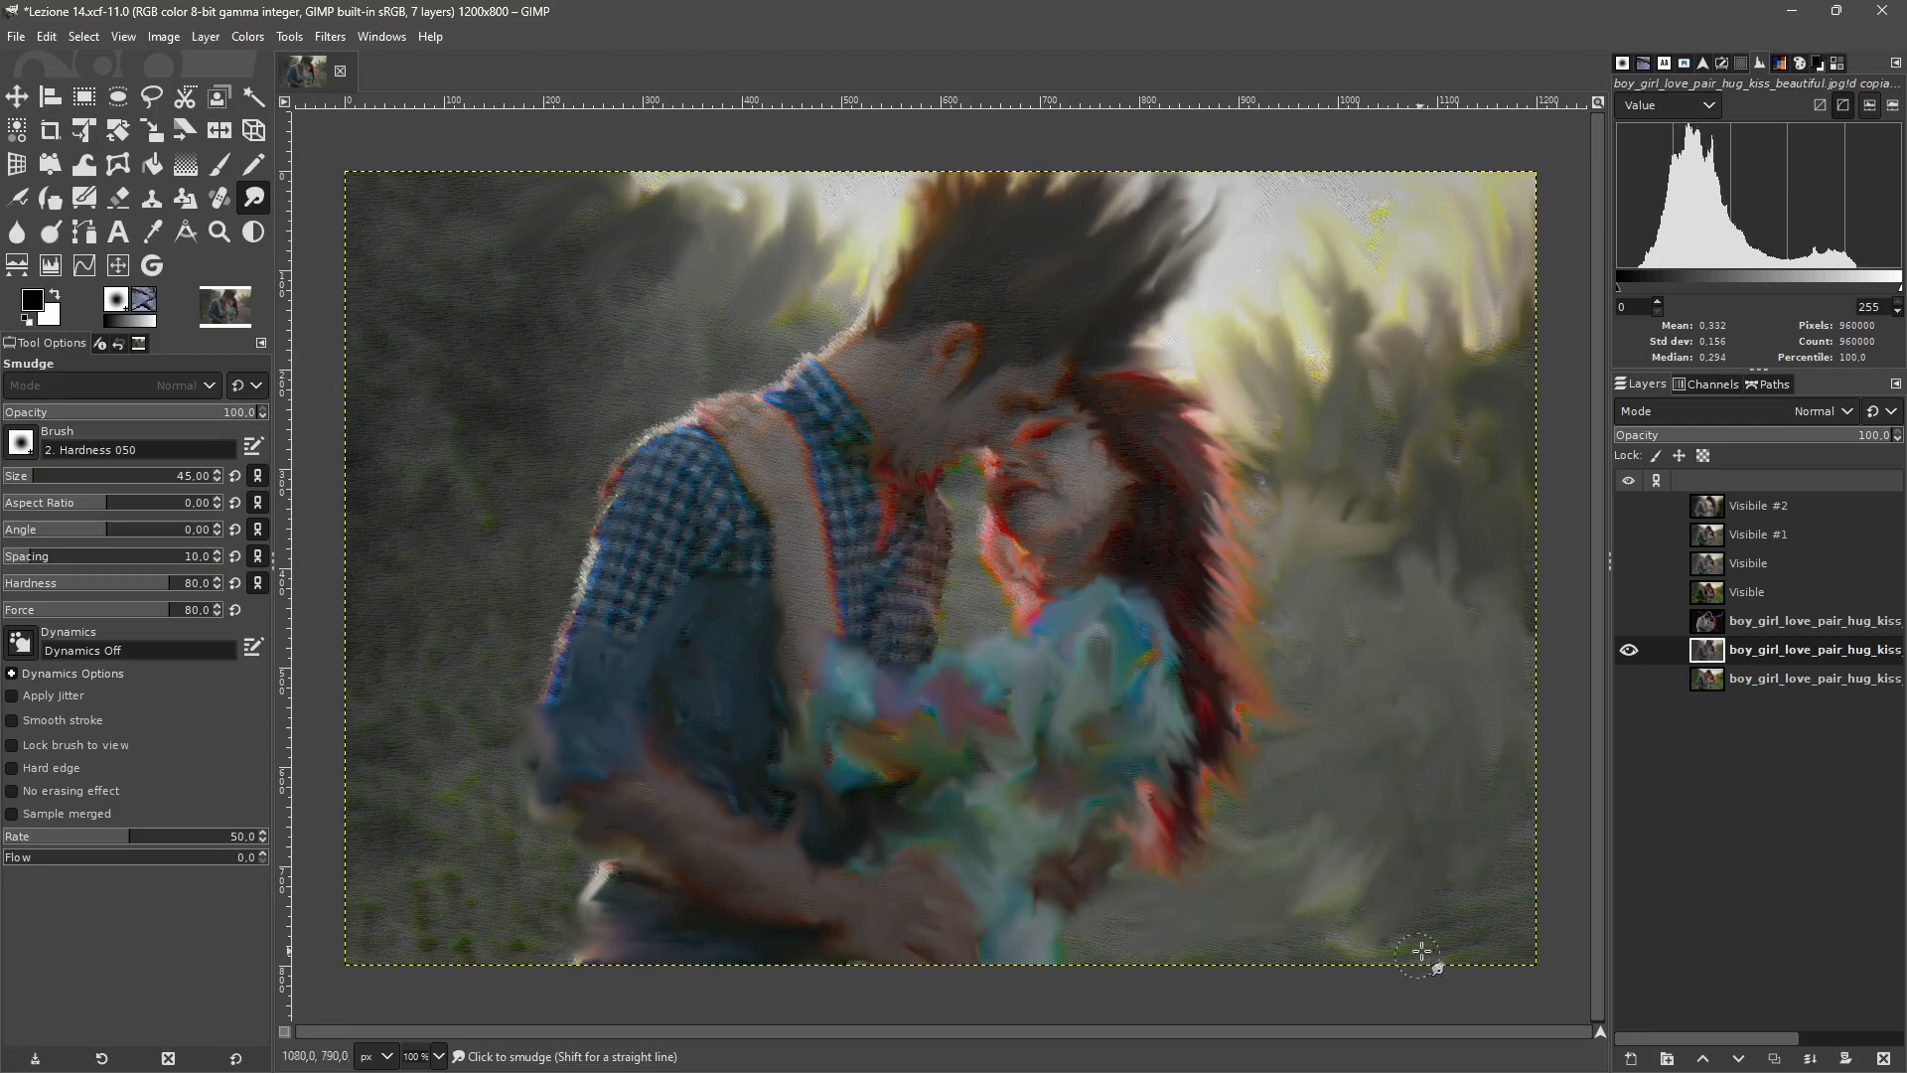
Smudge the grass and dark foliage left of the man upward, including the outer edges of his sleeve and waist.
{"action": "mouse_move", "coordinate": [504, 879]}
{"action": "left_mouse_down"}
{"action": "mouse_move", "coordinate": [472, 766]}
{"action": "mouse_move", "coordinate": [524, 667]}
{"action": "mouse_move", "coordinate": [478, 667]}
{"action": "mouse_move", "coordinate": [492, 721]}
{"action": "mouse_move", "coordinate": [545, 587]}
{"action": "left_mouse_up"}
{"action": "mouse_move", "coordinate": [592, 894]}
{"action": "left_mouse_down"}
{"action": "mouse_move", "coordinate": [521, 870]}
{"action": "mouse_move", "coordinate": [541, 922]}
{"action": "mouse_move", "coordinate": [515, 862]}
{"action": "mouse_move", "coordinate": [492, 911]}
{"action": "mouse_move", "coordinate": [389, 830]}
{"action": "left_mouse_up"}
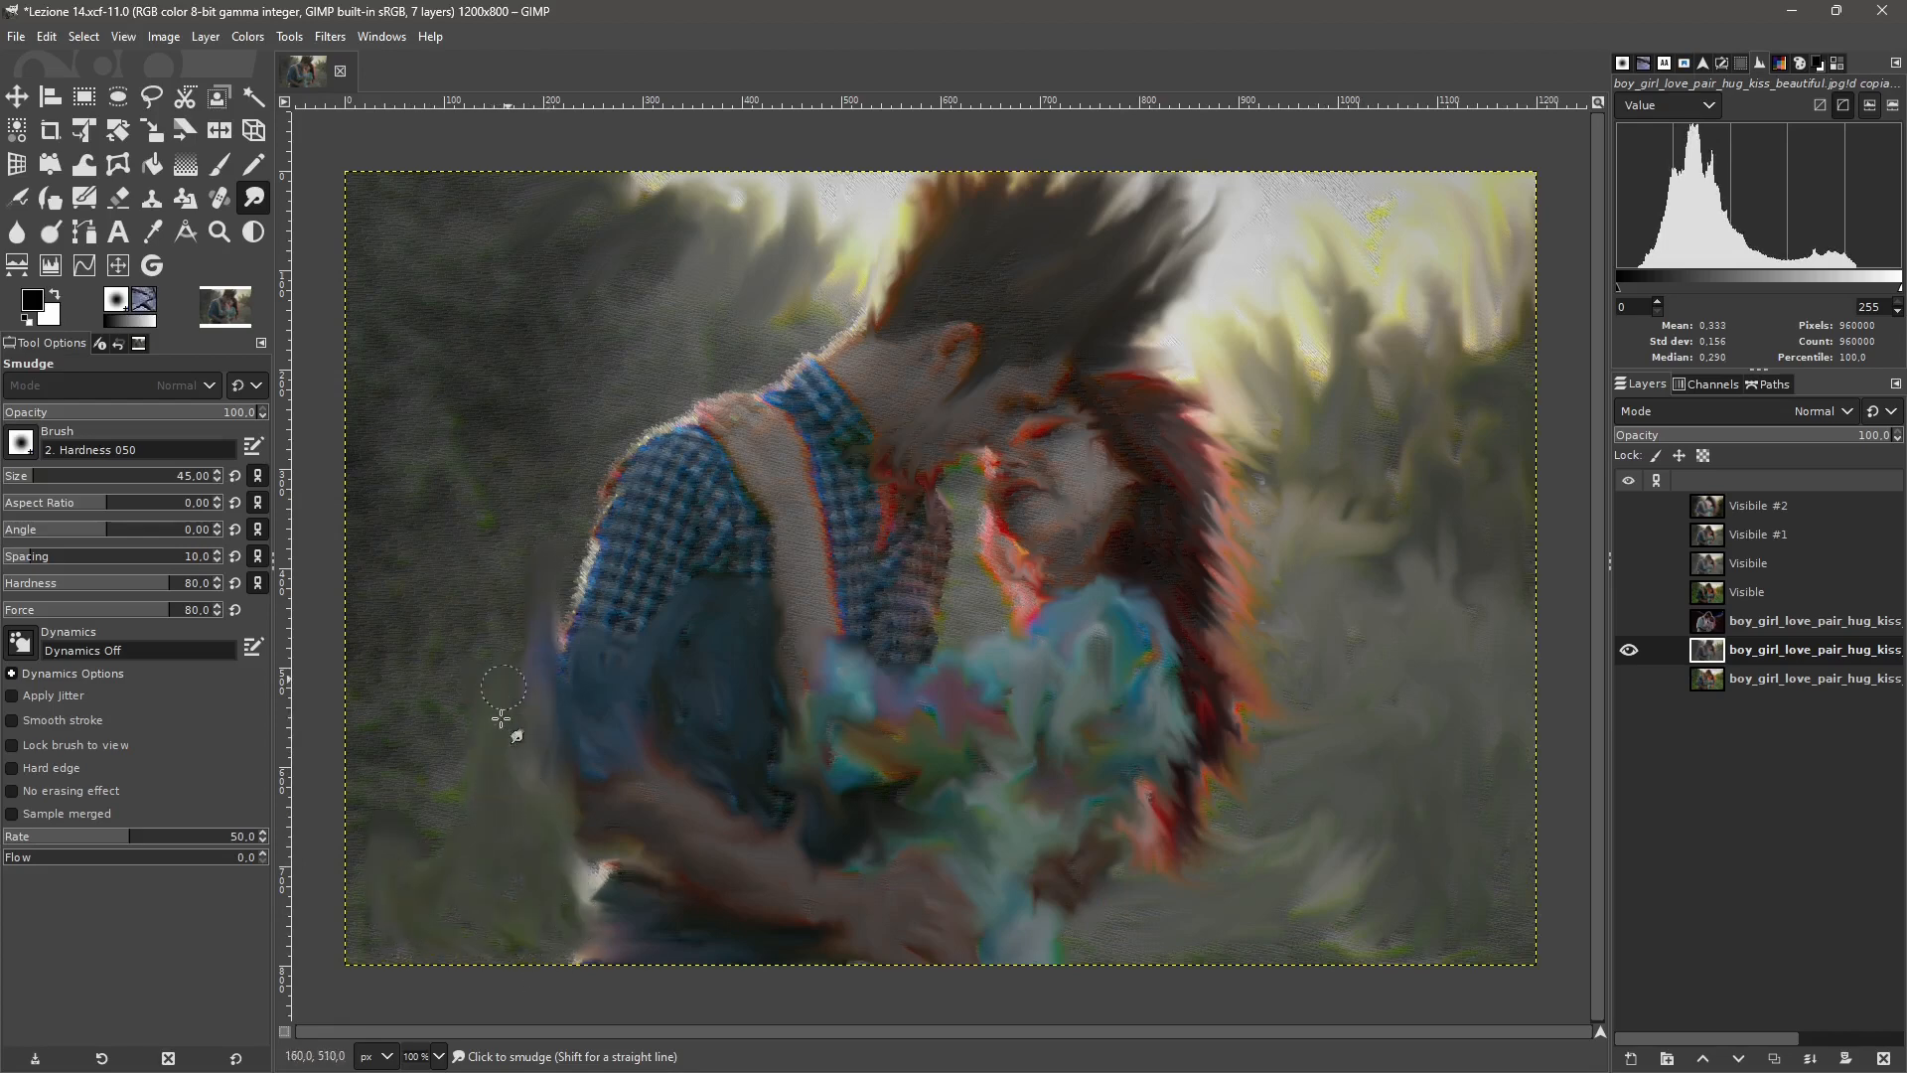
{"action": "mouse_move", "coordinate": [500, 716]}
{"action": "left_mouse_down"}
{"action": "mouse_move", "coordinate": [432, 623]}
{"action": "mouse_move", "coordinate": [444, 653]}
{"action": "mouse_move", "coordinate": [404, 735]}
{"action": "mouse_move", "coordinate": [385, 728]}
{"action": "mouse_move", "coordinate": [441, 657]}
{"action": "mouse_move", "coordinate": [389, 677]}
{"action": "mouse_move", "coordinate": [396, 553]}
{"action": "mouse_move", "coordinate": [496, 559]}
{"action": "mouse_move", "coordinate": [567, 419]}
{"action": "mouse_move", "coordinate": [646, 447]}
{"action": "mouse_move", "coordinate": [678, 341]}
{"action": "mouse_move", "coordinate": [799, 320]}
{"action": "mouse_move", "coordinate": [629, 234]}
{"action": "left_mouse_up"}
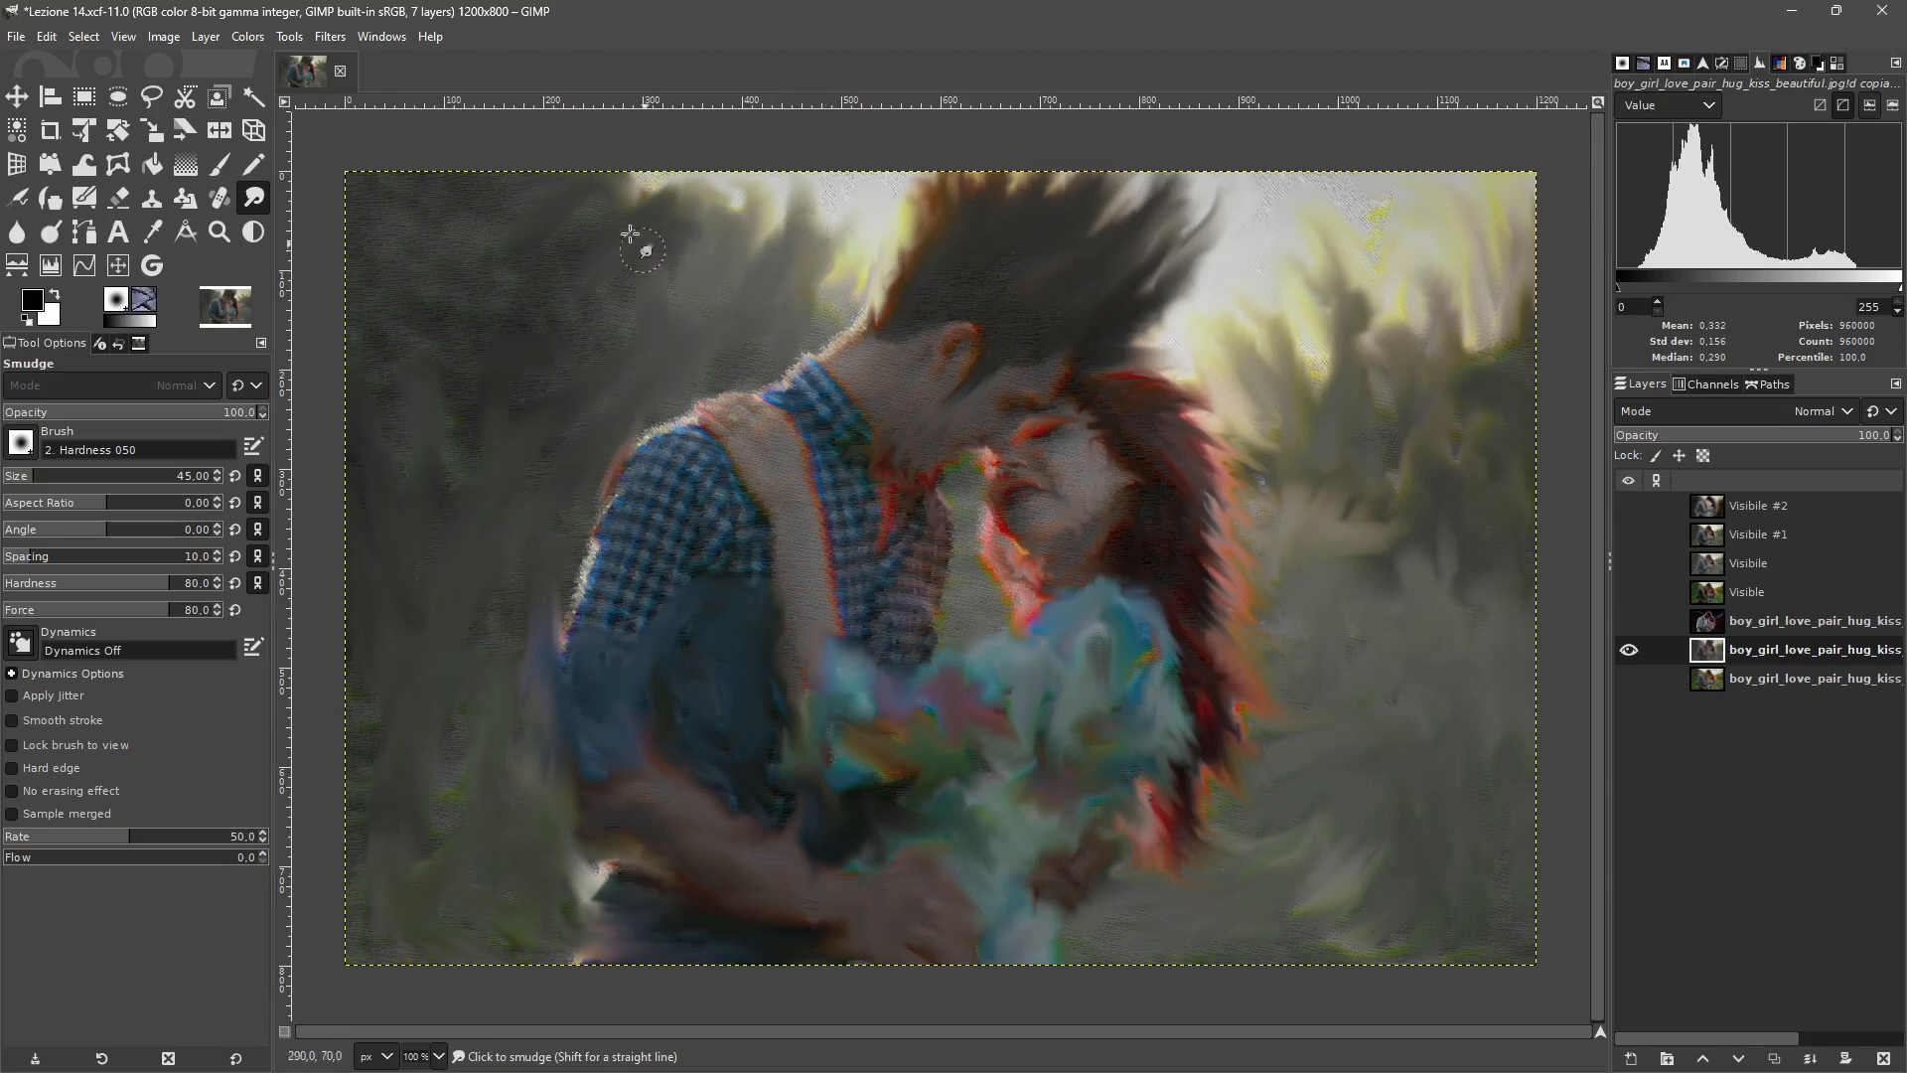